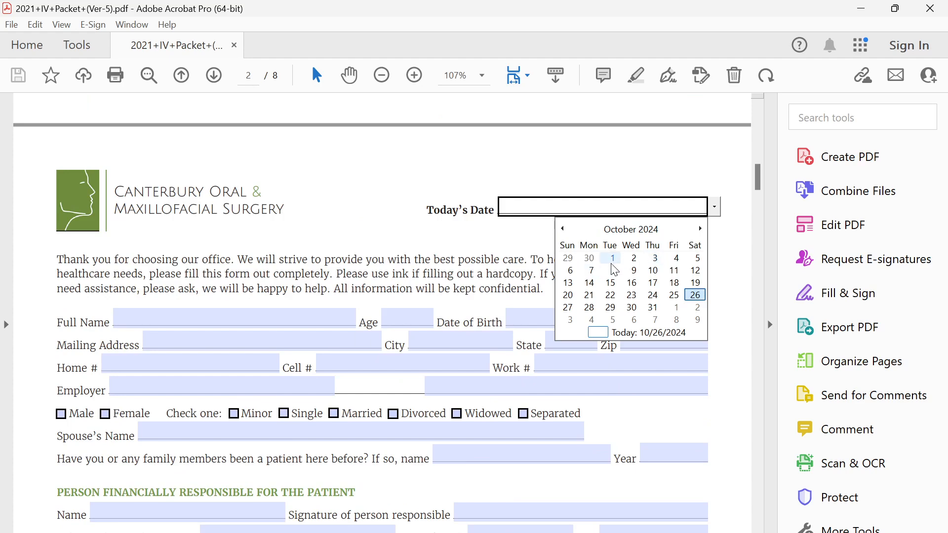
Step: Set today's date on the form to October 01, 2024 and fill in the patient's full name
left_click(613, 258)
left_click(176, 322)
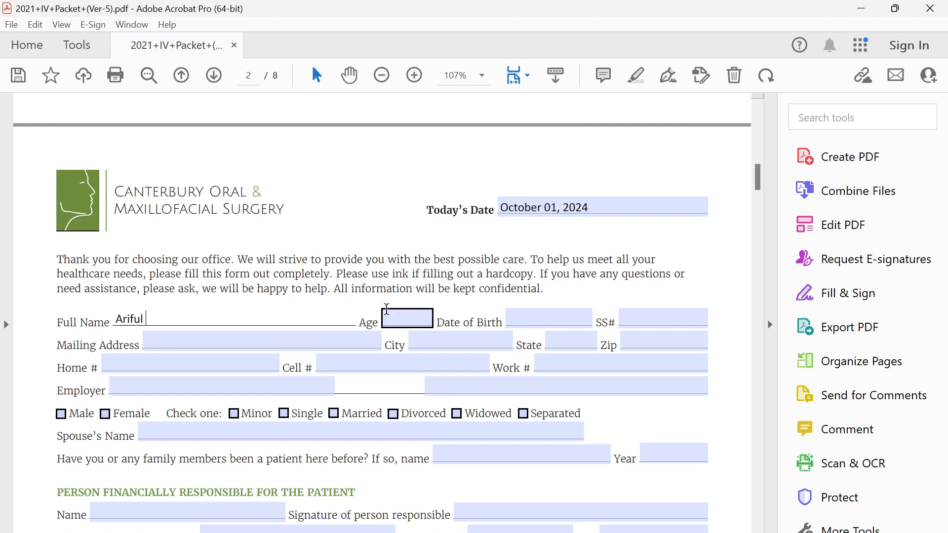
left_click(515, 320)
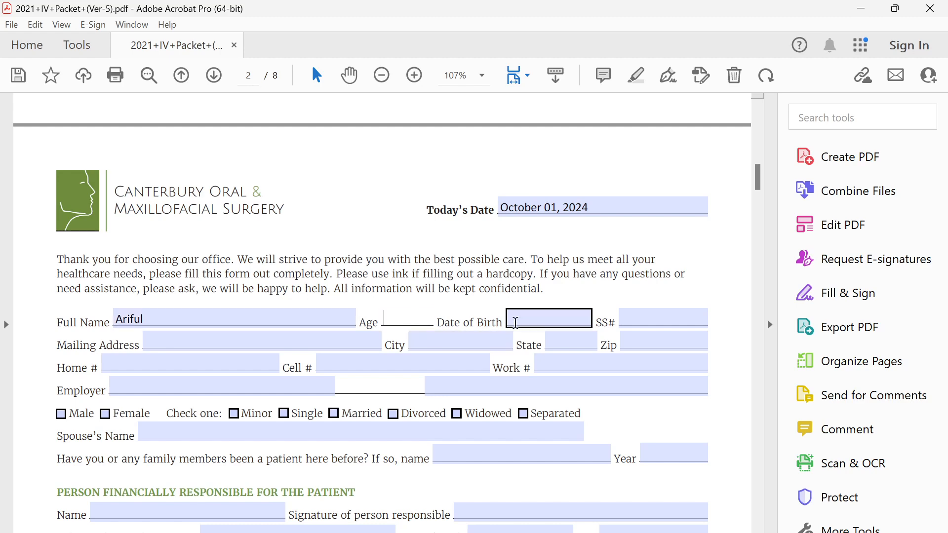
left_click(662, 322)
left_click(190, 341)
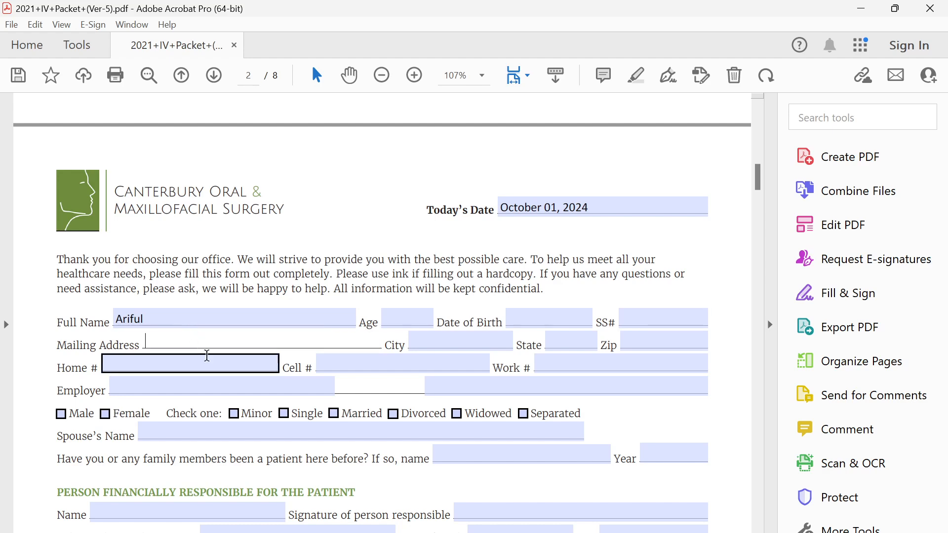
Step: Enter dhaka as the patient's city
left_click(474, 340)
type("dhaka")
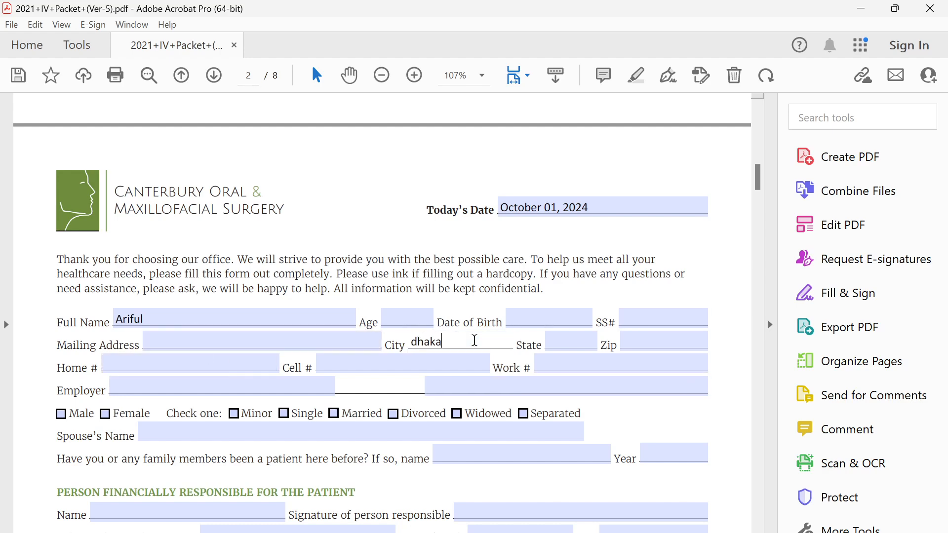
left_click(562, 340)
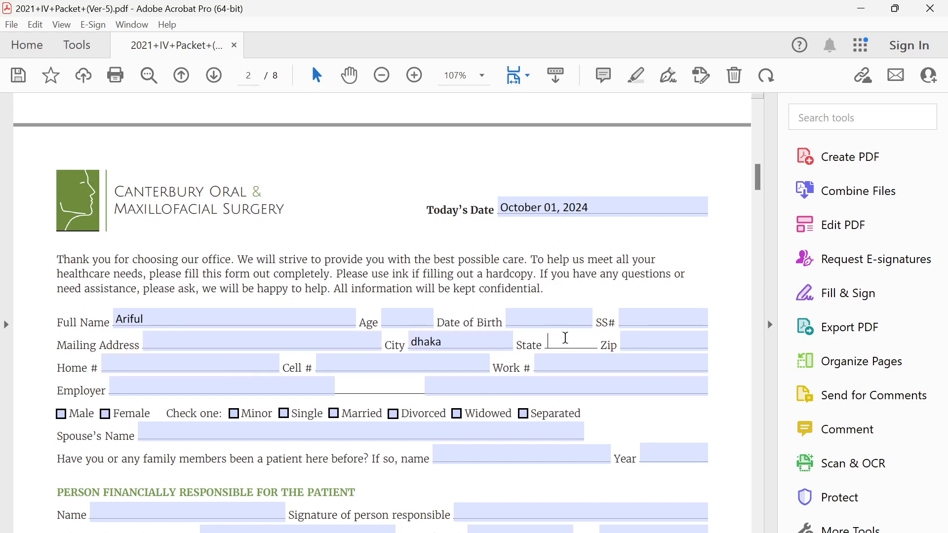
left_click(257, 392)
Step: Mark the patient as Female and choose Minor under Check one
left_click(60, 415)
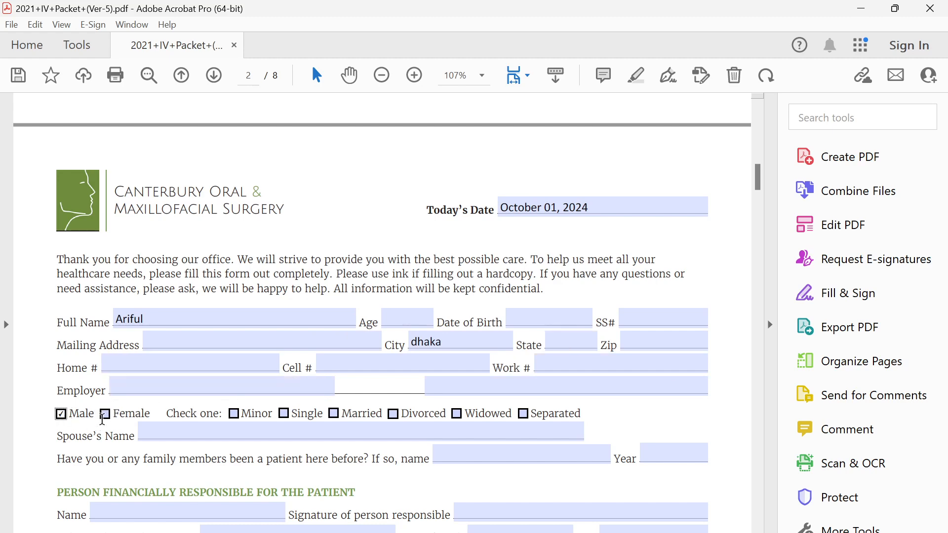
left_click(105, 413)
left_click(236, 414)
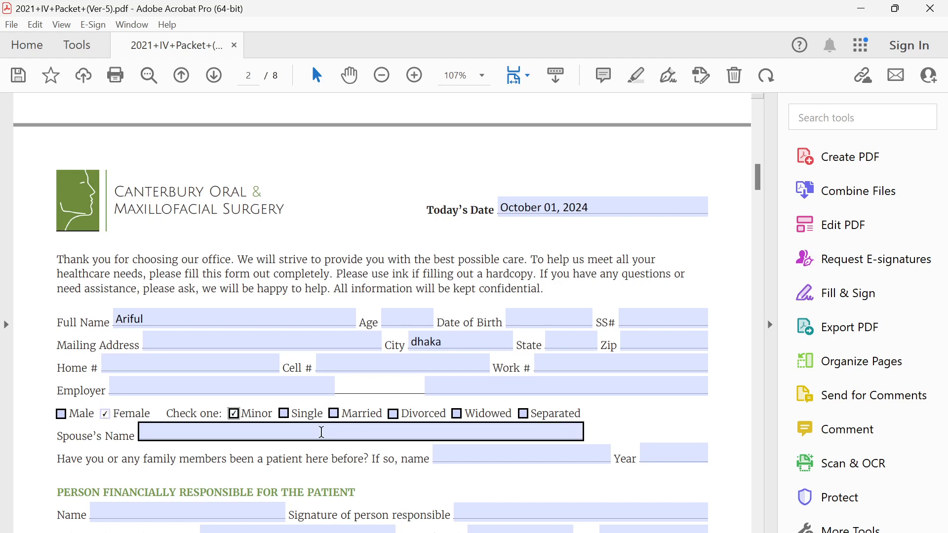
Step: Fill in the patient's mailing address
left_click(329, 433)
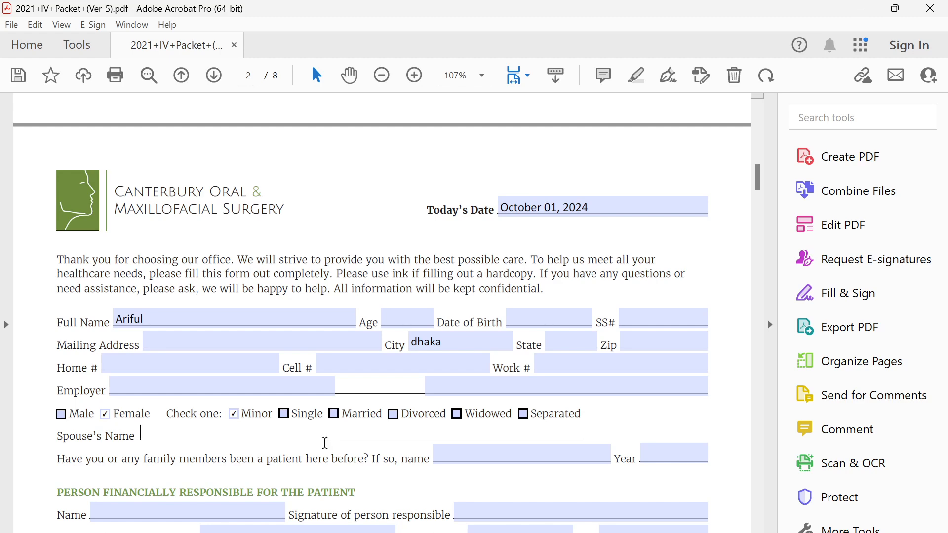
left_click(205, 340)
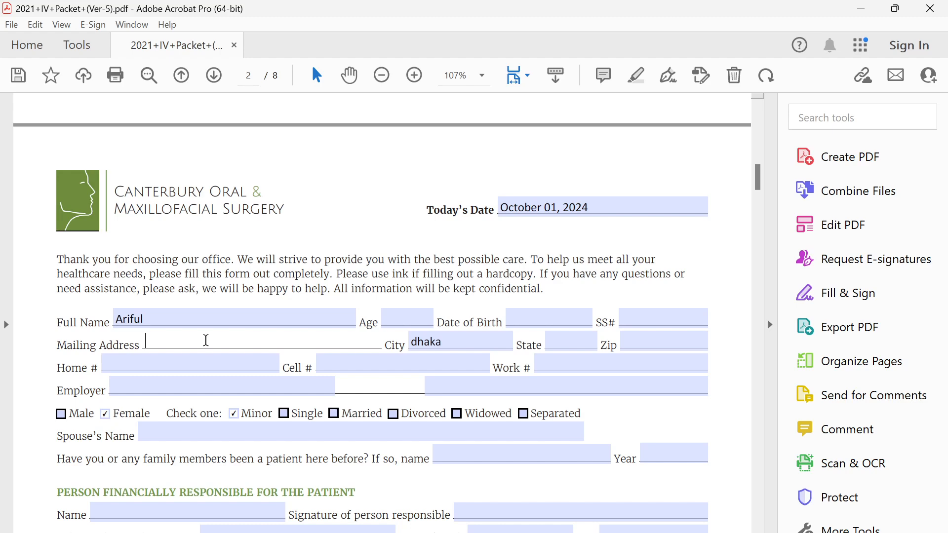
type("lasjdflsdjfl")
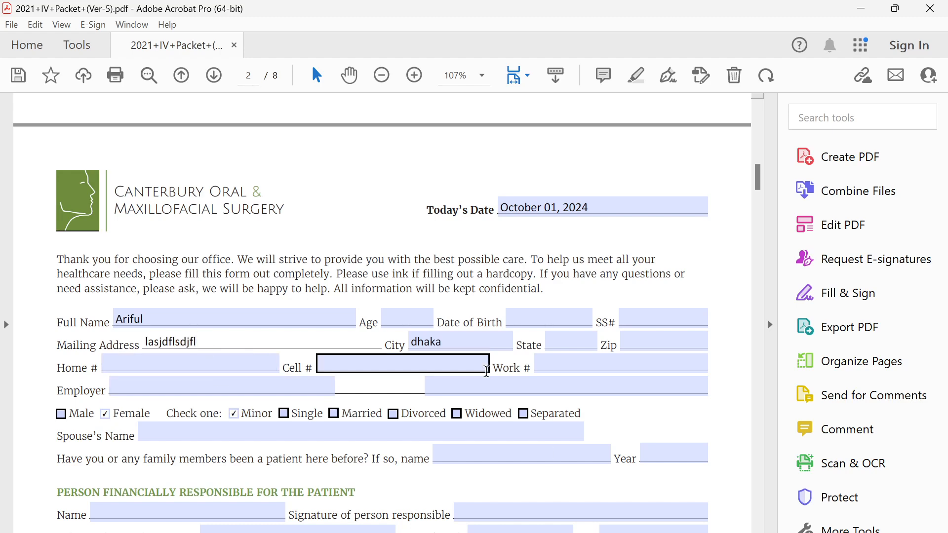
Step: Minimize the form and open Adobe Acrobat from the desktop
left_click(861, 9)
left_click(862, 18)
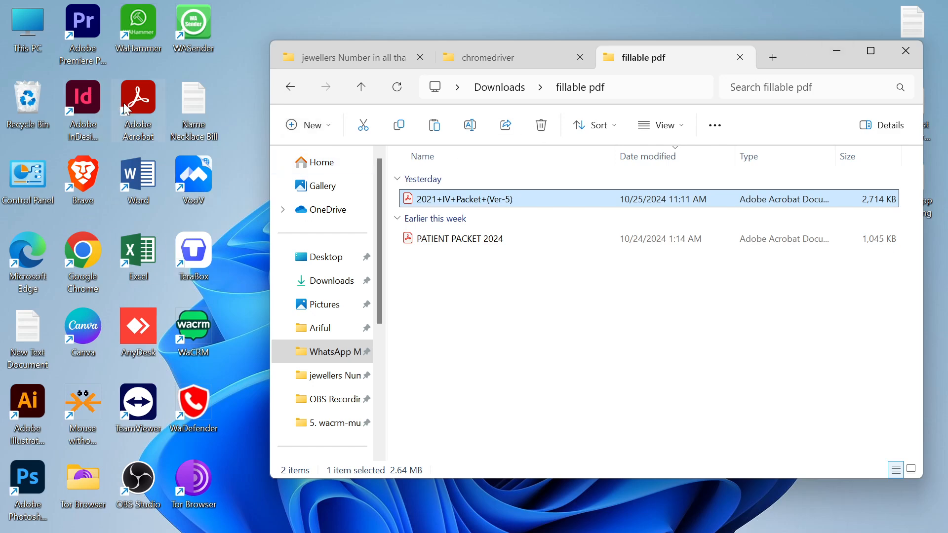
left_click(142, 133)
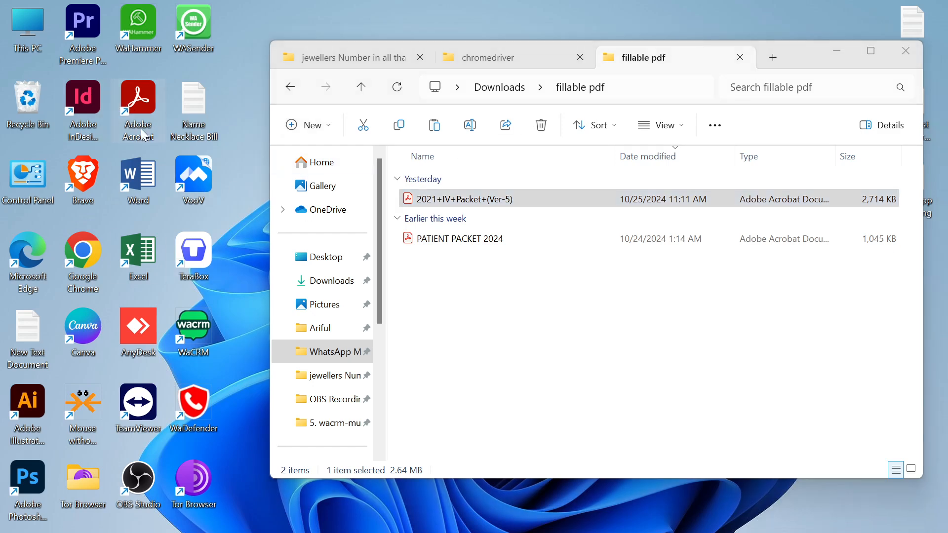
double_click(142, 104)
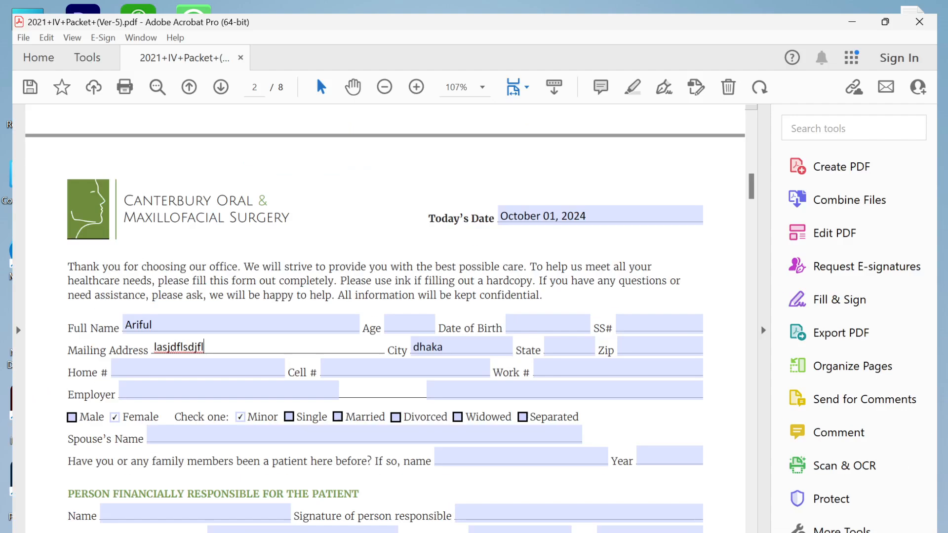
scroll(377, 356, "down", 4)
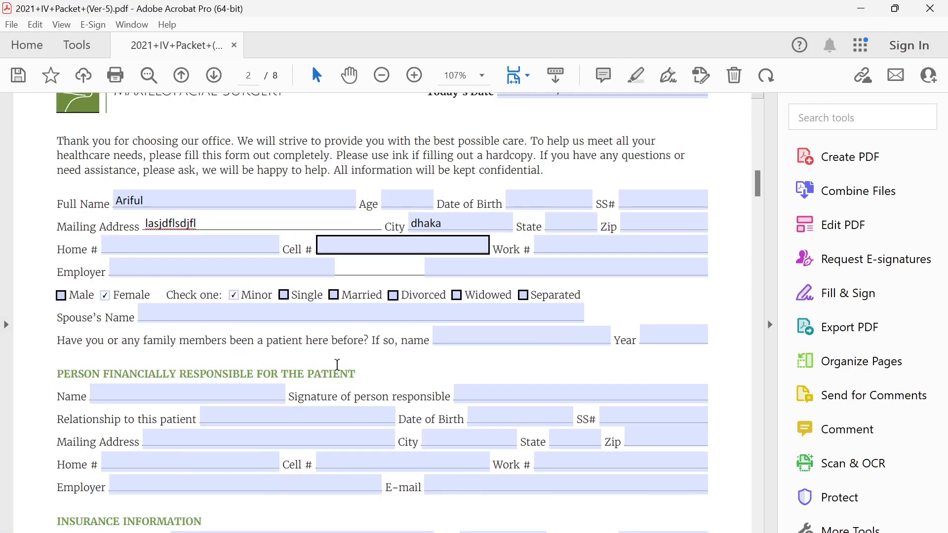
scroll(338, 364, "up", 4)
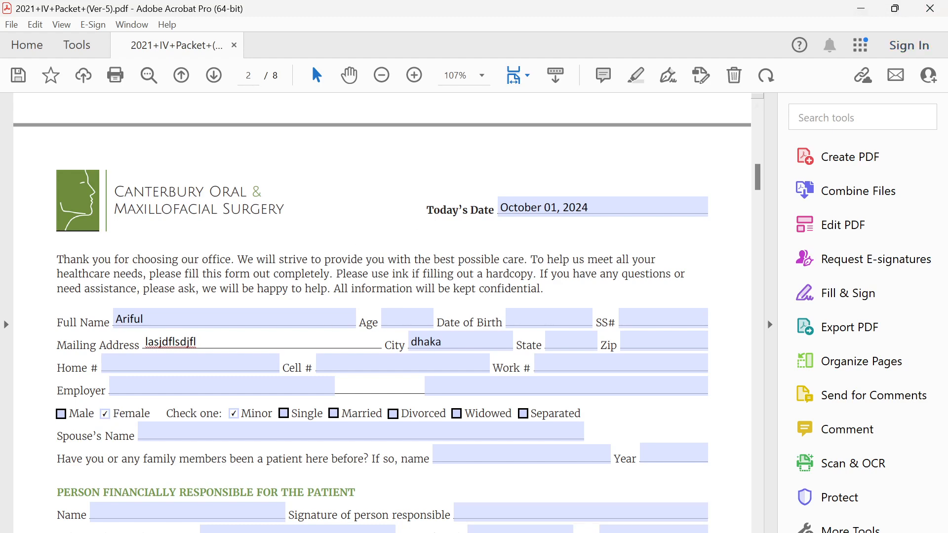
key("alt+Tab")
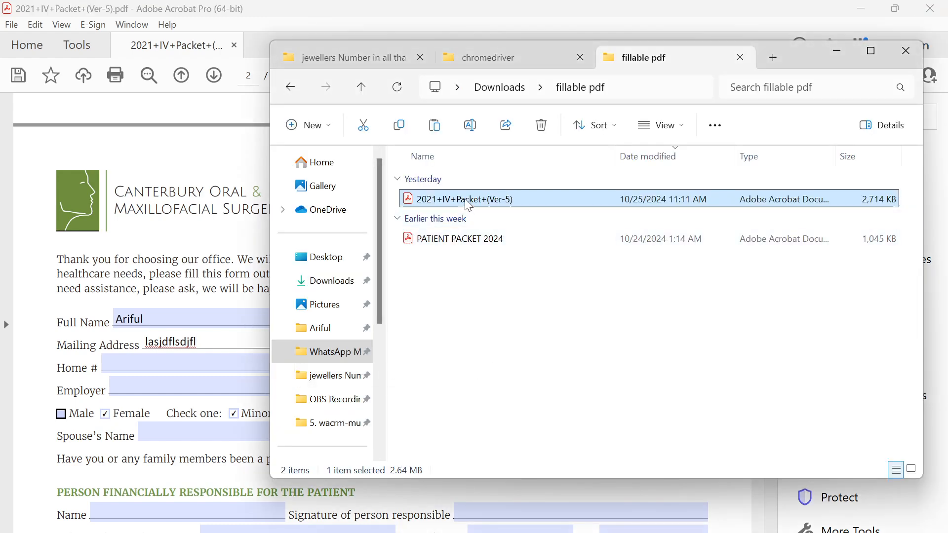
left_click(159, 365)
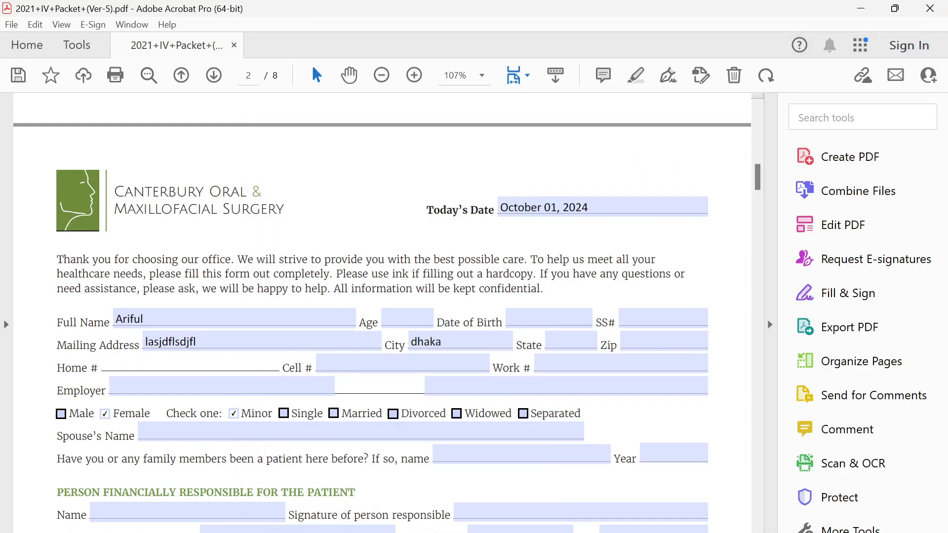
mouse_move(455, 532)
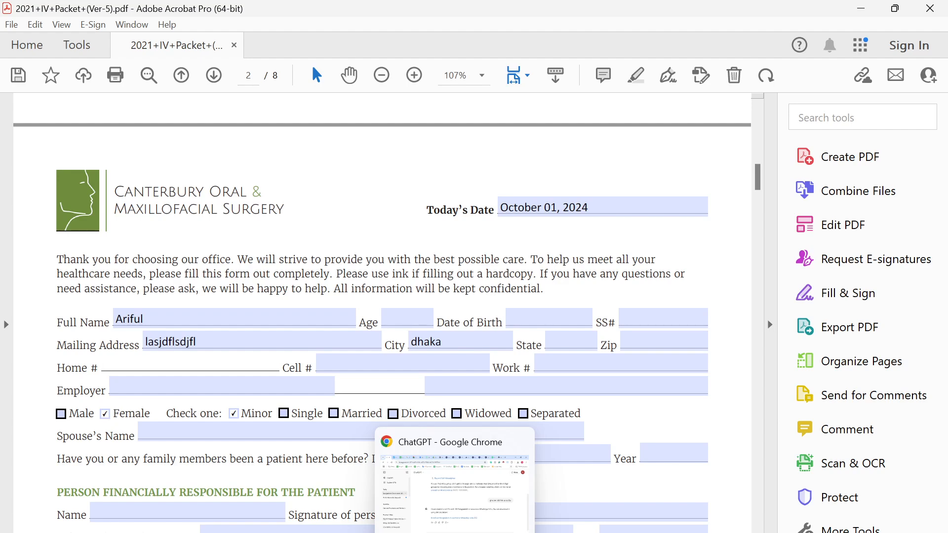
left_click(455, 532)
left_click(455, 532)
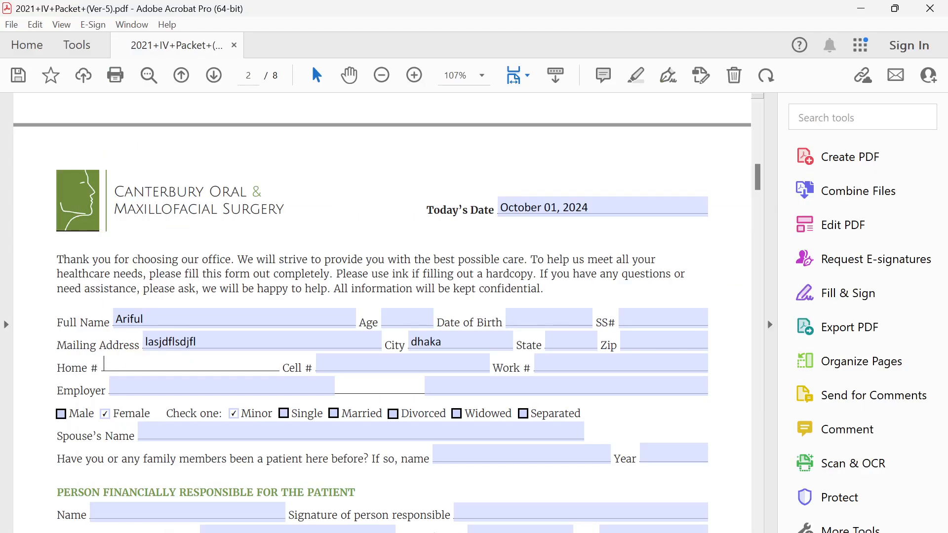
Step: Open PATIENT PACKET 2024 from the fillable pdf folder and go to its patient information page
mouse_move(618, 532)
mouse_move(388, 532)
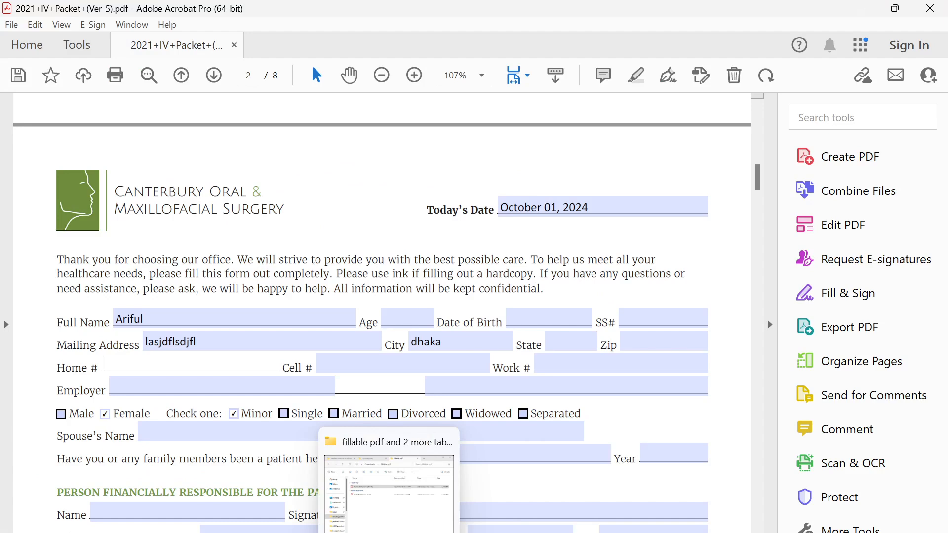
left_click(377, 506)
double_click(455, 241)
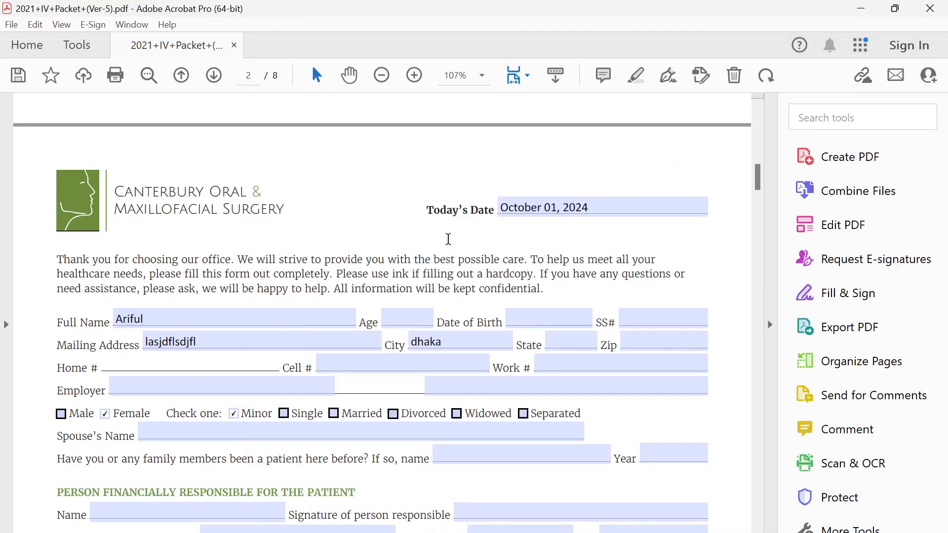
scroll(285, 346, "down", 10)
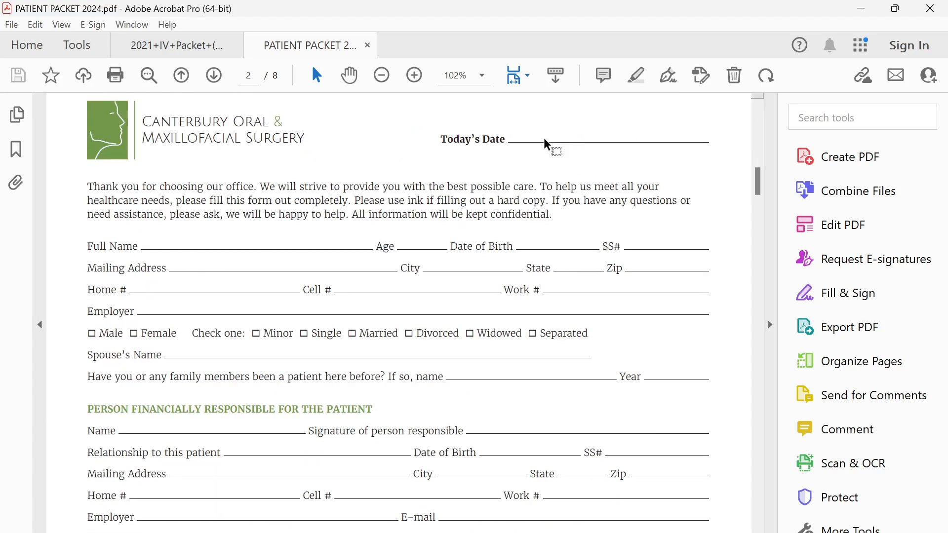
Step: Compare the patient information page of the fillable 2021+IV+Packet+(Ver-5) with that of PATIENT PACKET 2024
left_click(171, 50)
scroll(281, 191, "down", 3)
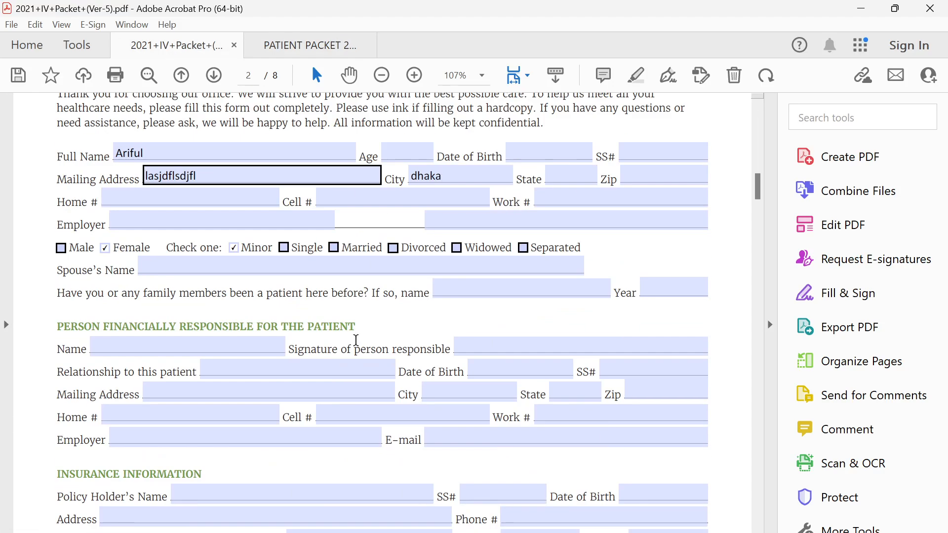
scroll(354, 341, "up", 2)
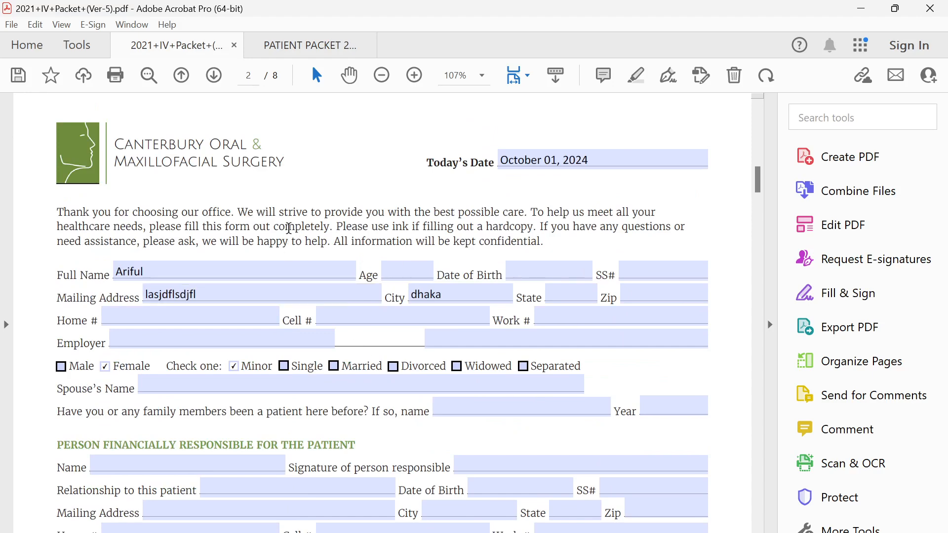
left_click(296, 45)
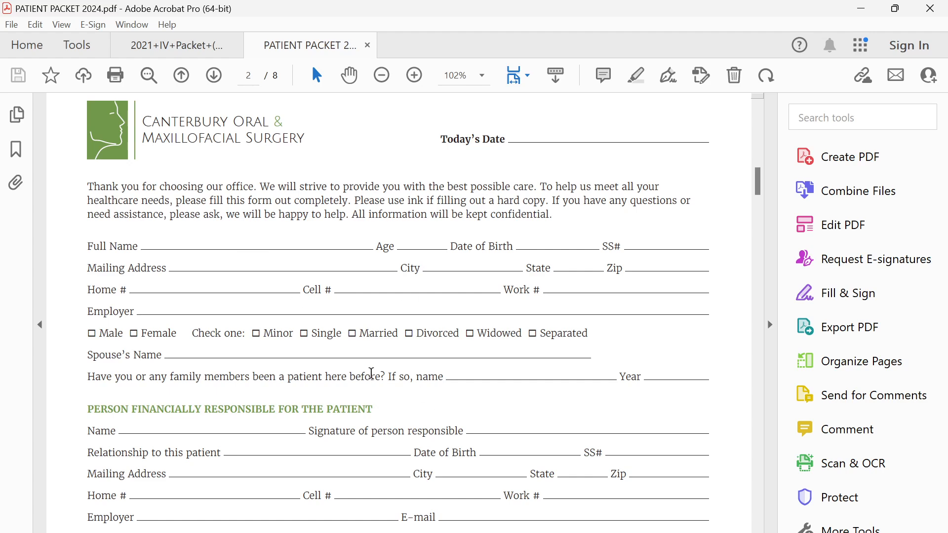
scroll(375, 377, "up", 1)
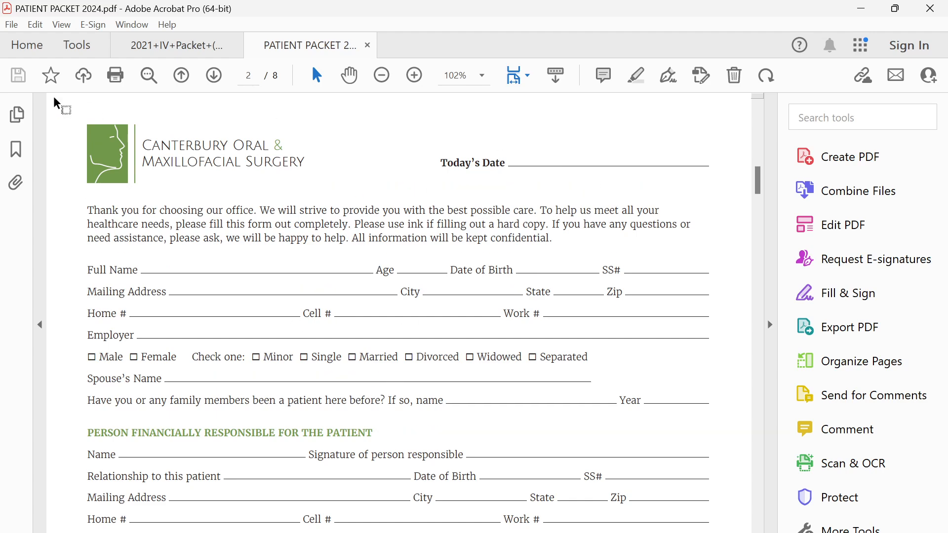
left_click(177, 43)
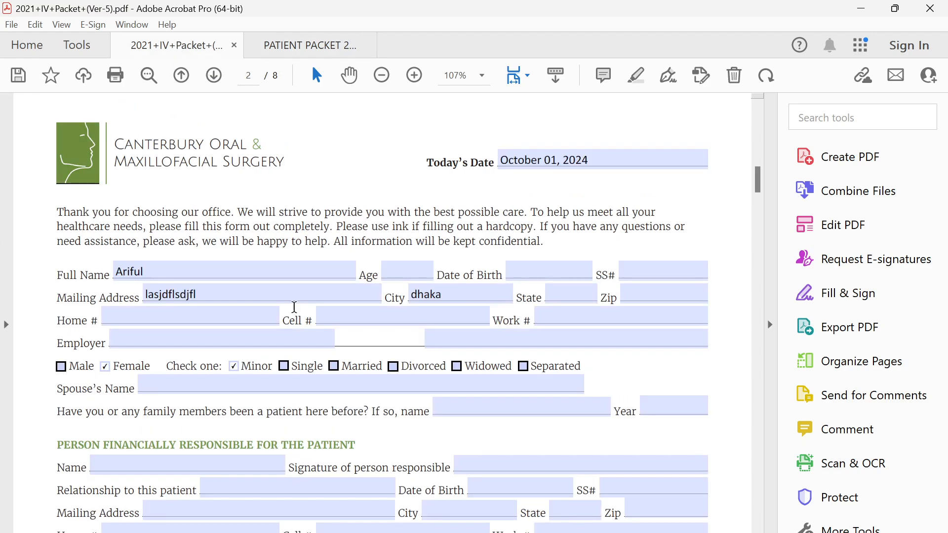
left_click(328, 49)
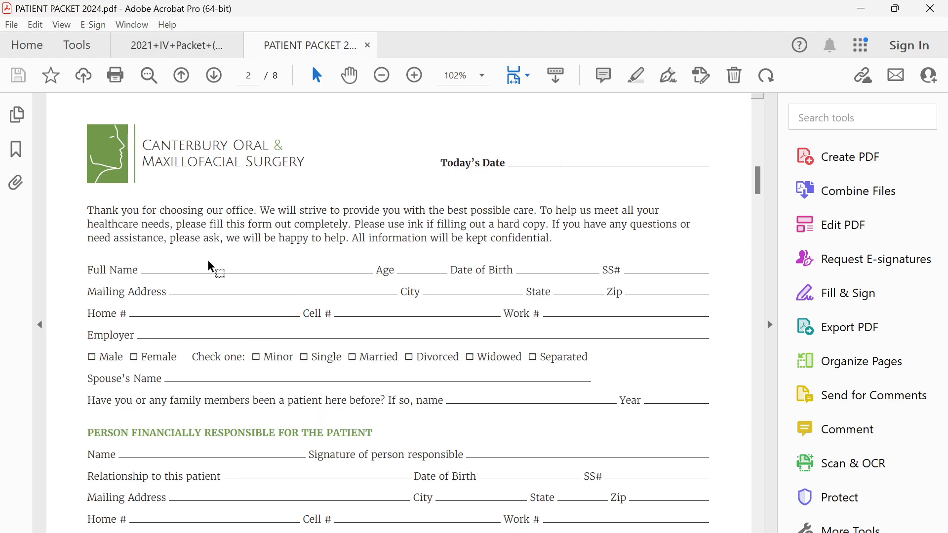
Step: Choose Single under Check one in the fillable packet and compare its checkboxes with those in PATIENT PACKET 2024
left_click(173, 47)
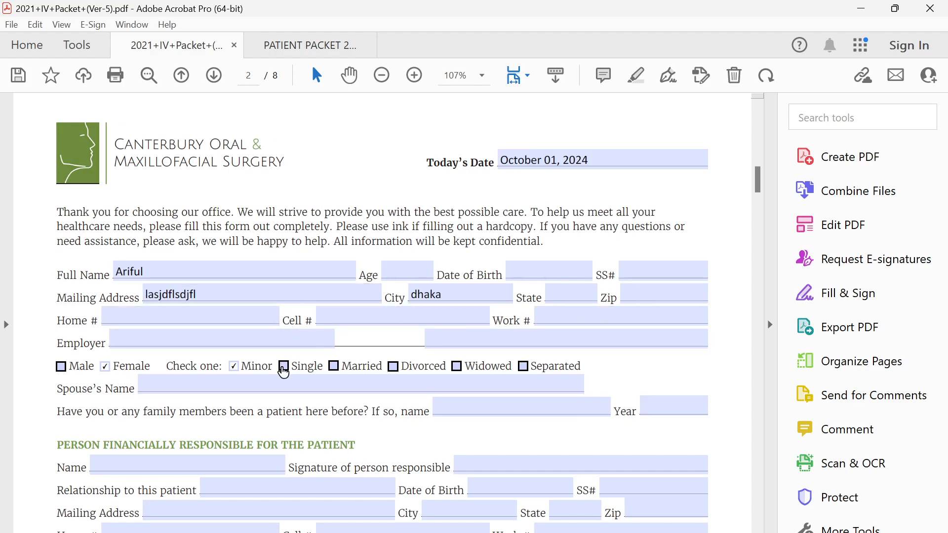
left_click(275, 44)
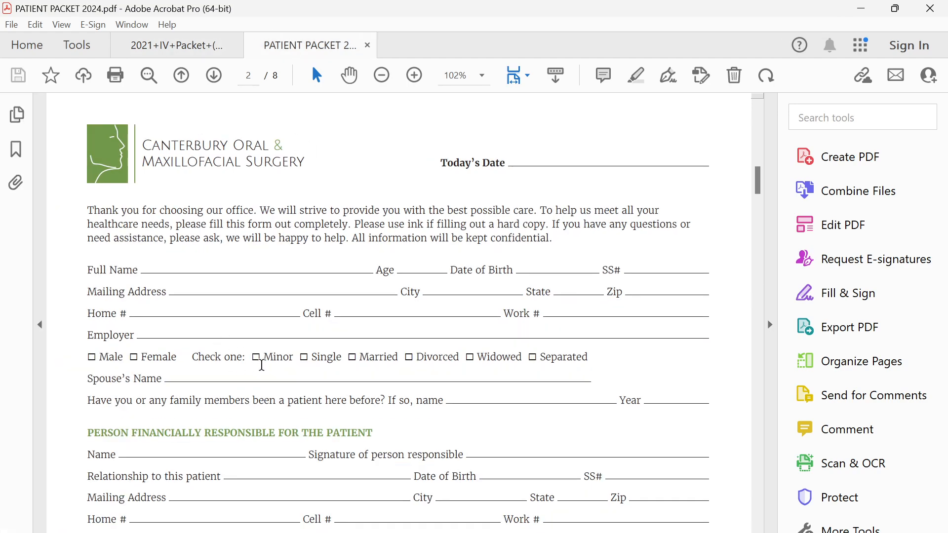
left_click(176, 44)
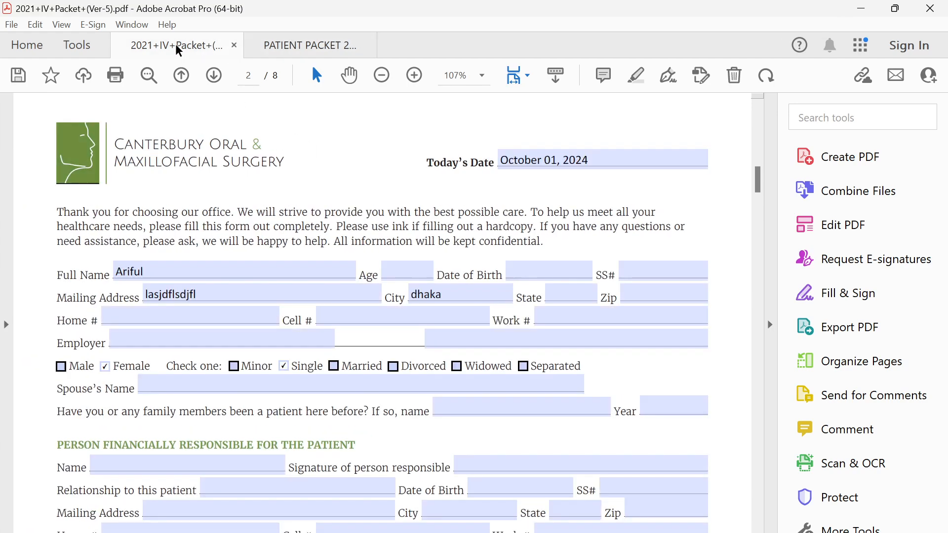
Step: Insert the Motherland 1 image from Downloads into the Front side field of the first Card#1 section on page 8
scroll(357, 381, "down", 3)
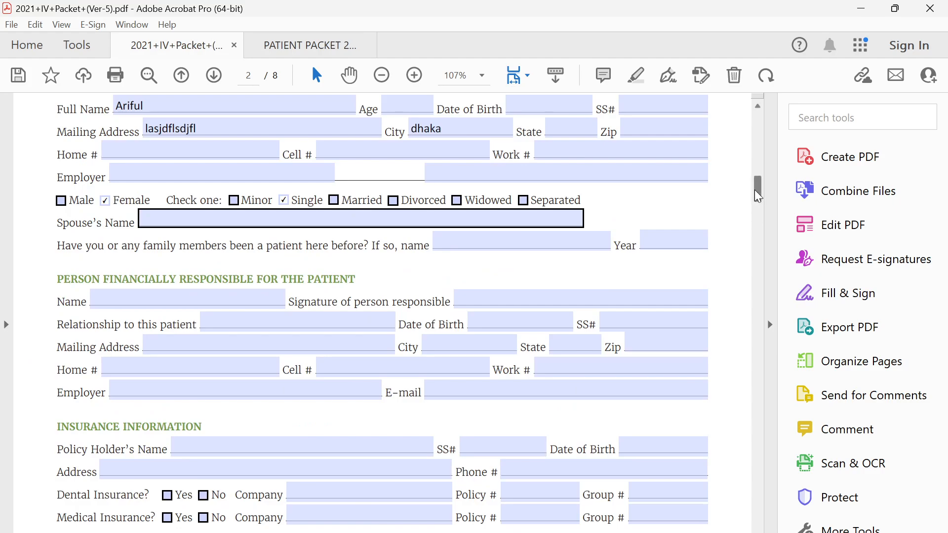
left_click_drag(758, 190, 752, 511)
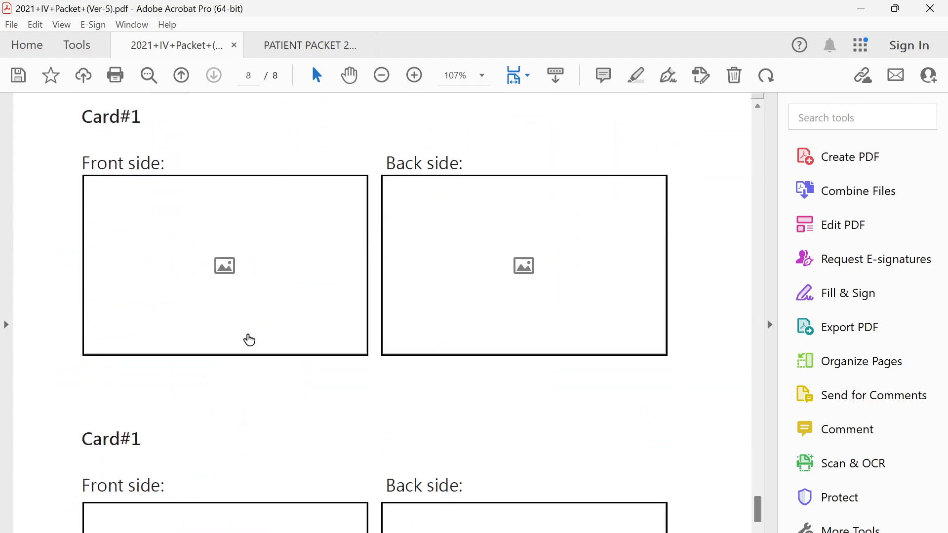
scroll(193, 273, "up", 1)
scroll(252, 242, "up", 2)
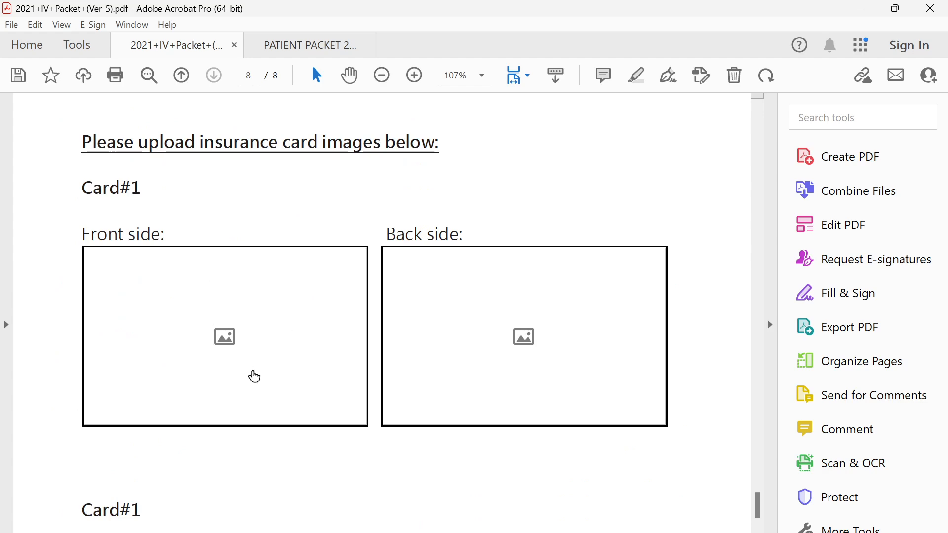
left_click(226, 347)
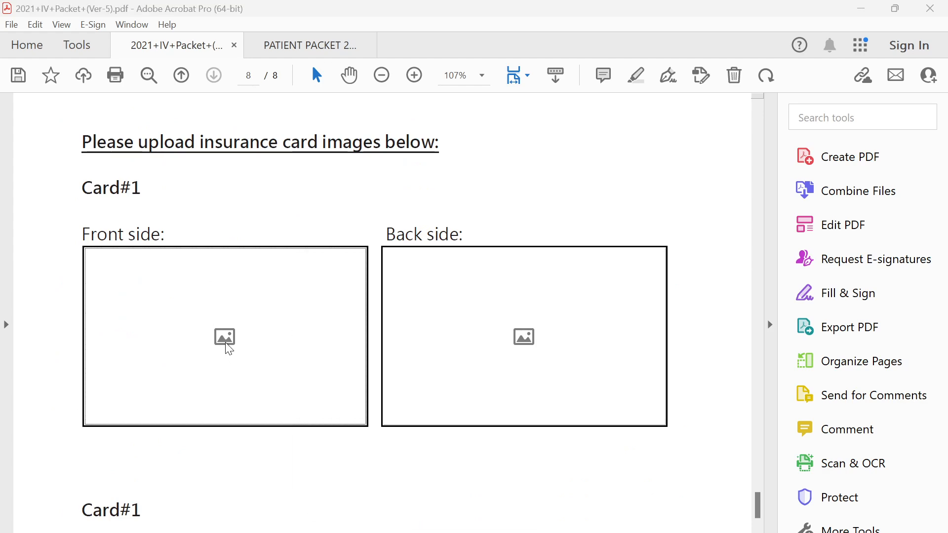
left_click(572, 123)
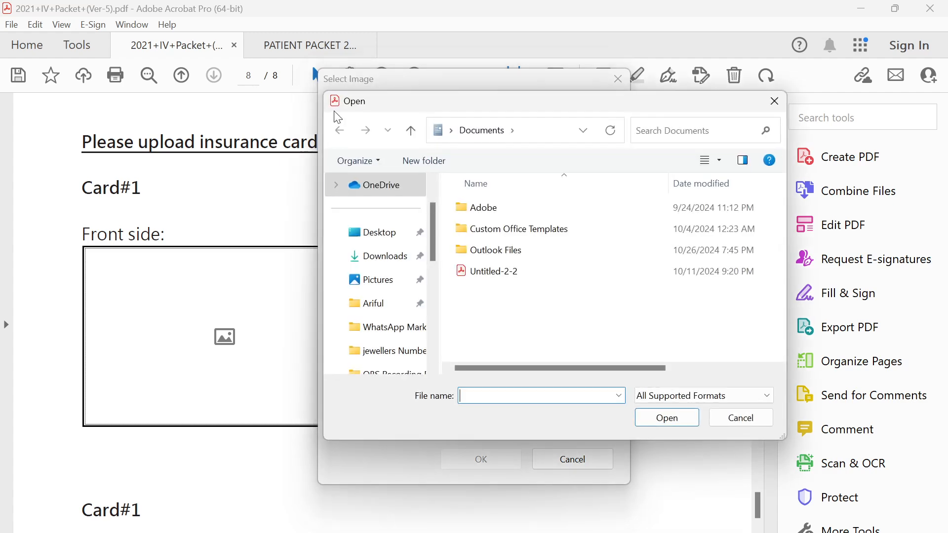
left_click(388, 256)
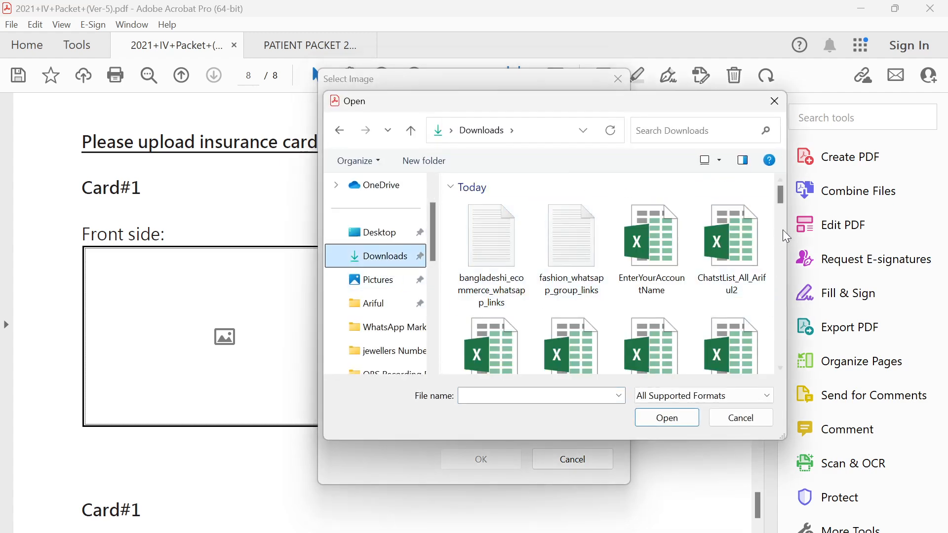
left_click_drag(781, 195, 775, 396)
left_click(473, 184)
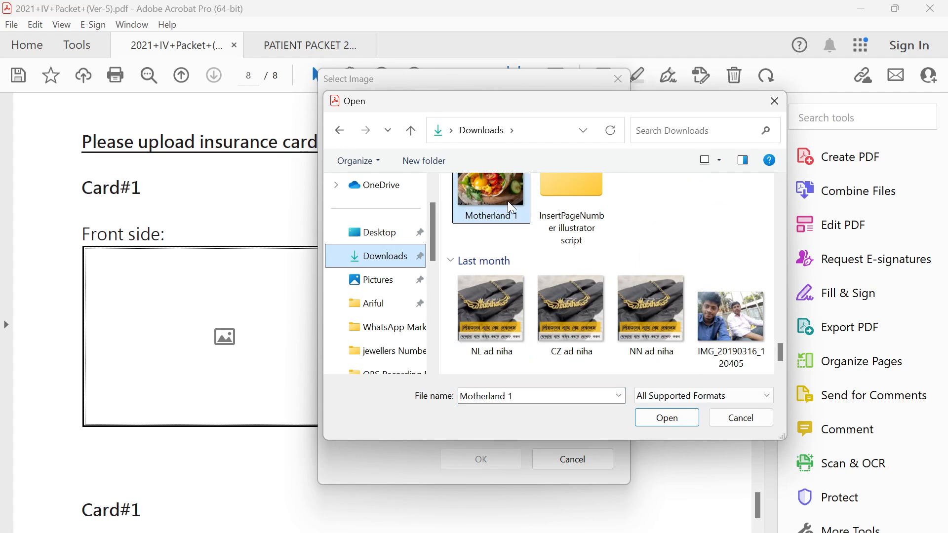
left_click(665, 417)
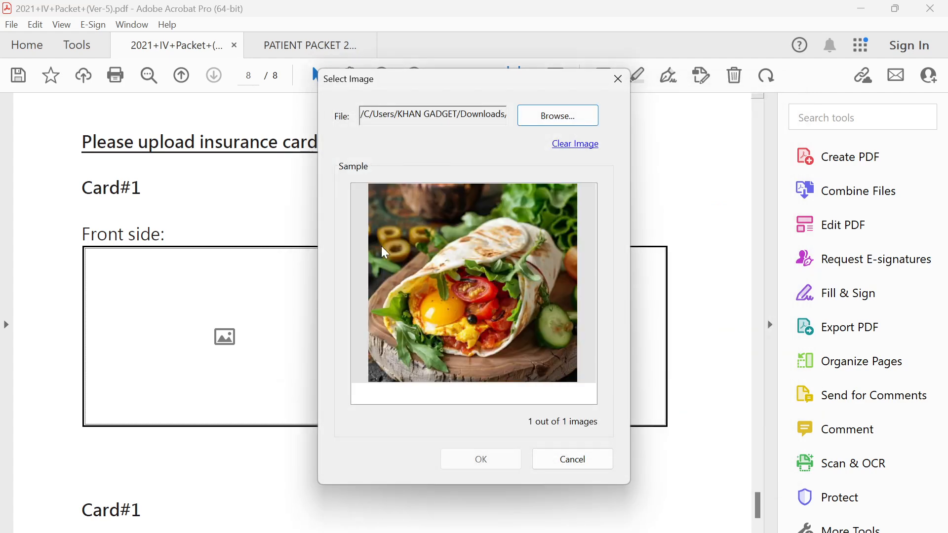
left_click(482, 459)
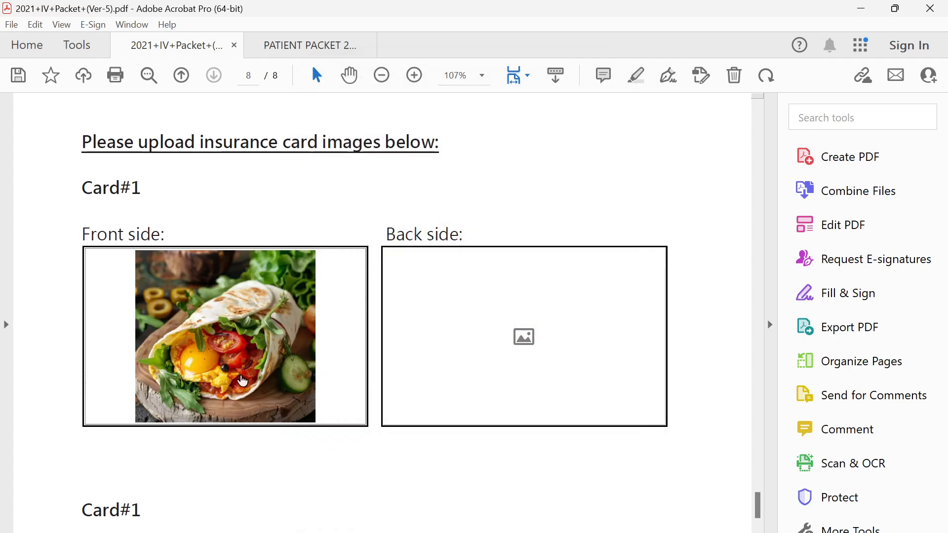
Step: Clear the image from the Front side field of the first insurance card
left_click(284, 370)
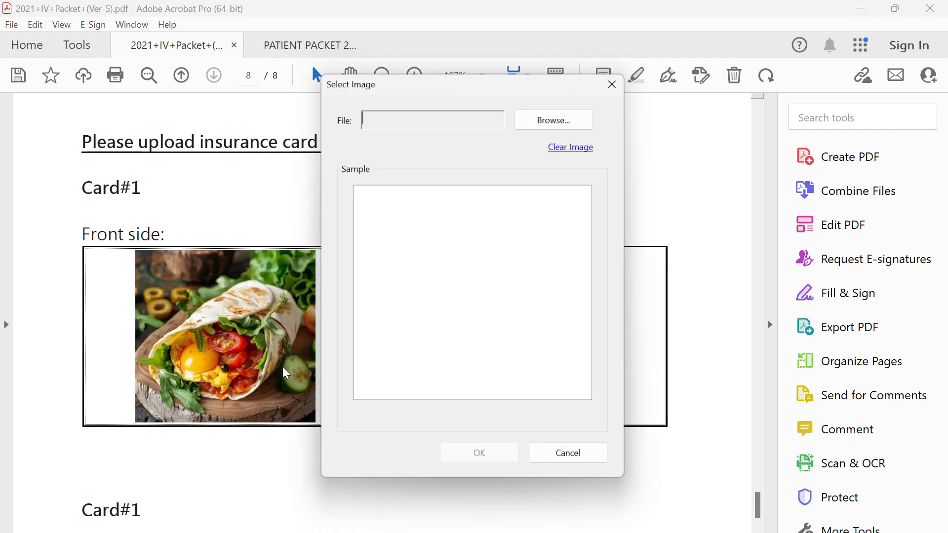
left_click(572, 149)
left_click(499, 459)
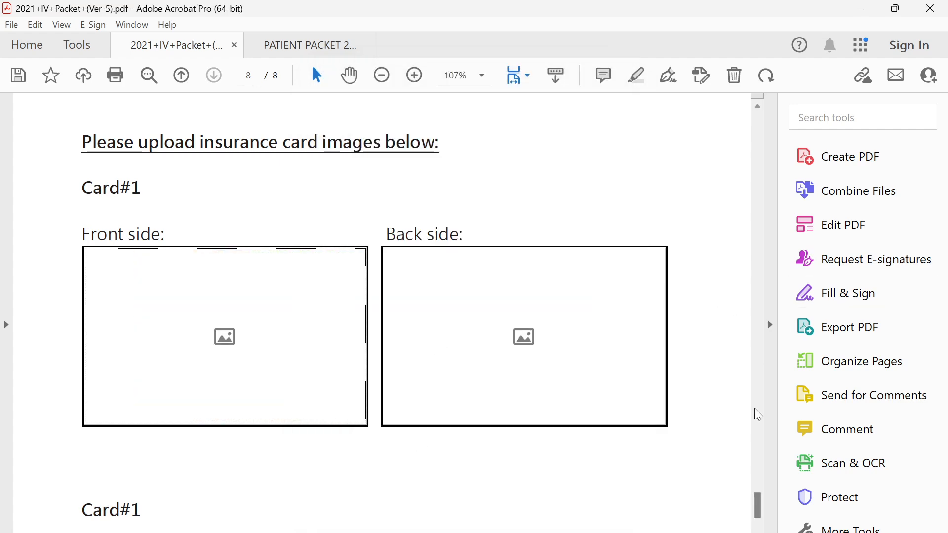
Step: Open the form's print options and its save-as options at the end of page 8, and dismiss both
left_click_drag(756, 511, 756, 532)
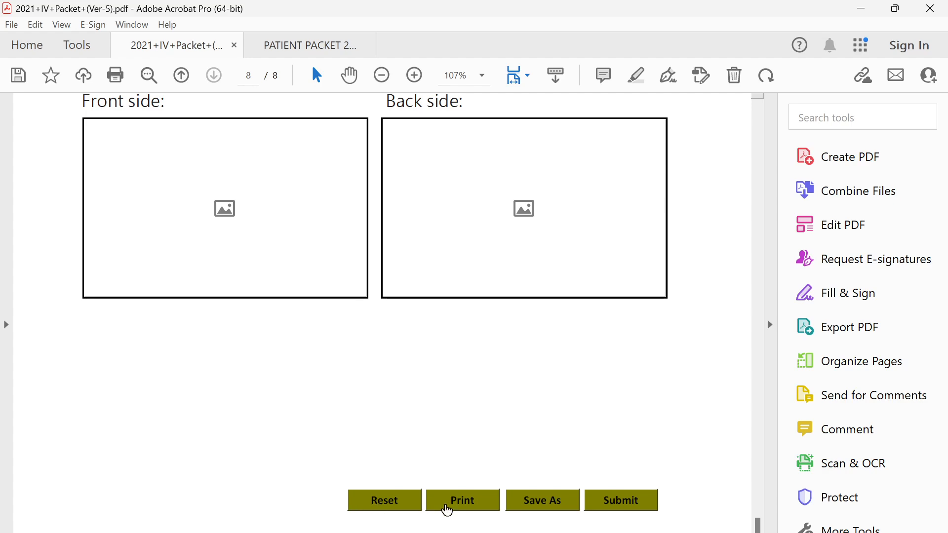
left_click(472, 502)
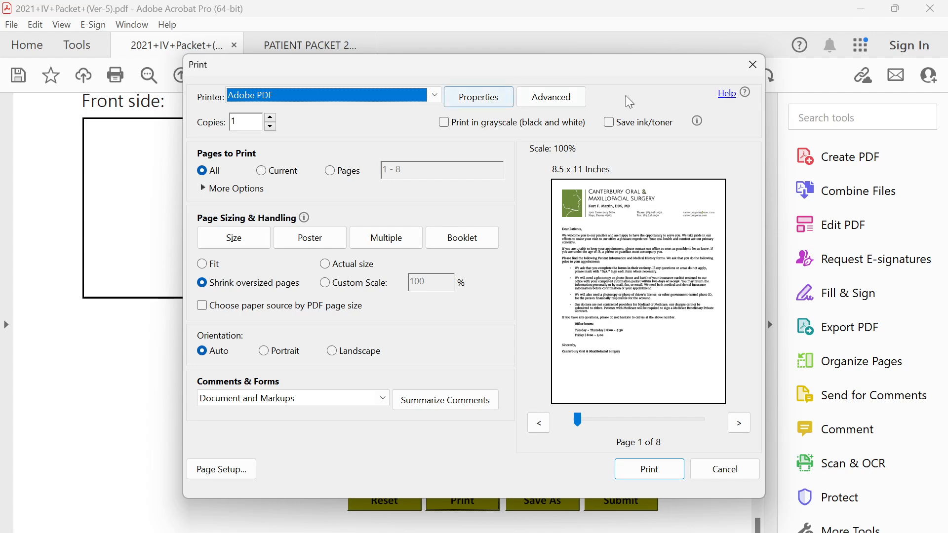
left_click(744, 72)
left_click(546, 502)
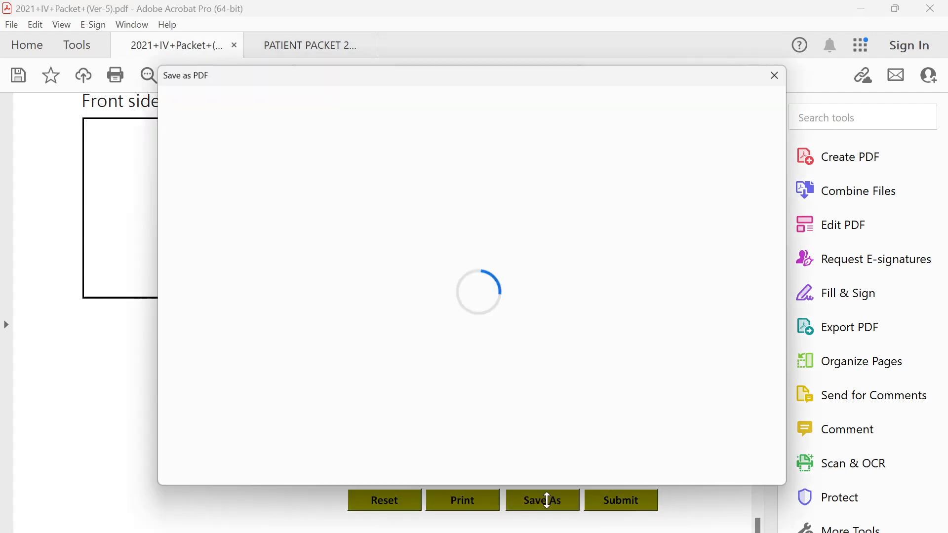
left_click(790, 67)
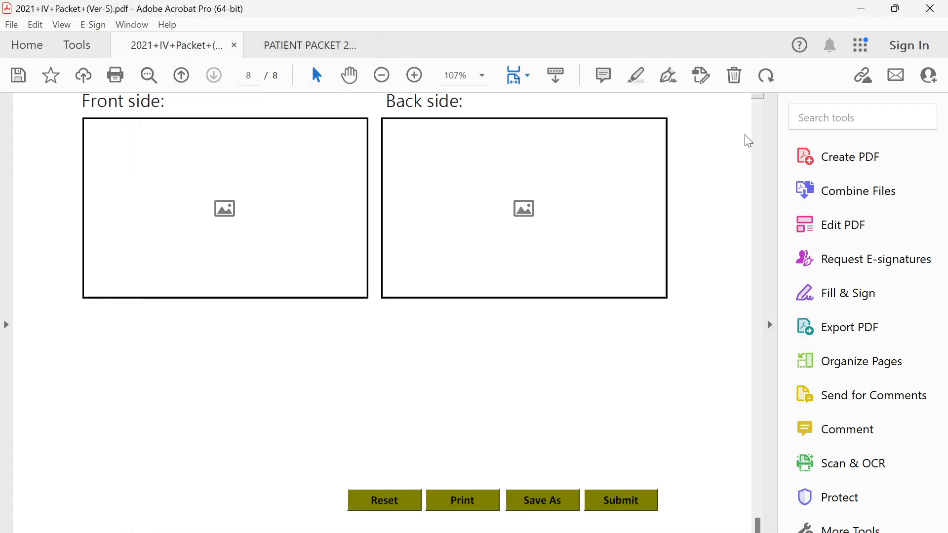
Step: Start submitting the form by email to view the sending options, and cancel the submission
left_click(631, 509)
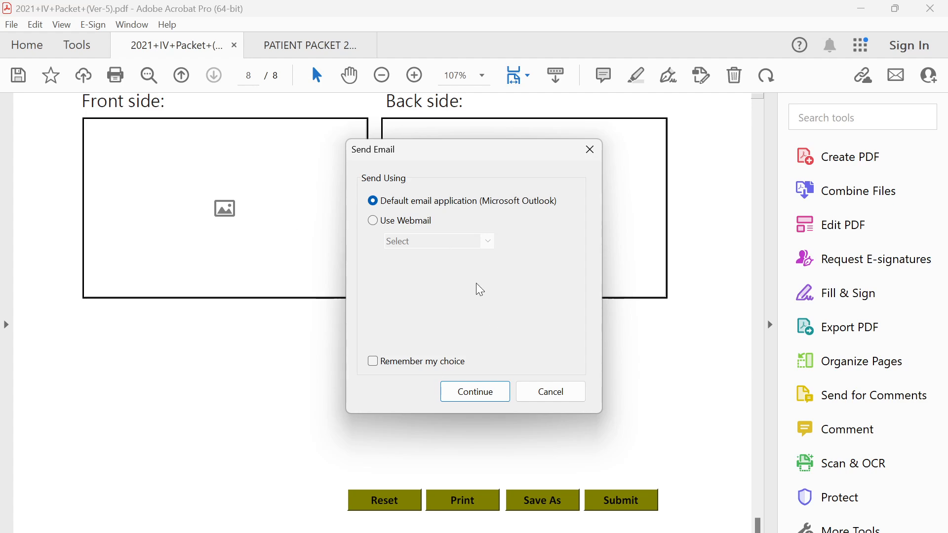
left_click(591, 150)
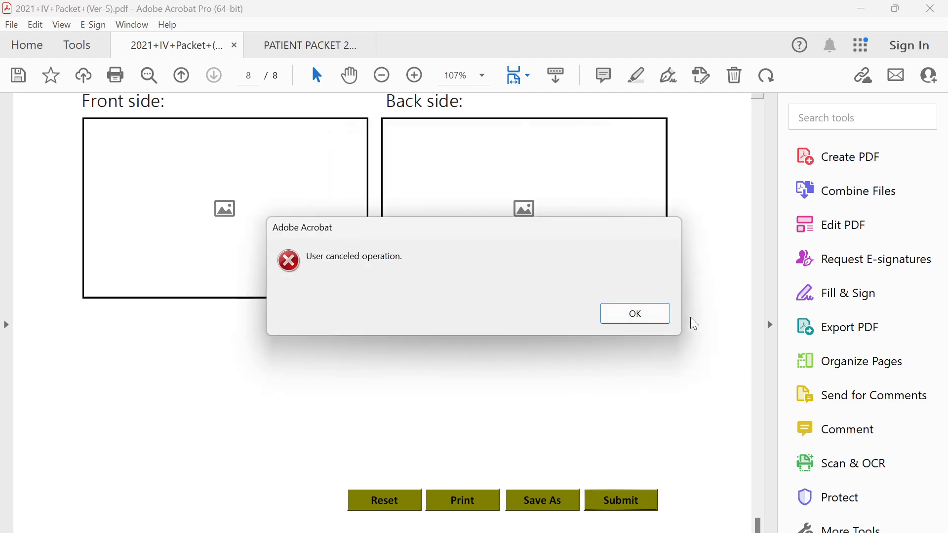
left_click(658, 317)
Step: Return to the patient information page, check the full name and mailing address fields, and choose Male as the patient's sex
mouse_move(758, 524)
left_mouse_down()
mouse_move(739, 349)
mouse_move(745, 180)
mouse_move(757, 524)
left_mouse_up()
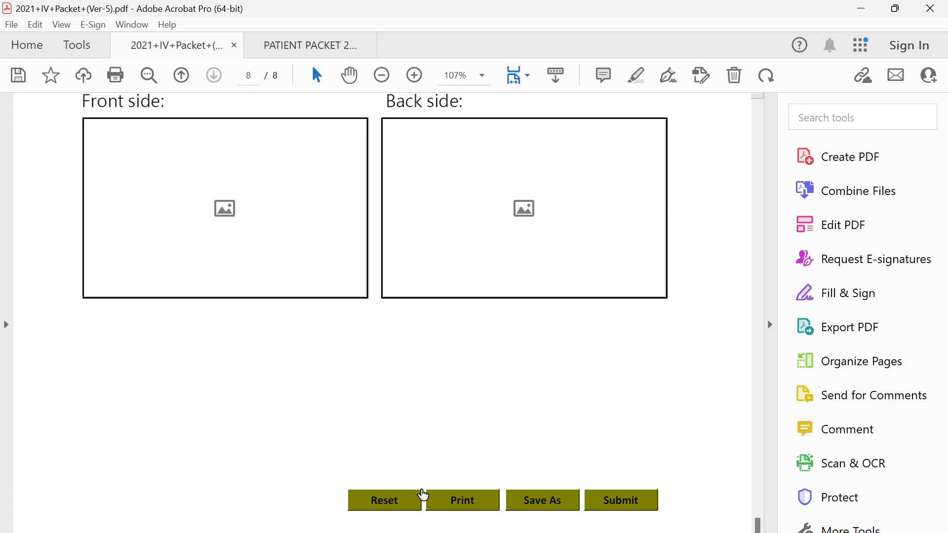
scroll(642, 331, "up", 15)
scroll(551, 296, "down", 15)
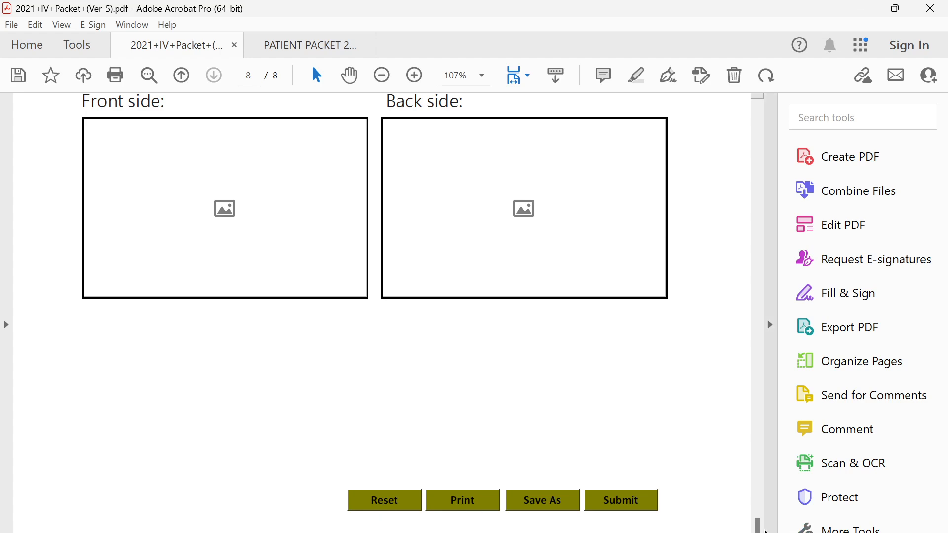
left_click_drag(765, 529, 777, 182)
left_click(222, 238)
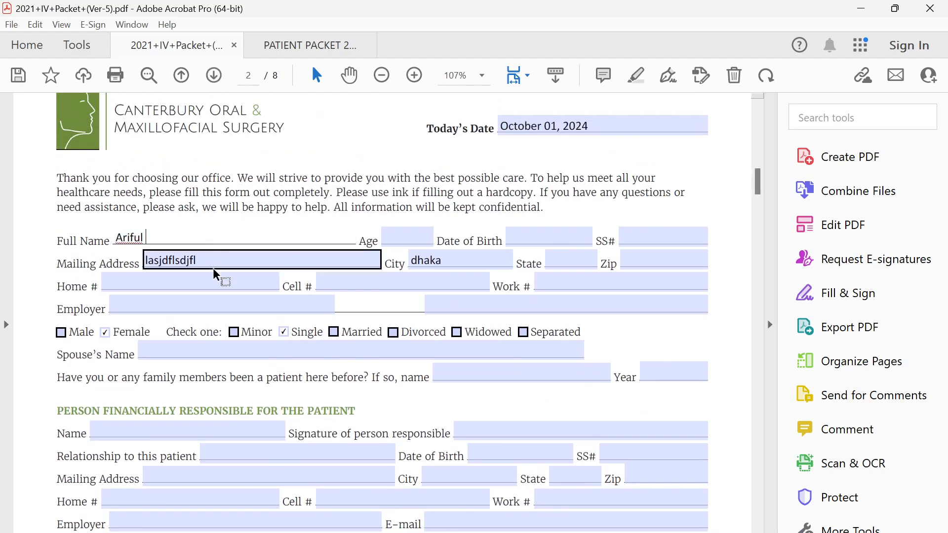
left_click(213, 269)
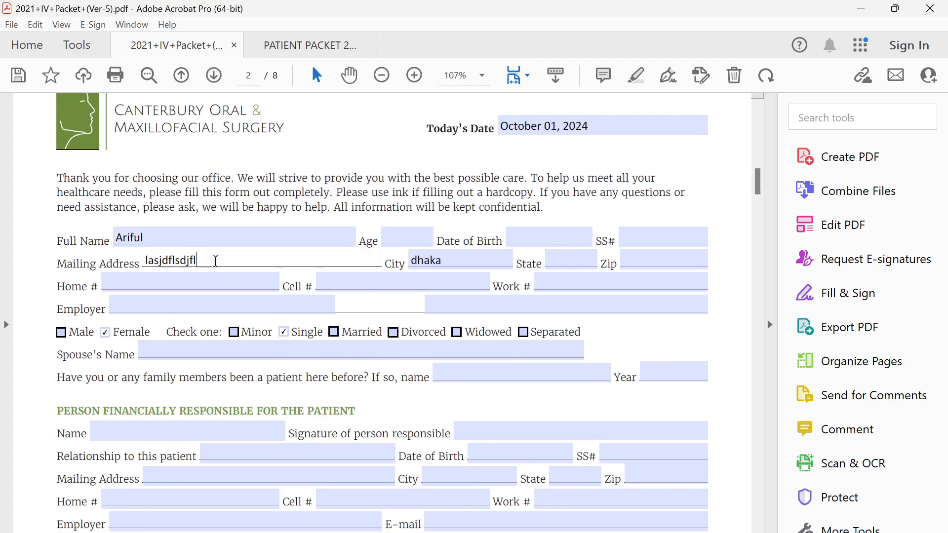
left_click(61, 335)
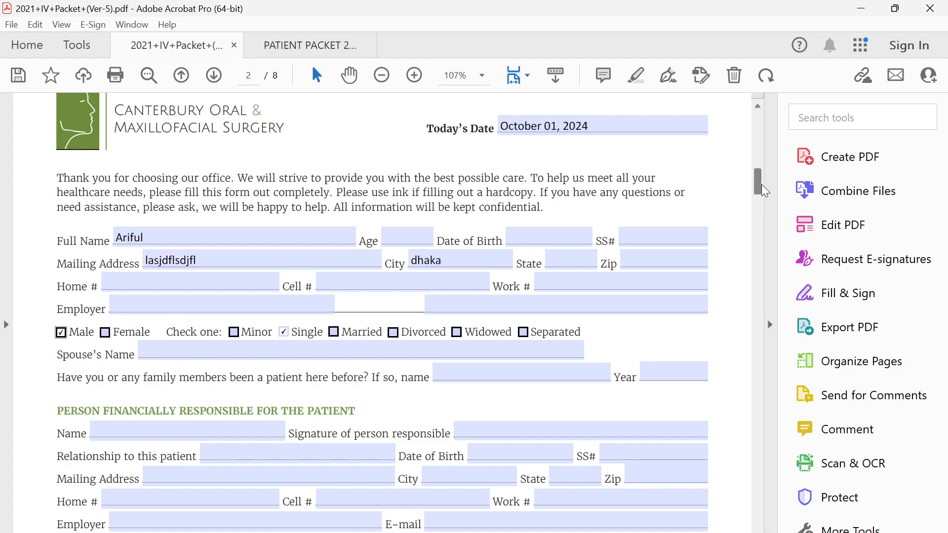
Step: Reset all fields of the form from its last page and return to the patient information page
left_click_drag(759, 183, 726, 531)
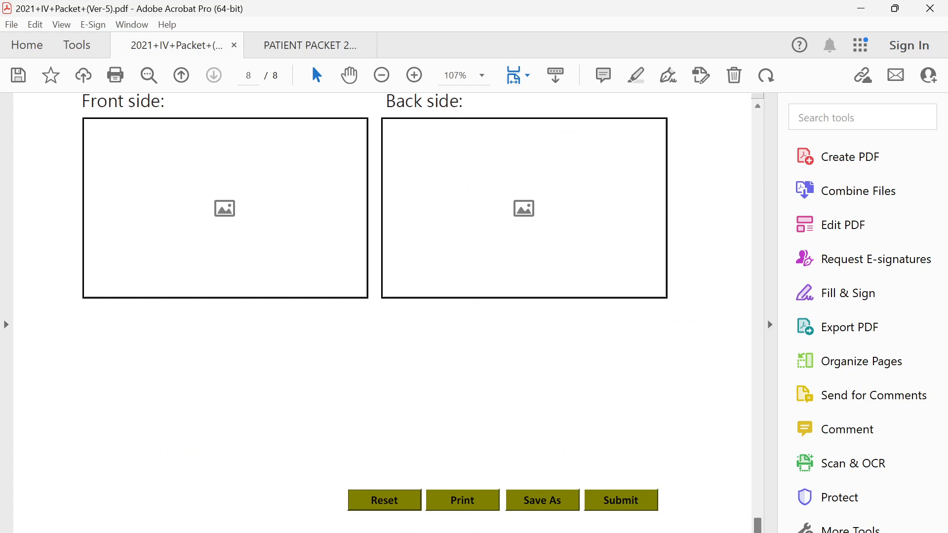
left_click_drag(758, 525, 779, 185)
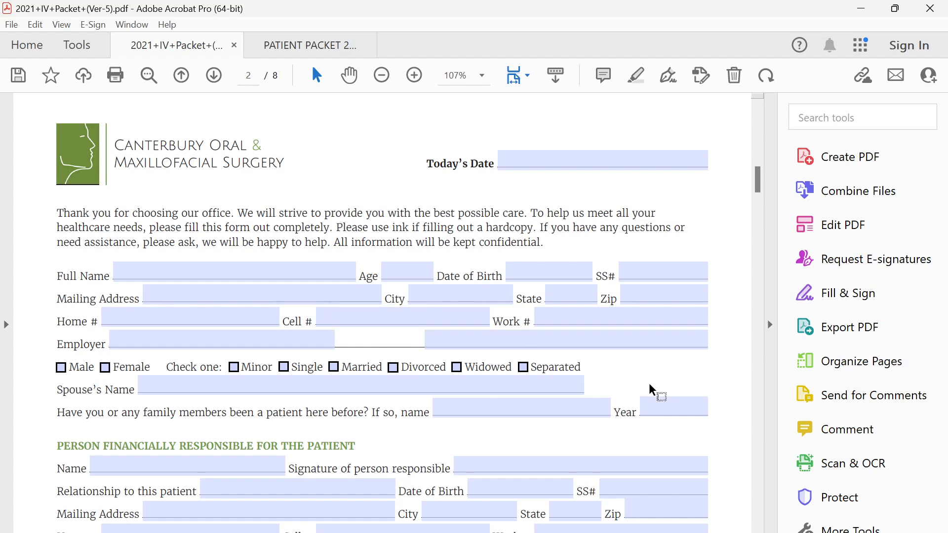
Step: View the patient information page of PATIENT PACKET 2024, close that document, and minimize the Acrobat window
left_click(285, 46)
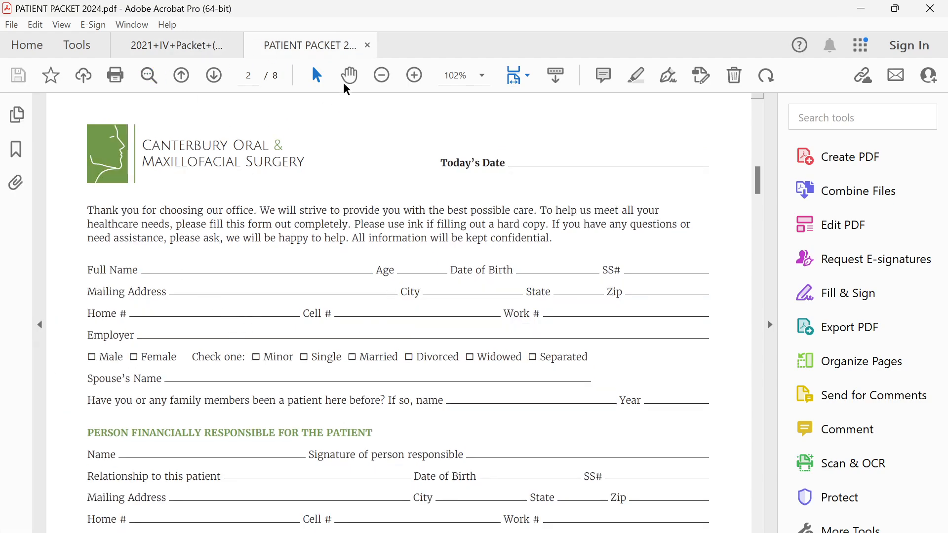
left_click(367, 45)
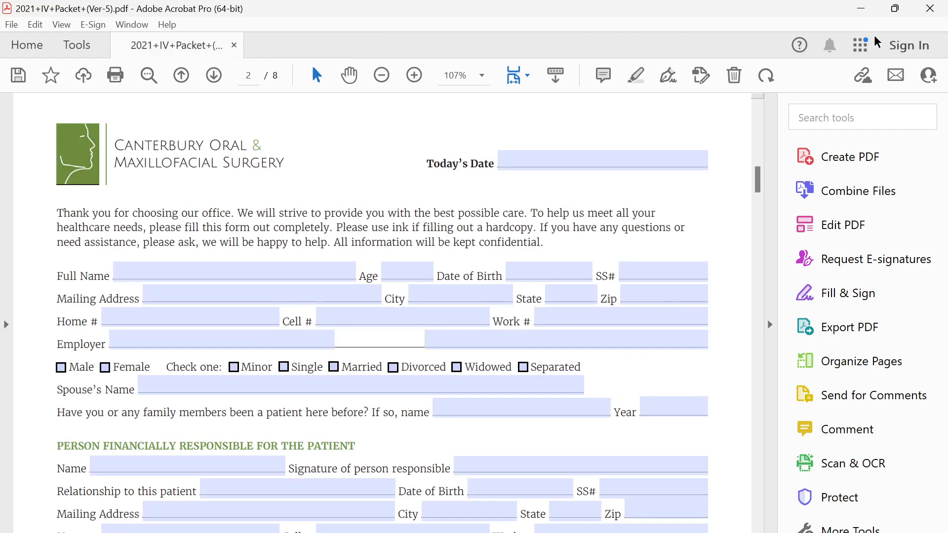
left_click(861, 9)
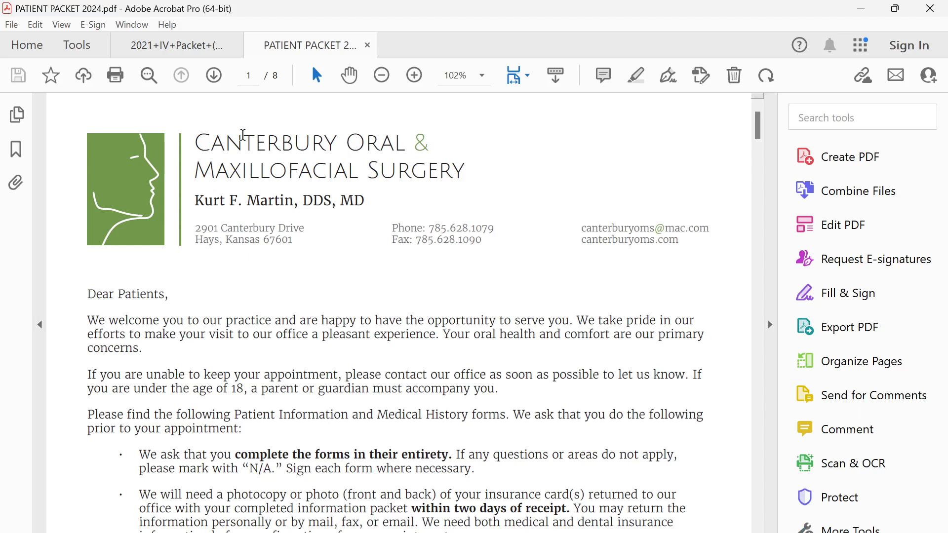
Step: Examine PATIENT PACKET 2024 from its cover letter to the insurance card page and return to the patient information page
scroll(208, 334, "down", 15)
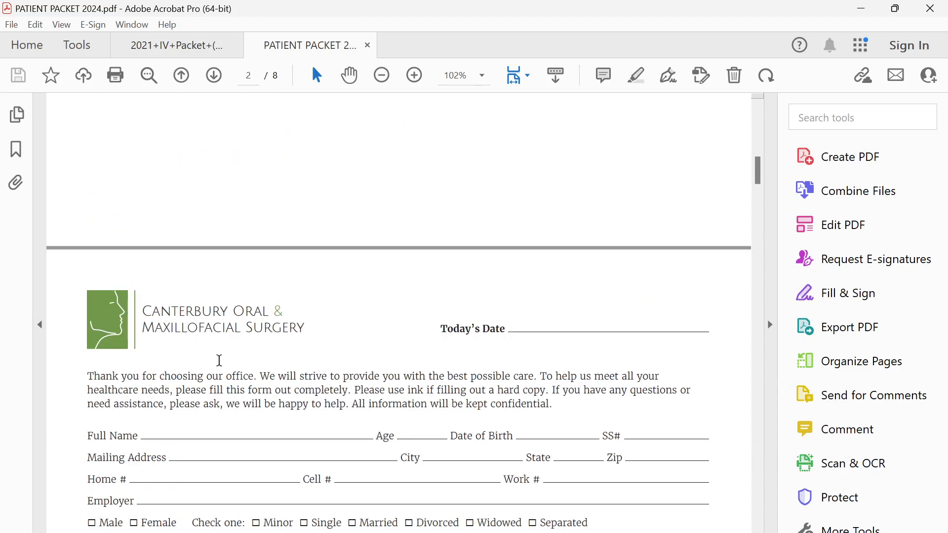
scroll(215, 366, "up", 2)
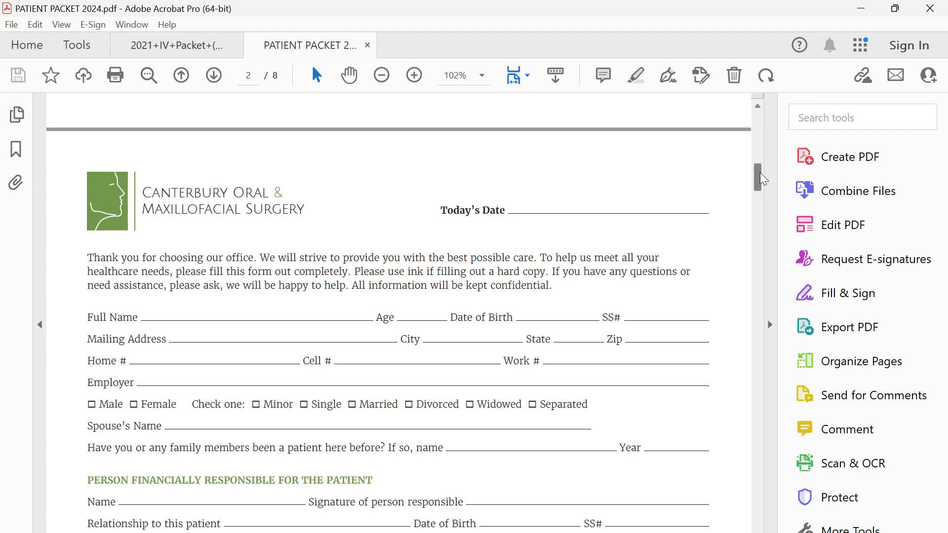
left_click_drag(764, 179, 758, 521)
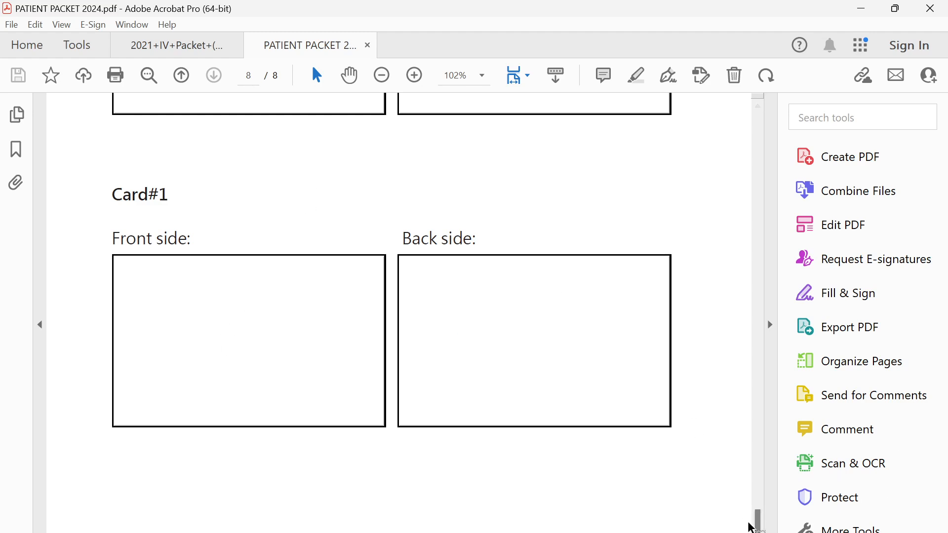
scroll(761, 528, "down", 2)
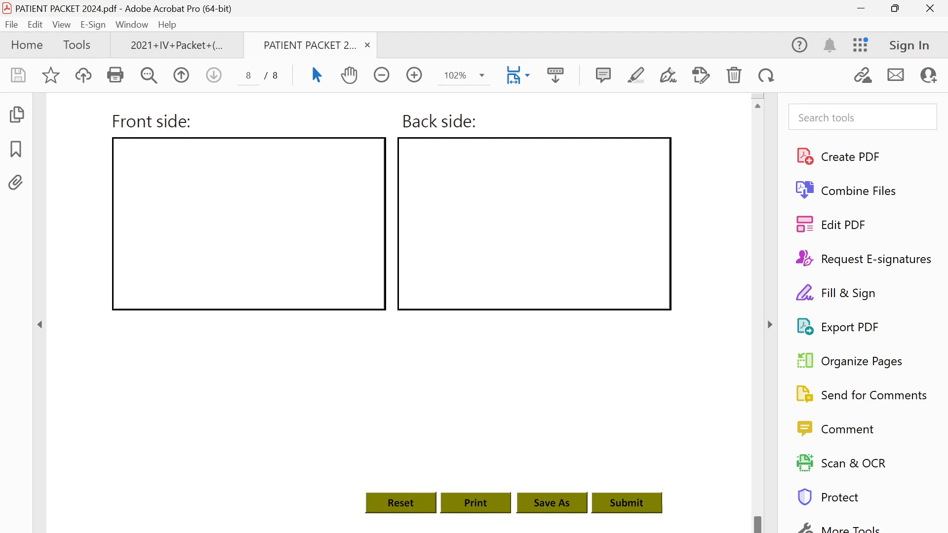
left_click_drag(758, 524, 769, 118)
scroll(504, 351, "down", 15)
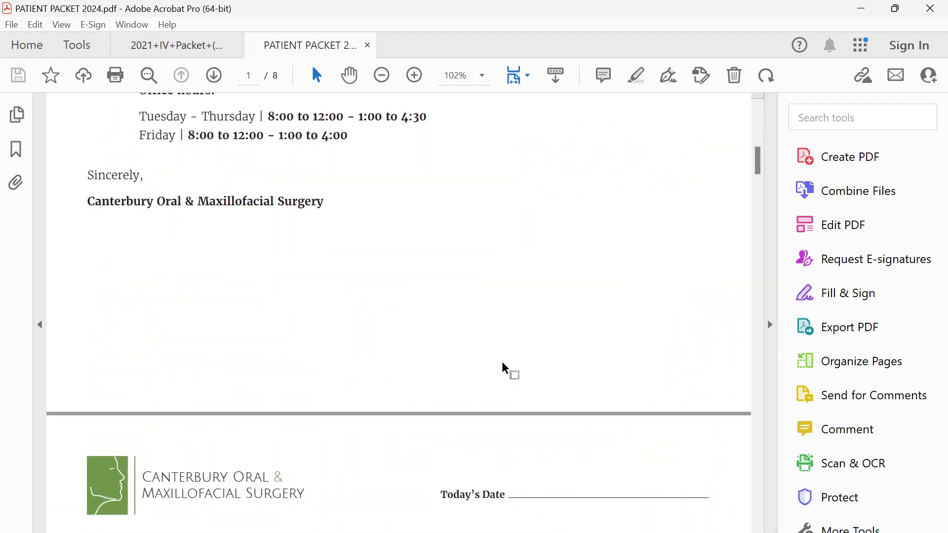
scroll(501, 363, "down", 1)
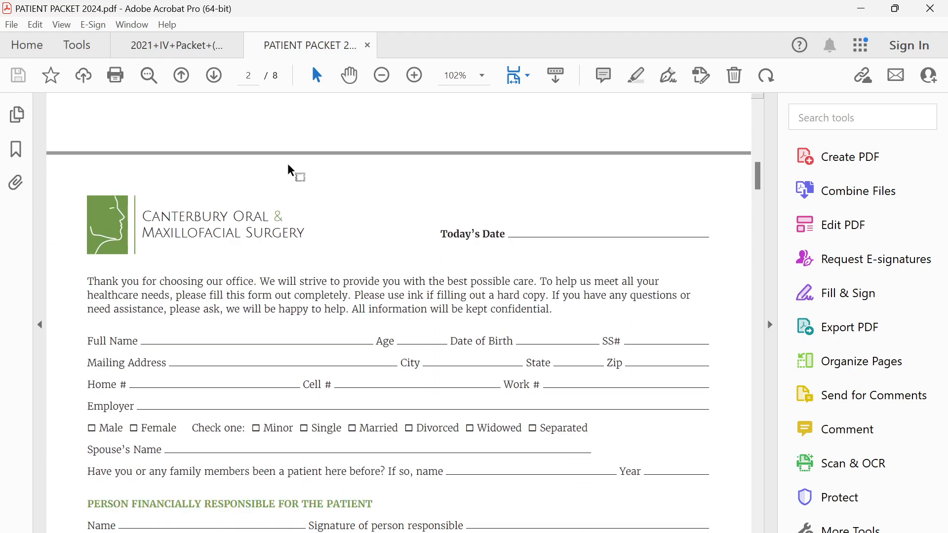
left_click(611, 532)
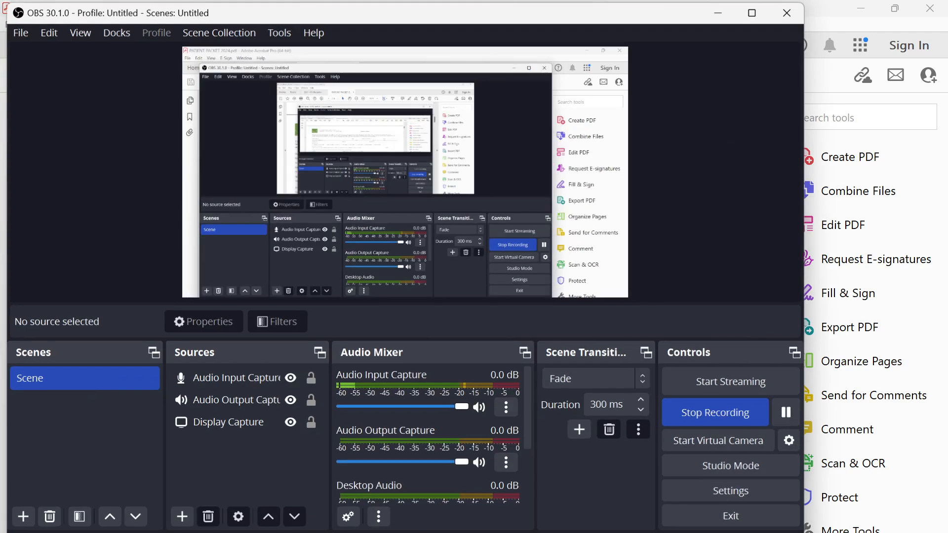
left_click(610, 532)
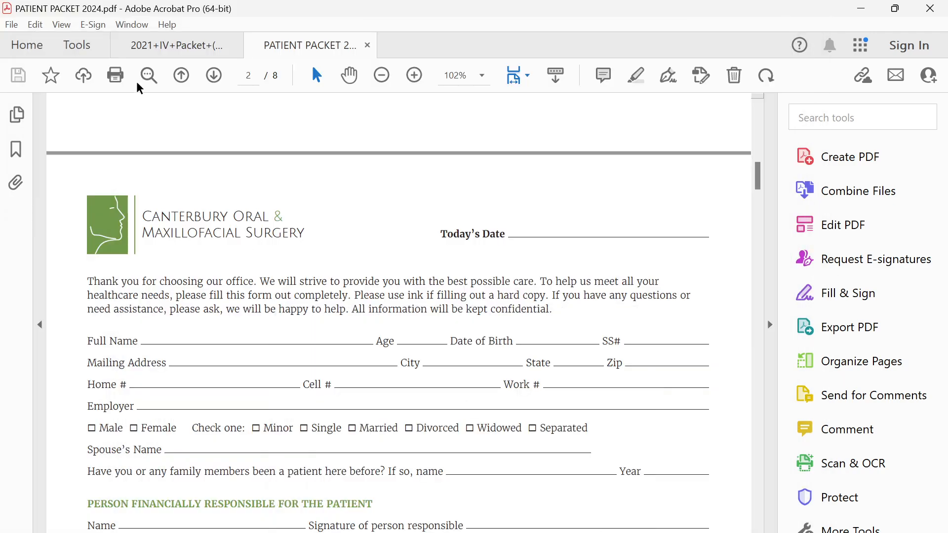
Step: Open the Prepare Form tool and start automatic form field detection on PATIENT PACKET 2024
left_click(87, 48)
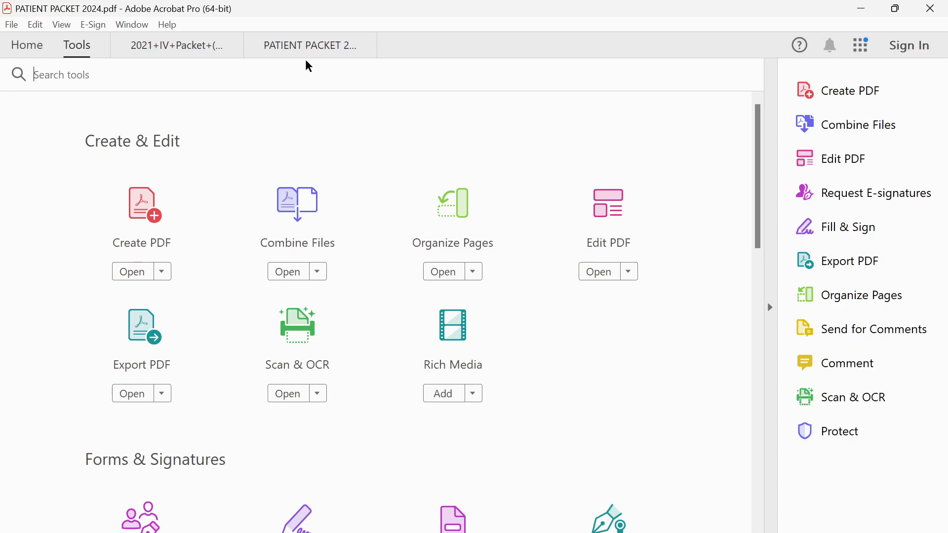
left_click(296, 47)
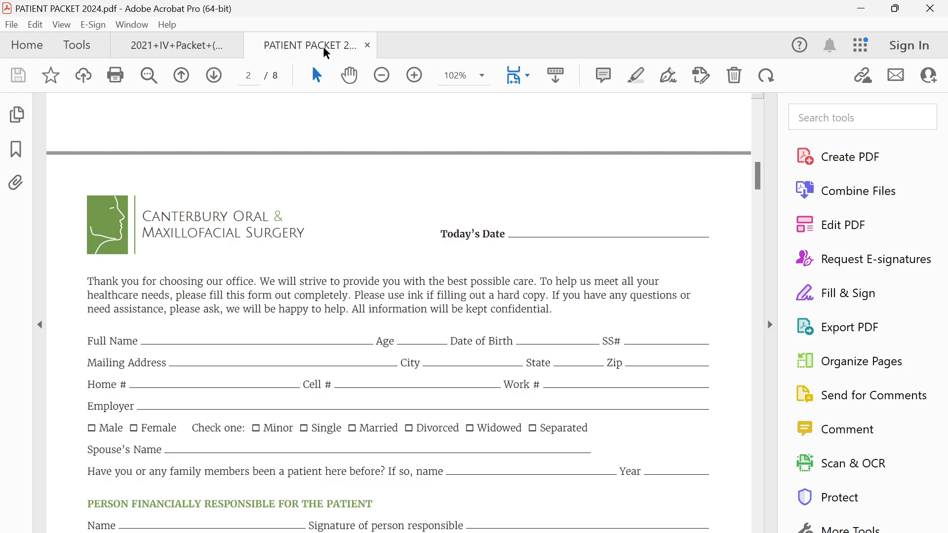
left_click(77, 46)
scroll(390, 302, "down", 5)
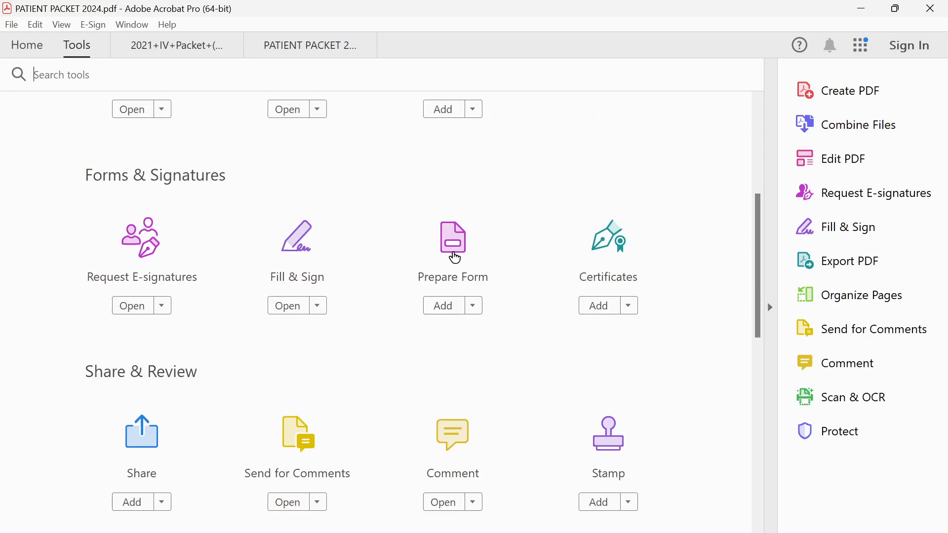
left_click(473, 307)
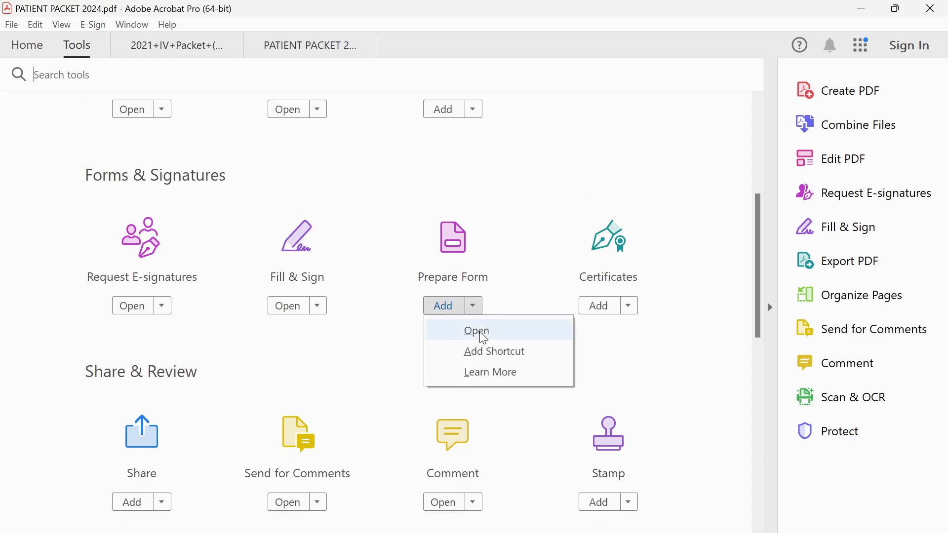
left_click(483, 336)
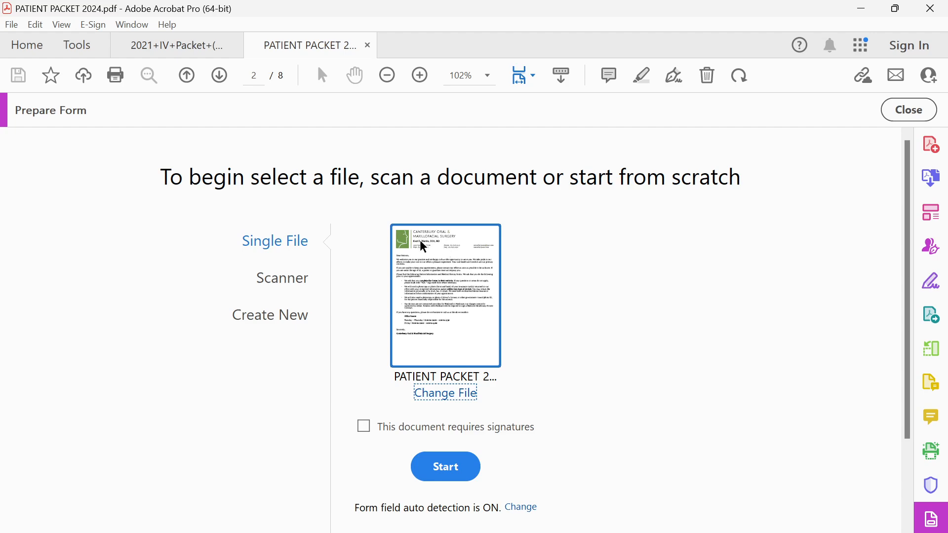
scroll(413, 277, "down", 1)
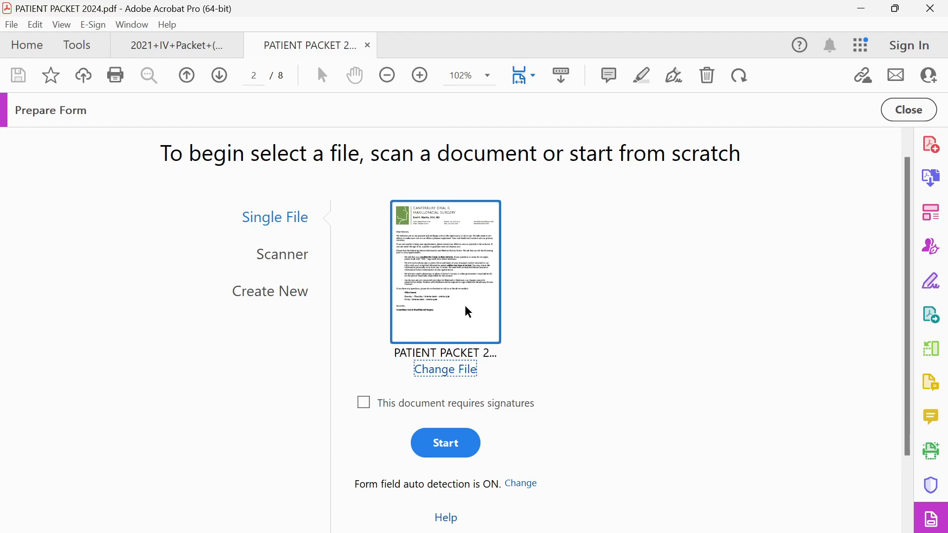
scroll(450, 322, "down", 2)
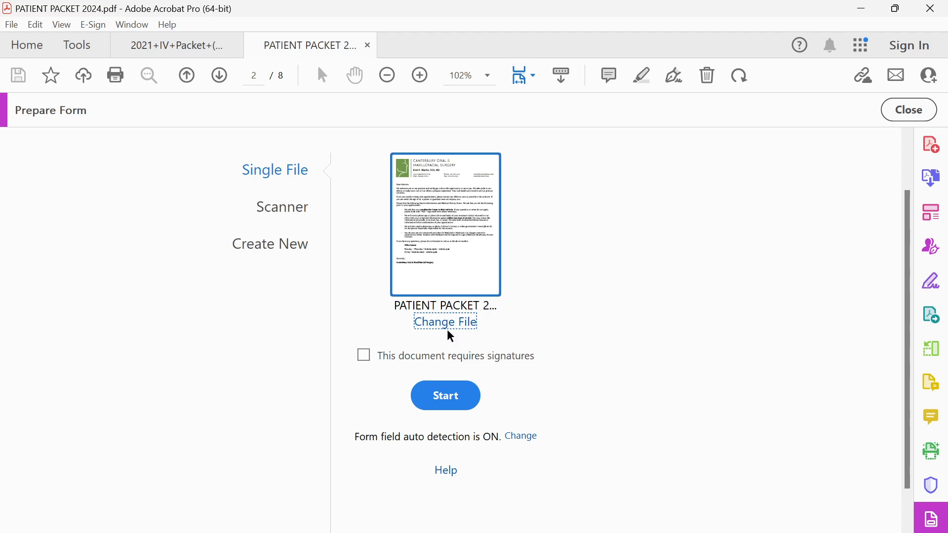
left_click(447, 398)
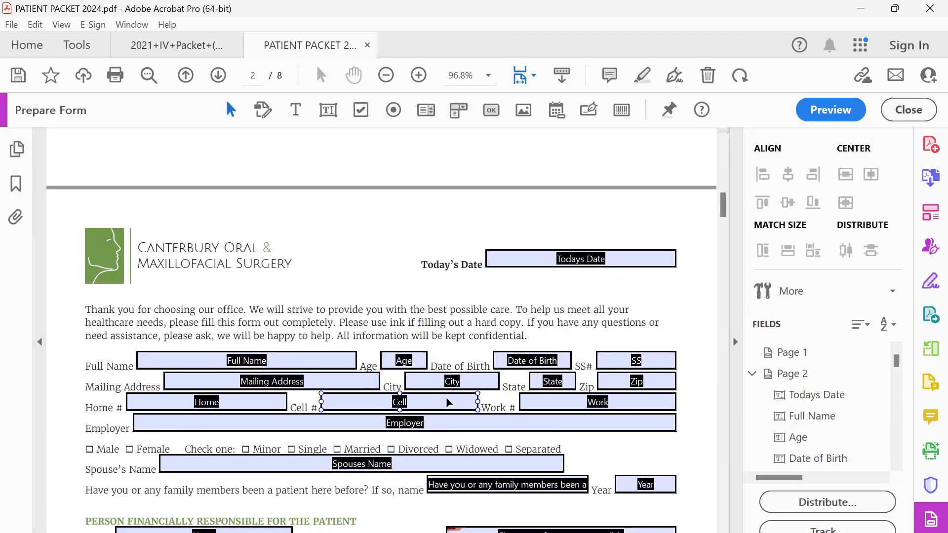
Step: Examine the detected form fields from the patient information page through to the insurance card page
scroll(419, 298, "down", 10)
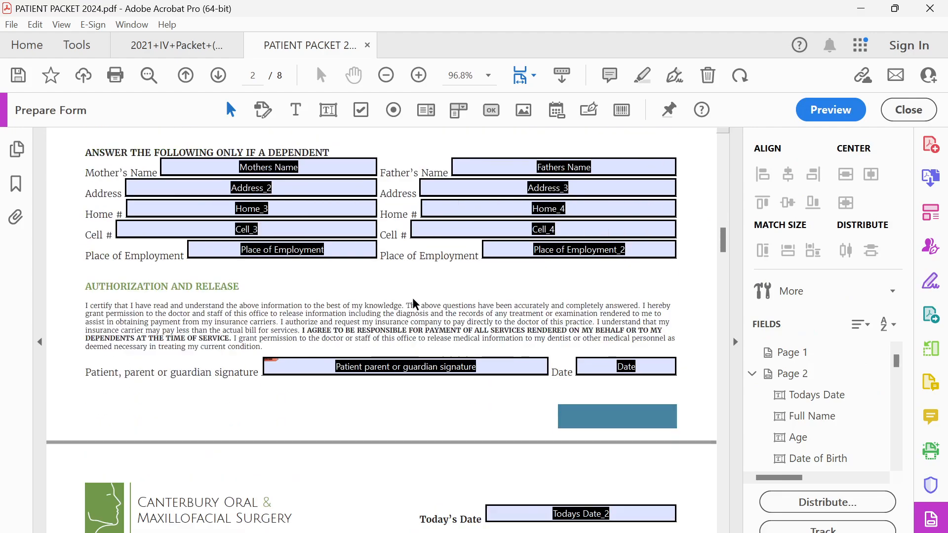
left_click(400, 370)
scroll(548, 281, "up", 10)
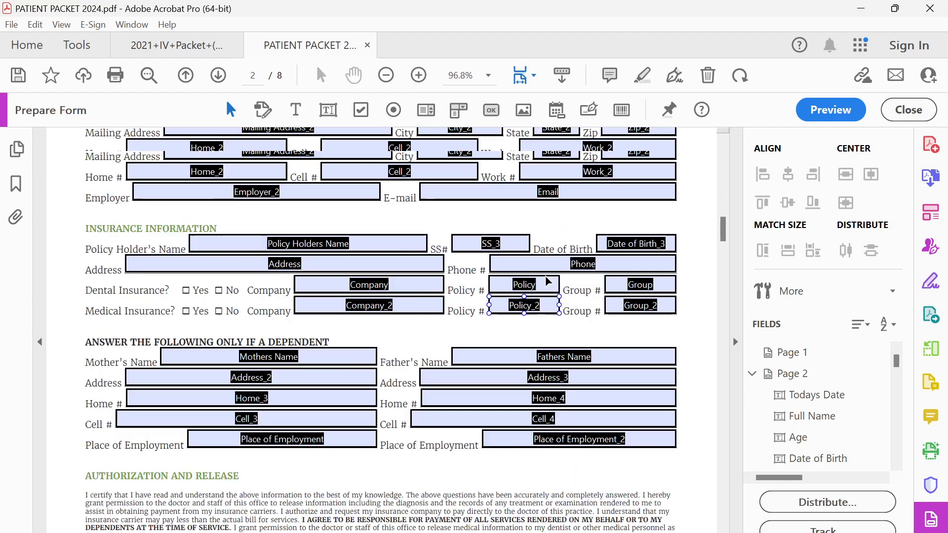
left_click(548, 282)
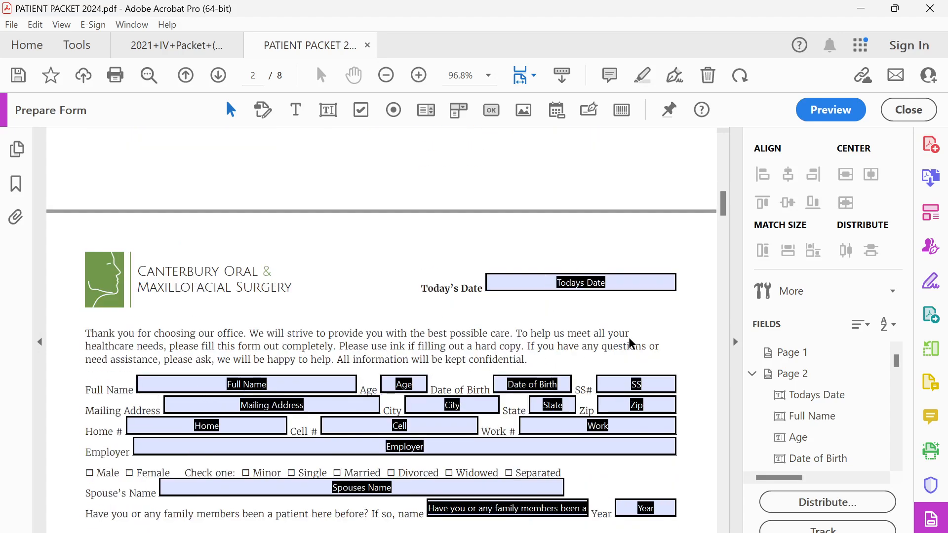
scroll(525, 430, "down", 15)
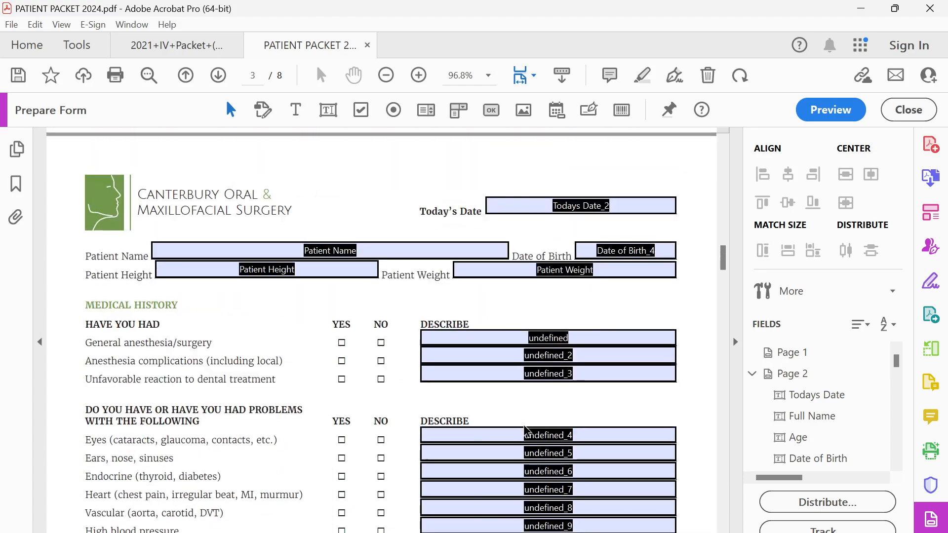
scroll(525, 430, "down", 15)
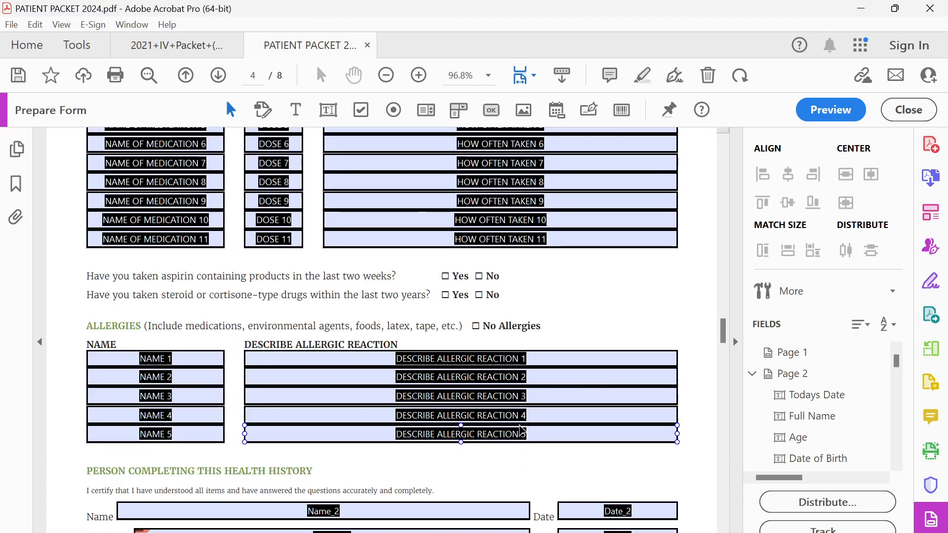
scroll(520, 429, "down", 15)
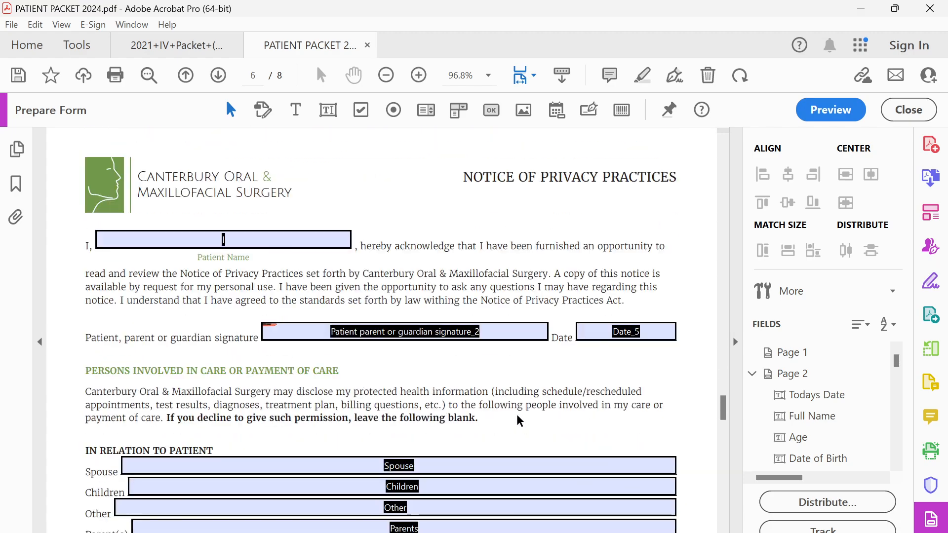
left_click(723, 433)
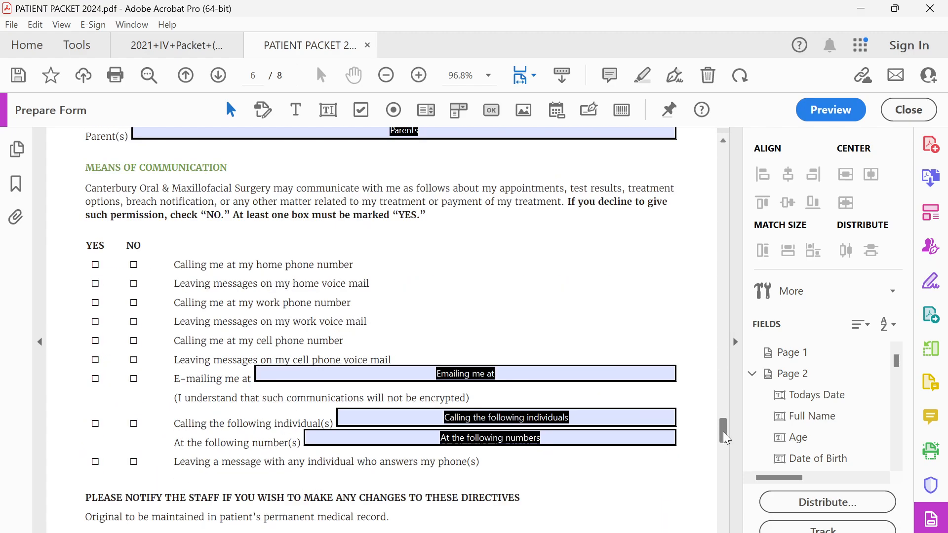
left_click_drag(727, 439, 714, 520)
Step: Inspect the general properties of the first insurance card's Front side field and close them
left_click(237, 200)
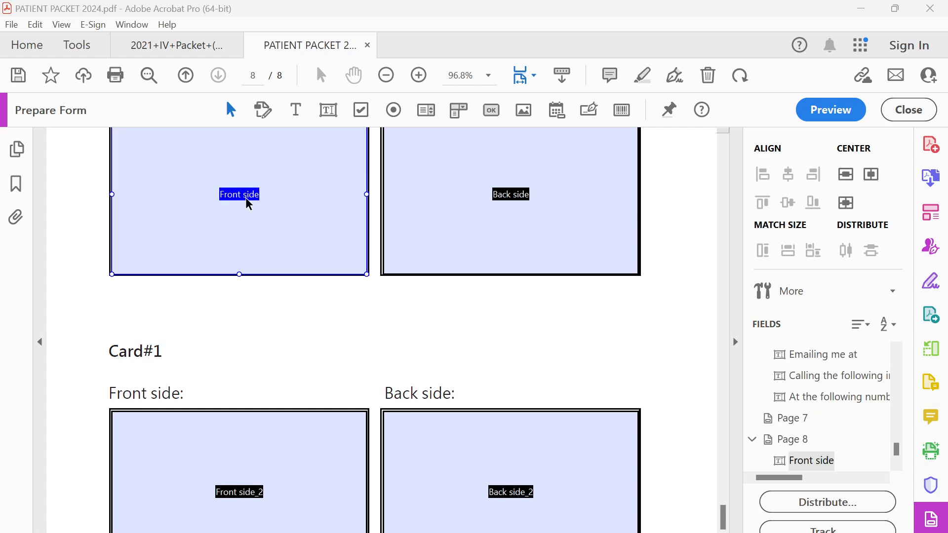
double_click(246, 200)
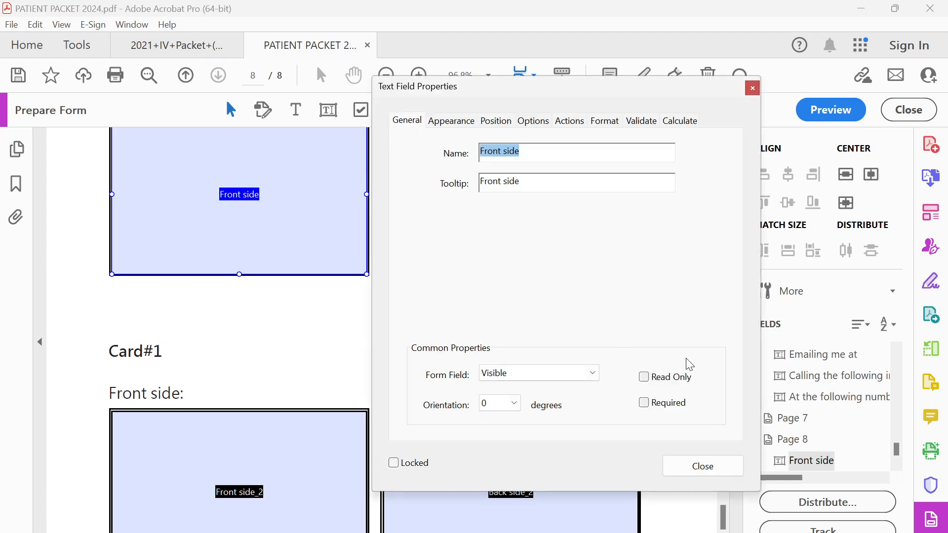
left_click(753, 90)
Step: Preview the form and enter "sdfasdfasdf" in the first card's front side field and "safsdf" in its back side field
left_click(831, 109)
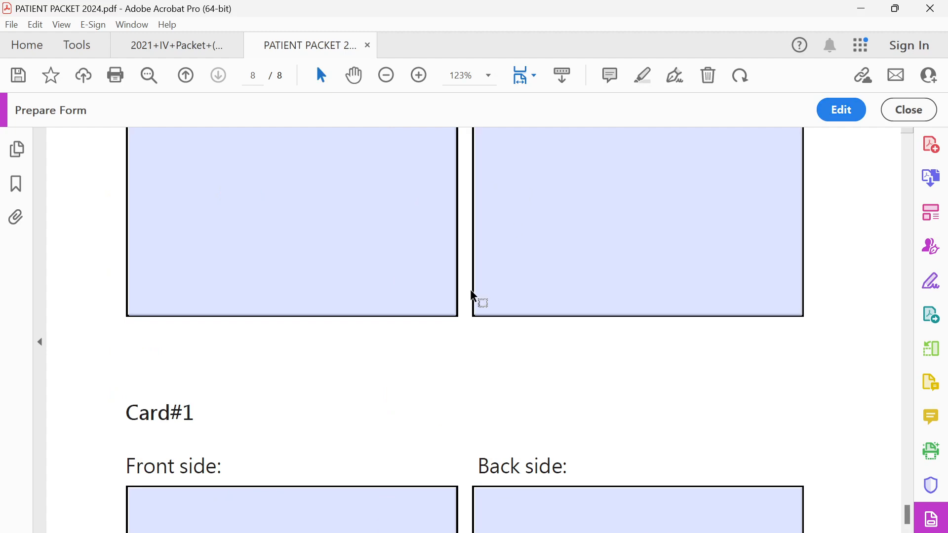
left_click(324, 262)
type("sdfasdfasdf")
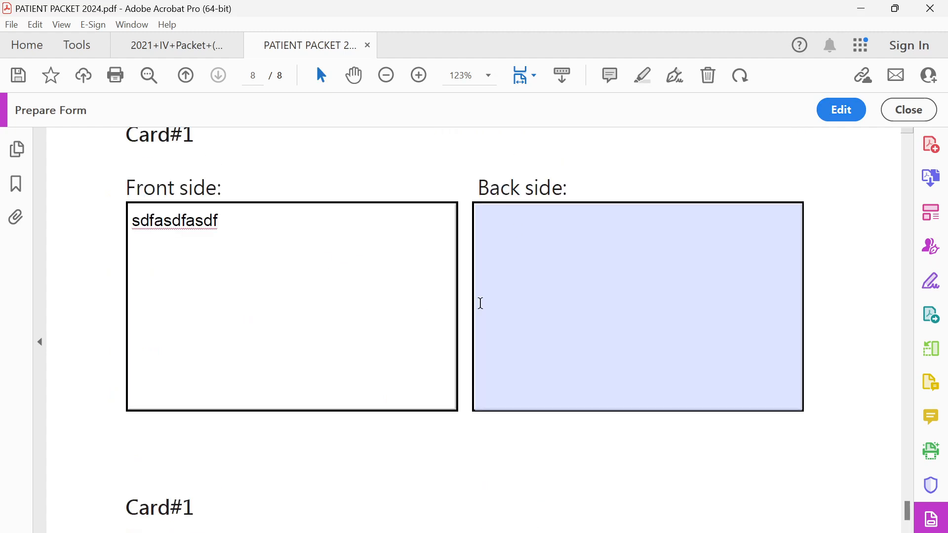
left_click(481, 303)
type("safsdf")
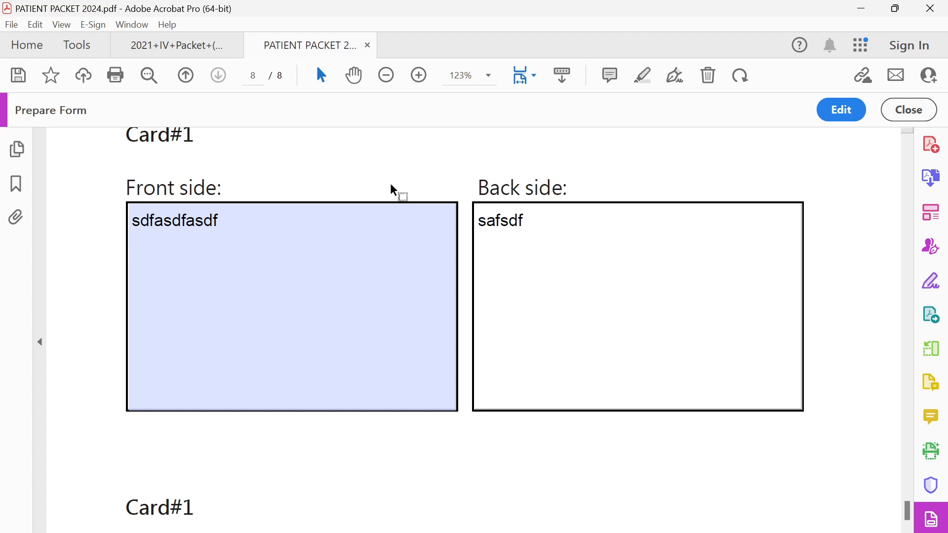
Step: Clear the test text from the first card's back side and front side fields
left_click(393, 190)
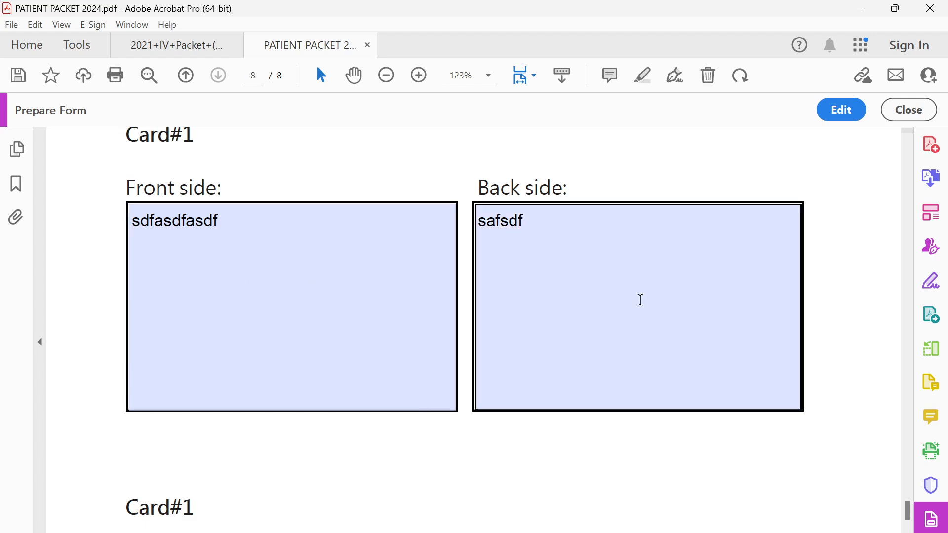
scroll(642, 282, "up", 3)
left_click(605, 373)
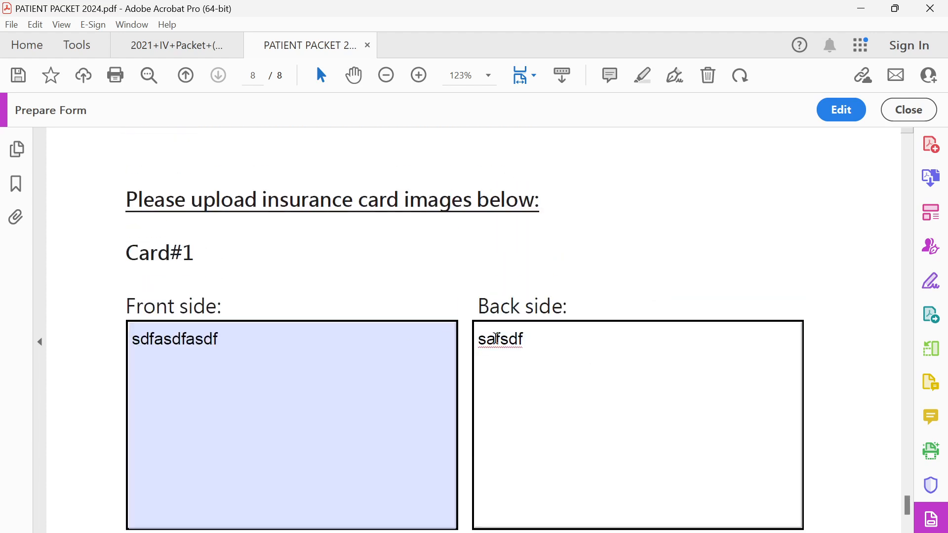
key("BackSpace")
left_click_drag(571, 344, 93, 339)
key("BackSpace")
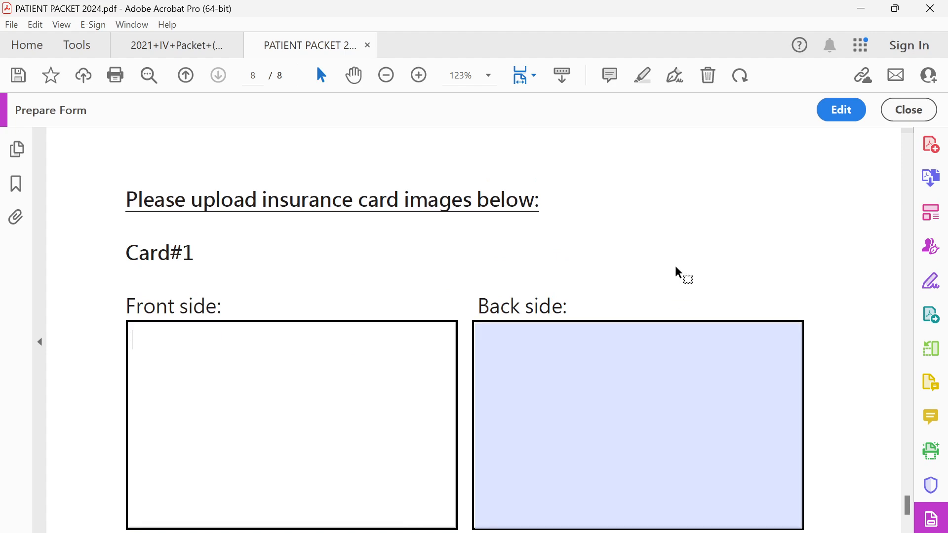
Step: On the patient information page, enter "sadfsdf" as today's date, "asfsdf" as the full name and "sadfsdf" as the mailing address
scroll(858, 257, "up", 3)
scroll(857, 257, "up", 2)
left_click_drag(912, 500, 909, 531)
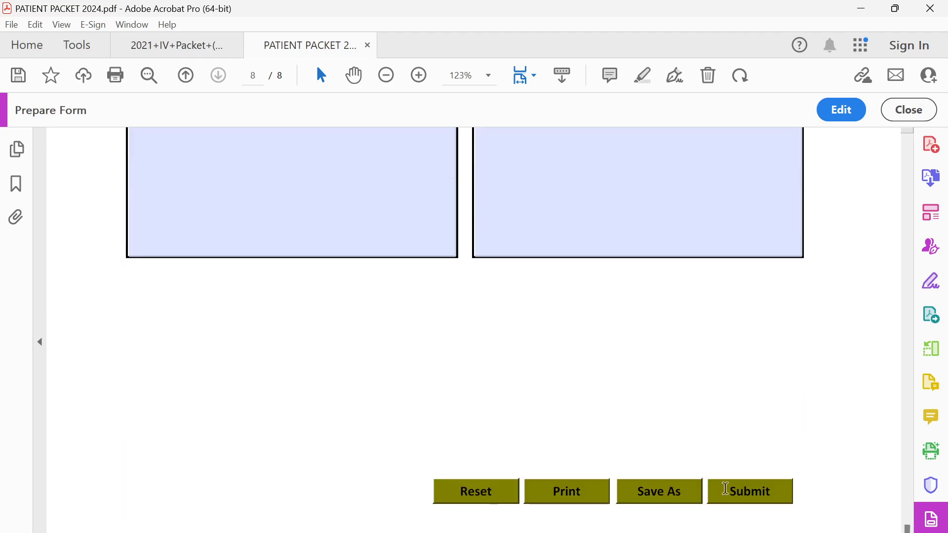
left_click_drag(907, 530, 885, 212)
left_click(637, 223)
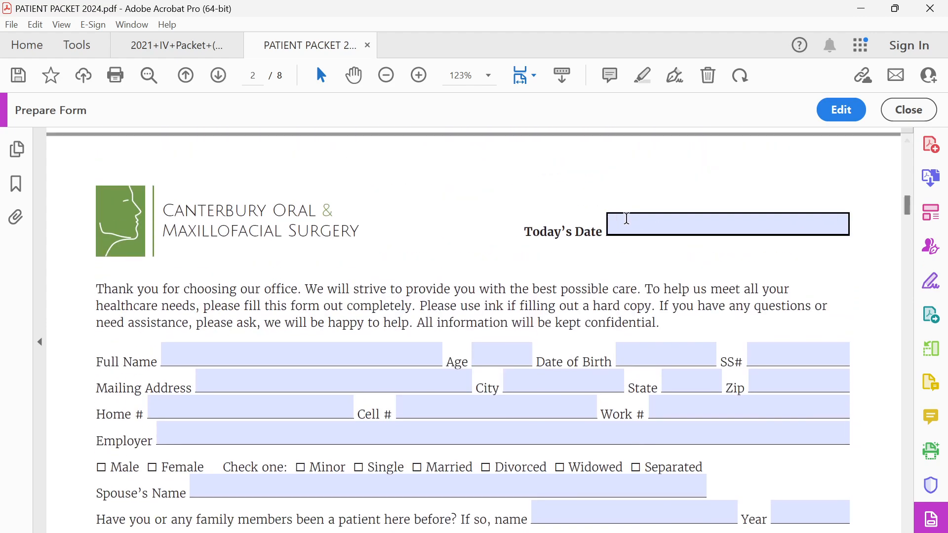
type("sadfsdf")
left_click(664, 266)
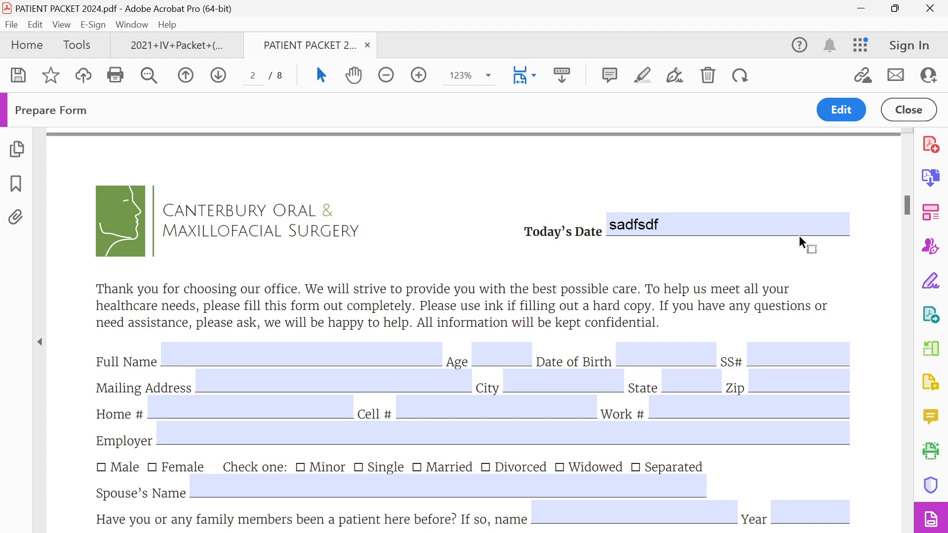
left_click(374, 354)
type("asfsdf")
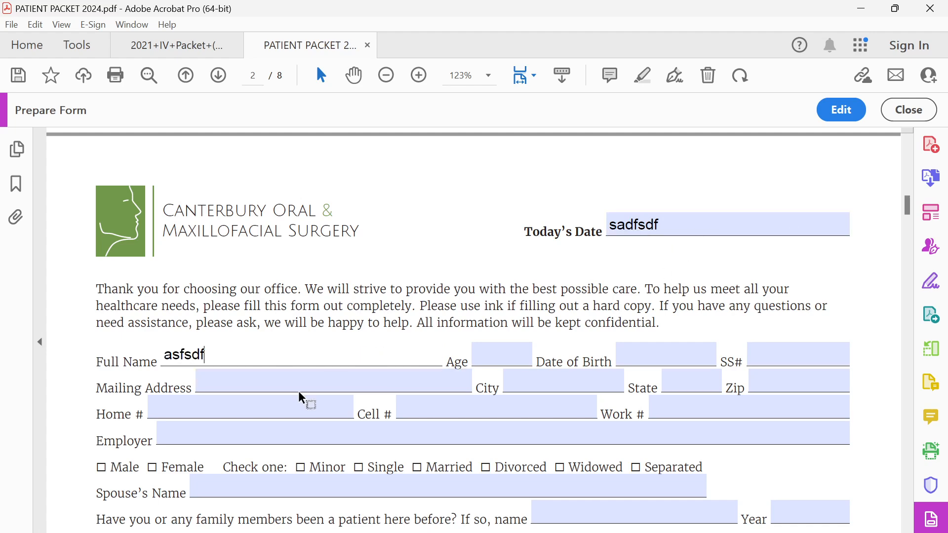
left_click(296, 384)
type("sadfsdf")
left_click(372, 322)
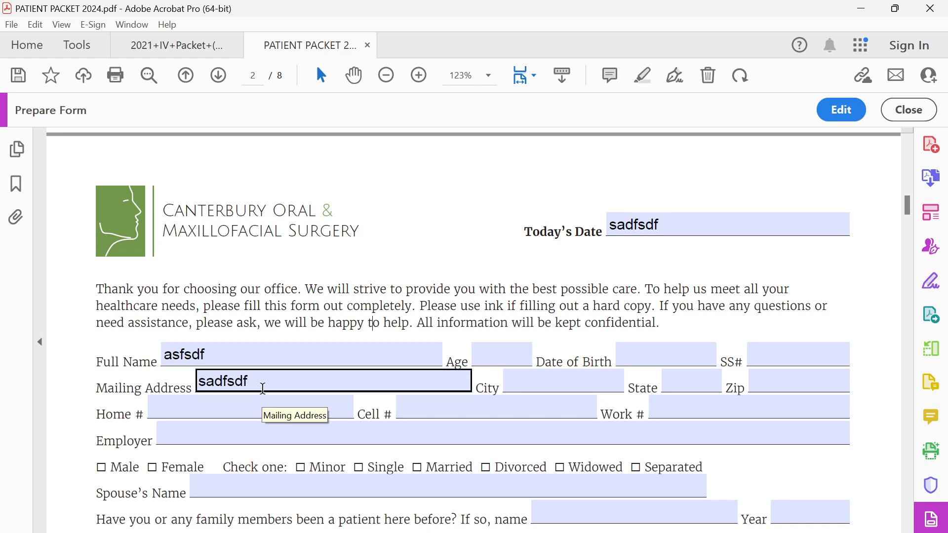
Step: Check the remaining fields of the patient information page in the preview, and return to form editing on page 1
scroll(543, 395, "down", 2)
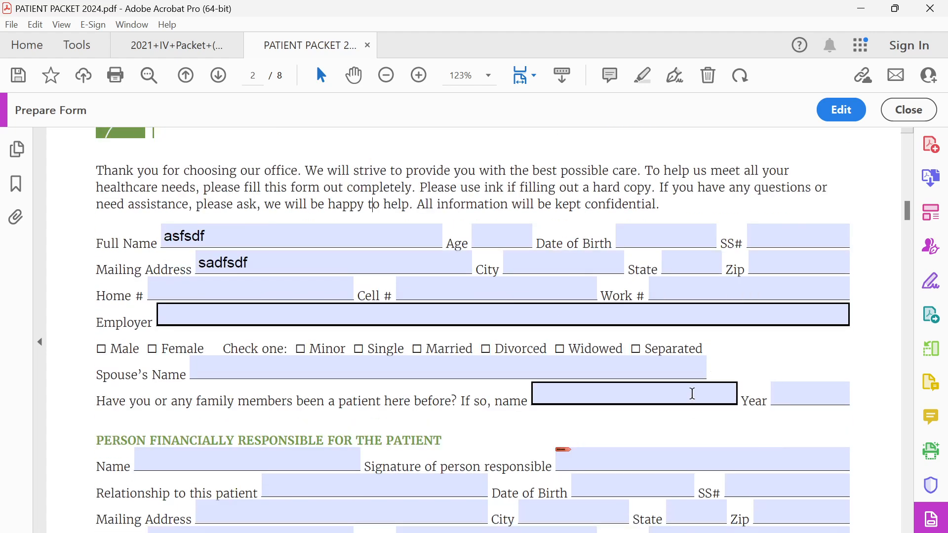
scroll(693, 394, "down", 3)
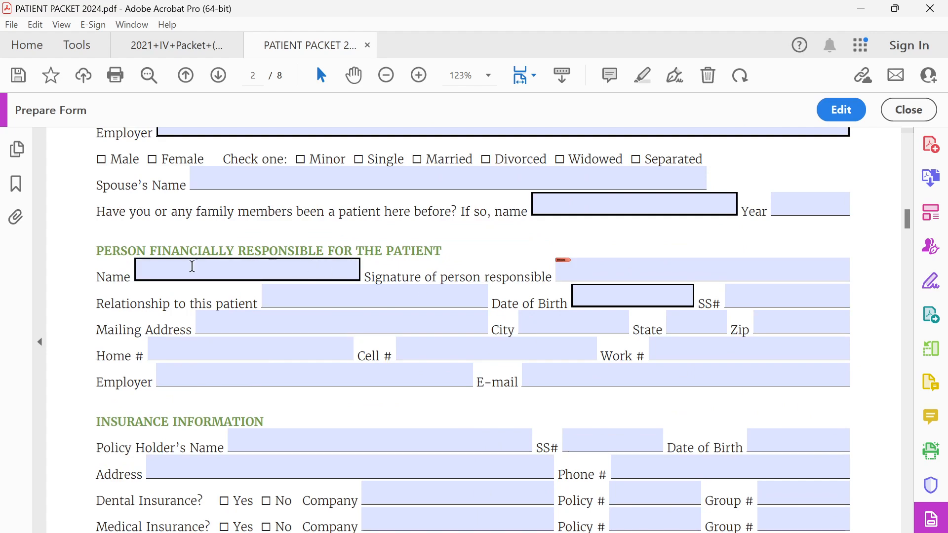
scroll(377, 311, "down", 5)
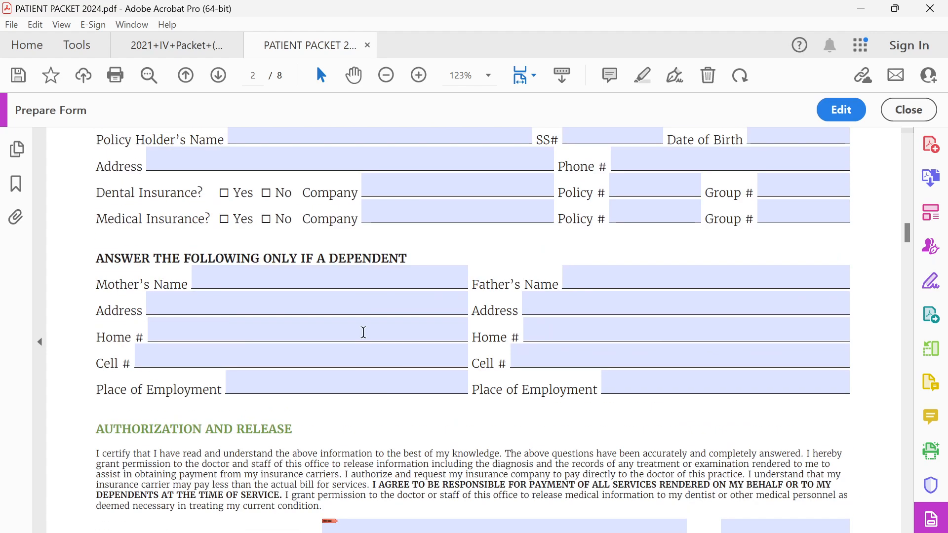
scroll(415, 332, "up", 12)
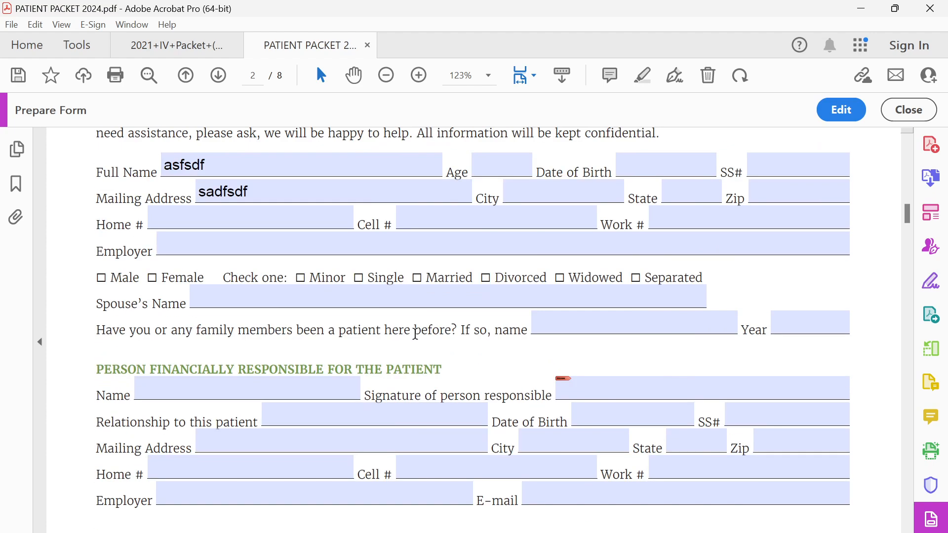
scroll(415, 338, "up", 2)
scroll(413, 326, "down", 3)
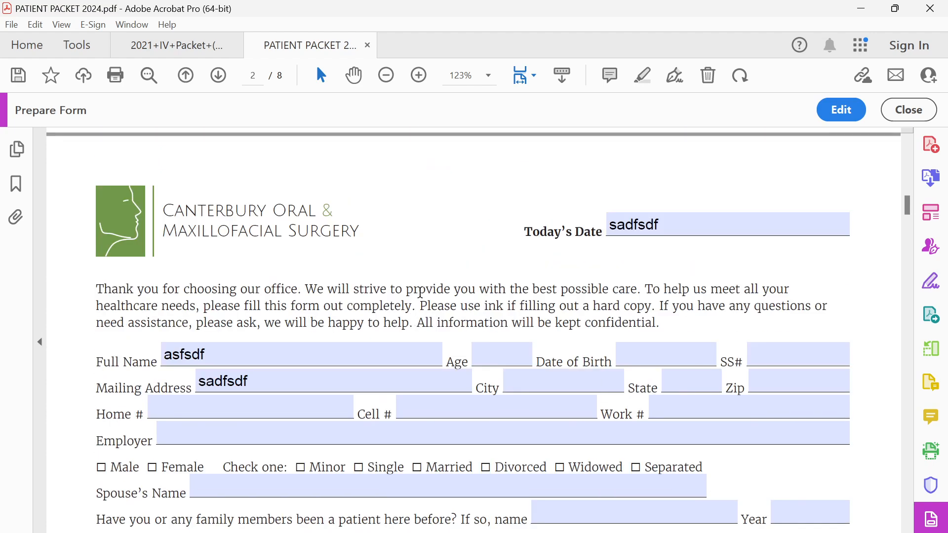
left_click(841, 109)
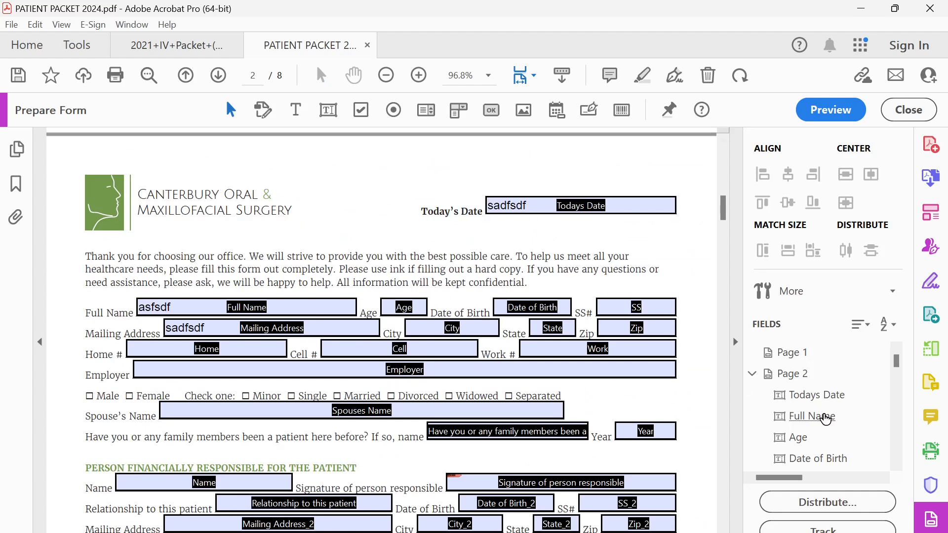
left_click(800, 356)
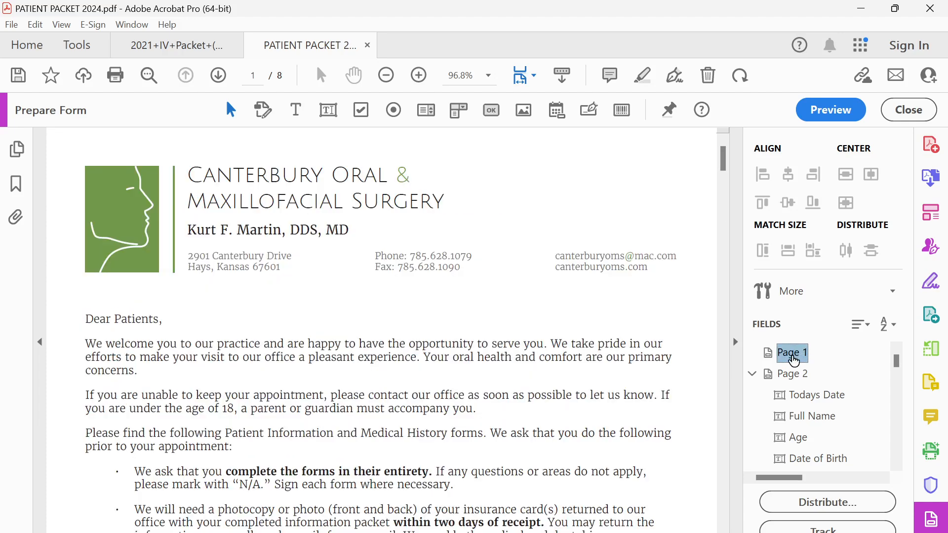
Step: Delete all automatically detected fields on page 2, the patient information page
scroll(419, 374, "down", 3)
scroll(419, 374, "down", 7)
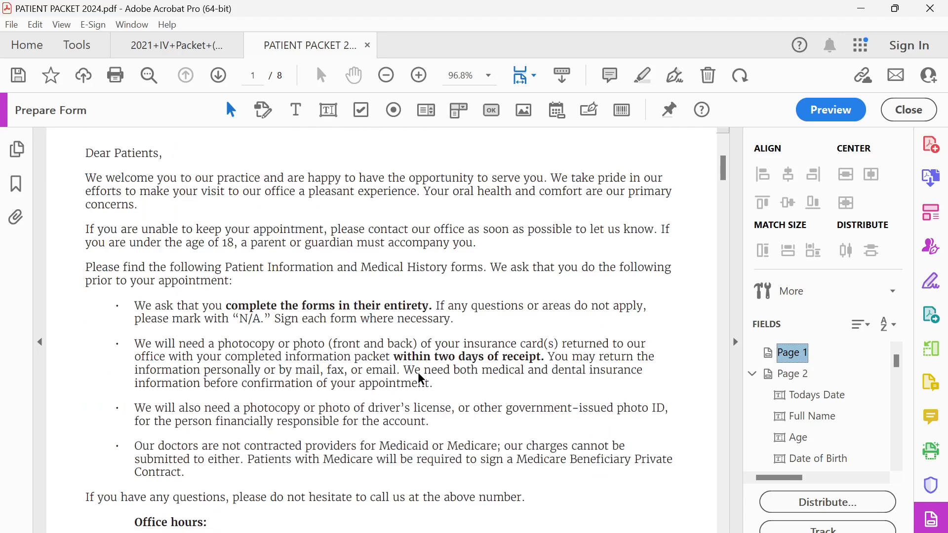
left_click(790, 376)
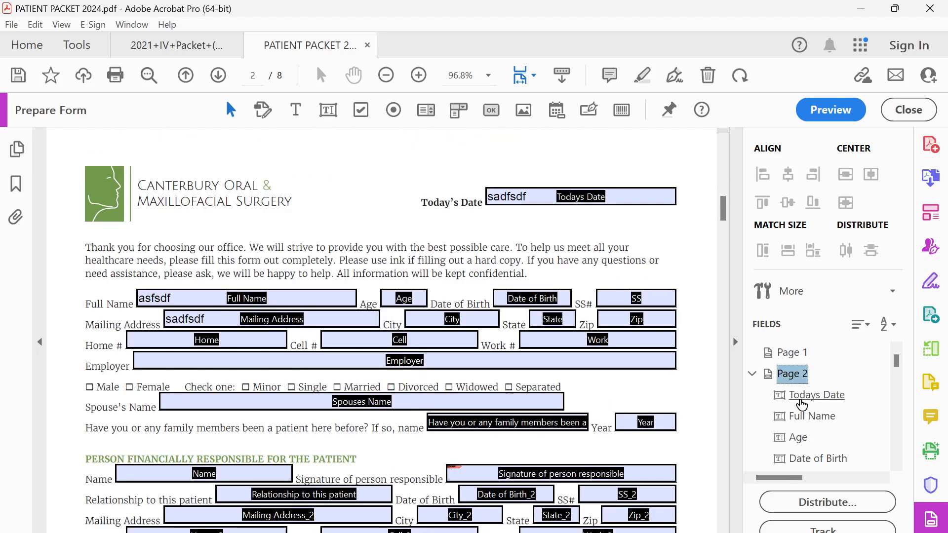
left_click(800, 397)
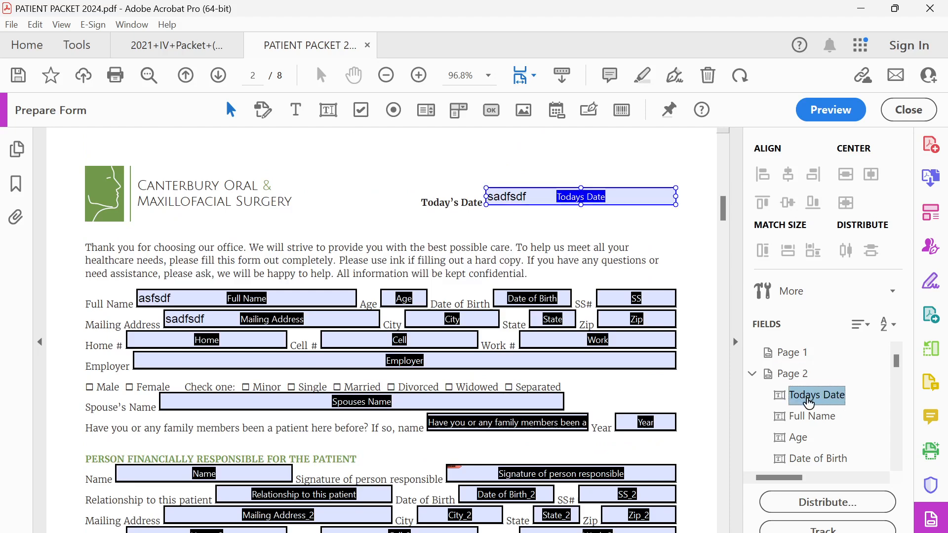
scroll(805, 405, "down", 10)
scroll(810, 409, "down", 15)
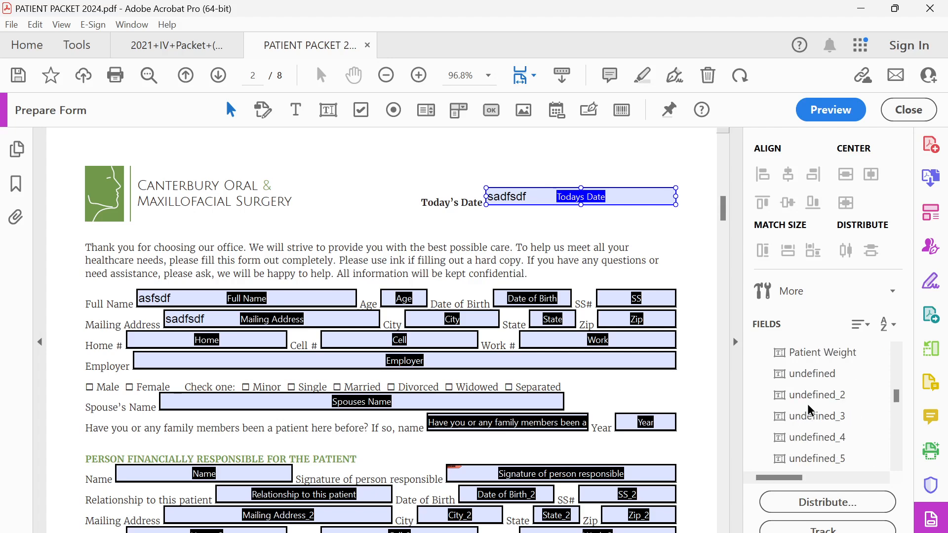
scroll(810, 415, "down", 5)
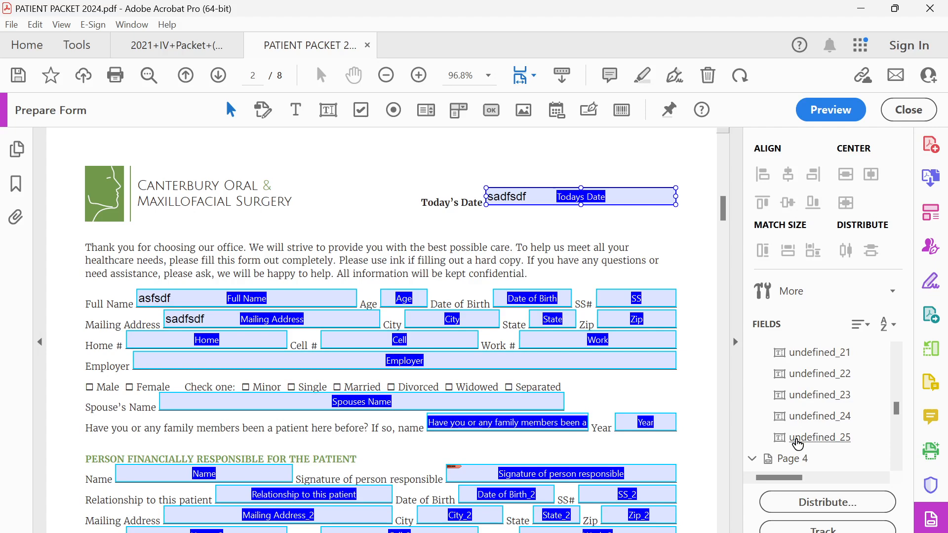
scroll(798, 443, "down", 3)
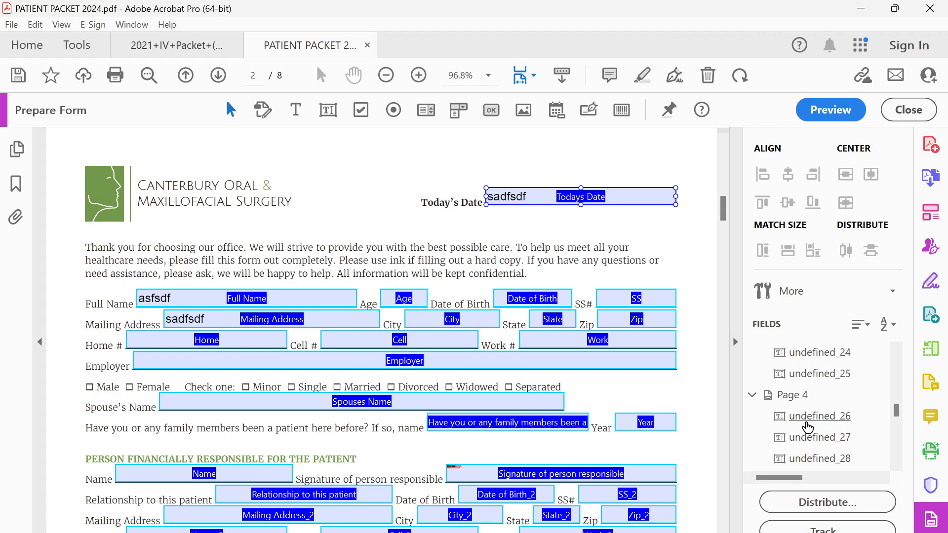
scroll(807, 427, "down", 5)
scroll(807, 419, "up", 5)
scroll(807, 386, "down", 5)
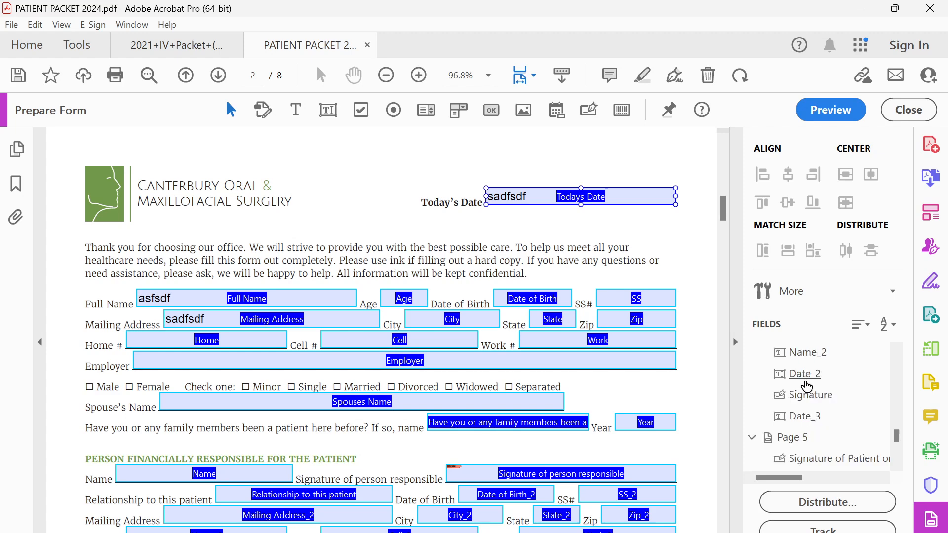
scroll(576, 358, "up", 1)
scroll(402, 300, "down", 8)
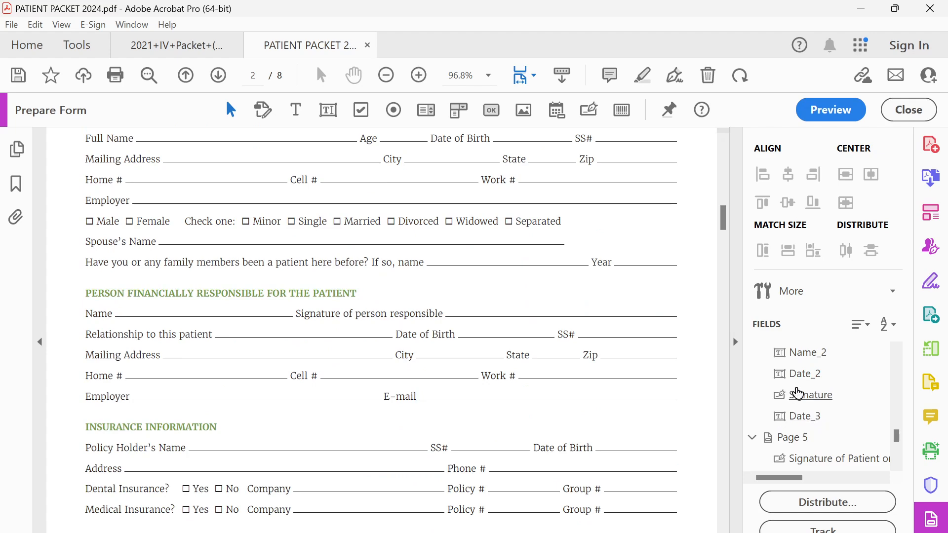
Step: Delete all form fields on page 3, the medical history page, starting with the Todays Date_2 field
scroll(808, 378, "up", 20)
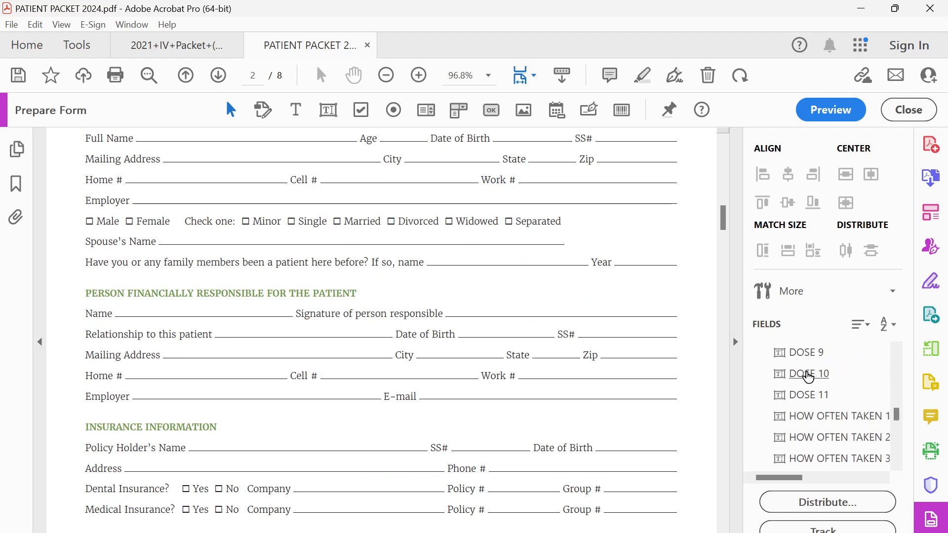
left_click(807, 371)
scroll(807, 369, "down", 1)
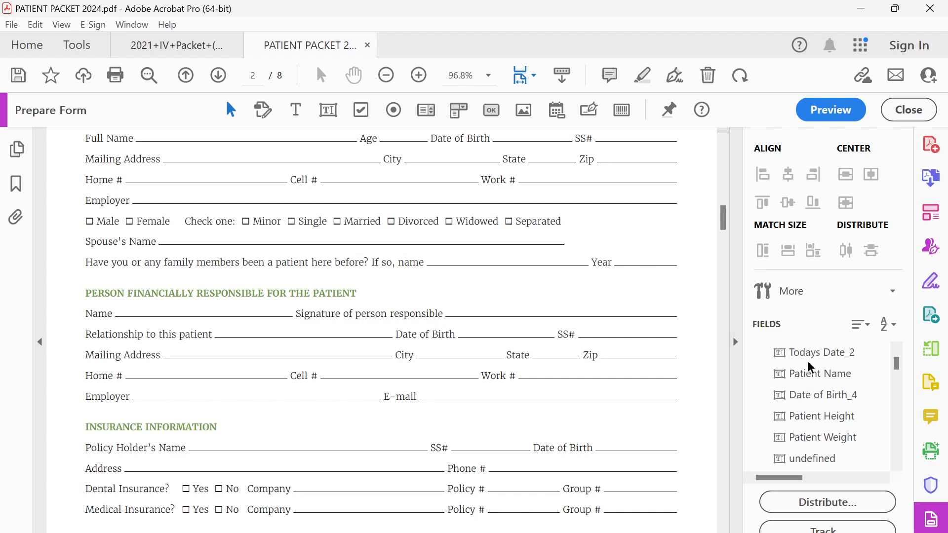
scroll(576, 482, "down", 10)
scroll(580, 463, "down", 4)
scroll(402, 313, "up", 2)
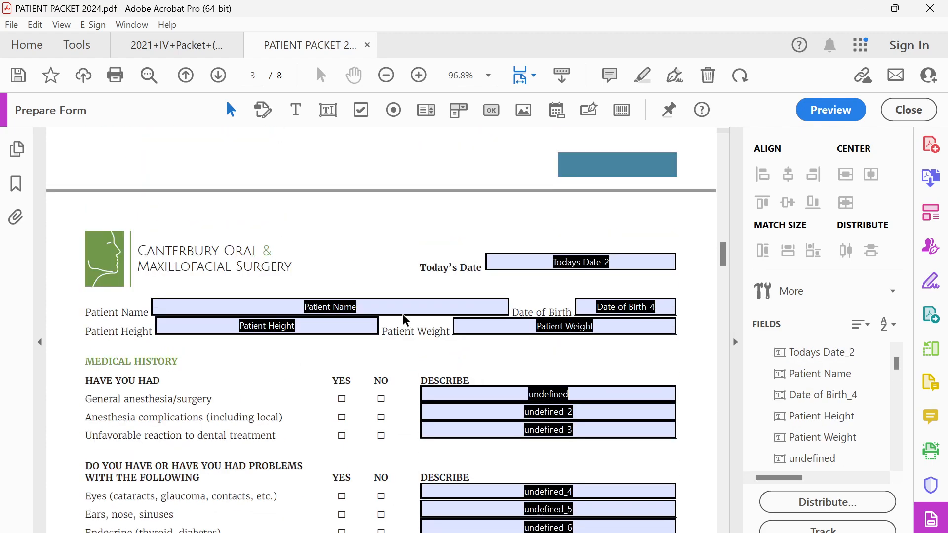
scroll(277, 292, "down", 2)
scroll(820, 407, "down", 1)
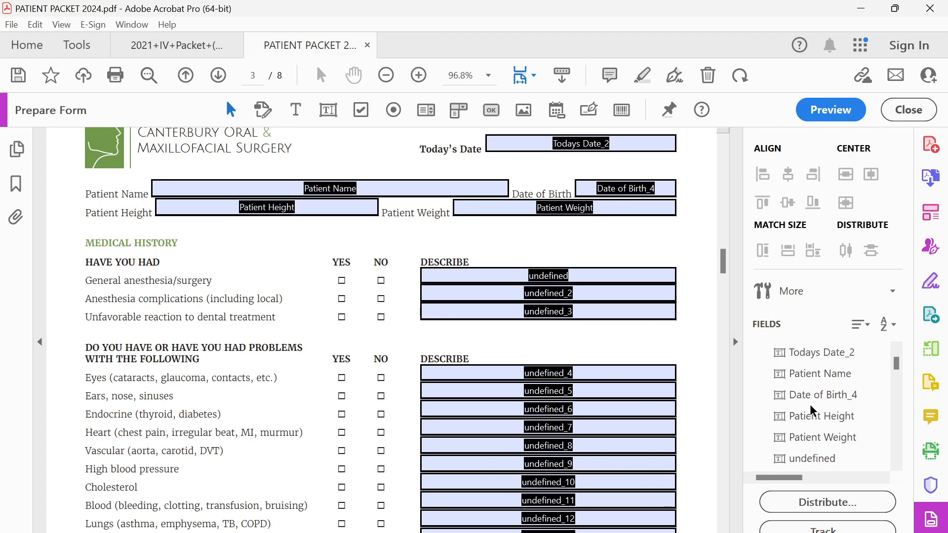
scroll(822, 390, "up", 1)
left_click(808, 419)
scroll(810, 425, "down", 15)
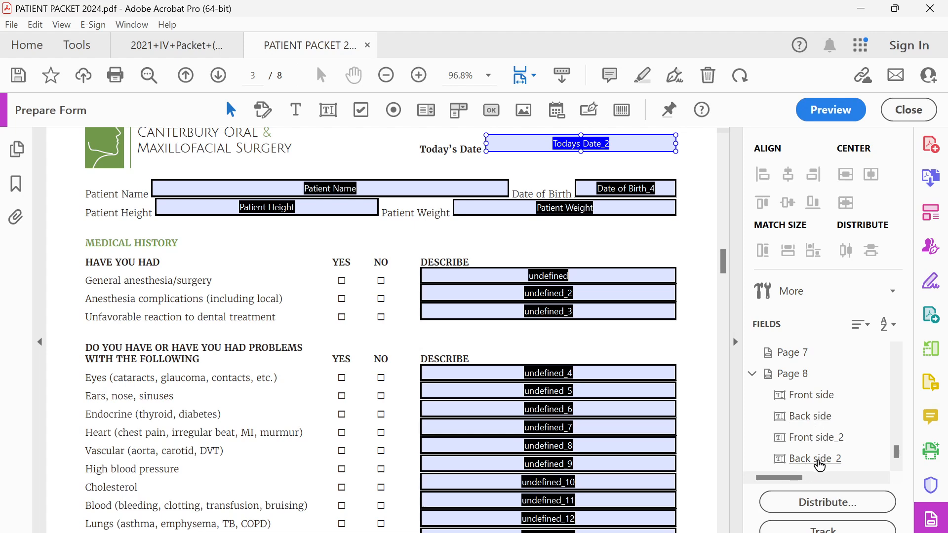
key("ctrl+a")
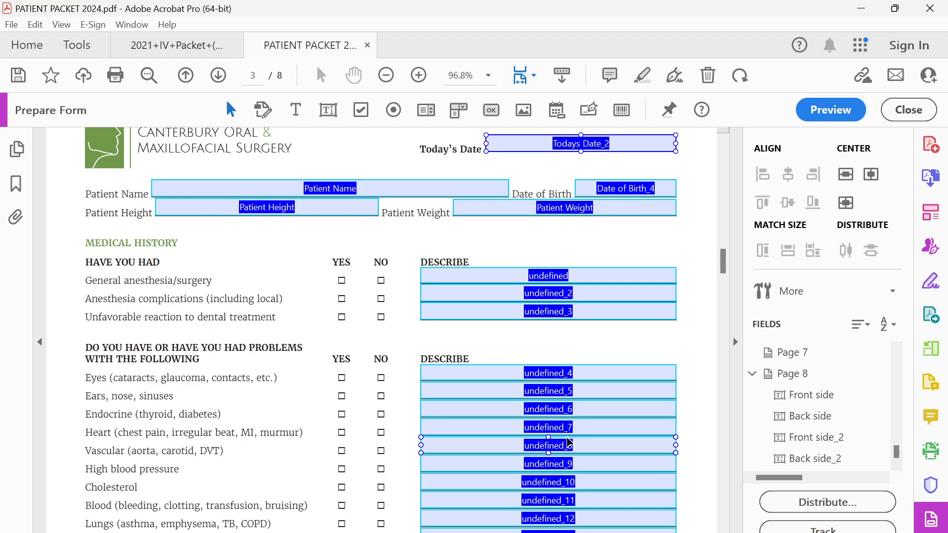
key("Delete")
Step: Delete the Signature of Patient or Responsible Party and Date_4 fields on page 5, the financial policy page
scroll(570, 442, "down", 10)
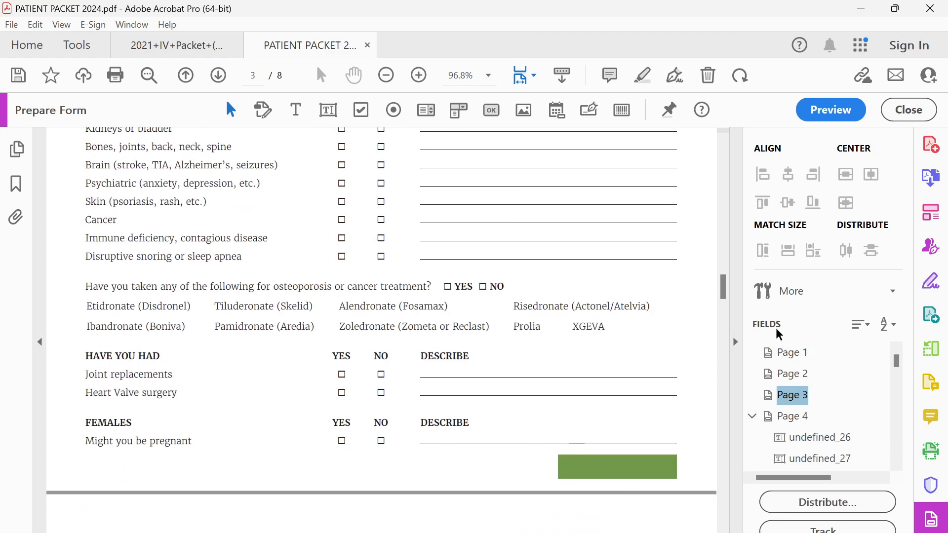
left_click_drag(725, 287, 726, 397)
left_click(495, 258)
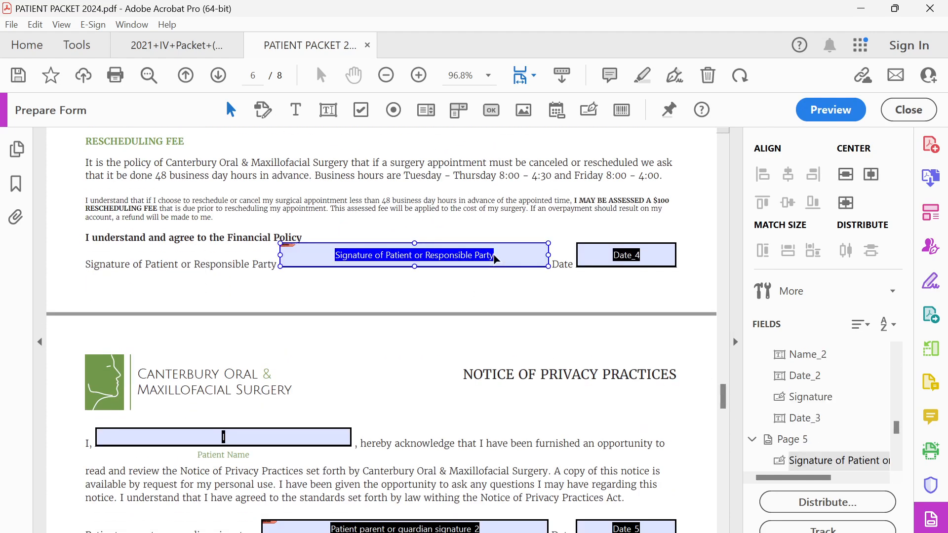
scroll(842, 446, "down", 2)
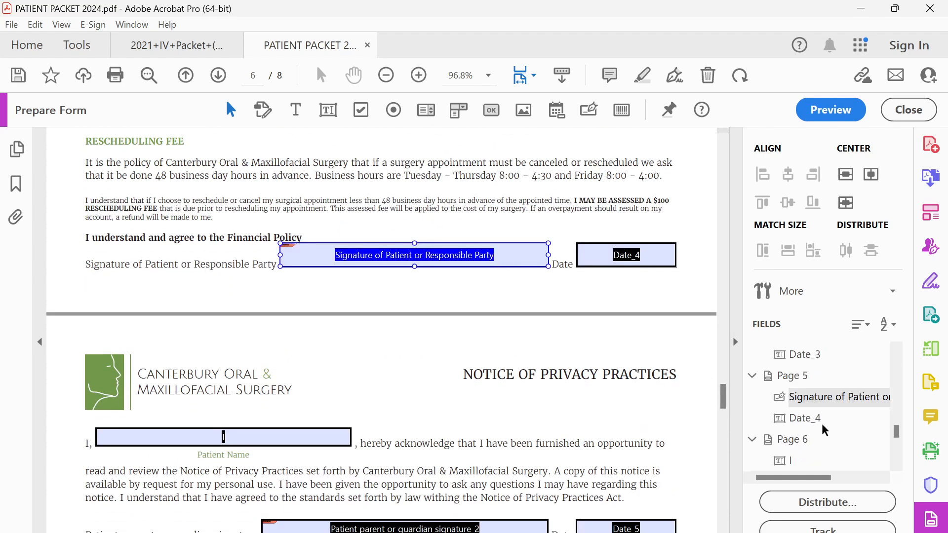
left_click(810, 419)
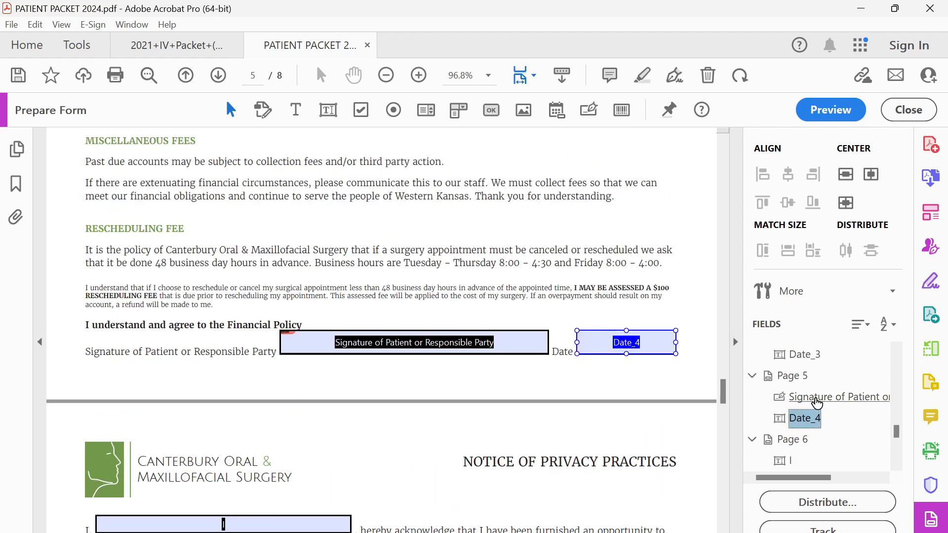
left_click(812, 400, "shift")
key("Delete")
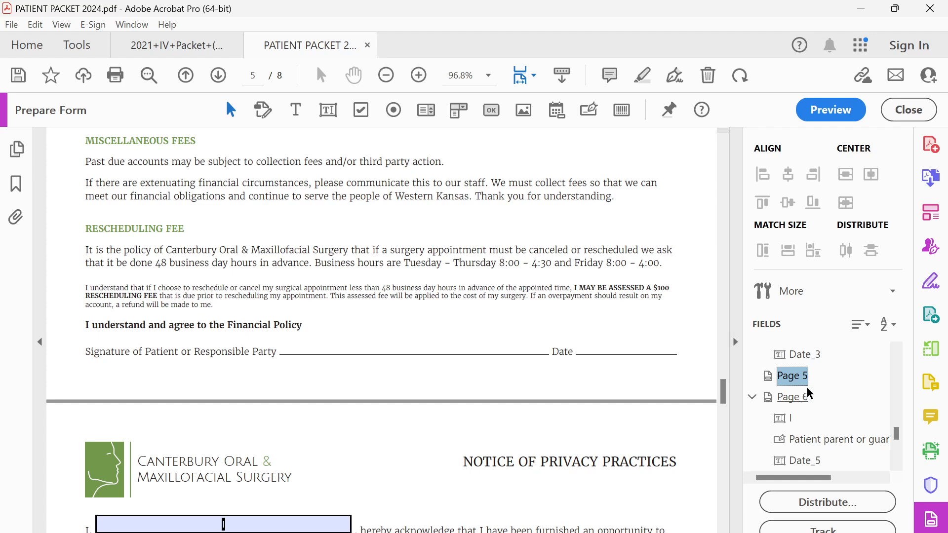
Step: Delete every form field on page 4, from undefined_26 through Date_3
scroll(807, 387, "up", 2)
left_click(805, 419)
scroll(810, 420, "up", 6)
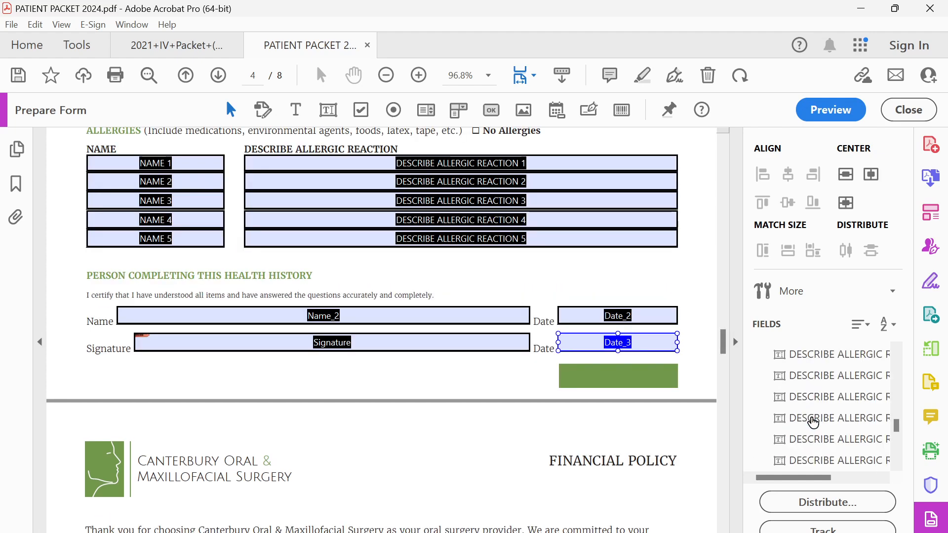
scroll(810, 420, "up", 8)
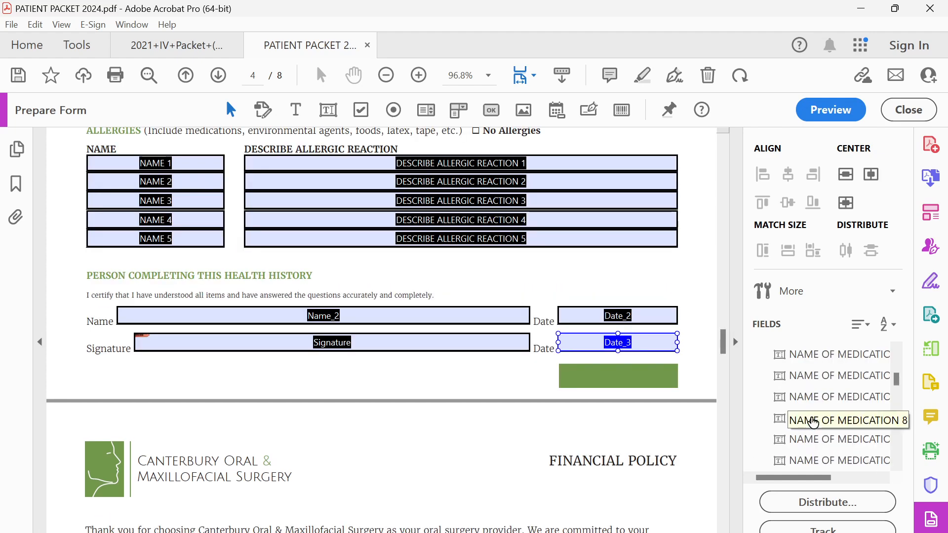
scroll(806, 355, "up", 2)
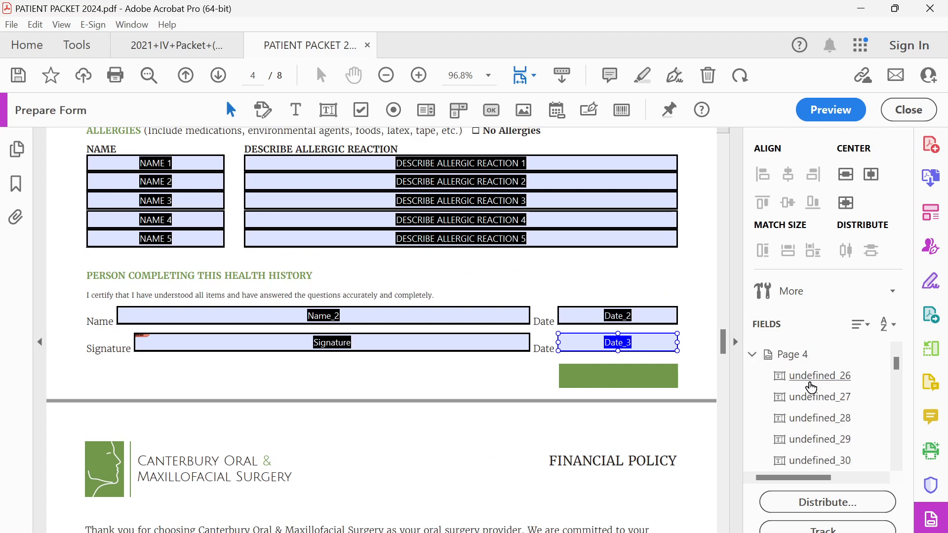
left_click(810, 418, "shift")
key("Delete")
Step: Delete all form fields on page 6, the Notice of Privacy Practices page
scroll(793, 403, "down", 5)
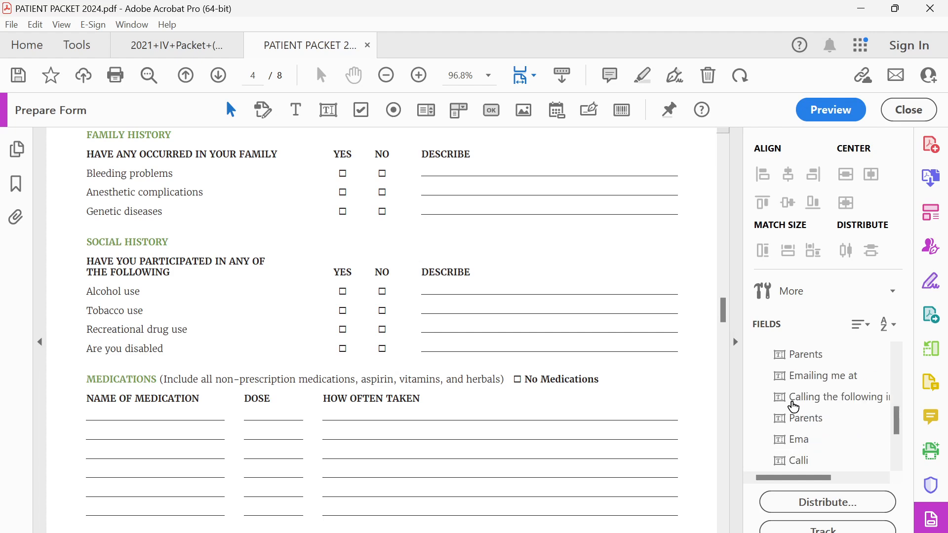
scroll(791, 400, "up", 4)
scroll(791, 395, "up", 1)
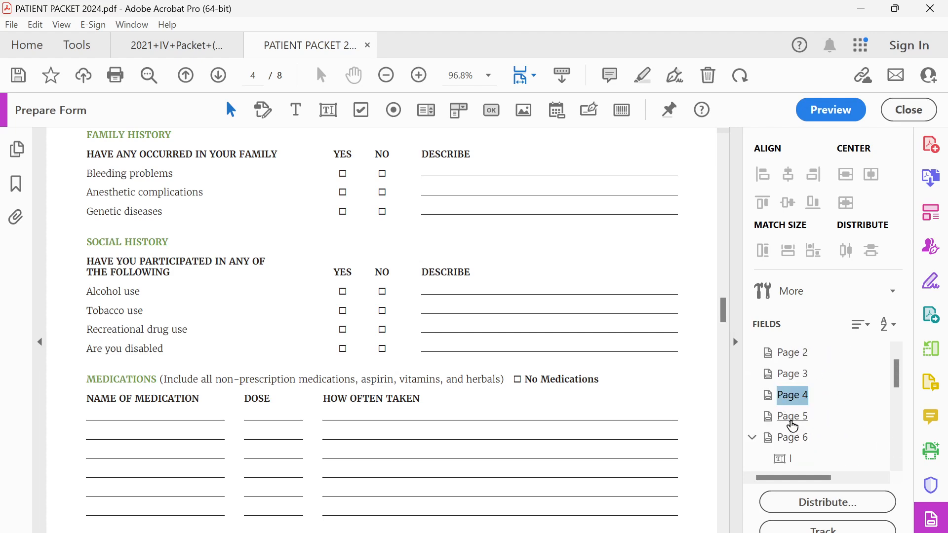
left_click(792, 418)
left_click(793, 439)
scroll(793, 439, "down", 6)
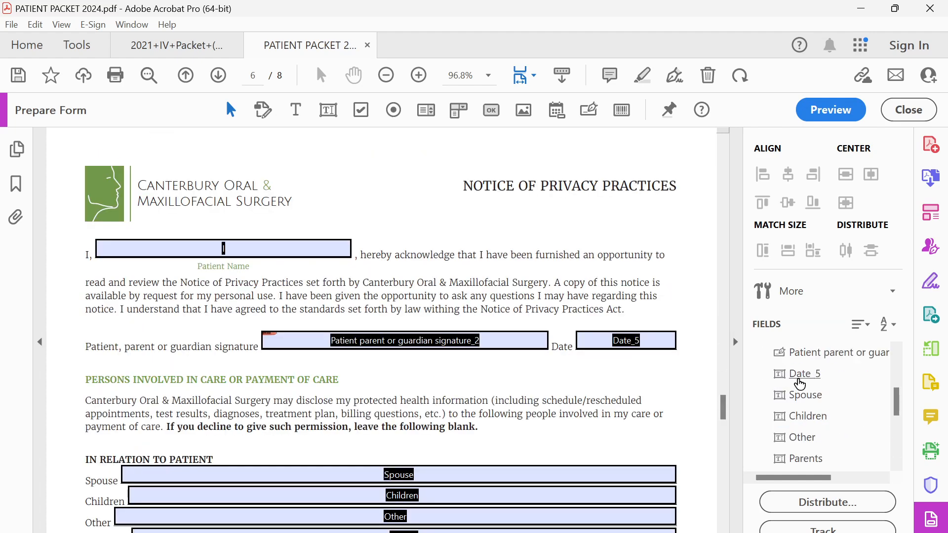
scroll(801, 395, "up", 3)
left_click(785, 401)
scroll(792, 401, "down", 5)
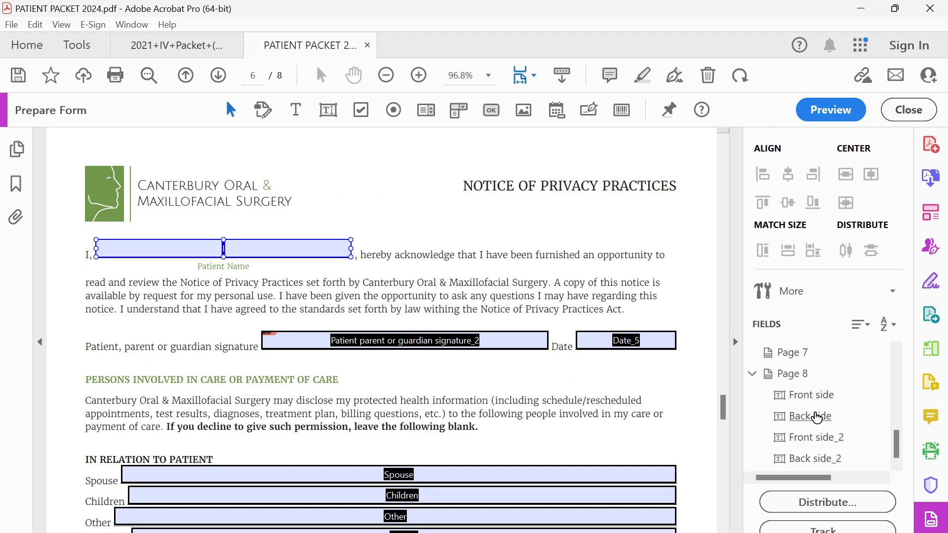
scroll(793, 400, "up", 1)
left_click(793, 401, "shift")
key("Delete")
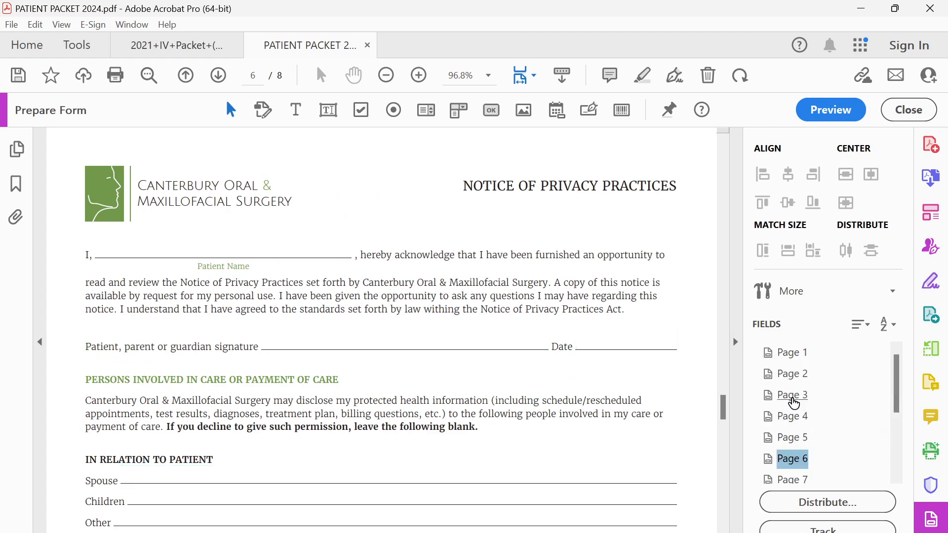
Step: Delete the front side and back side fields of both insurance cards on page 8
scroll(806, 442, "down", 3)
left_click(807, 415)
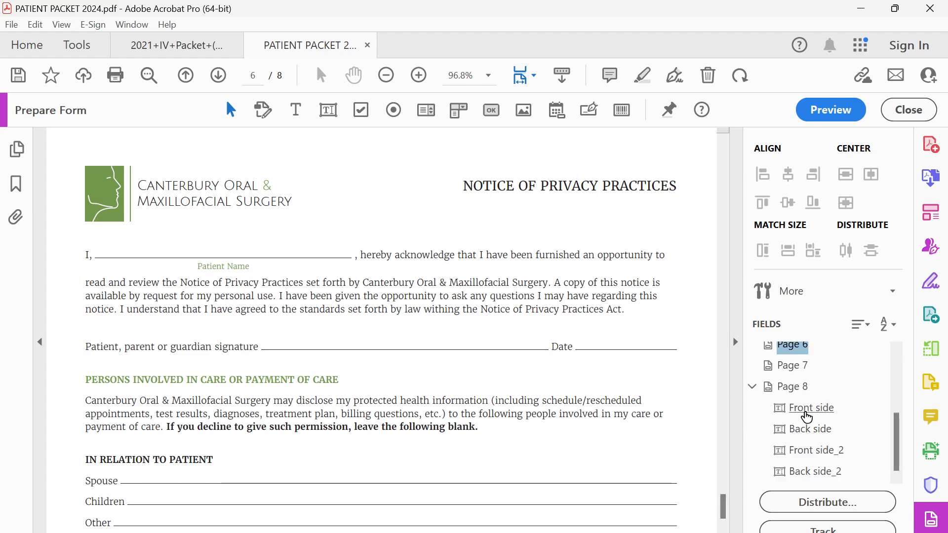
left_click(815, 471, "shift")
key("Delete")
Step: Return to page 2 and examine the blank Today's Date line at 150% zoom
scroll(802, 420, "up", 2)
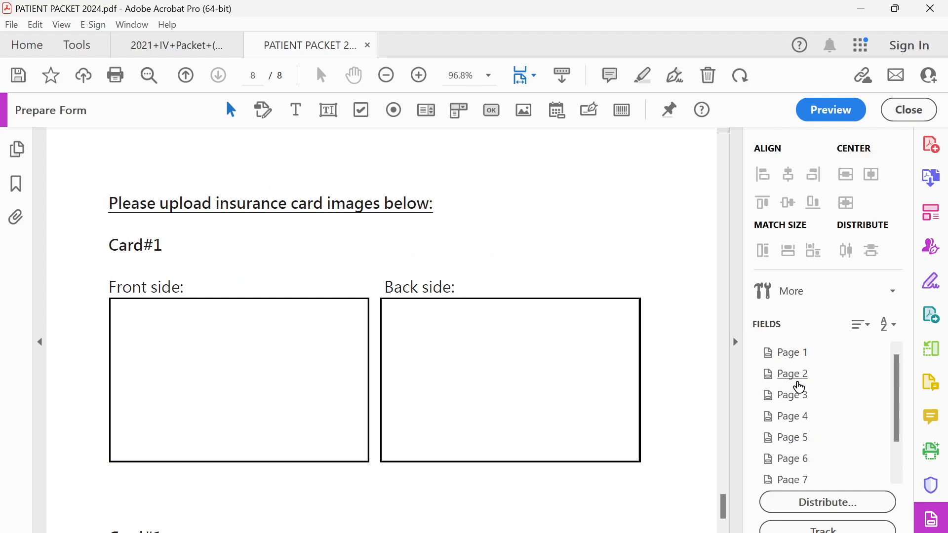
left_click(780, 353)
left_click(786, 374)
scroll(479, 364, "up", 2)
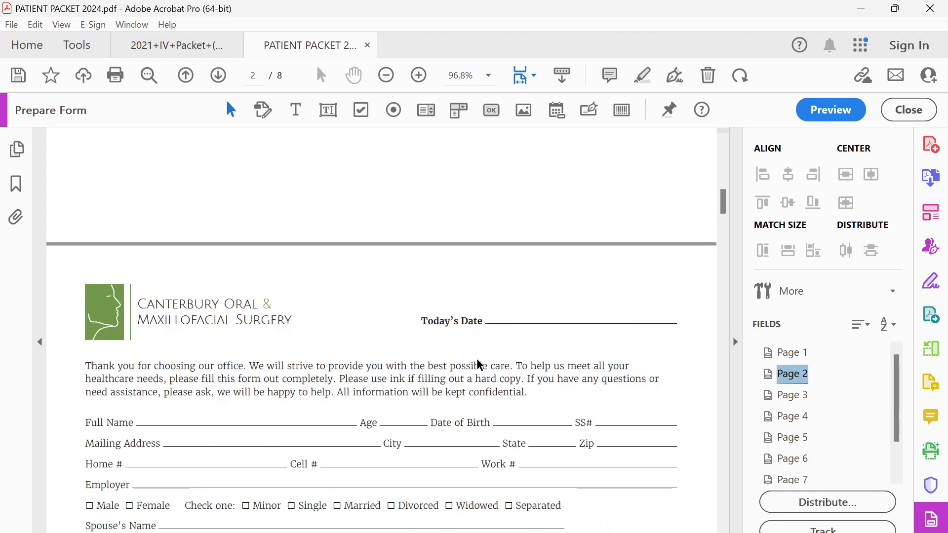
scroll(478, 366, "down", 3)
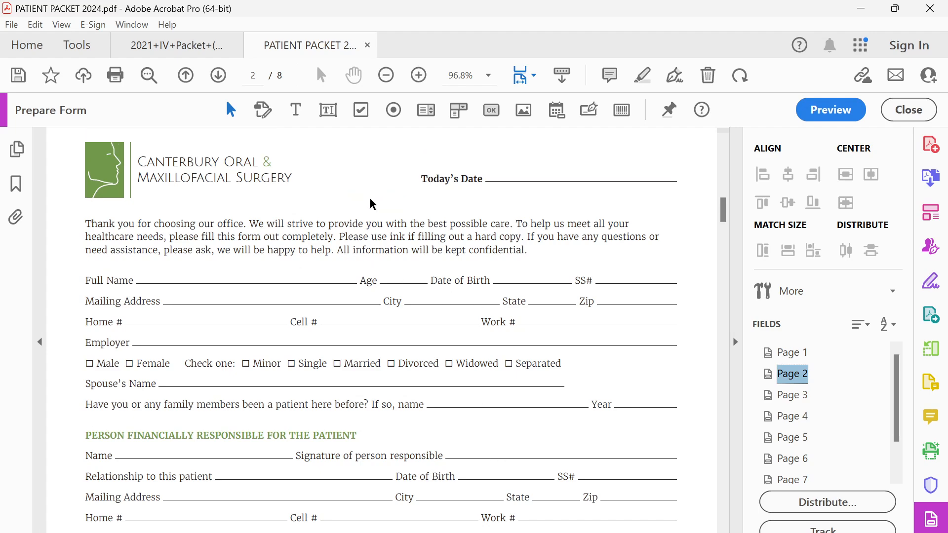
scroll(370, 200, "up", 1)
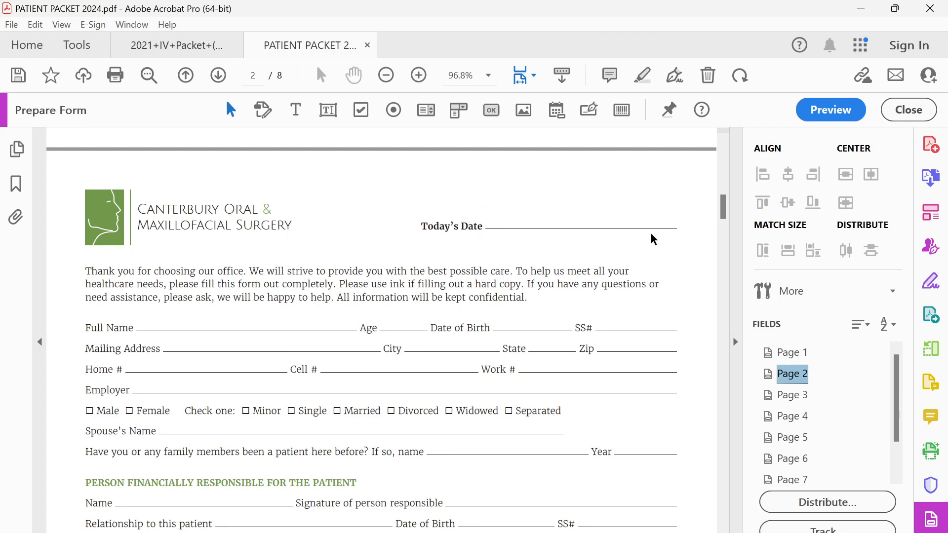
scroll(682, 224, "up", 2)
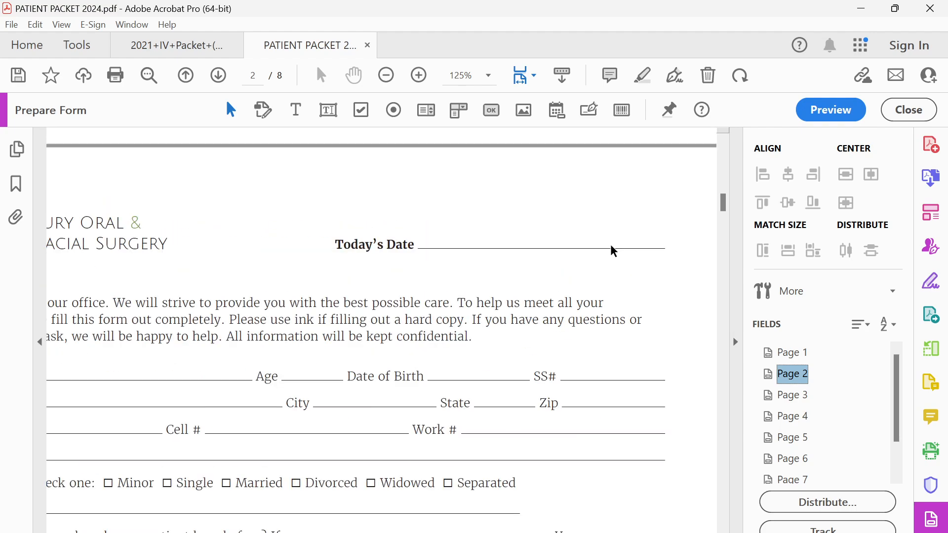
scroll(561, 246, "up", 2)
scroll(560, 247, "down", 2)
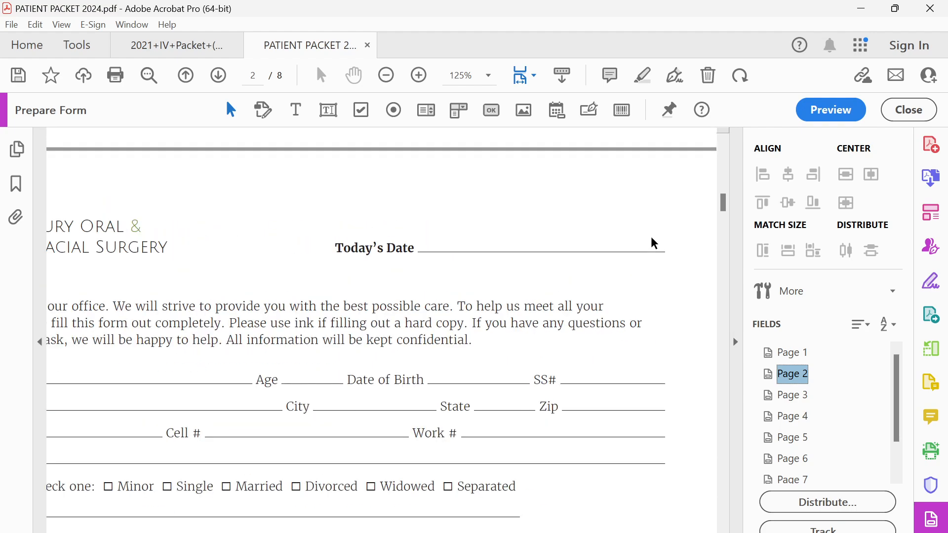
scroll(659, 240, "up", 2)
scroll(660, 246, "down", 1)
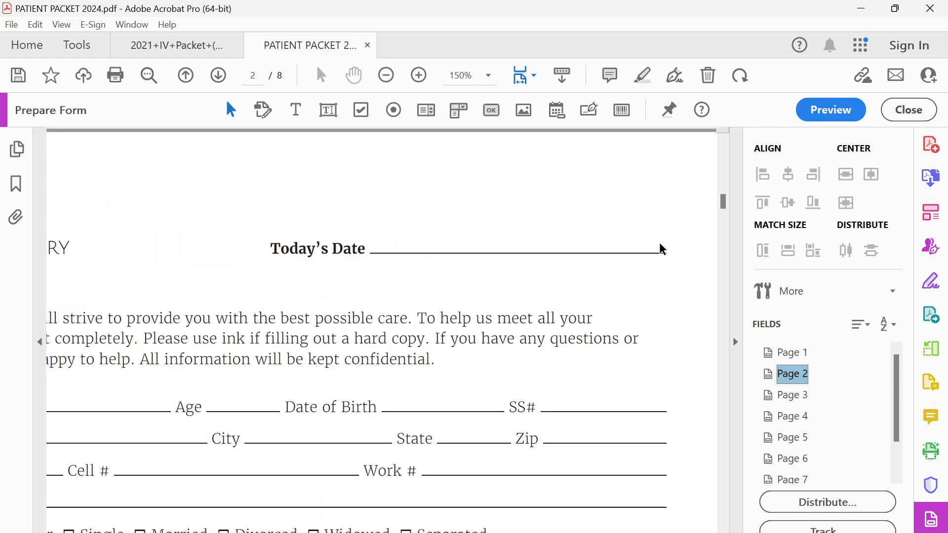
Step: Examine the blank Today's Date line on page 2 at several zoom levels
left_click(419, 75)
left_click(383, 77)
left_click(383, 76)
left_click(382, 76)
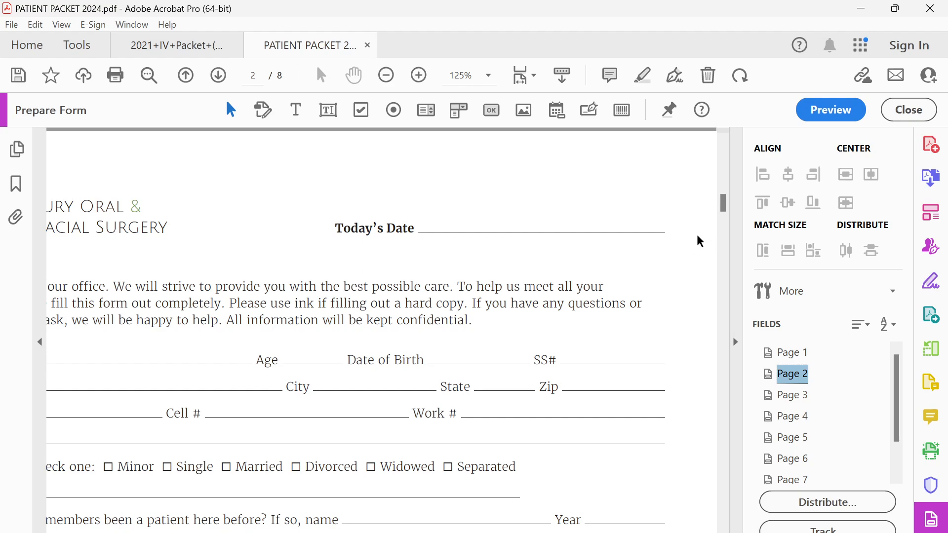
scroll(691, 230, "down", 3)
scroll(592, 236, "up", 3)
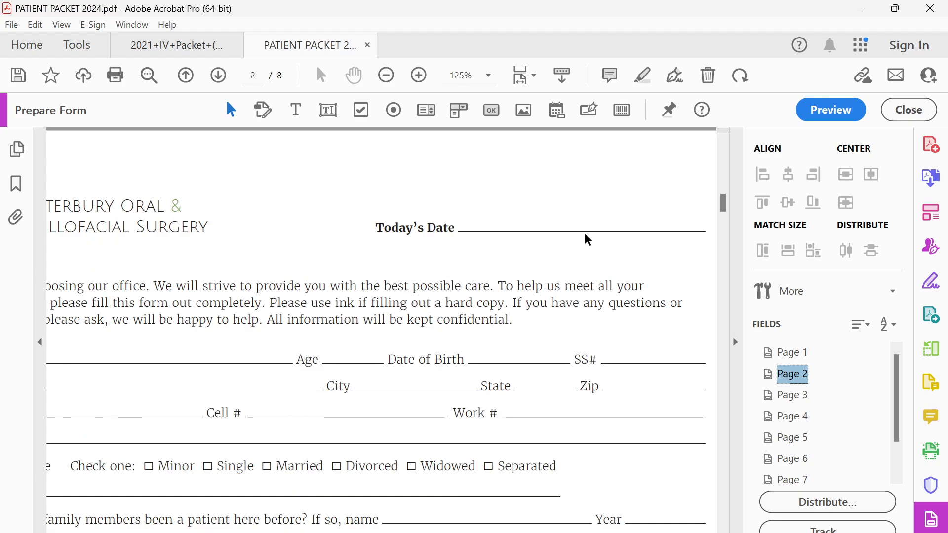
scroll(709, 230, "up", 2)
scroll(525, 230, "up", 2)
scroll(435, 230, "down", 3)
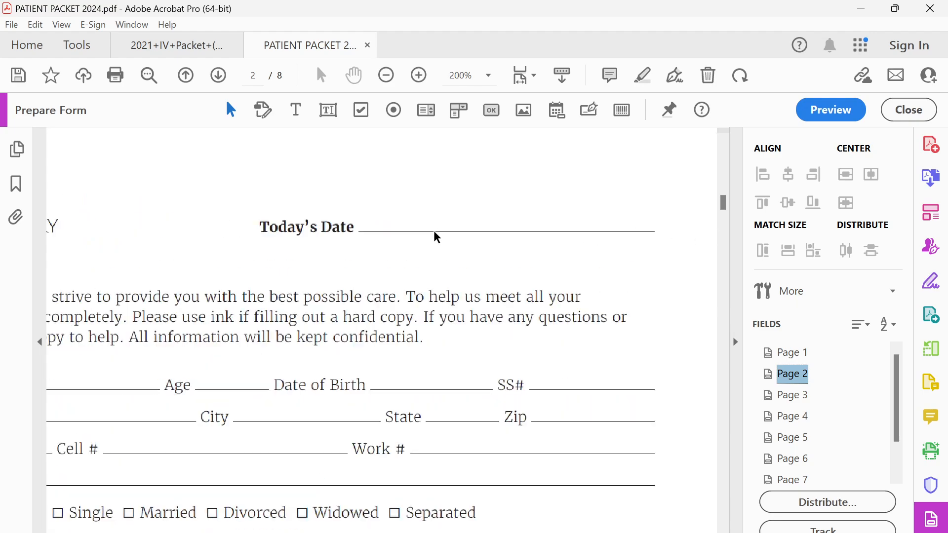
scroll(428, 237, "up", 3)
scroll(428, 239, "down", 3)
scroll(652, 220, "up", 2)
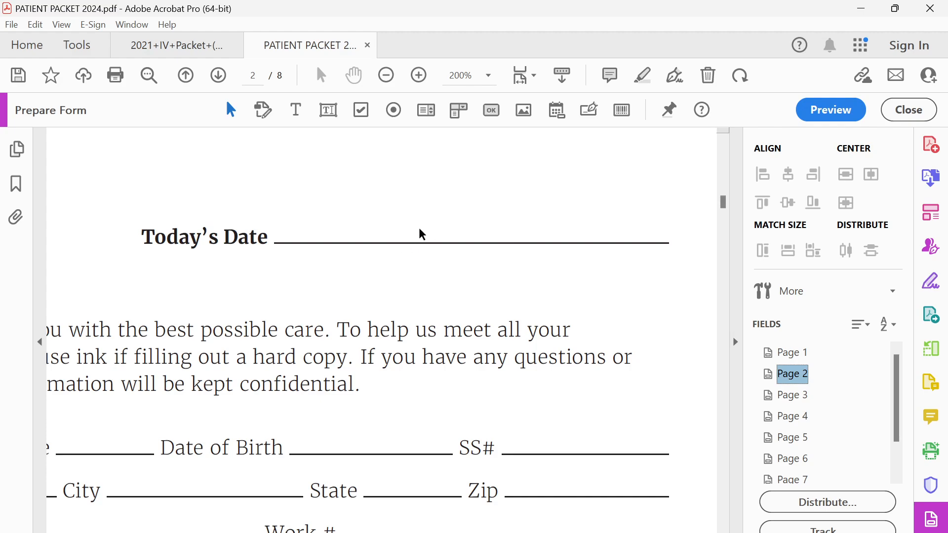
scroll(176, 463, "up", 5)
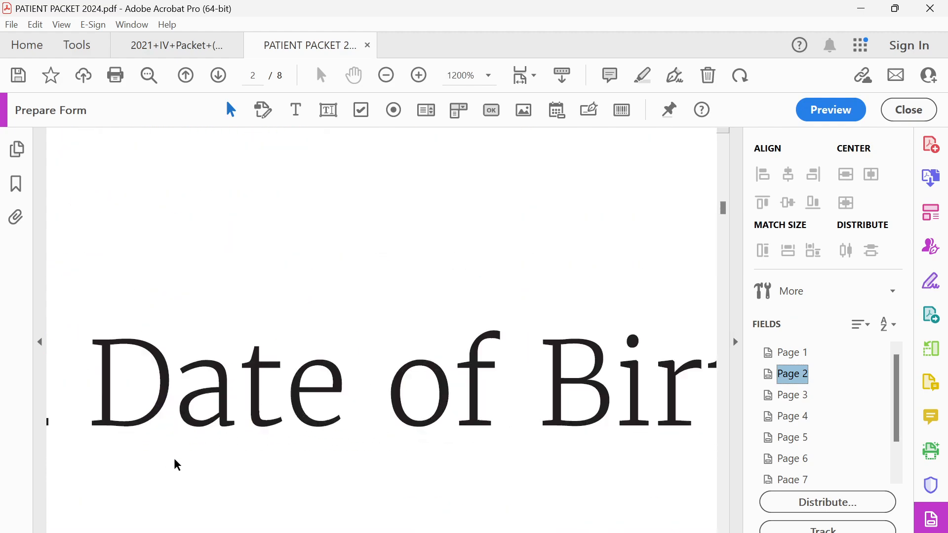
scroll(160, 443, "down", 6)
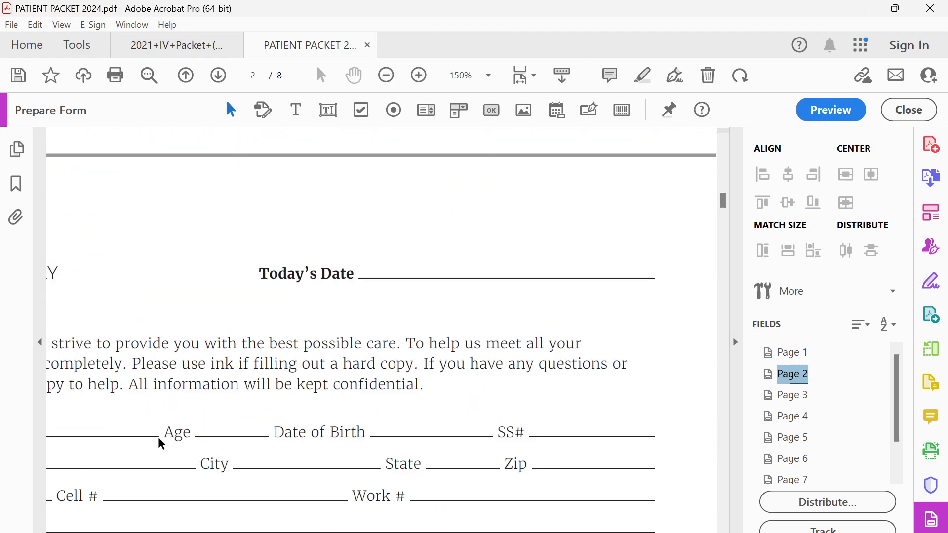
scroll(159, 438, "up", 1)
scroll(158, 436, "down", 3)
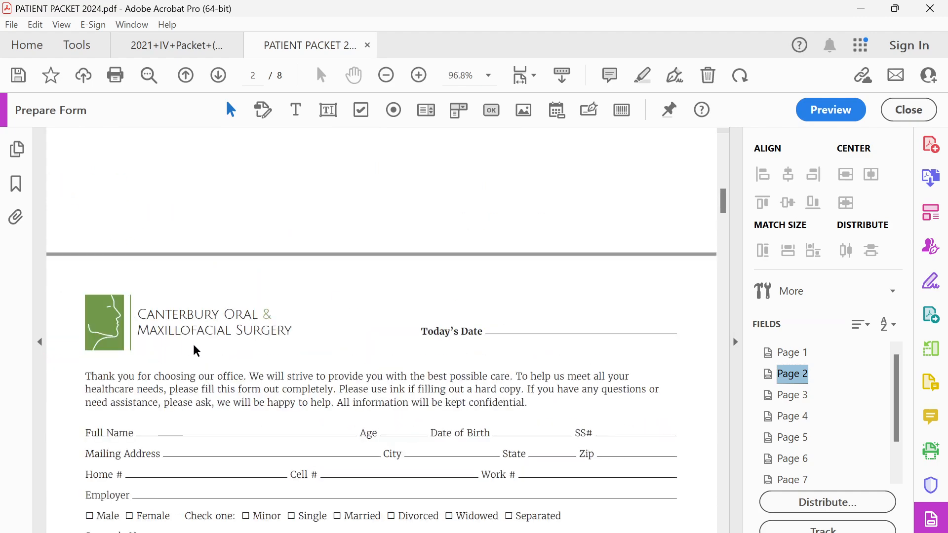
Step: Inspect the blank patient information lines on page 2, such as Full Name and SS#, in close-up and overview
scroll(509, 488, "down", 3)
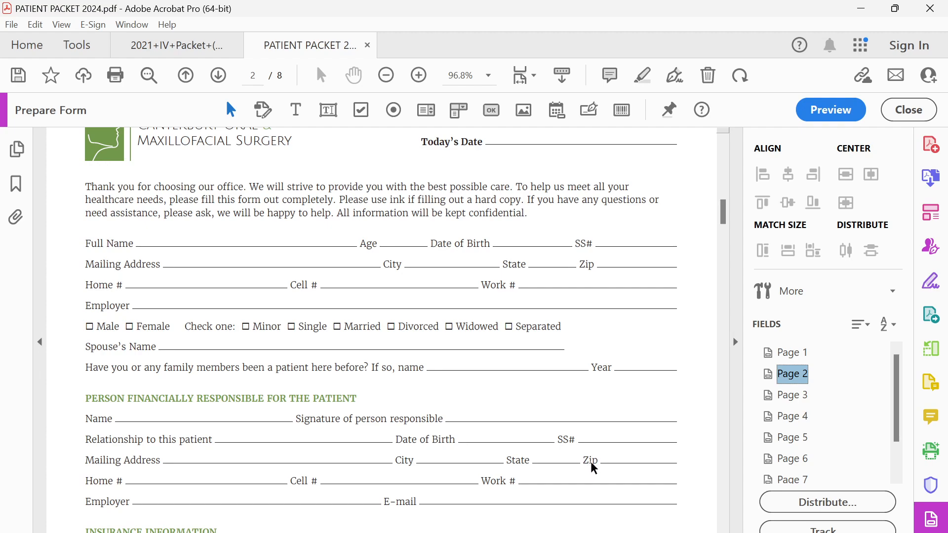
scroll(591, 461, "up", 5)
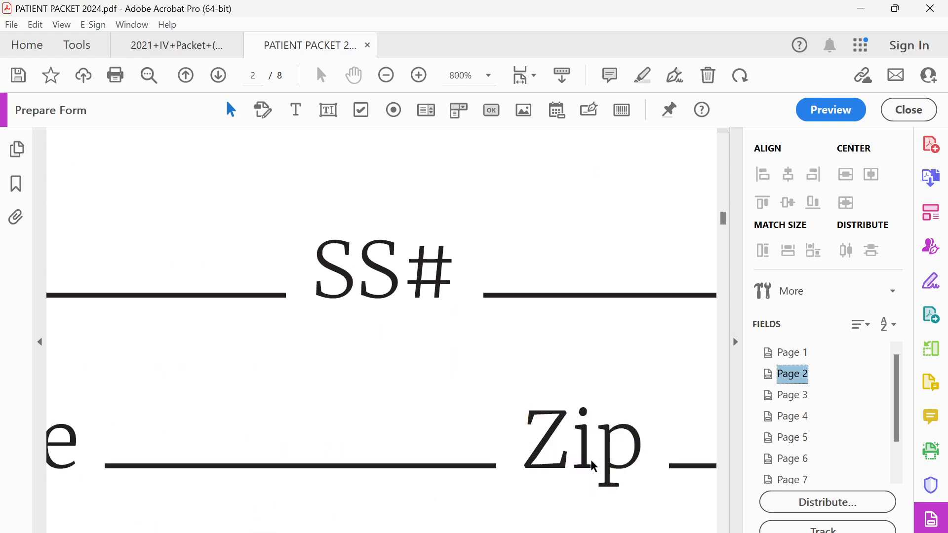
scroll(591, 460, "down", 8)
scroll(186, 310, "up", 4)
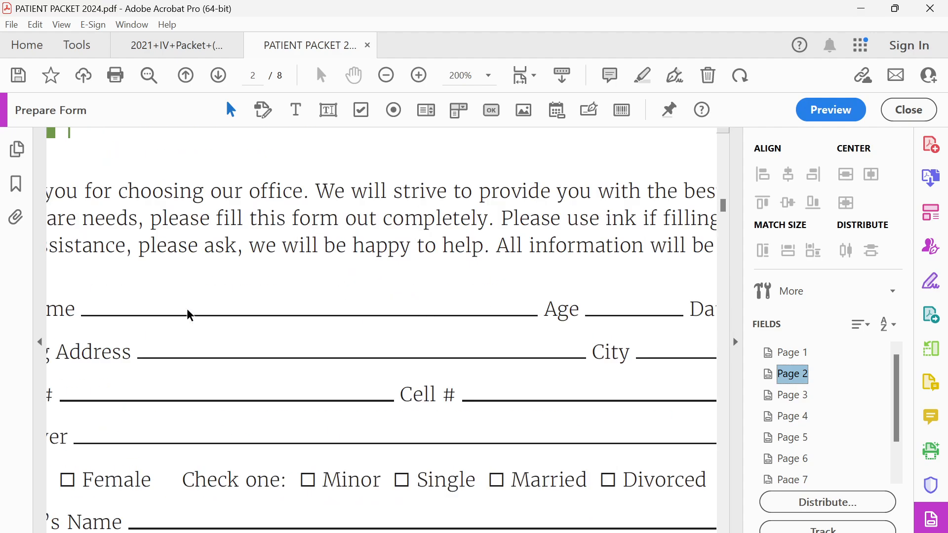
scroll(65, 325, "down", 4)
scroll(73, 339, "up", 4)
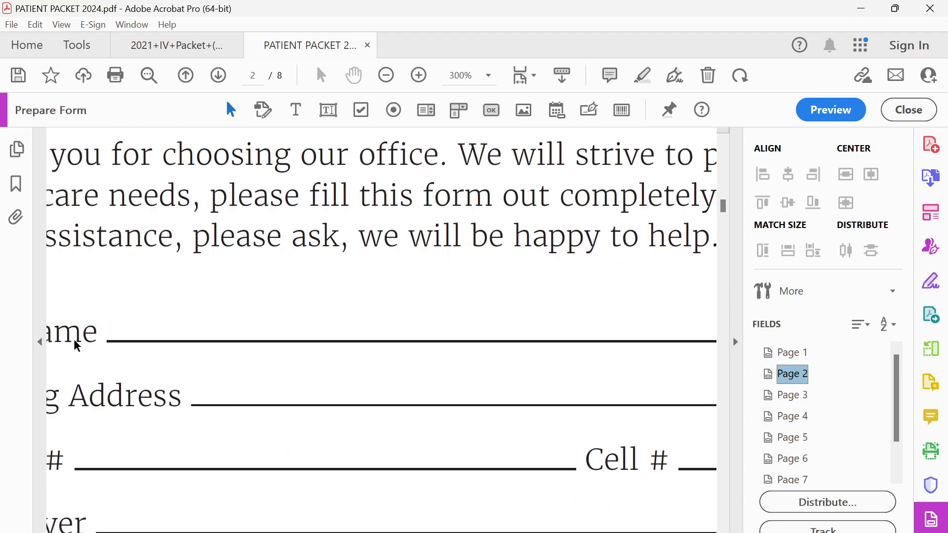
scroll(69, 339, "down", 4)
scroll(65, 341, "up", 3)
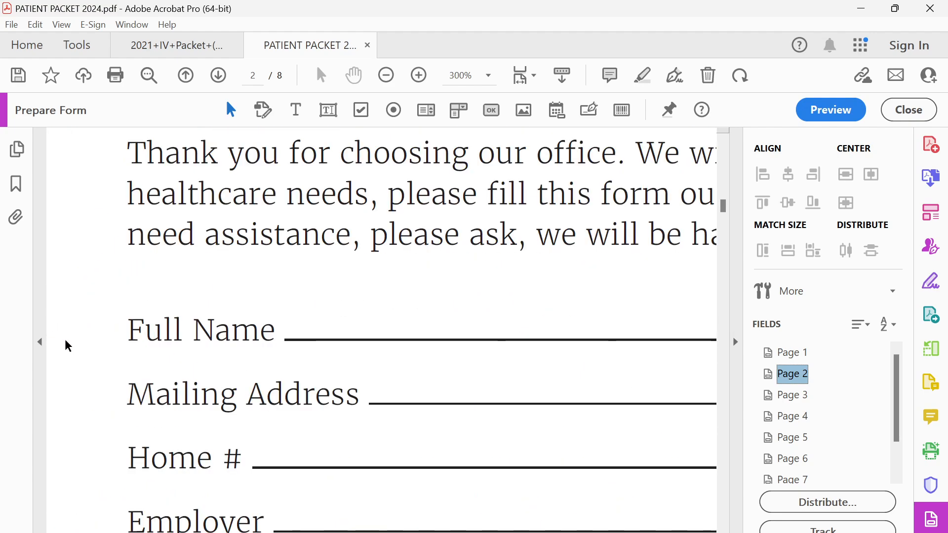
scroll(307, 349, "down", 3)
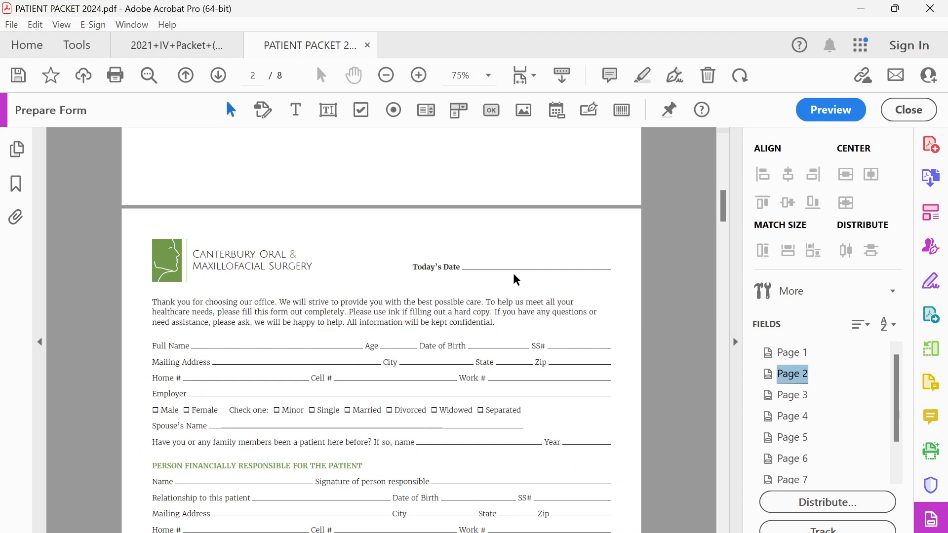
Step: Bring the blank Today's Date line into view at 200% zoom and activate the text field tool
scroll(524, 269, "up", 3)
left_click_drag(617, 305, 406, 318)
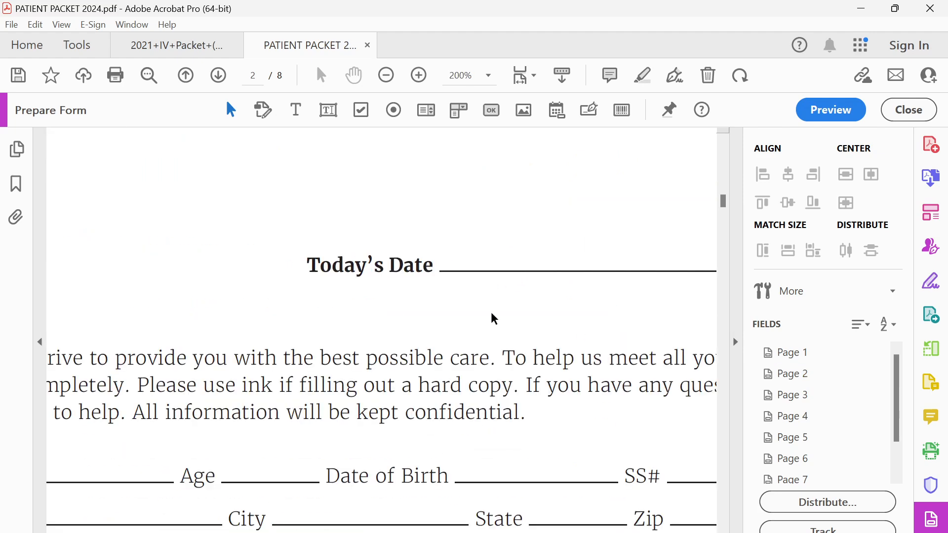
scroll(381, 326, "right", 4)
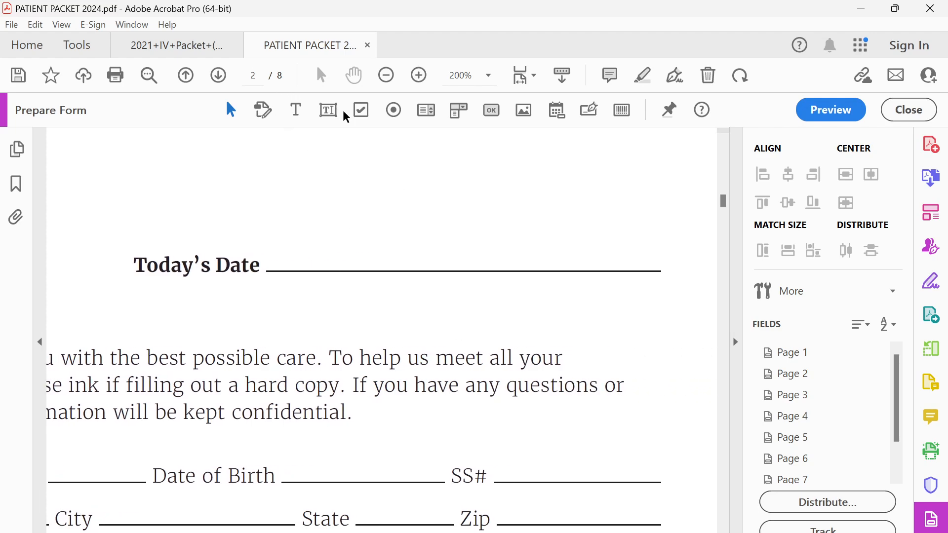
left_click(328, 112)
Step: Check the tools overview and the existing Today's Date field in 2021+IV+Packet+(Ver-5).pdf, and return to PATIENT PACKET 2024.pdf
left_click(77, 46)
scroll(438, 438, "down", 2)
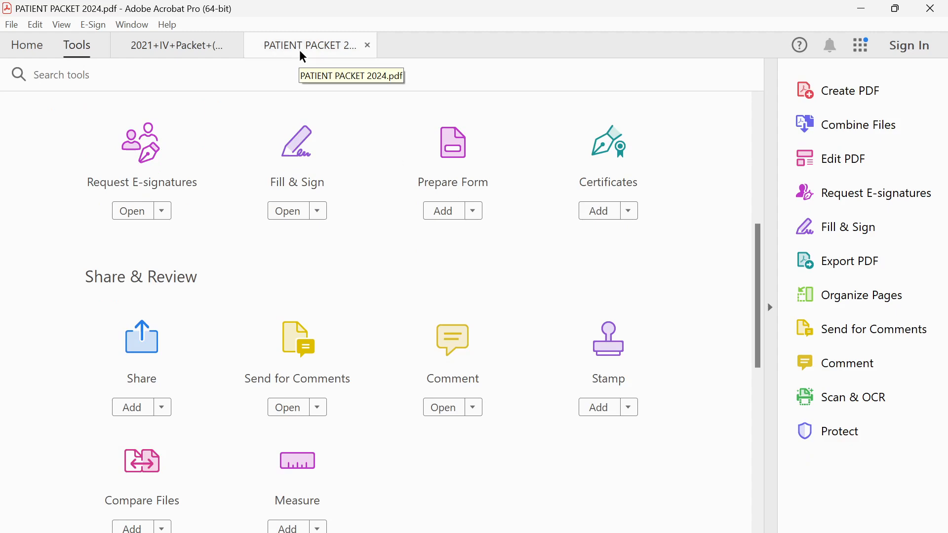
left_click(178, 46)
scroll(204, 99, "up", 5)
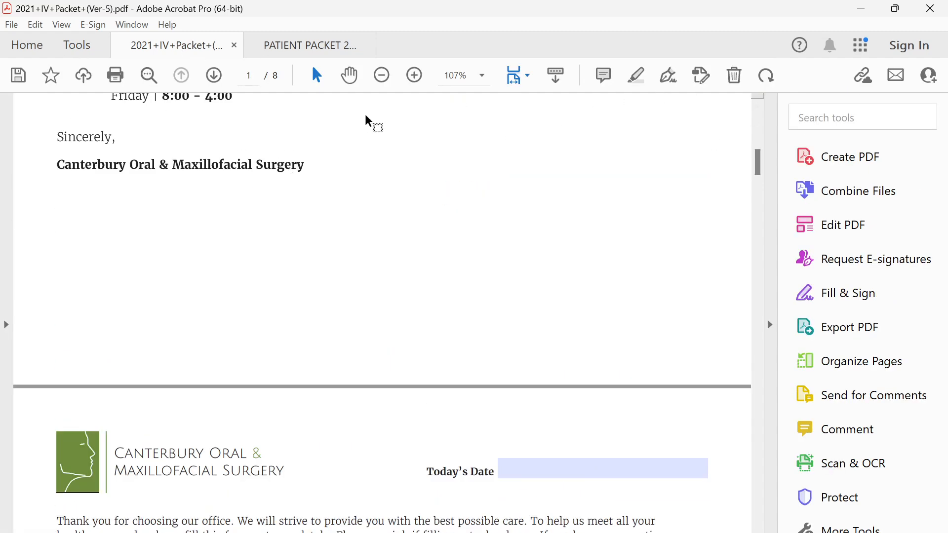
left_click(301, 45)
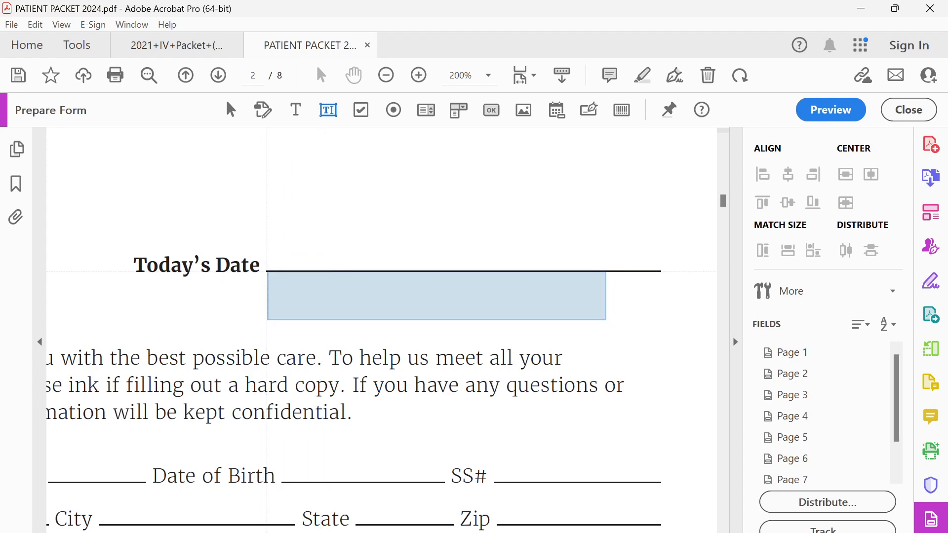
Step: Place a text field spanning the full Today's Date line on page 2 and name it D1
left_click_drag(267, 271, 660, 239)
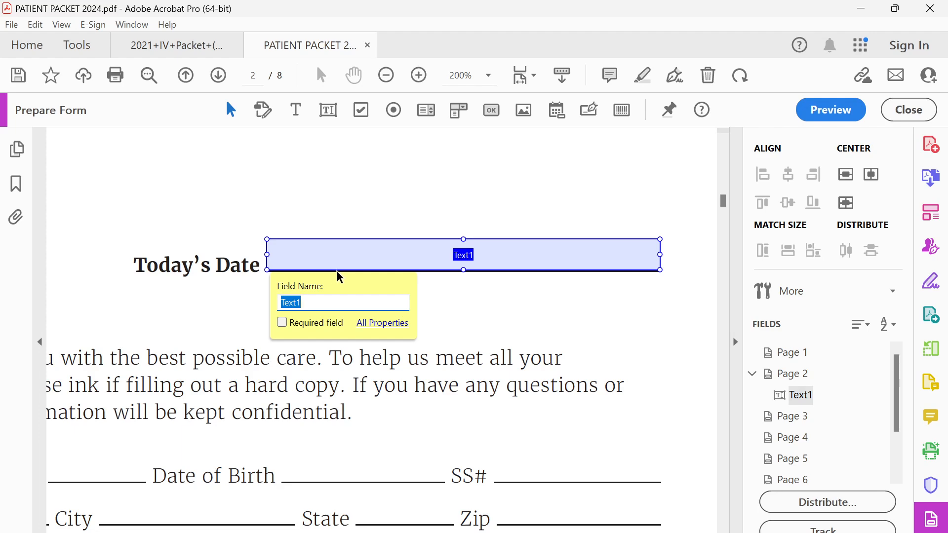
type("D1")
key("Return")
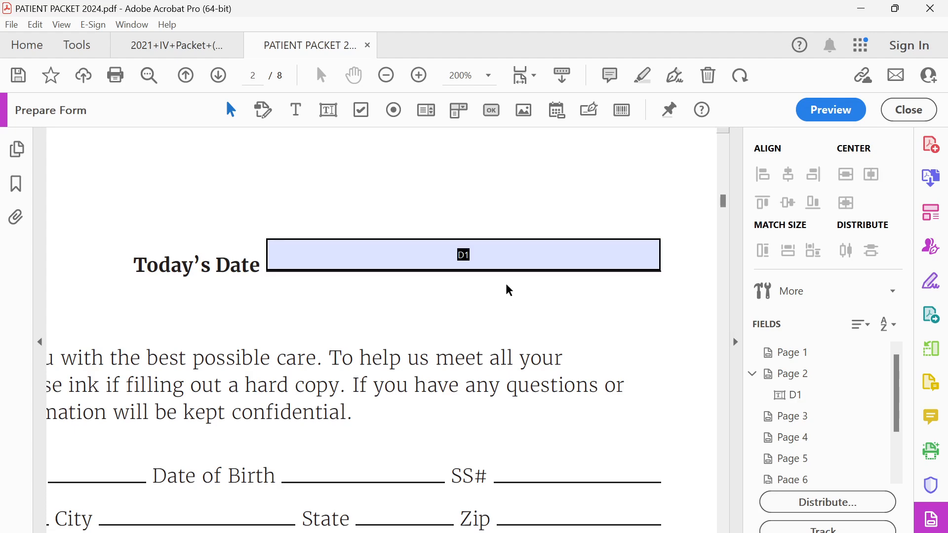
Step: View the general properties of the D1 field, close them and reselect the field
double_click(480, 266)
left_click(520, 160)
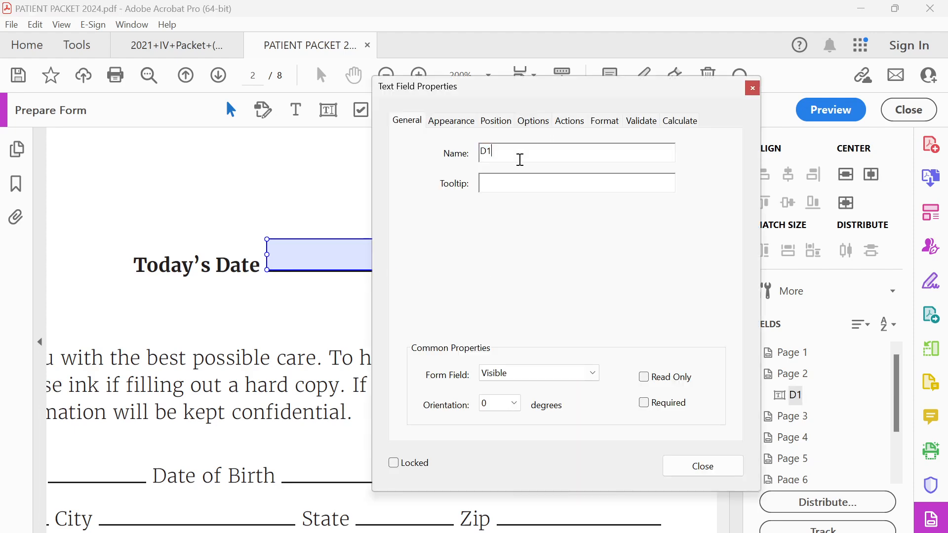
left_click(752, 90)
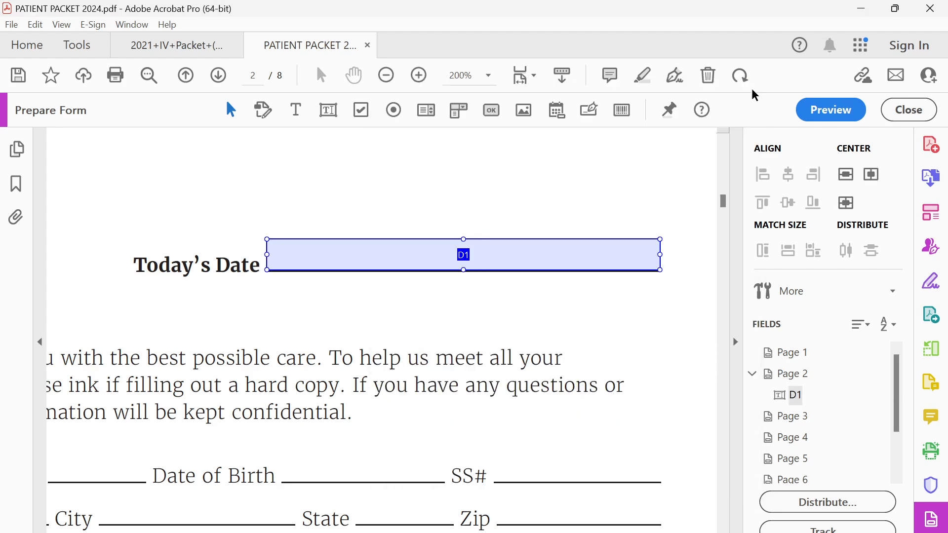
left_click(498, 341)
left_click(508, 263)
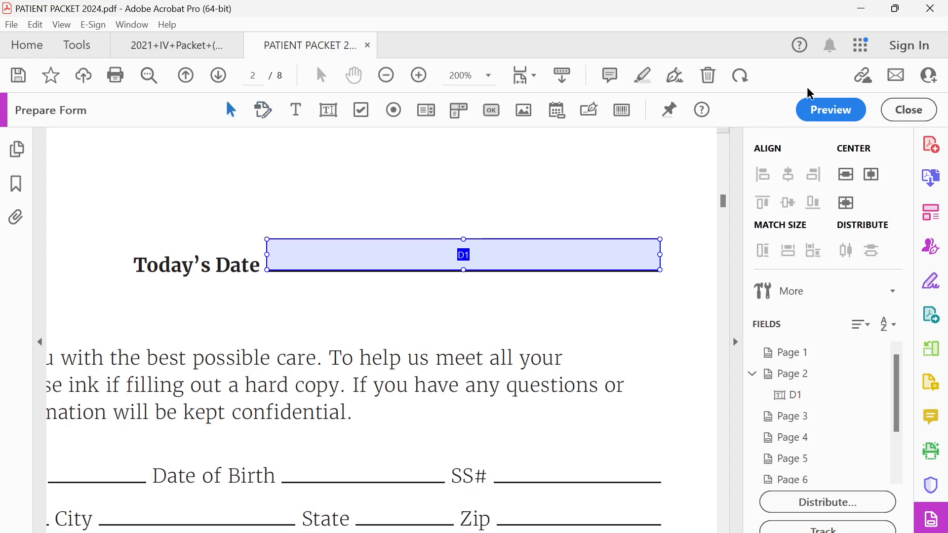
Step: Preview the form, enter the sample text asfsdf in the Today's Date field, and return to editing
left_click(830, 113)
left_click(502, 259)
type("asfsdf")
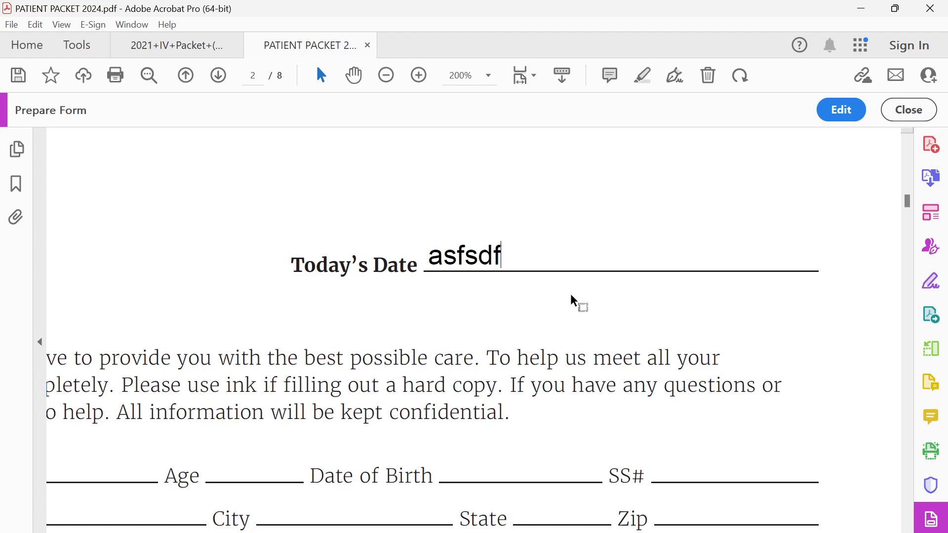
left_click(851, 111)
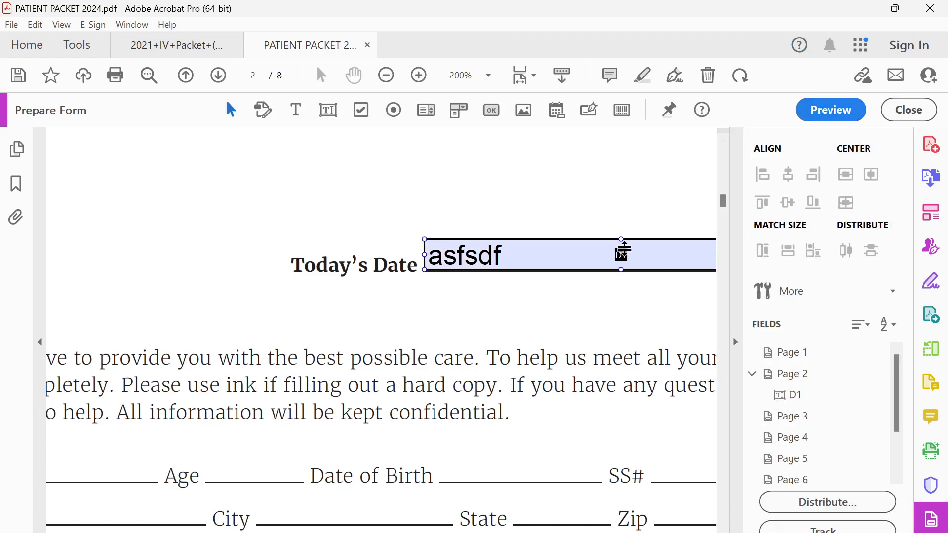
Step: Set the D1 field's font size to Auto and move the properties dialog below the Today's Date line
double_click(637, 254)
left_click(111, 122)
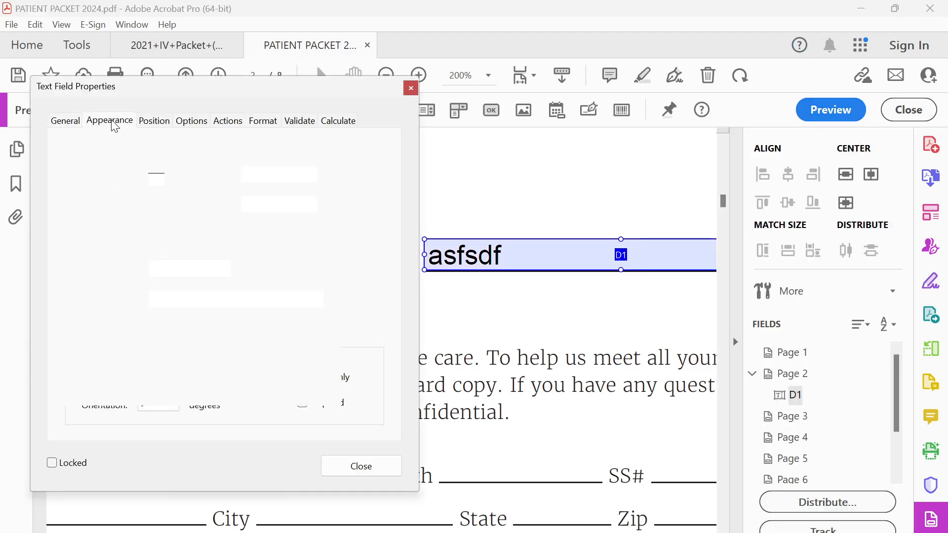
left_click(224, 270)
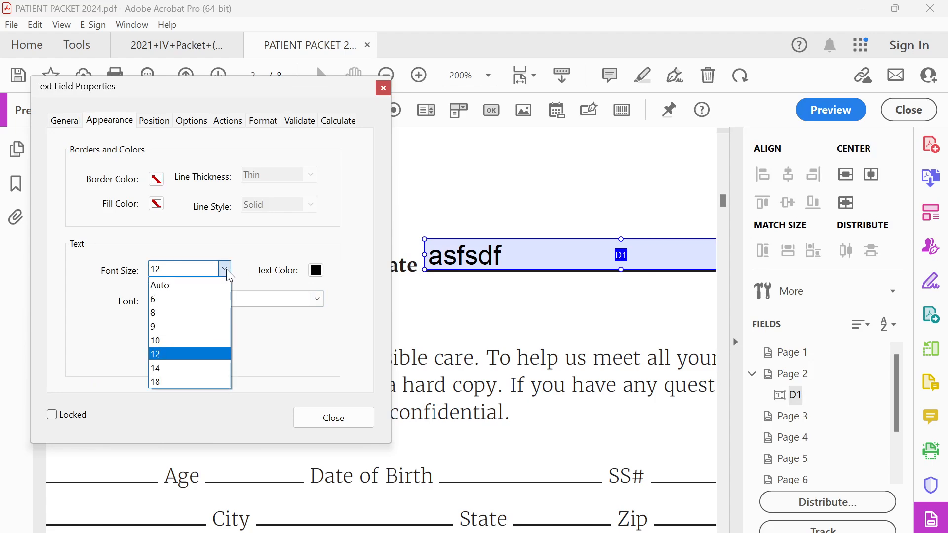
left_click(184, 279)
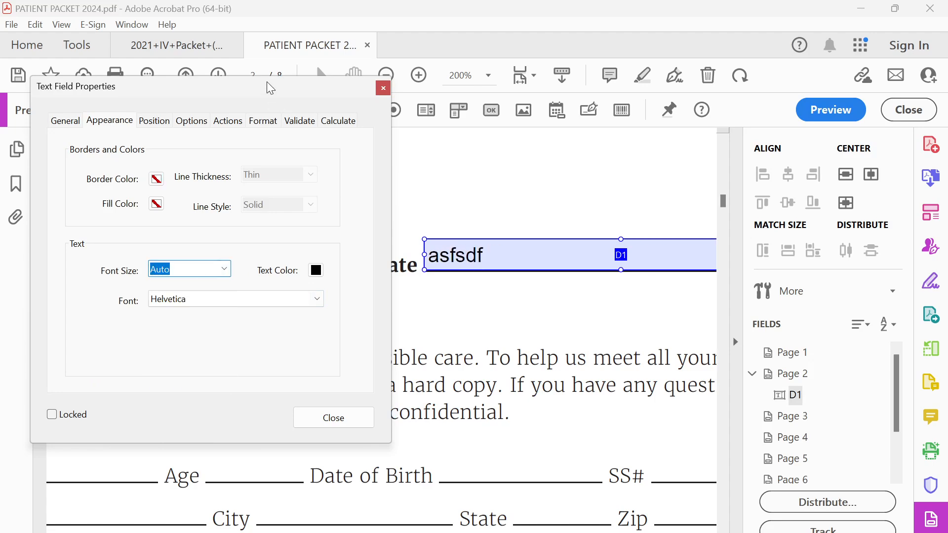
left_click_drag(268, 87, 296, 295)
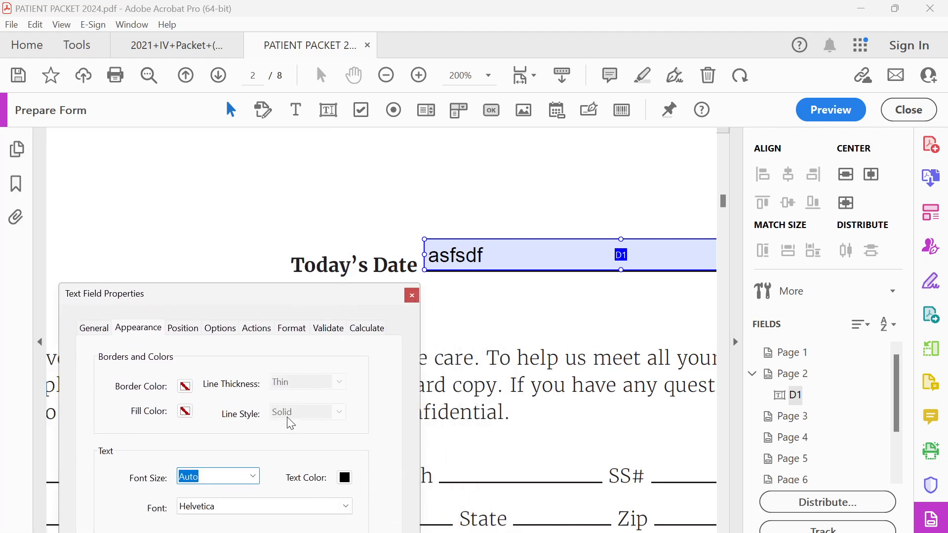
Step: Try font sizes 10 and 8 for the D1 field, and set it to 9
left_click(253, 476)
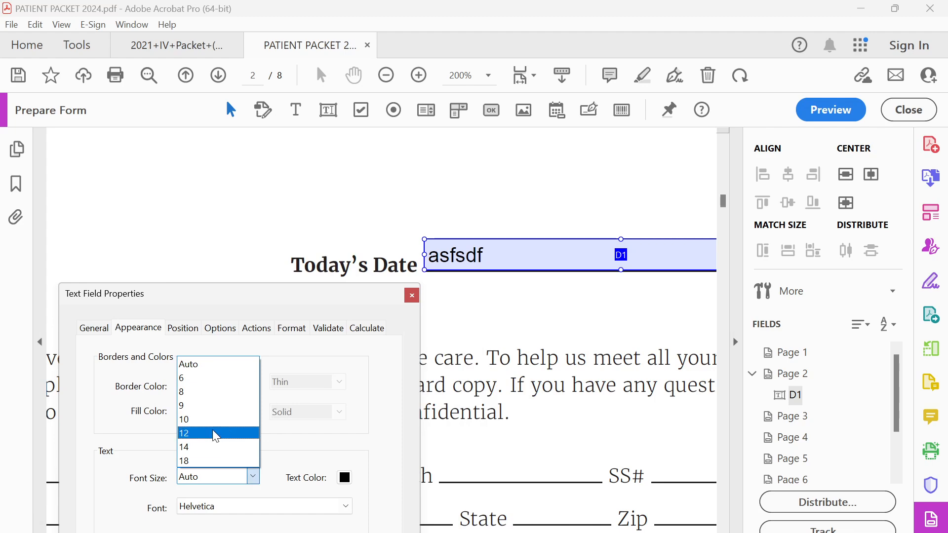
left_click(198, 421)
left_click(253, 477)
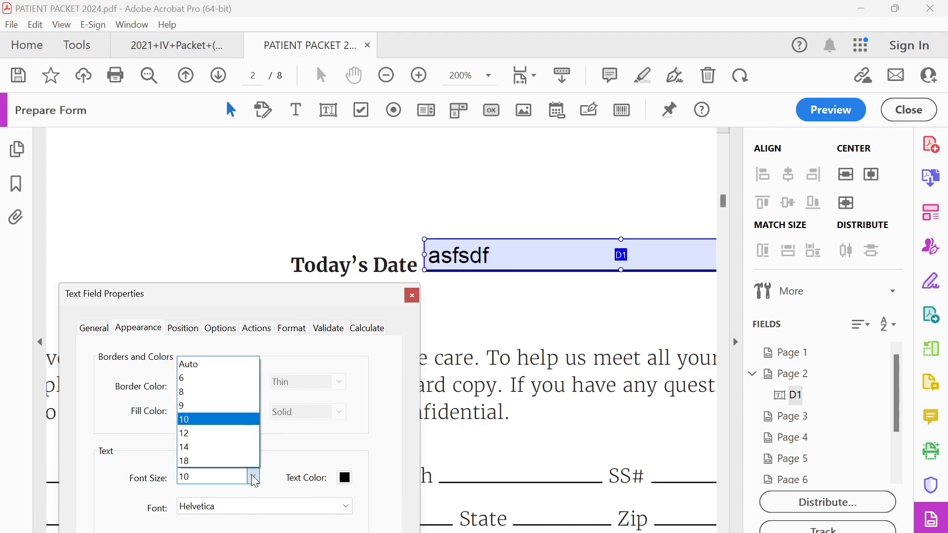
left_click(195, 391)
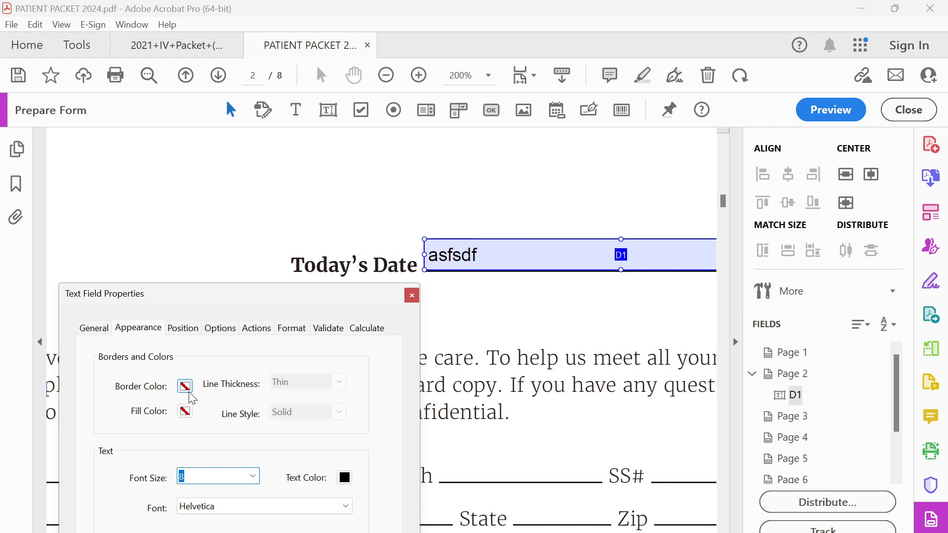
left_click(253, 477)
left_click(191, 401)
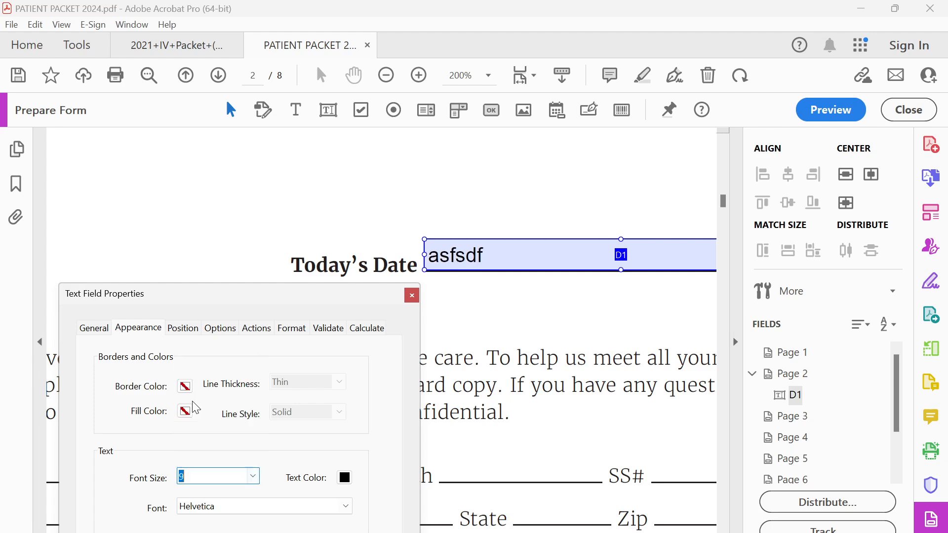
Step: Try a font size of 9.5 for the D1 field and restore it to 9
left_click(206, 475)
type(".5")
key("Return")
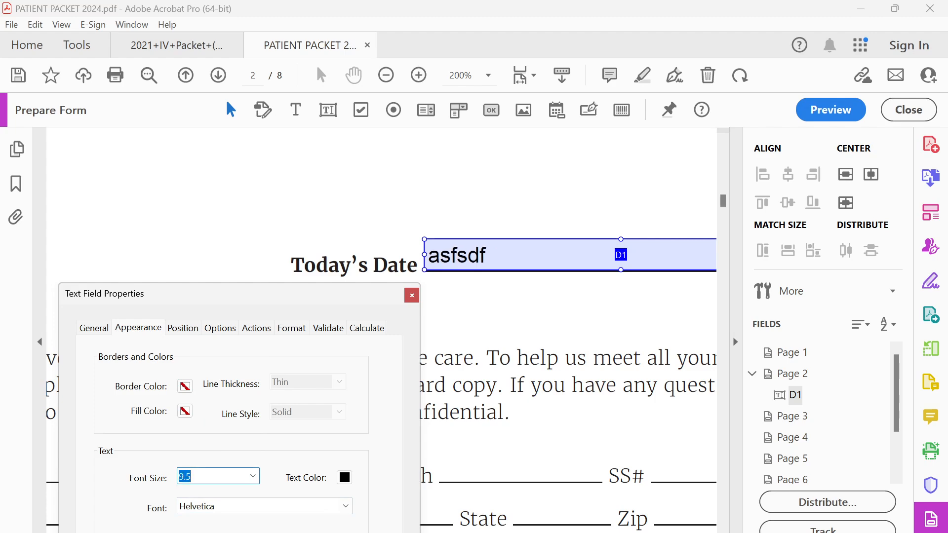
left_click(202, 479)
key("BackSpace")
key("Return")
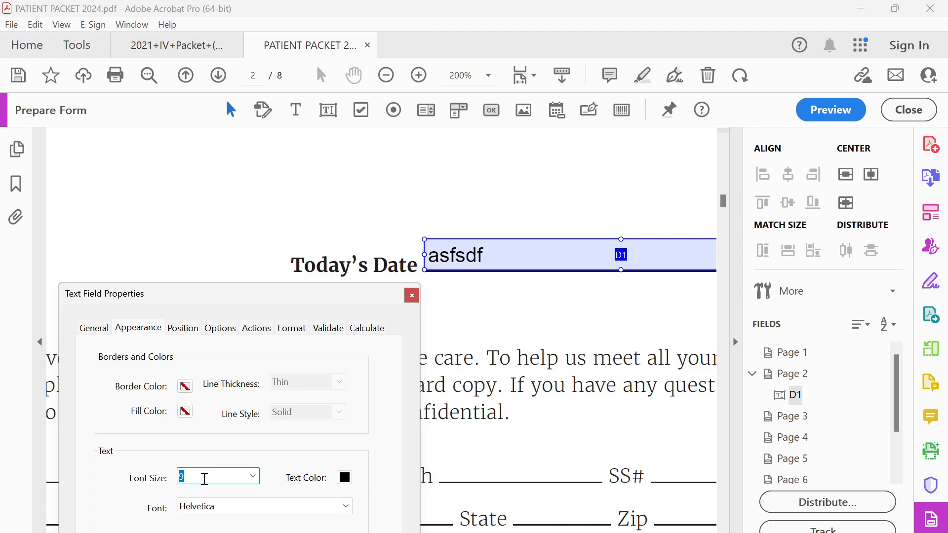
Step: Try the Adobe Pi font for the D1 field
left_click(230, 510)
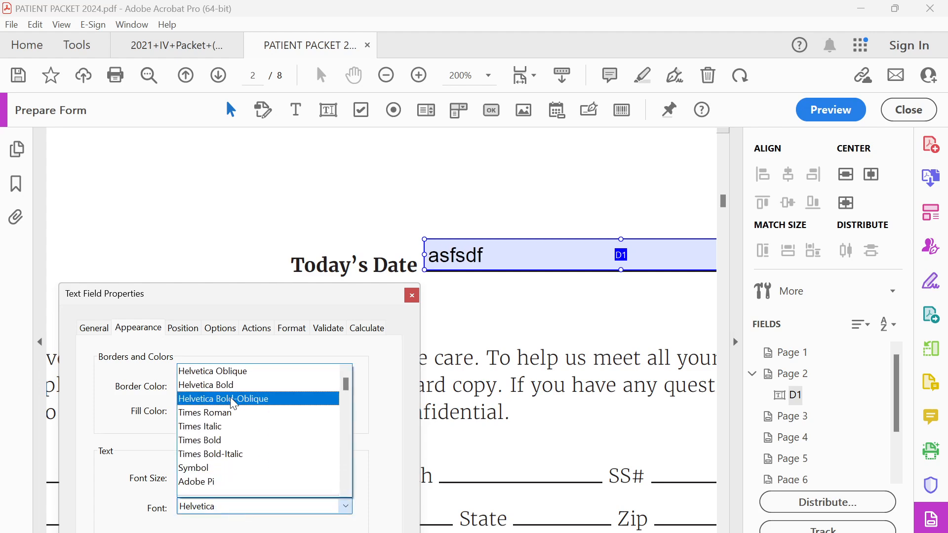
scroll(231, 399, "up", 2)
key("a")
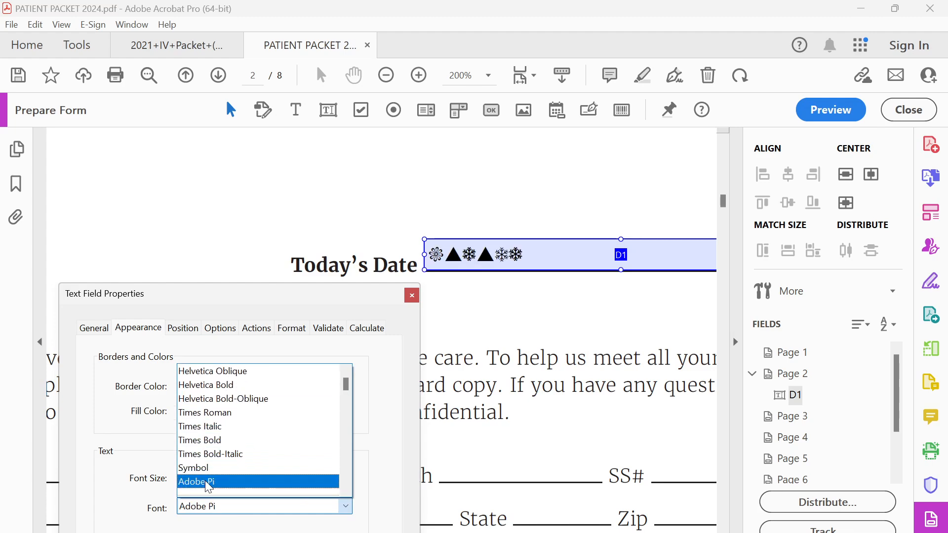
Step: Look through the available fonts and set the D1 field's font to Times Roman
scroll(204, 484, "down", 5)
scroll(204, 491, "down", 5)
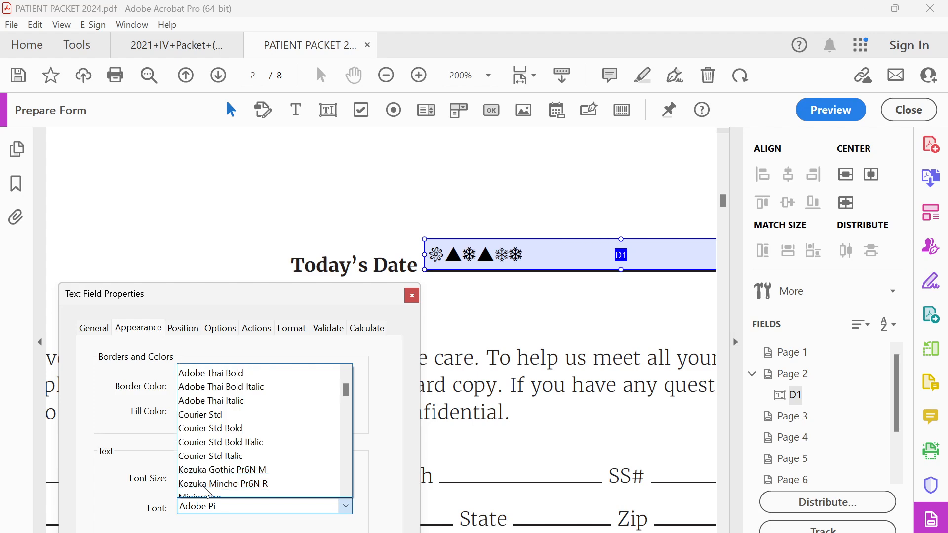
scroll(204, 491, "up", 3)
scroll(204, 492, "up", 3)
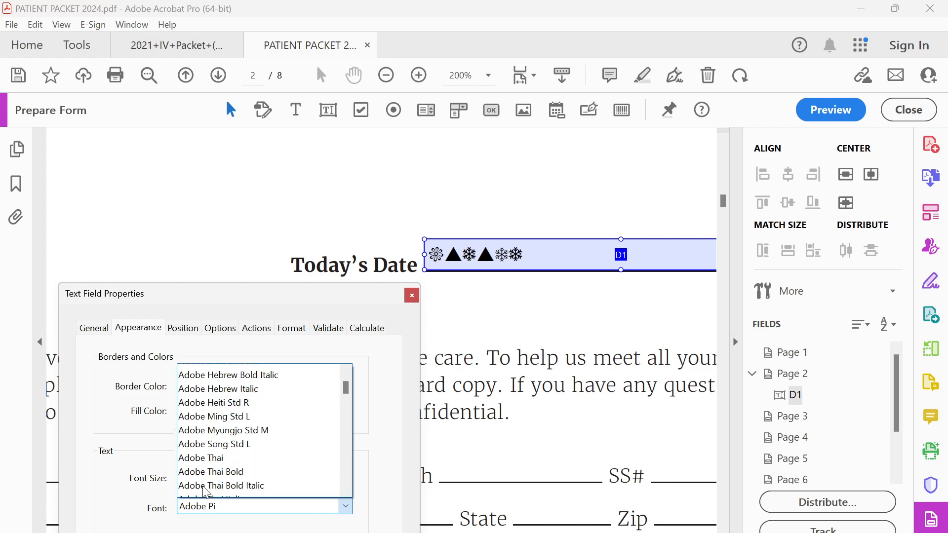
scroll(205, 491, "up", 2)
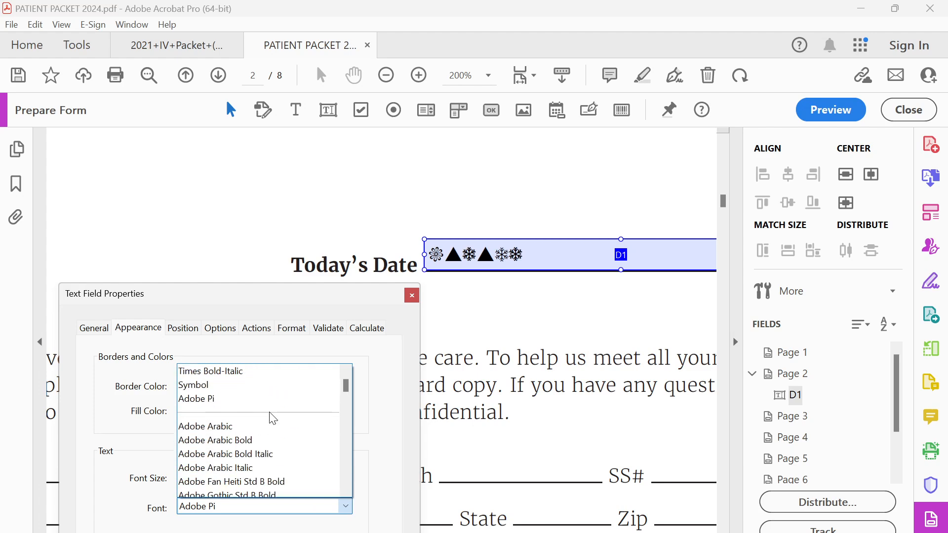
scroll(346, 383, "up", 4)
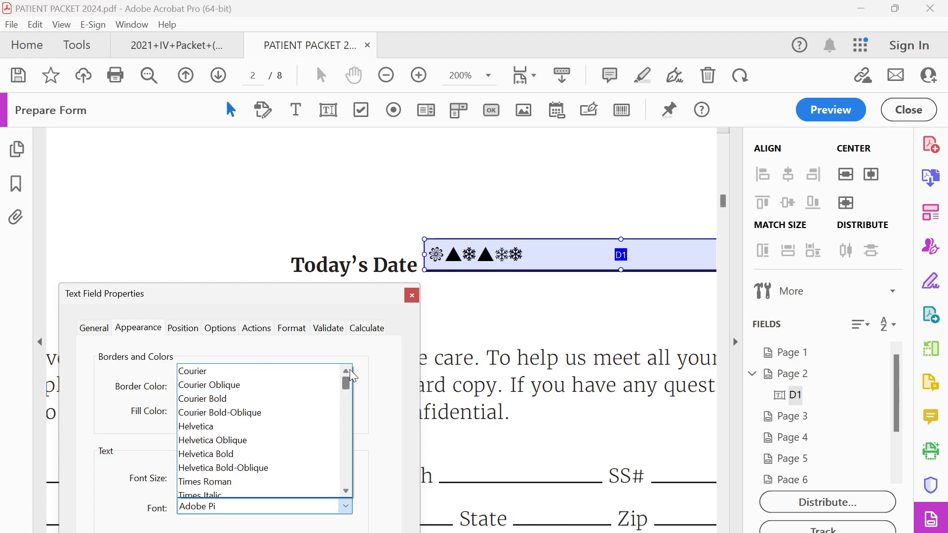
scroll(352, 382, "down", 2)
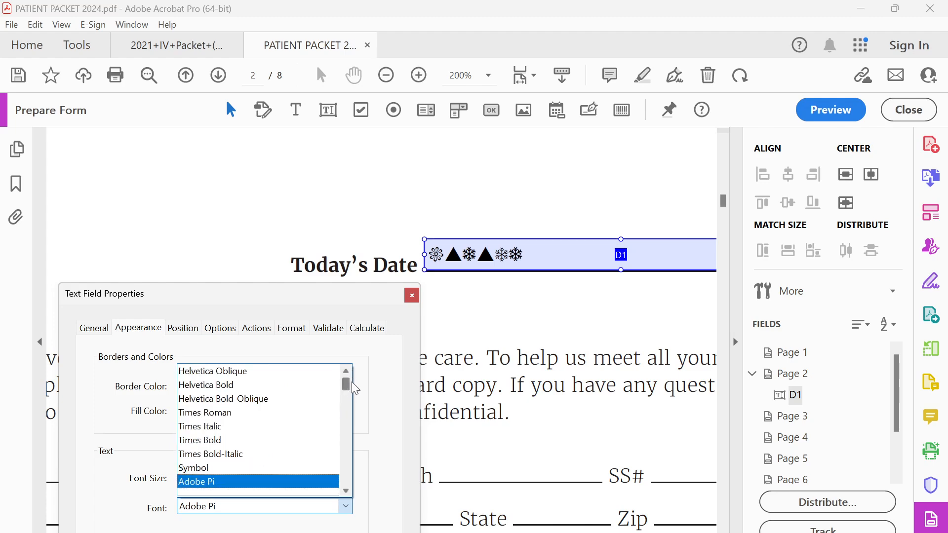
mouse_move(347, 383)
left_mouse_down()
mouse_move(359, 516)
mouse_move(346, 382)
left_mouse_up()
scroll(204, 434, "down", 5)
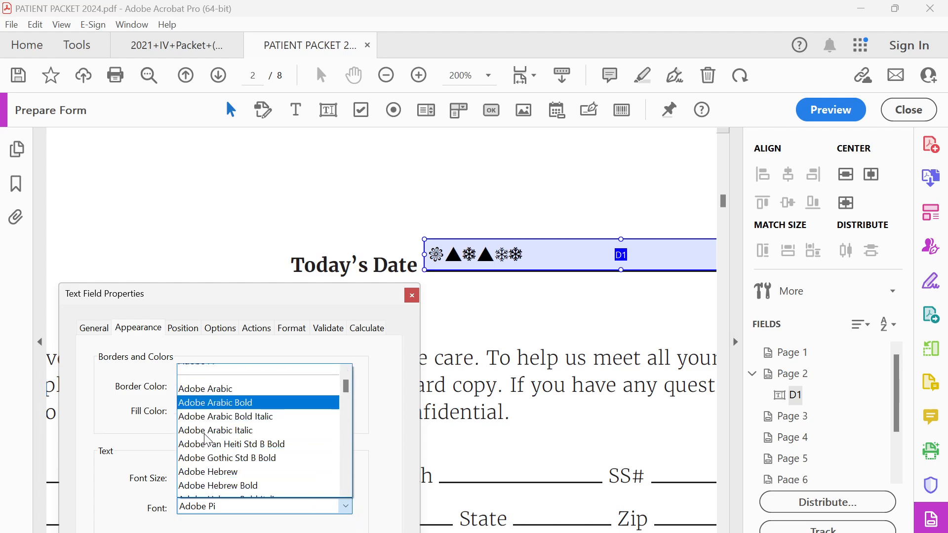
scroll(208, 444, "down", 8)
scroll(218, 460, "up", 3)
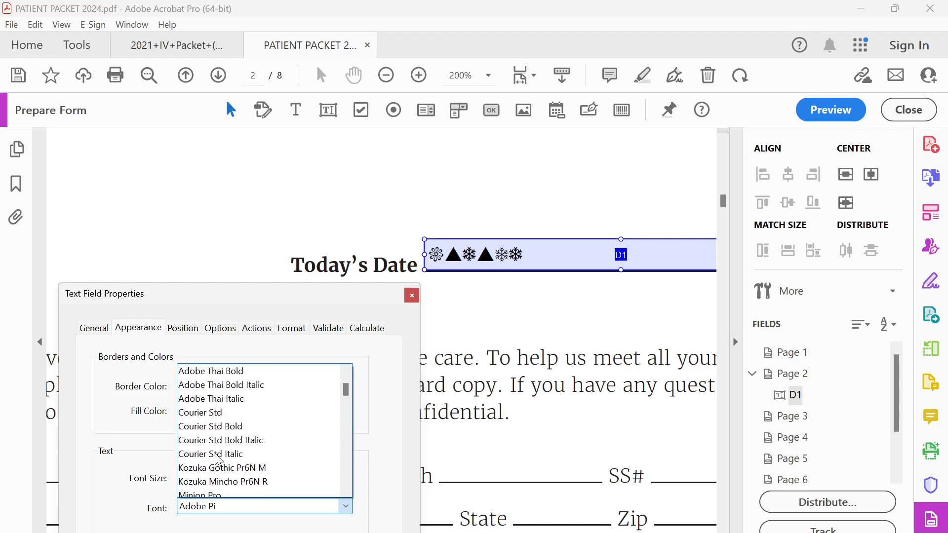
scroll(218, 459, "up", 10)
scroll(218, 459, "down", 3)
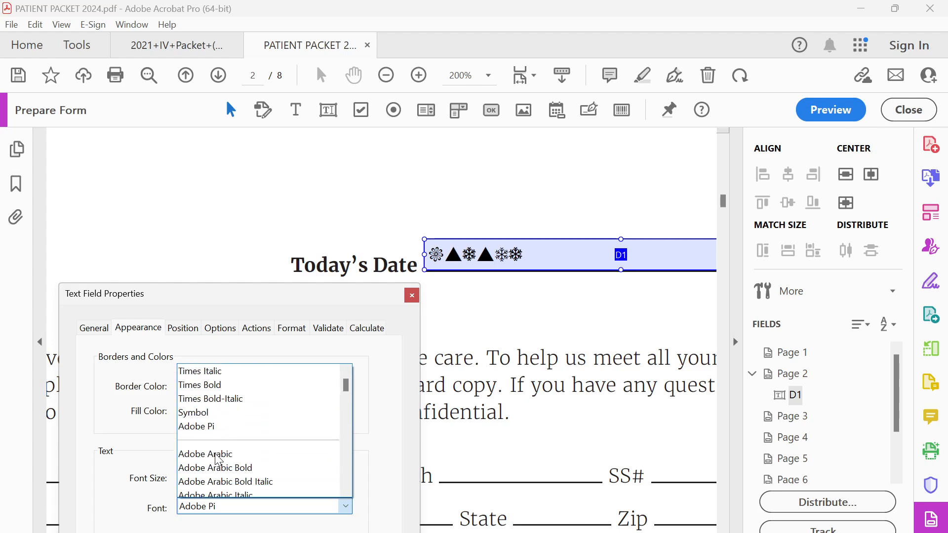
scroll(218, 460, "up", 3)
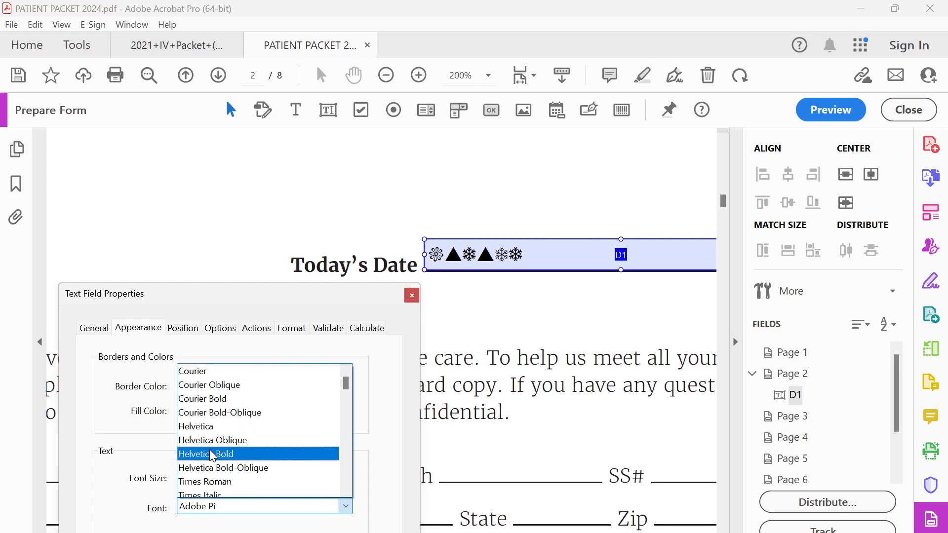
left_click(234, 481)
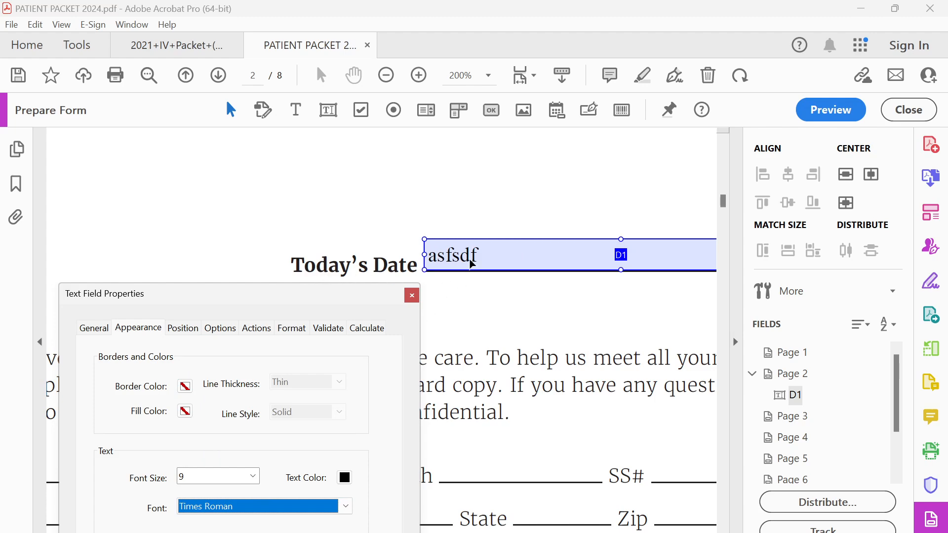
Step: Preview the form, add ToD to the sample text in the Today's Date field, and return to editing
left_click(839, 111)
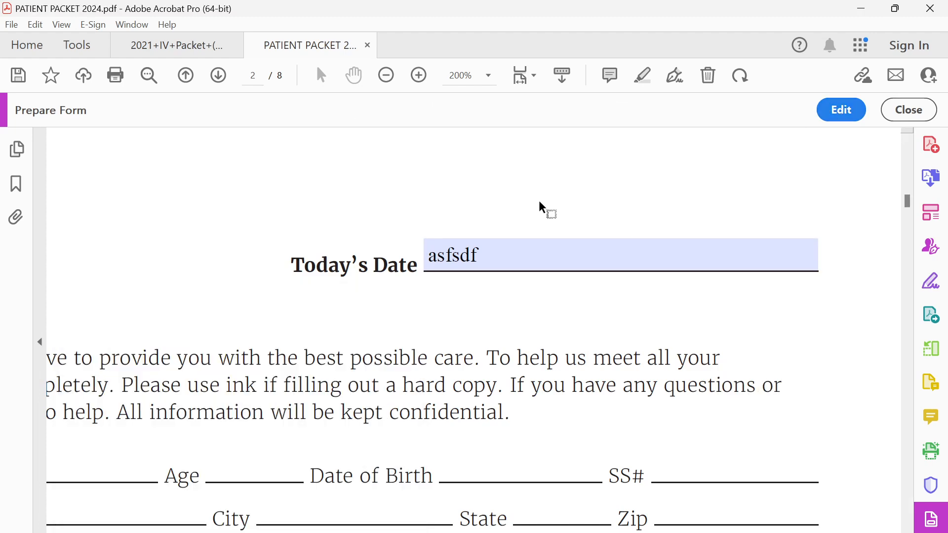
left_click(518, 253)
type("T")
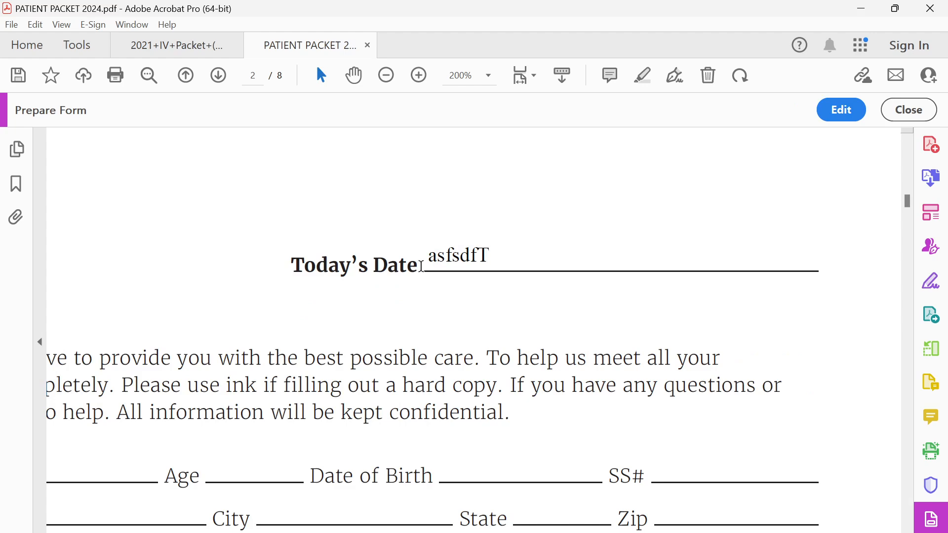
type("oD")
left_click_drag(570, 256, 297, 260)
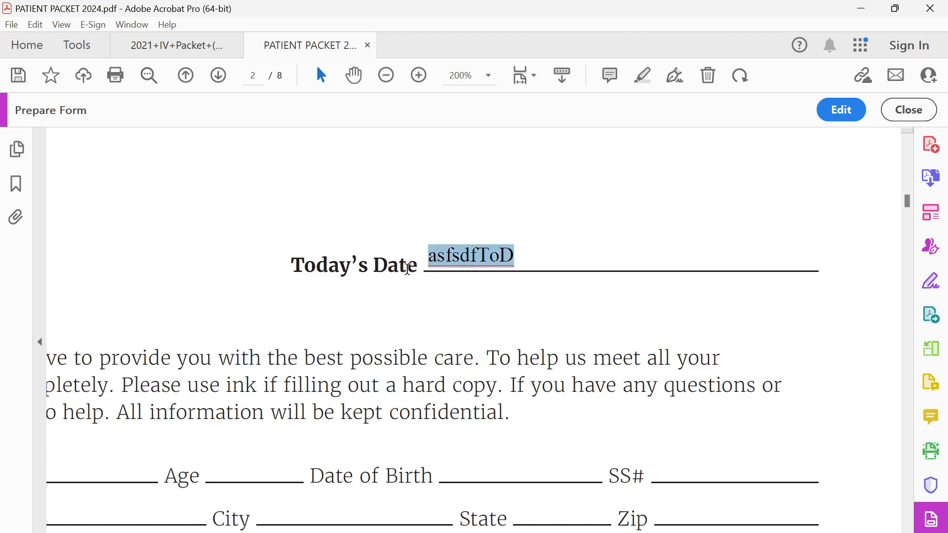
left_click(841, 110)
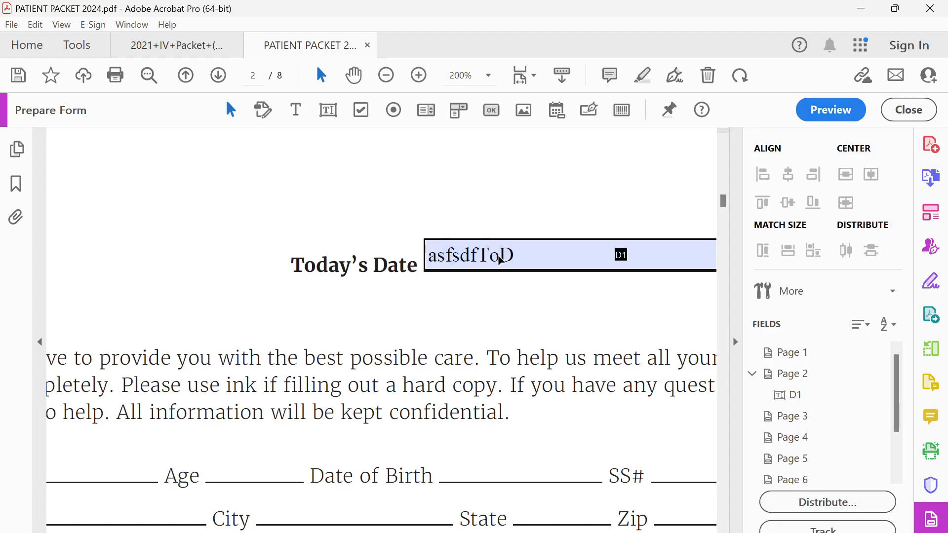
Step: Open the D1 field's properties and move the dialog higher so all its appearance settings can be seen
double_click(568, 253)
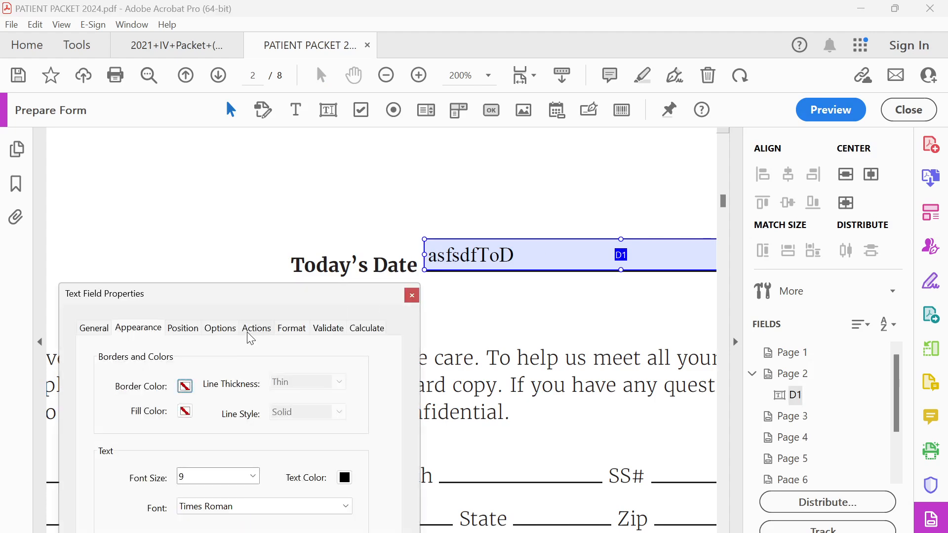
left_click(415, 295)
double_click(620, 266)
left_click_drag(271, 292, 257, 164)
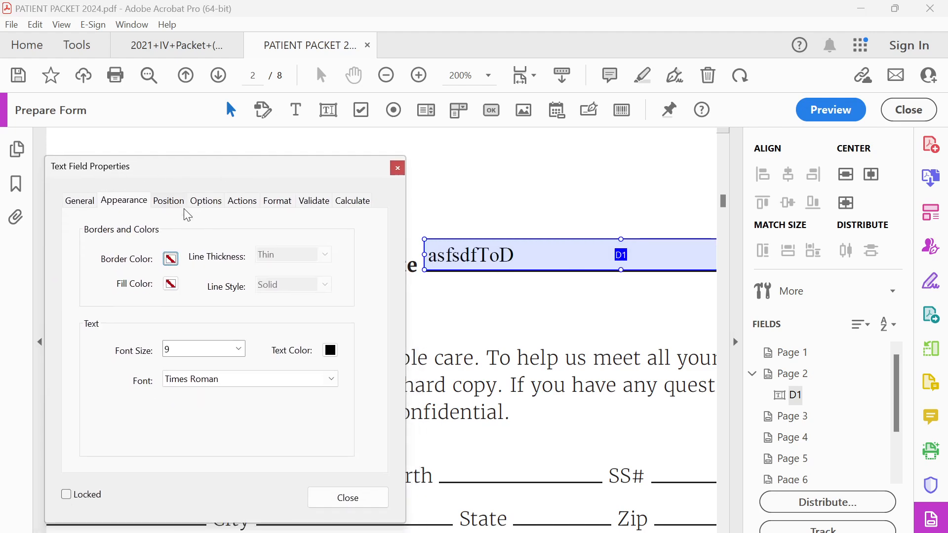
left_click(398, 168)
right_click(512, 259)
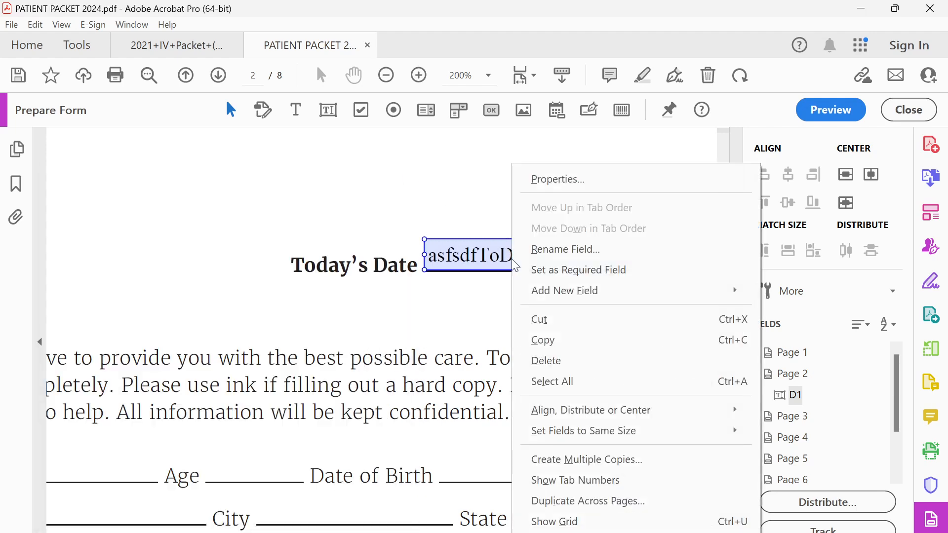
left_click(550, 180)
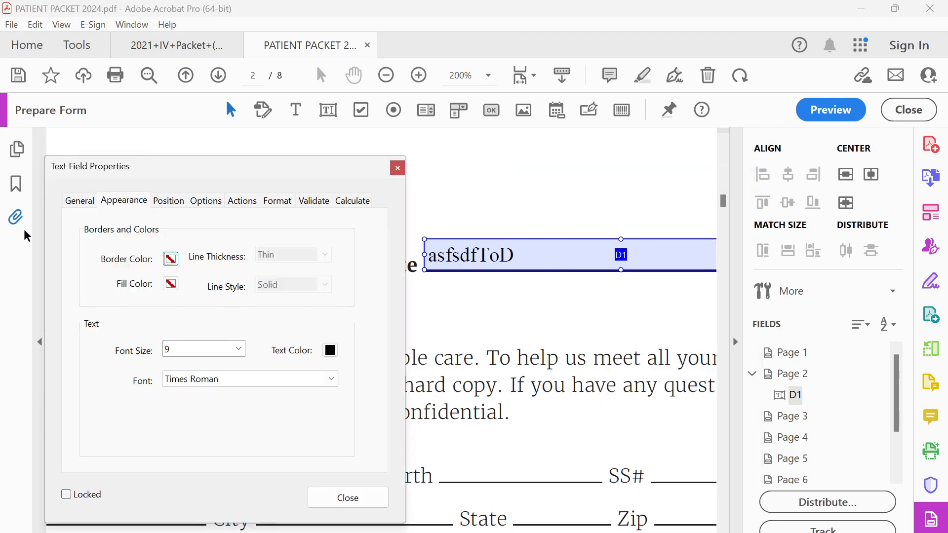
Step: Look through the D1 field's format, options and actions settings
left_click(275, 202)
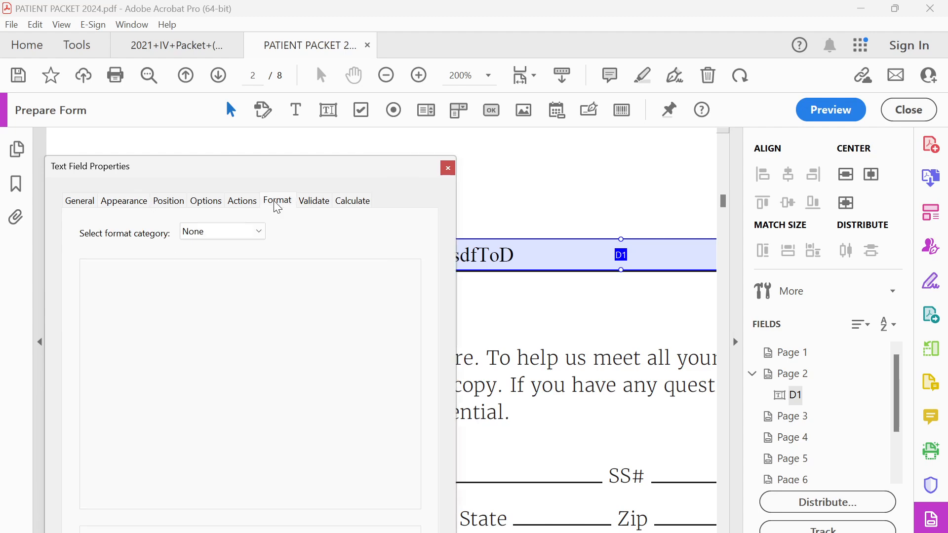
left_click(232, 203)
left_click(209, 203)
left_click(242, 203)
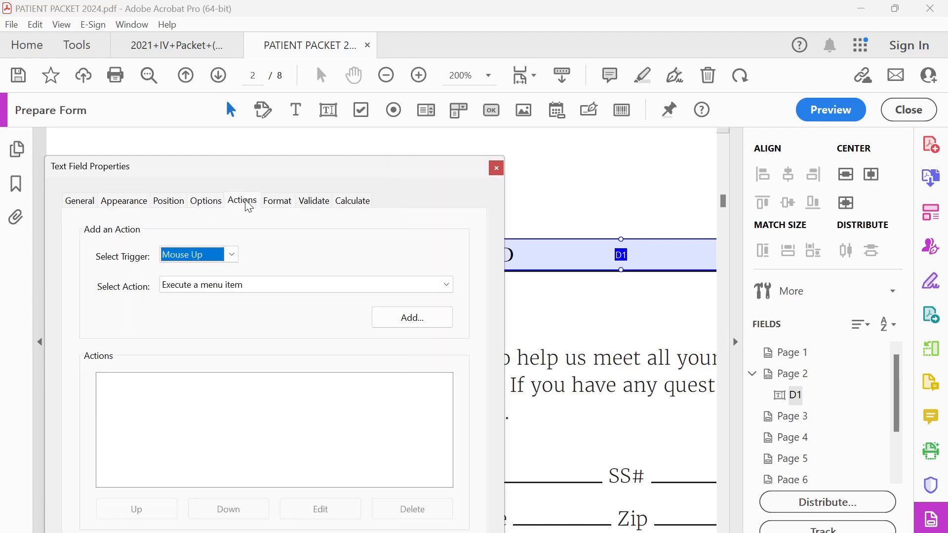
Step: Set the D1 field's format category to Date with the mm/dd/yyyy format
left_click(279, 202)
left_click(222, 232)
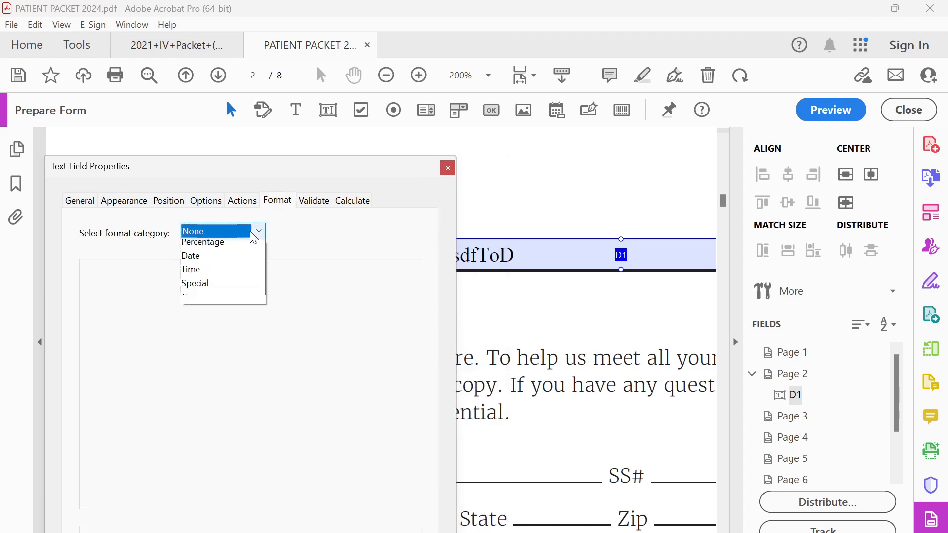
left_click(192, 289)
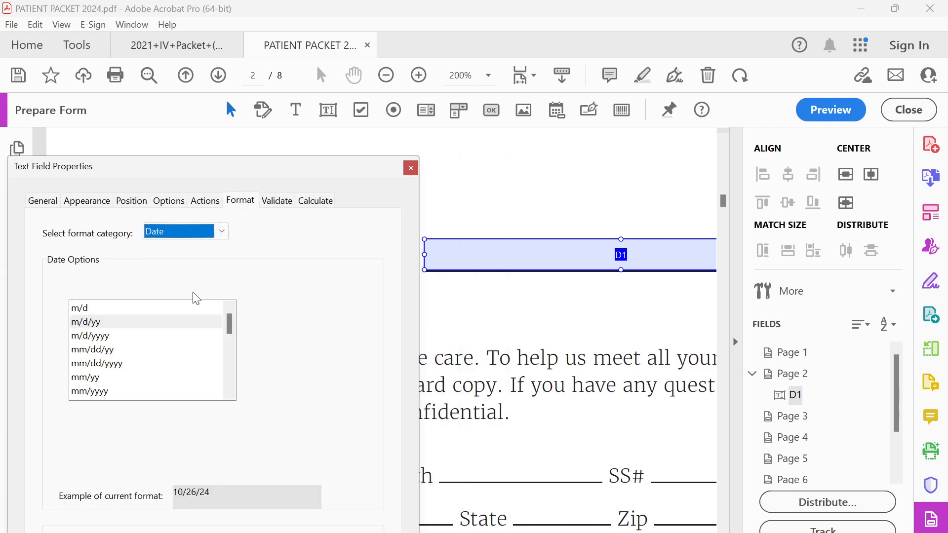
left_click(92, 351)
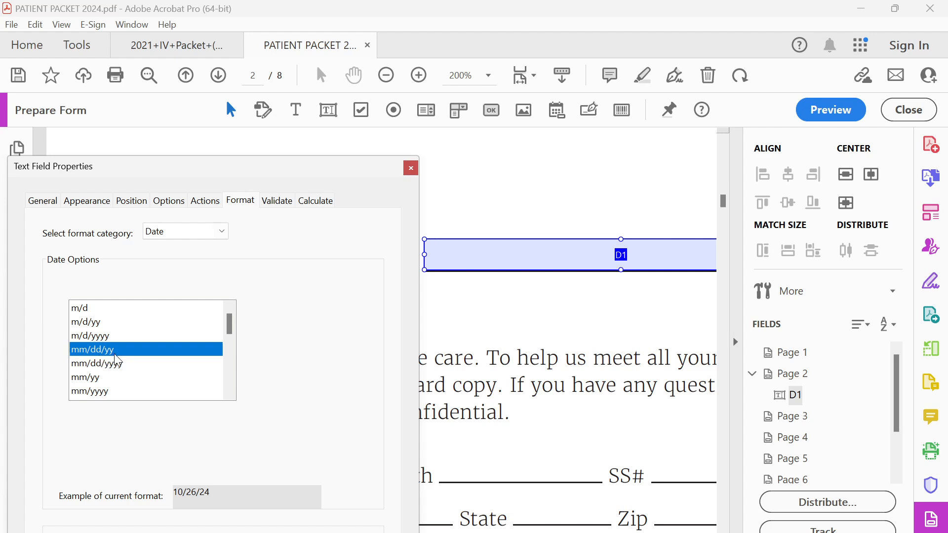
left_click(105, 365)
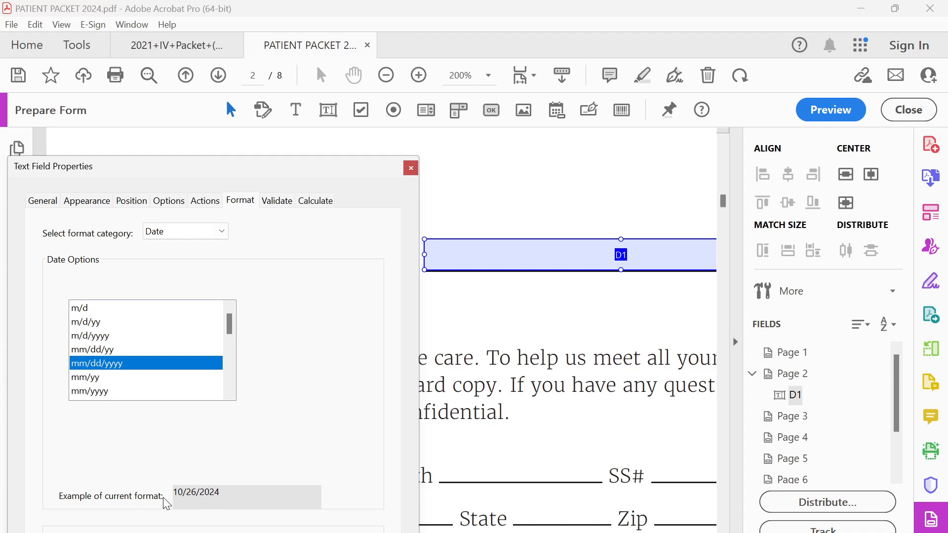
left_click(107, 350)
left_click(106, 366)
Step: Check the other date formats for the D1 field, close its properties, and deselect the field
scroll(106, 378, "down", 5)
scroll(114, 378, "up", 5)
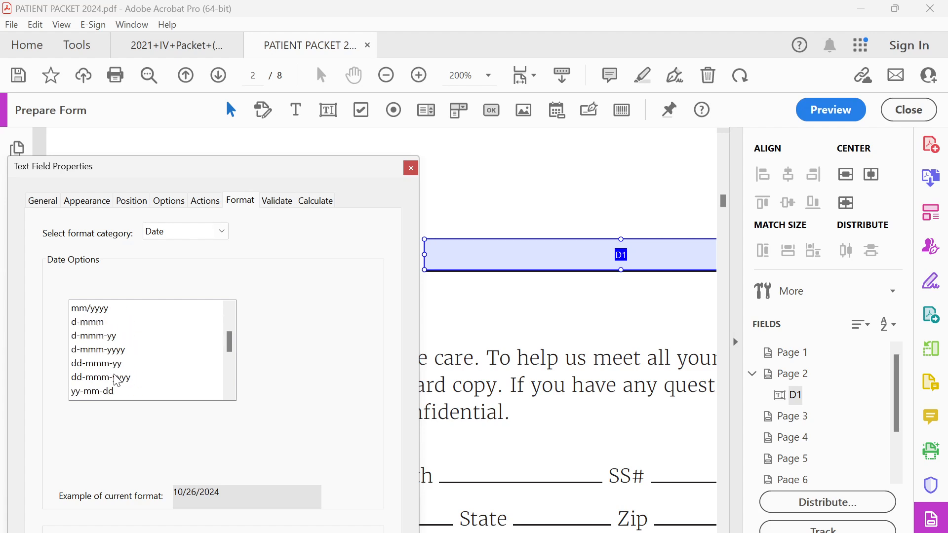
scroll(117, 380, "down", 2)
scroll(117, 380, "up", 2)
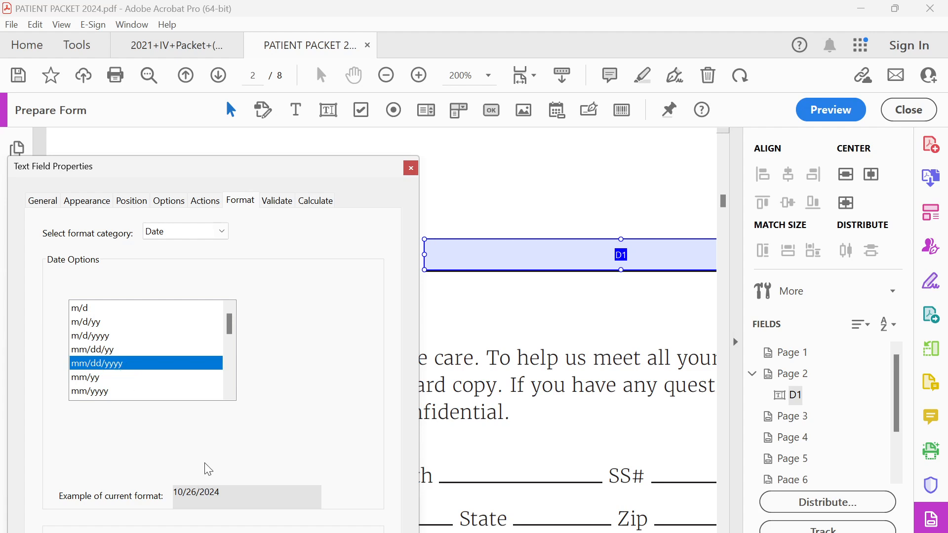
left_click_drag(316, 167, 339, 55)
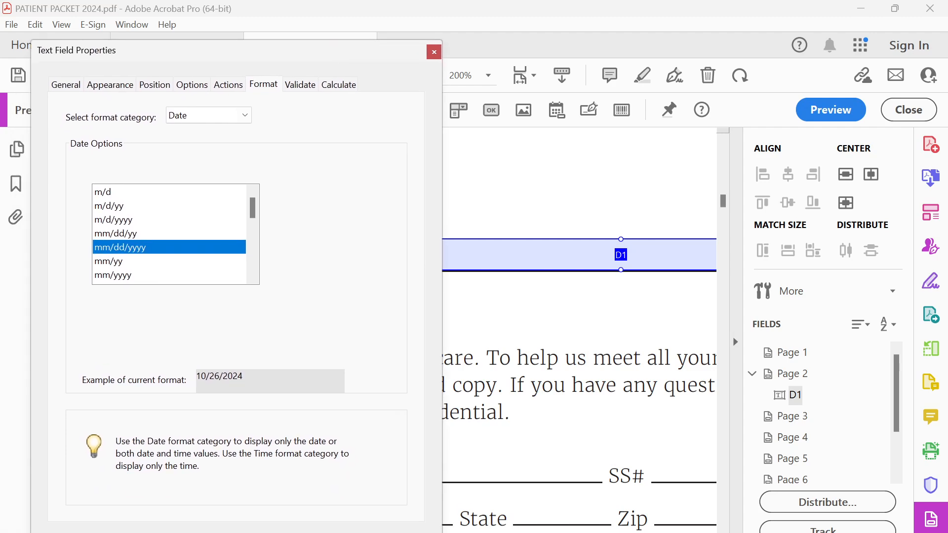
left_click(390, 532)
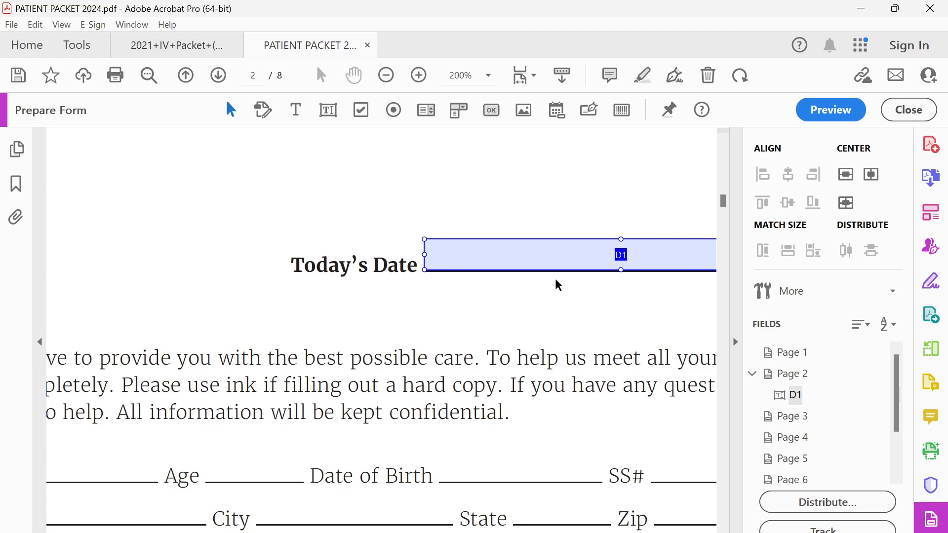
left_click(558, 285)
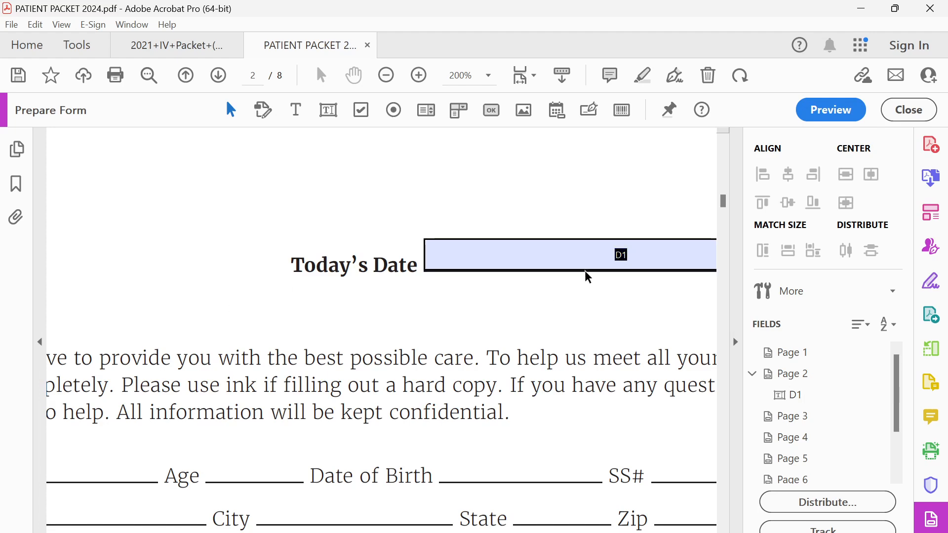
Step: Preview the form and try adding the non-date text asfsdf to the Today's Date field
left_click(810, 116)
left_click(538, 255)
type("asfsdfToDasfsdf")
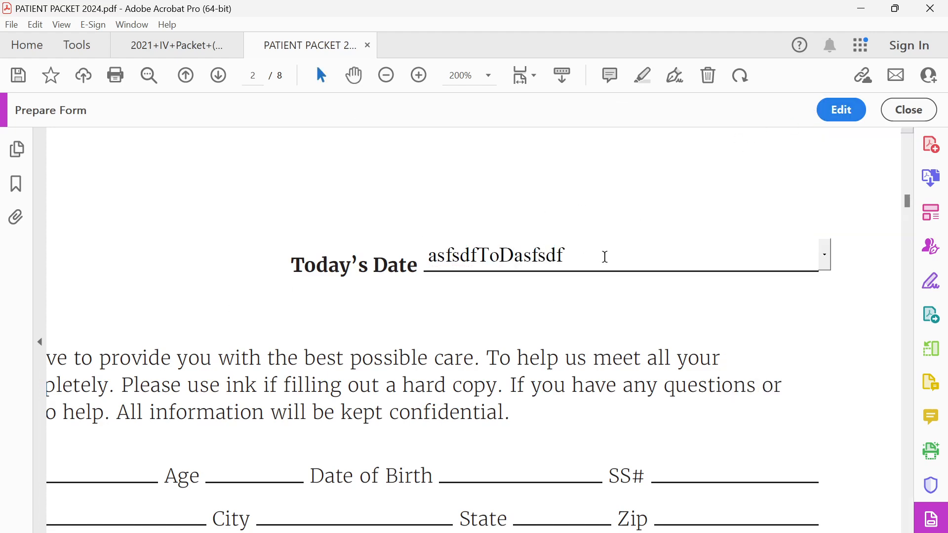
left_click(591, 285)
left_click(607, 314)
Step: Clear the sample text from the Today's Date field and choose October 26, 2024 from its calendar
left_click_drag(574, 258, 379, 259)
key("BackSpace")
left_click(474, 200)
left_click(503, 260)
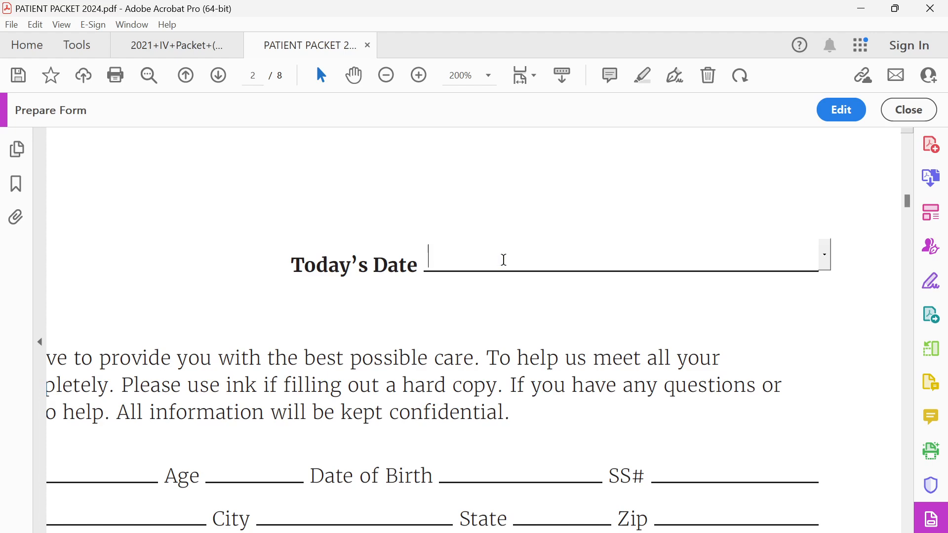
left_click(825, 255)
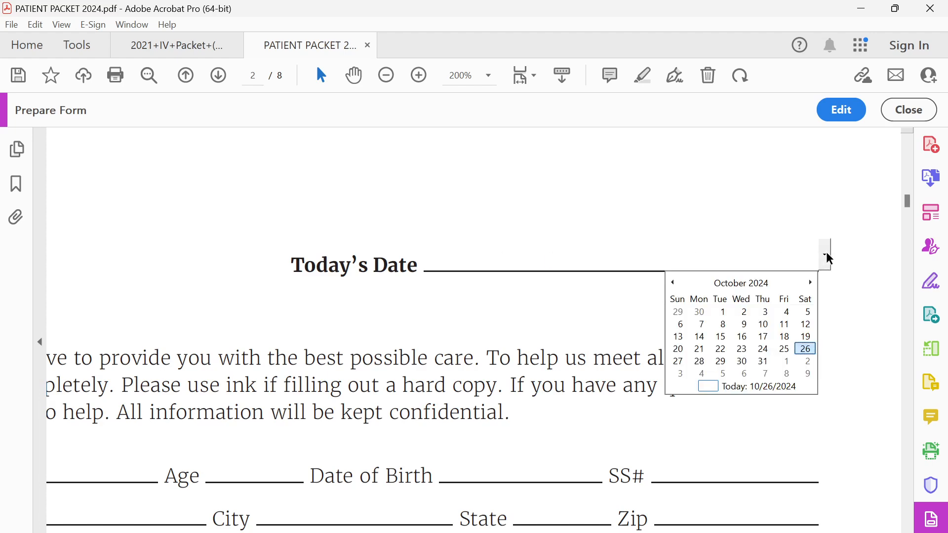
left_click(806, 349)
left_click(644, 306)
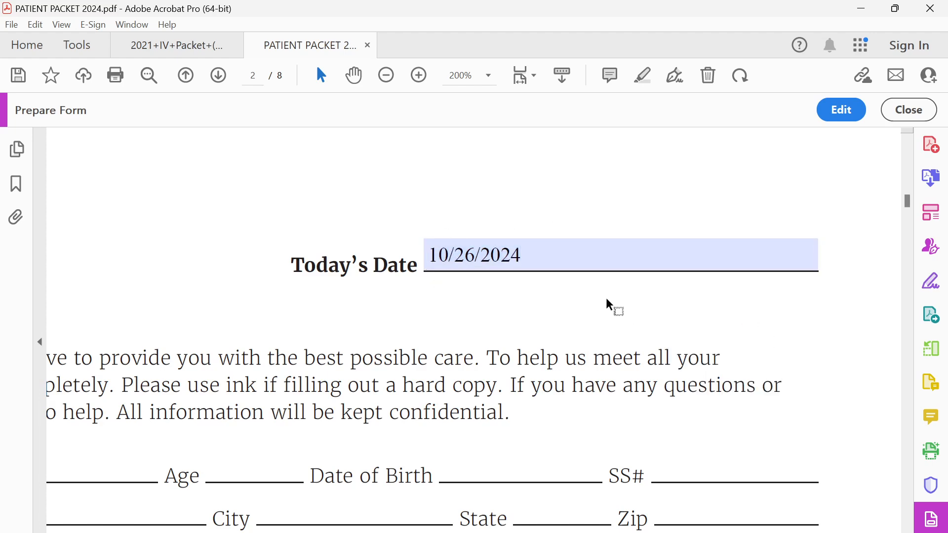
Step: Try replacing Today's Date with the invalid date 35/10/20024 and dismiss the format warning
left_click(567, 256)
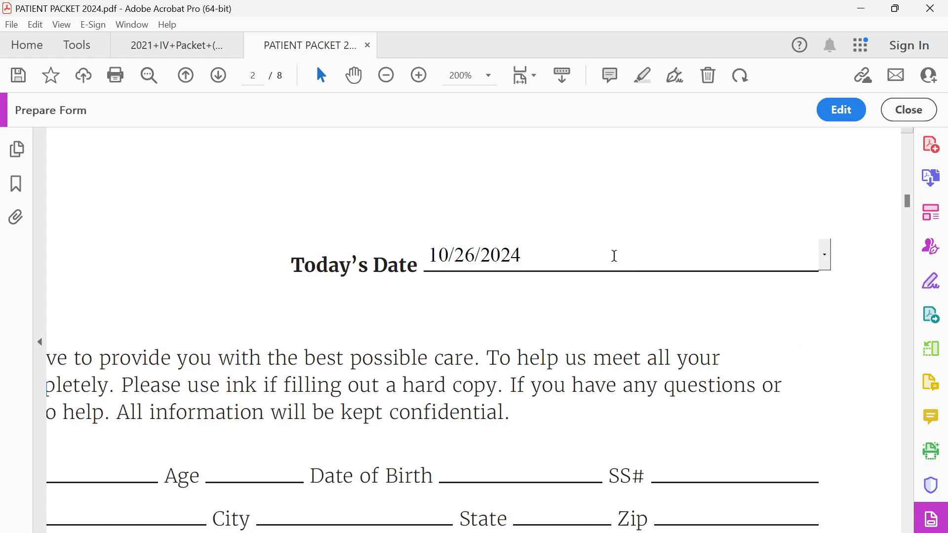
left_click_drag(615, 256, 344, 268)
key("BackSpace")
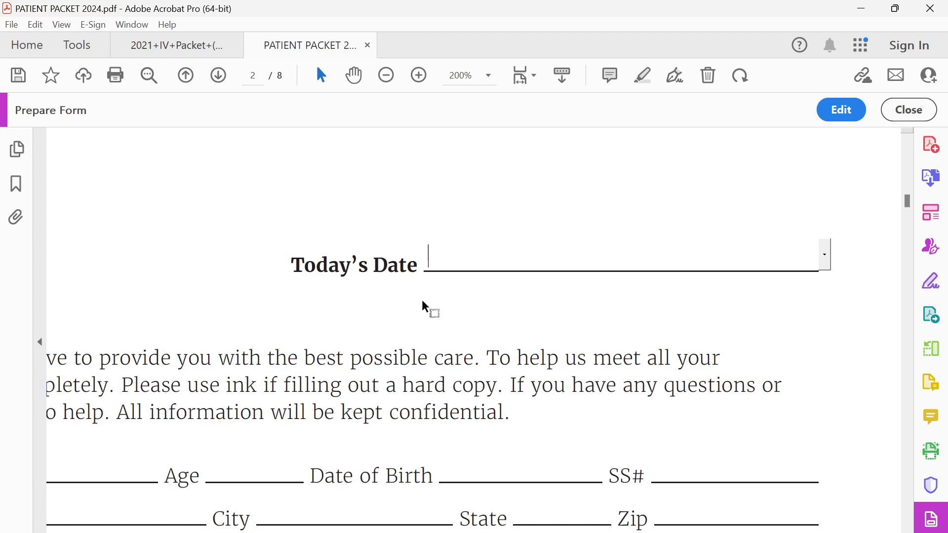
type("35/10/20024")
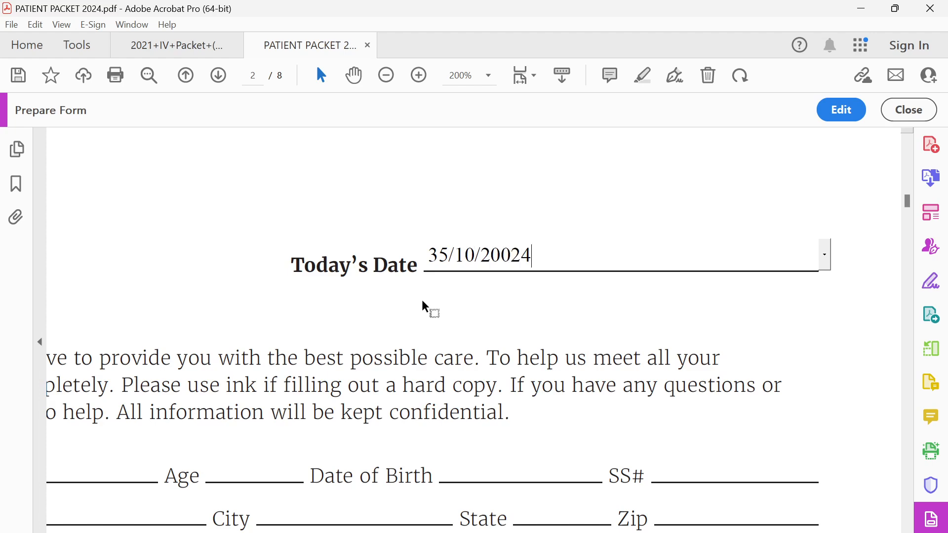
key("Return")
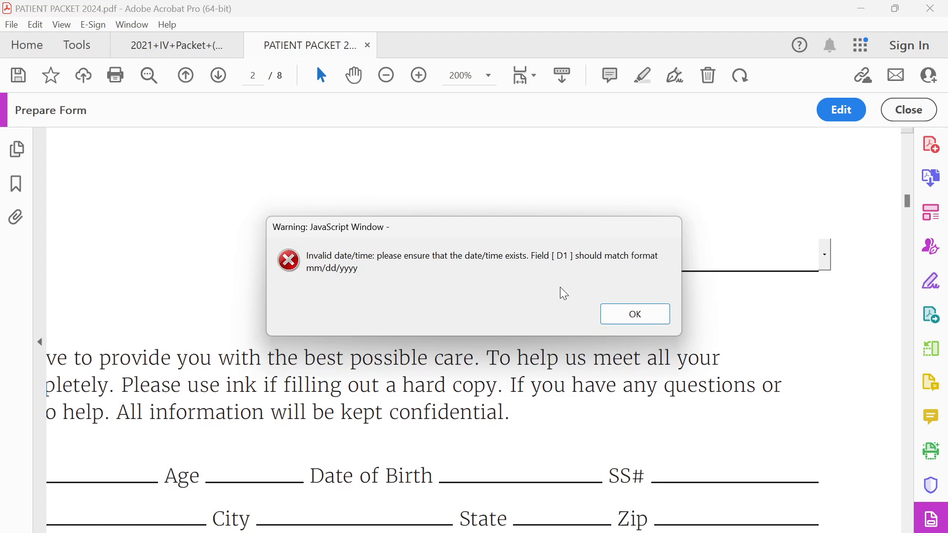
left_click_drag(599, 226, 431, 308)
left_click(511, 257)
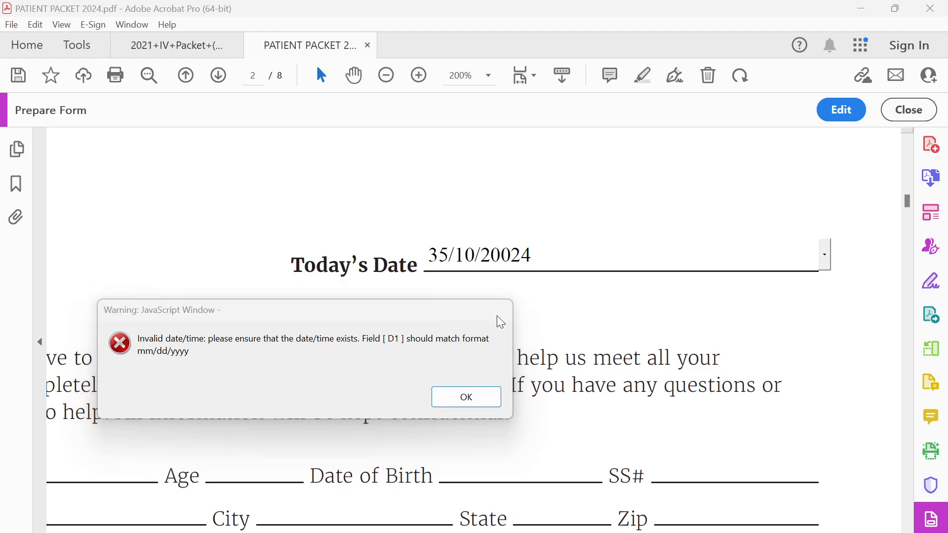
left_click(476, 399)
left_click(501, 257)
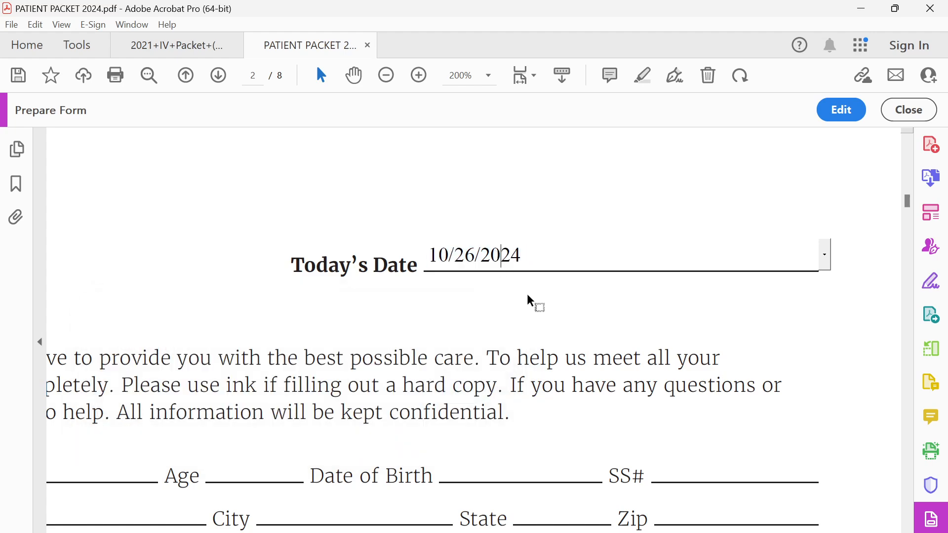
Step: Try invalid months in the Today's Date field, ending with month 13, and dismiss each warning
left_click(569, 251)
mouse_move(453, 257)
left_mouse_down()
mouse_move(424, 257)
mouse_move(447, 257)
left_mouse_up()
type("4")
key("Return")
left_click(631, 318)
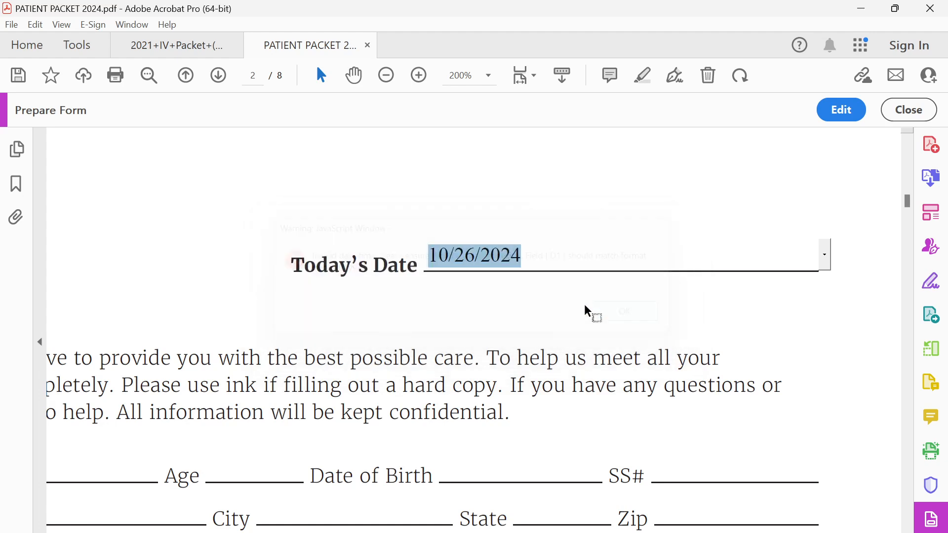
left_click_drag(438, 256, 443, 255)
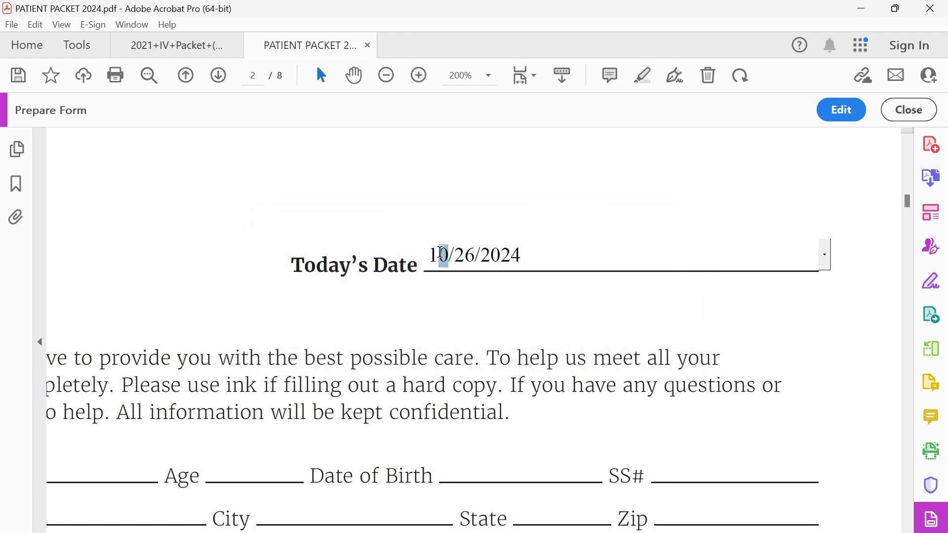
type("3")
key("Return")
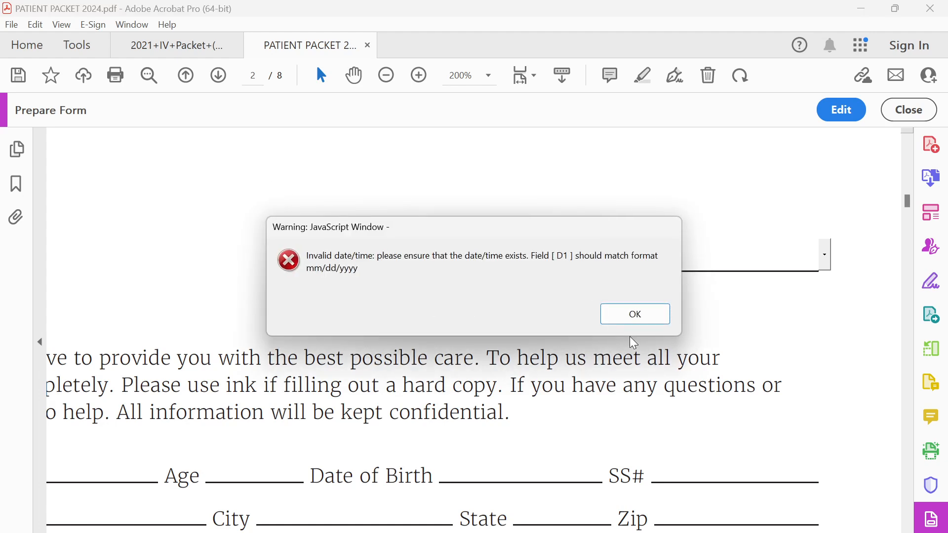
left_click(632, 318)
Step: Change the month and day in the Today's Date field so the date reads 12/31/2024
left_click_drag(444, 255, 441, 256)
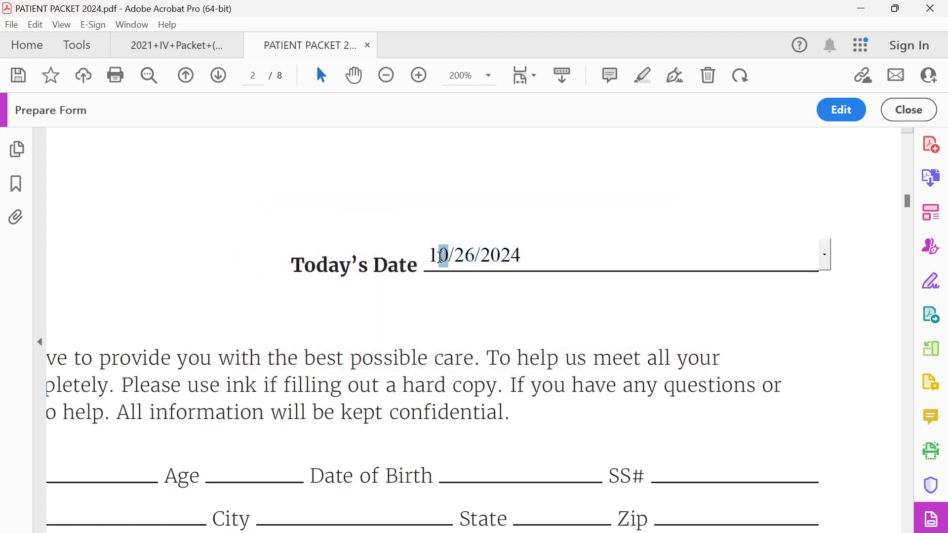
type("2")
left_click(467, 277)
left_click(466, 256)
left_click_drag(479, 255, 458, 256)
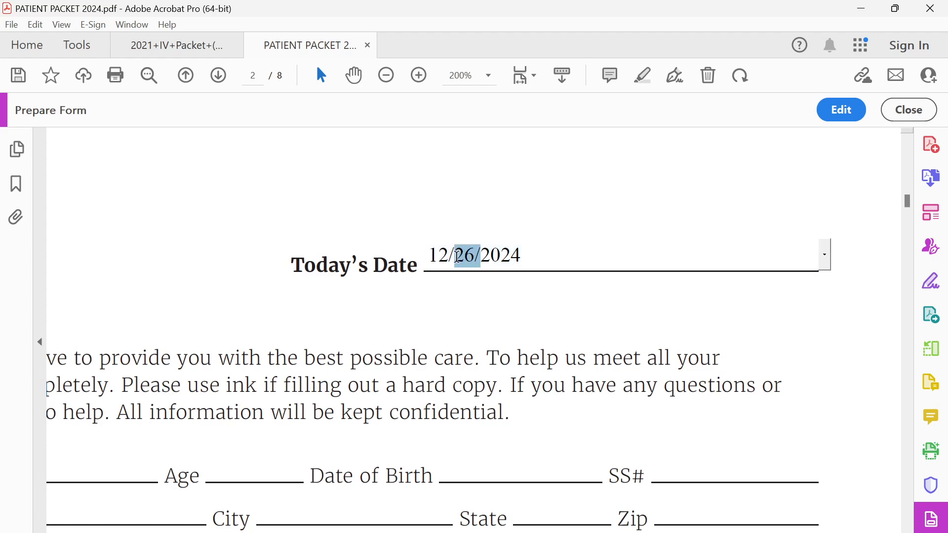
type("31")
left_click(630, 313)
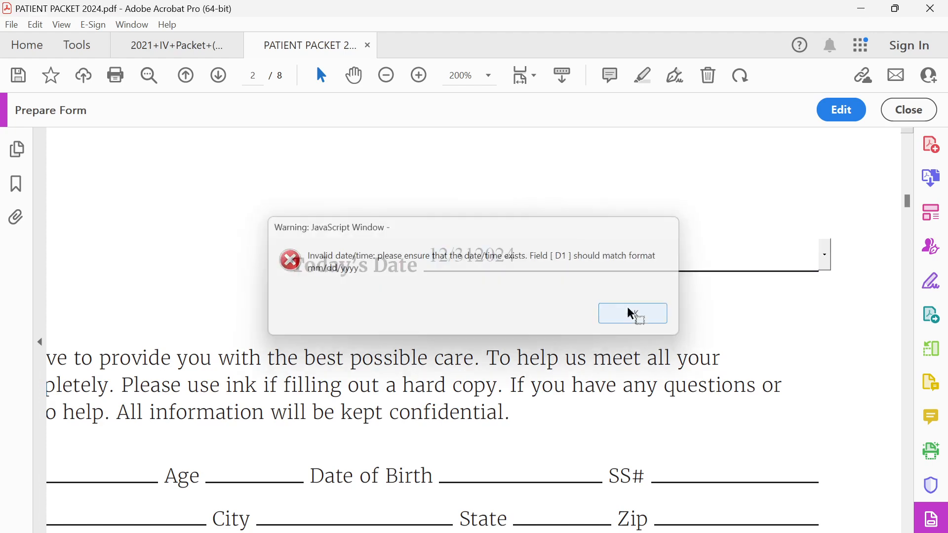
left_click(473, 257)
left_click_drag(474, 256, 455, 255)
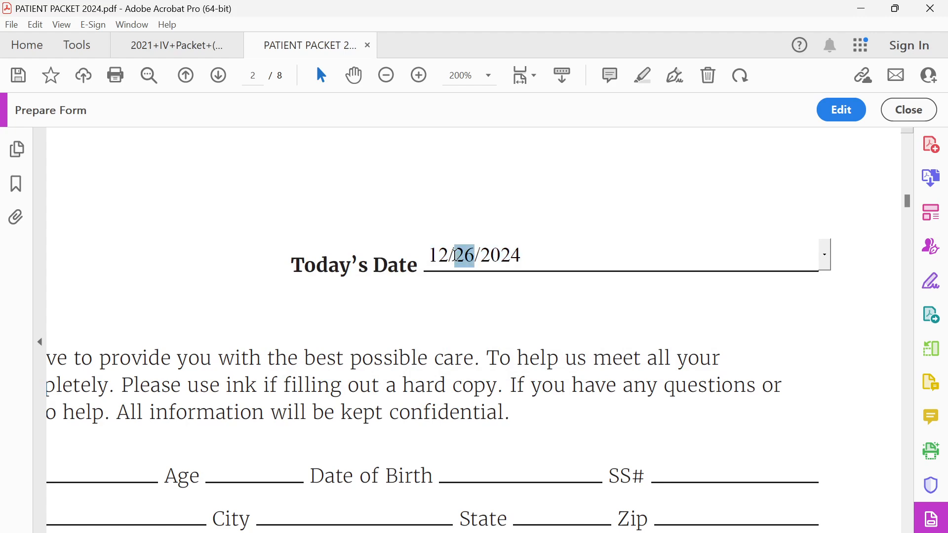
type("31")
Step: Try setting the day in the Today's Date field to 32 and dismiss the warning
left_click(475, 257)
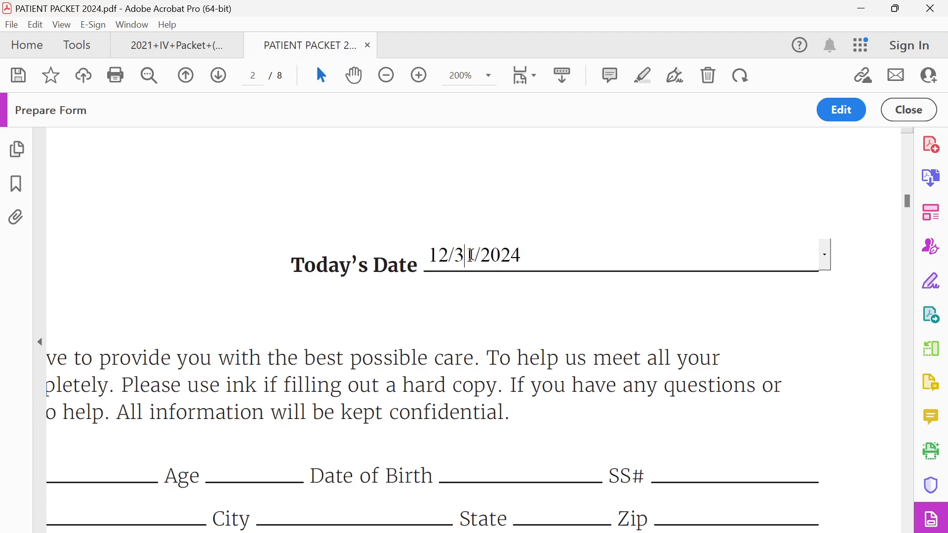
left_click_drag(475, 257, 468, 255)
type("2")
left_click(491, 316)
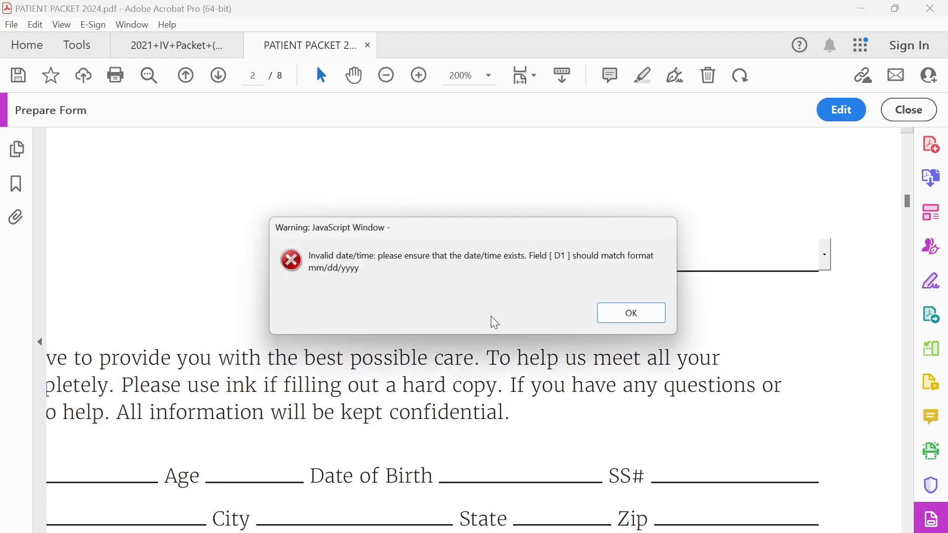
left_click(640, 314)
left_click(499, 257)
Step: Replace the entry in the Today's Date field with 08/11/2024 and commit it
left_click_drag(534, 259, 383, 273)
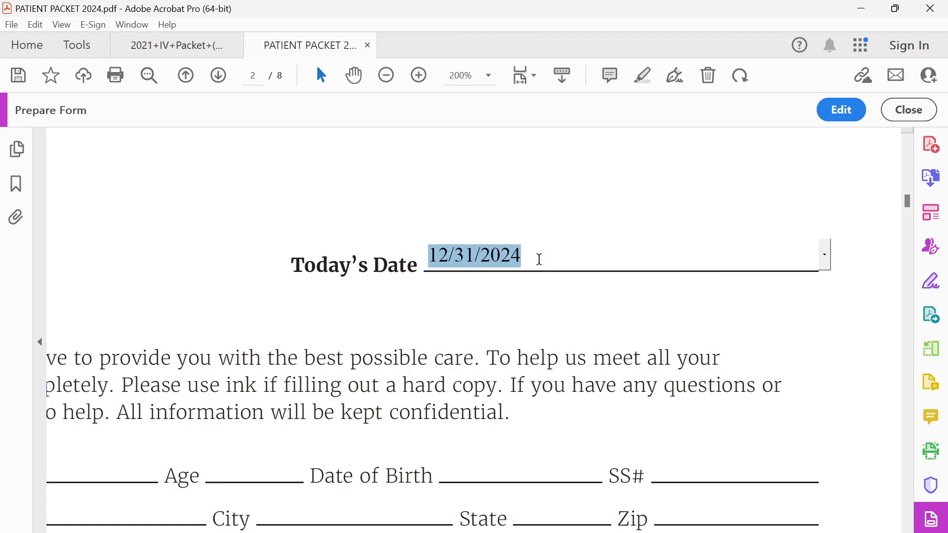
left_click_drag(620, 250, 376, 283)
key("BackSpace")
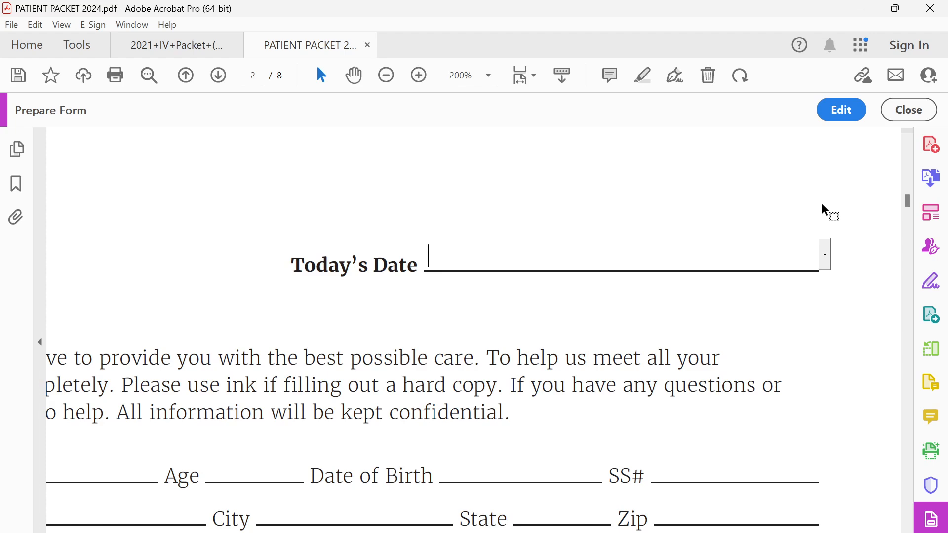
type("08/11/2024")
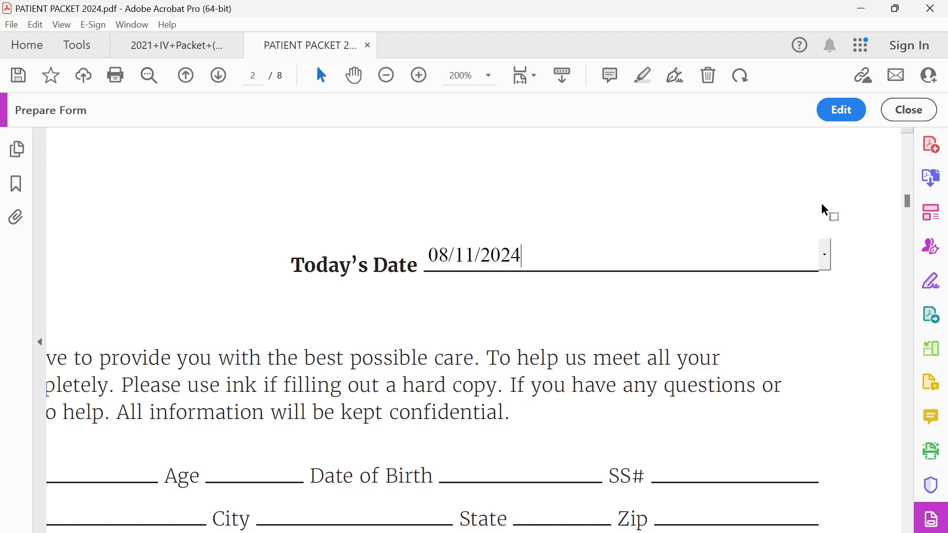
left_click(535, 338)
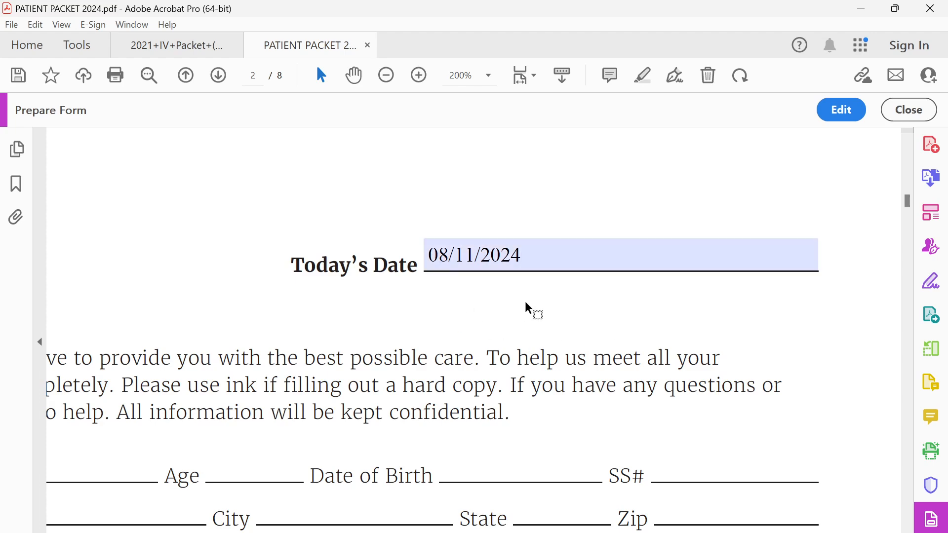
Step: Check the Today's Date calendar, clear the sample date, and return the form to editing mode
left_click(762, 263)
left_click(824, 256)
left_click(544, 340)
left_click_drag(560, 249, 357, 280)
key("BackSpace")
key("BackSpace")
key("BackSpace")
key("BackSpace")
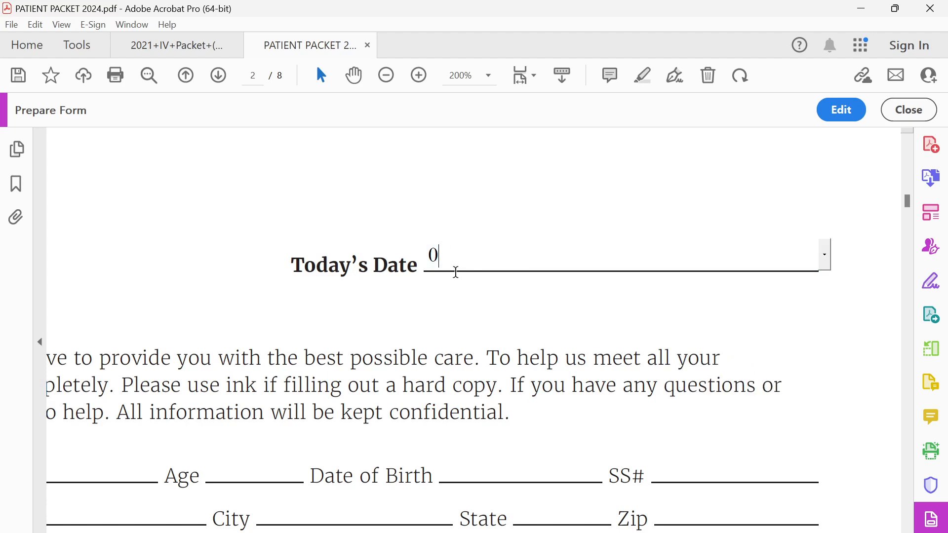
left_click(834, 109)
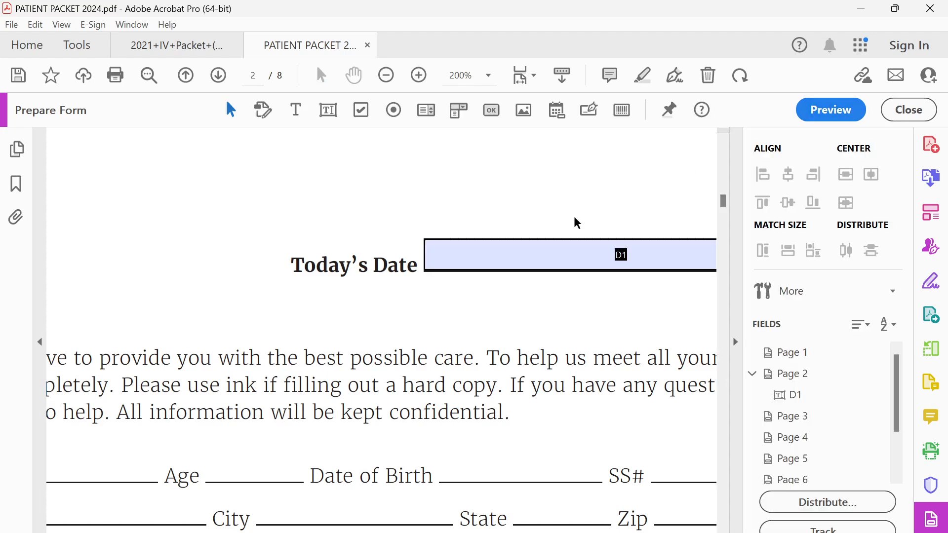
Step: Look over page 2 from Today's Date to the signature line for blanks and checkboxes that still need fields
scroll(502, 292, "down", 4, "ctrl")
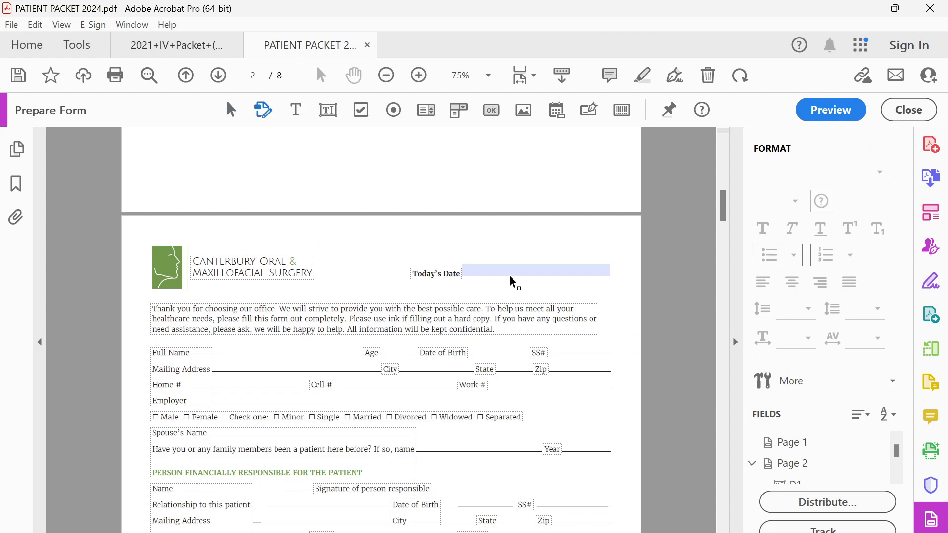
scroll(212, 353, "up", 1, "ctrl")
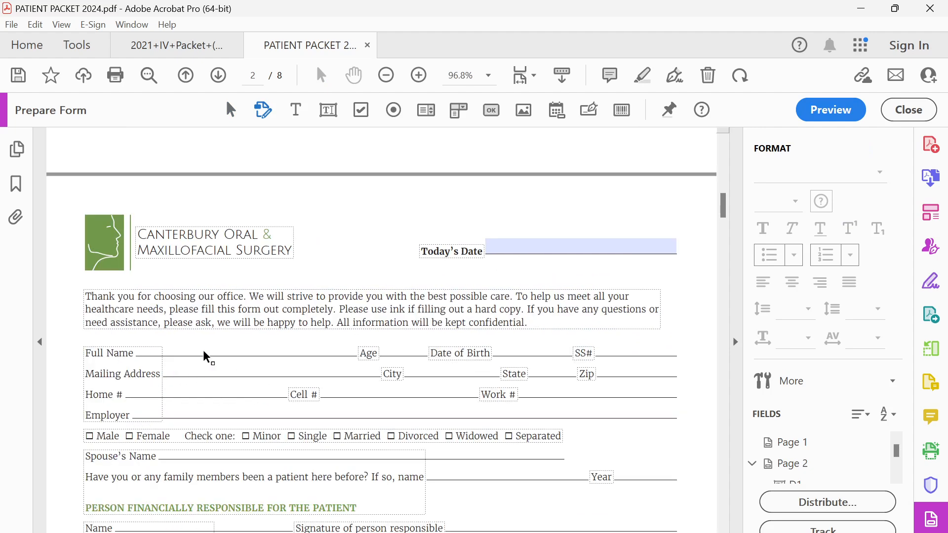
scroll(487, 346, "down", 6)
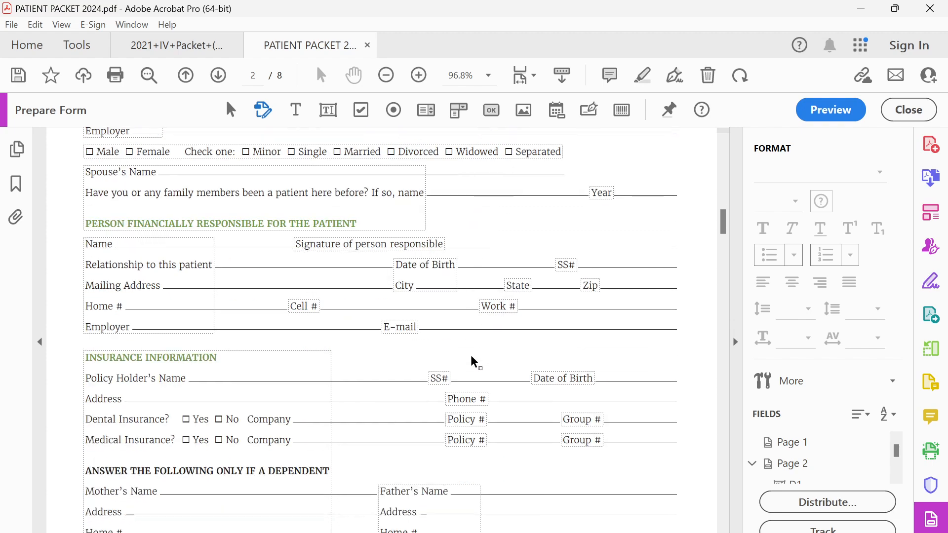
scroll(440, 437, "down", 2)
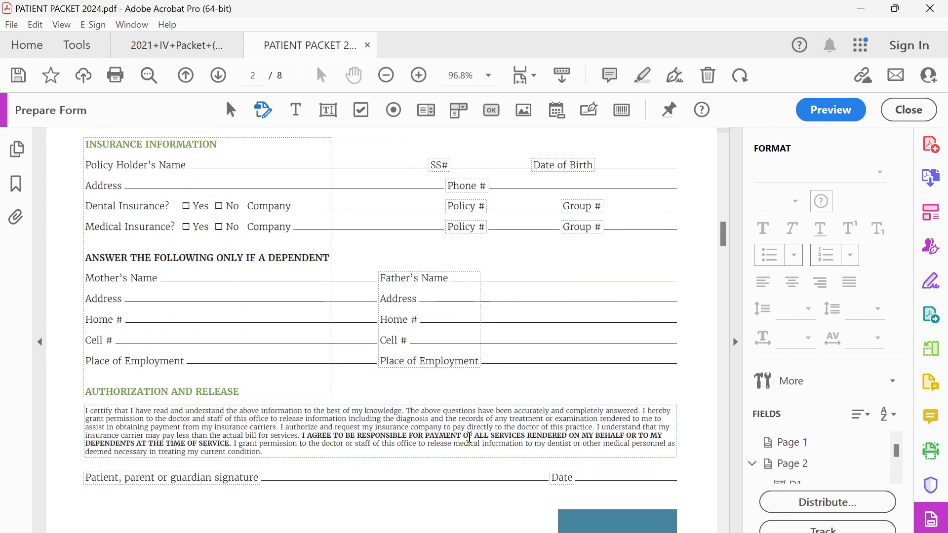
scroll(493, 429, "up", 7)
scroll(493, 430, "up", 3)
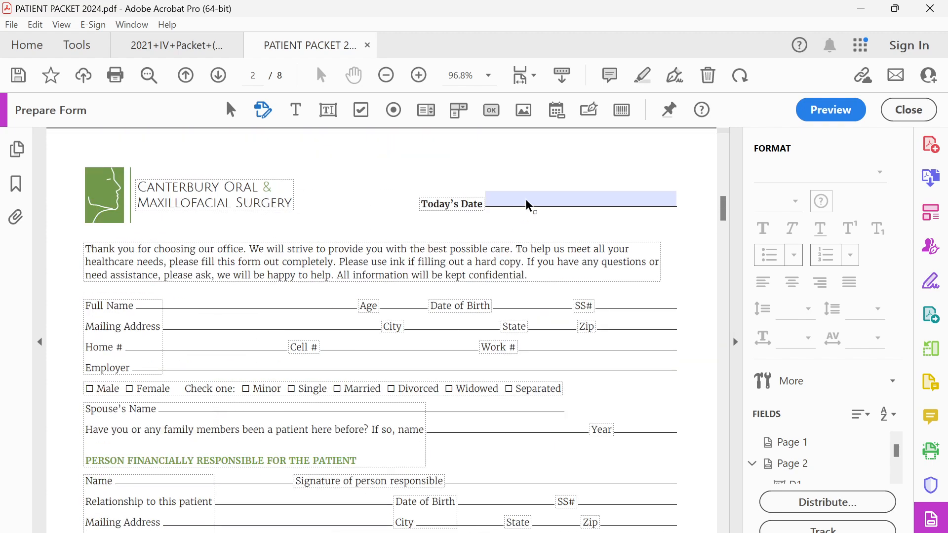
scroll(173, 301, "up", 2, "ctrl")
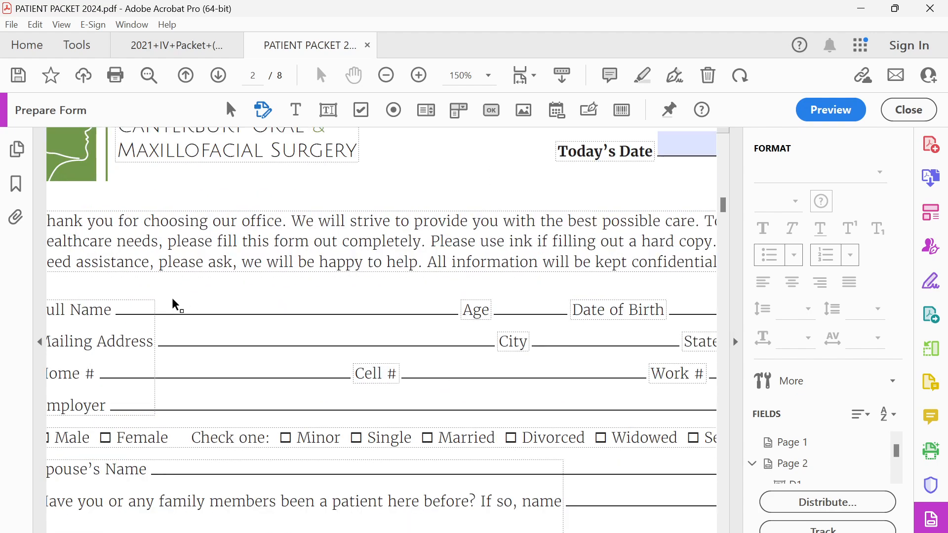
left_click_drag(147, 278, 217, 260)
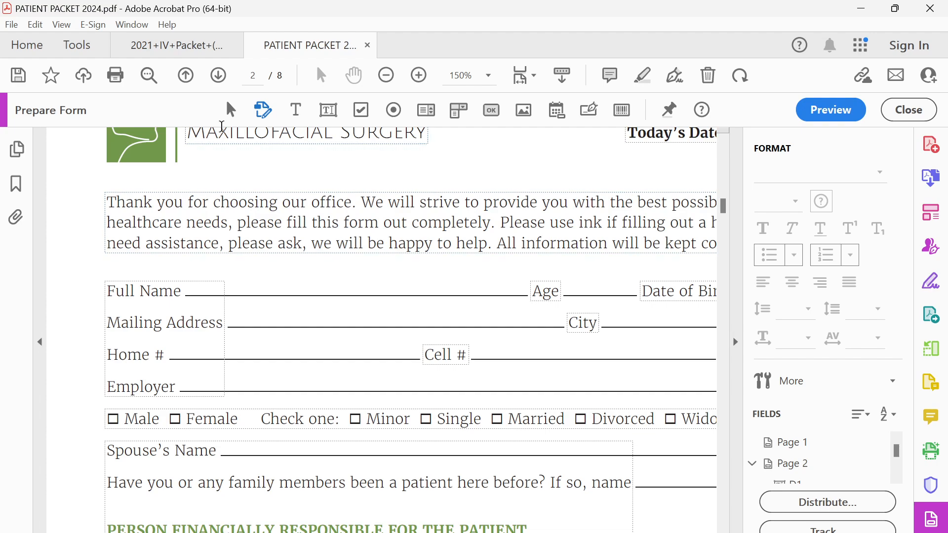
Step: Switch to the finished 2021+IV+Packet PDF and choose October 26, 2024 from the Today's Date calendar on page 2
left_click(173, 43)
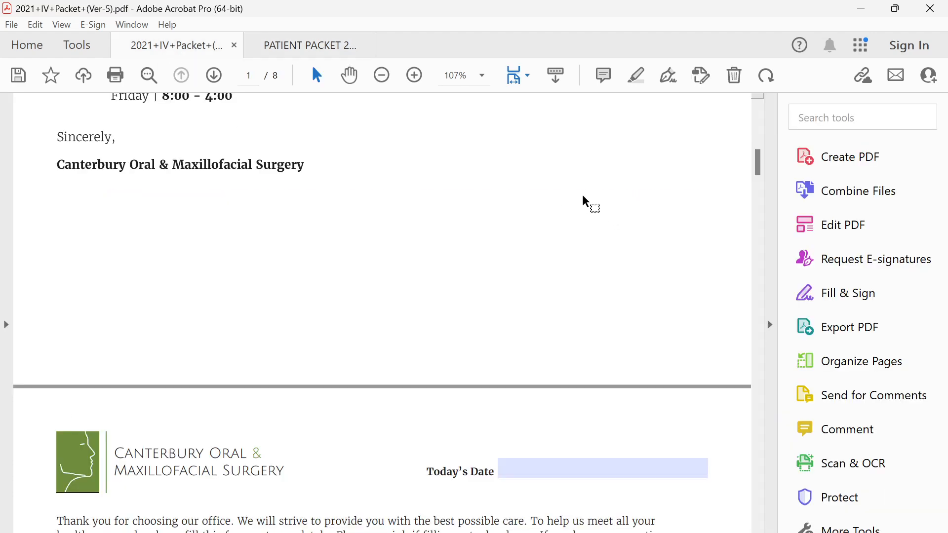
scroll(559, 207, "down", 7, "ctrl")
scroll(405, 248, "up", 6, "ctrl")
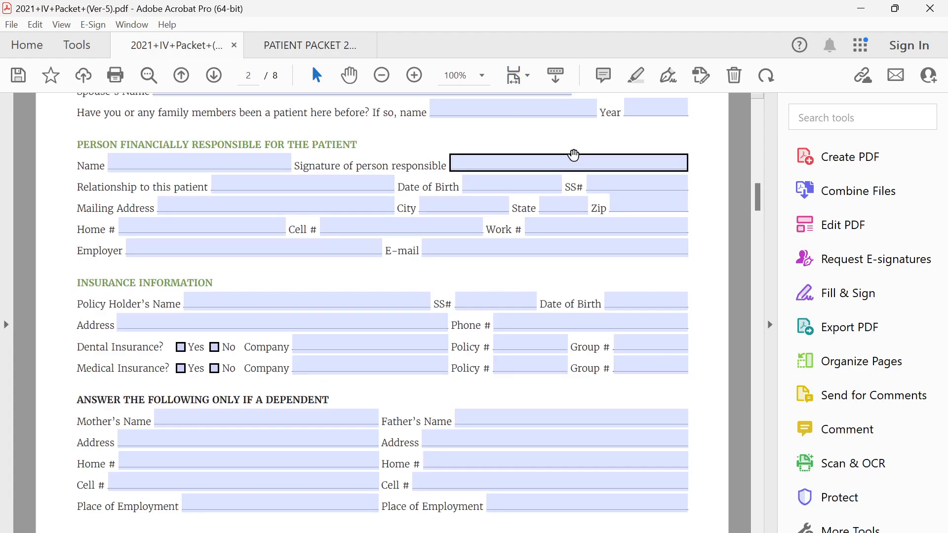
scroll(571, 155, "up", 9)
left_click(537, 329)
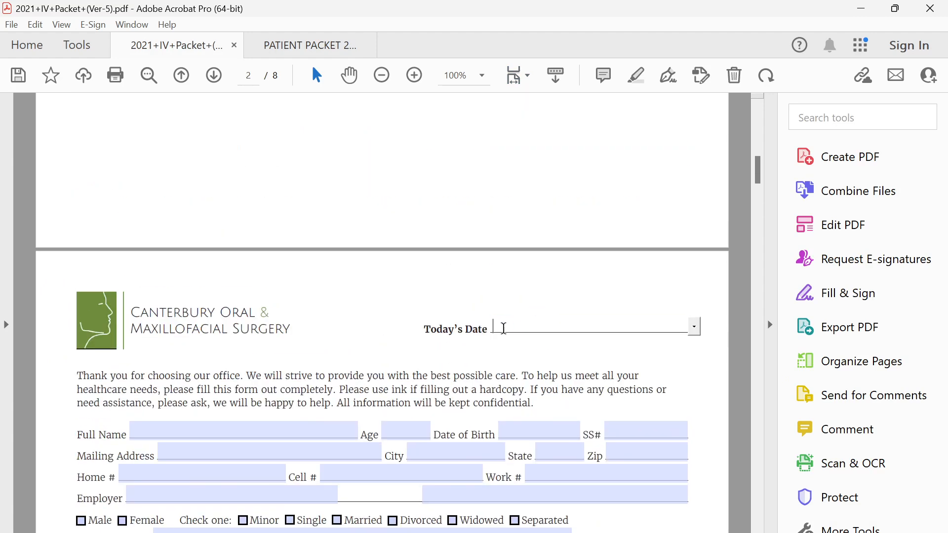
left_click(694, 327)
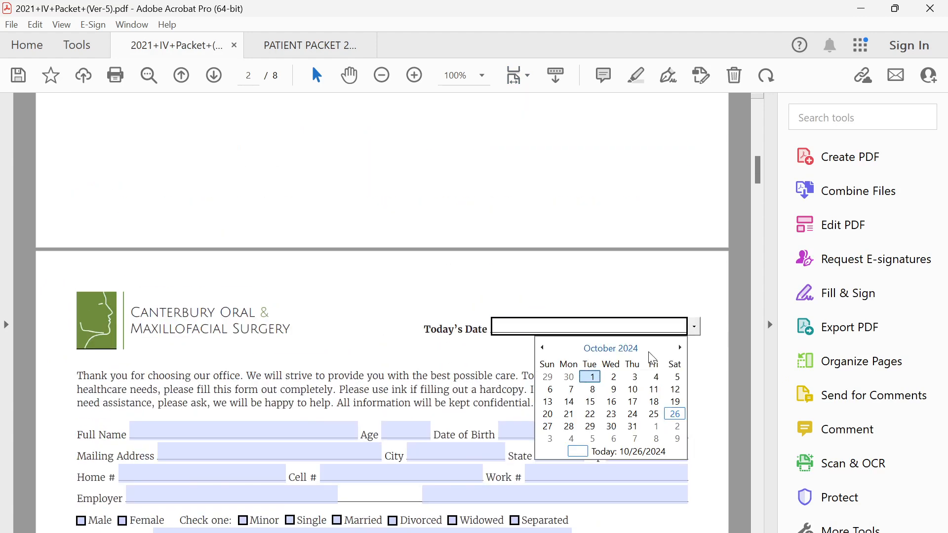
left_click(675, 414)
left_click(629, 370)
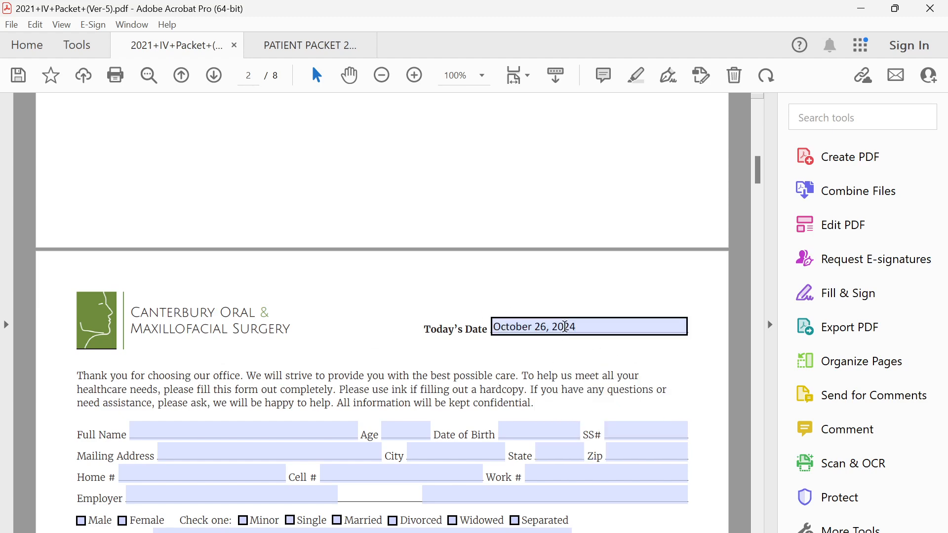
Step: Switch back to the PATIENT PACKET 2024 PDF and select the Today's Date field on page 2
left_click(306, 46)
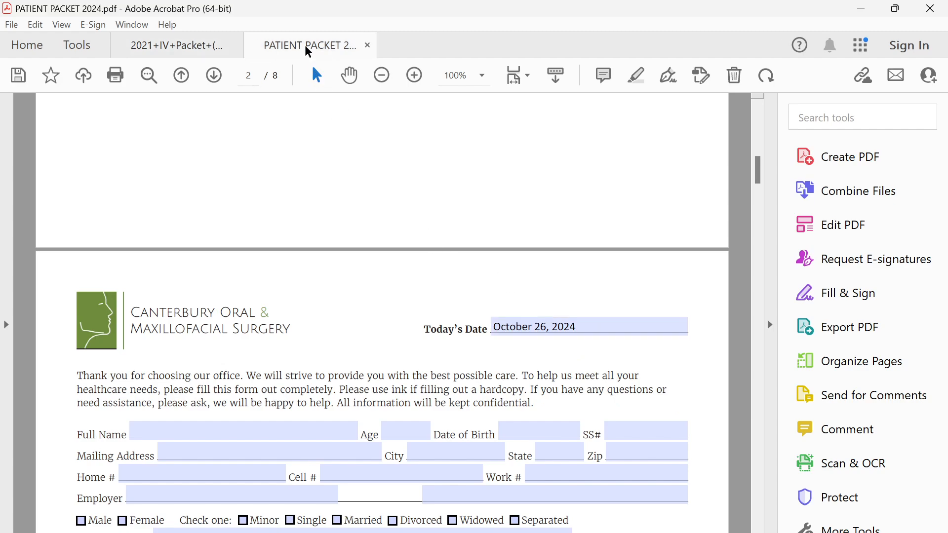
left_click(518, 221)
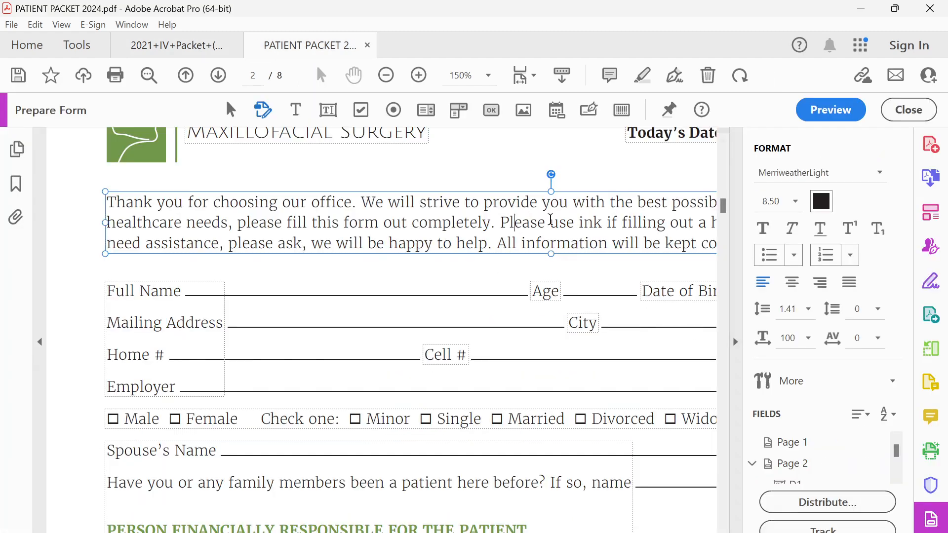
left_click(588, 165)
left_click(564, 210)
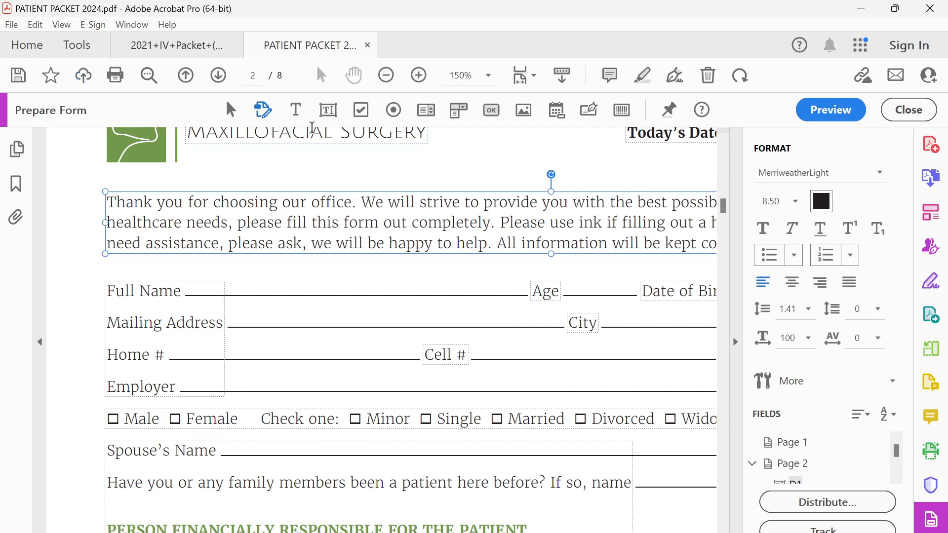
scroll(313, 148, "up", 5)
scroll(313, 179, "down", 2)
left_click(452, 245)
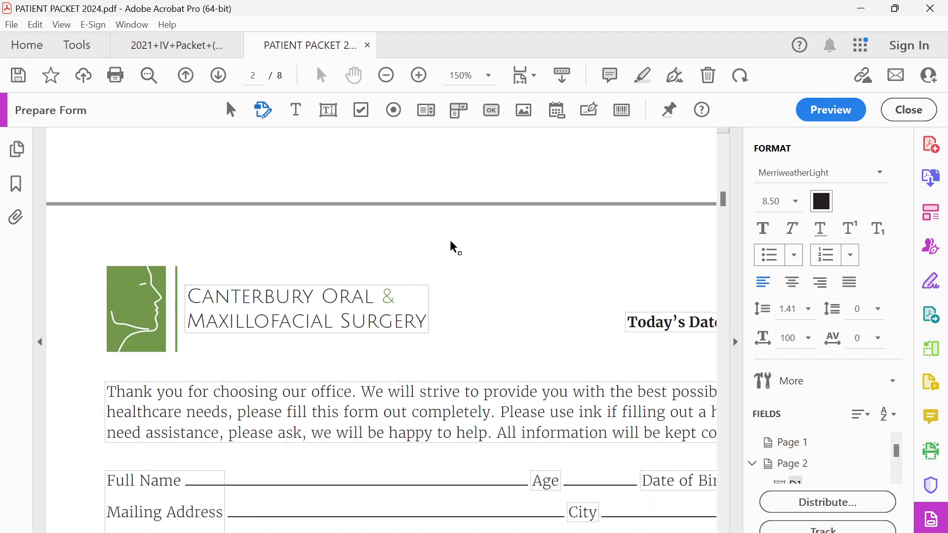
scroll(543, 275, "down", 4)
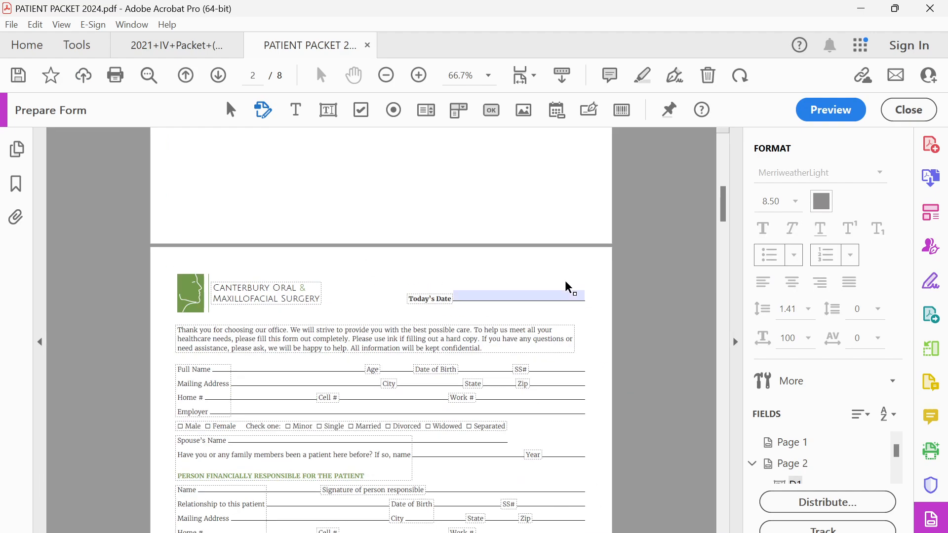
left_click(503, 294)
scroll(502, 300, "up", 3)
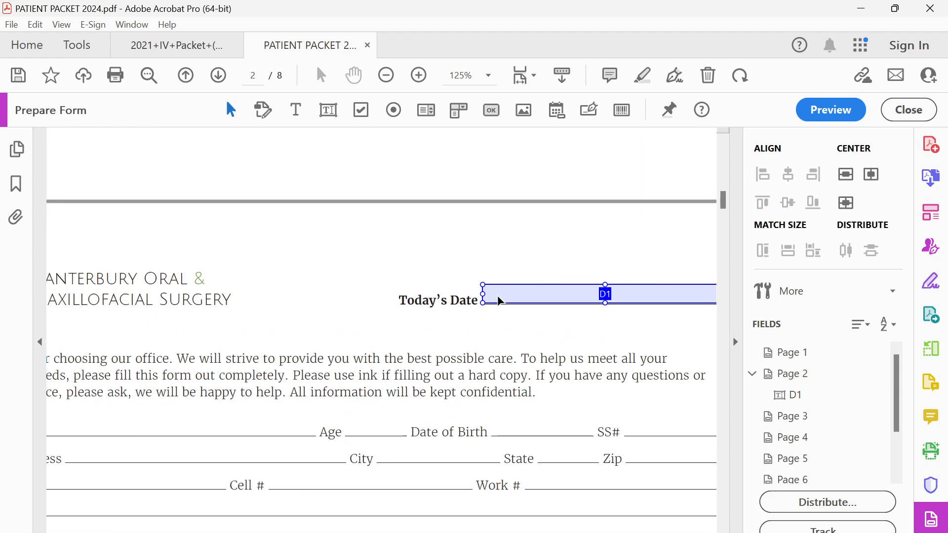
scroll(500, 300, "up", 1)
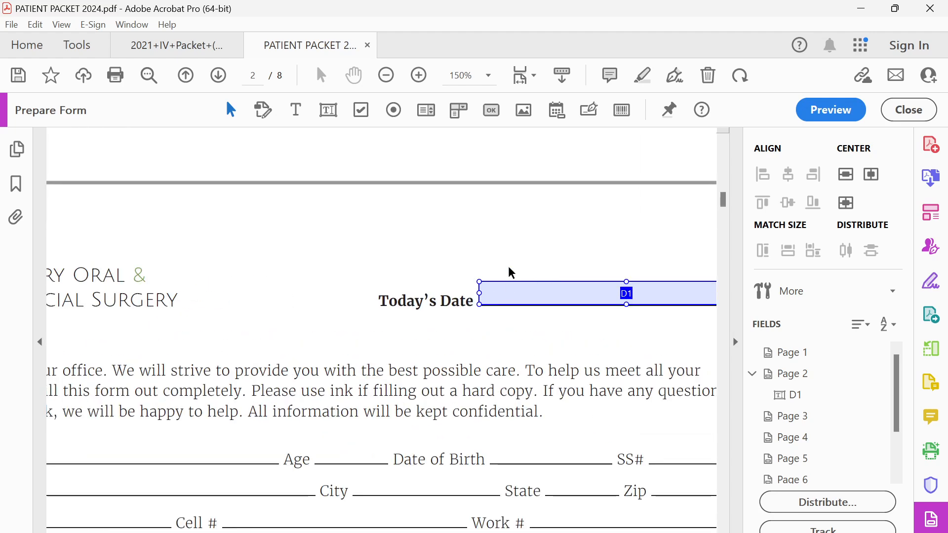
Step: Look through the date formats available for the Today's Date field and compare them with the date style in the finished 2021+IV+Packet PDF
double_click(554, 304)
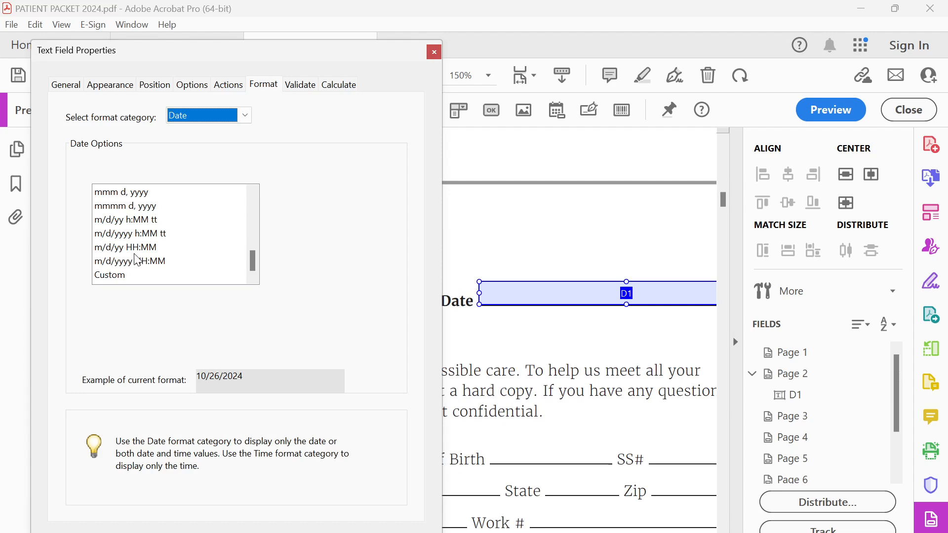
scroll(137, 263, "up", 1)
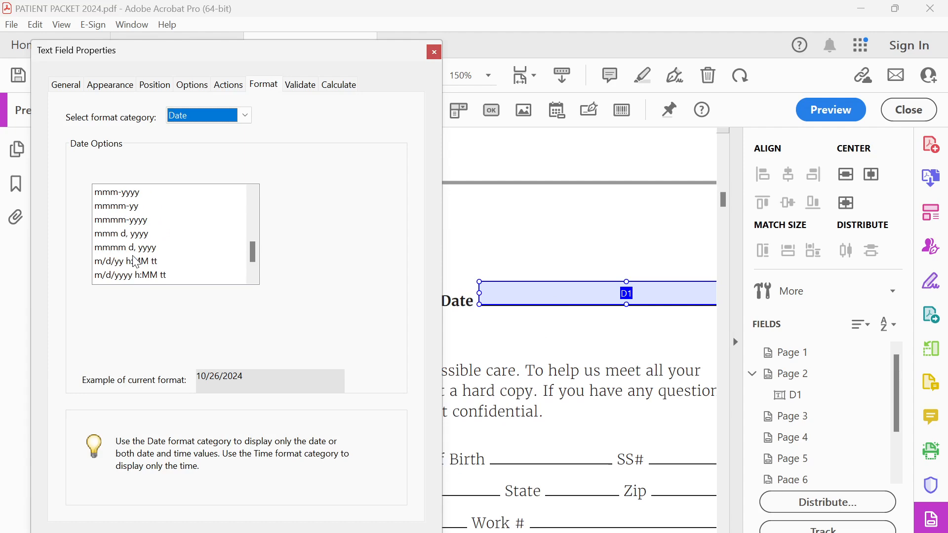
scroll(137, 263, "down", 1)
scroll(133, 259, "up", 2)
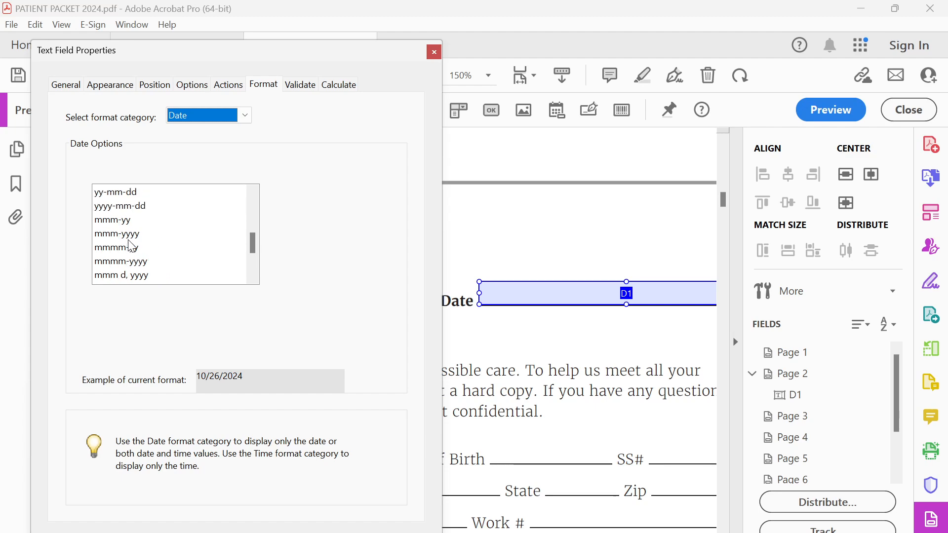
left_click(433, 52)
left_click(153, 44)
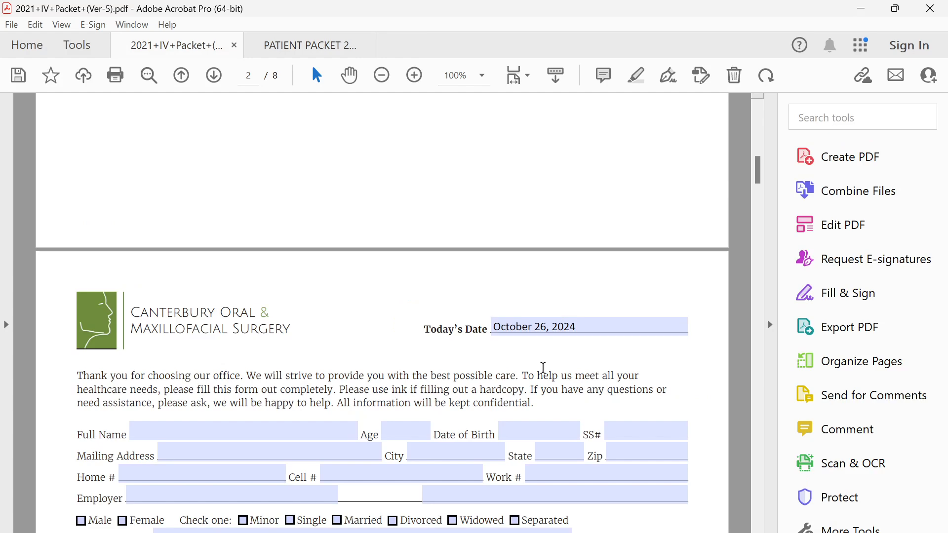
Step: In the PATIENT PACKET 2024 PDF, set the Today's Date field's date format to mmmm d, yyyy
left_click(331, 48)
double_click(563, 299)
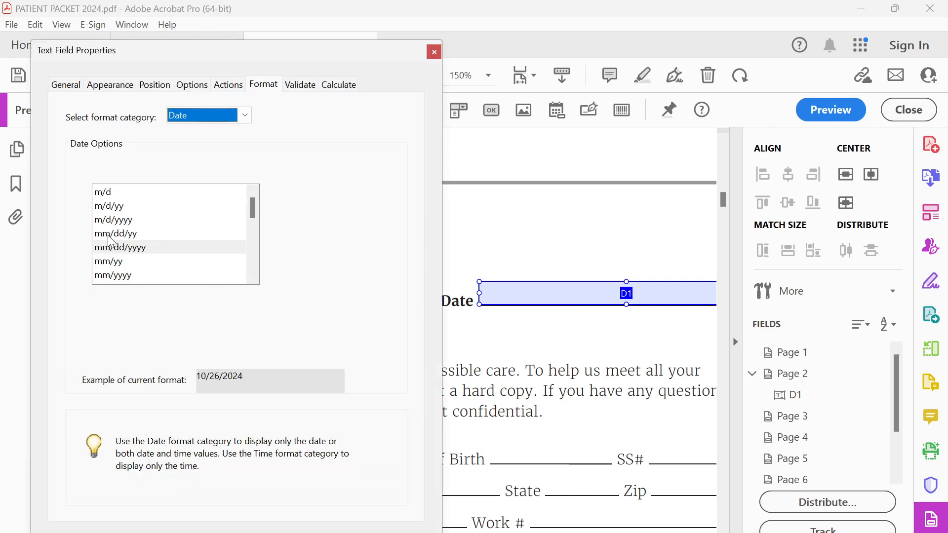
scroll(140, 266, "down", 4)
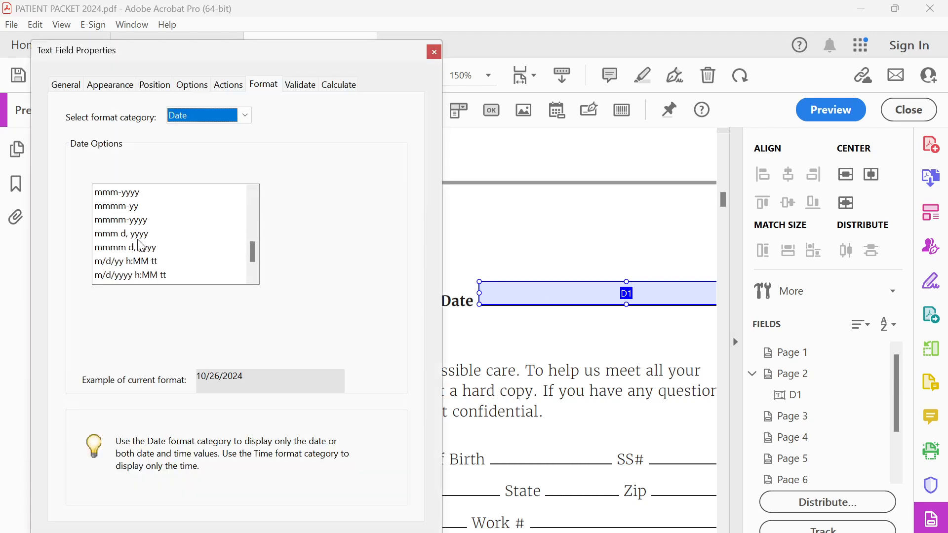
left_click(139, 235)
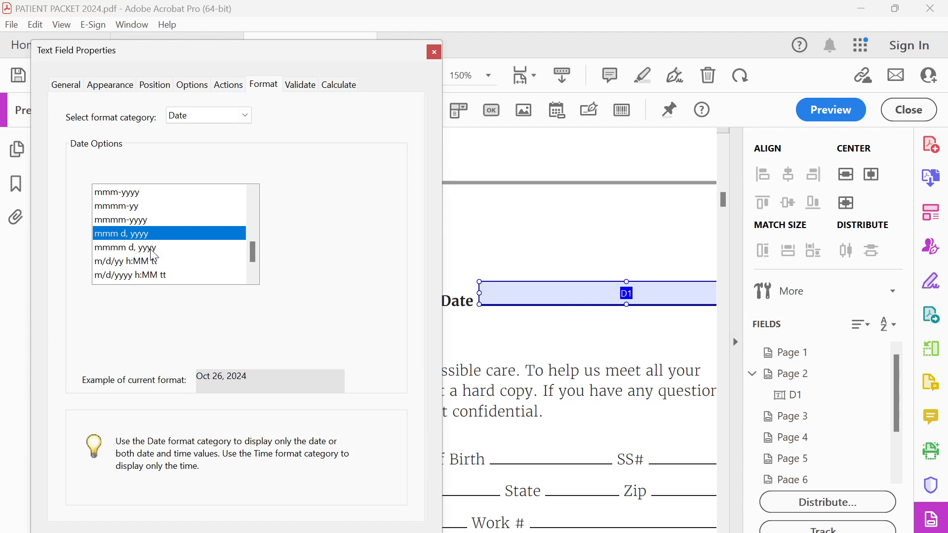
left_click(152, 250)
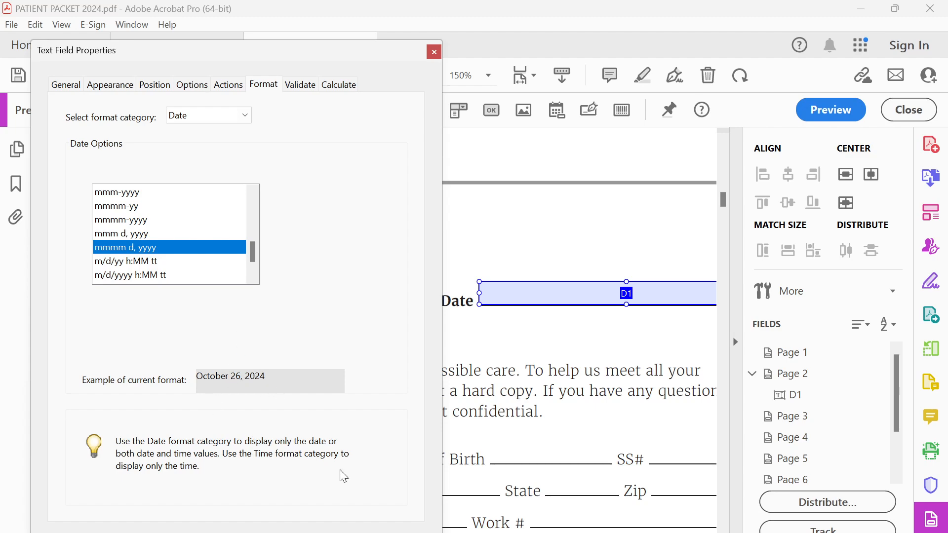
key("Return")
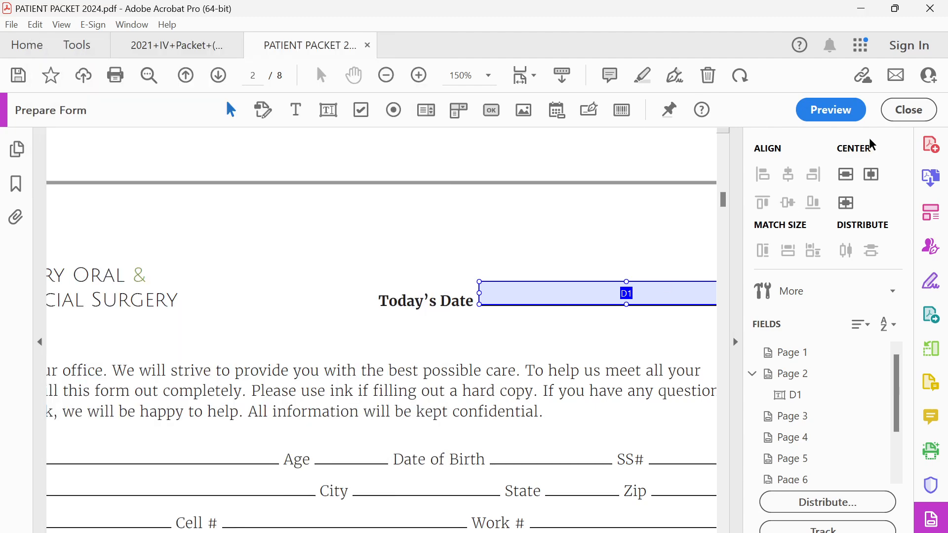
Step: Preview the form and choose August 12, 2024 from the Today's Date calendar
left_click(842, 110)
left_click(647, 296)
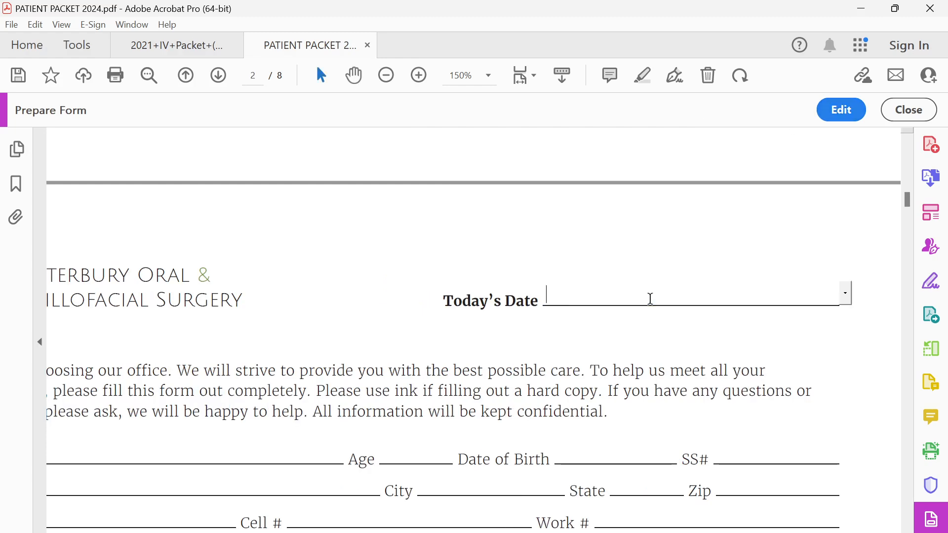
left_click(845, 298)
left_click(844, 298)
left_click(846, 294)
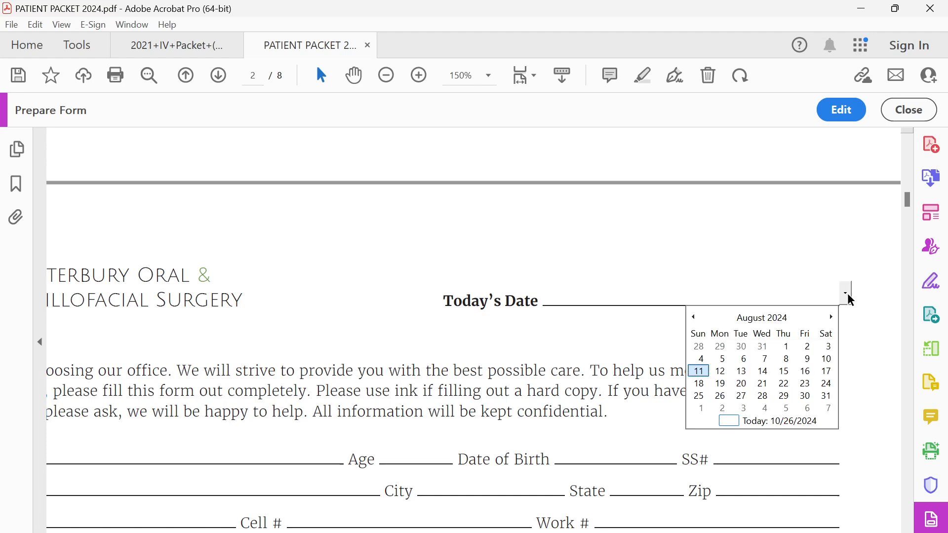
left_click(721, 372)
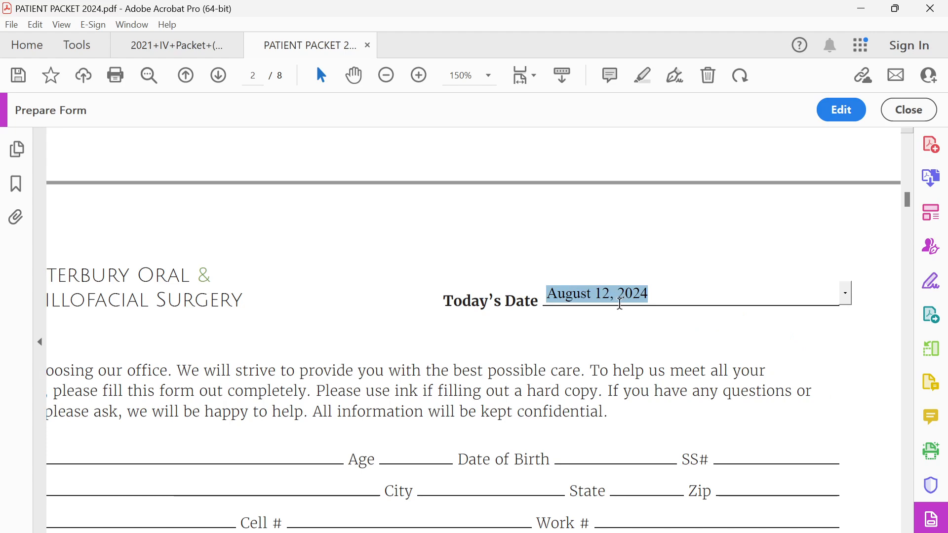
Step: Clear the sample date from the Today's Date field in preview and return the form to editing mode
left_click(842, 110)
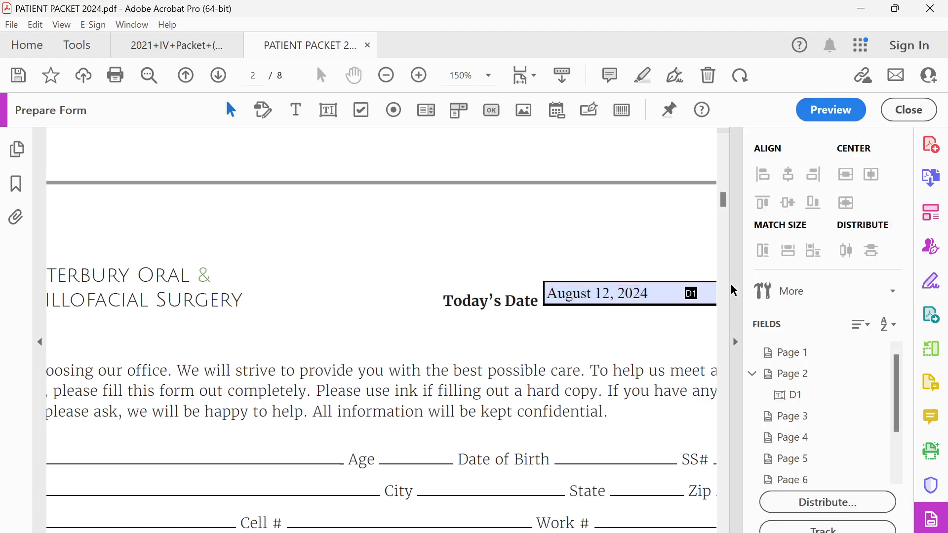
left_click(669, 295)
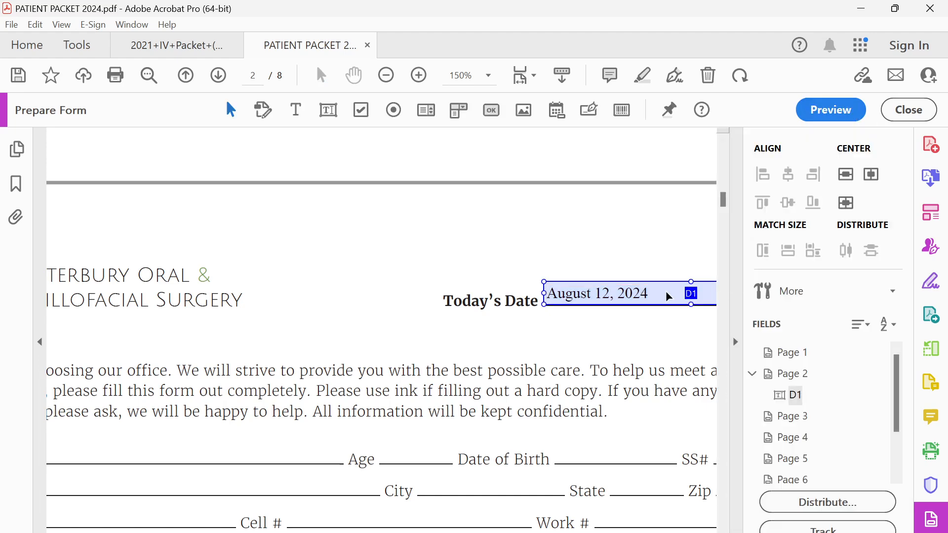
left_click(833, 115)
left_click(693, 291)
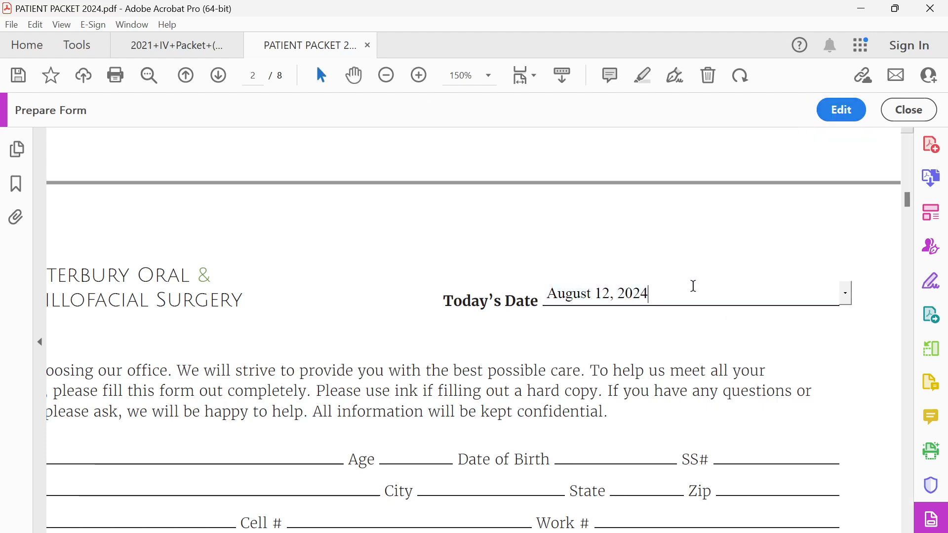
key("ctrl+a")
key("BackSpace")
left_click(831, 144)
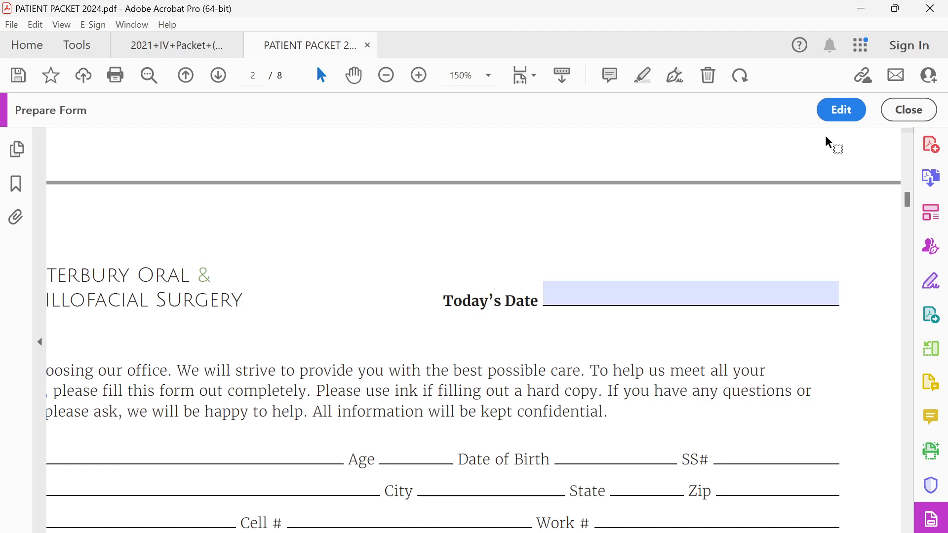
left_click(841, 109)
Step: Add a text field along the whole Full Name line on page 2 and name it T
scroll(241, 355, "down", 2)
scroll(219, 324, "down", 4)
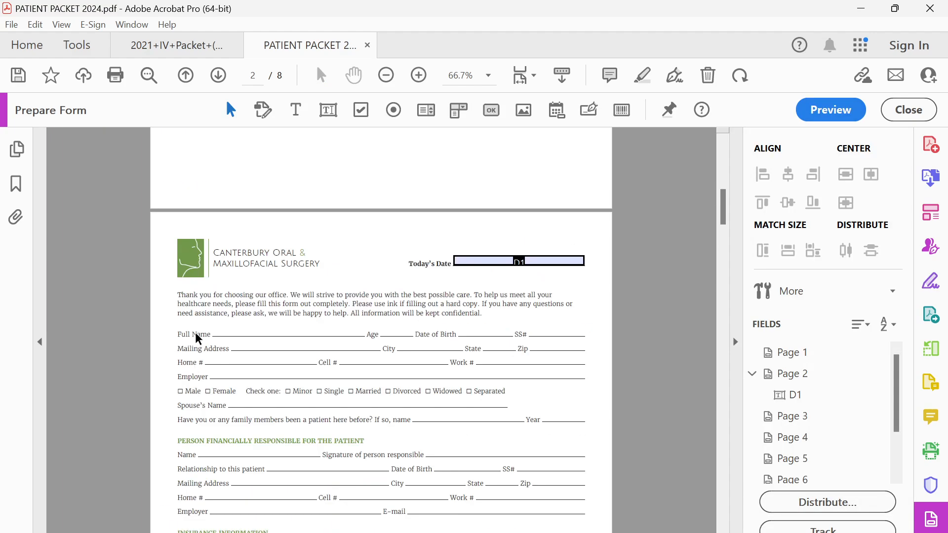
scroll(197, 335, "up", 2)
scroll(125, 339, "up", 2)
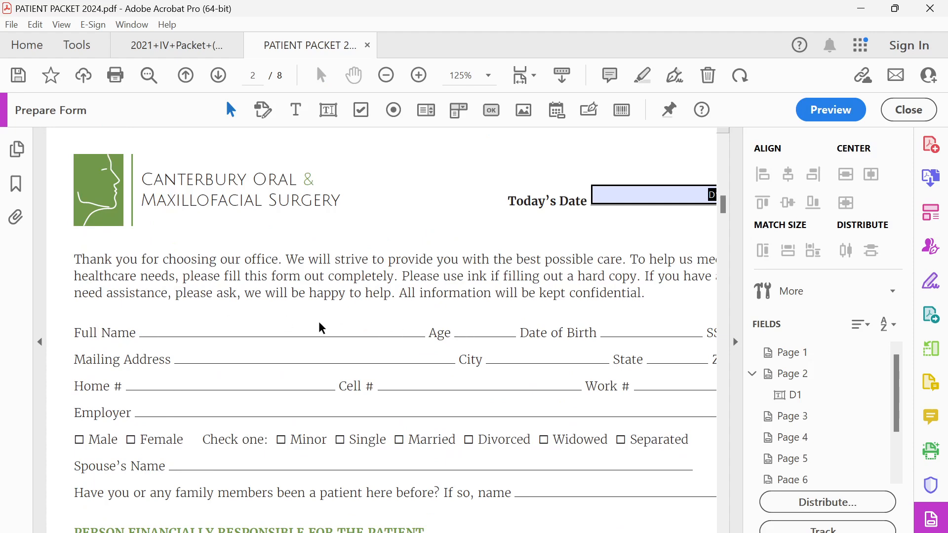
left_click(328, 109)
scroll(141, 341, "up", 3)
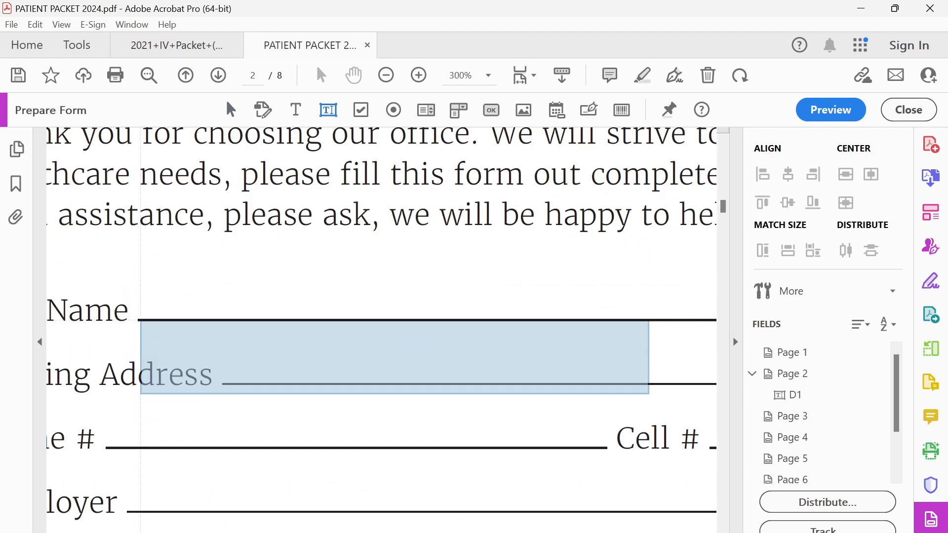
scroll(141, 321, "down", 3)
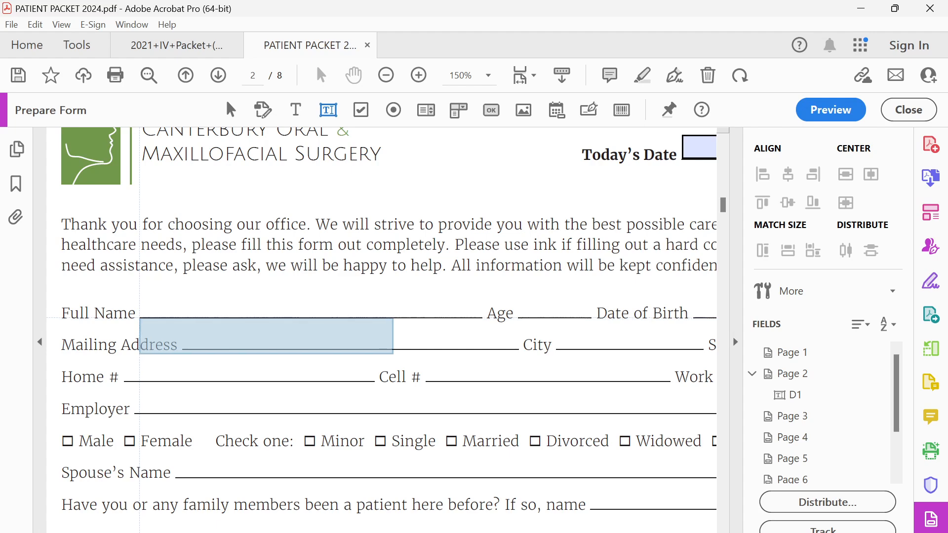
left_click_drag(140, 318, 482, 295)
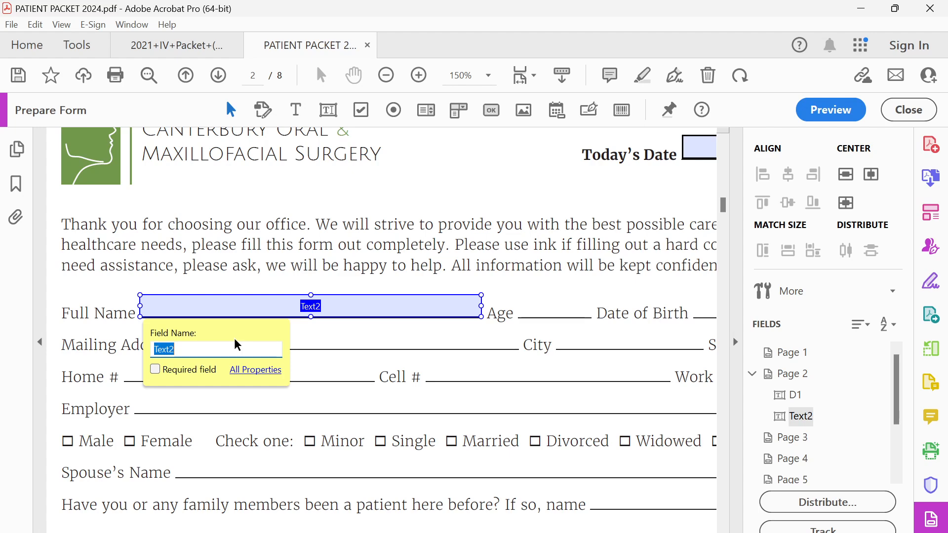
type("T")
Step: Review the Full Name text field's general and appearance properties, including its font and font size
left_click(254, 371)
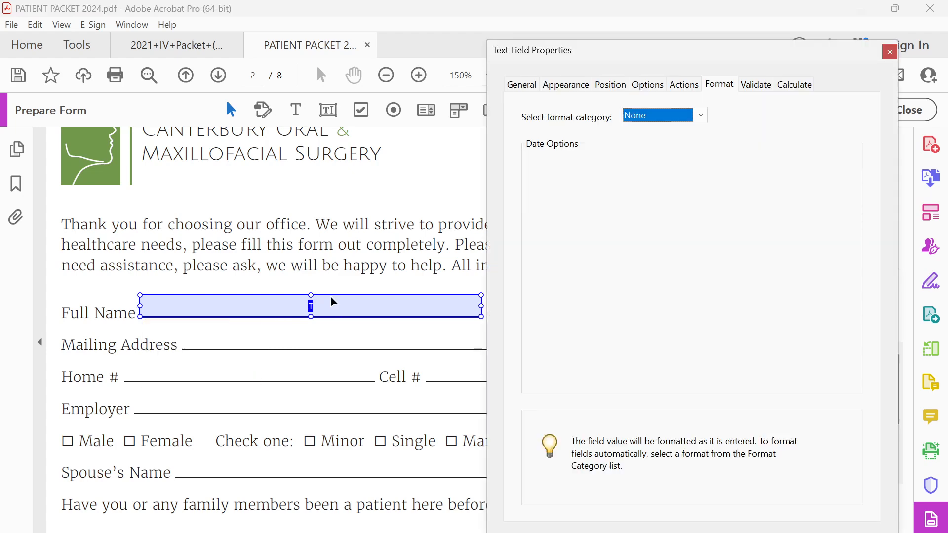
left_click(515, 90)
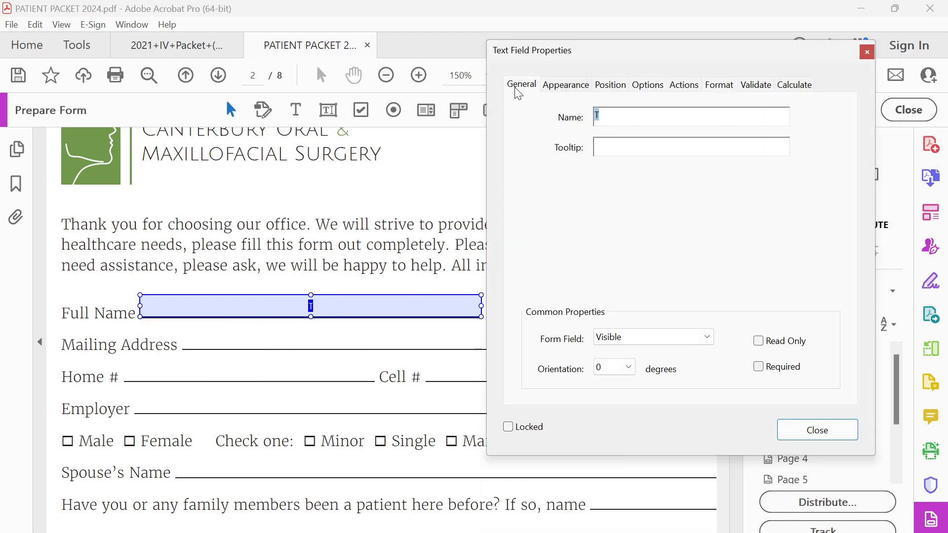
left_click(565, 85)
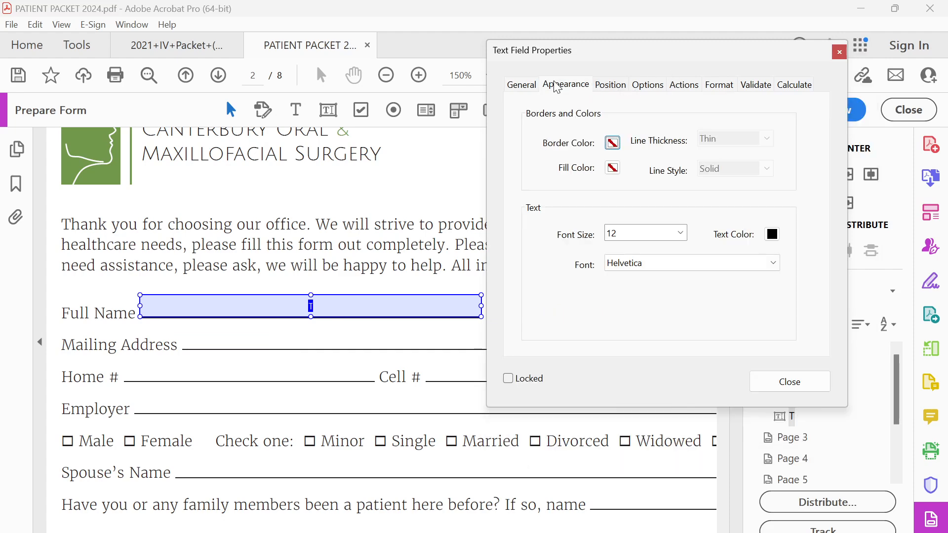
left_click(842, 52)
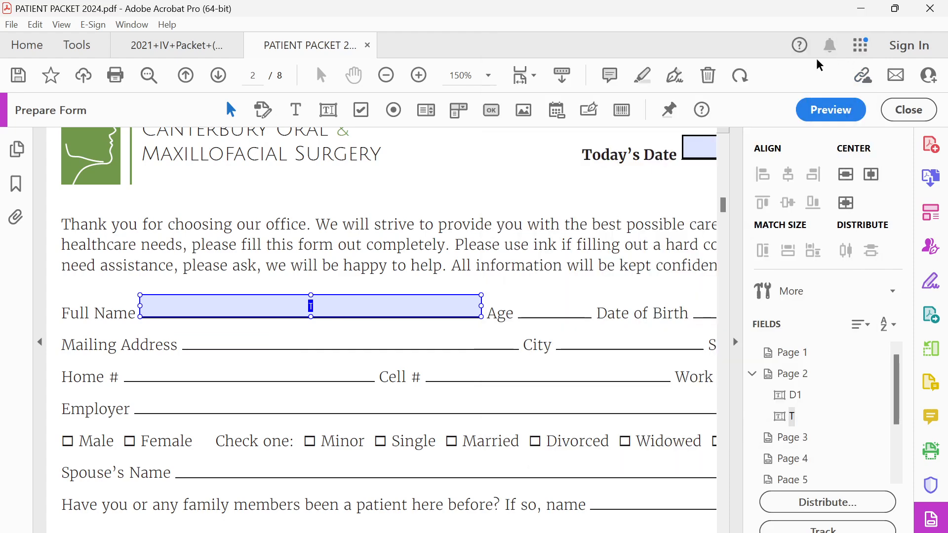
Step: Preview the form, enter asdfasdfasdf in the Full Name field, and replace its first letter with ASD
left_click(822, 105)
left_click(328, 304)
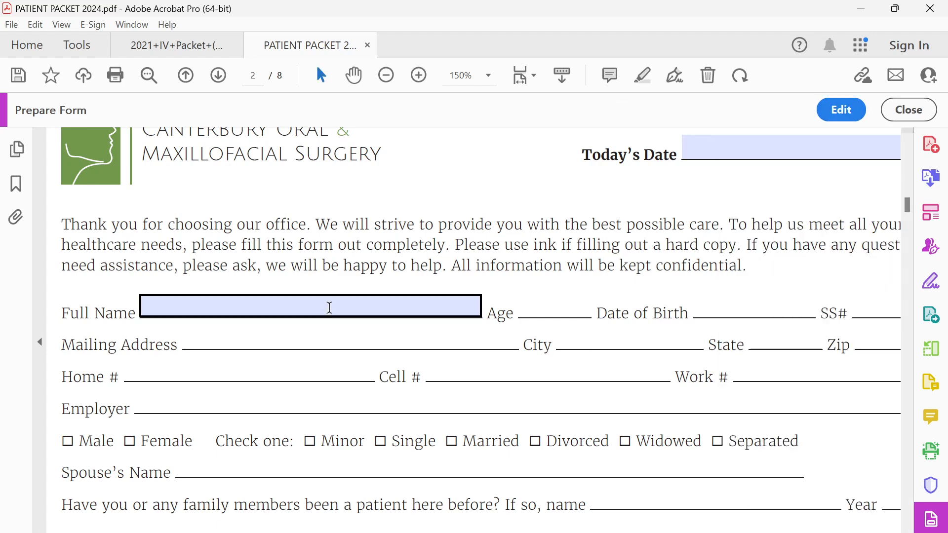
type("asdfasdfasdf")
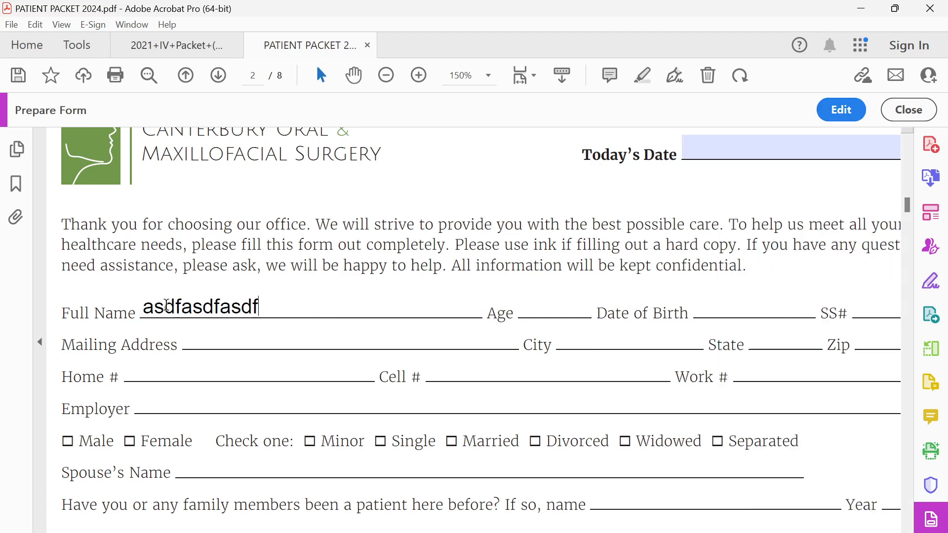
left_click_drag(149, 307, 115, 308)
type("ASD")
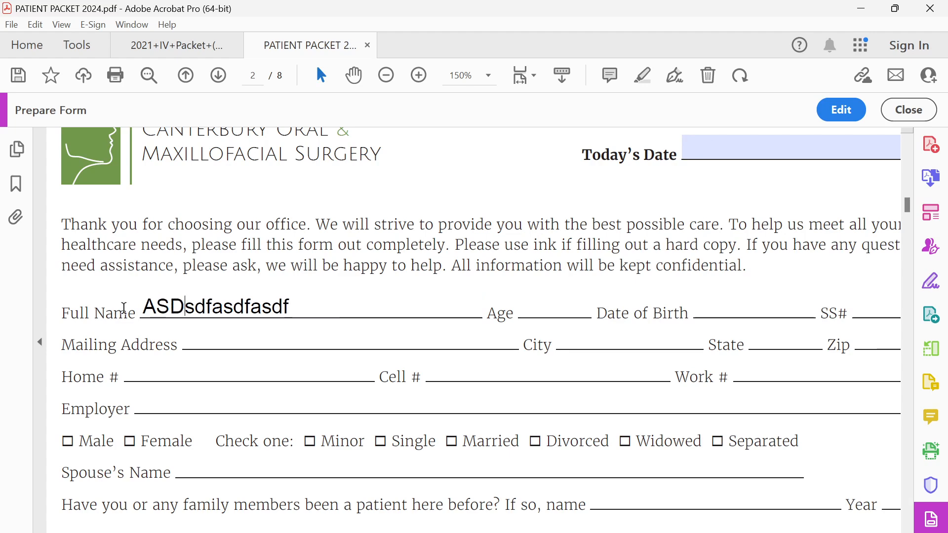
Step: Return the form to editing mode and set the Full Name field's text to 9 pt Times Roman
left_click(834, 110)
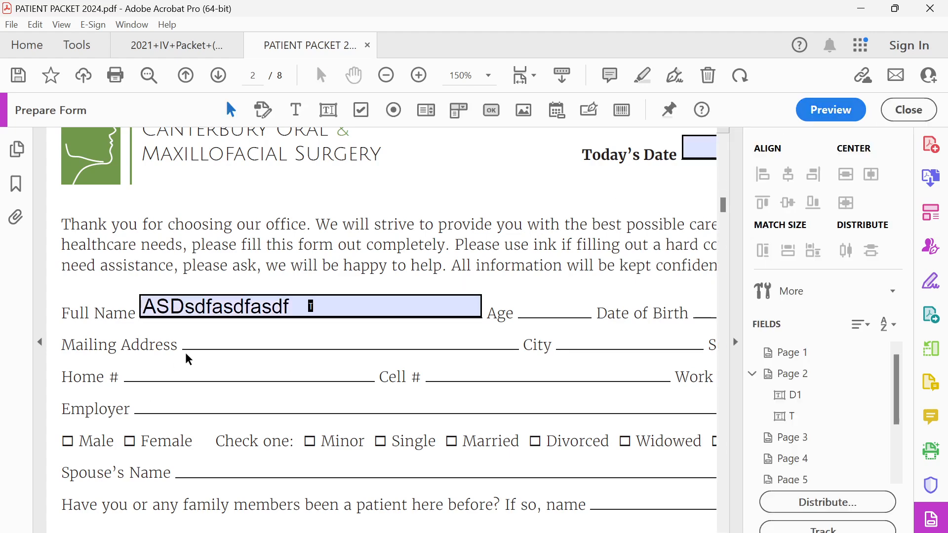
double_click(354, 309)
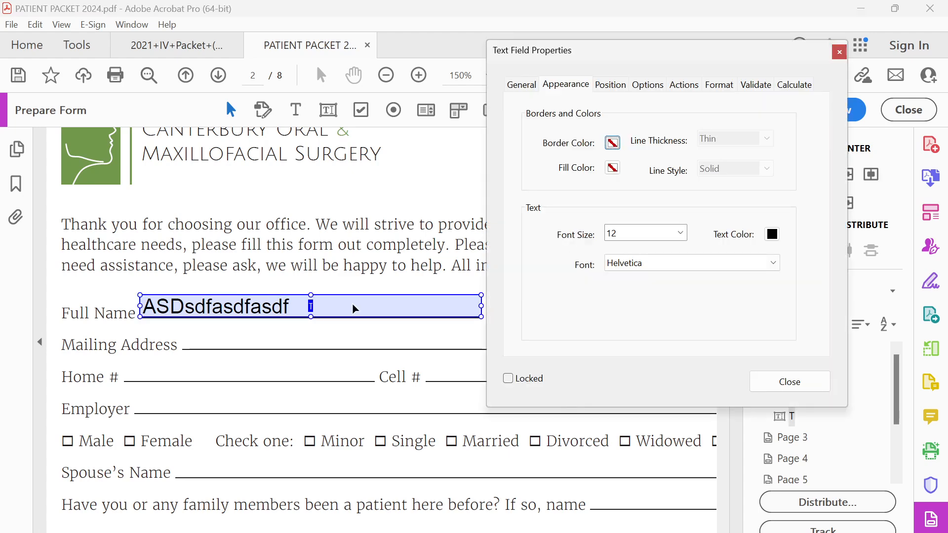
left_click(534, 86)
left_click(563, 85)
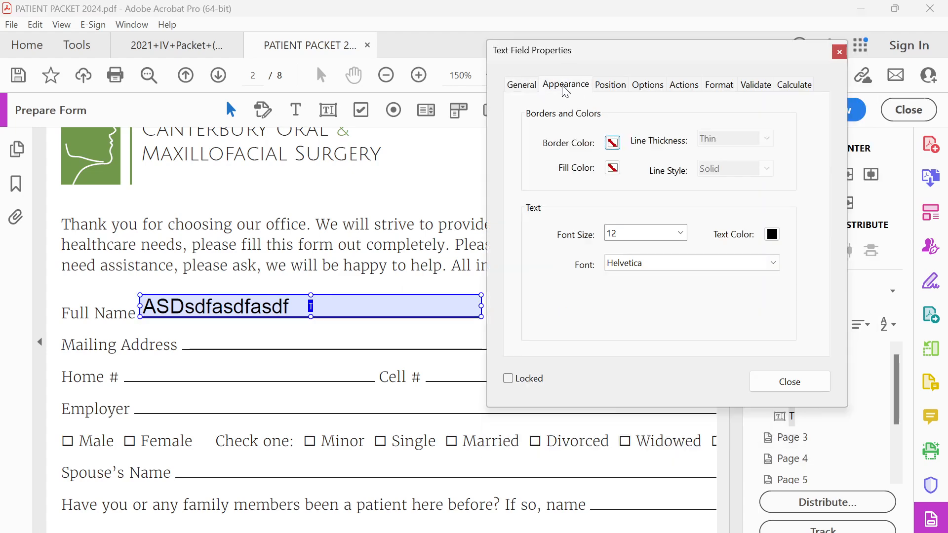
left_click(681, 234)
left_click(619, 290)
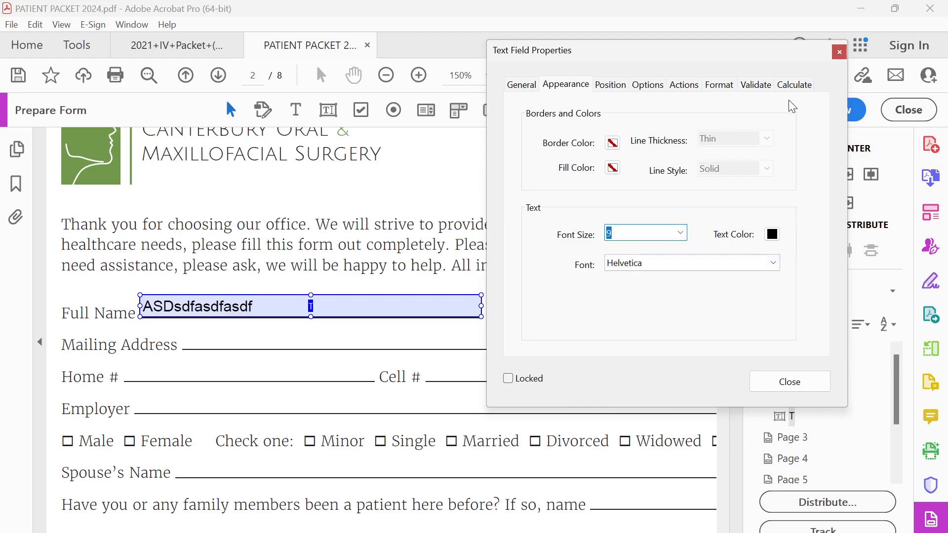
left_click(771, 265)
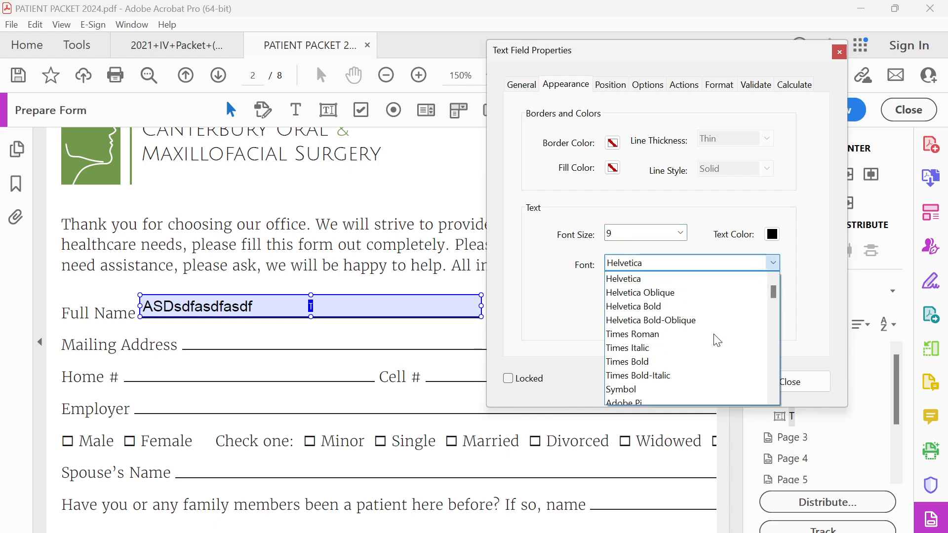
scroll(722, 339, "up", 2)
left_click(650, 390)
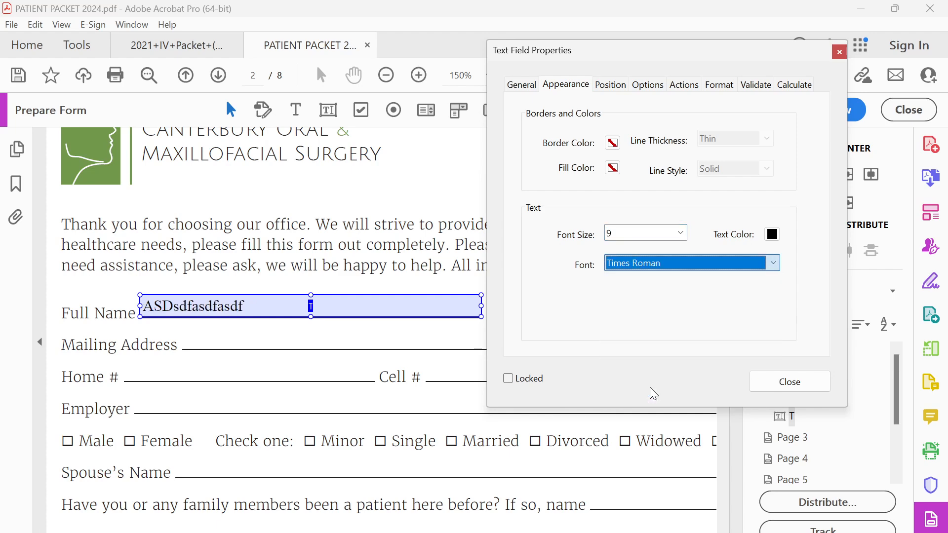
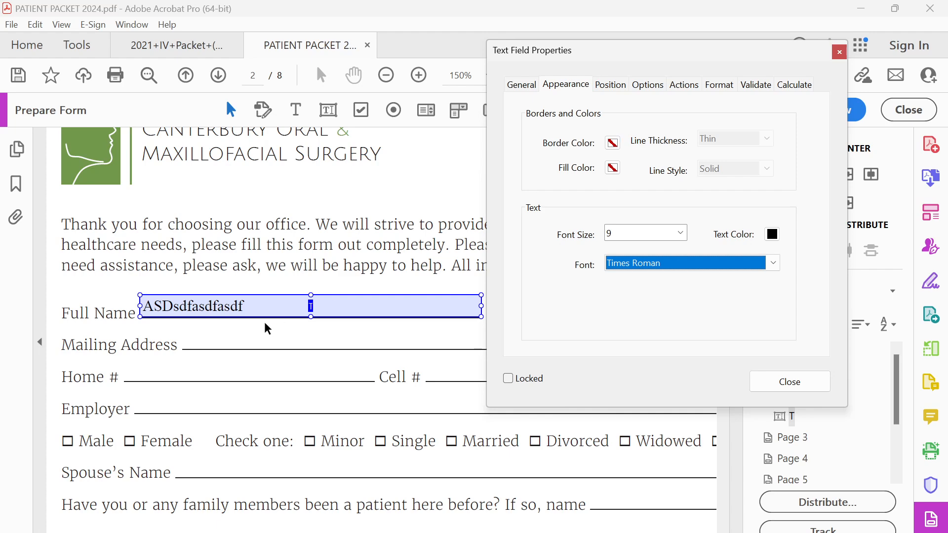
Step: Give the Full Name field an orange border and a light yellow fill
left_click(613, 143)
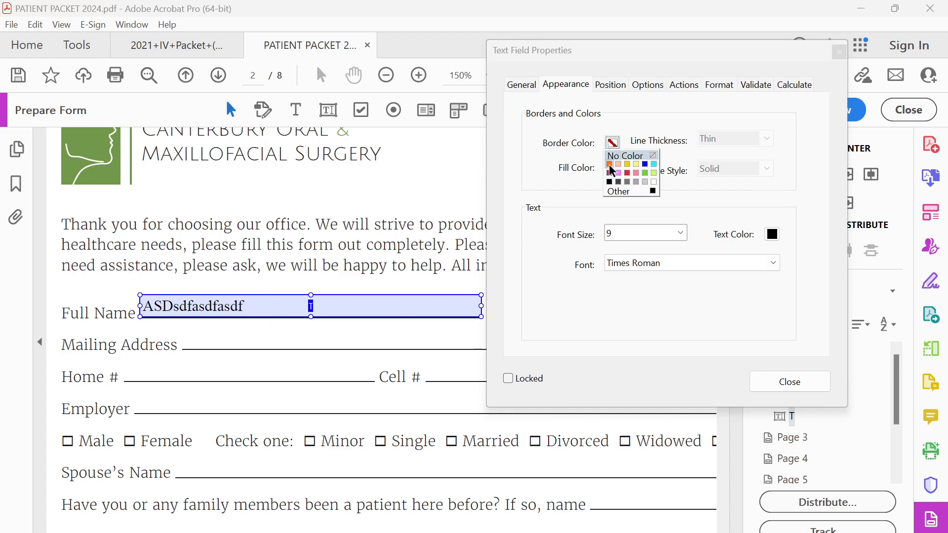
left_click(609, 164)
left_click(609, 168)
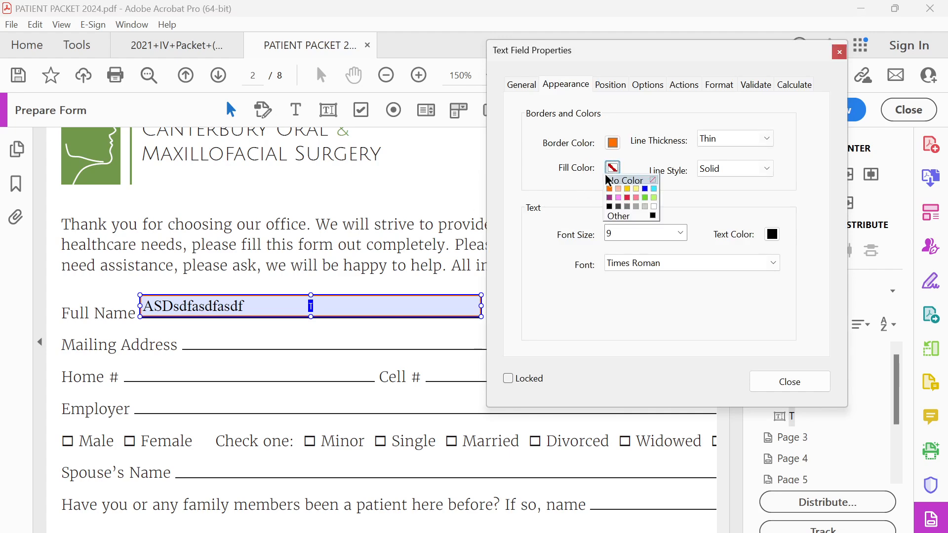
left_click(635, 189)
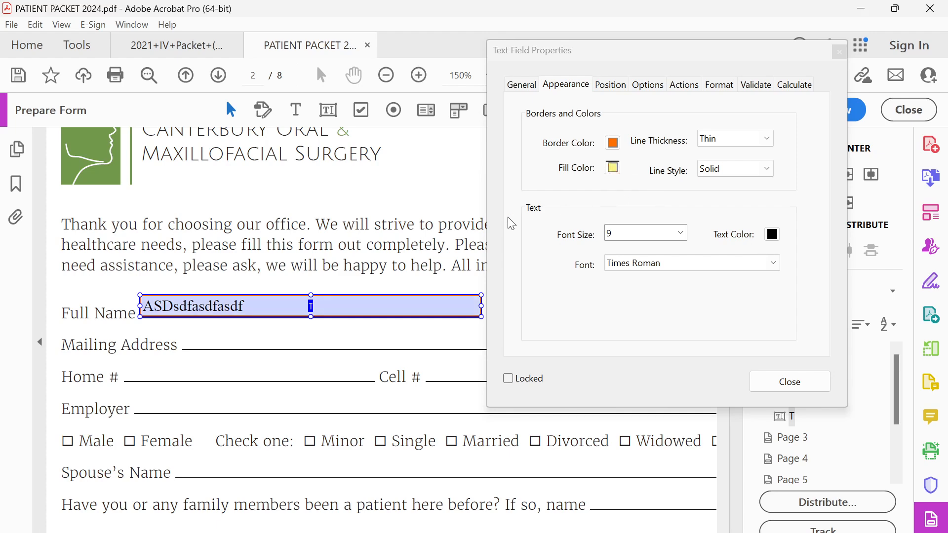
left_click(791, 382)
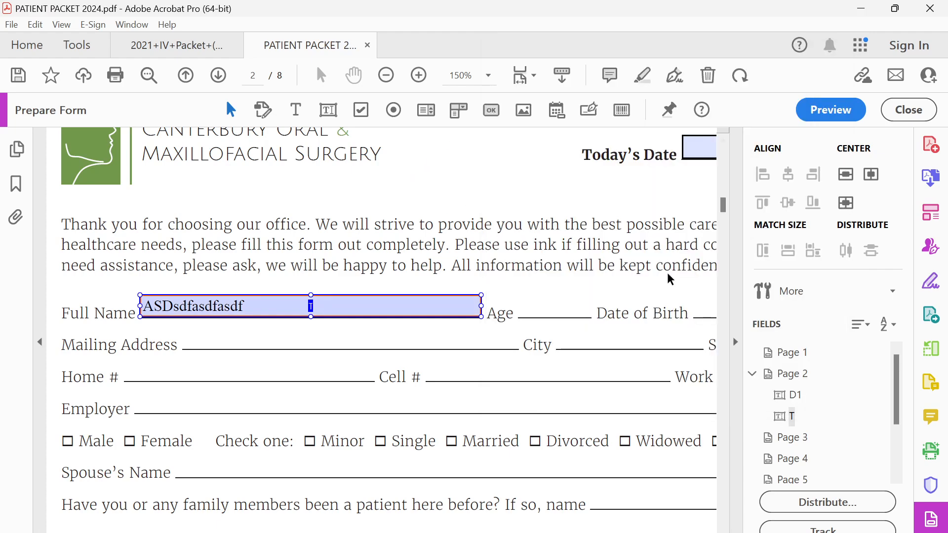
Step: Preview the Full Name field's border and fill, and compare it with the same page in the 2021 IV Packet PDF
left_click(834, 110)
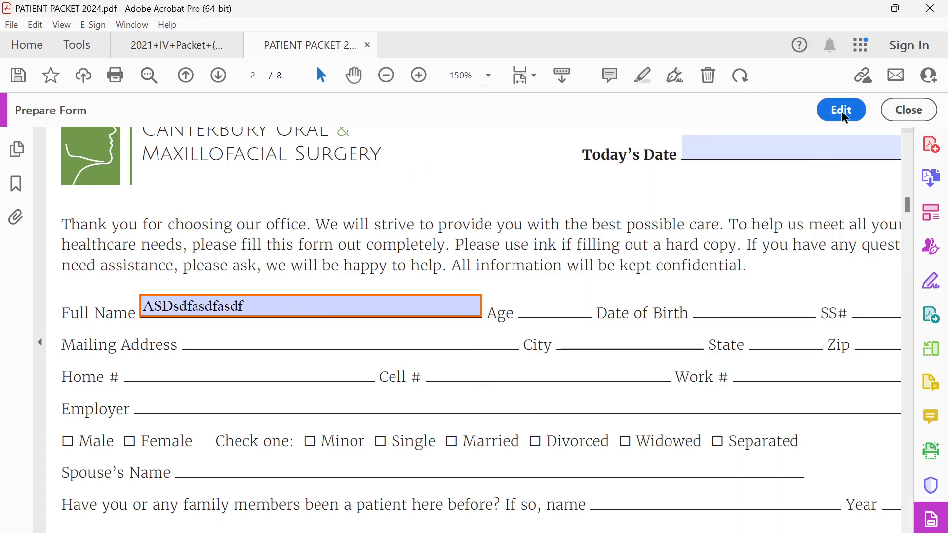
left_click(253, 307)
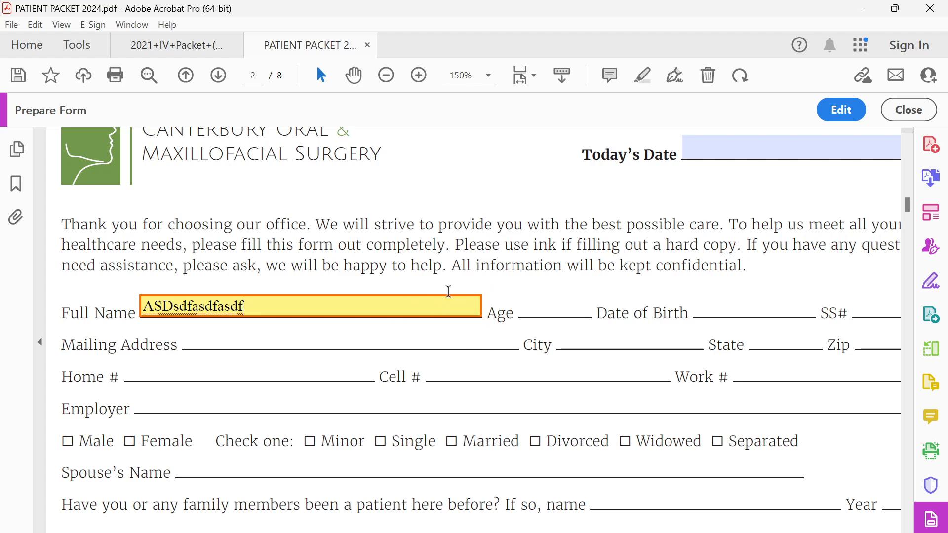
left_click(328, 266)
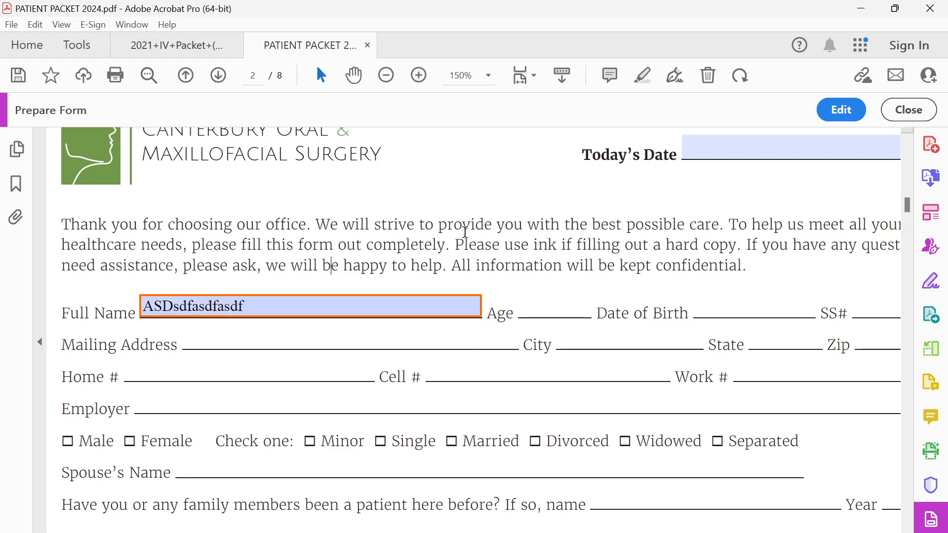
left_click(149, 43)
left_click(189, 433)
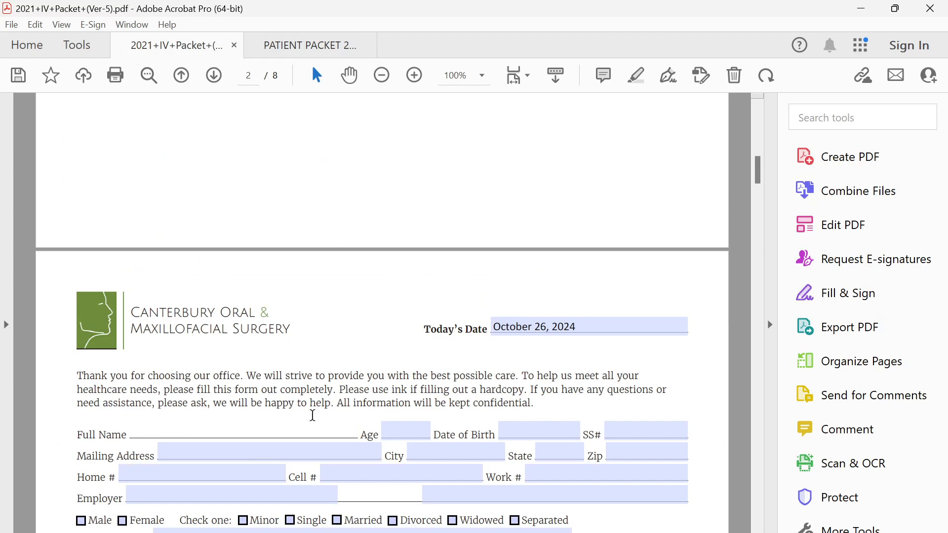
left_click(283, 45)
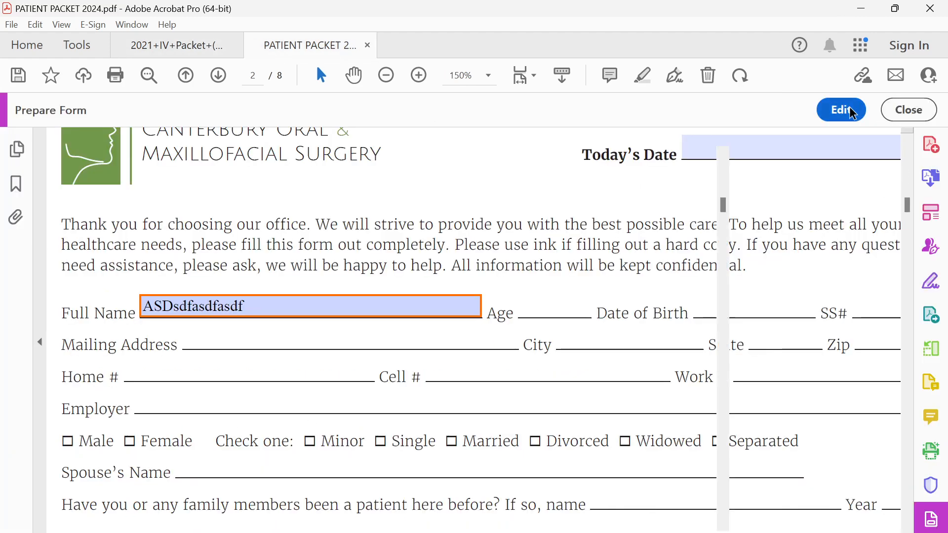
Step: Return to editing mode and set the Full Name field's border and fill to No Color
left_click(851, 112)
double_click(327, 308)
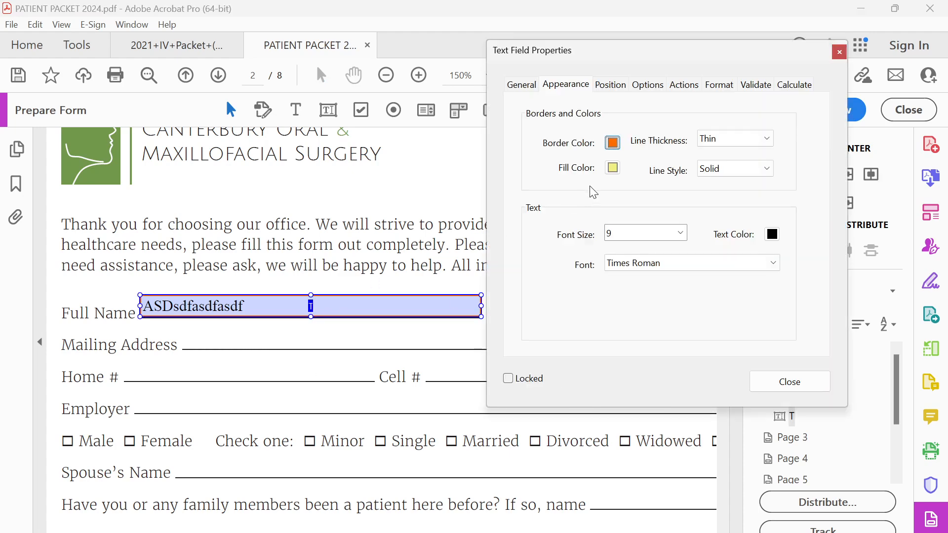
left_click(614, 146)
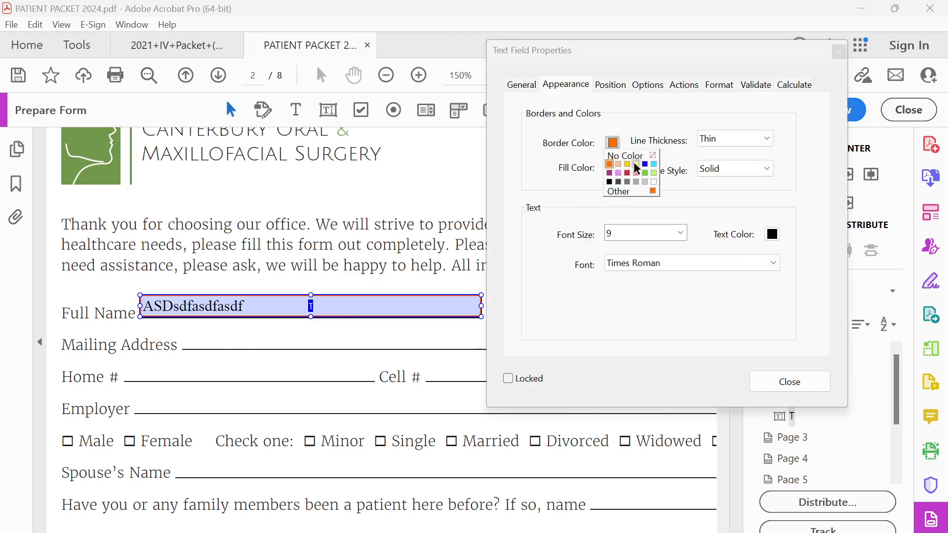
left_click(635, 156)
left_click(613, 168)
left_click(629, 174)
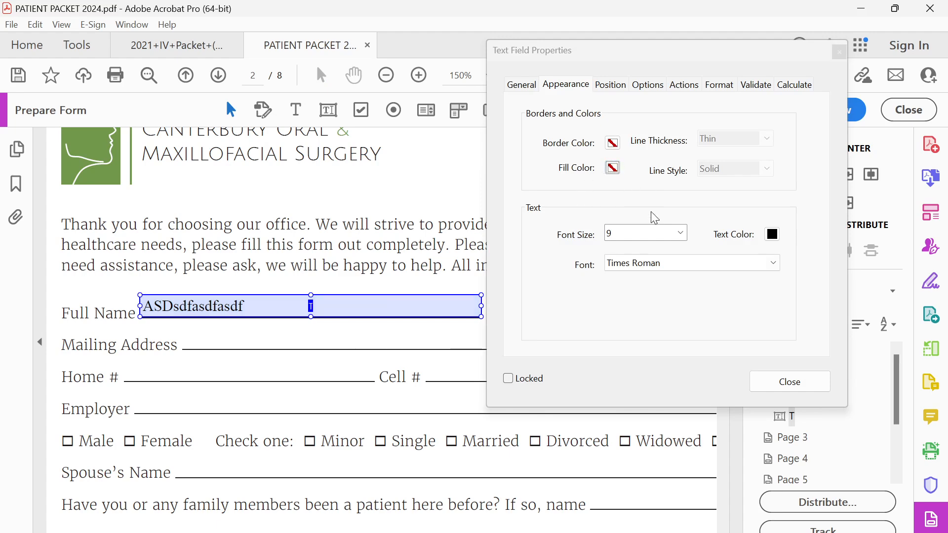
Step: Enable multi-line text for the Full Name field and enlarge it downward over the Mailing Address and Home # lines
left_click(611, 85)
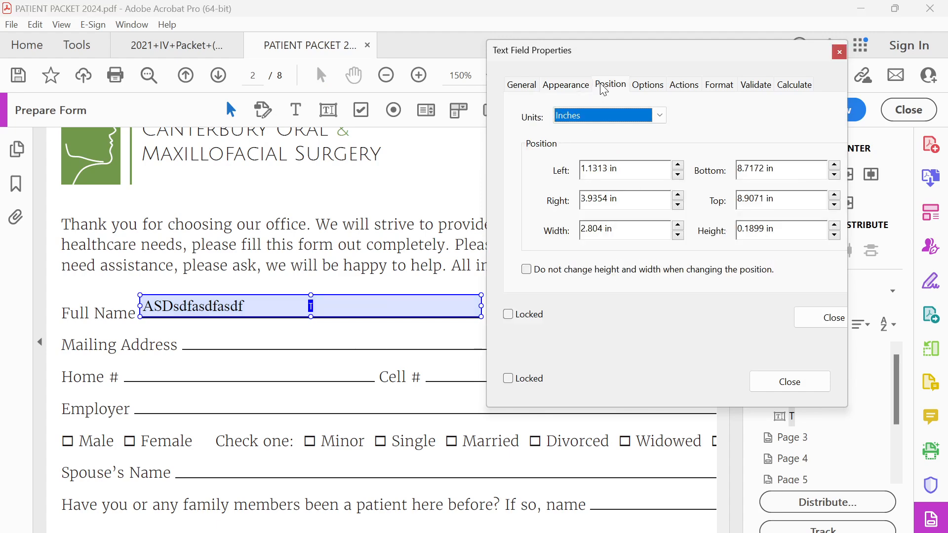
left_click(664, 86)
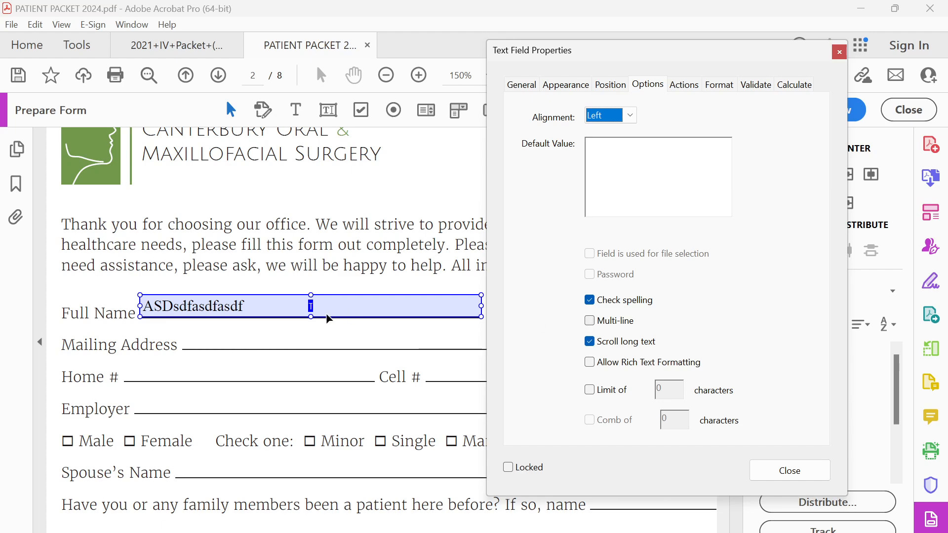
left_click(590, 321)
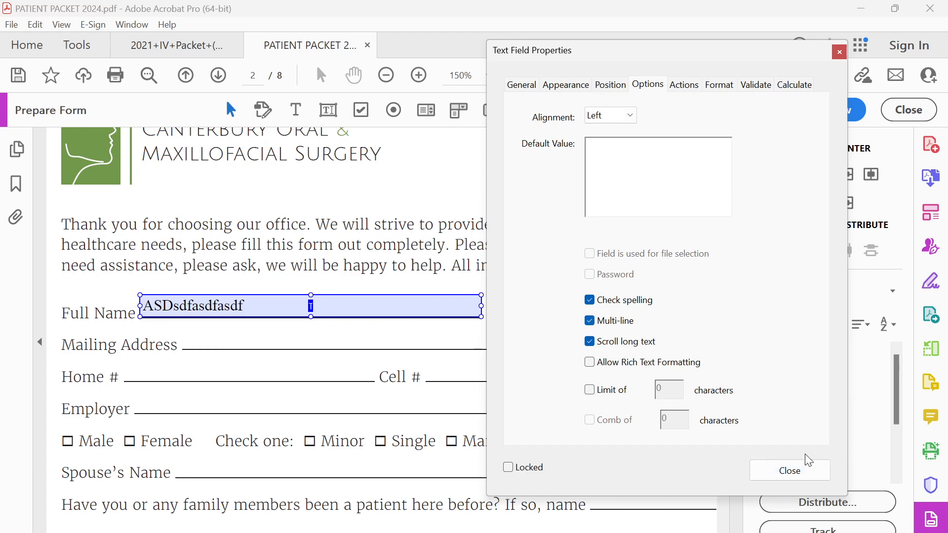
left_click(807, 471)
left_click_drag(310, 320, 276, 383)
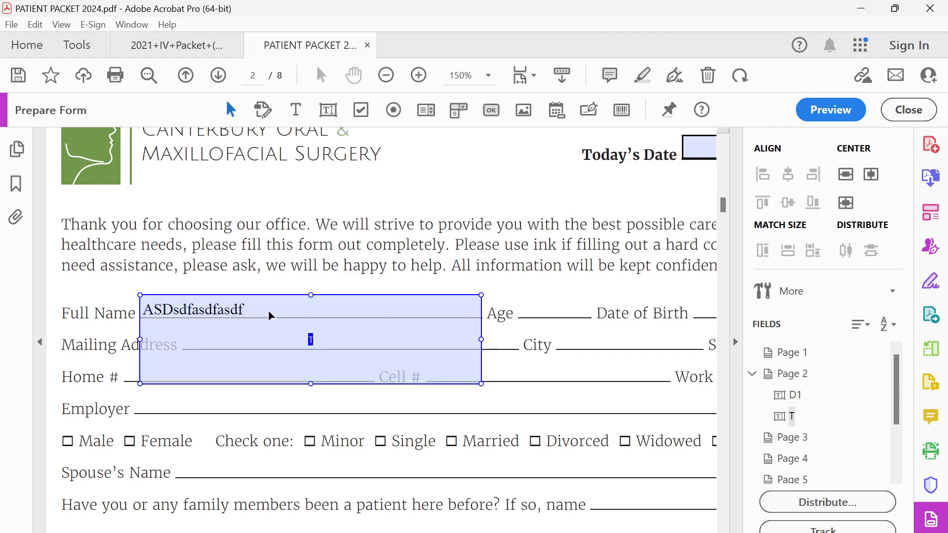
left_click_drag(268, 311, 269, 312)
Step: Preview the form and add sdfsdf, saf and sdf on separate lines below the existing Full Name text
left_click(797, 113)
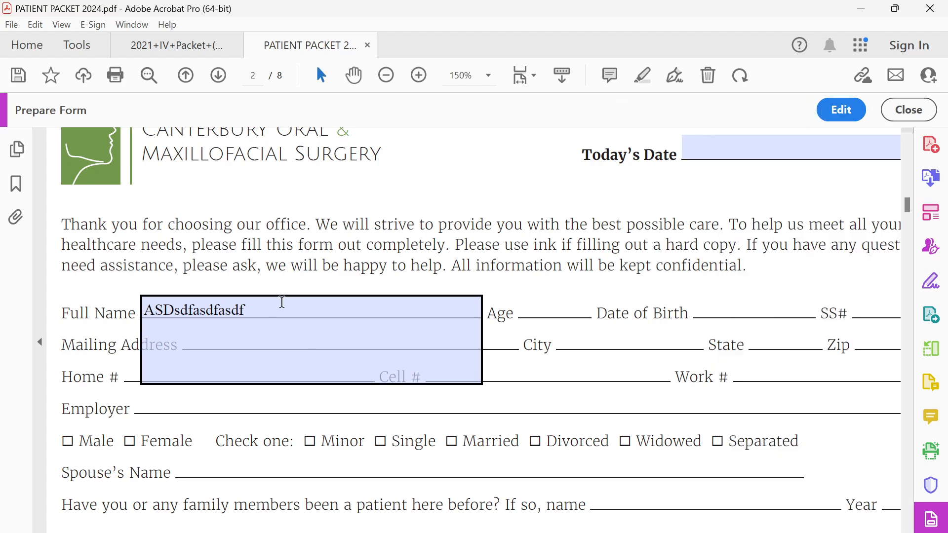
left_click(355, 330)
type("asdf")
key("Return")
type("sdfsdf")
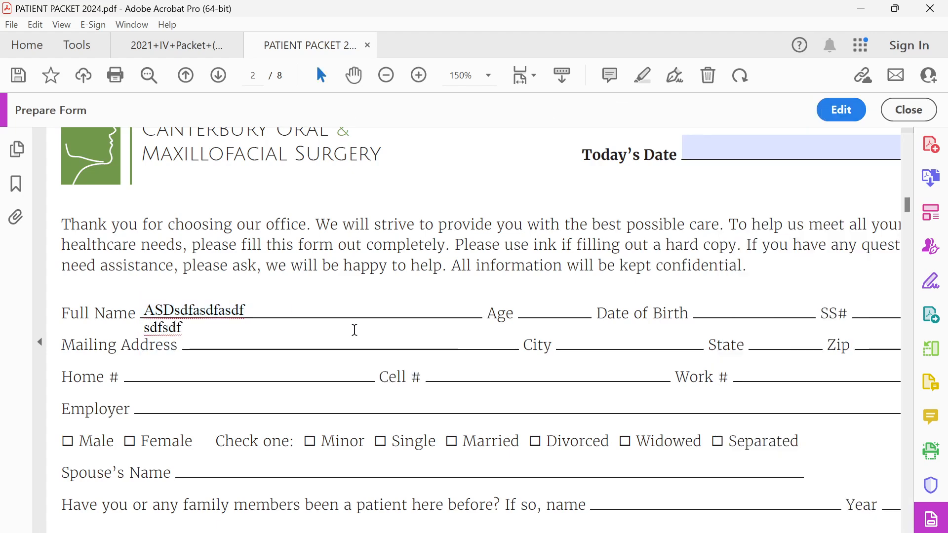
key("Return")
key("Return")
type("saf")
key("Return")
type("sdf")
key("Return")
Step: Replace all the text in the Full Name field with asfsdf
key("ctrl+a")
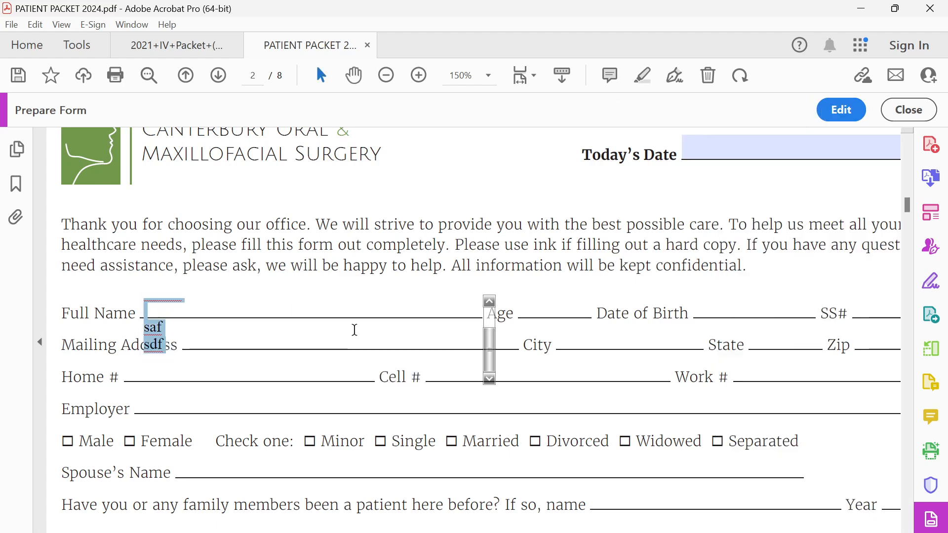
key("BackSpace")
type("asfsdf")
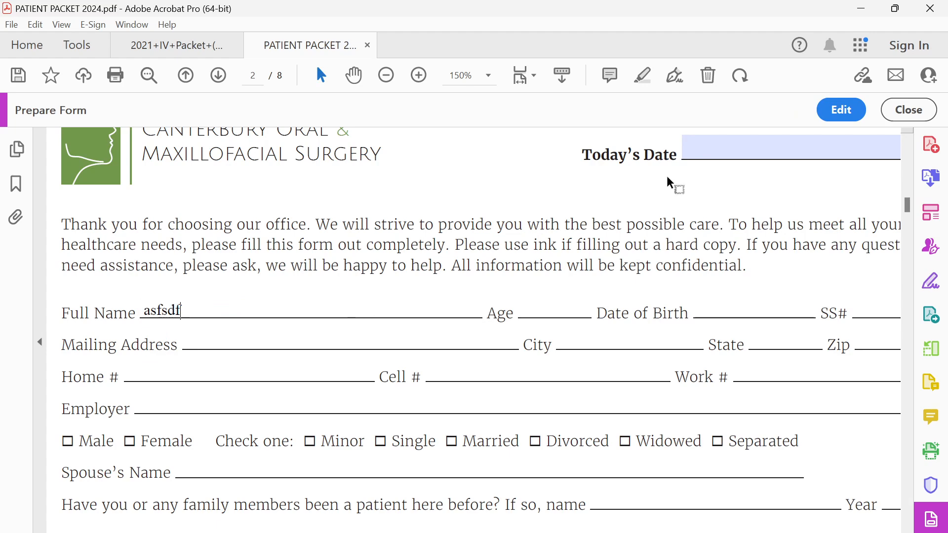
Step: Return to editing mode and undo the Full Name field's test entries and enlargement
left_click(850, 117)
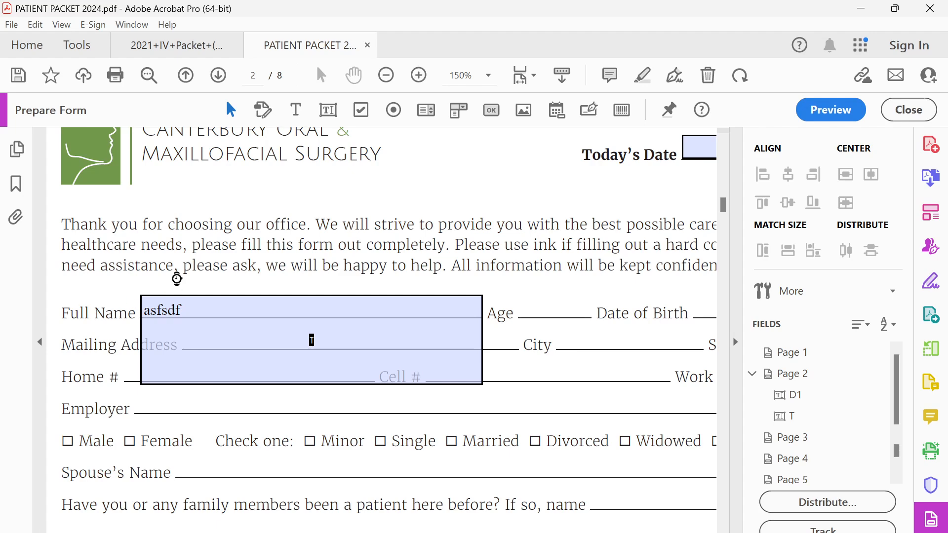
key("ctrl+z")
key("ctrl+z")
key("ctrl+z")
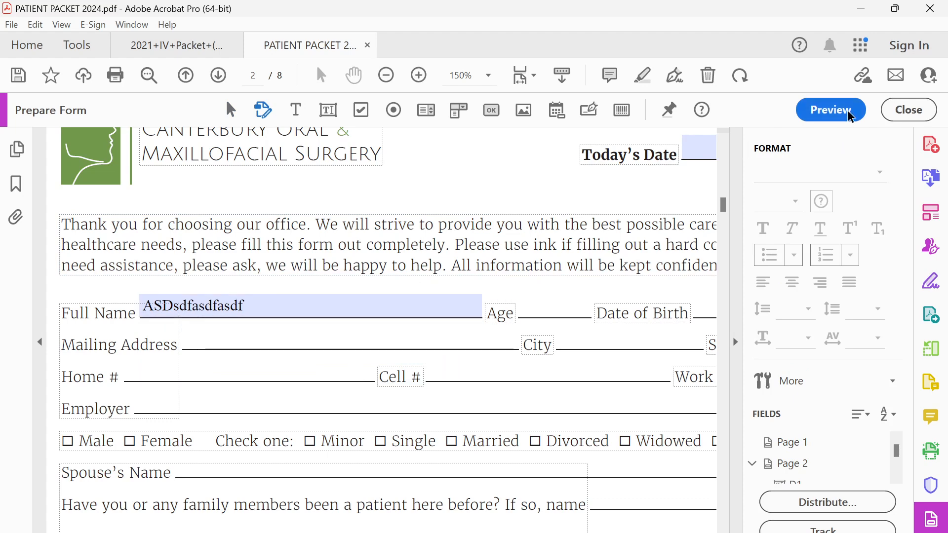
Step: Preview the form and check how the Full Name text sits on its line
left_click(815, 114)
left_click(286, 300)
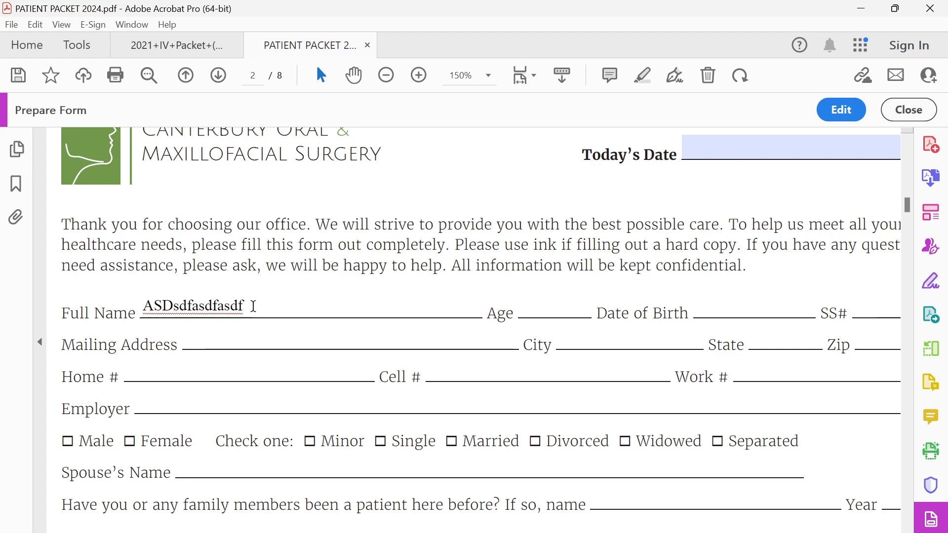
left_click_drag(254, 306, 135, 313)
left_click(275, 309)
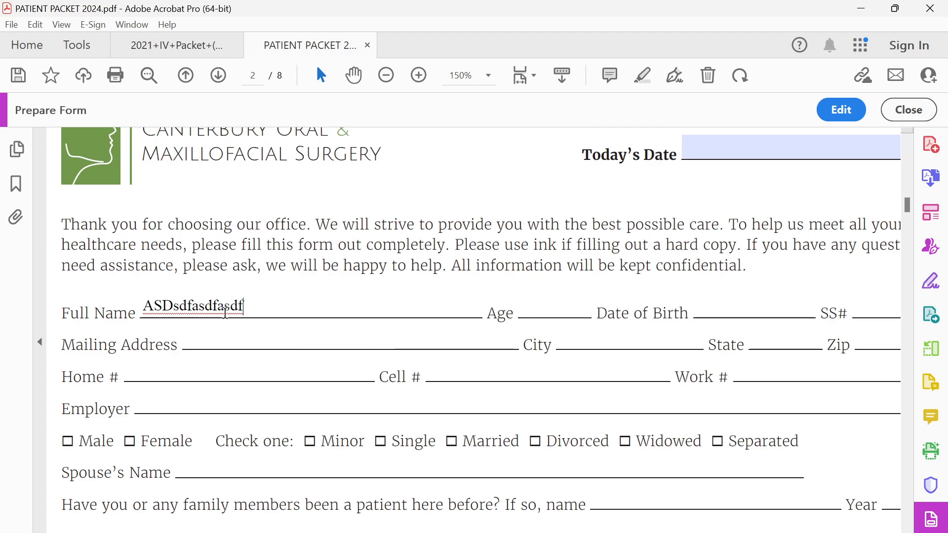
Step: Return to editing mode and set the Full Name field's font size to 10
left_click(842, 110)
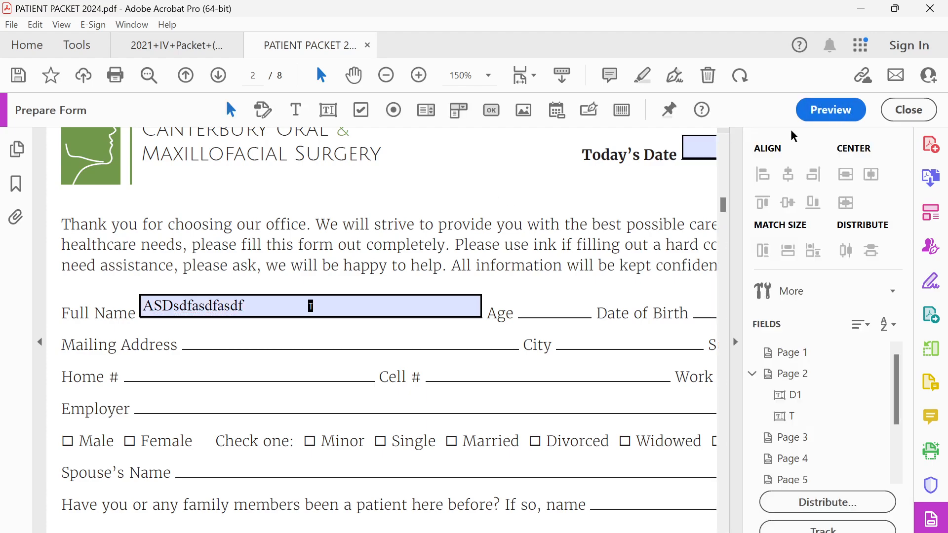
double_click(373, 304)
left_click(566, 86)
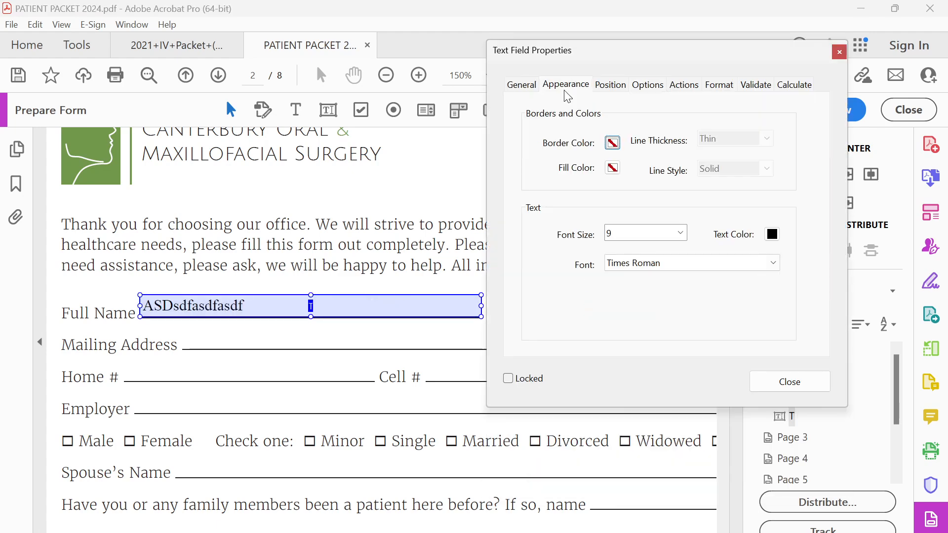
left_click(681, 232)
left_click(617, 304)
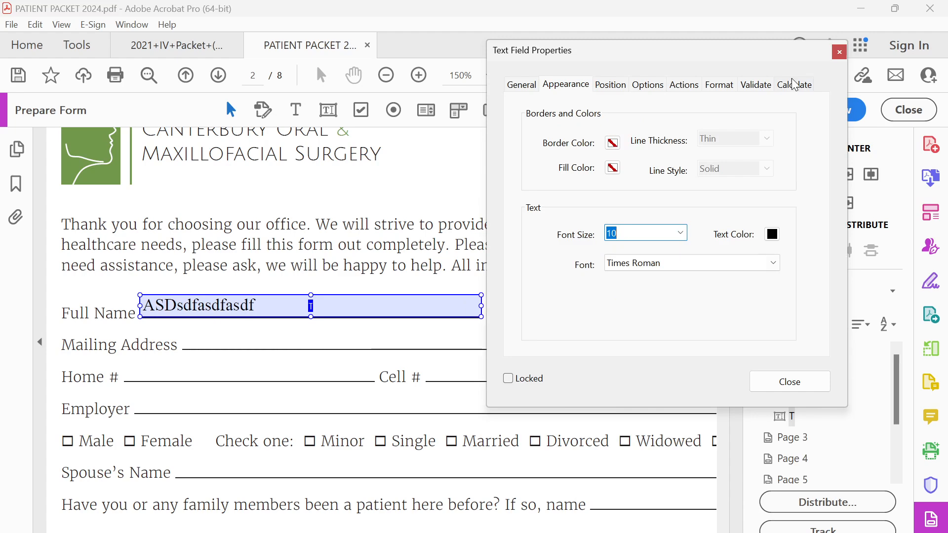
left_click(840, 52)
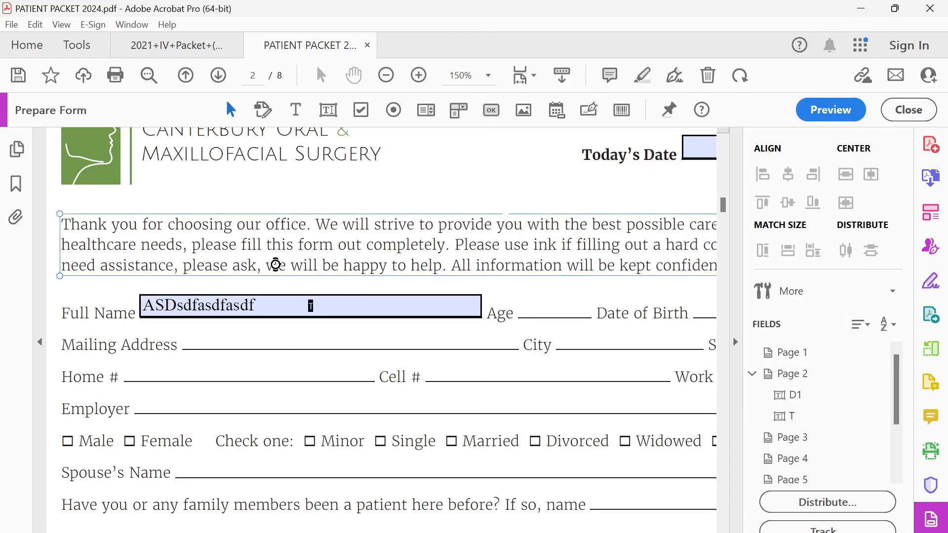
Step: Move the Full Name field slightly down over its underline
scroll(259, 321, "up", 4)
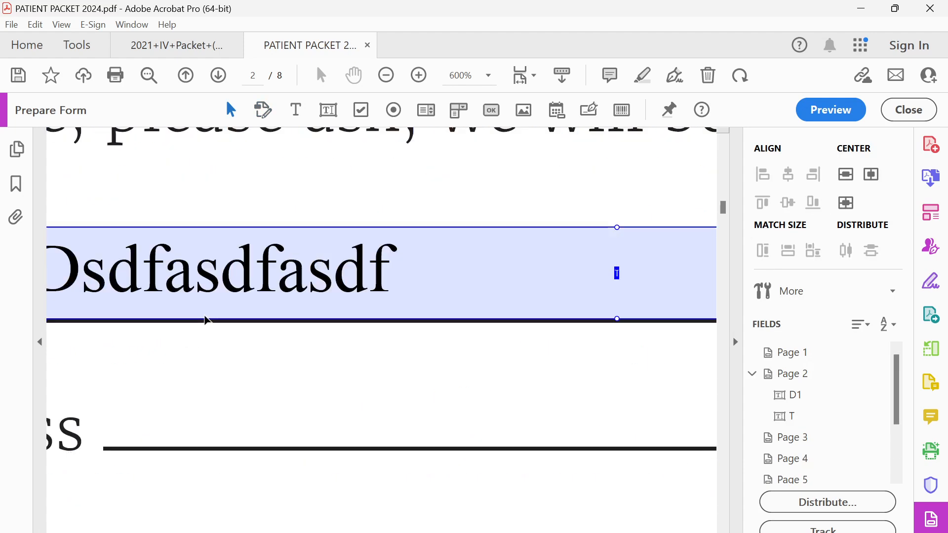
left_click_drag(300, 295, 302, 301)
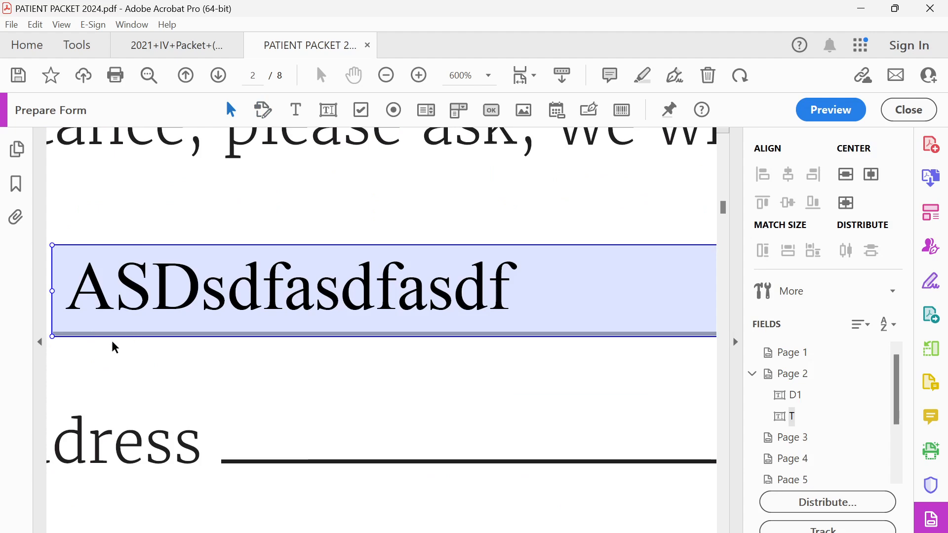
scroll(98, 351, "up", 2, "ctrl")
Step: Check the Full Name field's appearance properties and preview the field without its editing outline
double_click(334, 264)
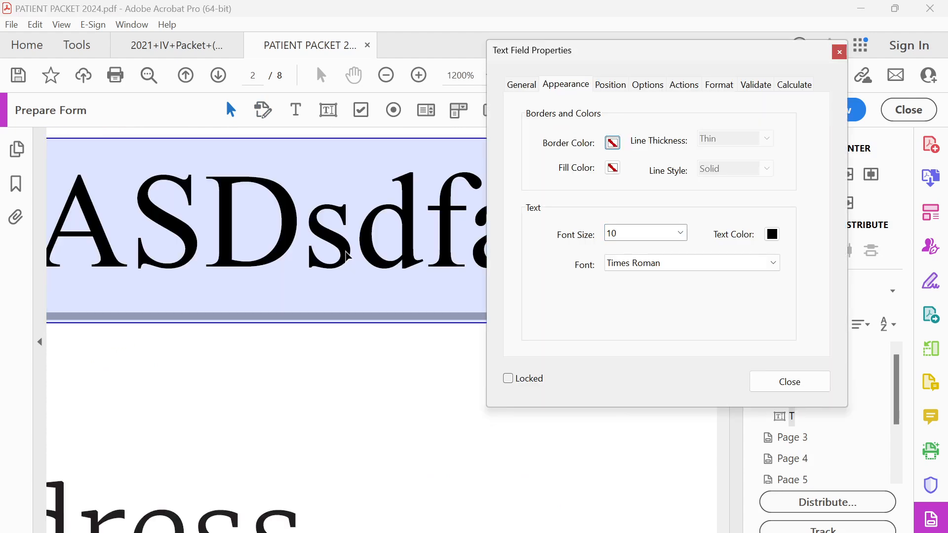
left_click(842, 53)
left_click(834, 106)
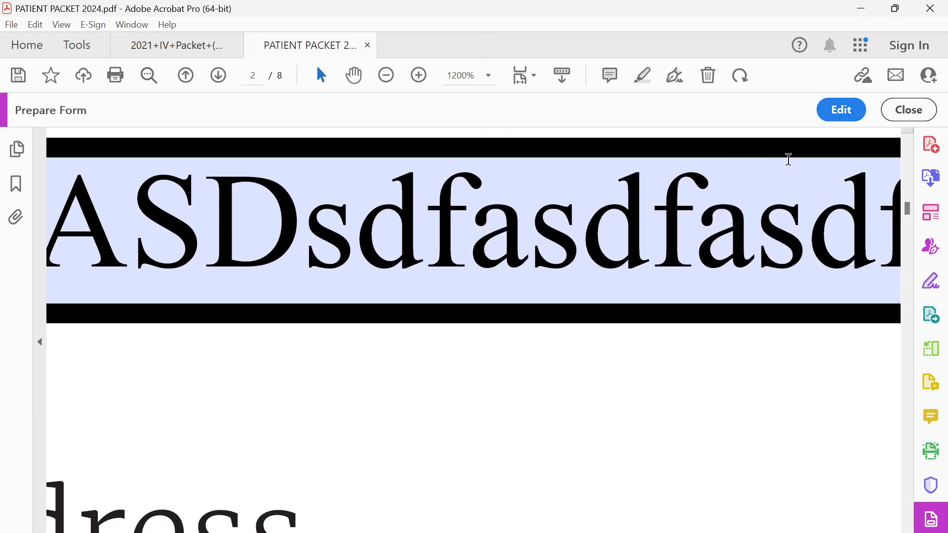
left_click(838, 111)
left_click(371, 242)
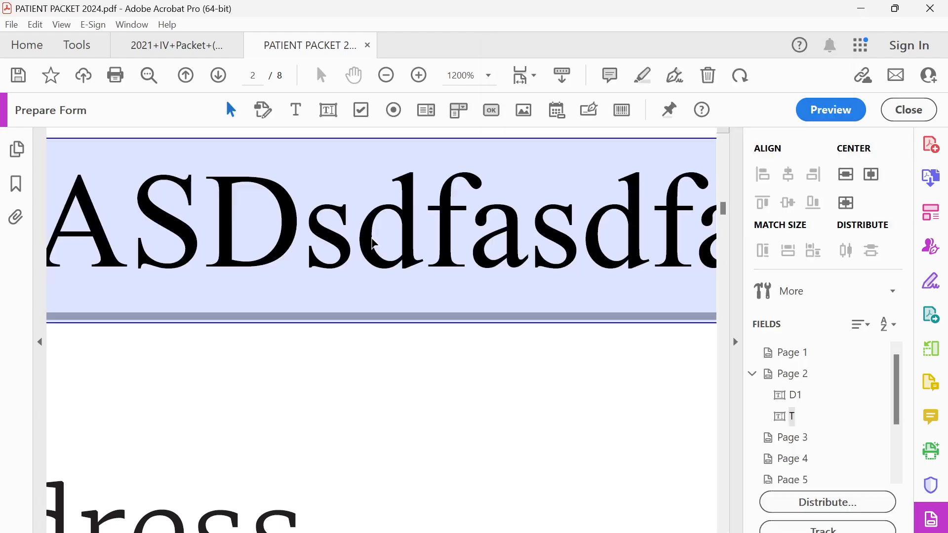
double_click(406, 245)
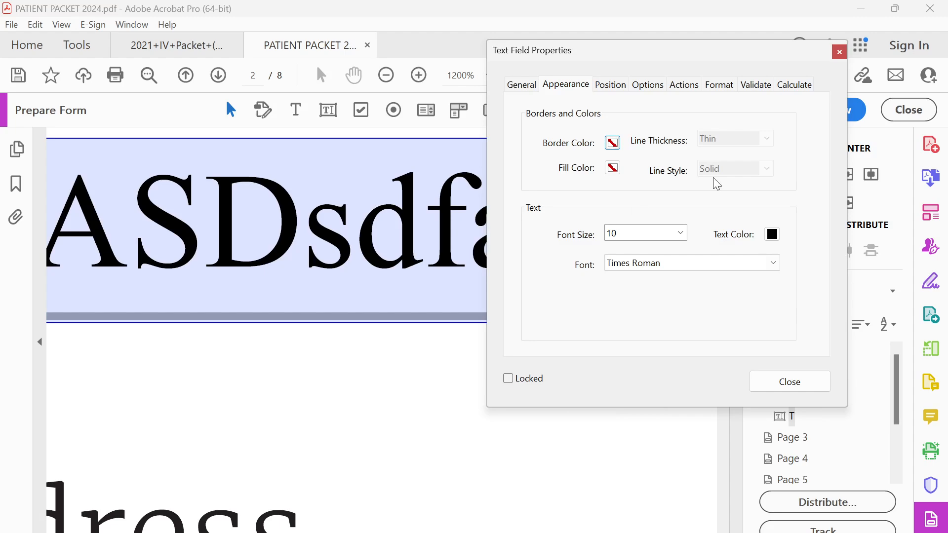
left_click(841, 53)
left_click(834, 108)
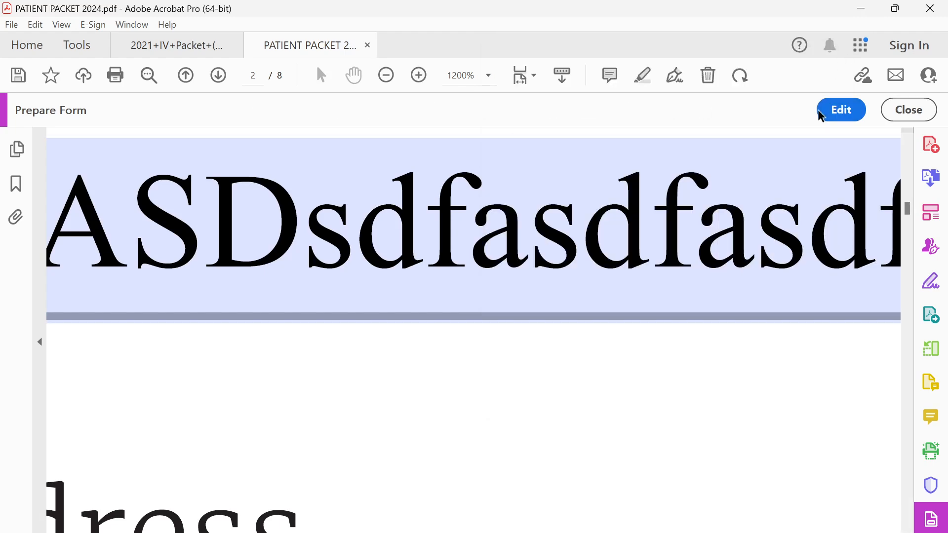
Step: Insert the letters yq after ASDsd in the Full Name field's test text and return to editing mode
left_click(396, 246)
type("y")
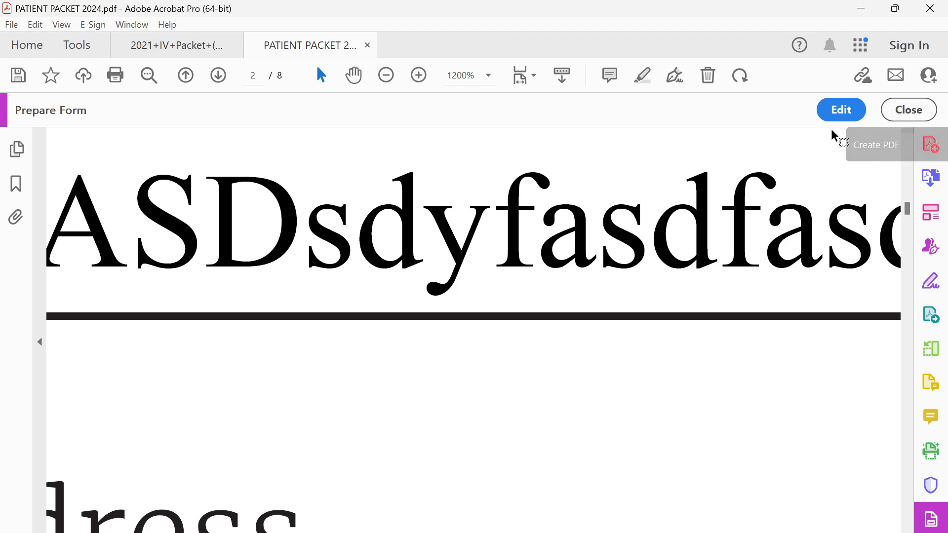
type("Y")
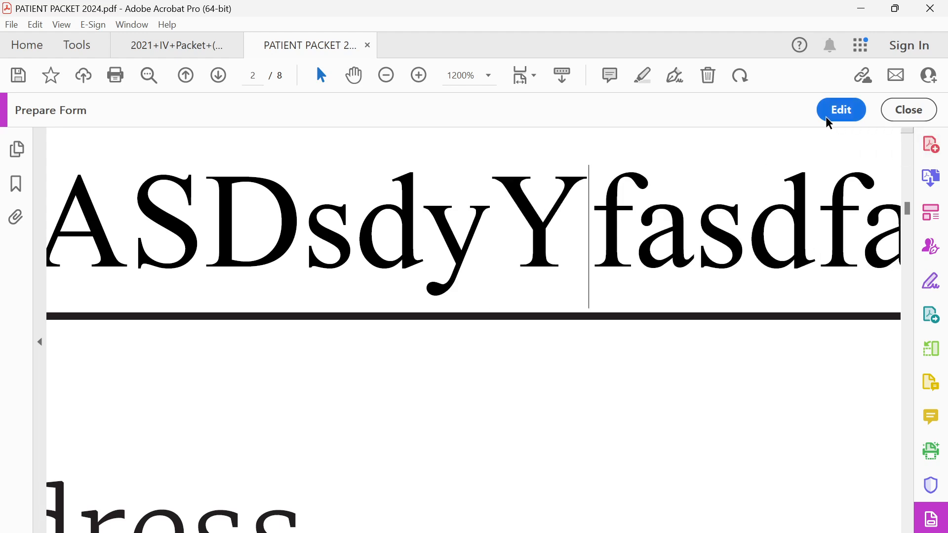
key("BackSpace")
type("q")
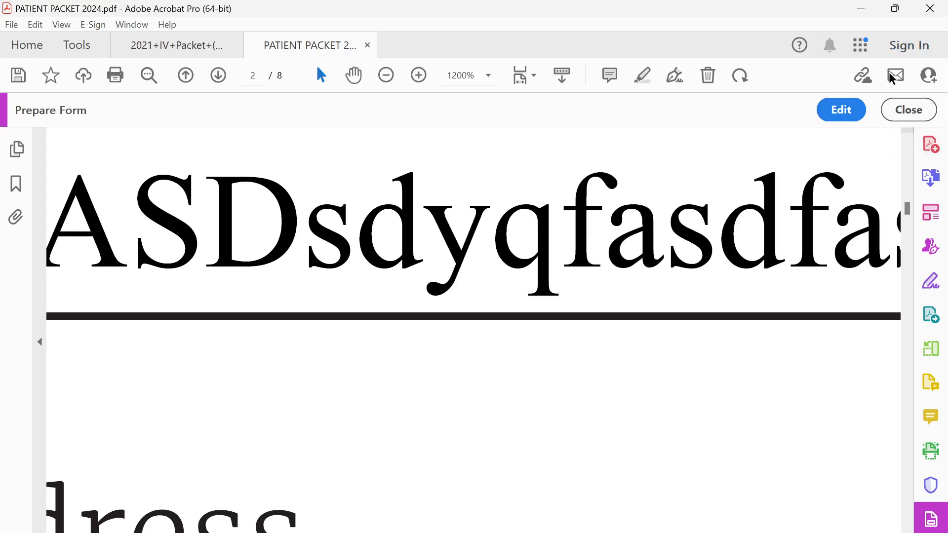
left_click(841, 114)
Step: Adjust the lower-left corner of the Full Name field slightly, close to the start of its underline
scroll(188, 374, "up", 4)
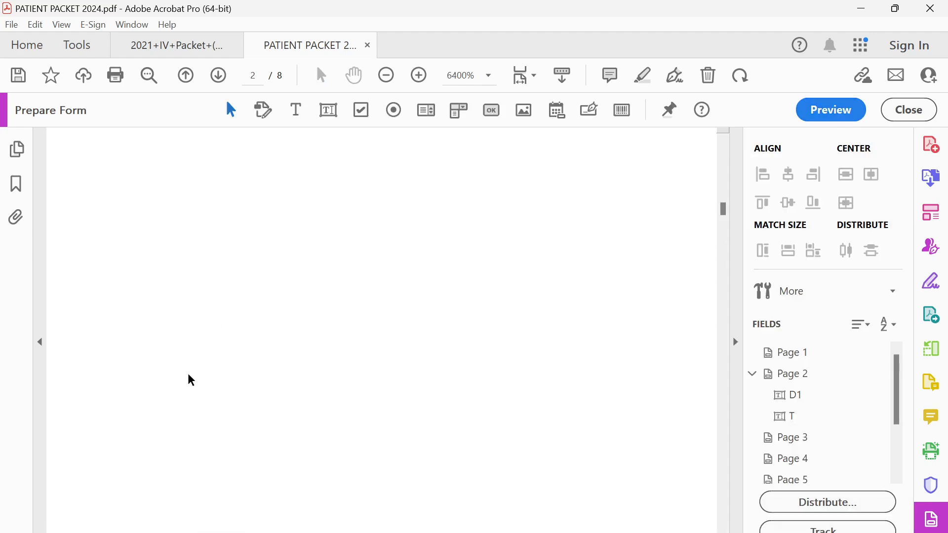
scroll(188, 374, "down", 3)
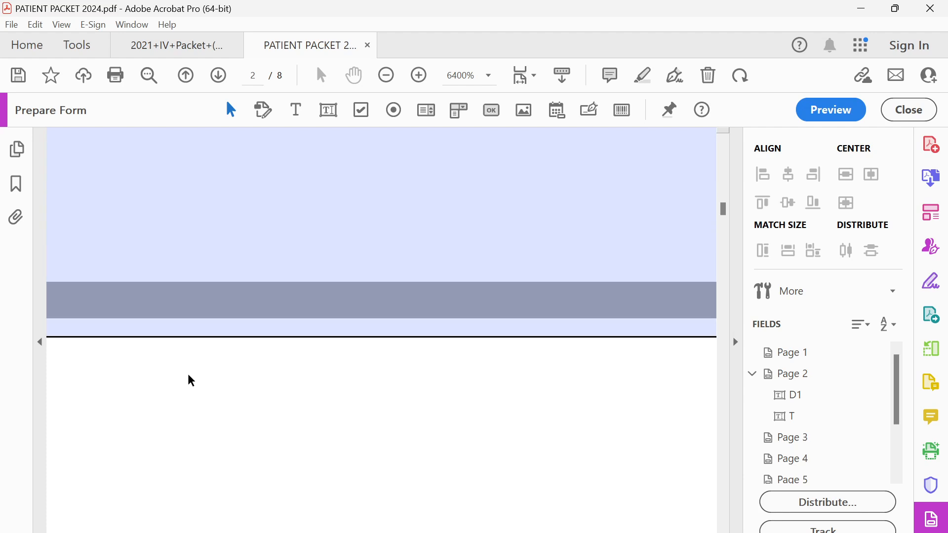
scroll(188, 375, "down", 1)
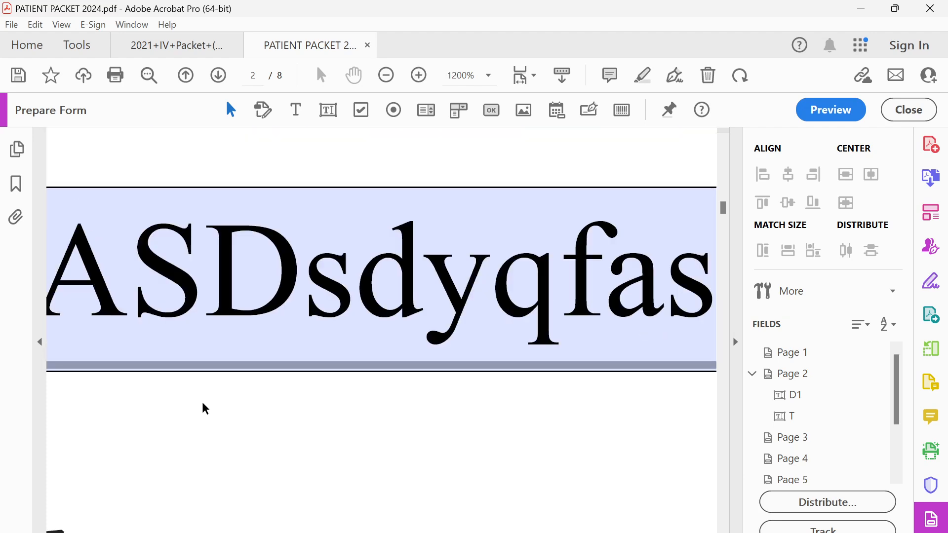
scroll(206, 404, "down", 1)
left_click(148, 365)
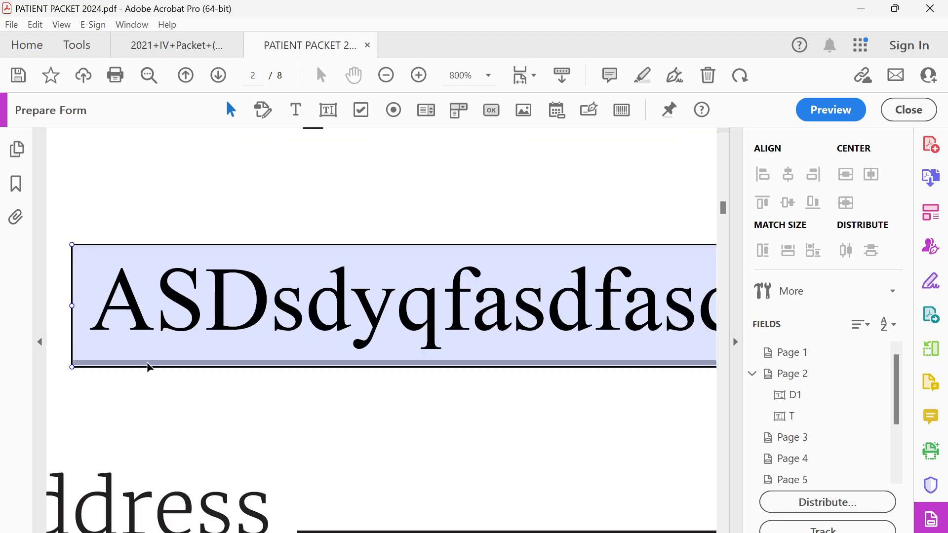
scroll(149, 366, "up", 2)
left_click(156, 338)
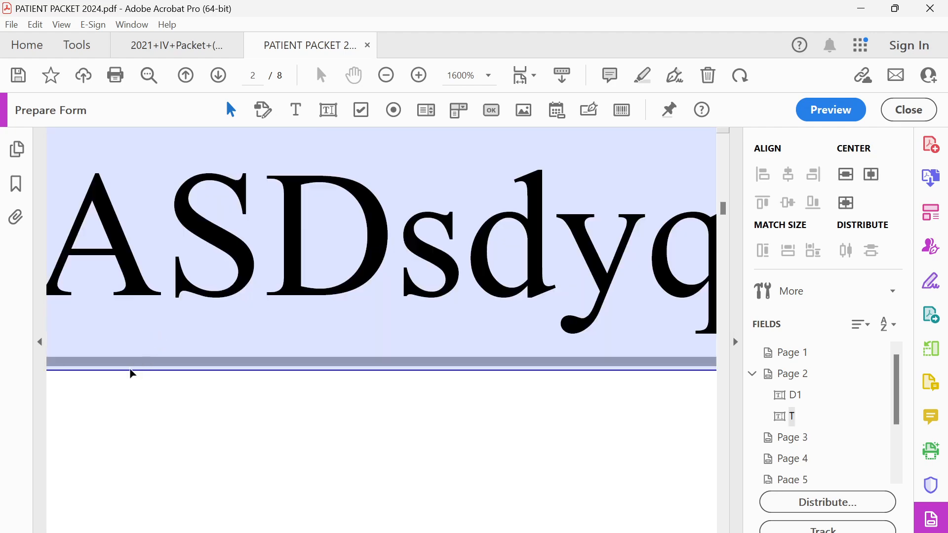
left_click_drag(132, 373, 399, 390)
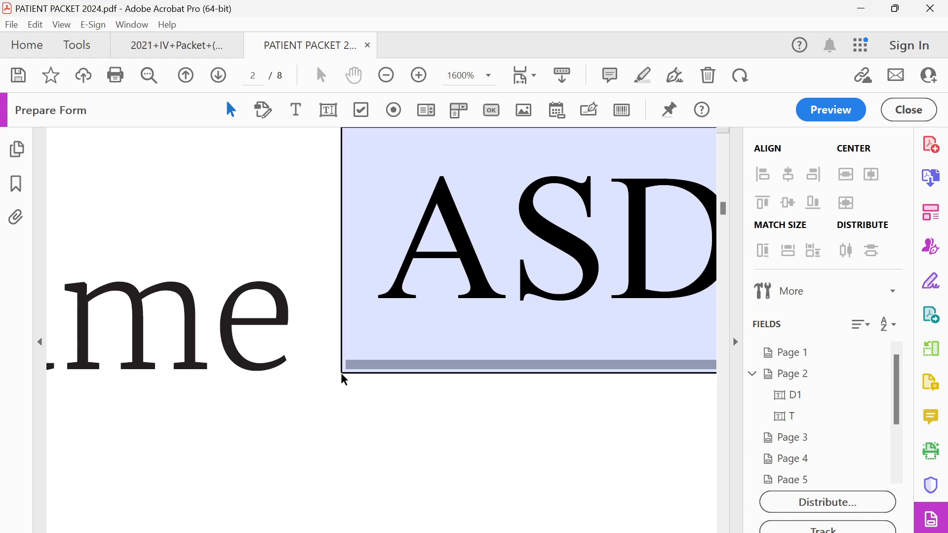
mouse_move(341, 372)
left_mouse_down()
mouse_move(344, 357)
mouse_move(342, 374)
left_mouse_up()
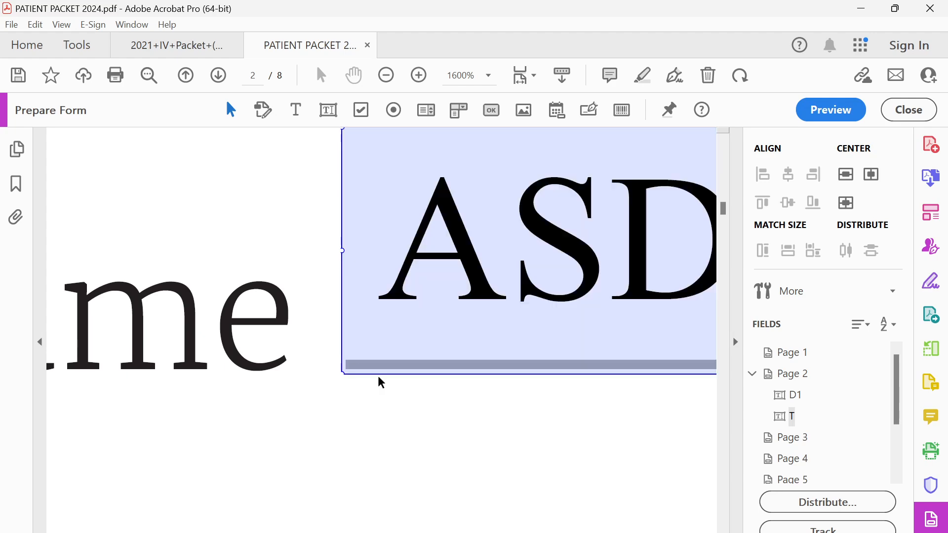
Step: Move the Full Name field slightly up so its bottom edge lines up with the underline
left_click(379, 380)
left_click_drag(712, 345, 425, 429)
left_click_drag(627, 434, 332, 430)
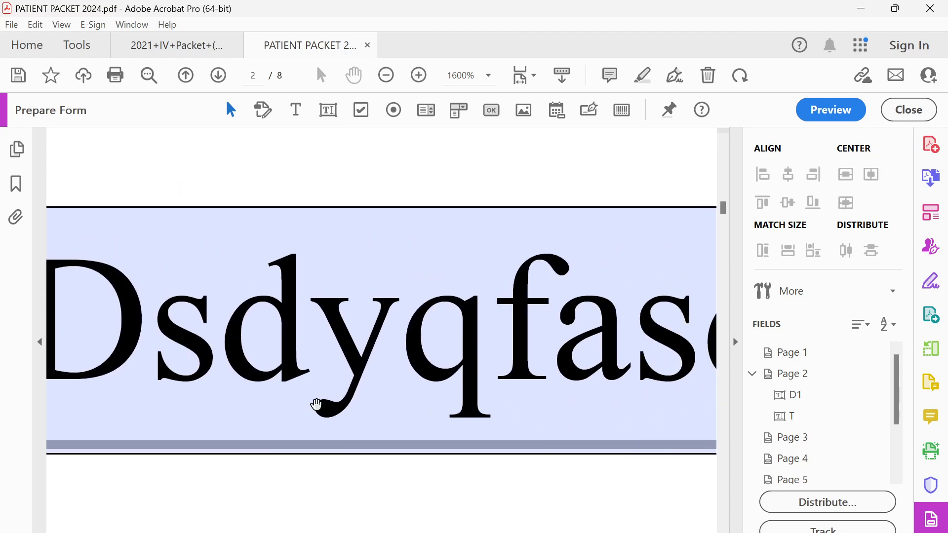
left_click_drag(74, 403, 328, 378)
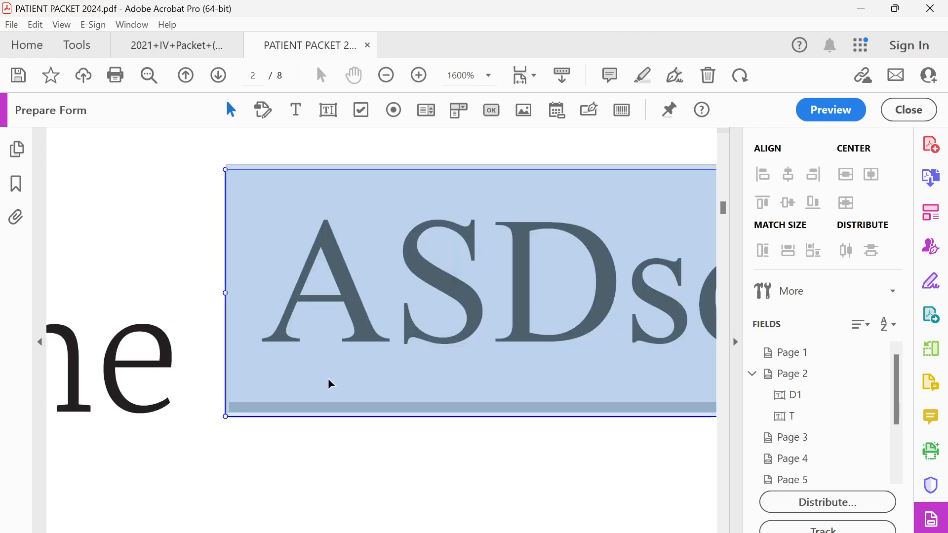
left_click(196, 433)
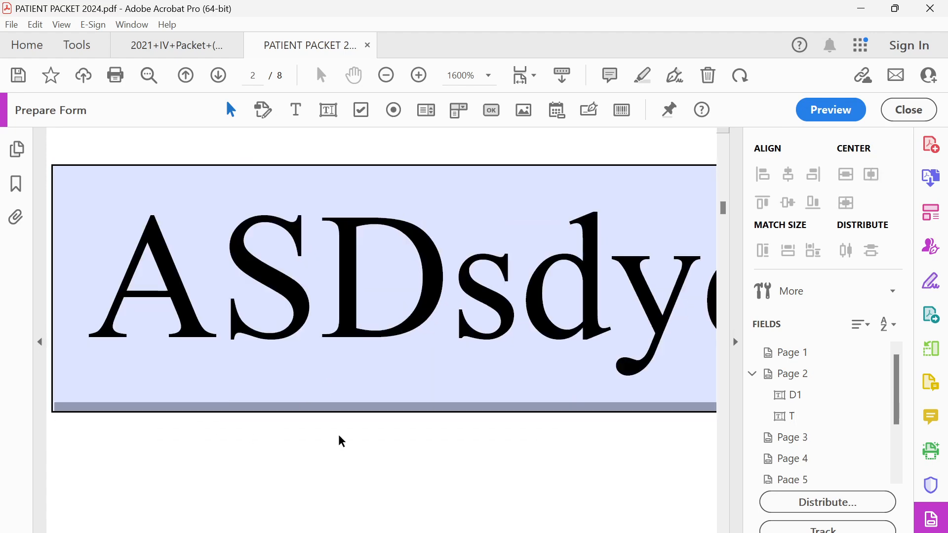
scroll(334, 439, "down", 8)
scroll(316, 442, "up", 8)
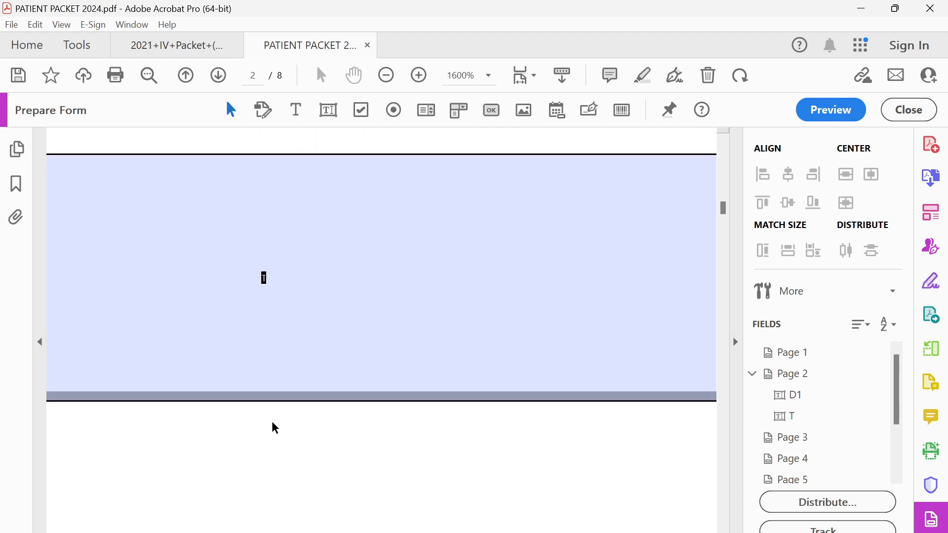
scroll(274, 424, "down", 10)
left_click(195, 389)
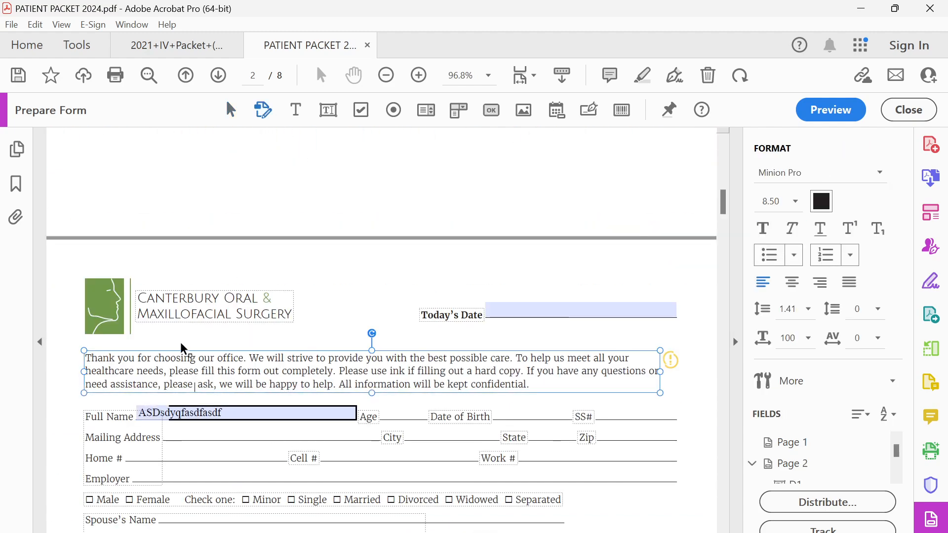
left_click(349, 322)
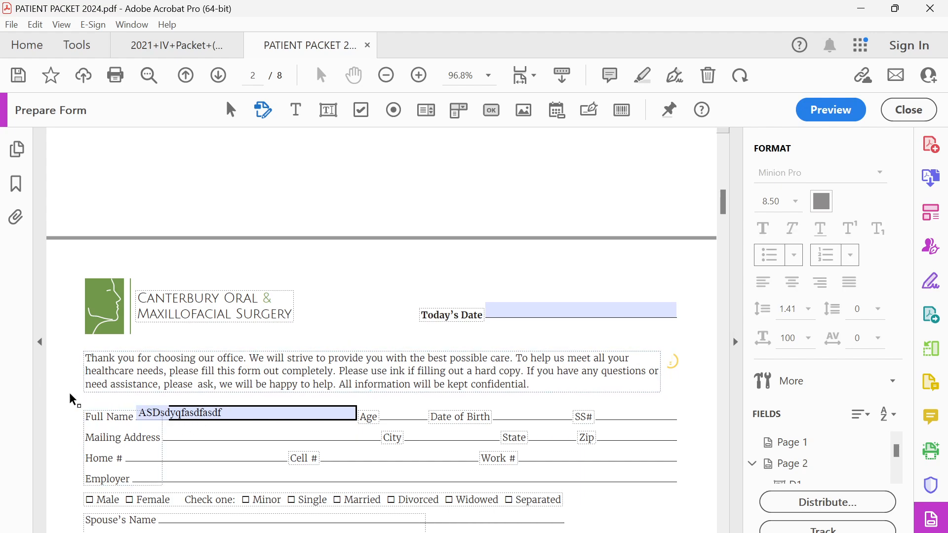
left_click(234, 410)
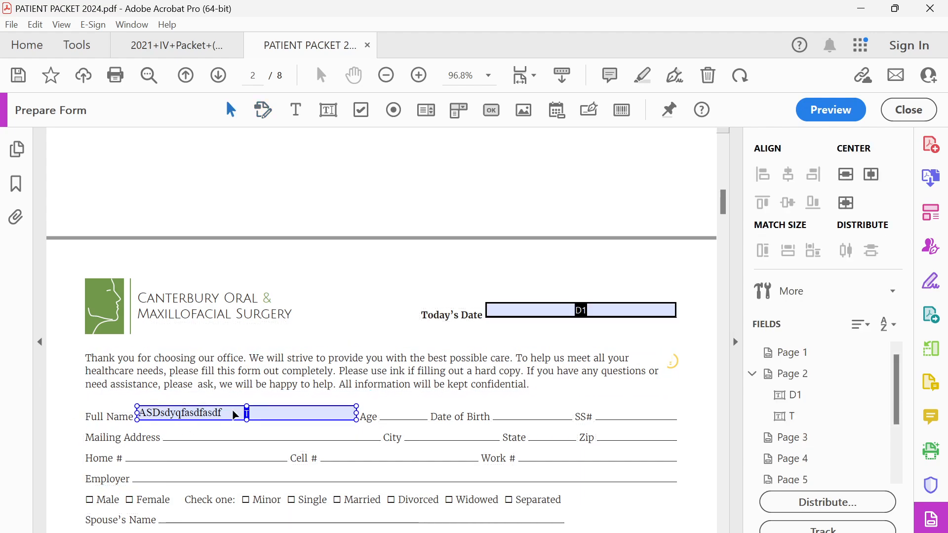
Step: Preview the form, shorten the Full Name test text to ASDsdyqdf and return to editing mode
scroll(403, 417, "down", 8)
scroll(349, 490, "up", 7)
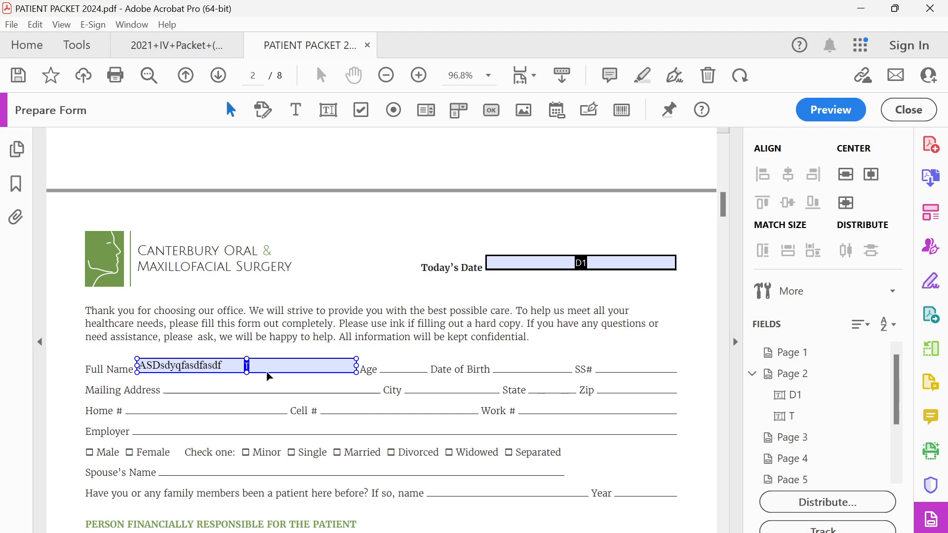
double_click(214, 368)
left_click(839, 52)
left_click(826, 111)
left_click(305, 365)
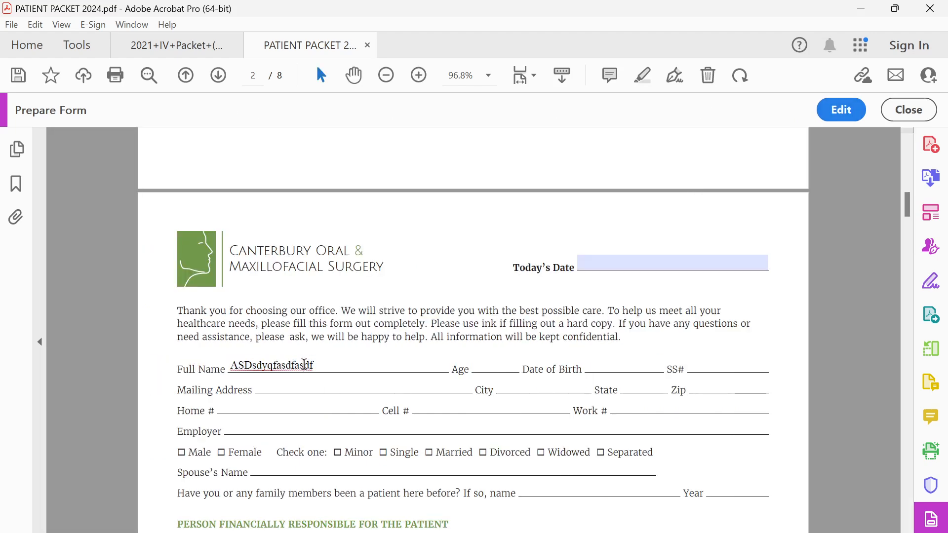
key("BackSpace")
key("BackSpace")
key("BackSpace")
left_click(840, 111)
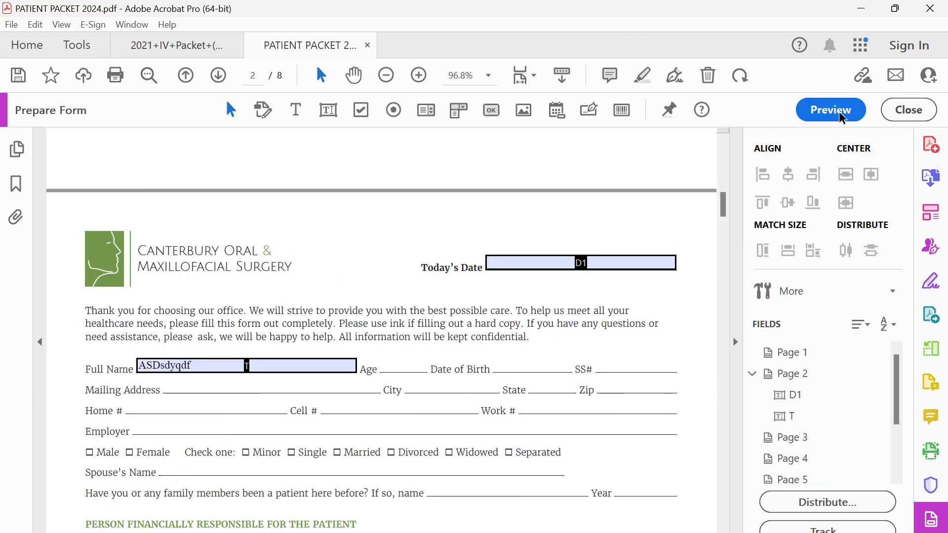
Step: Copy the Full Name text field and paste a duplicate of it on page 2
left_click(247, 399)
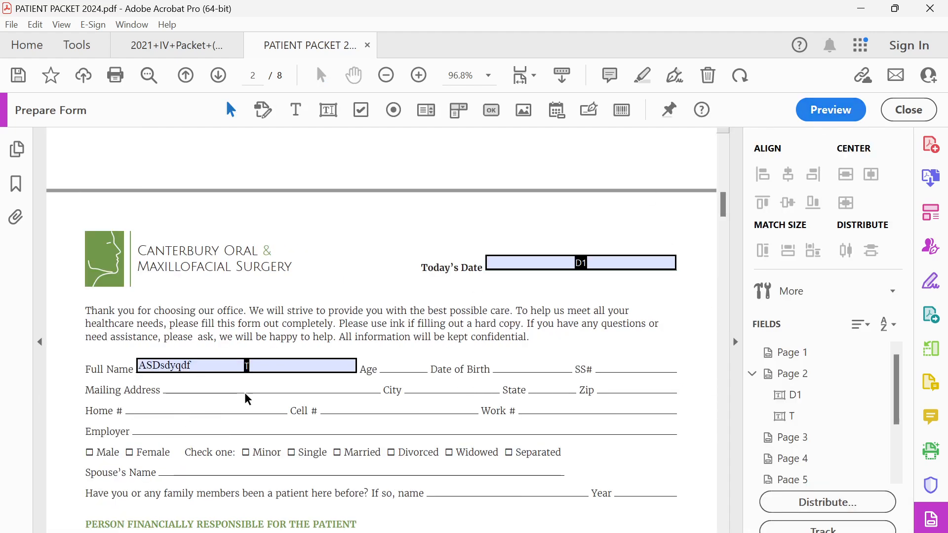
left_click(271, 369)
scroll(208, 420, "up", 2)
key("alt")
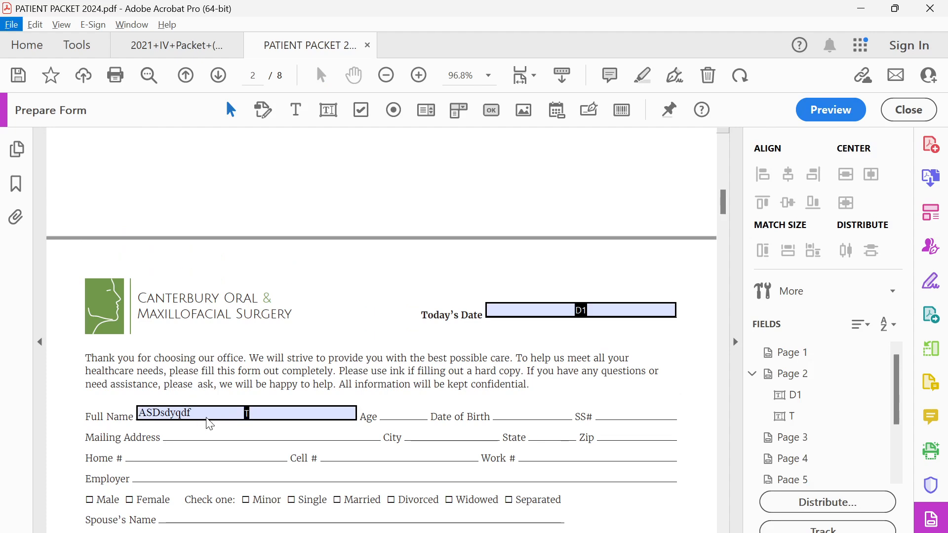
left_click(301, 368)
left_click(212, 413)
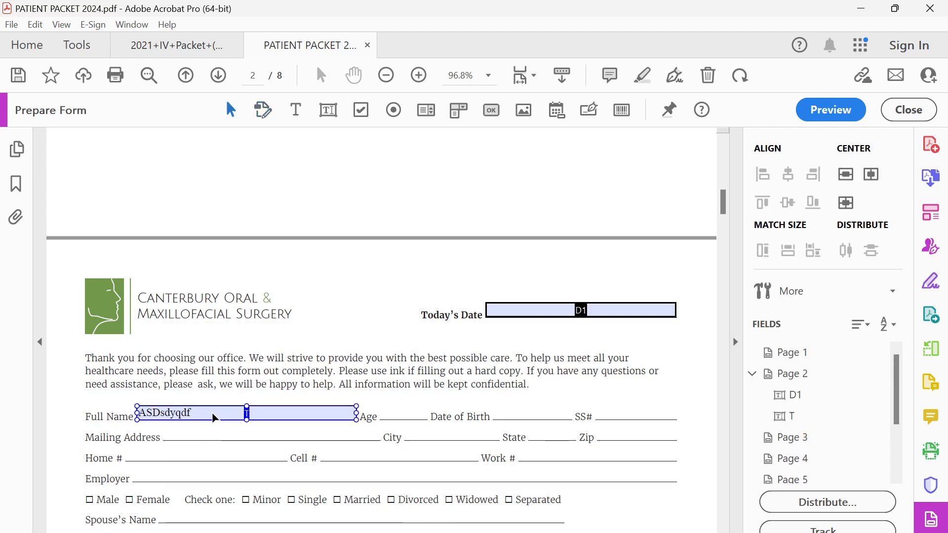
right_click(207, 417)
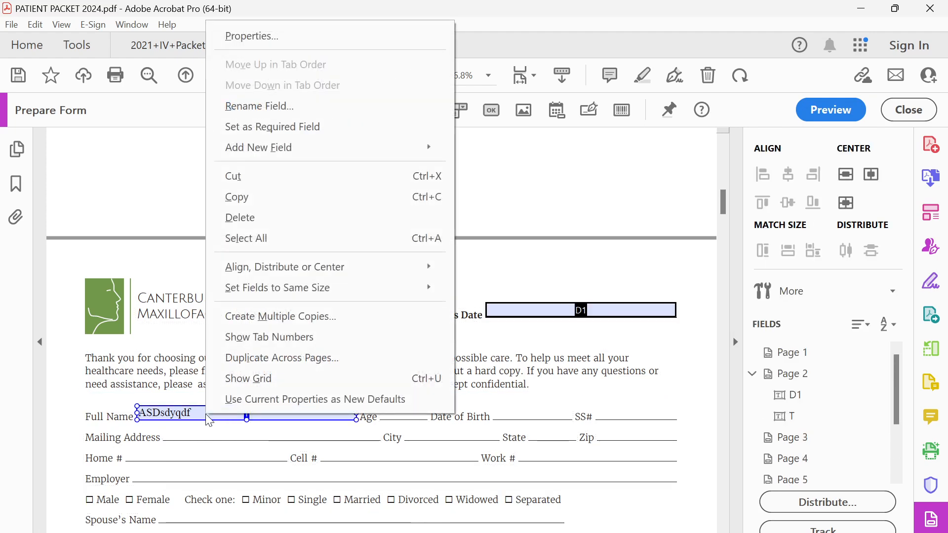
left_click(236, 199)
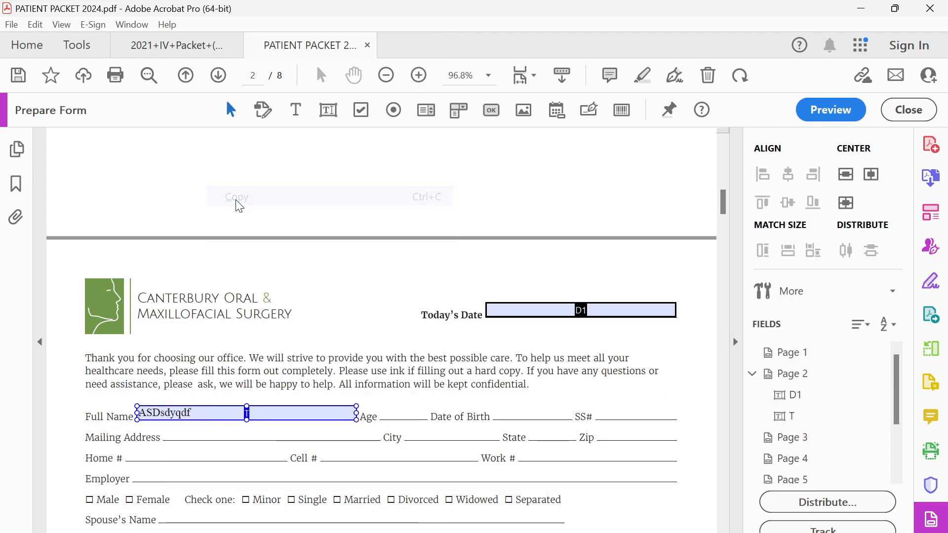
right_click(379, 406)
left_click(436, 245)
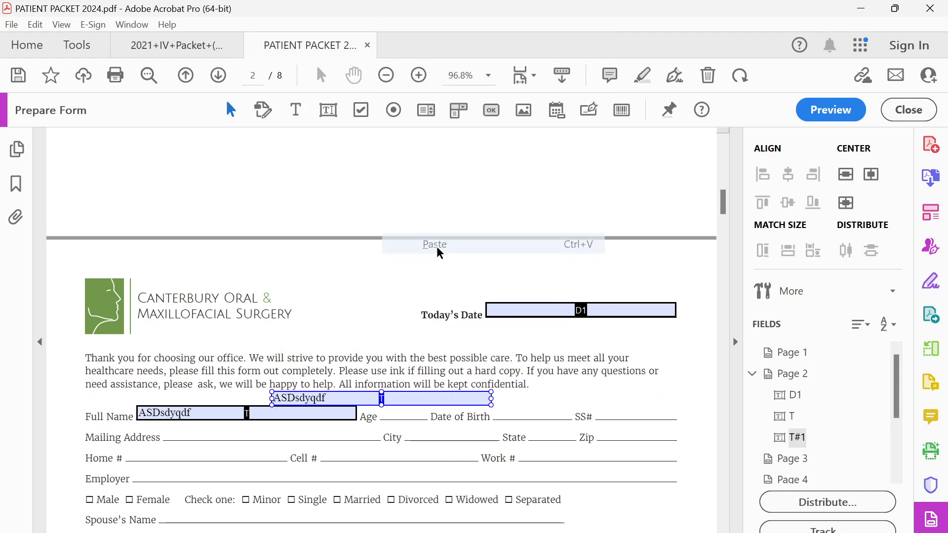
Step: Move the pasted text field onto the Age line so it starts just after the Age label
left_click_drag(311, 402, 426, 411)
scroll(482, 421, "up", 2)
scroll(482, 421, "up", 1)
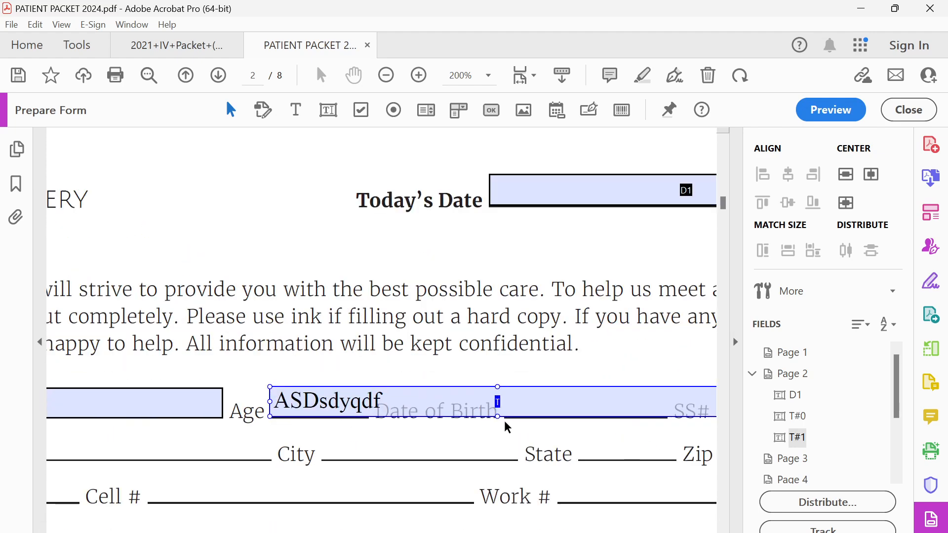
left_click_drag(687, 321, 598, 305)
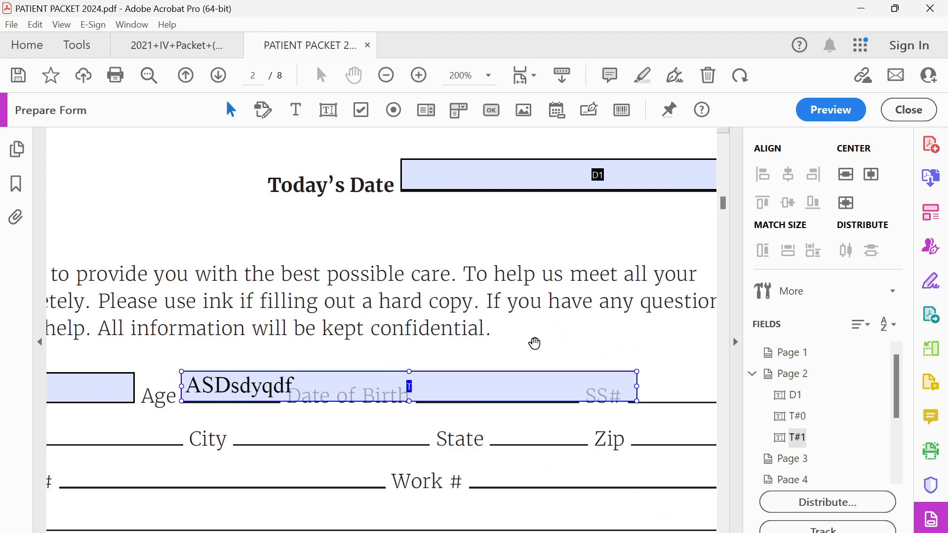
Step: Shorten the pasted Age field to end with its underline and nudge it slightly down onto the line
mouse_move(534, 343)
left_mouse_down()
mouse_move(476, 339)
mouse_move(646, 354)
mouse_move(536, 326)
left_mouse_up()
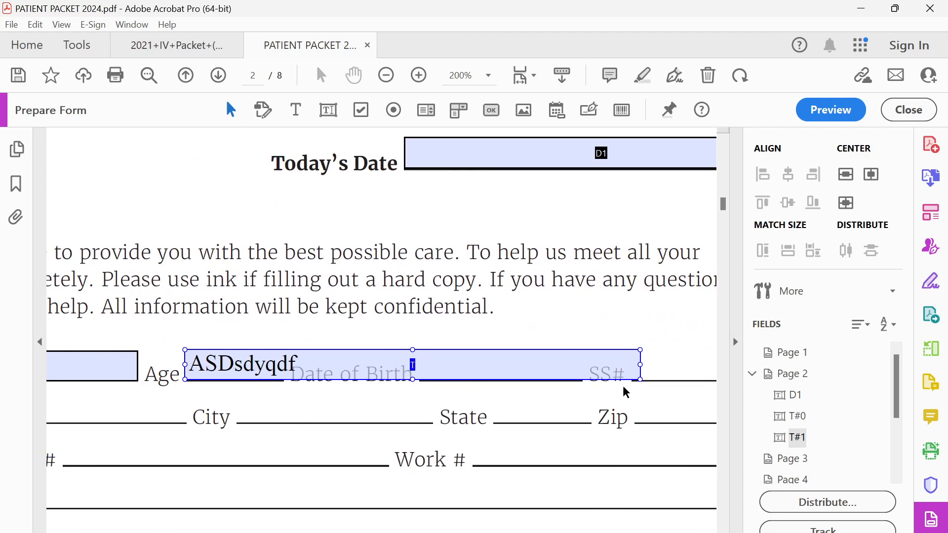
left_click_drag(639, 365, 282, 363)
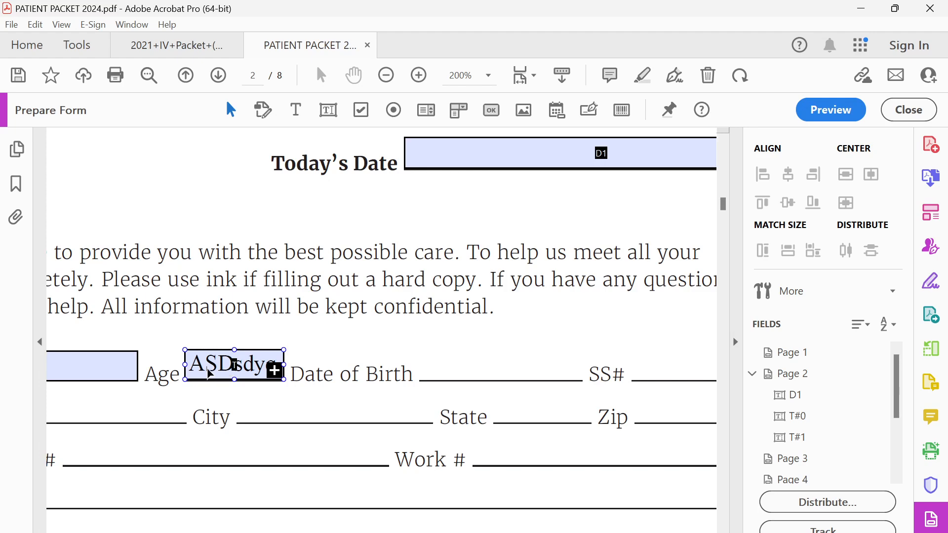
left_click_drag(208, 368, 208, 371)
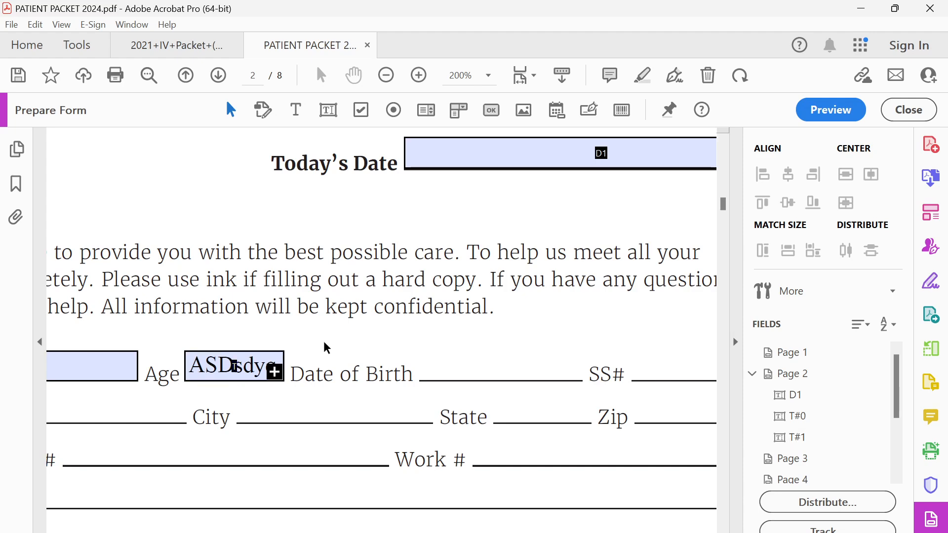
left_click(108, 366)
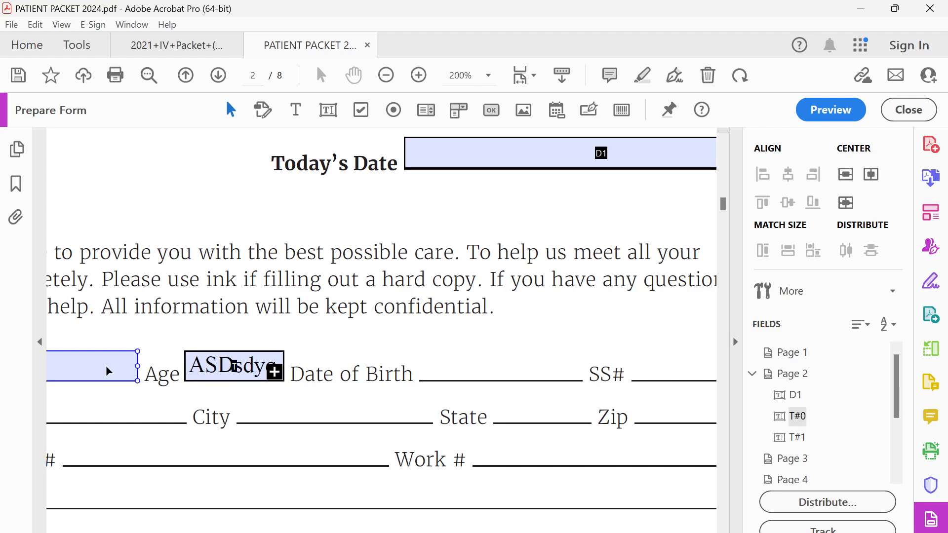
left_click(439, 361)
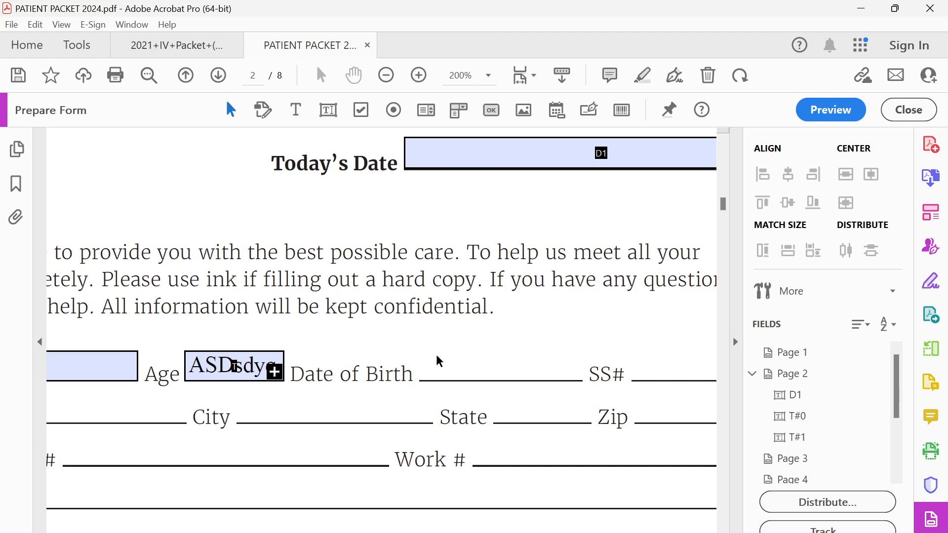
key("ctrl+v")
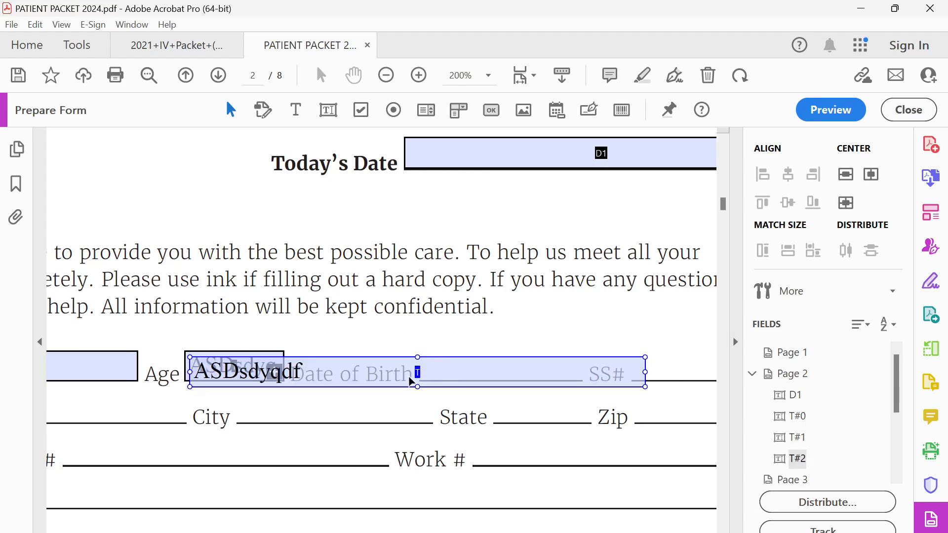
key("Delete")
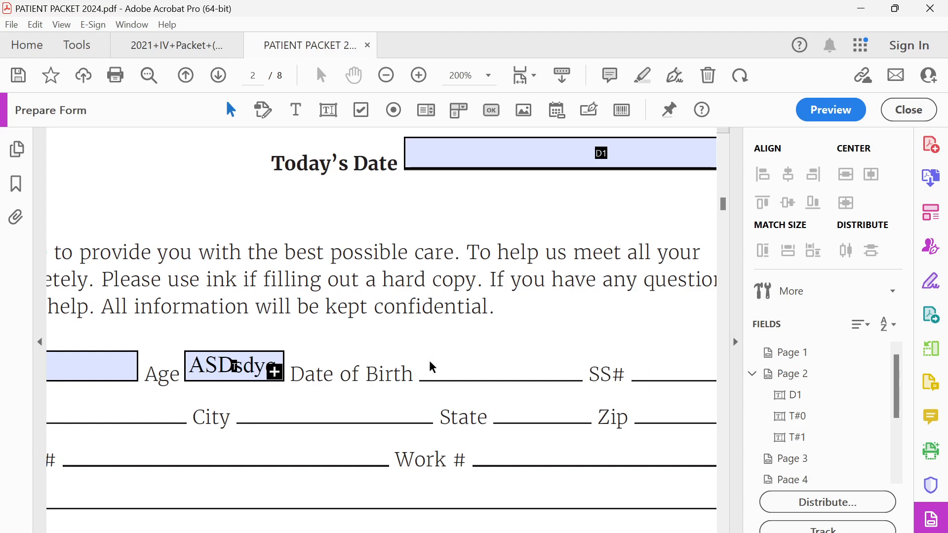
key("ctrl+v")
key("ctrl+v")
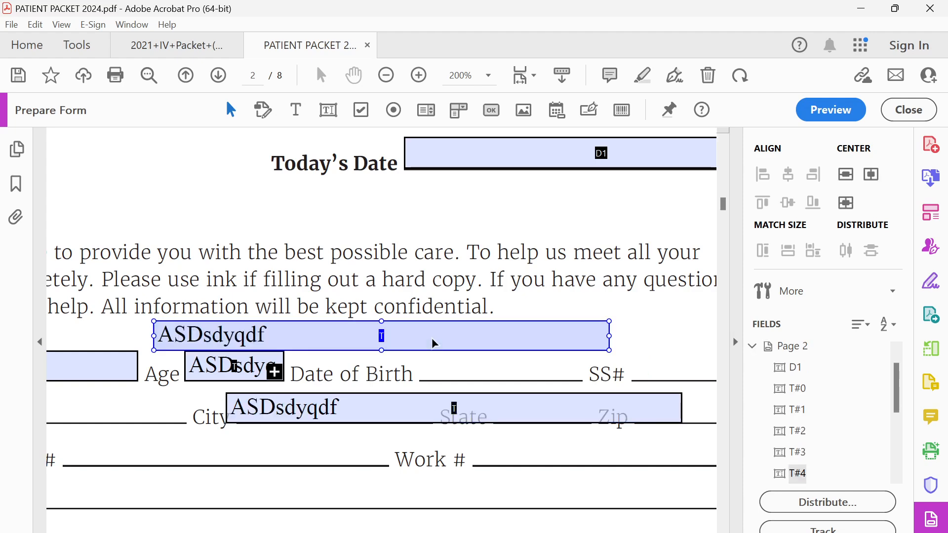
key("Delete")
key("Delete")
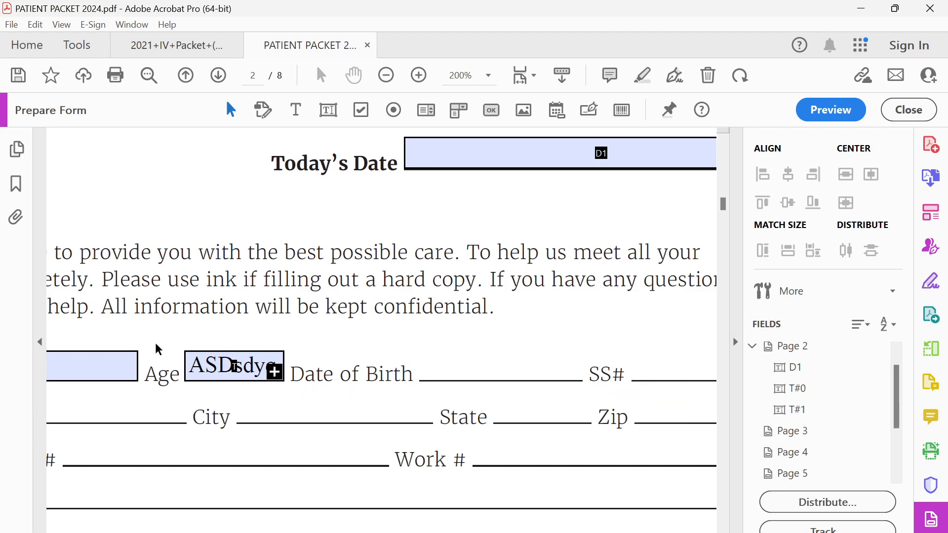
Step: Duplicate the Age field onto the Date of Birth line and widen the copy to span the whole underline
left_click(90, 377)
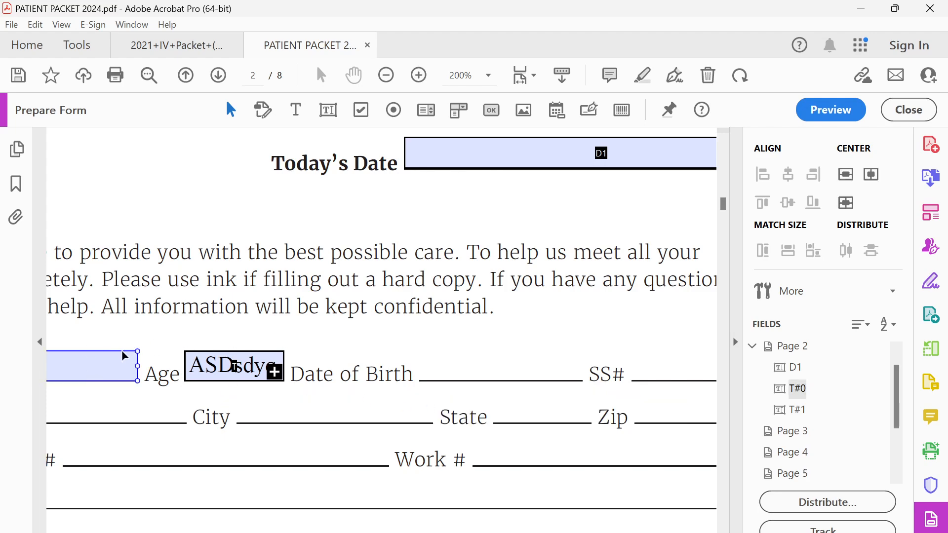
left_click(216, 376)
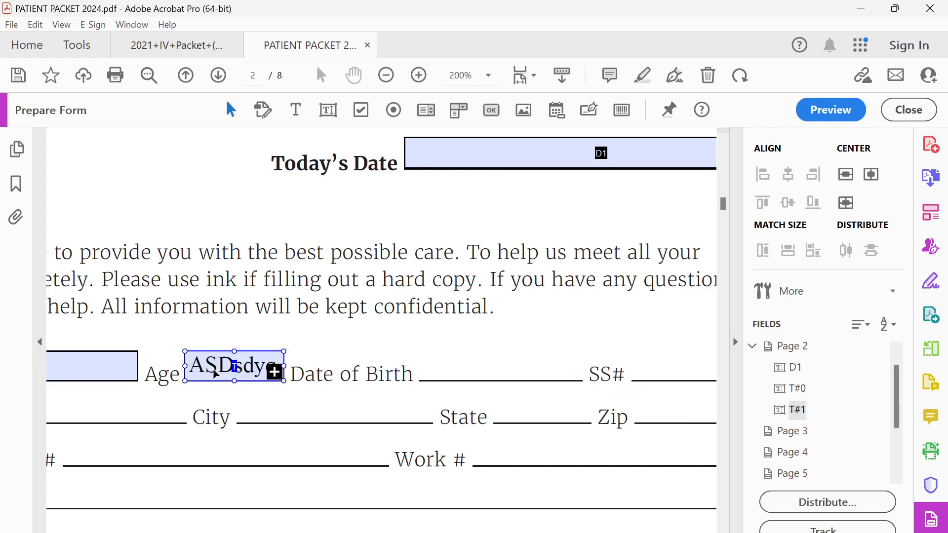
left_click_drag(197, 378, 431, 381)
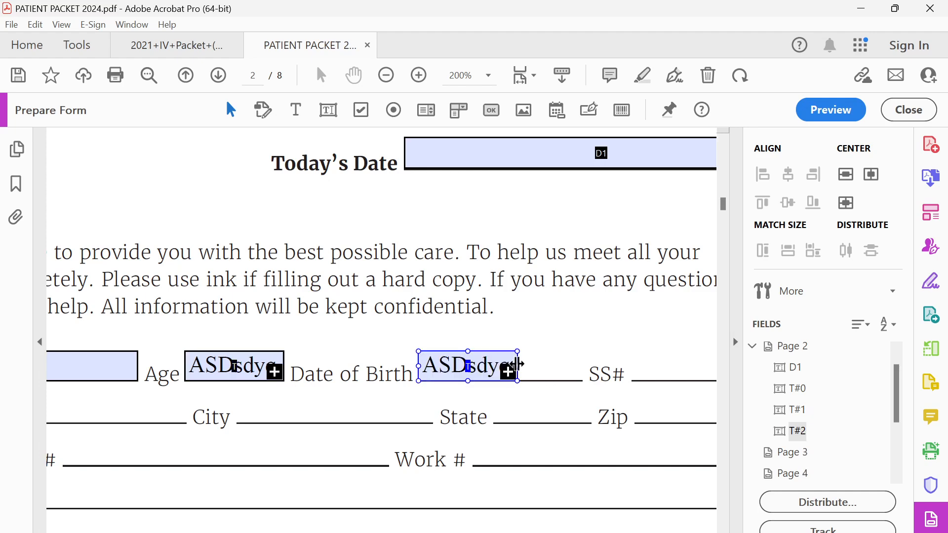
left_click_drag(517, 366, 582, 369)
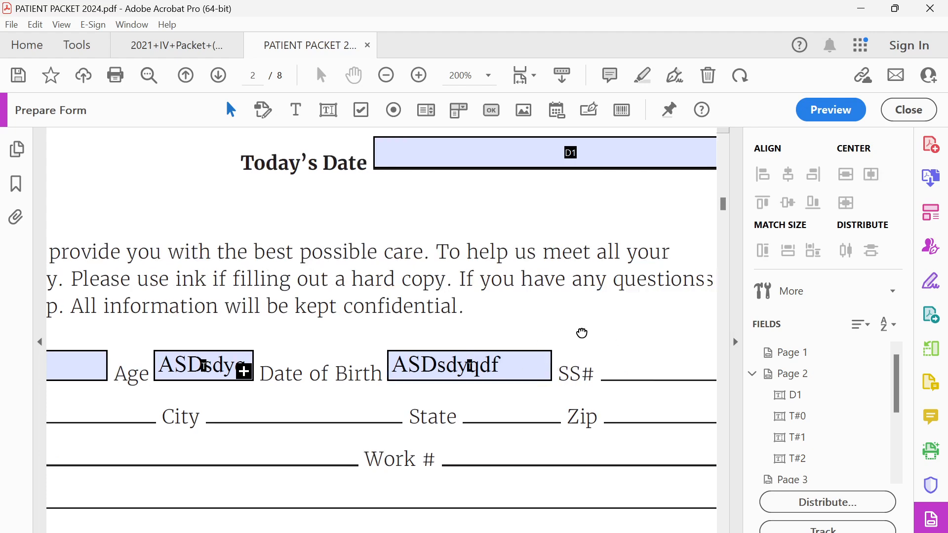
Step: Duplicate the Date of Birth field onto the SS# line and extend the copy to the end of the underline
scroll(582, 333, "right", 5)
left_click(249, 389)
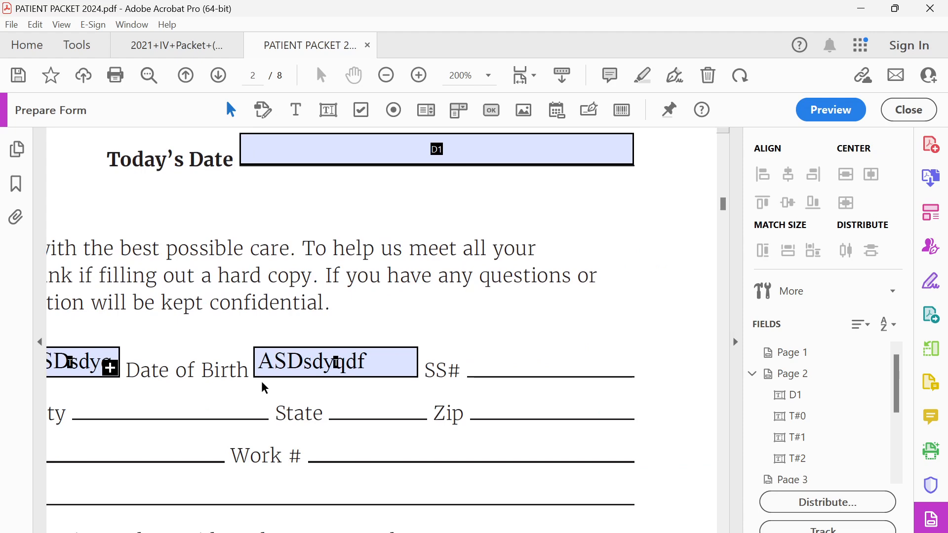
left_click(269, 369)
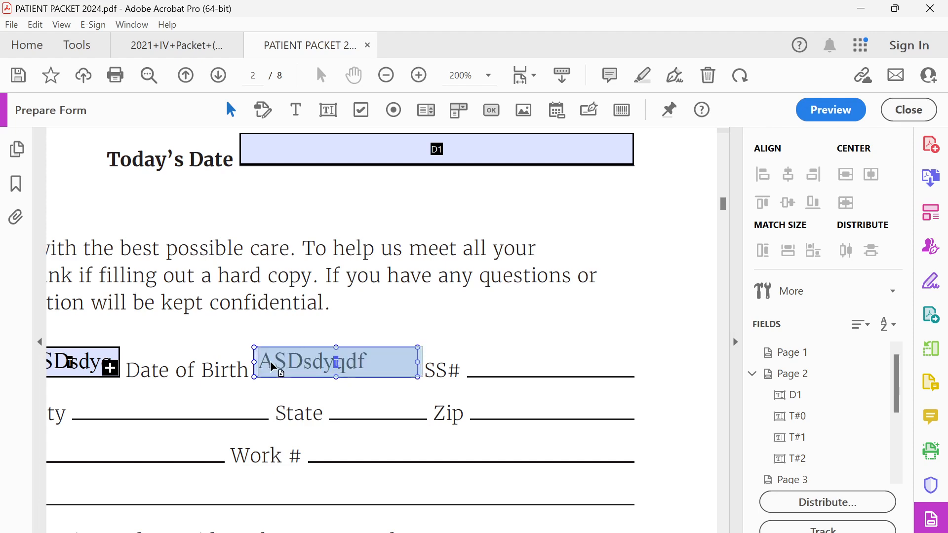
left_click_drag(269, 366, 482, 403)
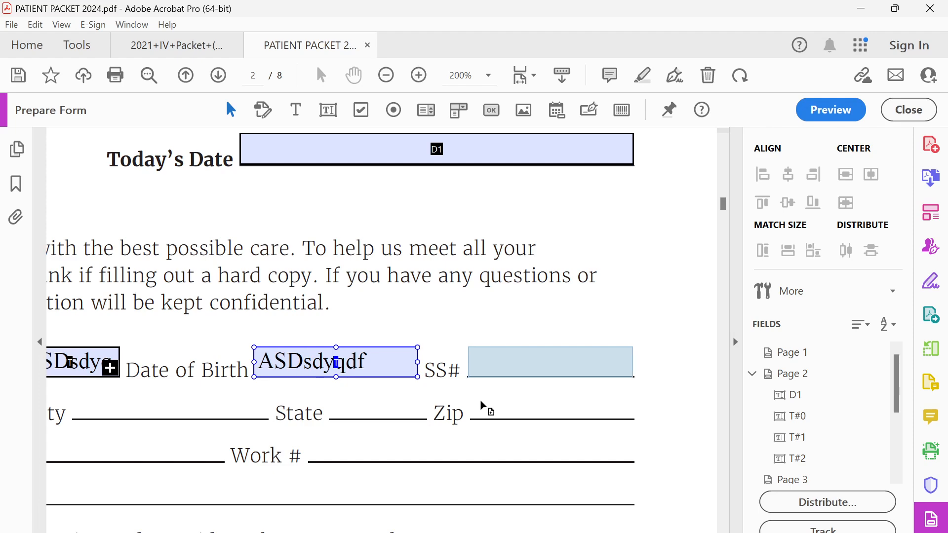
left_click(483, 405)
scroll(633, 350, "up", 3)
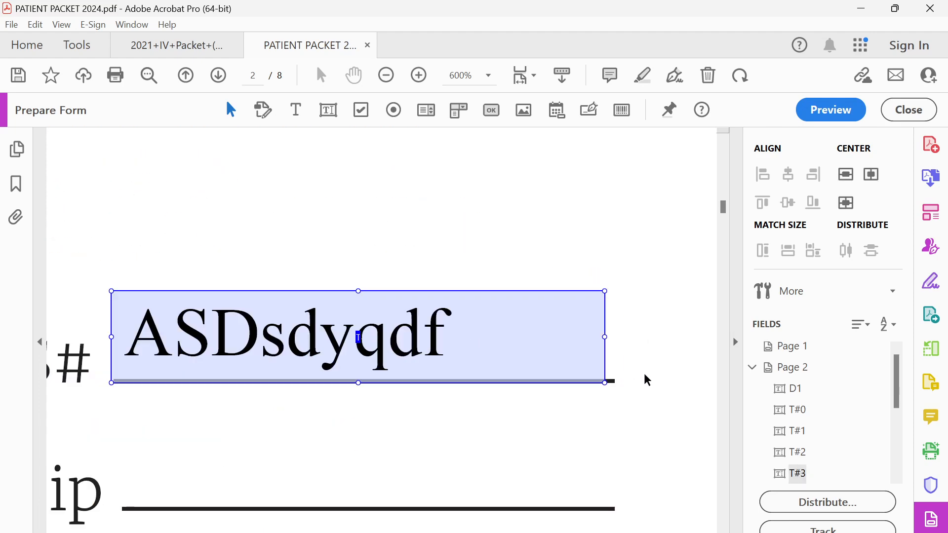
left_click_drag(603, 335, 614, 335)
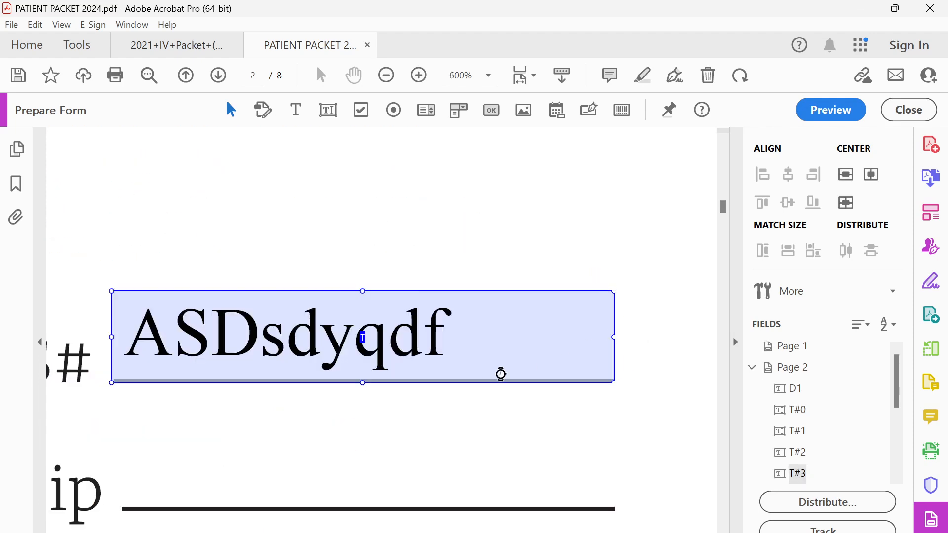
Step: Duplicate the Full Name field onto the Mailing Address line and shorten the copy to end just before the City label
scroll(498, 374, "down", 3)
left_click_drag(183, 318, 484, 268)
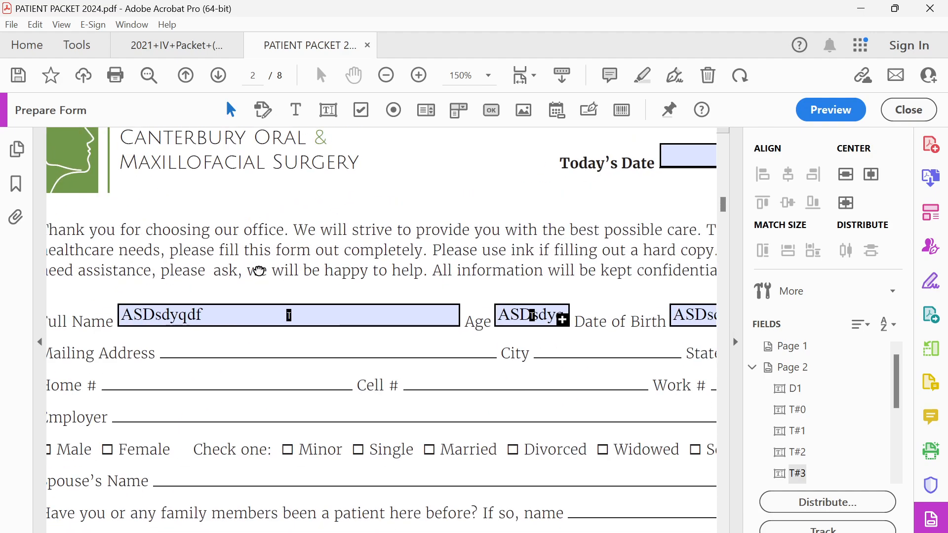
left_click_drag(258, 271, 297, 269)
left_click(195, 315)
left_click_drag(190, 312, 231, 342)
scroll(232, 343, "up", 3)
left_click_drag(555, 347, 101, 350)
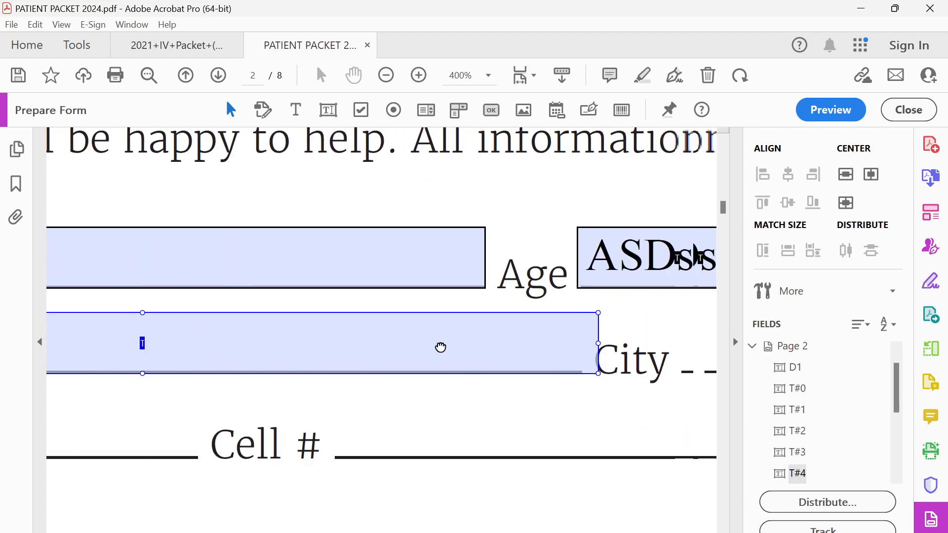
left_click_drag(441, 347, 381, 322)
scroll(381, 326, "down", 4)
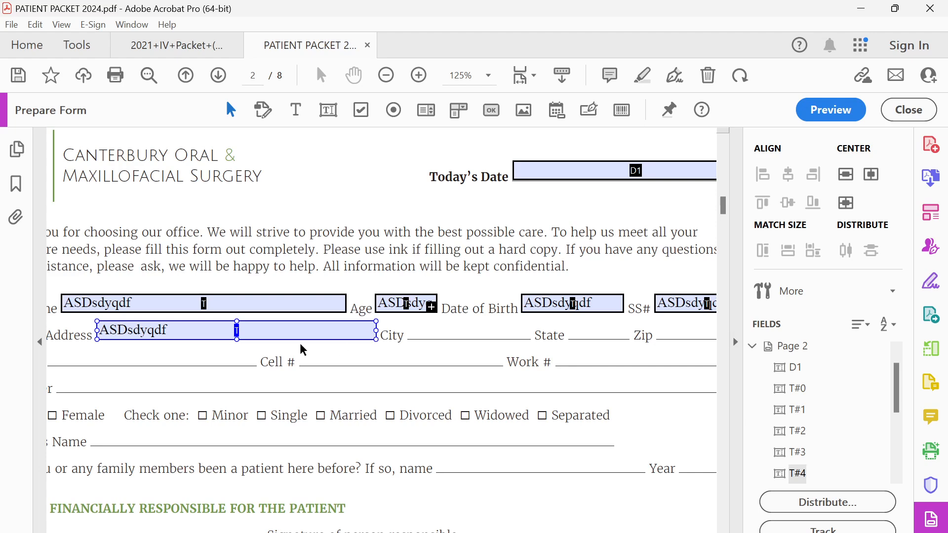
Step: Duplicate the Mailing Address field onto the City line so the copy starts just after the City label
left_click_drag(126, 335, 436, 338)
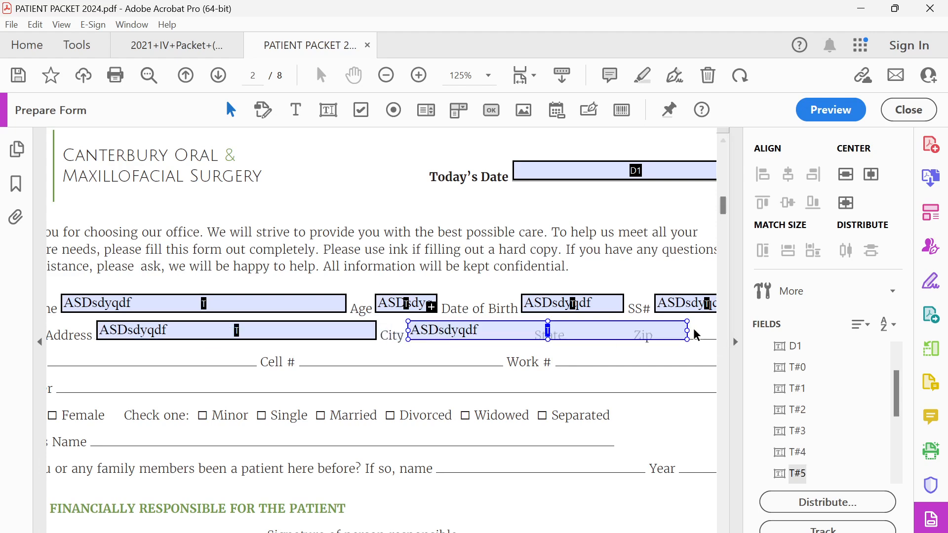
Step: Shorten the City text field to its blank line and add a copy of it fitted to the State line
left_click_drag(689, 336, 530, 330)
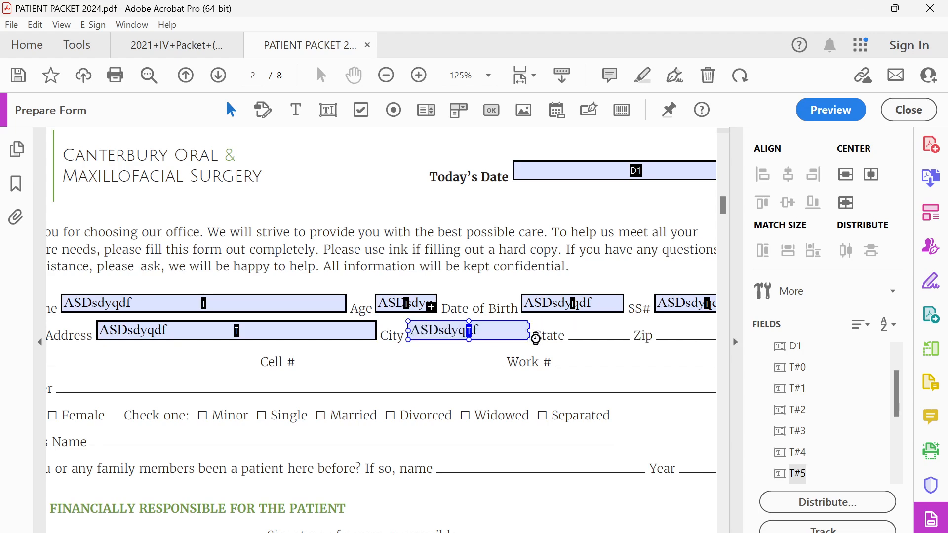
left_click(580, 347)
scroll(590, 344, "up", 1)
scroll(594, 375, "up", 3, "ctrl")
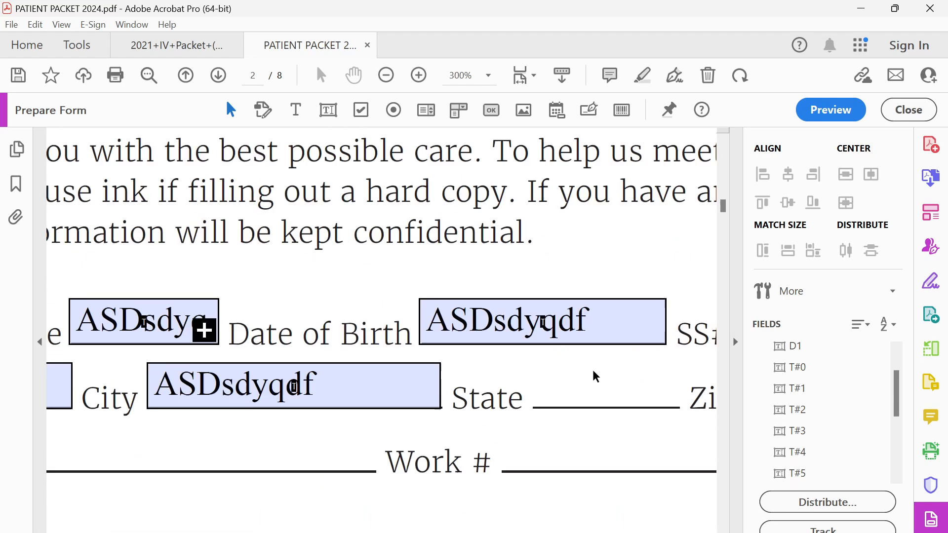
left_click_drag(79, 354, 457, 351)
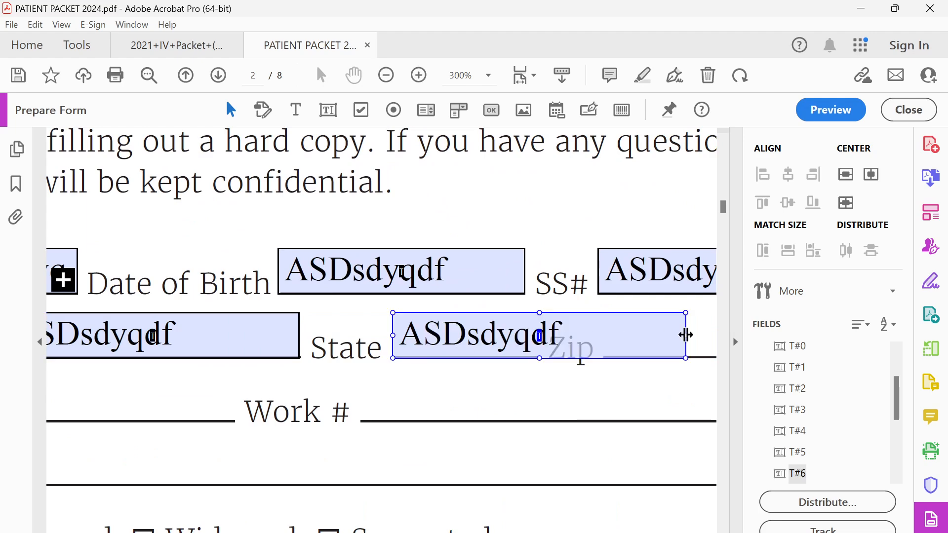
left_click_drag(686, 335, 540, 334)
left_click(516, 394)
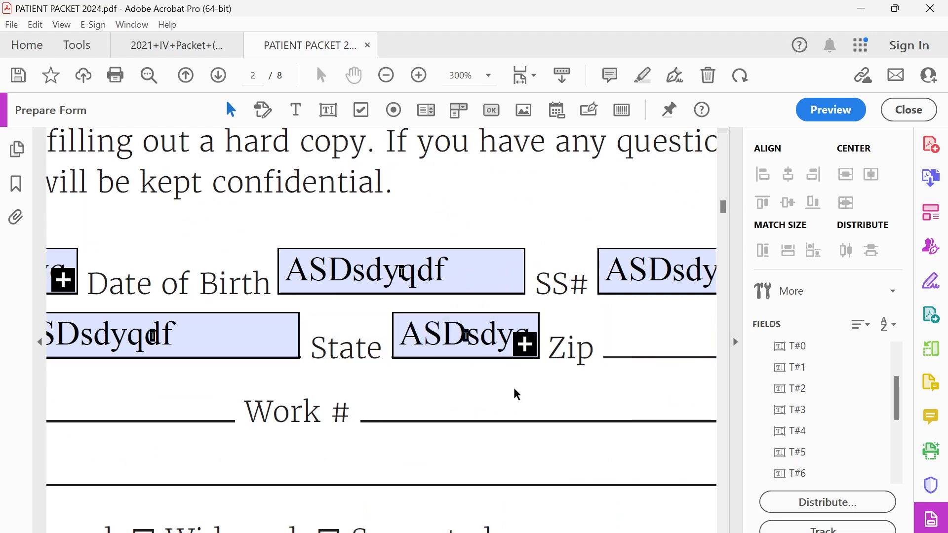
Step: Place a copy of the text field on the Zip line and fit its width to the blank
scroll(514, 389, "down", 2)
left_click_drag(439, 355, 654, 333)
left_click_drag(654, 332, 655, 332)
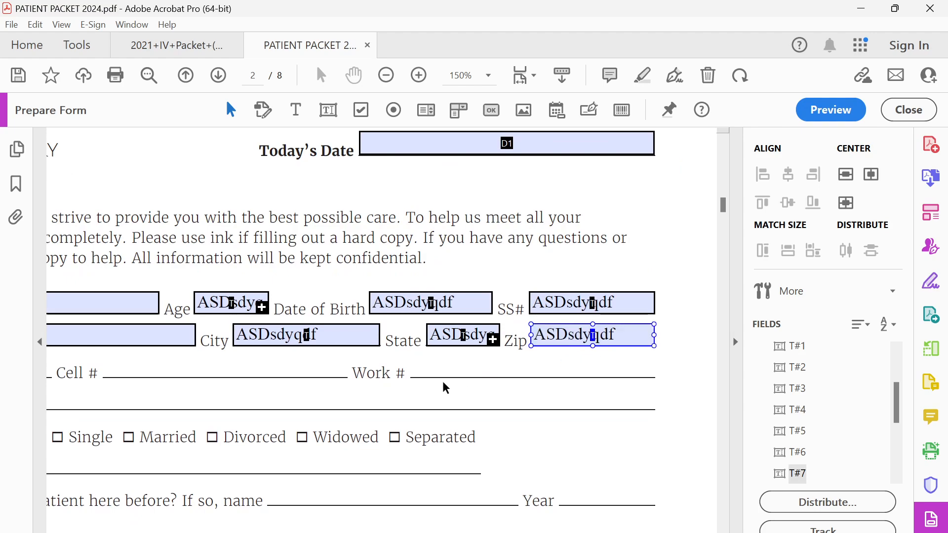
Step: Save a copy of the form as "Fillable PATIENT PACKET 2024" in the "fillable pdf" folder under Downloads
scroll(303, 370, "down", 2)
scroll(301, 369, "down", 3, "ctrl")
scroll(437, 384, "down", 7)
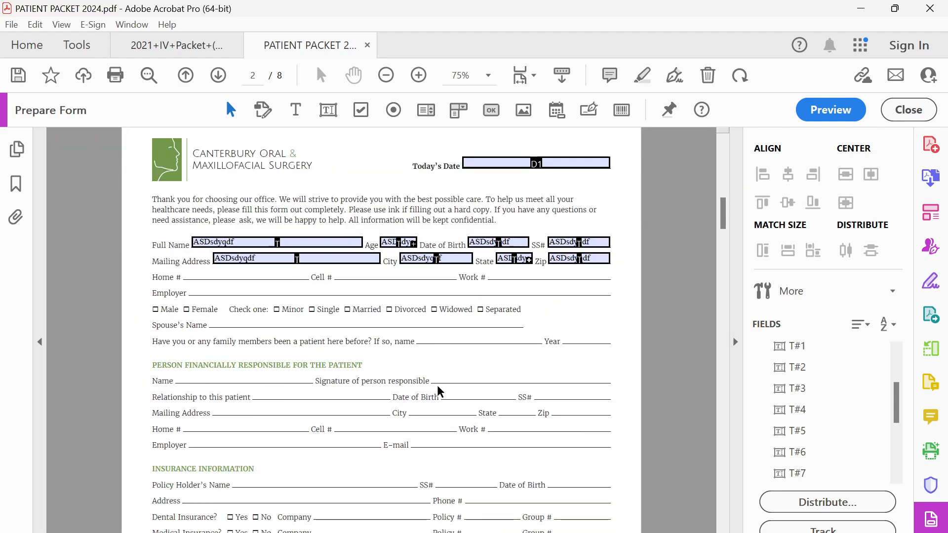
scroll(436, 415, "up", 5)
scroll(435, 407, "up", 2)
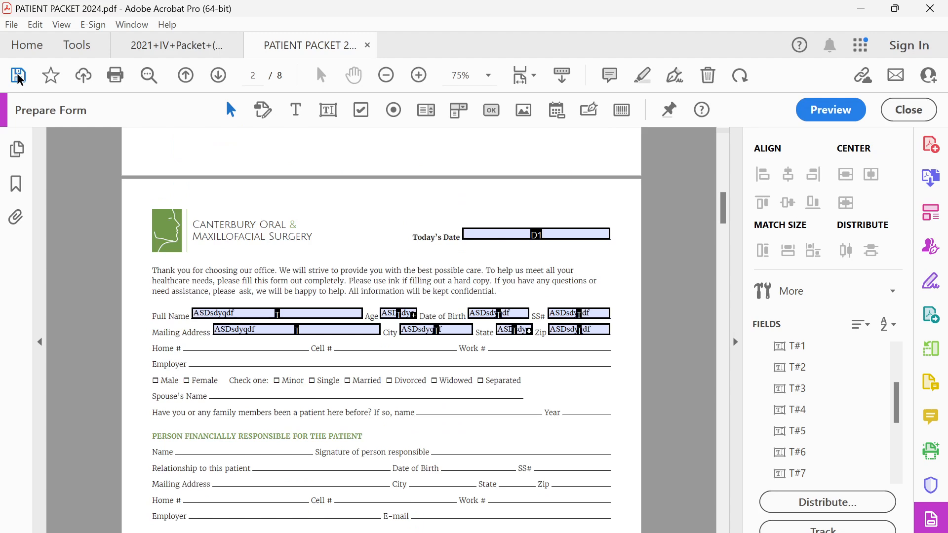
left_click(10, 24)
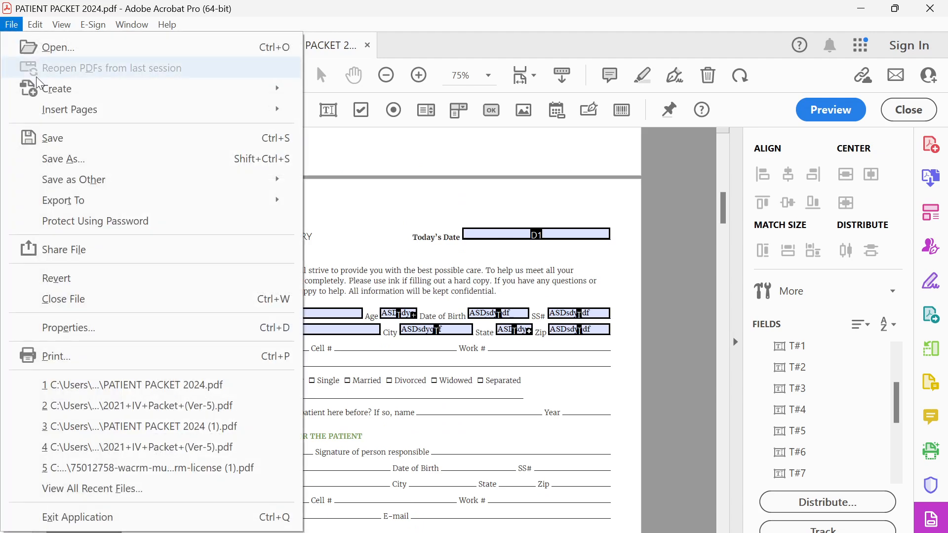
left_click(75, 165)
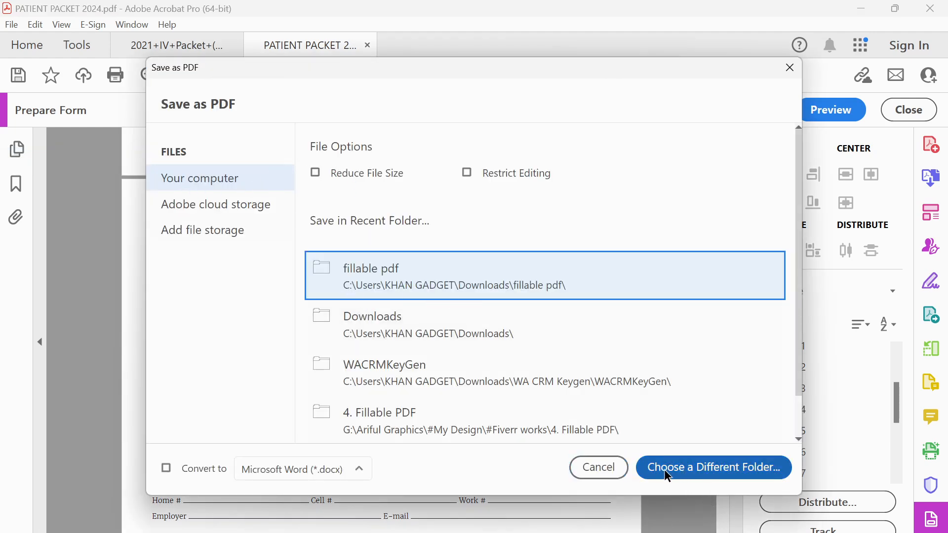
left_click(690, 469)
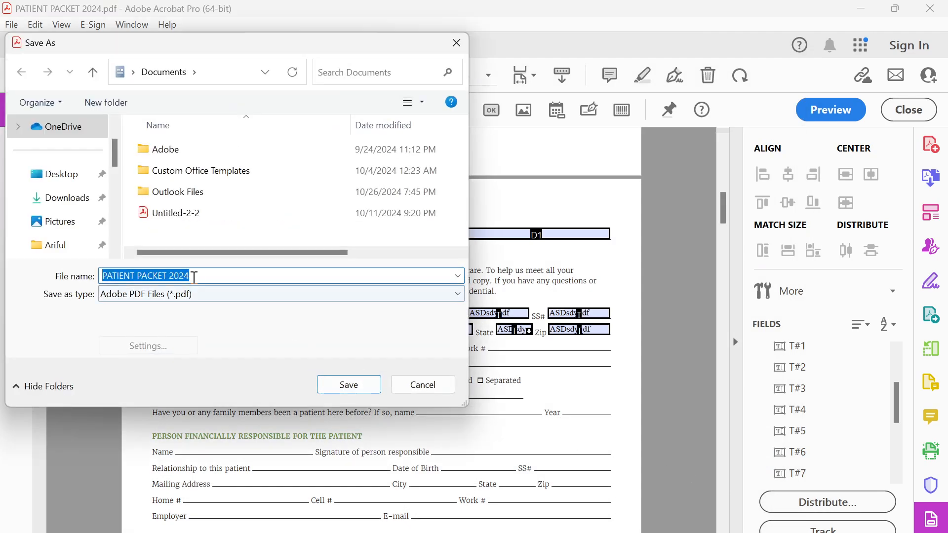
left_click(194, 277)
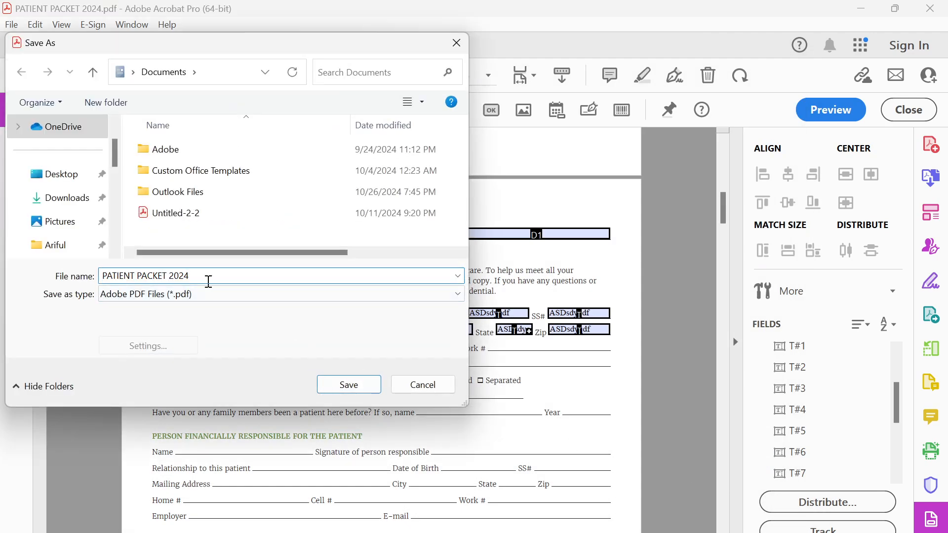
left_click(103, 277)
type("Fillable")
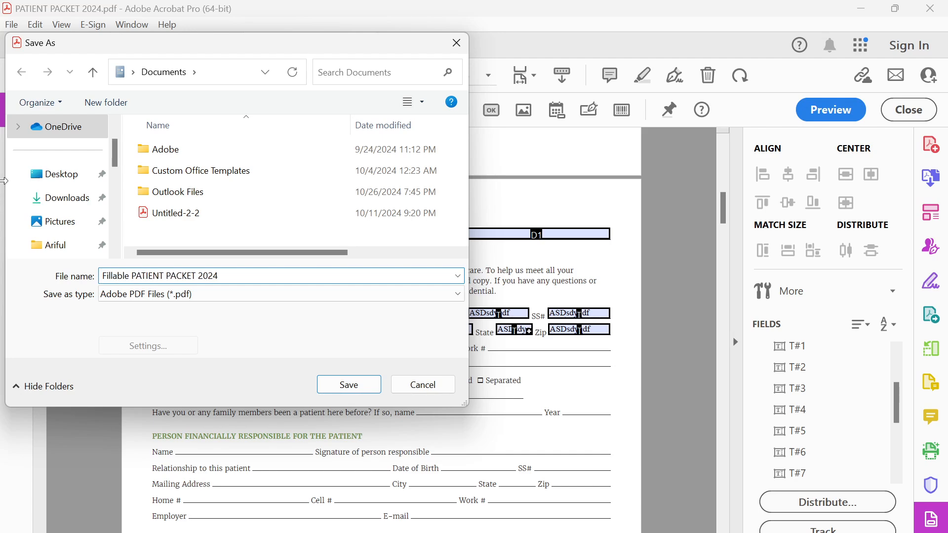
left_click(64, 197)
double_click(174, 197)
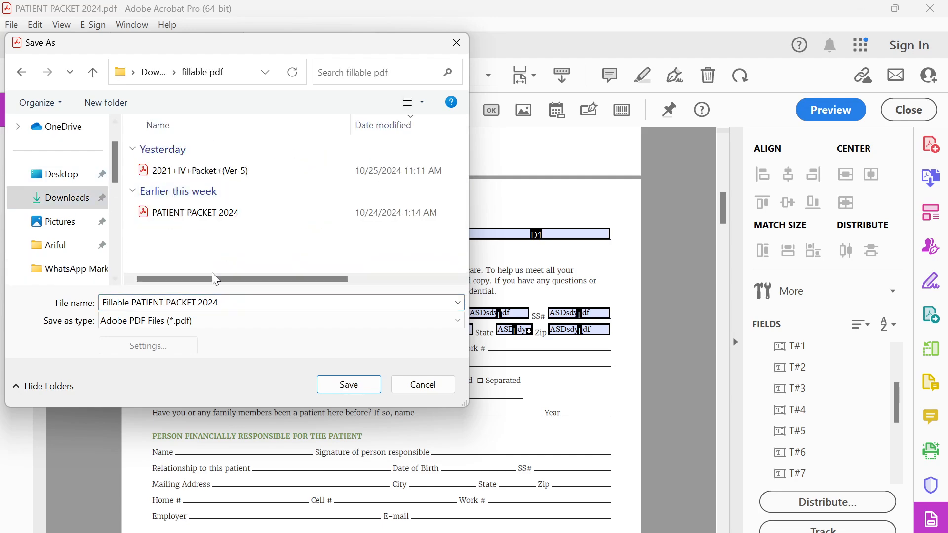
left_click(359, 387)
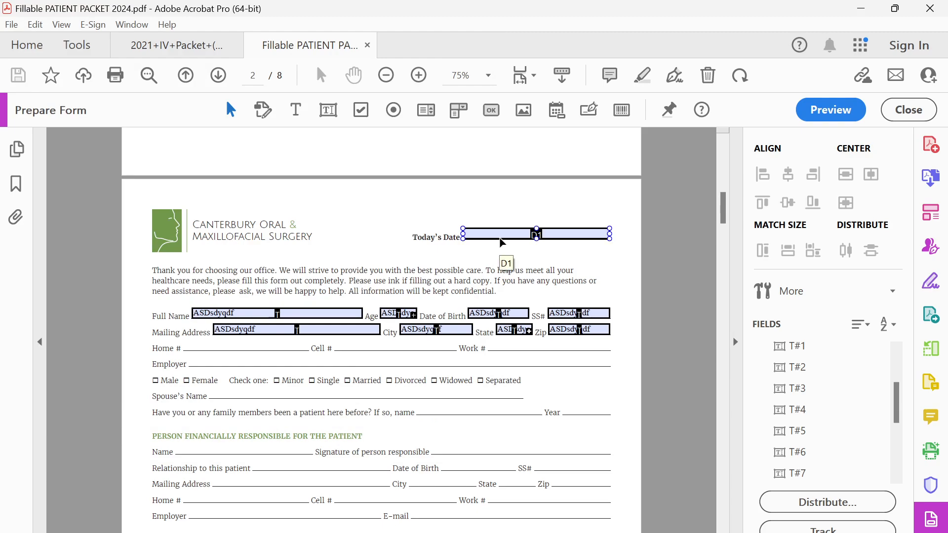
Step: Look over the placed fields and the blank form sections through page 4, and check the Full Name field's appearance properties
scroll(243, 316, "up", 2)
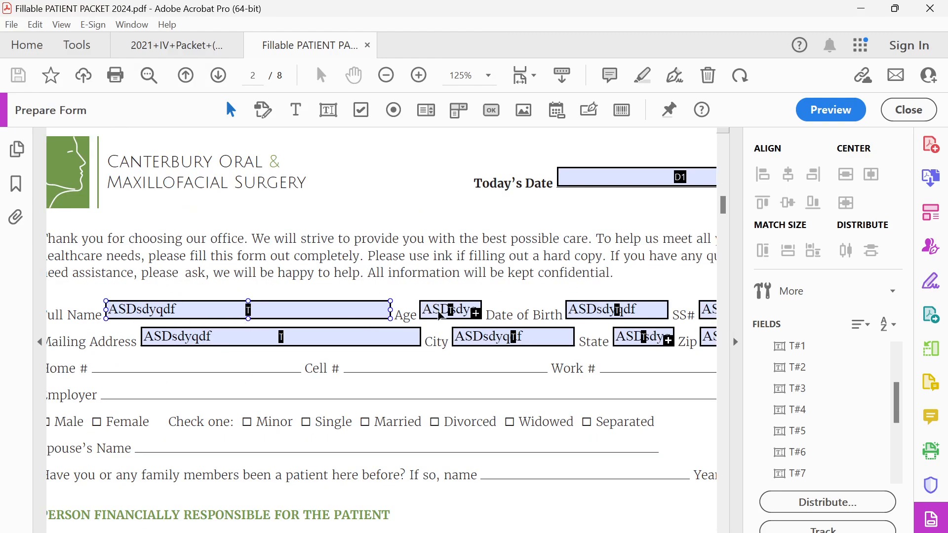
left_click(271, 333)
left_click(260, 325)
scroll(258, 319, "down", 2)
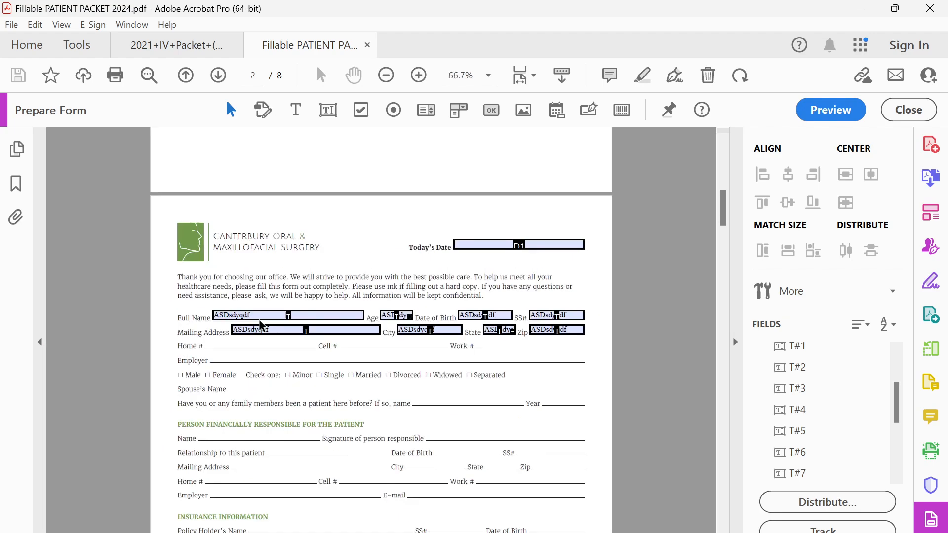
scroll(260, 320, "down", 15)
scroll(390, 400, "down", 15)
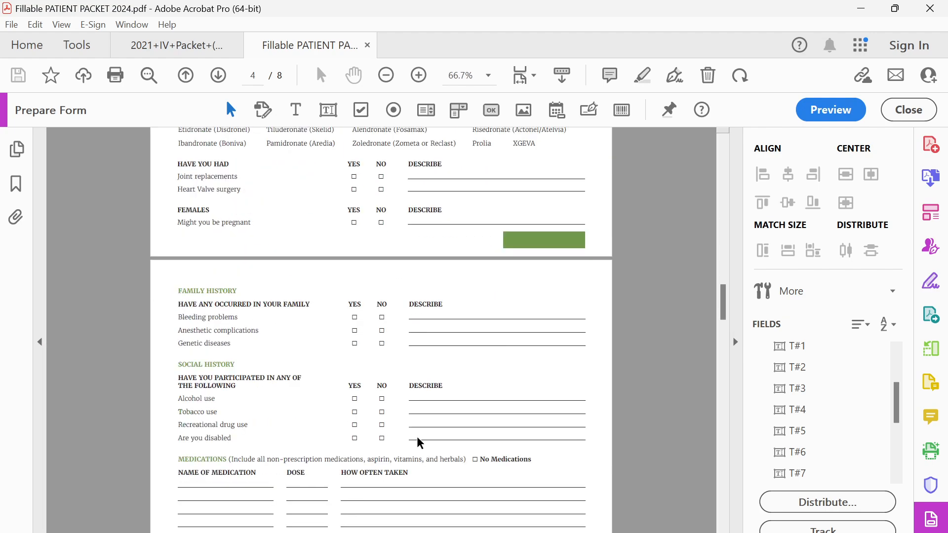
scroll(419, 452, "up", 20)
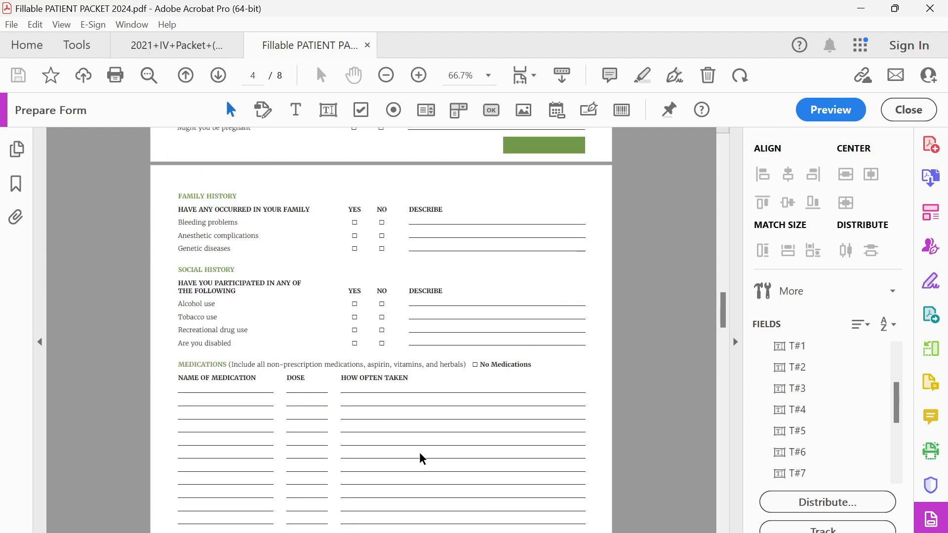
scroll(417, 452, "up", 11)
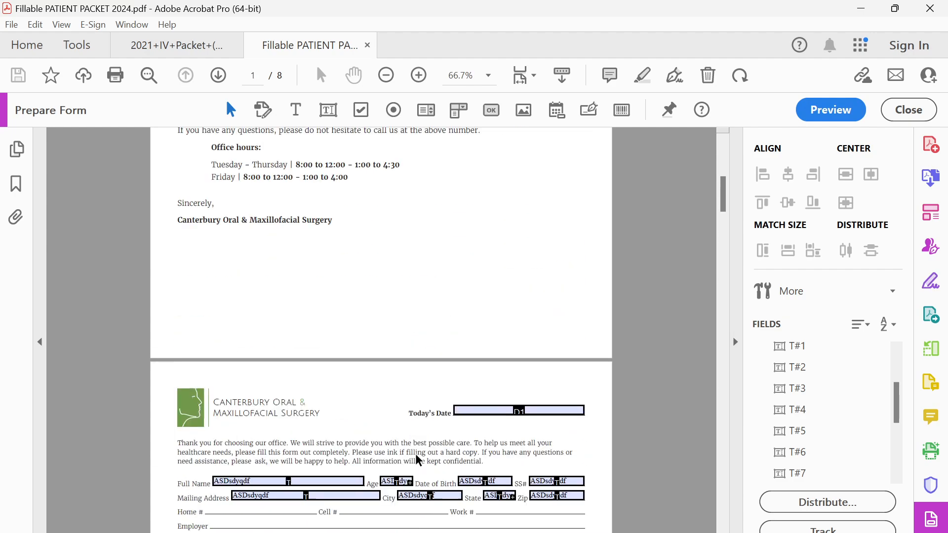
scroll(296, 407, "down", 5)
scroll(238, 370, "up", 4)
scroll(237, 367, "down", 1)
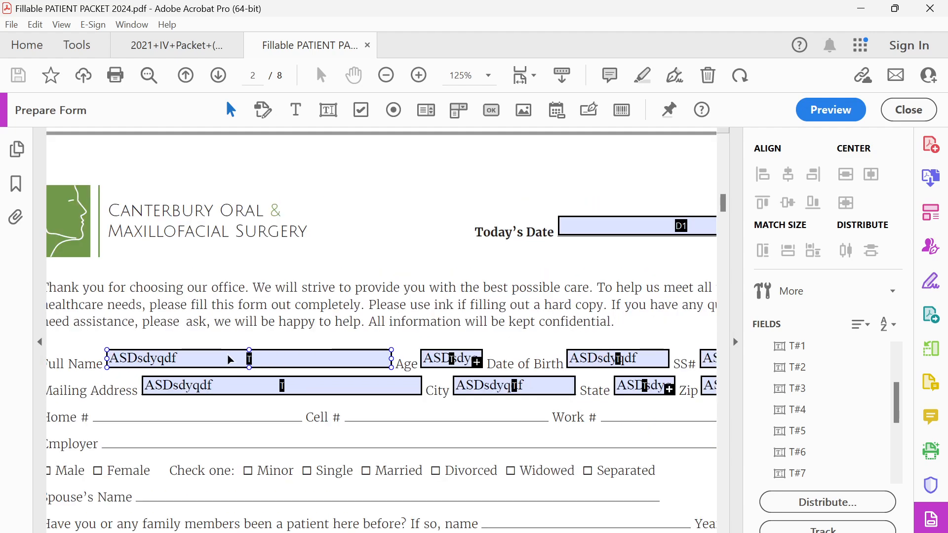
double_click(223, 364)
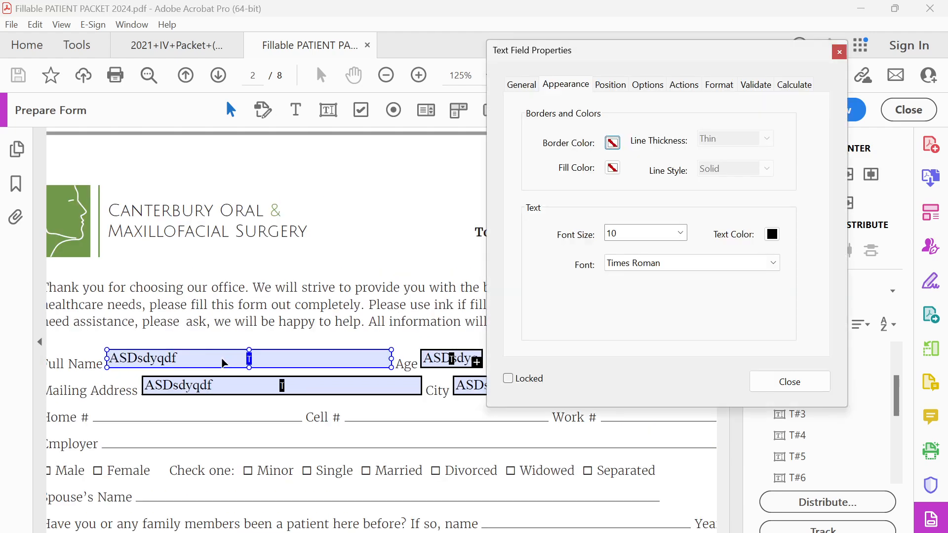
left_click(838, 53)
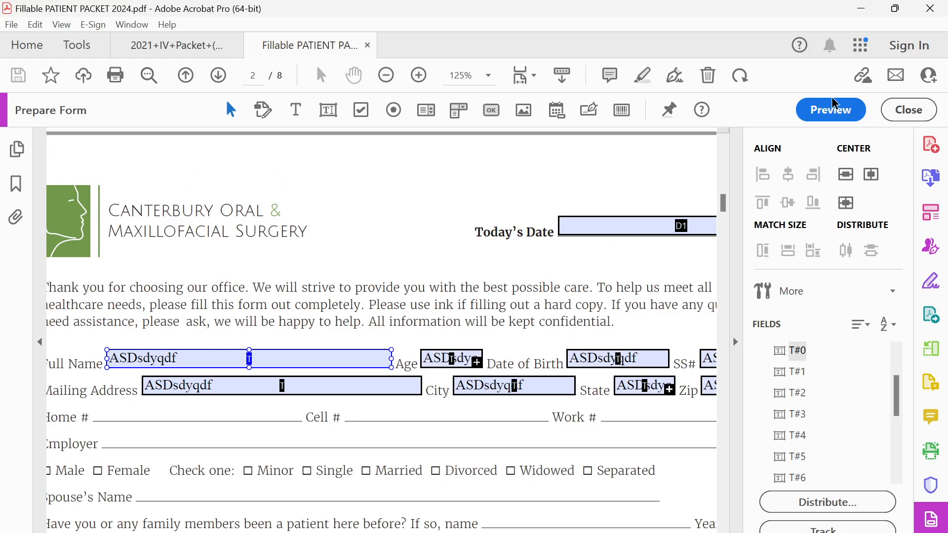
Step: Preview the form and clear the sample text from the Full Name field
left_click(830, 109)
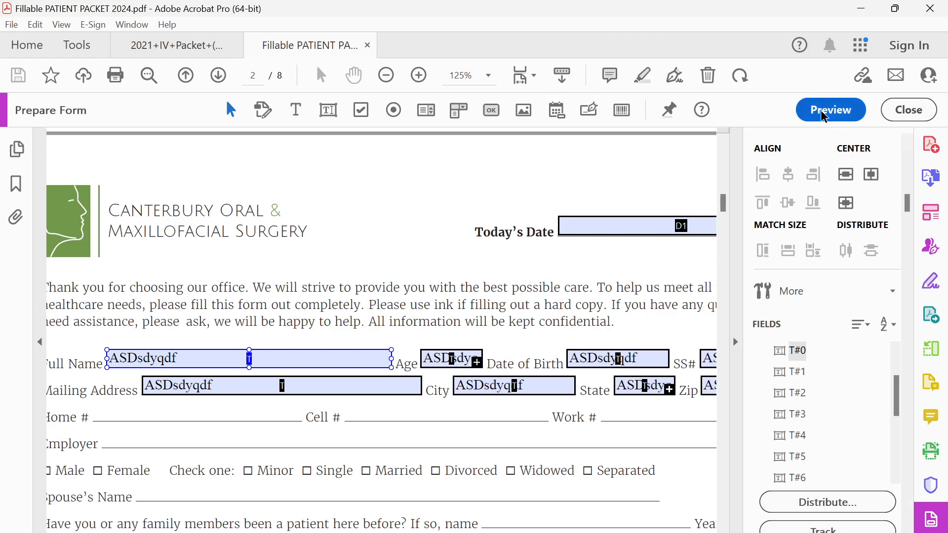
left_click_drag(278, 358, 117, 358)
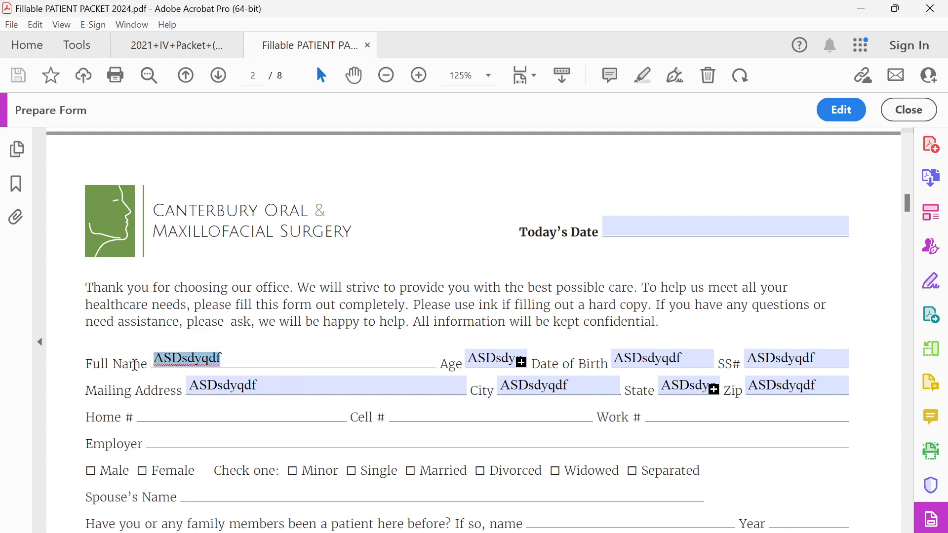
key("BackSpace")
left_click(305, 341)
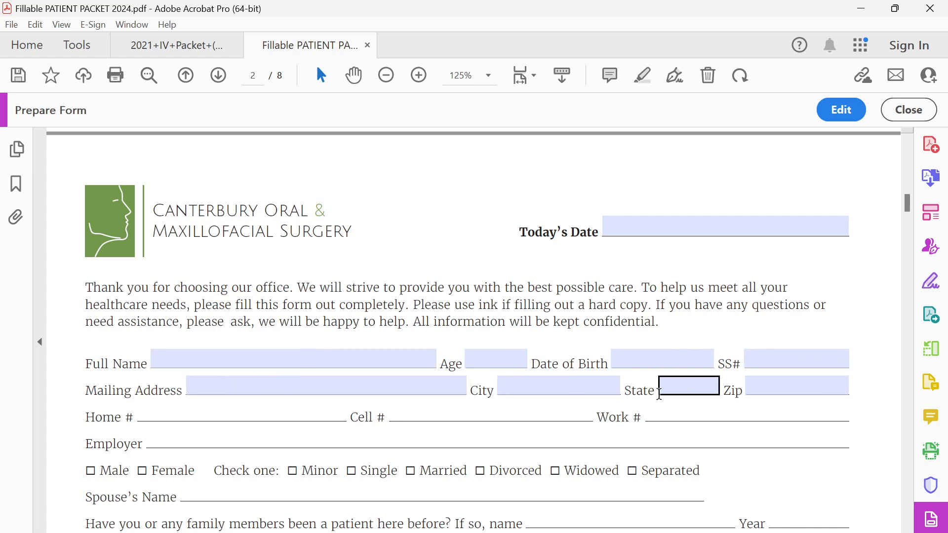
Step: Test the shared fields by entering "asfsdf1111" in the Full Name field
left_click(279, 363)
type("asfsdf")
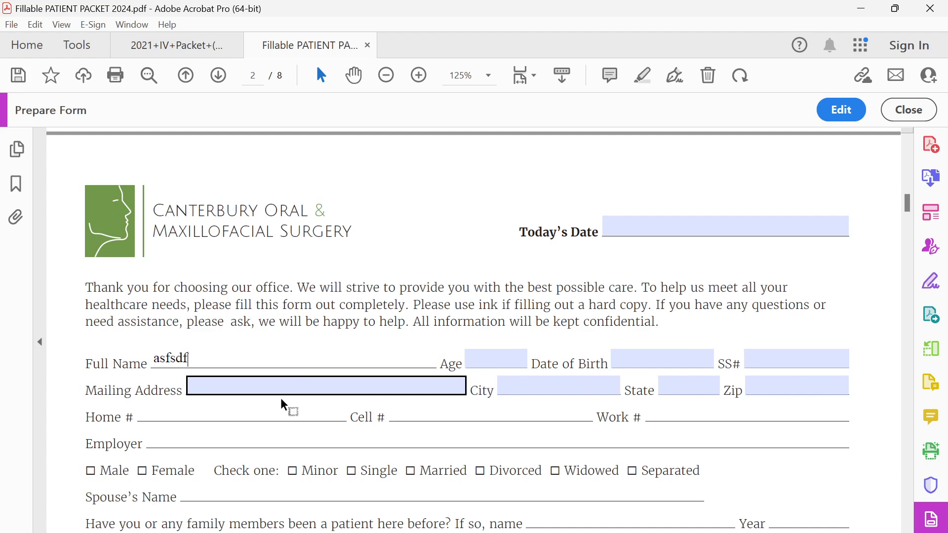
type("1111")
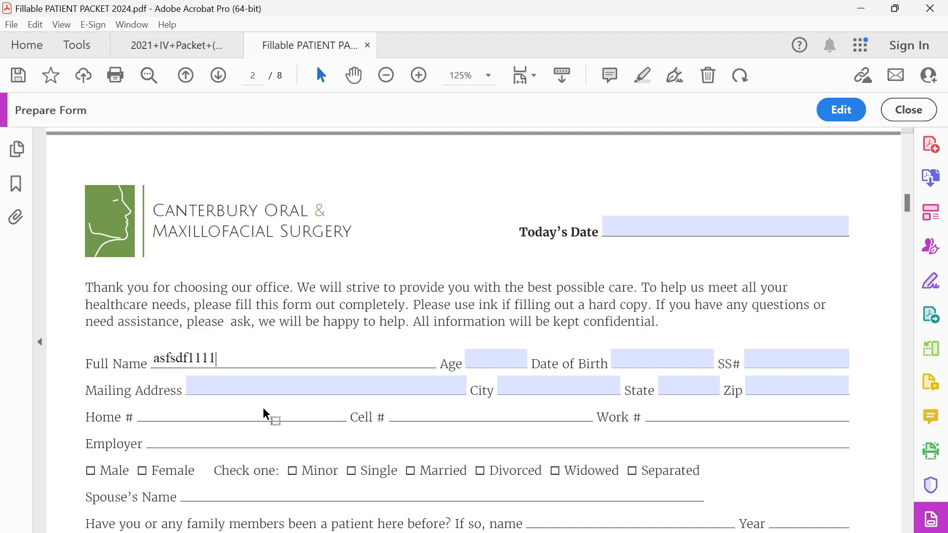
left_click(262, 407)
left_click(284, 367)
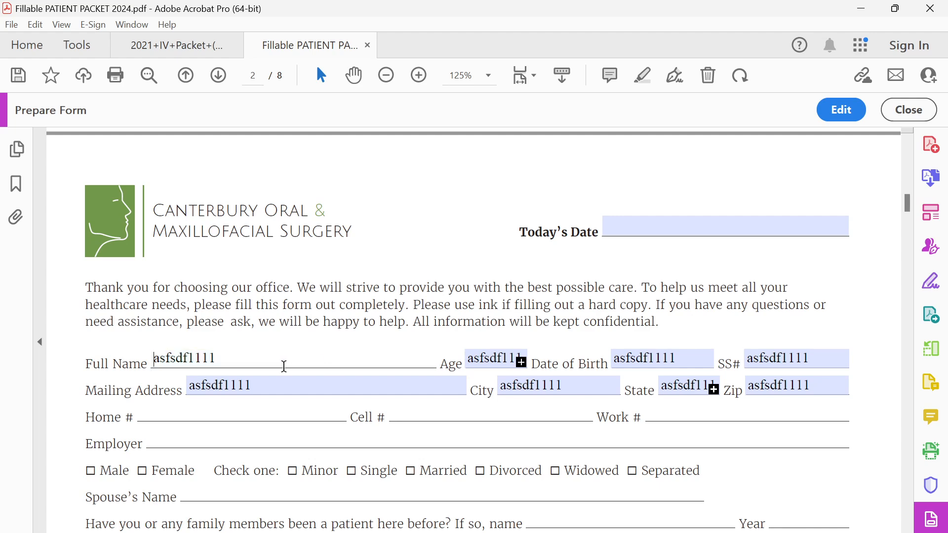
Step: Replace the test text in the Full Name field with a person's first name
left_click_drag(257, 359, 92, 356)
key("BackSpace")
type("iful")
left_click(317, 288)
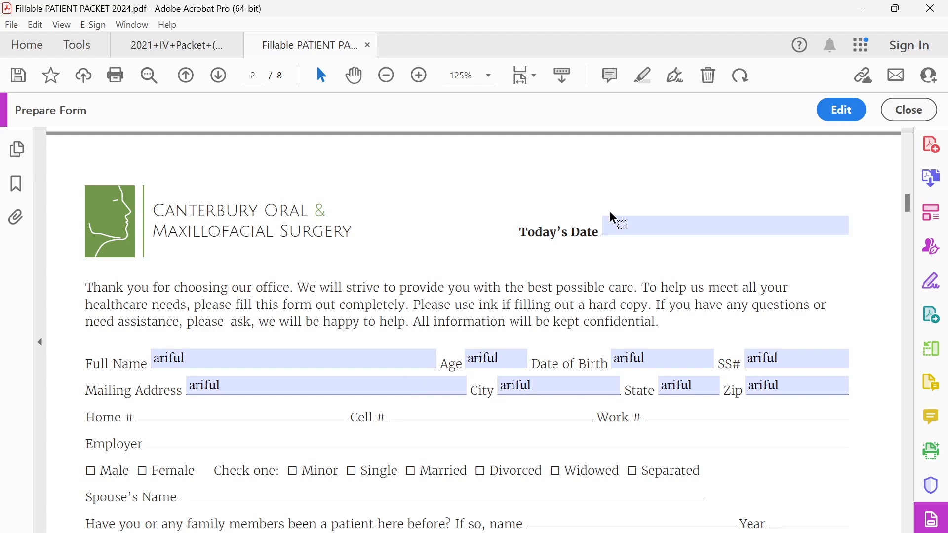
Step: Clear the name entered in the Full Name field
left_click_drag(217, 356, 79, 354)
key("BackSpace")
left_click(237, 292)
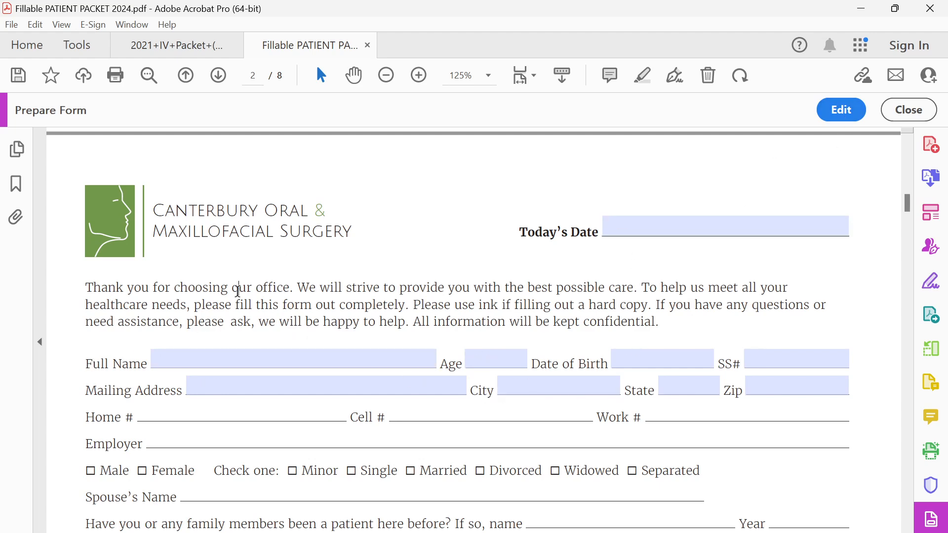
Step: Return to form editing and rename the Full Name field to T1 and the Age field to T2
left_click(846, 110)
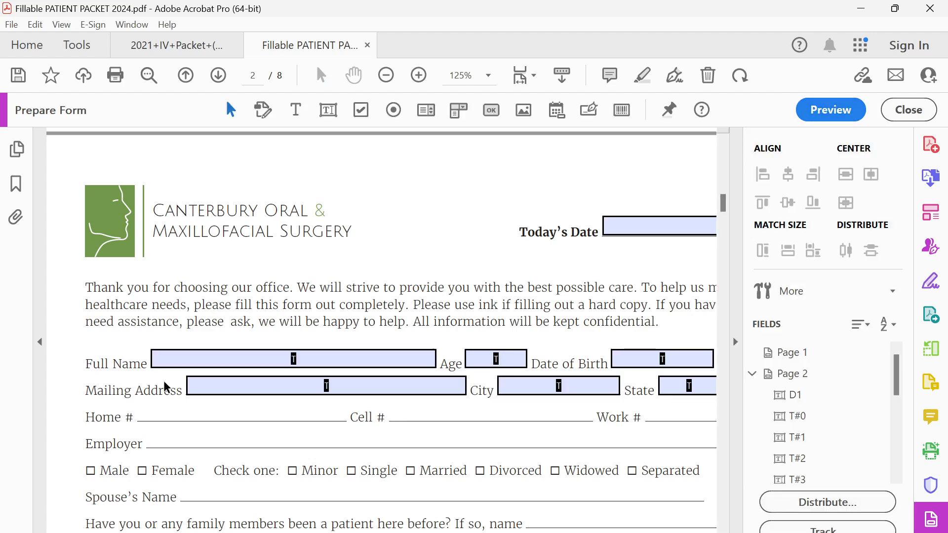
left_click(231, 367)
double_click(231, 365)
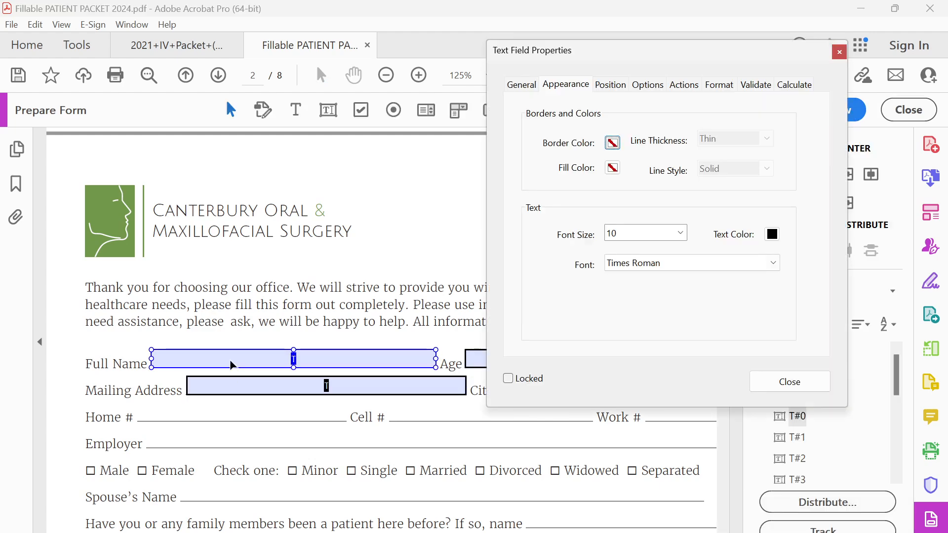
left_click(523, 86)
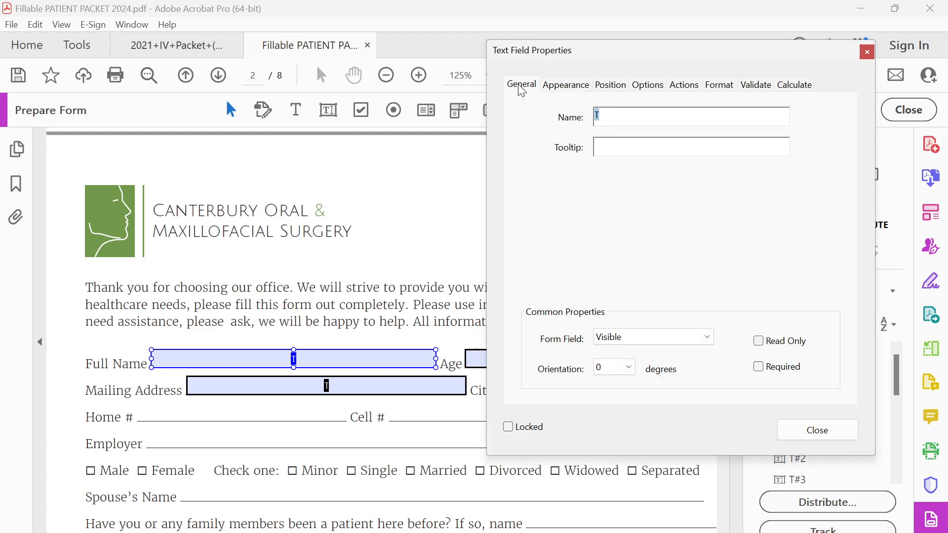
left_click(617, 118)
left_click(483, 368)
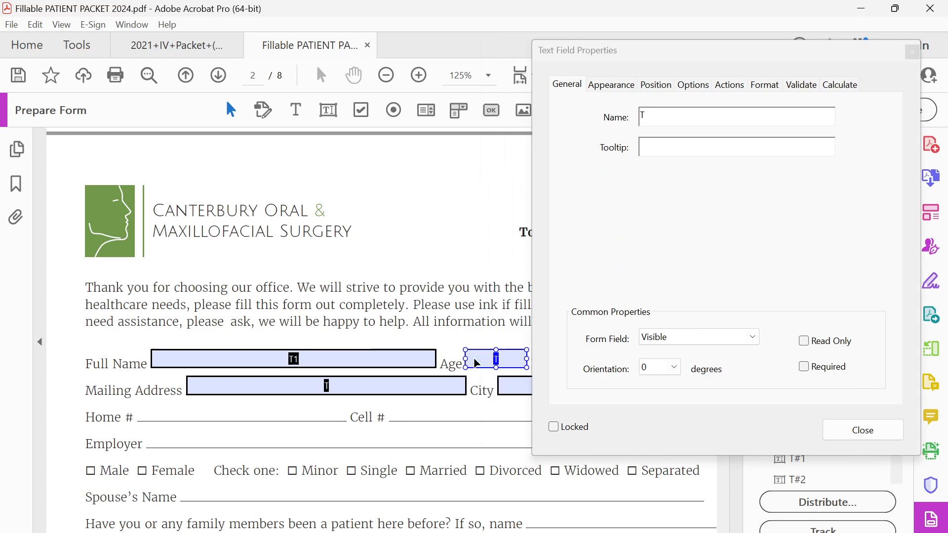
left_click(670, 110)
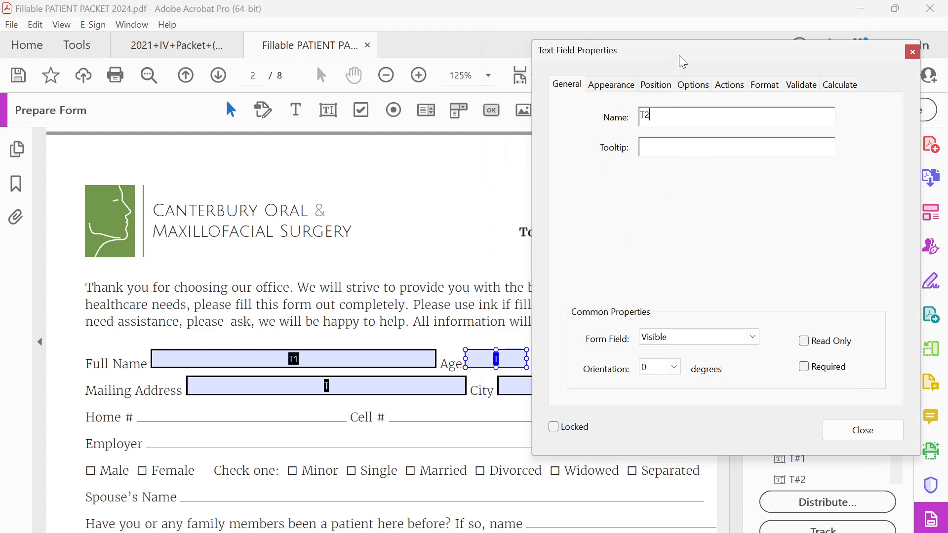
Step: Rename the Date of Birth text field to T3
left_click_drag(679, 58, 207, 121)
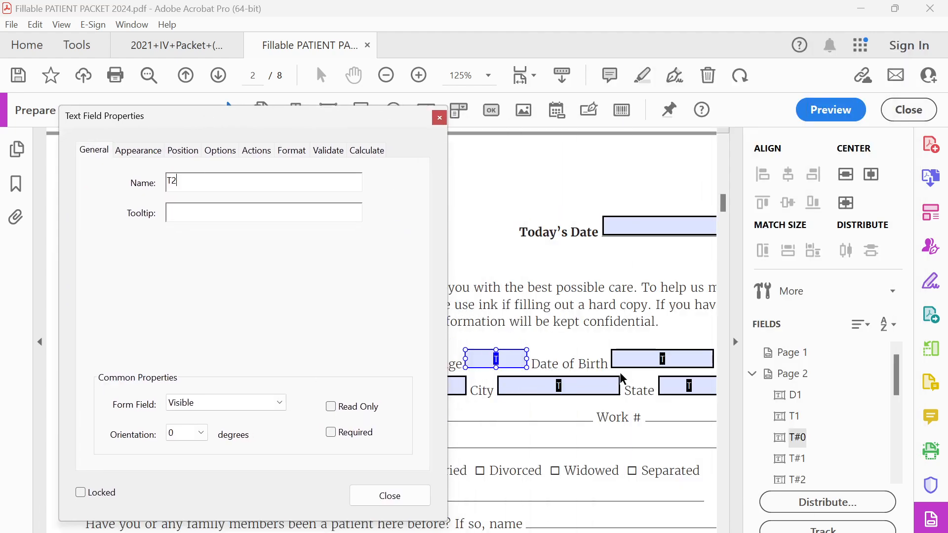
left_click(635, 363)
left_click(240, 178)
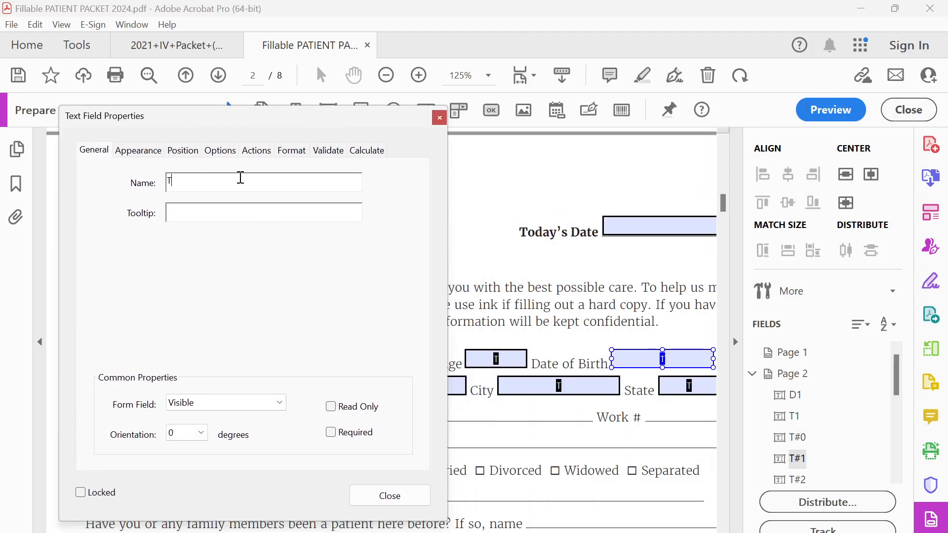
type("3")
Step: Rename the Age text field to T2 and close the field properties
left_click(515, 365, "shift")
left_click(515, 365)
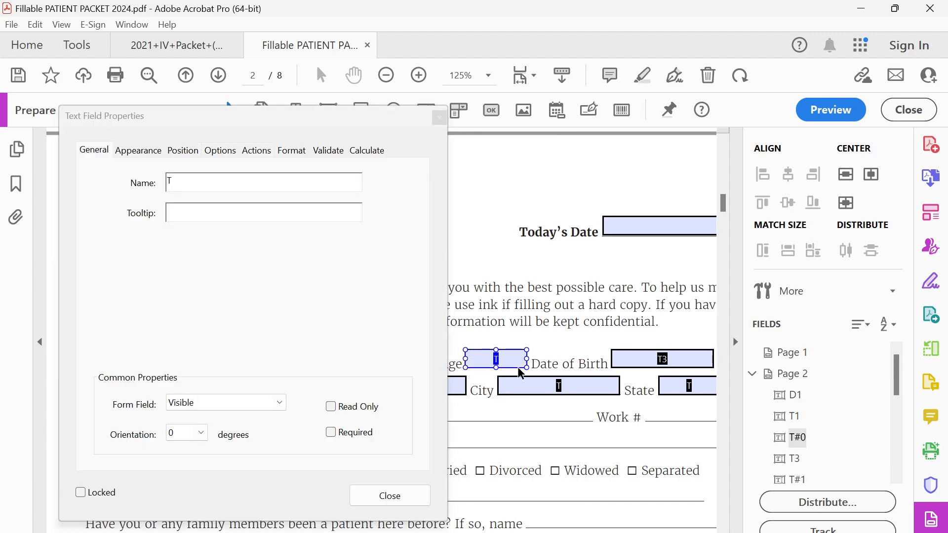
left_click(227, 189)
type("2")
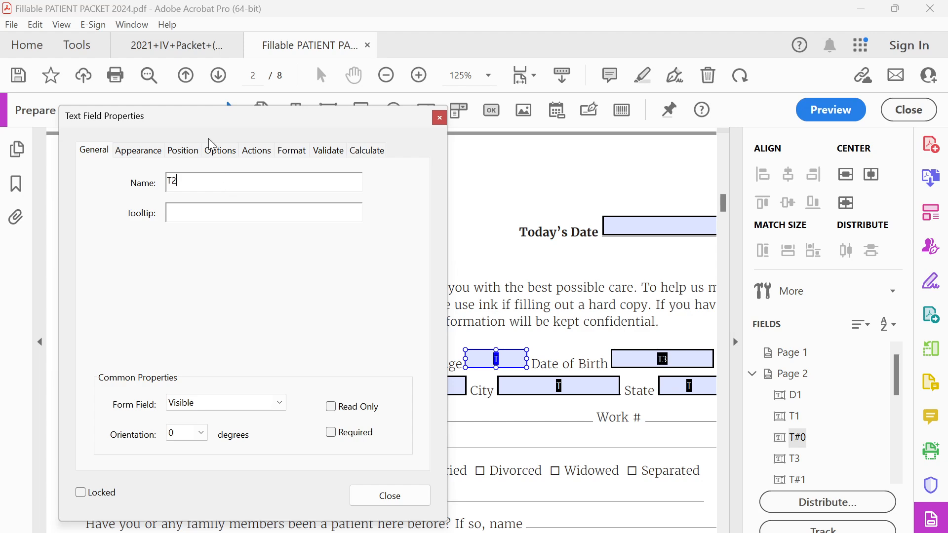
left_click_drag(226, 114, 204, 147)
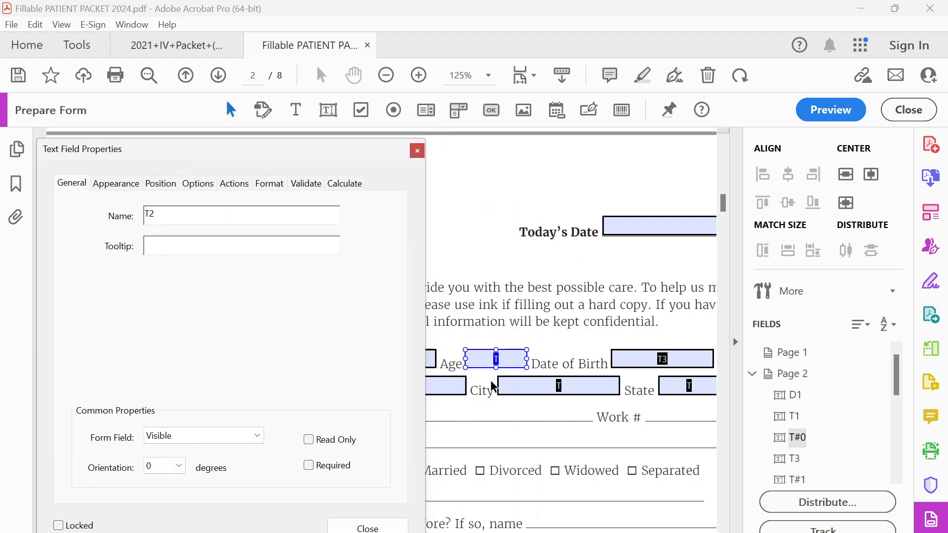
left_click(511, 363)
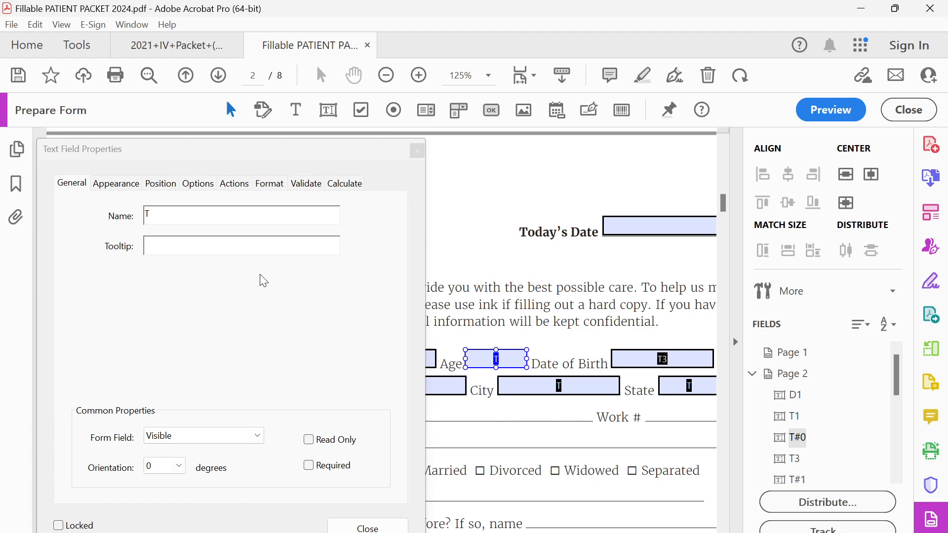
left_click(176, 208)
type("2")
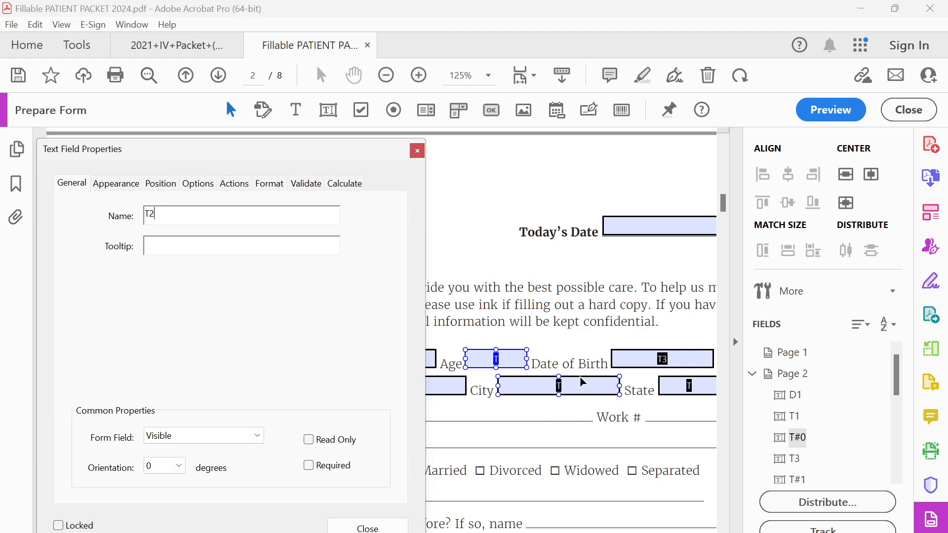
left_click(646, 359)
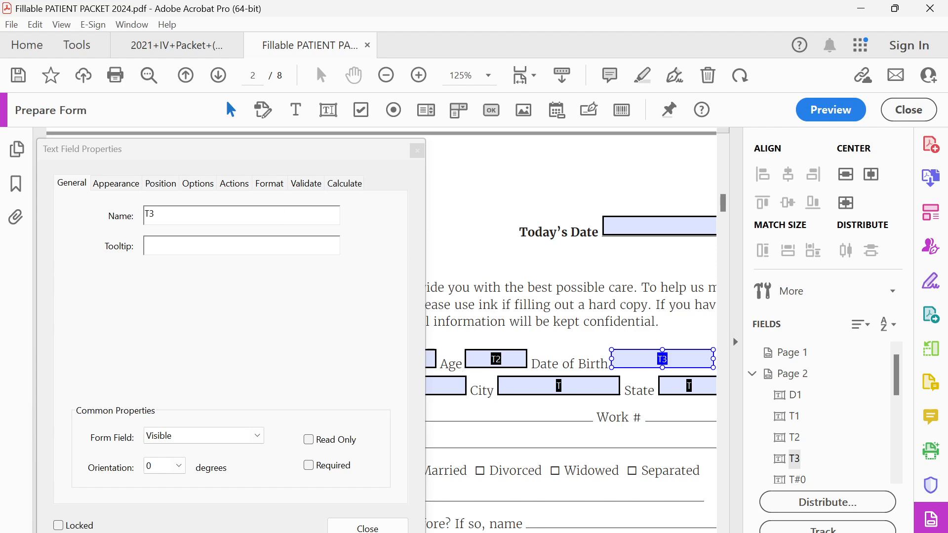
scroll(571, 301, "right", 2)
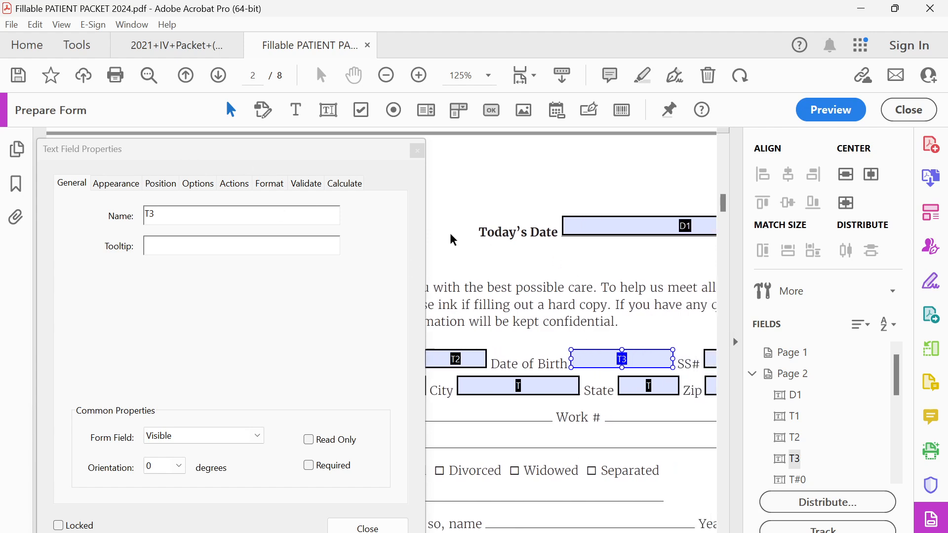
left_click(416, 152)
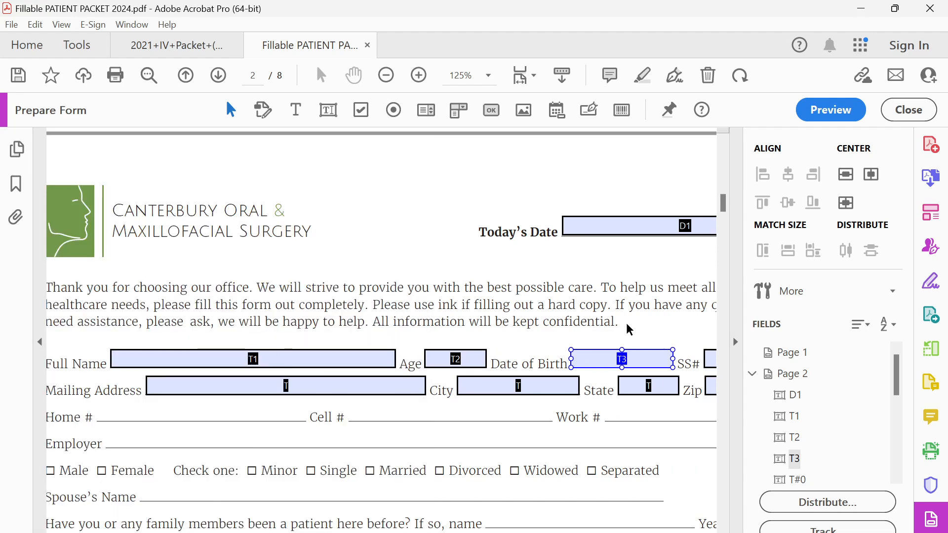
Step: Preview the form and test the renamed fields with a first name in Full Name and "sdf" in both Age and Date of Birth
left_click(831, 111)
left_click(267, 359)
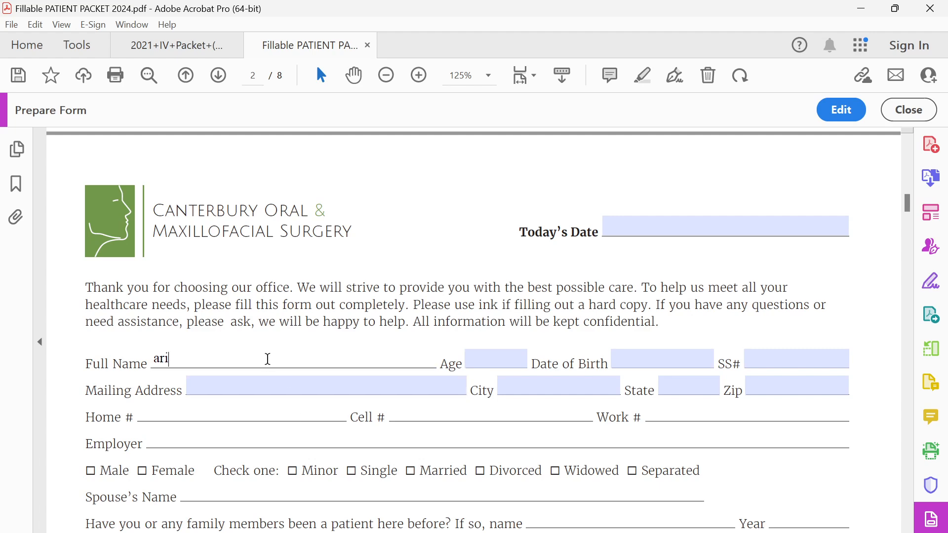
type("ariful")
left_click(378, 267)
left_click(494, 359)
type("sd")
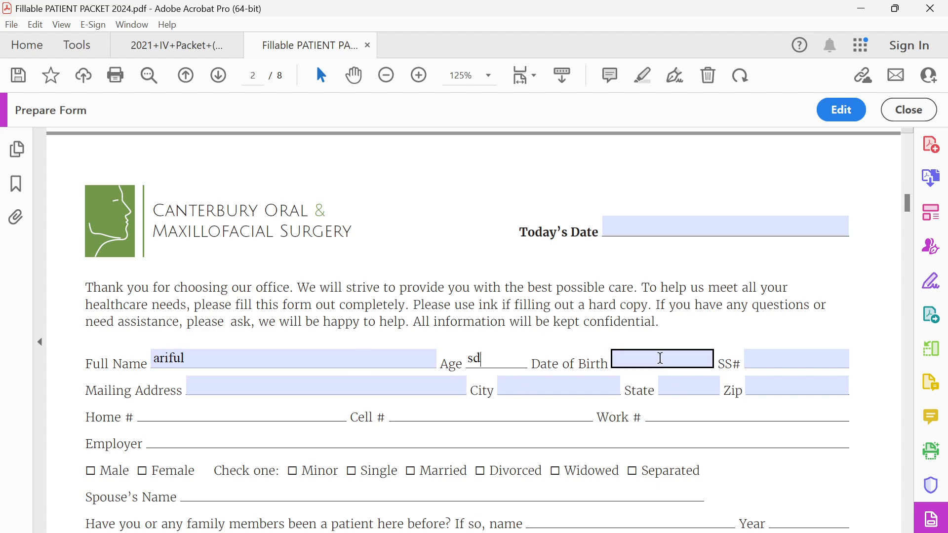
type("f")
left_click(660, 358)
type("sdf")
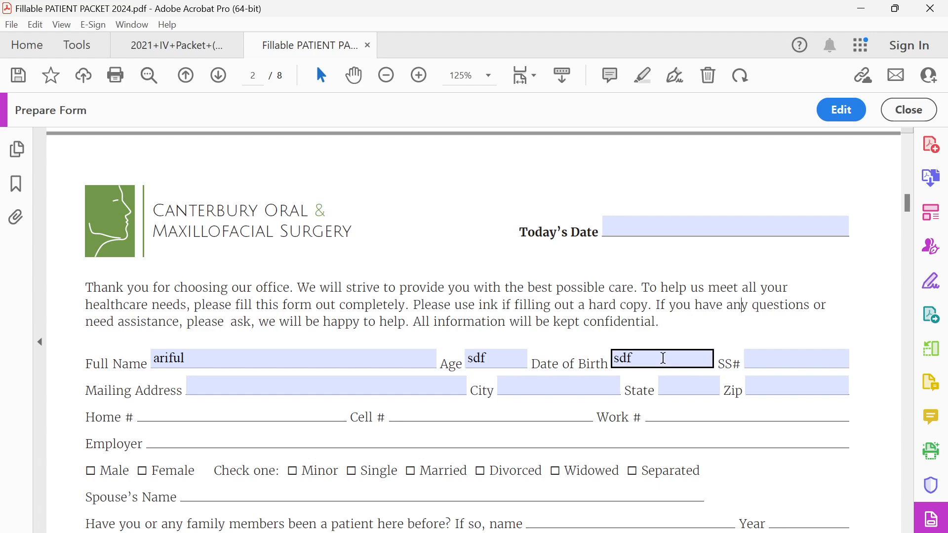
Step: Clear the test text from the Date of Birth field and return to form editing
left_click_drag(664, 358, 543, 357)
key("BackSpace")
left_click(779, 360)
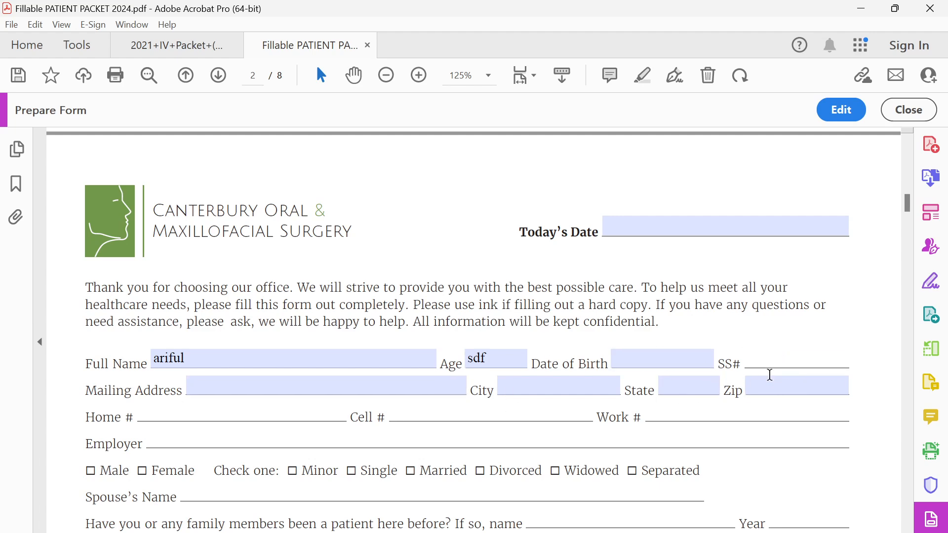
left_click(849, 107)
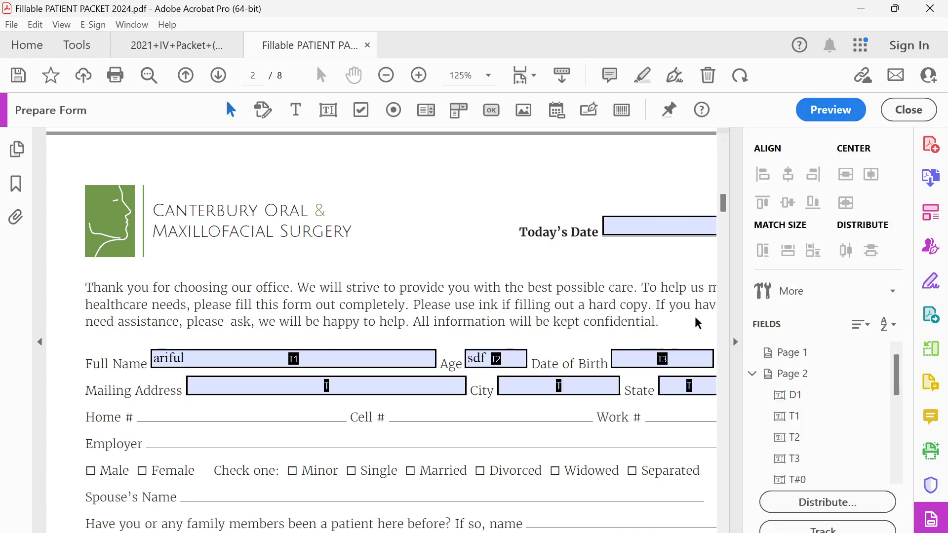
scroll(623, 378, "right", 3)
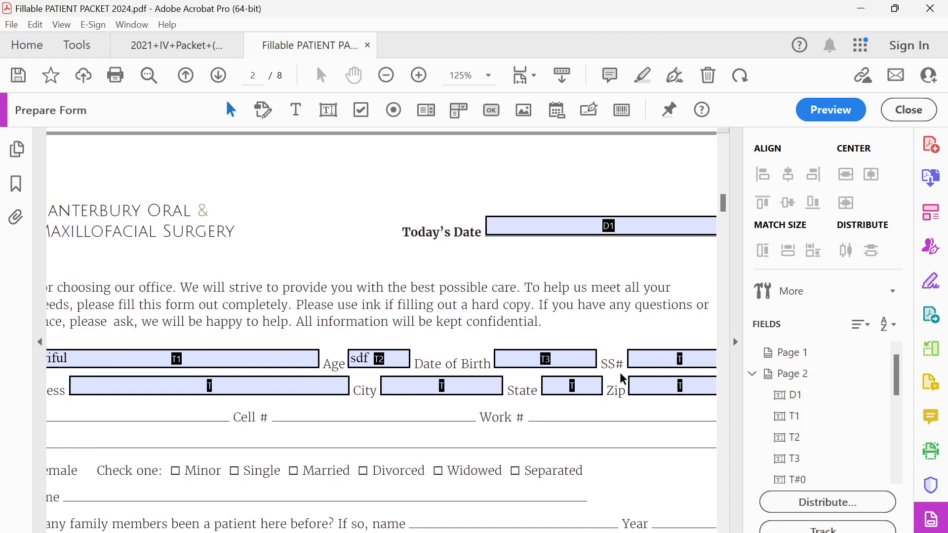
Step: Preview the form, enter "sdfsf" in the SS# field, and compare the fields that still share a name
left_click(850, 104)
left_click(772, 360)
type("sdf")
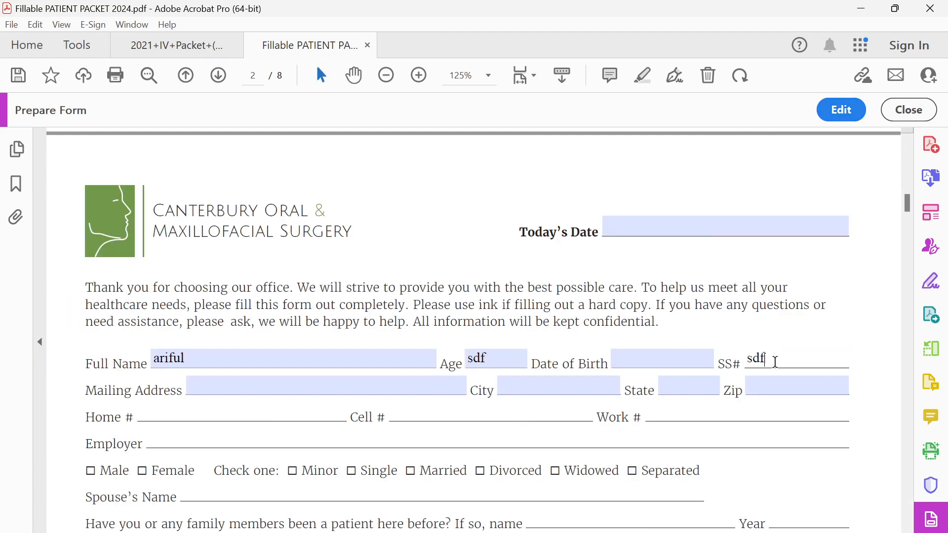
type("sf")
left_click_drag(804, 305, 809, 305)
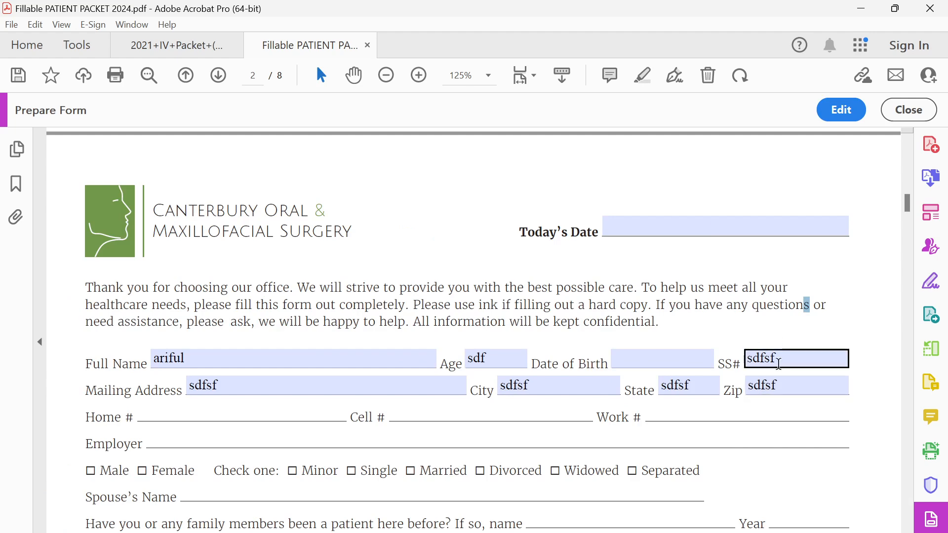
left_click(842, 110)
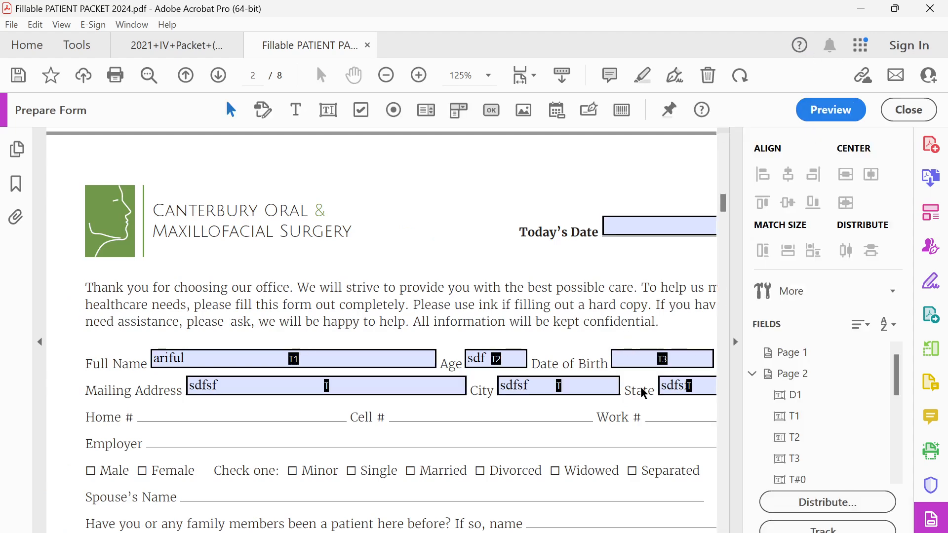
left_click(831, 109)
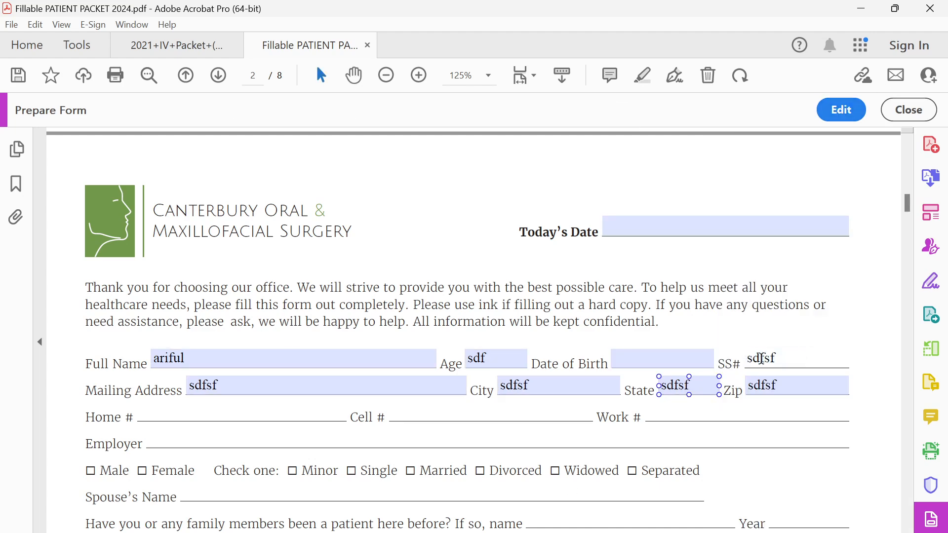
left_click(725, 410)
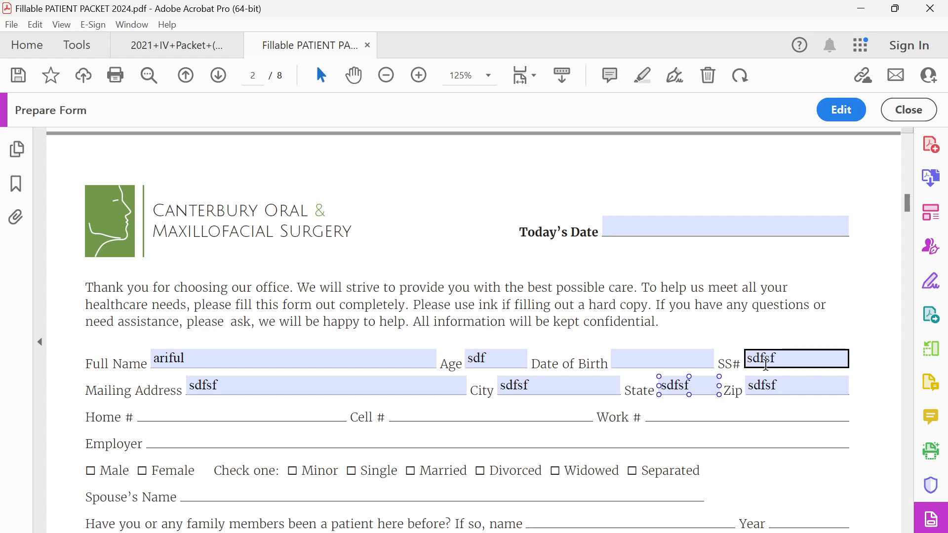
Step: Return to form editing and rename the SS# text field to T4
left_click(837, 108)
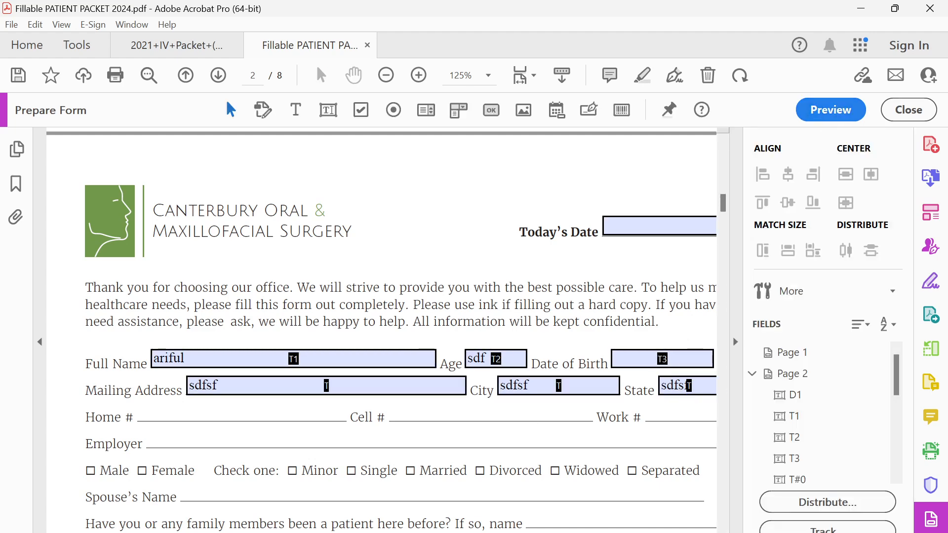
scroll(679, 395, "right", 3)
left_click(607, 366)
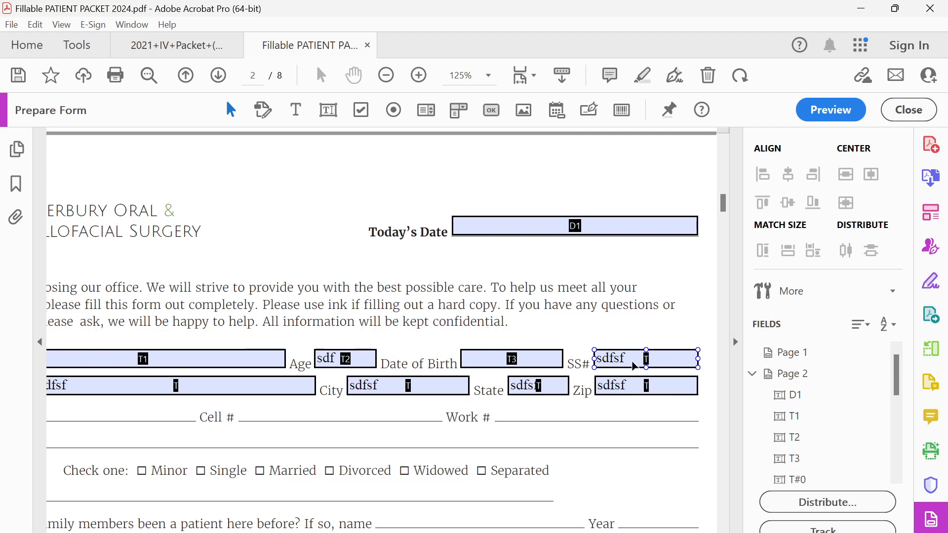
double_click(635, 366)
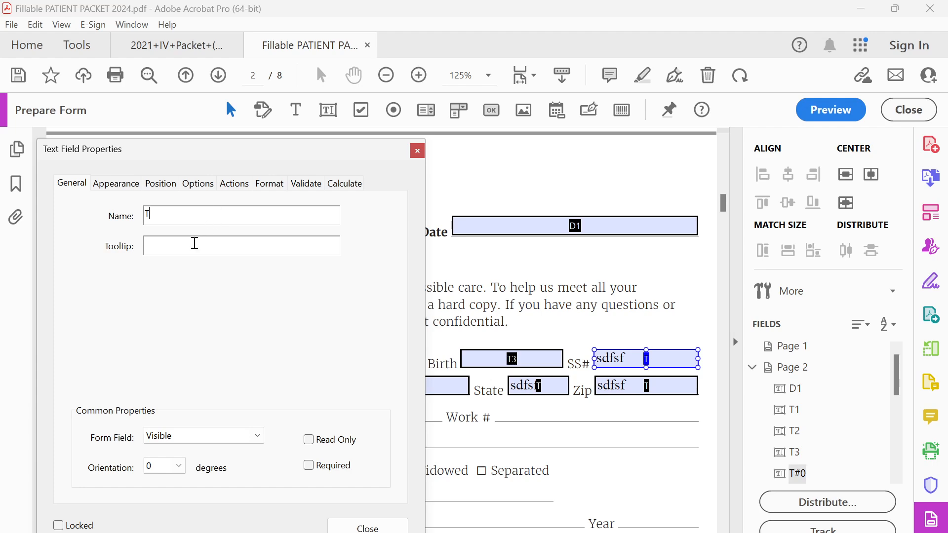
type("4")
left_click_drag(326, 150, 497, 146)
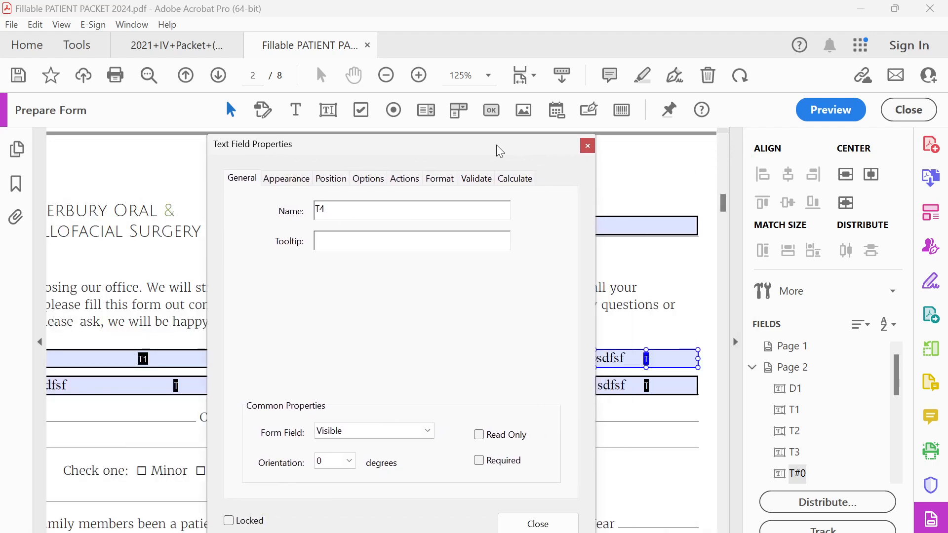
left_click(662, 353)
left_click(337, 210)
type("4")
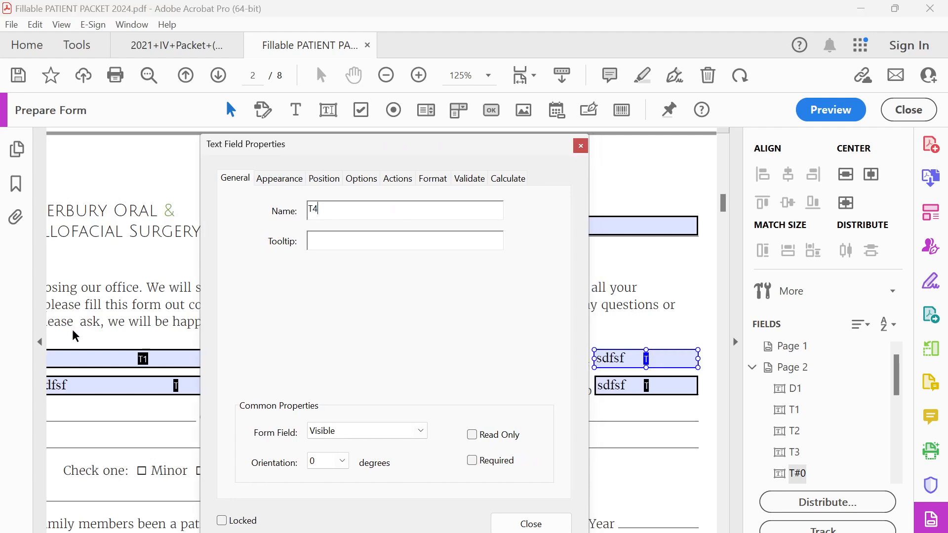
Step: Rename the Mailing Address text field to T5 and close the field properties
left_click(95, 389)
left_click(485, 212)
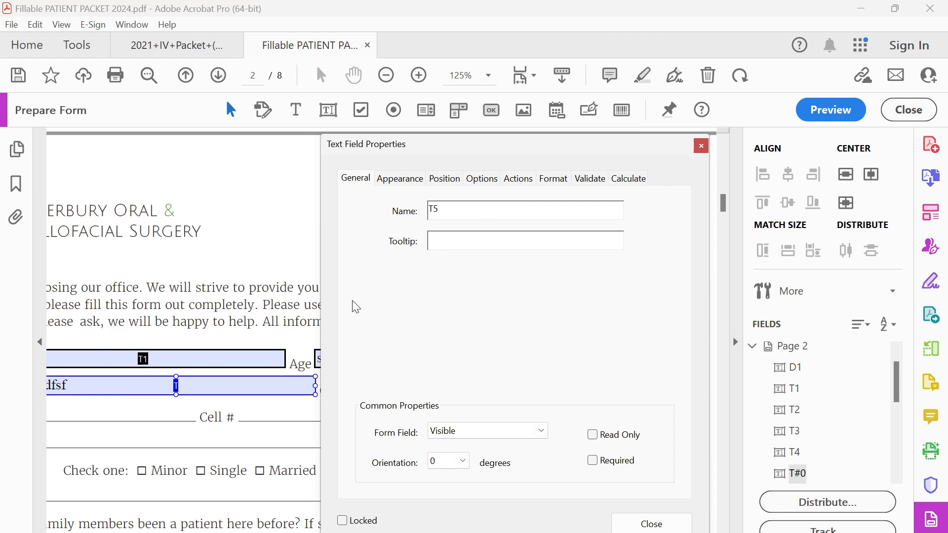
left_click(246, 260)
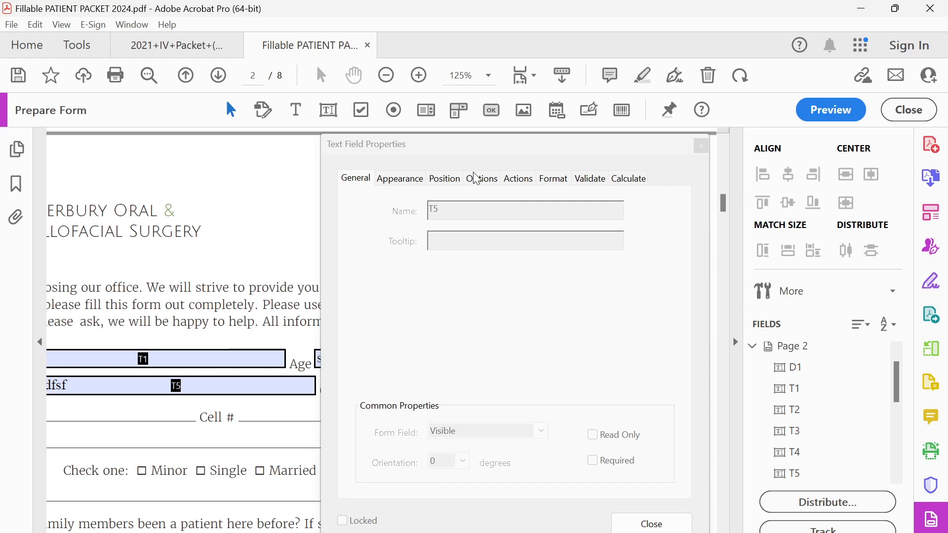
left_click_drag(499, 141, 701, 163)
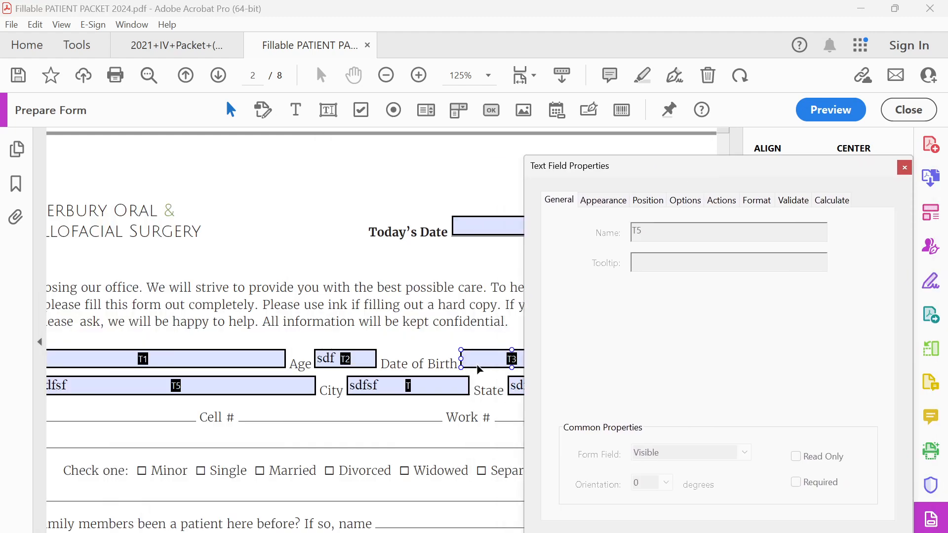
left_click(437, 394)
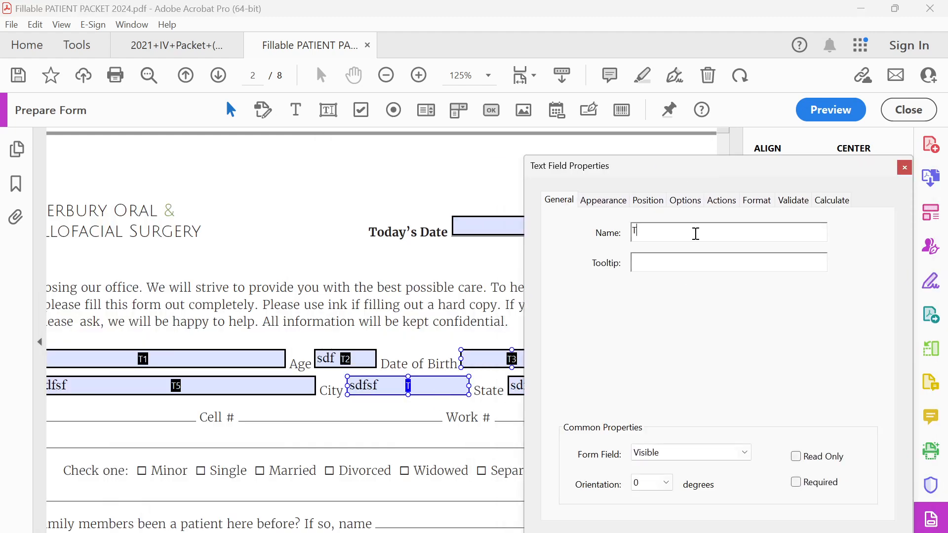
left_click(904, 168)
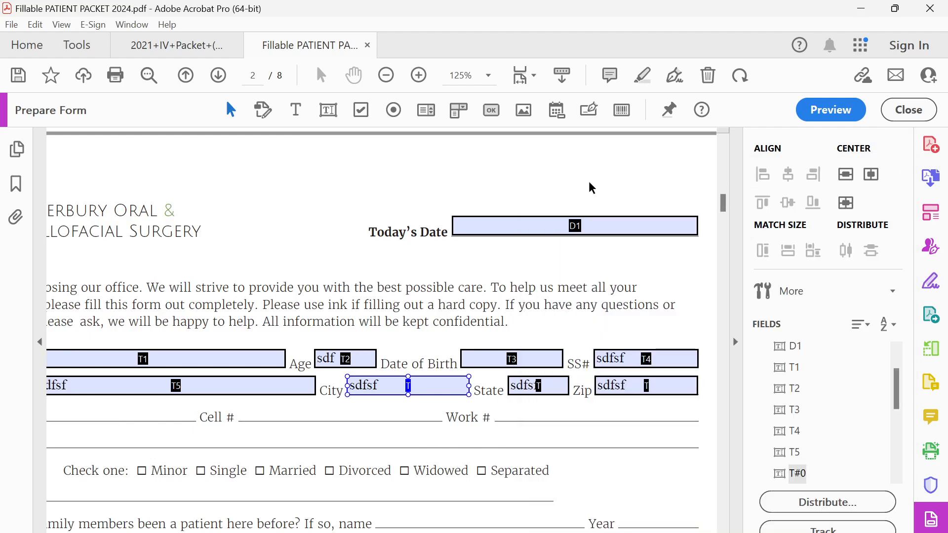
Step: Preview the form and clear the shared test text from the City, State and Zip fields
left_click(839, 109)
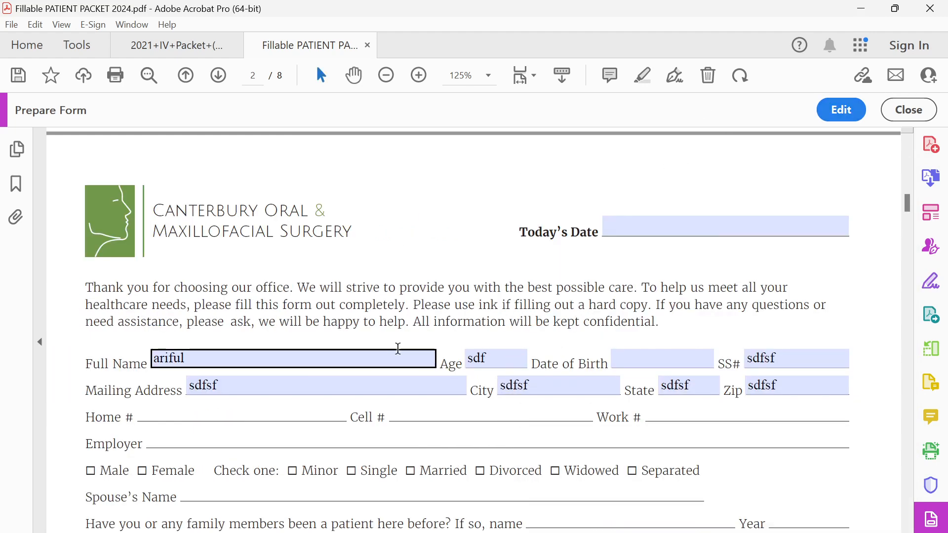
left_click(774, 359)
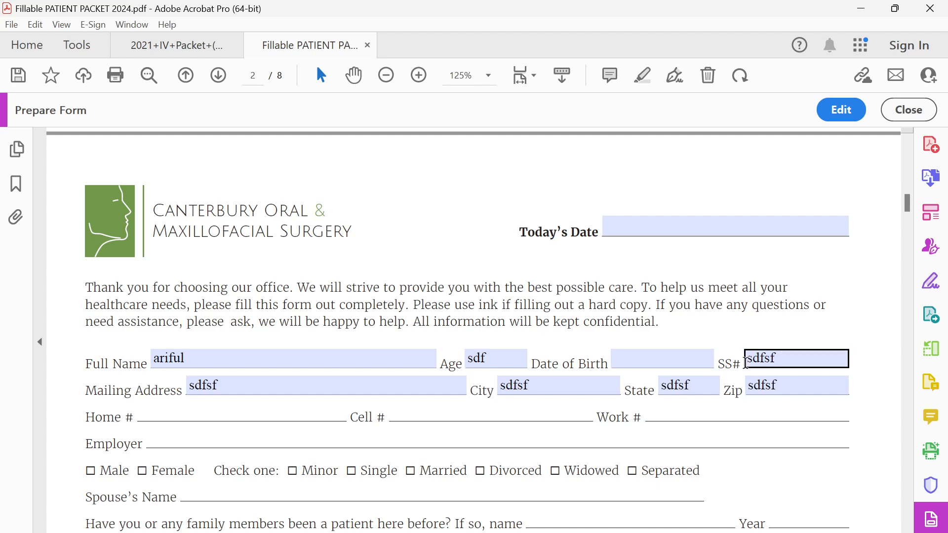
left_click(583, 385)
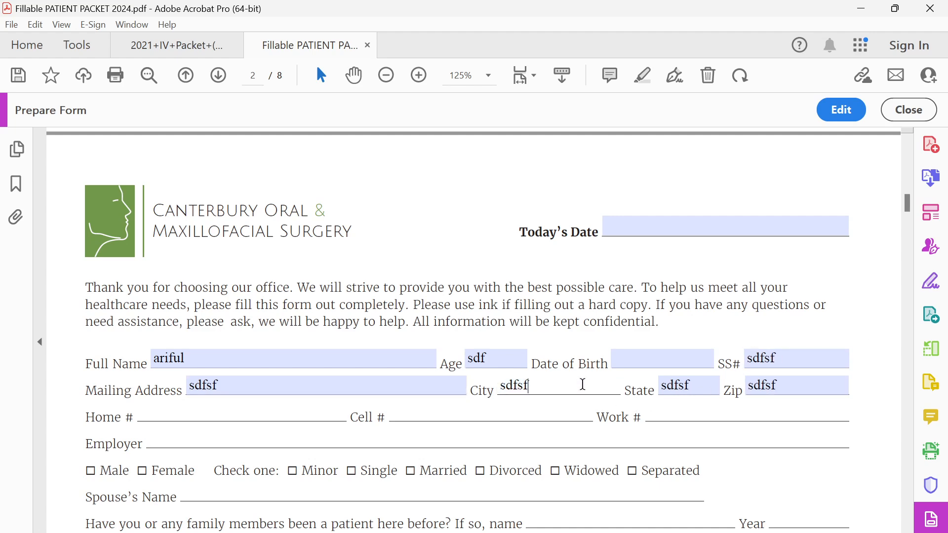
double_click(704, 393)
type("s")
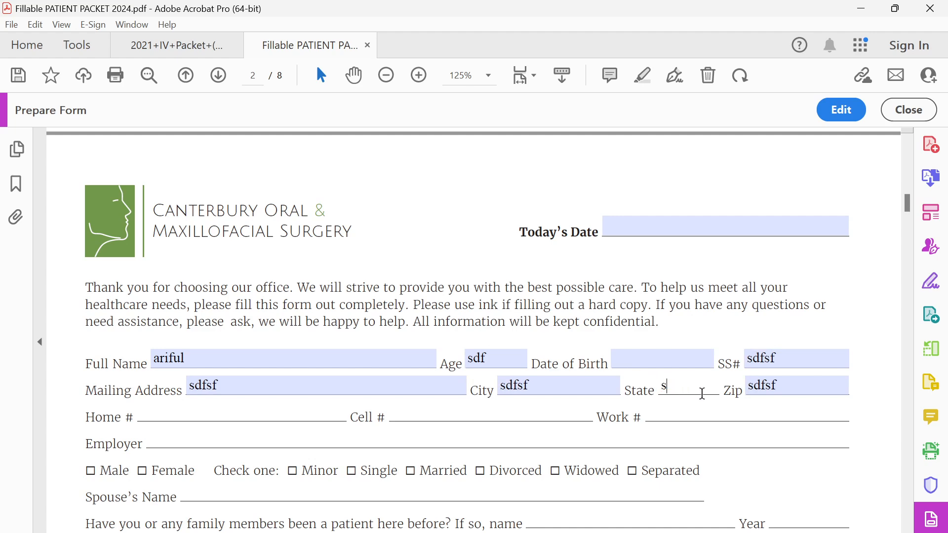
key("BackSpace")
left_click(720, 288)
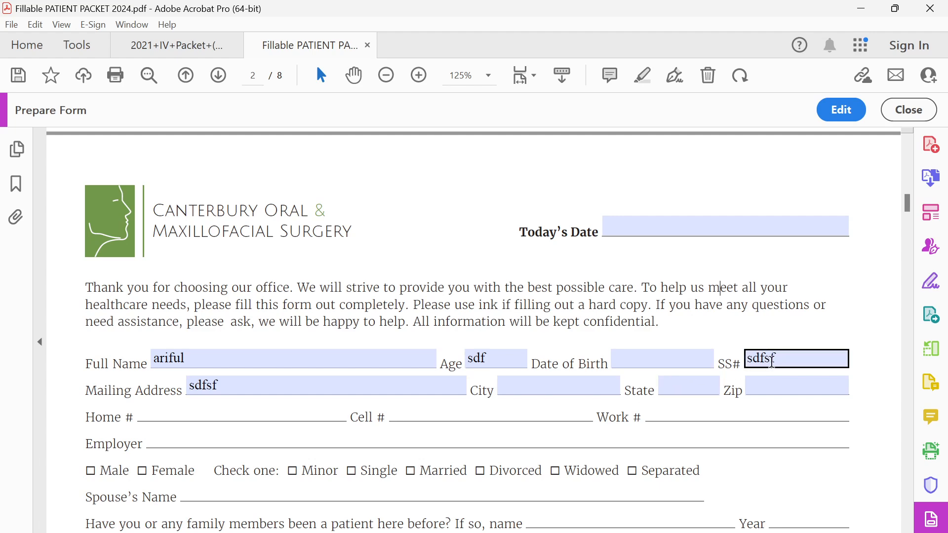
Step: Clear the test text from the SS# and Mailing Address fields in the preview
double_click(810, 360)
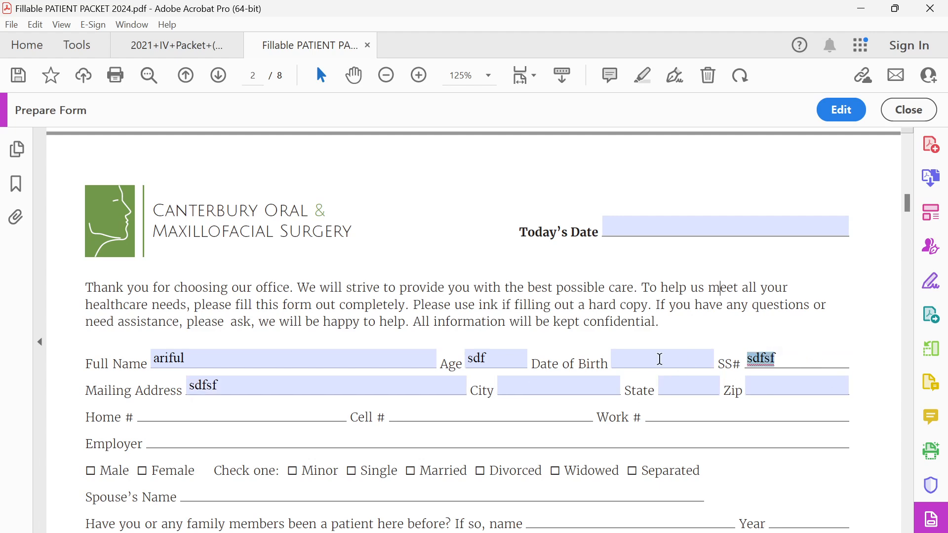
key("BackSpace")
key("BackSpace")
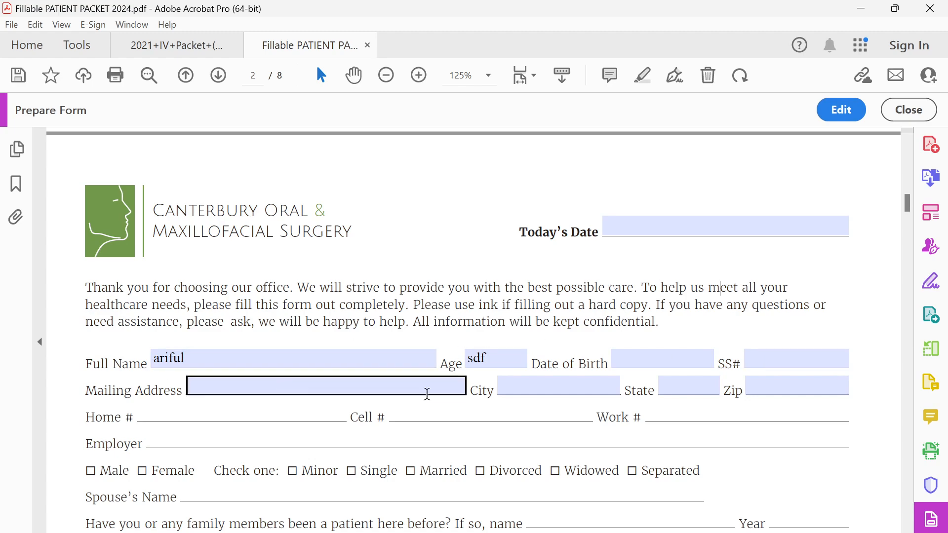
scroll(652, 316, "down", 8)
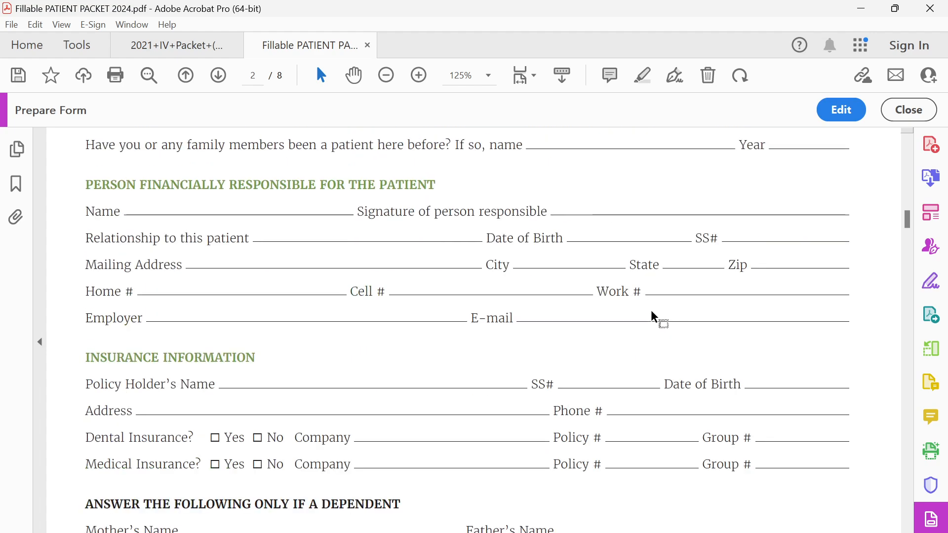
scroll(648, 310, "down", 3)
scroll(647, 311, "up", 6)
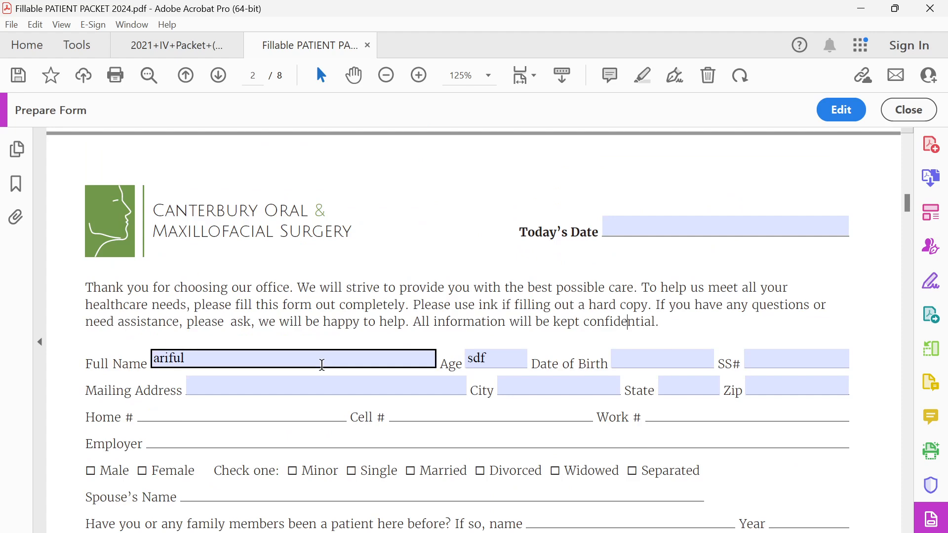
left_click(431, 386)
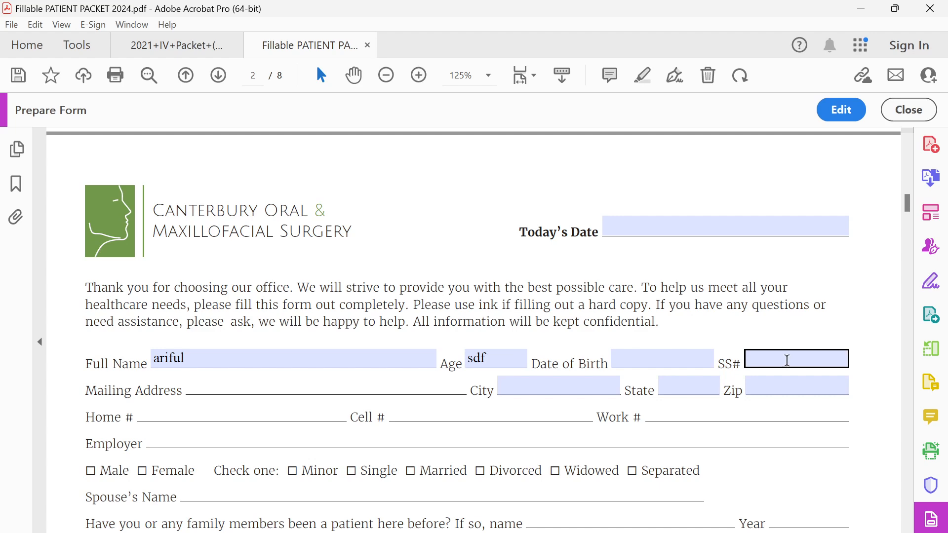
Step: Return to form editing and rename the City text field to T6
left_click(841, 110)
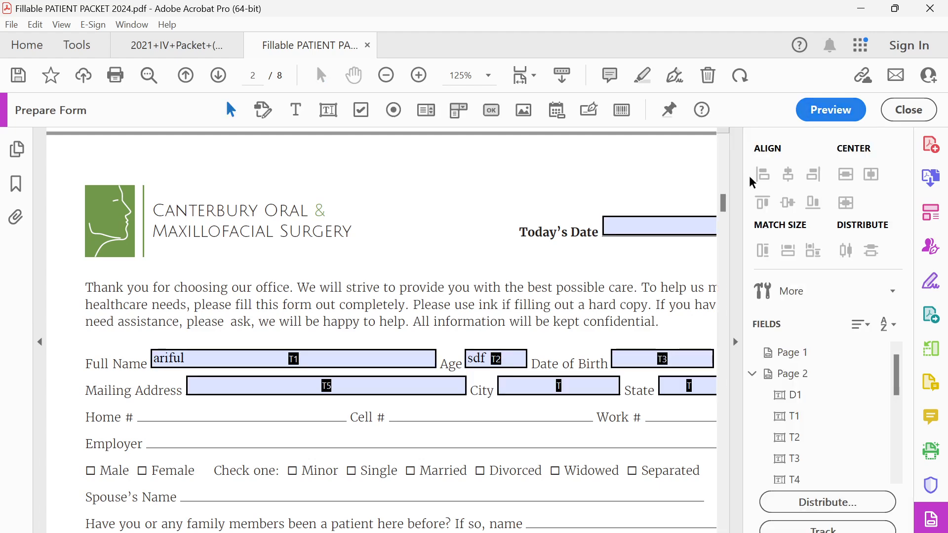
scroll(385, 445, "right", 5)
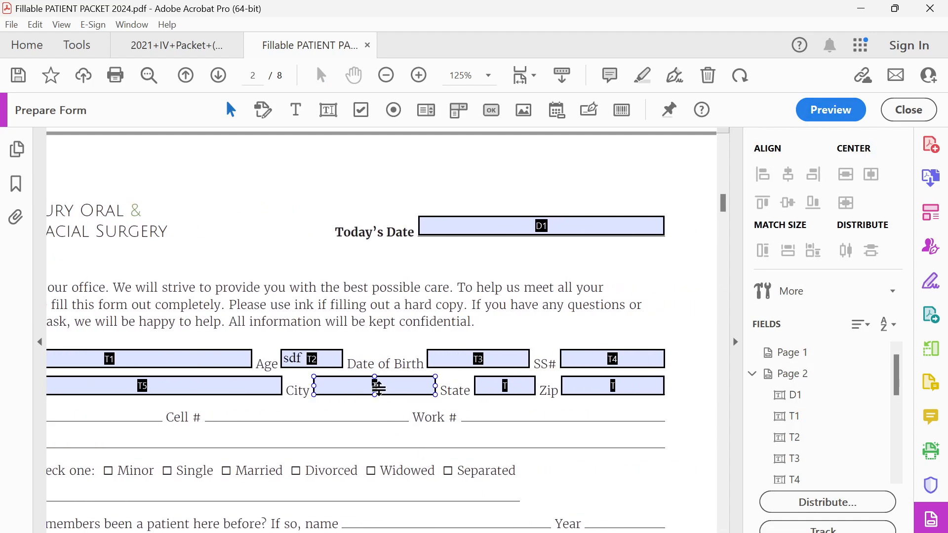
double_click(376, 386)
left_click(660, 230)
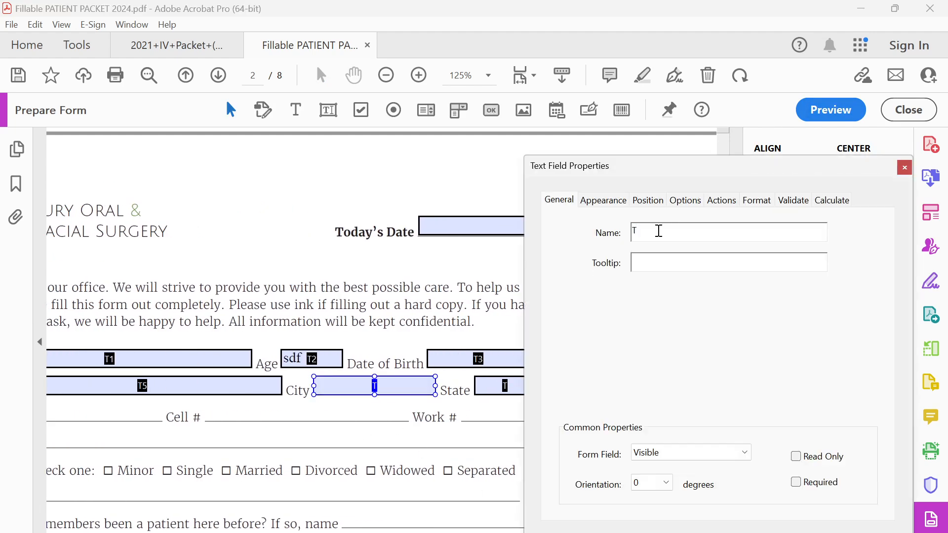
type("6")
Step: Rename the State text field to T7
left_click(510, 384)
left_click(697, 230)
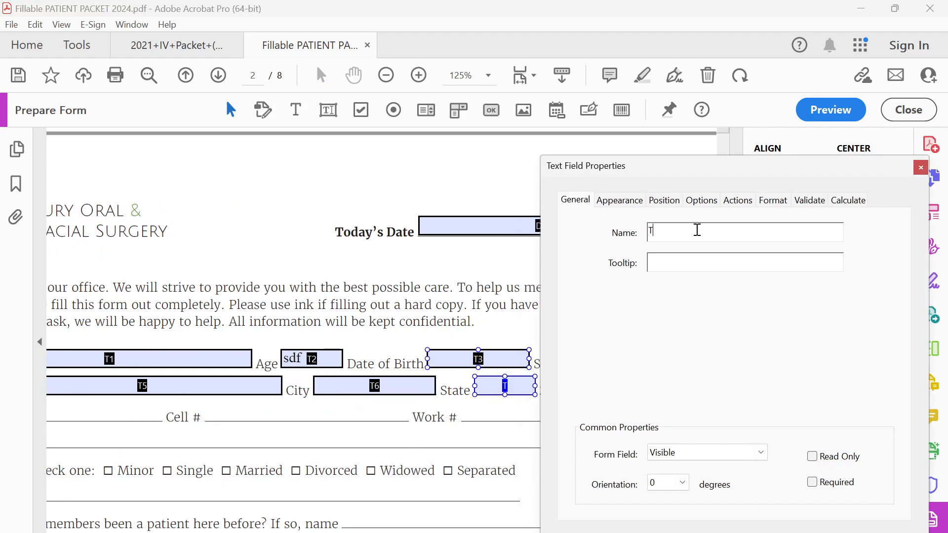
type("7")
left_click(214, 197)
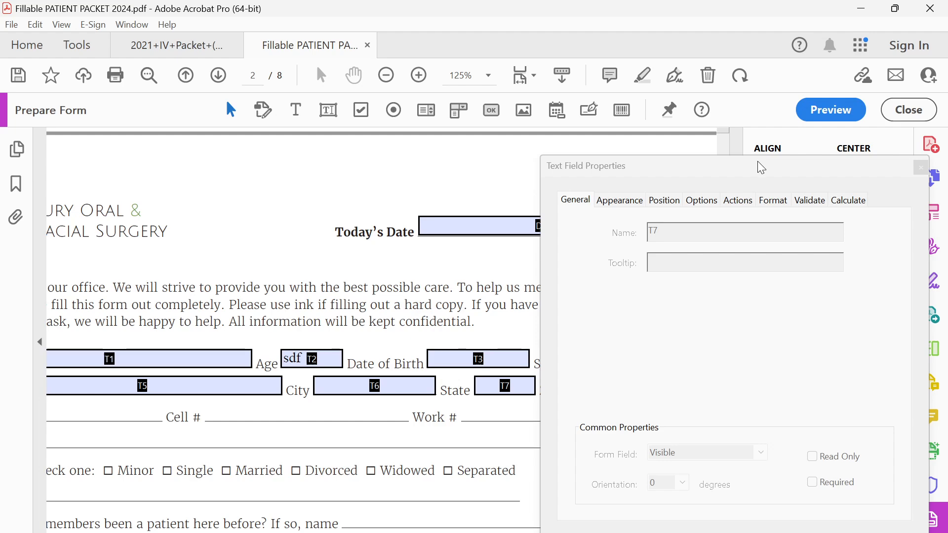
Step: Rename the Zip text field to T8 and close the field properties
left_click_drag(758, 161, 314, 173)
left_click(631, 393)
left_click(328, 237)
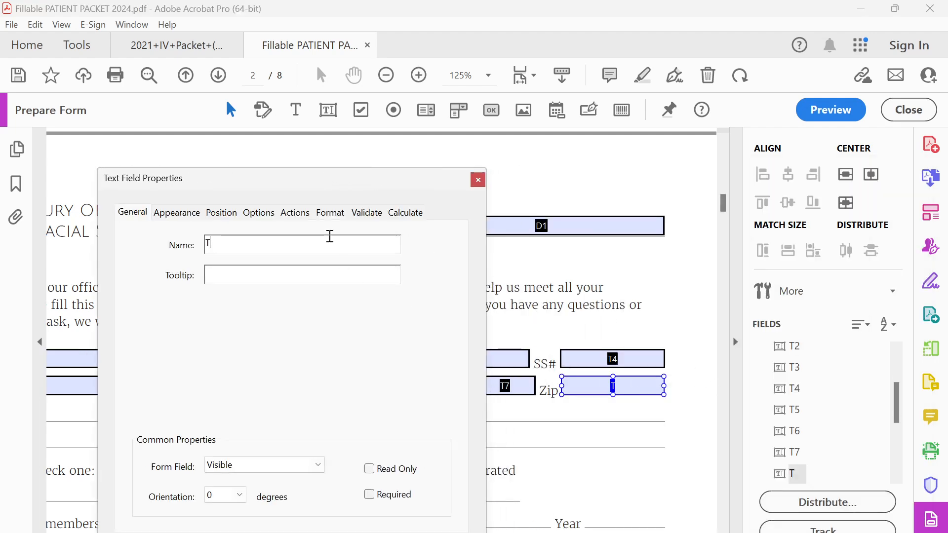
type("8")
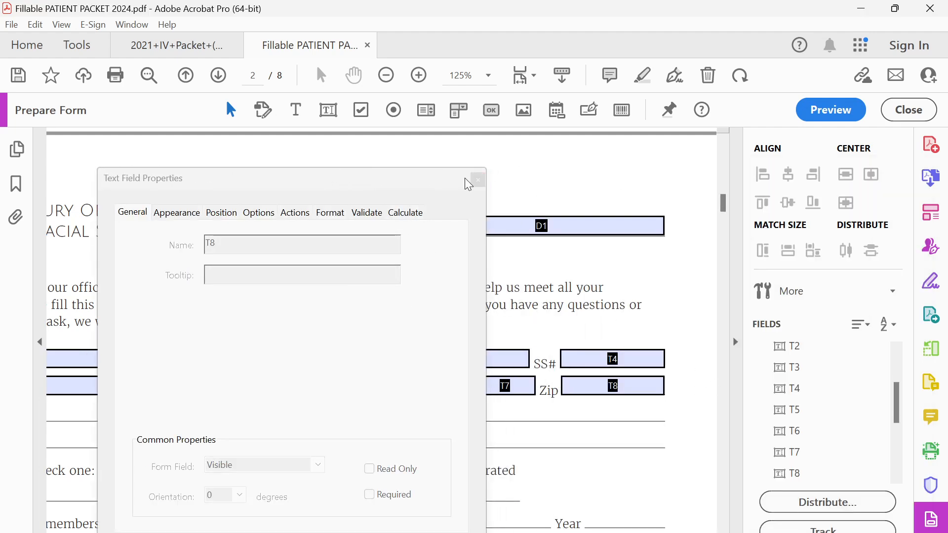
left_click(478, 180)
Step: Look through the packet's remaining pages for blanks without fields and return to page 2
scroll(489, 233, "down", 5)
scroll(459, 346, "down", 15)
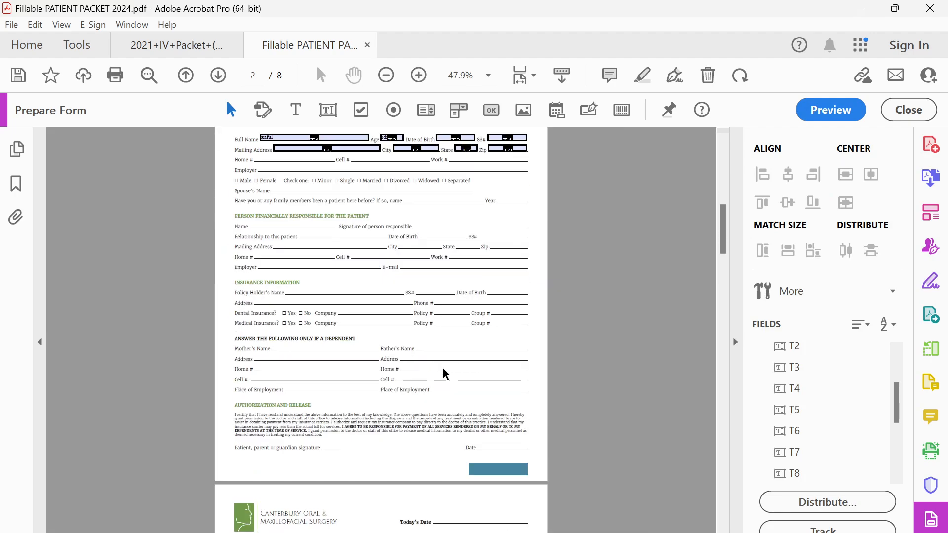
scroll(452, 375, "down", 15)
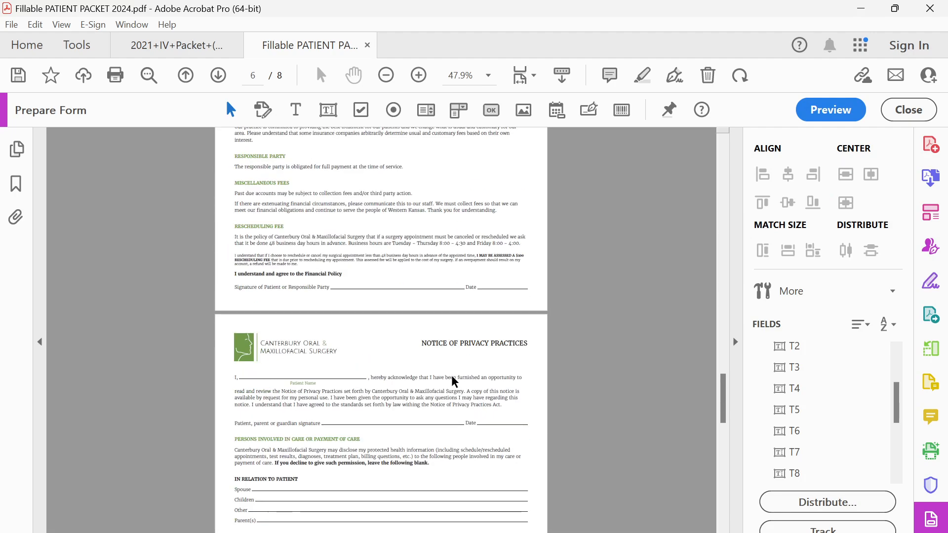
scroll(451, 375, "up", 17)
scroll(442, 369, "up", 15)
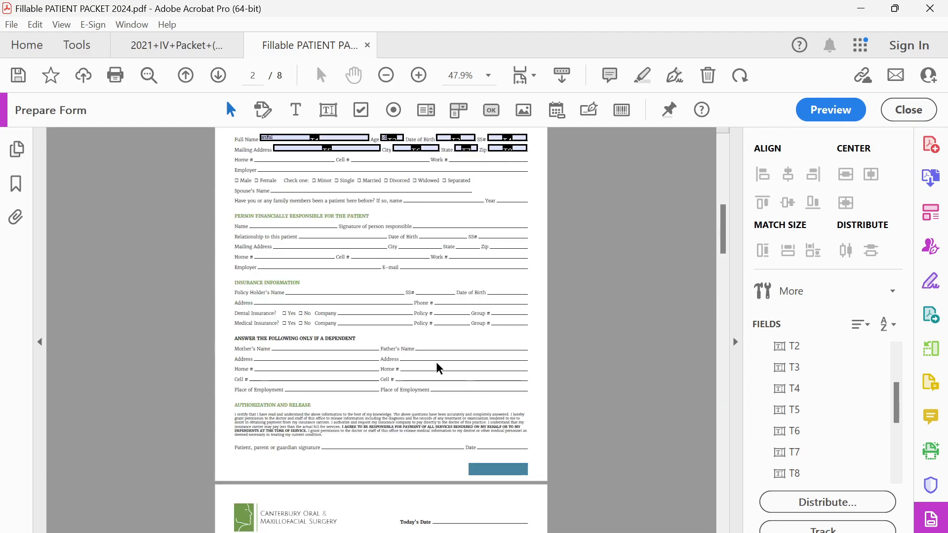
scroll(443, 372, "up", 5)
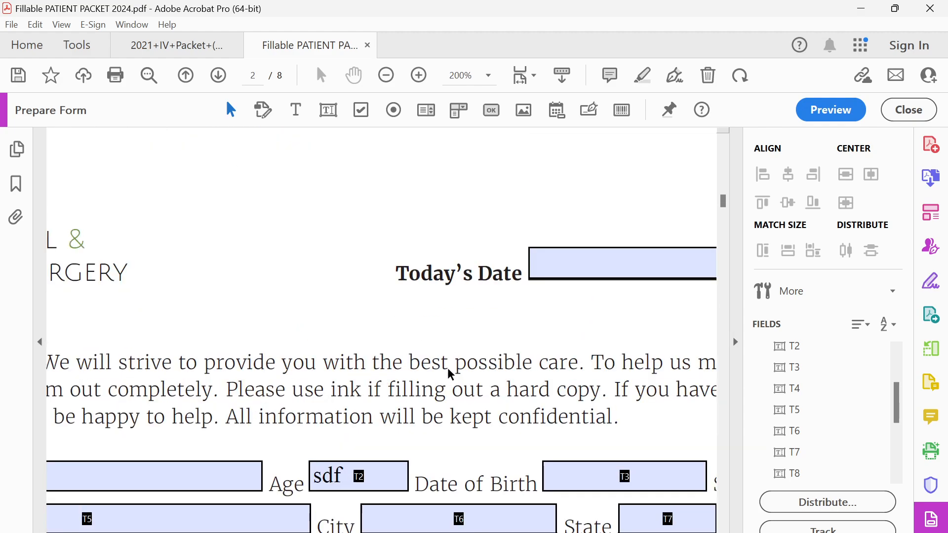
scroll(448, 368, "down", 3)
Step: Copy the Today's Date field D1 on page 2
left_click(538, 326)
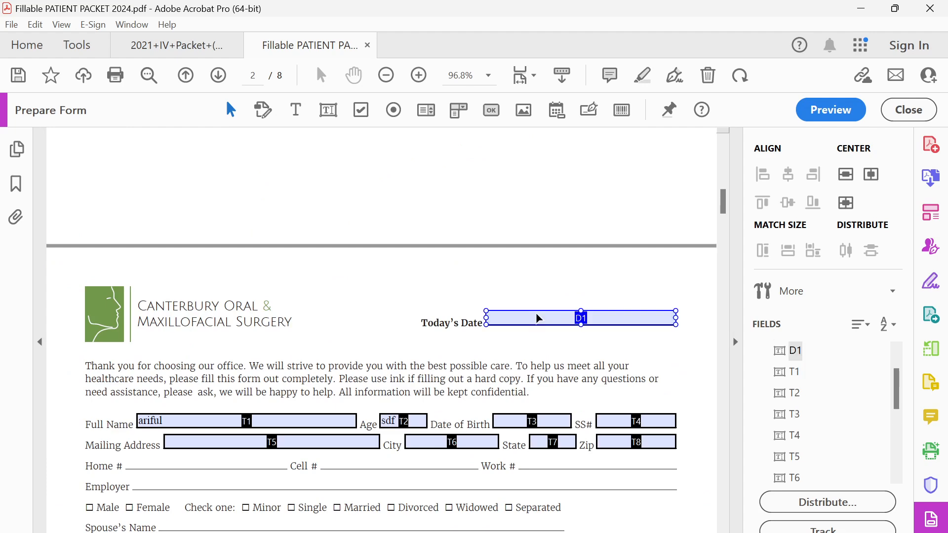
right_click(537, 317)
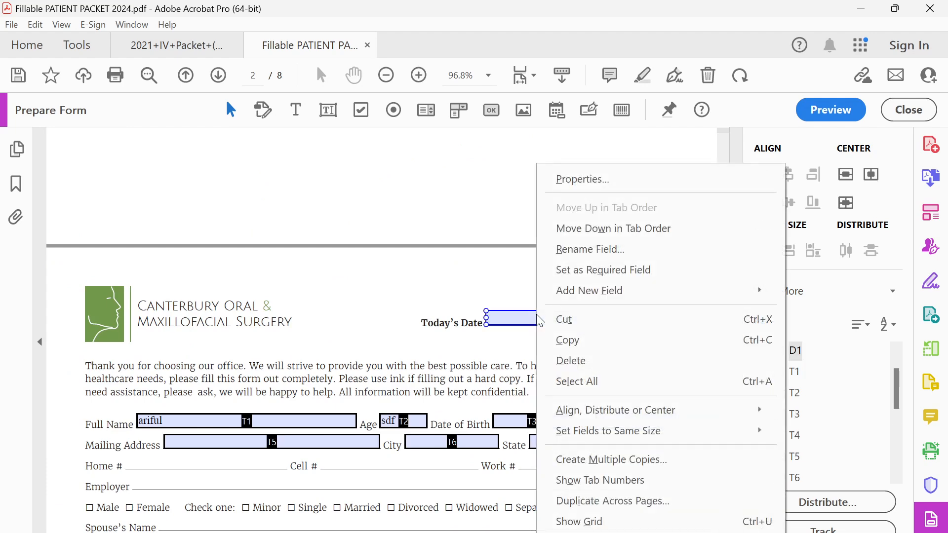
left_click(563, 340)
right_click(538, 321)
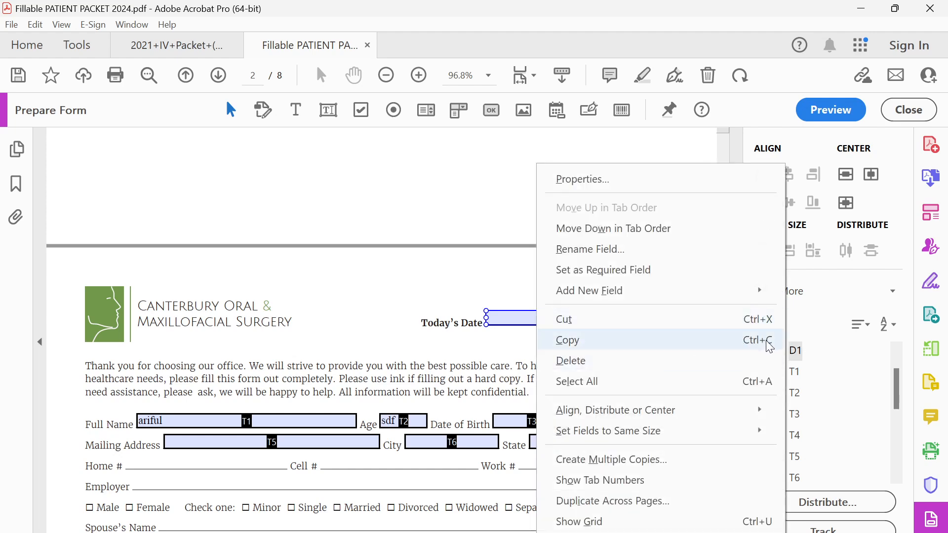
left_click(412, 277)
left_click(534, 312)
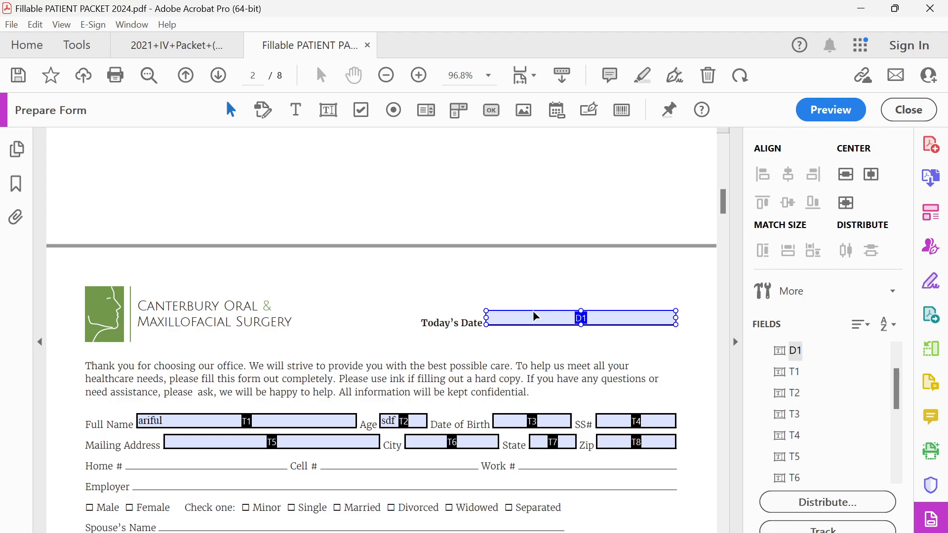
Step: Examine pages 2 to 5 for further date lines that need a date field
left_click(436, 373)
scroll(447, 357, "down", 6)
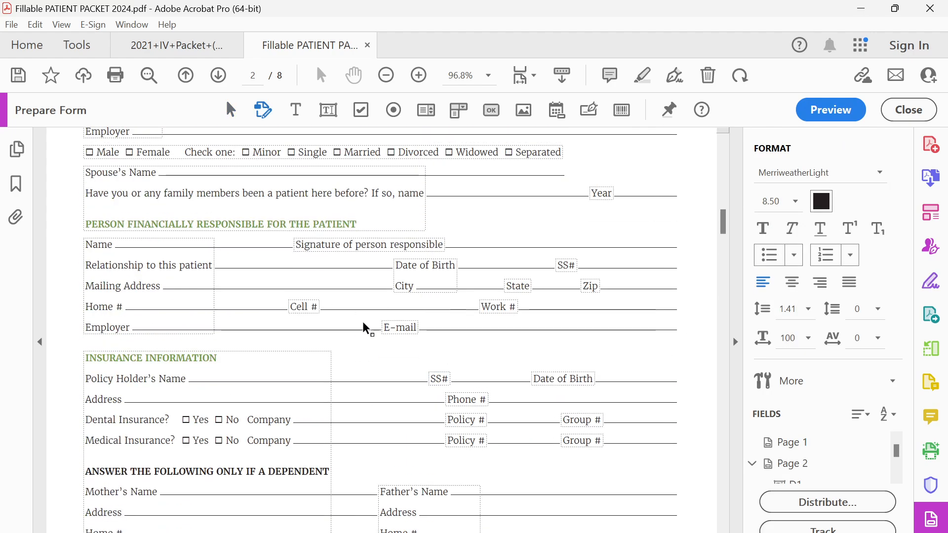
scroll(535, 228, "up", 1)
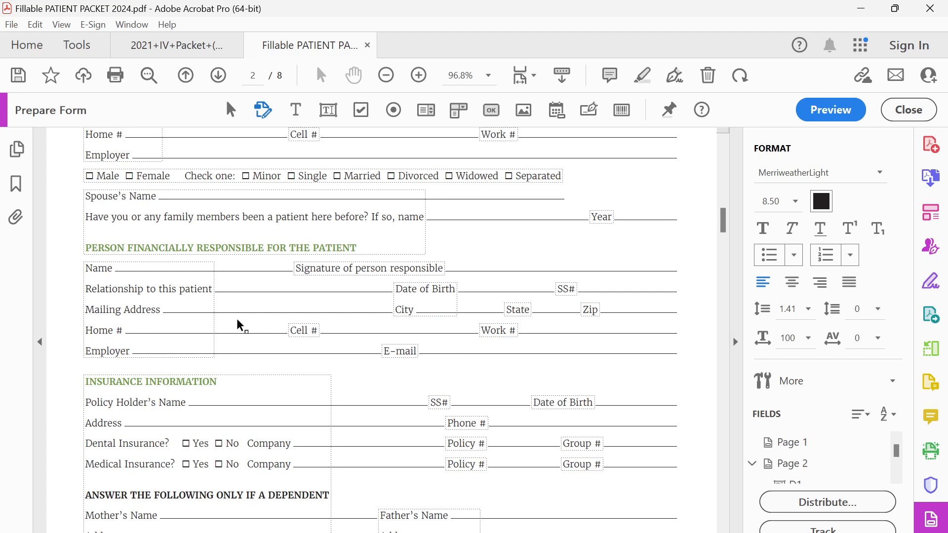
scroll(242, 346, "down", 5)
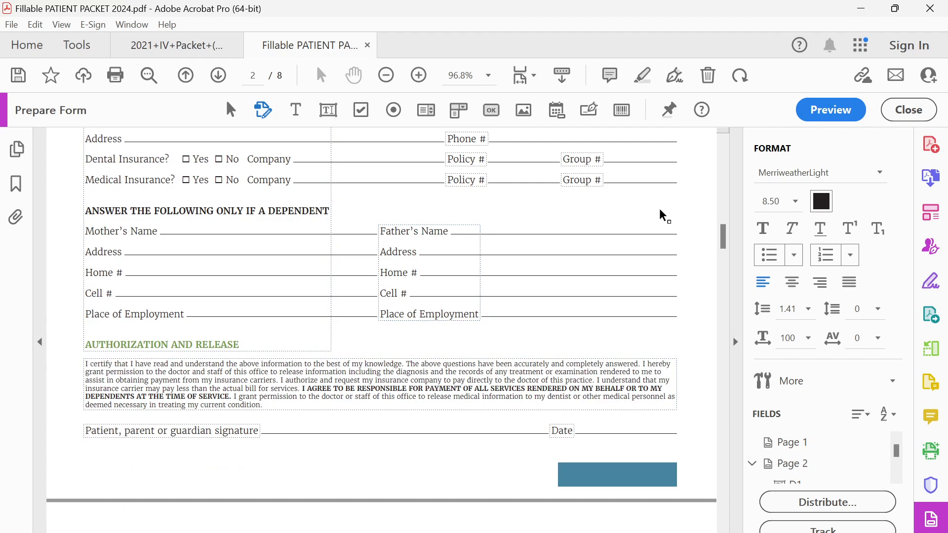
scroll(587, 368, "down", 20)
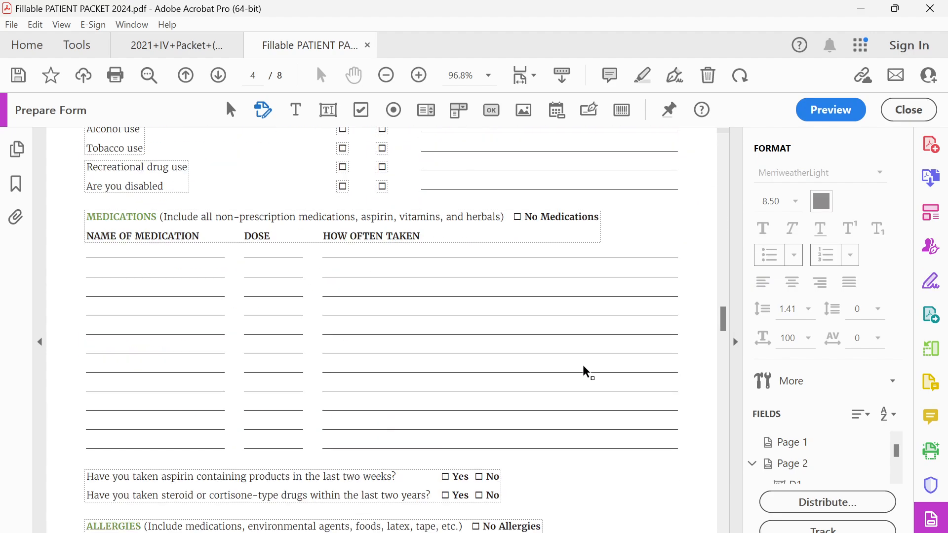
scroll(583, 366, "down", 20)
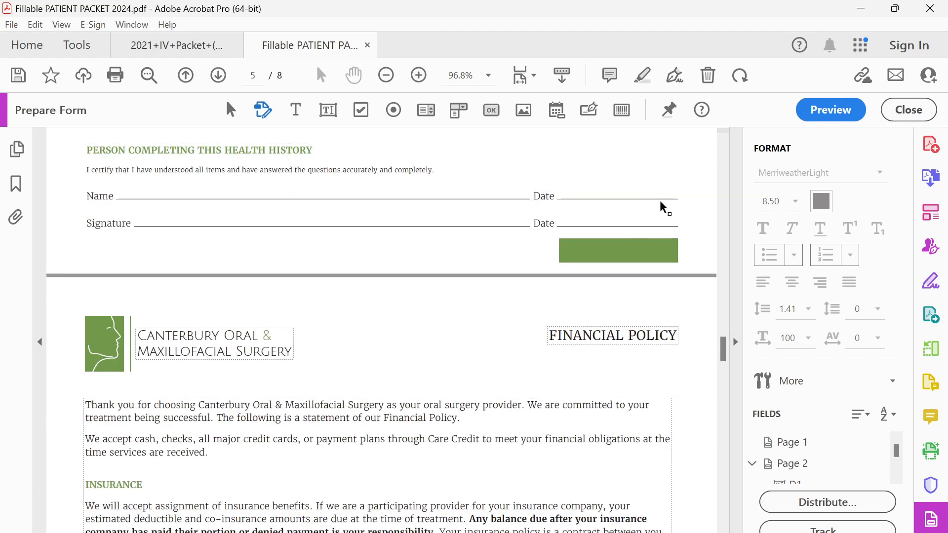
scroll(637, 229, "up", 12)
scroll(660, 222, "up", 3)
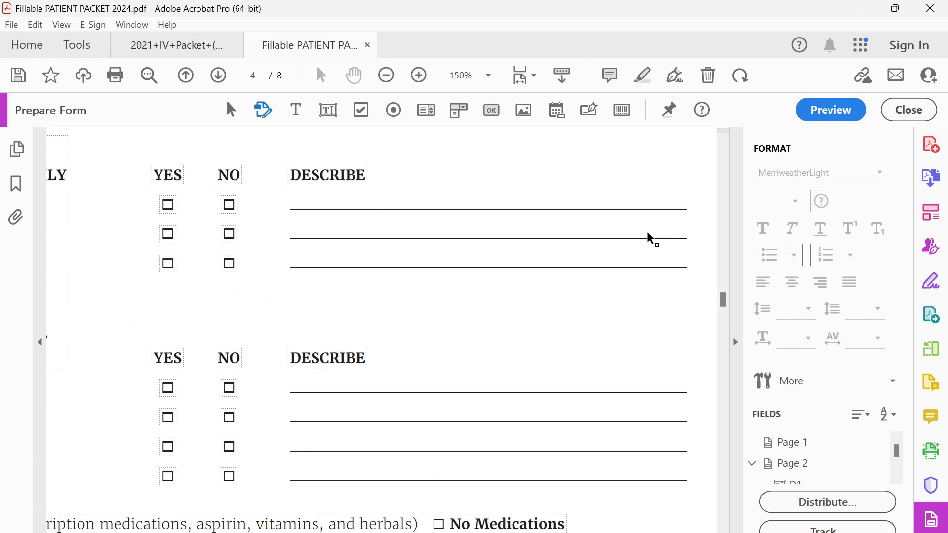
scroll(642, 250, "down", 6)
scroll(488, 326, "down", 8)
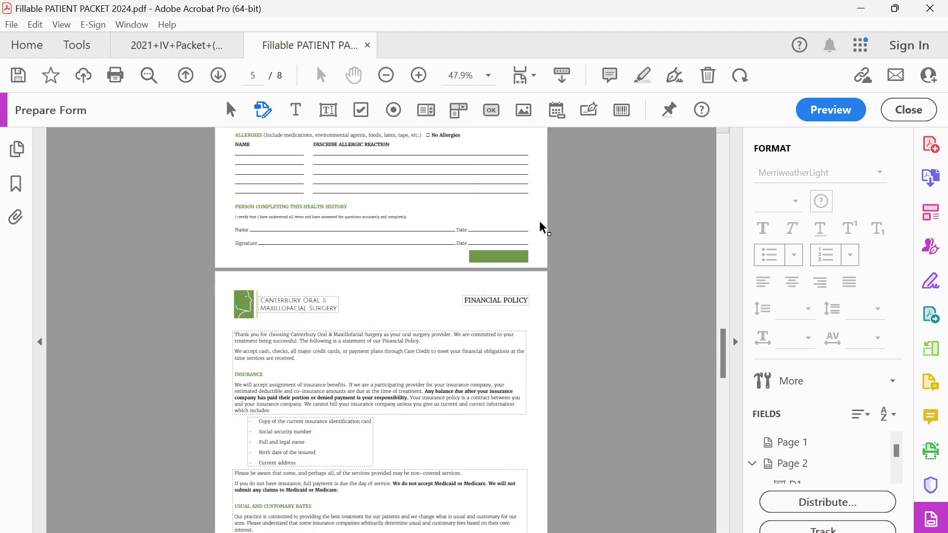
Step: Paste the copied date field D1 onto page 4
scroll(539, 221, "up", 2)
scroll(516, 256, "up", 4)
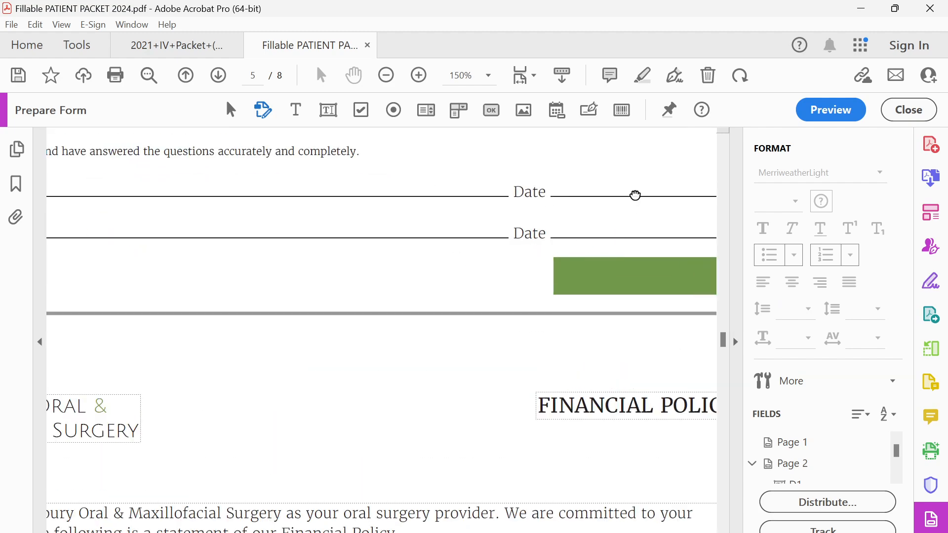
scroll(461, 254, "up", 1)
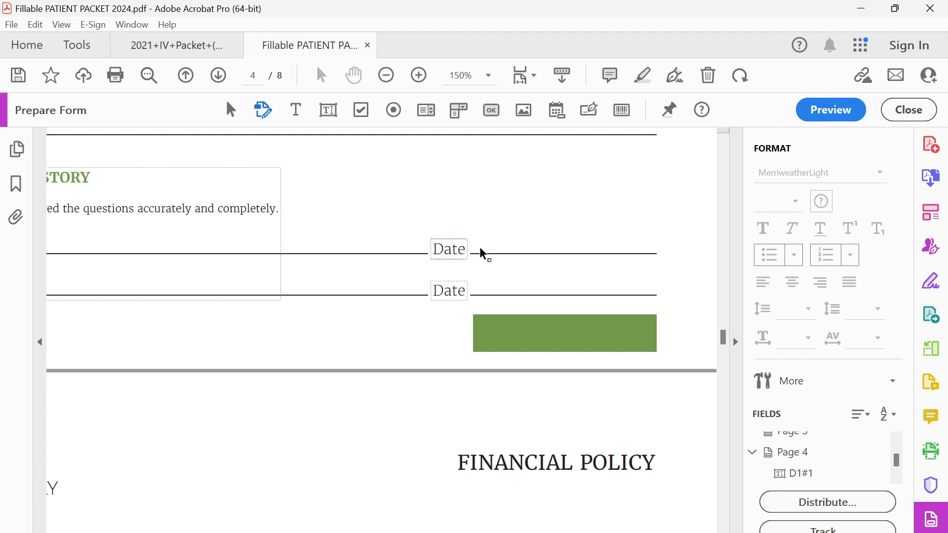
scroll(509, 247, "down", 4)
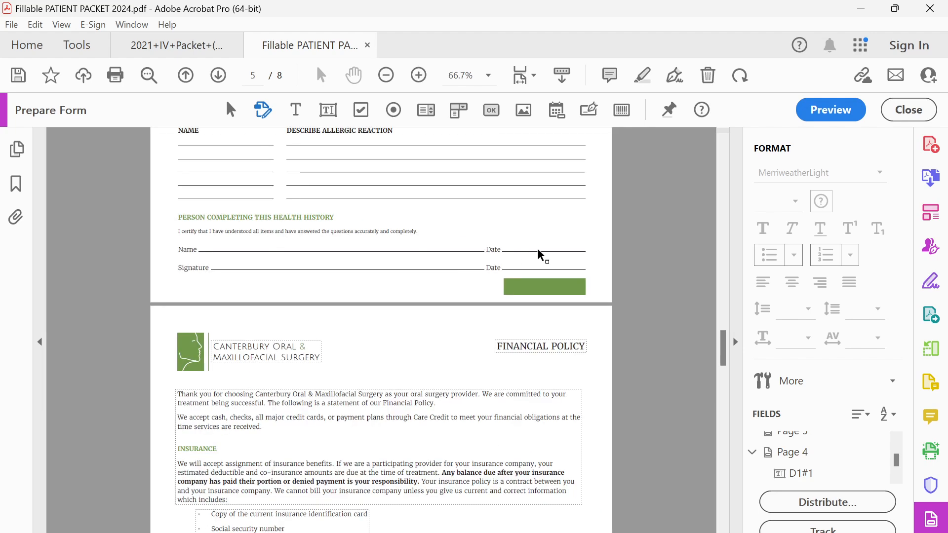
scroll(540, 249, "up", 5)
scroll(535, 245, "up", 1)
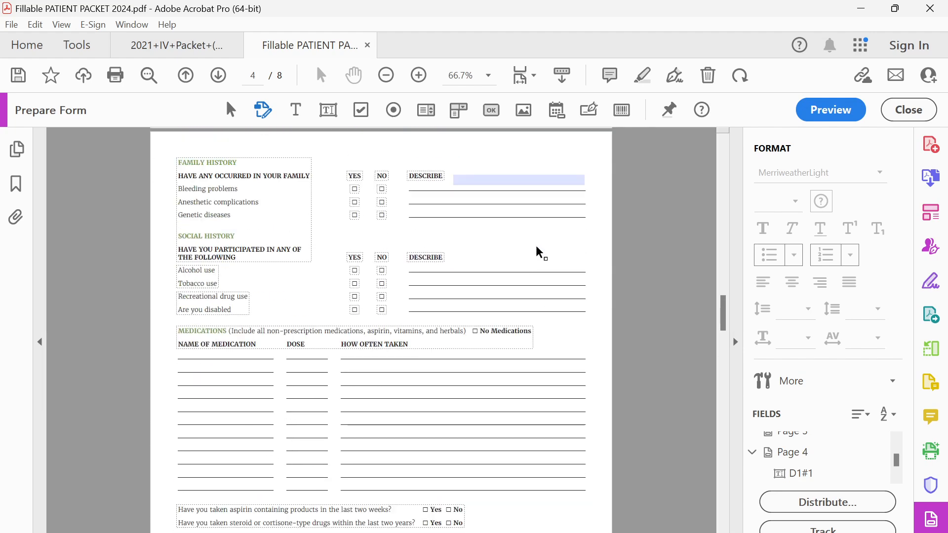
Step: Move the pasted date field down to the Date line beside Name on page 4 and resize it to fit the blank
left_click_drag(495, 184, 503, 326)
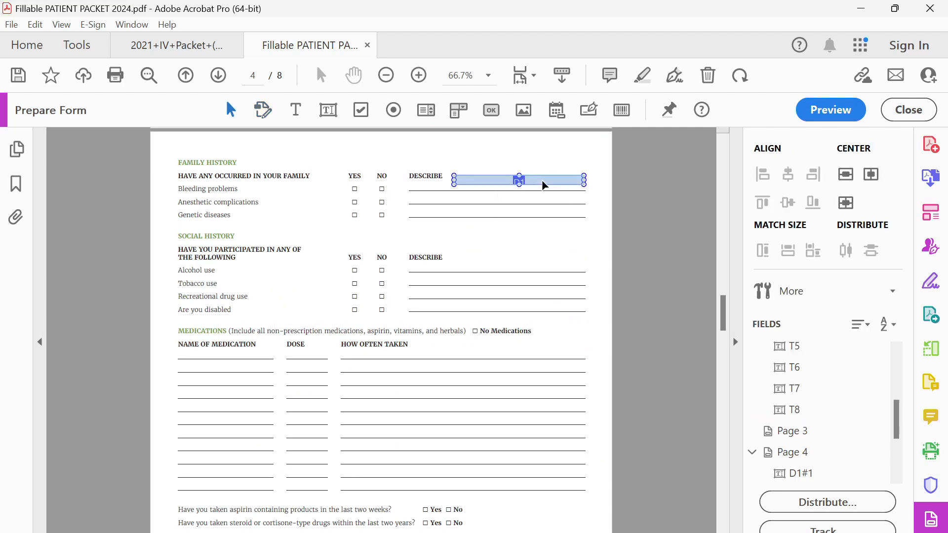
left_click_drag(544, 185, 529, 451)
scroll(531, 354, "down", 3)
left_click_drag(536, 293, 562, 518)
scroll(537, 497, "down", 1)
scroll(536, 497, "up", 4)
scroll(537, 496, "down", 3)
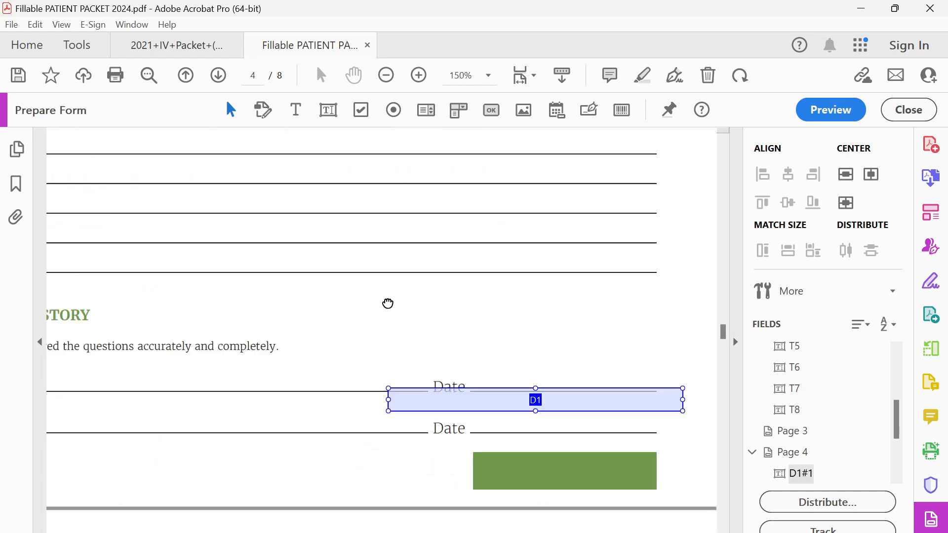
scroll(561, 337, "up", 1)
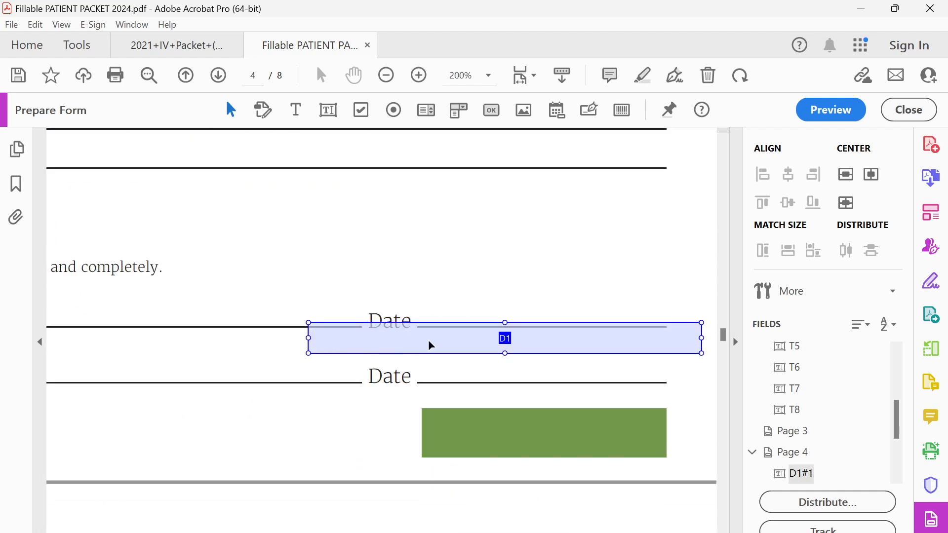
left_click_drag(427, 342, 392, 315)
left_click_drag(275, 316, 419, 312)
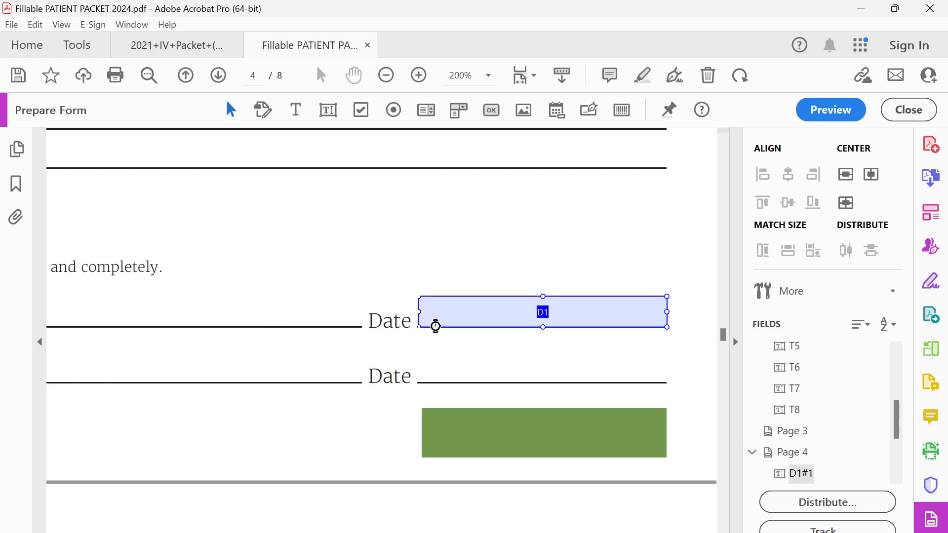
Step: Duplicate the date field onto the Date line beside Signature, directly below the Name line on page 4
left_click_drag(475, 325, 505, 378)
left_click(514, 258)
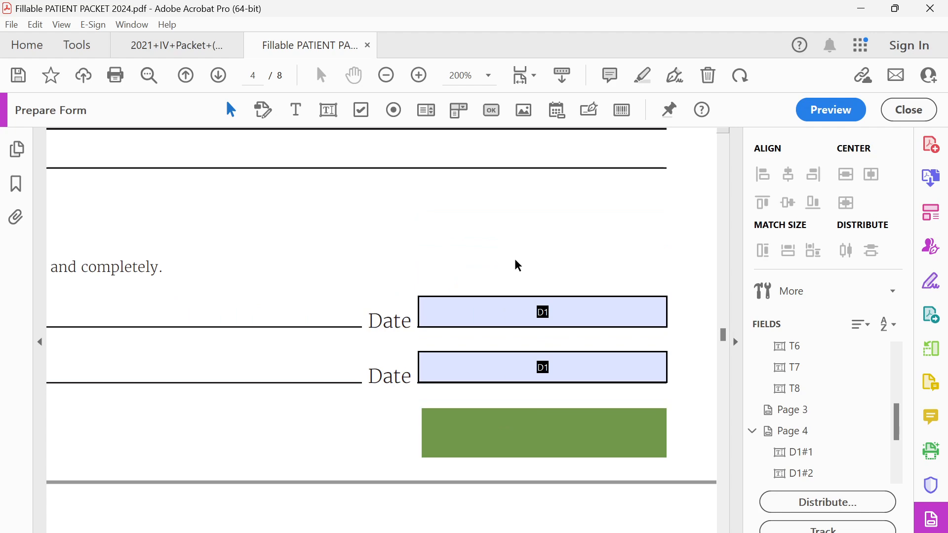
left_click(530, 308)
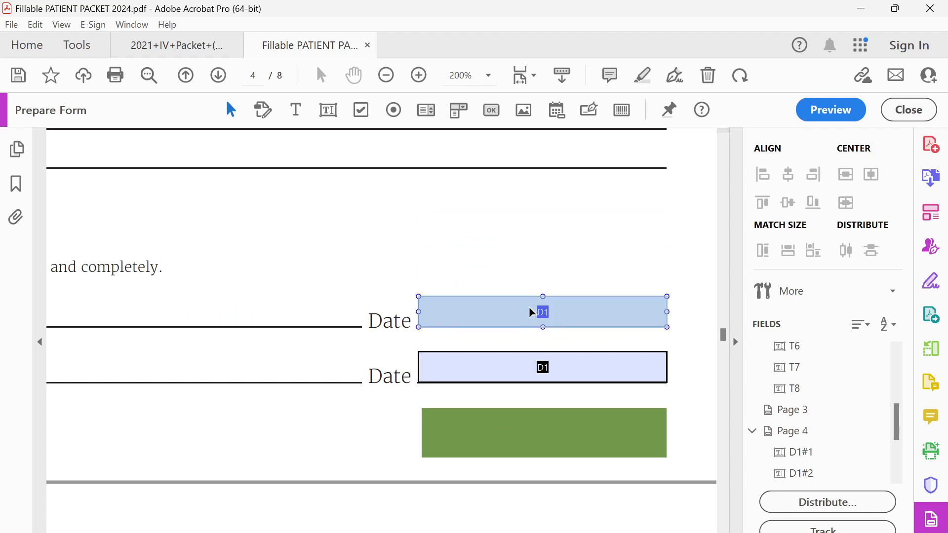
Step: Preview the form and test the two page 4 date fields by picking August 14, 2024 beside Name and clearing it
left_click(831, 109)
left_click(811, 309)
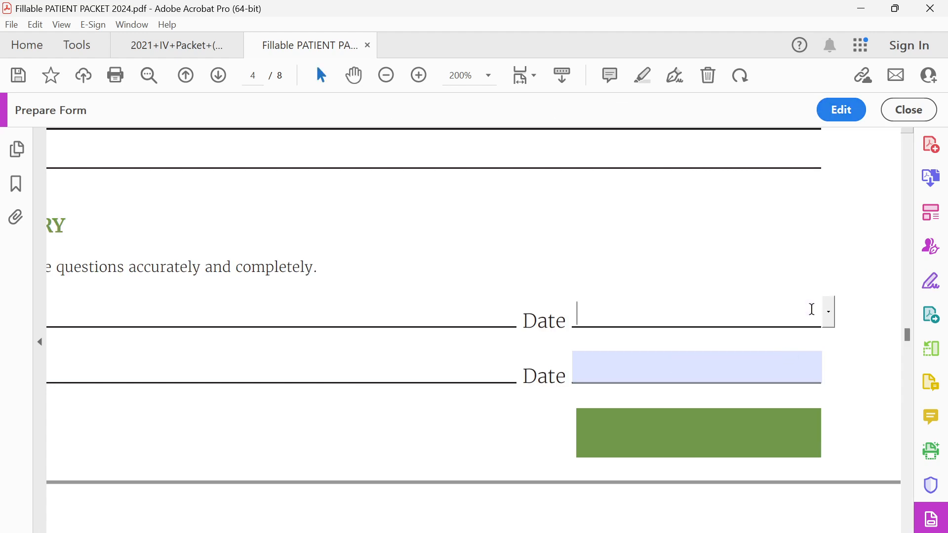
left_click(829, 312)
left_click(748, 390)
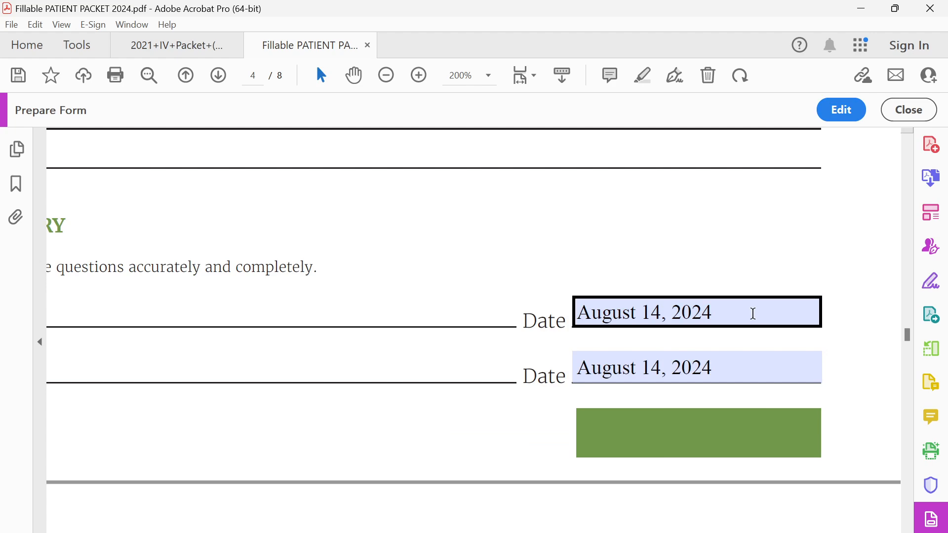
left_click_drag(753, 314, 396, 314)
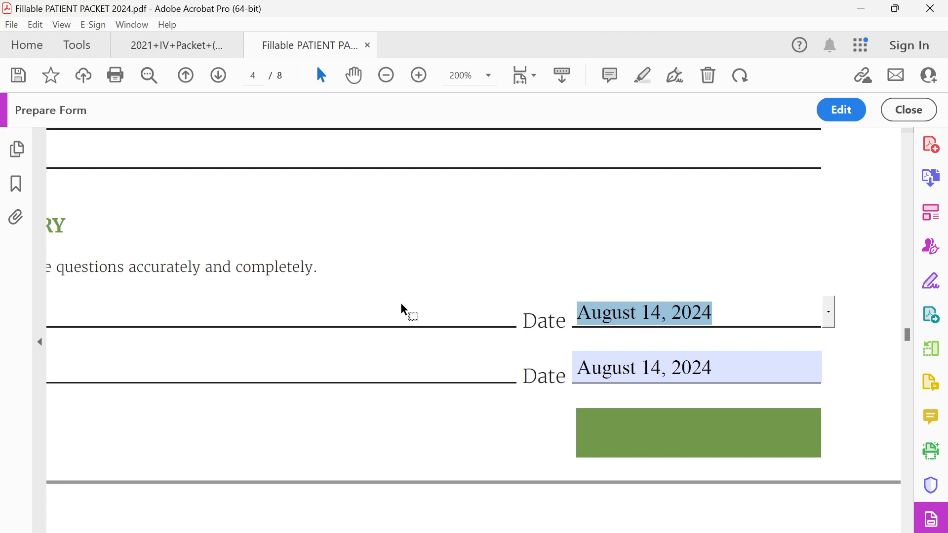
key("BackSpace")
left_click(558, 252)
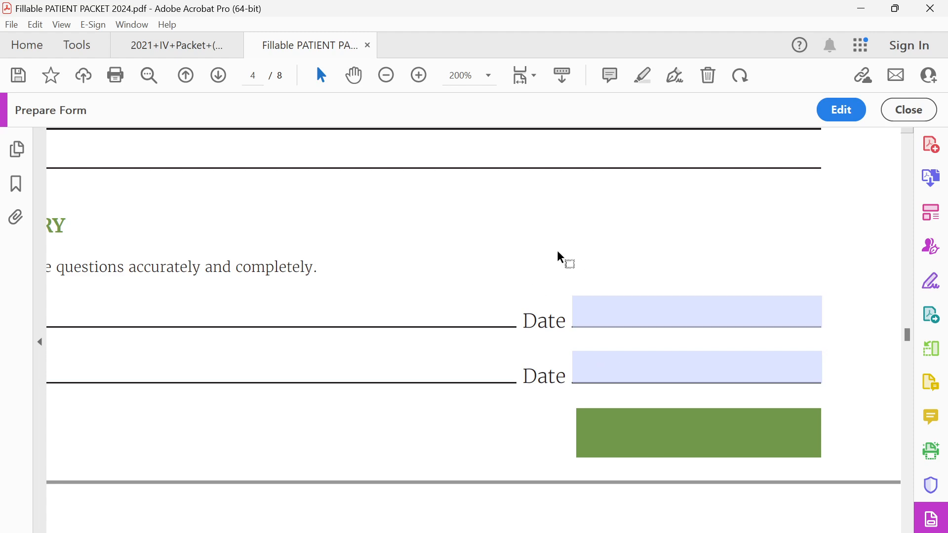
Step: Return to form editing and rename the date field beside Name on page 4 to D2
left_click(838, 111)
left_click(662, 323)
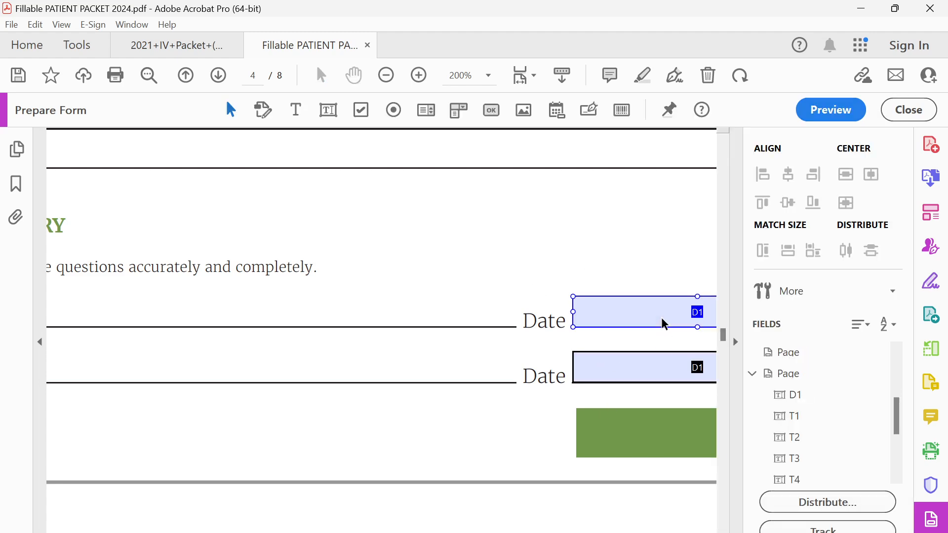
double_click(485, 327)
left_click(258, 251)
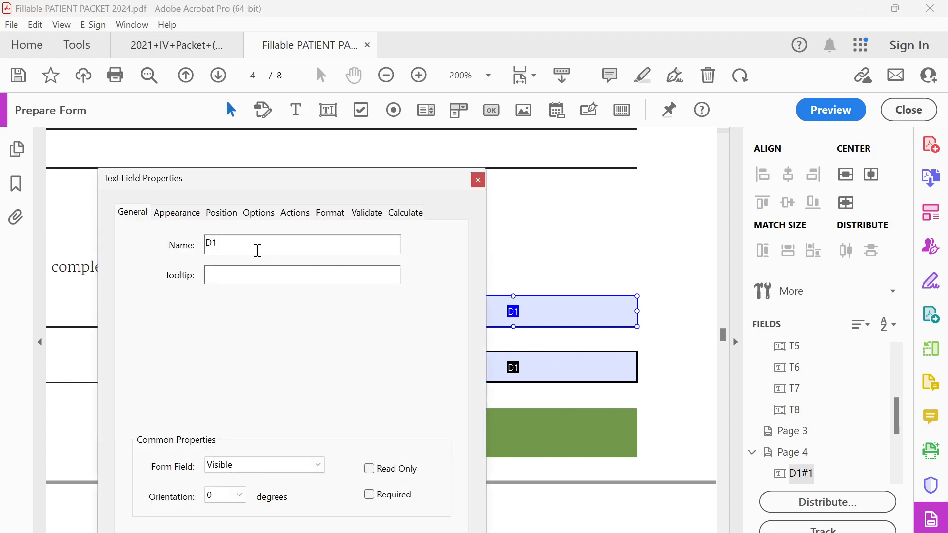
type("2")
Step: Rename the date field beside Signature on page 4 to D3 and close the field properties
left_click(536, 371)
left_click(295, 247)
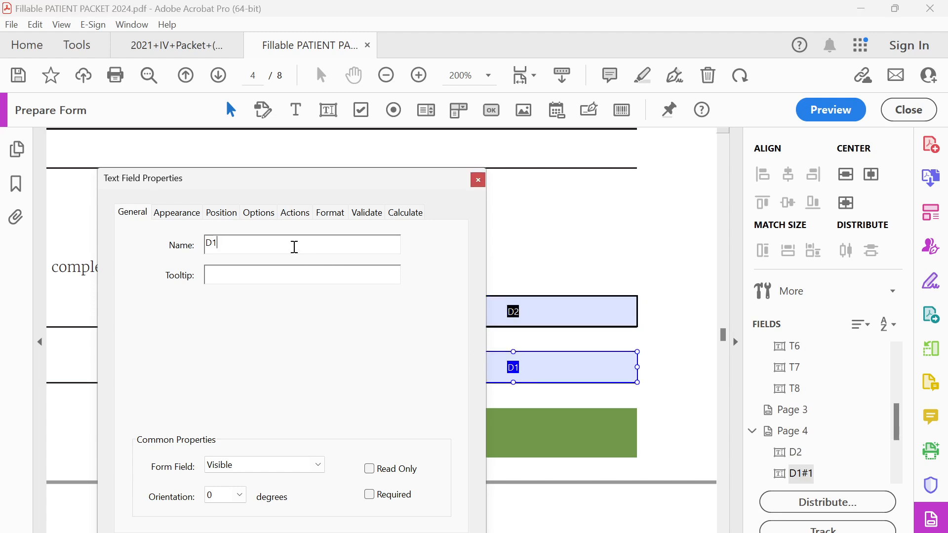
type("3")
left_click(528, 233)
left_click(478, 179)
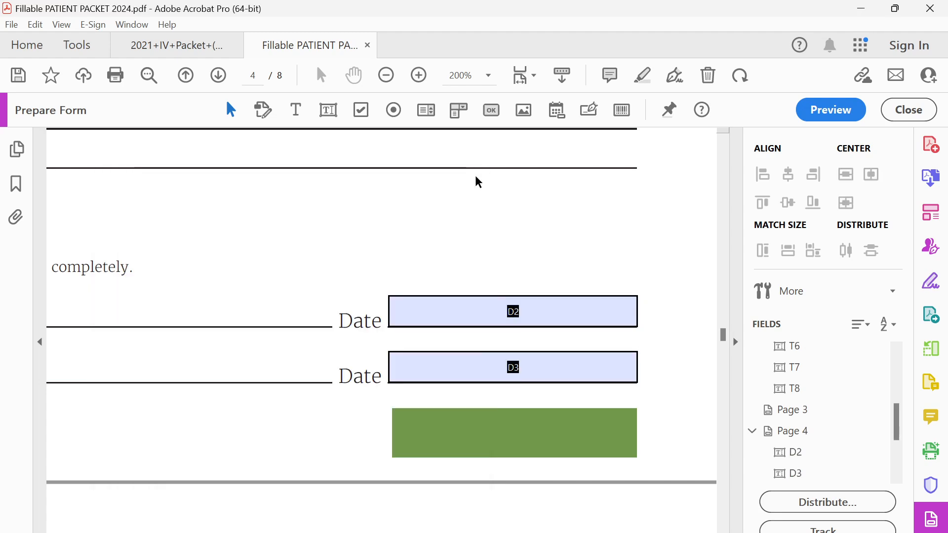
Step: Retest the renamed date fields in preview by picking August 14, 2024 beside Name, checking the Signature date, and clearing the test date
scroll(533, 372, "down", 4)
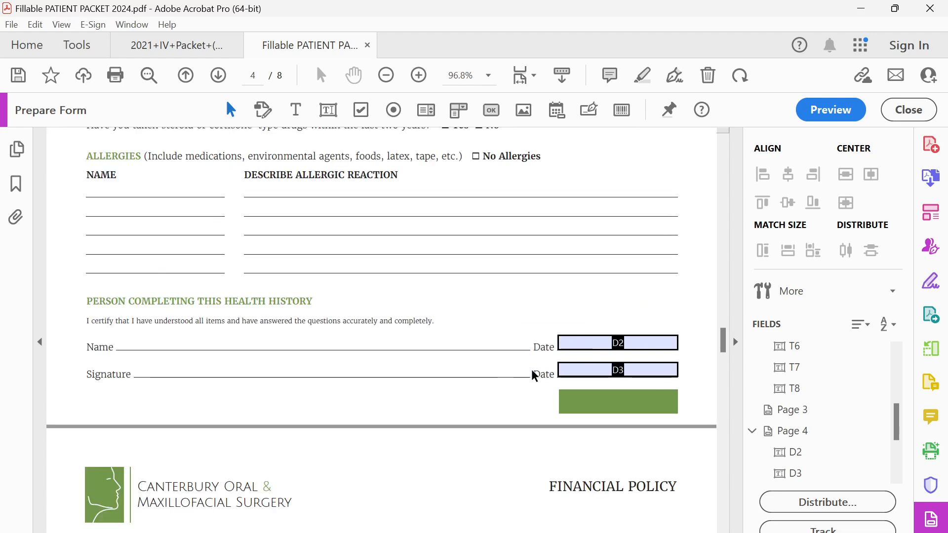
left_click(831, 110)
left_click(745, 343)
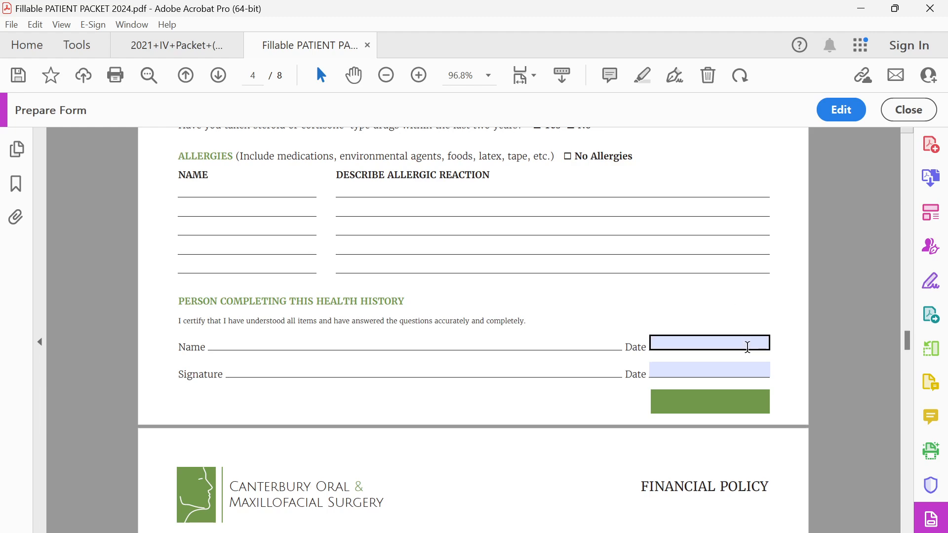
scroll(746, 343, "up", 4)
left_click(656, 321)
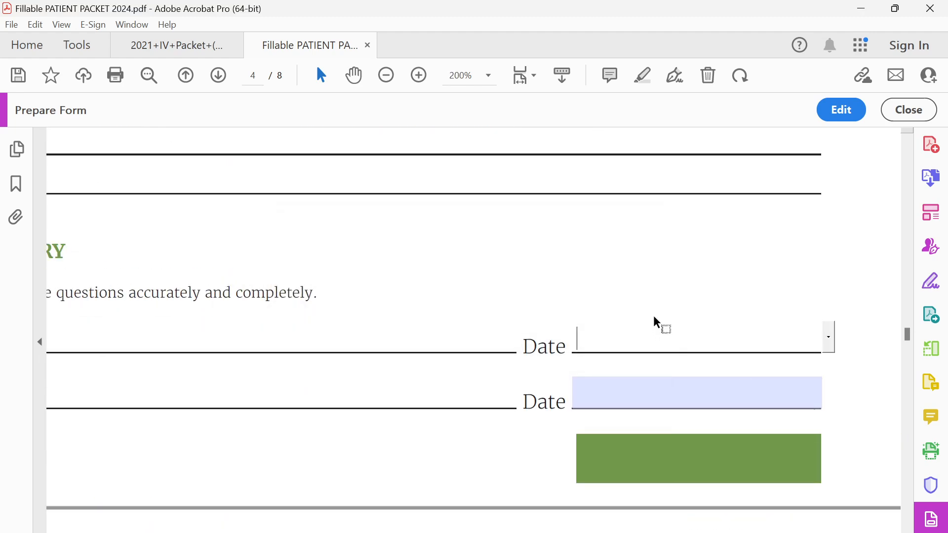
left_click(829, 338)
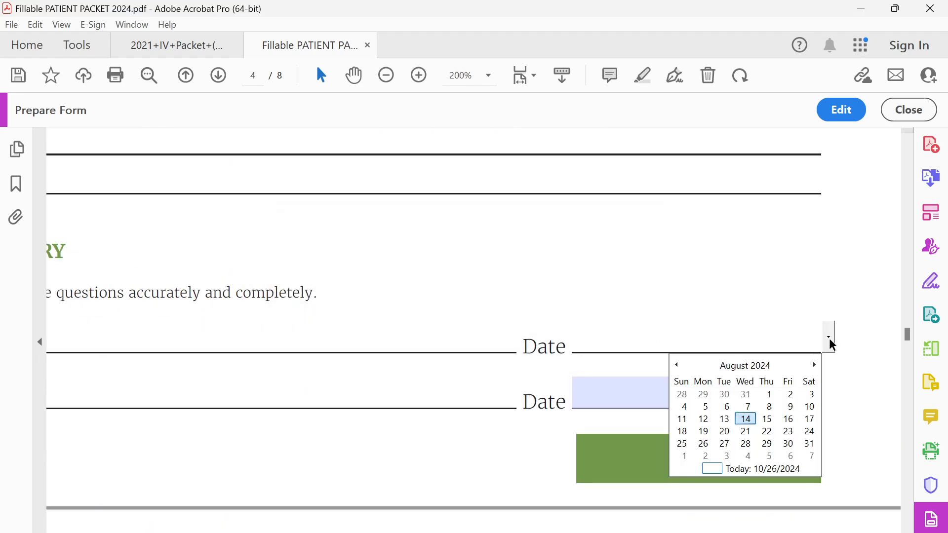
left_click(747, 421)
left_click(656, 402)
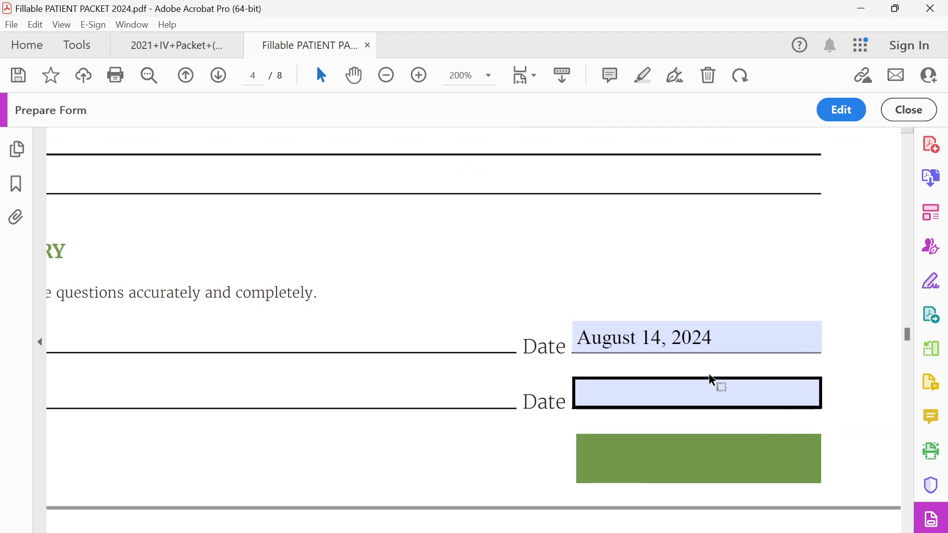
left_click(737, 344)
left_click_drag(737, 345, 612, 341)
key("BackSpace")
key("BackSpace")
key("BackSpace")
key("BackSpace")
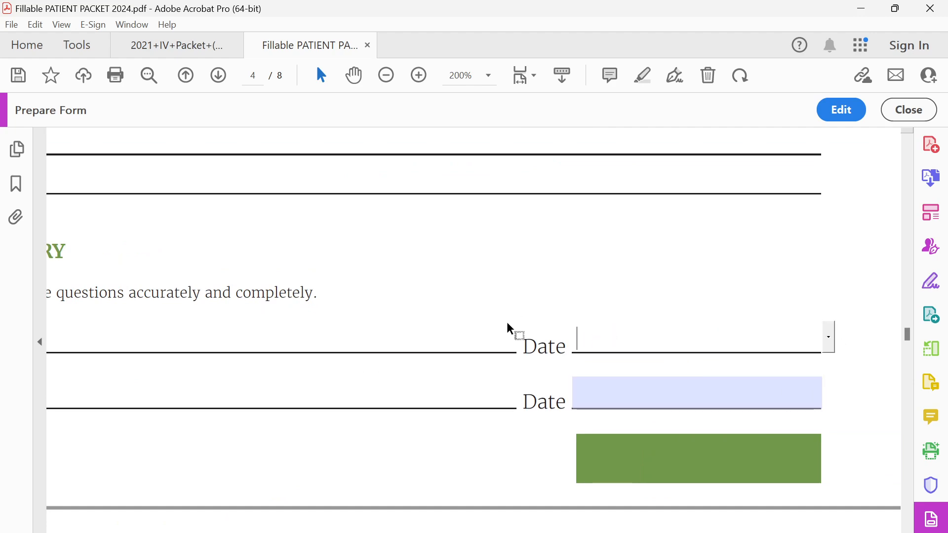
Step: Look through pages 4 to 6 for remaining blanks and return to the Insurance Information section on page 2
scroll(514, 296, "down", 5, "ctrl")
scroll(331, 298, "up", 3)
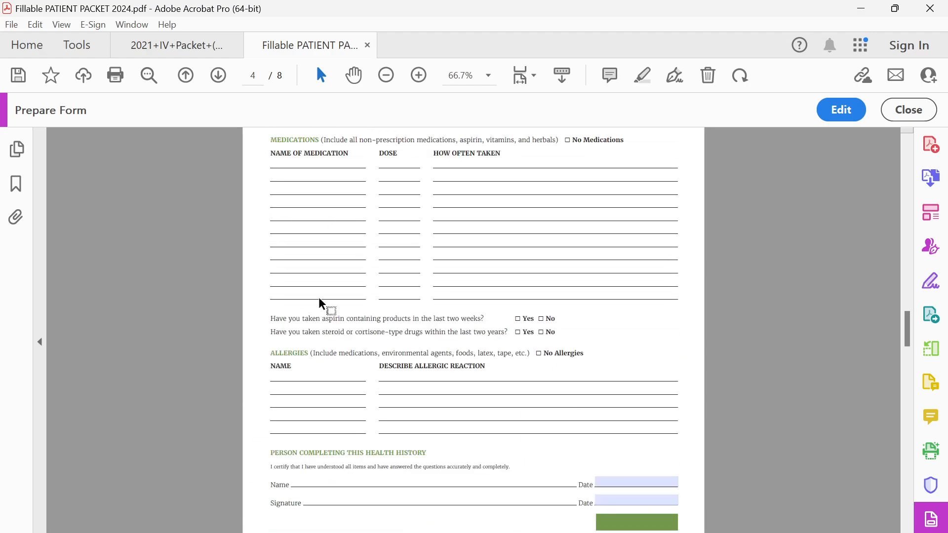
scroll(583, 483, "down", 15)
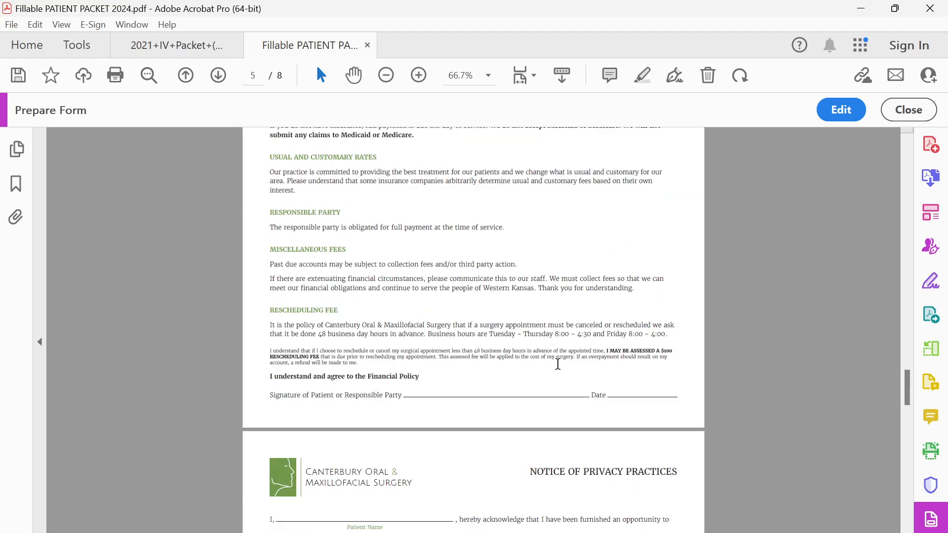
scroll(550, 384, "down", 5)
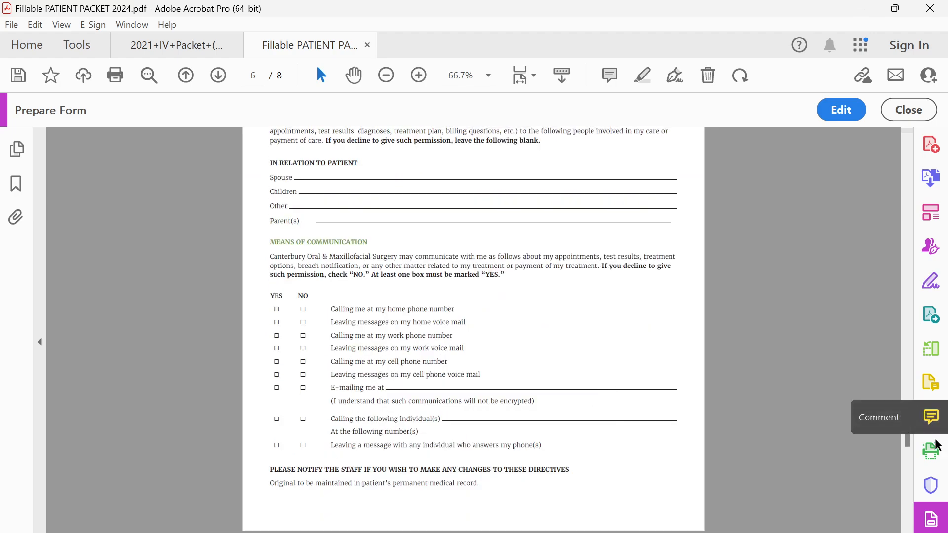
left_click_drag(910, 443, 907, 210)
scroll(399, 357, "down", 3)
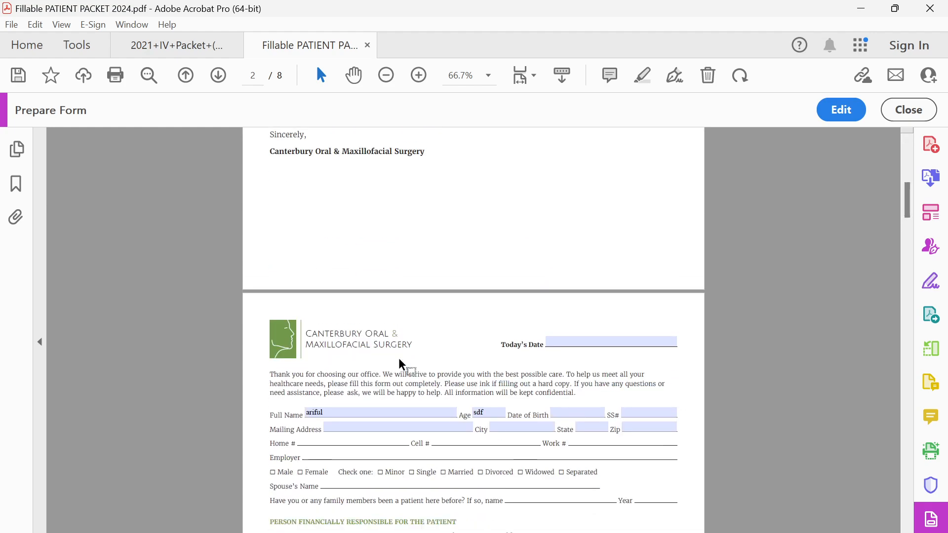
scroll(319, 350, "down", 8)
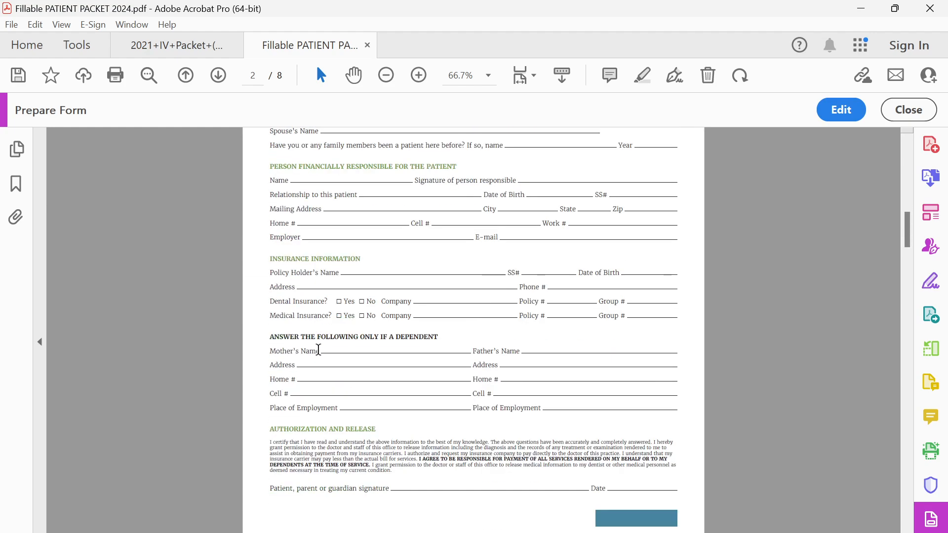
scroll(341, 307, "up", 3)
left_click_drag(123, 262, 323, 257)
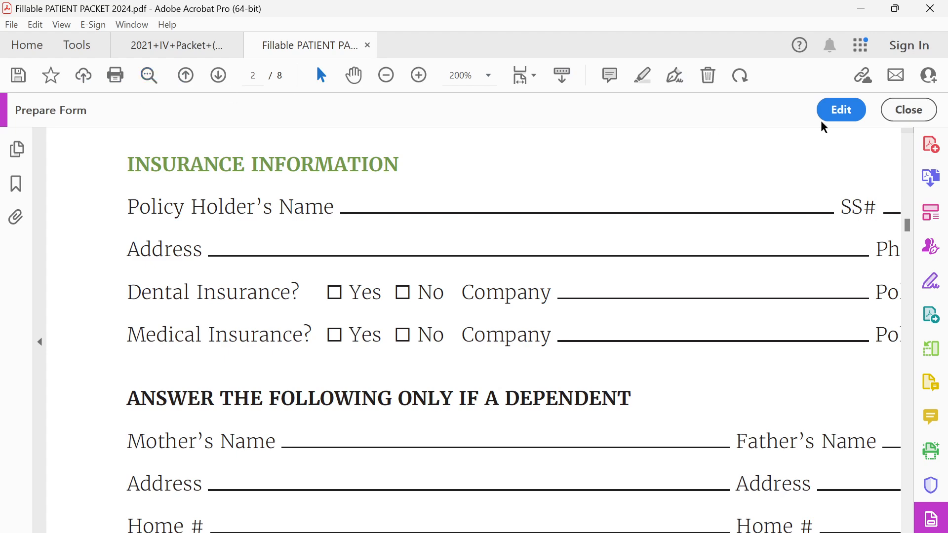
Step: Return from preview to form editing and save the patient packet
left_click(831, 110)
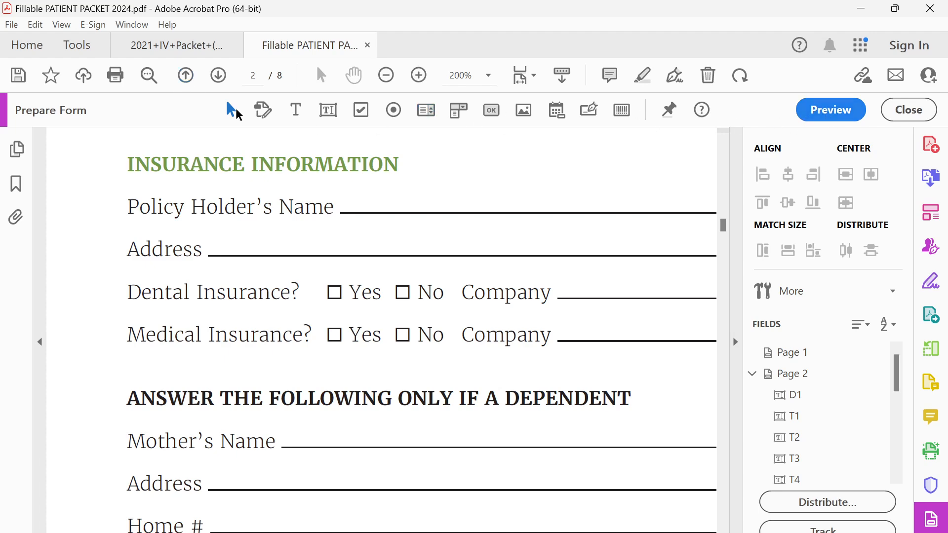
left_click(835, 109)
left_click(841, 110)
scroll(334, 330, "down", 5)
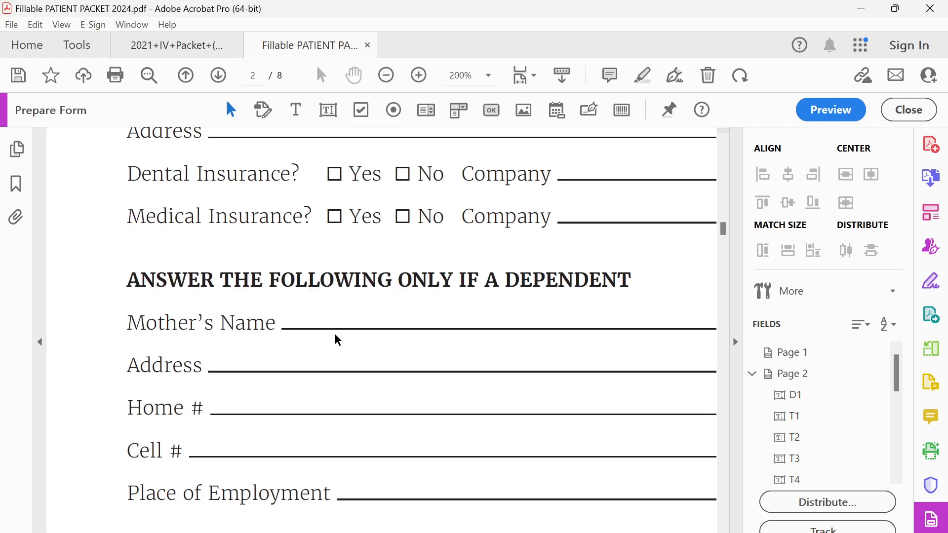
scroll(334, 339, "up", 5)
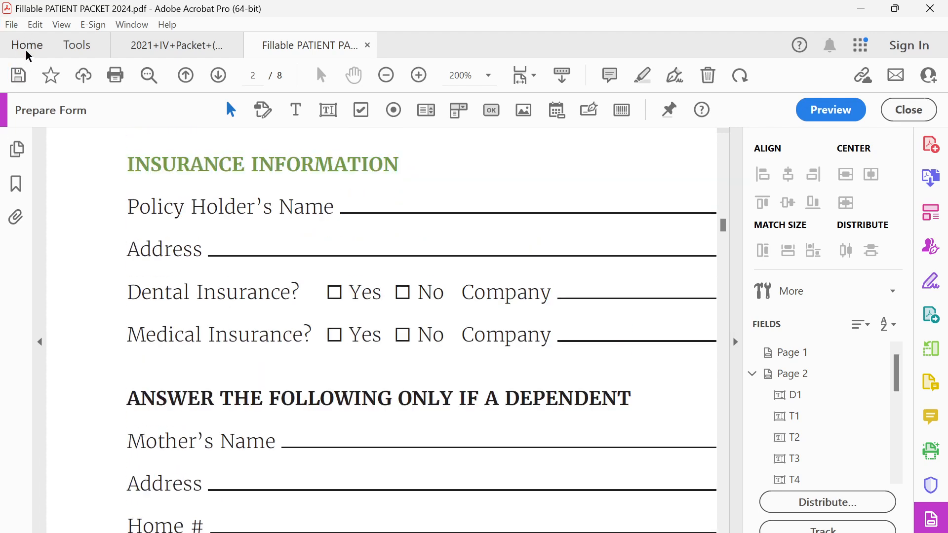
left_click(20, 78)
scroll(374, 346, "down", 3)
scroll(373, 328, "up", 2)
scroll(372, 331, "down", 4)
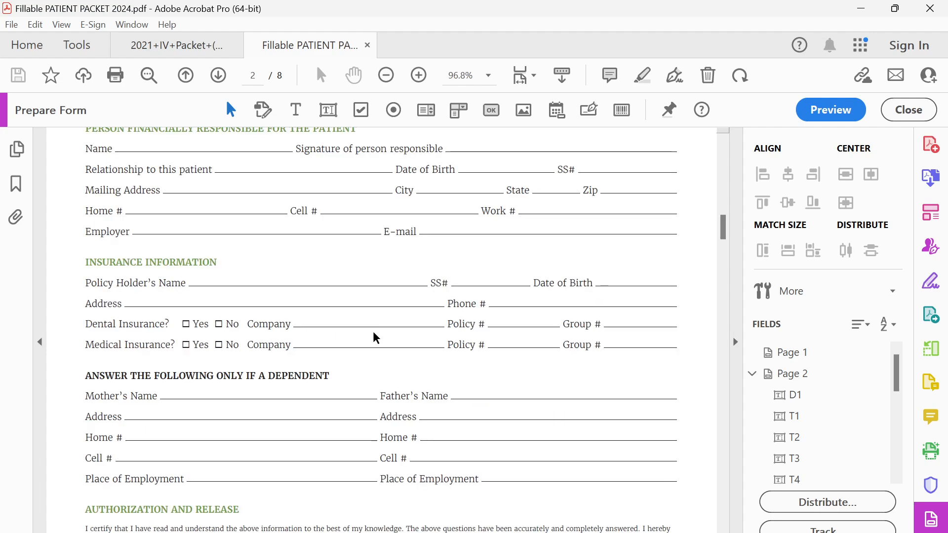
scroll(263, 296, "up", 4)
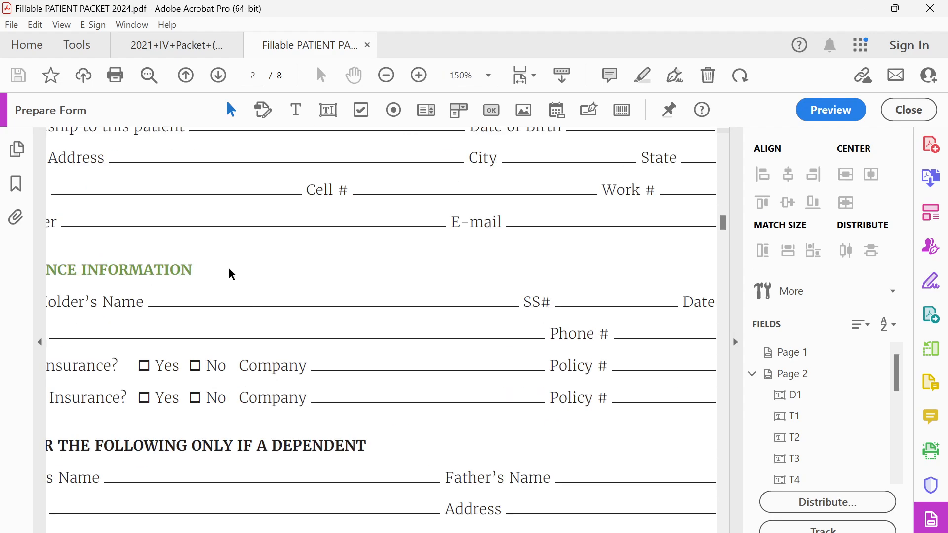
Step: Look over page 2 from Insurance Information up to the gender and marital status check boxes
scroll(183, 281, "up", 3)
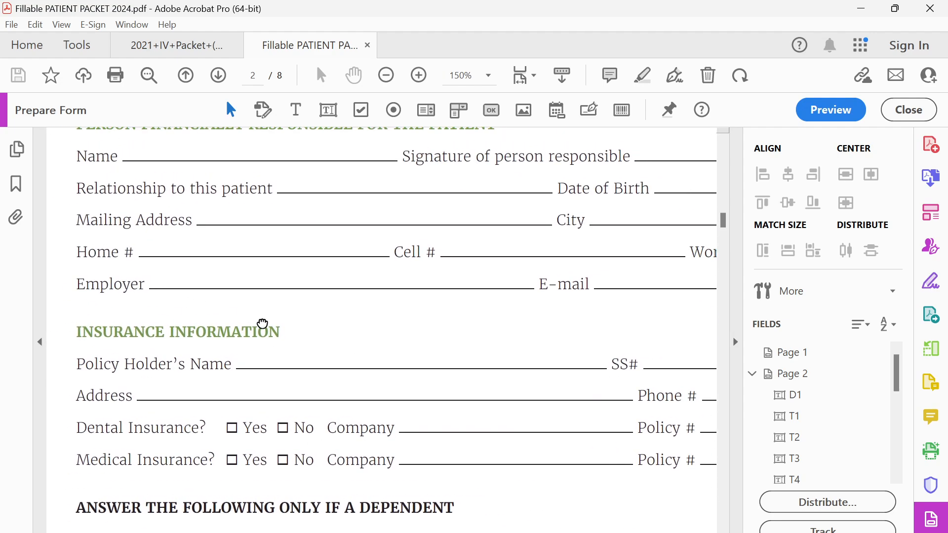
scroll(351, 316, "up", 4)
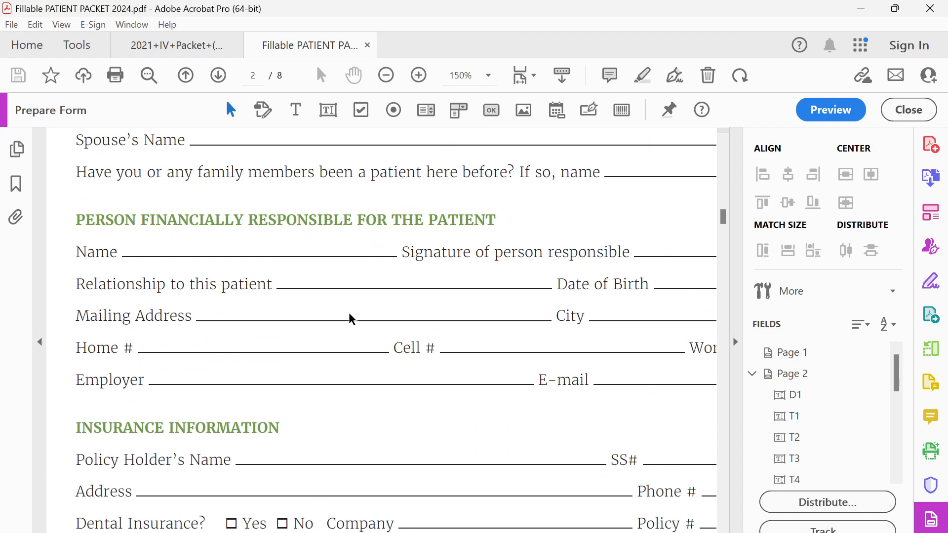
scroll(349, 314, "down", 2)
scroll(205, 341, "up", 4)
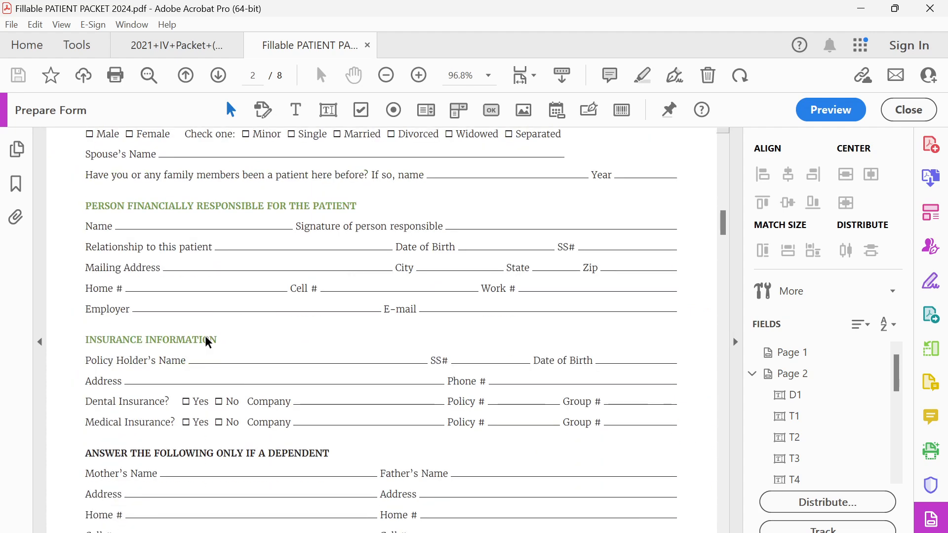
scroll(208, 320, "up", 2)
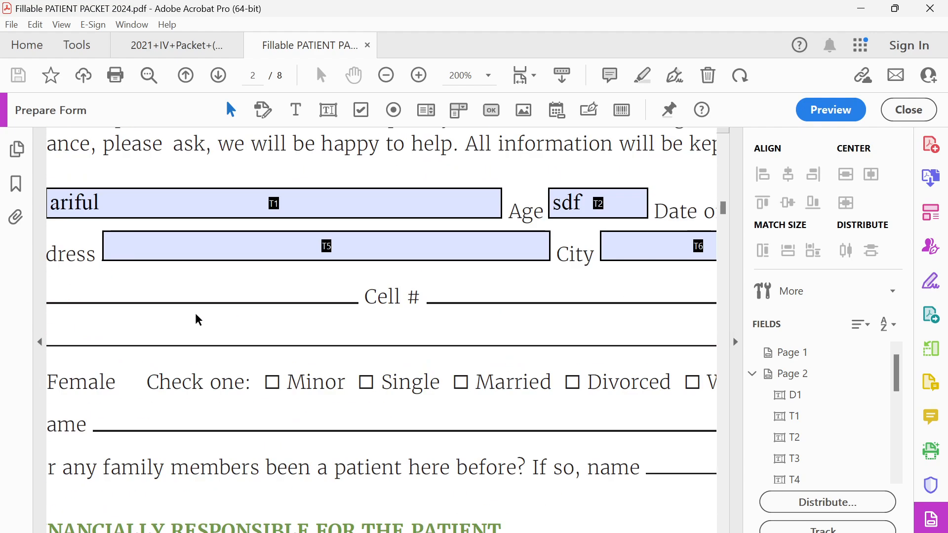
scroll(191, 315, "down", 3)
scroll(186, 312, "up", 3)
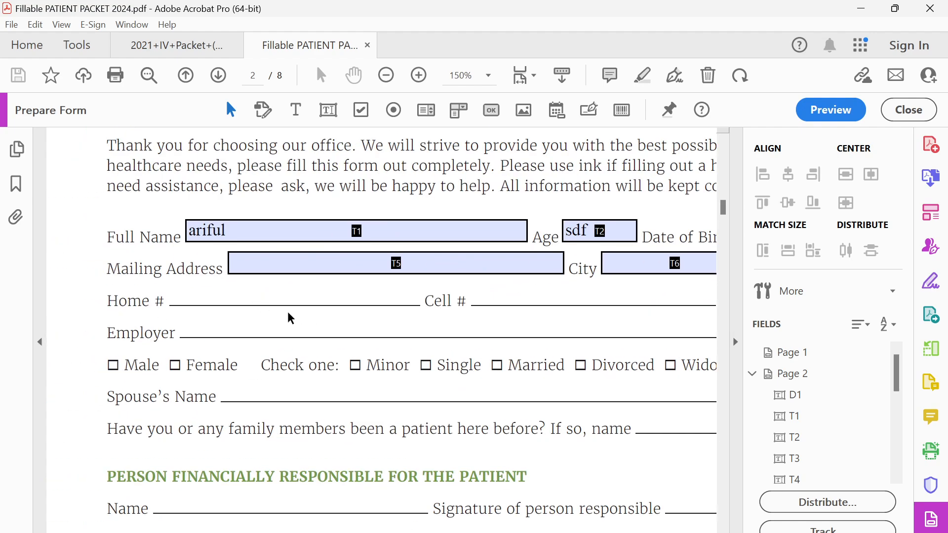
scroll(324, 343, "down", 2)
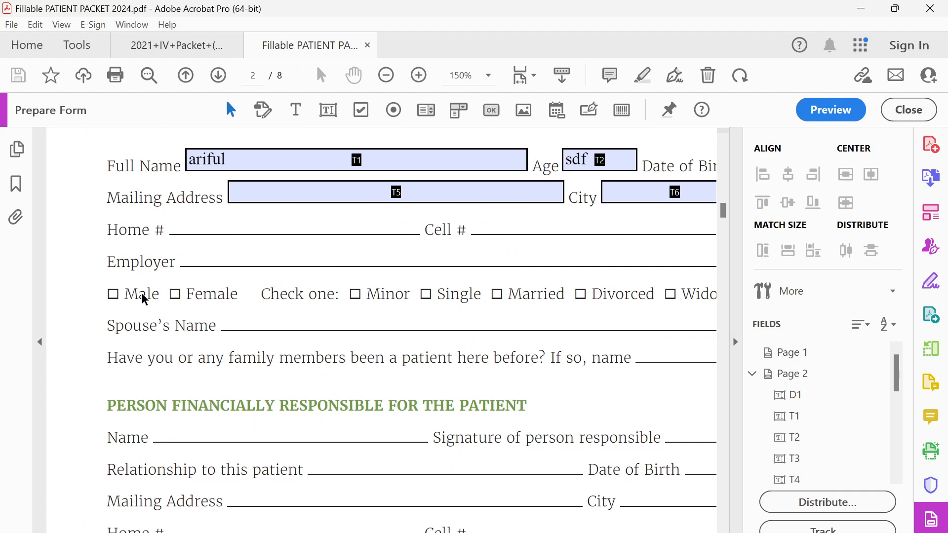
Step: Switch to the 2021+IV+Packet+(Ver-5).pdf reference form and test the Male, Female and Single check boxes on page 2
left_click(177, 49)
scroll(174, 297, "down", 8)
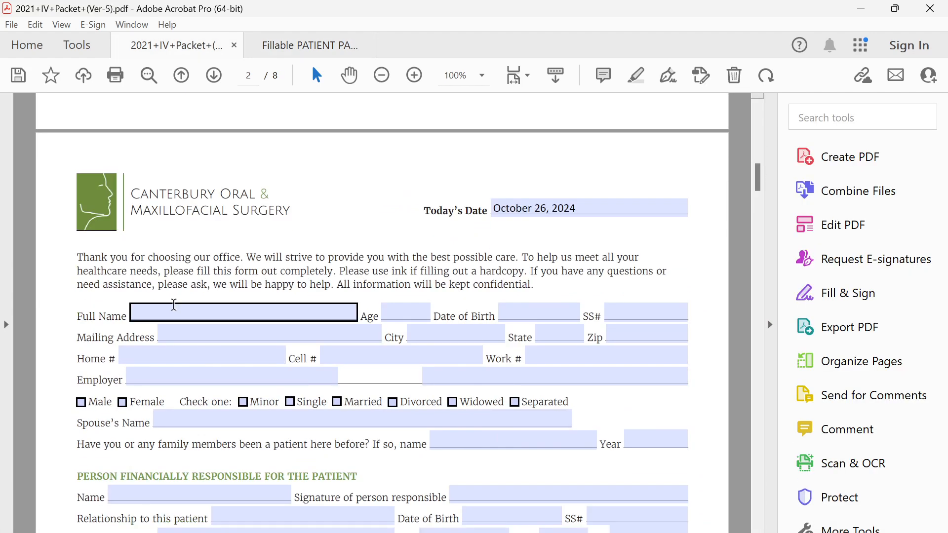
scroll(91, 342, "up", 1)
left_click(56, 298)
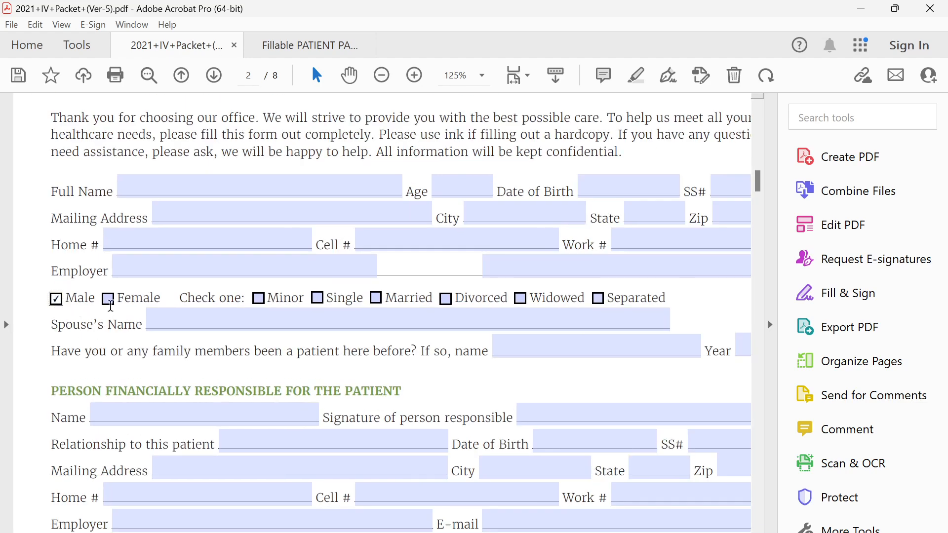
left_click(108, 298)
left_click(317, 298)
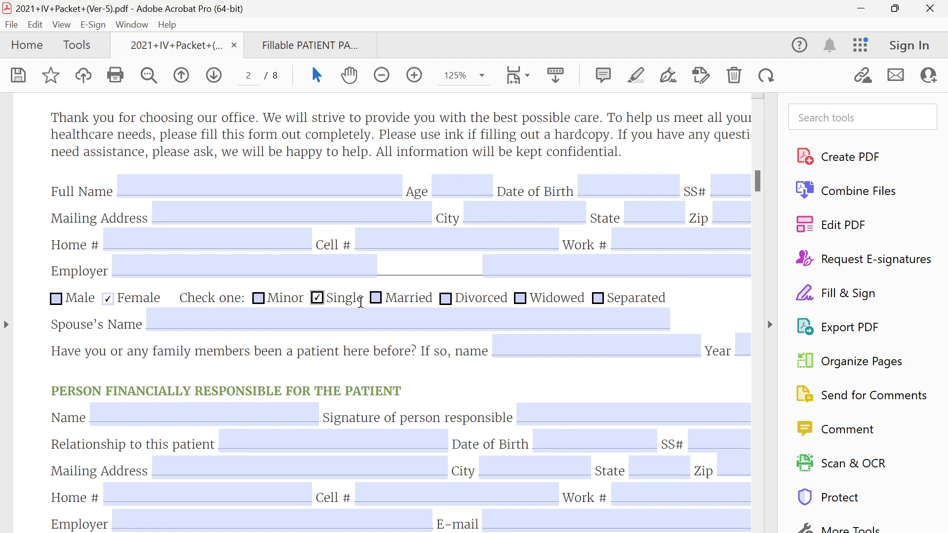
Step: Alternate the selection between Male and Female to test that the two check boxes are mutually exclusive, ending on Female
left_click(56, 299)
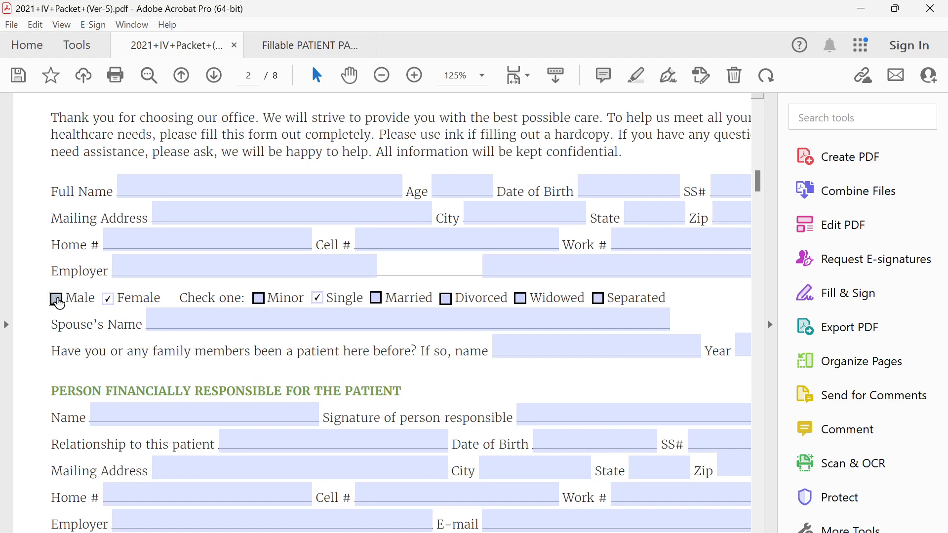
left_click(108, 300)
left_click(53, 302)
left_click(110, 302)
left_click(55, 300)
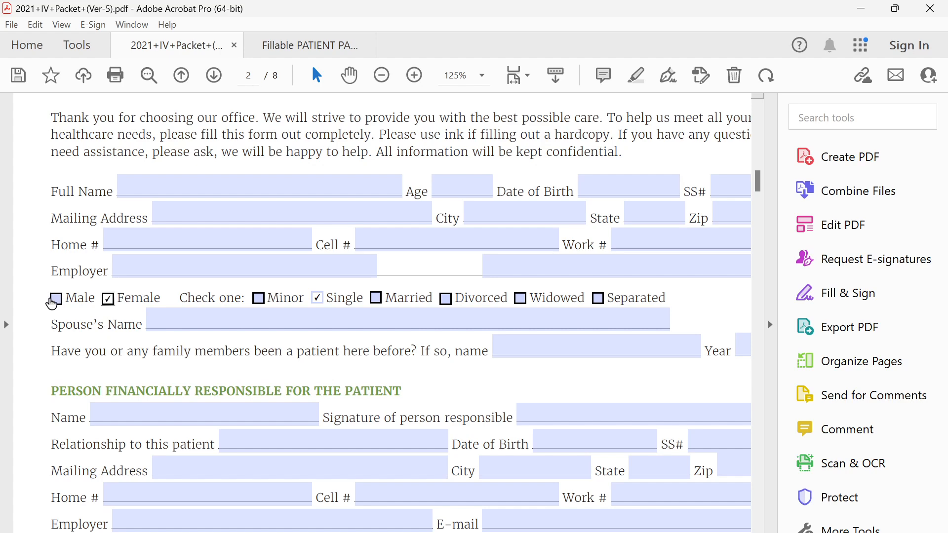
left_click(110, 302)
Step: Test the marital status check boxes from Minor through Separated one after another, ending on Single
left_click(259, 300)
left_click(317, 300)
left_click(376, 299)
left_click(446, 299)
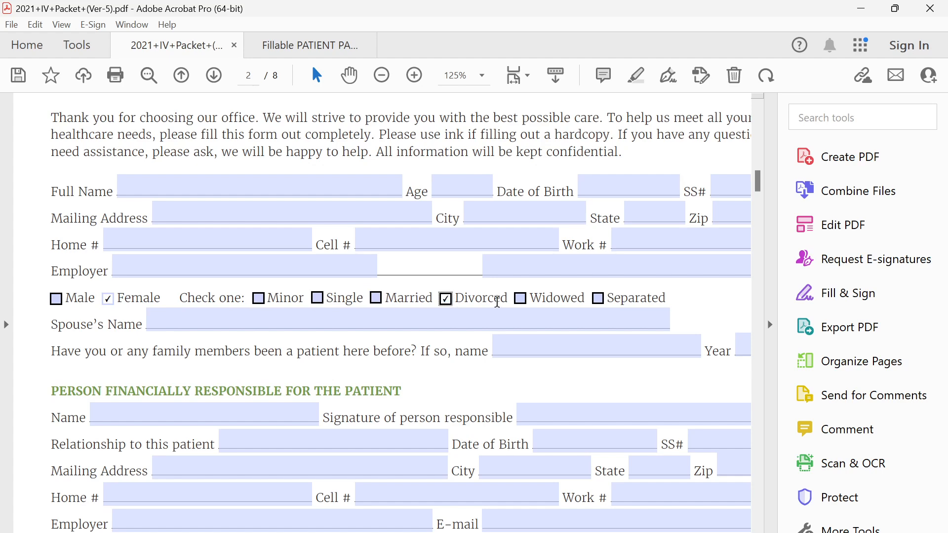
left_click(520, 300)
left_click(598, 299)
left_click(375, 299)
left_click(259, 301)
left_click(409, 310)
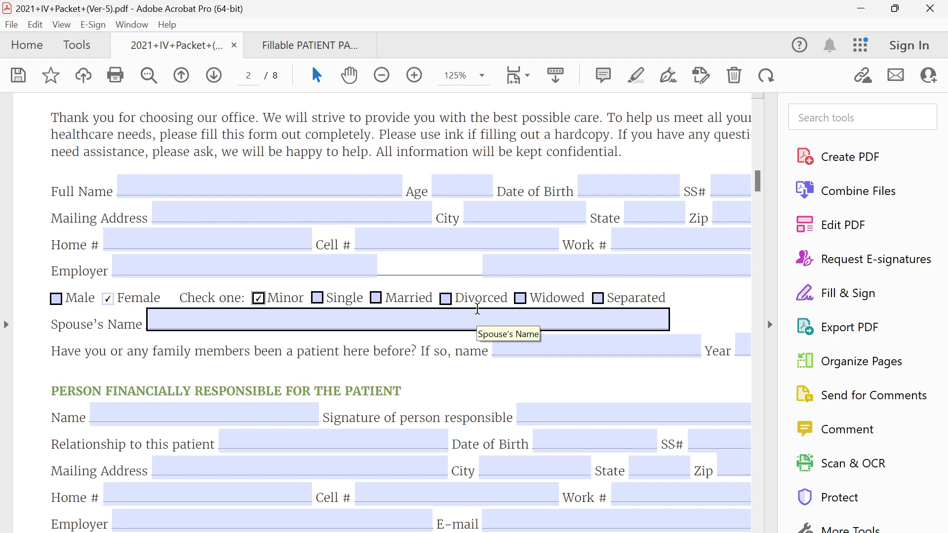
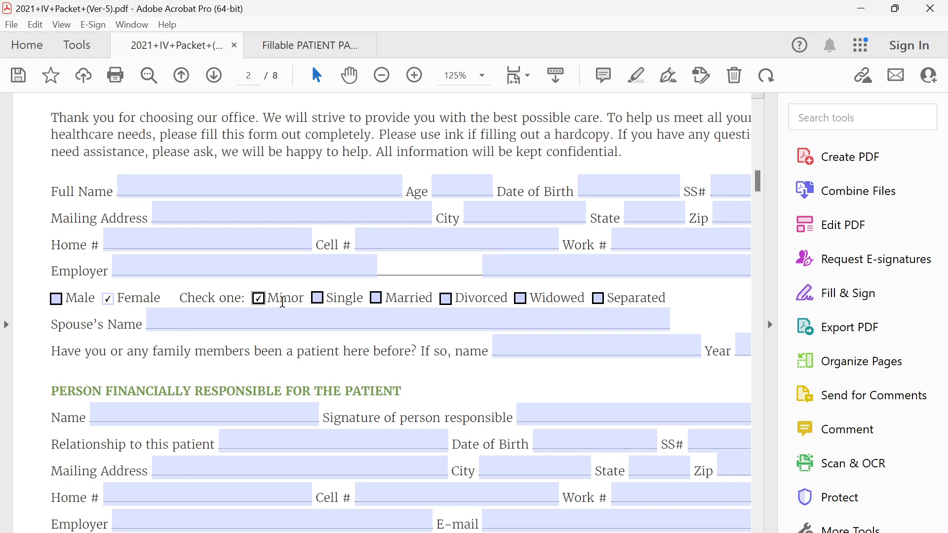
left_click(319, 301)
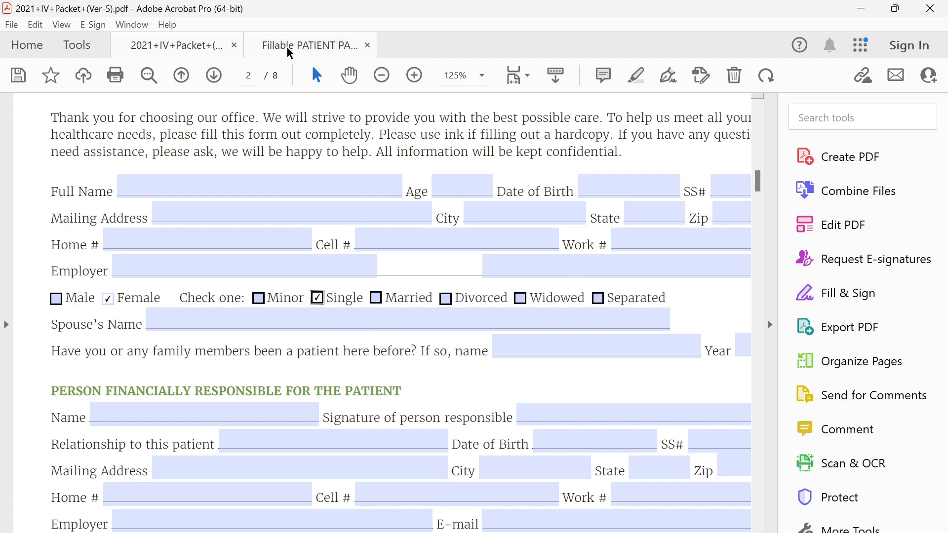
Step: Test the Dental Insurance Yes and No check boxes by alternating between them, and leave both cleared
scroll(326, 337, "down", 3)
scroll(326, 337, "down", 5)
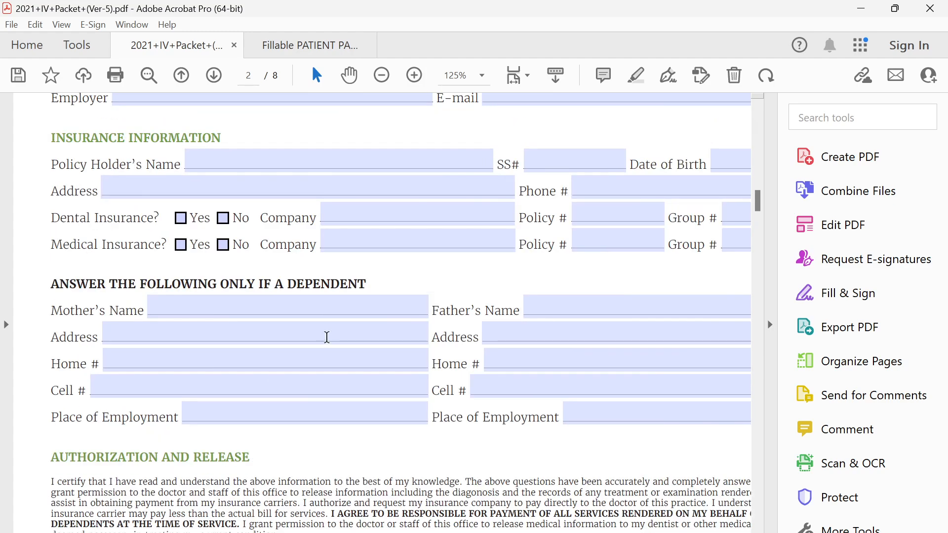
left_click(181, 221)
left_click(222, 223)
left_click(182, 222)
left_click(225, 220)
left_click(181, 221)
left_click(223, 220)
left_click(184, 227)
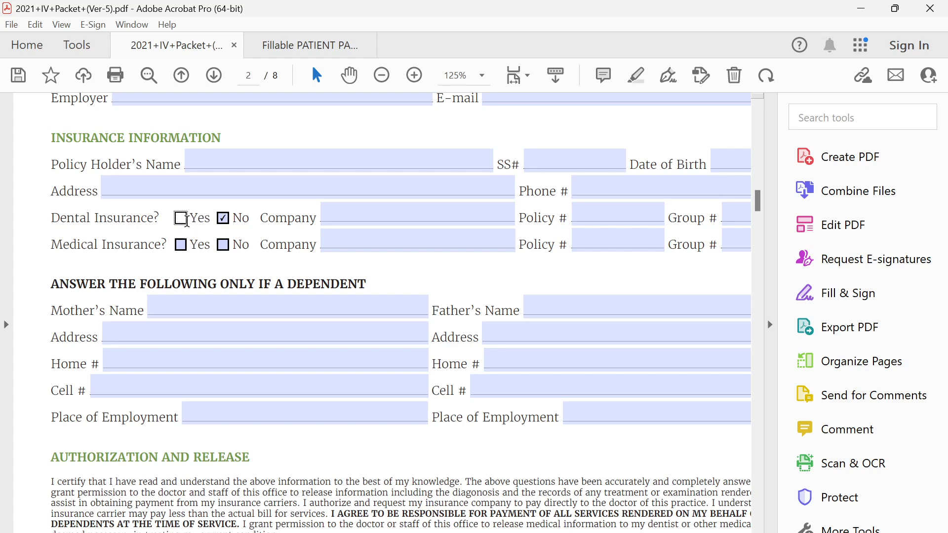
left_click(224, 220)
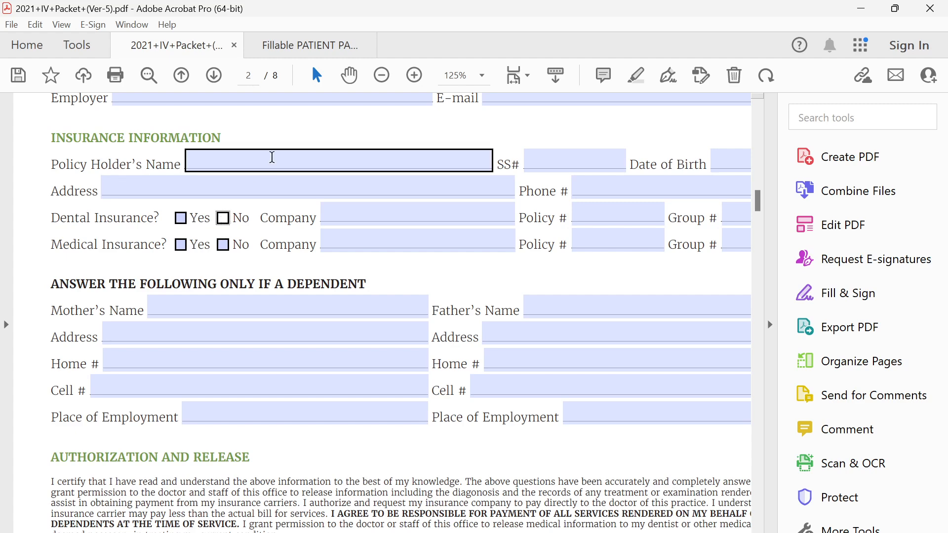
left_click(181, 218)
scroll(201, 227, "up", 3)
scroll(181, 287, "down", 1)
left_click(182, 337)
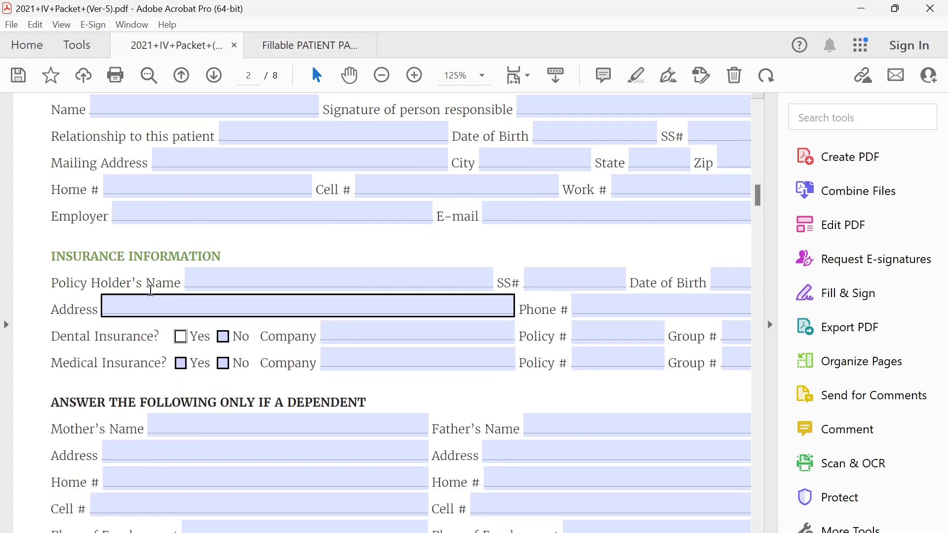
Step: Retest the Male and Female check boxes of the reference form, ending on Male
scroll(154, 271, "up", 20)
scroll(155, 272, "down", 3)
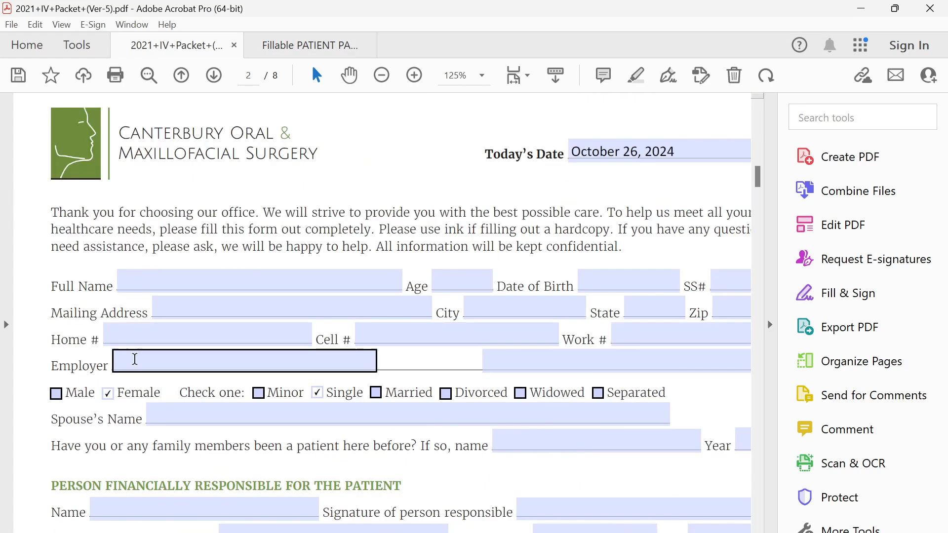
left_click(56, 394)
left_click(109, 395)
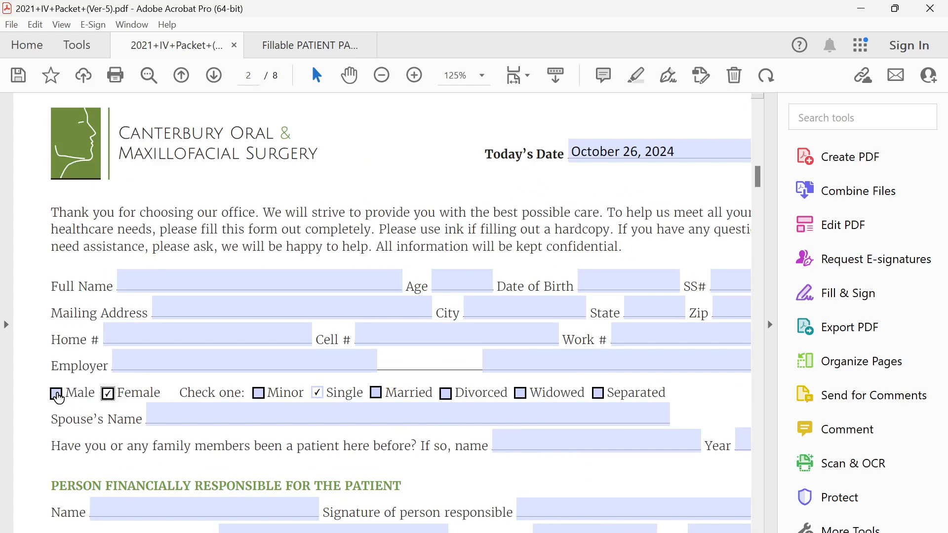
left_click(56, 395)
Step: Return to the fillable patient packet and place a check box field named C exactly over the square beside Male
left_click(302, 45)
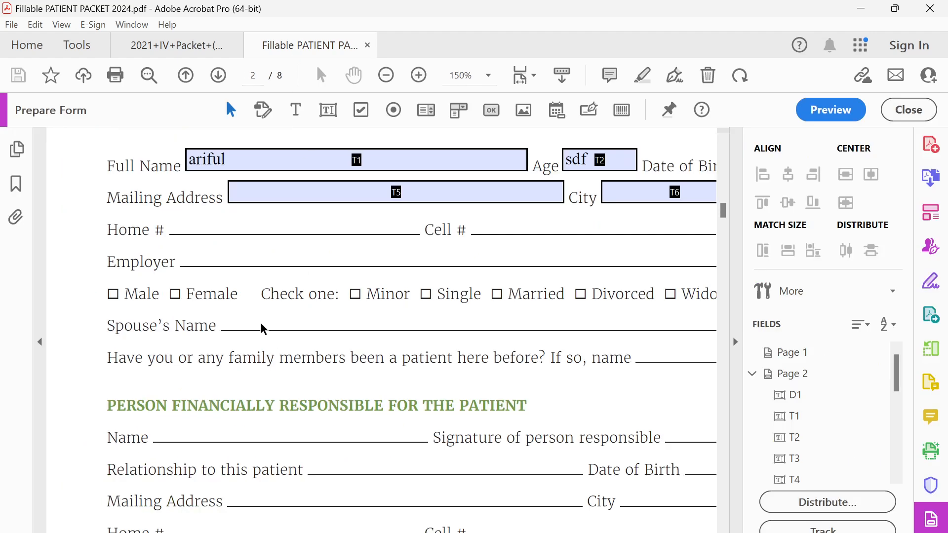
scroll(100, 297, "up", 3)
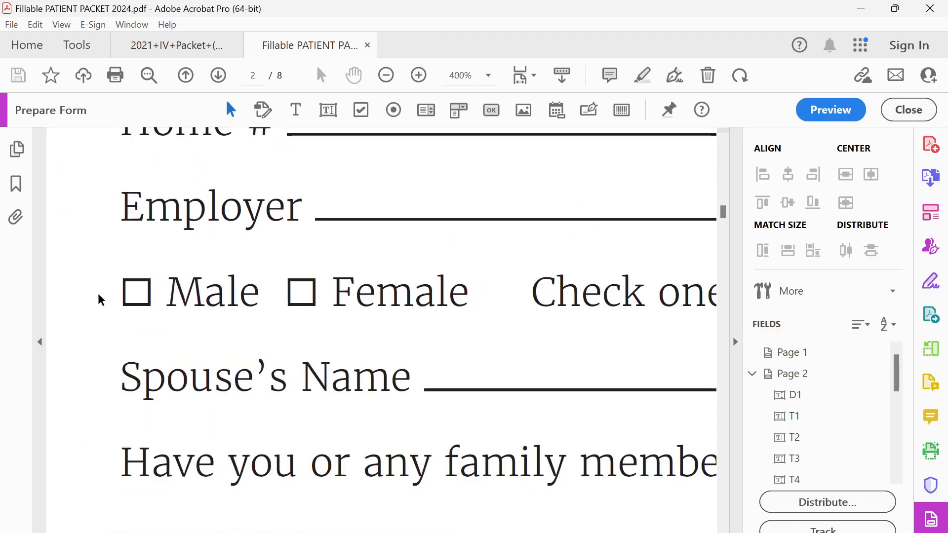
left_click(364, 114)
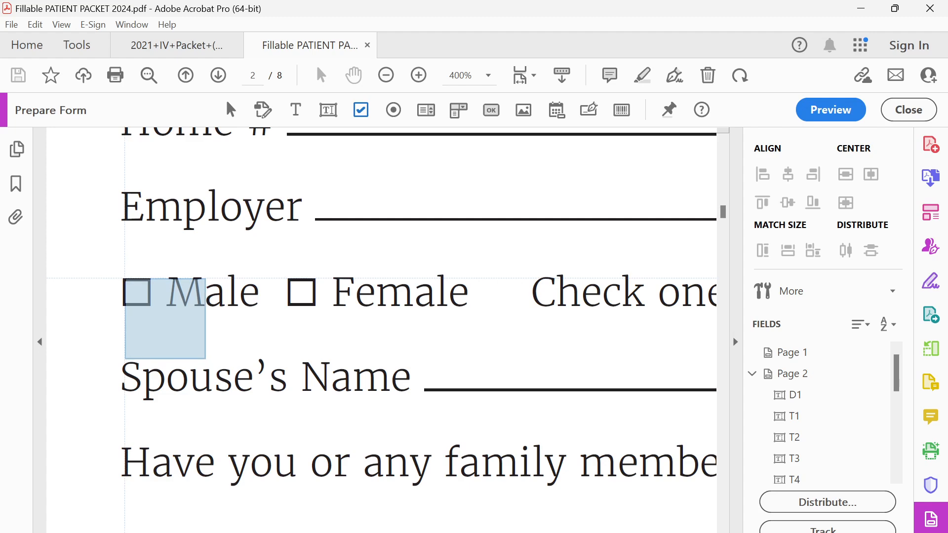
left_click_drag(123, 280, 150, 307)
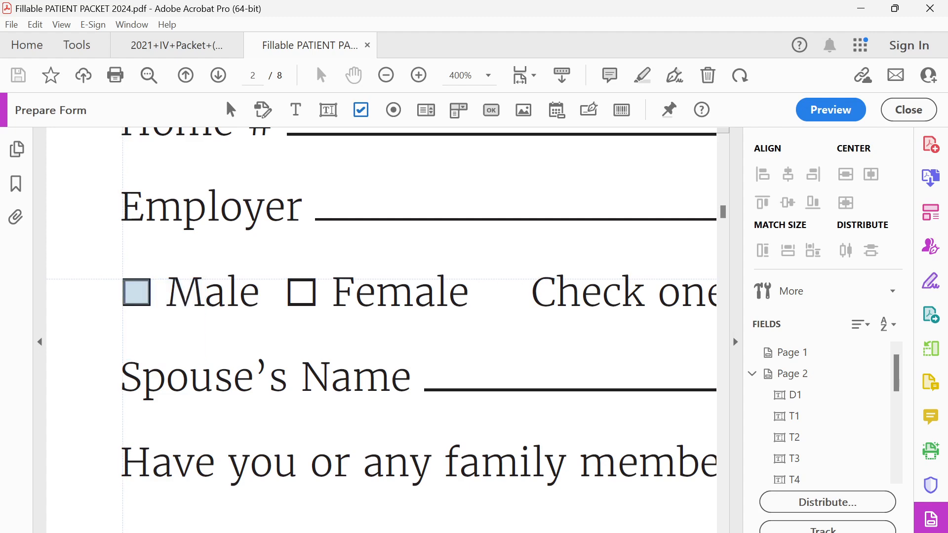
left_click_drag(150, 306, 151, 306)
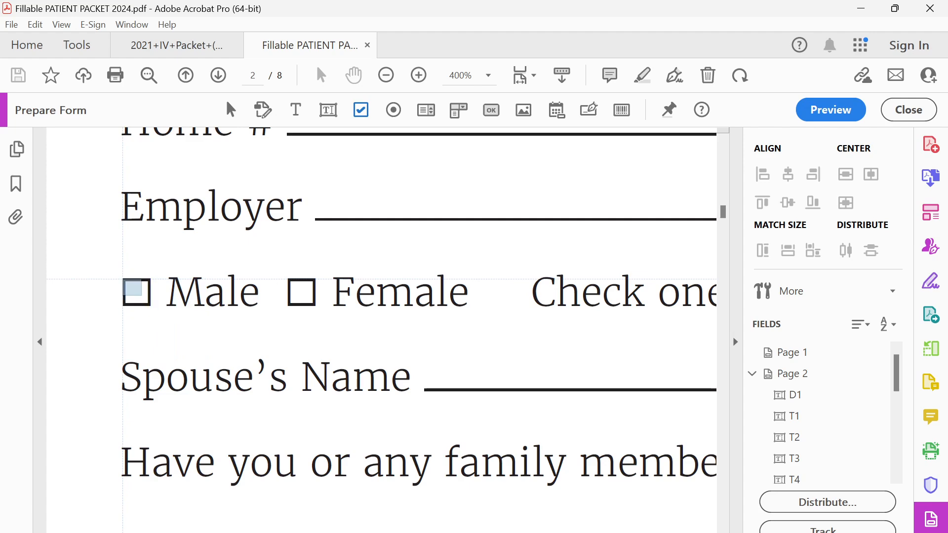
left_click(137, 292)
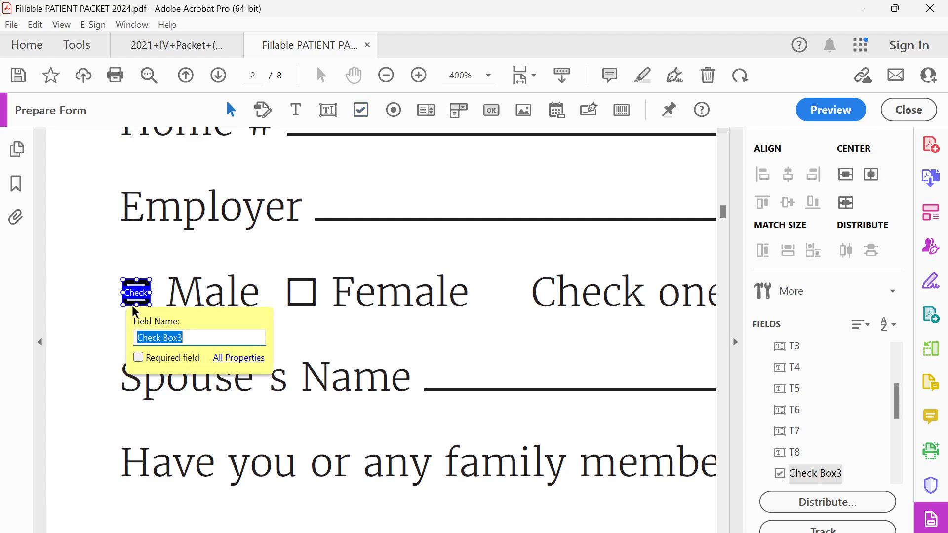
type("c")
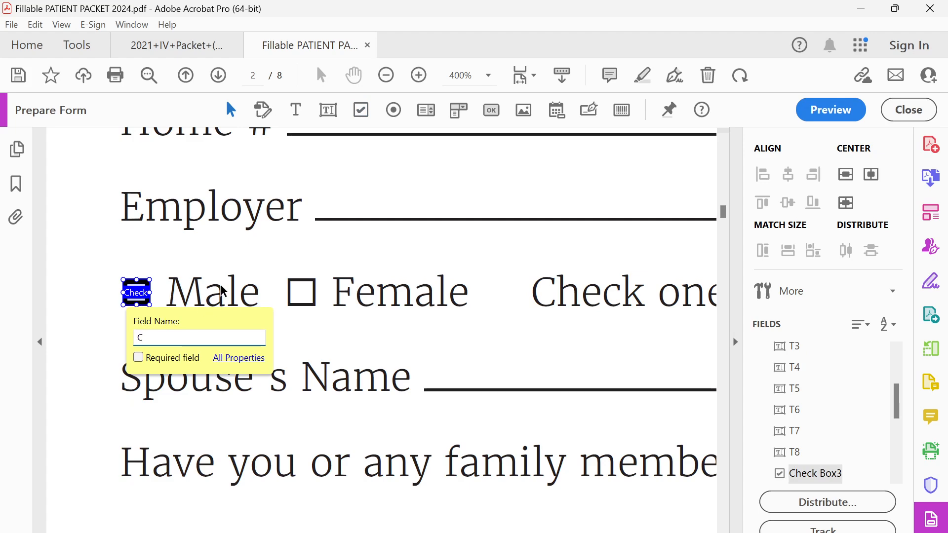
key("Return")
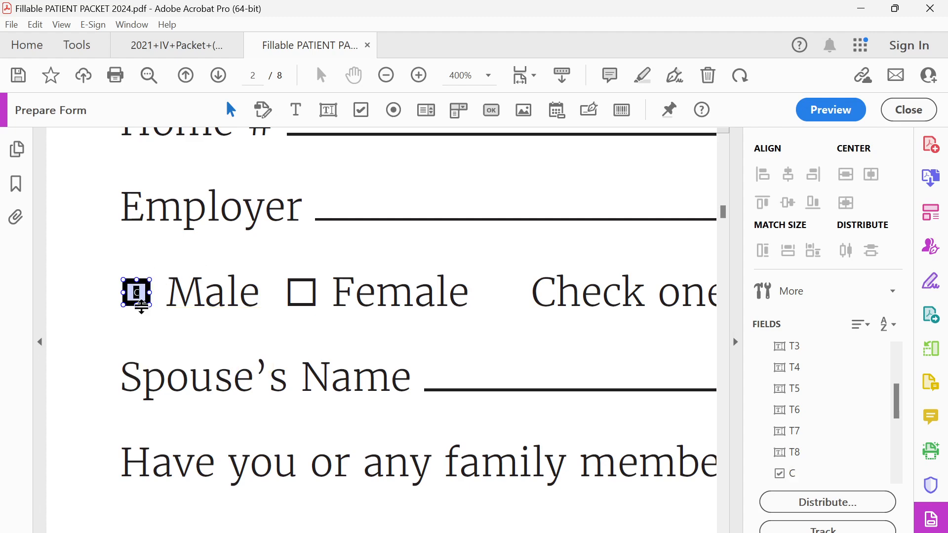
Step: Preview the form and test the Male check box by ticking and clearing it
left_click(820, 115)
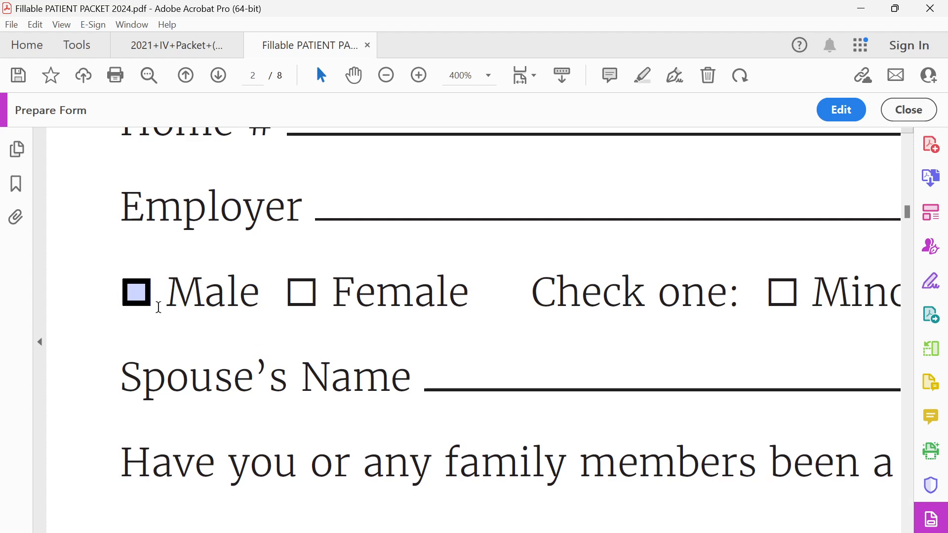
left_click(148, 302)
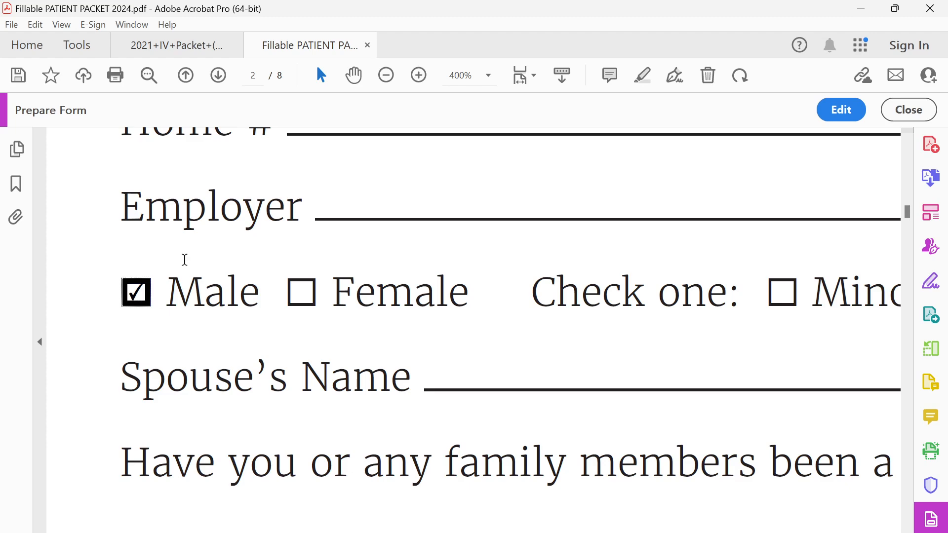
left_click(139, 292)
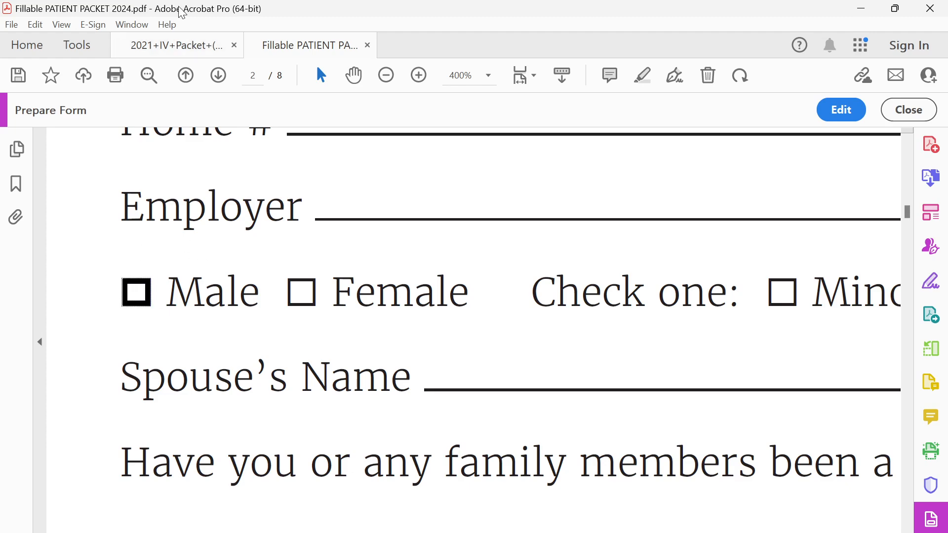
Step: Switch back to the 2021 reference packet, examine its Male and Female check boxes up close, and select Female
left_click(188, 47)
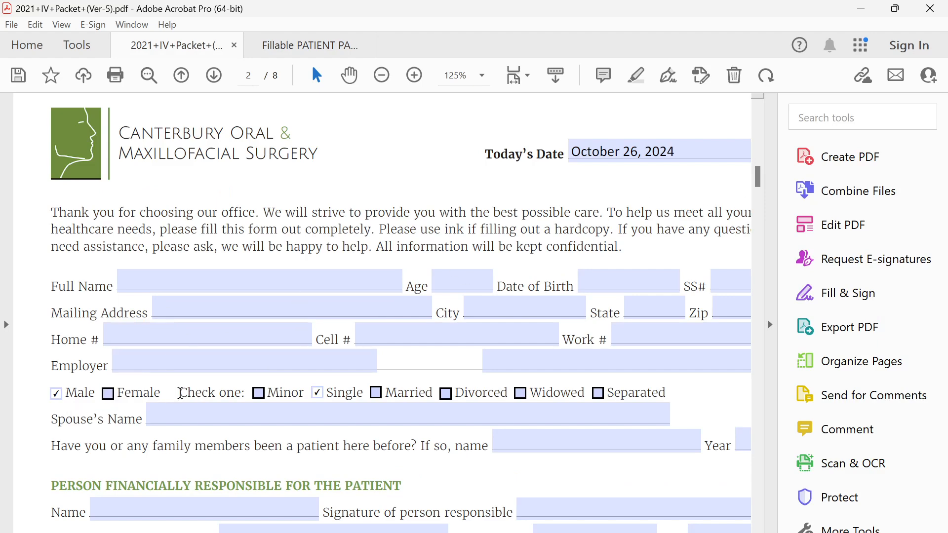
scroll(53, 399, "up", 5)
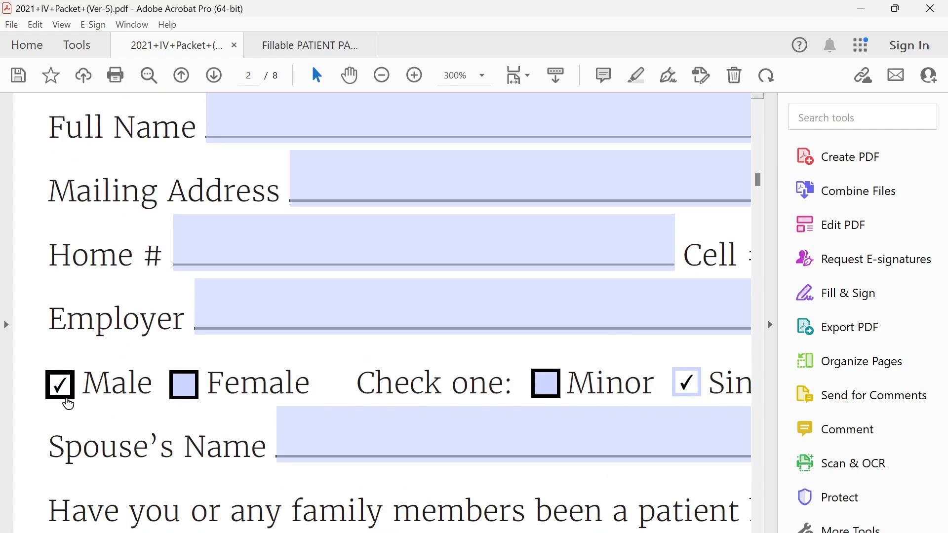
left_click(313, 377)
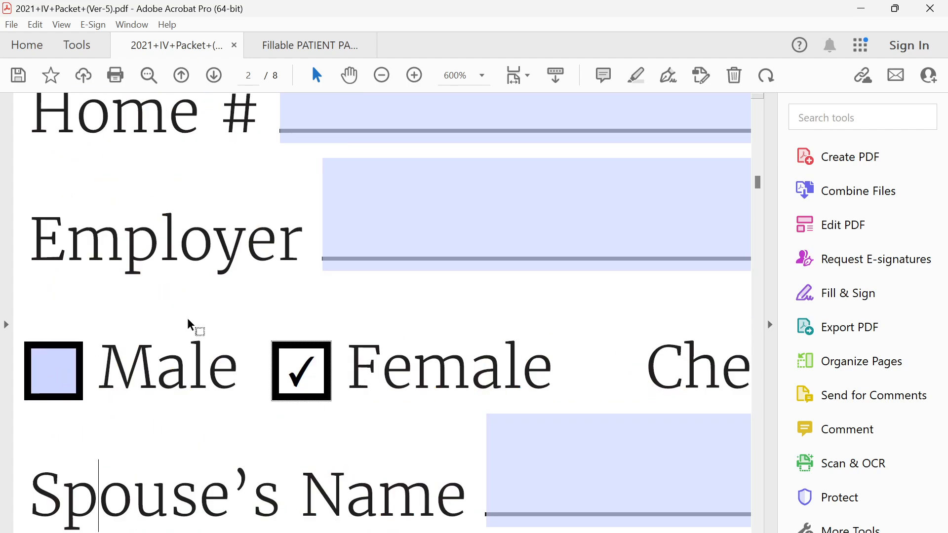
Step: Return to the fillable patient packet, check the Male check box up close, and open its appearance properties for editing
left_click(298, 47)
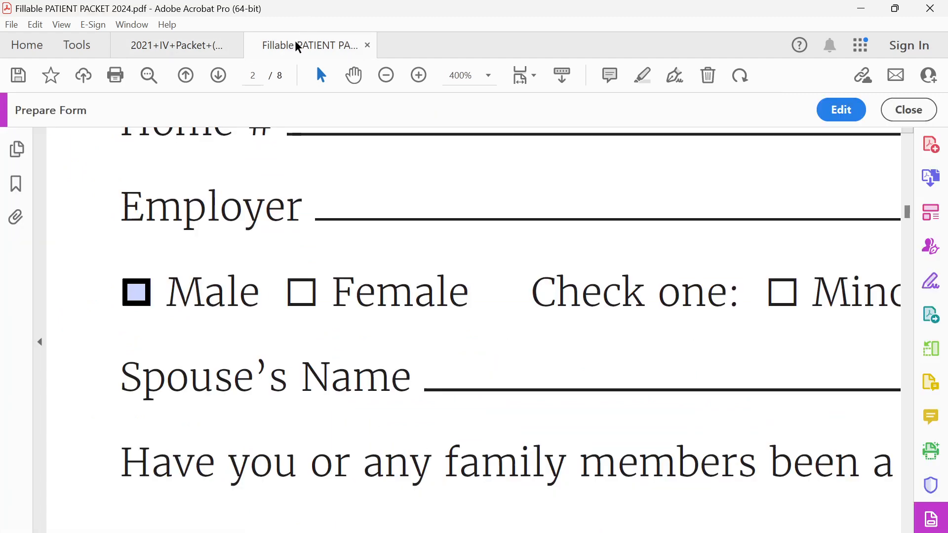
scroll(138, 301, "up", 3)
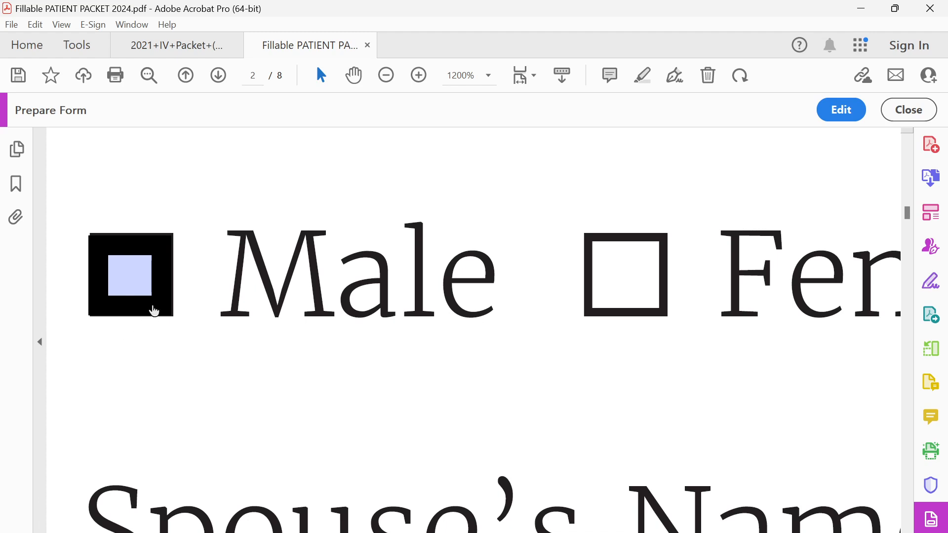
left_click(167, 287)
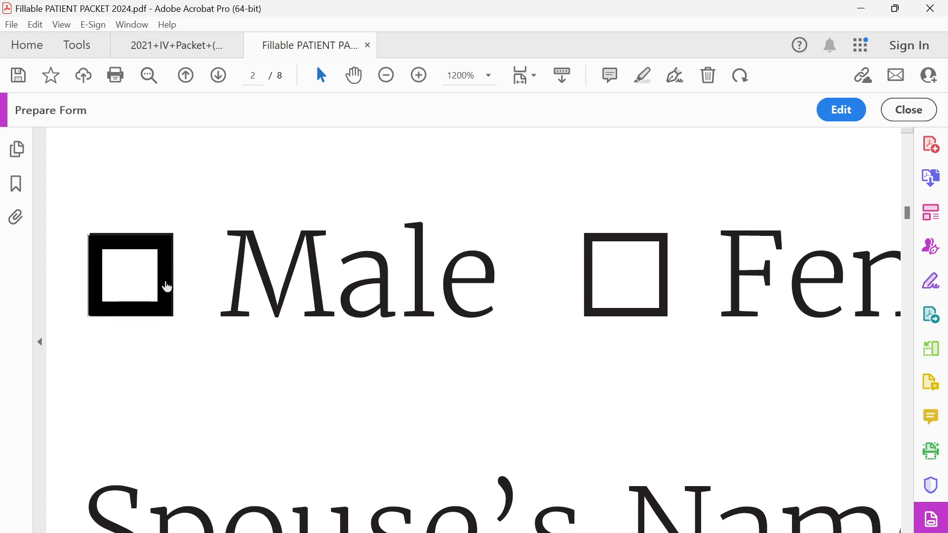
left_click(823, 114)
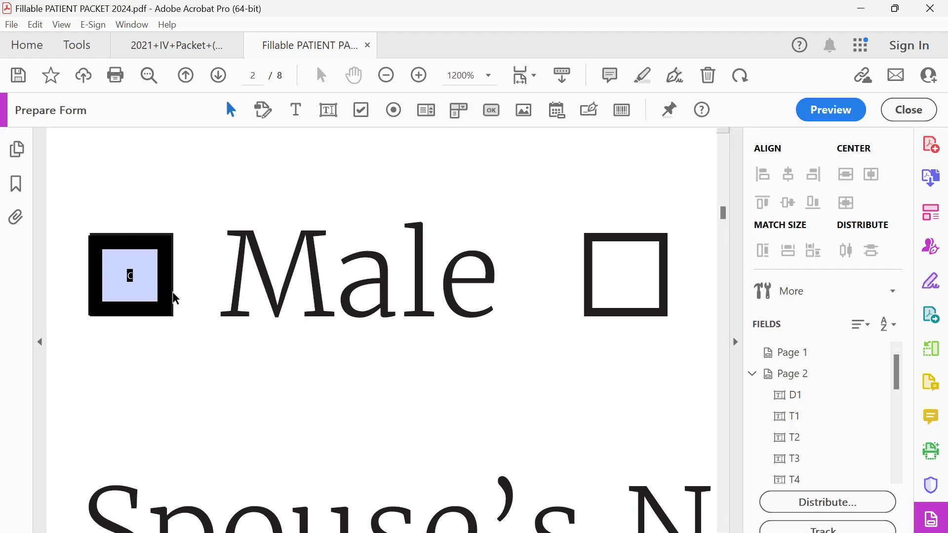
double_click(170, 295)
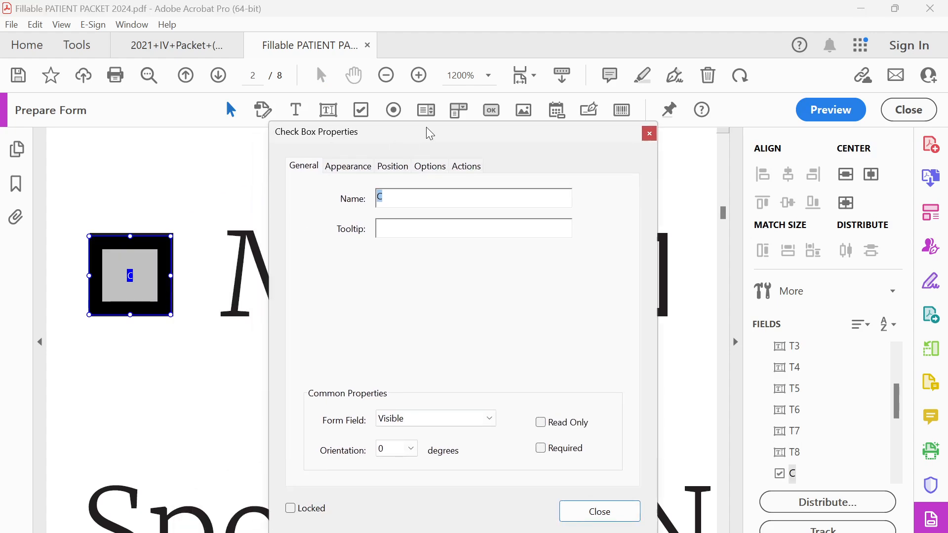
left_click(378, 157)
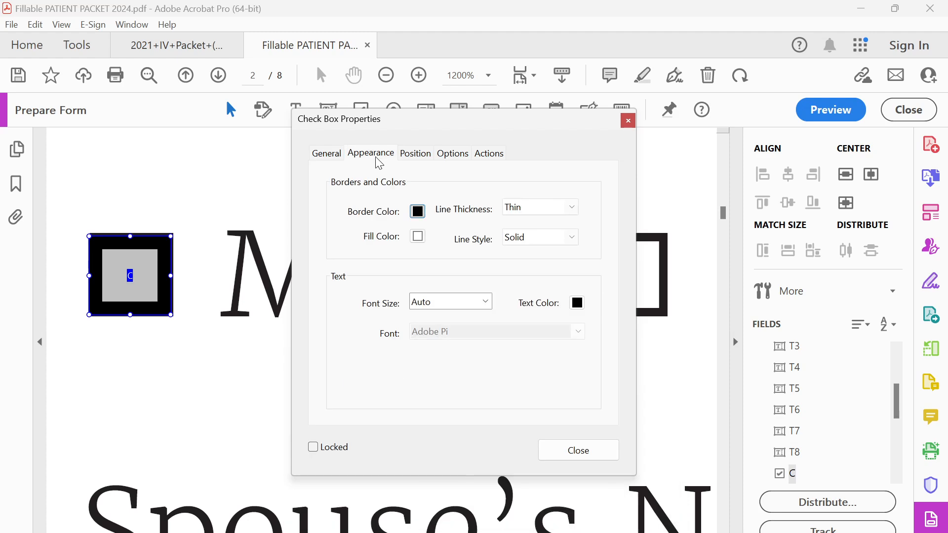
Step: Try the Medium and Thick border line thicknesses on the Male check box, and set it back to Thin
left_click(563, 215)
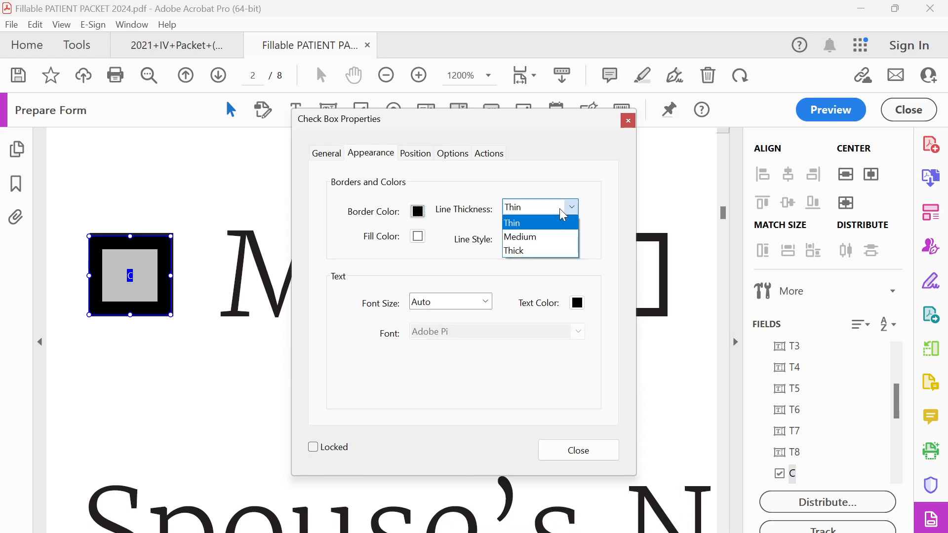
left_click(542, 238)
left_click(557, 207)
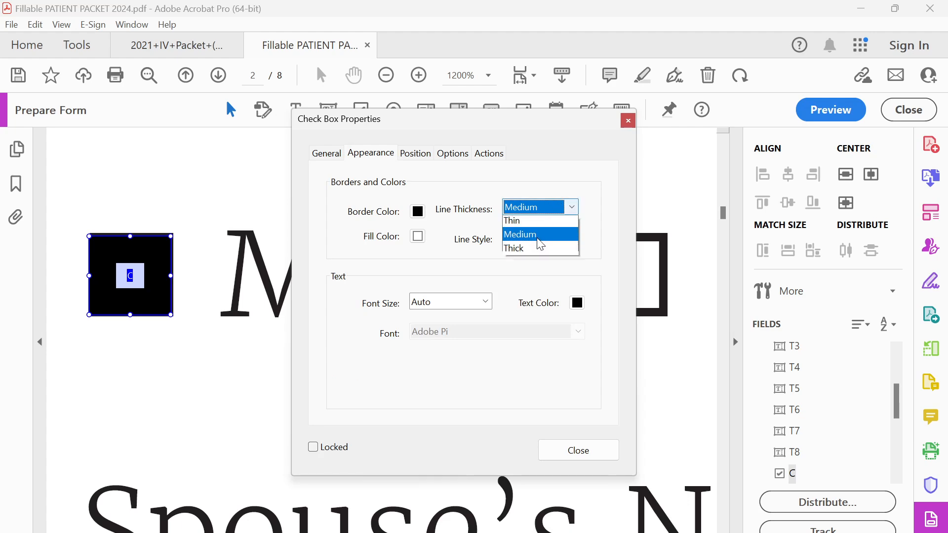
left_click(524, 253)
left_click(563, 207)
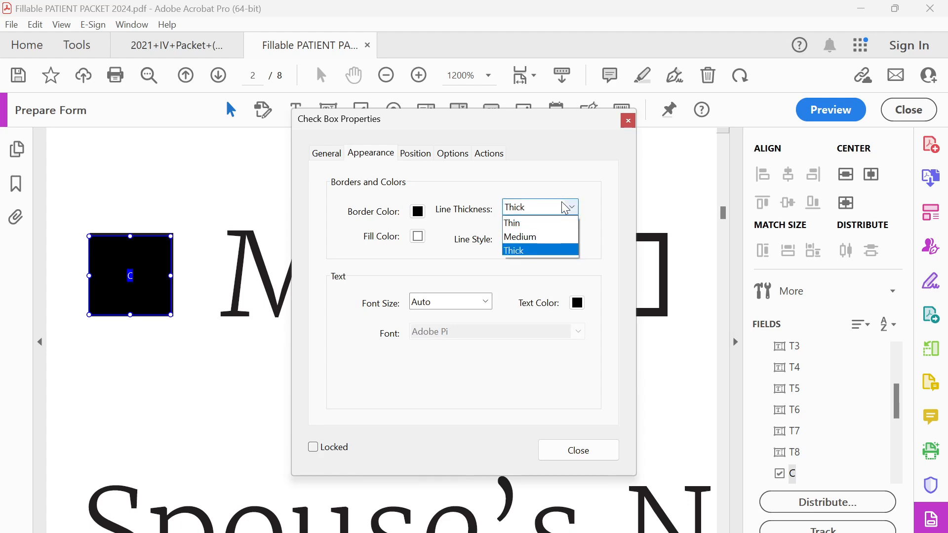
left_click(529, 222)
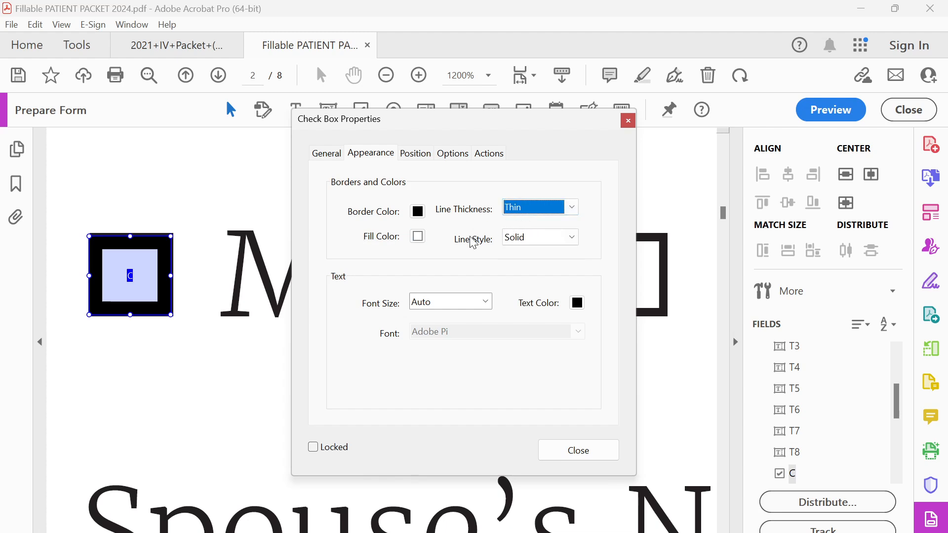
Step: Remove the border color from the Male check box field and close its properties
left_click(417, 211)
left_click(431, 225)
left_click(182, 324)
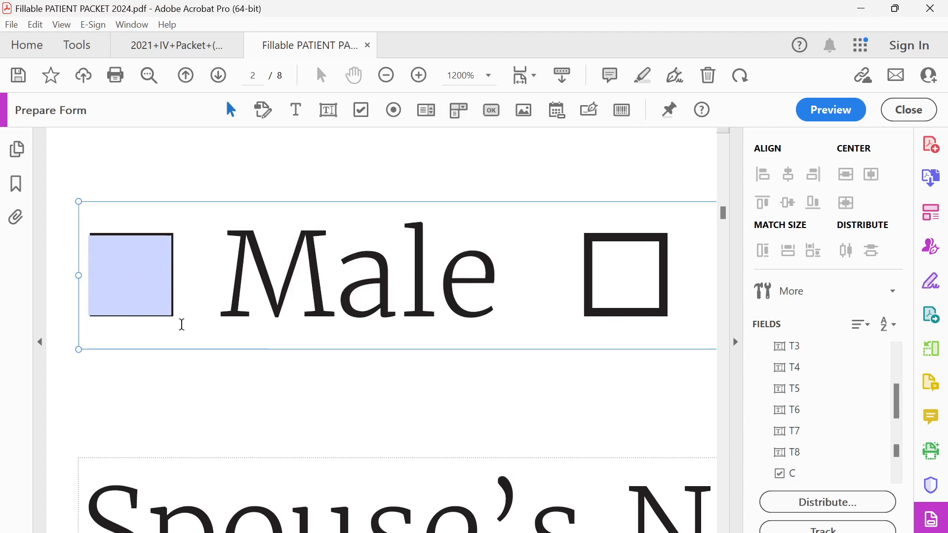
left_click(162, 401)
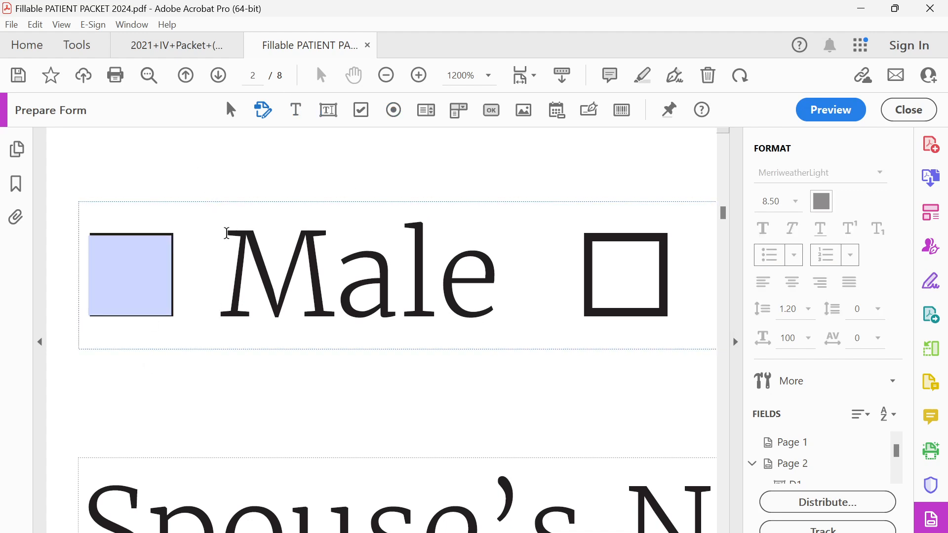
Step: Preview the form and test the borderless Male check box by ticking and clearing it
left_click(830, 112)
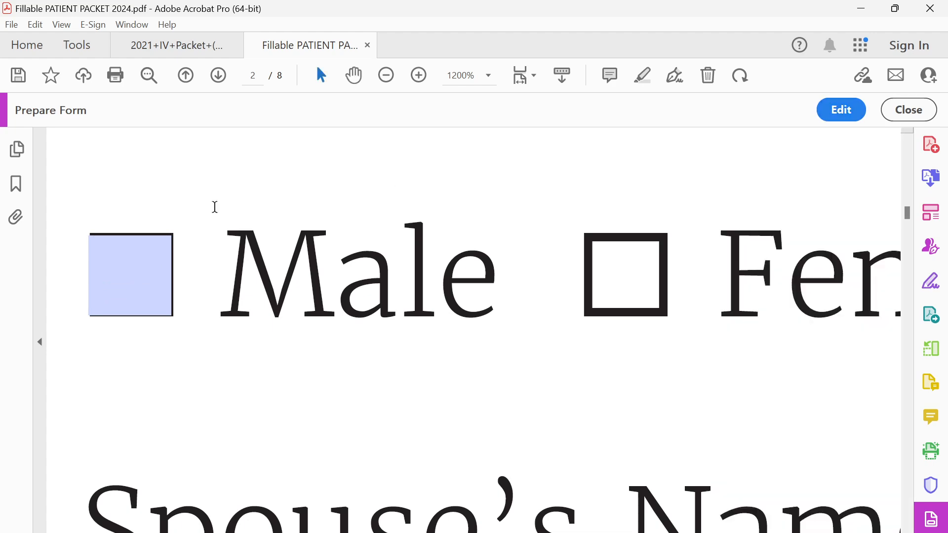
left_click(144, 265)
left_click(170, 291)
Step: Return to form editing and shrink check box field C to fit inside the printed square's outline beside Male
left_click(825, 115)
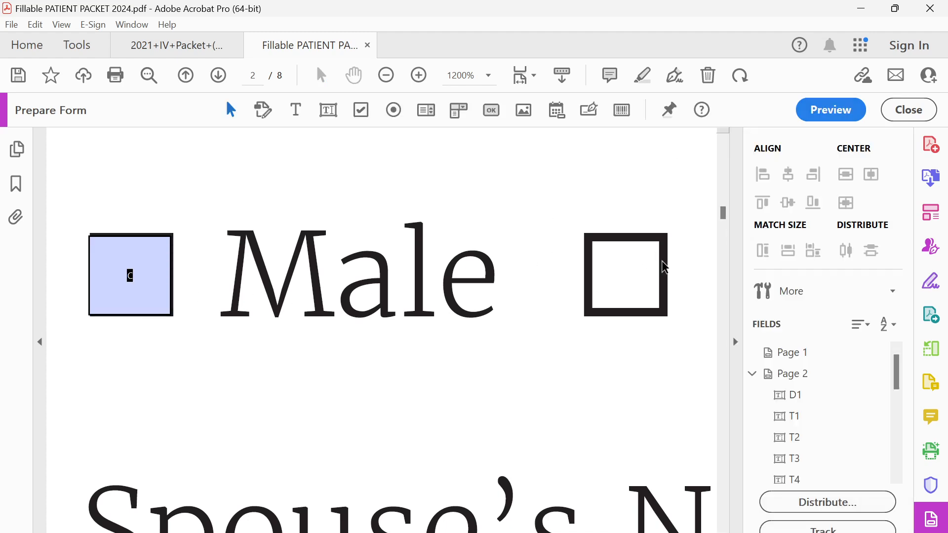
left_click(117, 303)
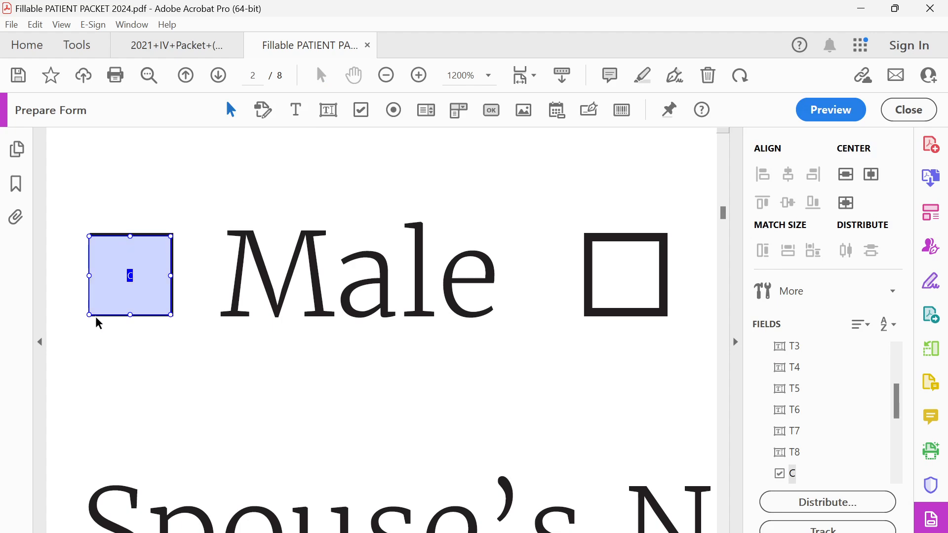
mouse_move(89, 314)
left_mouse_down()
mouse_move(110, 296)
mouse_move(102, 303)
left_mouse_up()
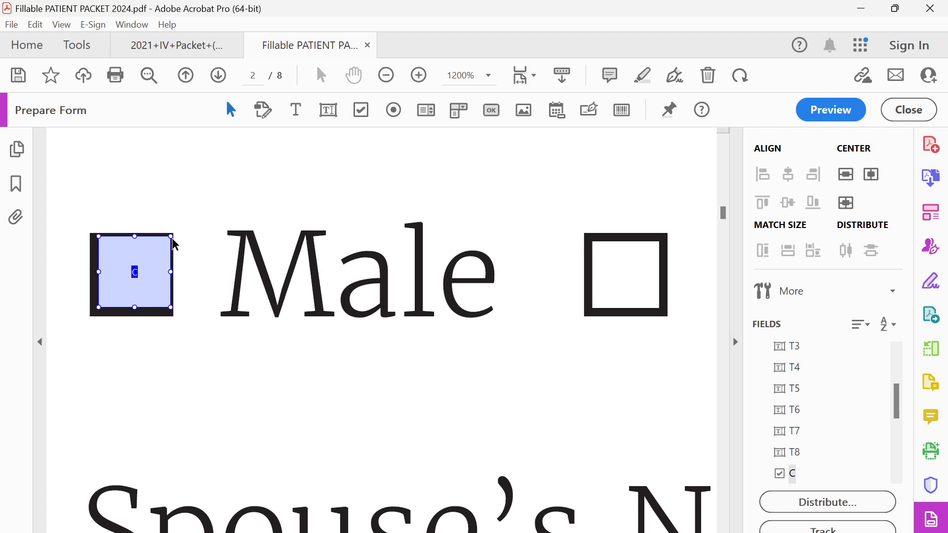
left_click_drag(171, 237, 165, 238)
left_click(222, 242)
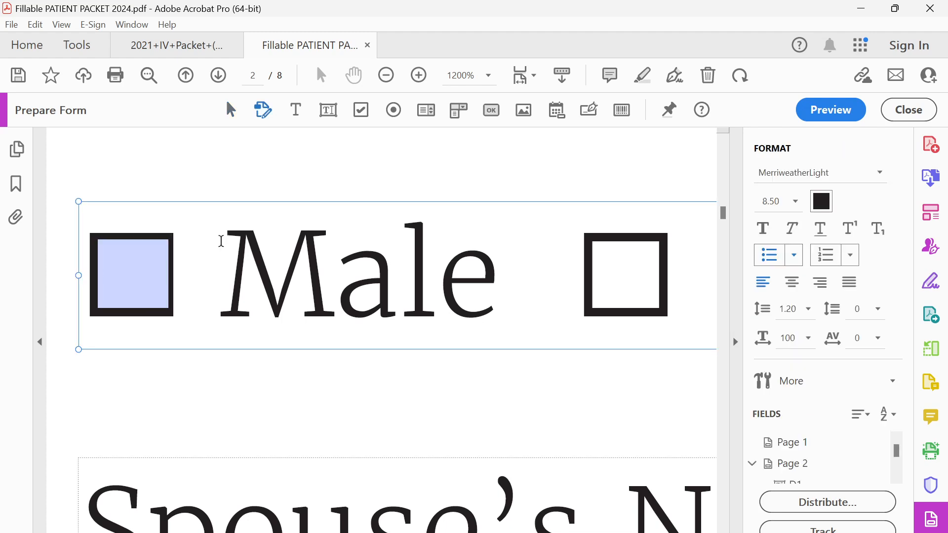
left_click(138, 279)
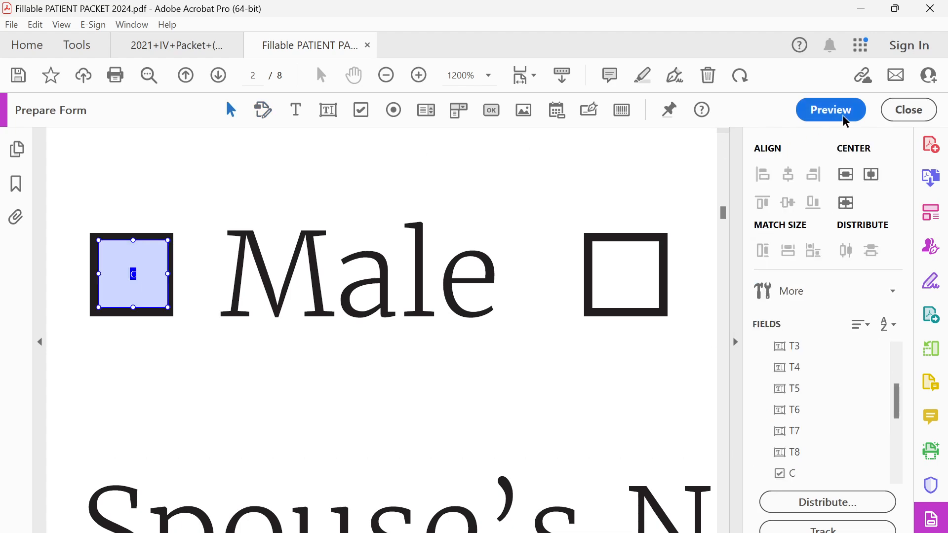
left_click(166, 239)
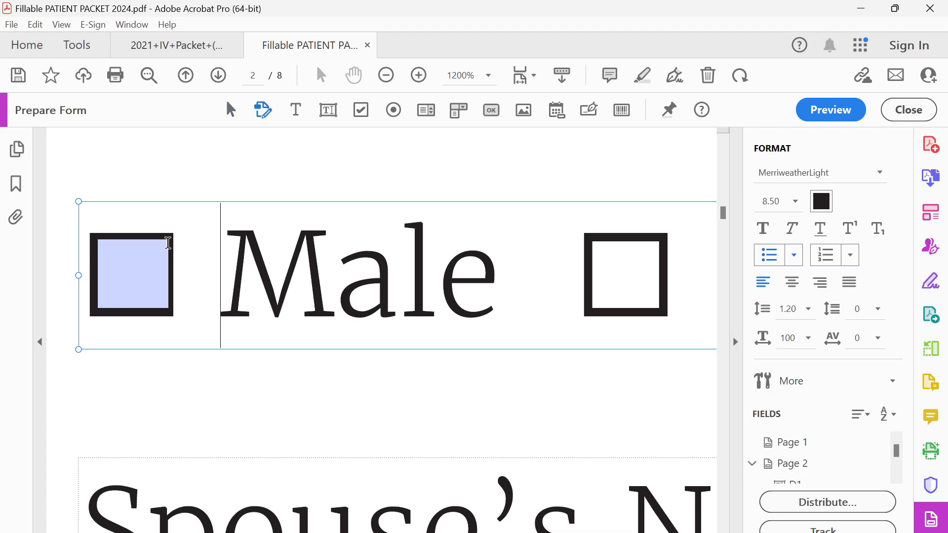
left_click(146, 263)
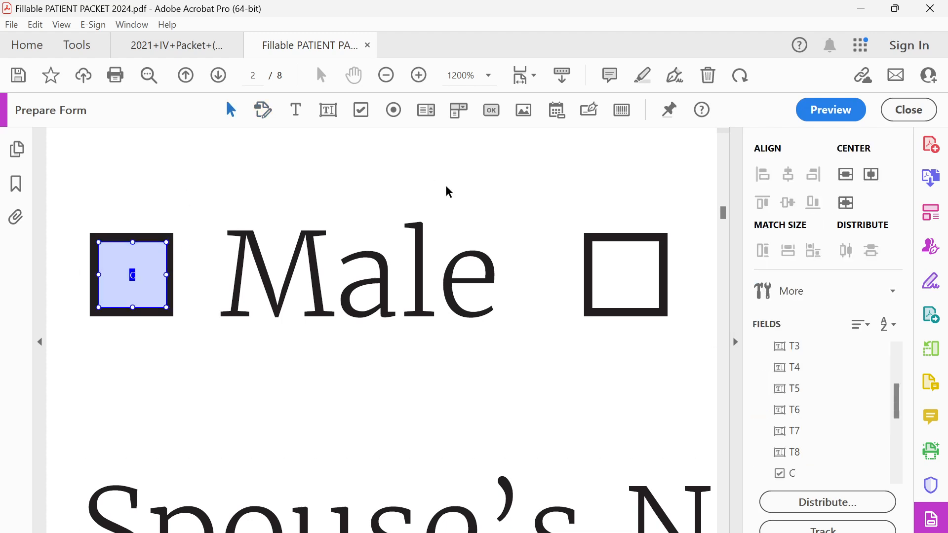
Step: Preview the form and tick and clear the resized Male check box repeatedly, leaving it cleared
left_click(839, 109)
left_click(131, 272)
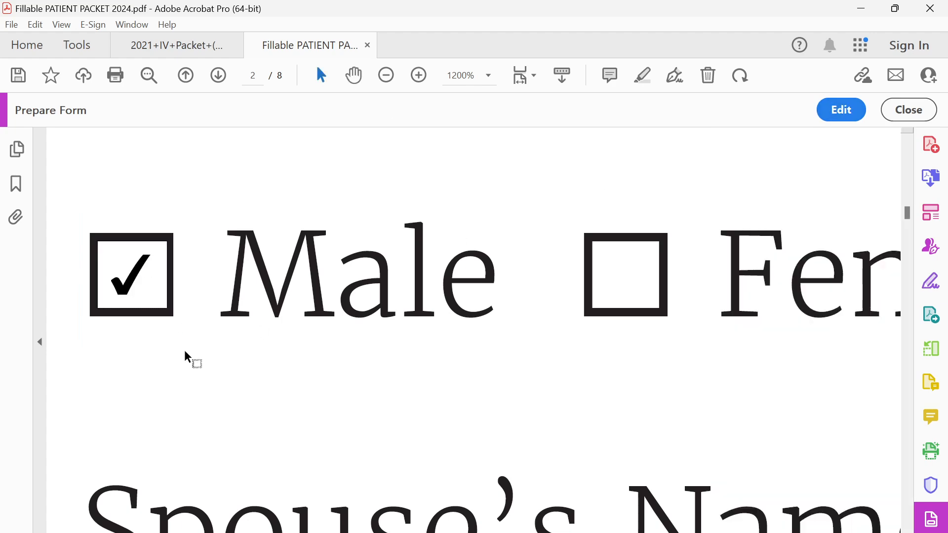
left_click(144, 275)
left_click(149, 287)
left_click(140, 294)
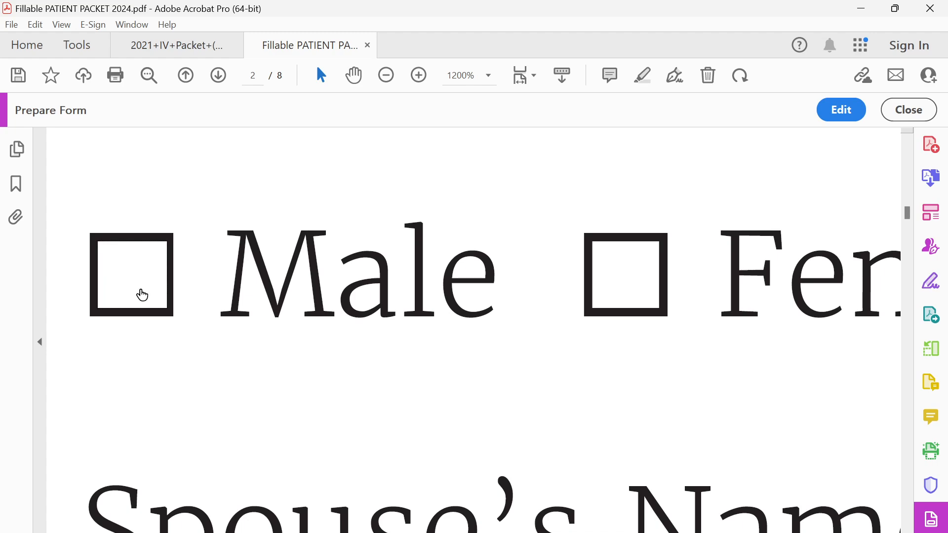
Step: Switch to the 2021 reference packet and test its Male check box up close for comparison
left_click(223, 48)
scroll(51, 417, "up", 2)
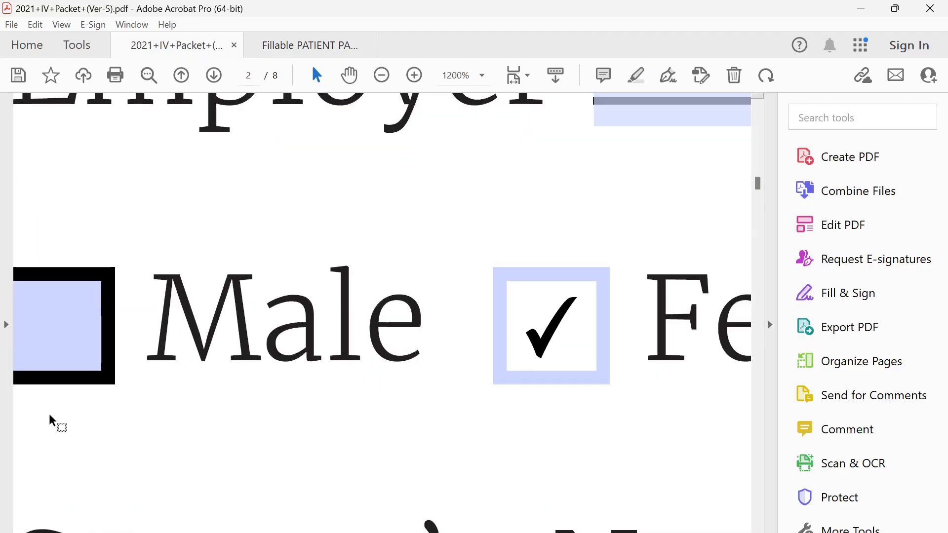
left_click(80, 354)
left_click(59, 338)
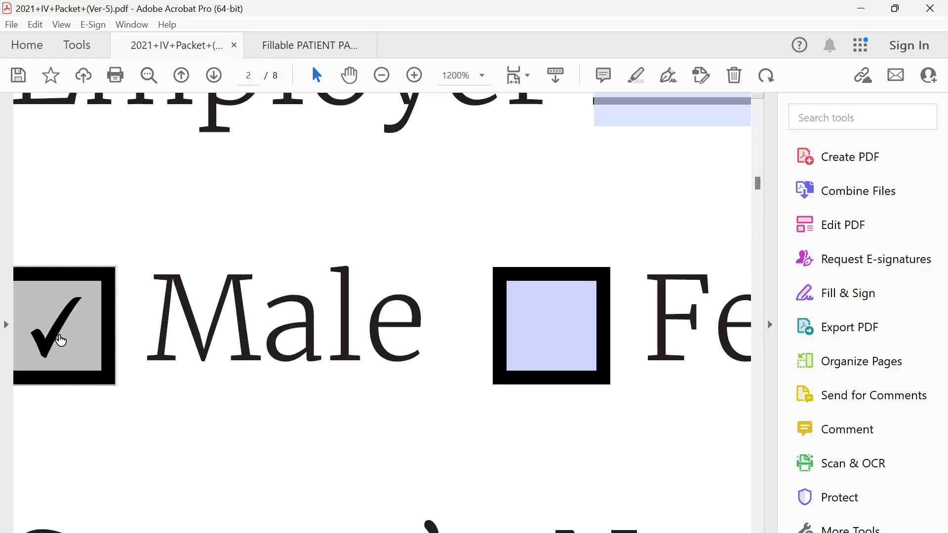
left_click(91, 348)
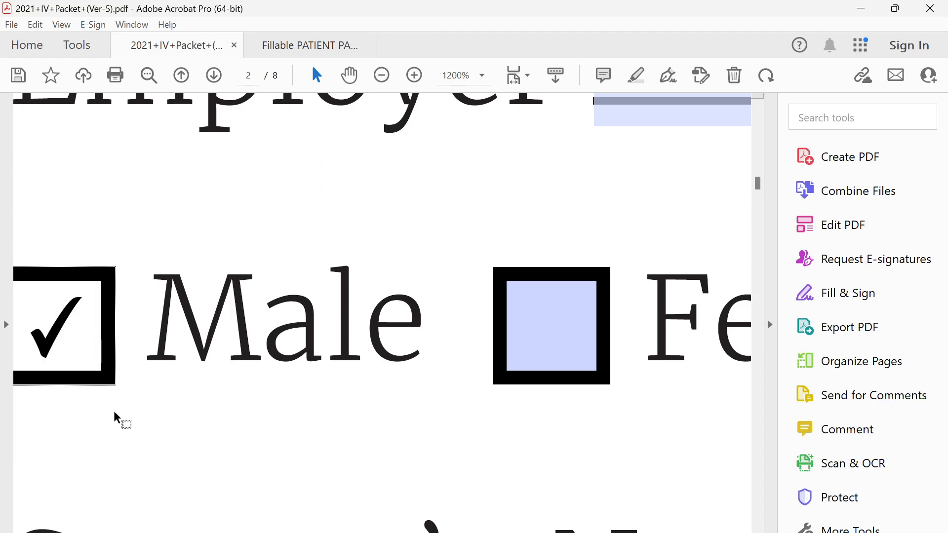
Step: Alternate between the reference packet's Male and Female check boxes to test their mutual exclusivity, ending on Female
scroll(143, 361, "down", 2)
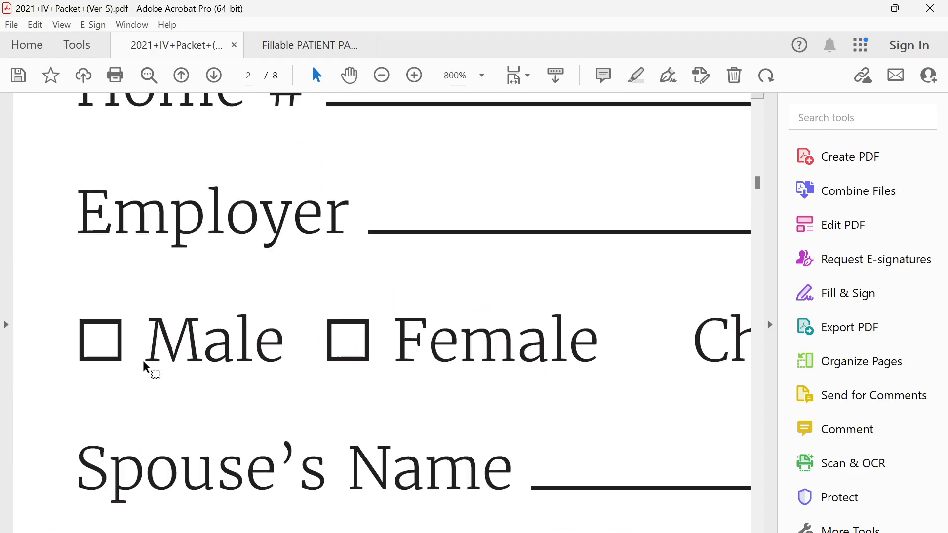
left_click(109, 357)
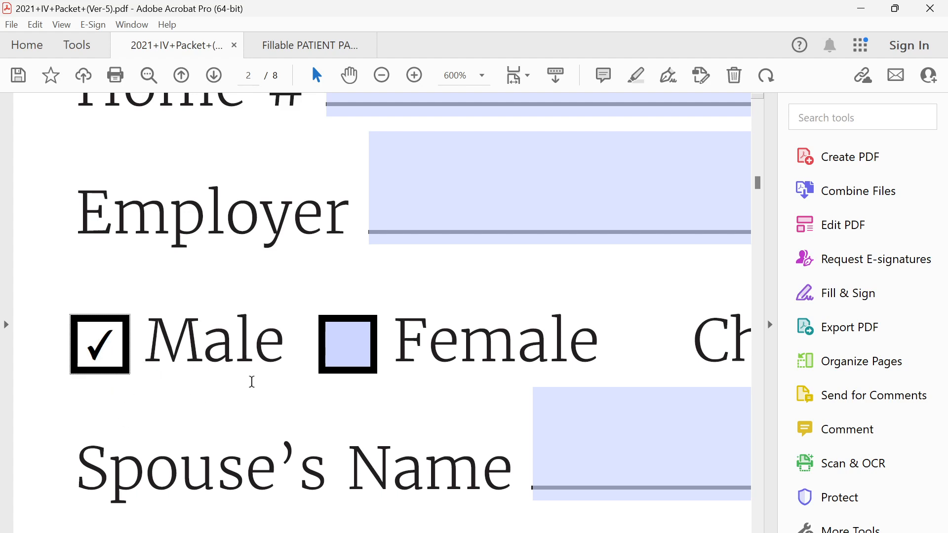
left_click(373, 357)
left_click(94, 355)
left_click(353, 358)
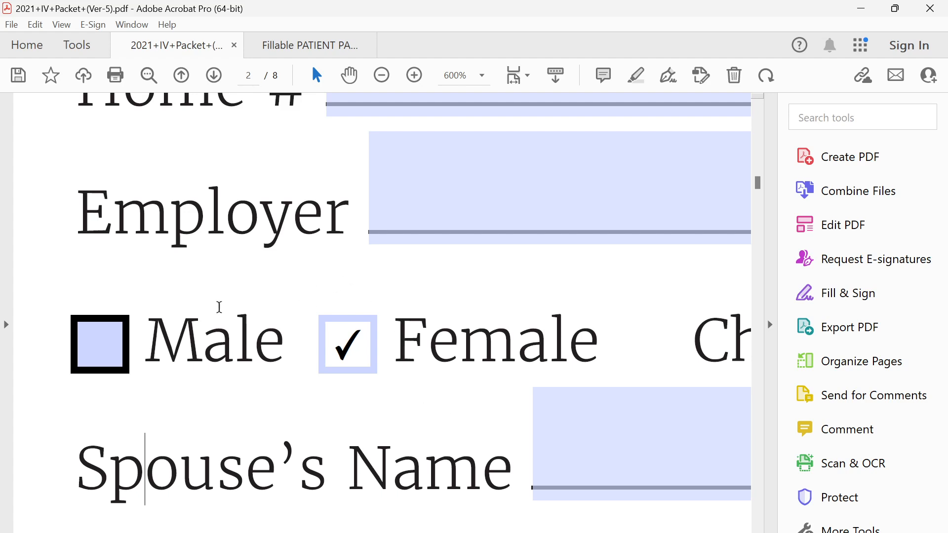
left_click(92, 347)
left_click(364, 354)
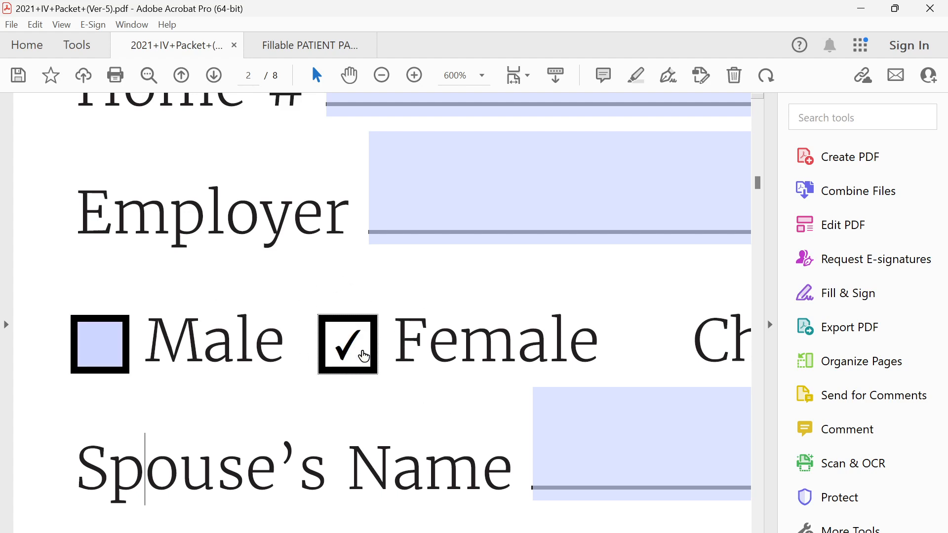
Step: Return to the previewed fillable patient packet and toggle its Male check box, leaving it ticked
left_click(325, 48)
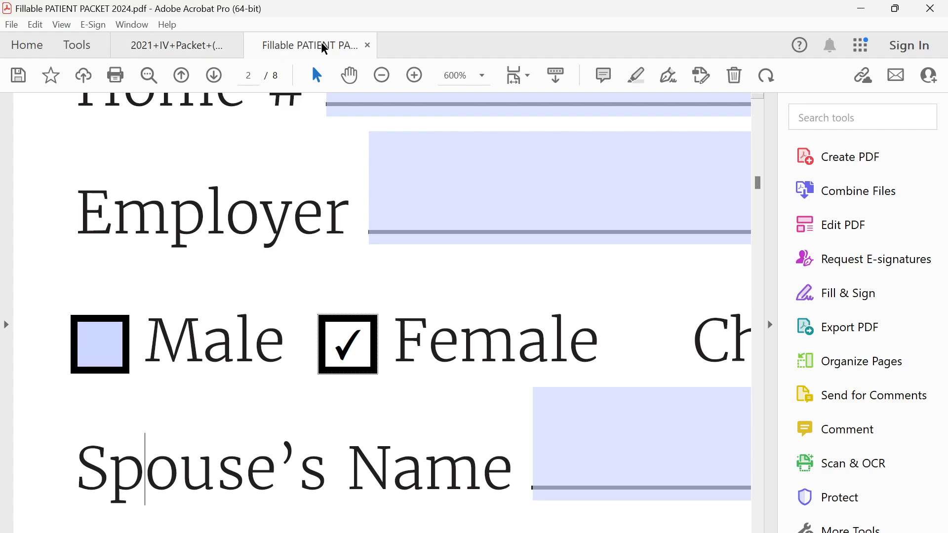
left_click(145, 291)
left_click(133, 301)
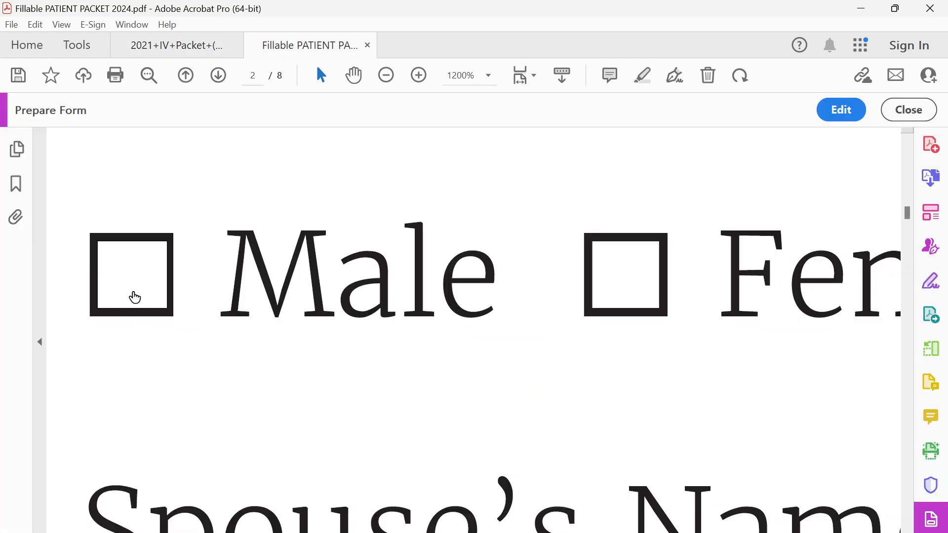
left_click(133, 299)
Step: Return to form editing and try font sizes 10, 6, Auto and 2 for the Male check box's tick mark
left_click(843, 110)
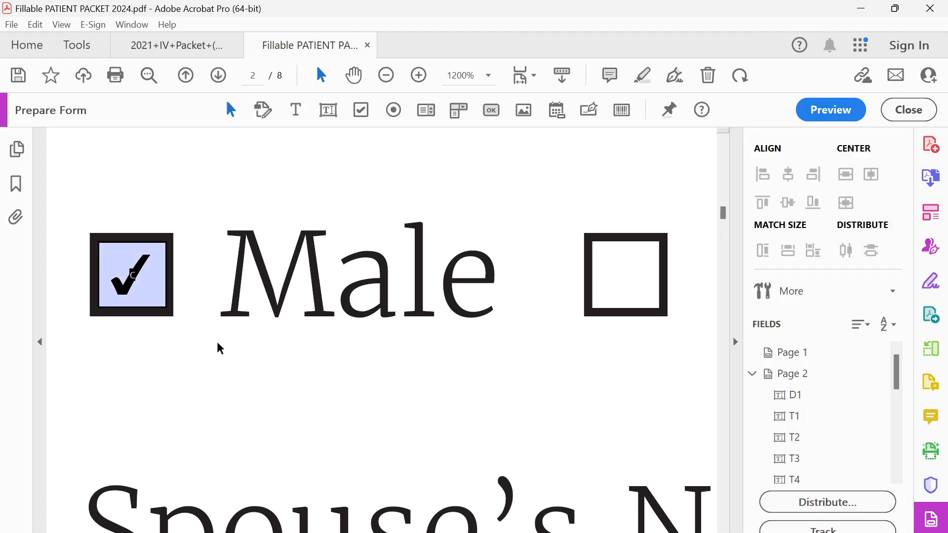
double_click(140, 293)
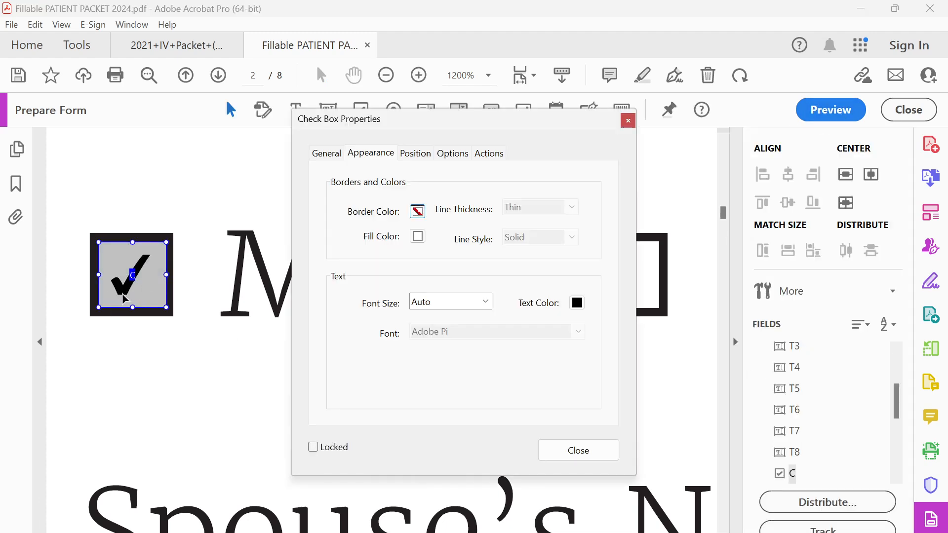
left_click(486, 302)
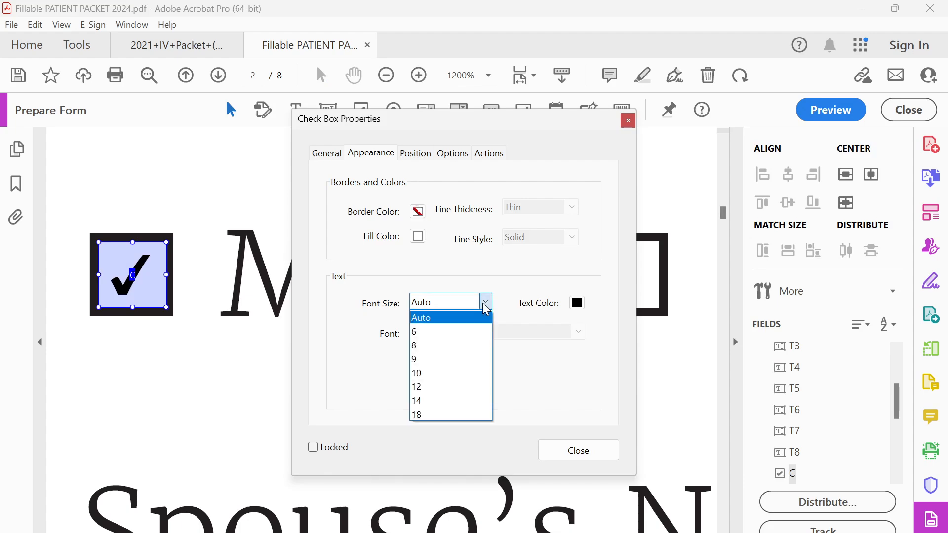
left_click(427, 374)
left_click(486, 302)
left_click(418, 332)
left_click(487, 304)
scroll(434, 318, "up", 1)
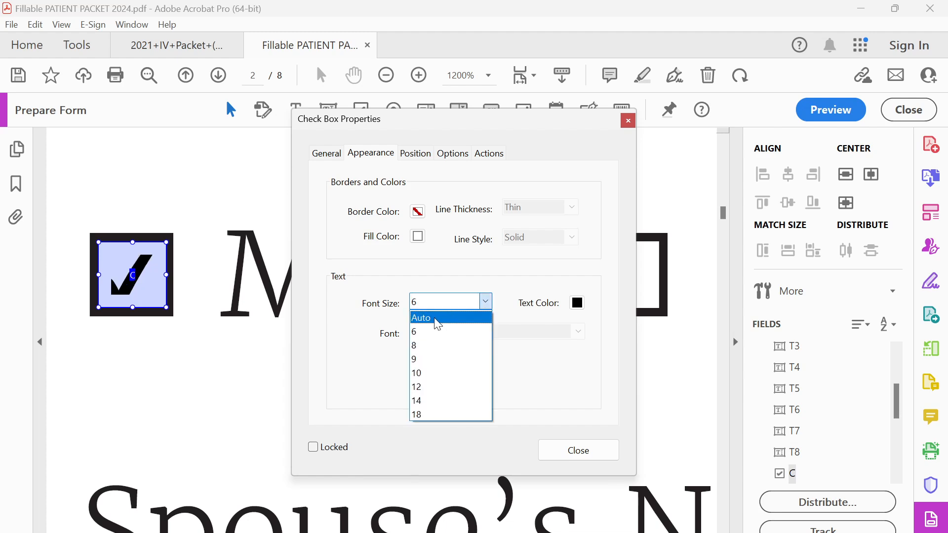
left_click(430, 318)
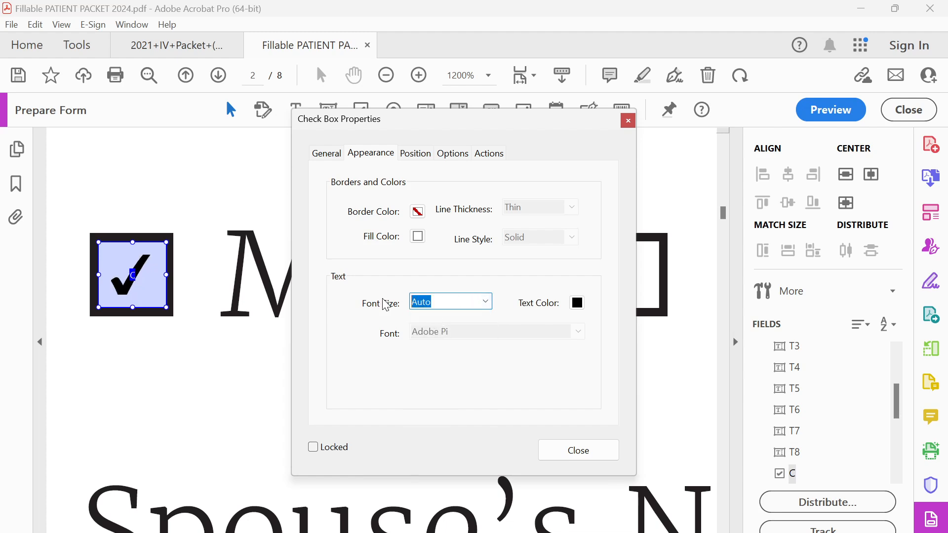
type("2")
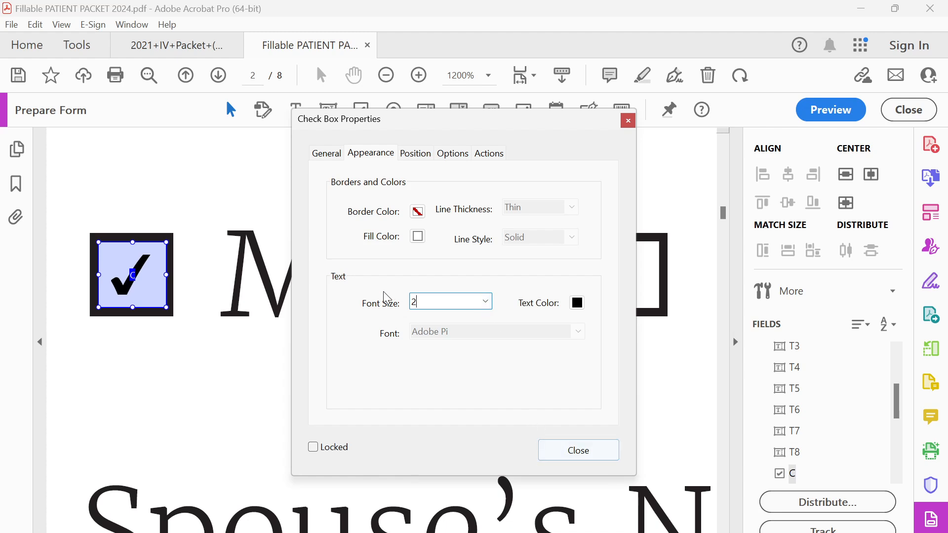
left_click(565, 443)
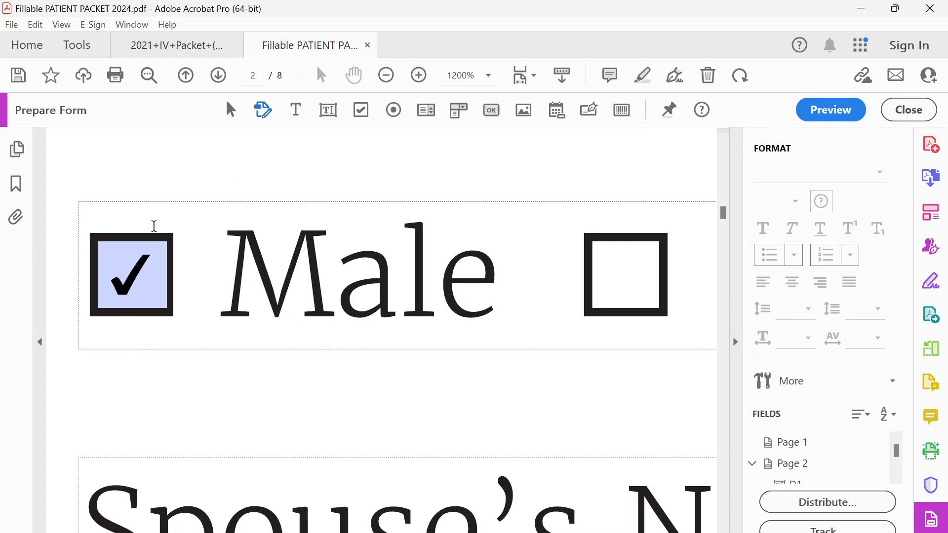
Step: Reopen the Male check box's properties and set its font size to 3 after trying 2 and 4
left_click(137, 239)
left_click(145, 292)
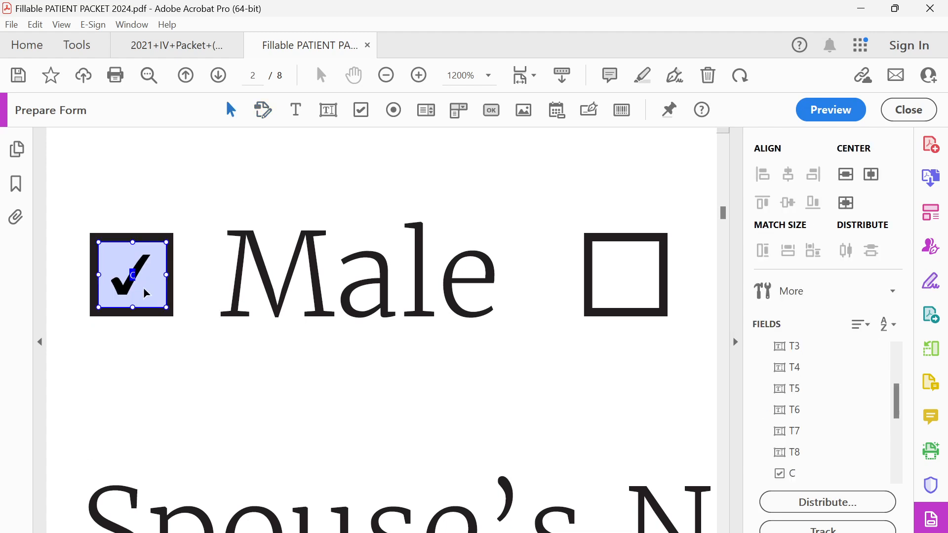
double_click(146, 294)
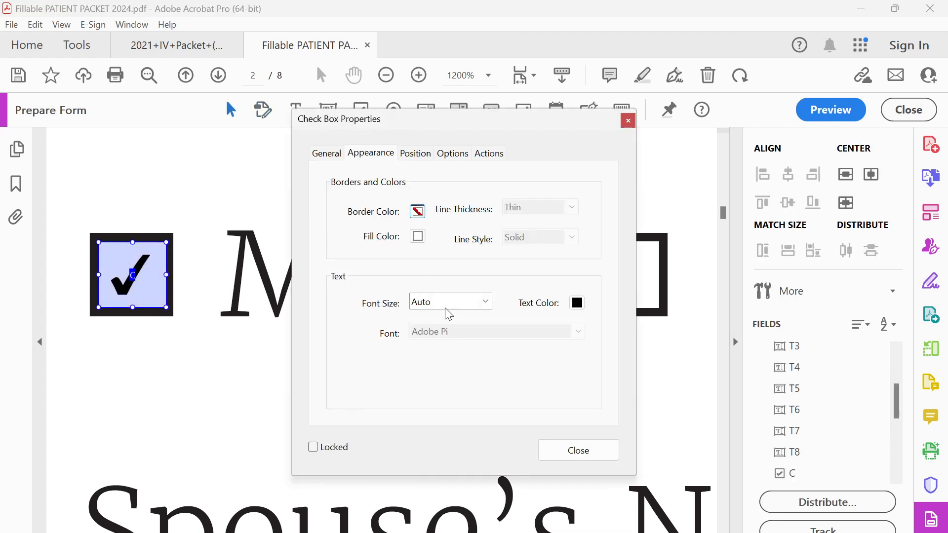
left_click(460, 305)
type("2")
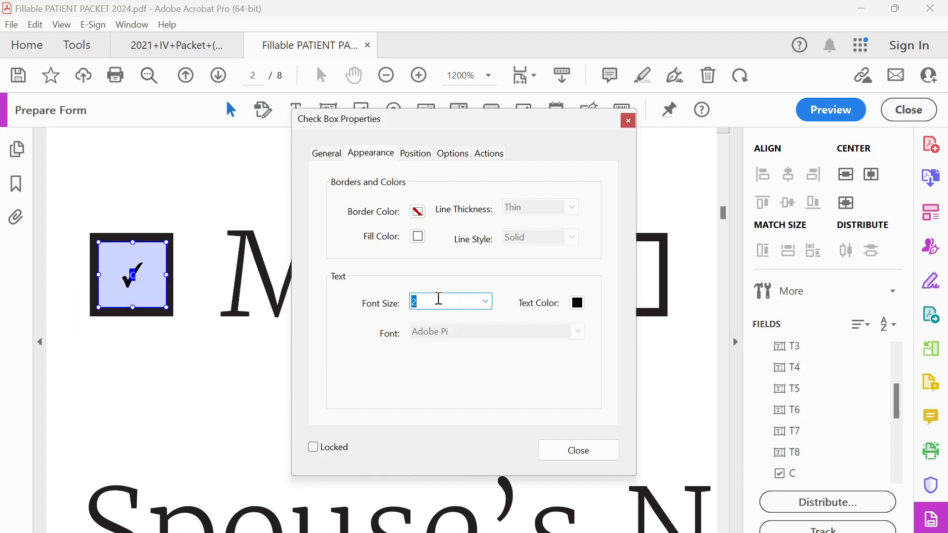
key("Down")
left_click_drag(428, 304, 392, 304)
type("4")
key("Return")
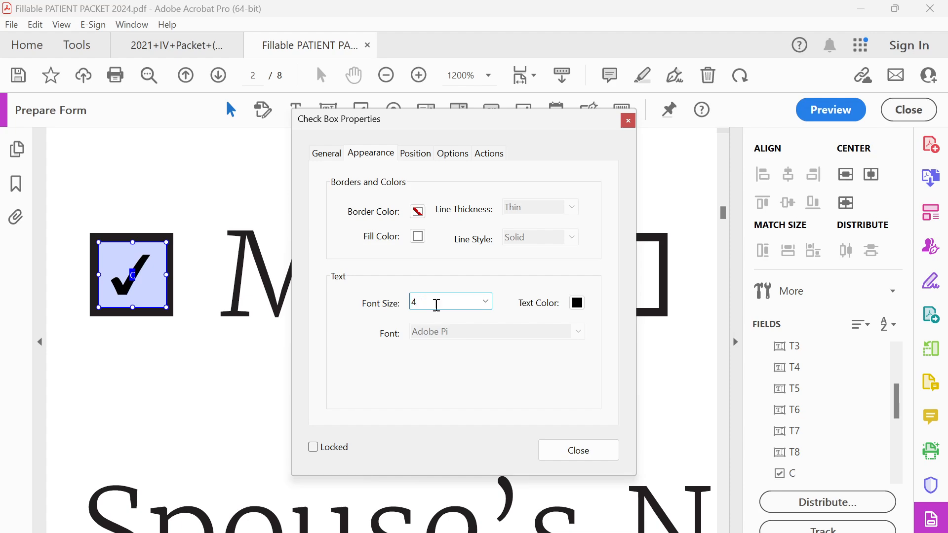
type("3")
key("Return")
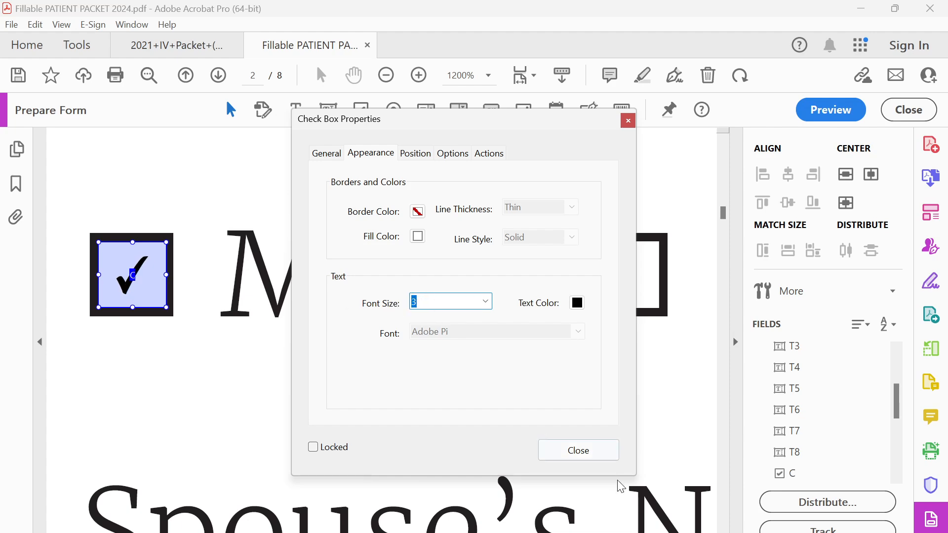
left_click(587, 451)
left_click(205, 387)
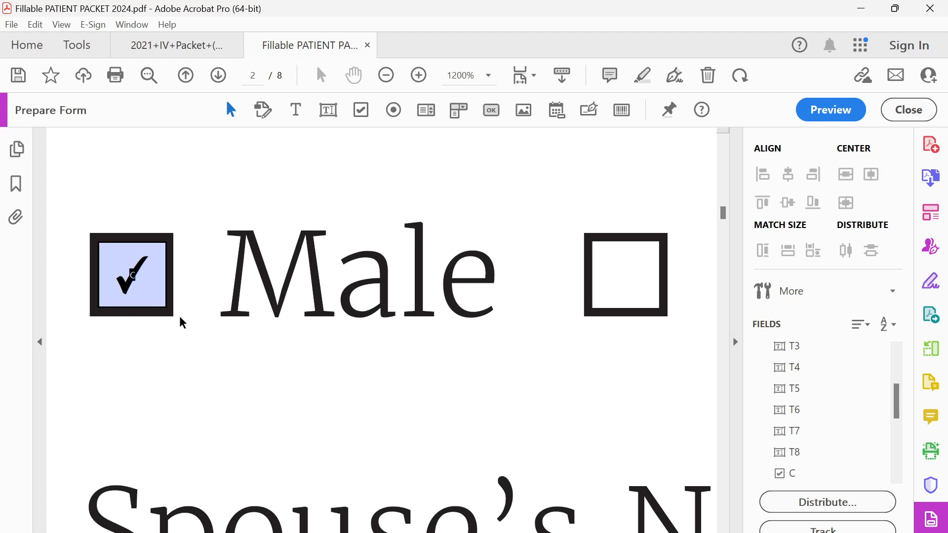
Step: Preview the form and toggle the Male check box to judge how its smaller tick mark fits
left_click(844, 112)
left_click(132, 277)
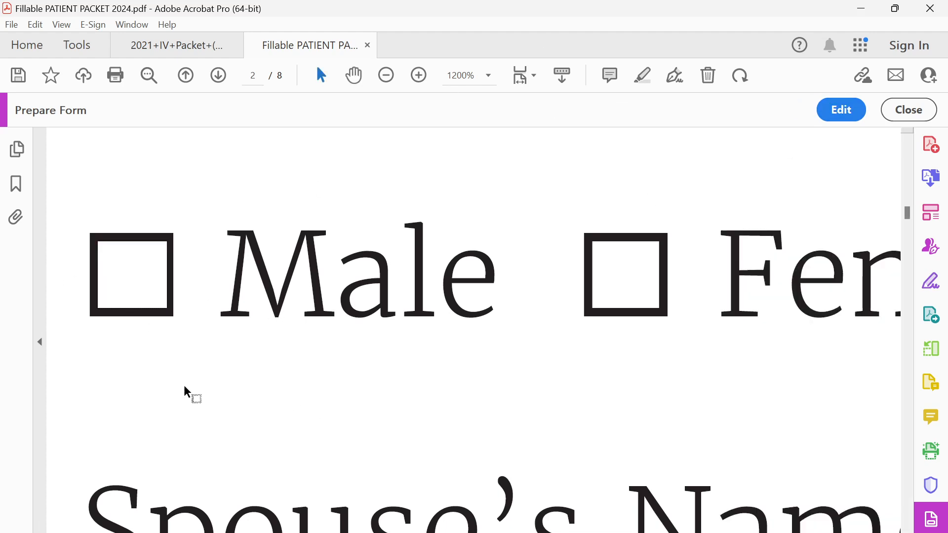
left_click(127, 269)
left_click(144, 312)
left_click(143, 296)
left_click(842, 110)
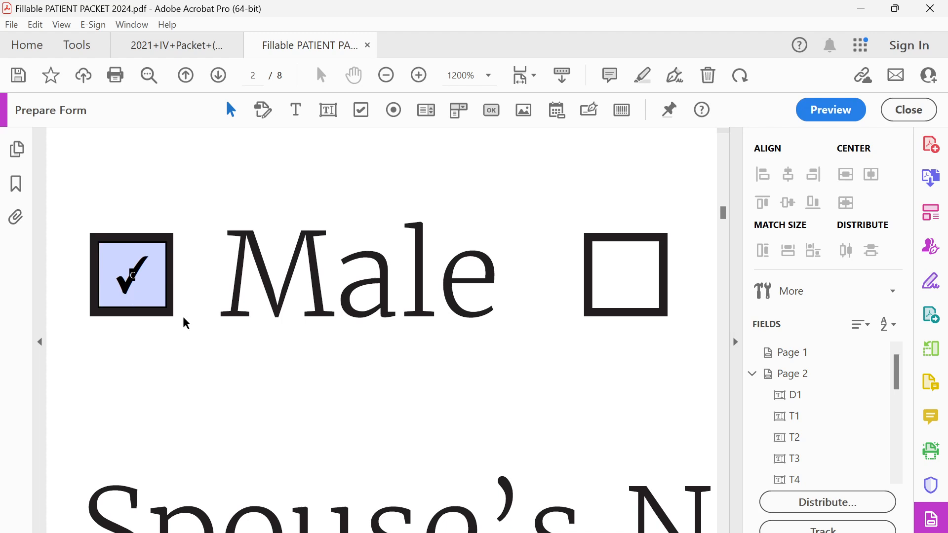
left_click(152, 299)
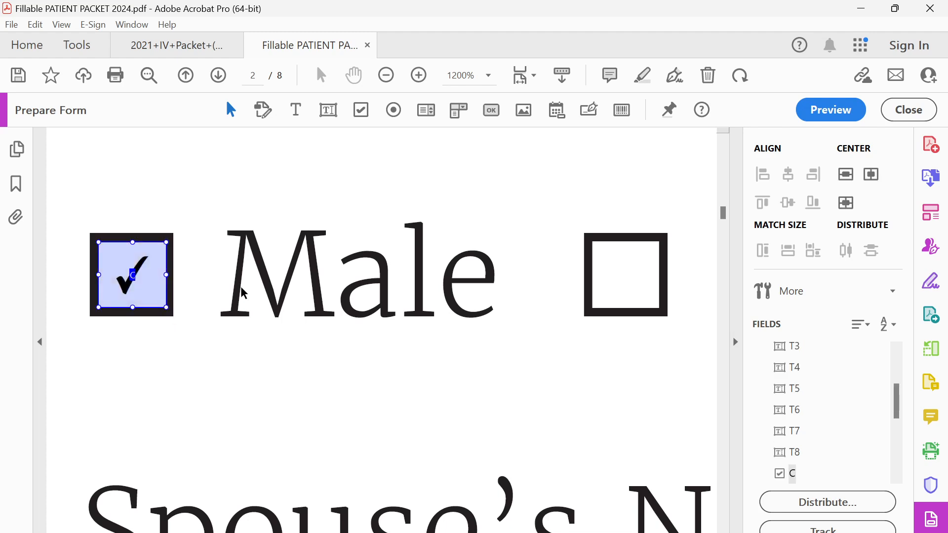
left_click(839, 113)
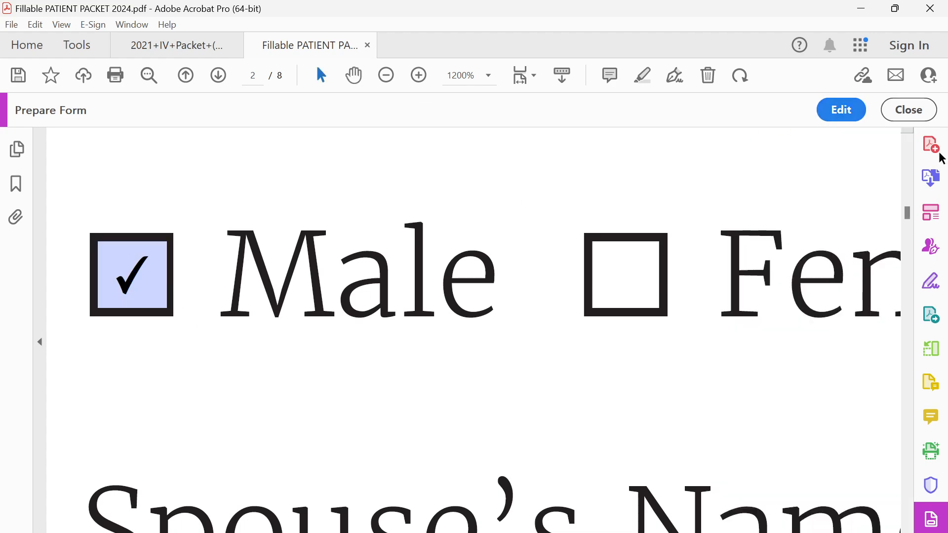
Step: Return to form editing and enlarge the Male check box field from two opposite corners to the printed square's outer edges
left_click(841, 109)
left_click(163, 305)
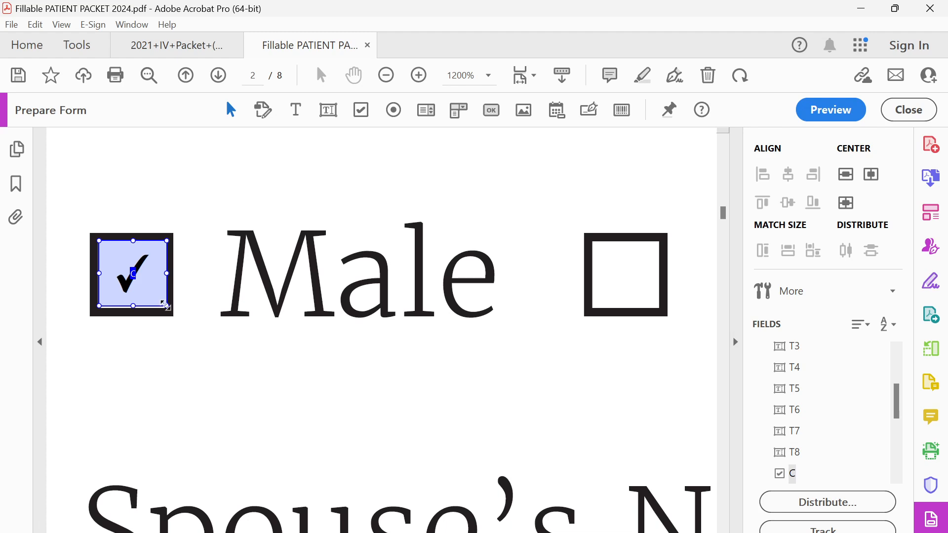
left_click_drag(165, 303, 170, 312)
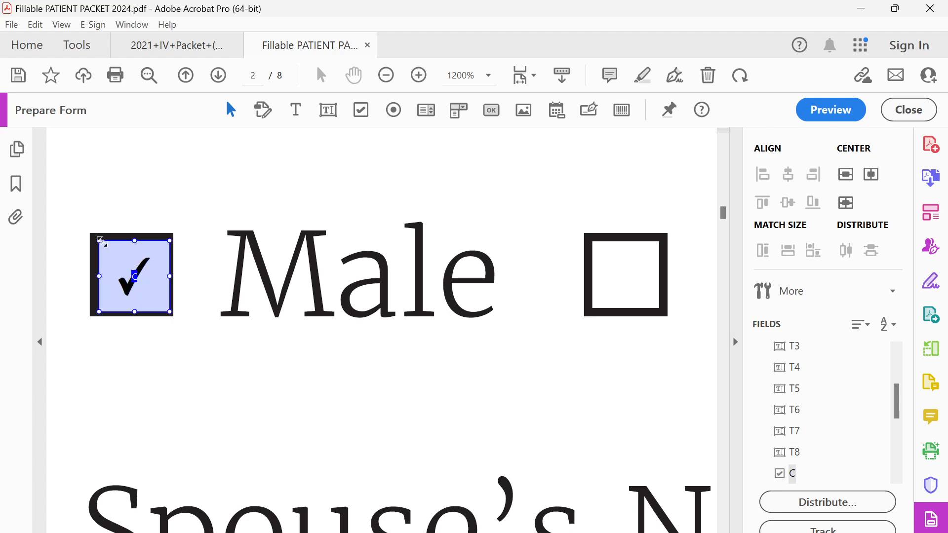
left_click_drag(100, 241, 91, 234)
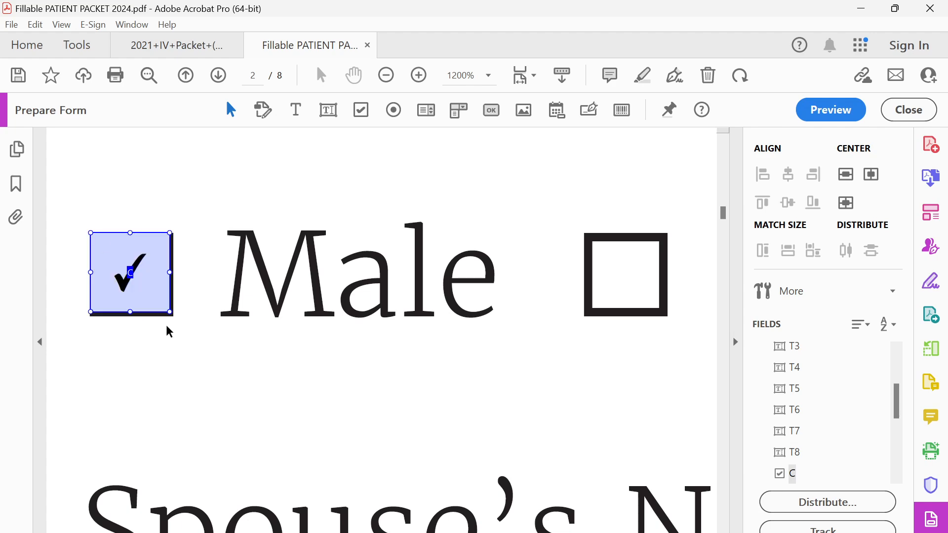
left_click_drag(167, 309, 171, 312)
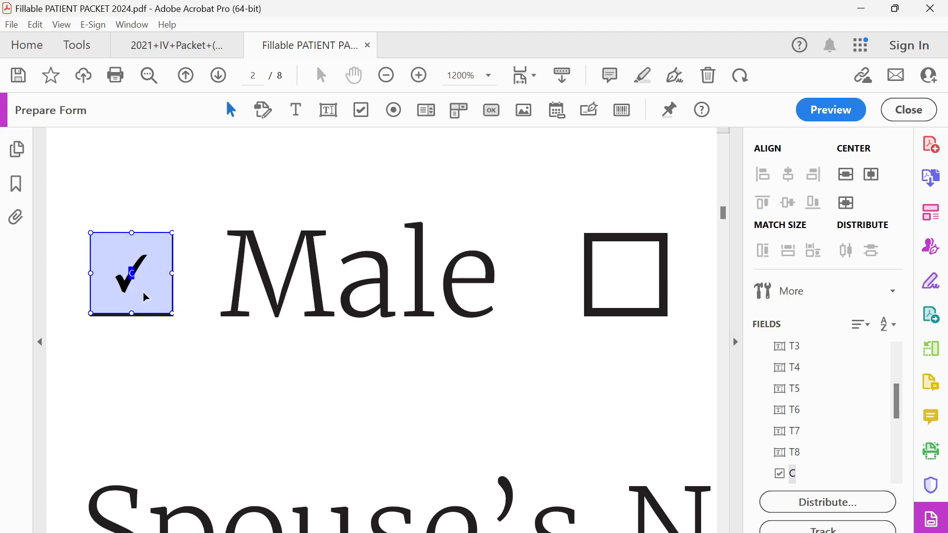
Step: Set the Male check box's fill color to No Color and extend its lower edge to the printed square's border
double_click(141, 278)
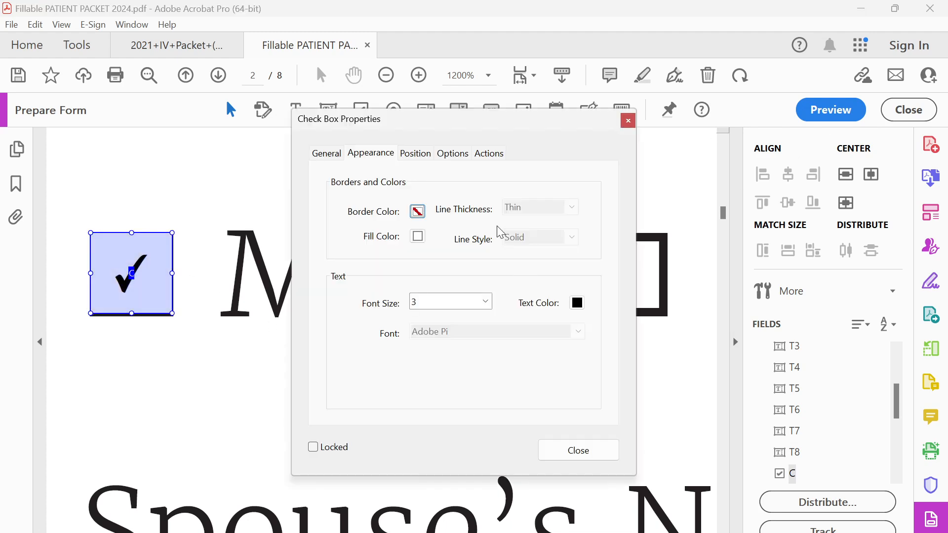
left_click(418, 237)
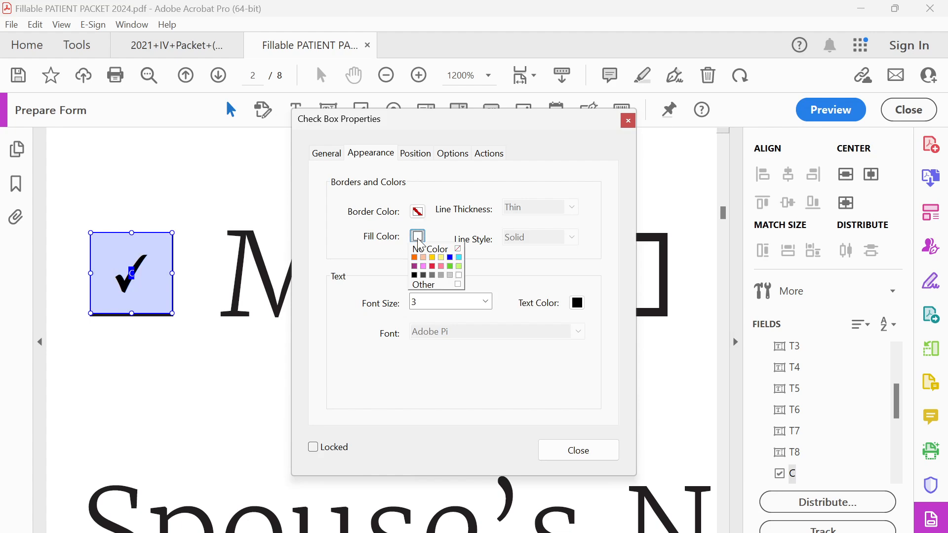
left_click(429, 249)
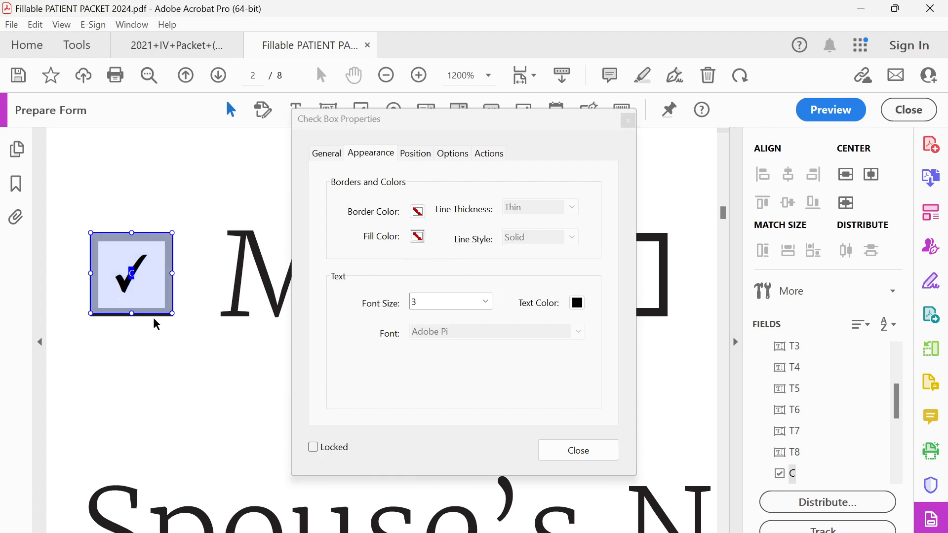
left_click_drag(134, 314, 135, 317)
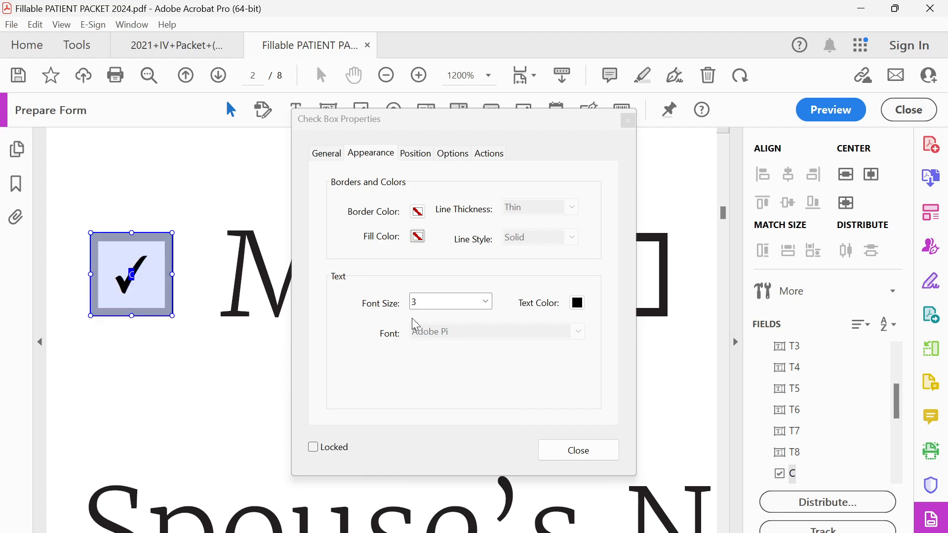
left_click(578, 450)
left_click(147, 353)
Step: Preview the form and toggle the unfilled Male check box to check its look over the printed square
left_click(863, 111)
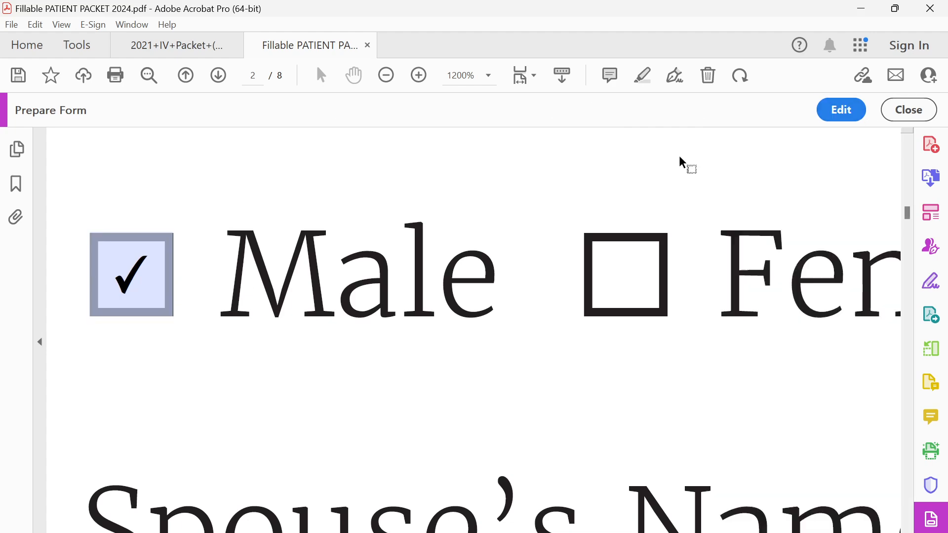
left_click(146, 309)
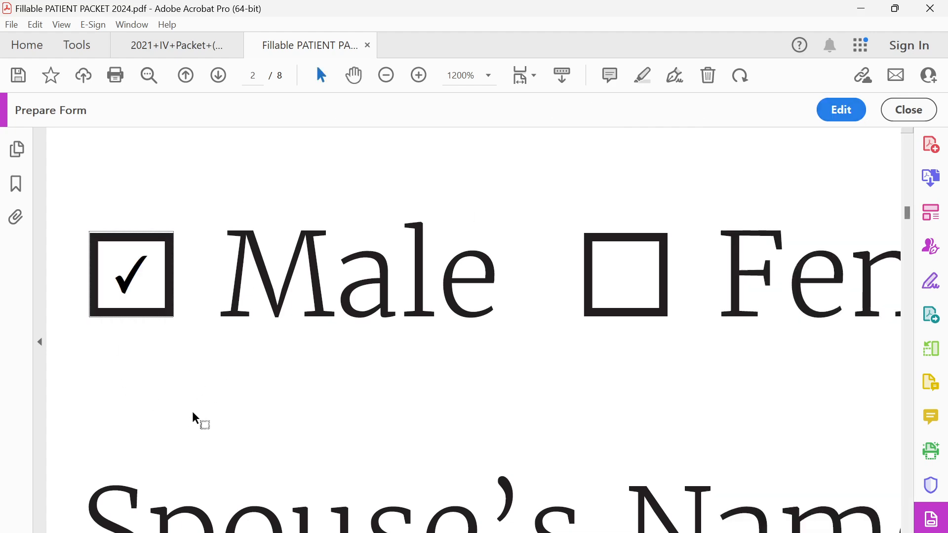
key("space")
left_click(130, 275)
Step: Return to form editing, duplicate the Male check box onto the printed Female square and nudge the copy up slightly
left_click(840, 111)
left_click(161, 297)
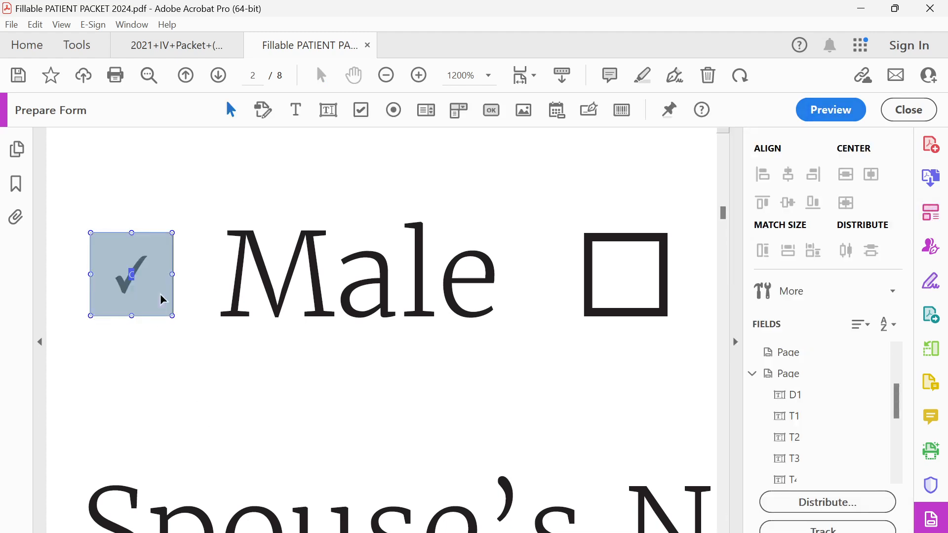
left_click_drag(137, 306, 634, 306)
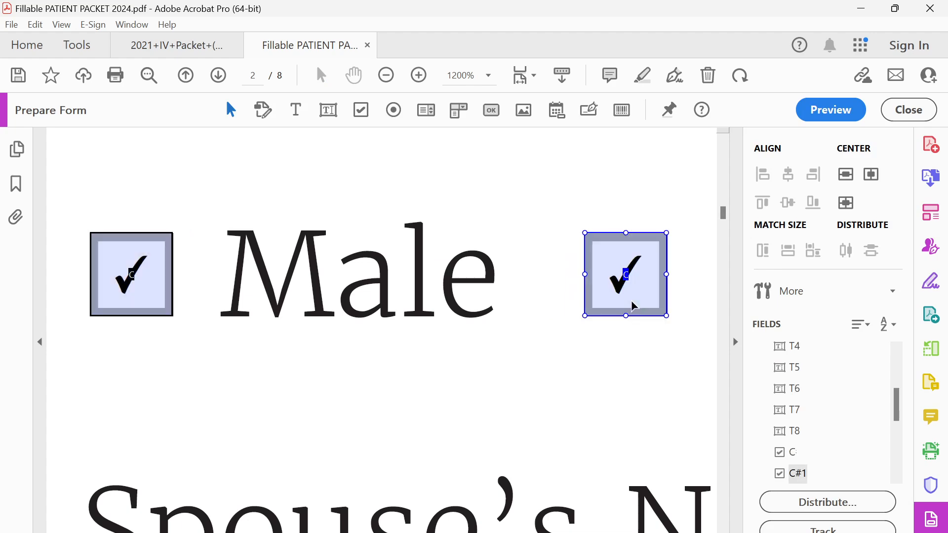
left_click(582, 349)
left_click(620, 293)
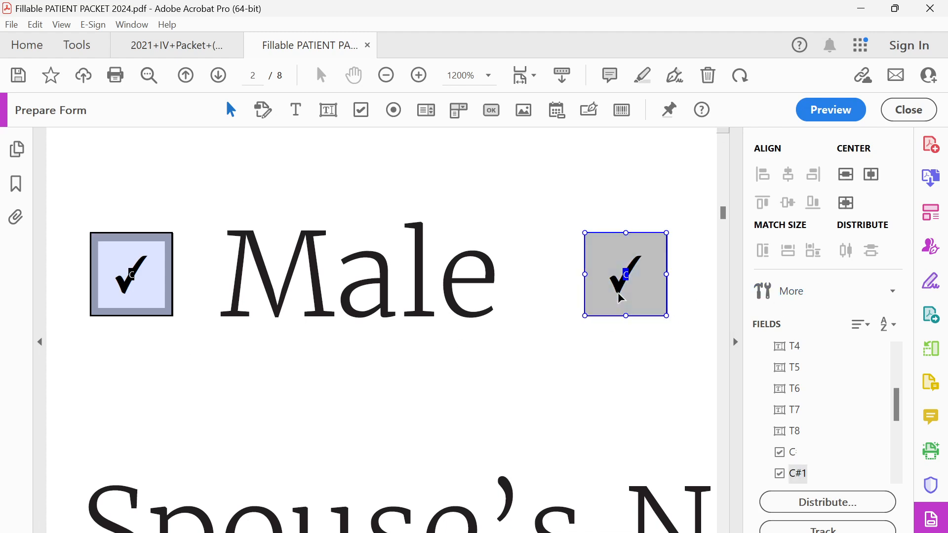
key("Up")
Step: Preview the form and tick and clear the copied Female check box repeatedly, leaving it cleared
left_click(837, 118)
left_click(662, 307)
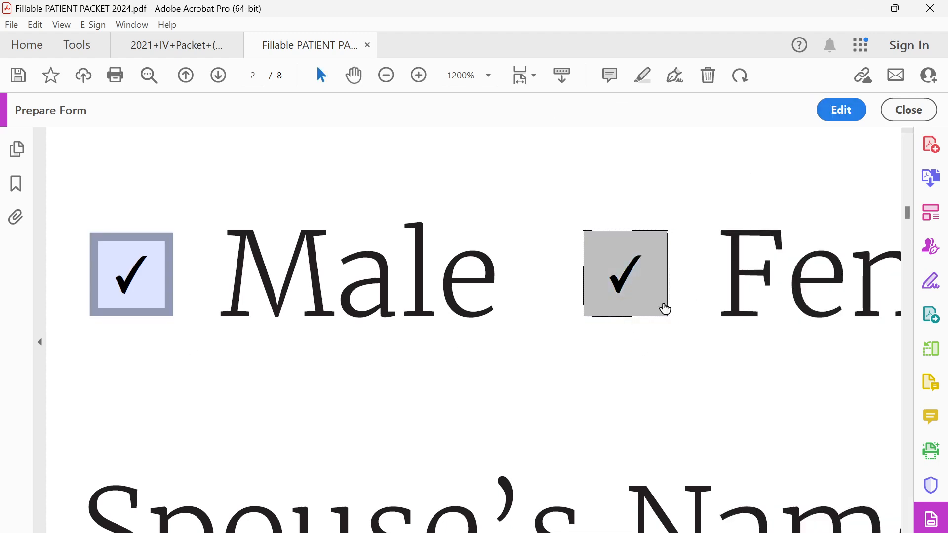
left_click(628, 250)
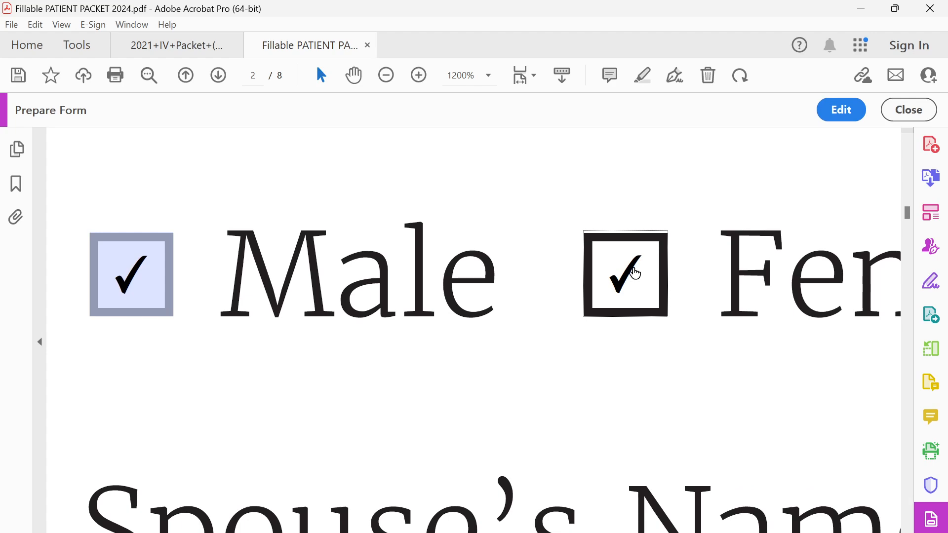
left_click(636, 273)
left_click(834, 111)
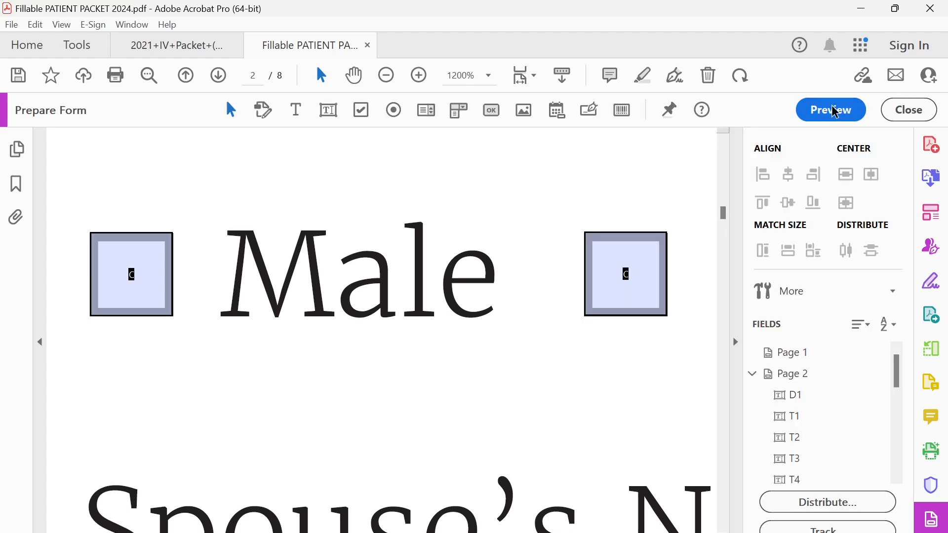
left_click(816, 109)
left_click(645, 284)
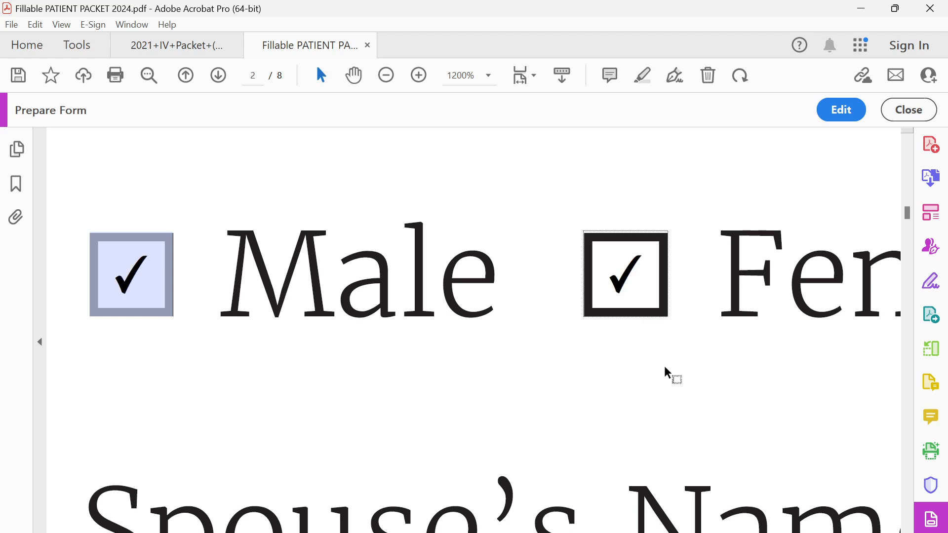
left_click(639, 297)
left_click(640, 314)
left_click(645, 296)
left_click(643, 307)
left_click(634, 284)
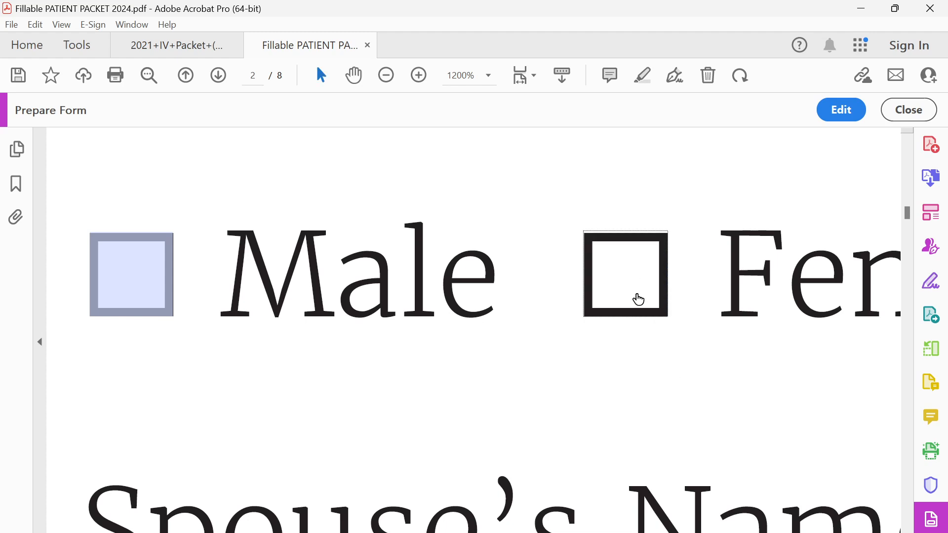
Step: Toggle the Female check box in the preview, return to form editing and check the field's appearance settings
left_click(640, 300)
left_click(637, 309)
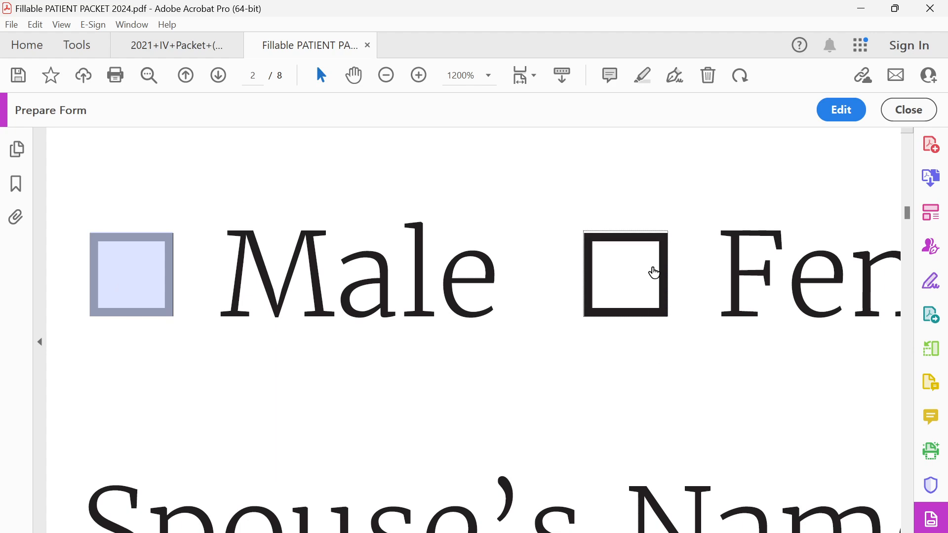
left_click(835, 119)
left_click(142, 261)
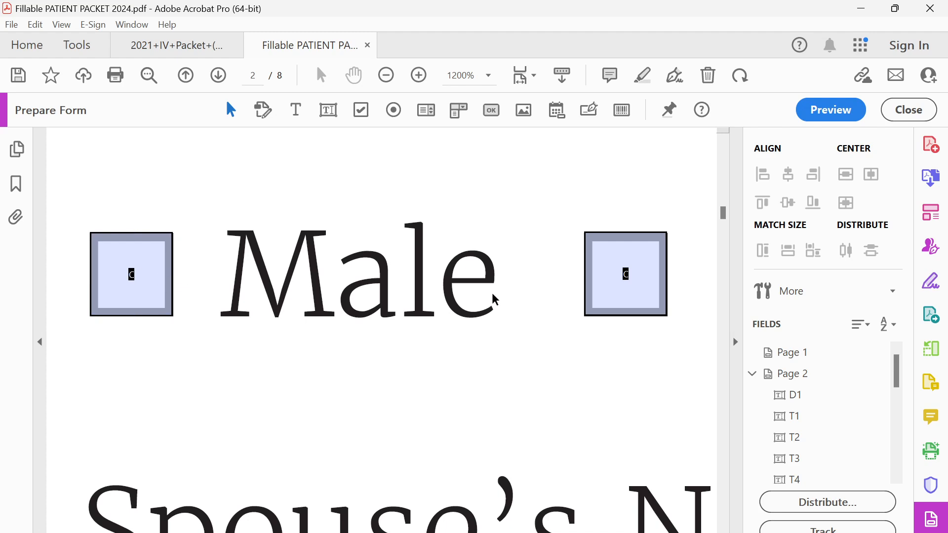
double_click(625, 276)
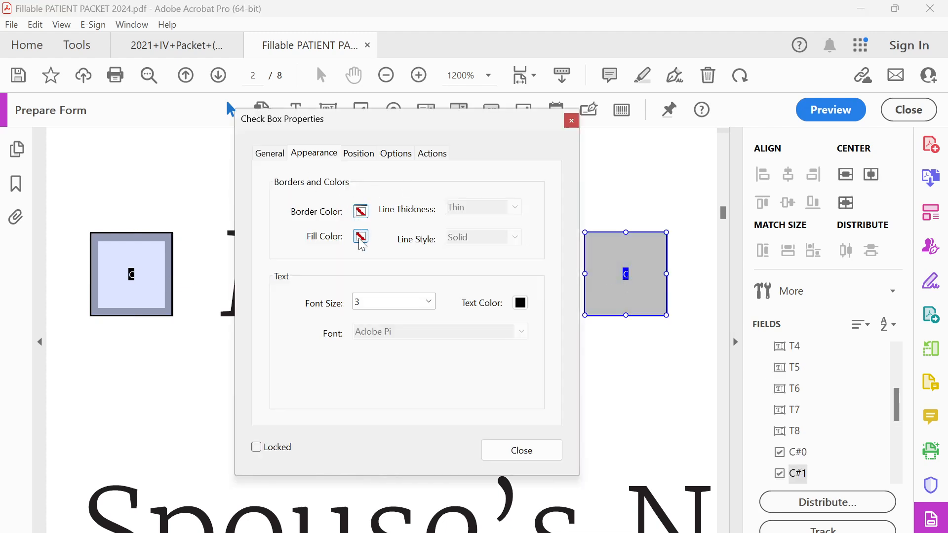
left_click(571, 120)
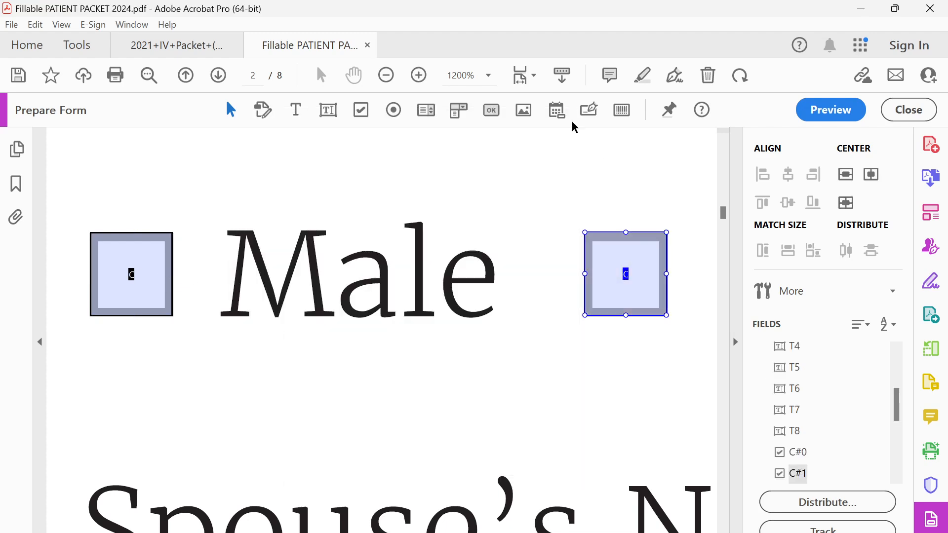
Step: Switch to the 2021 IV packet, try its Male and Female boxes, and open that packet for form editing
left_click(173, 45)
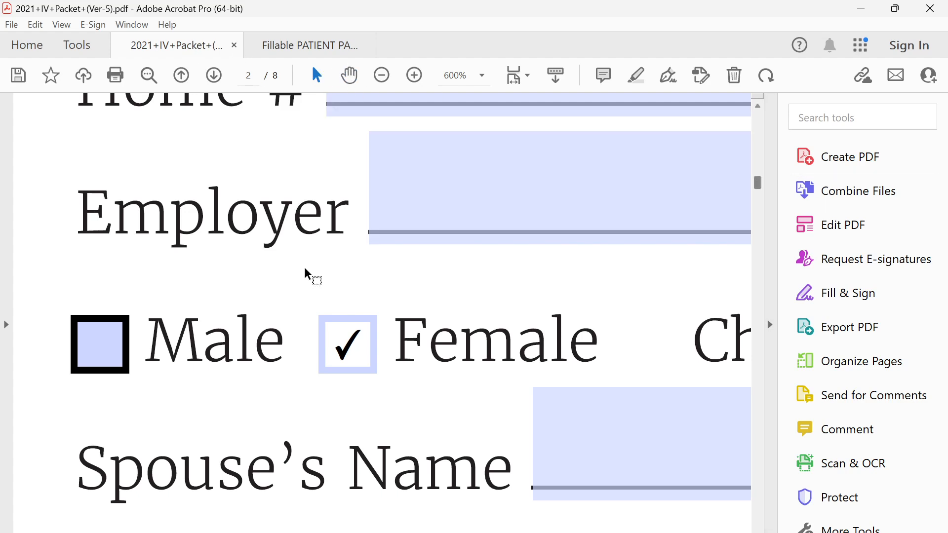
left_click(93, 355)
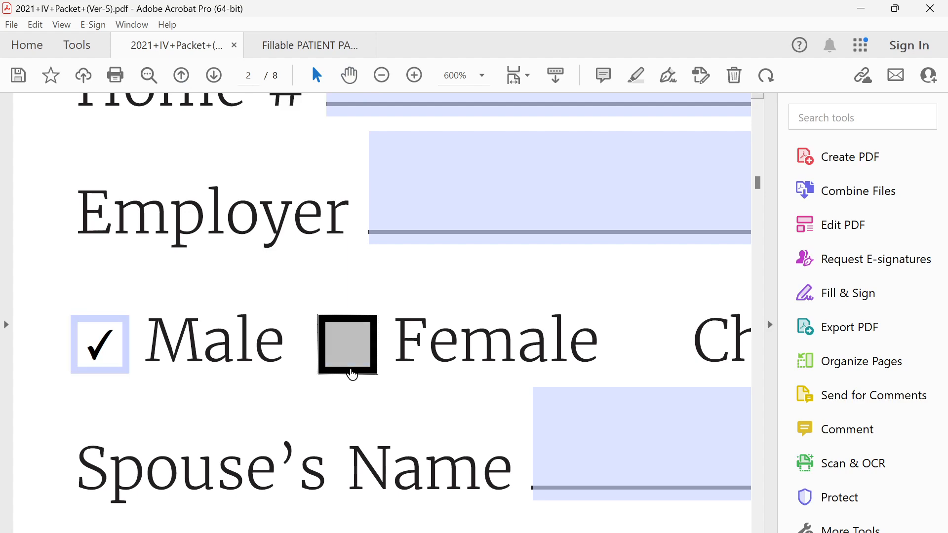
left_click(348, 368)
left_click(83, 51)
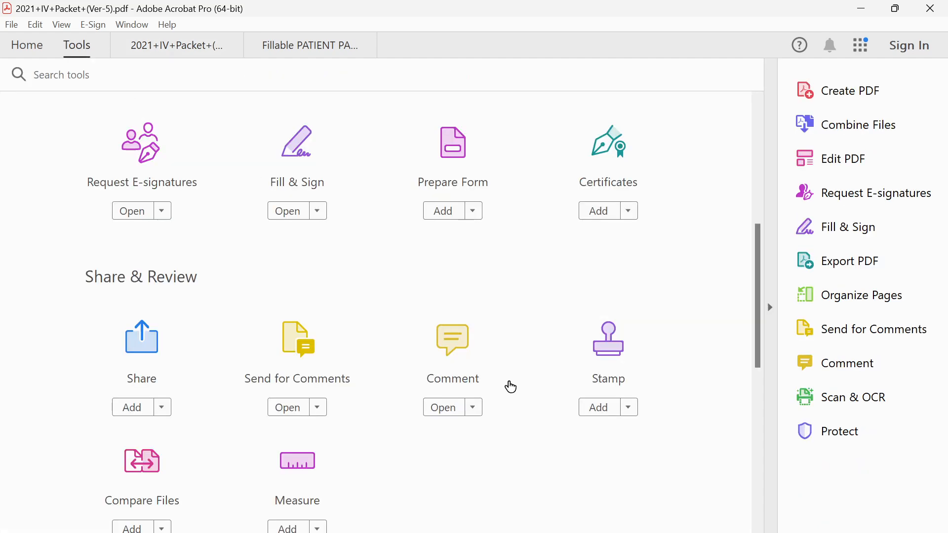
left_click(449, 176)
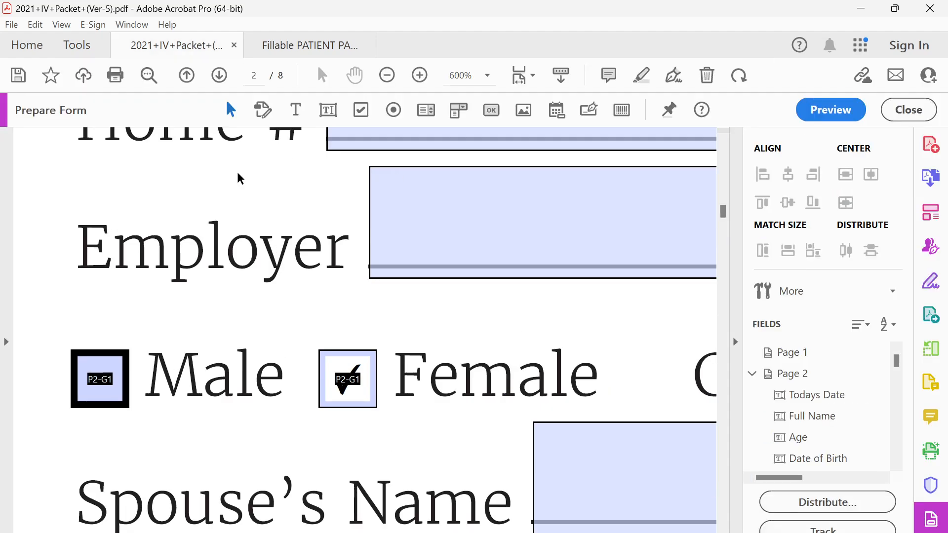
Step: Examine the appearance settings and font size of the reference packet's Male radio button
double_click(97, 393)
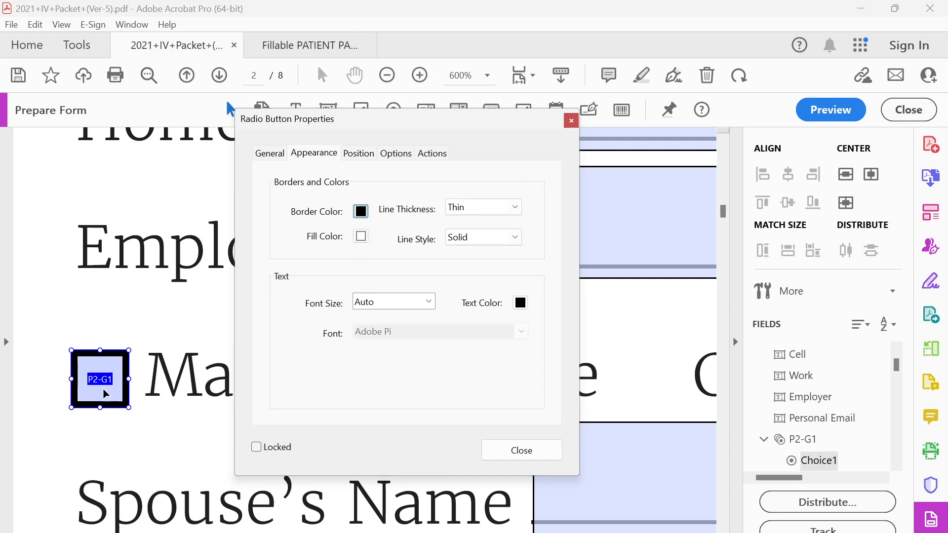
left_click(431, 306)
left_click(429, 304)
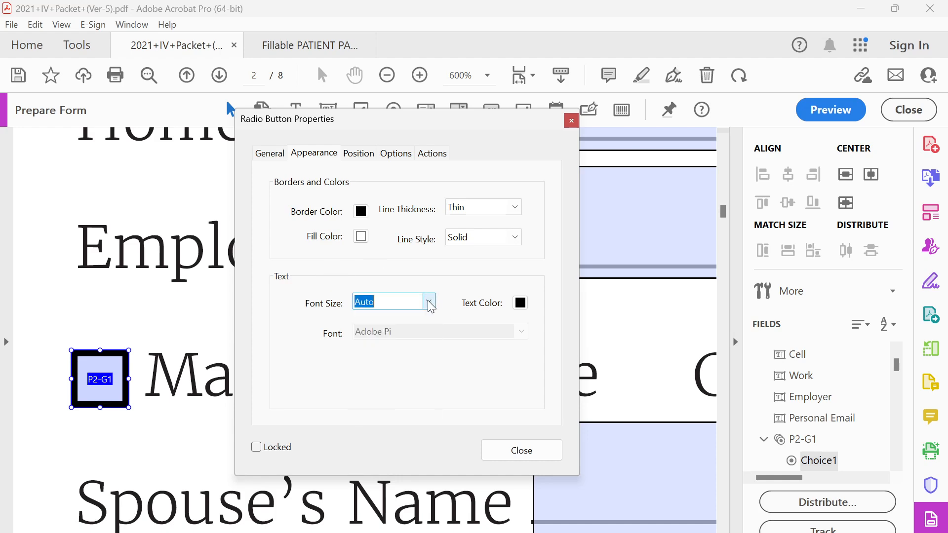
left_click(358, 157)
left_click(318, 155)
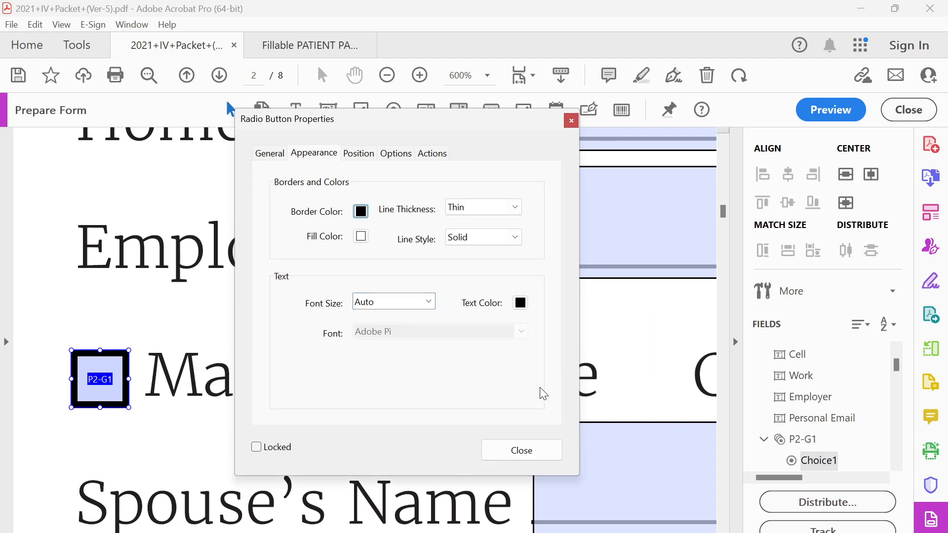
left_click(536, 447)
left_click(156, 345)
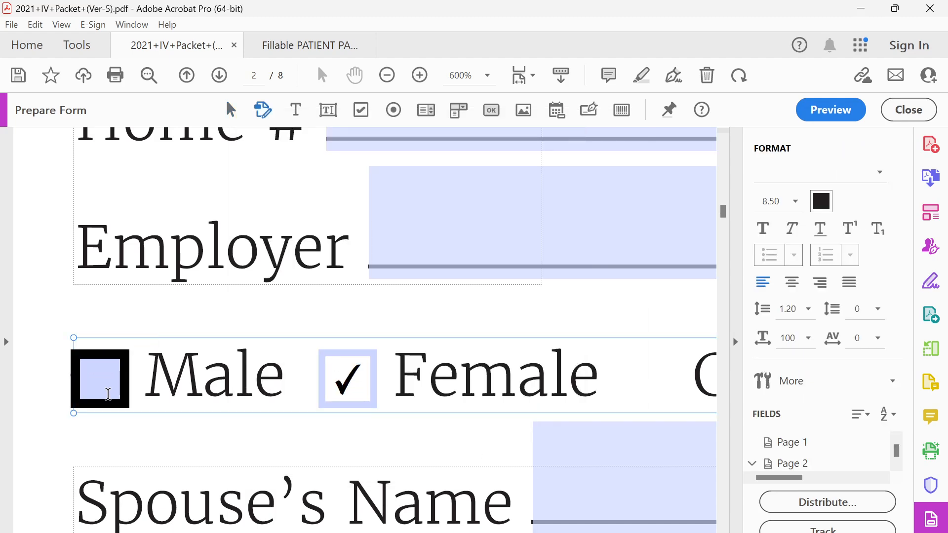
Step: Compare the reference packet's Male and Female boxes with the fillable 2024 packet's, ending in the fillable packet
left_click(307, 46)
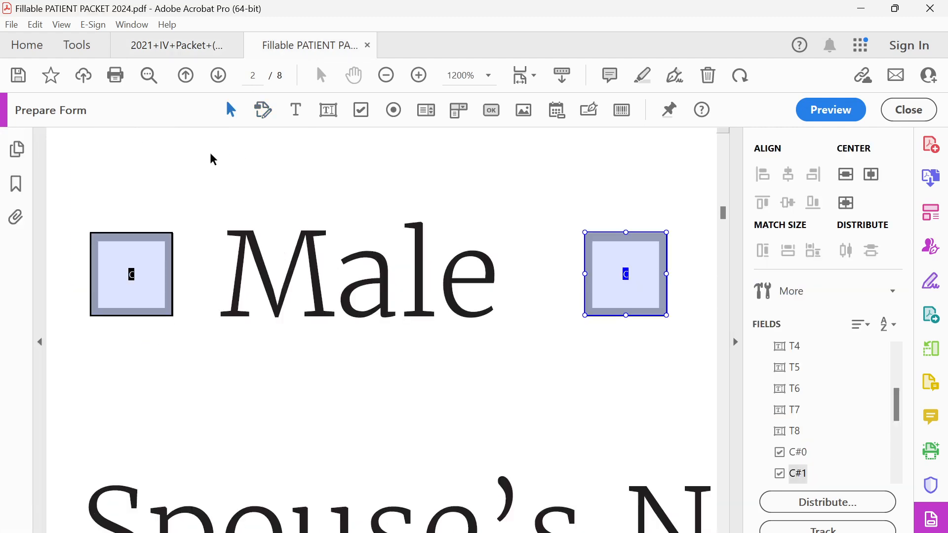
left_click(158, 43)
left_click(831, 110)
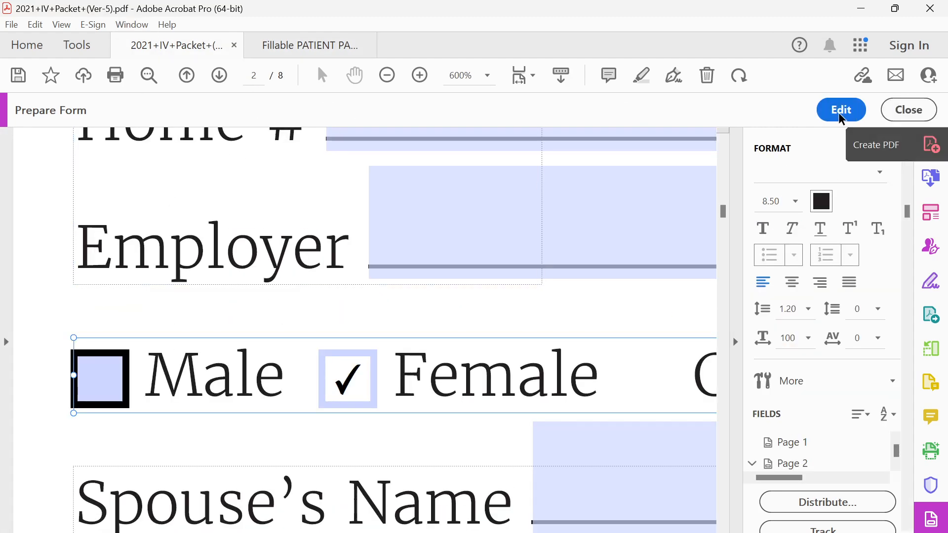
left_click(277, 45)
left_click(200, 421)
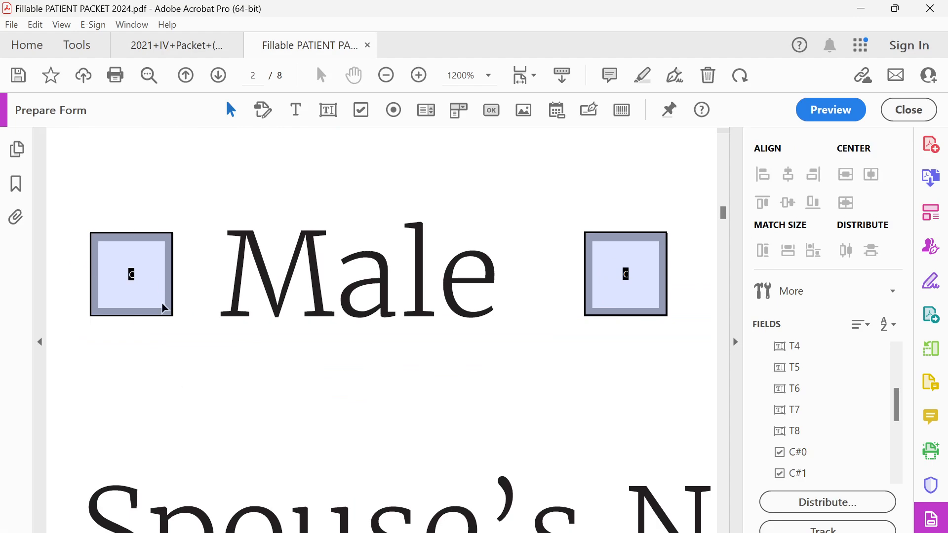
Step: Set the Male check box's border color to black and its font size to Auto
left_click(157, 302)
double_click(151, 296)
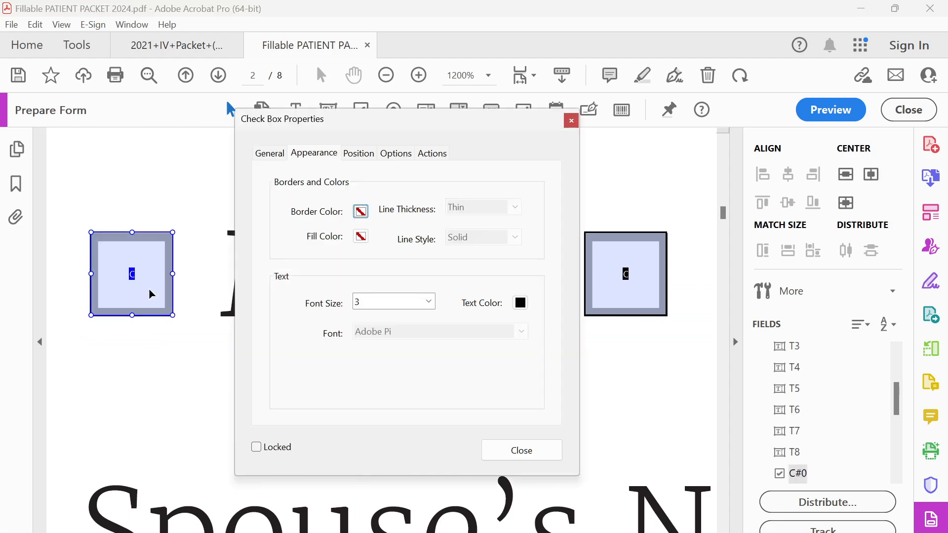
left_click(361, 212)
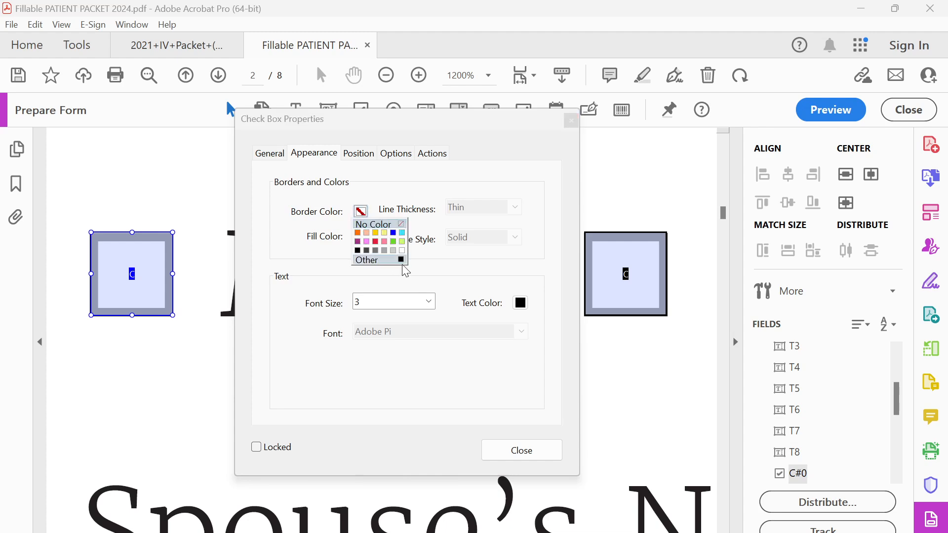
left_click(357, 250)
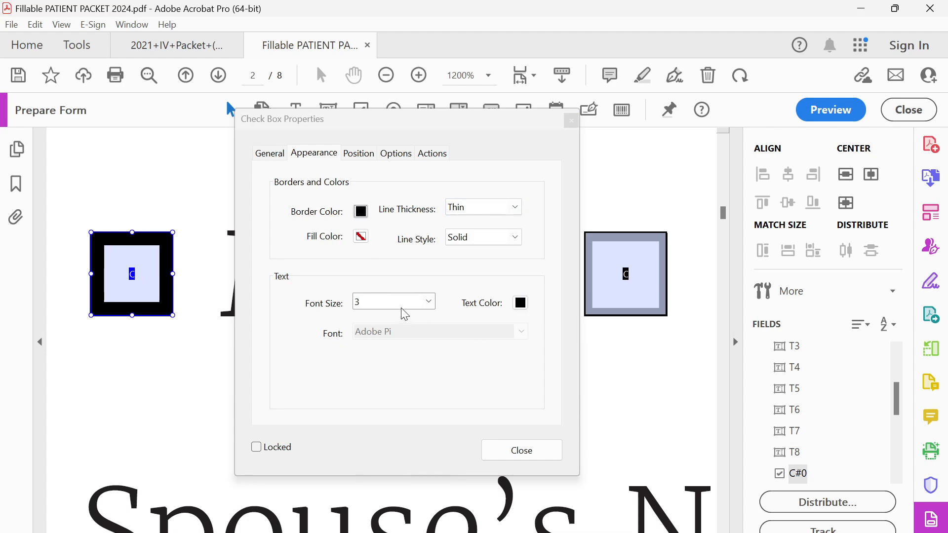
left_click(429, 302)
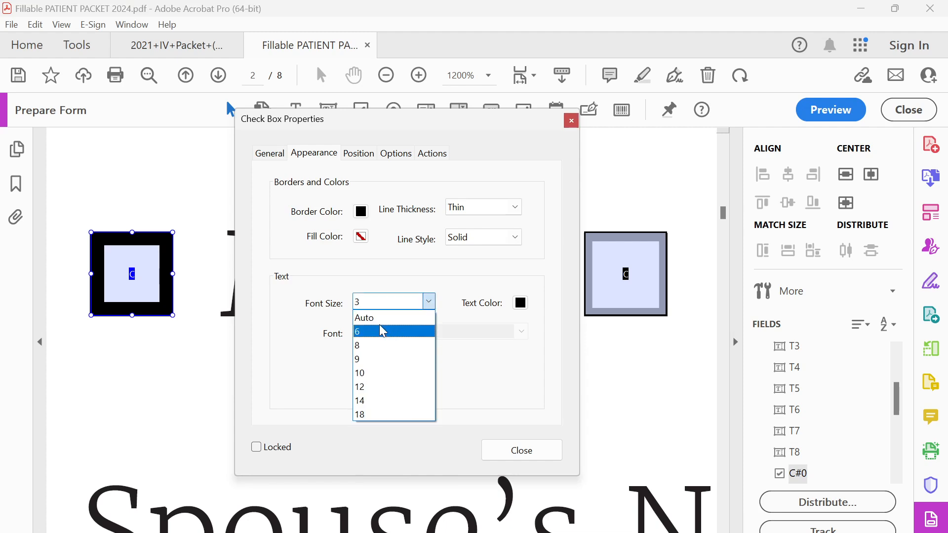
left_click(376, 316)
Step: Set the Male check box's fill color to white and keep the Solid line style
left_click(361, 236)
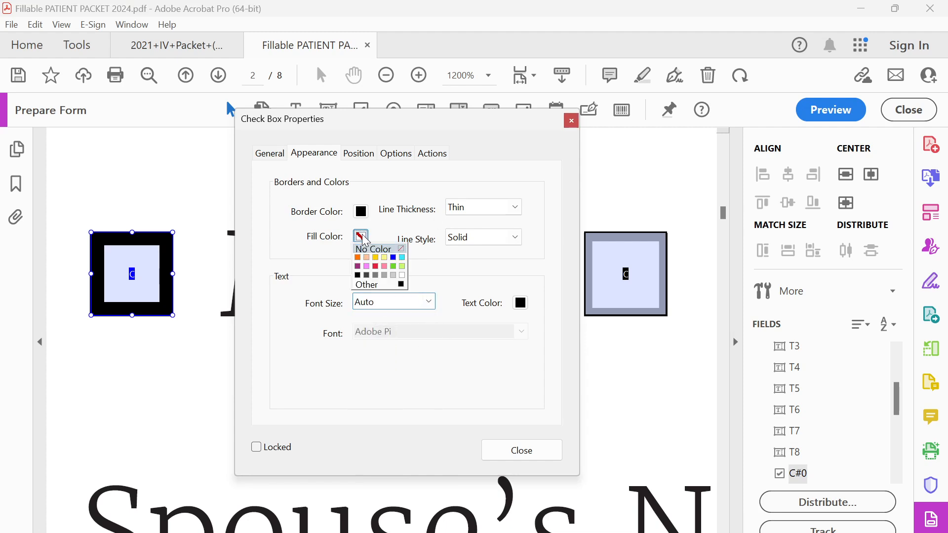
left_click(368, 248)
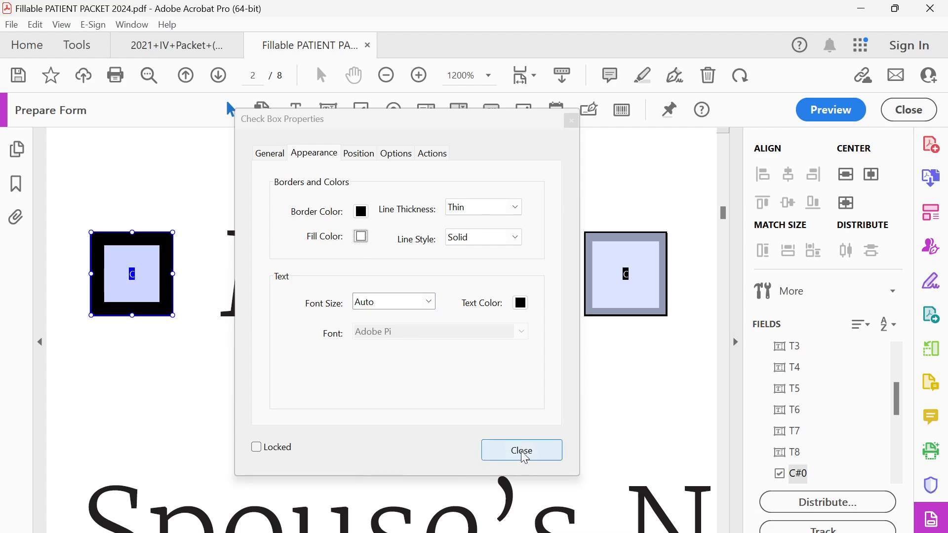
left_click(510, 241)
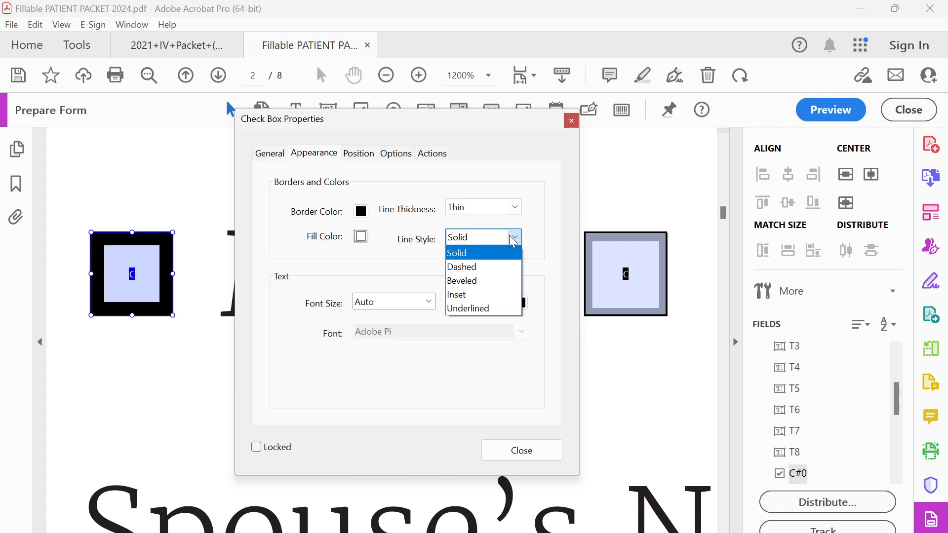
left_click(512, 241)
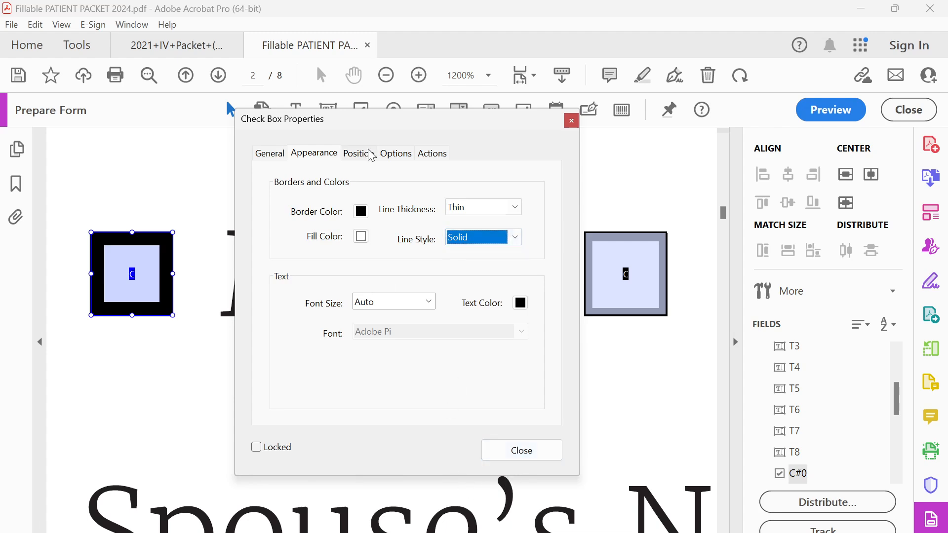
left_click(574, 122)
Step: Delete the copied check box over the printed Female square and review the Male check box's appearance settings
left_click(616, 285)
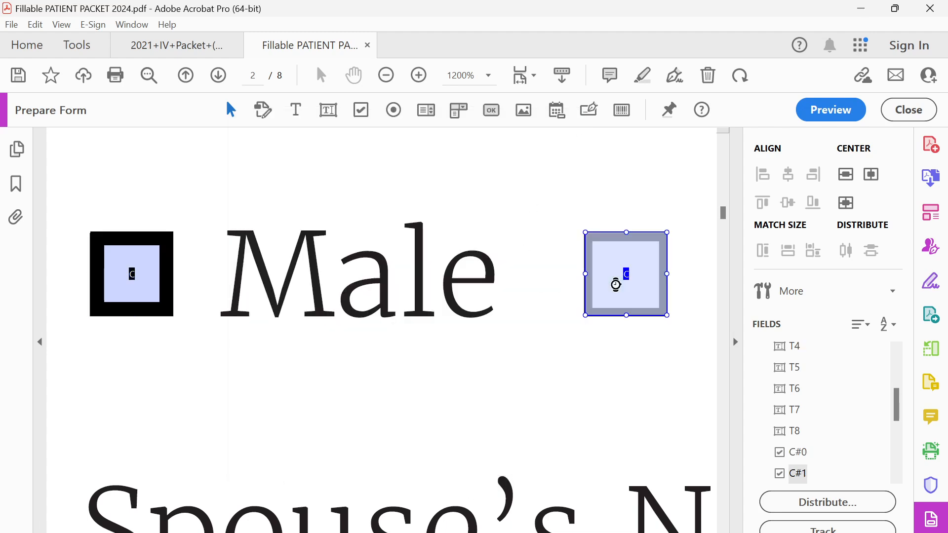
key("Delete")
left_click(143, 302)
double_click(144, 302)
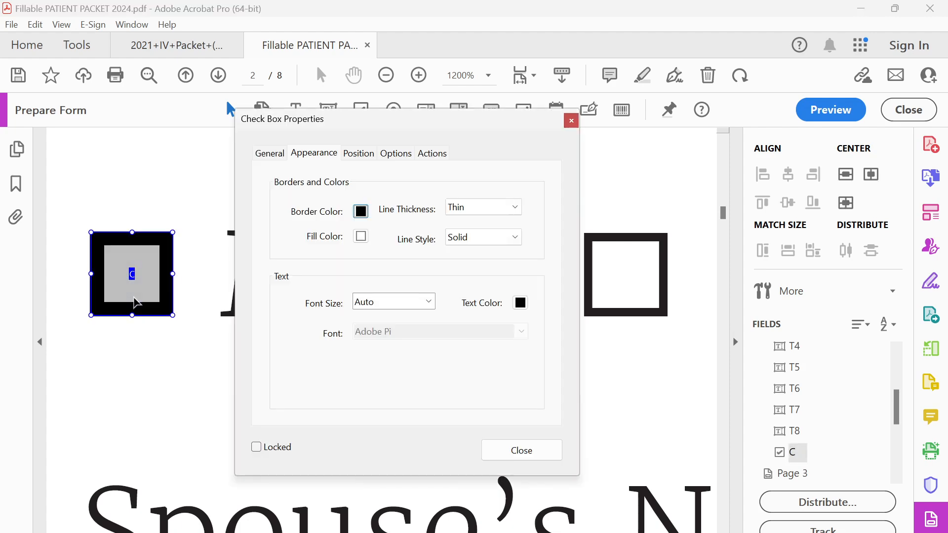
left_click(571, 121)
Step: Preview the form, tick the Male check box to check its look, and return to form editing
left_click(831, 110)
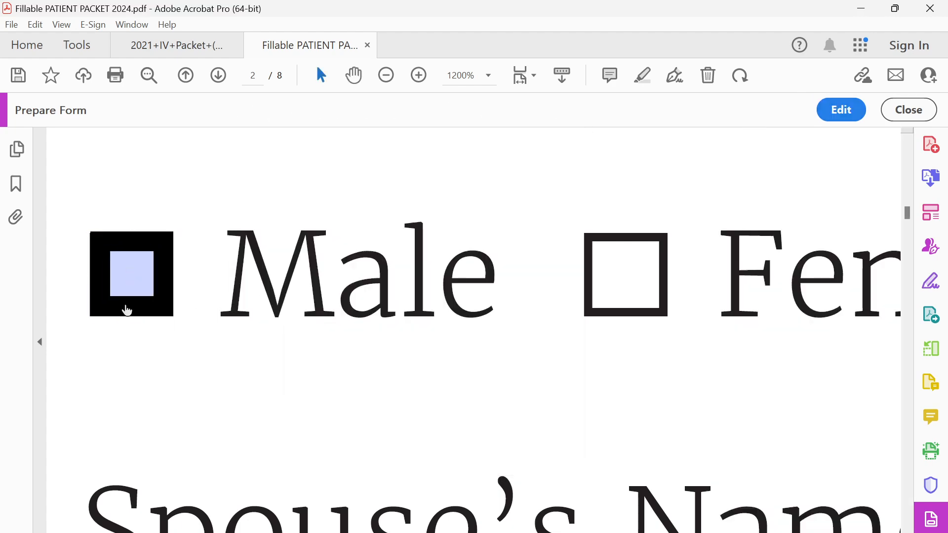
left_click(126, 307)
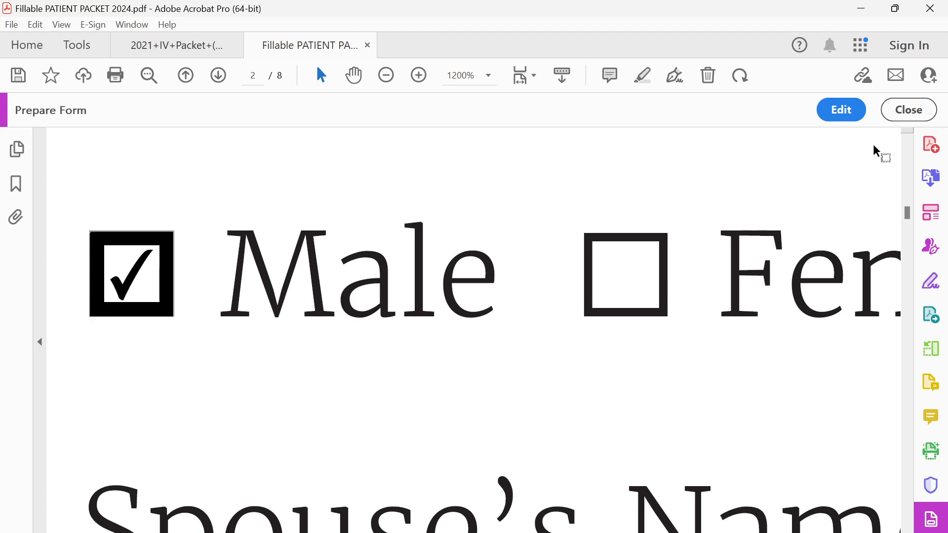
left_click(839, 116)
Step: Duplicate the ticked Male check box onto the printed Female square and deselect the copy
left_click(127, 291)
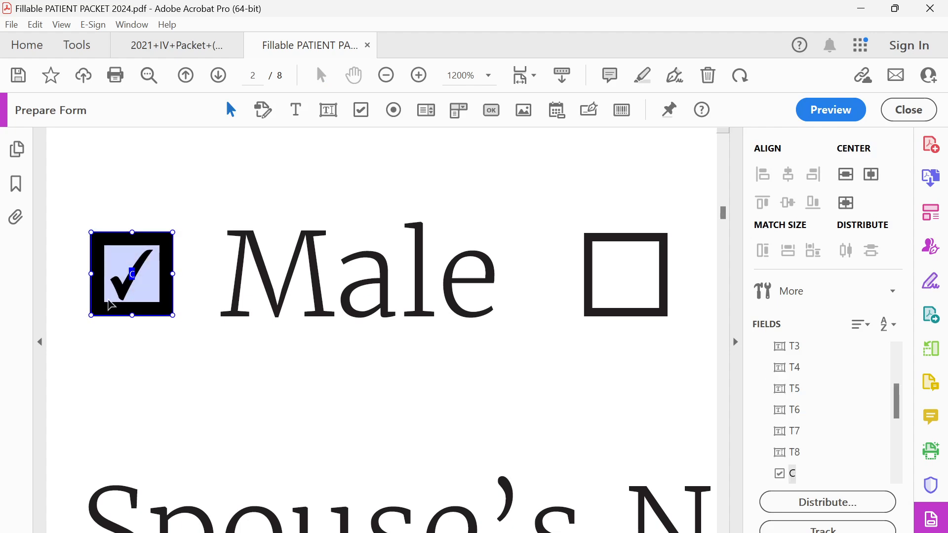
scroll(111, 306, "down", 2)
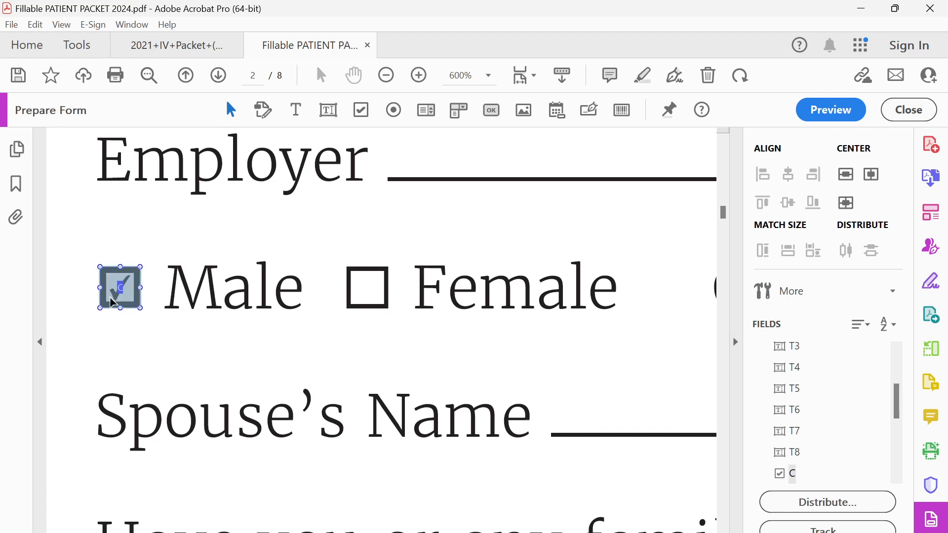
left_click_drag(113, 302, 359, 305)
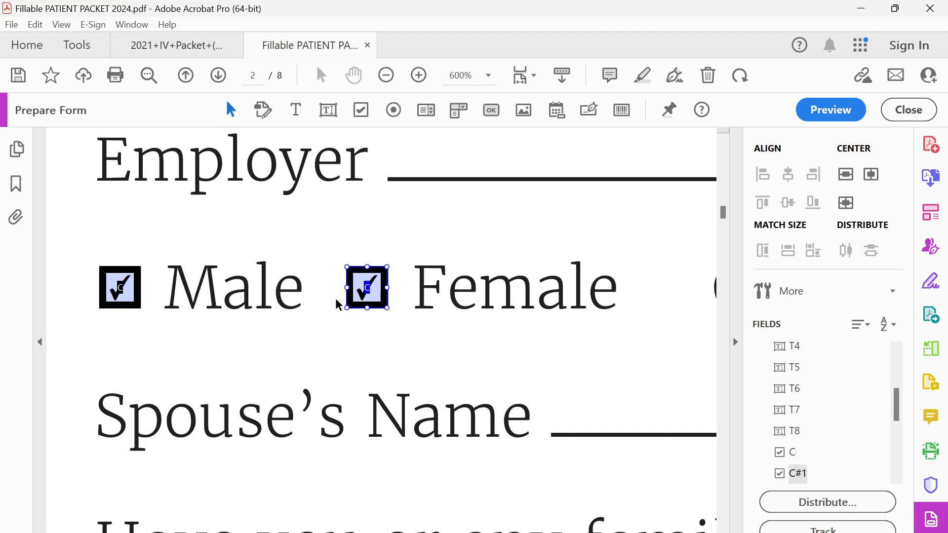
left_click(274, 336)
Step: Examine how the Male and Female check boxes fit their line, both close up and at page scale
scroll(290, 319, "up", 1)
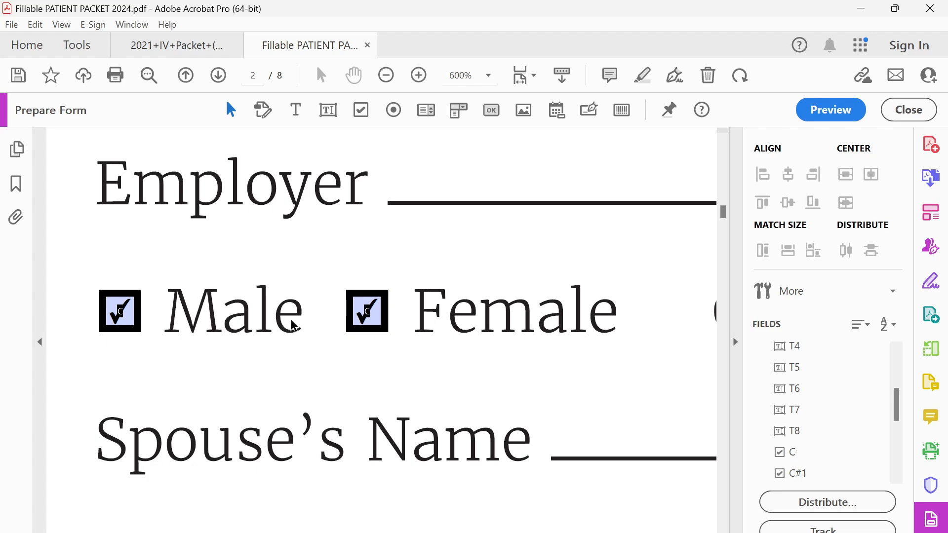
scroll(286, 327, "down", 1)
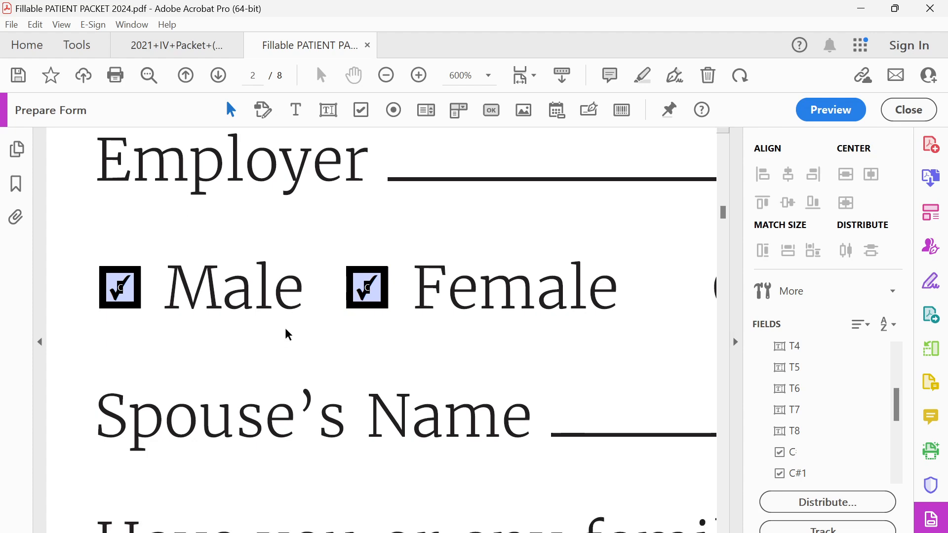
scroll(284, 325, "down", 4)
scroll(285, 325, "down", 1)
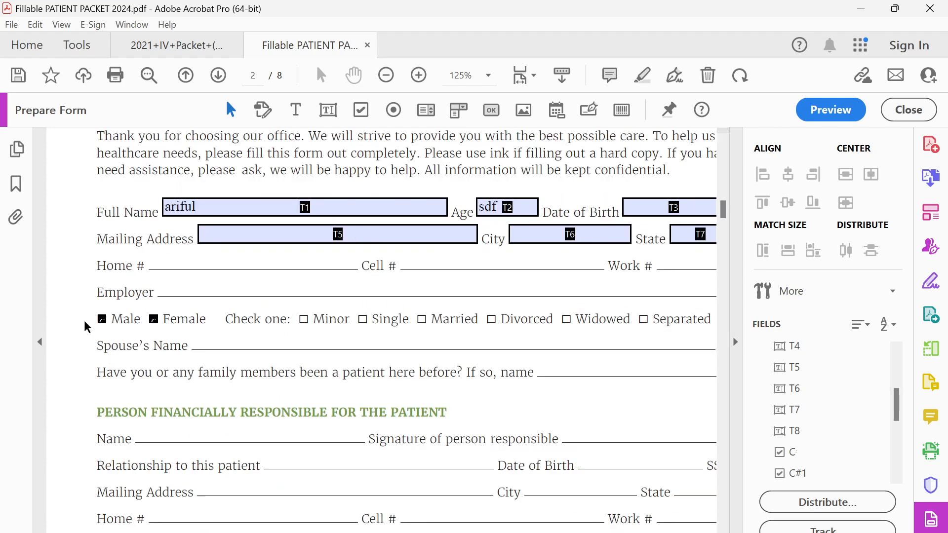
scroll(156, 329, "up", 5)
left_click(135, 286)
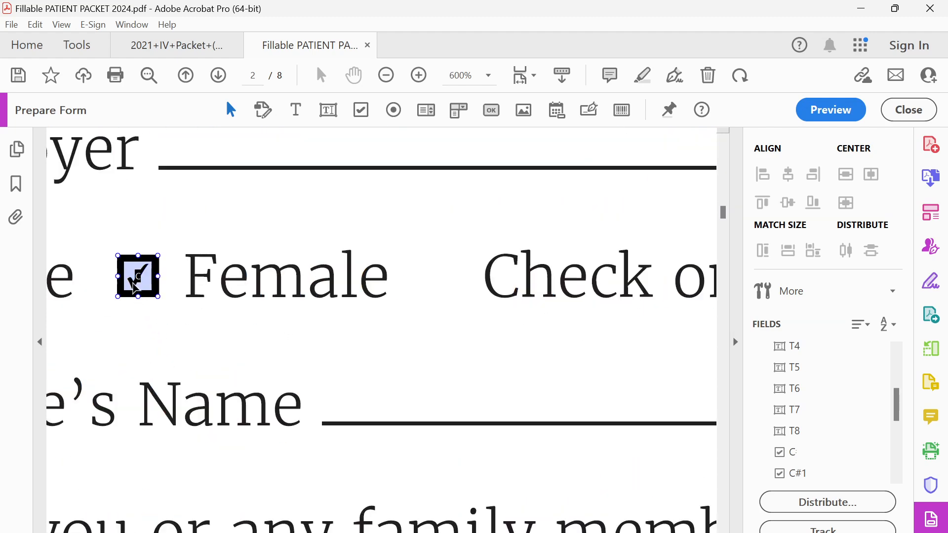
scroll(143, 294, "down", 6)
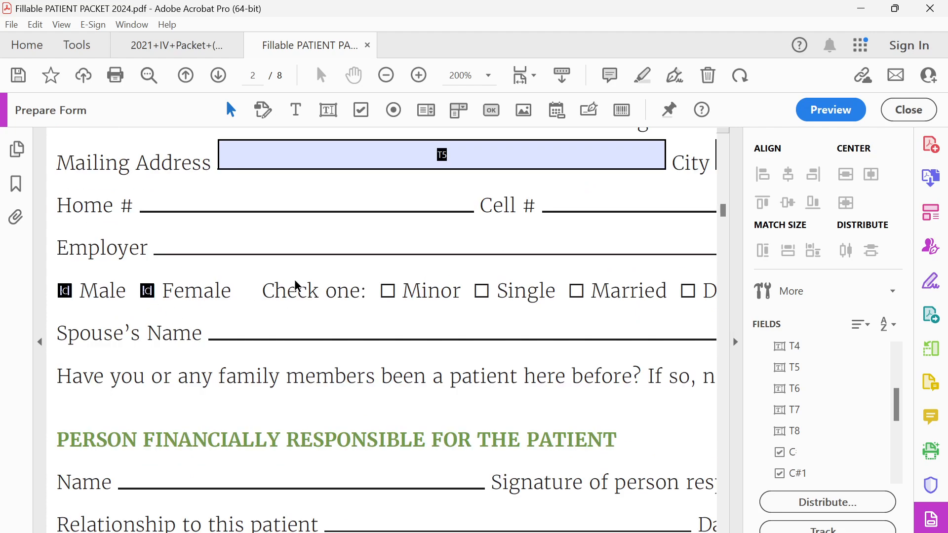
Step: Examine the Female check box and the printed check box squares further down page 2
scroll(297, 281, "up", 3)
left_click_drag(123, 285, 179, 283)
left_click(92, 289)
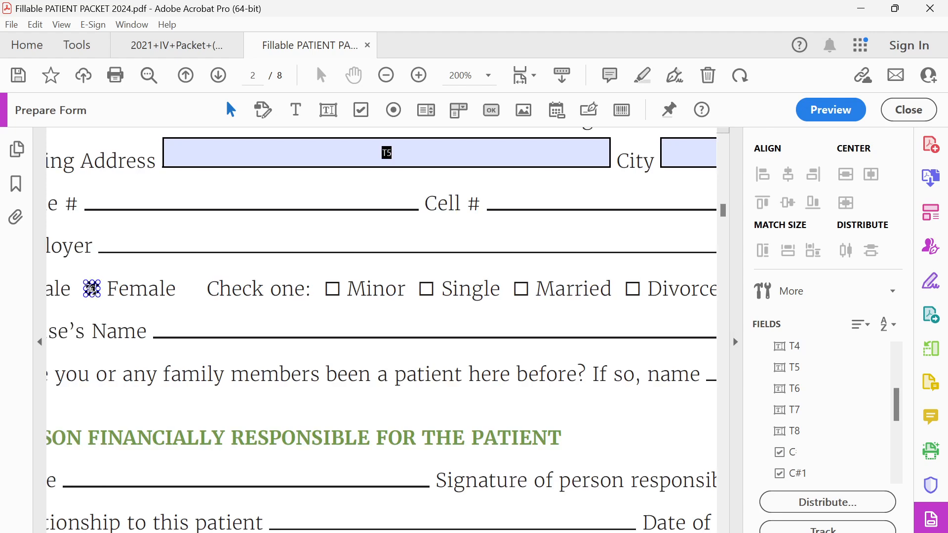
left_click(114, 292)
left_click(93, 290)
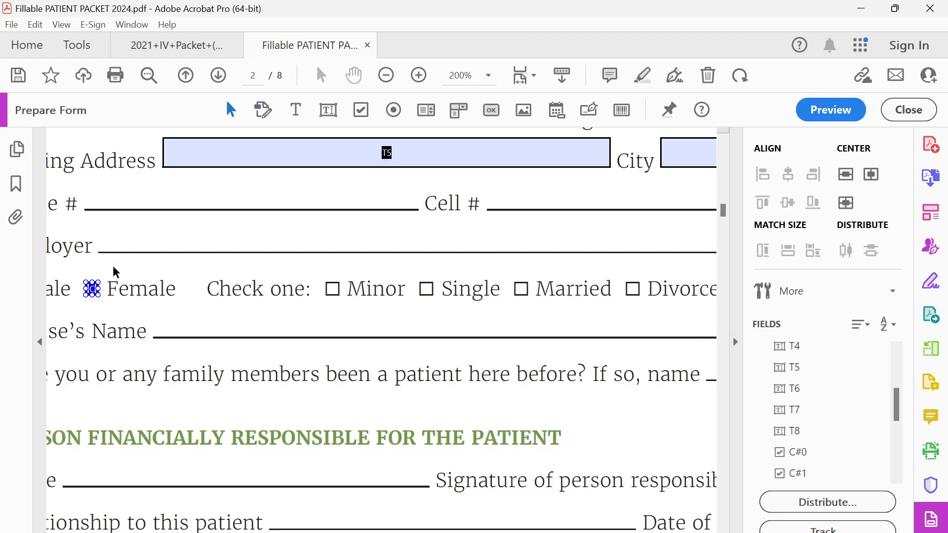
scroll(93, 292, "down", 17)
scroll(96, 312, "up", 11)
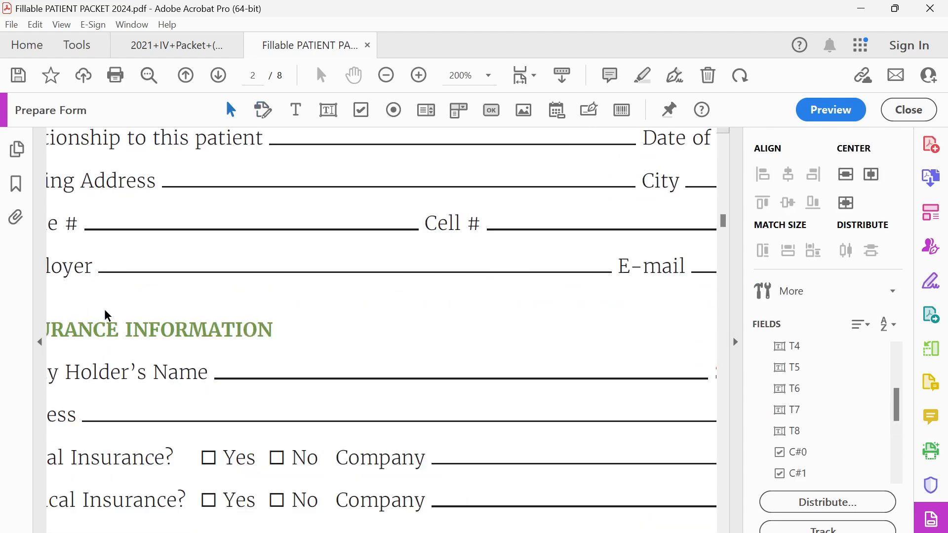
scroll(206, 336, "down", 1)
scroll(198, 337, "up", 5)
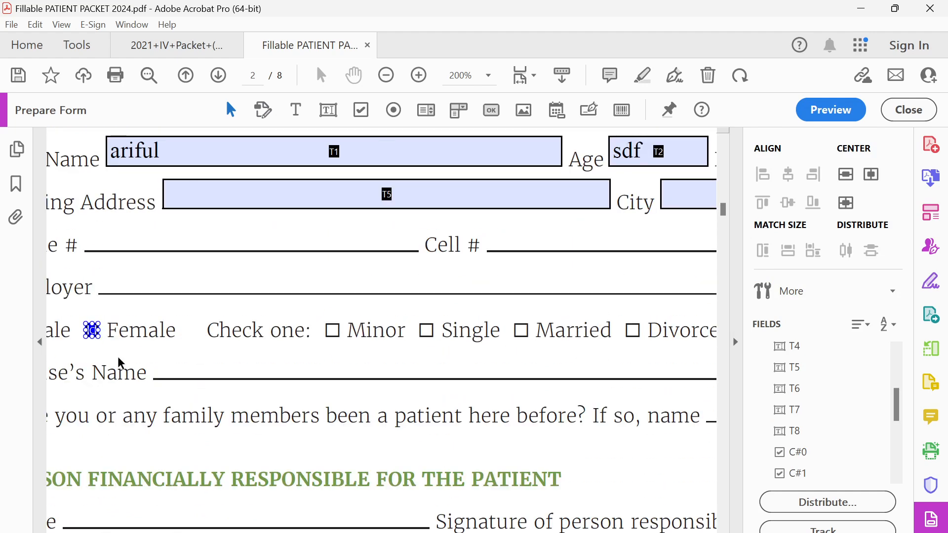
Step: Duplicate the Female check box along the same line, placing the copy at the start of the "Check one:" label
left_click(94, 333)
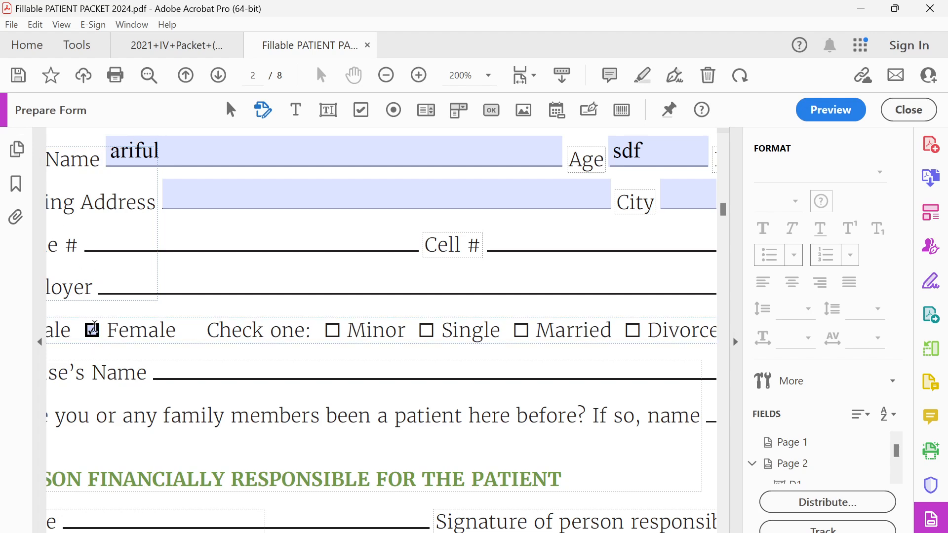
key("ctrl+a")
scroll(91, 338, "up", 4)
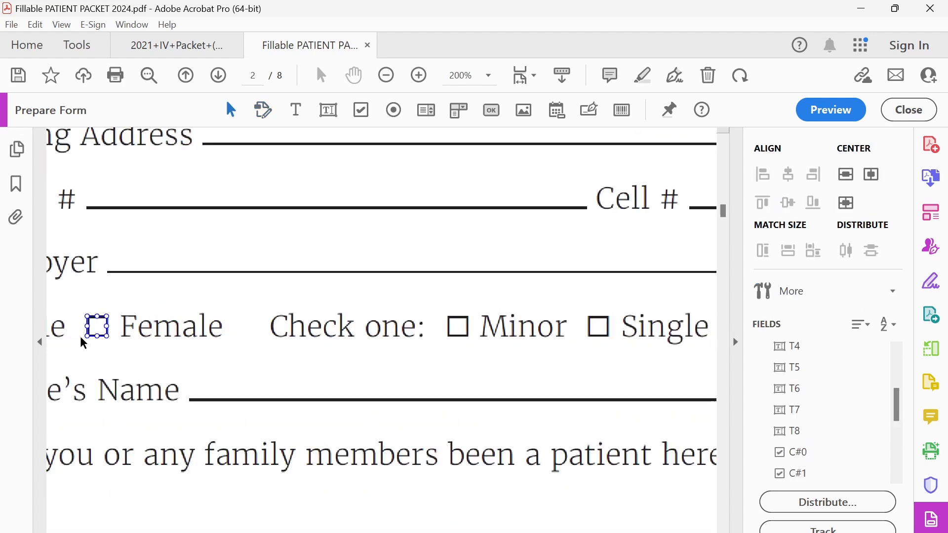
left_click_drag(119, 321, 575, 320)
scroll(552, 358, "down", 4)
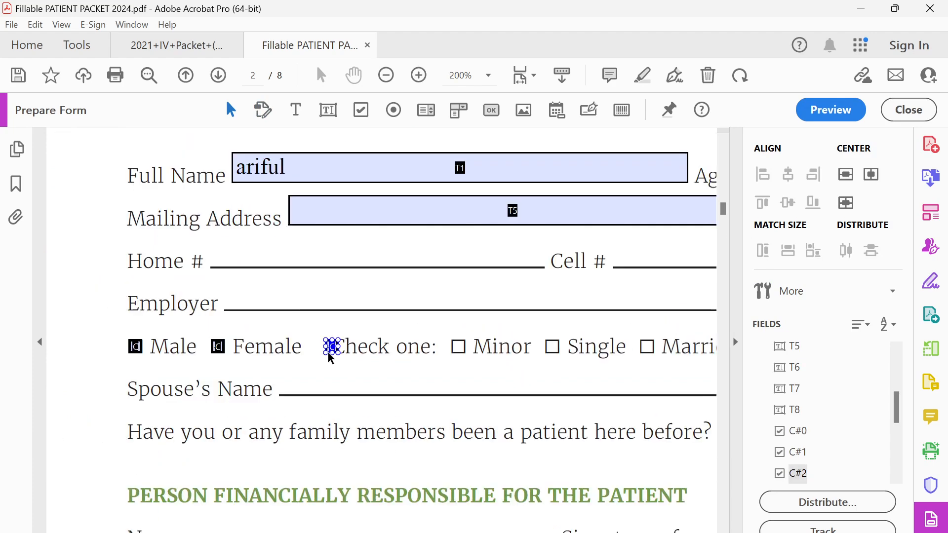
Step: Move the copied check box along its line until it sits exactly on the printed Minor square
key("Right")
key("Right")
key("Right")
key("Right")
key("Right")
key("Right")
key("Right")
key("Right")
key("Right")
key("Right")
key("Right")
key("Right")
key("Right")
key("Right")
key("Right")
key("Right")
key("Right")
key("Right")
key("Right")
key("Right")
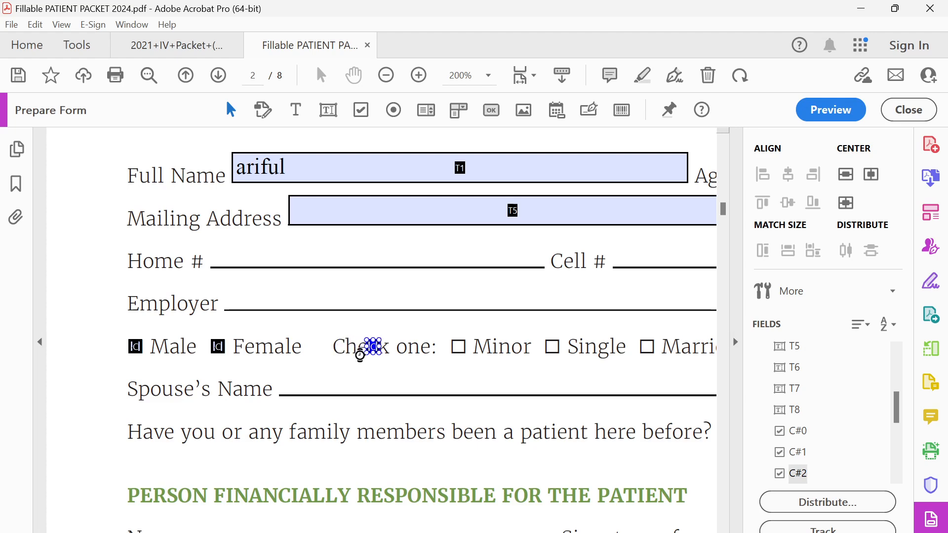
key("Right")
key("Right")
key("Right")
key("Right")
key("Right")
key("Right")
key("Right")
key("Right")
key("Right")
key("Right")
key("Right")
key("Right")
key("Right")
key("Right")
key("Right")
key("Right")
key("Right")
key("Right")
key("Right")
key("Right")
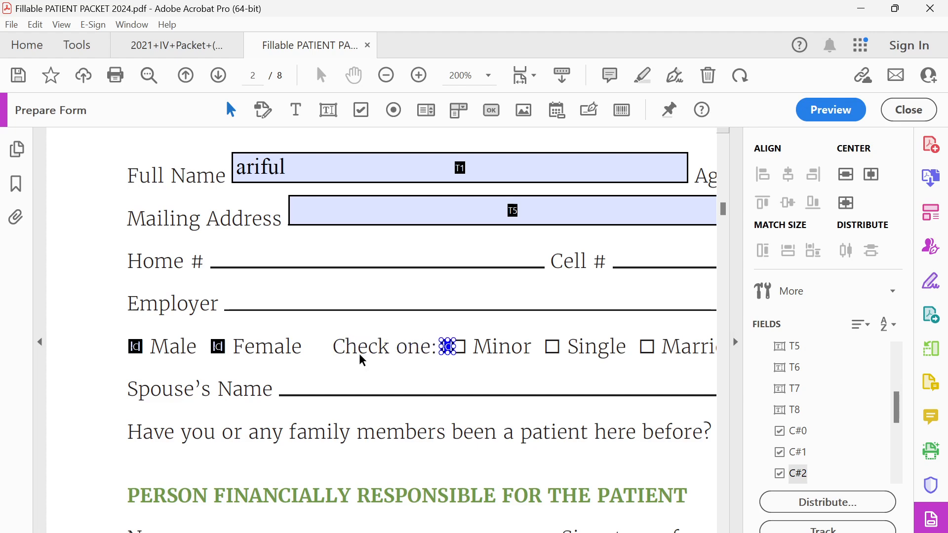
scroll(466, 342, "up", 5)
left_click_drag(347, 394, 412, 395)
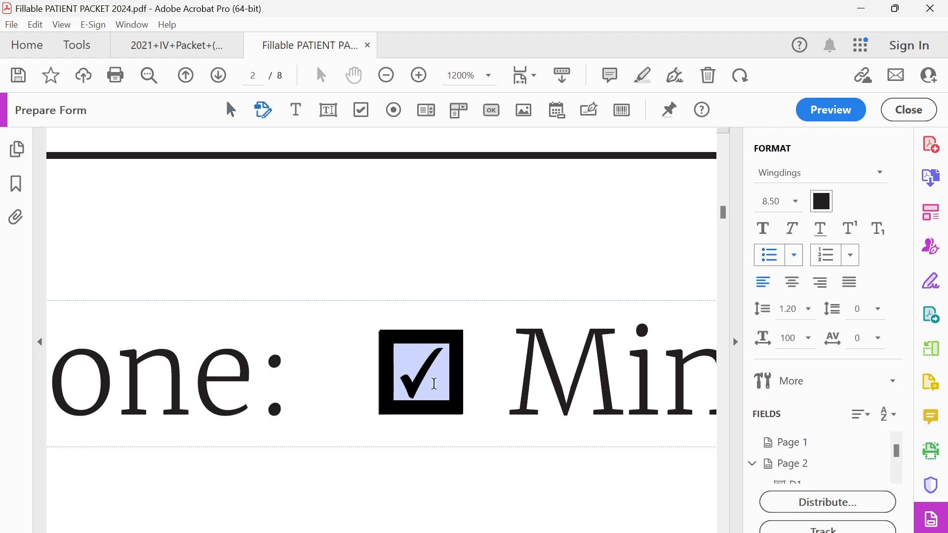
Step: Duplicate the Minor check box onto the printed Single and Married squares
scroll(389, 416, "down", 3)
left_click_drag(538, 374, 213, 367)
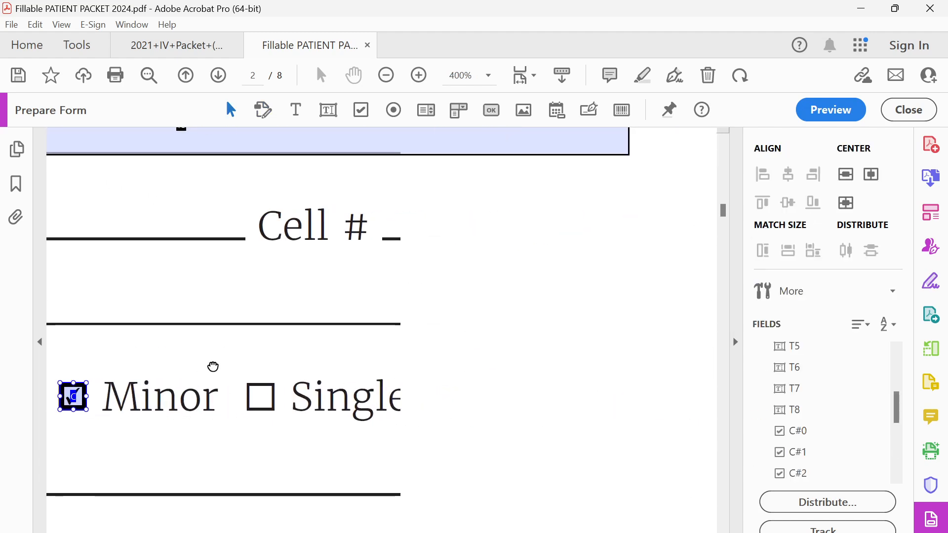
left_click(262, 409)
left_click(276, 382)
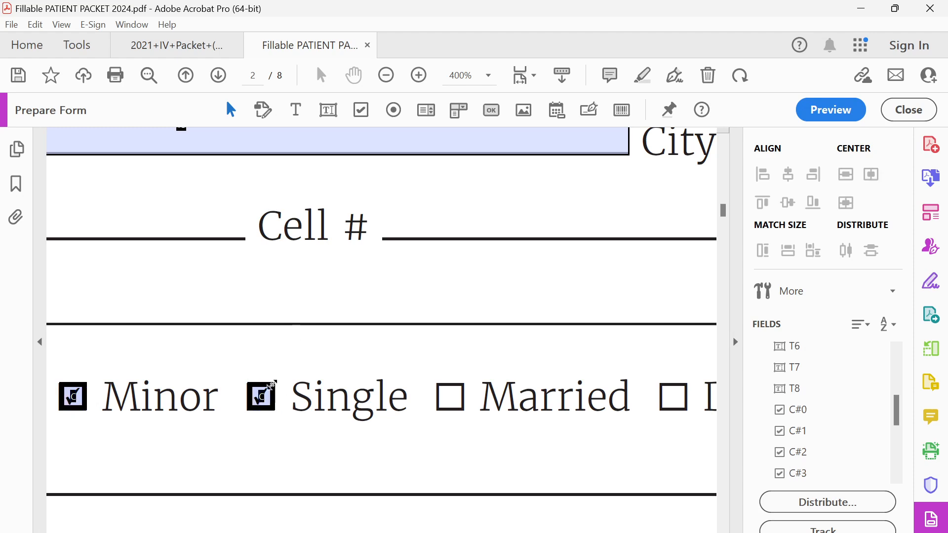
left_click(267, 395)
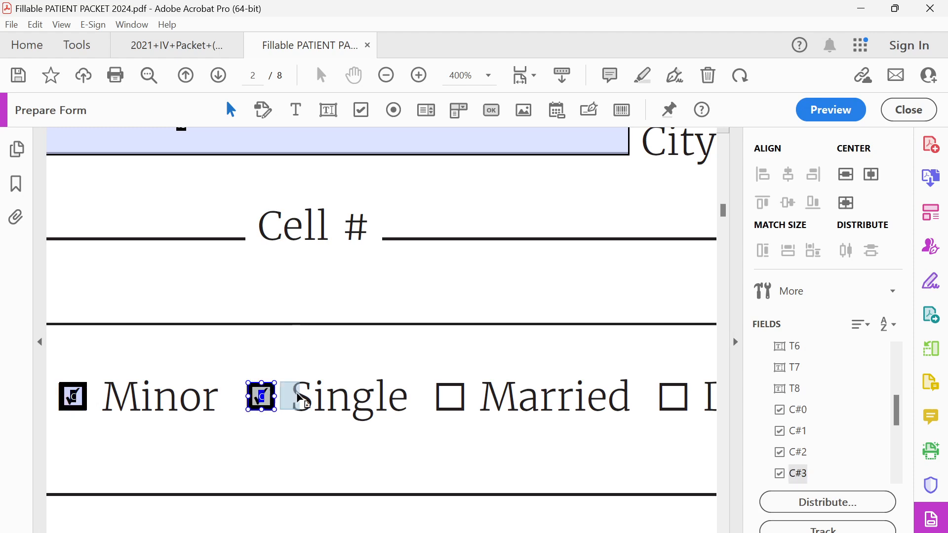
left_click(451, 397)
scroll(513, 380, "down", 3)
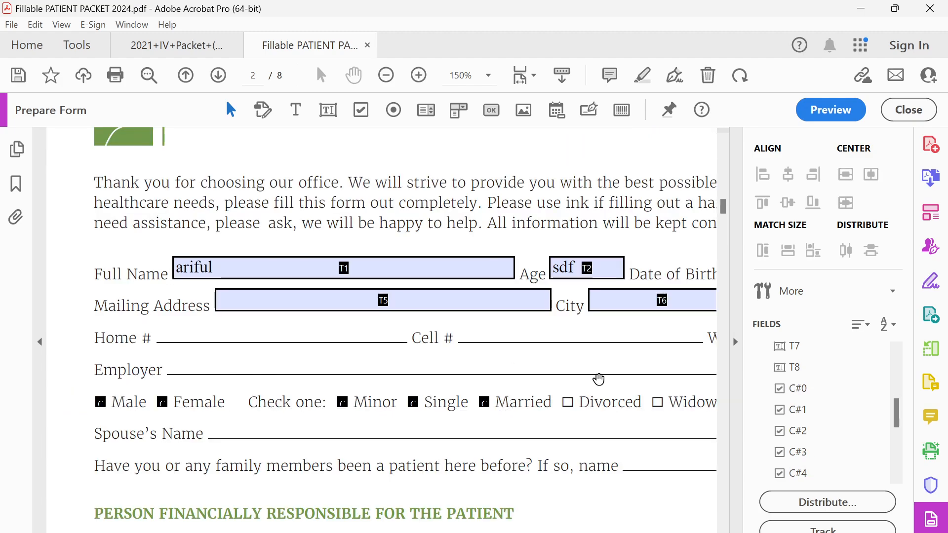
Step: Review the Married check box's appearance, check style and export value in its properties
scroll(599, 378, "up", 4)
scroll(164, 383, "down", 2)
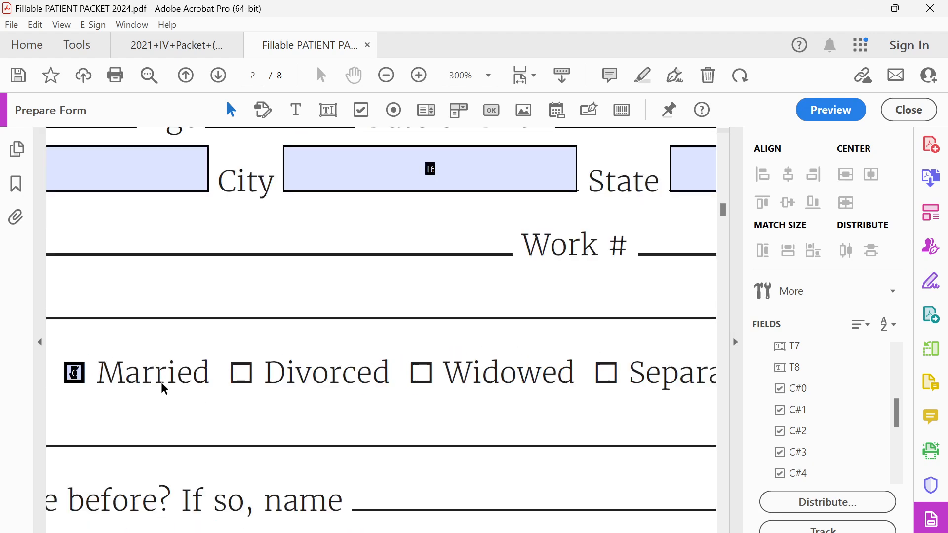
left_click(74, 372)
double_click(74, 373)
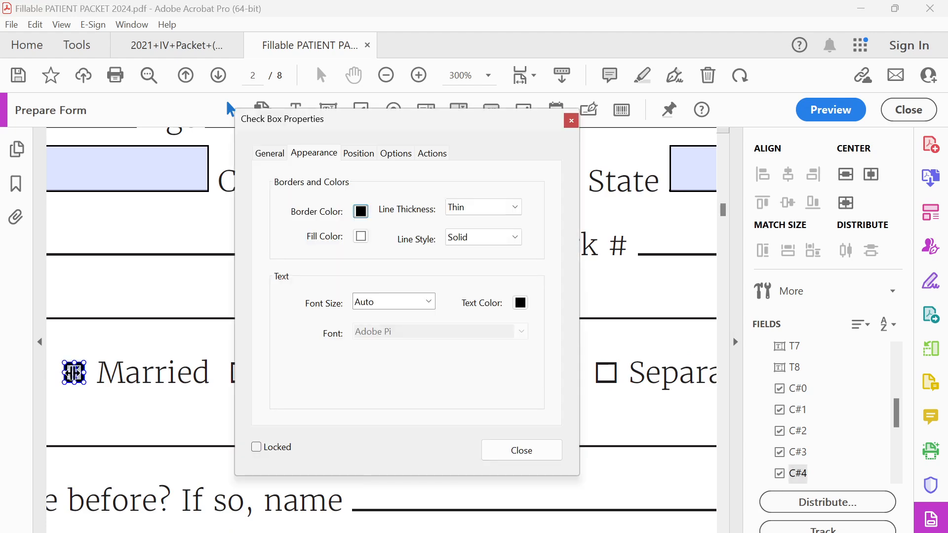
left_click(395, 154)
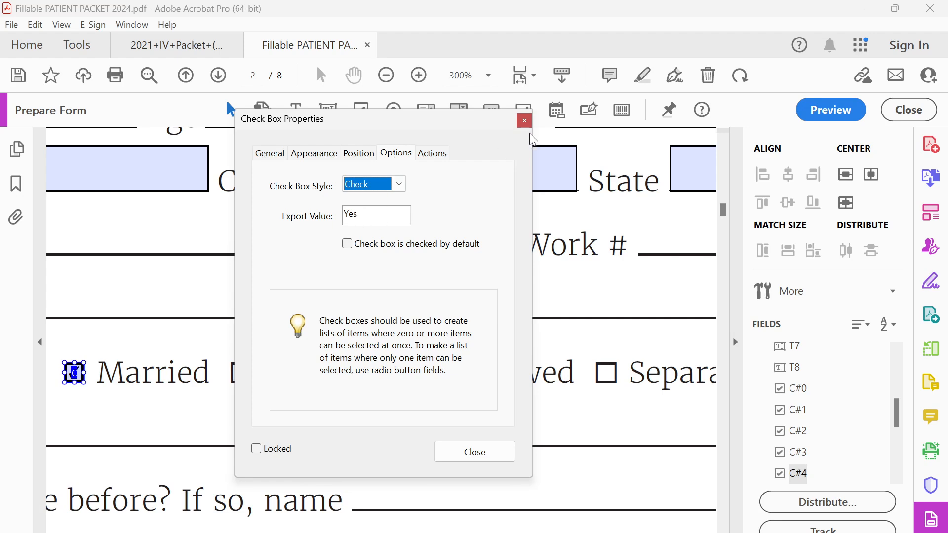
left_click(524, 121)
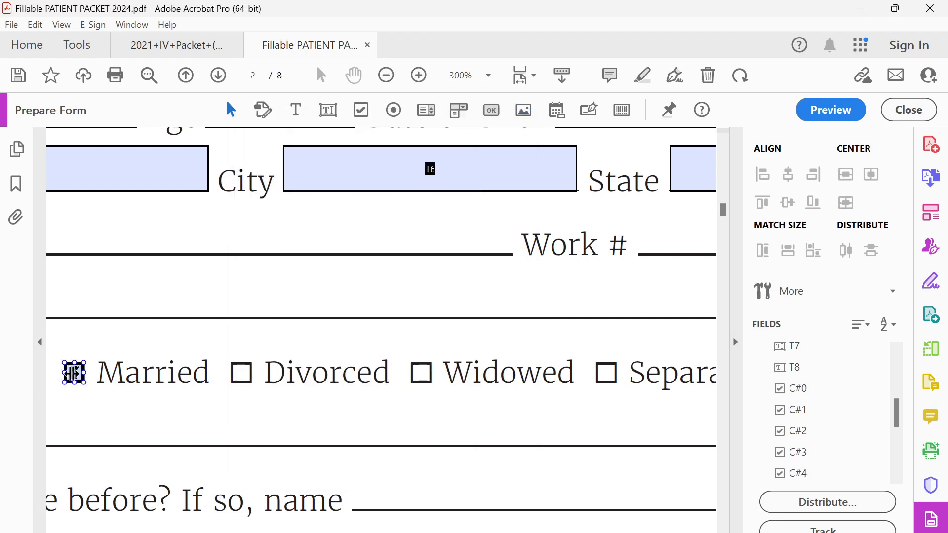
Step: Duplicate the Married check box onto the printed Divorced, Widowed and Separated squares
left_click(76, 373)
left_click(128, 366)
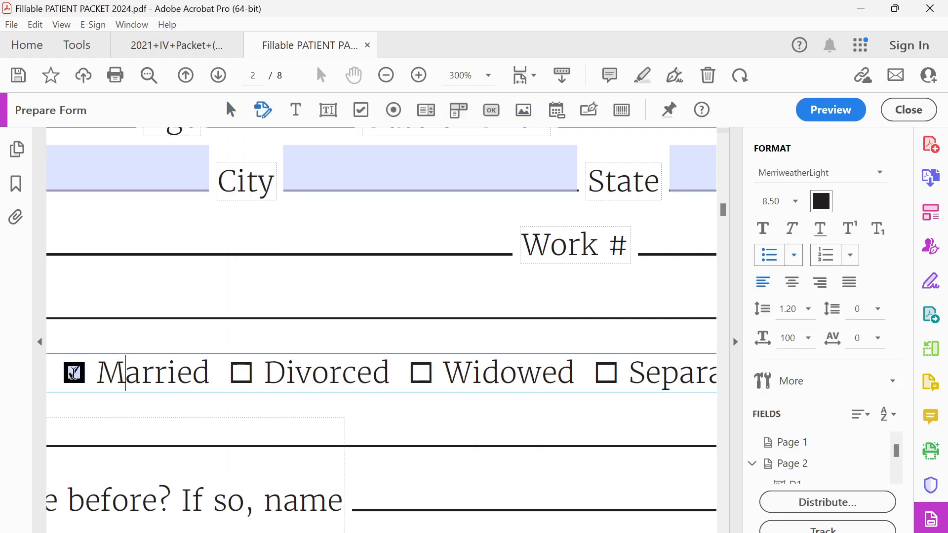
left_click(75, 374)
scroll(74, 374, "up", 1)
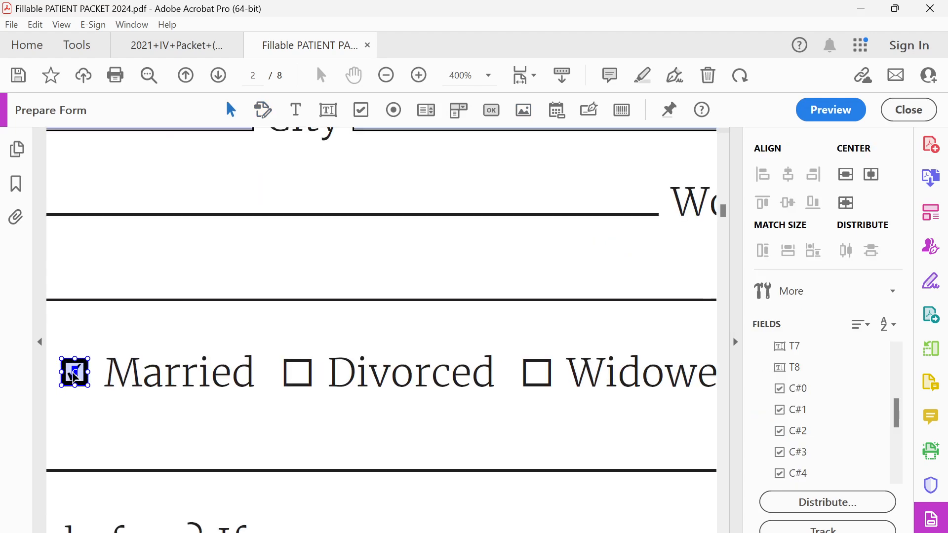
left_click(299, 385)
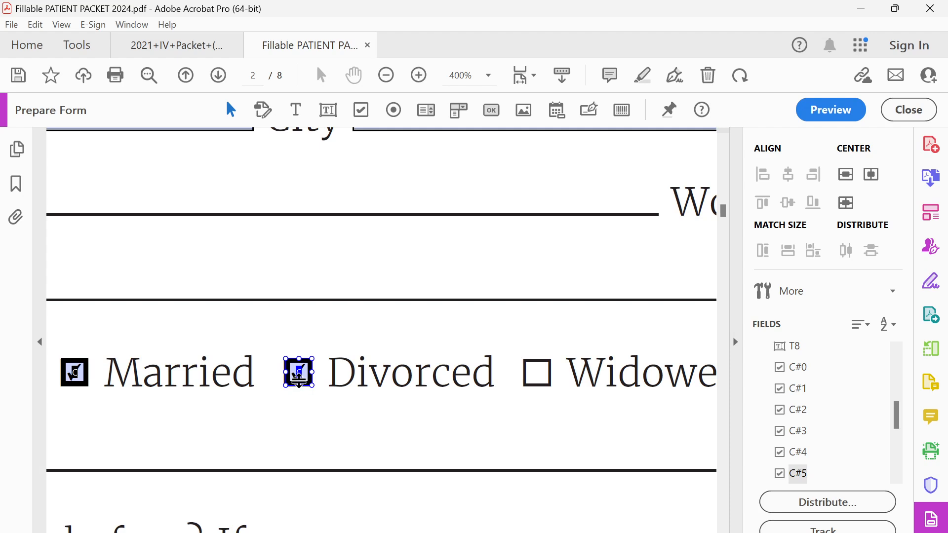
left_click(540, 390)
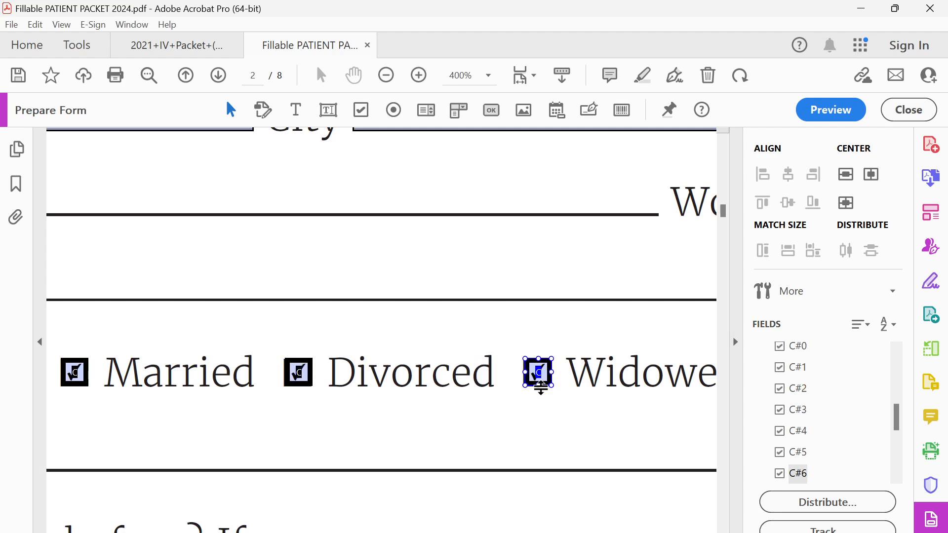
left_click_drag(655, 333, 301, 282)
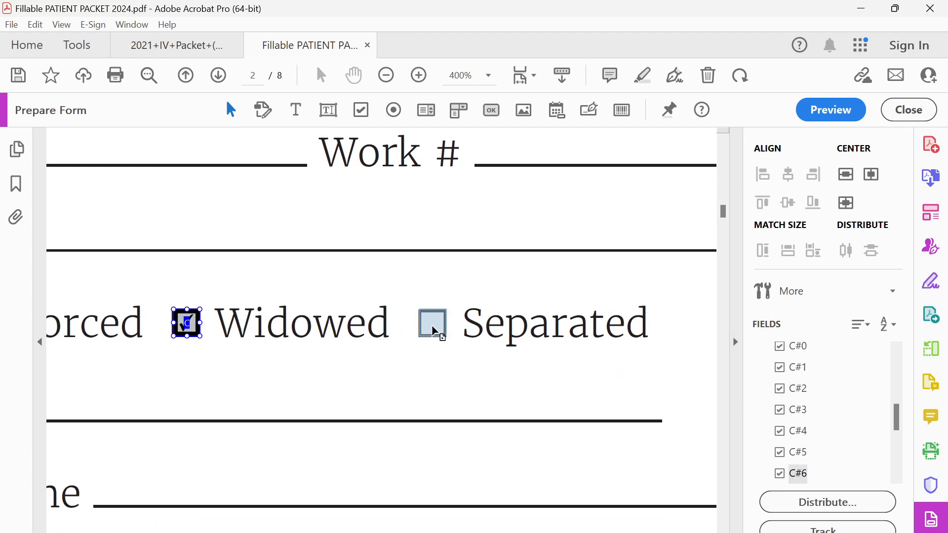
left_click_drag(433, 326, 433, 326)
left_click(357, 292)
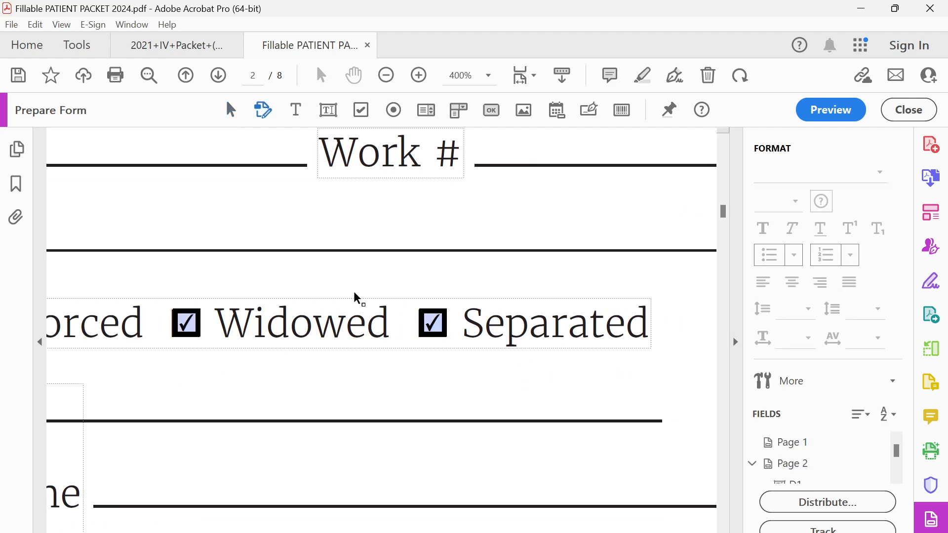
Step: Look over the finished check box line and copy the Male check box
scroll(347, 338, "down", 3)
left_click_drag(158, 386, 467, 385)
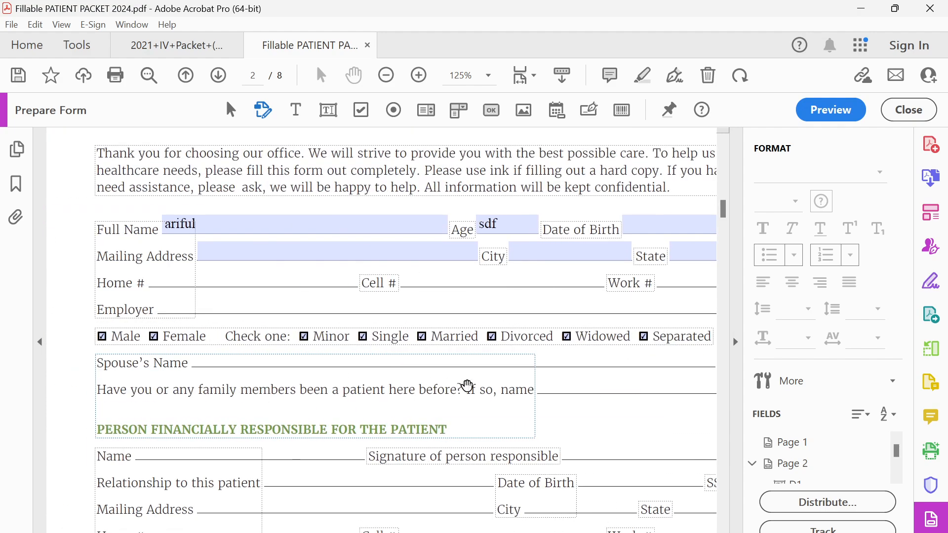
scroll(290, 427, "down", 1)
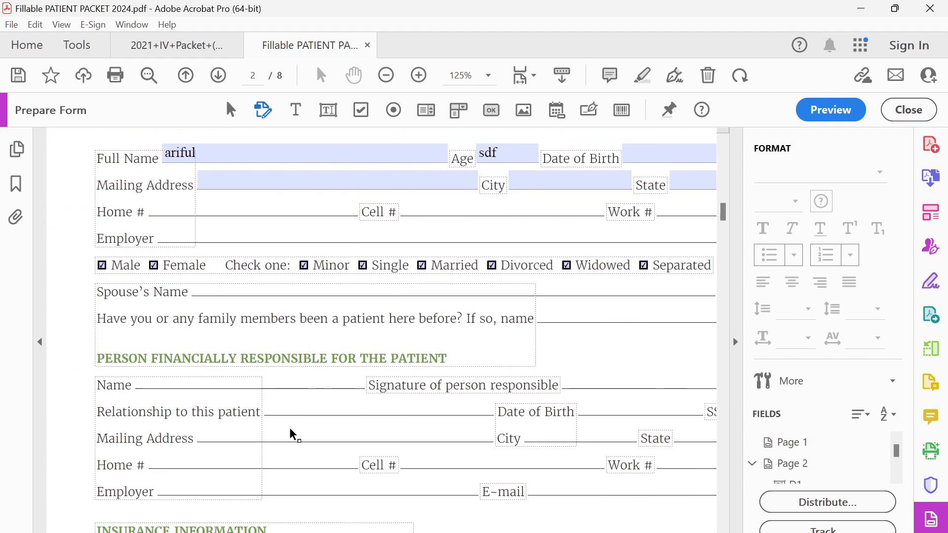
scroll(102, 267, "up", 4)
left_click(103, 265)
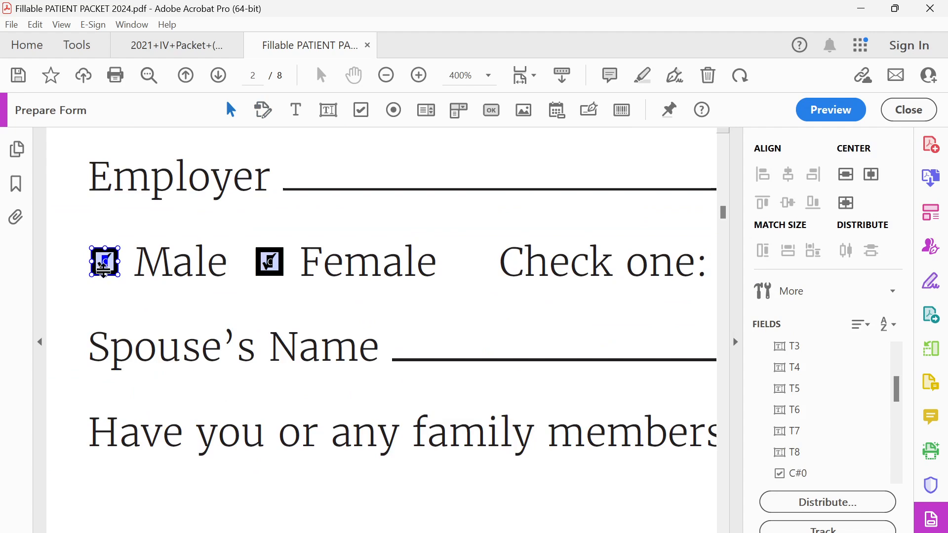
right_click(105, 264)
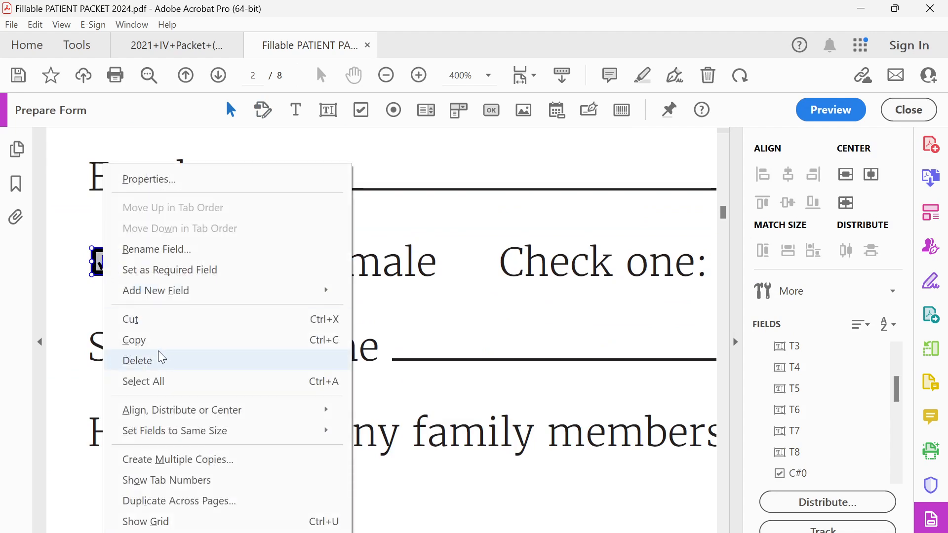
left_click(150, 339)
Step: Paste the copied check box onto page 3, where the medical history YES and NO columns are
scroll(167, 388, "down", 6)
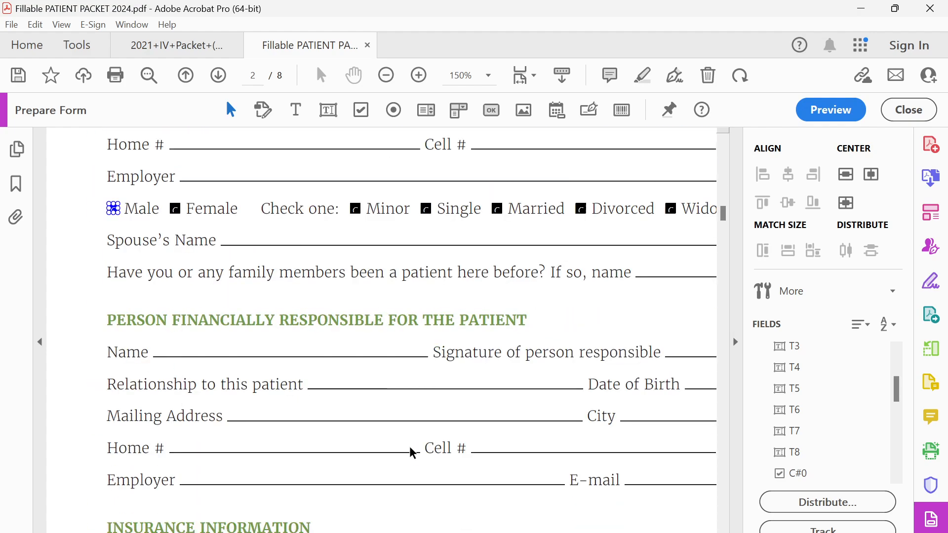
scroll(410, 447, "down", 2)
scroll(414, 471, "down", 3)
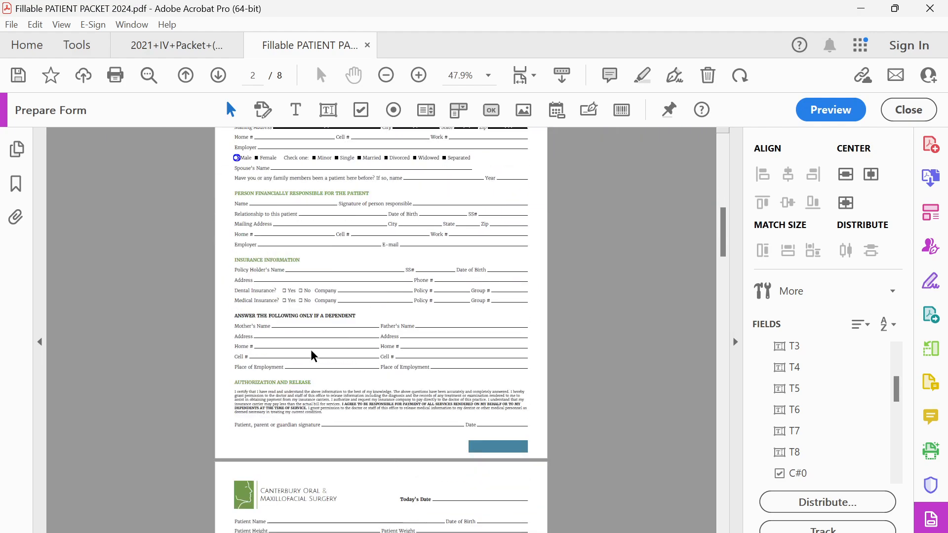
scroll(303, 348, "down", 5)
scroll(366, 371, "up", 8)
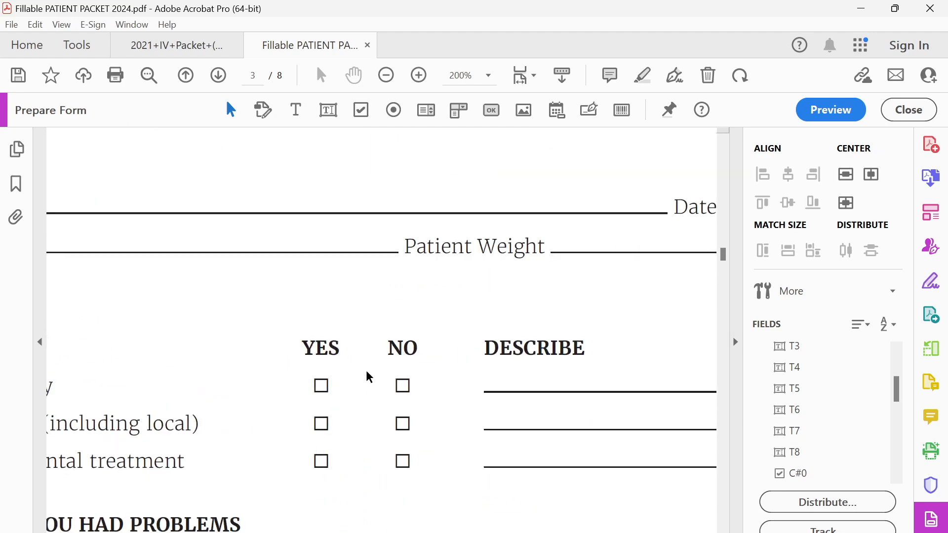
right_click(313, 391)
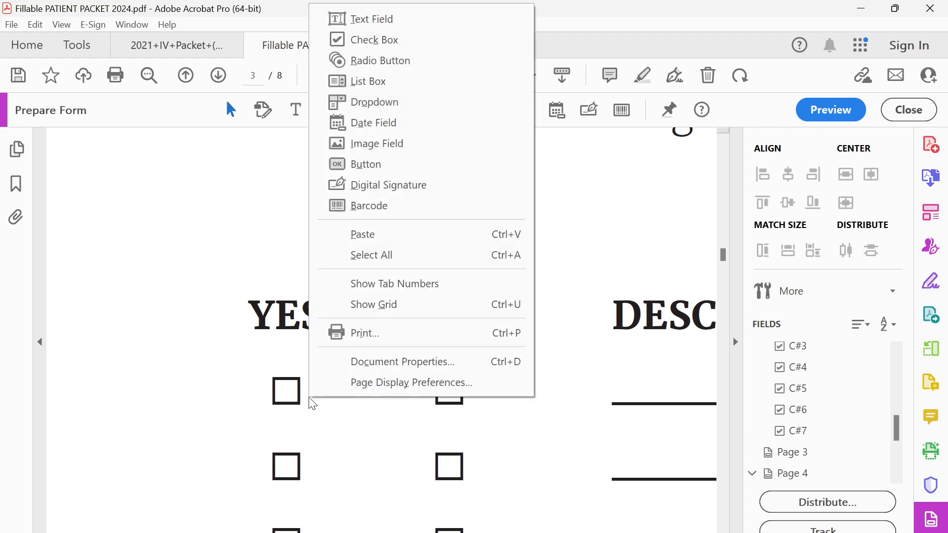
left_click(365, 236)
scroll(375, 345, "down", 5)
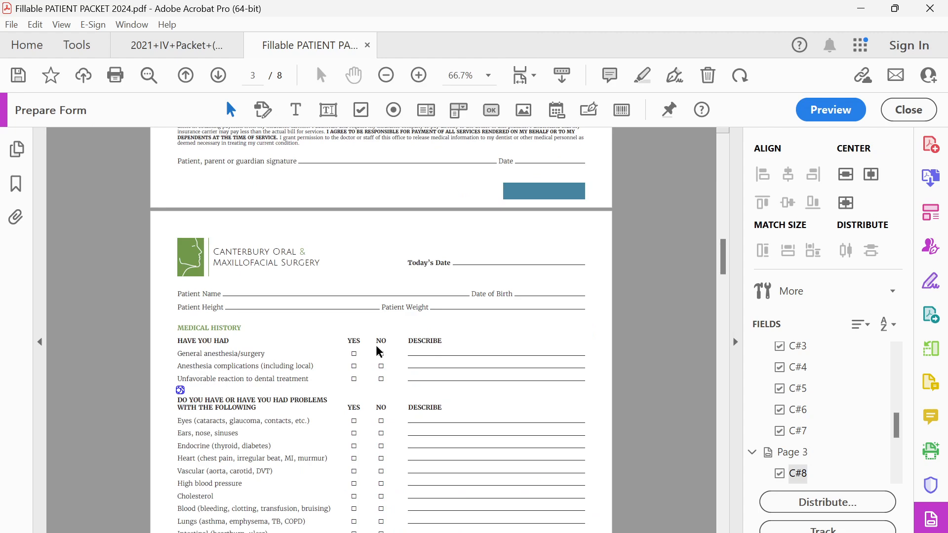
Step: Move the pasted check box onto the printed YES square of the General anesthesia/surgery row on page 3
scroll(184, 410, "up", 3)
double_click(140, 366)
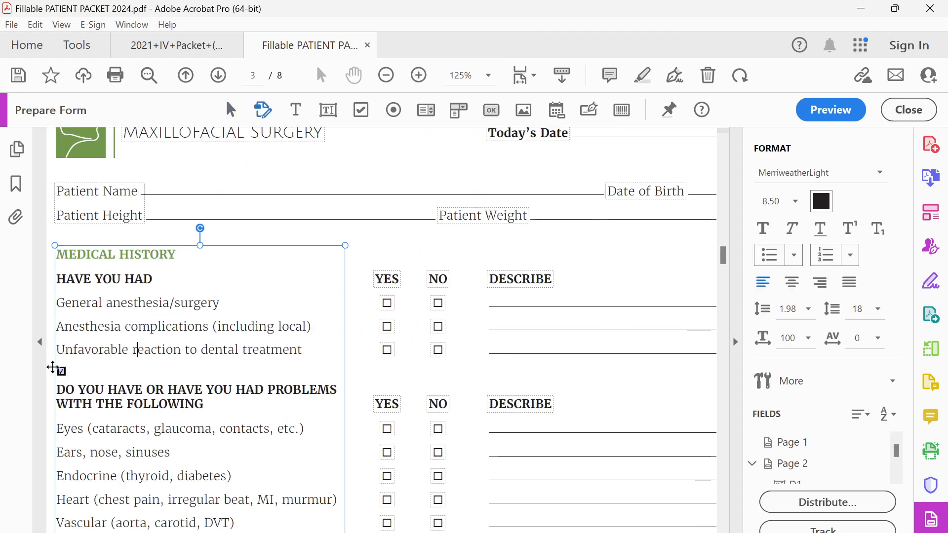
key("Escape")
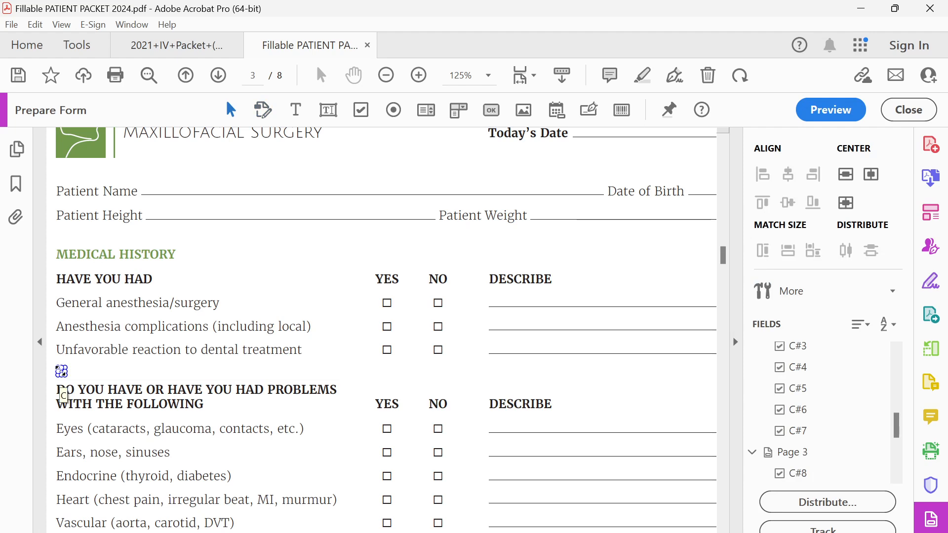
scroll(61, 370, "up", 4)
left_click_drag(62, 370, 624, 327)
left_click_drag(633, 269, 120, 304)
left_click_drag(92, 348, 576, 235)
left_click_drag(547, 182, 305, 419)
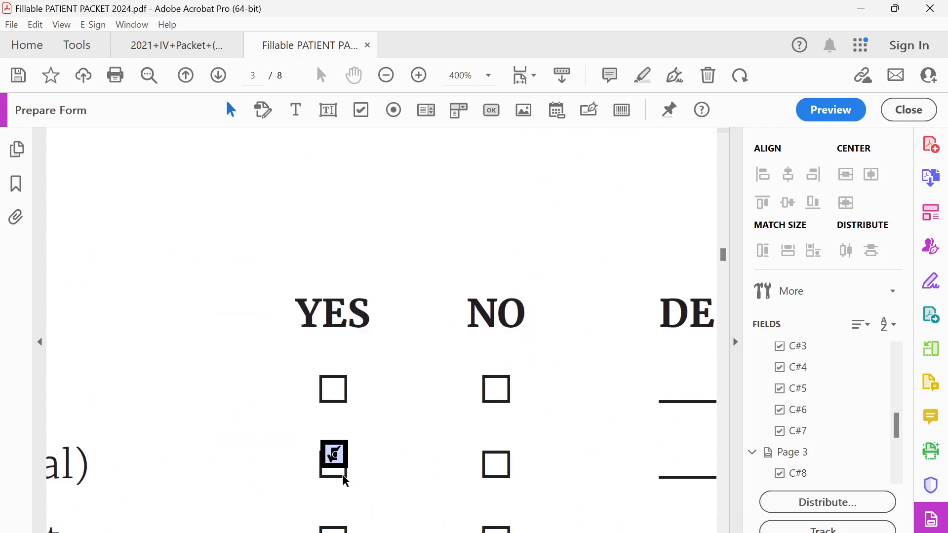
left_click_drag(335, 455, 337, 396)
scroll(339, 401, "up", 2)
scroll(336, 395, "down", 3)
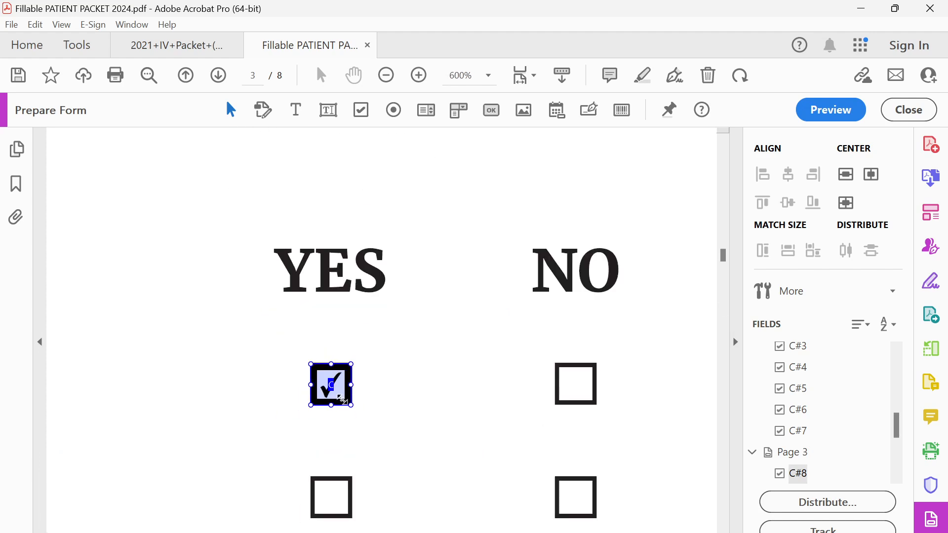
Step: Duplicate the check box onto the printed NO square of the General anesthesia/surgery row
left_click_drag(445, 398, 287, 336)
left_click_drag(178, 327, 416, 337)
scroll(326, 345, "down", 2)
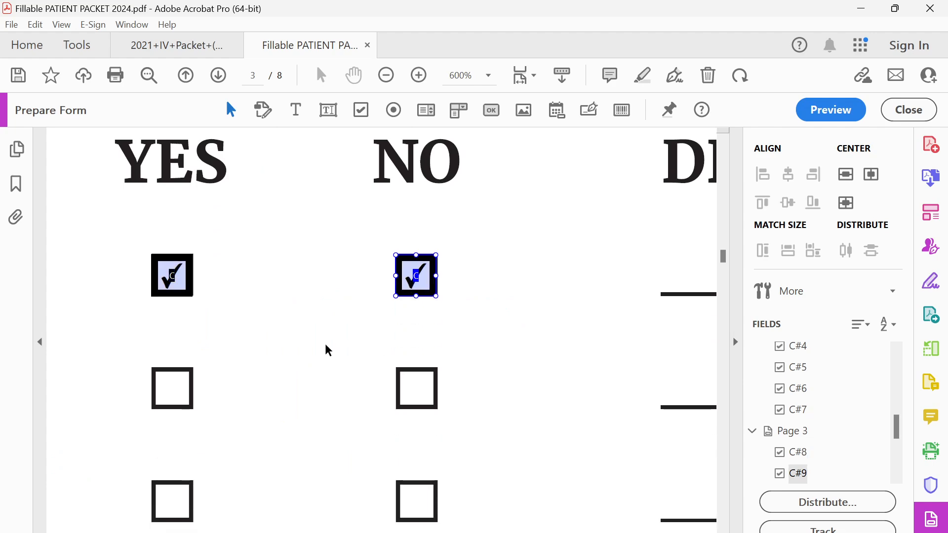
Step: Duplicate the YES and NO check box pair onto the Anesthesia complications and Unfavorable reaction to dental treatment rows
left_click_drag(95, 230, 508, 324)
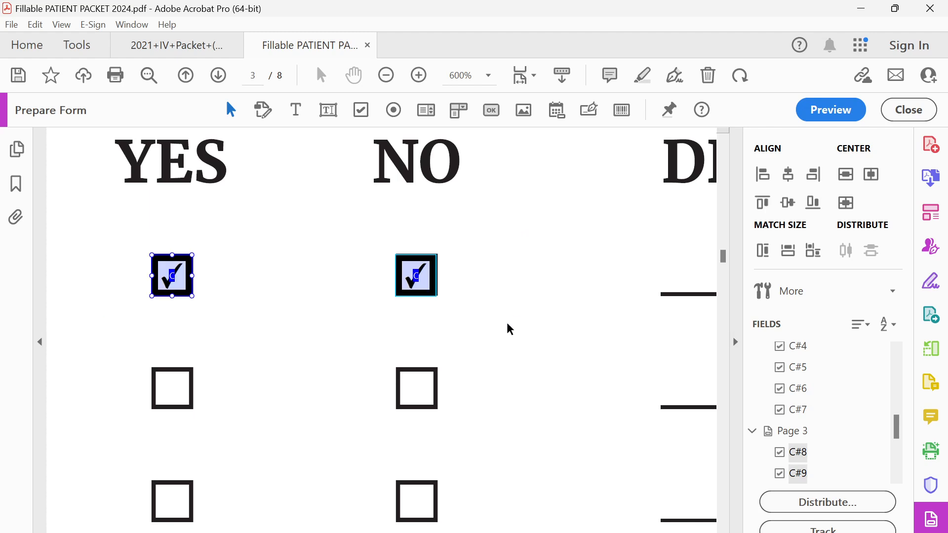
scroll(488, 330, "down", 5)
scroll(488, 330, "up", 2)
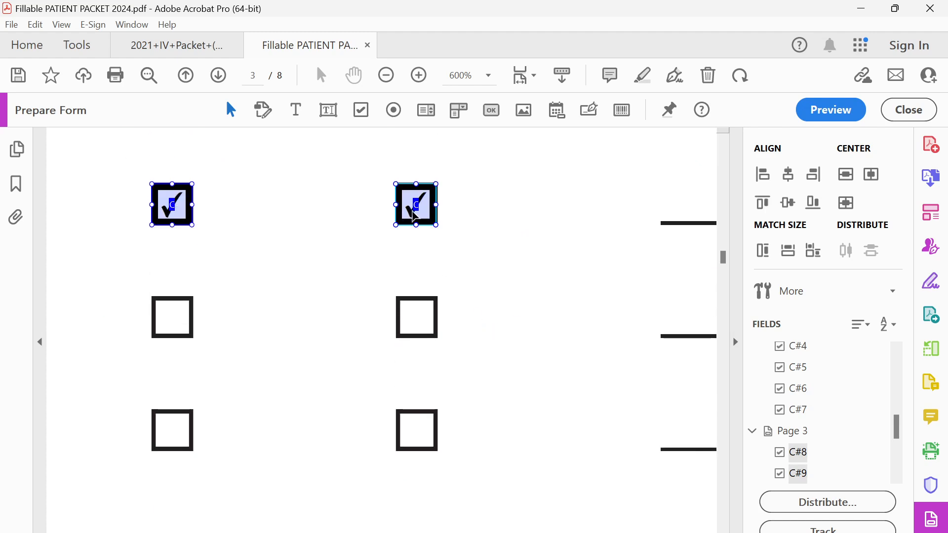
left_click_drag(422, 209, 420, 318)
scroll(419, 319, "down", 3)
left_click_drag(420, 247, 420, 353)
scroll(420, 353, "down", 2)
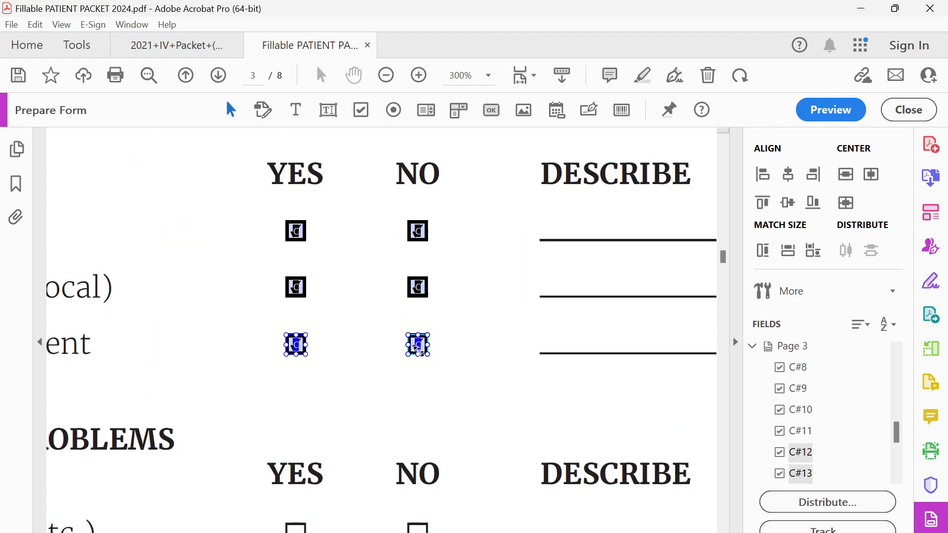
Step: Duplicate the three rows of YES and NO check boxes onto the Eyes, Ears and Endocrine rows of the problems section
scroll(467, 336, "up", 1)
scroll(466, 336, "down", 9)
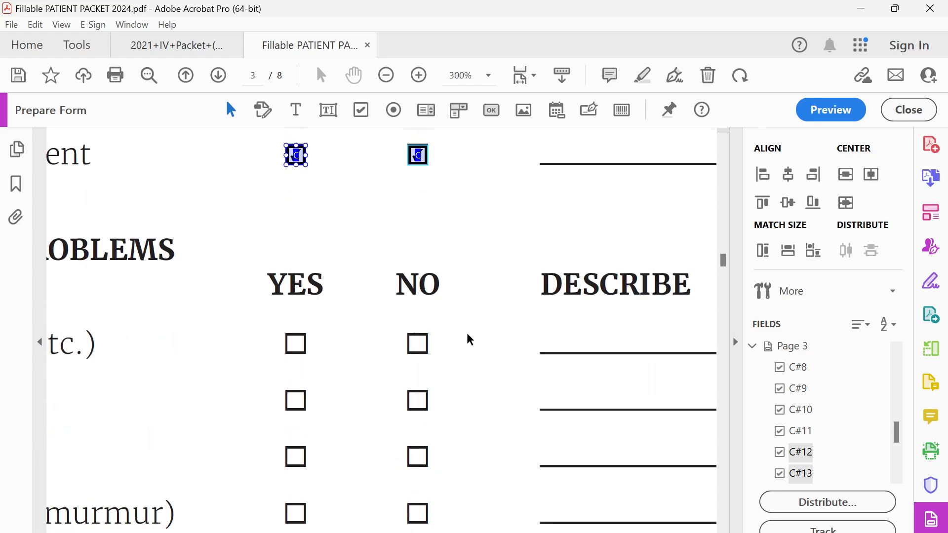
scroll(466, 333, "up", 4)
scroll(468, 334, "up", 2)
left_click_drag(254, 176, 485, 348)
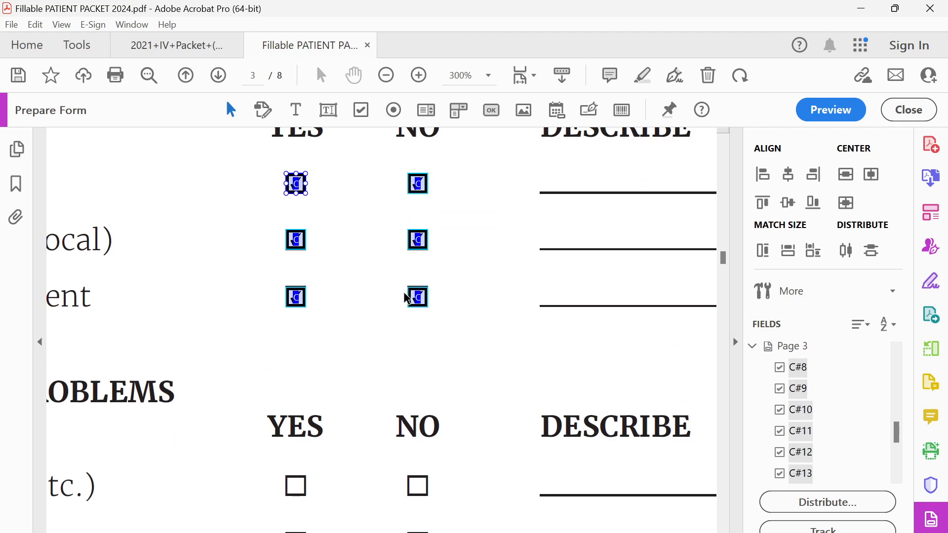
scroll(406, 298, "down", 7)
left_click(418, 134)
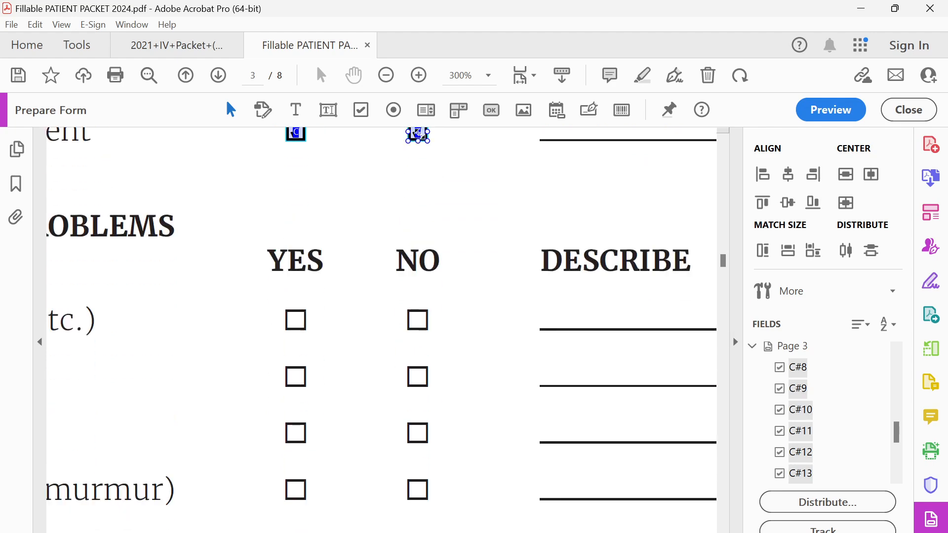
scroll(418, 143, "up", 1)
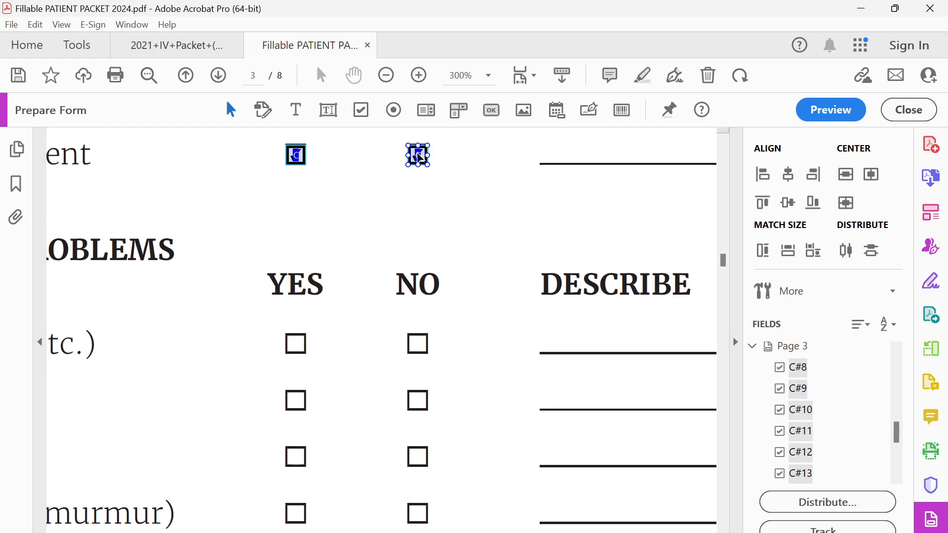
left_click_drag(418, 158, 419, 458)
scroll(431, 455, "down", 10)
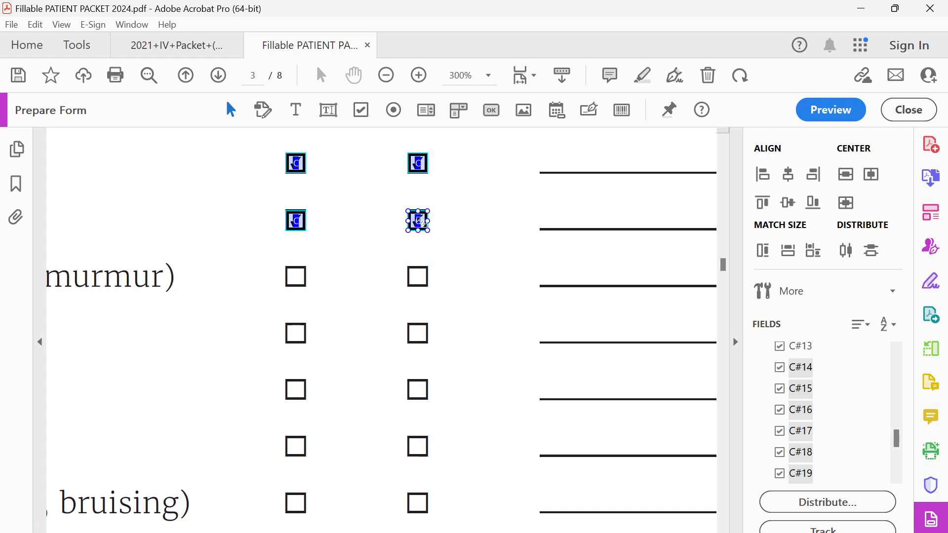
Step: Duplicate the selected YES and NO check boxes onto the Heart, Vascular and High blood pressure rows
scroll(418, 221, "up", 2)
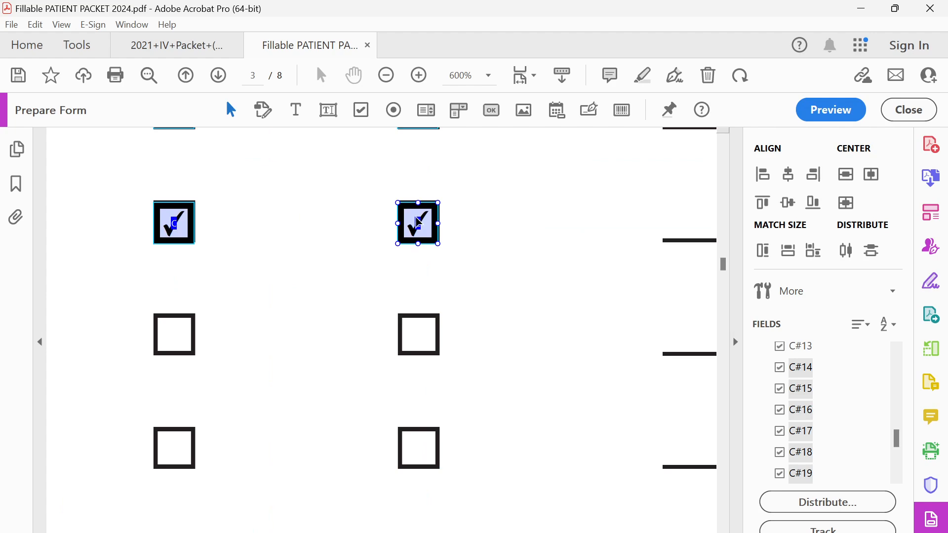
scroll(419, 230, "down", 2)
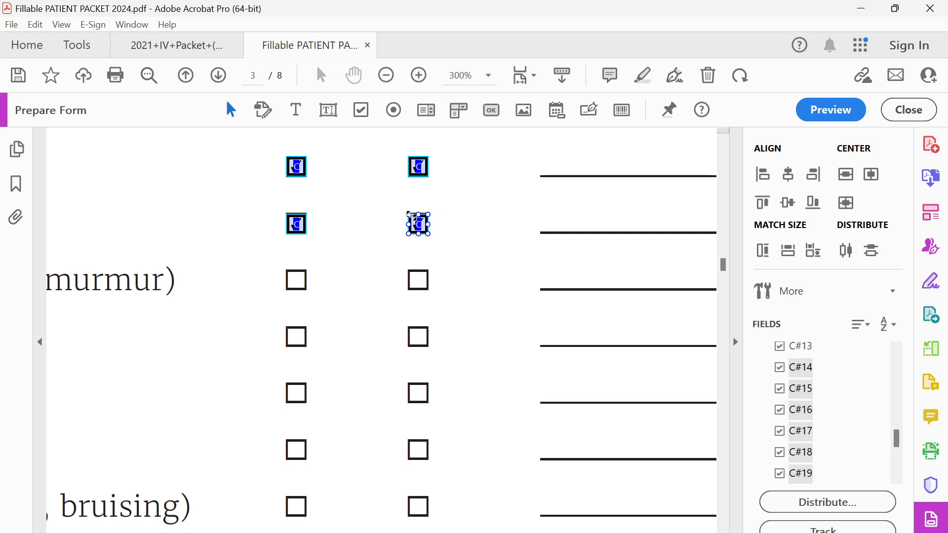
scroll(418, 227, "up", 3)
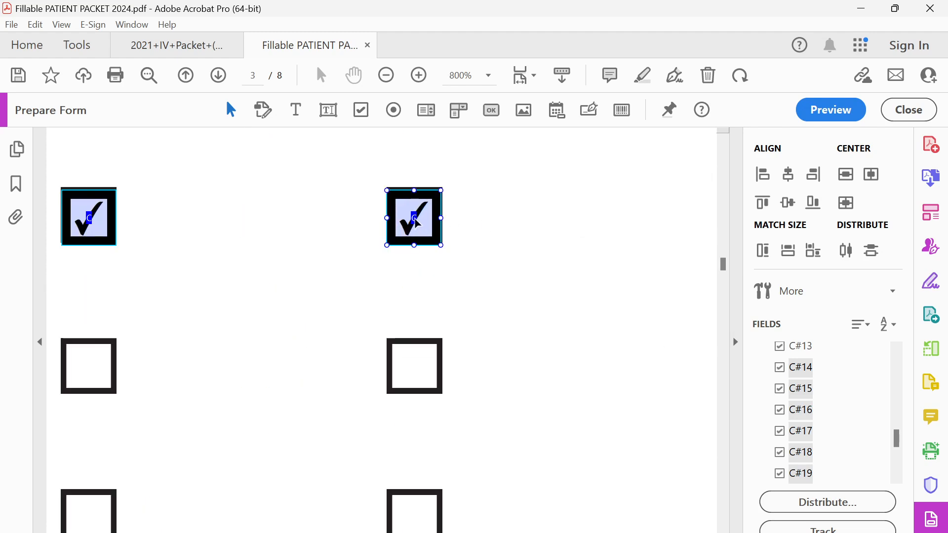
scroll(415, 224, "down", 2)
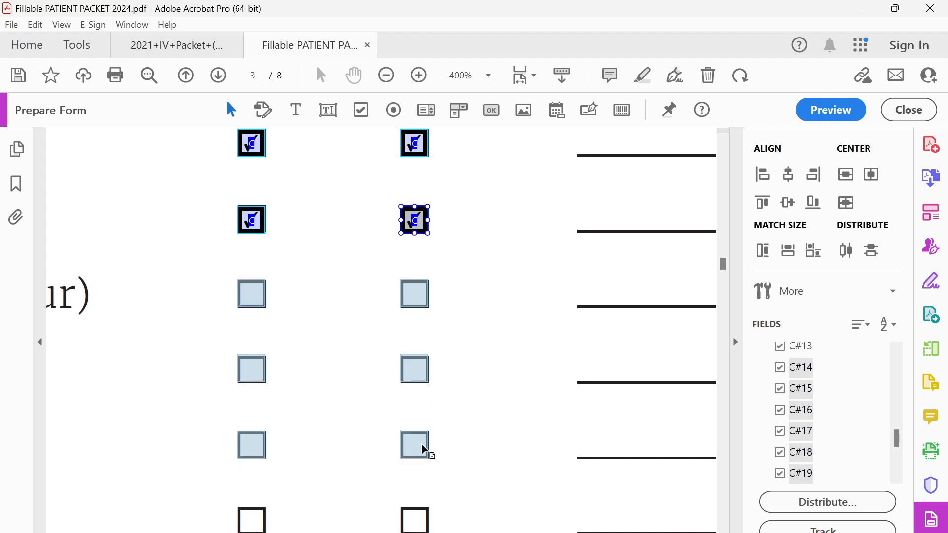
left_click_drag(422, 447, 423, 444)
left_click(486, 384)
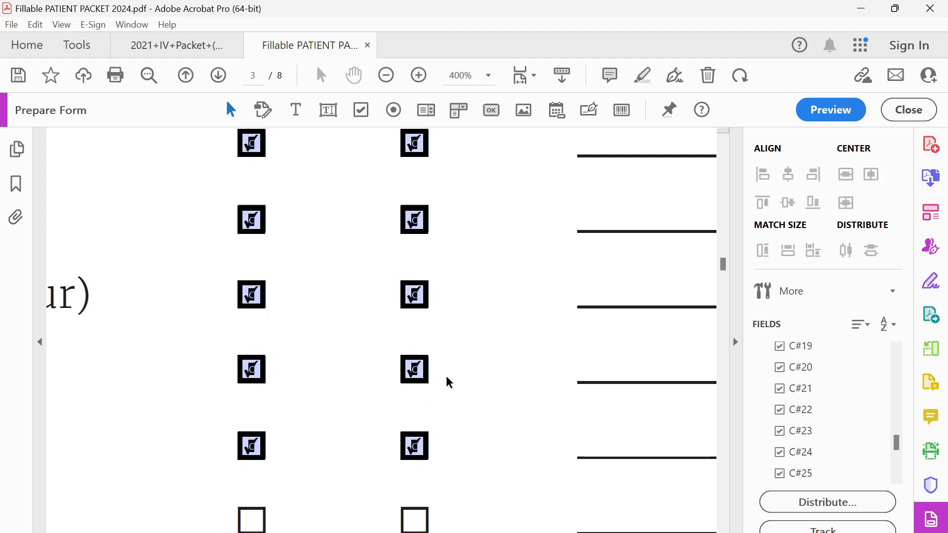
Step: Preview the form and test how the Male and Female check boxes on page 2 respond to toggling Male
scroll(446, 378, "down", 5)
scroll(446, 375, "down", 5)
scroll(382, 389, "up", 15)
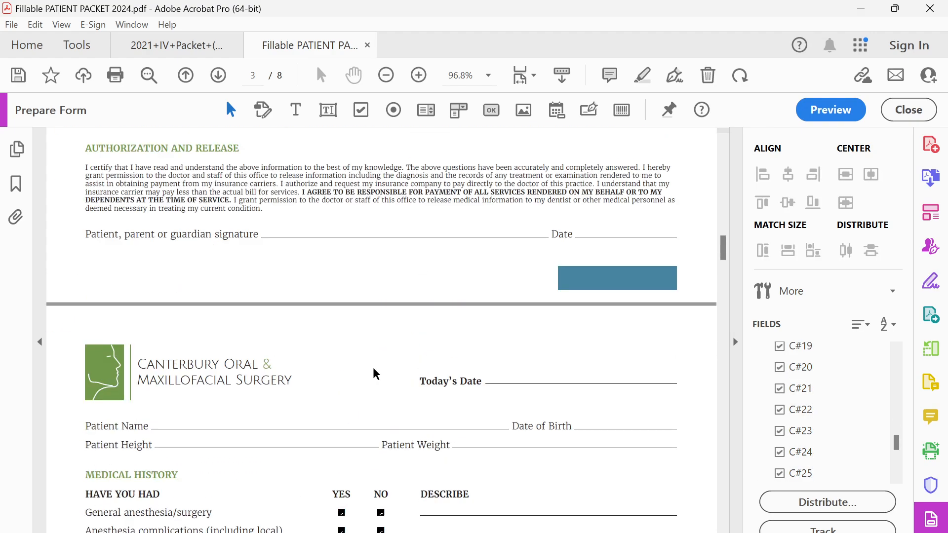
scroll(369, 370, "up", 10)
scroll(85, 435, "up", 8, "ctrl")
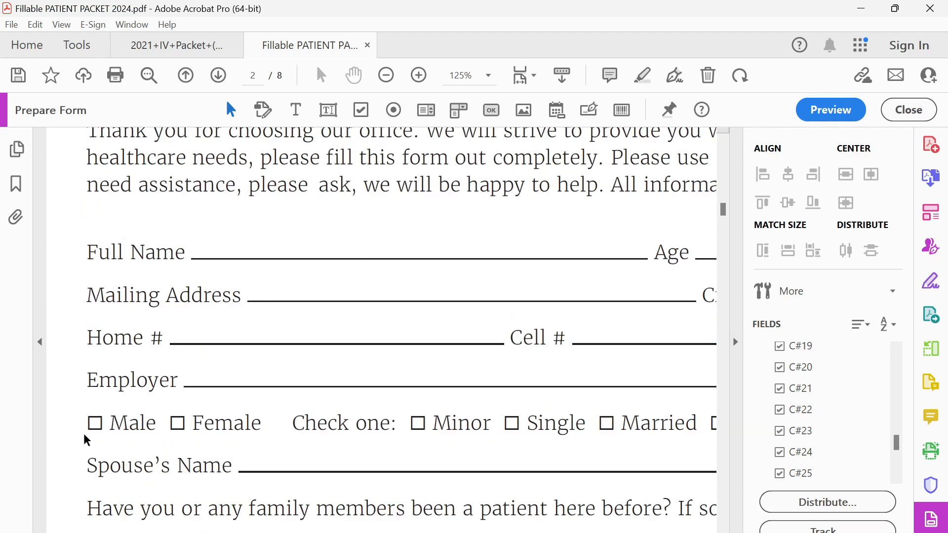
scroll(85, 435, "down", 2, "ctrl")
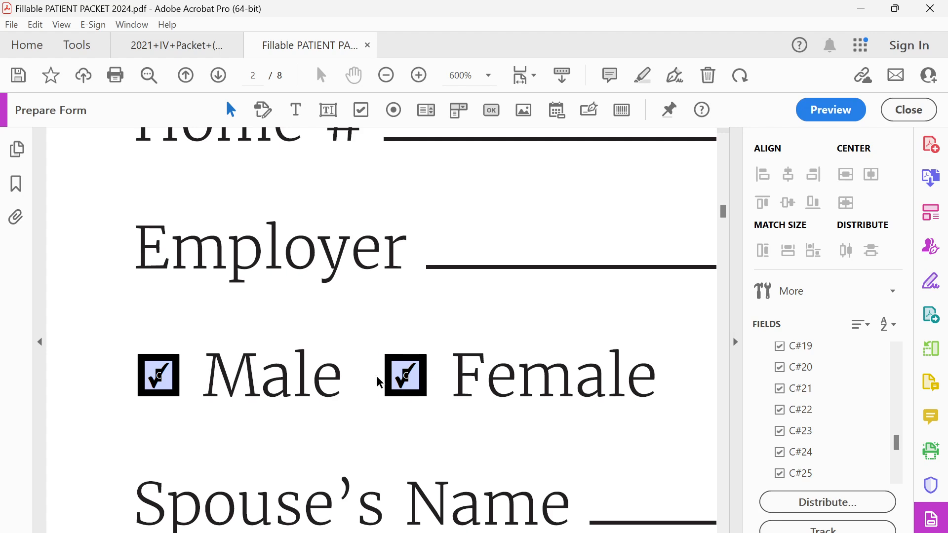
left_click(863, 107)
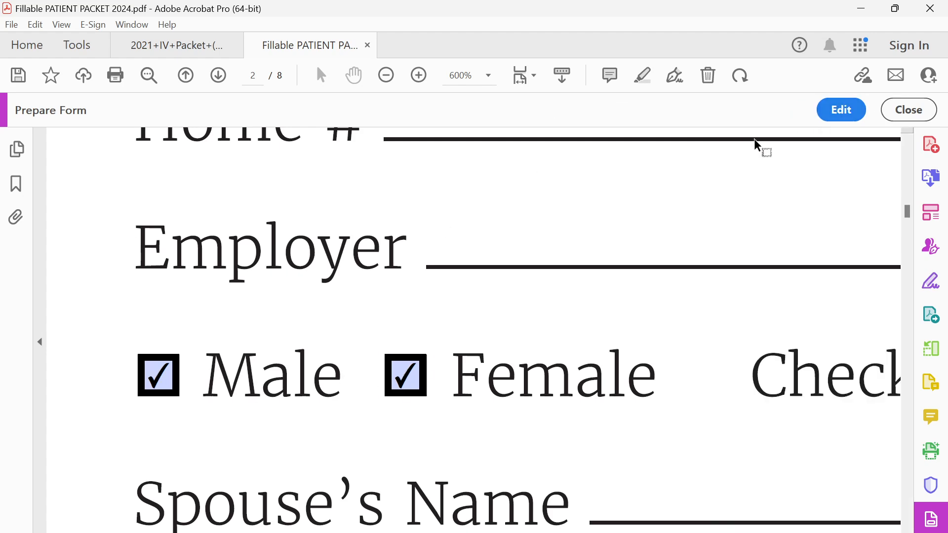
left_click(158, 376)
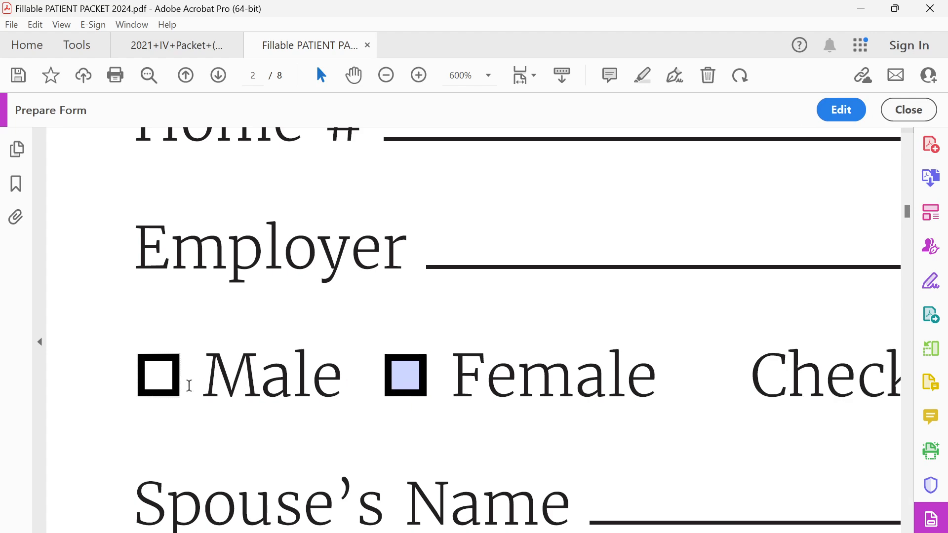
left_click(163, 377)
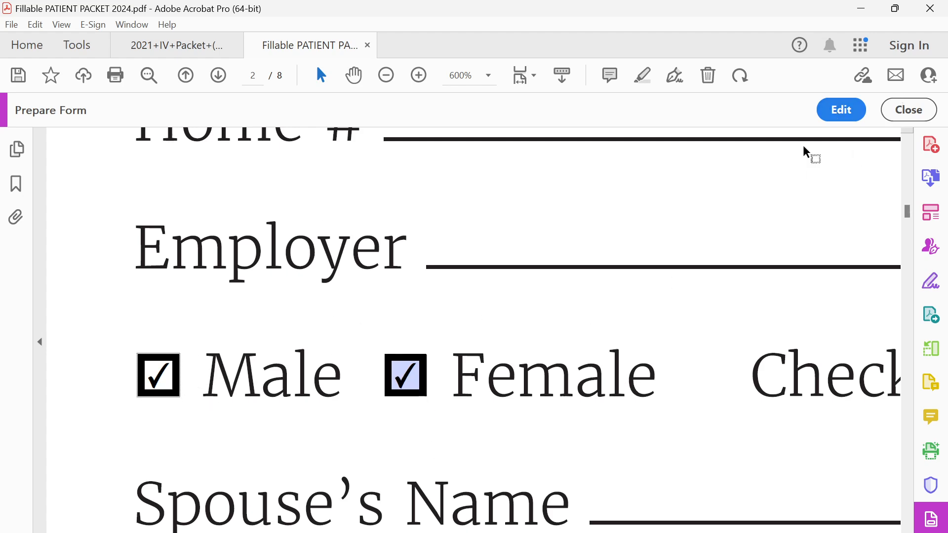
Step: Return to form editing and rename the Male check box as C1 in its properties
left_click(841, 110)
double_click(158, 370)
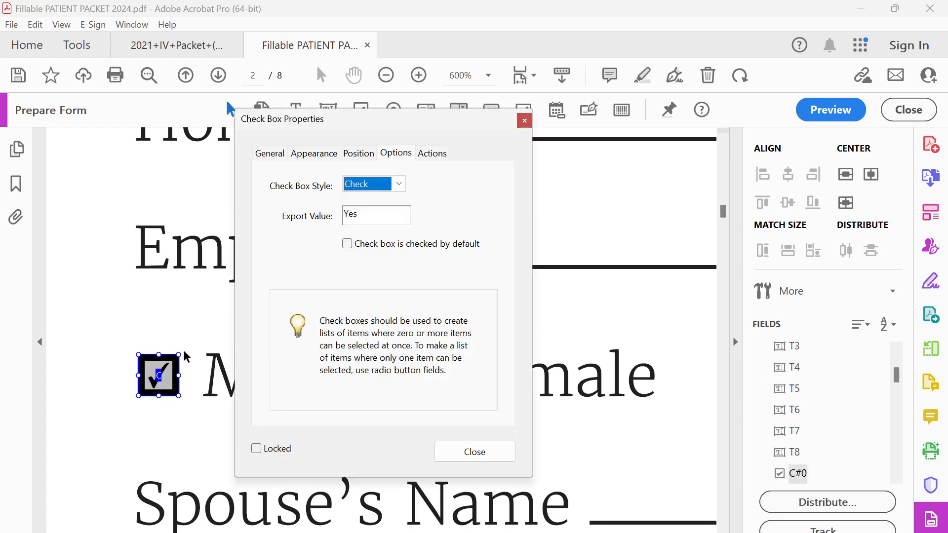
left_click(270, 153)
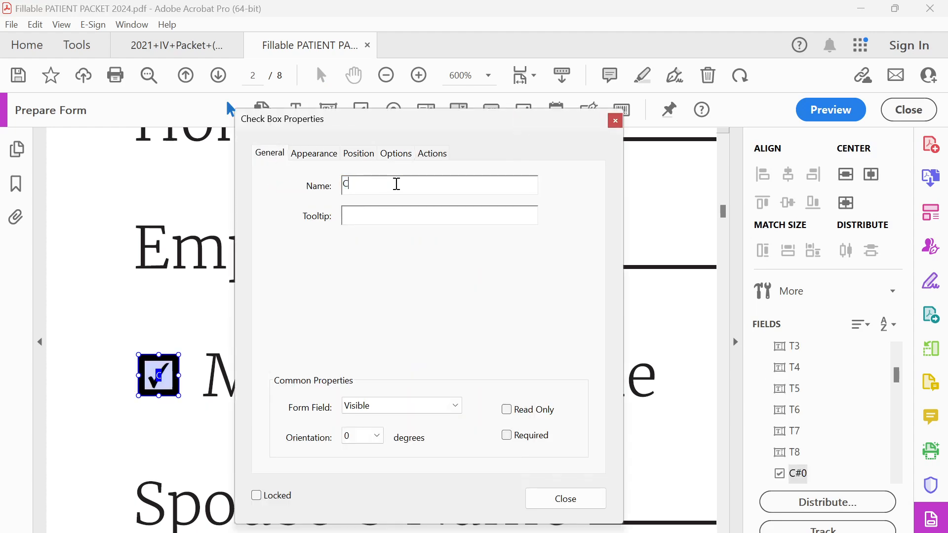
left_click_drag(373, 118, 756, 139)
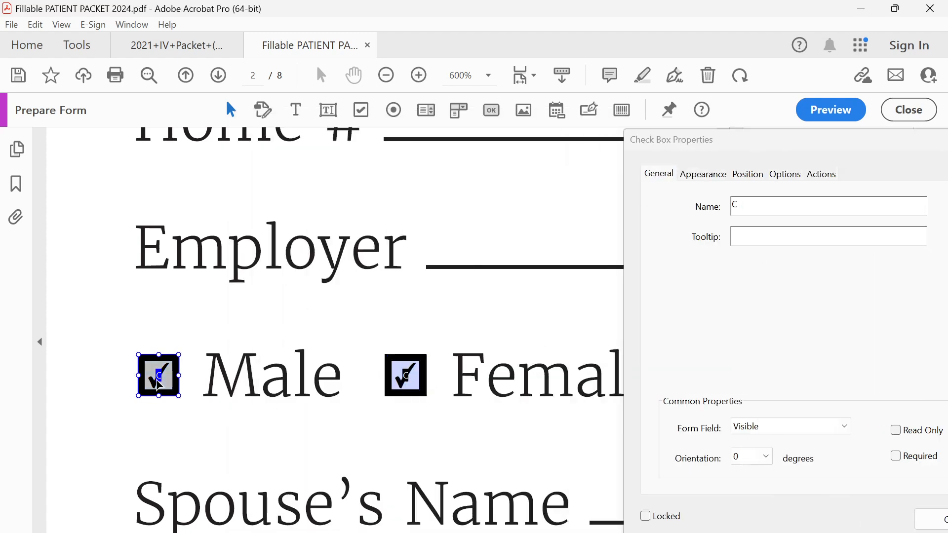
left_click(776, 205)
key("BackSpace")
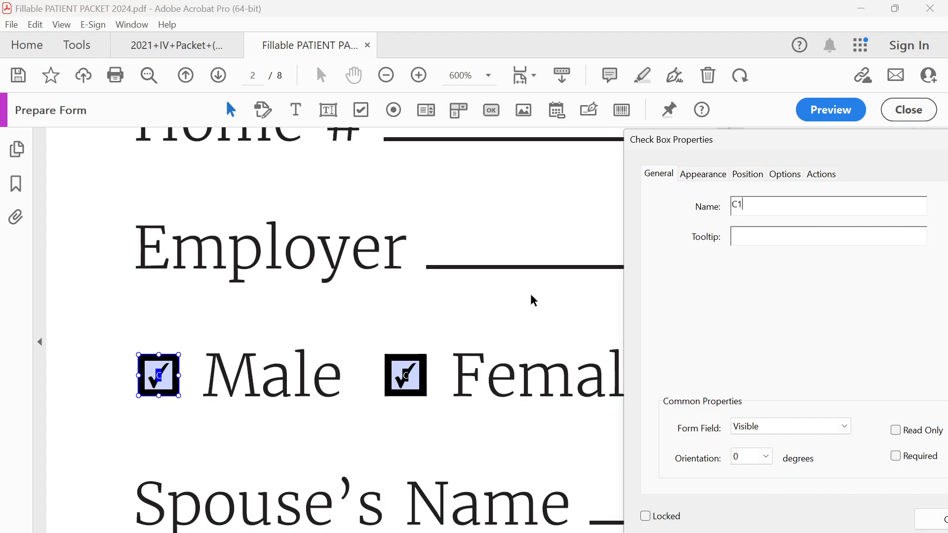
Step: Rename the Female check box as C2 and close the check box properties
double_click(405, 376)
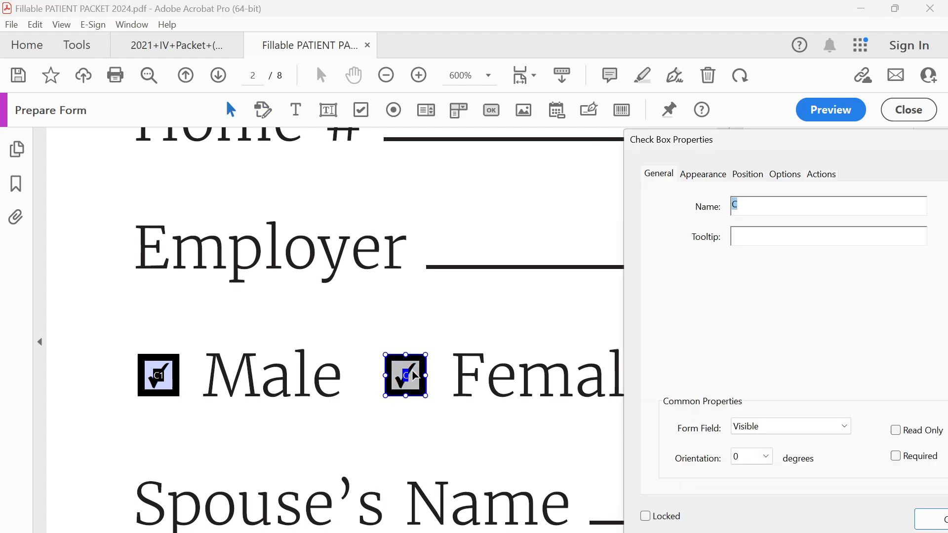
left_click(760, 211)
left_click(453, 296)
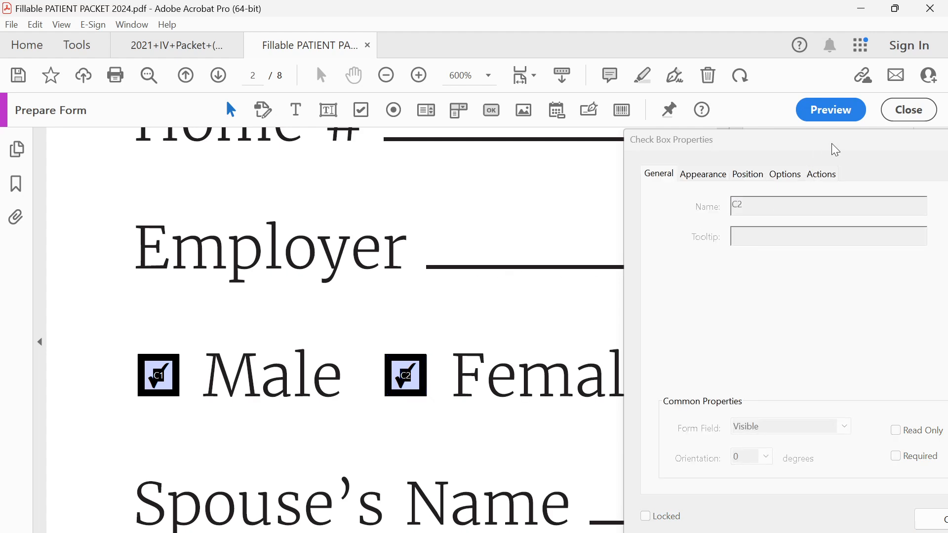
left_click_drag(832, 144, 617, 166)
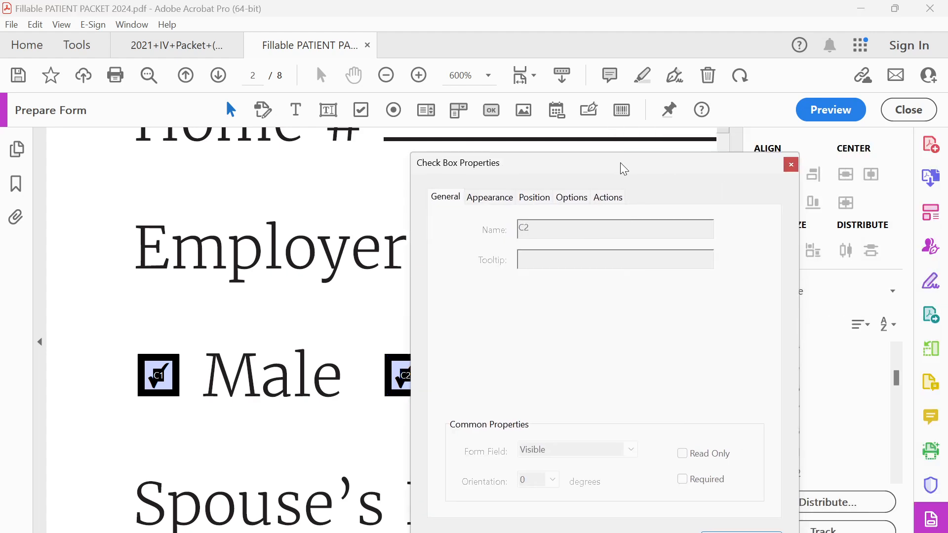
left_click(790, 167)
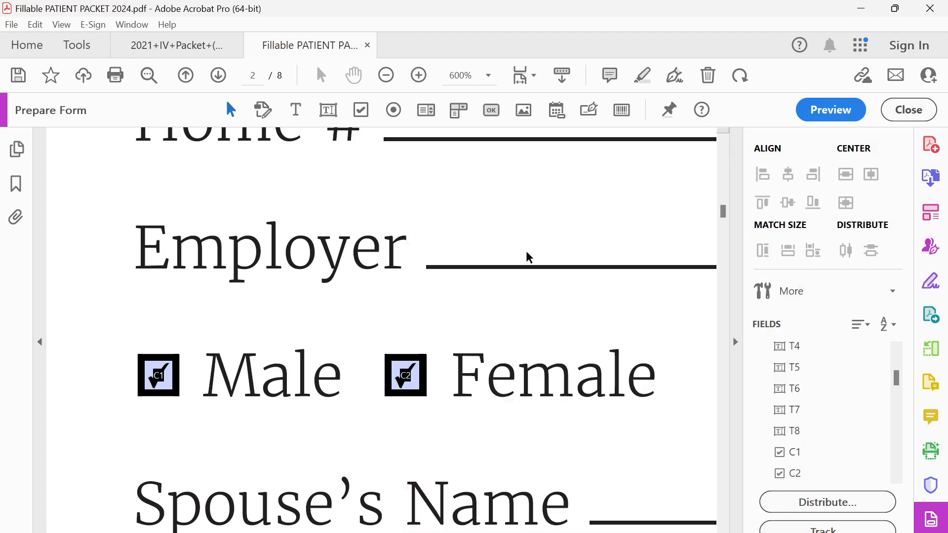
Step: Preview the form and toggle the renamed Male and Female check boxes to test whether they work independently
left_click(803, 115)
left_click(166, 380)
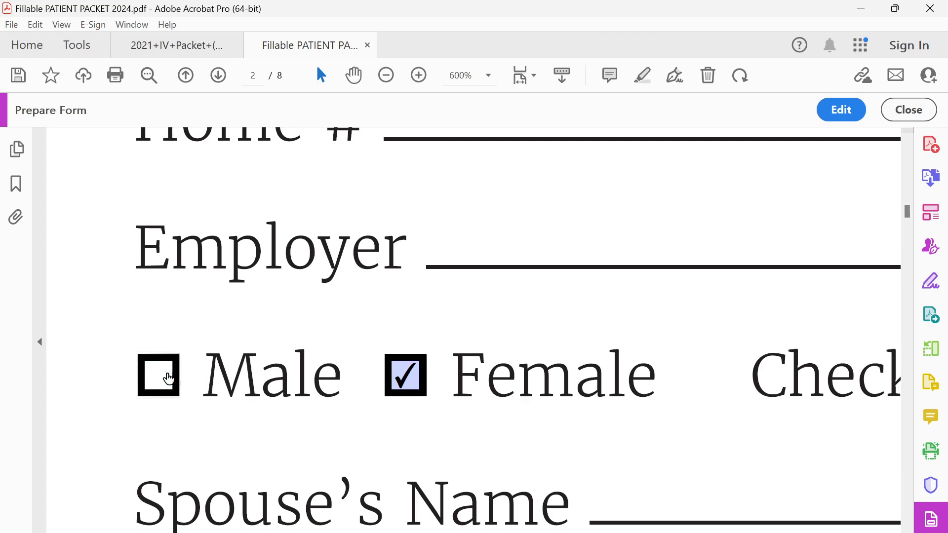
left_click(385, 382)
left_click(158, 377)
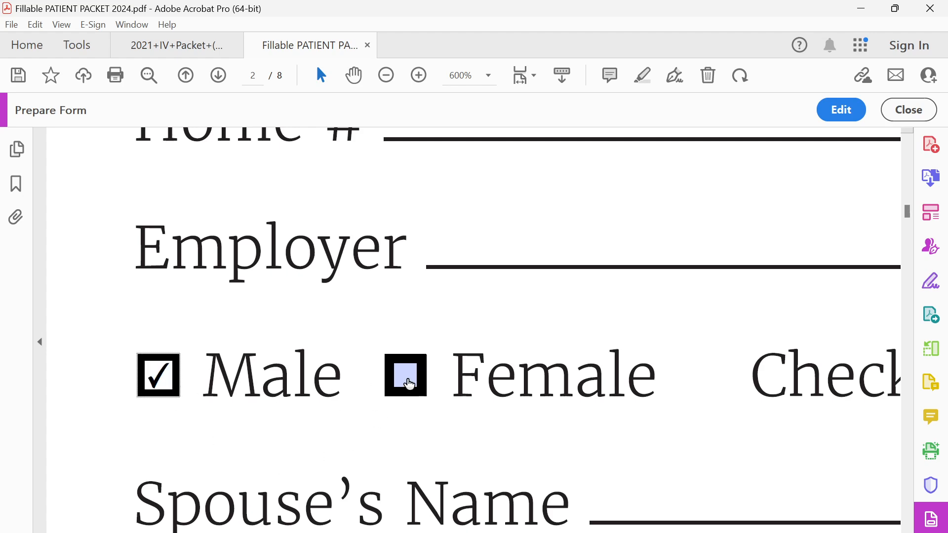
left_click(410, 384)
left_click(402, 390)
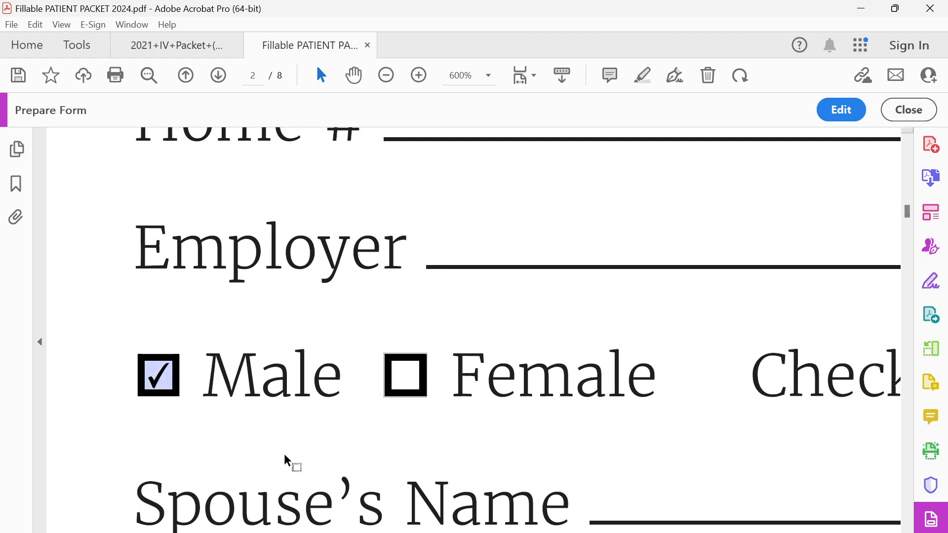
Step: Uncheck and recheck Male, then check Female as well to test that both boxes can be marked together
left_click(162, 390)
left_click(340, 431)
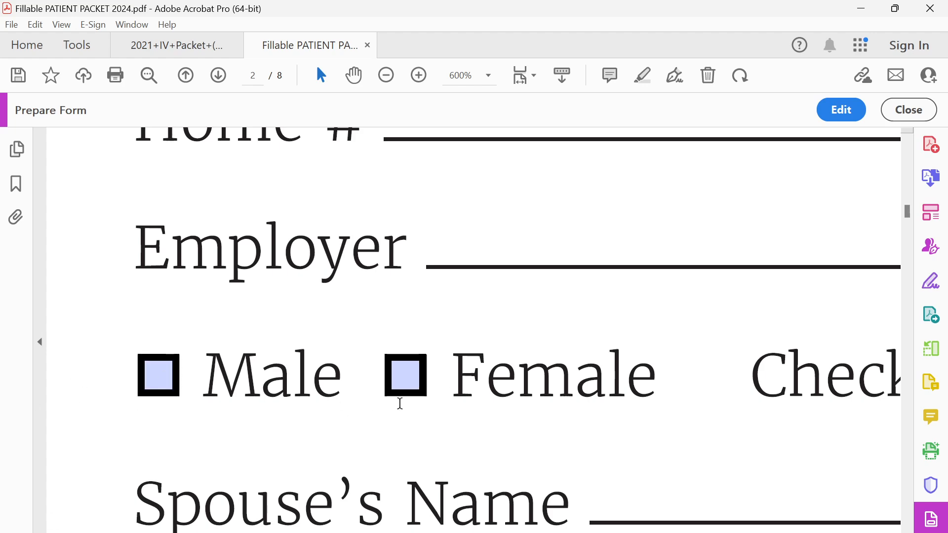
left_click(158, 375)
left_click(405, 376)
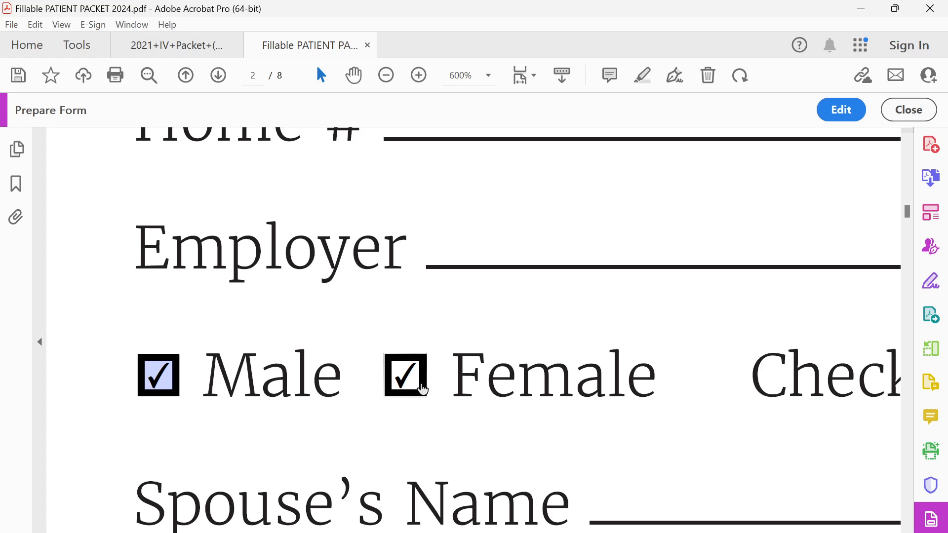
Step: Return to form editing, rename the Female check box as C1 to match Male, and close its properties
left_click(846, 118)
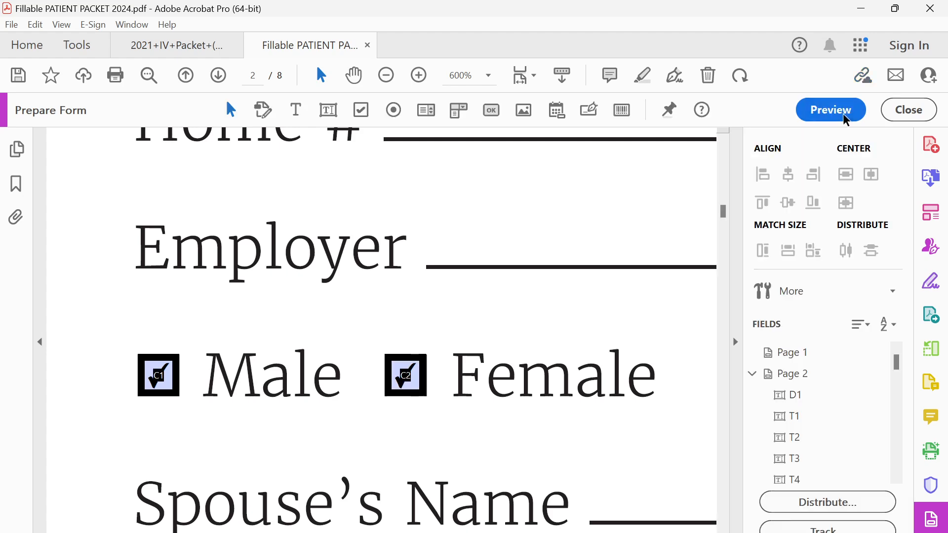
left_click(398, 385)
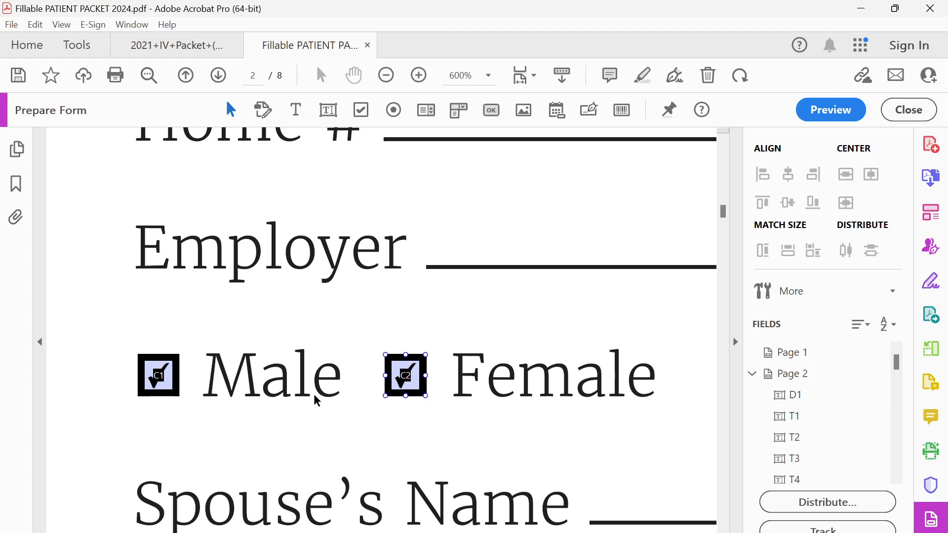
double_click(407, 390)
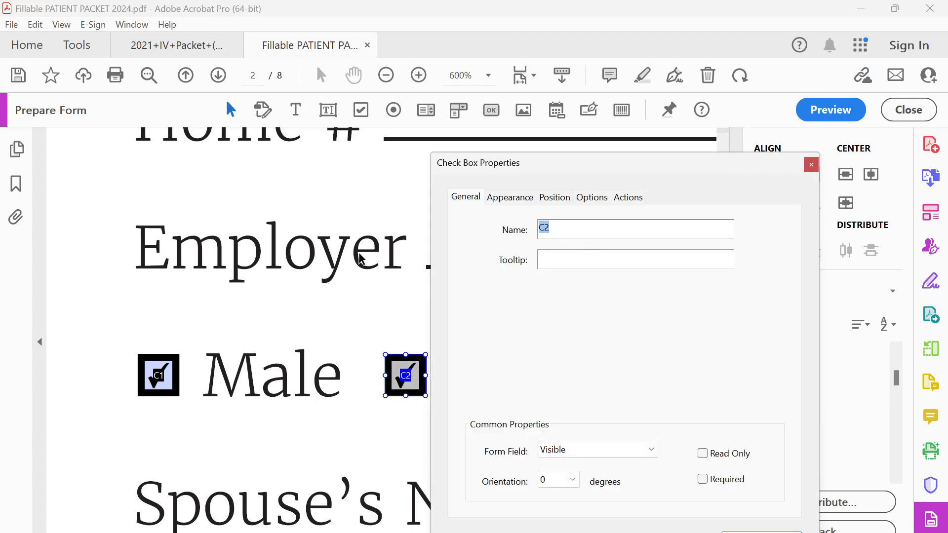
left_click(556, 238)
left_click_drag(606, 173, 669, 132)
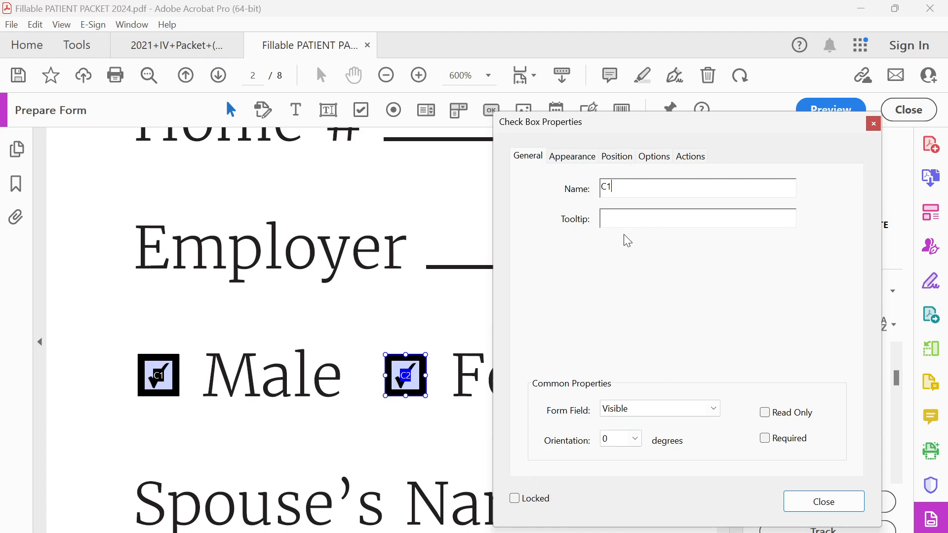
left_click(342, 265)
left_click(406, 379)
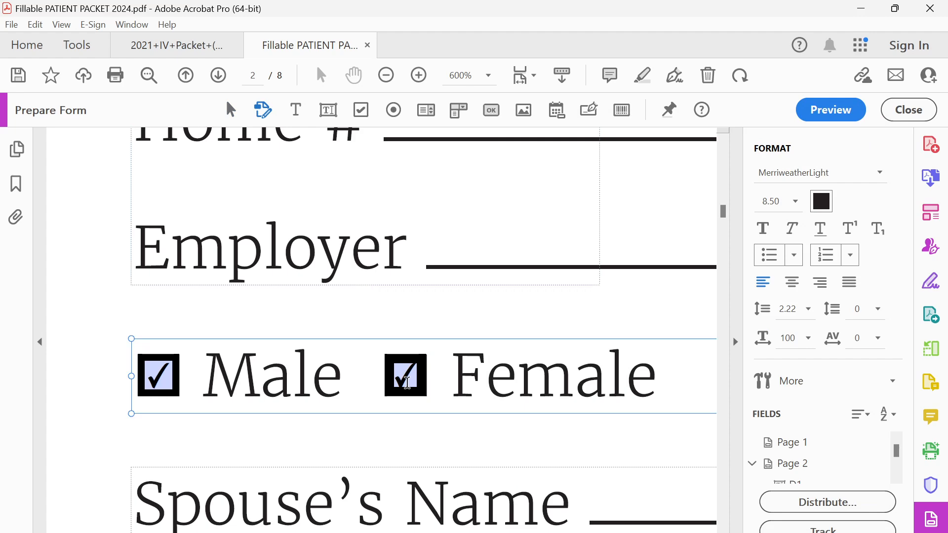
double_click(408, 385)
left_click(636, 188)
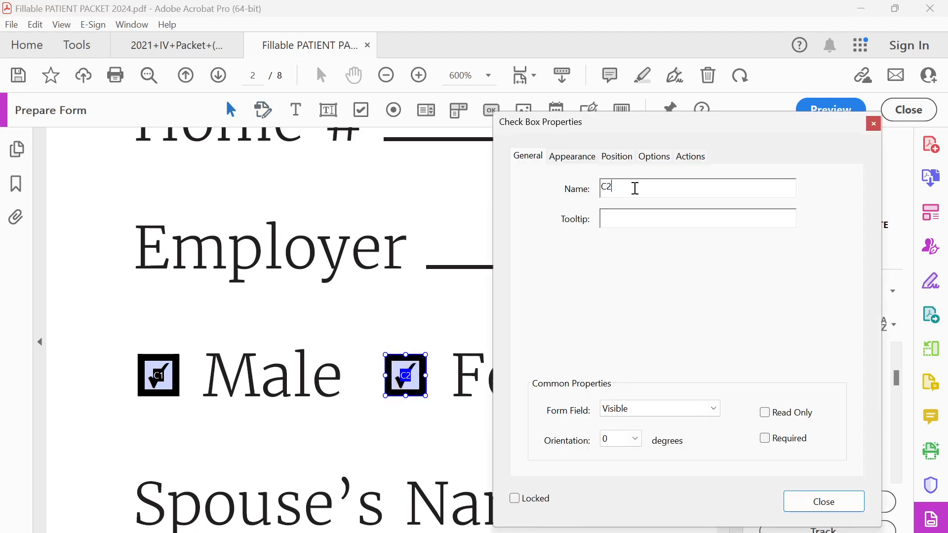
left_click(413, 344)
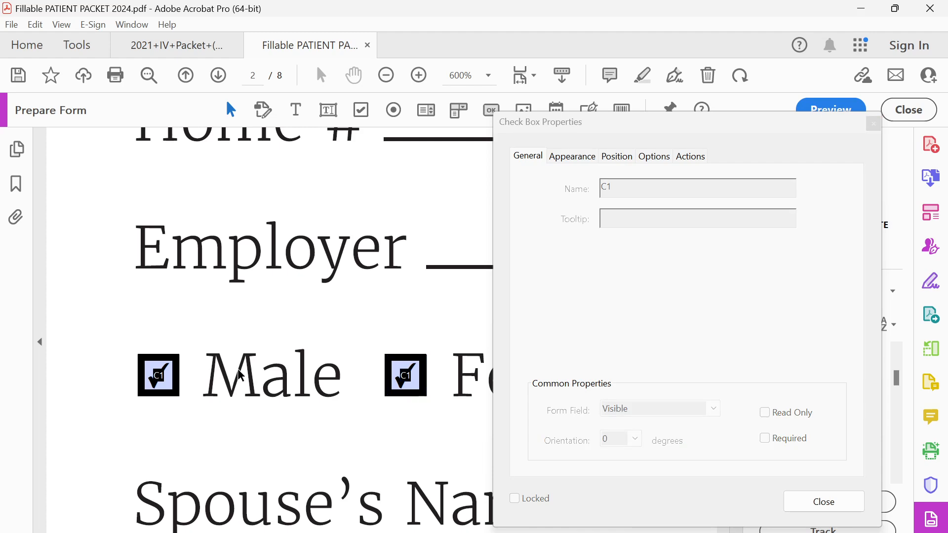
left_click(803, 509)
left_click(409, 391)
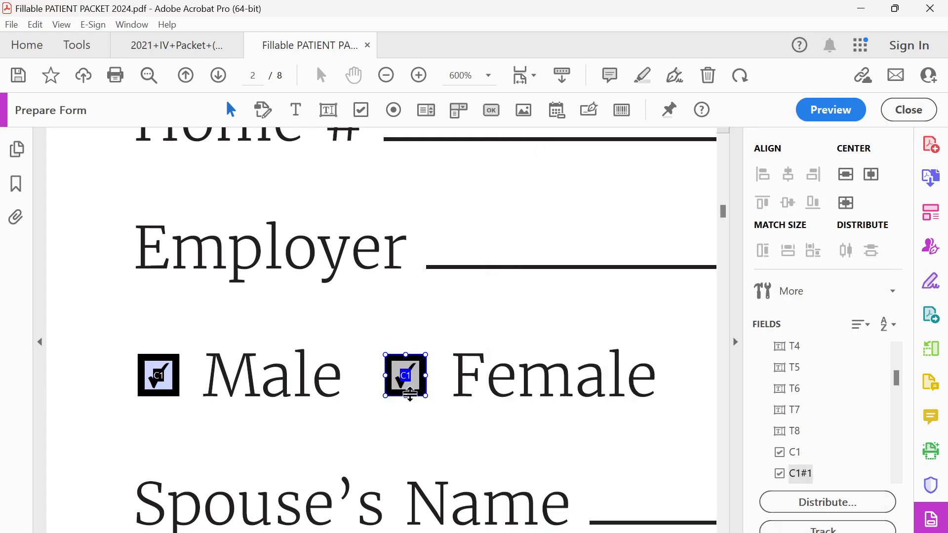
Step: Preview the form and toggle the Female check box repeatedly to test how it affects the identically named Male box
left_click(810, 116)
left_click(399, 387)
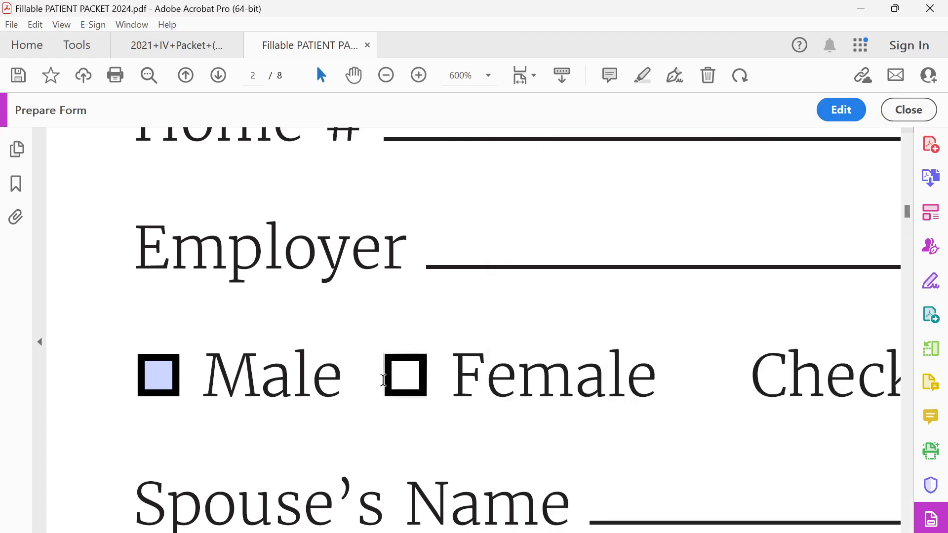
left_click(417, 382)
left_click(409, 383)
left_click(404, 381)
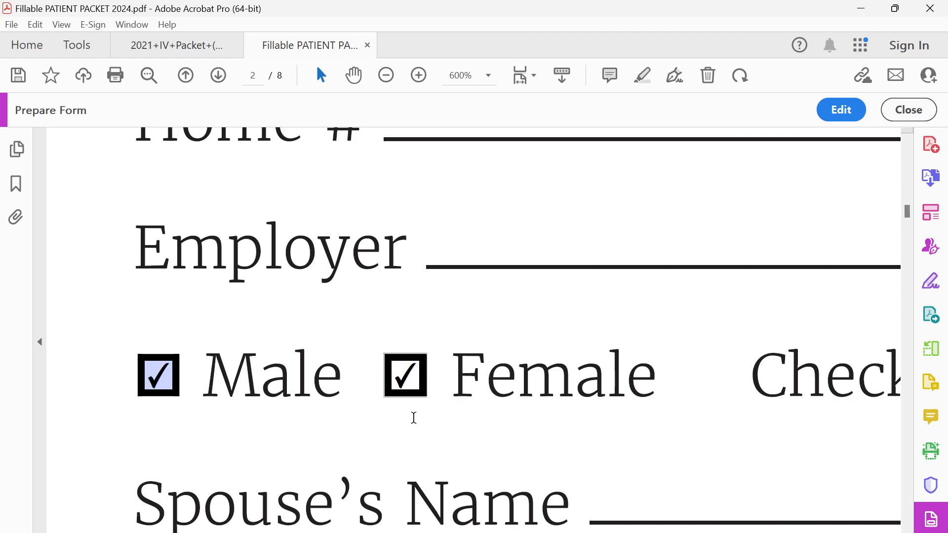
left_click(407, 381)
left_click(407, 390)
left_click(408, 397)
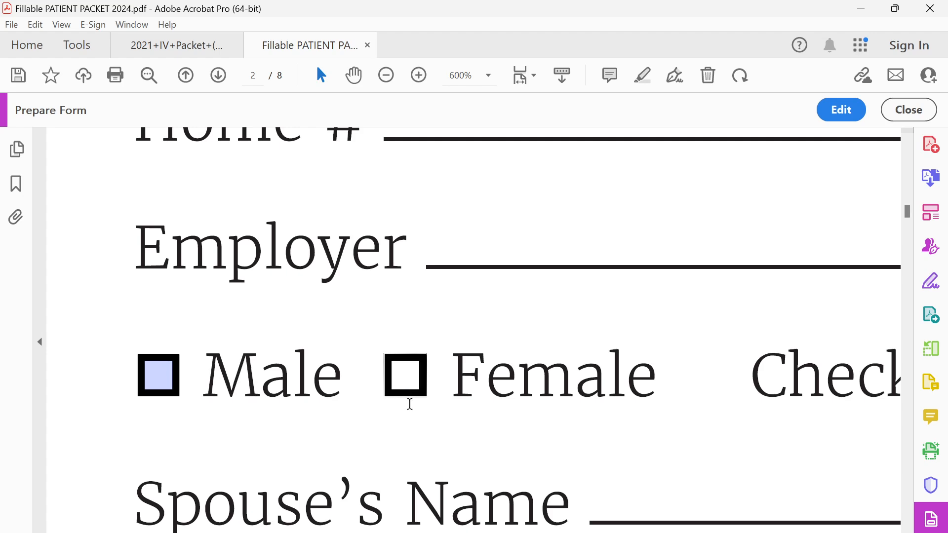
left_click(409, 398)
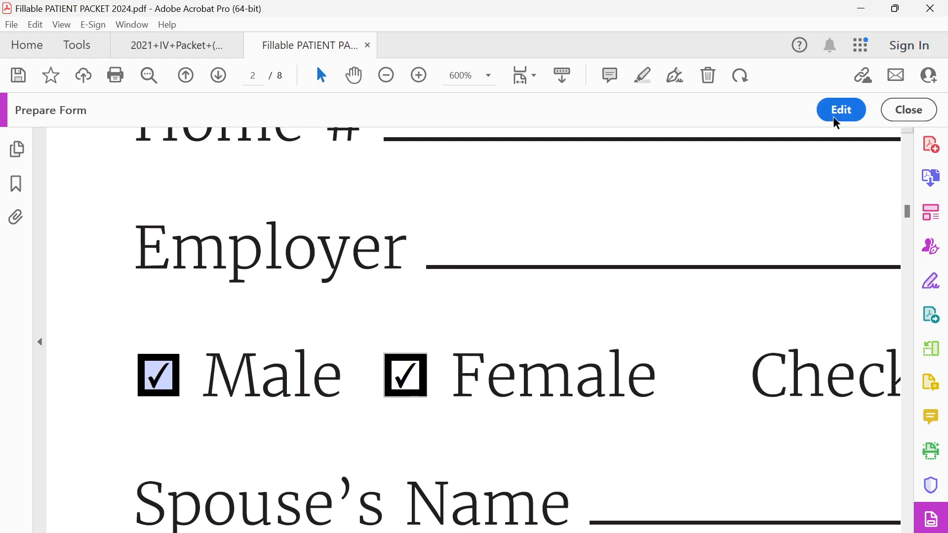
Step: Return to form editing, set the Male check box's export value to No, and close its properties
left_click(833, 117)
double_click(410, 381)
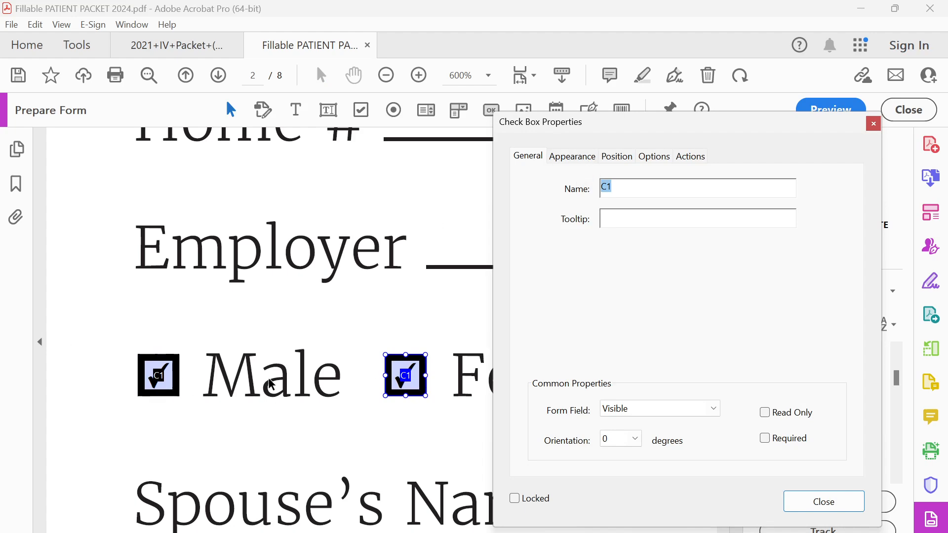
left_click(614, 159)
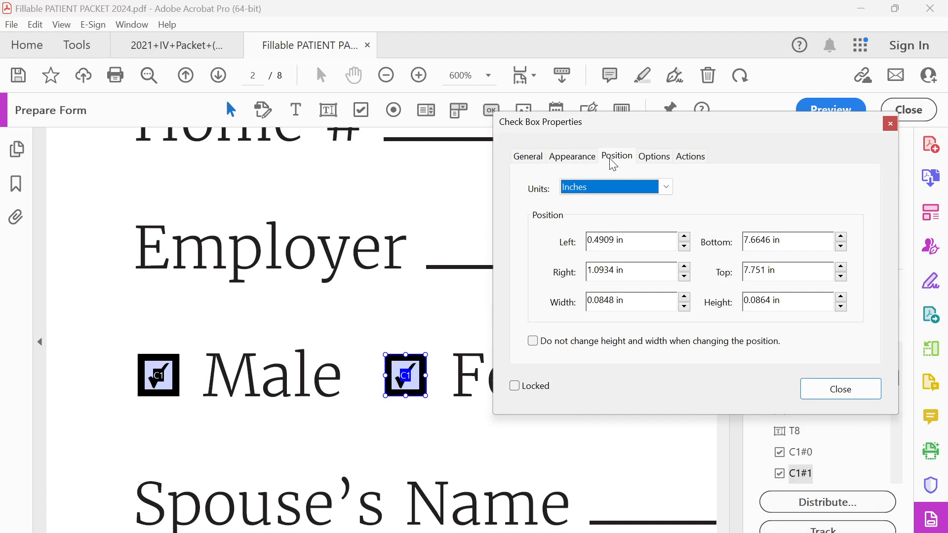
left_click(661, 156)
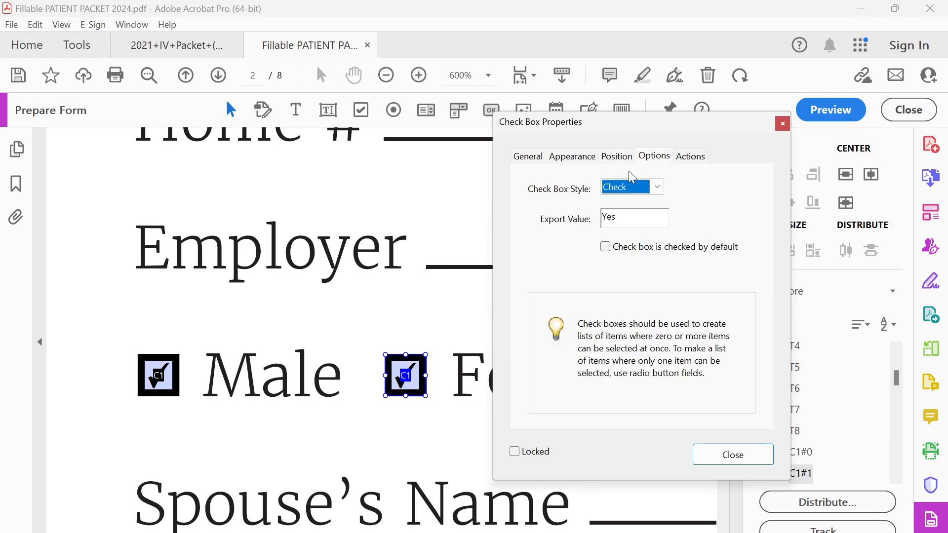
left_click(163, 373, "shift")
left_click(167, 379)
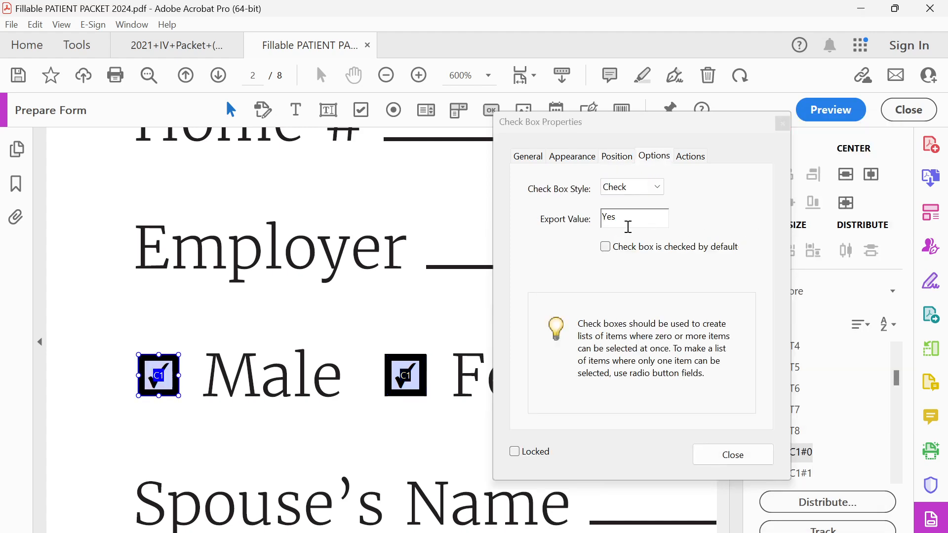
left_click(628, 226)
left_click(650, 161)
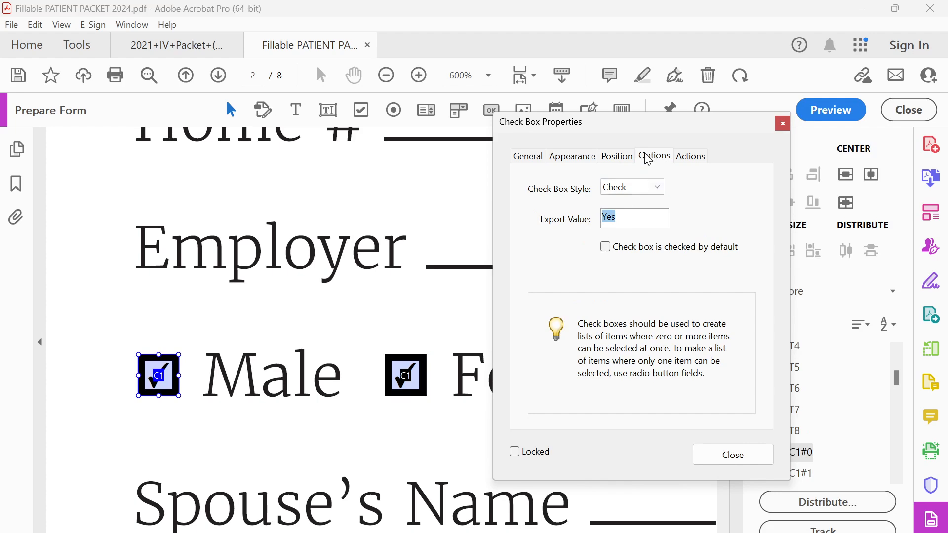
type("No")
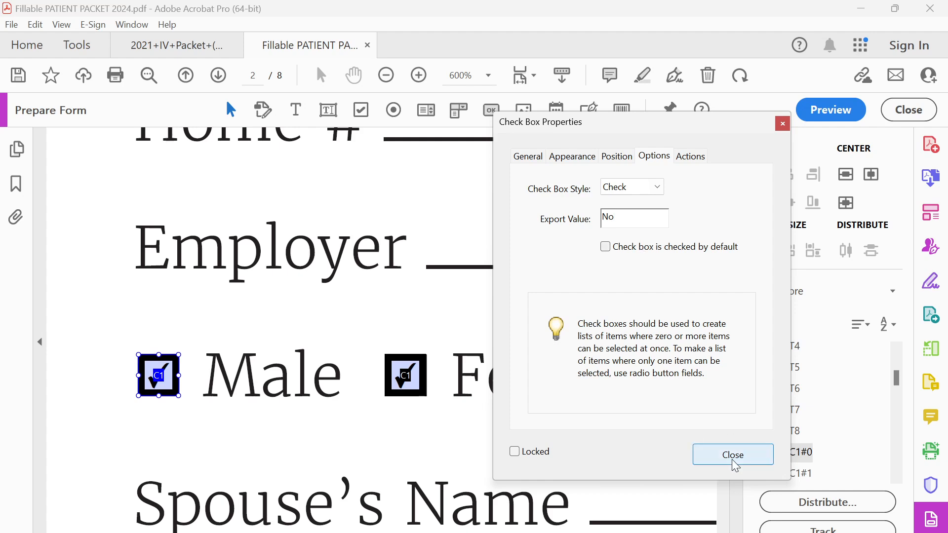
left_click(451, 200)
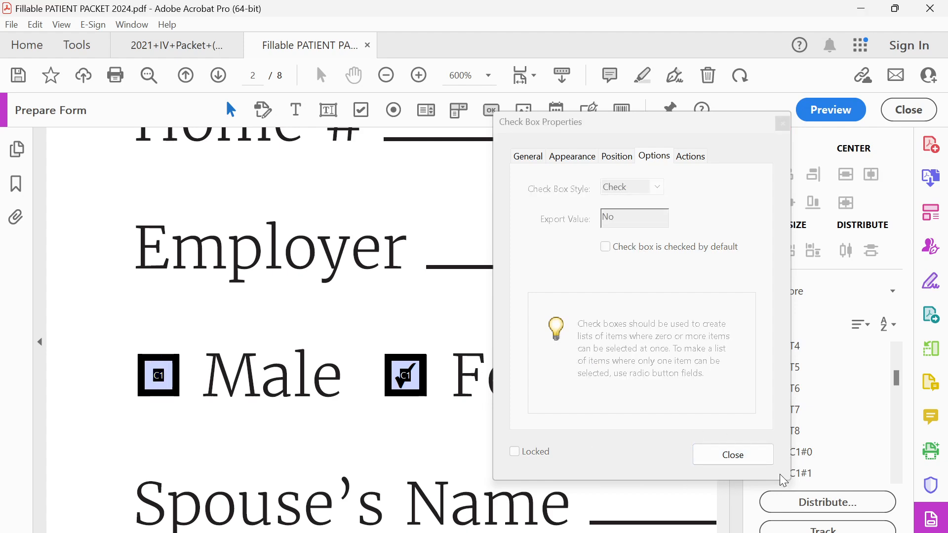
left_click(748, 453)
Step: Preview the form and alternate between Male and Female to test whether only one box can be checked
left_click(801, 115)
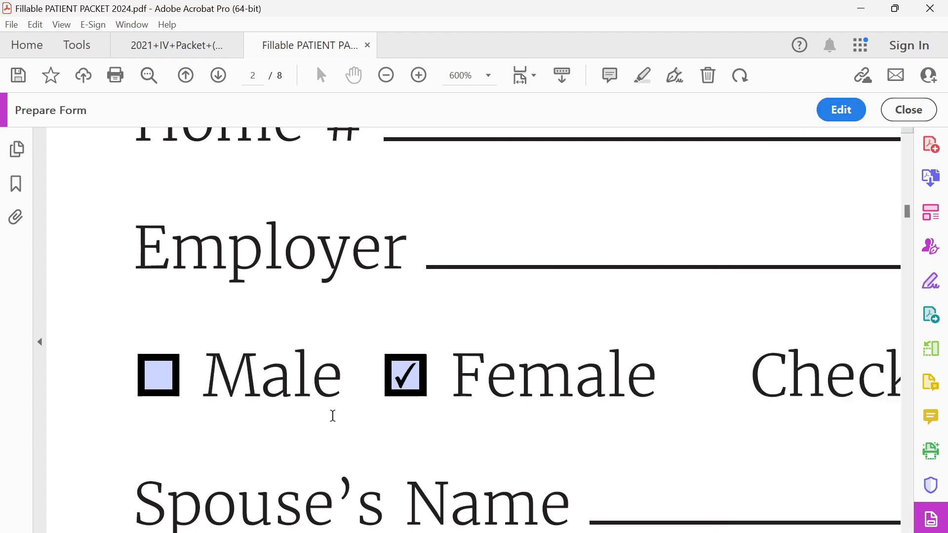
left_click(184, 376)
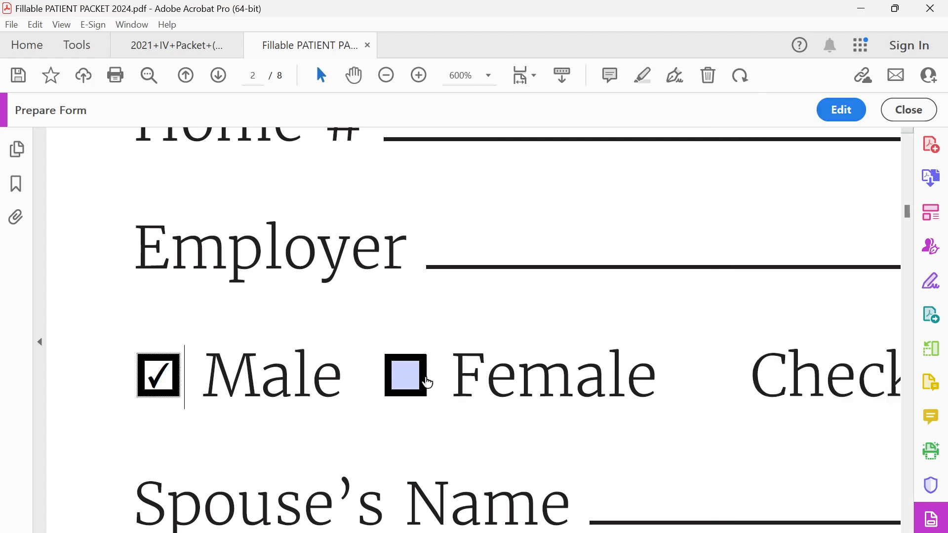
left_click(414, 380)
left_click(157, 377)
left_click(410, 381)
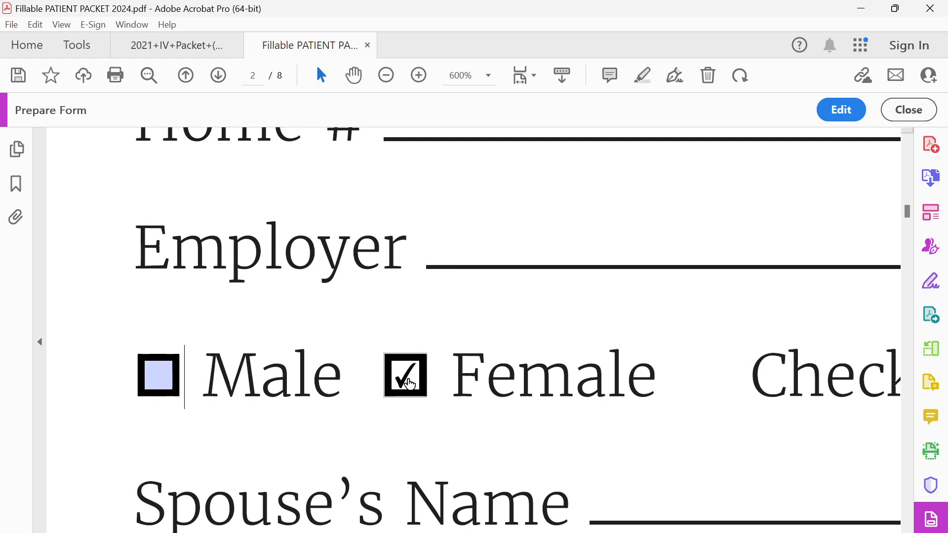
left_click(161, 386)
left_click(409, 385)
left_click(411, 393)
scroll(544, 348, "down", 3)
scroll(213, 361, "up", 4)
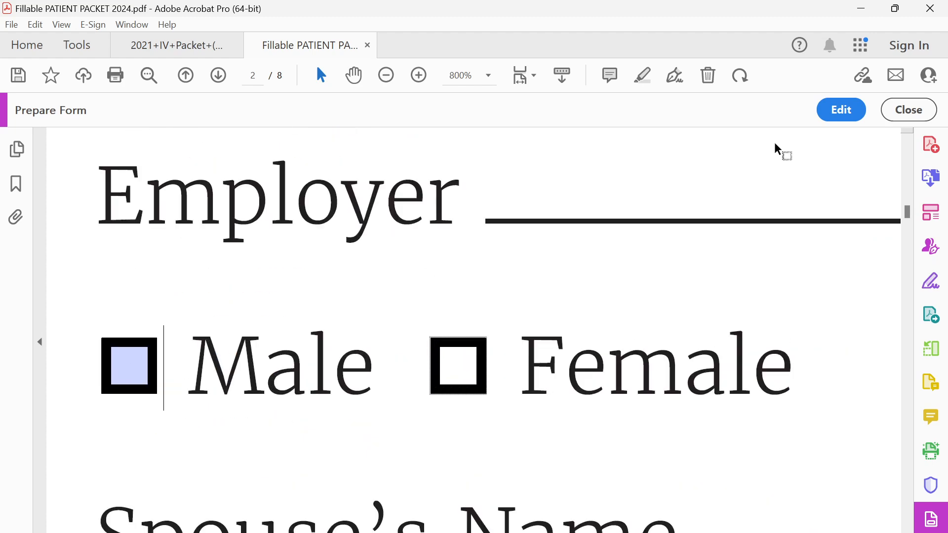
Step: Return to form editing and open the Male check box's options to review its style and export value
left_click(824, 112)
double_click(126, 373)
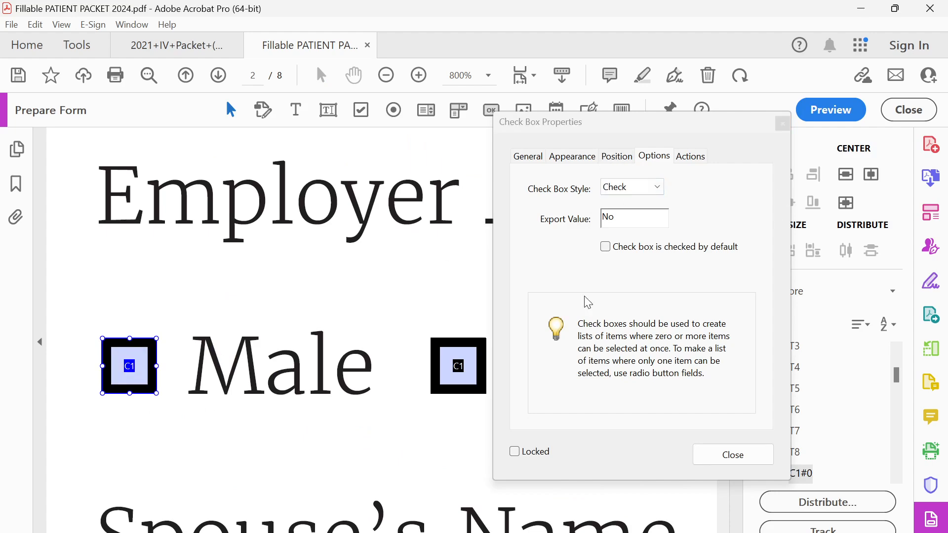
left_click(648, 160)
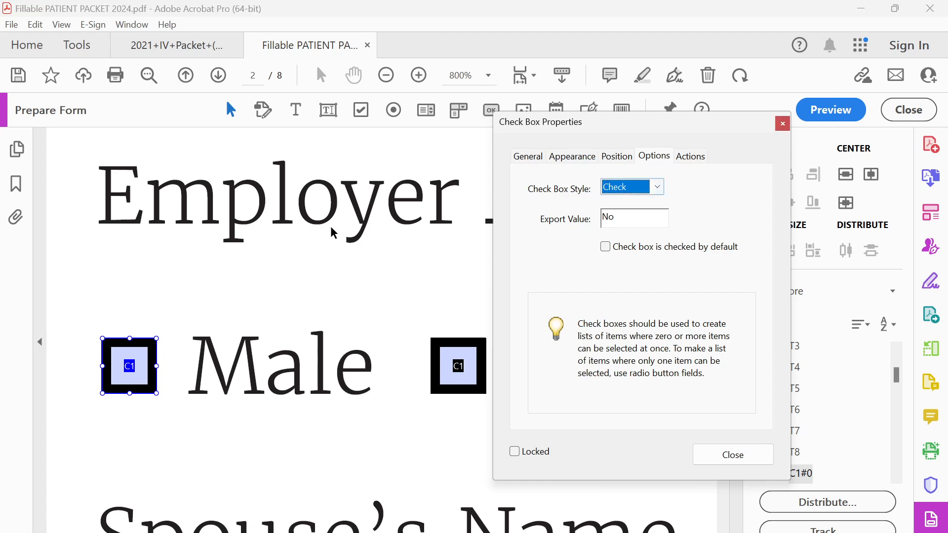
left_click(130, 368)
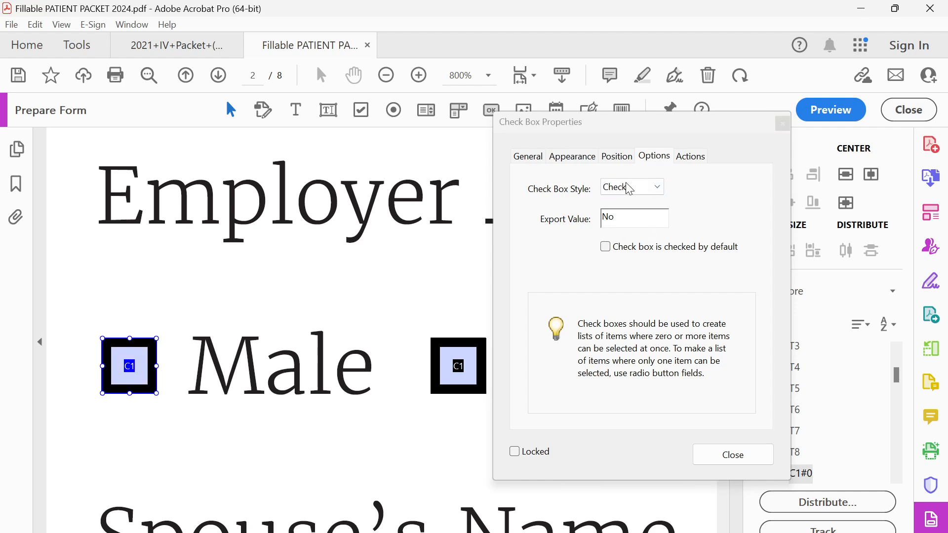
Step: Set the export value of the Male check box to Yes
left_click(455, 368)
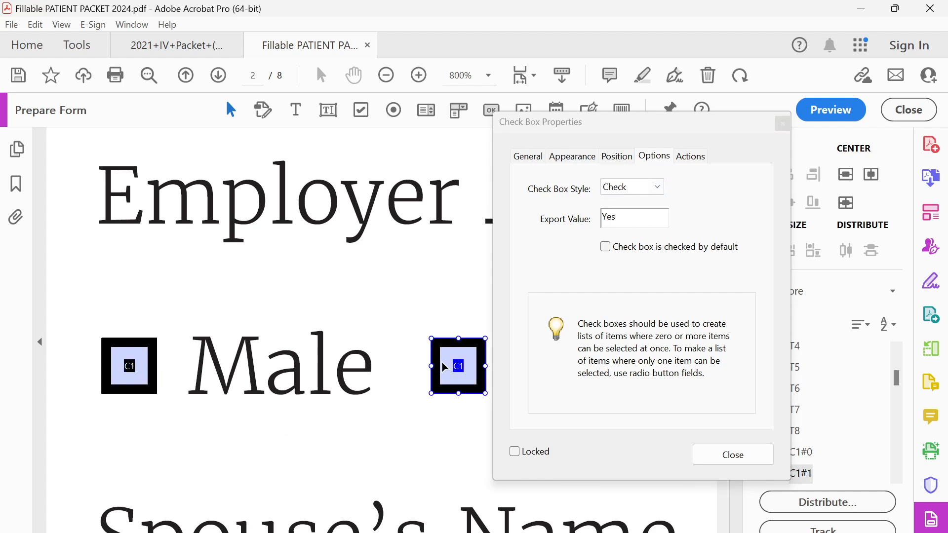
left_click(132, 370)
left_click(626, 239)
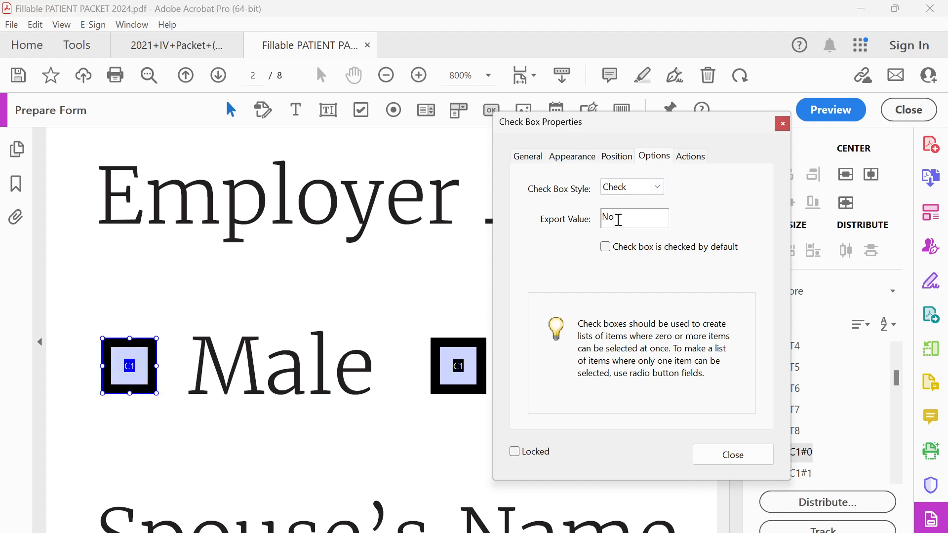
left_click_drag(619, 219, 598, 224)
type("Yes")
Step: Set the export value of the Female check box to 2 and close its properties
left_click(458, 368)
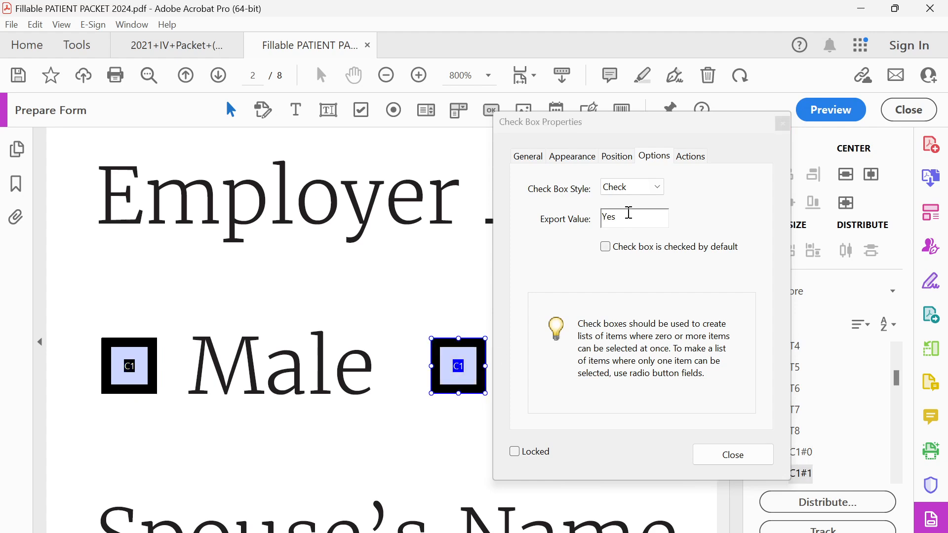
left_click_drag(629, 213, 571, 220)
type("2")
left_click(462, 316)
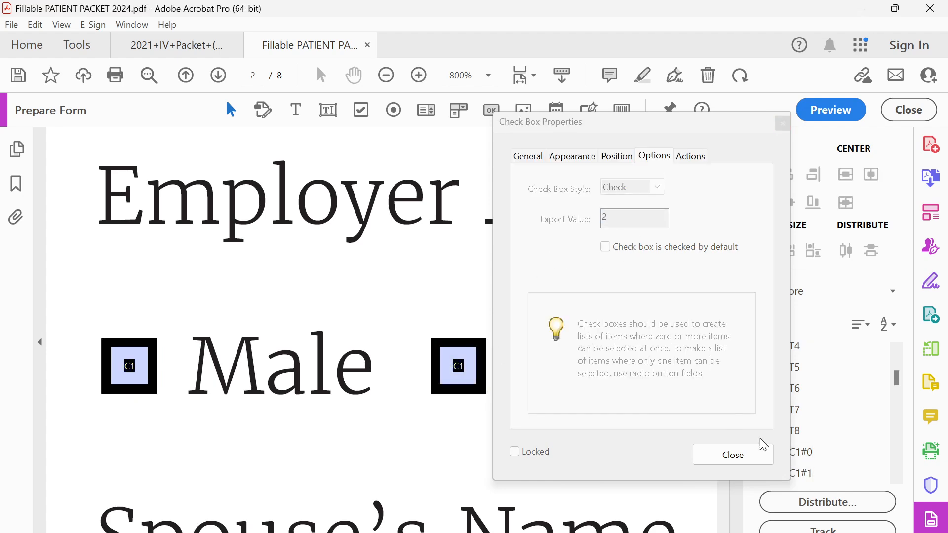
left_click(743, 455)
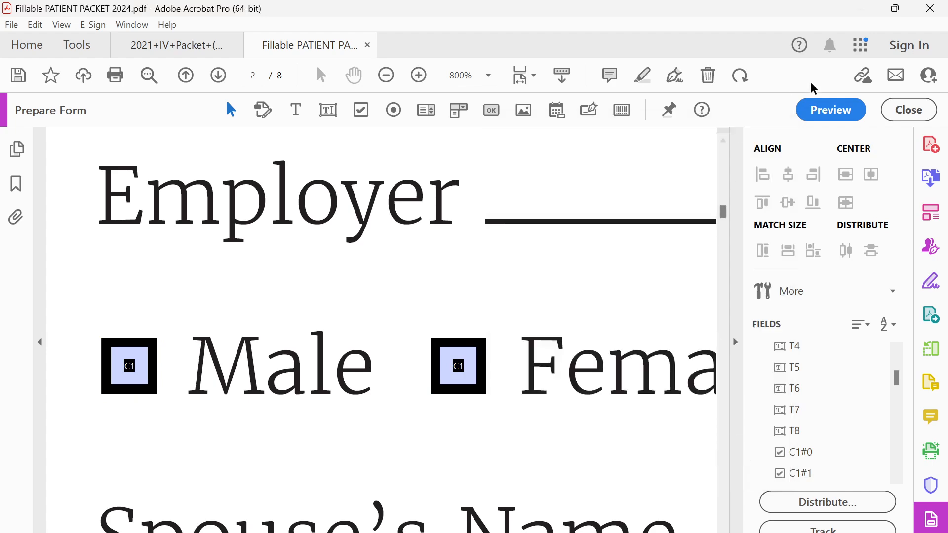
Step: Preview the form and test toggling between the Male and Female check boxes
left_click(831, 110)
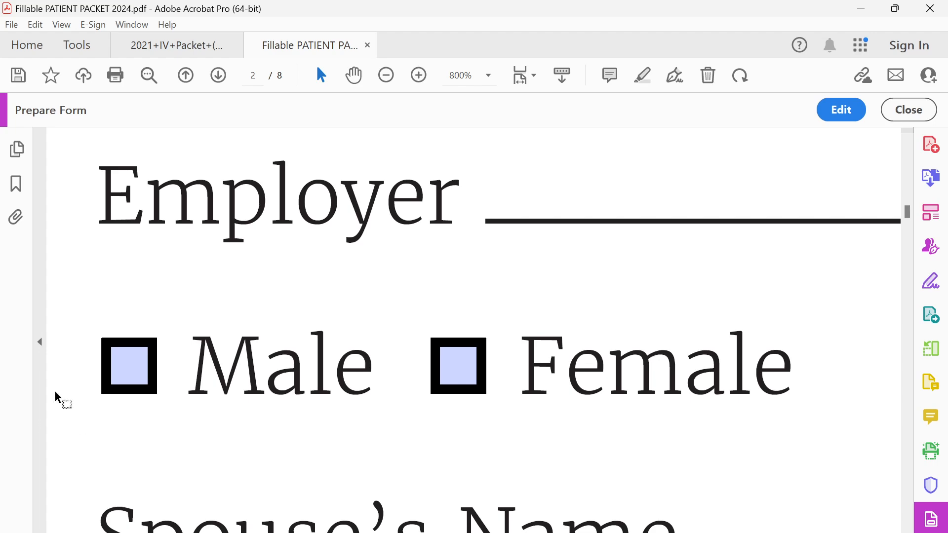
left_click(129, 366)
left_click(482, 369)
left_click(104, 387)
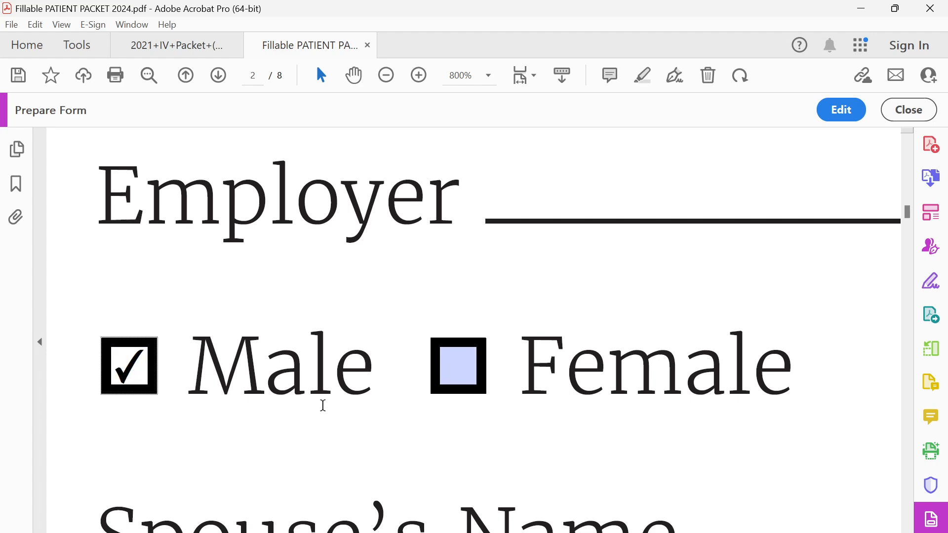
left_click(482, 385)
left_click(461, 381)
Step: Test the Minor check box in the previewed "Check one" row
scroll(654, 316, "down", 3, "ctrl")
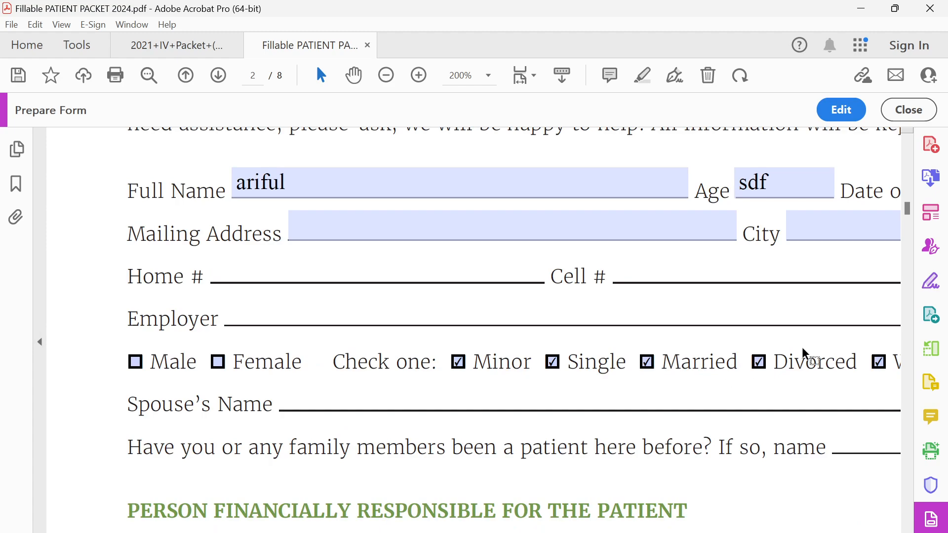
scroll(801, 347, "down", 3, "ctrl")
scroll(491, 369, "up", 4, "ctrl")
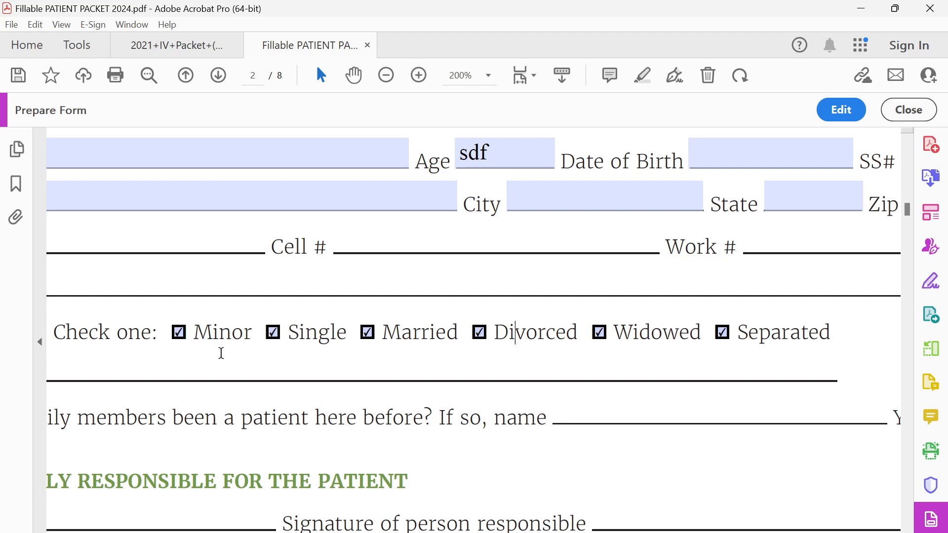
scroll(210, 352, "up", 1, "ctrl")
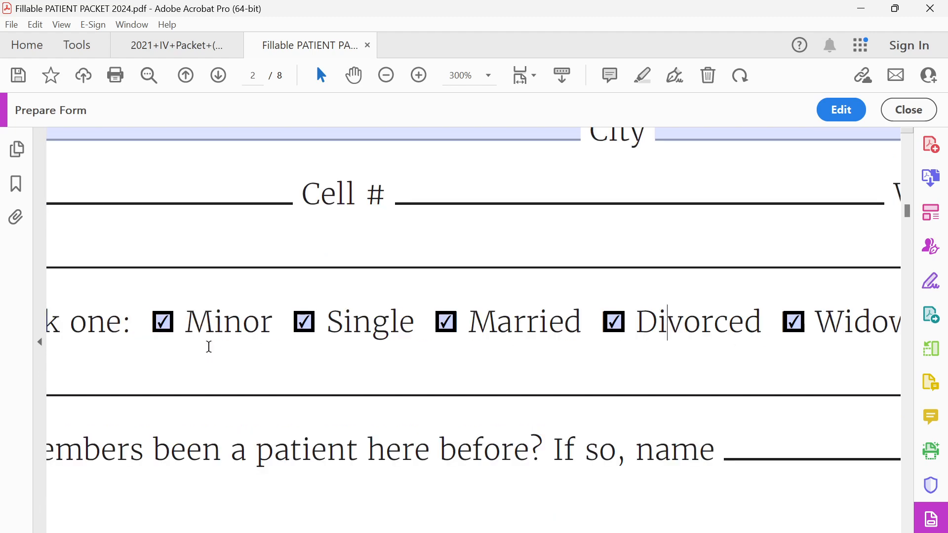
left_click(163, 324)
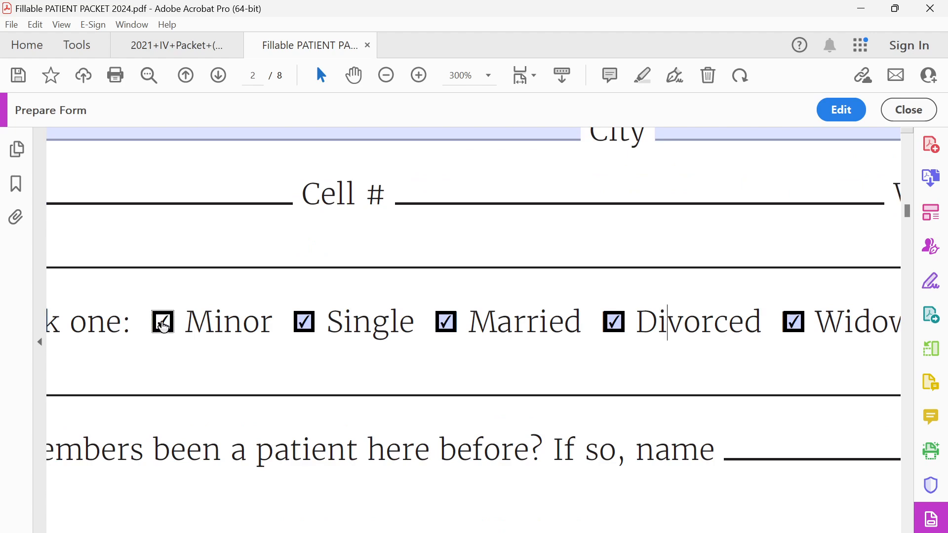
Step: Return to form editing and inspect the Minor check box's properties, then close them
left_click(841, 111)
double_click(163, 322)
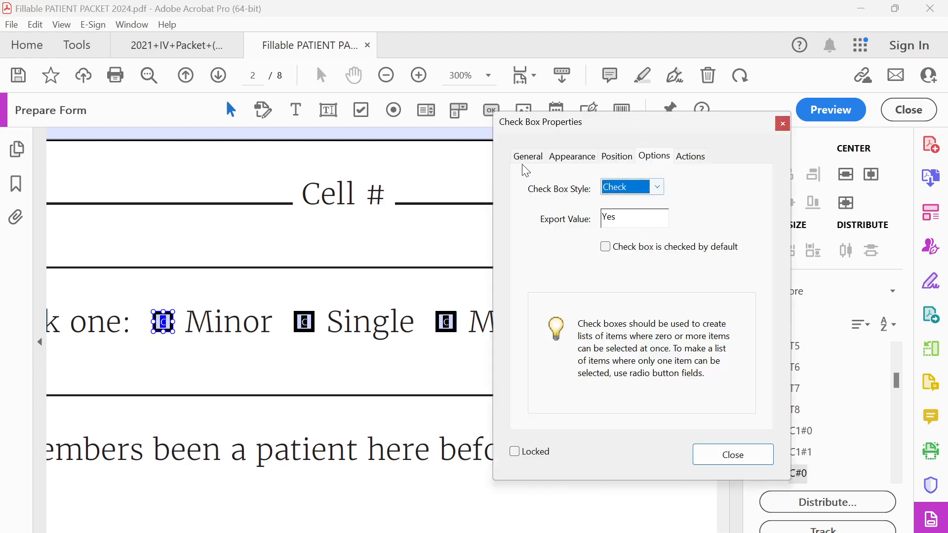
left_click(783, 124)
Step: Preview the form again and test the Minor and Single check boxes together
left_click(831, 110)
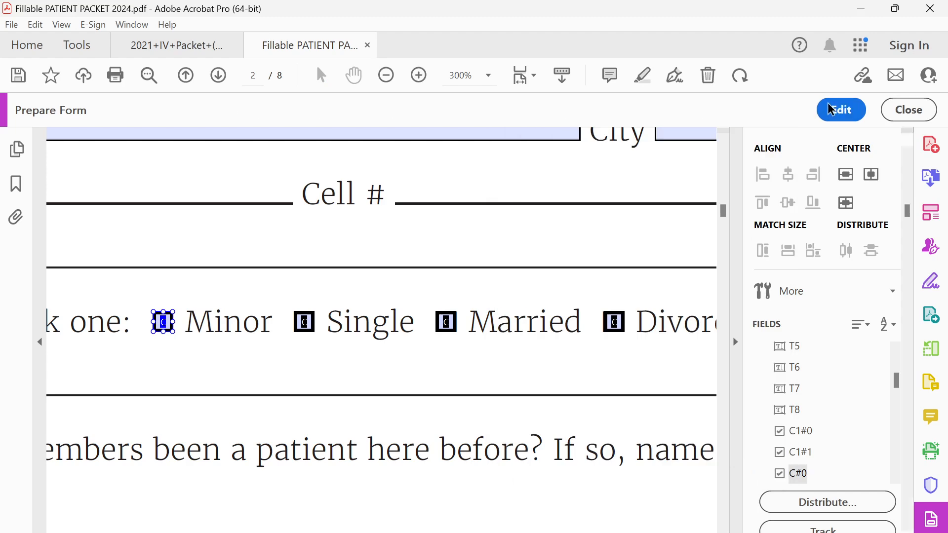
left_click(164, 325)
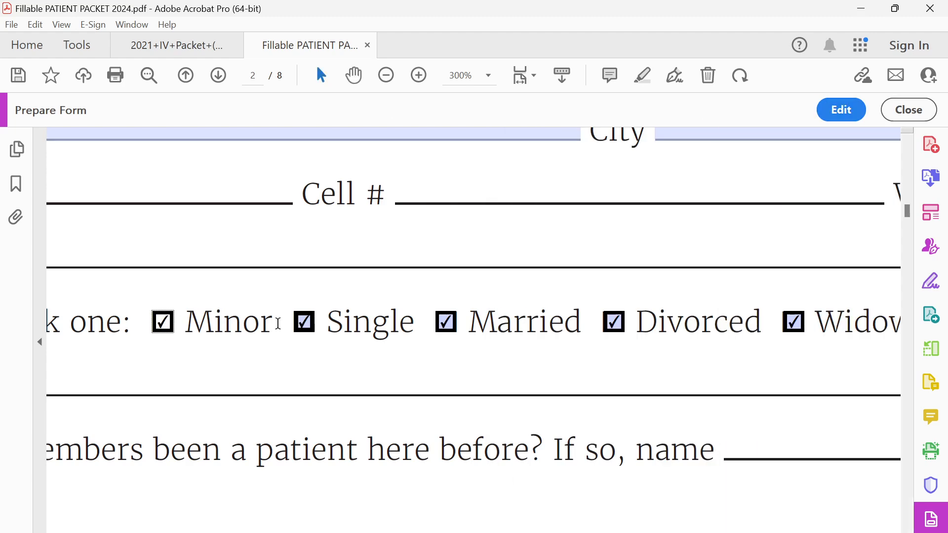
left_click(304, 324)
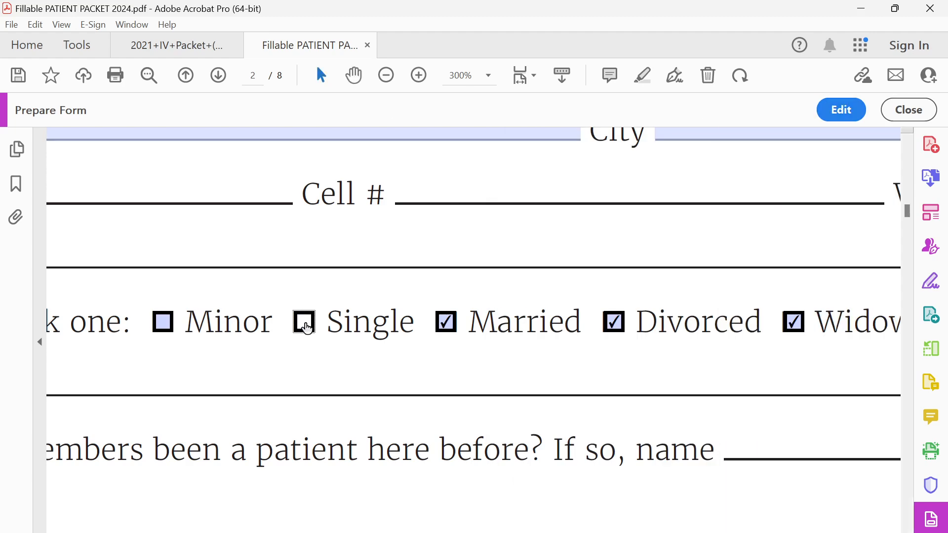
Step: Return to form editing and rename the Minor and Single check boxes to C2
left_click(845, 114)
left_click(163, 322)
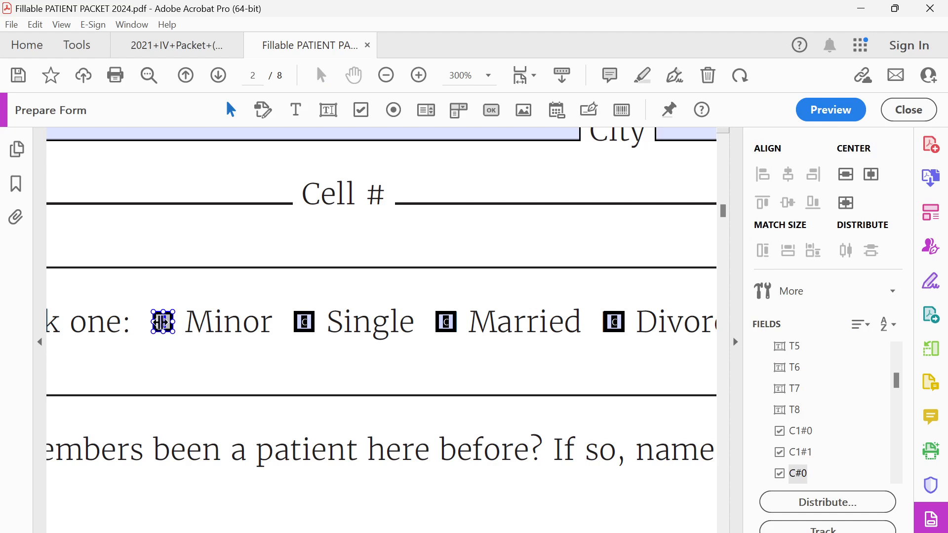
double_click(163, 322)
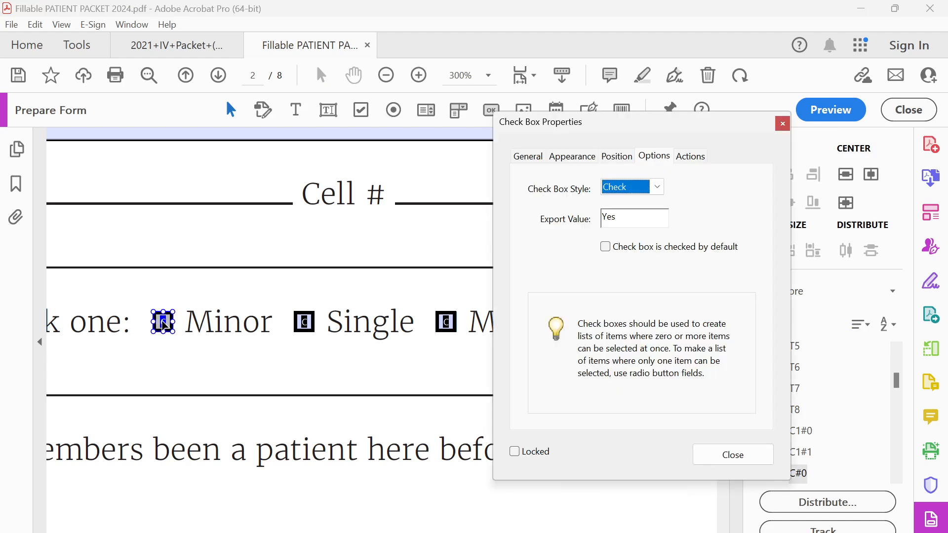
left_click(542, 158)
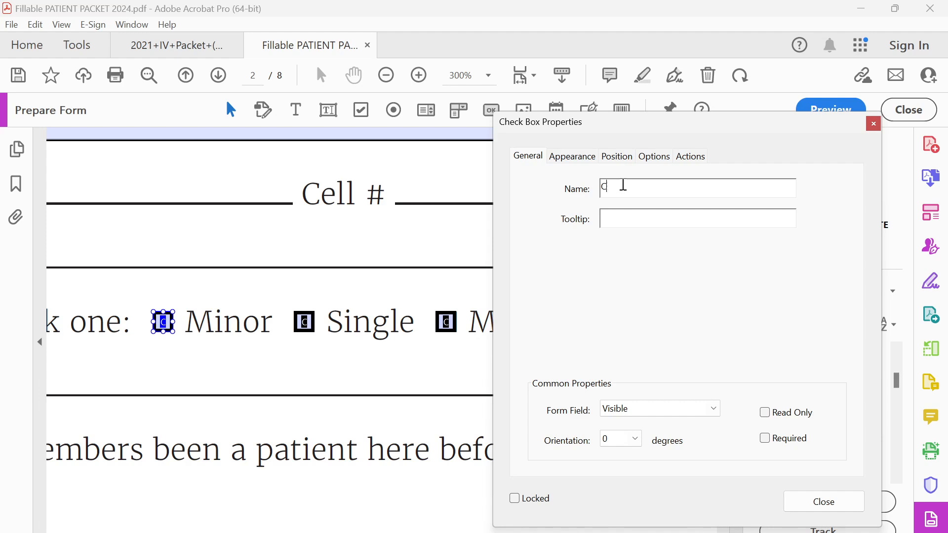
left_click(305, 322, "ctrl")
left_click(306, 324)
left_click(639, 187)
type("2")
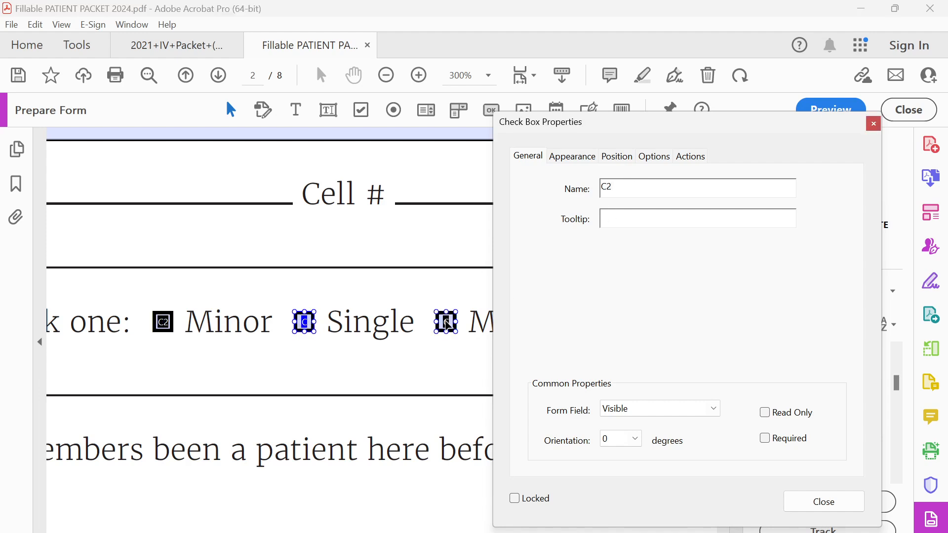
Step: Rename the Married and Divorced check boxes to C2
left_click(446, 324)
left_click(654, 194)
type("2")
left_click(441, 260)
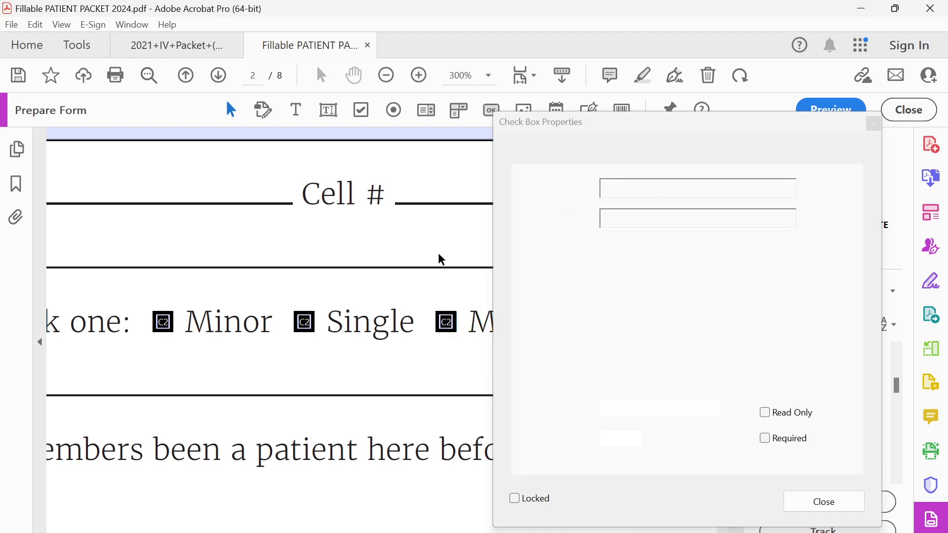
left_click_drag(794, 130, 352, 142)
left_click(611, 324)
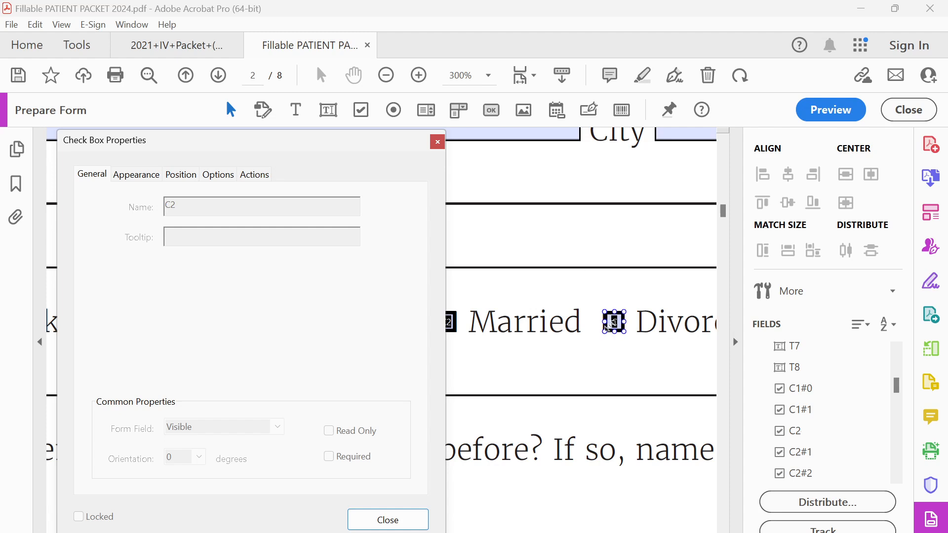
left_click(192, 209)
left_click(590, 349)
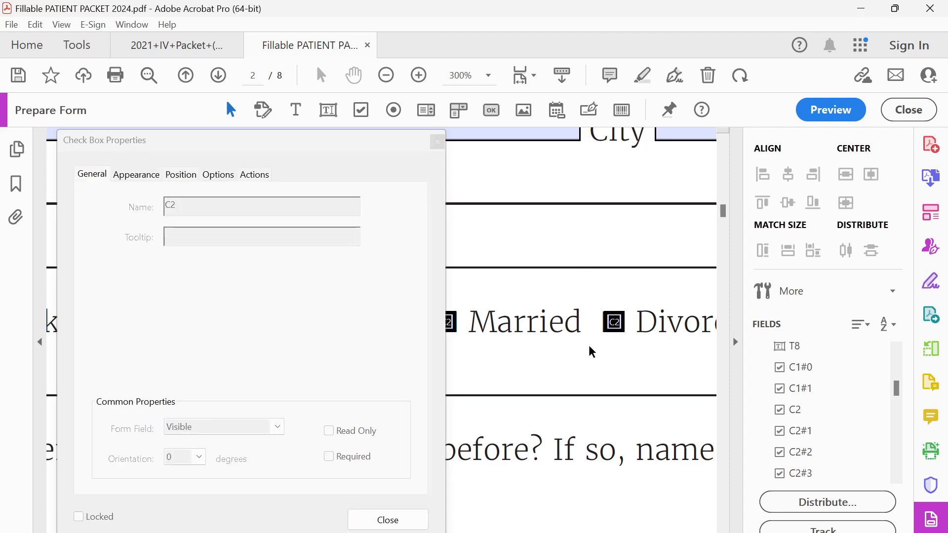
Step: Rename the Widowed and Separated check boxes to C2
scroll(451, 366, "right", 5)
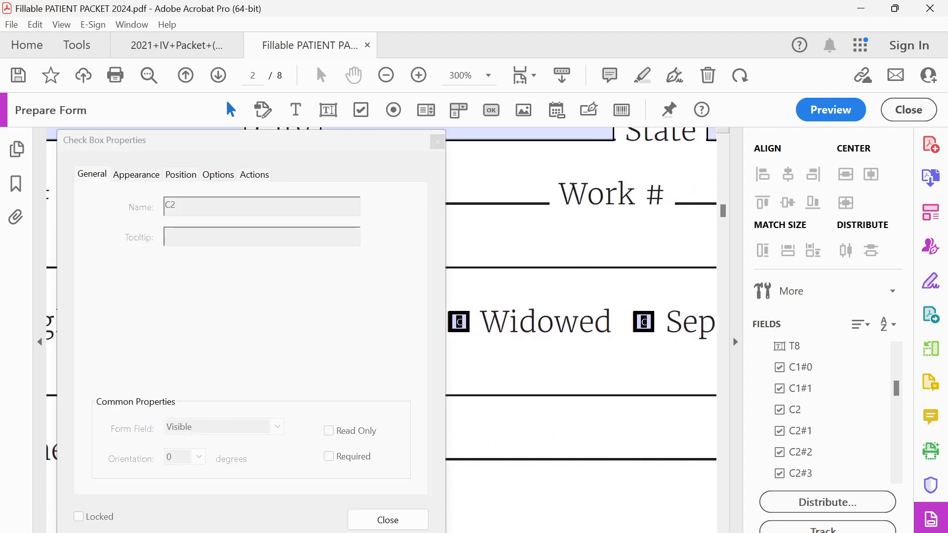
left_click(462, 322)
left_click(290, 206)
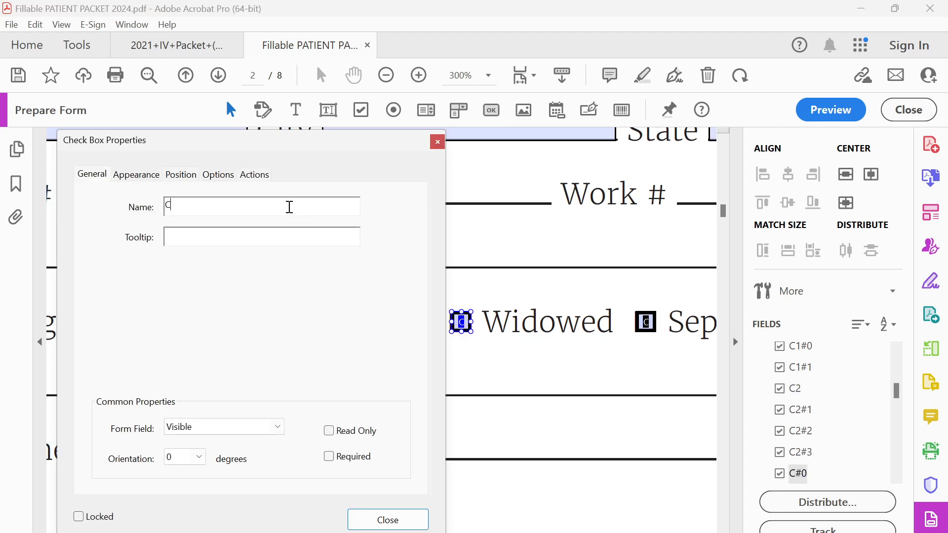
type("2")
left_click(647, 322)
left_click(235, 208)
type("2")
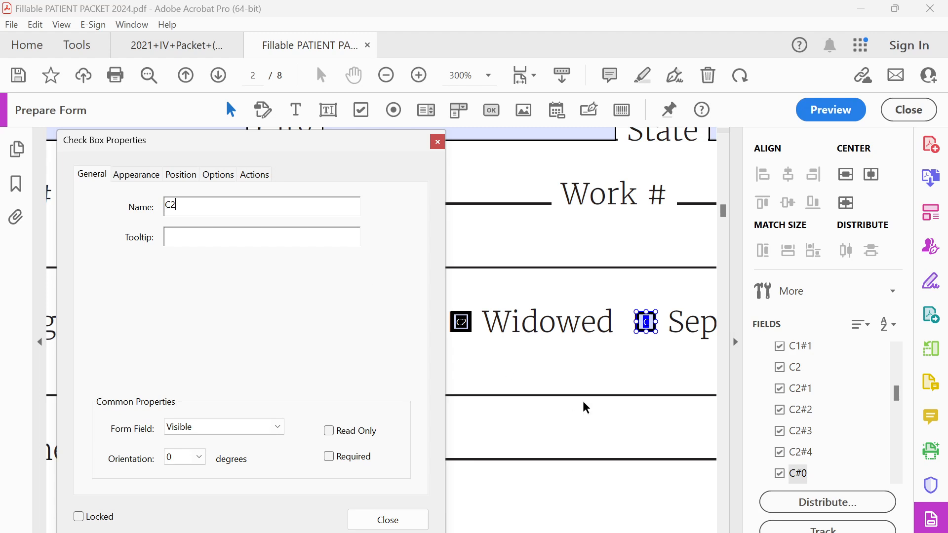
left_click(638, 397)
Step: Open the options of the Minor check box and select its export value
mouse_move(426, 532)
left_mouse_down()
mouse_move(613, 532)
mouse_move(427, 522)
left_mouse_up()
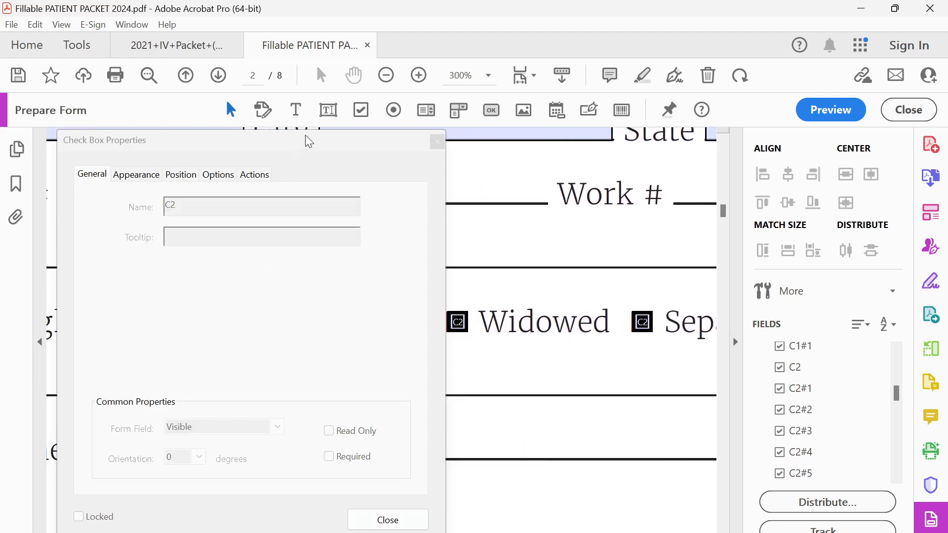
left_click_drag(314, 145, 611, 146)
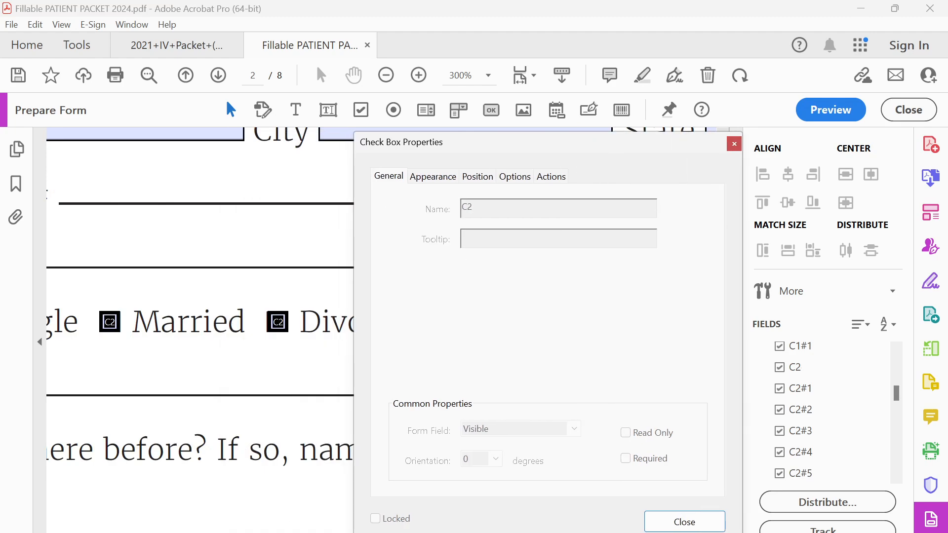
left_click_drag(459, 532, 367, 532)
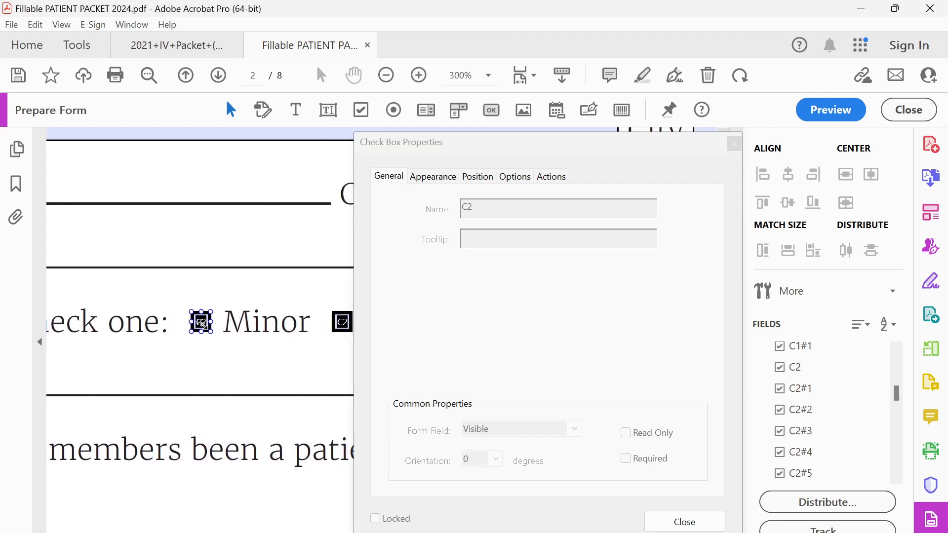
left_click(202, 324)
left_click(510, 179)
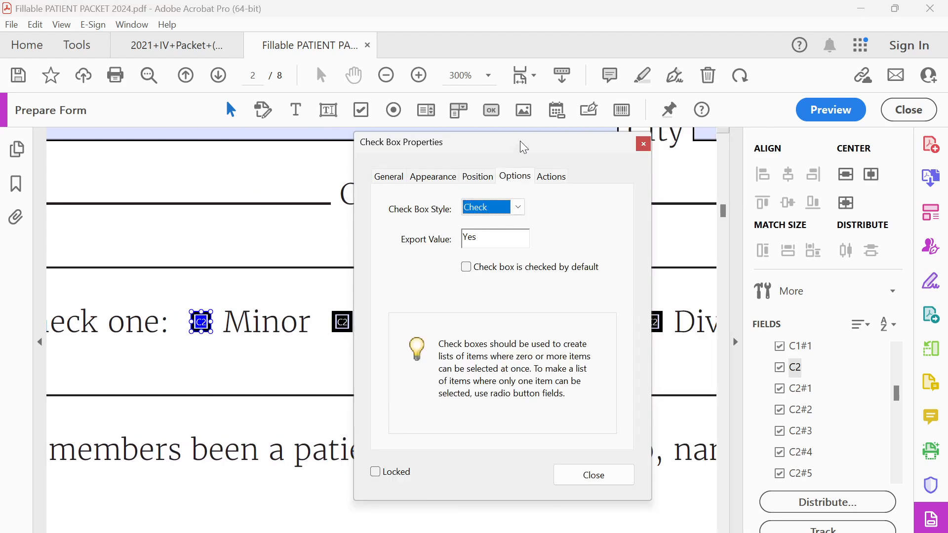
left_click_drag(524, 147, 579, 147)
left_click_drag(532, 238, 500, 237)
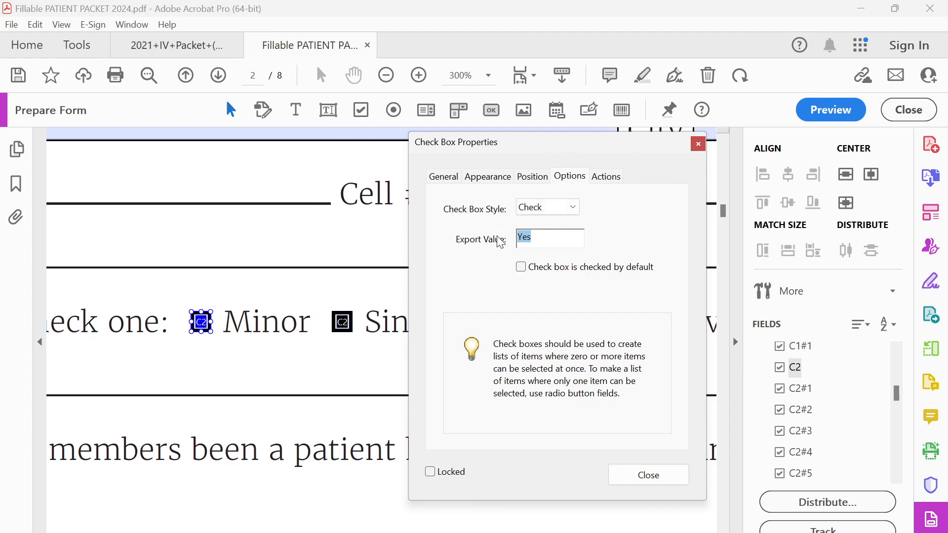
Step: Set the export value of the Single check box to 2
left_click(349, 321)
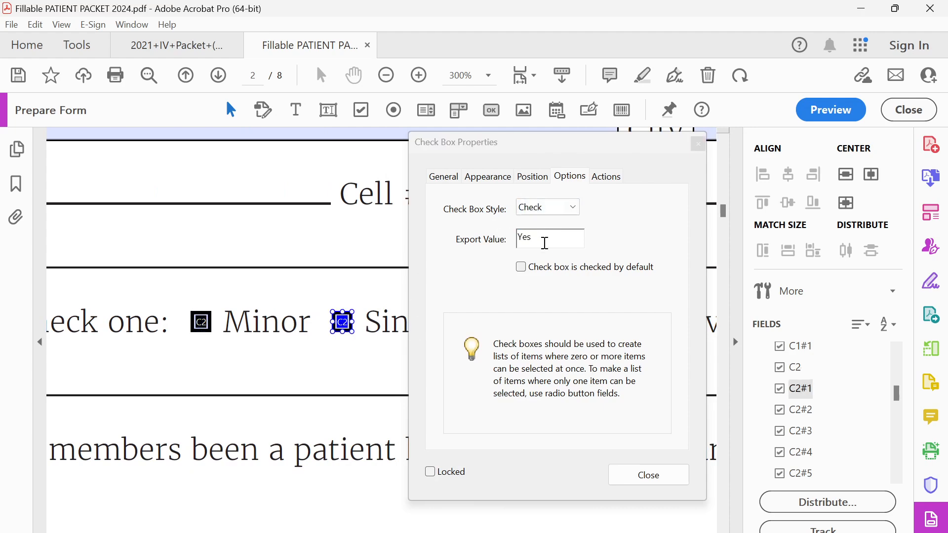
left_click_drag(545, 243, 470, 244)
type("2")
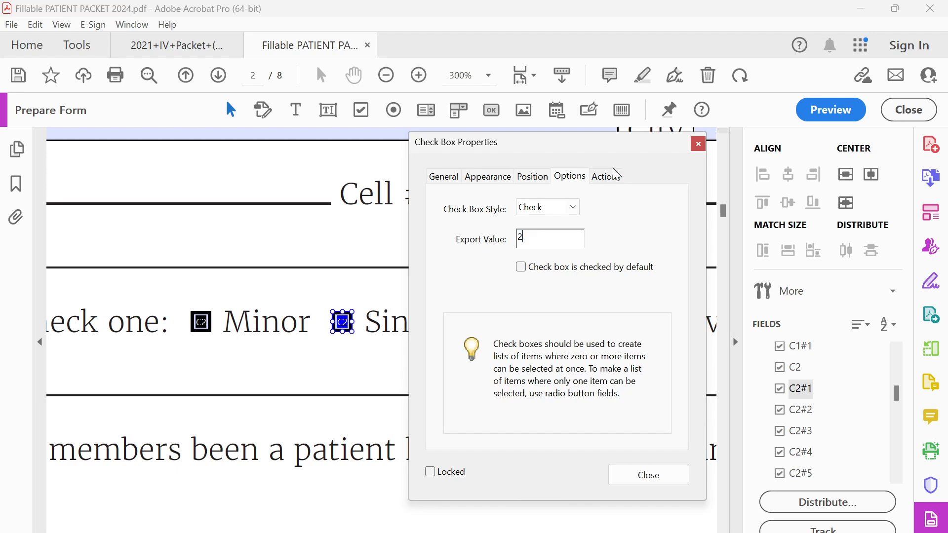
left_click(299, 291)
Step: Set the export value of the Married check box to 3 and of the Divorced one to 4
left_click_drag(600, 148, 289, 173)
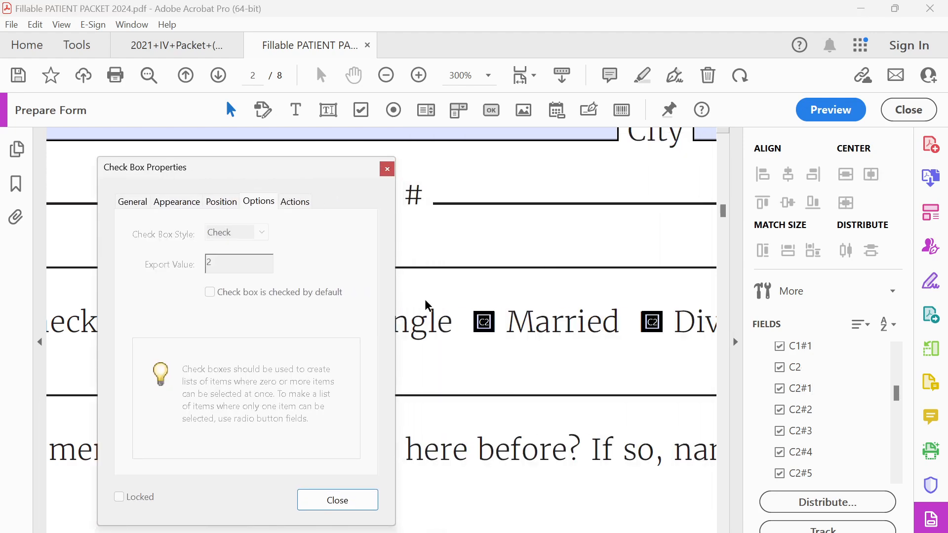
left_click(477, 325)
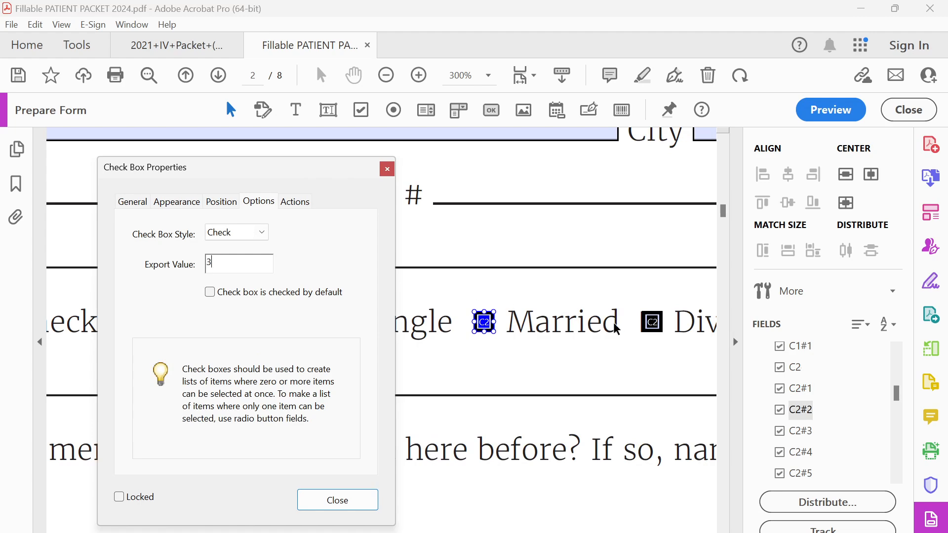
left_click(652, 322)
type("4")
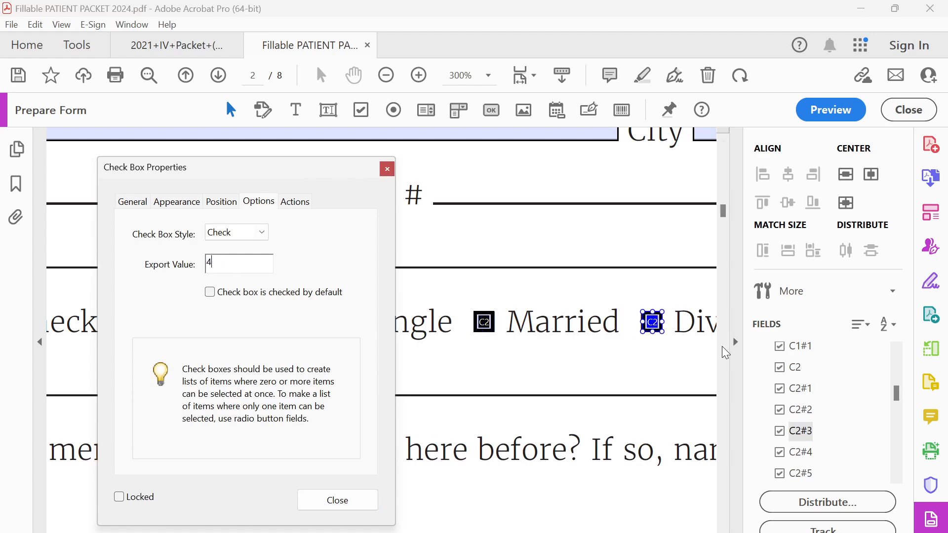
Step: Set the export value of the Widowed check box to aa
left_click(577, 344)
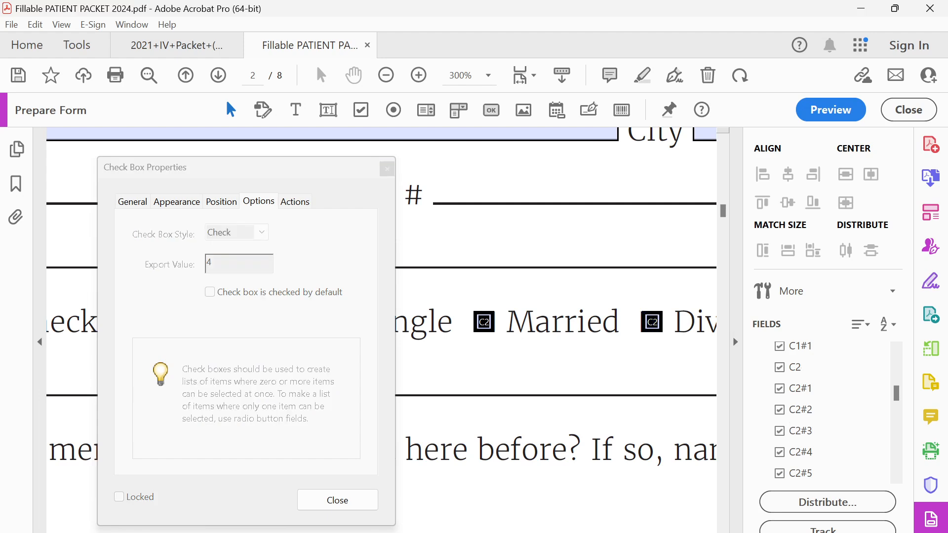
scroll(543, 346, "right", 6)
left_click(458, 322)
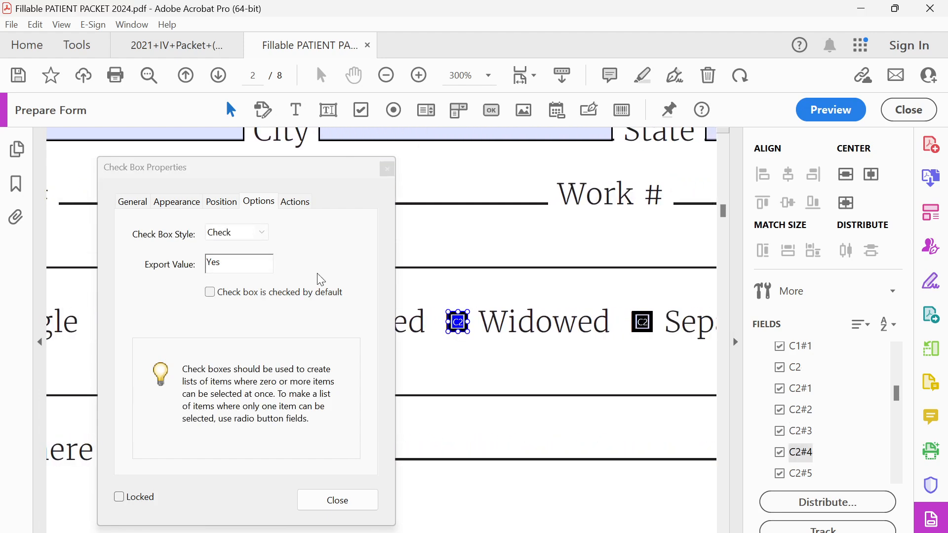
left_click(234, 269)
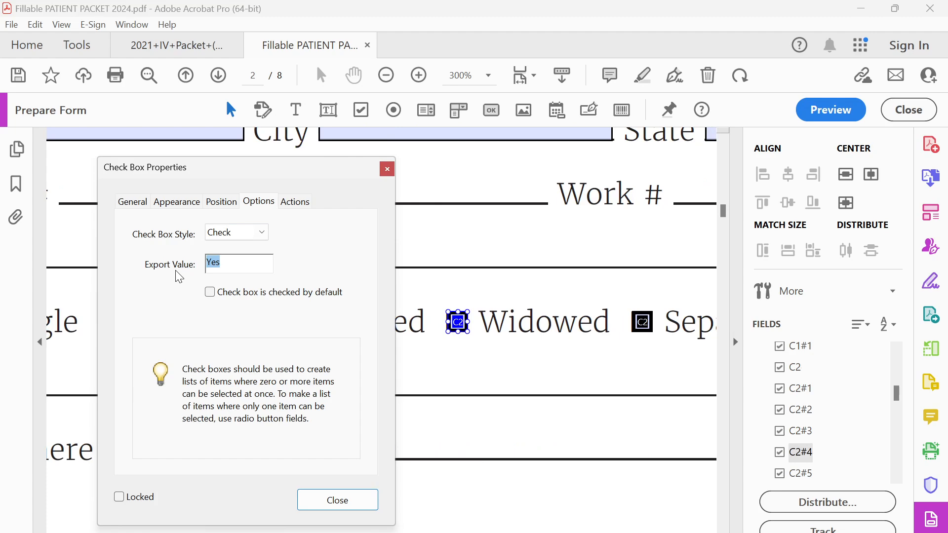
type("aa")
left_click(589, 301)
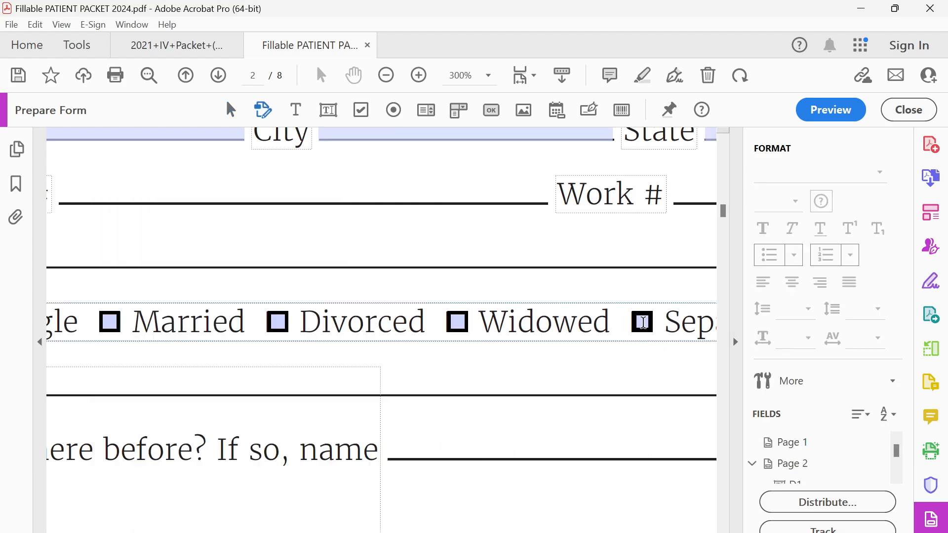
Step: Set the export value of the Separated check box to z and close its properties
left_click(642, 322)
double_click(643, 322)
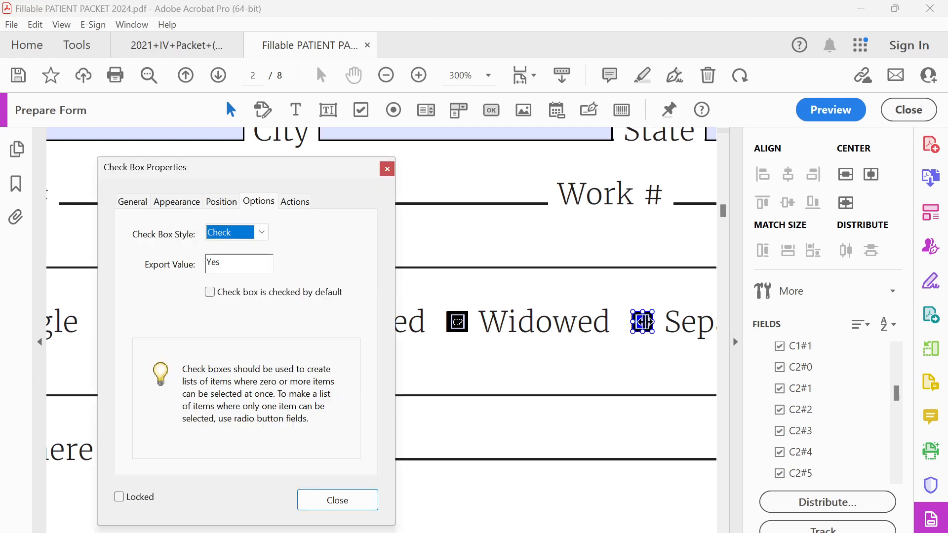
left_click(458, 322)
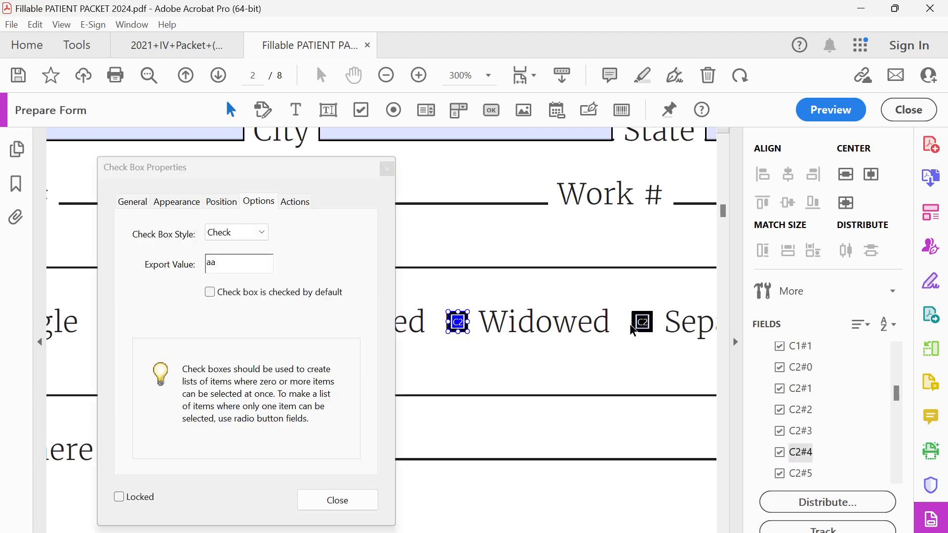
left_click(642, 322)
left_click(191, 265)
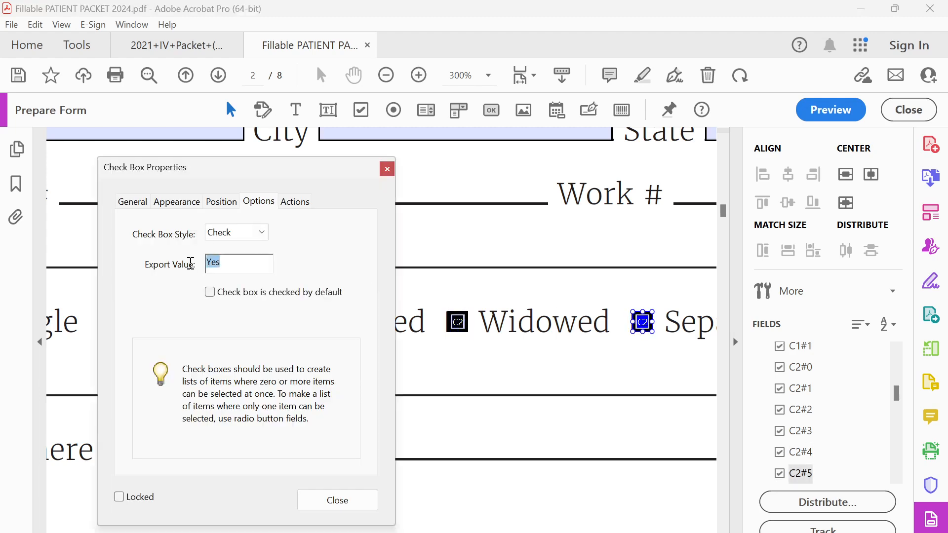
type("z")
left_click(425, 250)
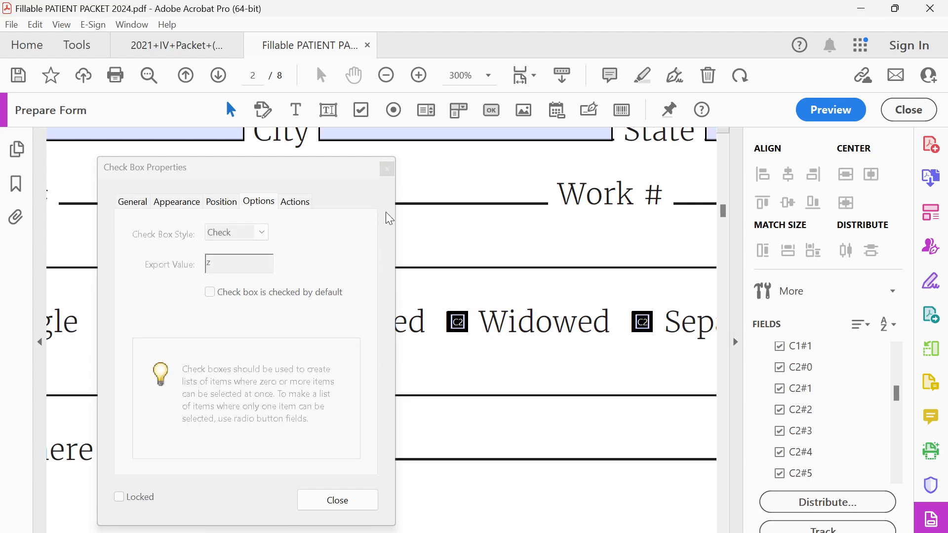
left_click(385, 174)
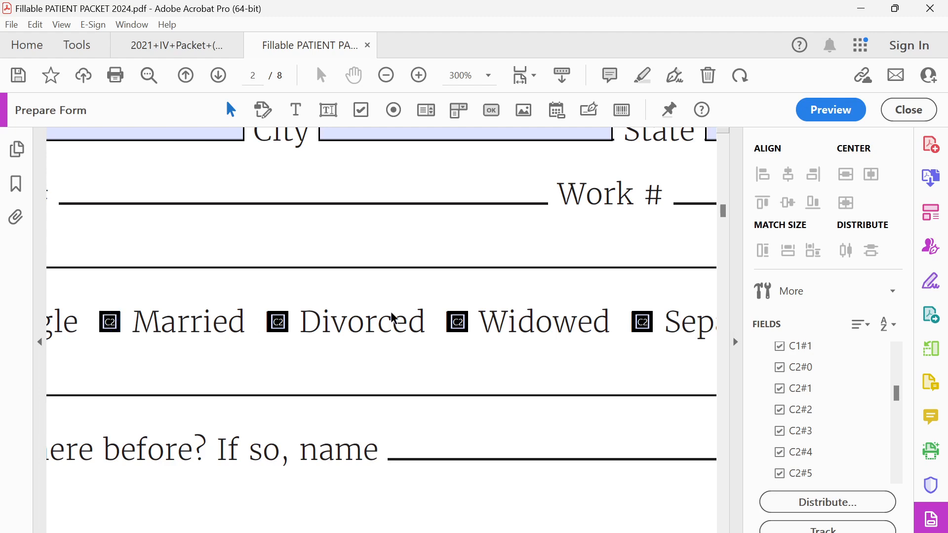
Step: Preview the form and test the marital-status check boxes from Single to Separated for mutually exclusive selection
scroll(528, 394, "down", 4)
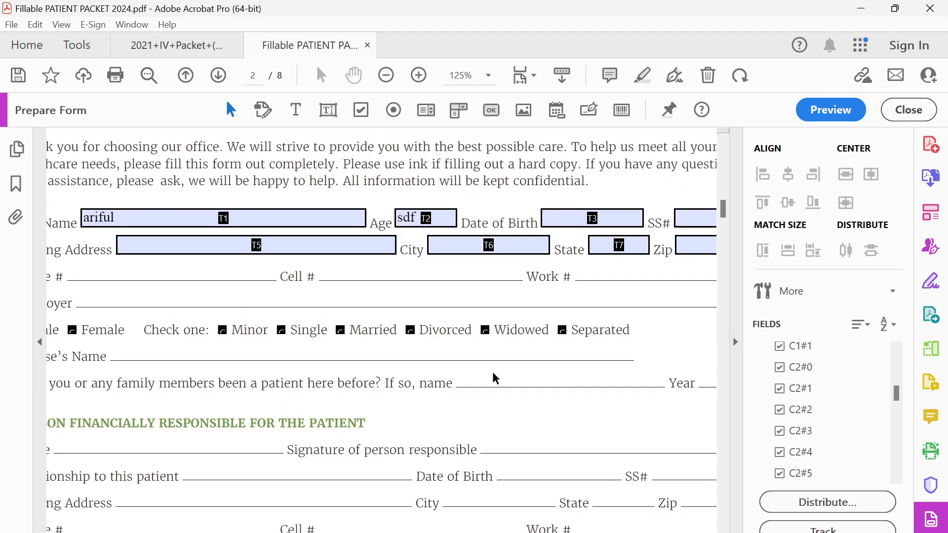
left_click(214, 339)
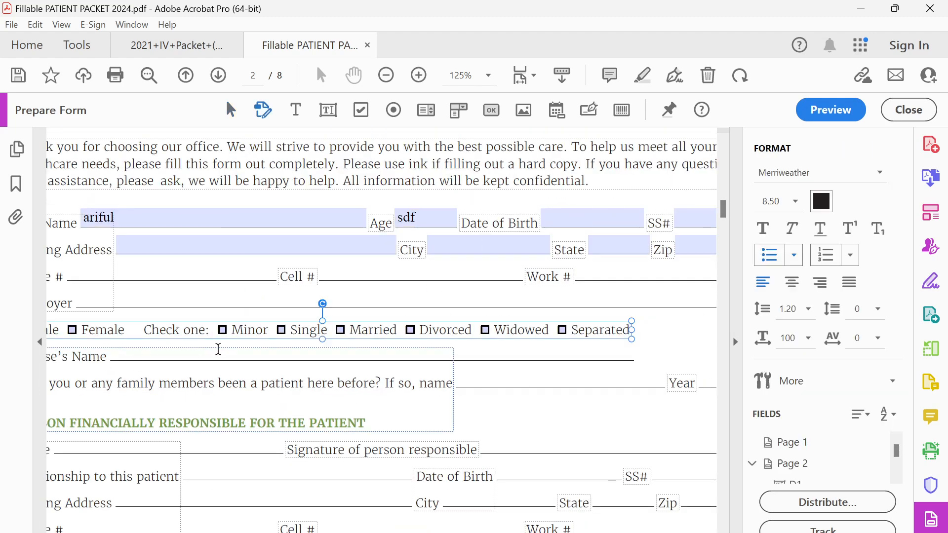
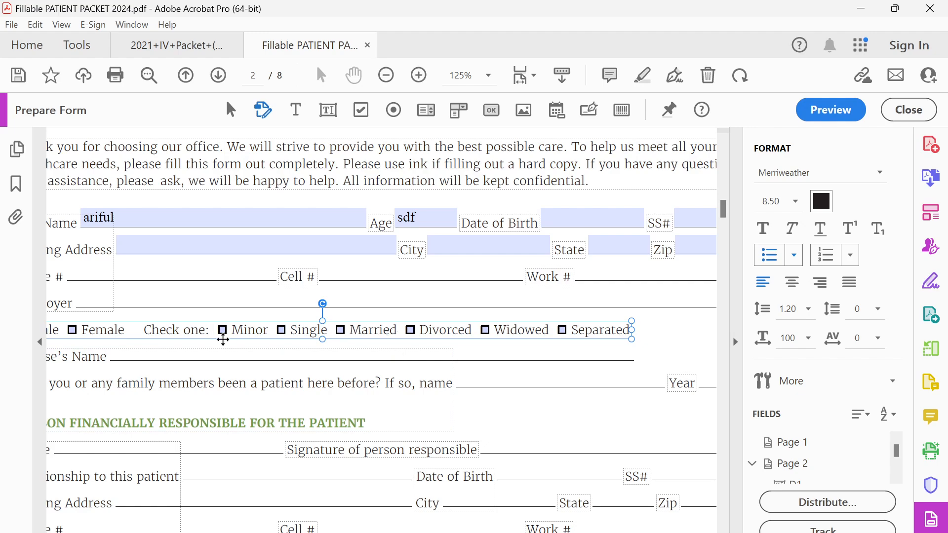
left_click(830, 113)
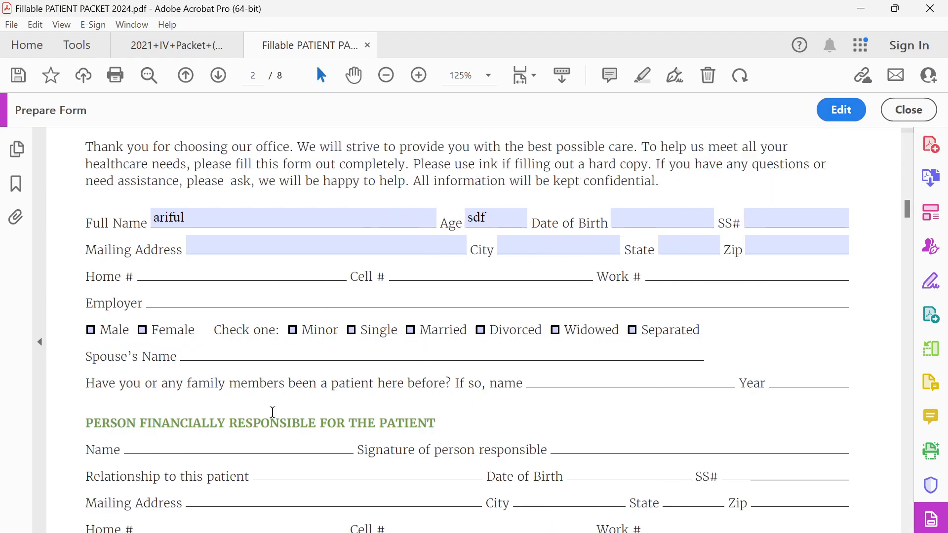
left_click(351, 330)
left_click(411, 331)
left_click(480, 331)
left_click(556, 330)
left_click(632, 330)
left_click(555, 331)
Step: Test the first-row YES check box on page 3 by toggling it, and return to form editing
scroll(335, 390, "down", 15)
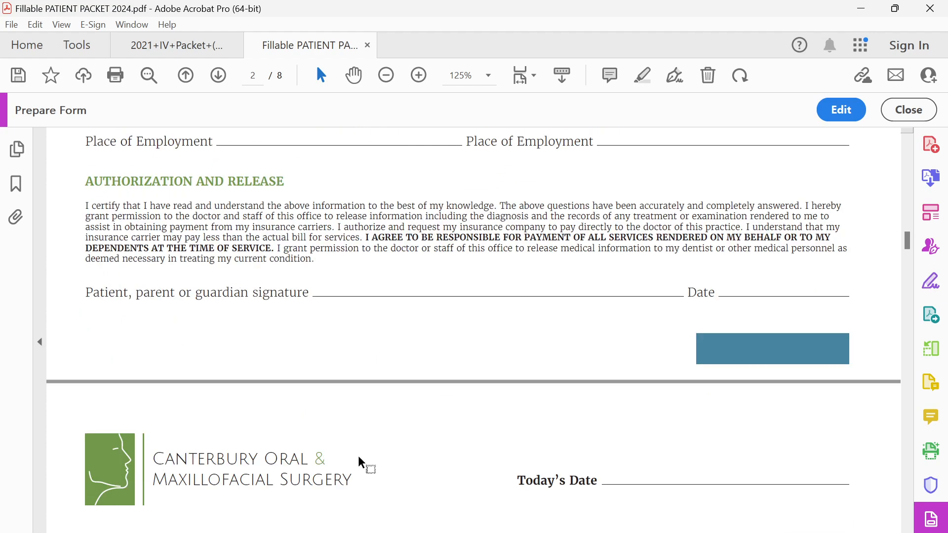
scroll(453, 268, "down", 3)
scroll(453, 269, "up", 4)
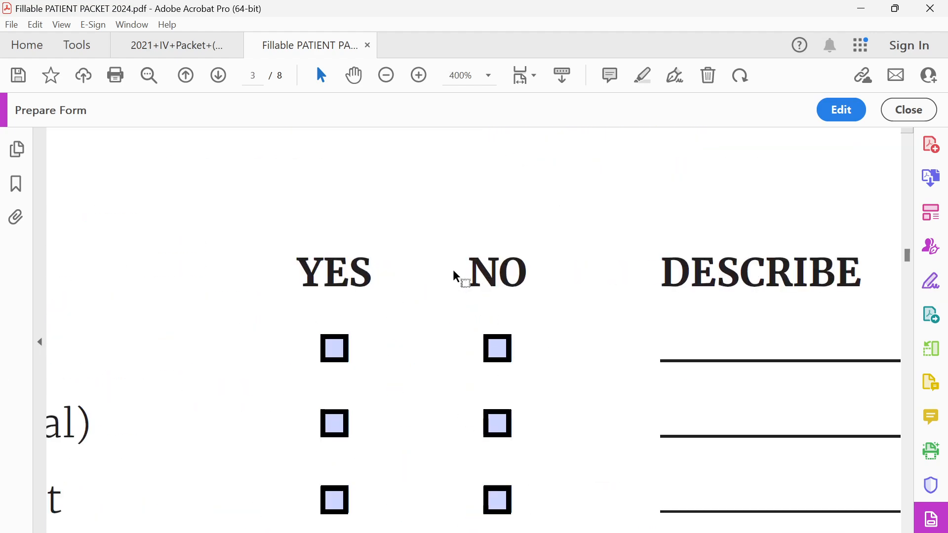
scroll(435, 341, "down", 3)
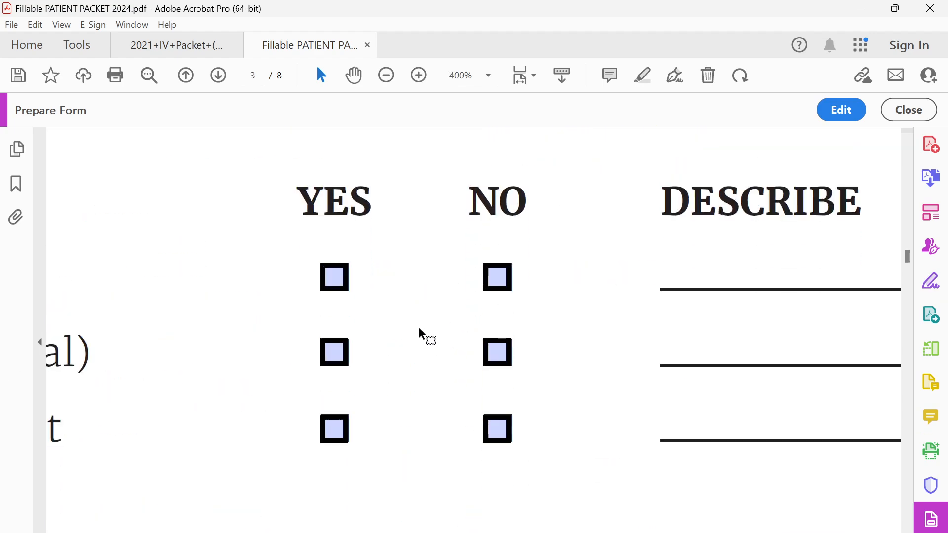
left_click(333, 289)
left_click(332, 289)
left_click(332, 289)
left_click(333, 289)
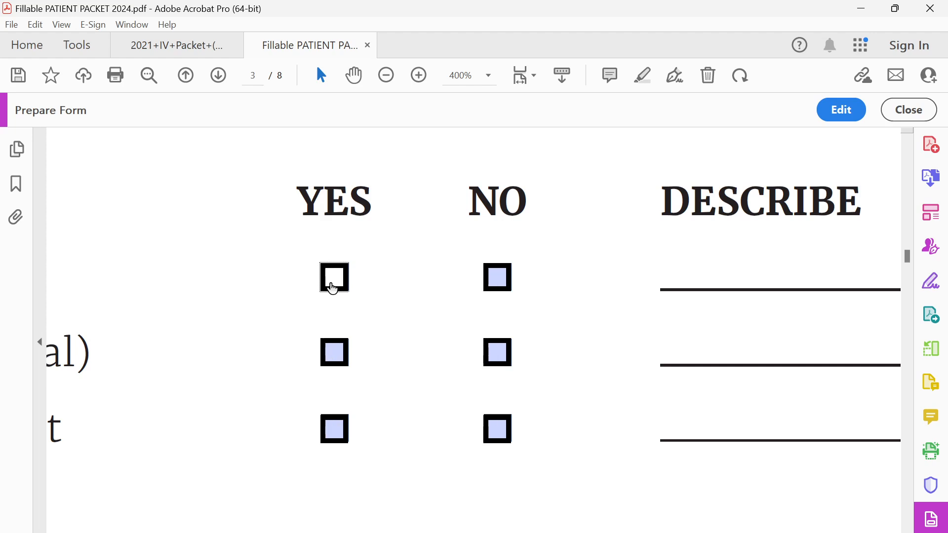
left_click(822, 116)
left_click(334, 281)
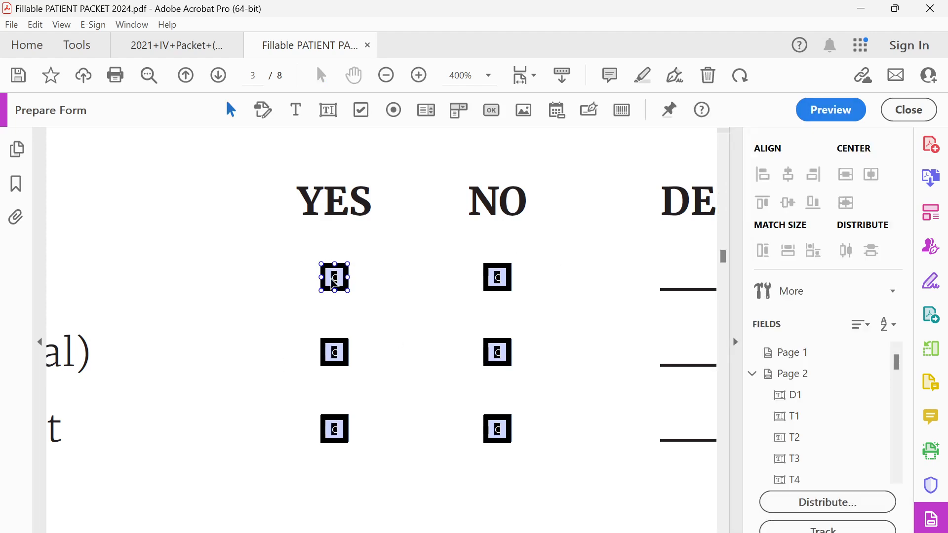
double_click(334, 282)
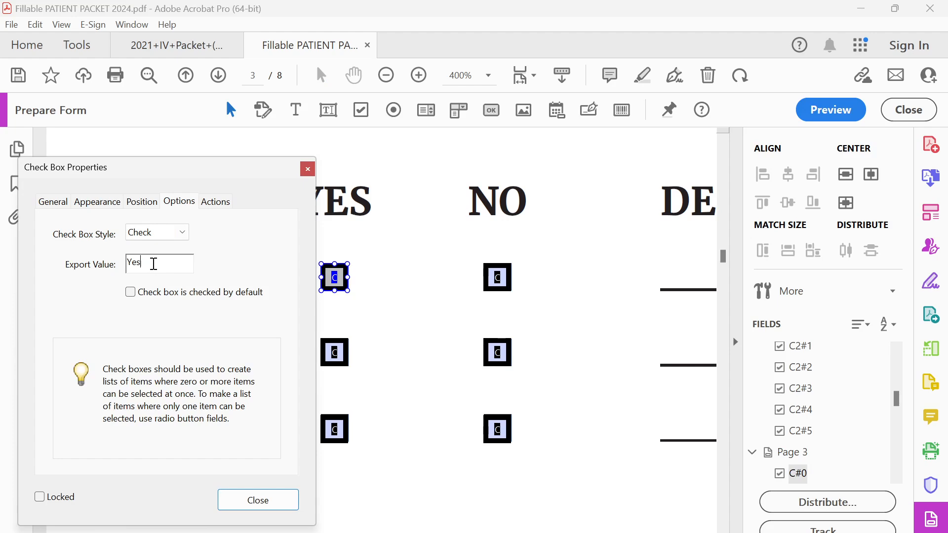
left_click(58, 204)
left_click(152, 235)
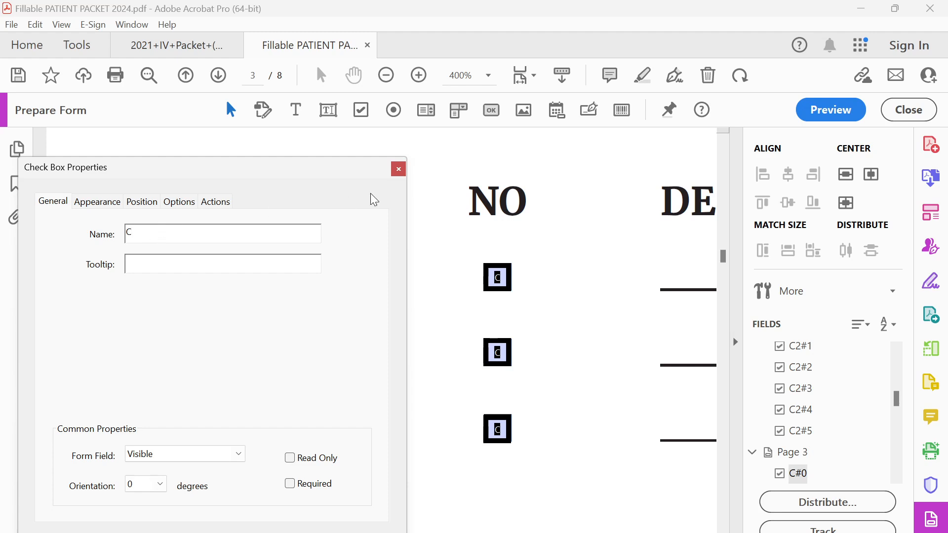
left_click(398, 170)
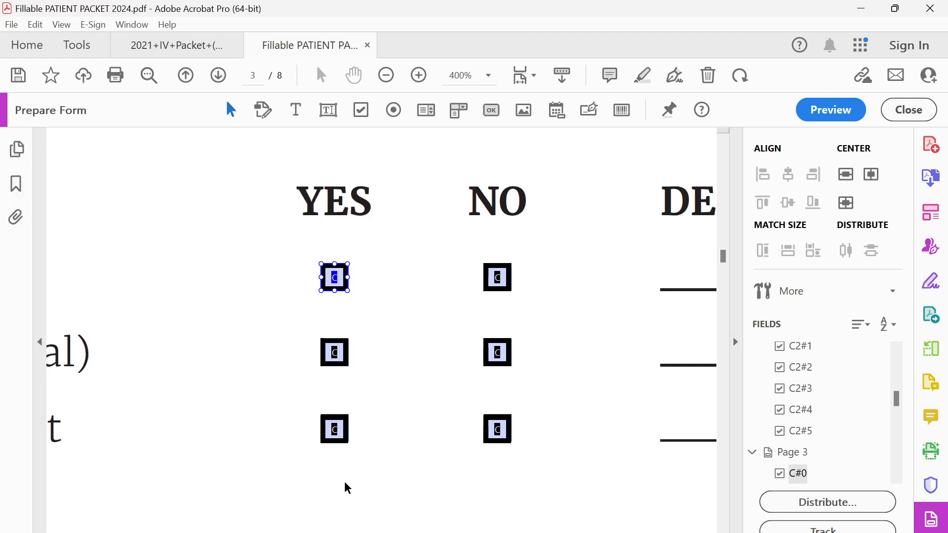
Step: Rename the first-row YES and NO check boxes on page 3 to C3
scroll(381, 321, "right", 3)
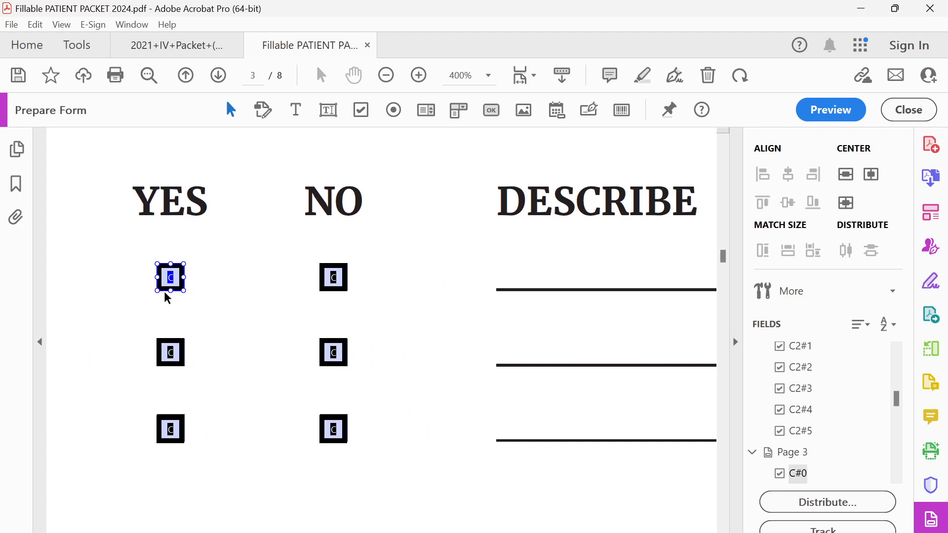
double_click(170, 277)
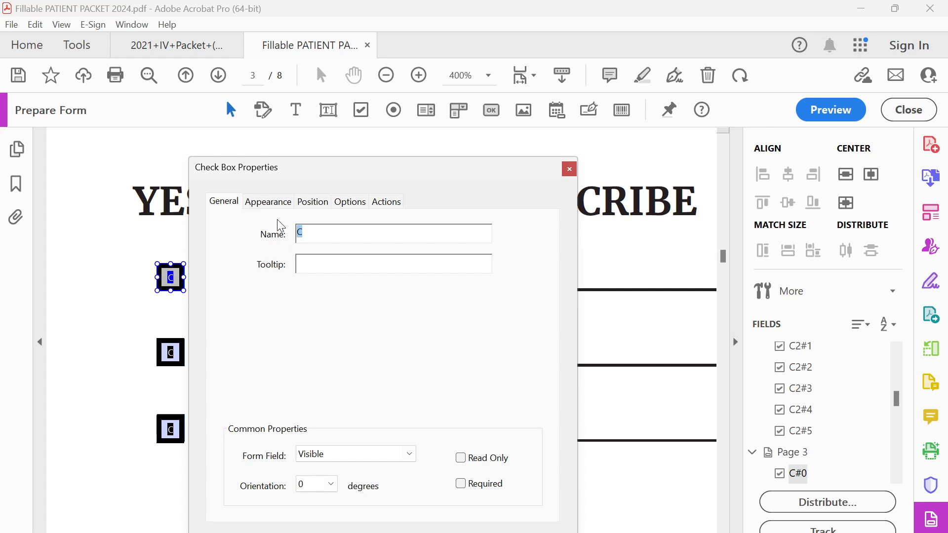
left_click(333, 233)
left_click(571, 174)
left_click_drag(428, 173, 705, 190)
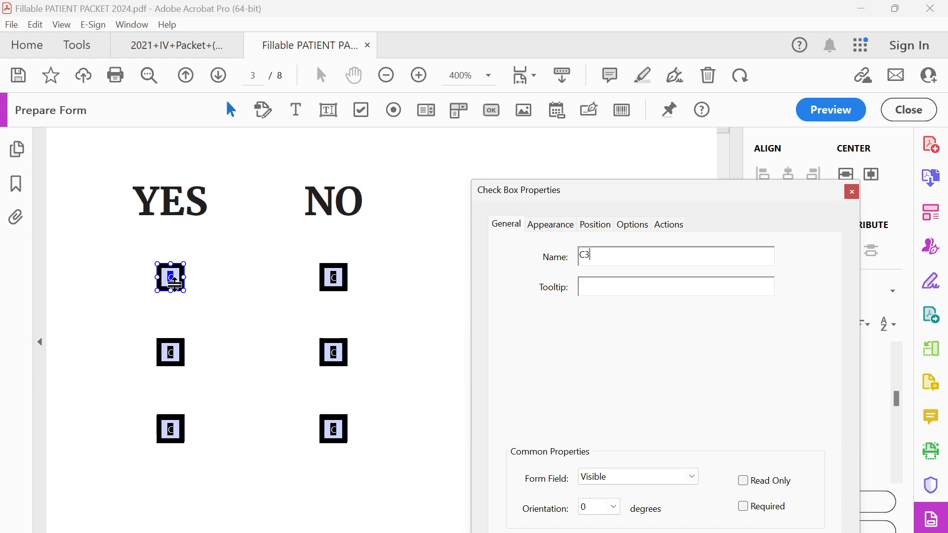
left_click(332, 278)
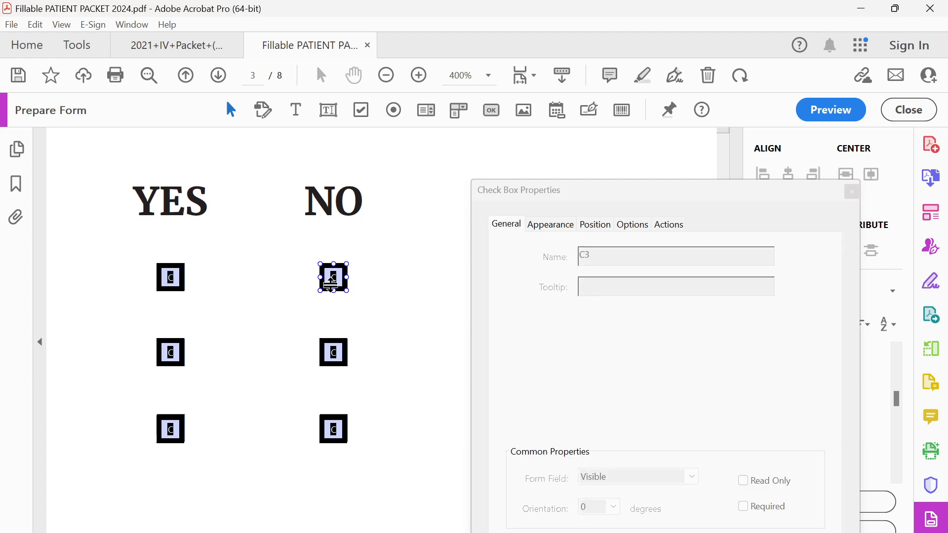
left_click(173, 277)
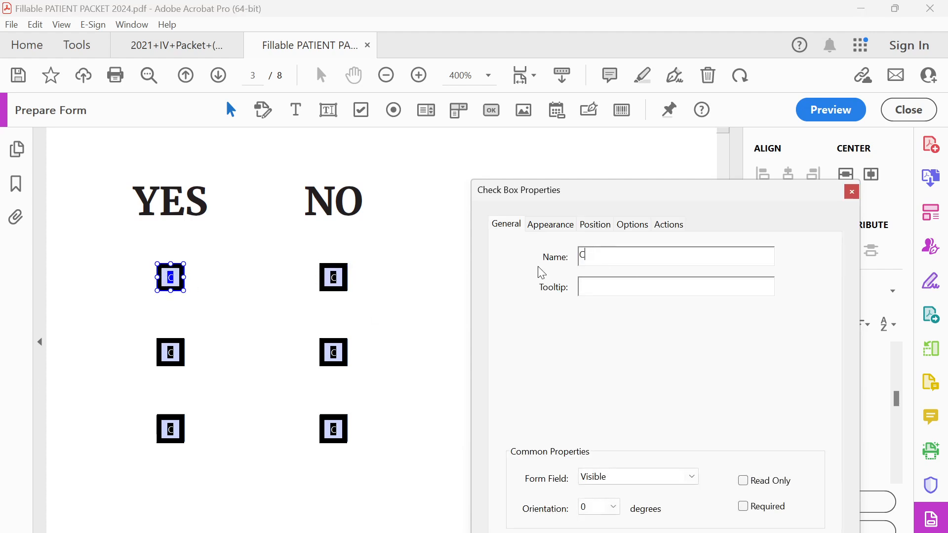
type("3")
left_click(334, 277)
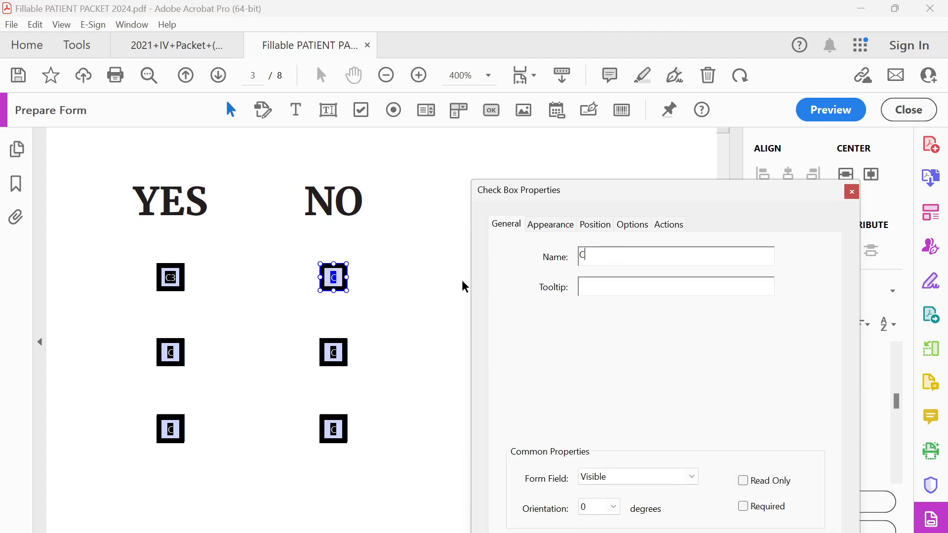
type("3")
left_click(400, 294)
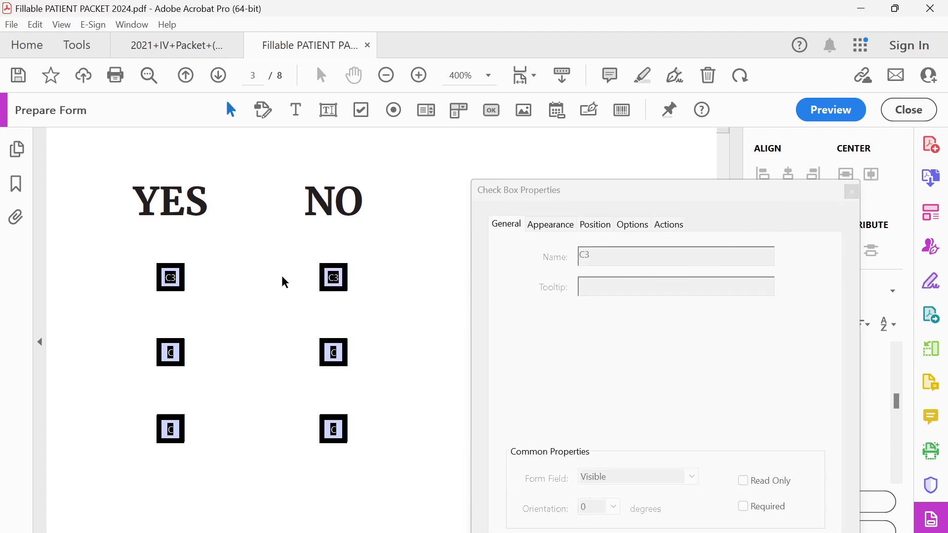
Step: Set the export value of the first-row NO check box to no and close its properties
left_click(334, 278)
left_click(632, 225)
key("Tab")
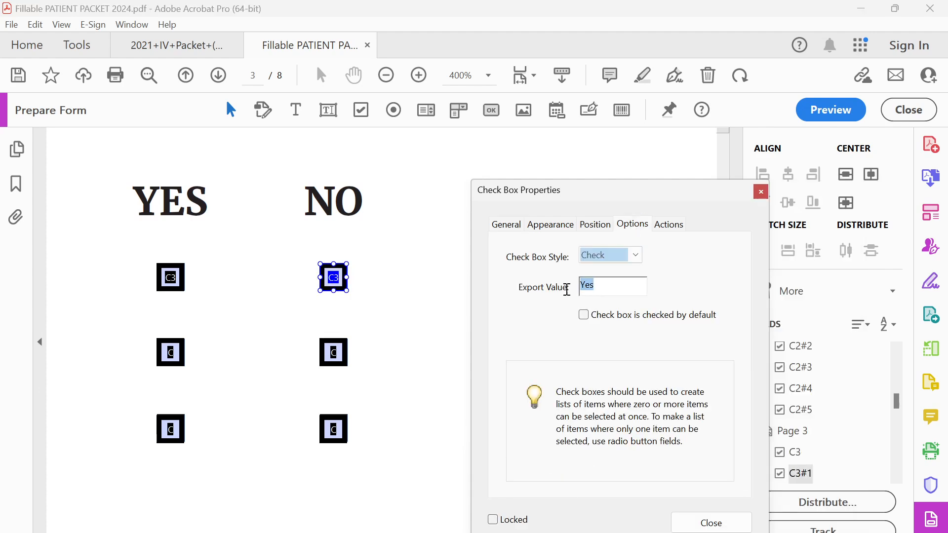
type("n")
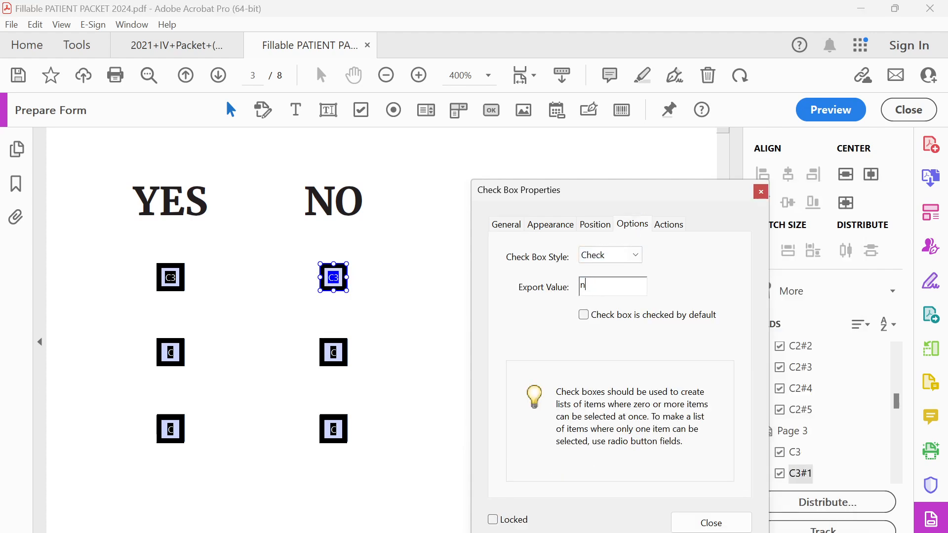
left_click(403, 288)
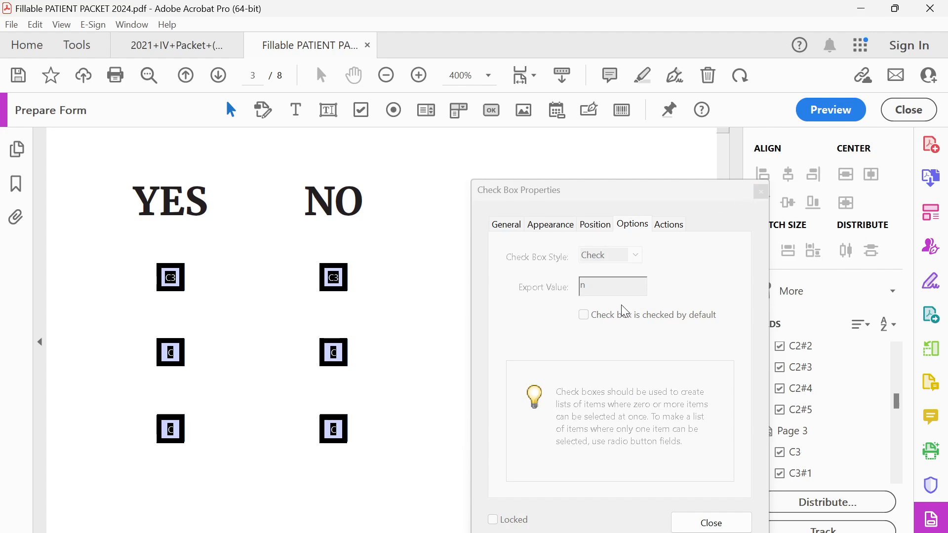
left_click(613, 290)
left_click(321, 288)
double_click(583, 286)
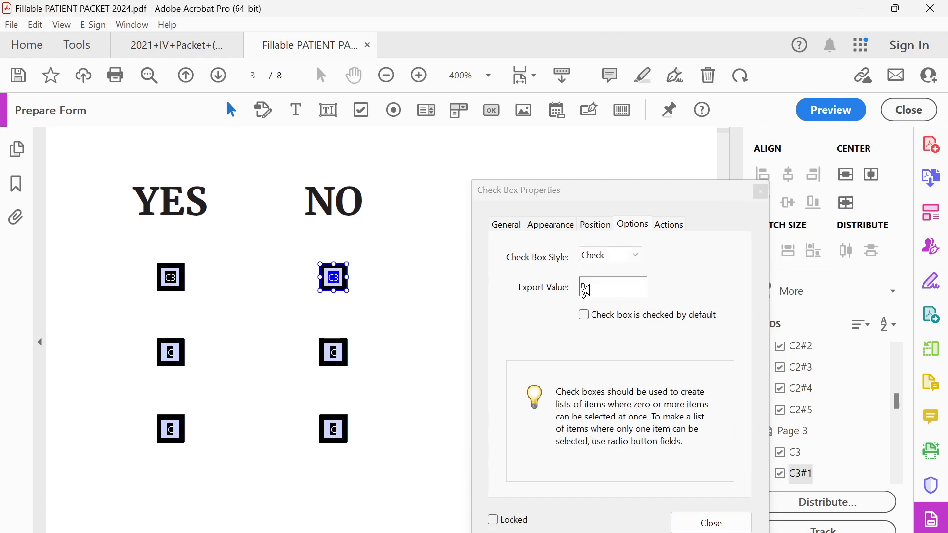
type("no")
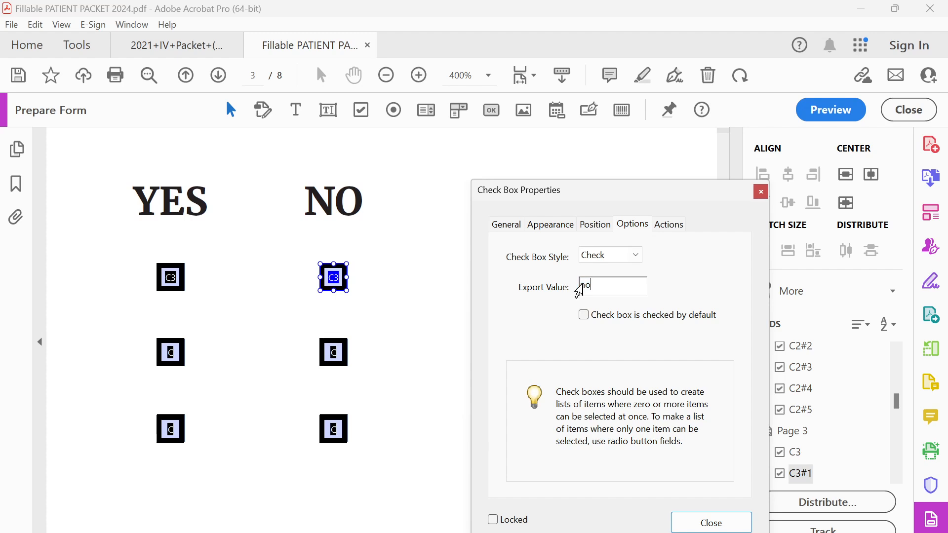
left_click(388, 280)
left_click(757, 195)
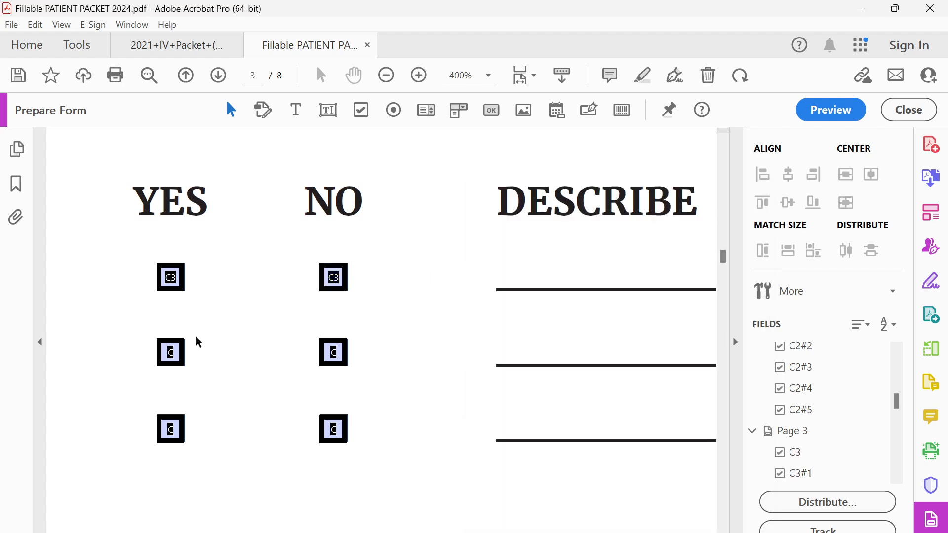
left_click(336, 279)
left_click(260, 317)
scroll(296, 343, "down", 2)
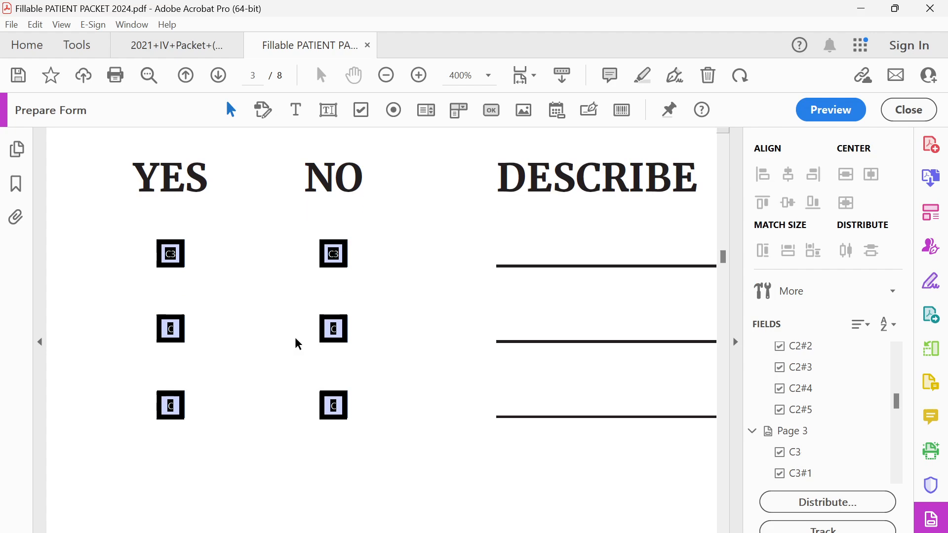
Step: Replace the second- and third-row YES and NO check boxes on page 3 with copies of the first-row C3 pair
left_click_drag(123, 235, 407, 358)
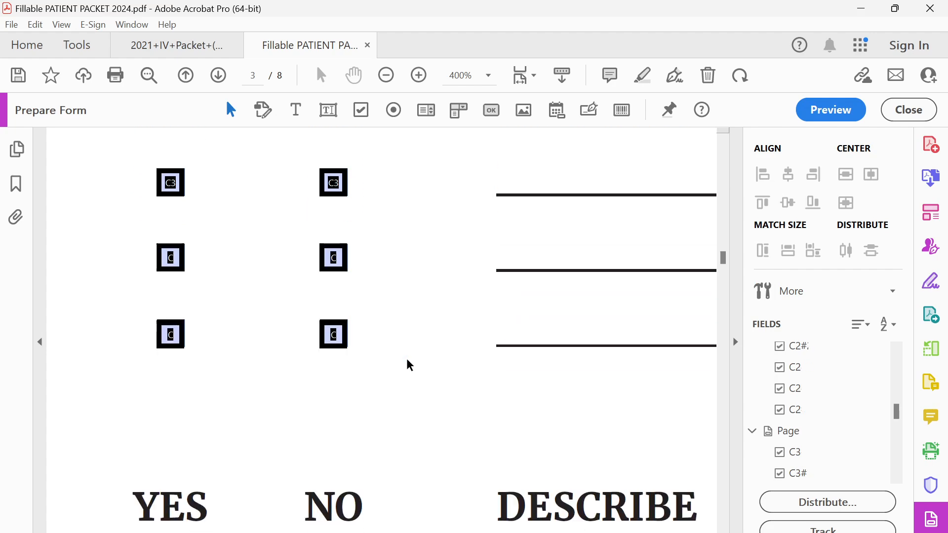
key("Delete")
left_click_drag(118, 170, 329, 332)
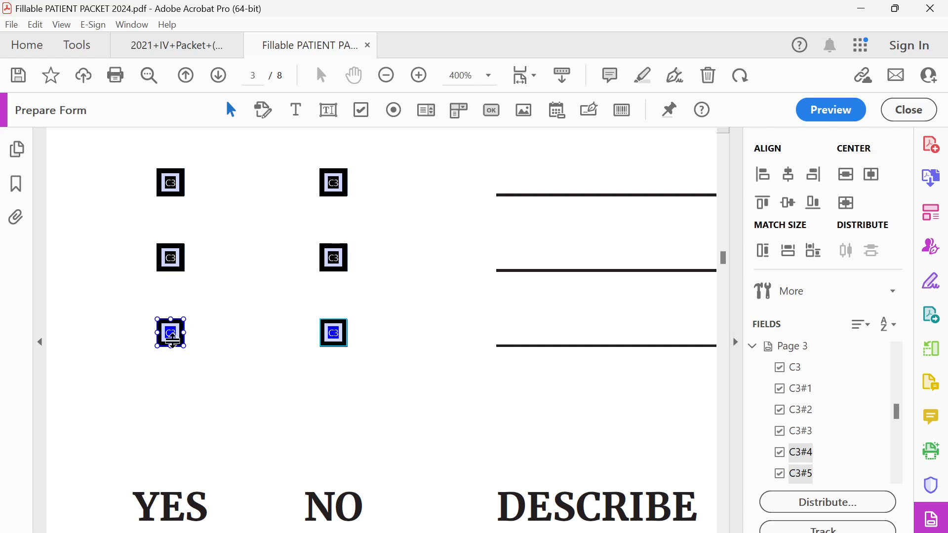
Step: Rename the second-row YES and NO check boxes in the HAVE YOU HAD section to C4
double_click(173, 257)
left_click(506, 224)
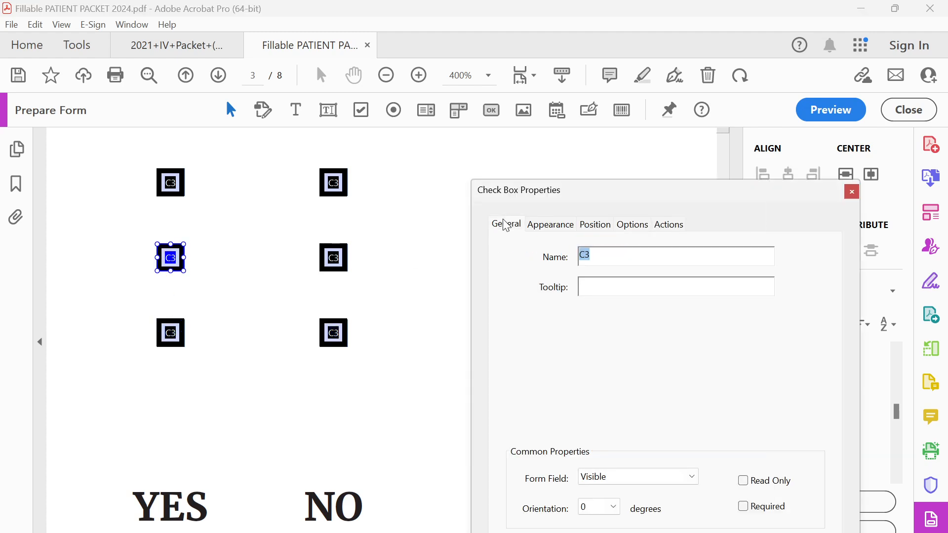
left_click(615, 258)
left_click(334, 258)
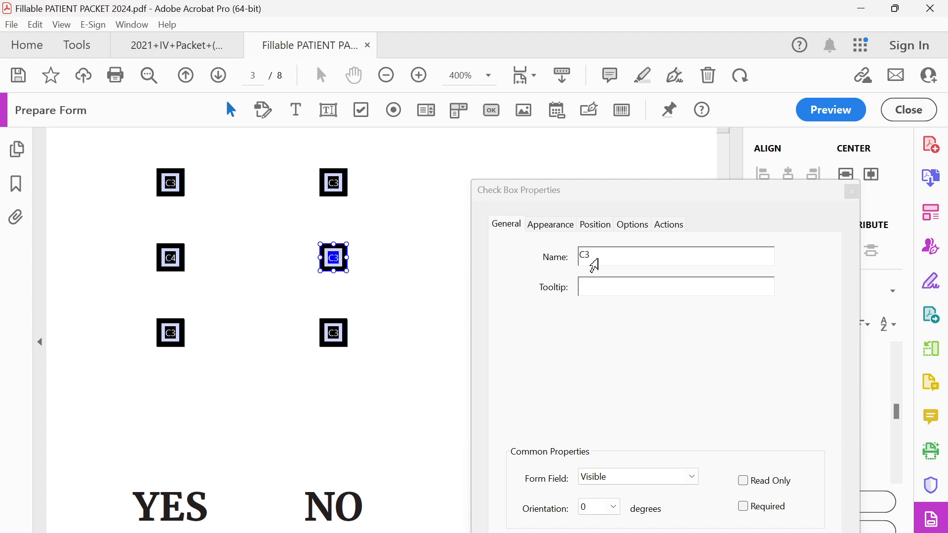
key("Right")
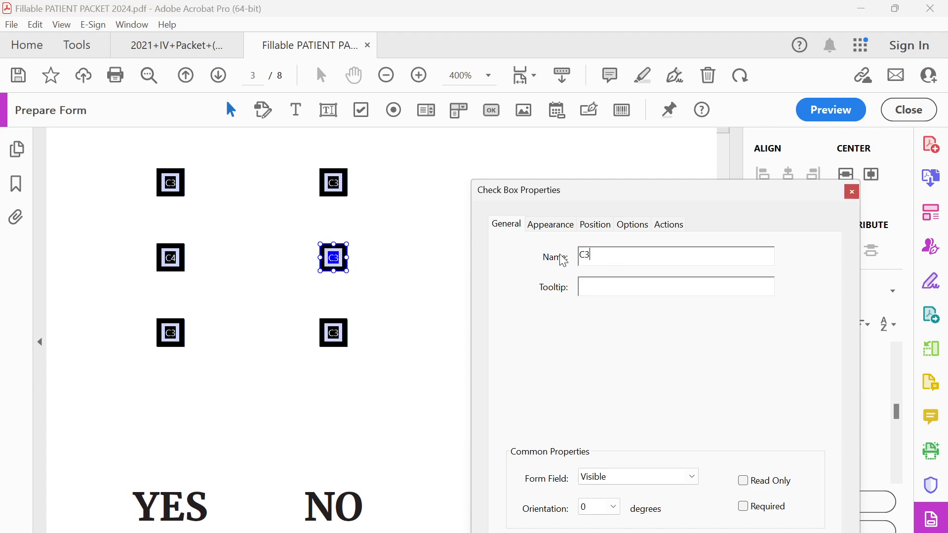
key("BackSpace")
type("4")
left_click(460, 286)
Step: Rename the third-row YES and NO check boxes in the HAVE YOU HAD section to C5 and close their properties
left_click(170, 333)
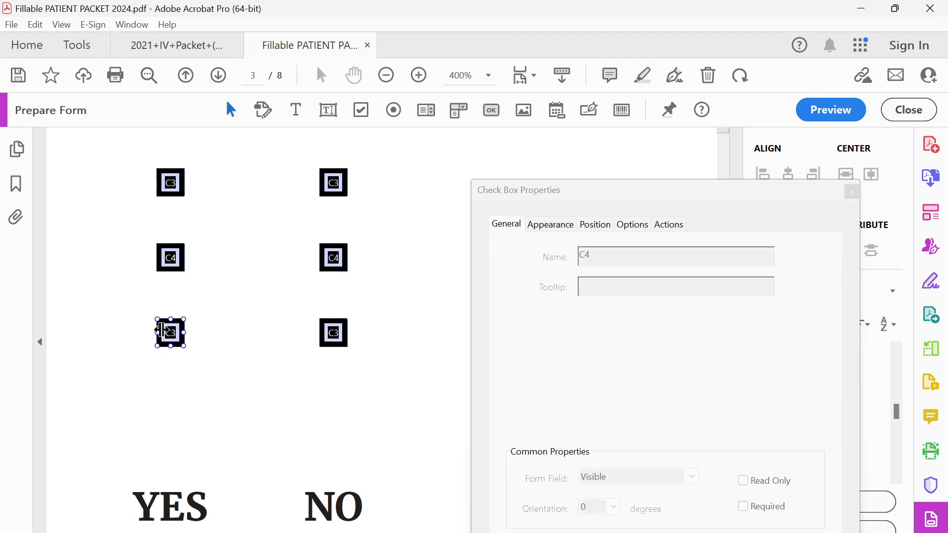
left_click(624, 252)
key("BackSpace")
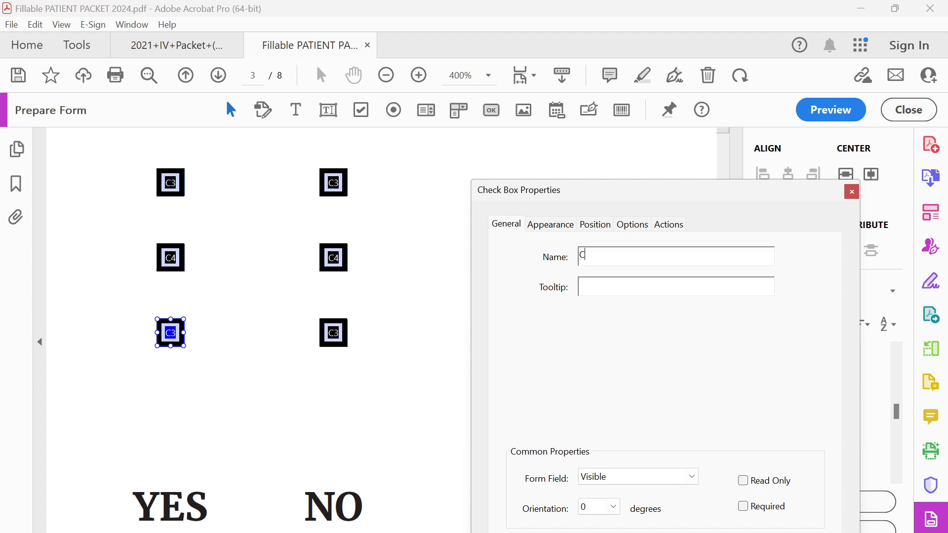
type("5")
left_click(334, 333)
left_click(649, 260)
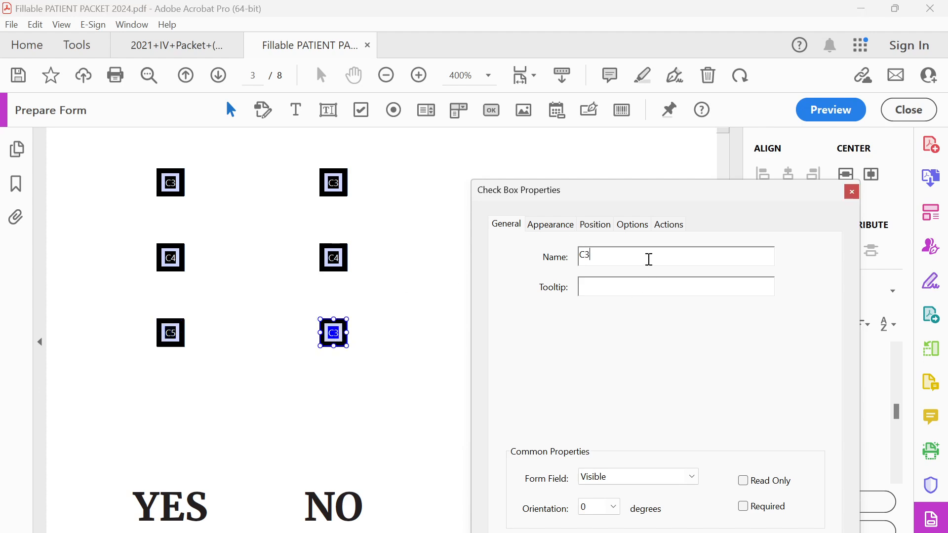
type("5")
left_click(396, 326)
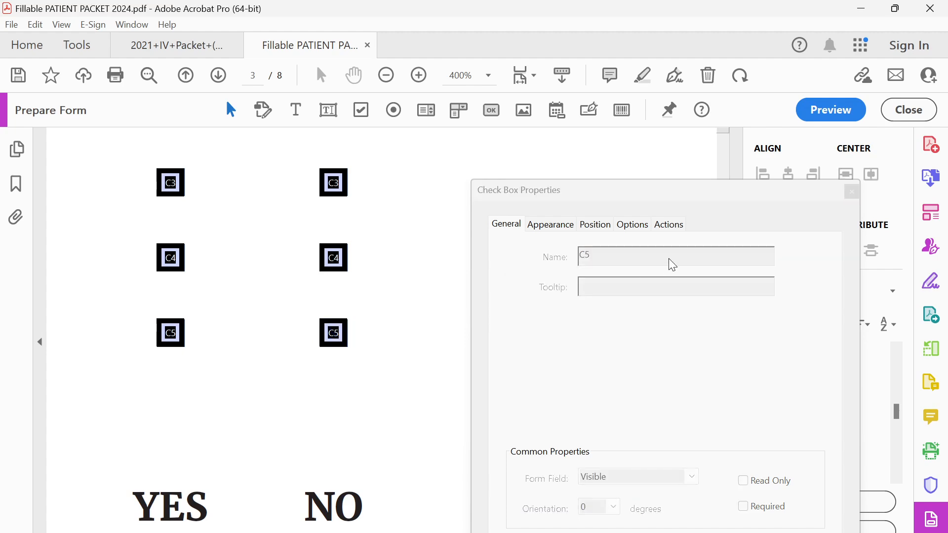
left_click(852, 192)
double_click(166, 329)
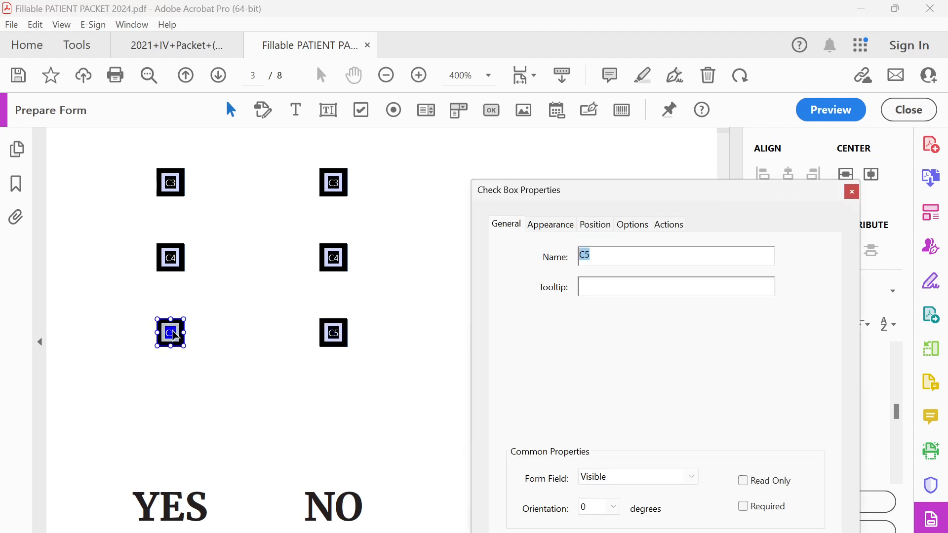
left_click(852, 193)
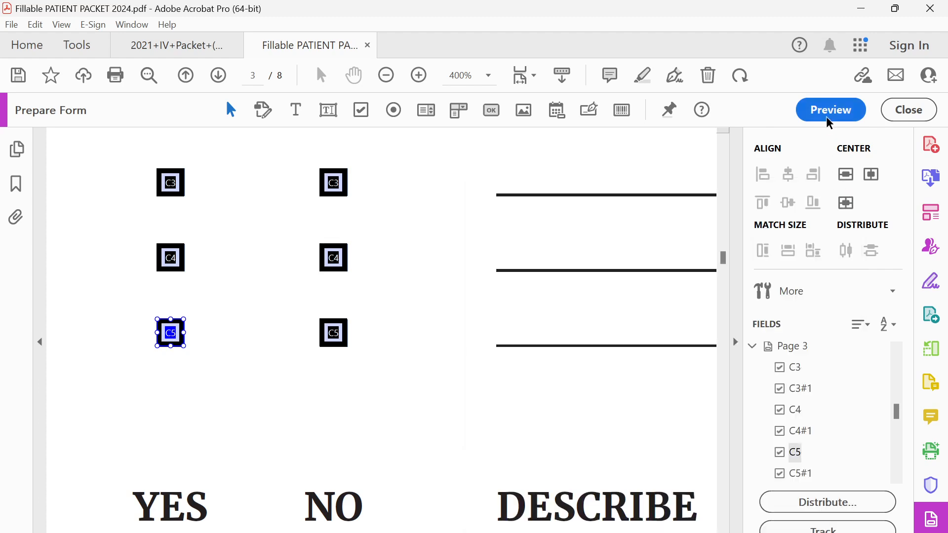
Step: Preview the form and test the YES and NO check boxes in all three HAVE YOU HAD rows for mutually exclusive selection
left_click(825, 113)
left_click(172, 194)
left_click(341, 186)
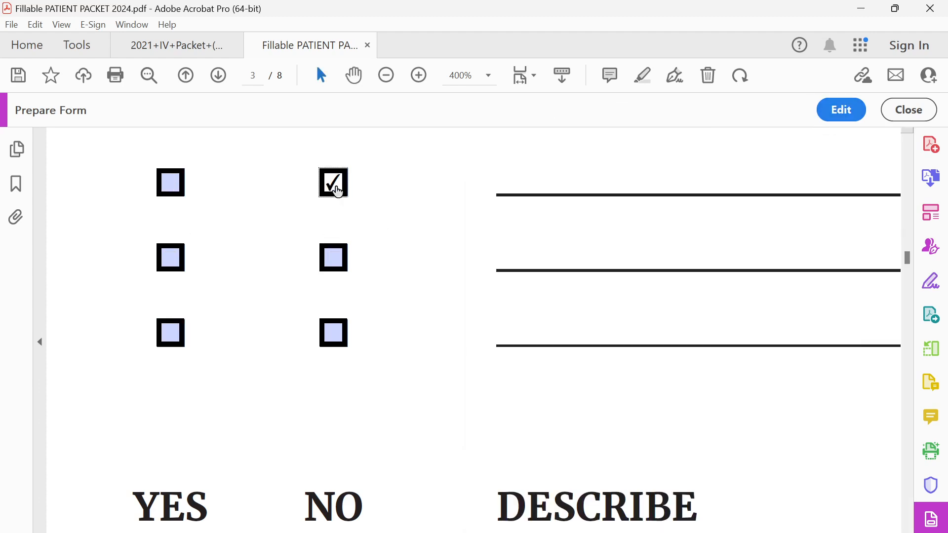
left_click(340, 188)
left_click(169, 267)
left_click(336, 267)
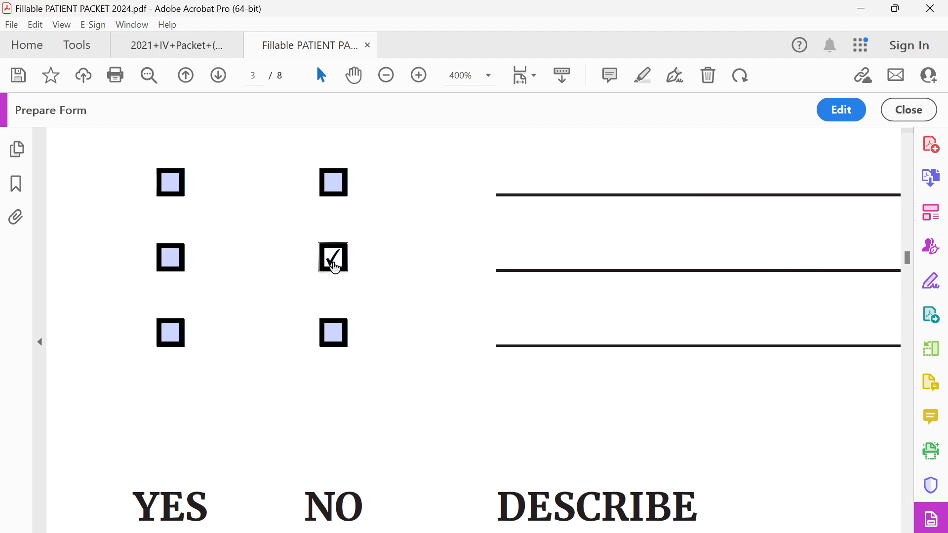
left_click(171, 336)
left_click(333, 340)
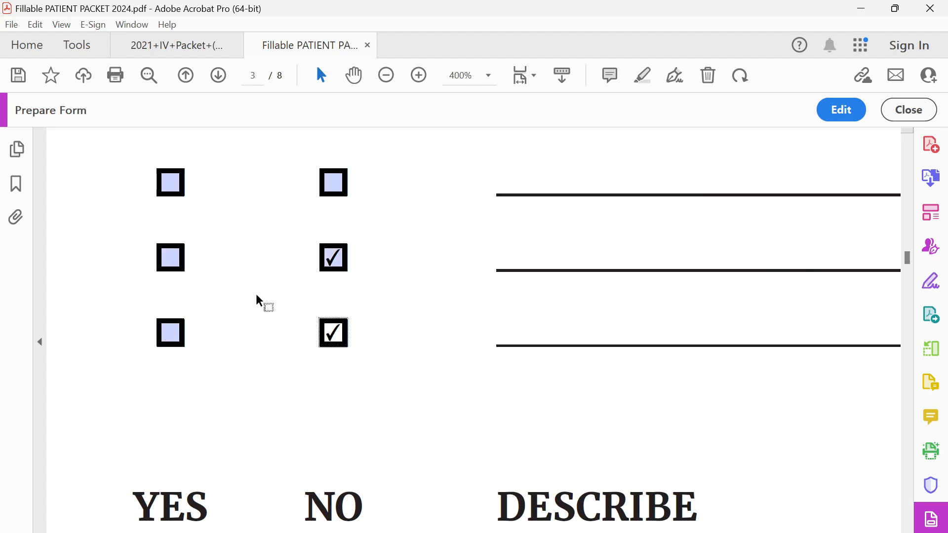
Step: Retest the first-row YES and NO check boxes, clear the ticks in all three rows, and return to form editing
left_click(181, 196)
left_click(341, 190)
left_click(339, 190)
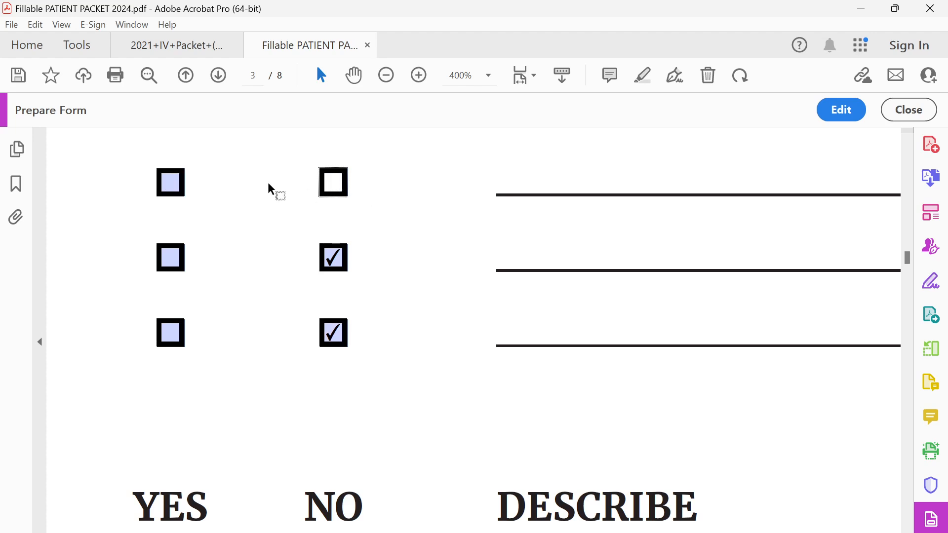
left_click(177, 193)
left_click(332, 333)
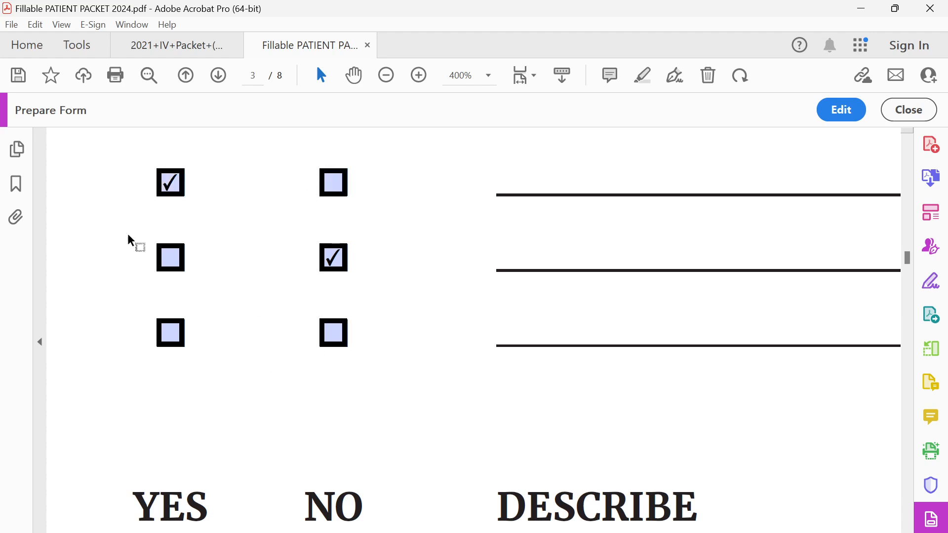
left_click(330, 258)
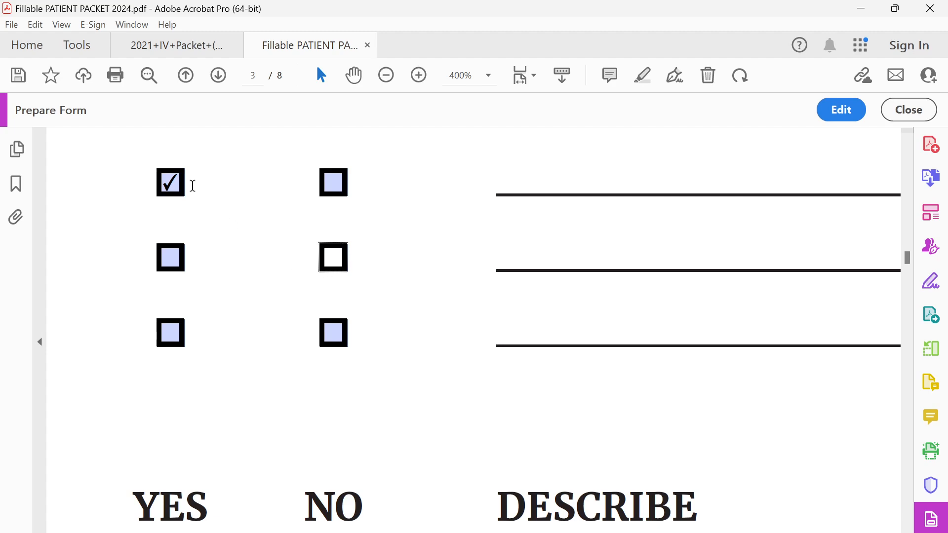
left_click(173, 183)
left_click(823, 110)
Step: Delete the YES and NO check boxes from the Eyes row through the High blood pressure row on page 3
scroll(477, 317, "down", 5, "ctrl")
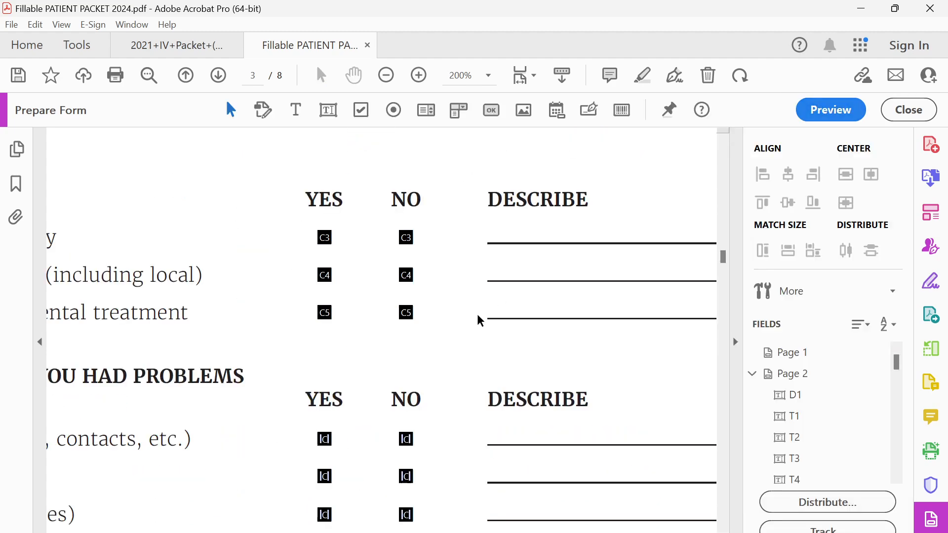
scroll(403, 353, "down", 2)
left_click_drag(337, 252, 489, 442)
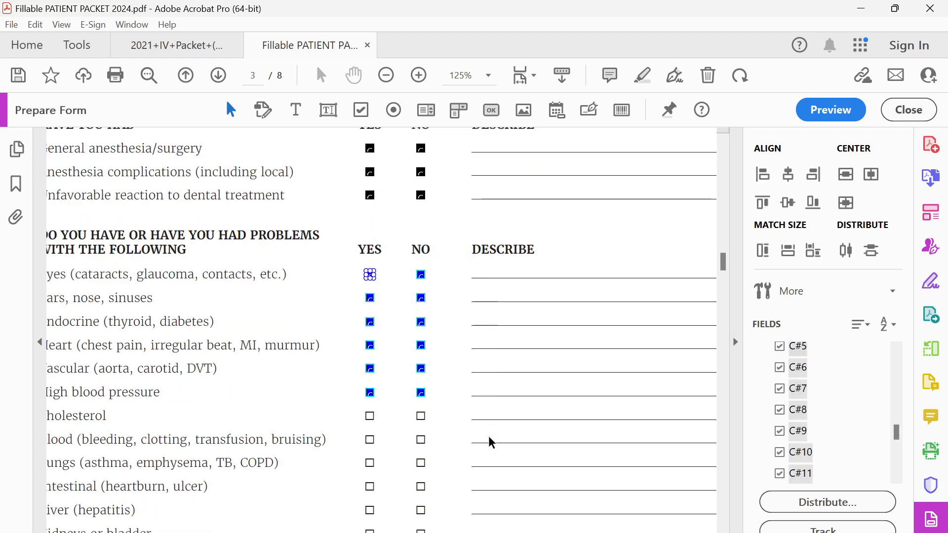
key("Delete")
Step: Copy the C3, C4 and C5 check box pairs onto the first three YES/NO rows of the PROBLEMS WITH THE FOLLOWING section
scroll(381, 346, "up", 5)
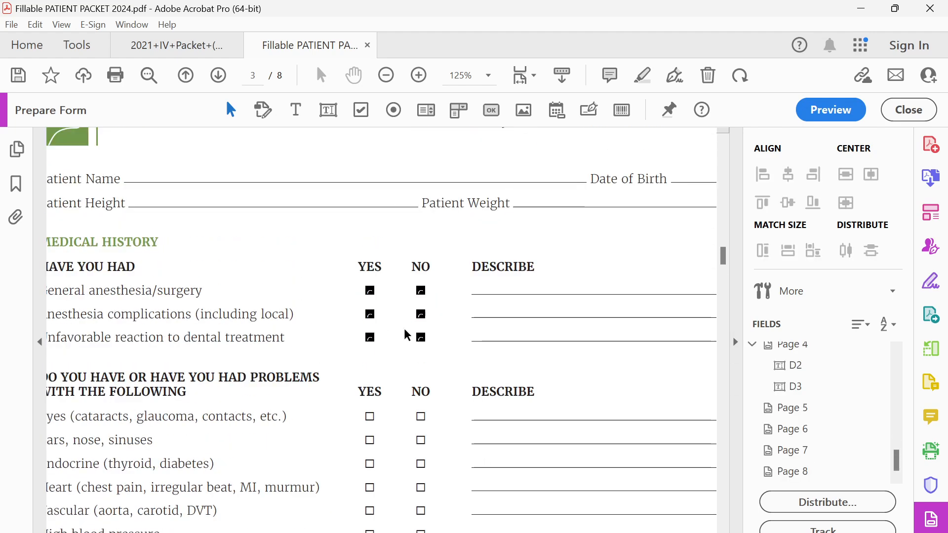
scroll(370, 303, "up", 3, "ctrl")
left_click_drag(318, 250, 466, 348)
scroll(434, 392, "down", 3)
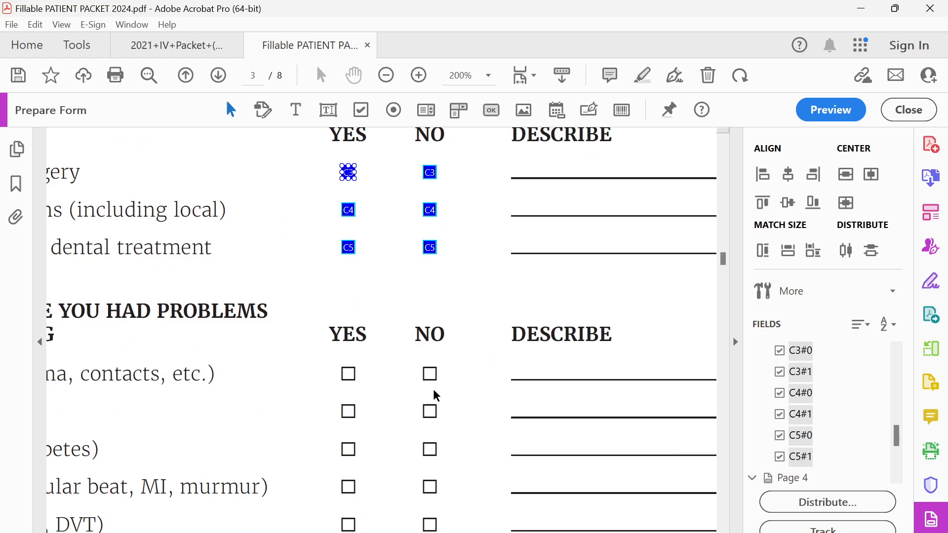
scroll(353, 208, "up", 2, "ctrl")
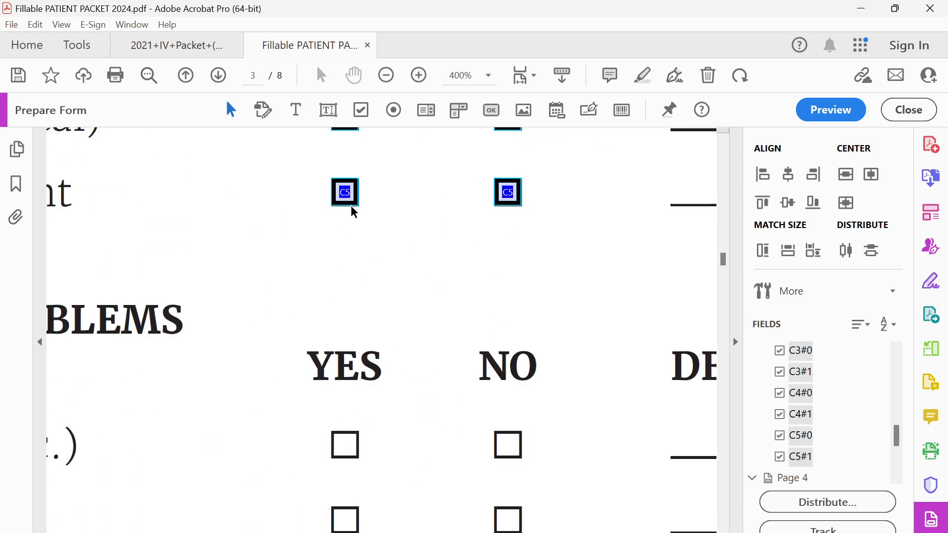
scroll(346, 210, "down", 2)
scroll(347, 210, "up", 2)
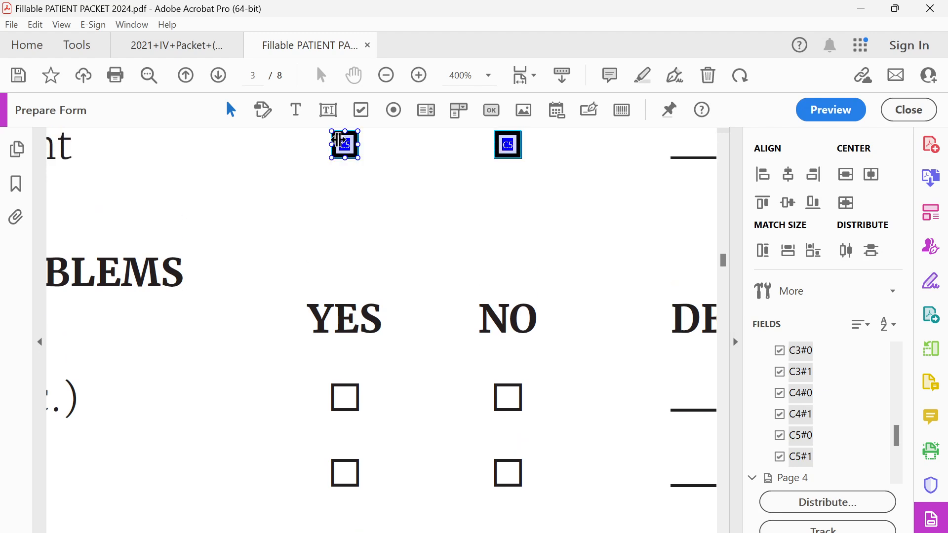
left_click_drag(355, 527, 355, 532)
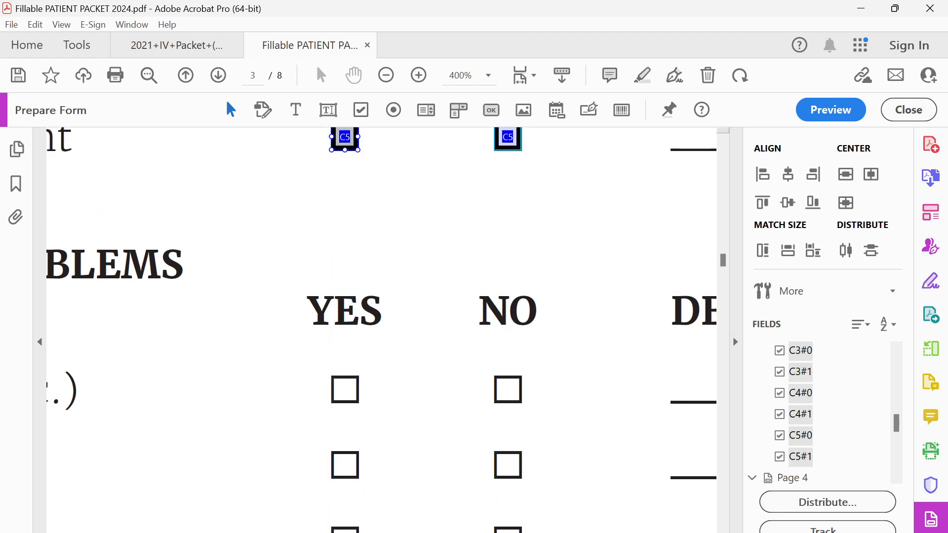
left_click(408, 438)
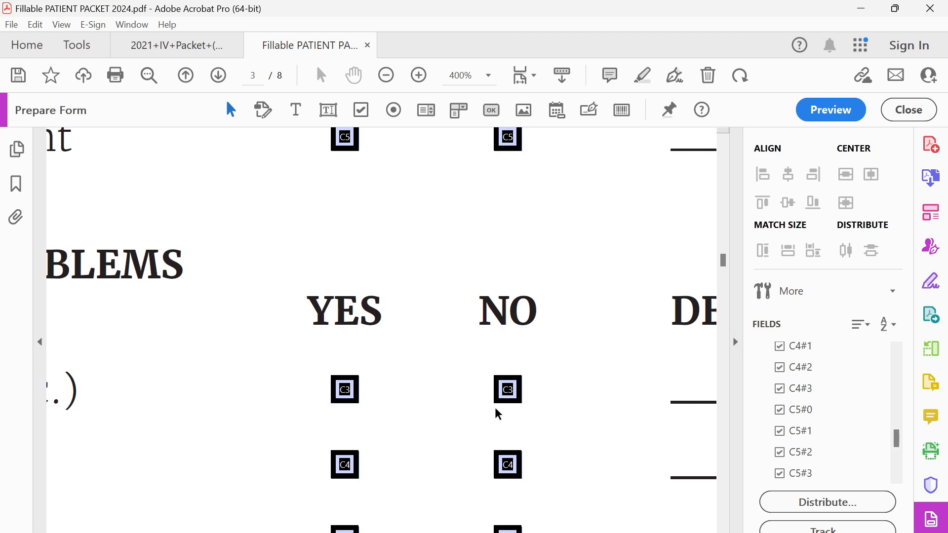
Step: Rename the YES and NO check boxes in the first row of the problems section to C6
scroll(331, 417, "down", 2)
scroll(416, 447, "down", 3)
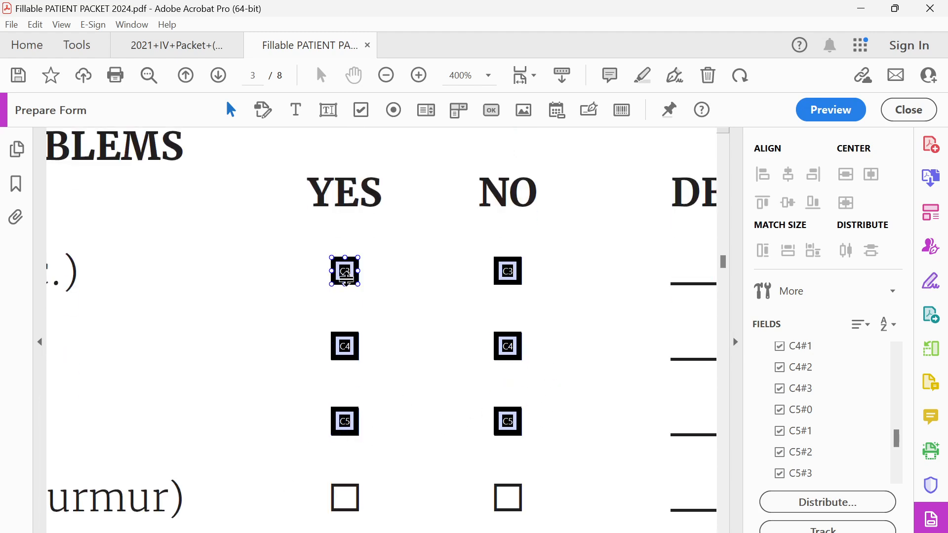
left_click(344, 271)
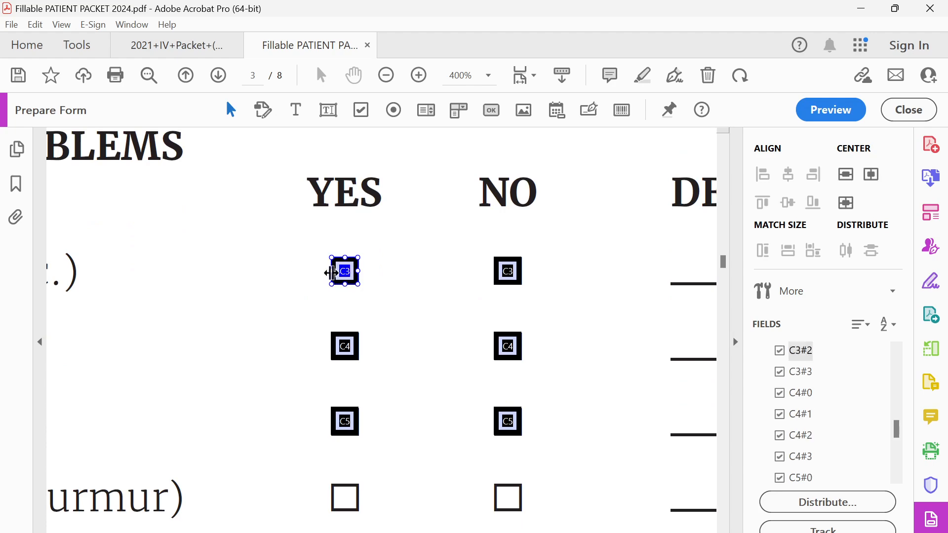
double_click(345, 273)
left_click(654, 254)
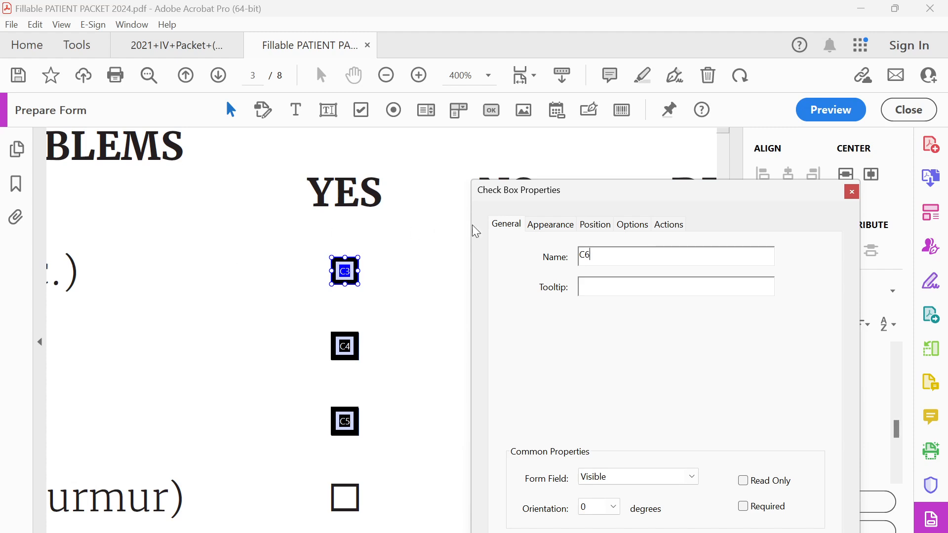
left_click(449, 254)
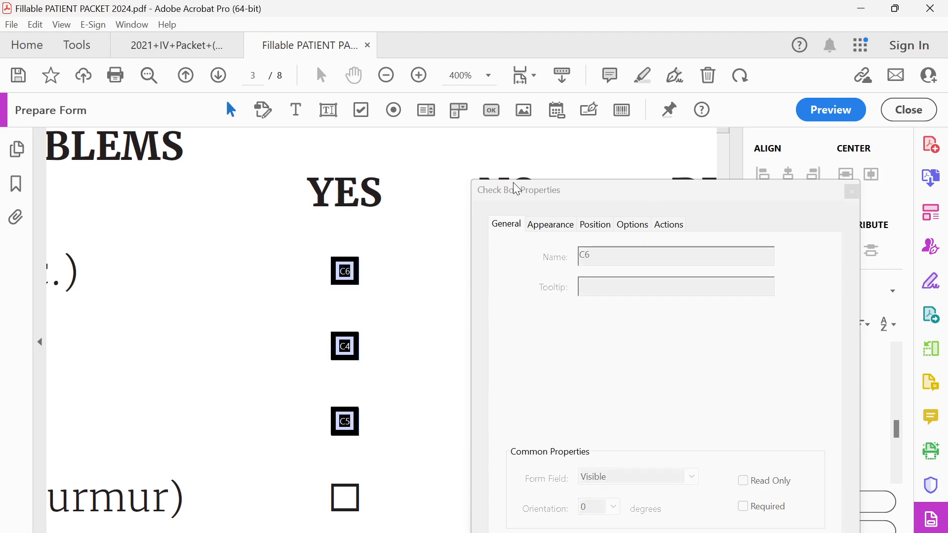
left_click_drag(514, 183, 590, 189)
left_click(508, 271)
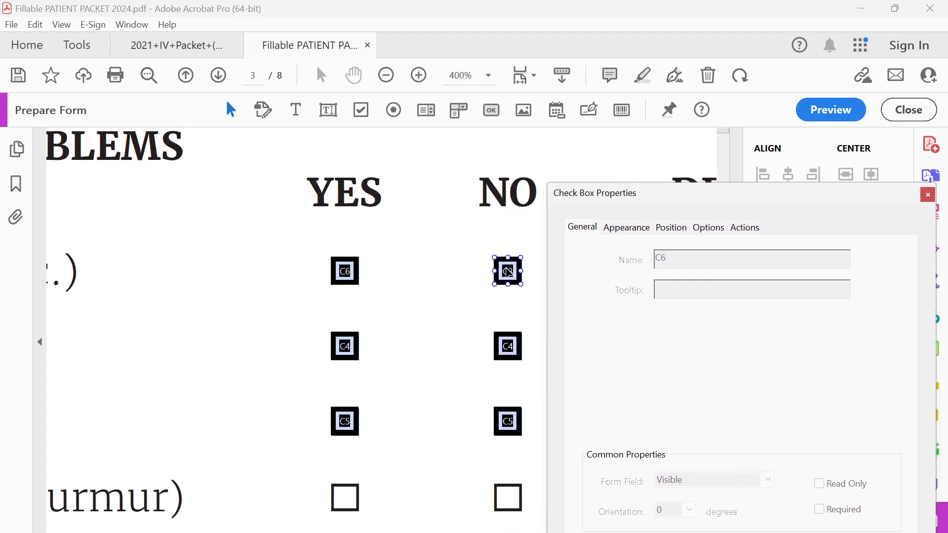
Step: Rename the YES and NO check boxes in the second row of the problems section to C7
left_click(345, 351)
left_click(710, 256)
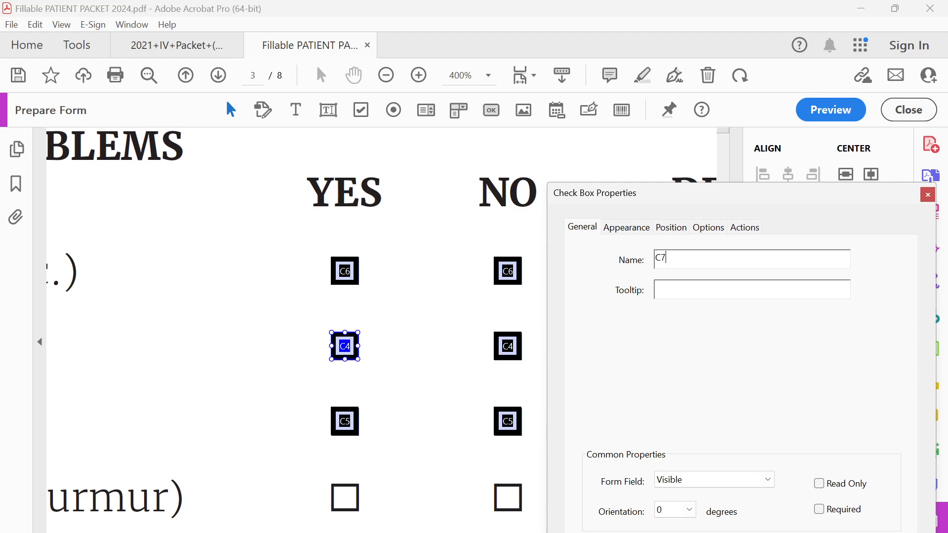
left_click(507, 346)
left_click(707, 258)
Step: Rename the YES and NO check boxes in the third row of the problems section to C8 and close their properties
left_click(344, 420)
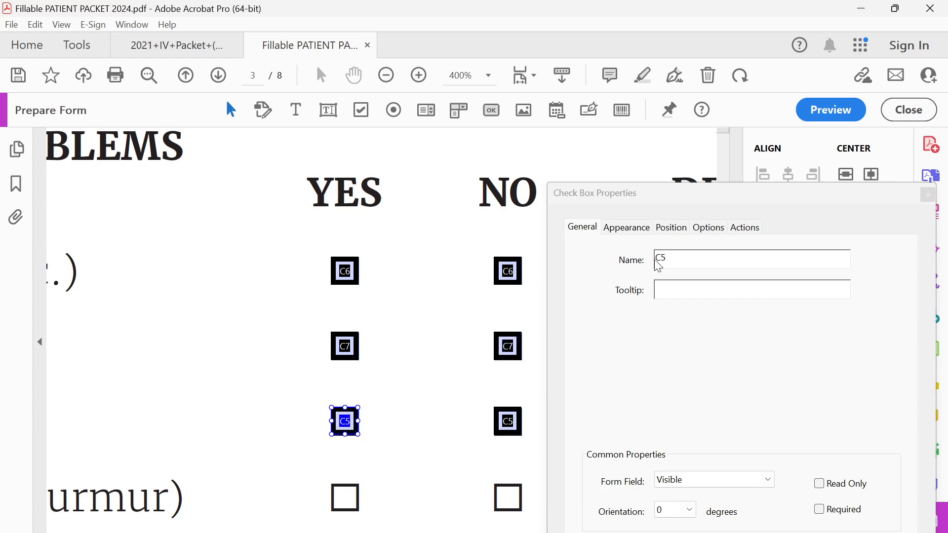
left_click(697, 265)
type("C8")
left_click(508, 421)
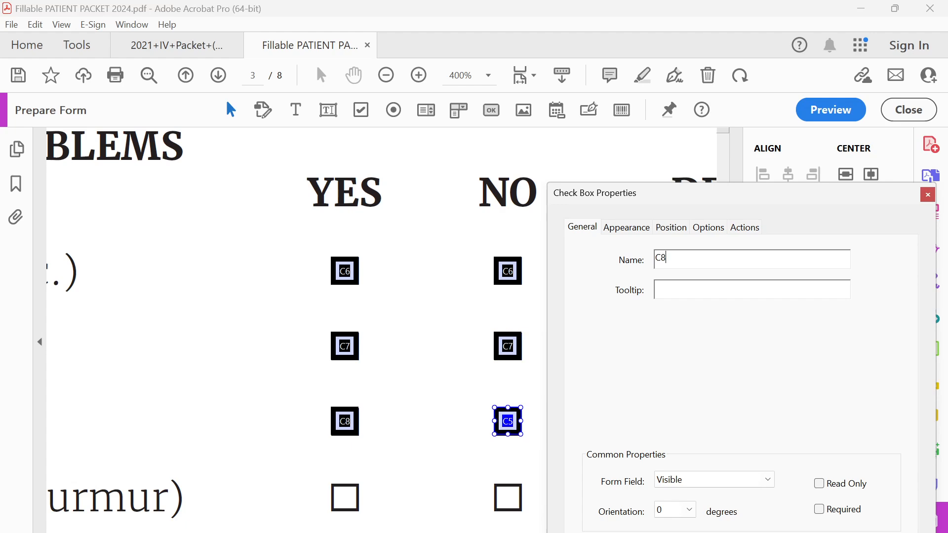
left_click(499, 311)
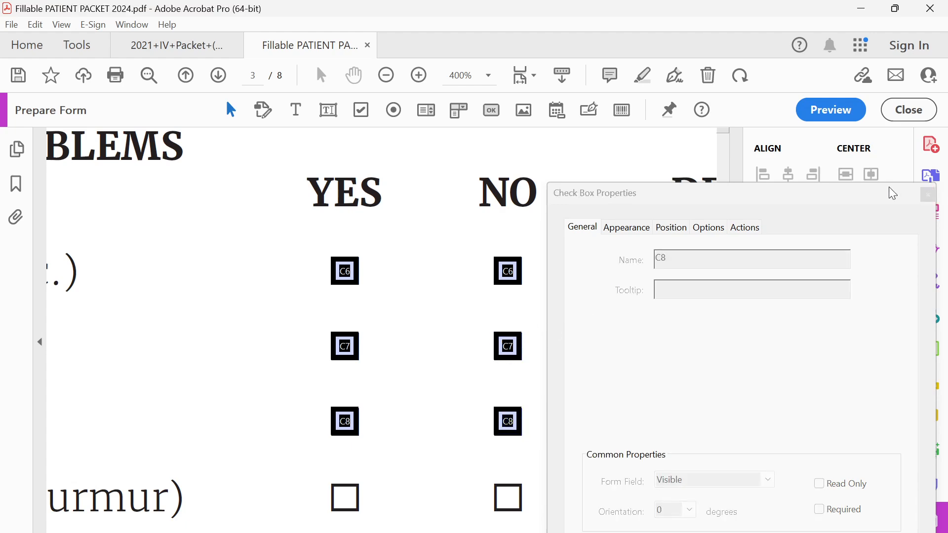
left_click(929, 197)
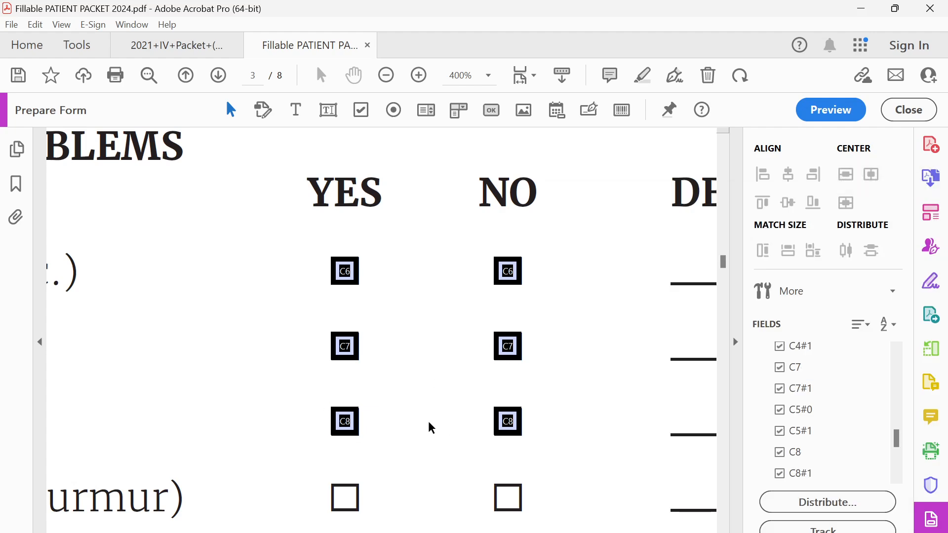
Step: Examine the check box style and export value options of the C8 check box pair
double_click(339, 423)
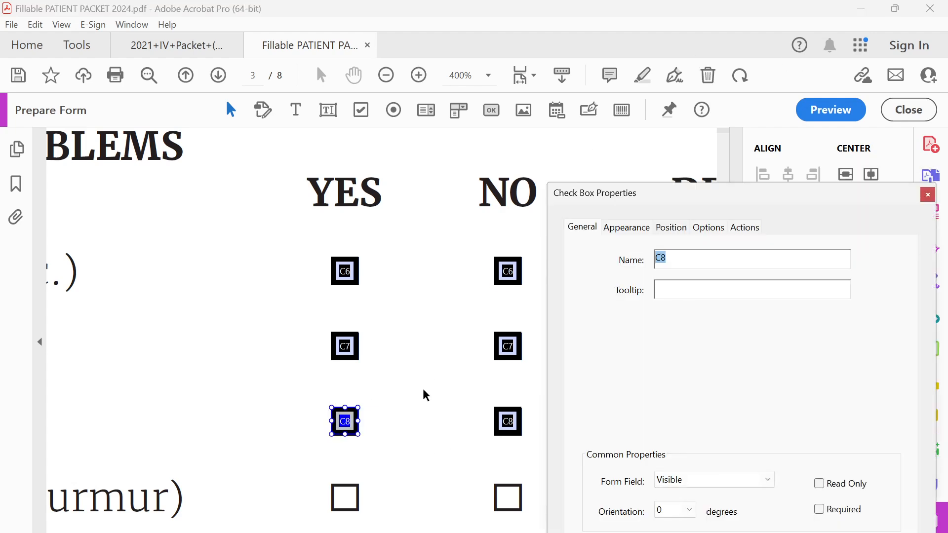
left_click(711, 228)
left_click(500, 420)
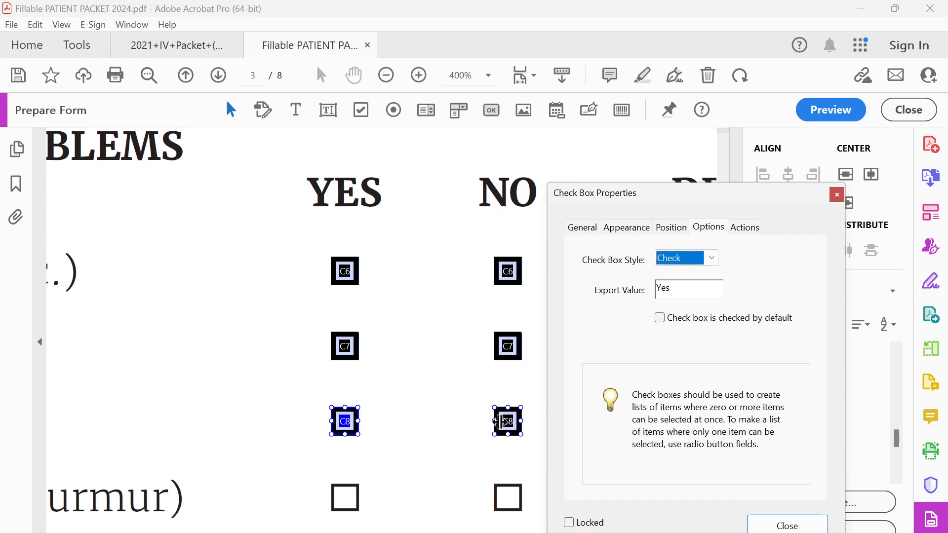
left_click(838, 195)
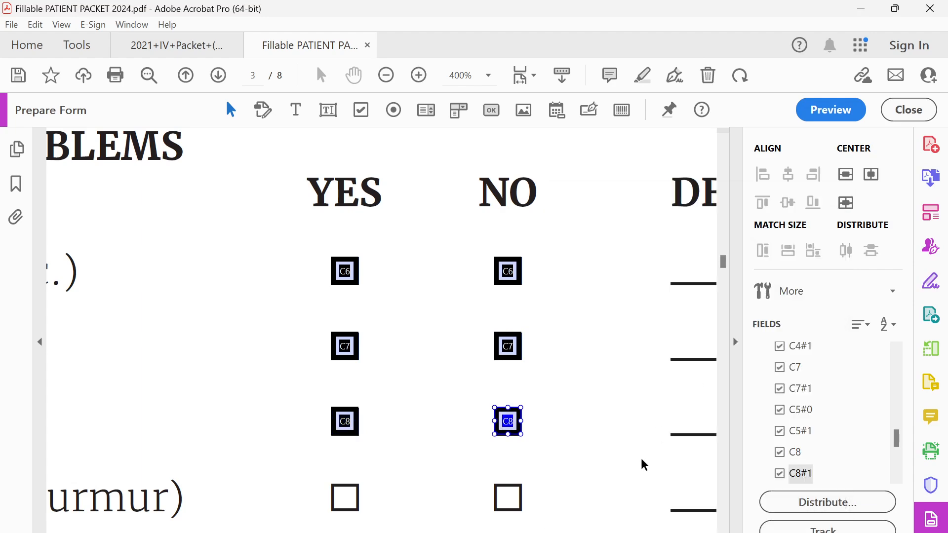
left_click(562, 344)
Step: Look over the remaining unfilled check boxes on pages 3 and 4, down to the No Allergies box
scroll(561, 344, "down", 4)
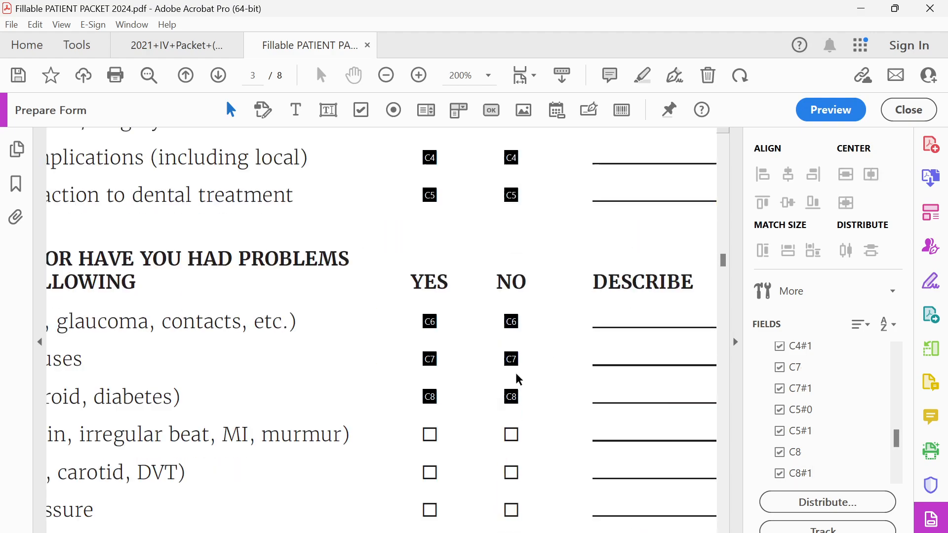
scroll(303, 429, "down", 15)
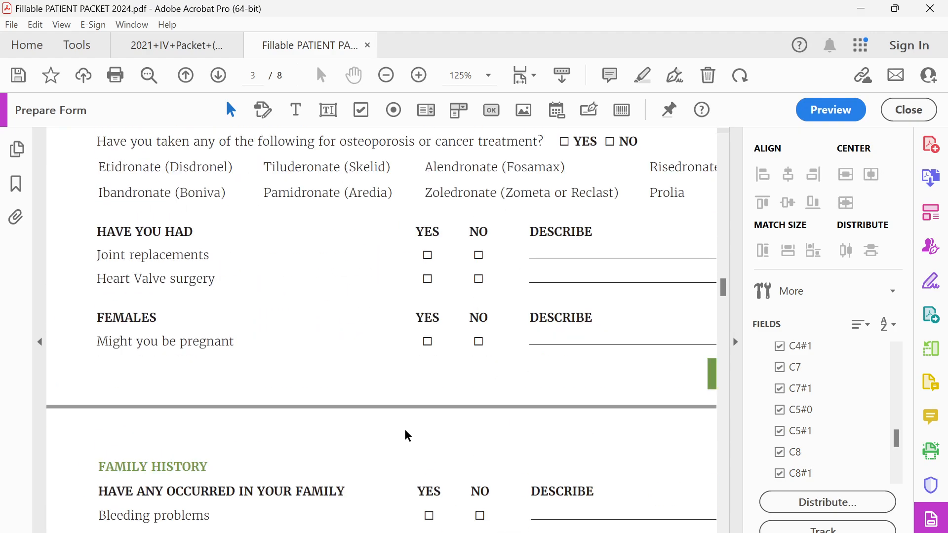
scroll(405, 427, "down", 1)
left_click_drag(576, 357, 279, 409)
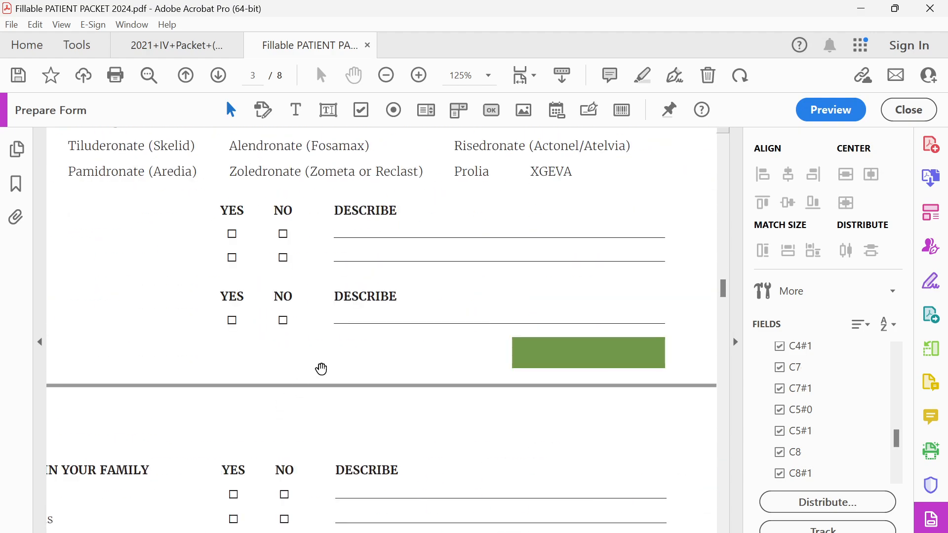
scroll(433, 357, "up", 3)
scroll(371, 380, "down", 2)
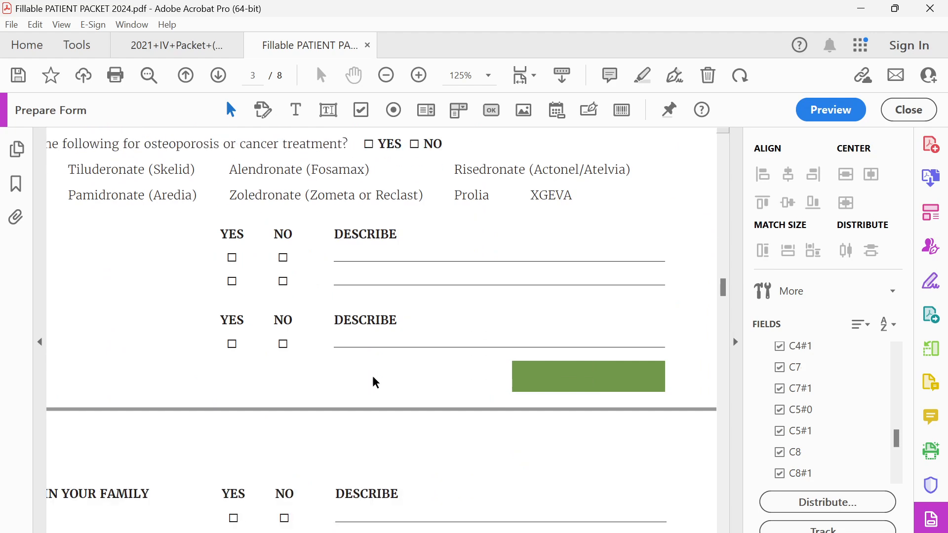
scroll(395, 356, "up", 4)
scroll(428, 374, "down", 3)
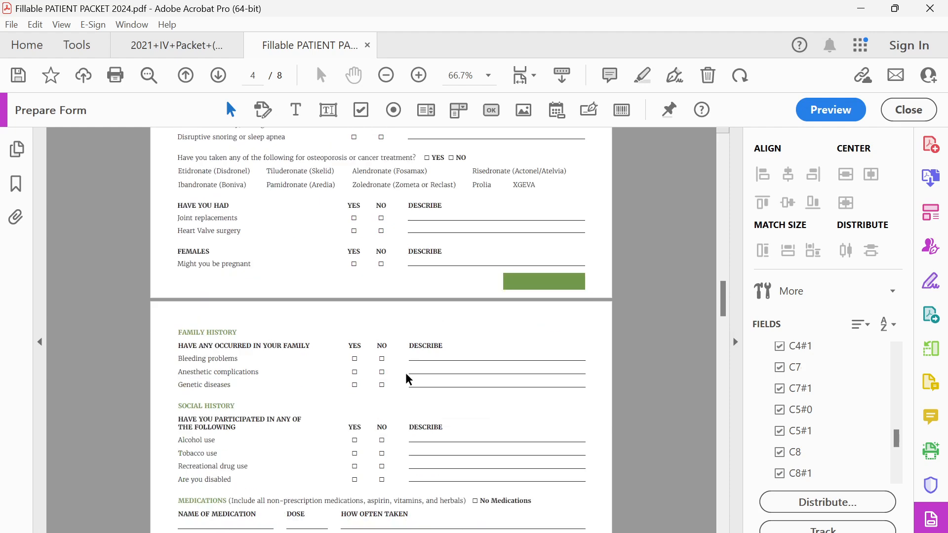
scroll(408, 378, "down", 5)
scroll(408, 379, "up", 2)
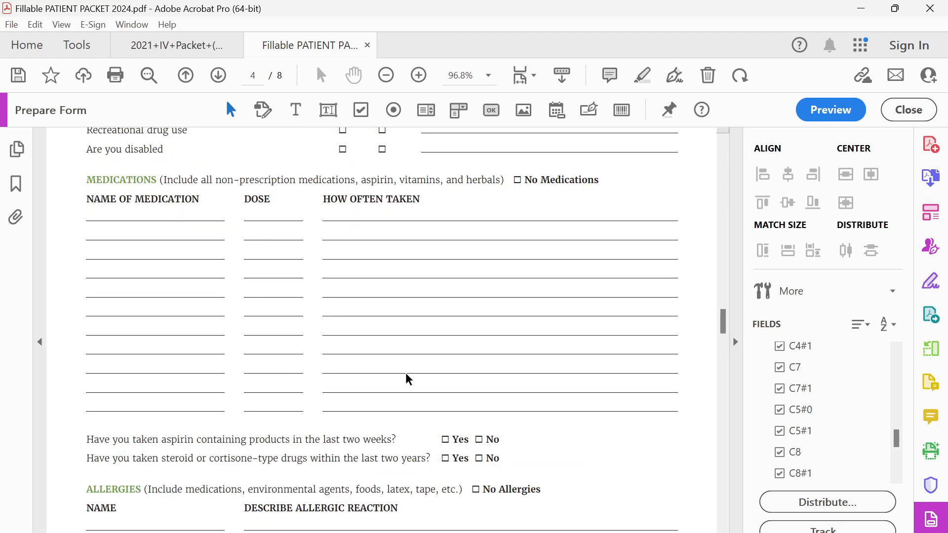
scroll(408, 378, "down", 2)
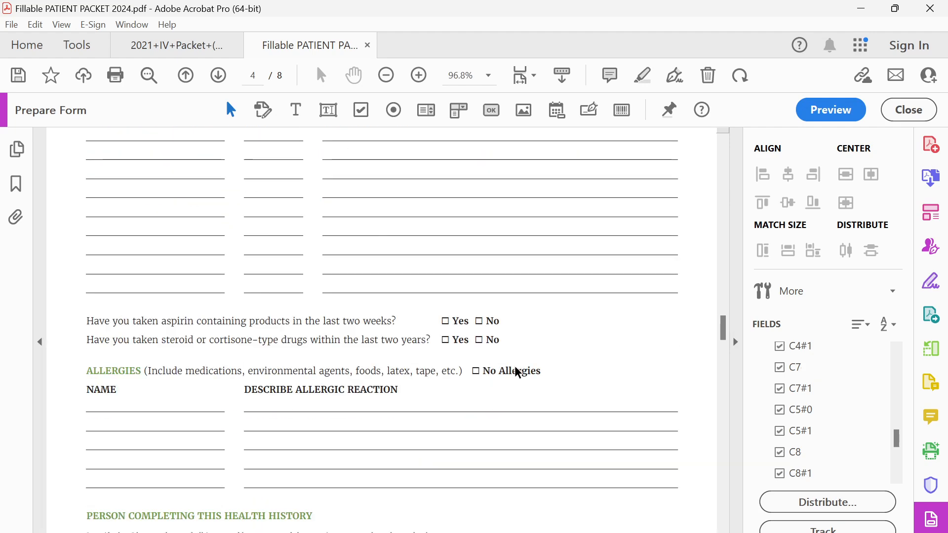
scroll(469, 359, "down", 1)
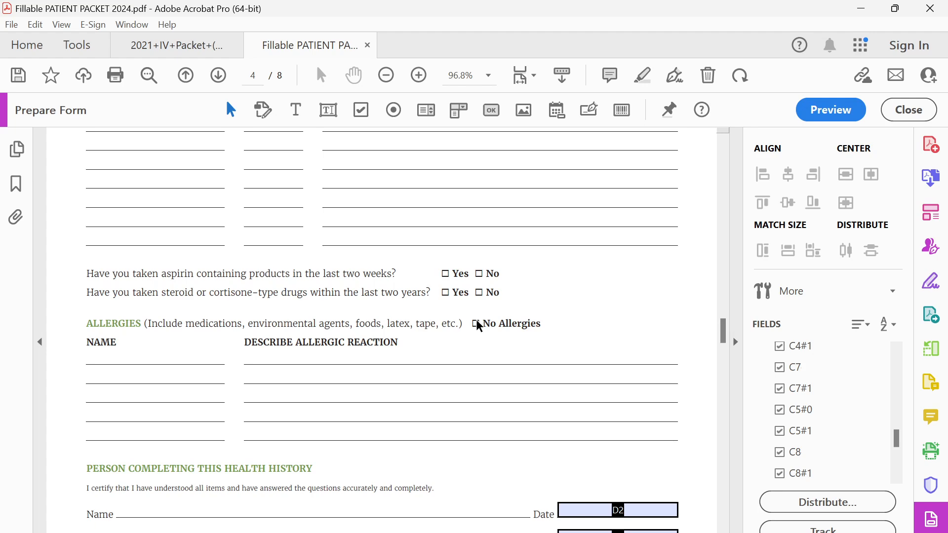
scroll(475, 327, "up", 5)
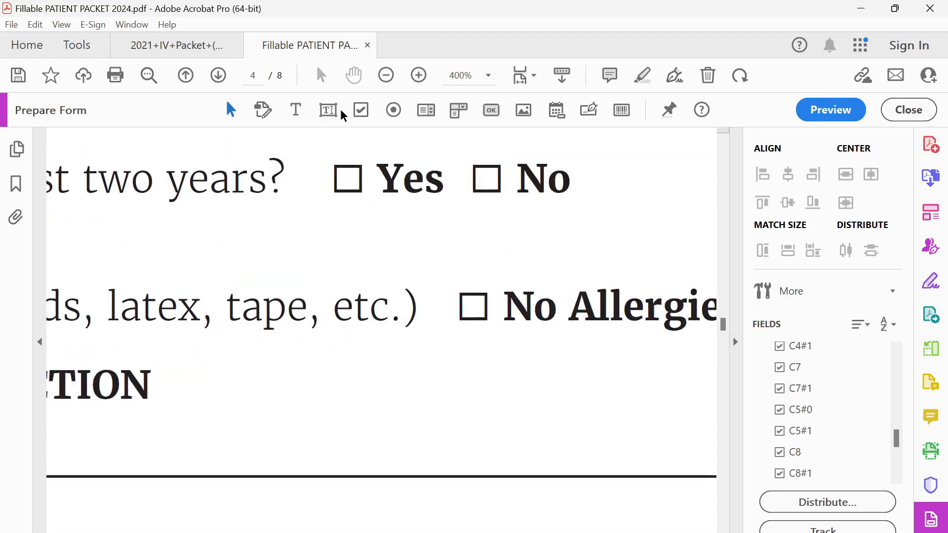
Step: Copy the C3 YES check box from the General anesthesia/surgery row on page 3 and paste it onto page 4
scroll(339, 219, "down", 6)
scroll(334, 241, "up", 6)
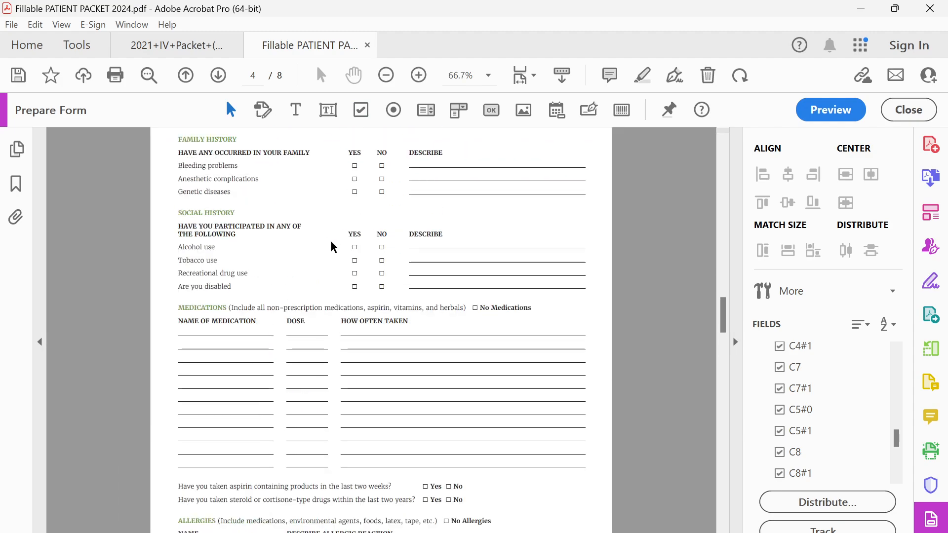
scroll(330, 242, "up", 6)
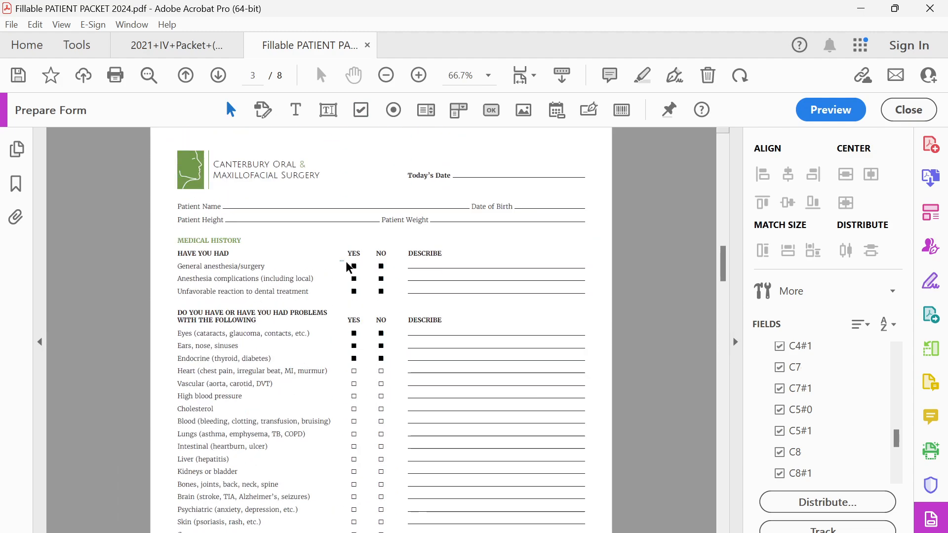
left_click(351, 265)
scroll(404, 376, "down", 7)
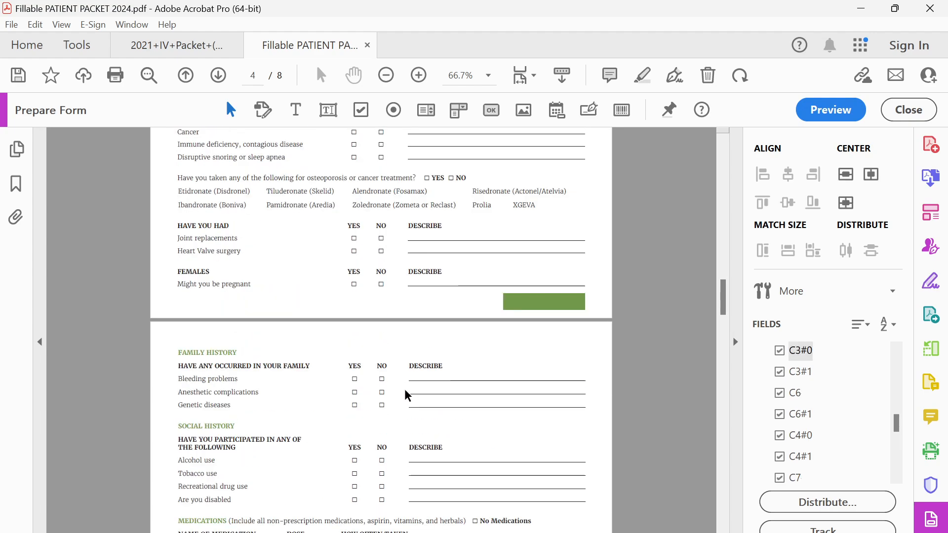
scroll(416, 395, "down", 10)
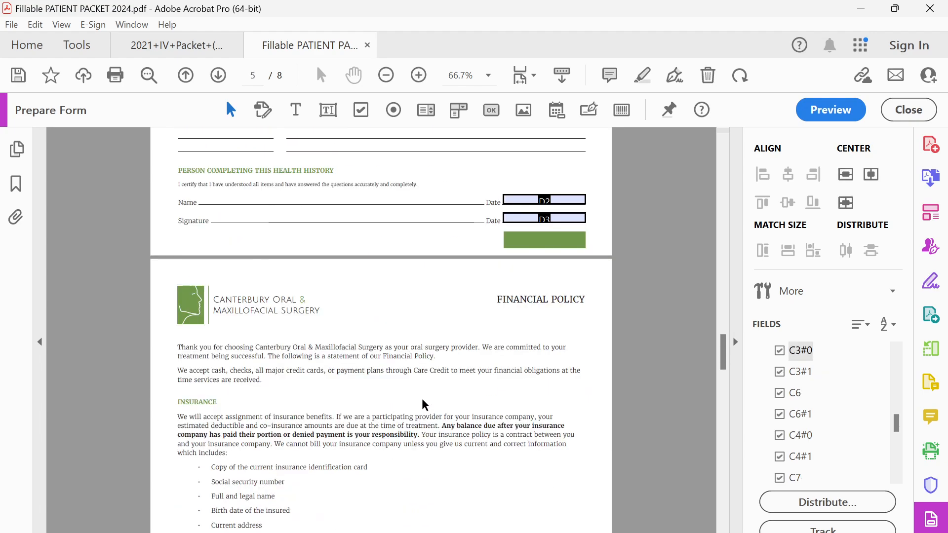
scroll(422, 398, "down", 3)
scroll(420, 399, "up", 6)
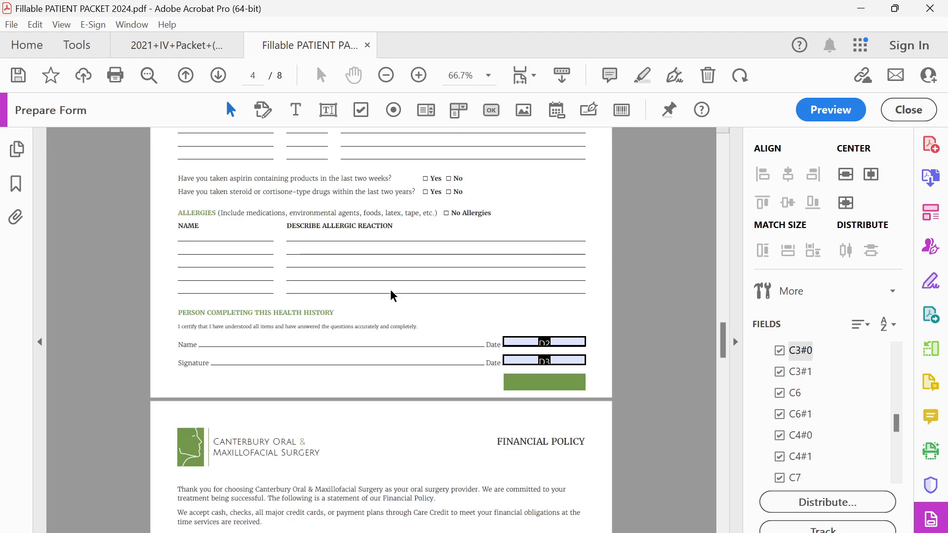
scroll(391, 293, "down", 3)
scroll(425, 267, "up", 3)
scroll(456, 228, "up", 6, "ctrl")
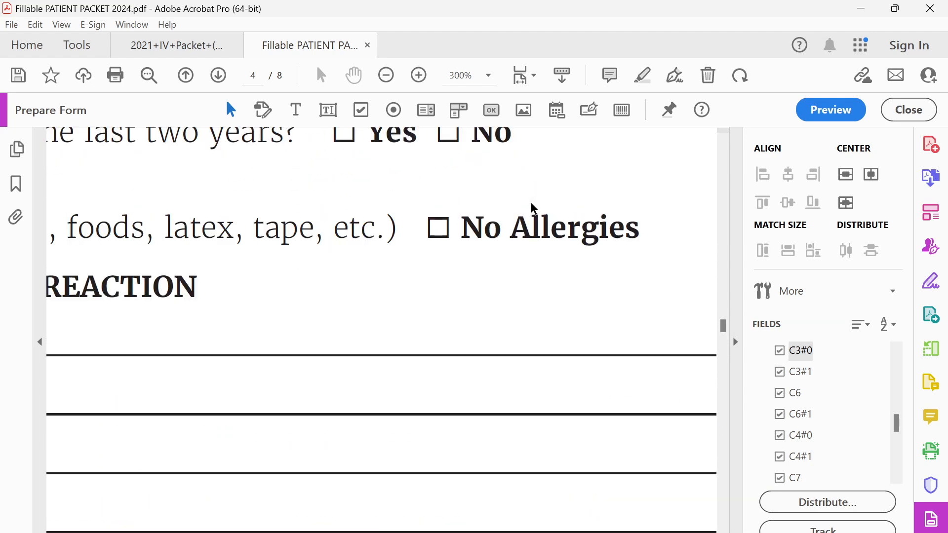
scroll(534, 208, "up", 2, "ctrl")
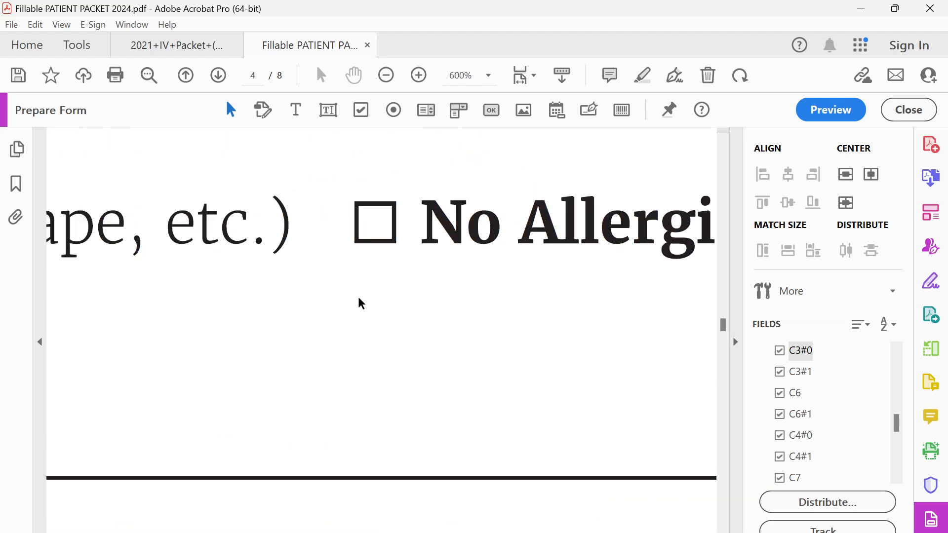
scroll(359, 298, "down", 6, "ctrl")
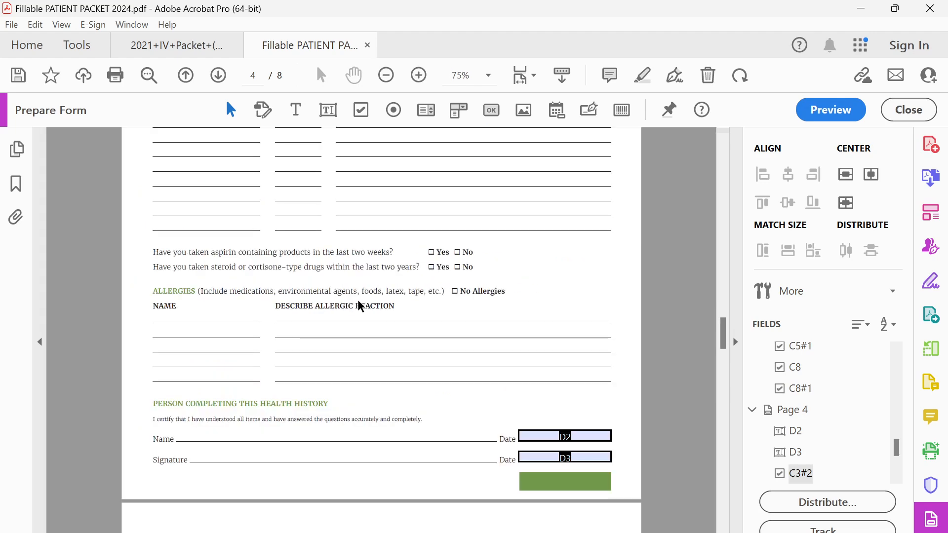
scroll(359, 301, "down", 1, "ctrl")
scroll(357, 303, "up", 4)
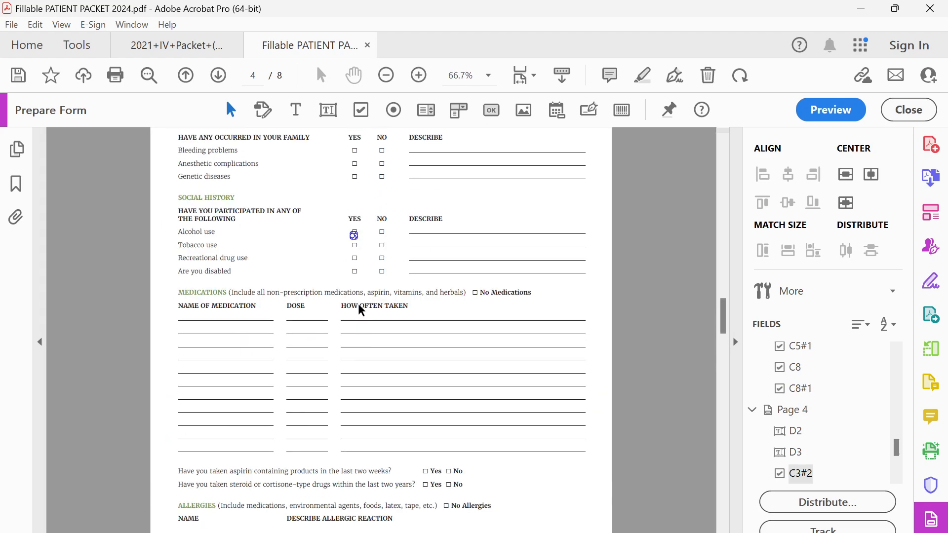
double_click(353, 237)
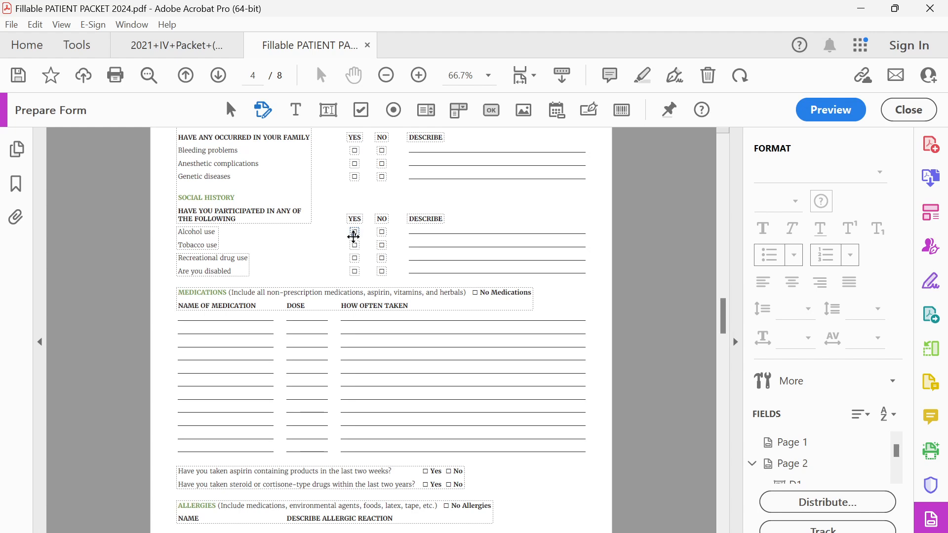
left_click(354, 236)
scroll(362, 242, "up", 4, "ctrl")
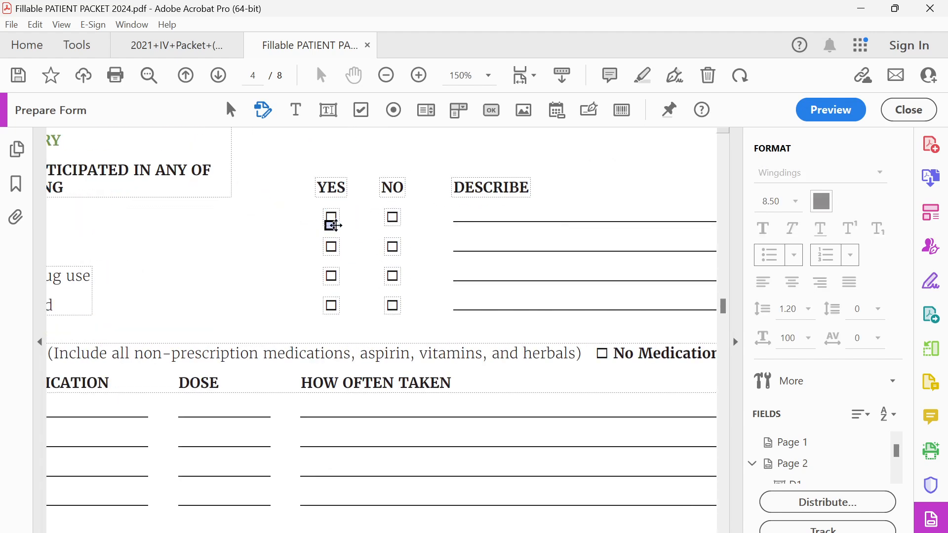
left_click_drag(329, 227, 304, 239)
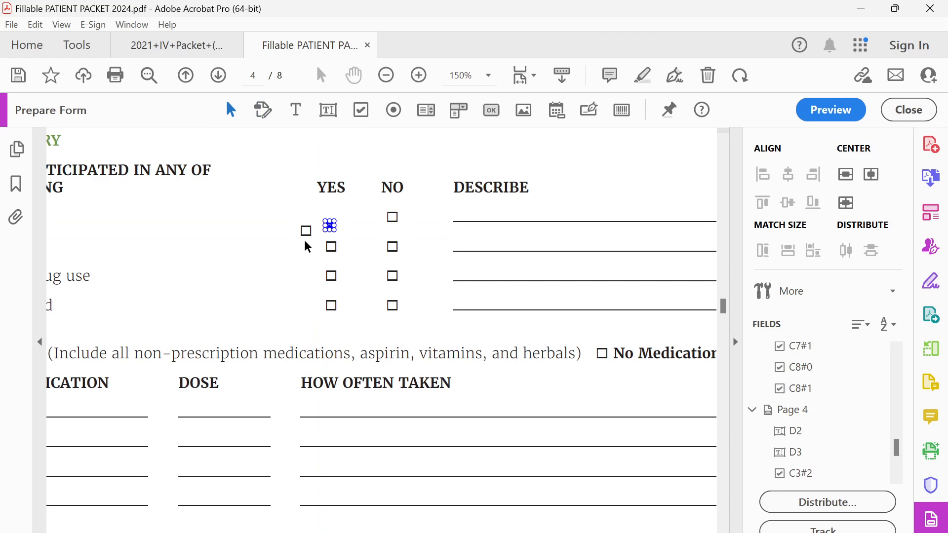
key("ctrl+z")
Step: Move the pasted C3 check box off the Alcohol use YES square into the blank space beside the Tobacco use row
scroll(326, 242, "up", 3, "ctrl")
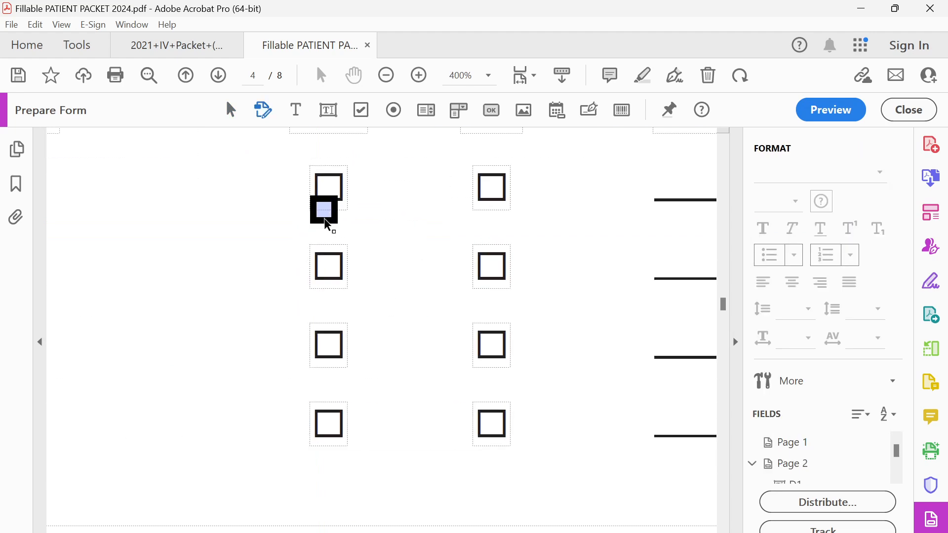
left_click(327, 217)
left_click_drag(326, 212, 170, 272)
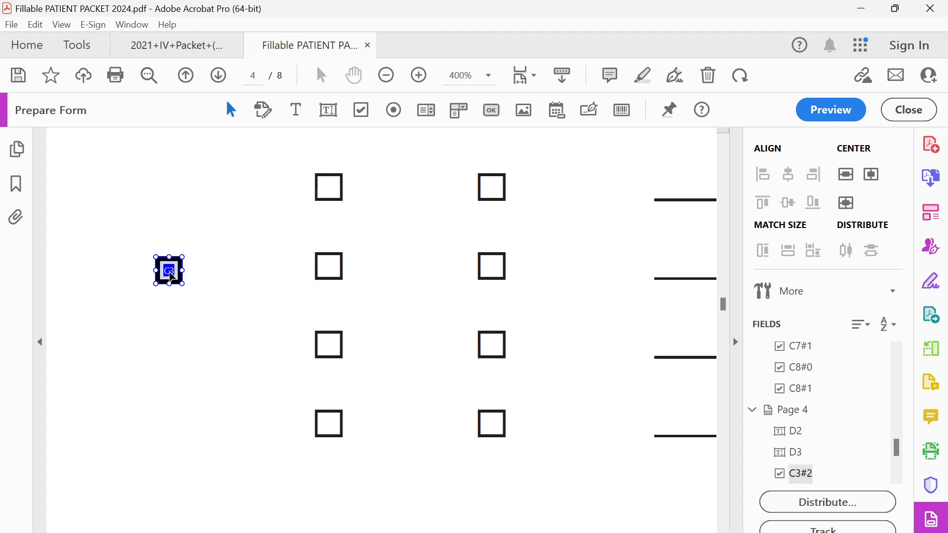
scroll(171, 275, "down", 4)
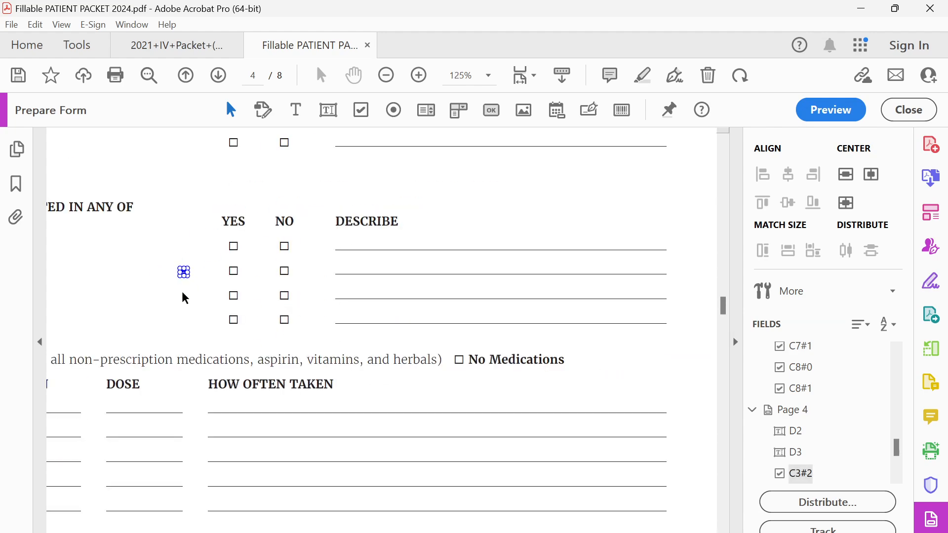
left_click_drag(189, 277, 228, 381)
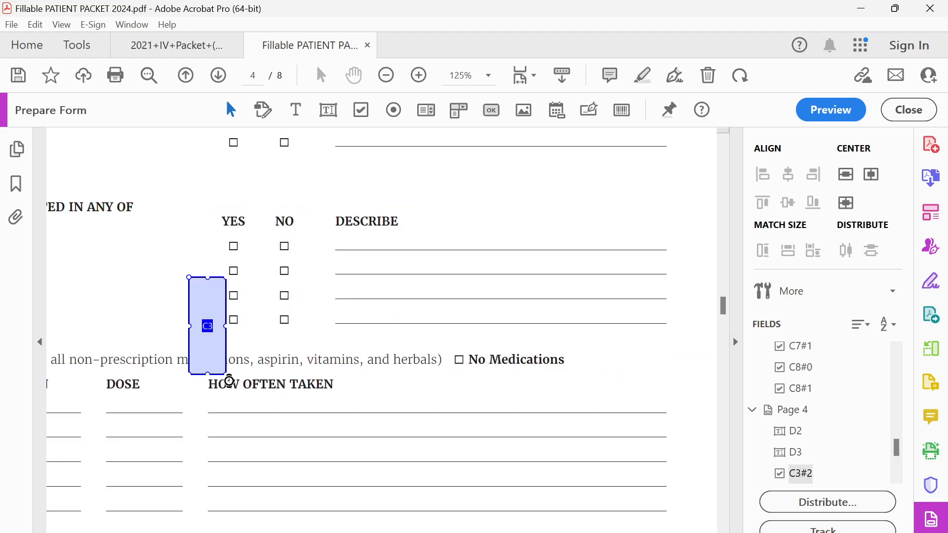
key("ctrl+z")
left_click(158, 302)
Step: Move the copied C3 check box down page 4 to the blank space beside the aspirin question's Yes box
scroll(165, 299, "down", 1)
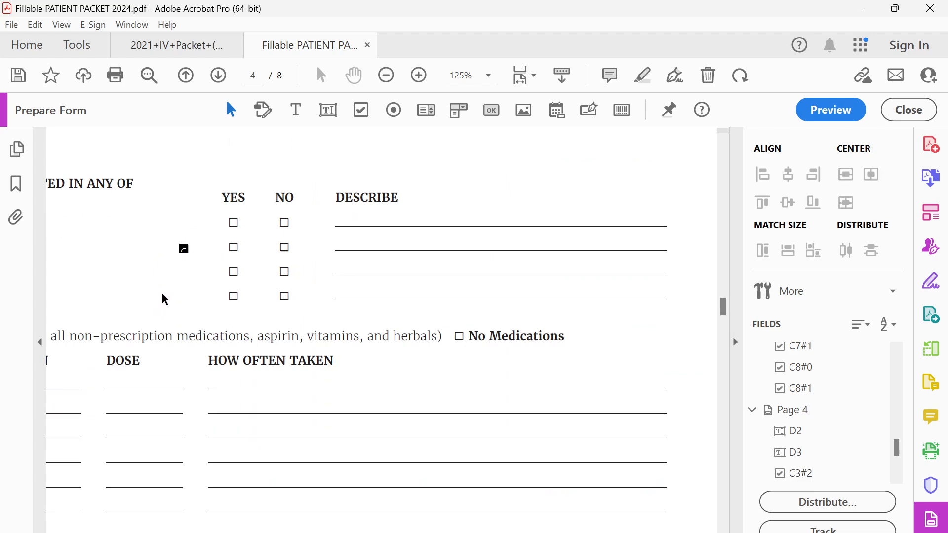
scroll(165, 298, "up", 3)
scroll(165, 321, "up", 4)
scroll(183, 321, "down", 2)
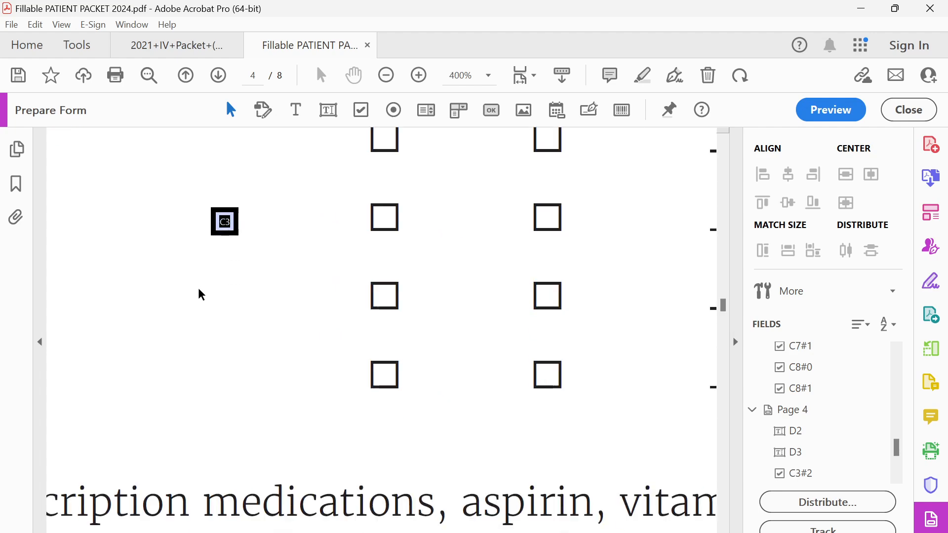
left_click(225, 222)
left_click_drag(225, 222, 224, 478)
scroll(208, 381, "down", 5)
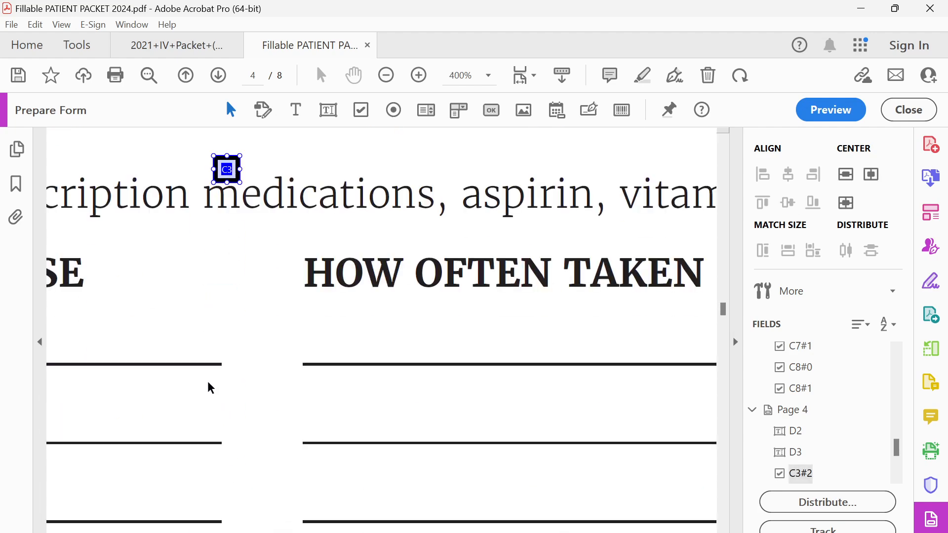
left_click_drag(230, 170, 277, 492)
scroll(267, 451, "down", 5)
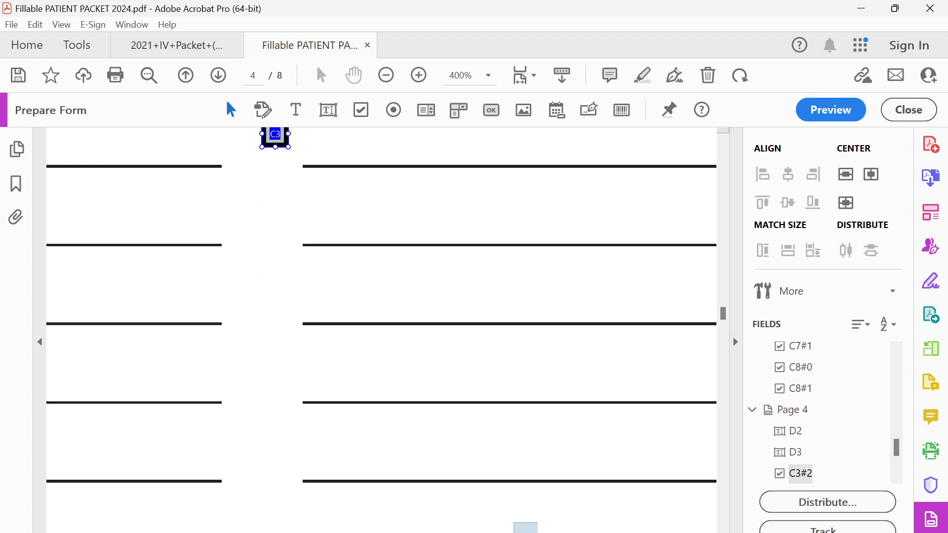
left_click_drag(273, 136, 494, 489)
scroll(486, 497, "down", 4)
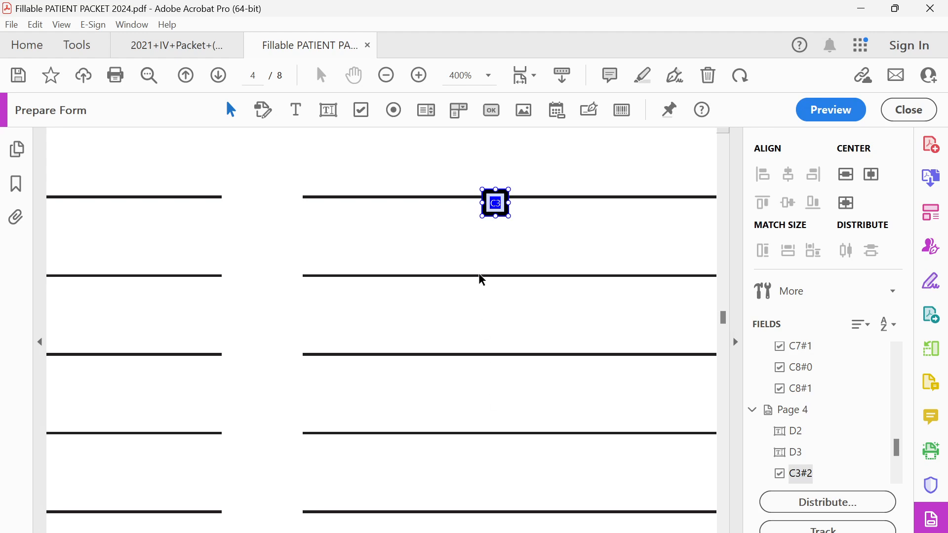
scroll(492, 215, "down", 1)
scroll(493, 212, "down", 2)
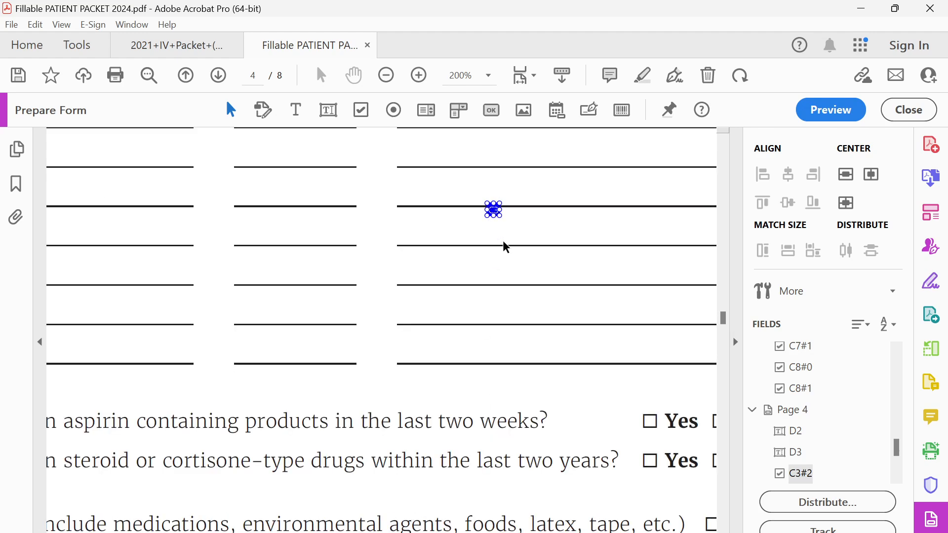
scroll(505, 247, "up", 1)
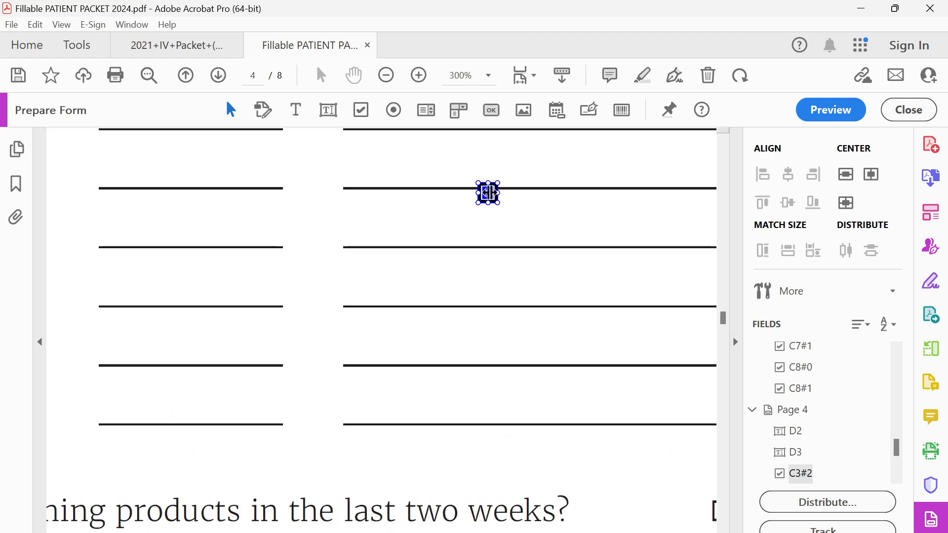
left_click_drag(488, 192, 178, 232)
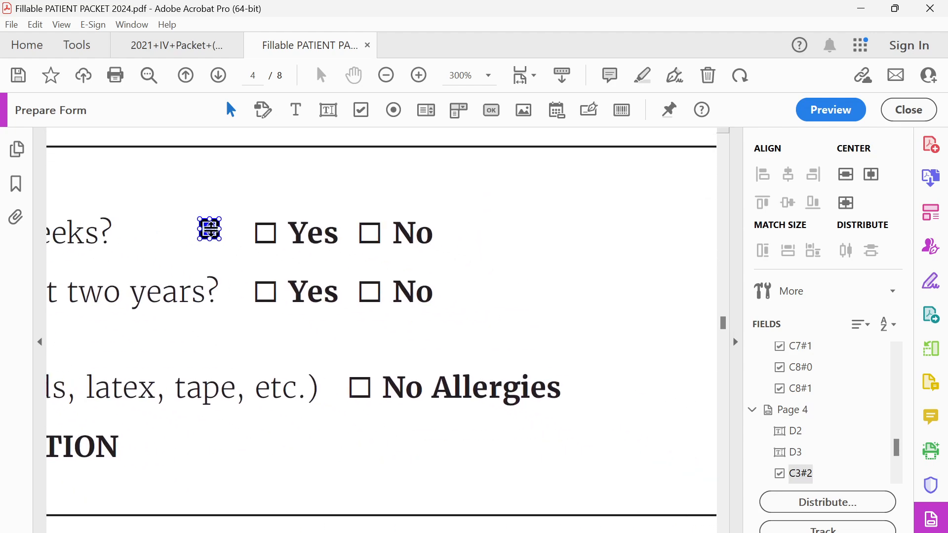
Step: Fit the copied C3 check box exactly over the No Allergies square
scroll(210, 228, "up", 1)
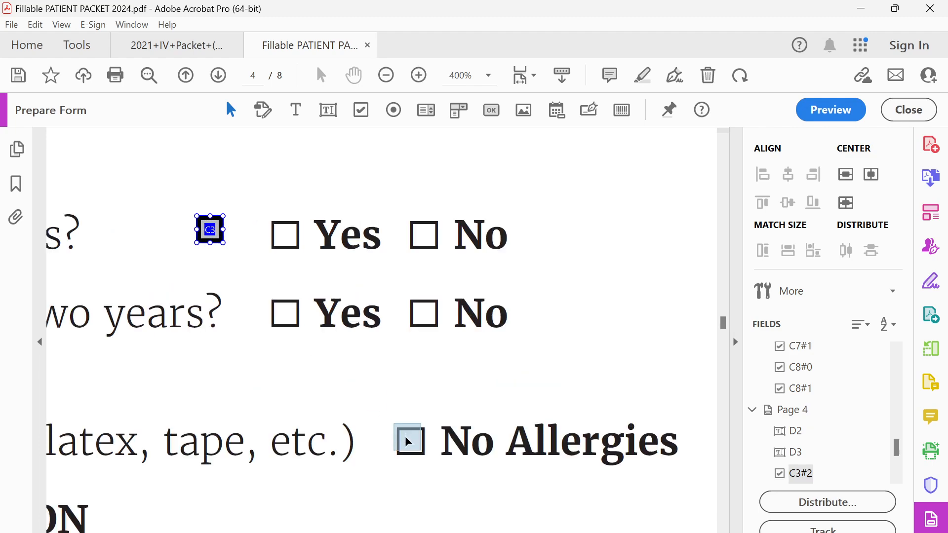
left_click_drag(210, 230, 411, 441)
left_click(431, 409)
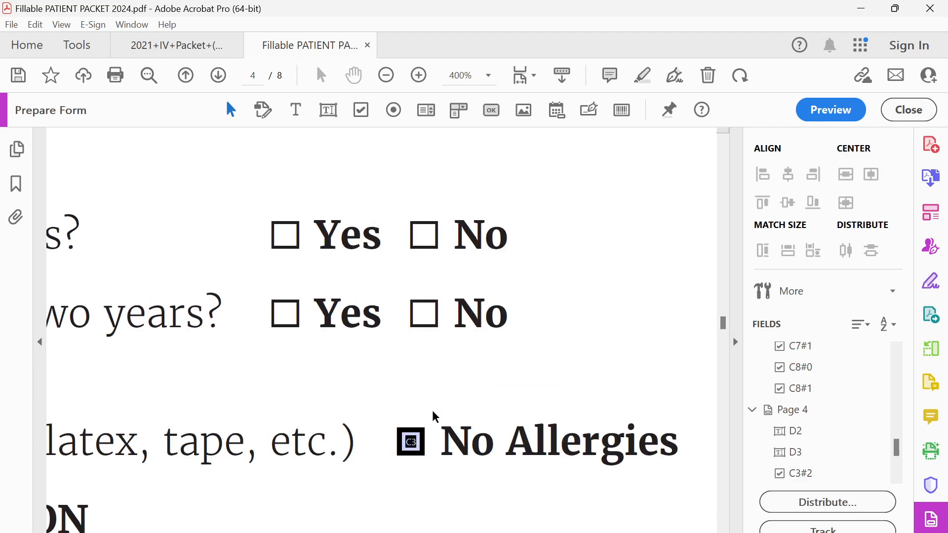
Step: Rename the check box on the No Allergies square to C5000
double_click(410, 440)
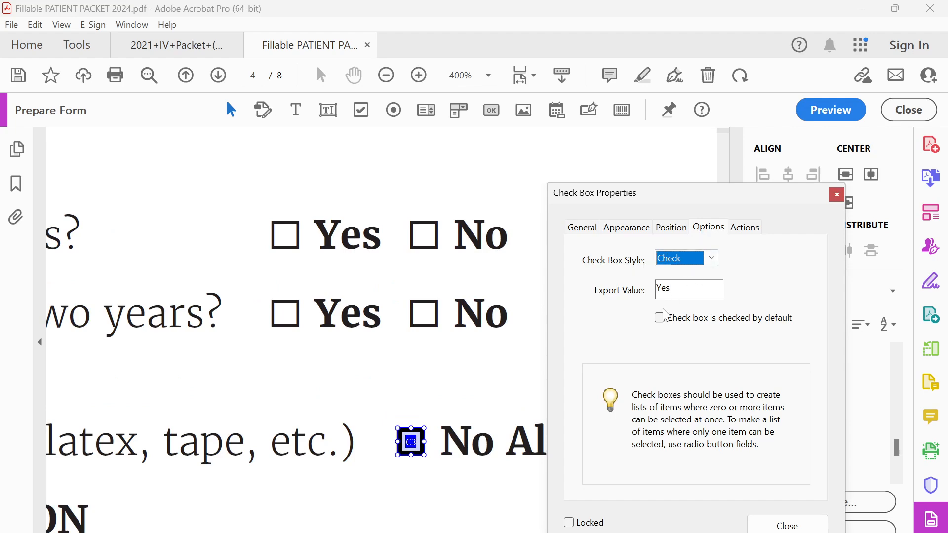
left_click(586, 232)
left_click(693, 263)
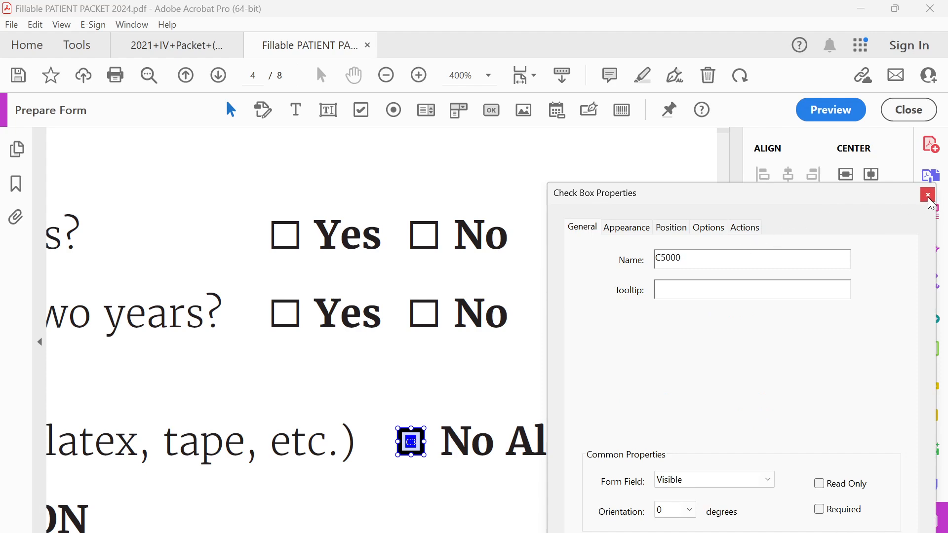
left_click(462, 390)
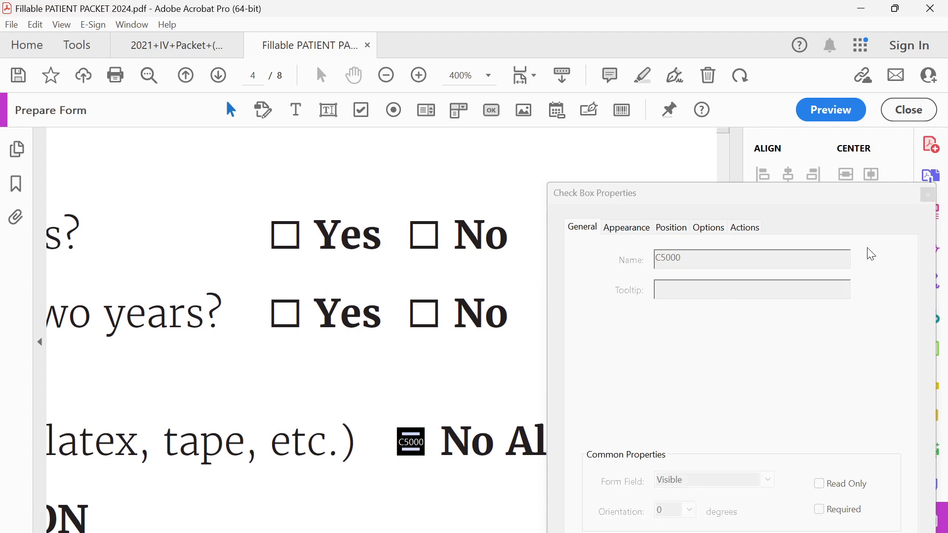
left_click(929, 195)
Step: Add a digital signature field named S spanning the Signature line at the end of page 4
scroll(333, 389, "down", 3)
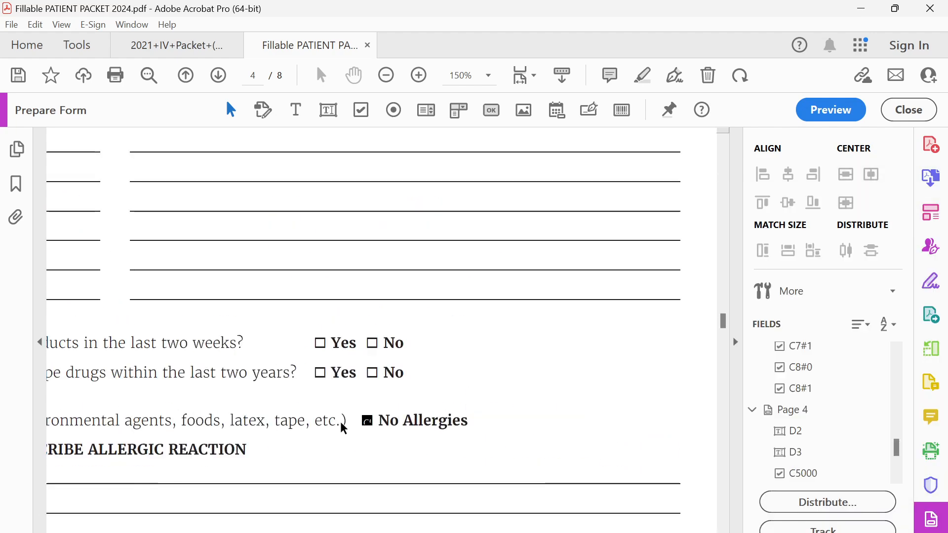
scroll(340, 422, "down", 2)
scroll(209, 459, "down", 5)
scroll(234, 372, "down", 1)
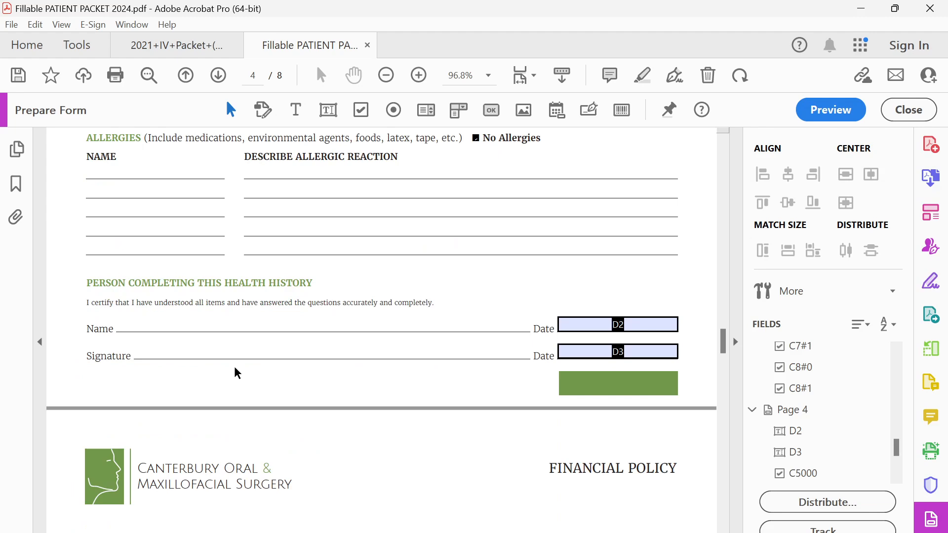
scroll(114, 359, "up", 2)
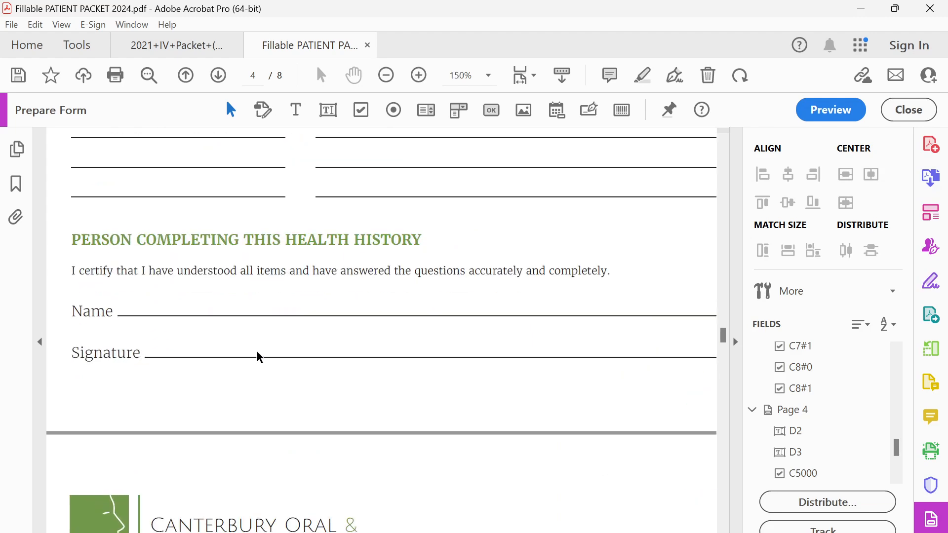
scroll(255, 353, "down", 1)
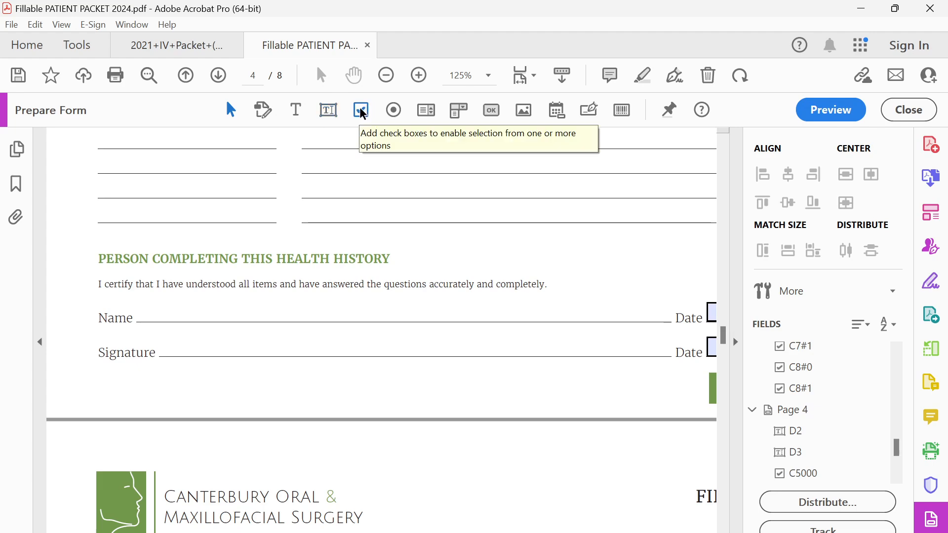
left_click(593, 112)
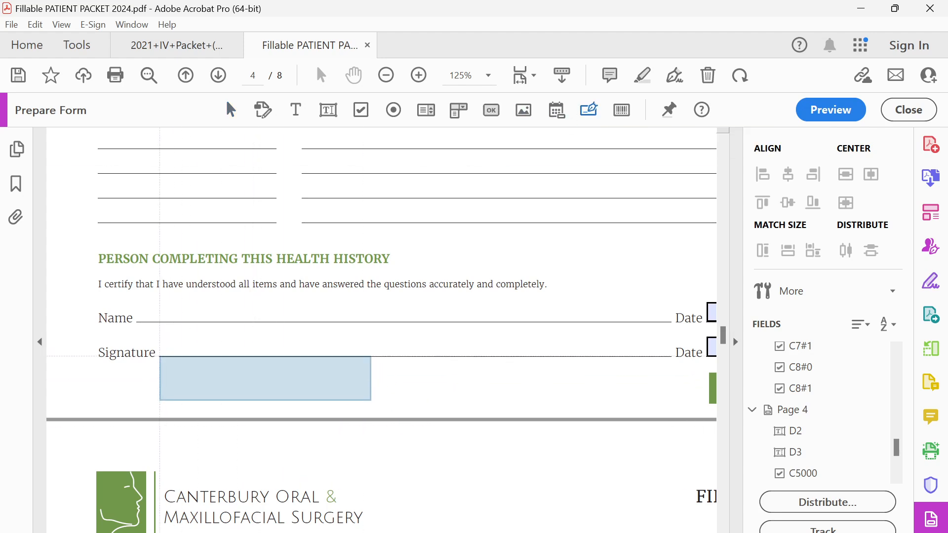
mouse_move(160, 357)
left_mouse_down()
mouse_move(656, 322)
mouse_move(671, 330)
left_mouse_up()
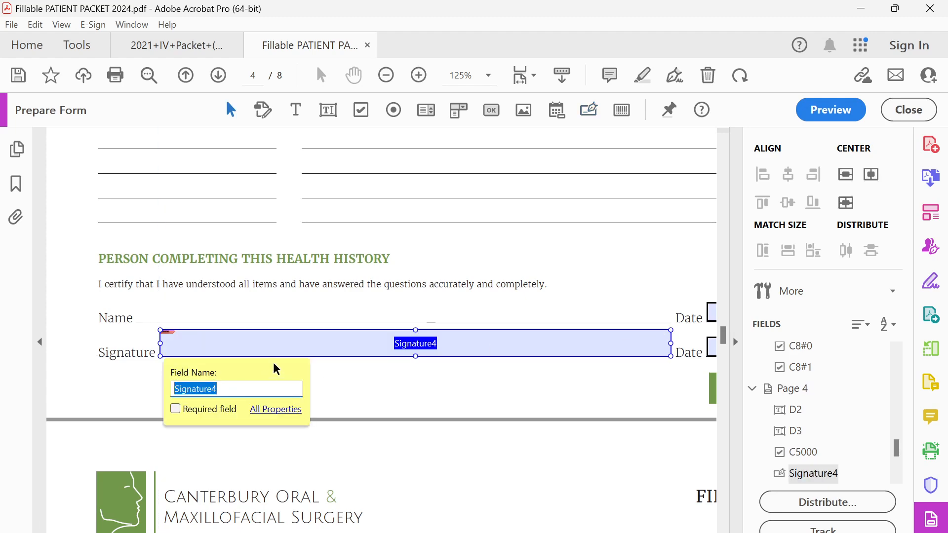
type("S")
key("Return")
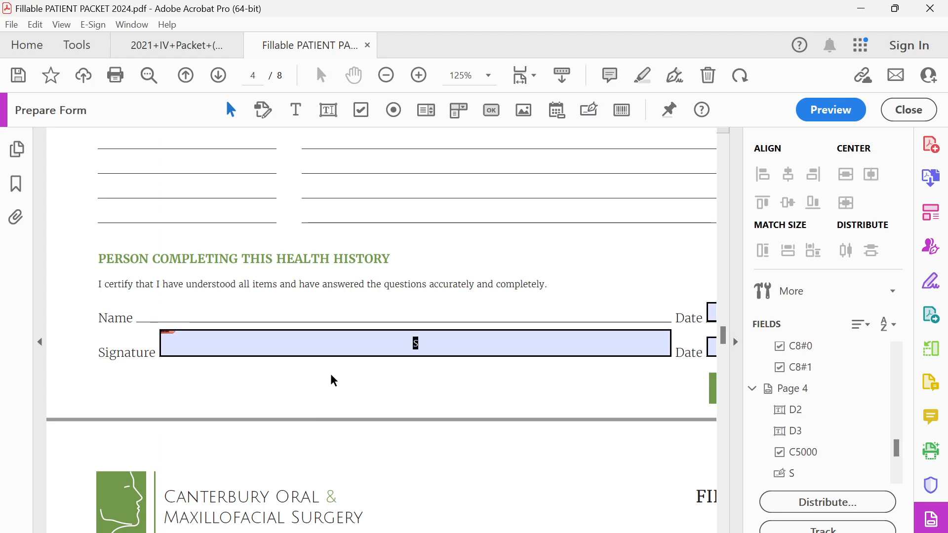
Step: Examine the appearance, position, actions and signed options of signature field S
double_click(335, 350)
left_click(627, 229)
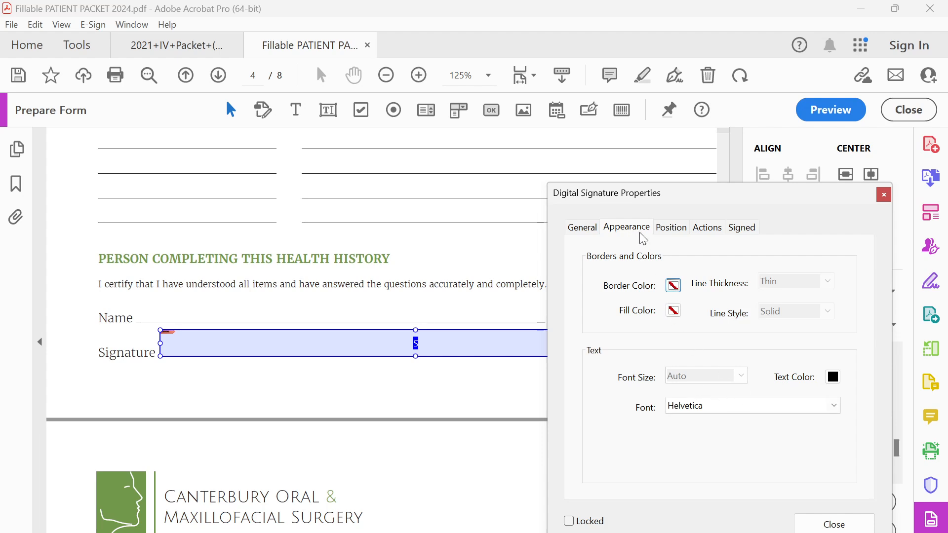
left_click(671, 228)
left_click(707, 228)
left_click(743, 228)
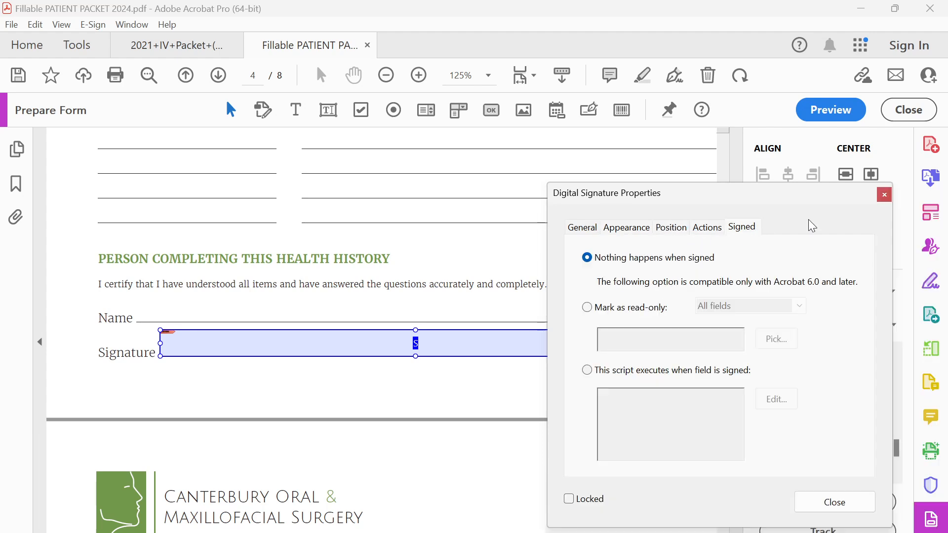
left_click(892, 199)
Step: Save the patient packet form with the added check box and signature field
scroll(499, 383, "down", 3)
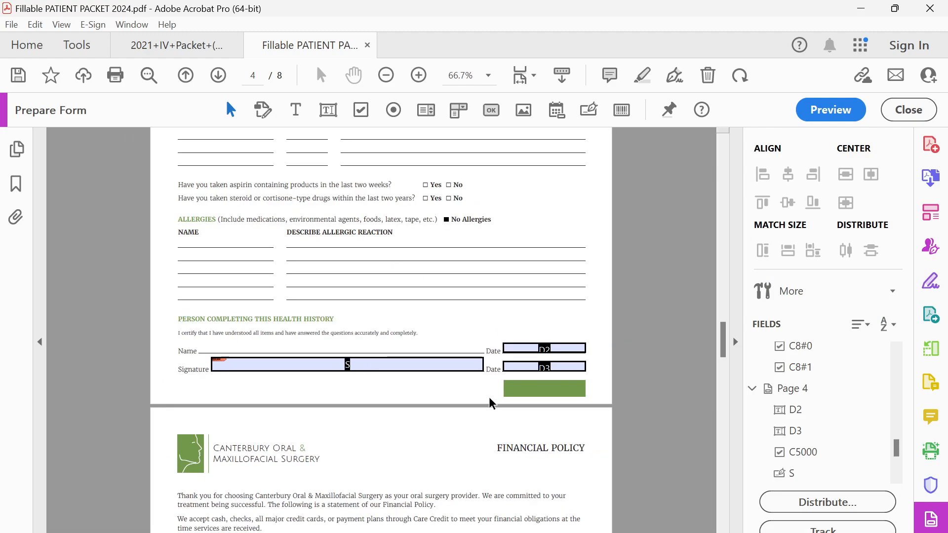
scroll(491, 402, "down", 3)
scroll(470, 415, "up", 6)
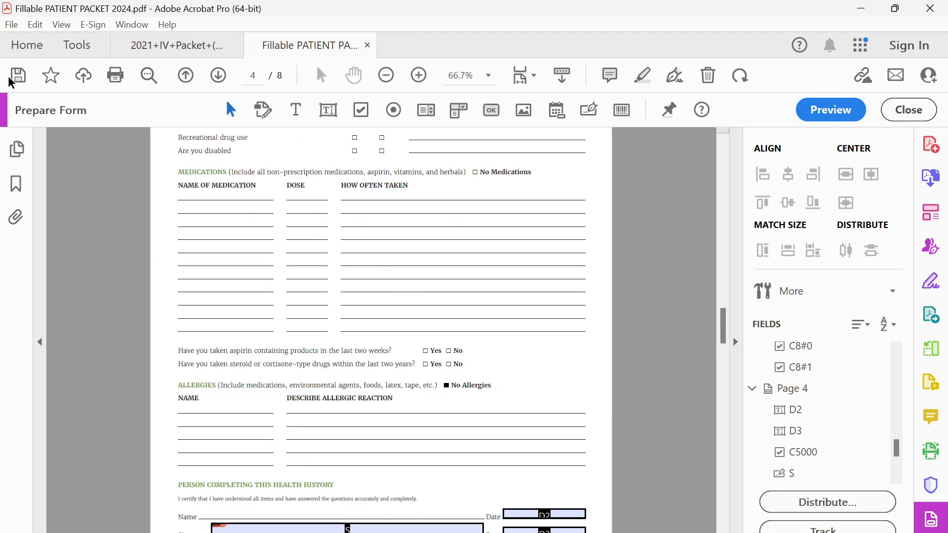
left_click(24, 80)
left_click(558, 532)
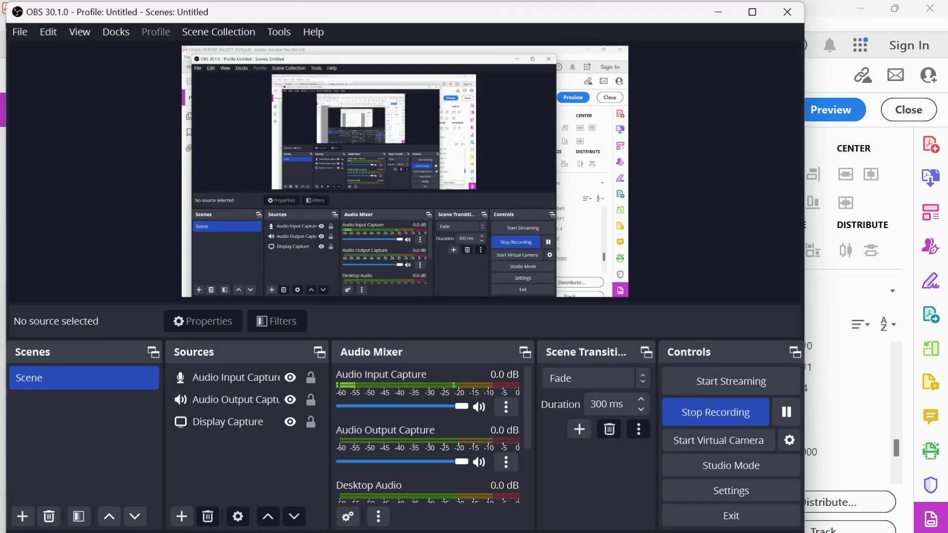
left_click(558, 532)
Step: Look over pages 5 to 8, from the Financial Policy to the insurance card image boxes
scroll(466, 395, "down", 6)
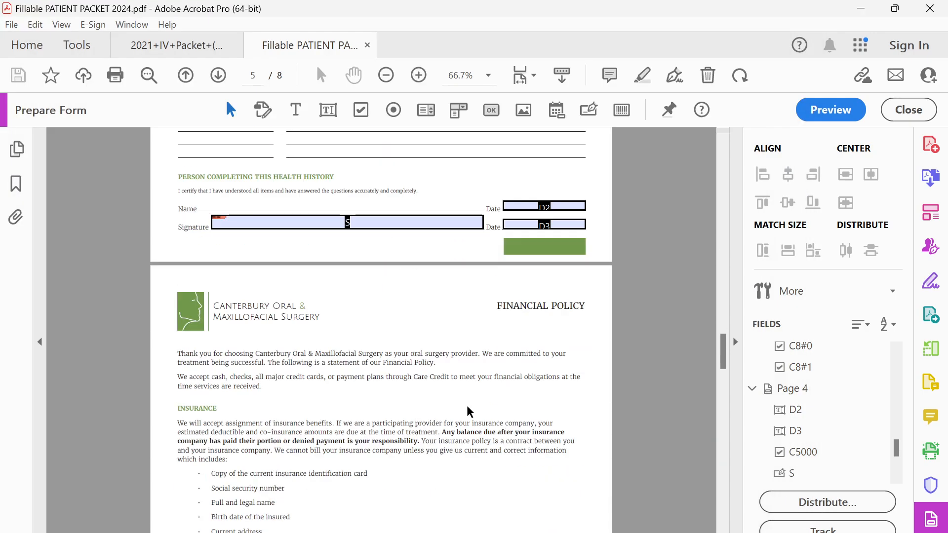
scroll(466, 405, "down", 11)
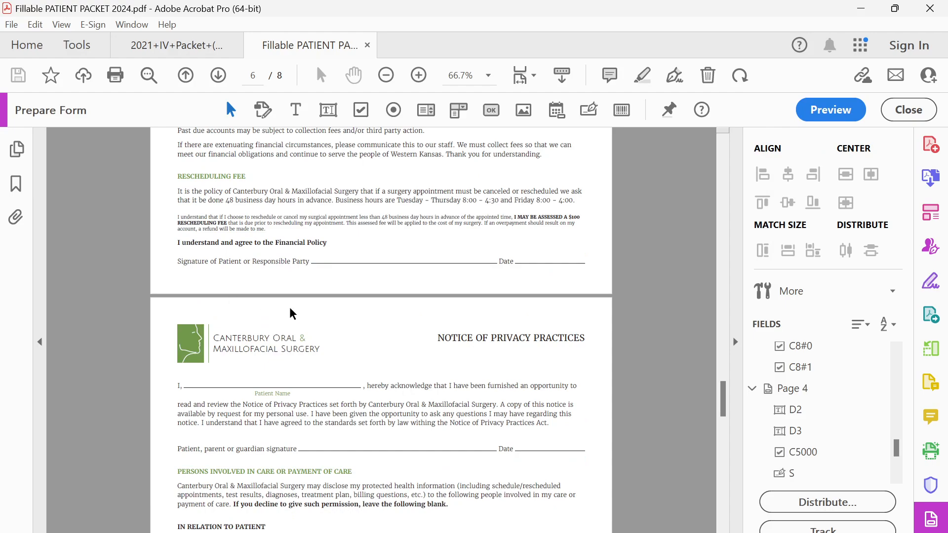
scroll(408, 253, "down", 2)
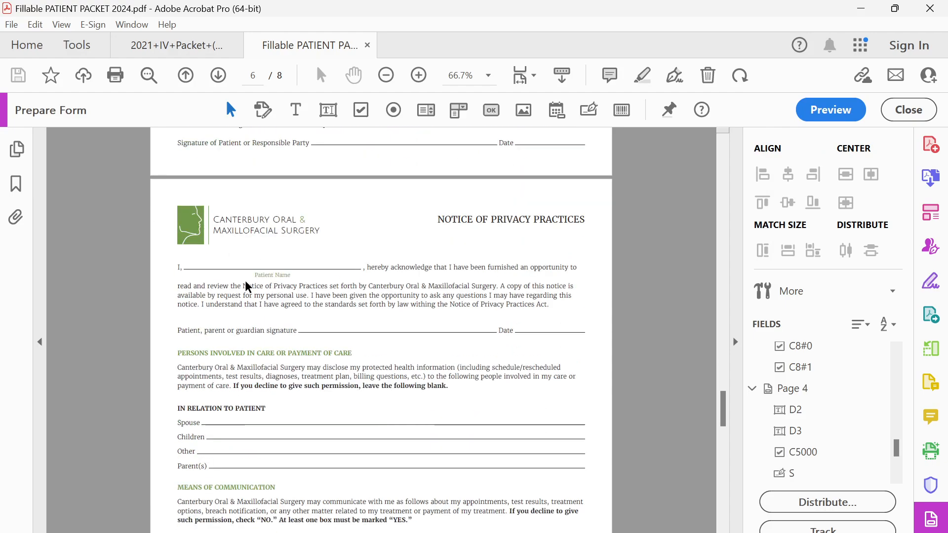
scroll(245, 286, "down", 5)
scroll(263, 346, "down", 14)
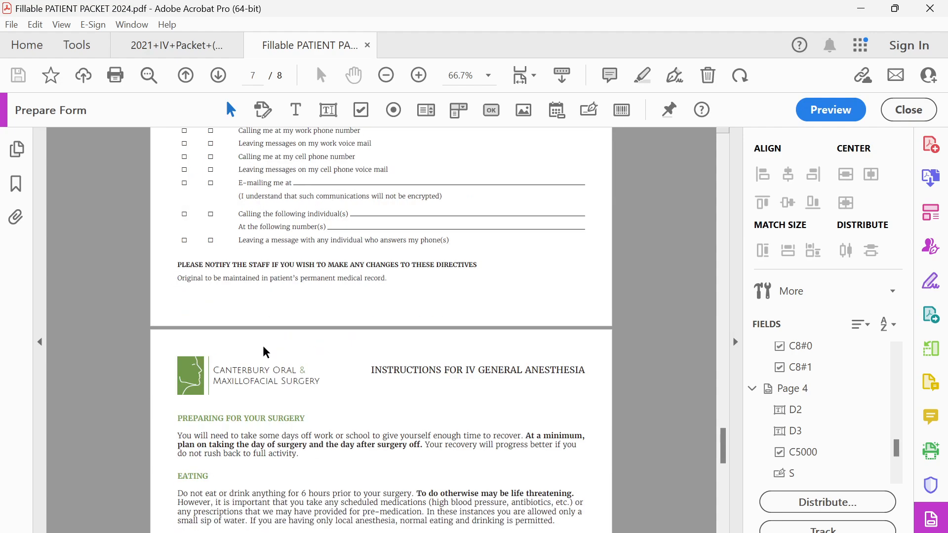
scroll(341, 371, "down", 5)
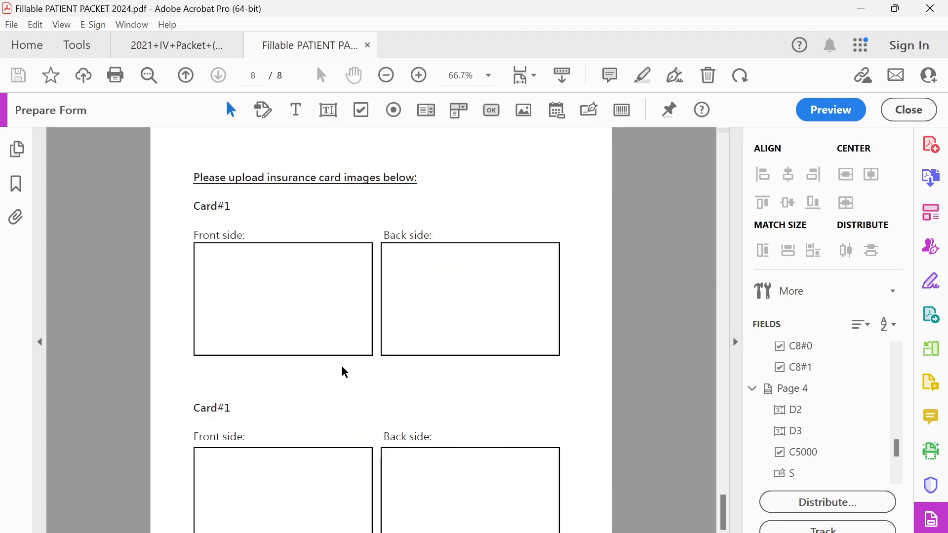
scroll(250, 226, "up", 2)
scroll(258, 250, "down", 1)
scroll(241, 250, "up", 1)
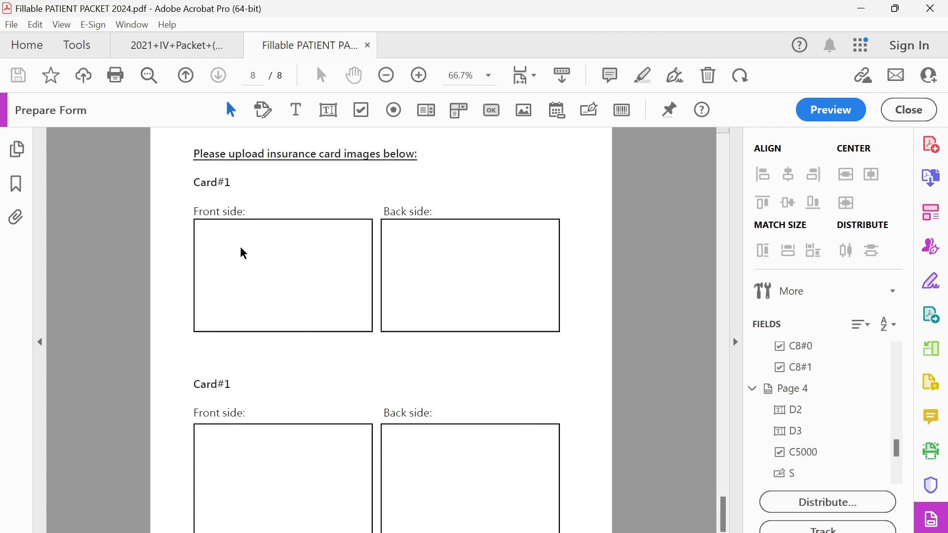
Step: Add an image field named I that fills the Front side box of the first insurance card on page 8
scroll(251, 277, "up", 3)
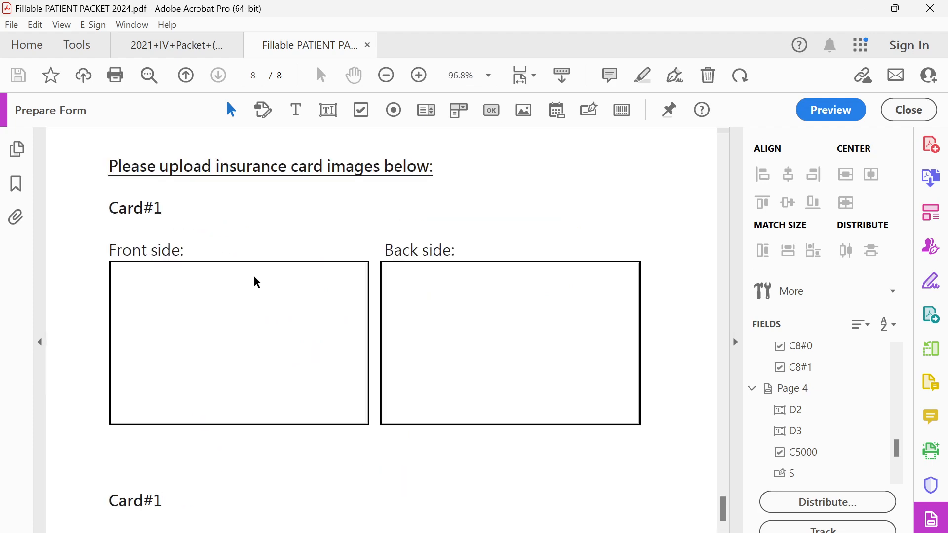
left_click(521, 109)
scroll(127, 425, "up", 3)
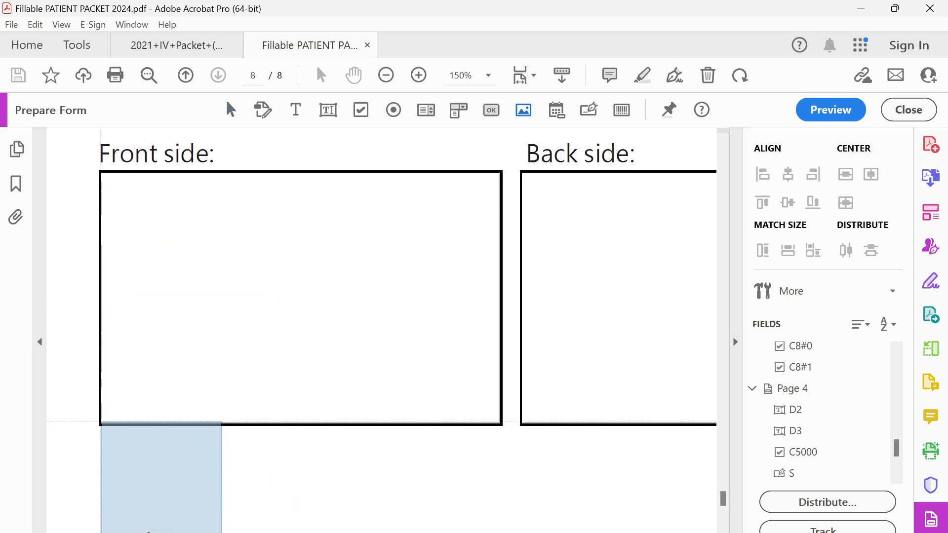
left_click_drag(101, 425, 501, 171)
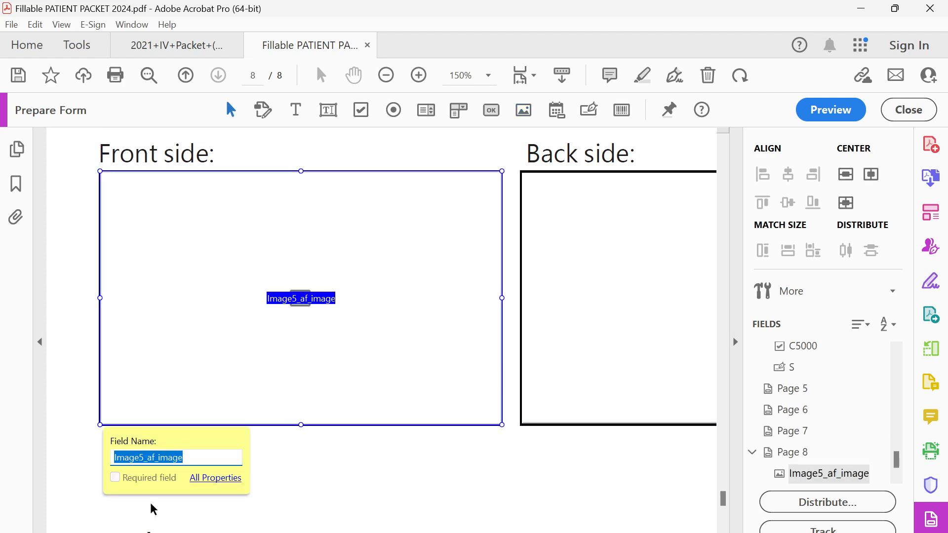
type("I")
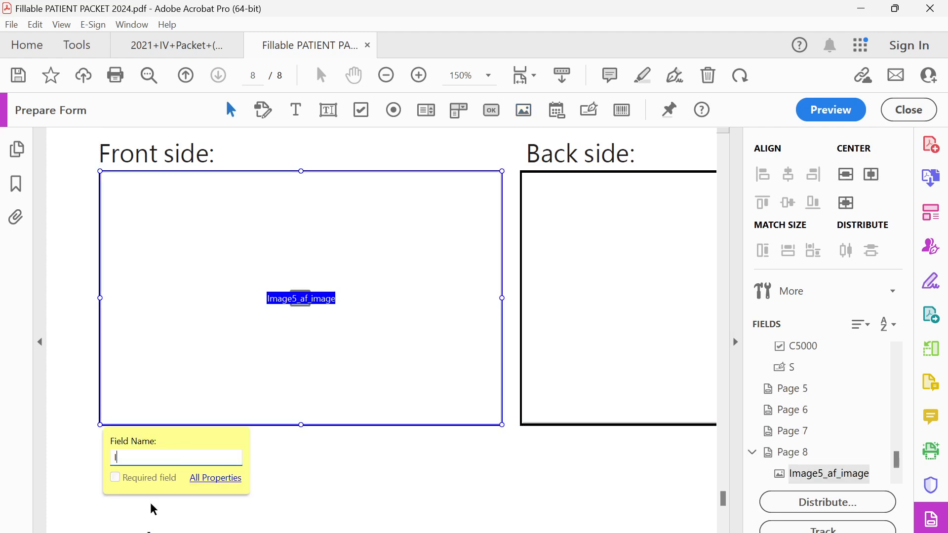
left_click(274, 455)
left_click(281, 352)
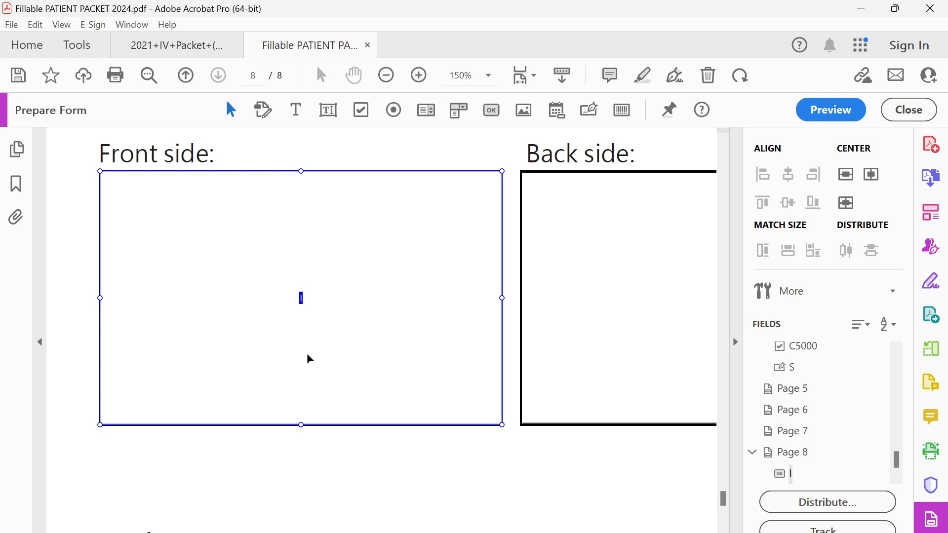
Step: Try to duplicate image field I into the Back side box of the first card
scroll(307, 359, "down", 1)
scroll(370, 286, "right", 4)
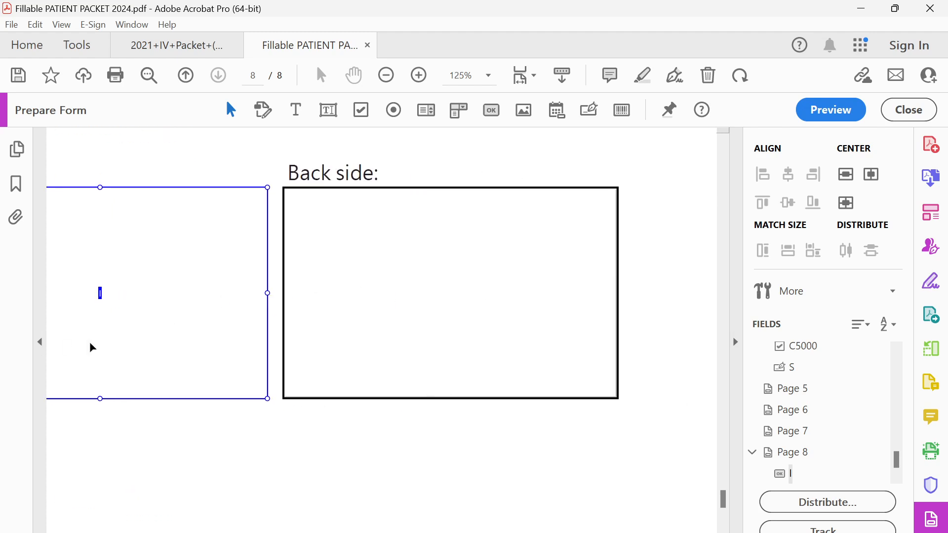
left_click_drag(71, 343, 423, 349)
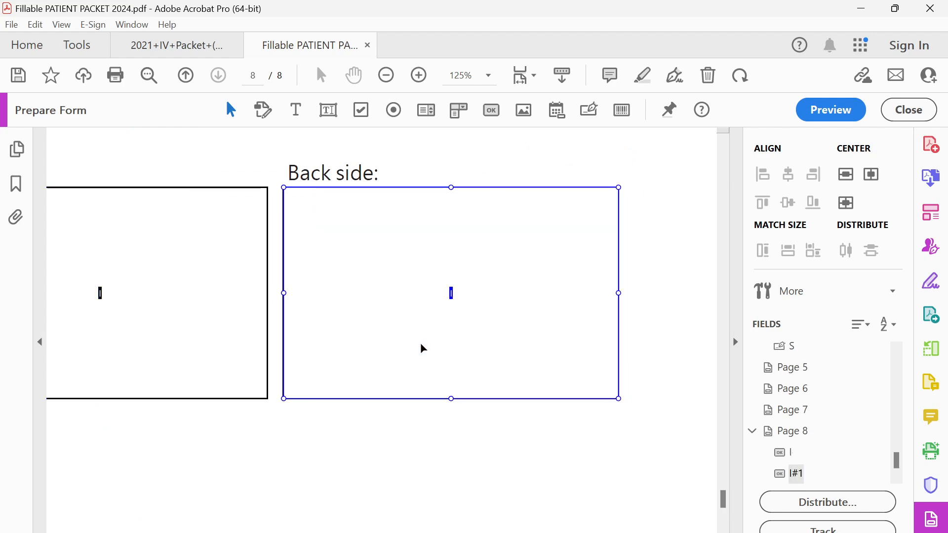
Step: Set the behavior of the first card's front-side image field to Push and select its Up state
double_click(184, 322)
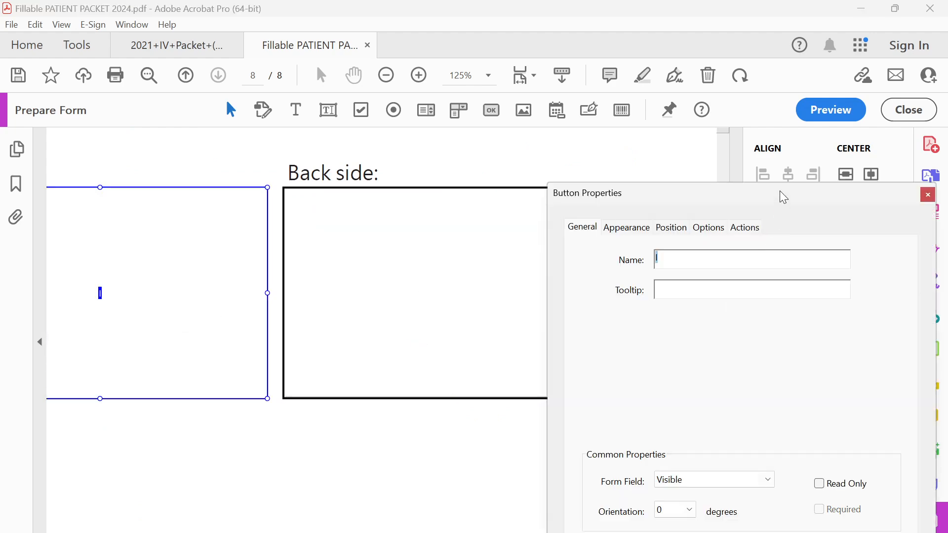
left_click_drag(784, 197, 444, 154)
left_click(308, 184)
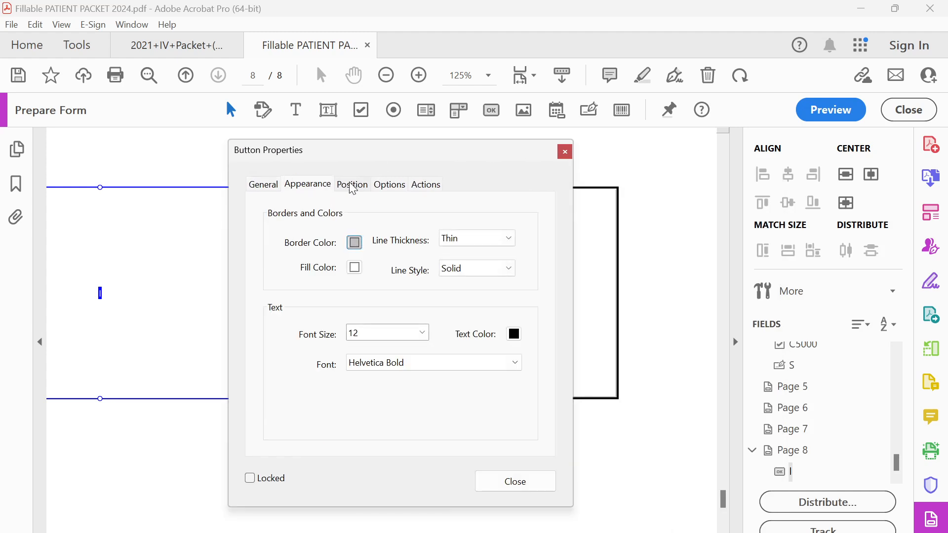
left_click(353, 186)
left_click(390, 186)
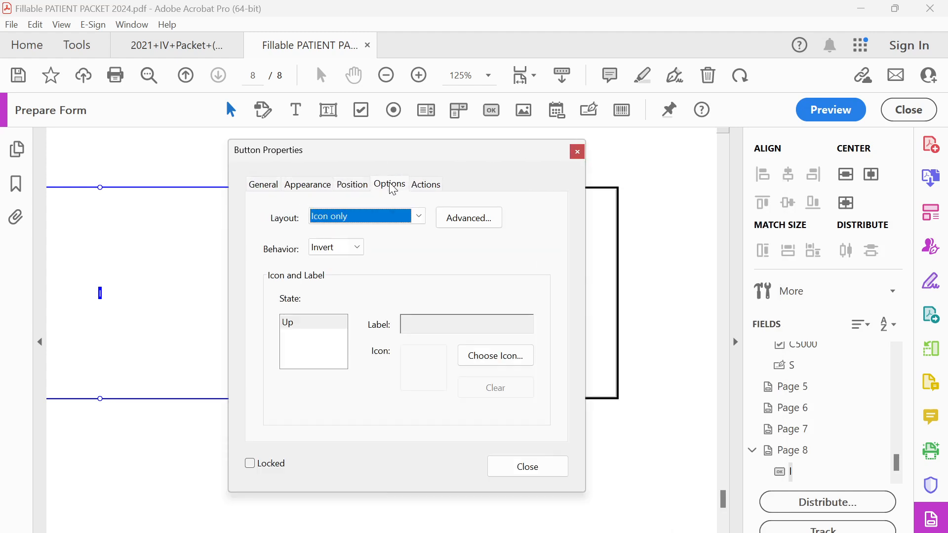
left_click(336, 247)
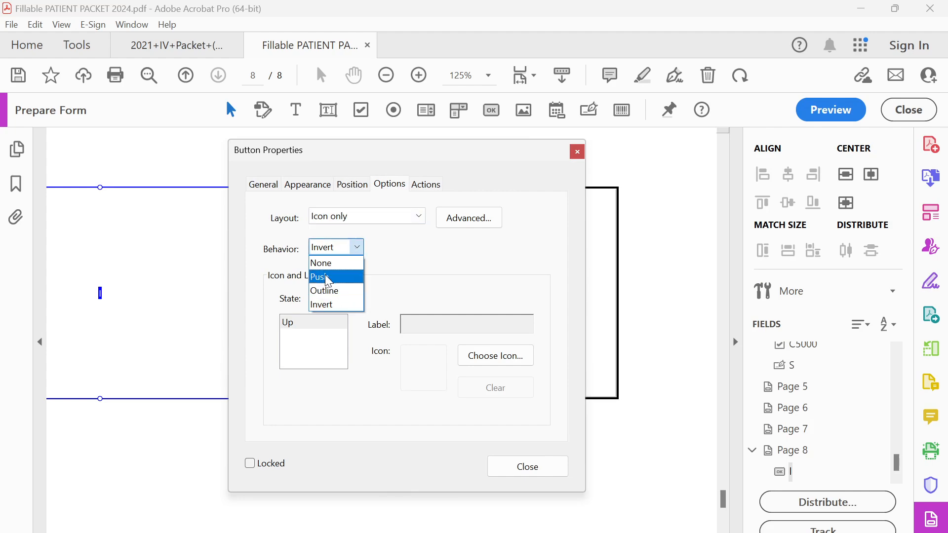
left_click(319, 277)
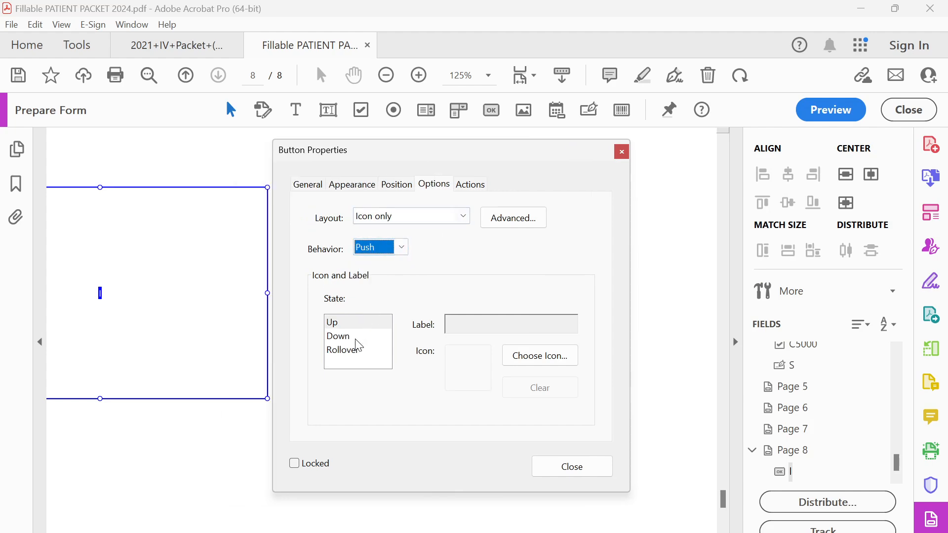
left_click(351, 323)
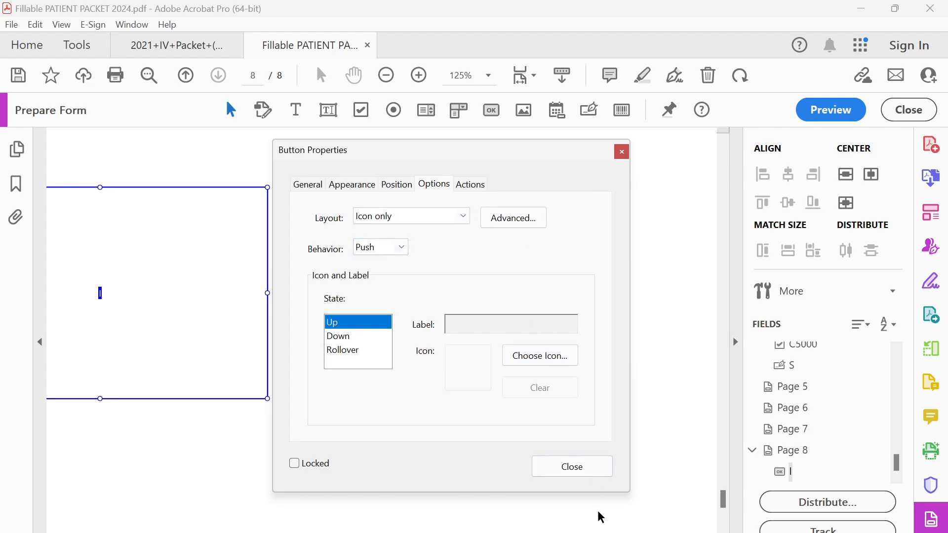
left_click(581, 473)
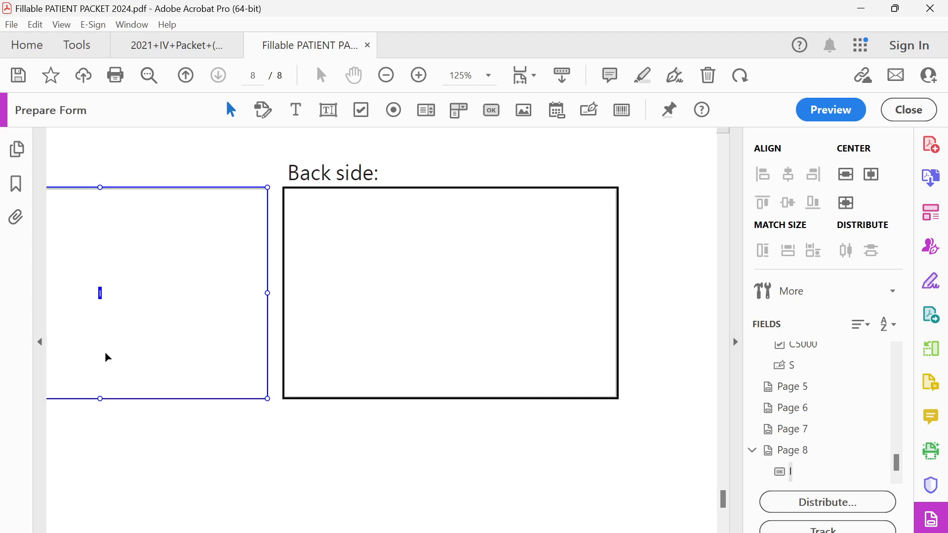
Step: Duplicate image field I into the first card's Back side box, and copy both fields into the second card's boxes
left_click_drag(100, 361, 421, 364)
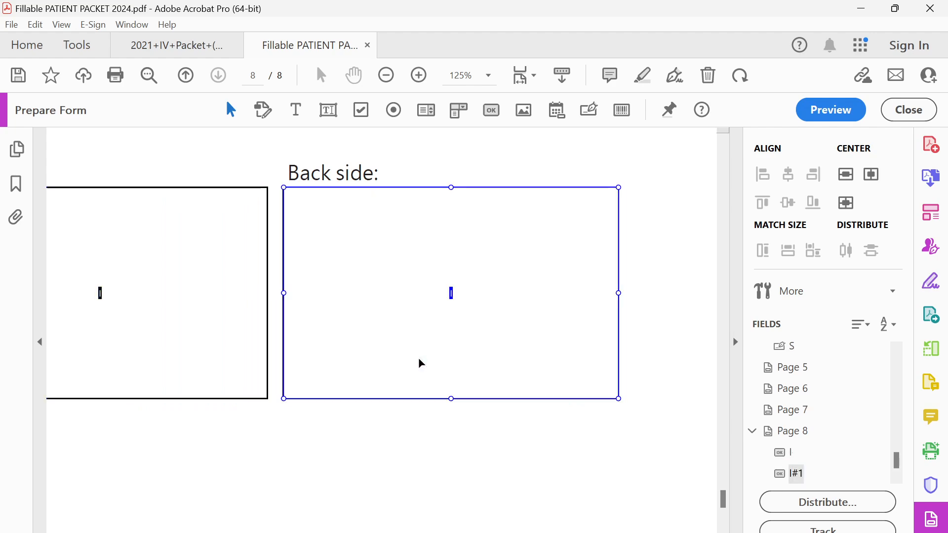
scroll(340, 436, "down", 3)
scroll(339, 436, "down", 5)
left_click_drag(284, 326, 439, 244)
left_click_drag(300, 228, 298, 430)
Step: Rename the first card's front and back image fields as I1 and I2
double_click(294, 265)
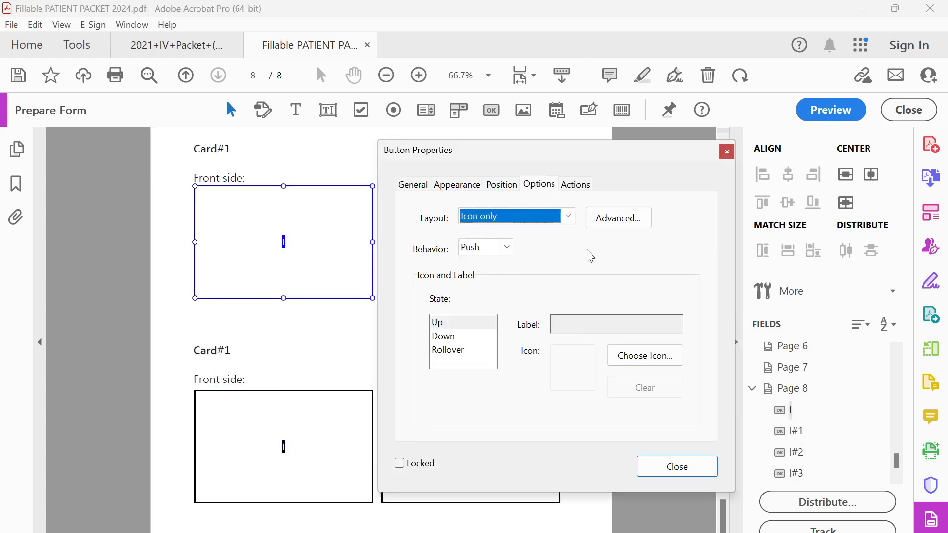
left_click(414, 186)
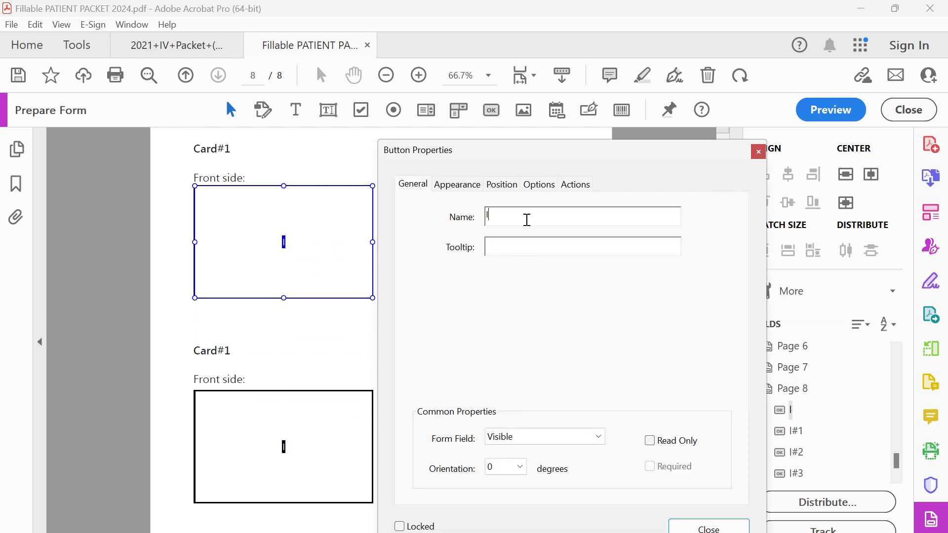
type("I1")
left_click_drag(552, 156, 693, 158)
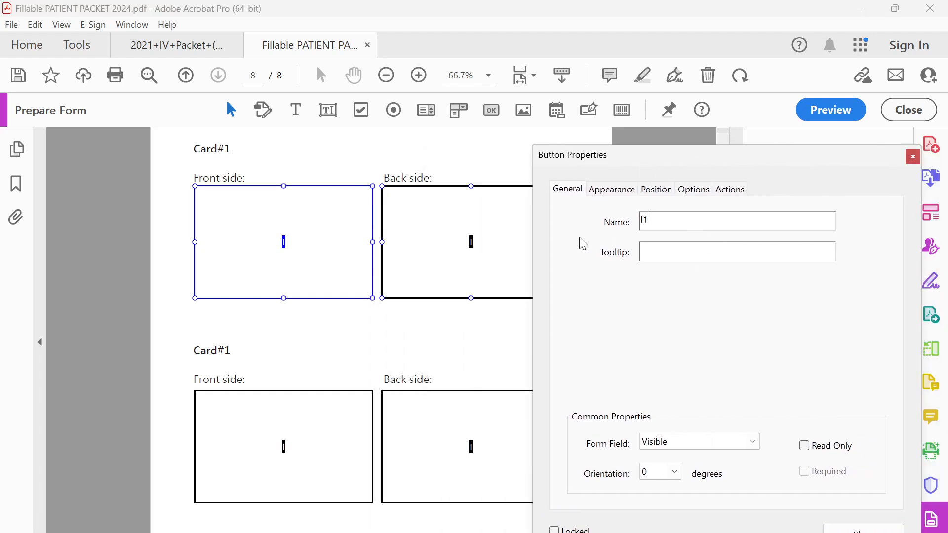
left_click(436, 257)
left_click(660, 222)
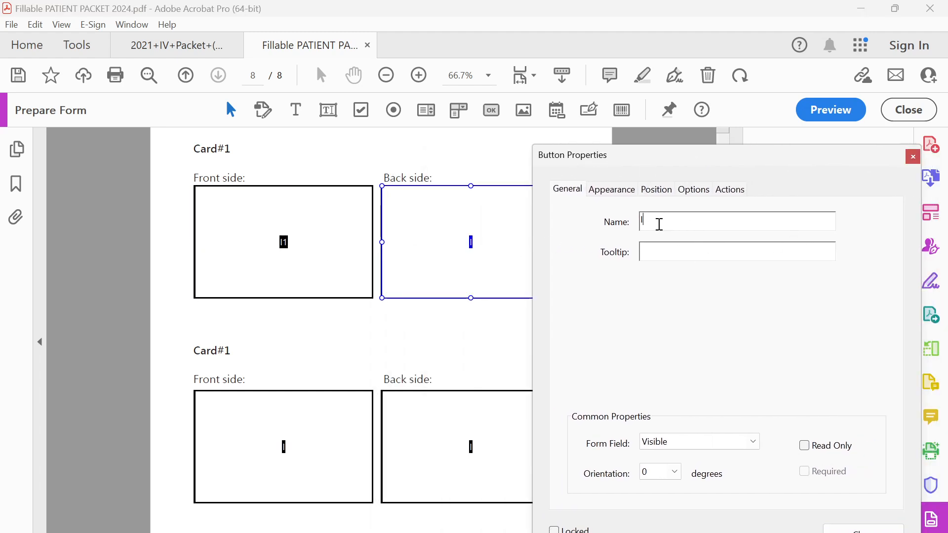
type("2")
Step: Rename the second card's front and back image fields as I3 and I4, and close their properties
left_click(379, 435)
left_click(673, 222)
type("3")
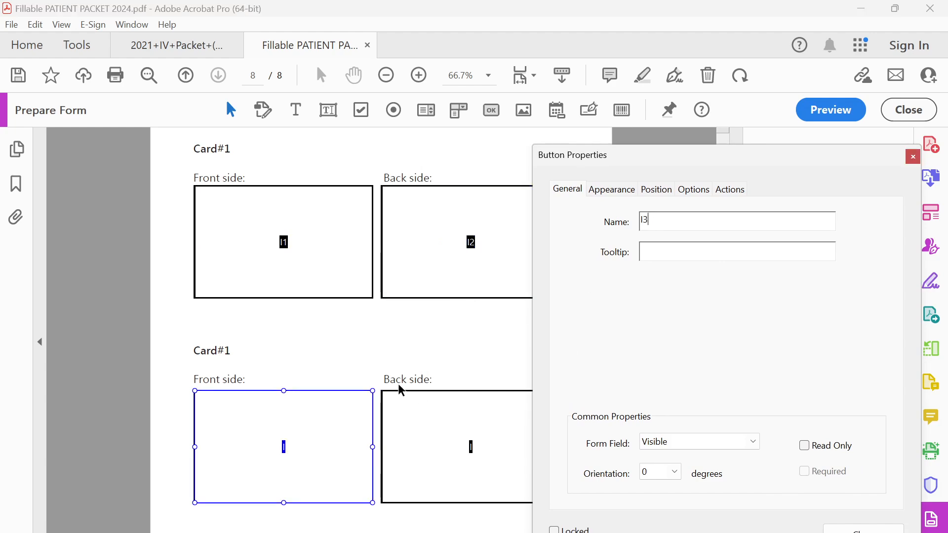
left_click(427, 496)
left_click(676, 218)
type("4")
left_click(493, 355)
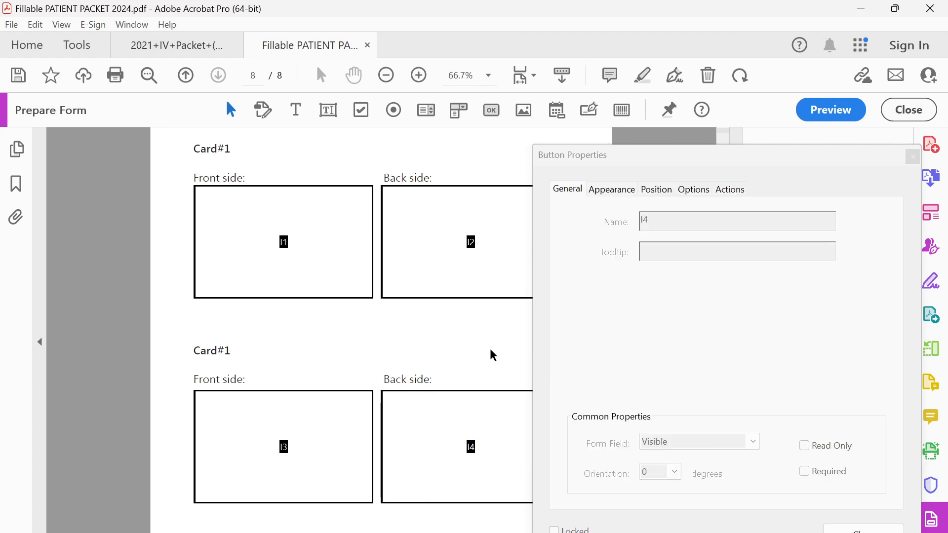
left_click(914, 157)
Step: Look over the insurance card fields on page 8 and save the patient packet form
scroll(483, 292, "down", 3)
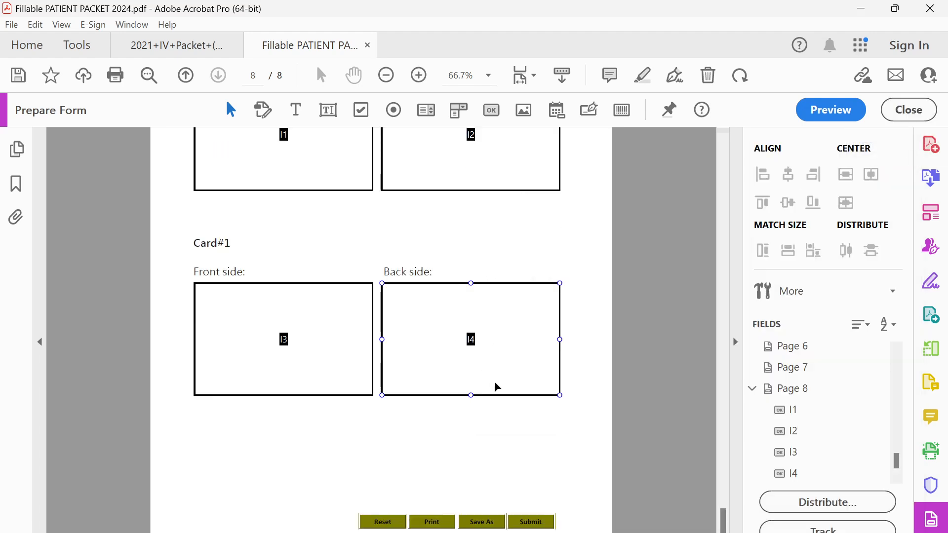
scroll(403, 370, "up", 9)
scroll(405, 395, "down", 9)
left_click(18, 75)
Step: Add a button field over the Reset graphic at the end of page 8
scroll(441, 457, "up", 3)
scroll(424, 442, "down", 2)
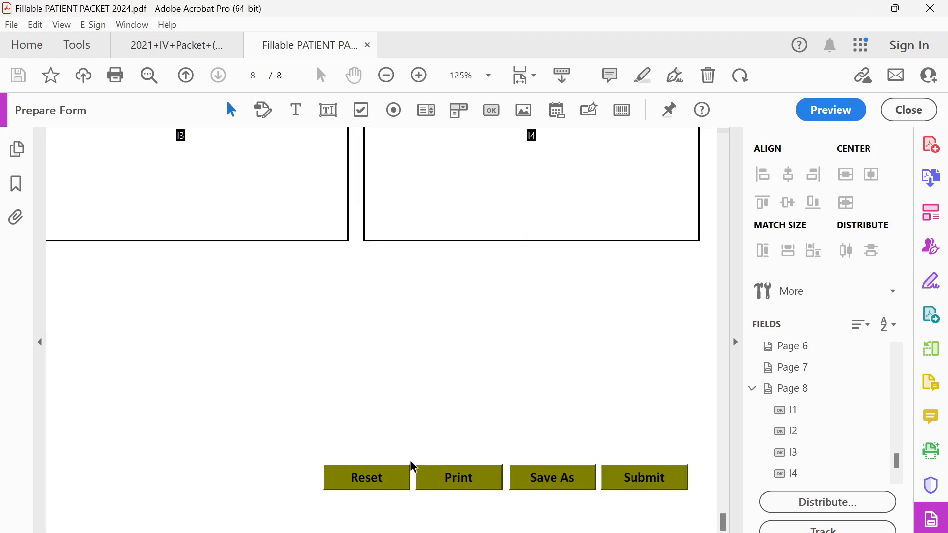
scroll(410, 460, "down", 1)
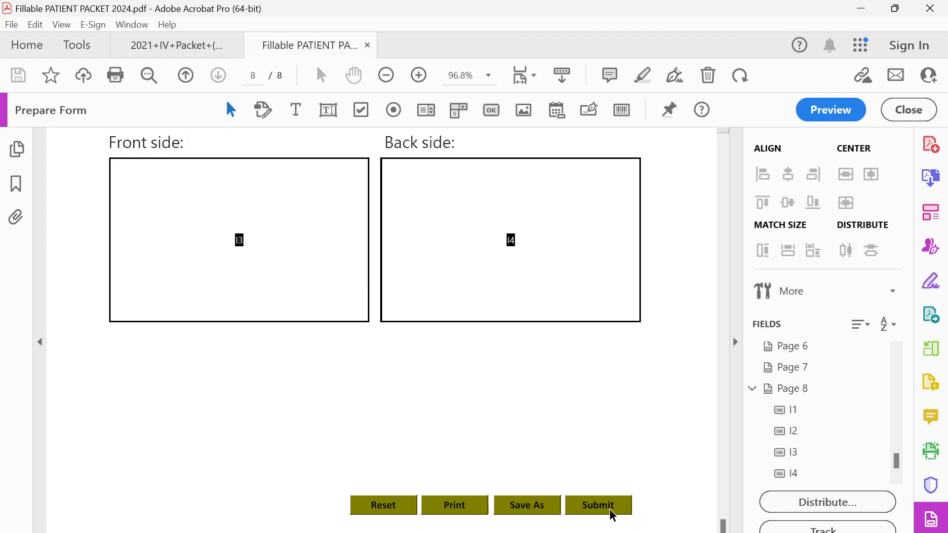
scroll(423, 484, "up", 1)
scroll(421, 479, "down", 1)
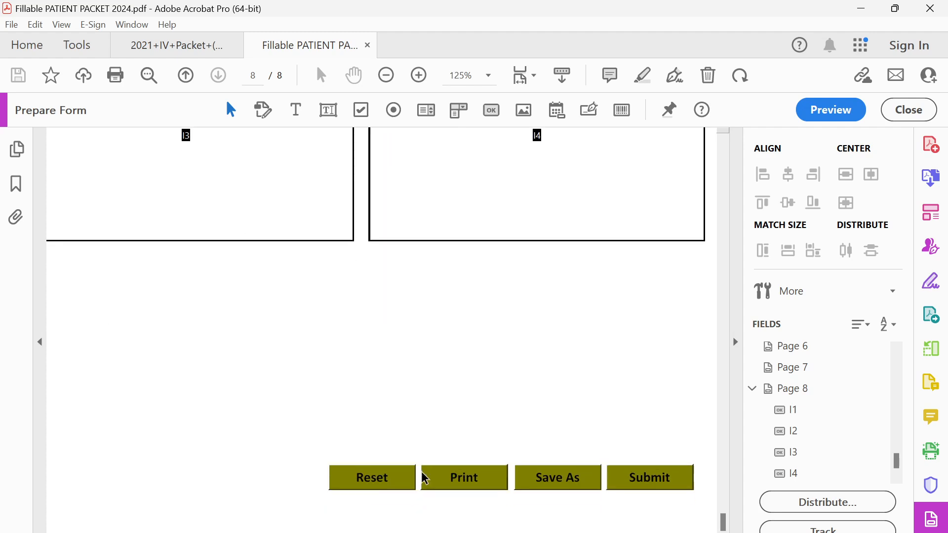
left_click(498, 154)
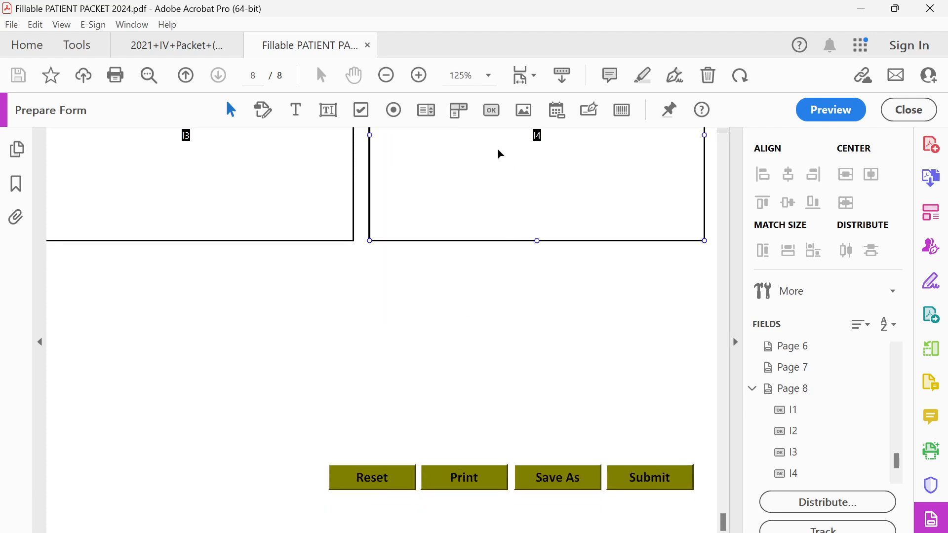
left_click(492, 111)
scroll(346, 489, "up", 3)
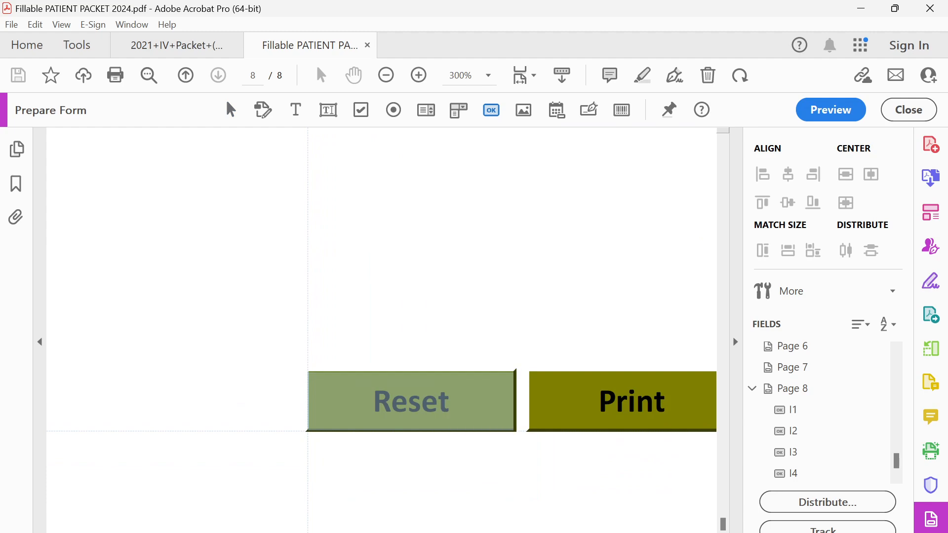
left_click(493, 380)
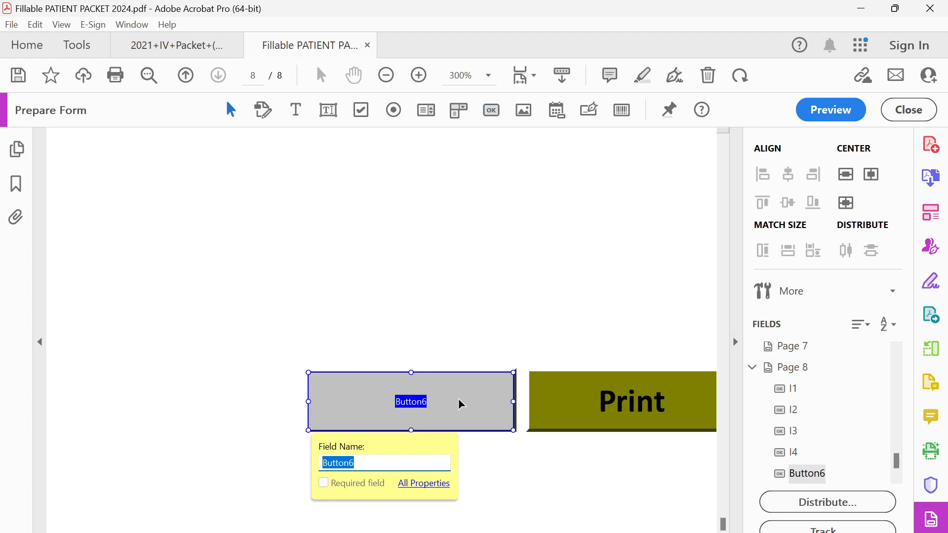
Step: Adjust the left, right and lower edges of the new button field to fit the Reset graphic
left_click(310, 403)
left_click_drag(310, 404, 315, 403)
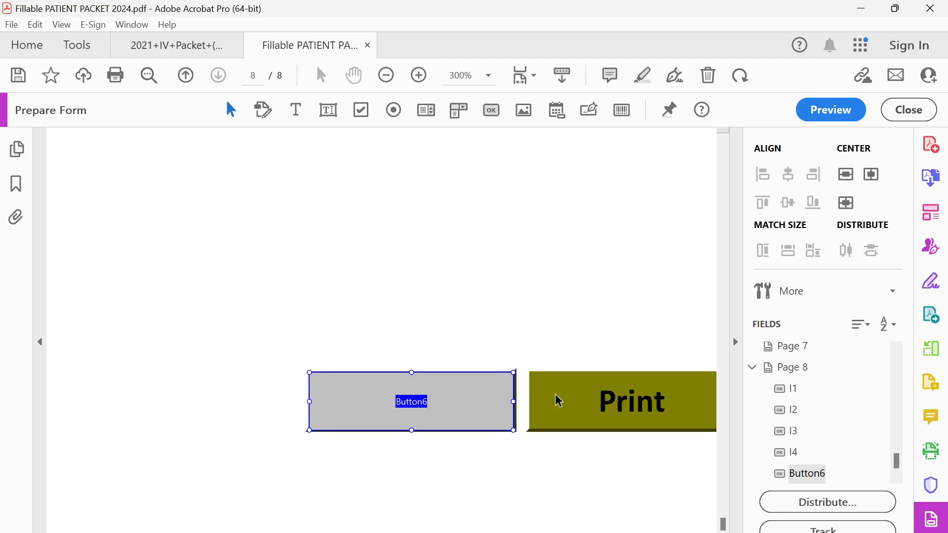
scroll(516, 403, "up", 1, "ctrl")
scroll(515, 403, "up", 1, "ctrl")
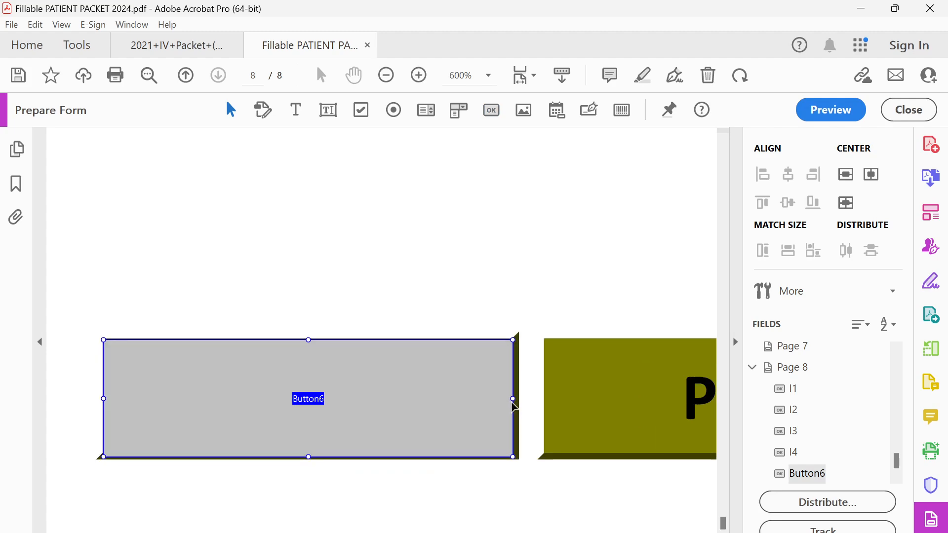
left_click_drag(514, 399, 518, 399)
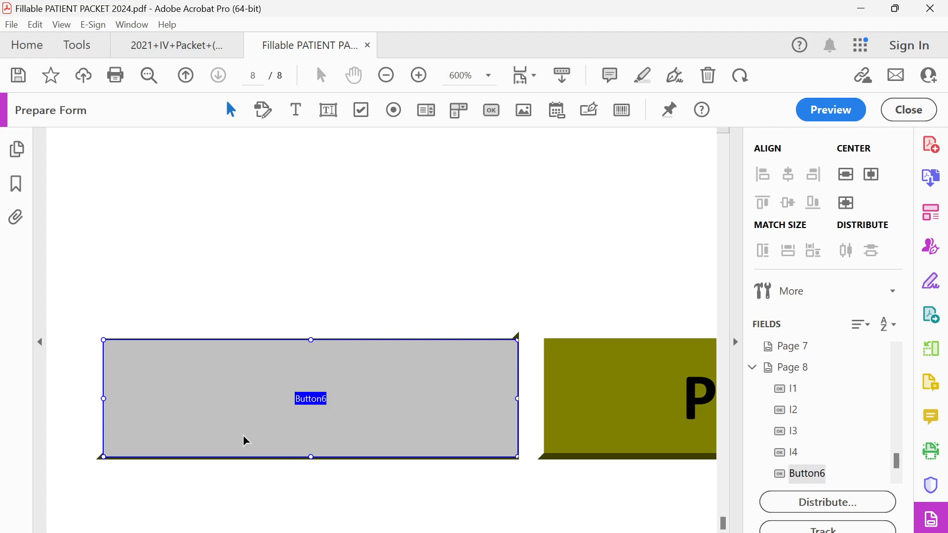
left_click_drag(310, 459, 309, 463)
left_click(333, 299)
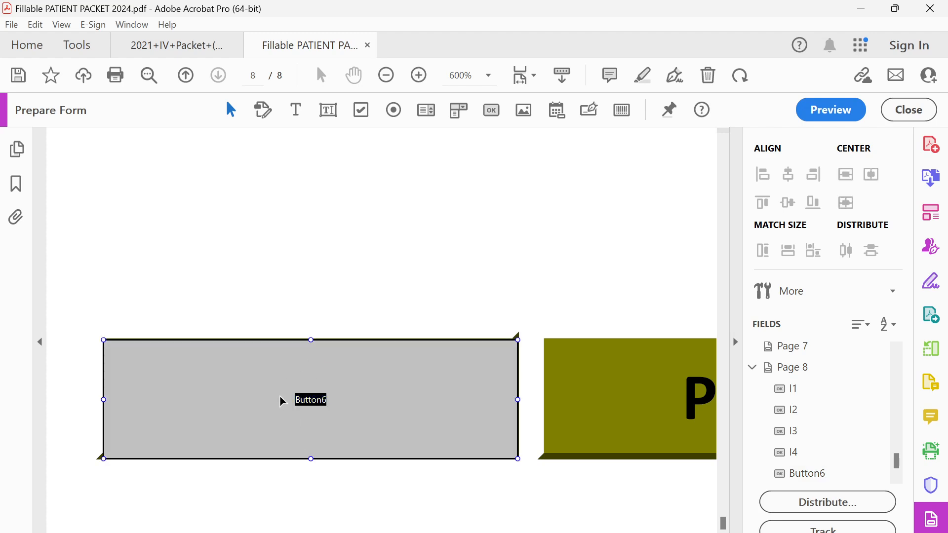
Step: Open the properties of the new button field over the Reset graphic and rename the field as B
scroll(280, 396, "down", 3, "ctrl")
scroll(280, 396, "up", 2, "ctrl")
scroll(292, 425, "down", 2)
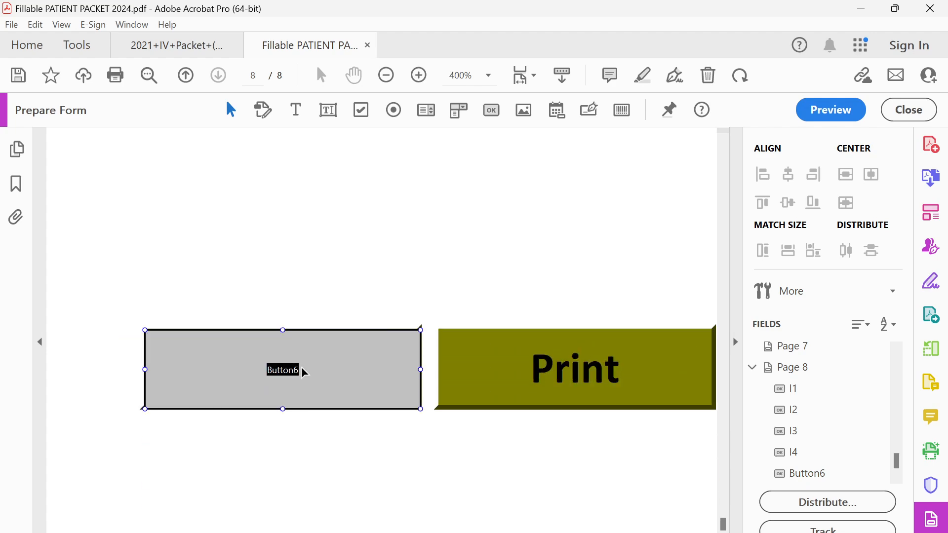
left_click(315, 378)
double_click(316, 374)
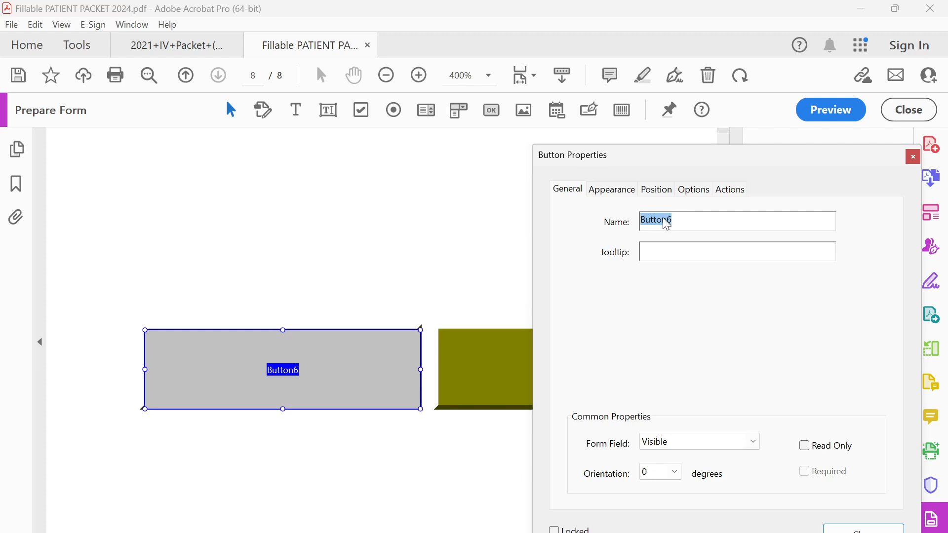
type("B")
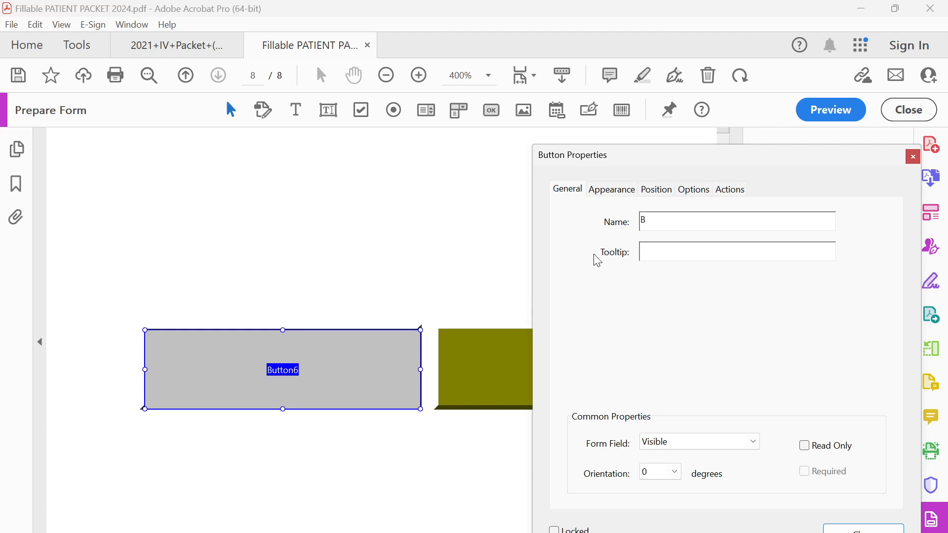
Step: Give the button field B the label Reset in its options and close its properties
left_click(614, 191)
left_click(659, 191)
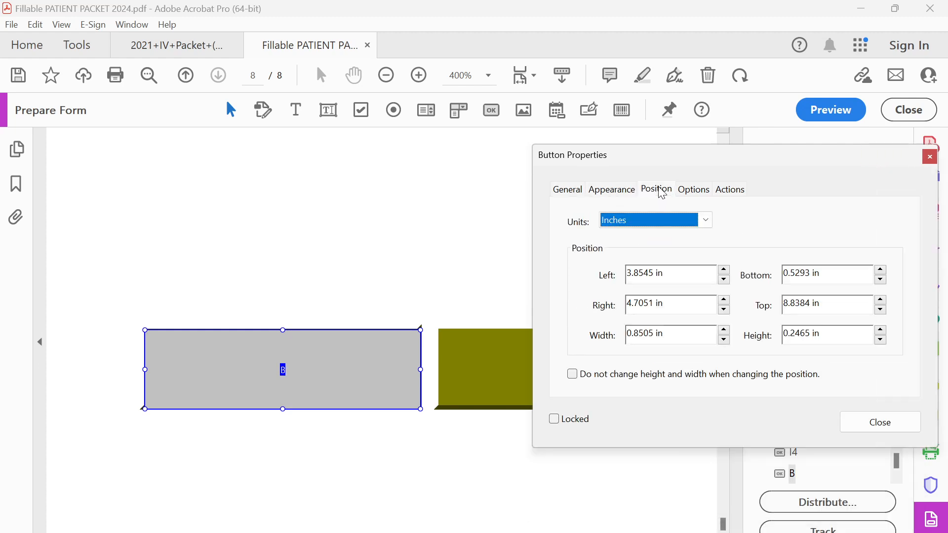
left_click(695, 192)
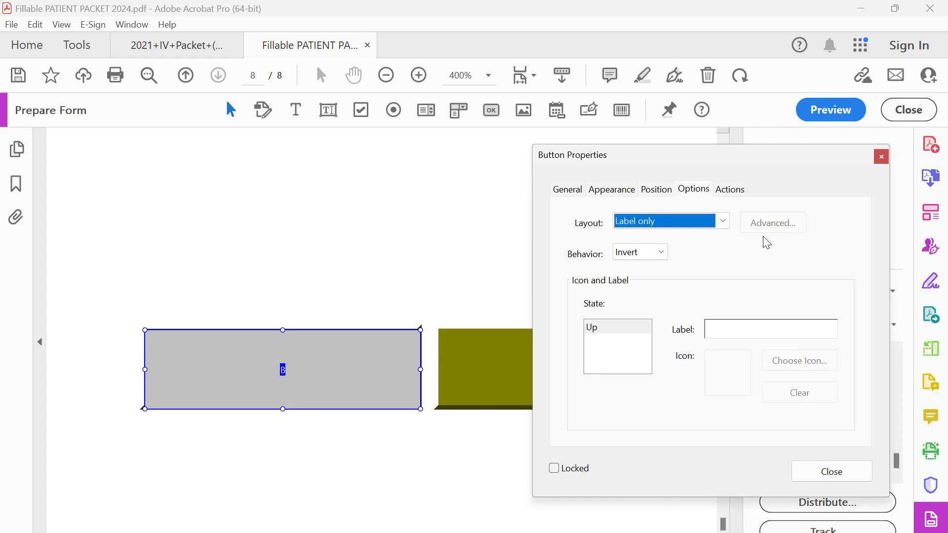
left_click(727, 330)
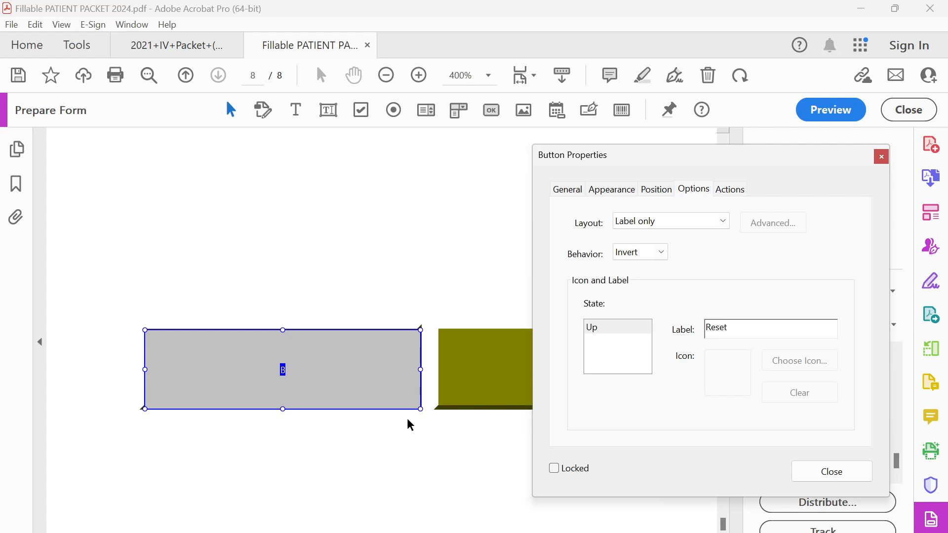
left_click(861, 470)
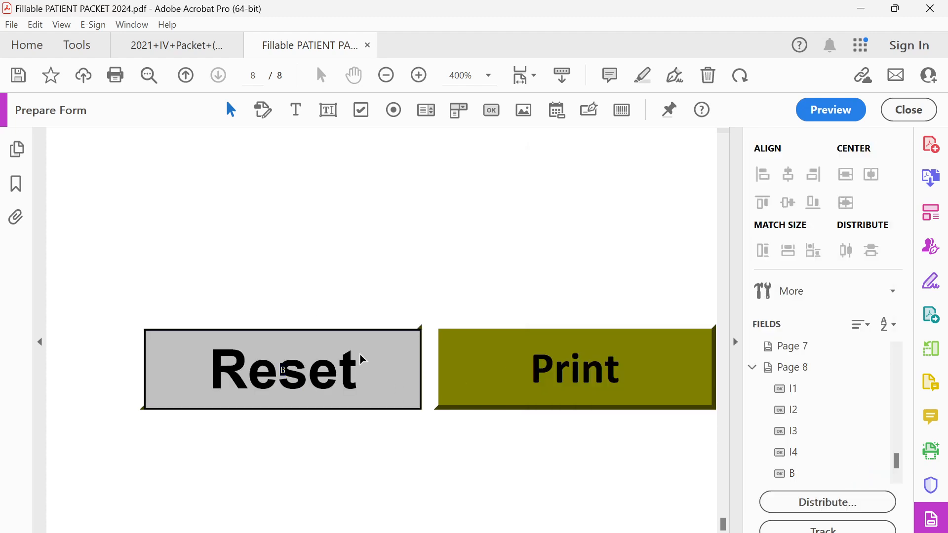
Step: Review the Reset button's options, try the button in preview, and return to form editing
left_click(287, 376)
double_click(381, 371)
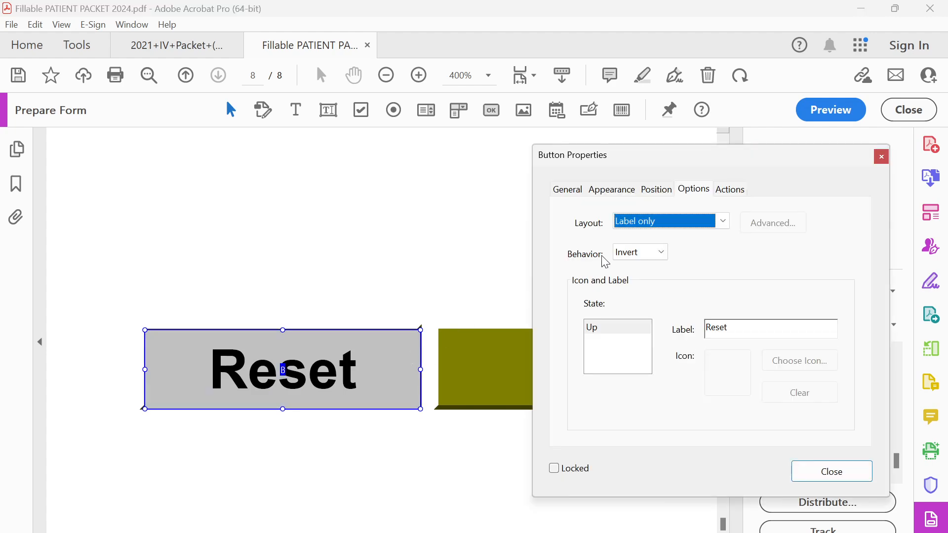
left_click(835, 475)
left_click(839, 118)
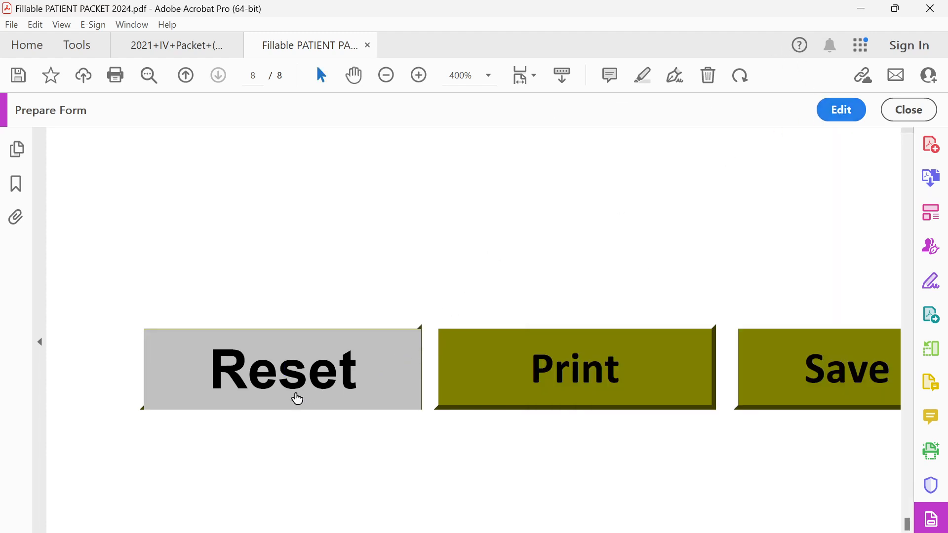
left_click(377, 376)
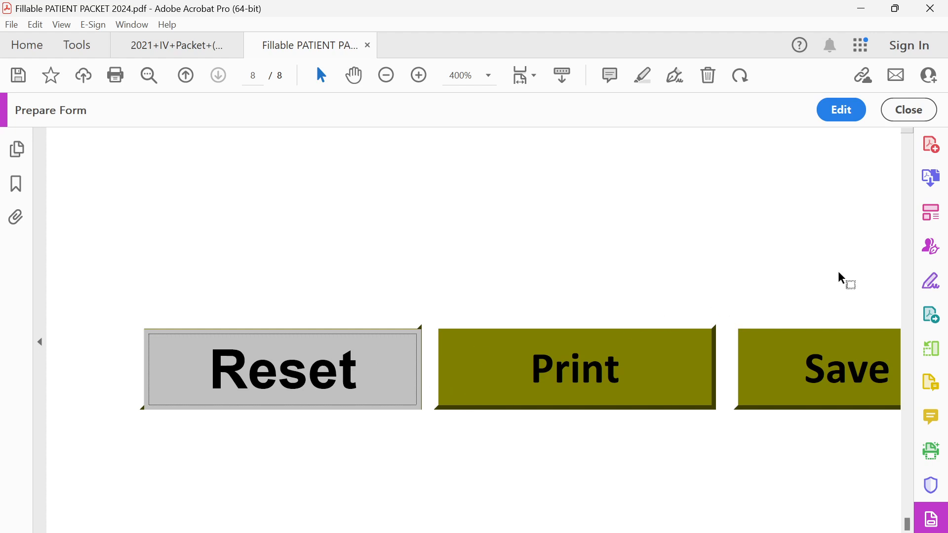
left_click(843, 115)
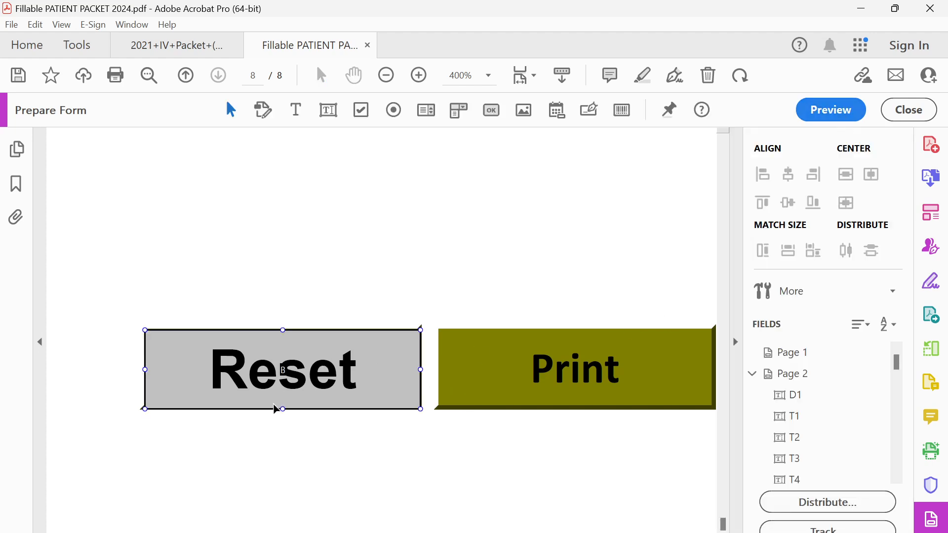
double_click(368, 367)
left_click(610, 190)
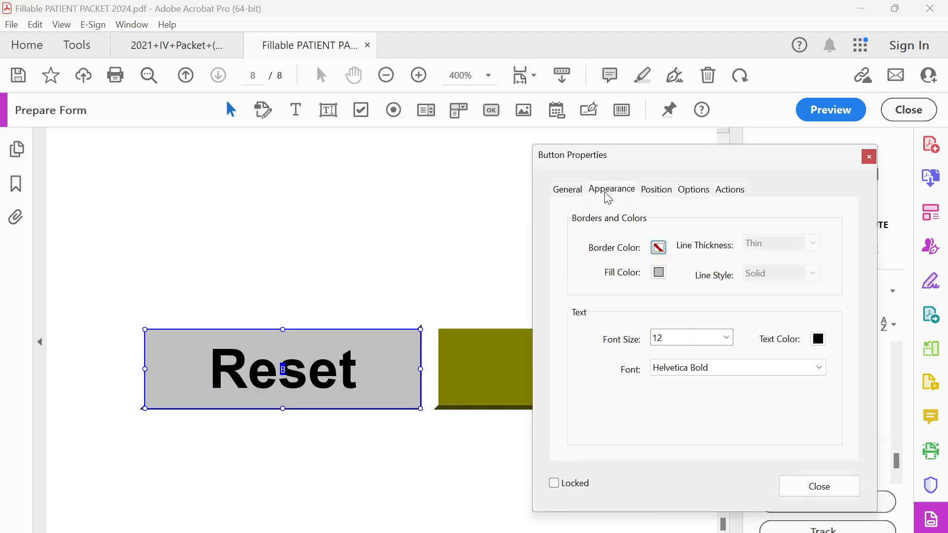
left_click(660, 273)
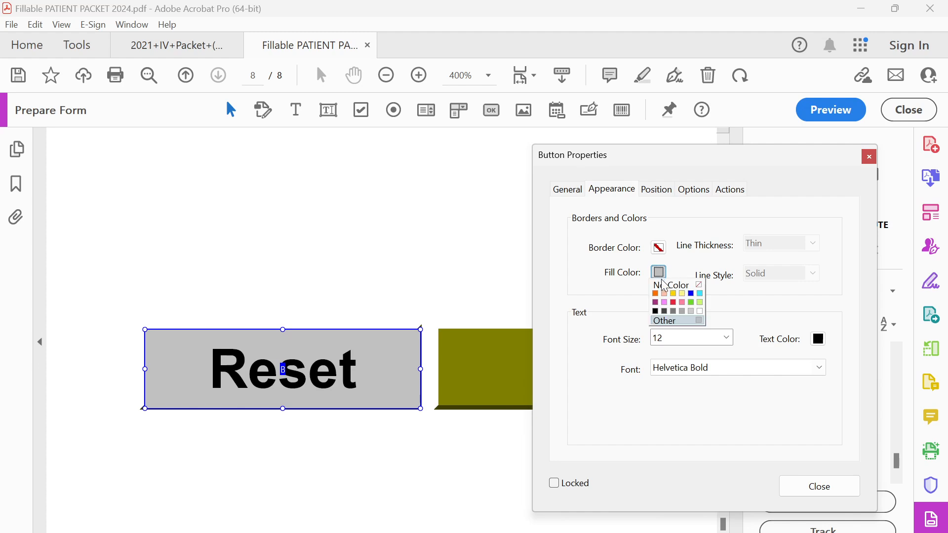
Step: Switch to the 2021+IV+Packet document and go to the button row at the end of page 8
left_click(174, 36)
left_click(179, 46)
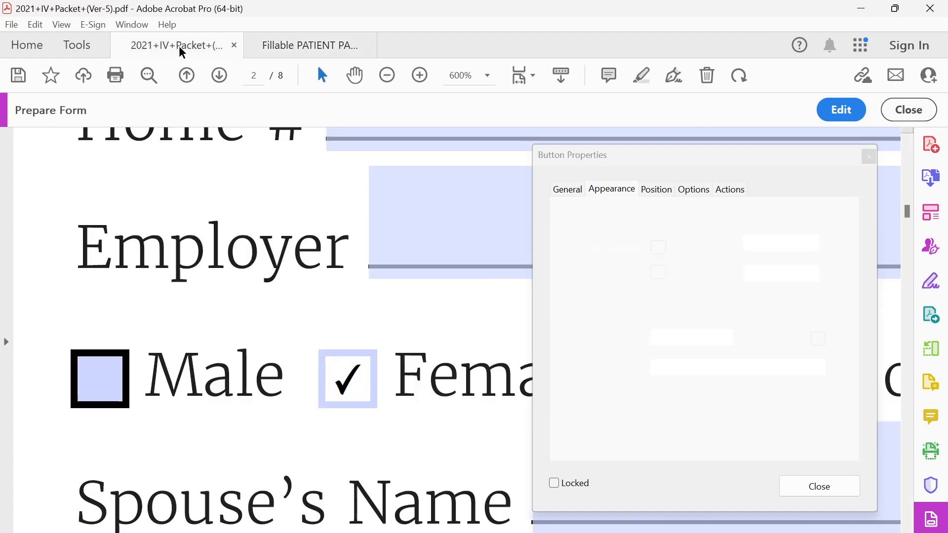
left_click(869, 158)
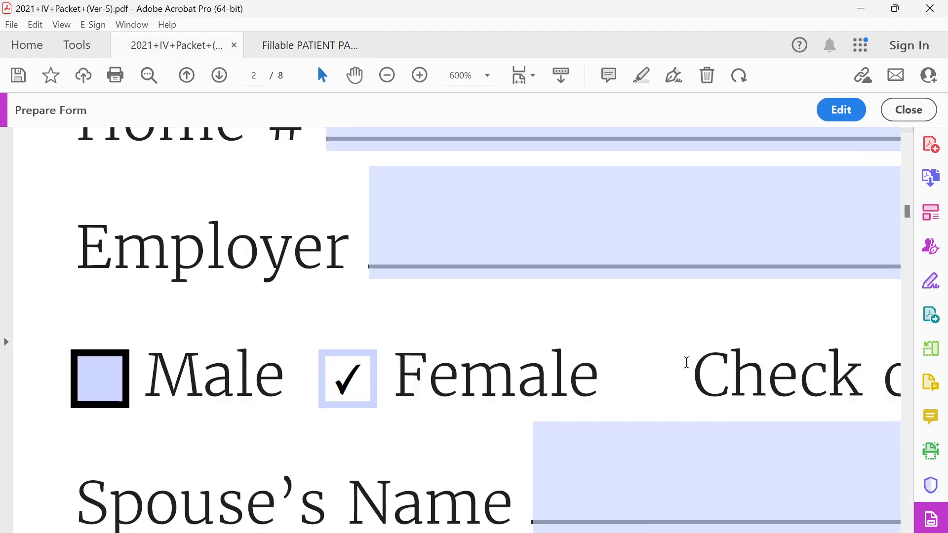
scroll(686, 363, "down", 5)
scroll(683, 366, "down", 15)
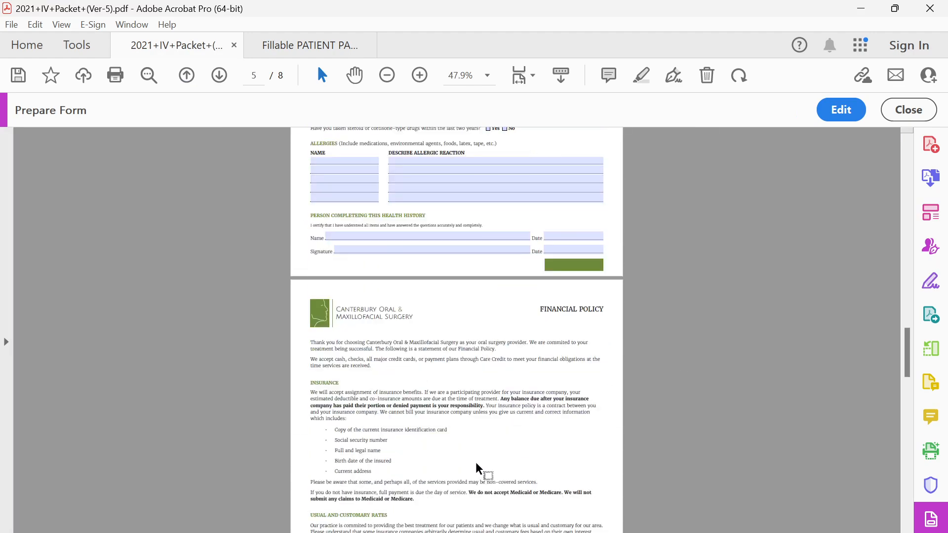
scroll(477, 462, "down", 15)
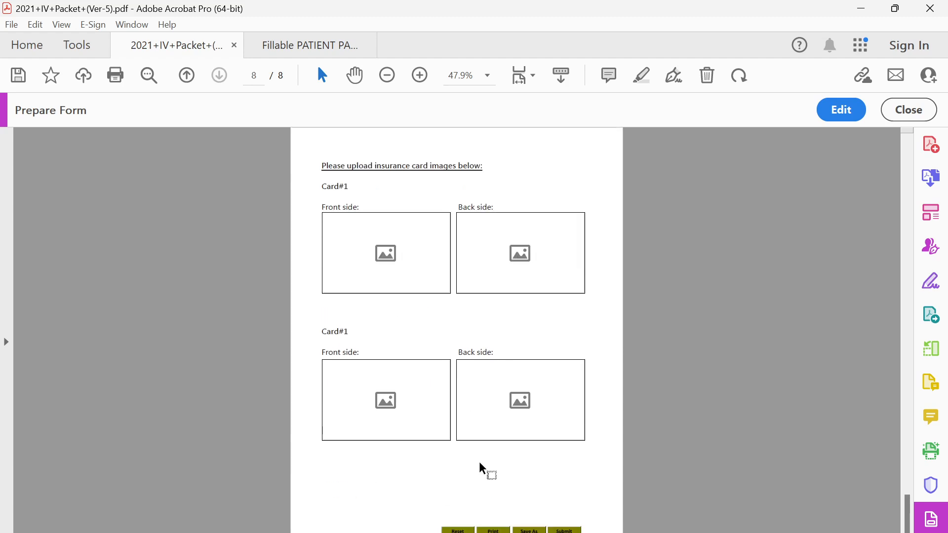
scroll(480, 465, "up", 5, "ctrl")
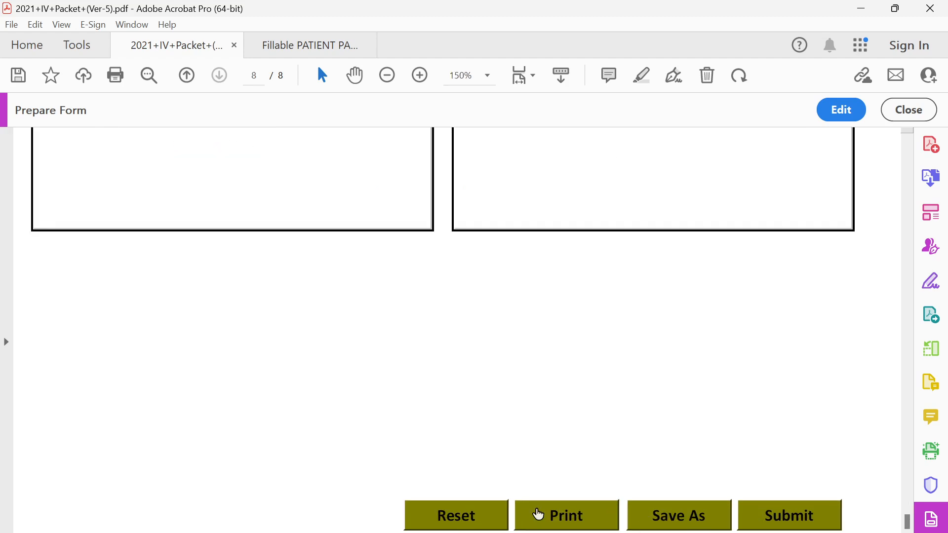
Step: Examine the appearance, position and options of the reference packet's Reset button in edit mode, and close its properties
left_click(847, 109)
double_click(434, 472)
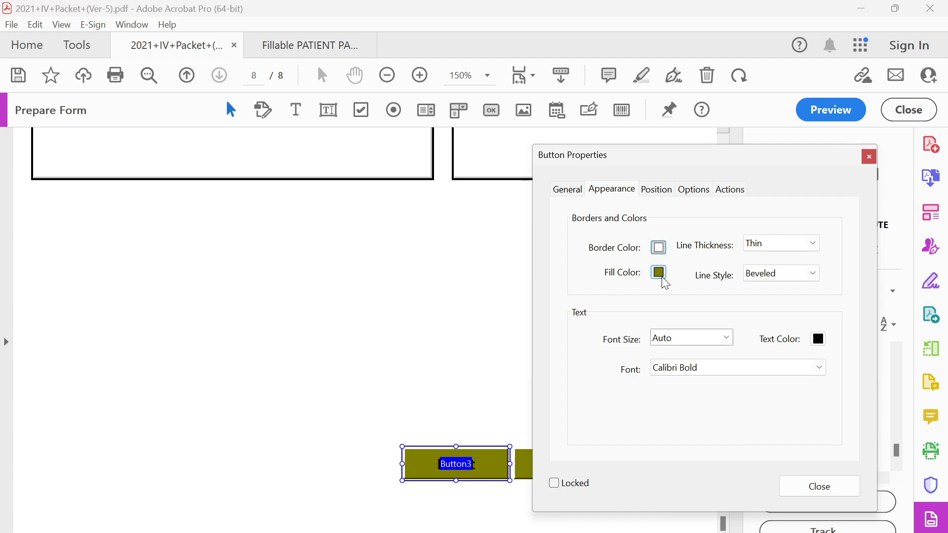
left_click(657, 189)
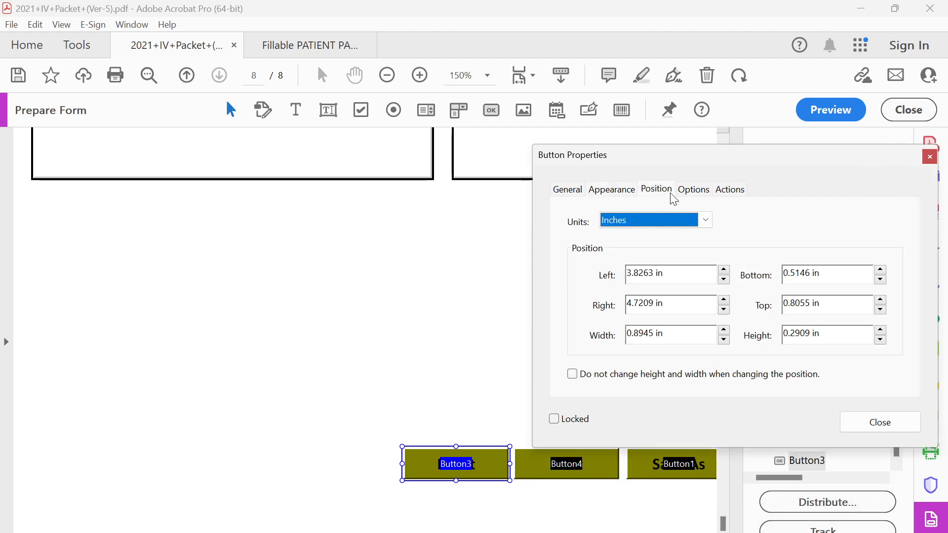
left_click(694, 190)
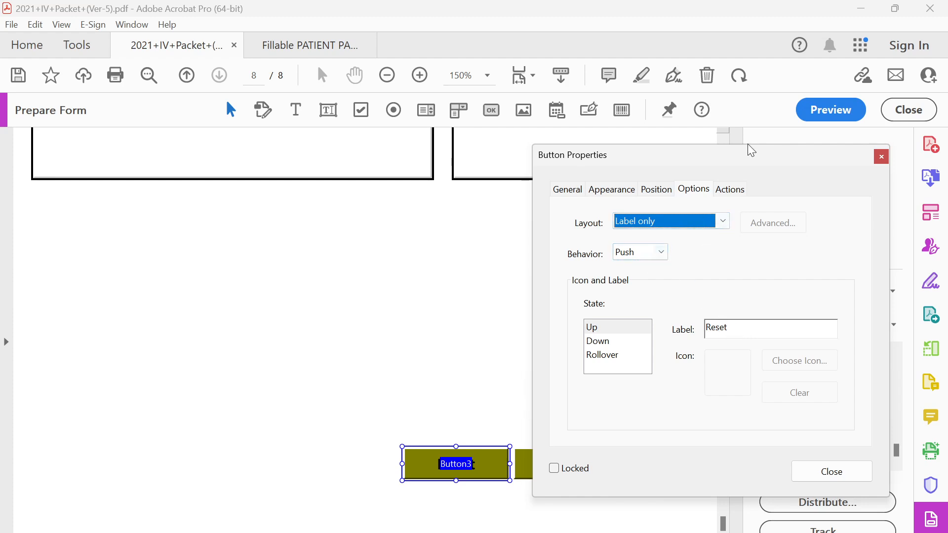
left_click(881, 157)
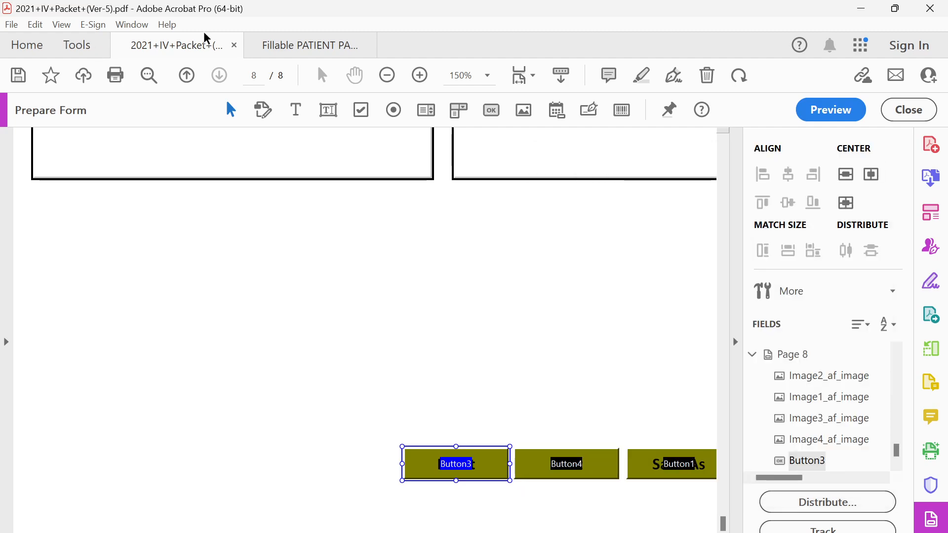
Step: Return to the Fillable PATIENT PACKET form and set the Reset button's behavior to Push, matching the reference button
left_click(287, 42)
double_click(399, 374)
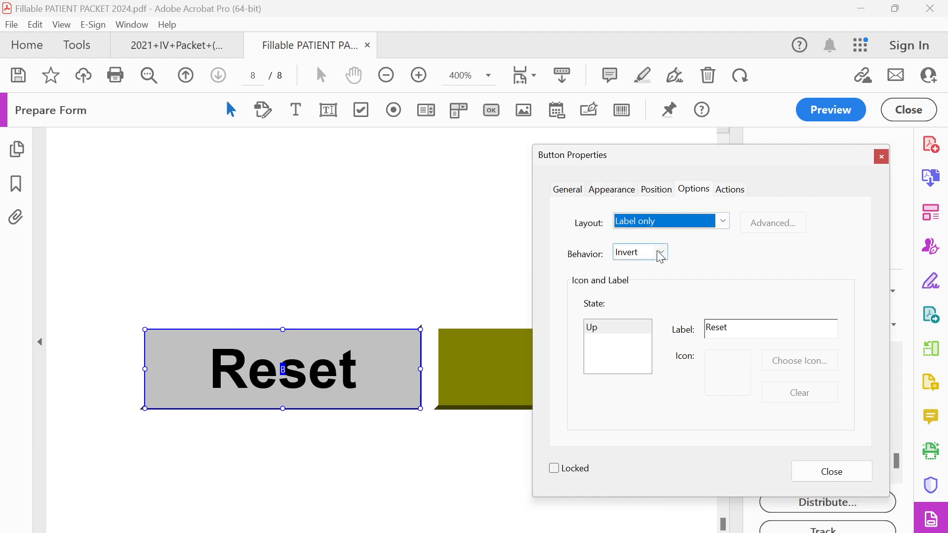
left_click(175, 48)
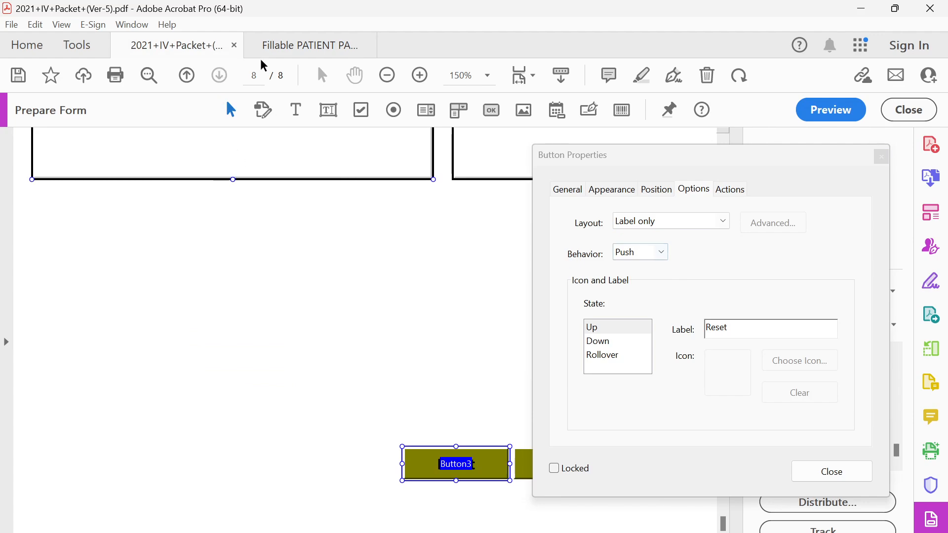
left_click(317, 49)
left_click(659, 253)
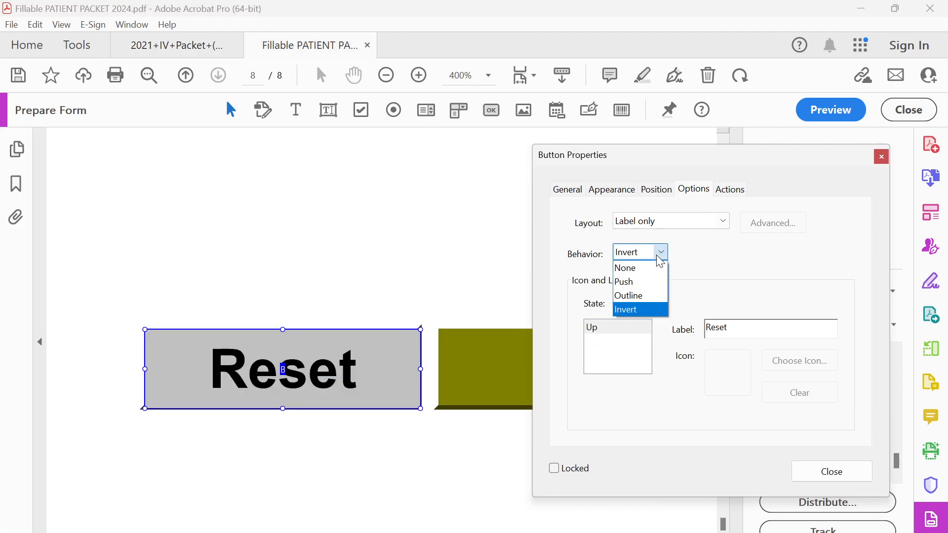
left_click(643, 282)
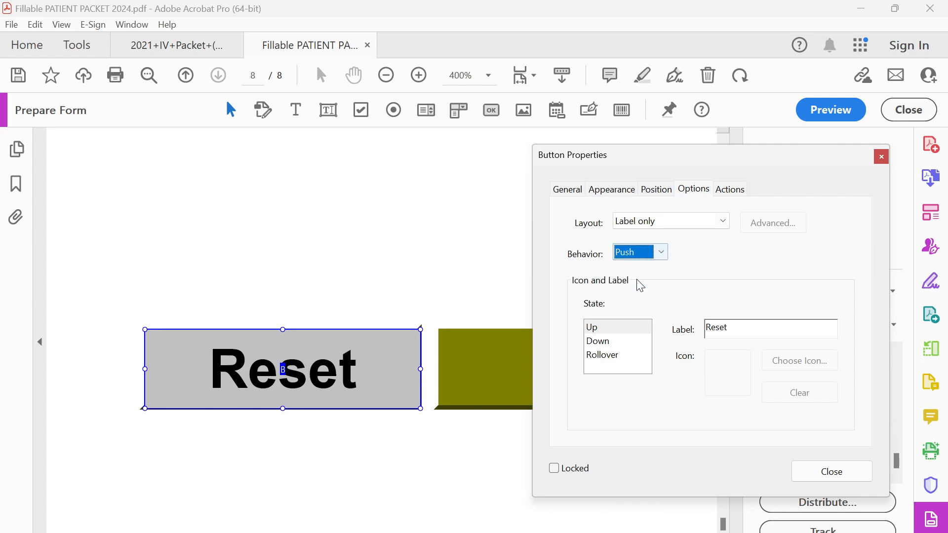
left_click(752, 334)
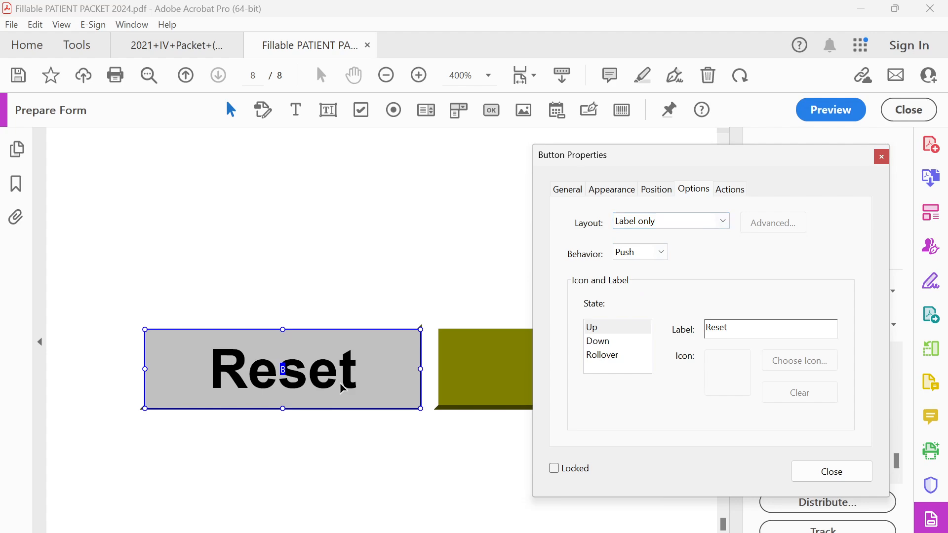
mouse_move(339, 383)
left_mouse_down()
mouse_move(346, 303)
mouse_move(346, 378)
left_mouse_up()
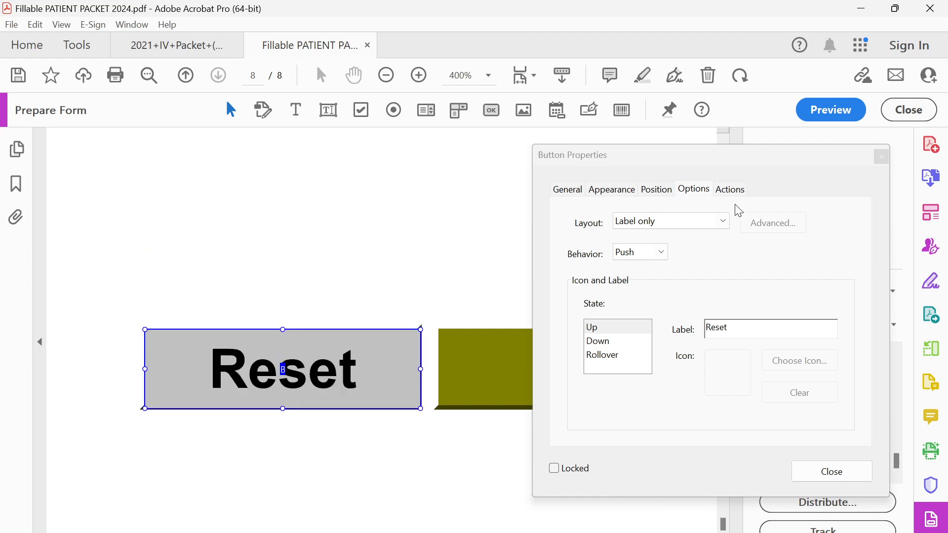
Step: Set the Reset button's border color to white in its appearance settings
left_click(612, 190)
left_click(659, 247)
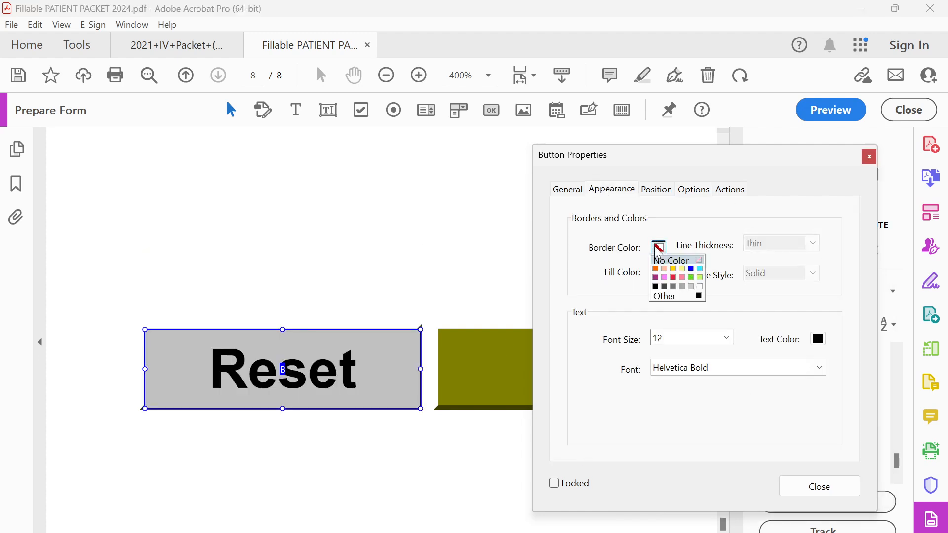
left_click(701, 287)
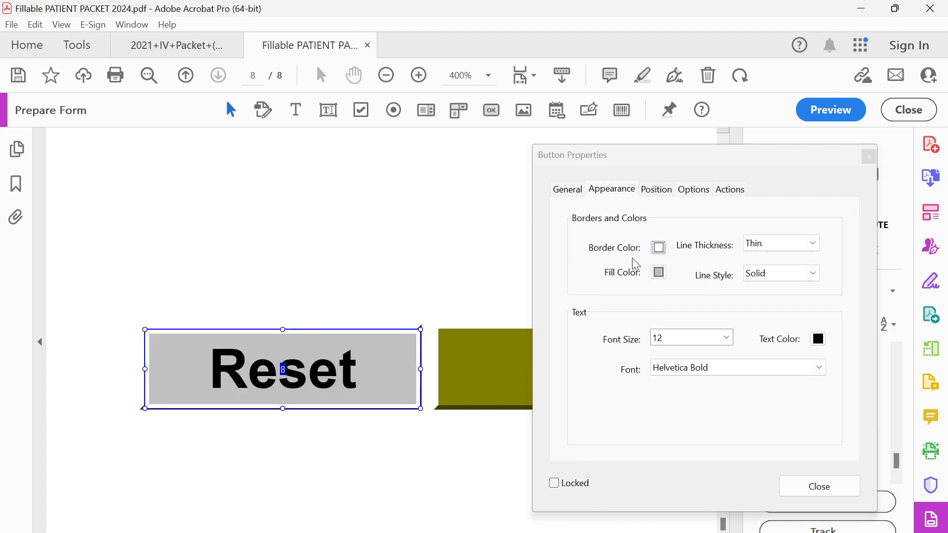
Step: Open the custom color chooser for the Reset button's fill color
left_click(659, 272)
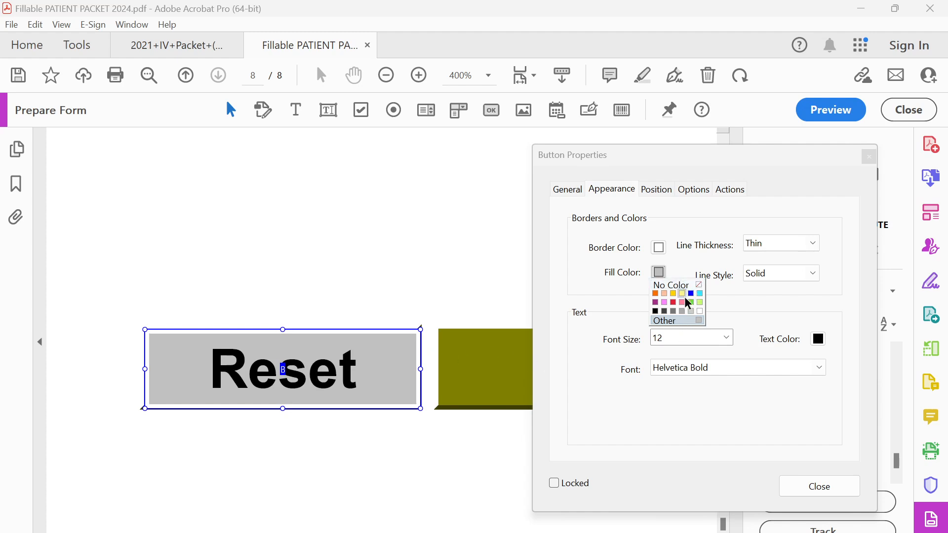
left_click(734, 329)
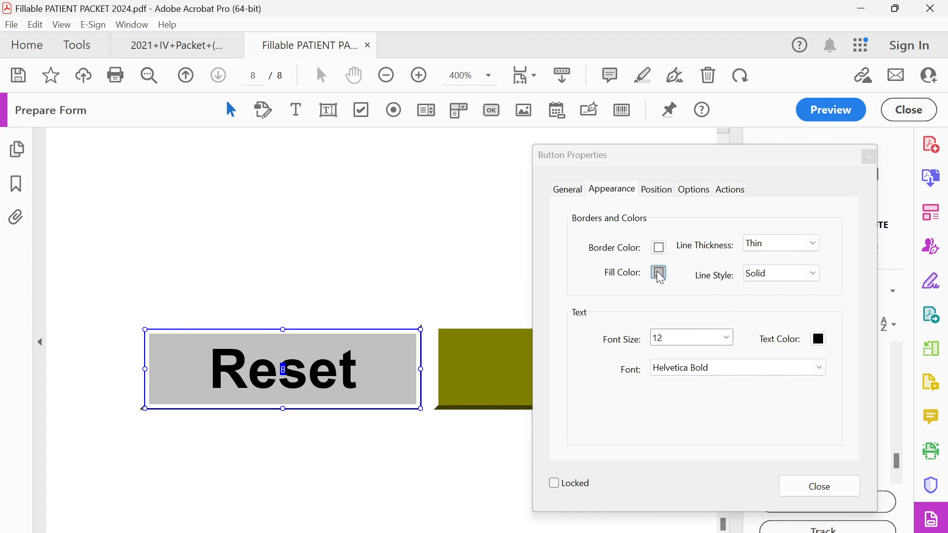
left_click(660, 272)
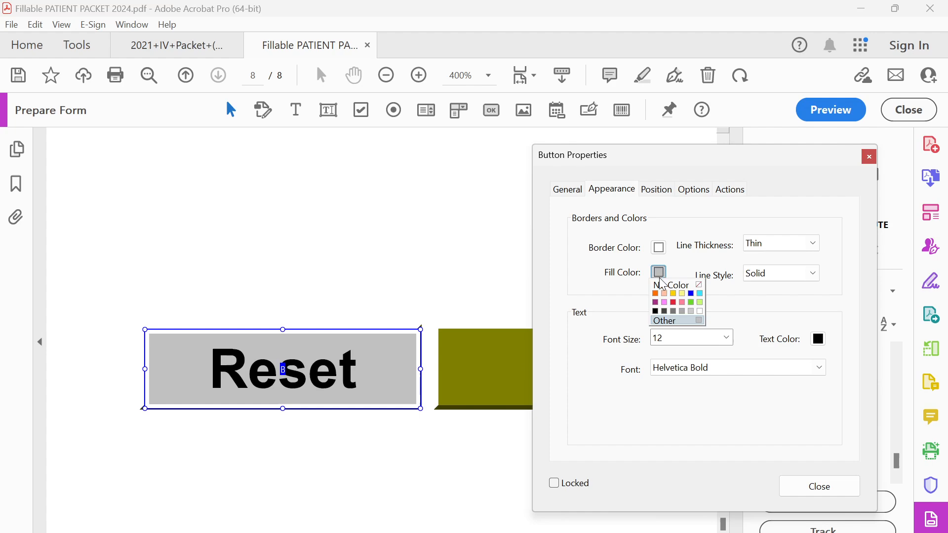
left_click(697, 320)
left_click_drag(670, 180, 715, 172)
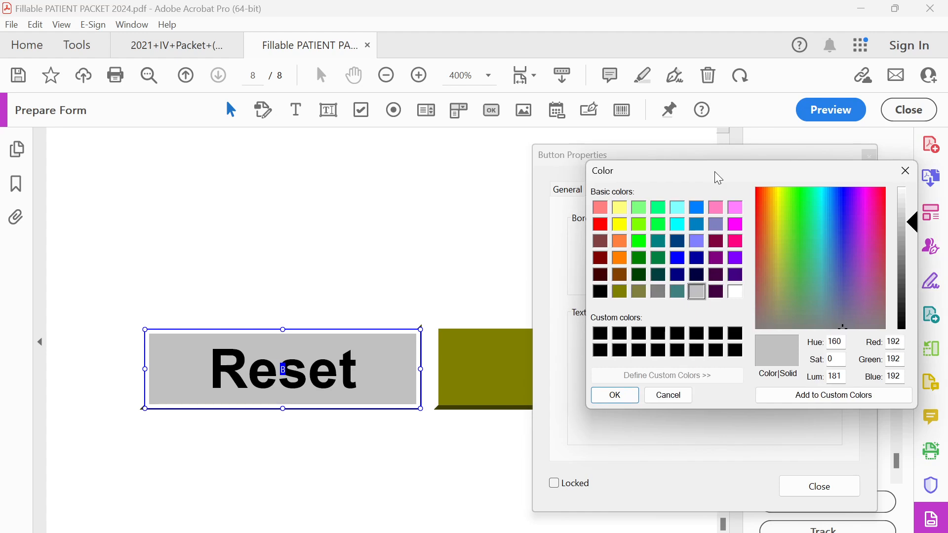
left_click(833, 398)
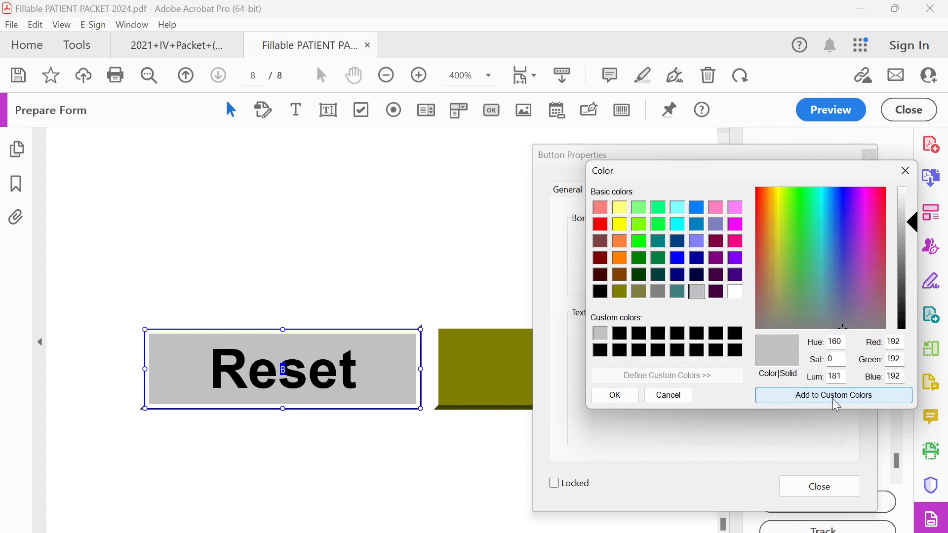
left_click(801, 398)
left_click(801, 399)
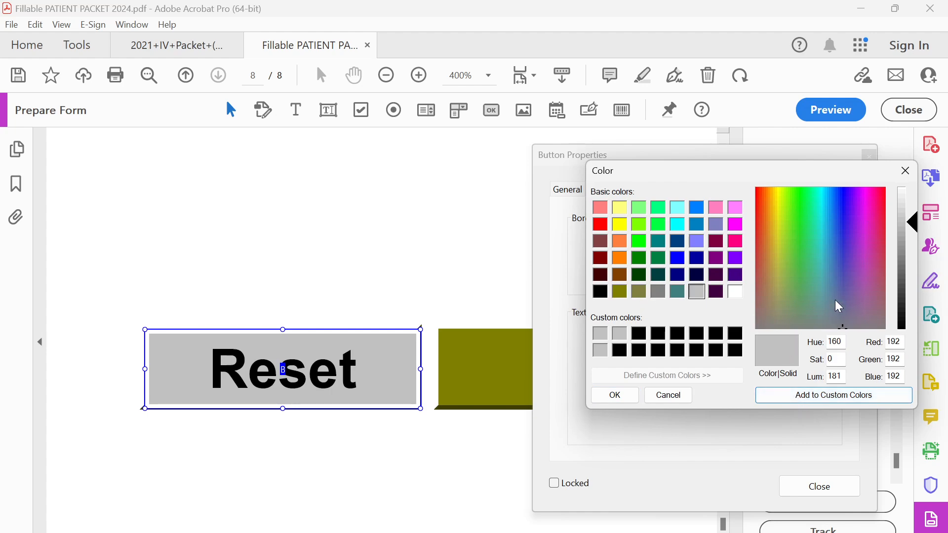
left_click_drag(843, 325, 756, 299)
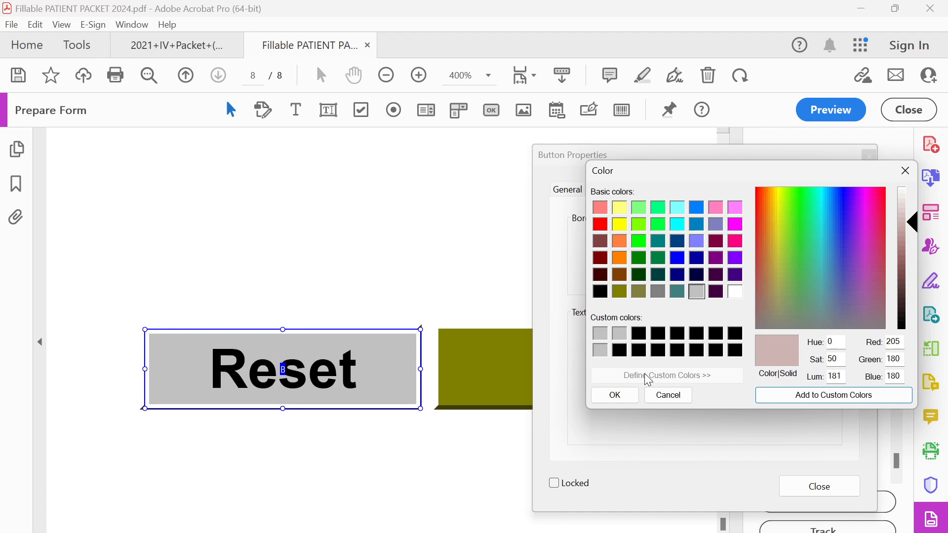
left_click_drag(870, 171, 855, 154)
left_click(827, 242)
left_click(770, 300)
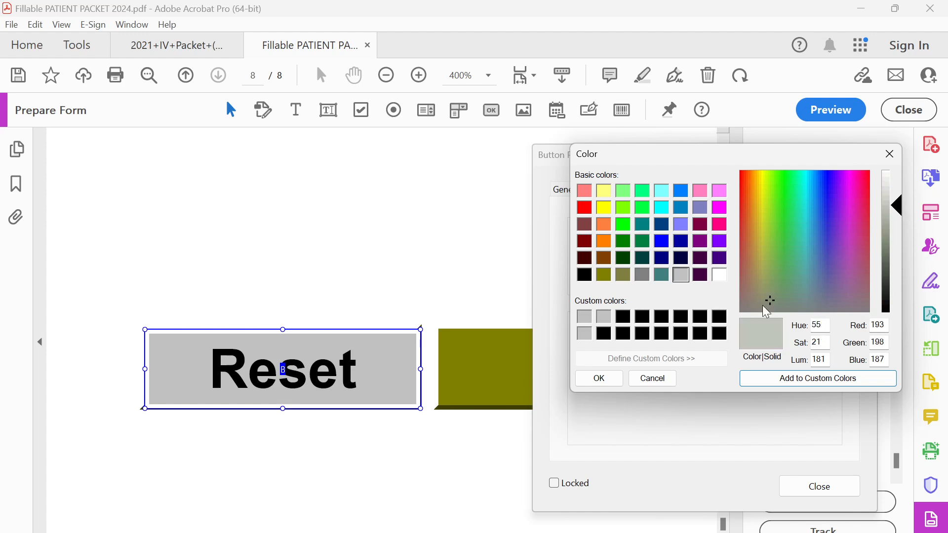
left_click(825, 361)
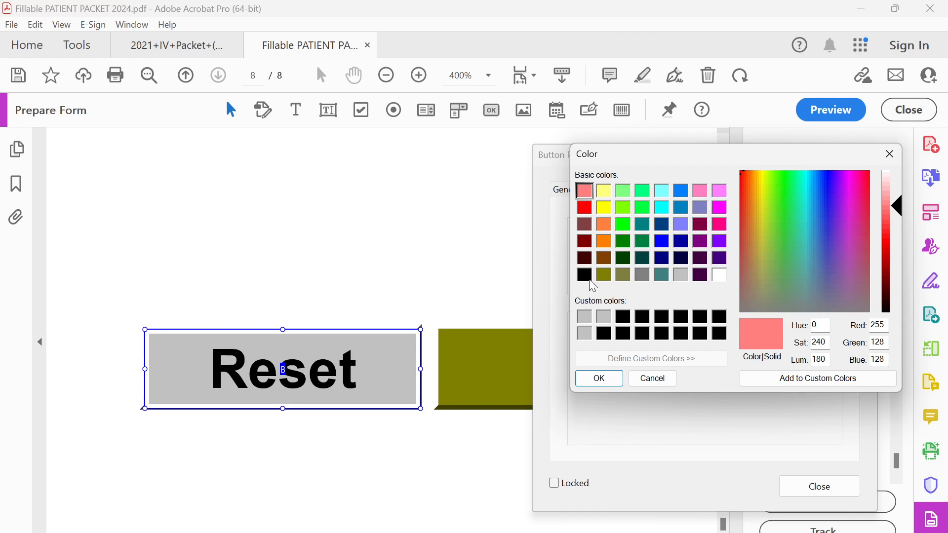
Step: Set the Reset button's fill color to olive (red 128, green 128, blue 0) and close its properties
left_click(585, 258)
left_click(605, 275)
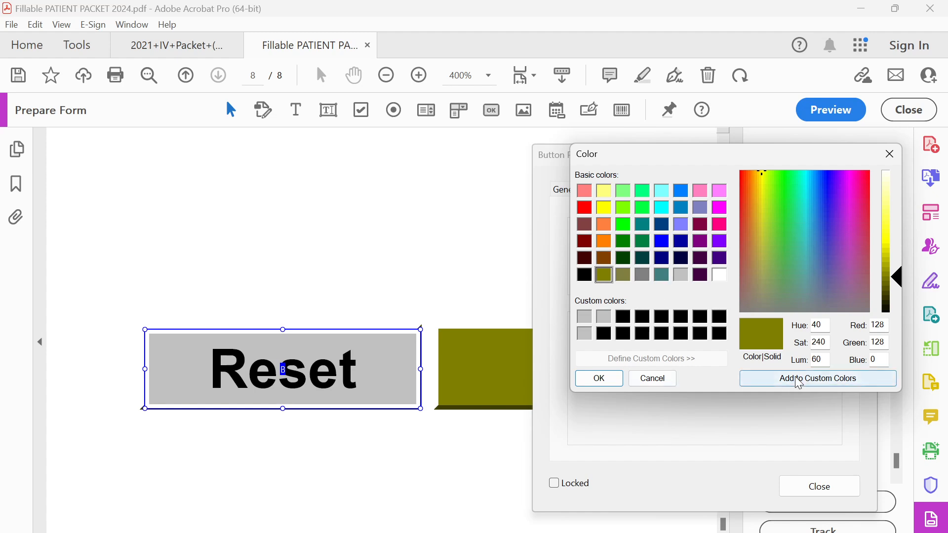
left_click(600, 379)
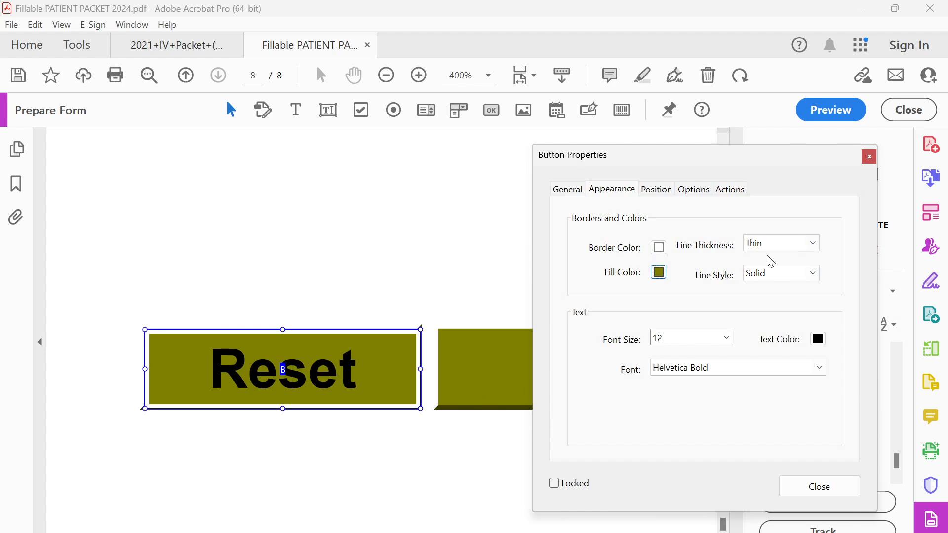
left_click(820, 246)
left_click(822, 249)
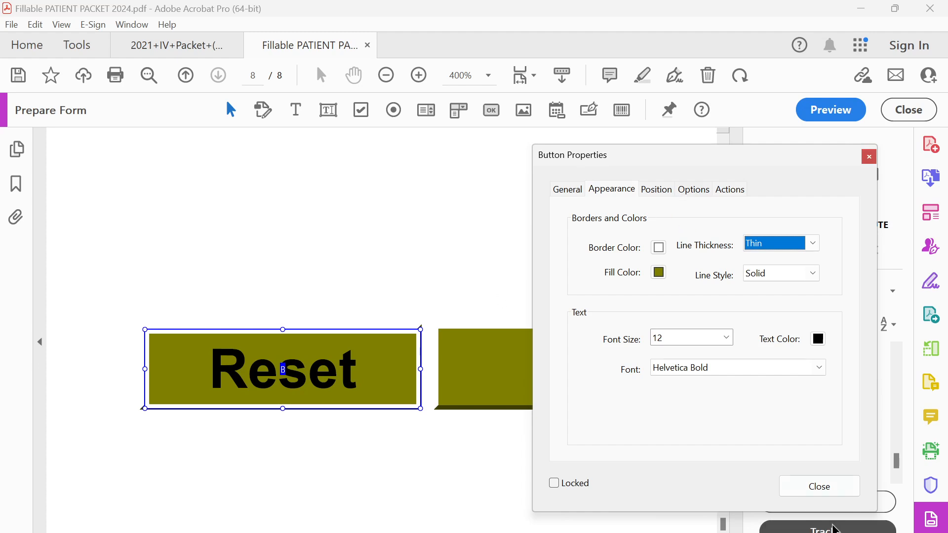
left_click(820, 487)
left_click(277, 295)
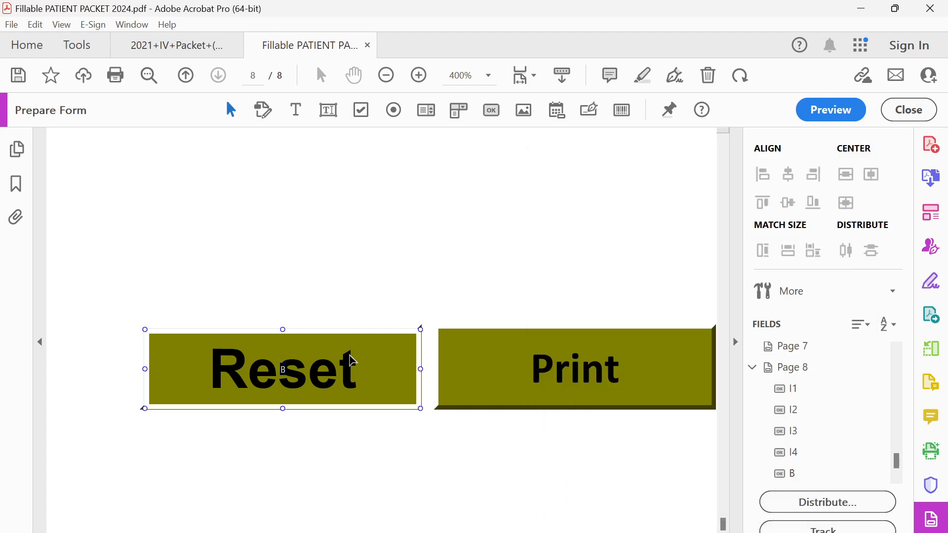
Step: Duplicate the Reset button three times along the row, placing the copies over the printed Print, Save As and Submit buttons
scroll(348, 363, "down", 3)
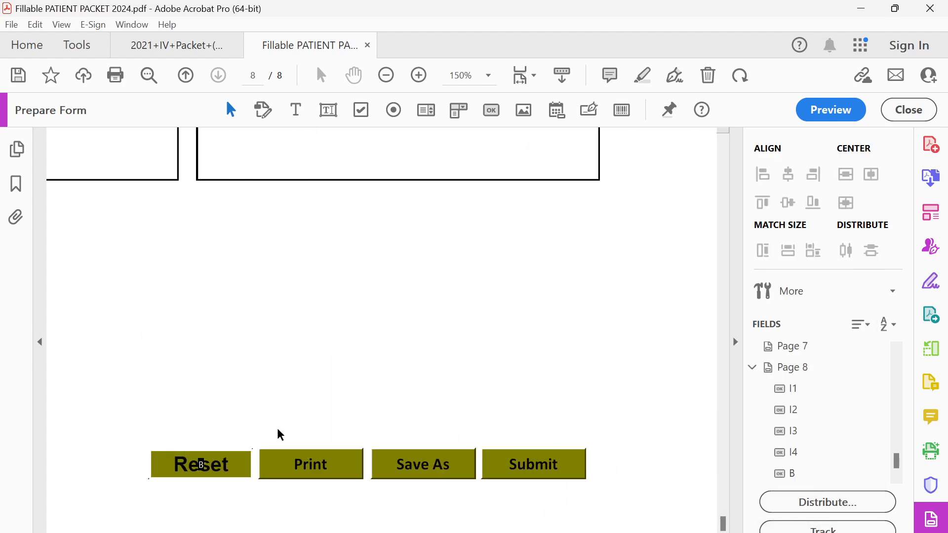
left_click(227, 478)
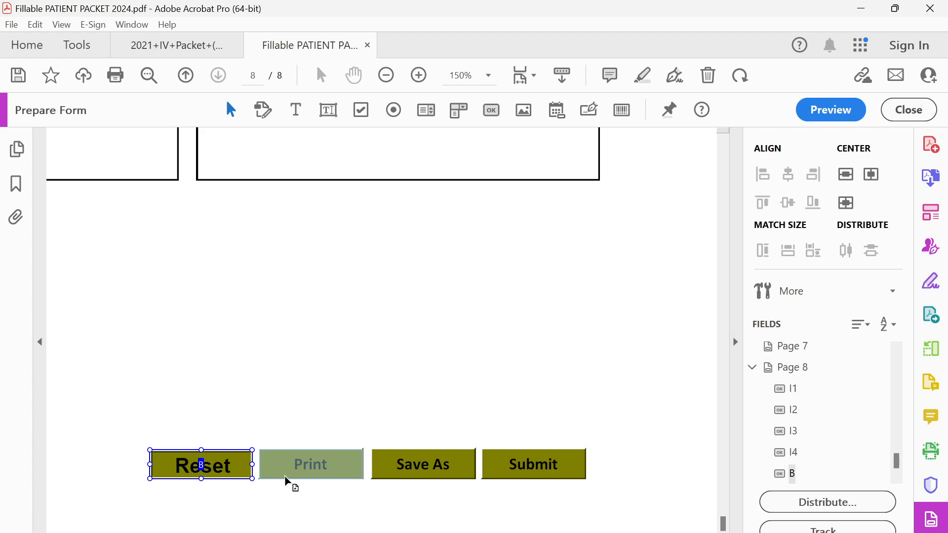
left_click_drag(285, 476, 403, 477)
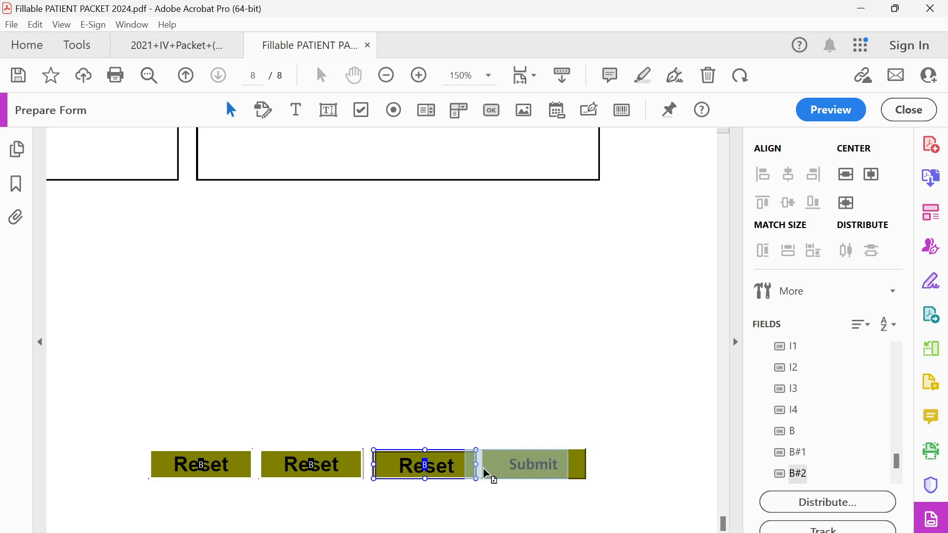
left_click(500, 475)
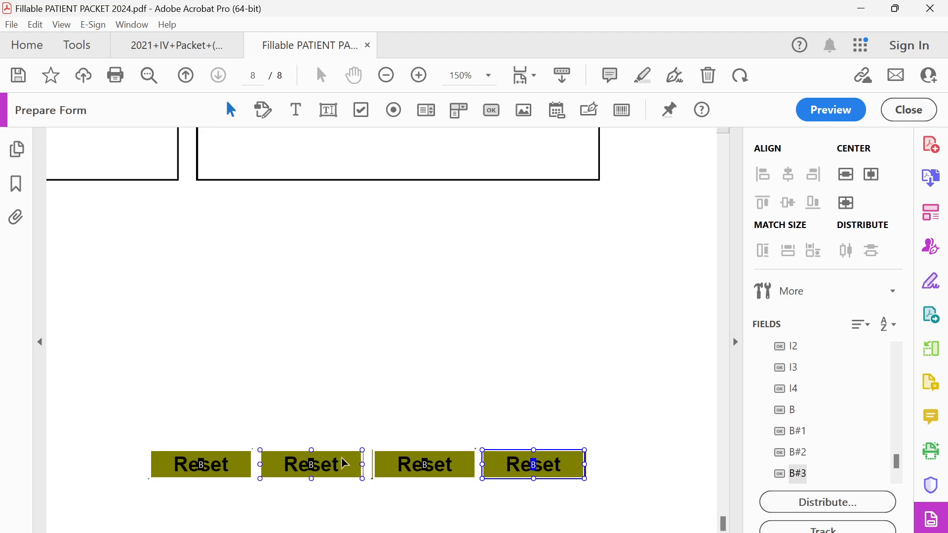
Step: Examine the position and options of the copy over the printed Print button, and close its properties
left_click(312, 465)
double_click(284, 478)
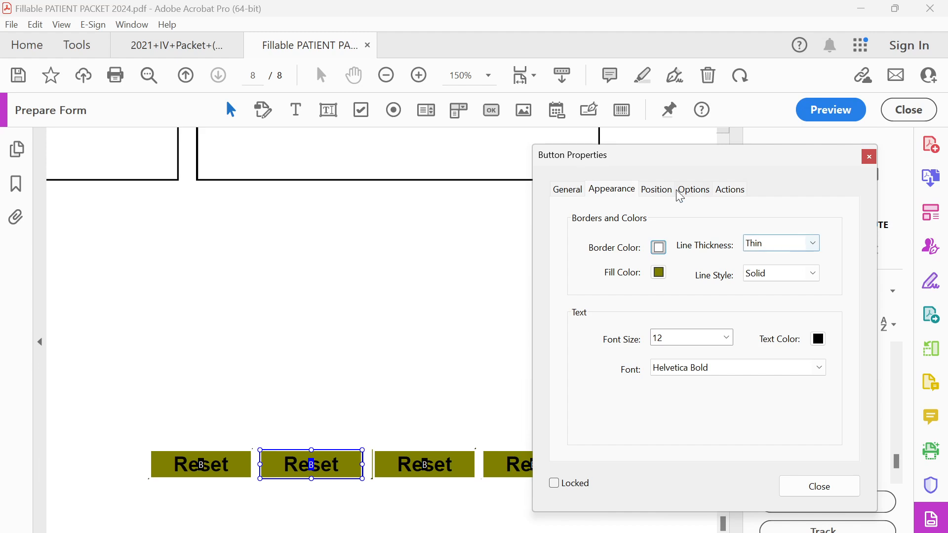
left_click(653, 189)
left_click(704, 191)
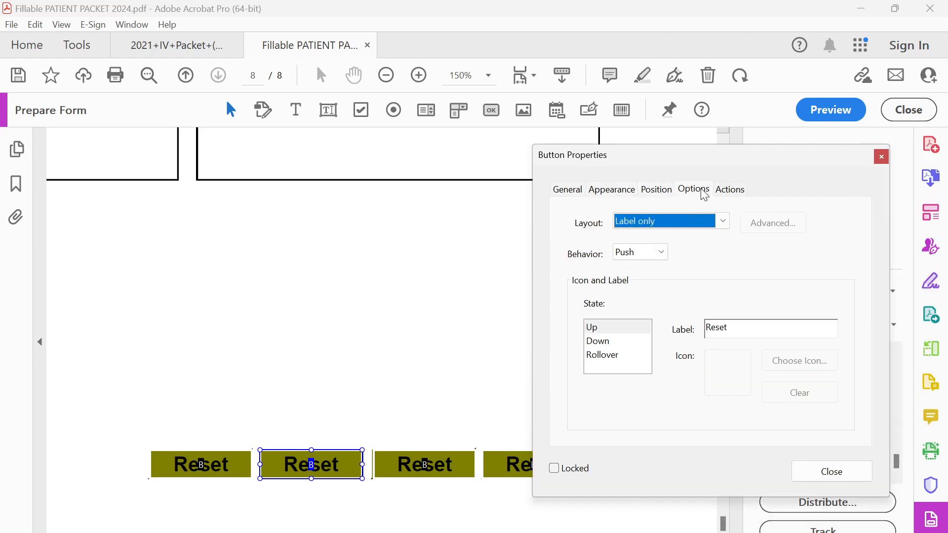
left_click(882, 157)
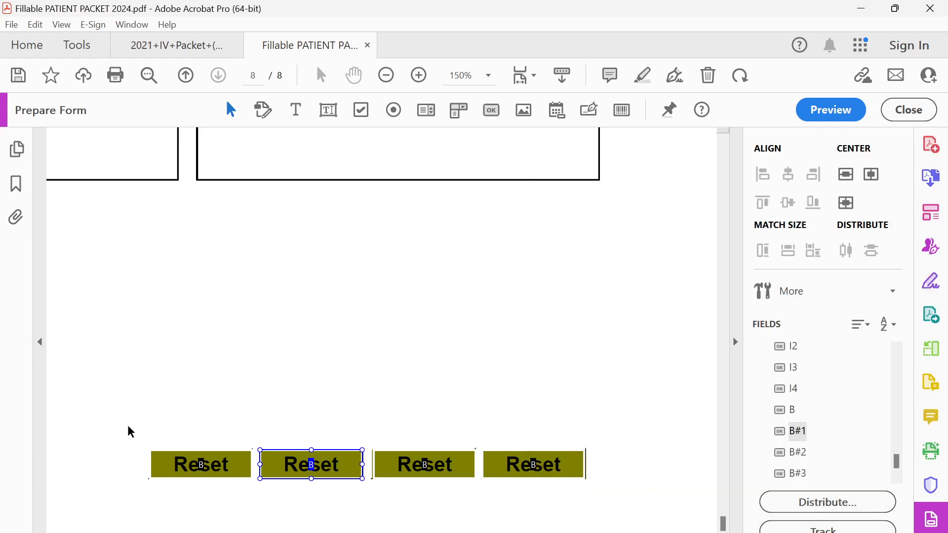
Step: Select all four button fields and move them together to just above the printed button row
left_click_drag(127, 425, 593, 480)
left_click_drag(523, 473, 517, 422)
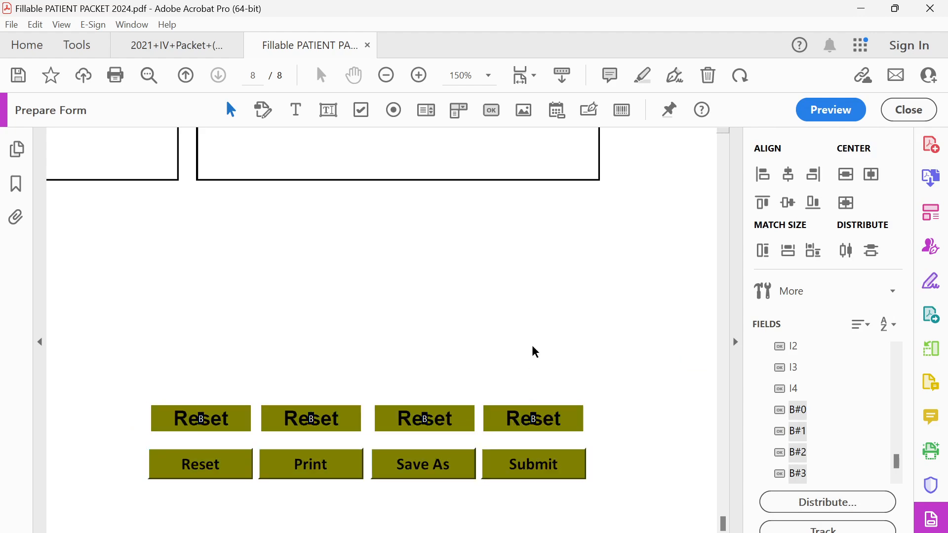
Step: Set the font size of the two button fields above the printed Reset and Print buttons to Auto
double_click(294, 425)
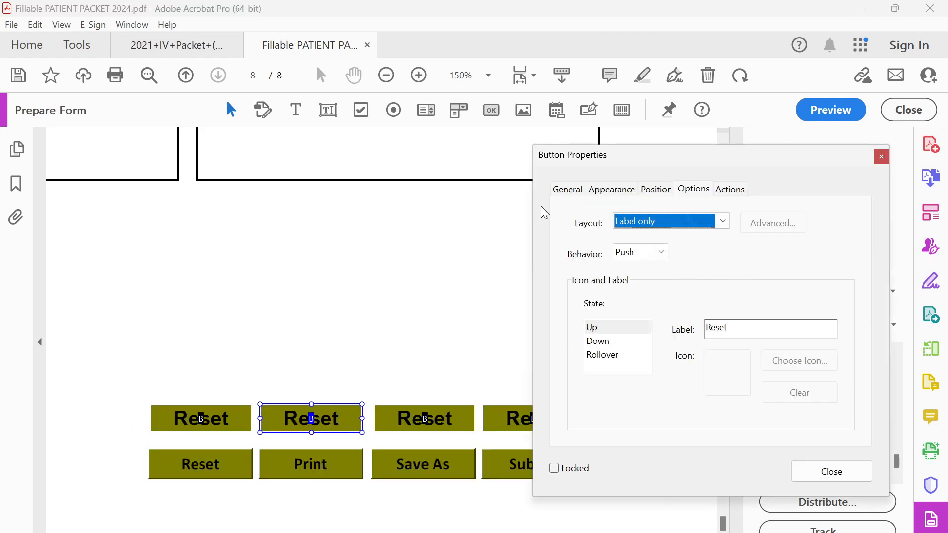
left_click(568, 190)
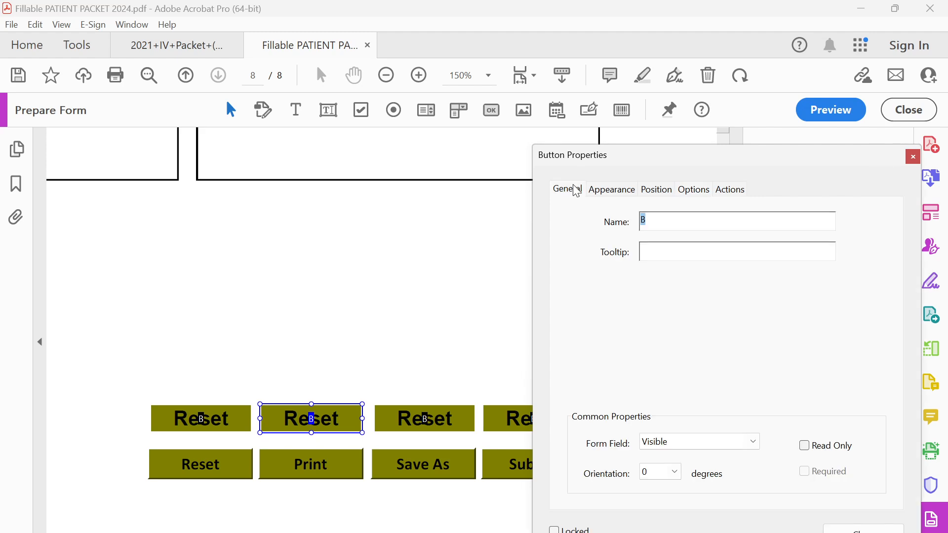
left_click(611, 191)
left_click(726, 338)
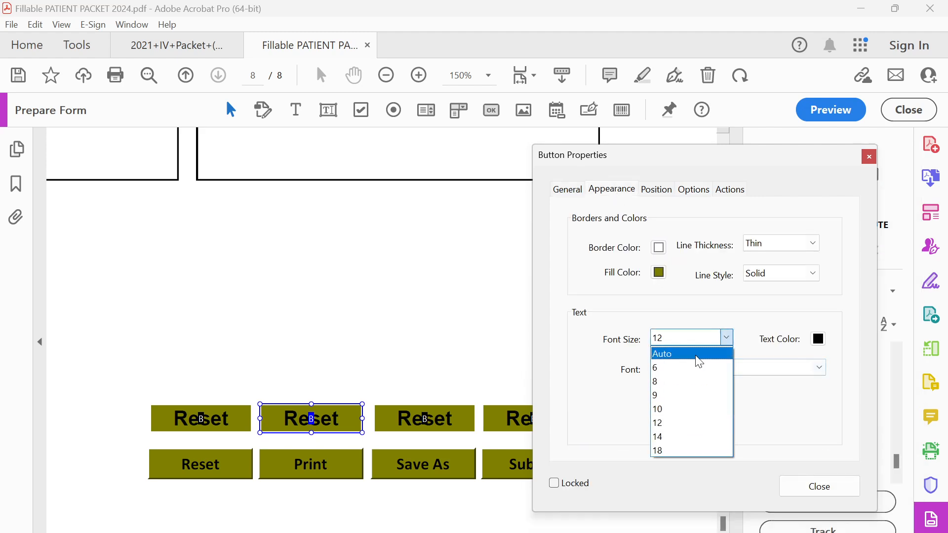
left_click(681, 354)
left_click(201, 421)
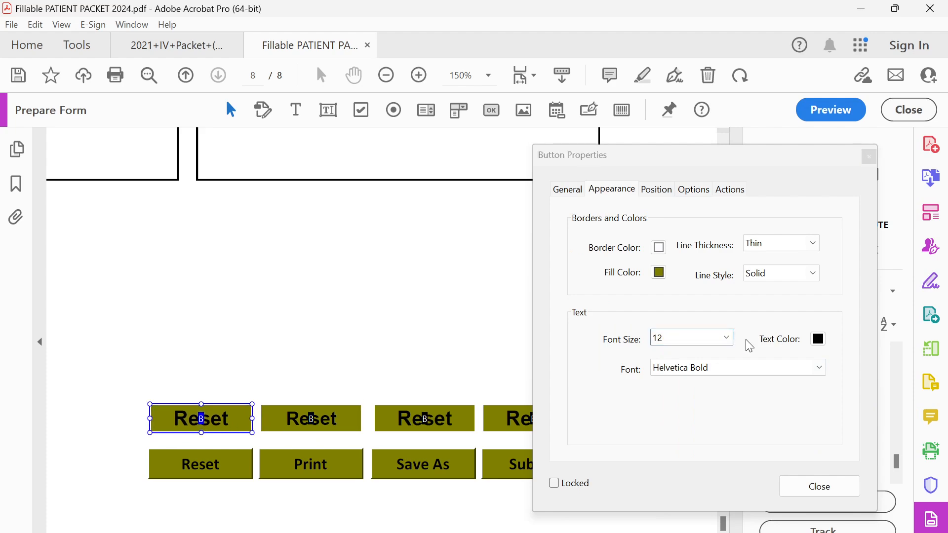
left_click(730, 350)
left_click(726, 339)
left_click(681, 354)
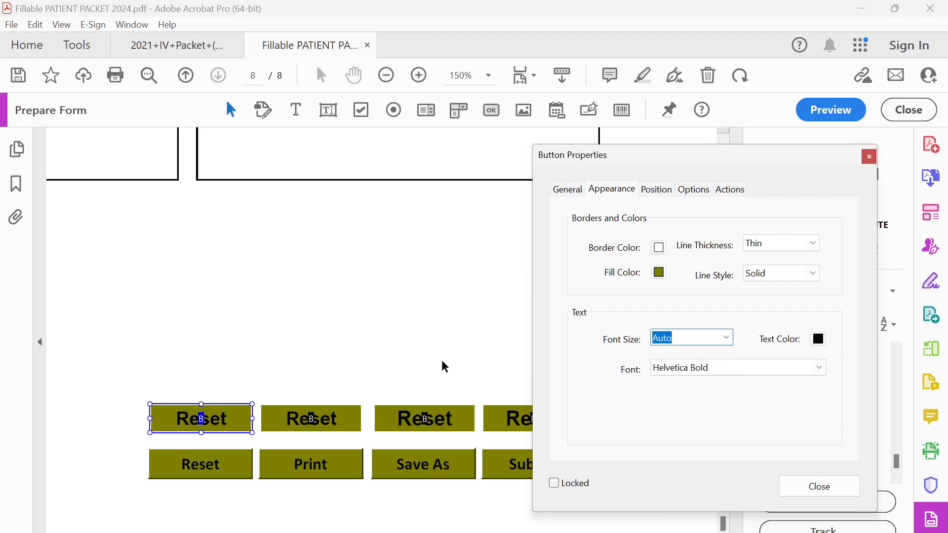
Step: Set the font size of the two button fields above the printed Save As and Submit buttons to Auto
left_click(445, 420)
left_click(727, 338)
left_click(716, 353)
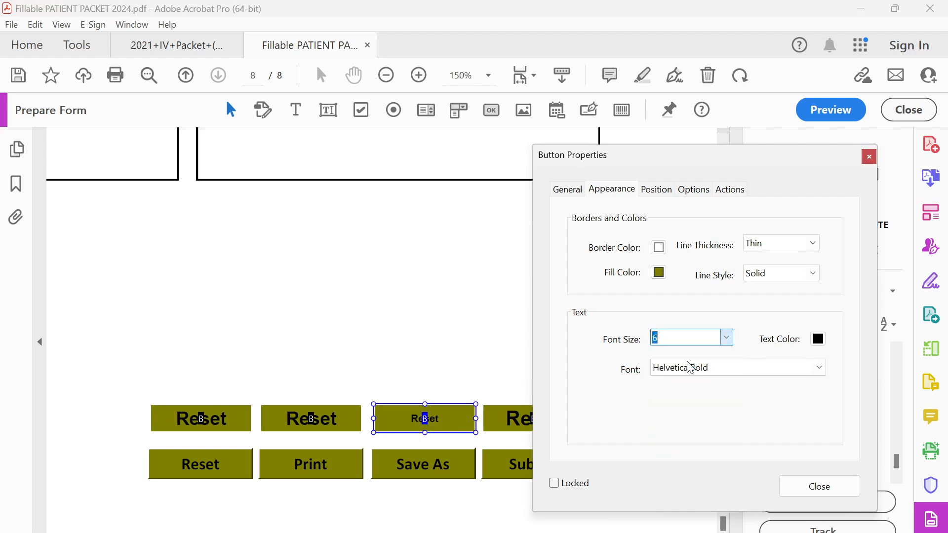
left_click(702, 338)
left_click(726, 338)
left_click(681, 354)
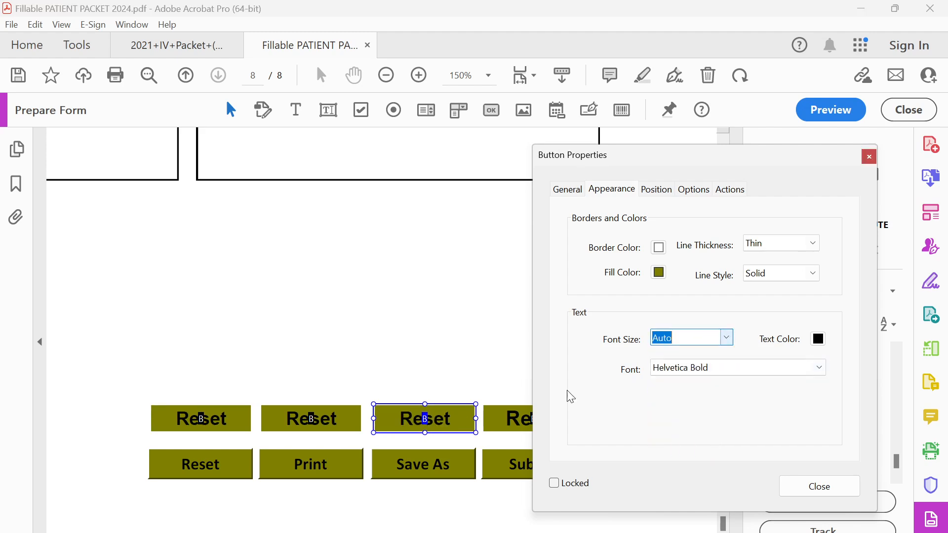
left_click(525, 421)
left_click(783, 338)
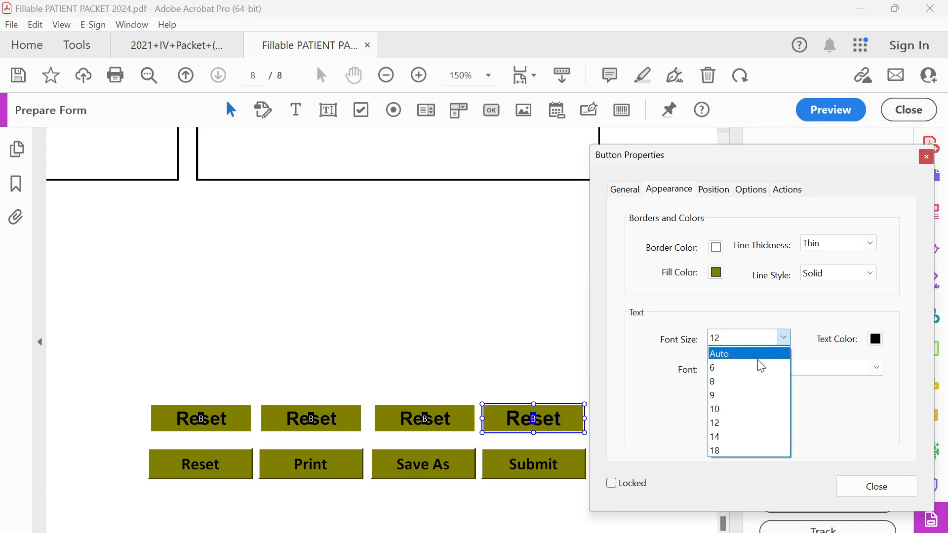
left_click(741, 354)
Step: Change the label of the second button field, above the printed Print button, to "Print"
left_click(341, 430, "ctrl")
left_click(341, 431)
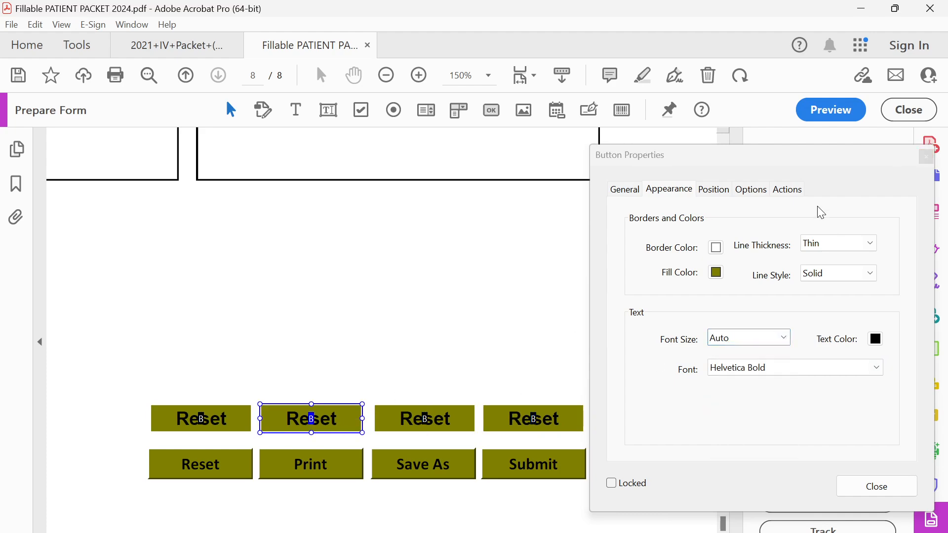
left_click(737, 197)
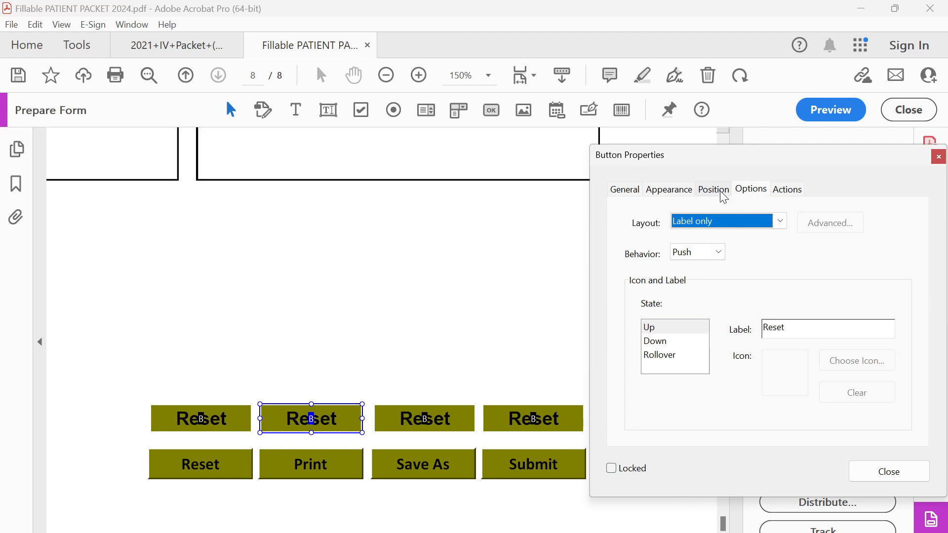
double_click(801, 332)
type("P")
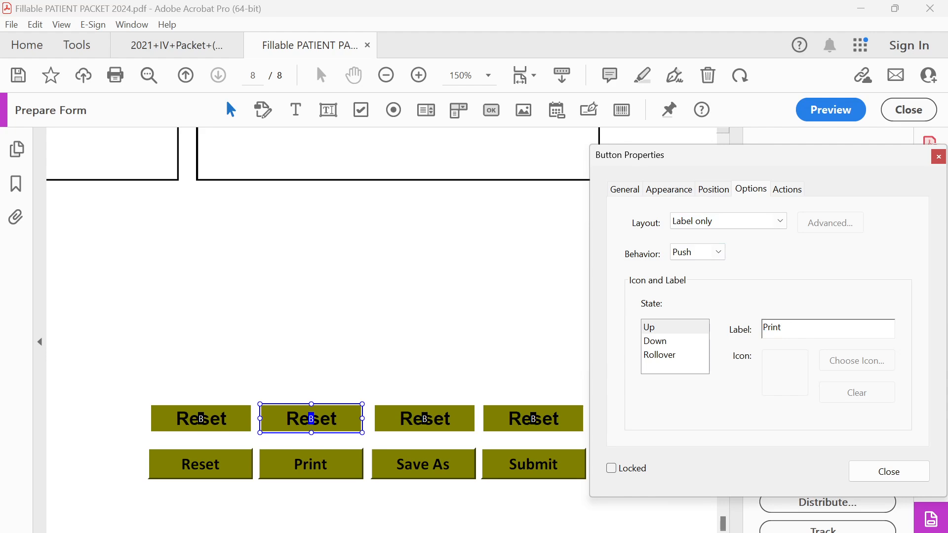
type("rint")
Step: Change the label of the third button field, above the printed Save As button, to "Save As"
left_click(424, 419)
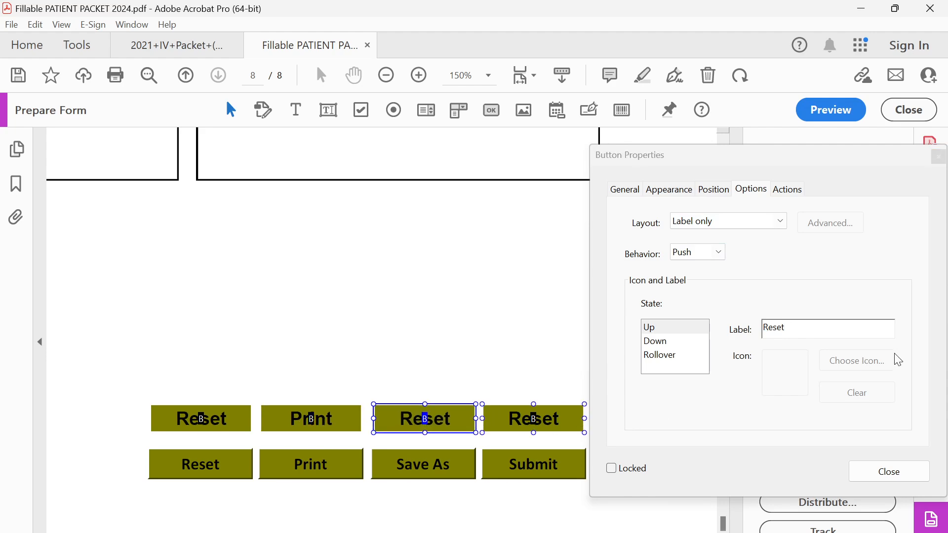
left_click(801, 335)
double_click(800, 335)
type("Save As")
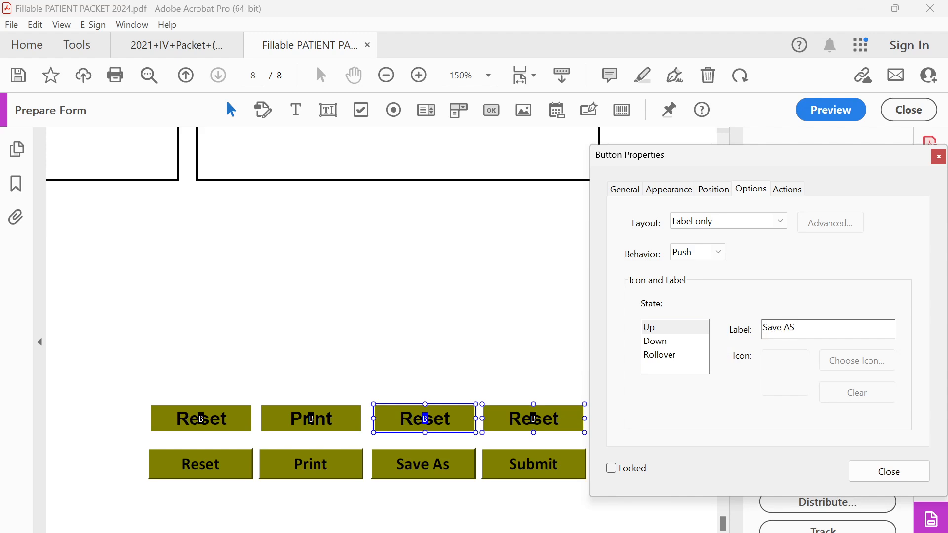
Step: Change the label of the fourth button field, above the printed Submit button, to "Submit"
left_click(545, 423)
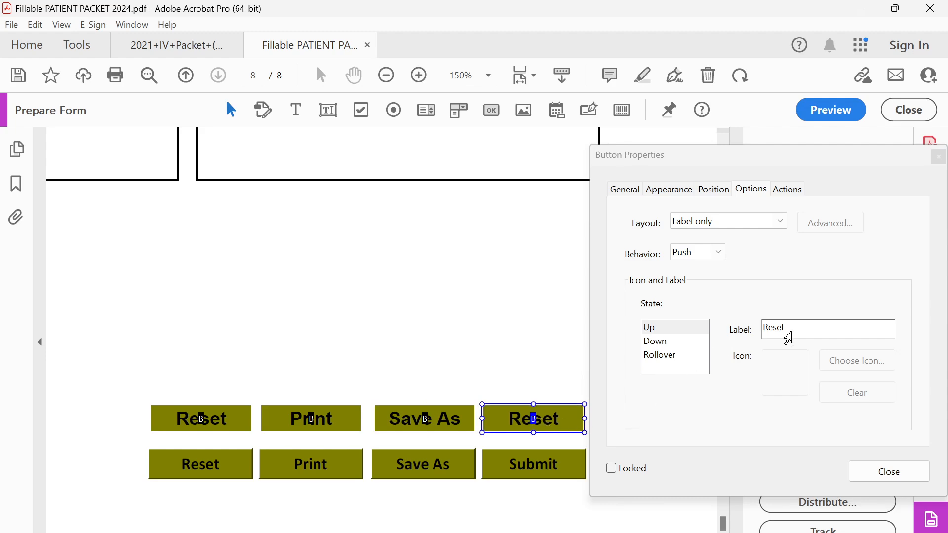
double_click(806, 331)
type("Submit")
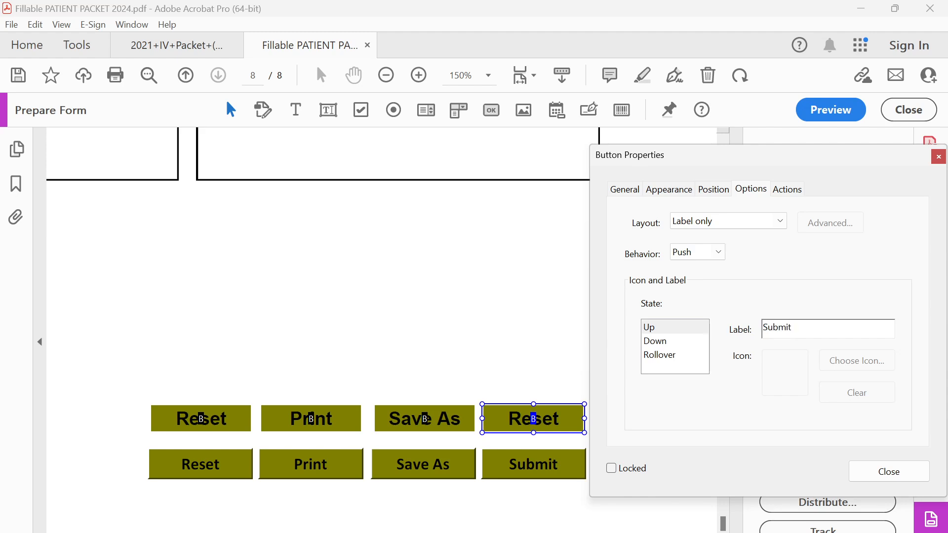
left_click(520, 345)
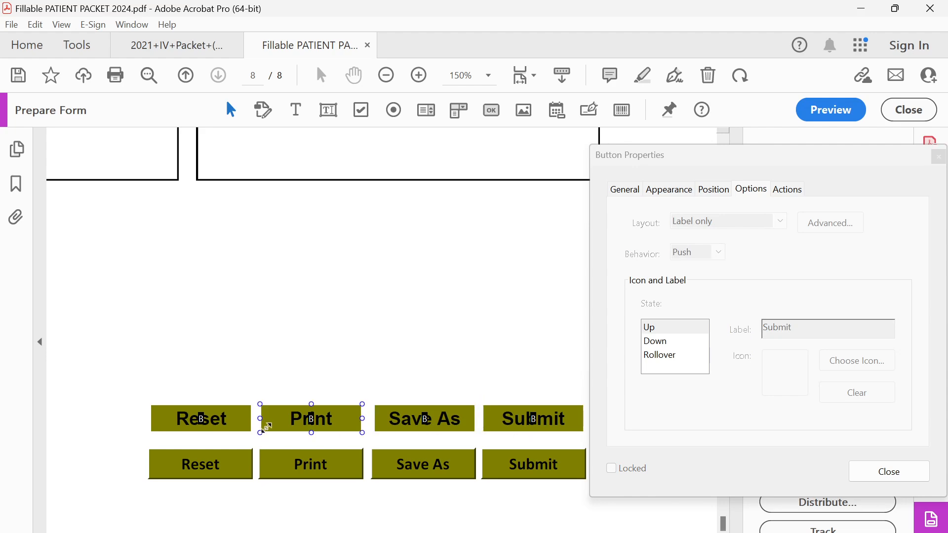
Step: Add a Mouse Up action "Reset a form" to the first button field, above the printed Reset button
left_click(190, 424)
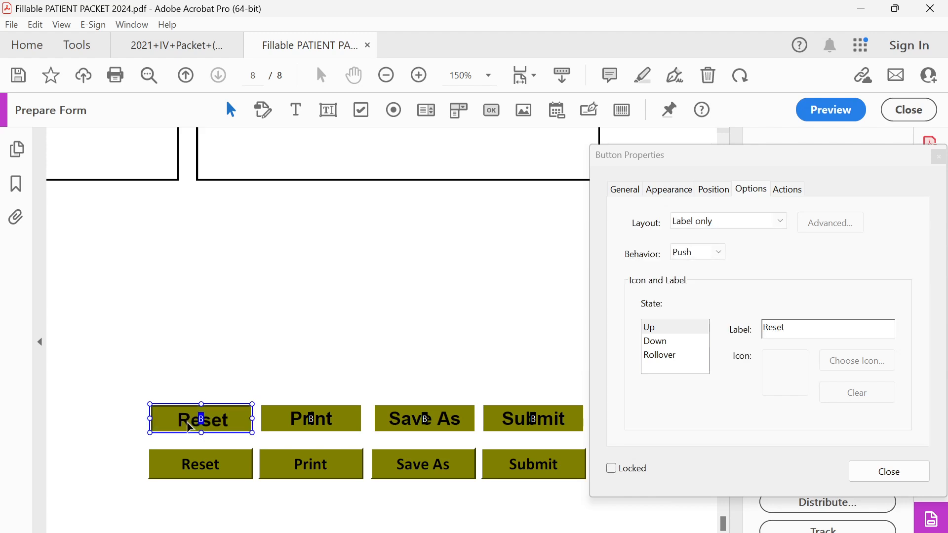
left_click(788, 191)
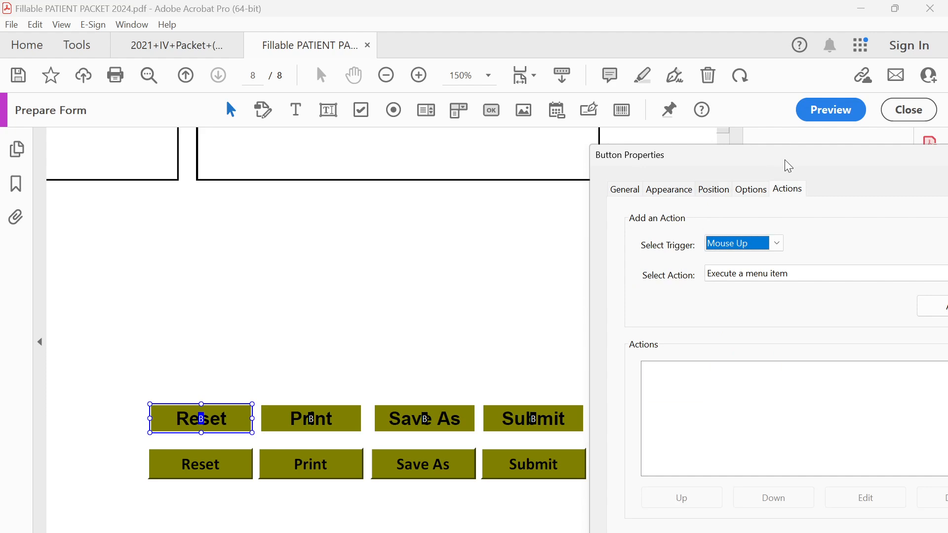
left_click_drag(784, 156, 720, 134)
left_click(712, 222)
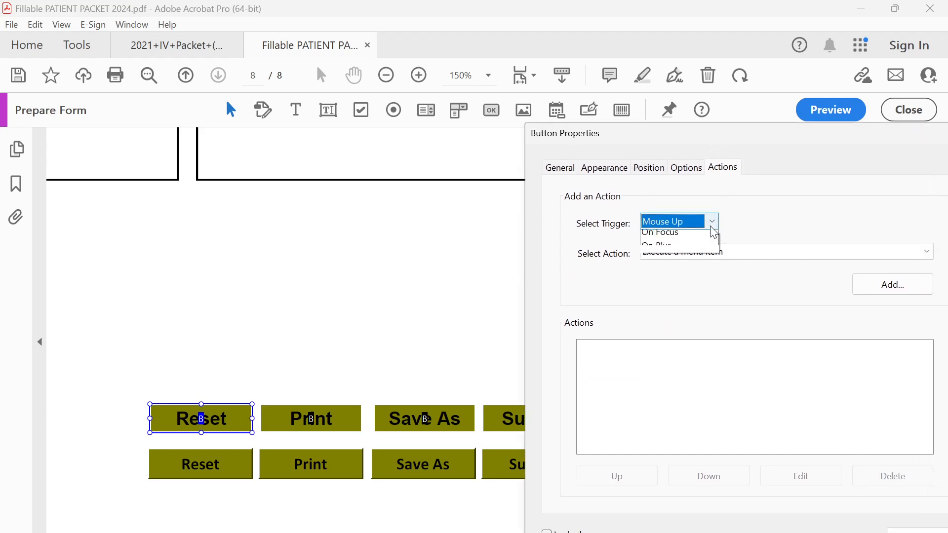
left_click(712, 222)
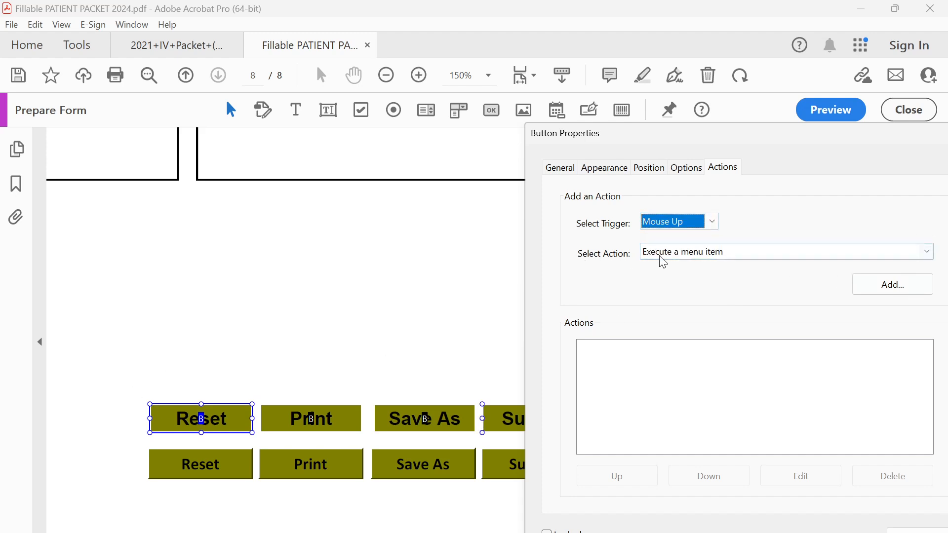
left_click(929, 253)
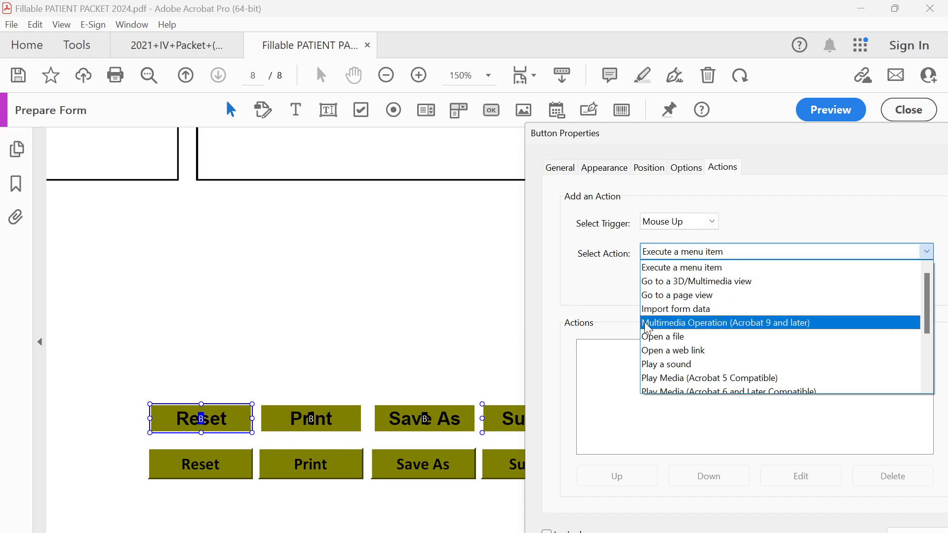
scroll(694, 353, "down", 2)
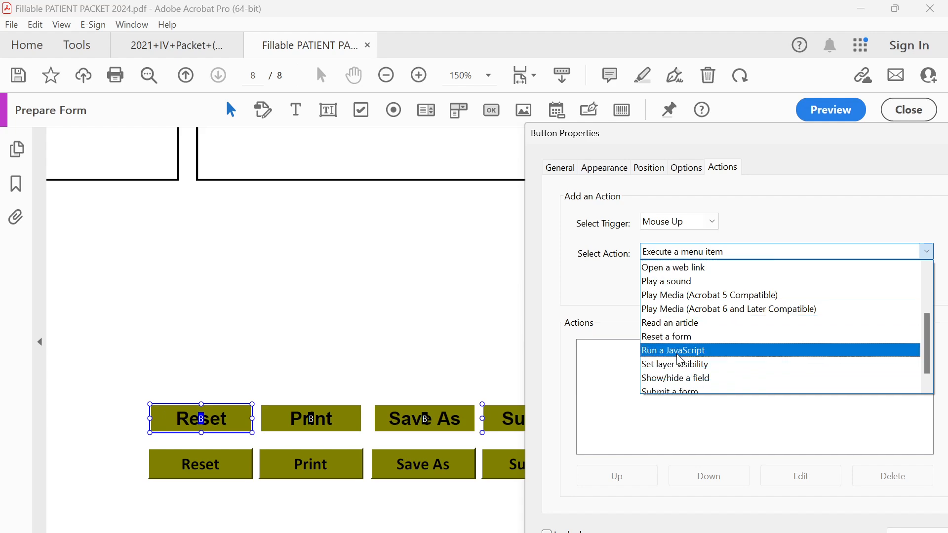
left_click(674, 336)
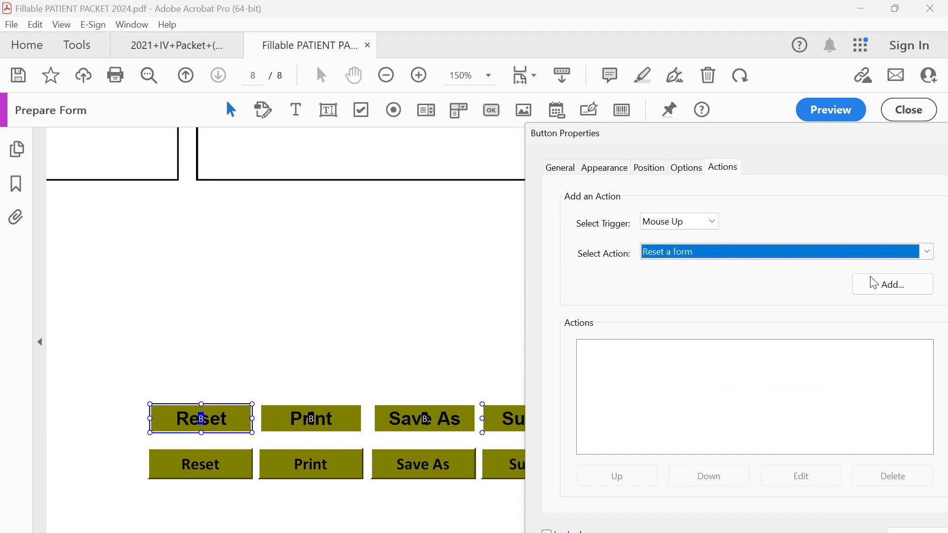
left_click(892, 286)
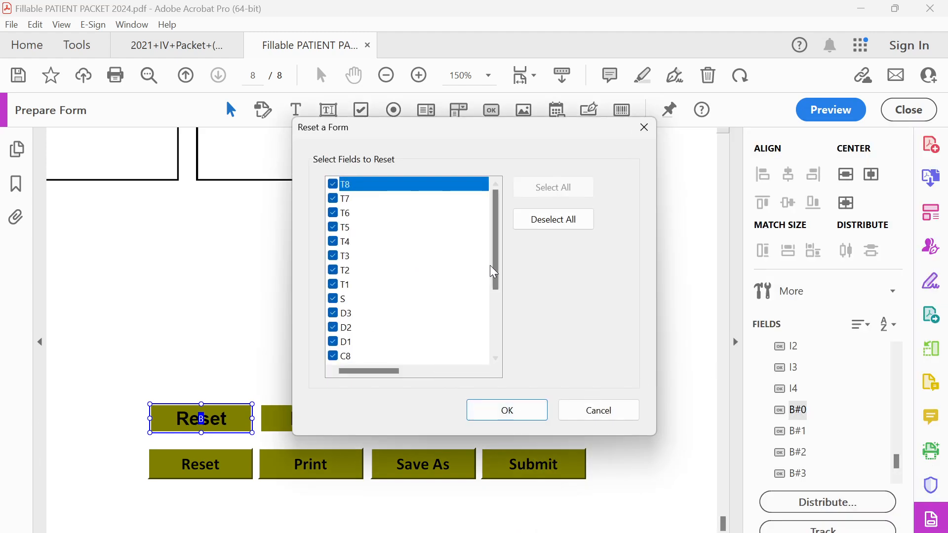
Step: Try excluding individual fields such as C3, C4, C5, C5000 and C6 from the reset, and select all fields again
left_click_drag(497, 253, 478, 334)
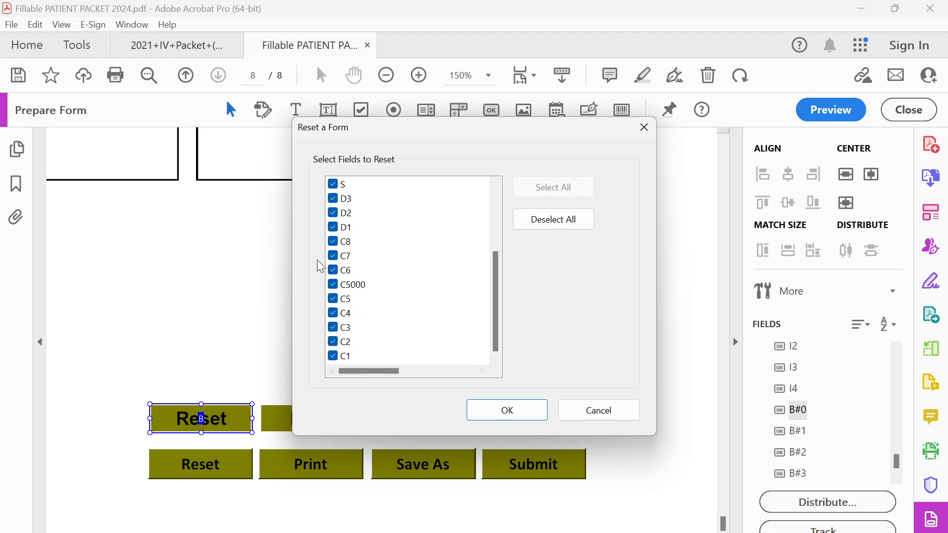
left_click(333, 328)
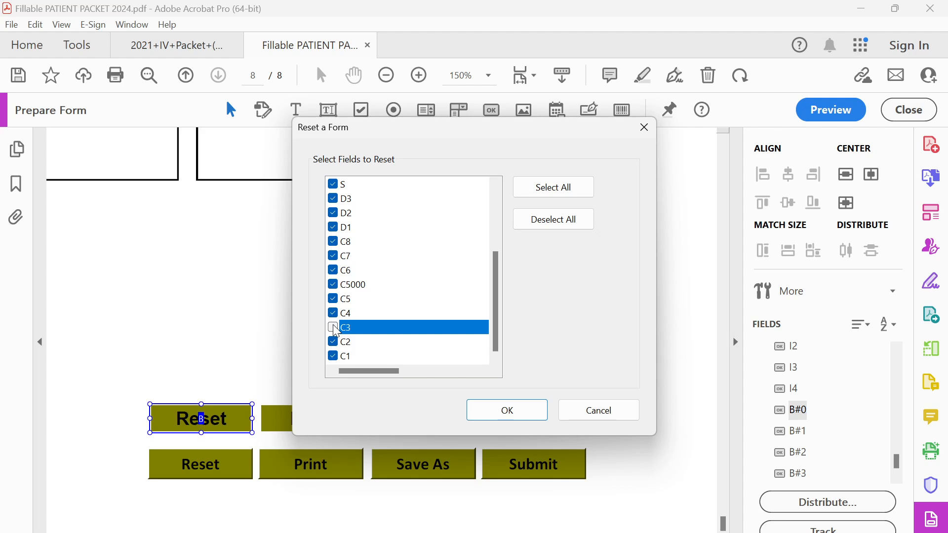
left_click(333, 328)
scroll(341, 334, "up", 3)
scroll(341, 334, "down", 3)
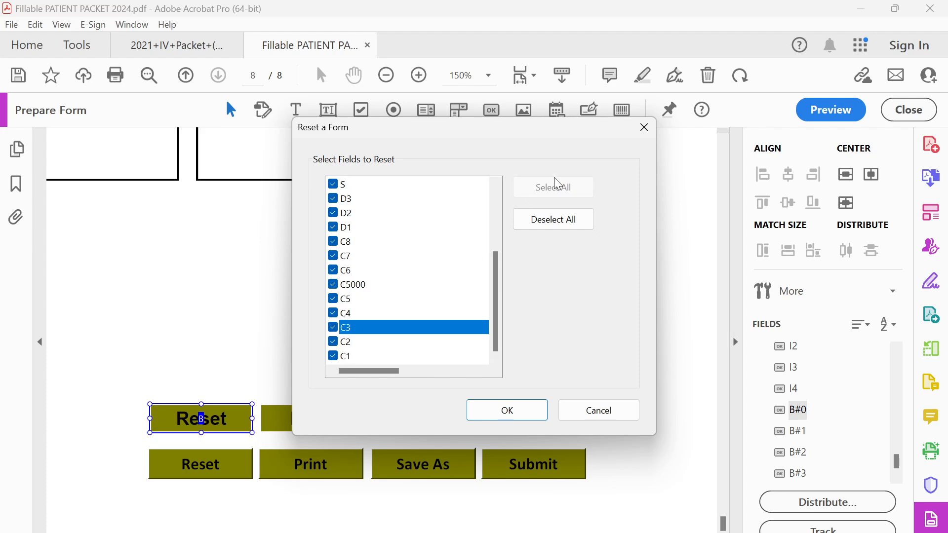
left_click(333, 270)
left_click(333, 284)
left_click(333, 298)
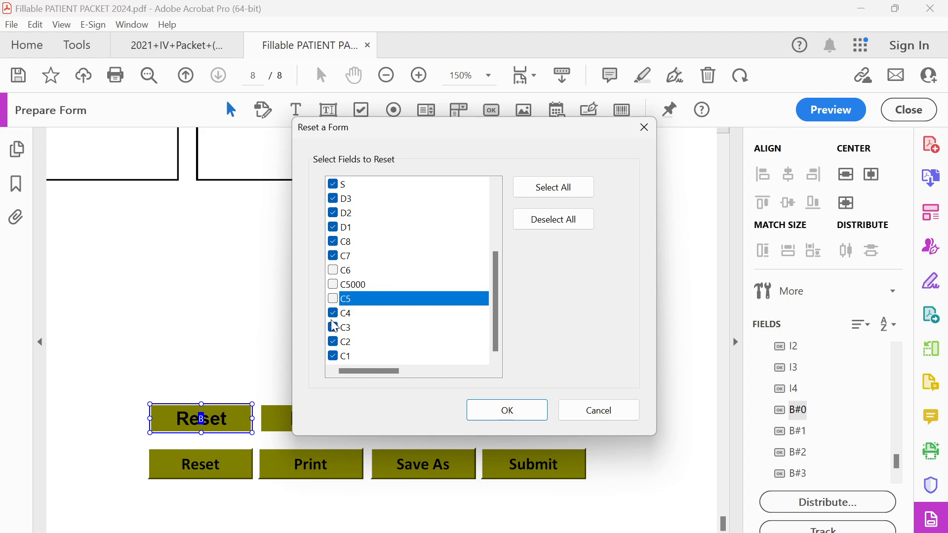
left_click(333, 313)
left_click(555, 188)
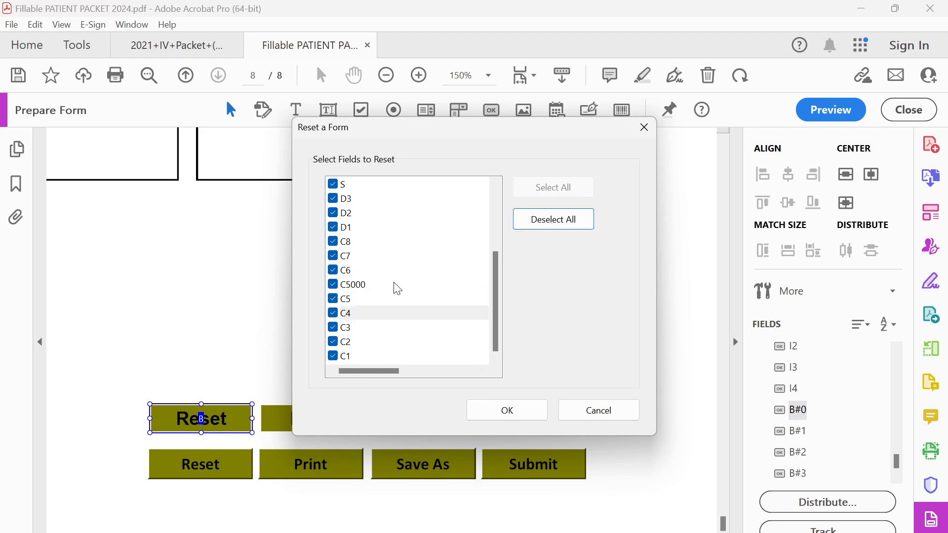
Step: Confirm the reset action with all fields included and close the Reset button's properties
left_click(514, 419)
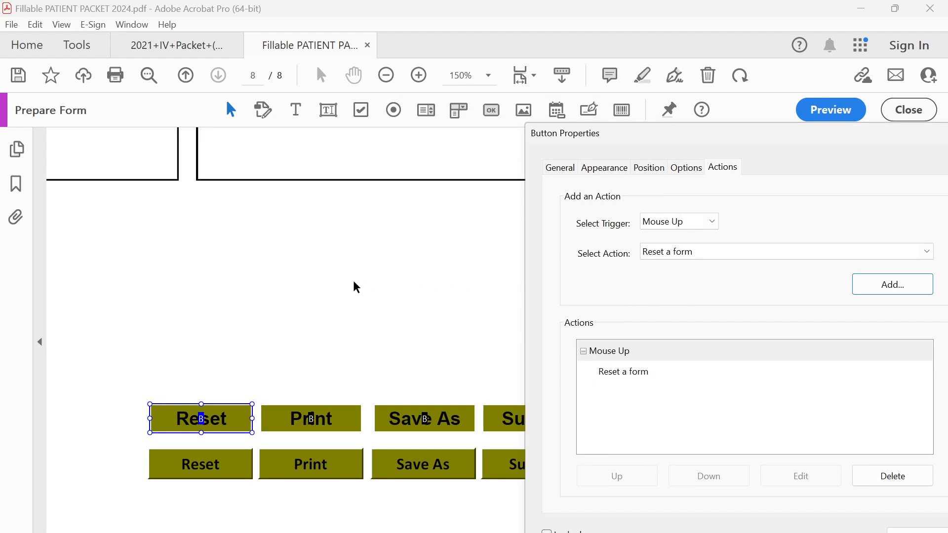
left_click_drag(765, 138, 418, 132)
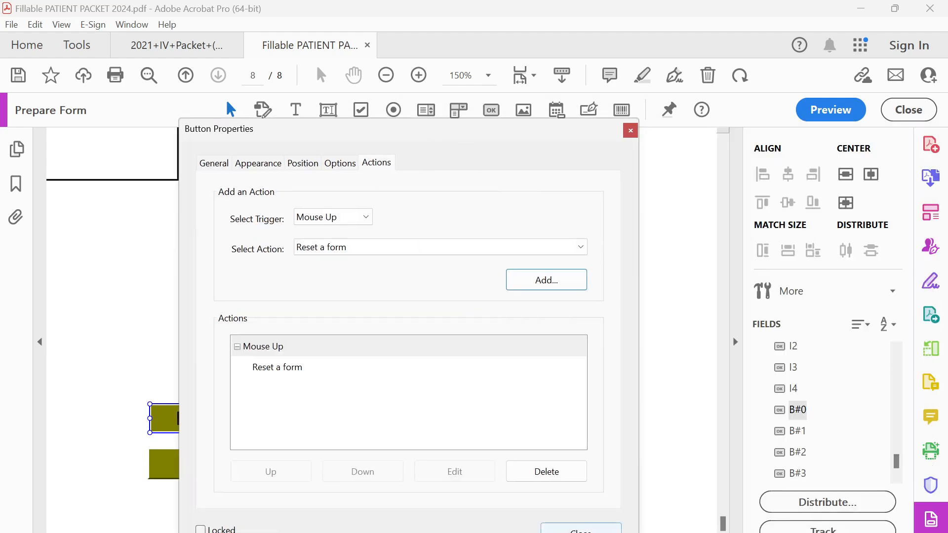
left_click(581, 531)
left_click(339, 286)
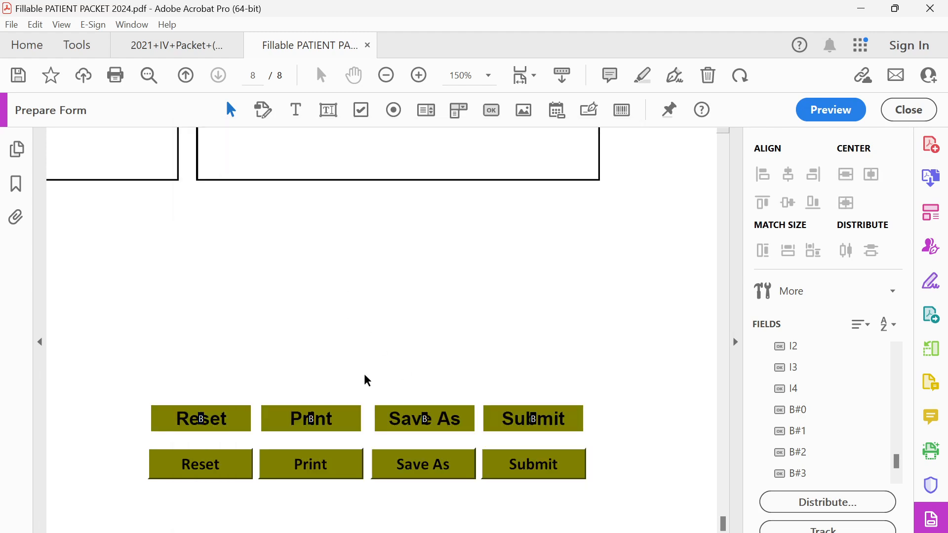
Step: Go to the patient information fields on page 2 and switch the form to preview
scroll(367, 381, "down", 3, "ctrl")
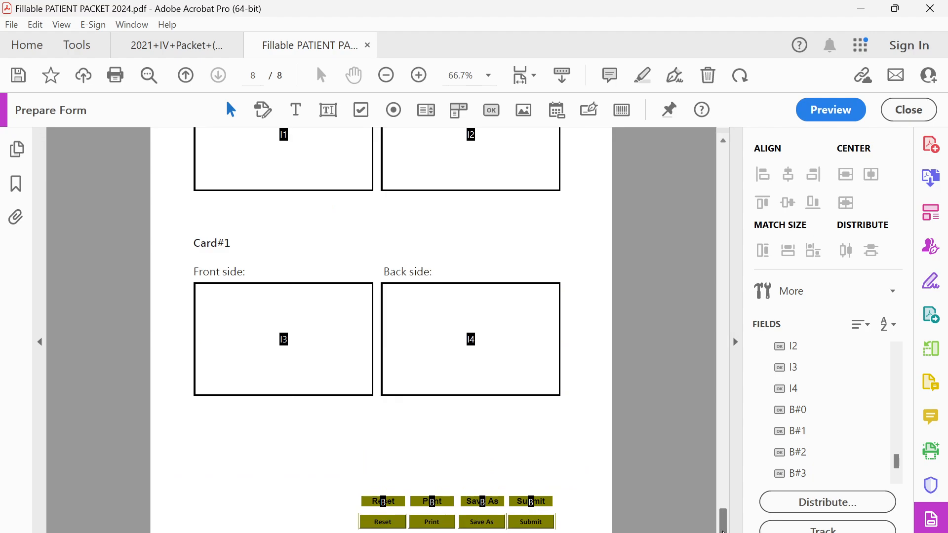
left_click_drag(724, 524, 722, 151)
scroll(434, 366, "down", 10)
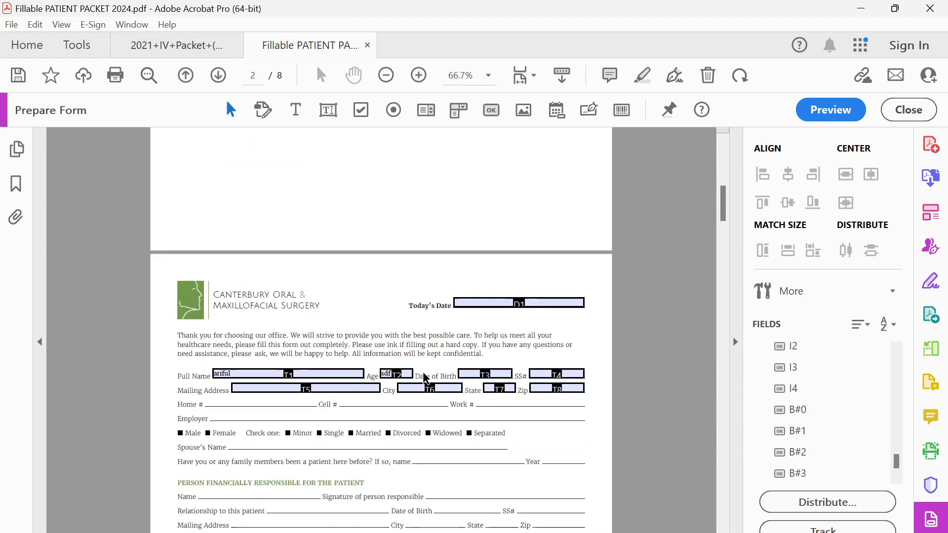
scroll(425, 378, "down", 3)
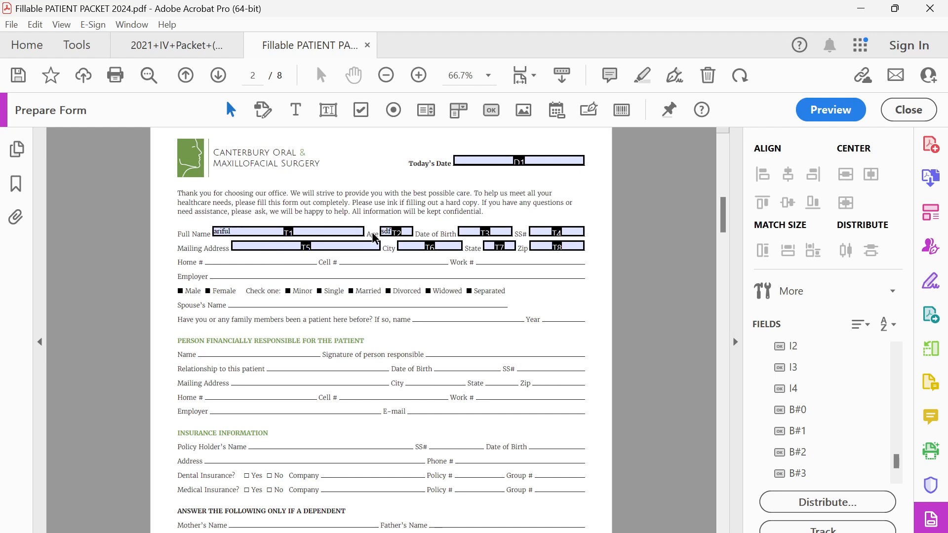
left_click(346, 246)
scroll(344, 247, "up", 1)
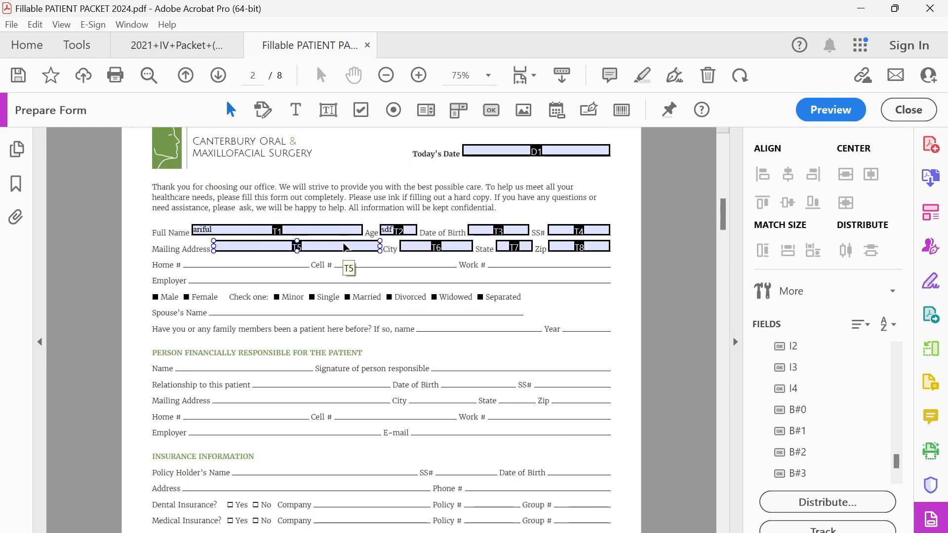
left_click(812, 109)
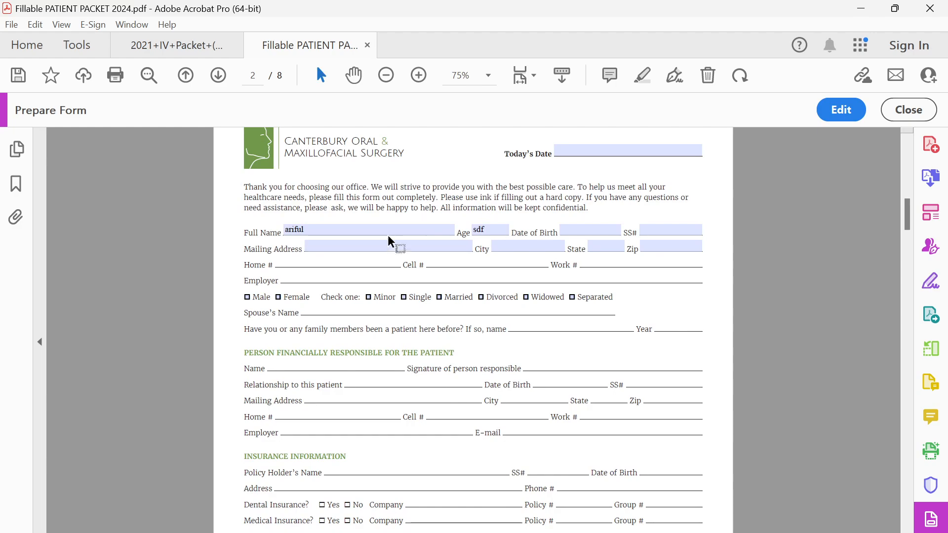
Step: Run the new Reset button on page 8 and check the patient information fields on page 2
left_click_drag(908, 213, 916, 532)
left_click(475, 497)
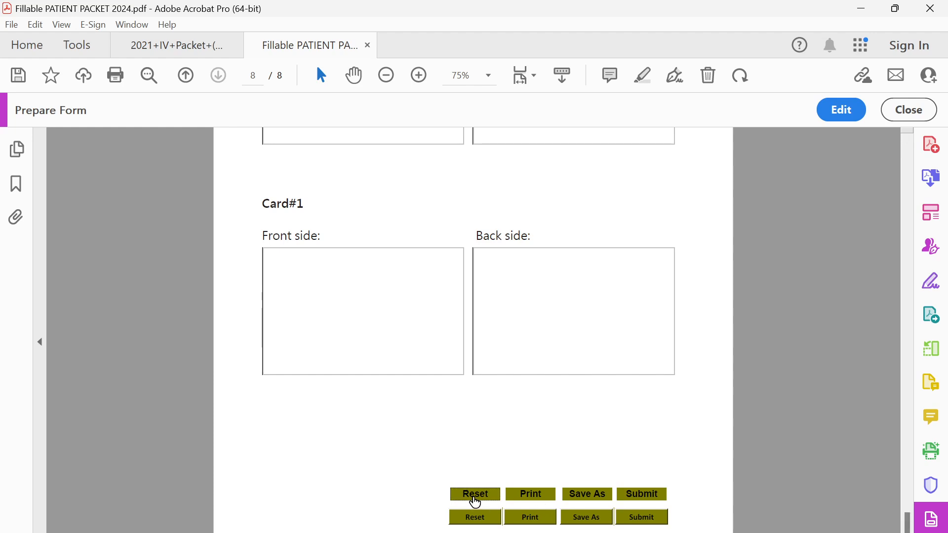
left_click_drag(908, 524, 923, 217)
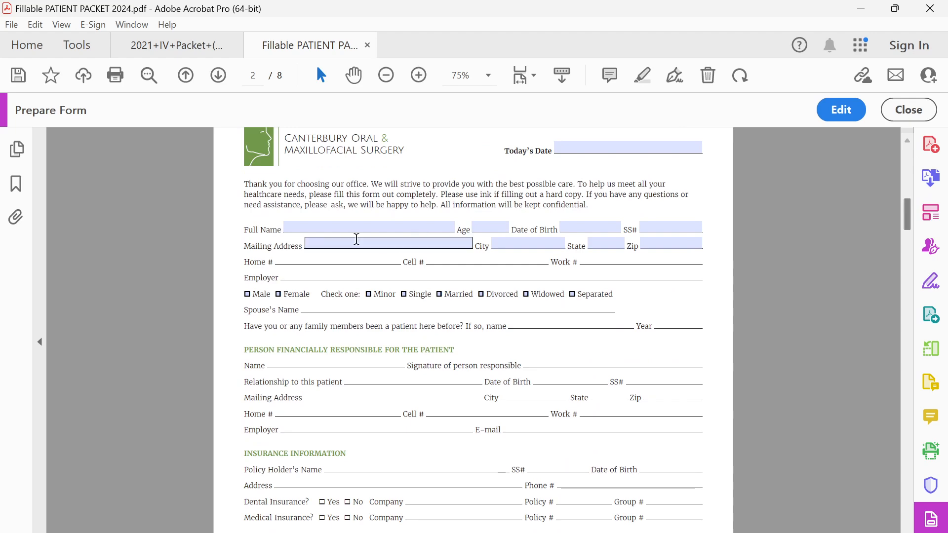
scroll(411, 231, "down", 4)
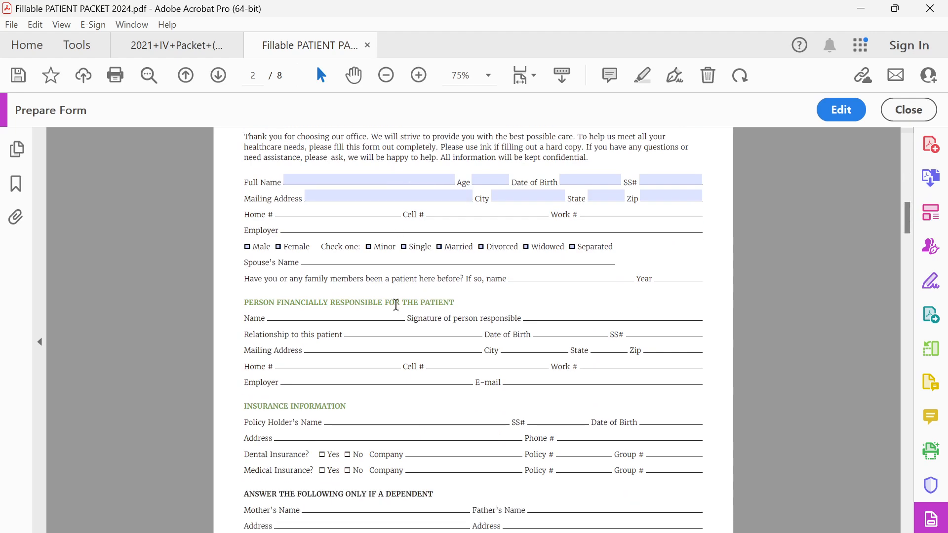
scroll(373, 322, "up", 1)
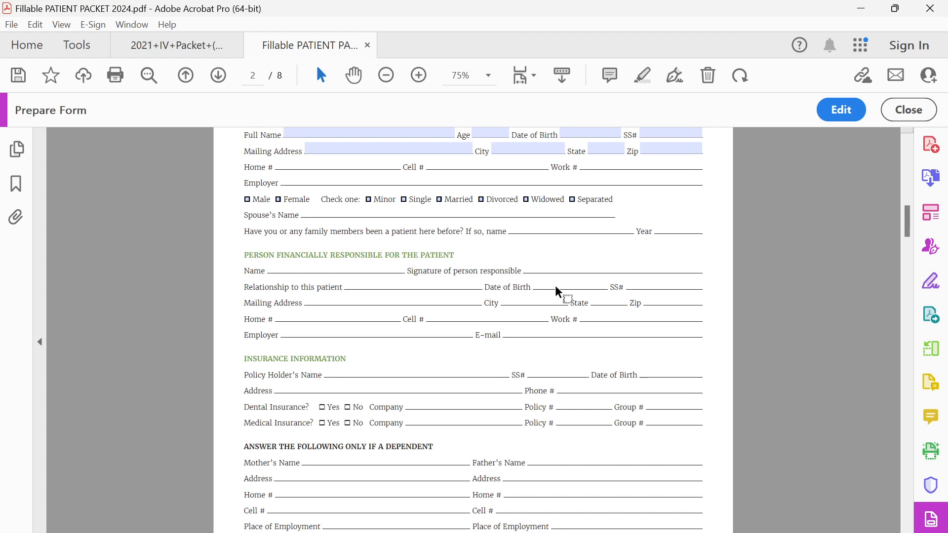
scroll(554, 429, "down", 5)
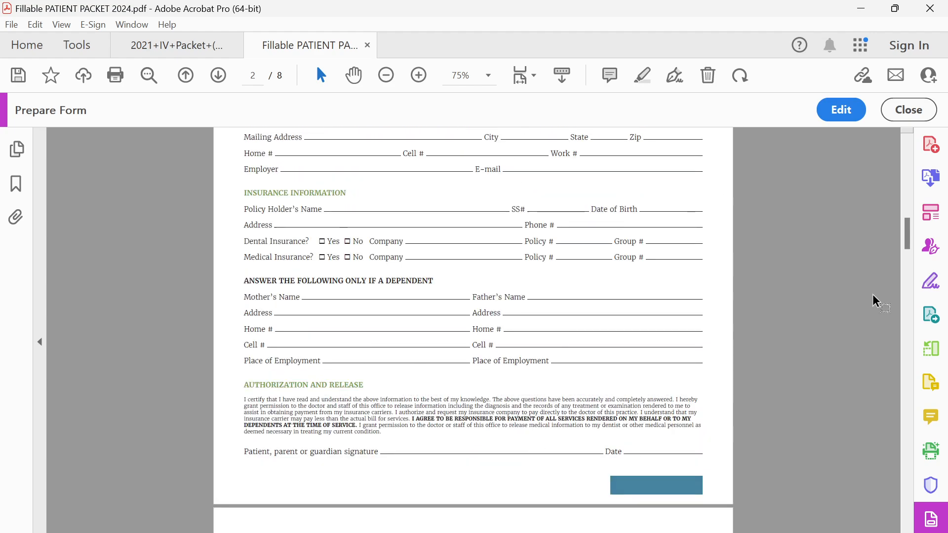
Step: Return to form editing, draw a wide text field above the Reset and Print buttons on page 8, and preview the form
left_click_drag(908, 236, 907, 519)
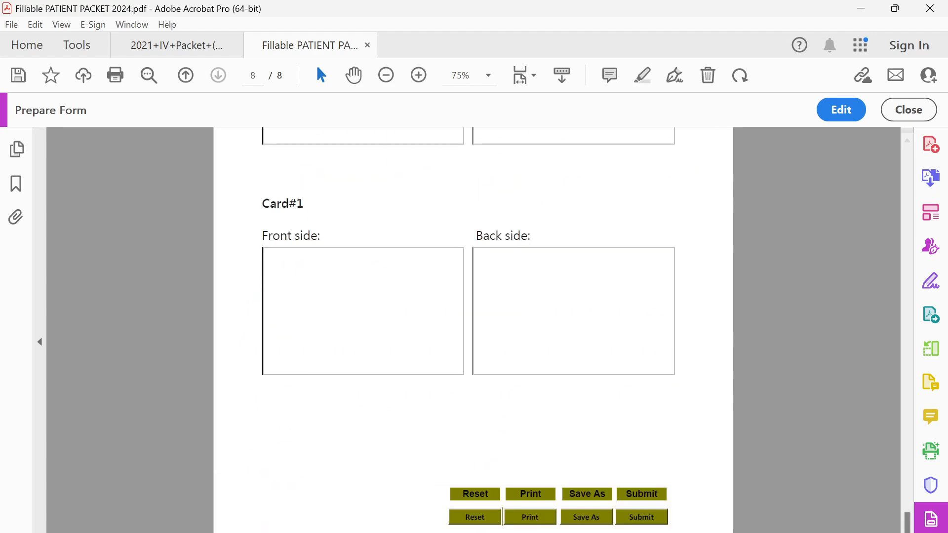
key("ctrl+equal")
key("ctrl+equal")
key("ctrl+equal")
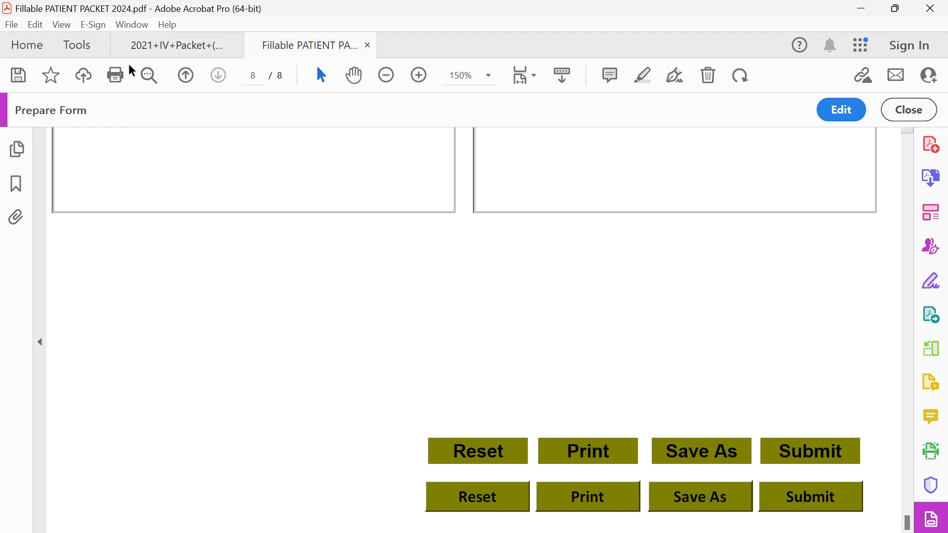
left_click(847, 110)
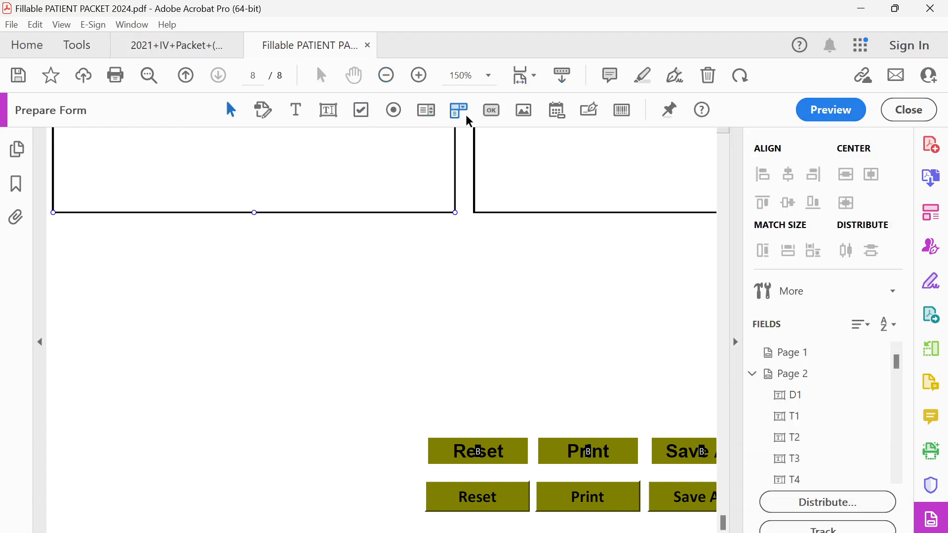
left_click(328, 115)
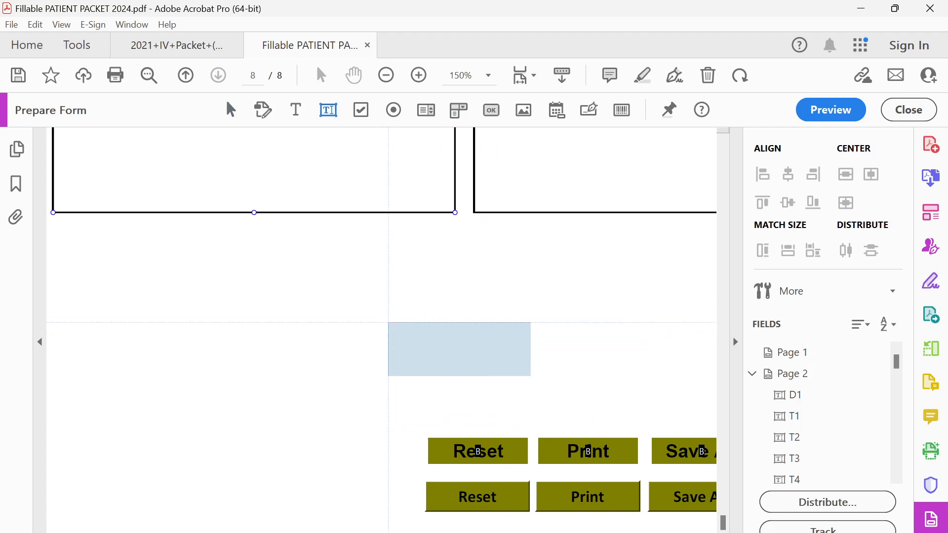
left_click_drag(389, 323, 642, 360)
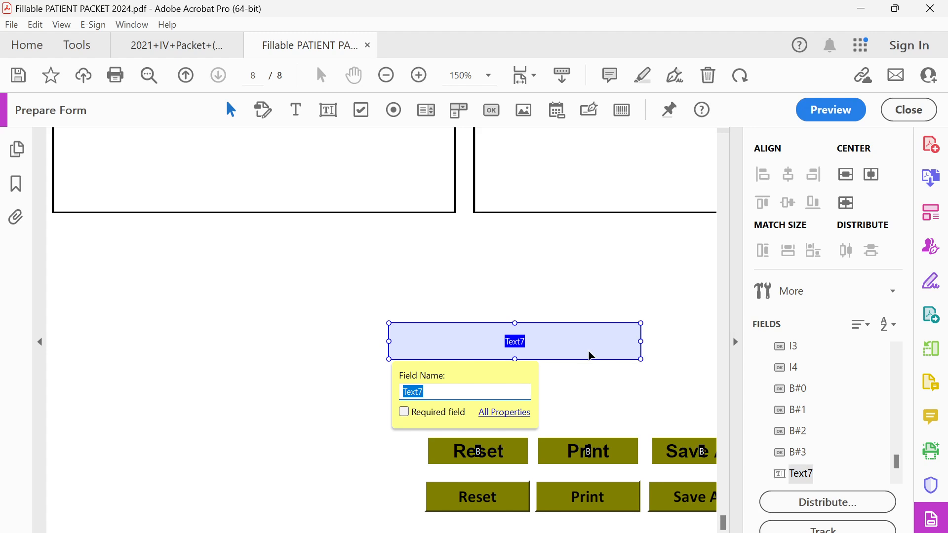
left_click(832, 116)
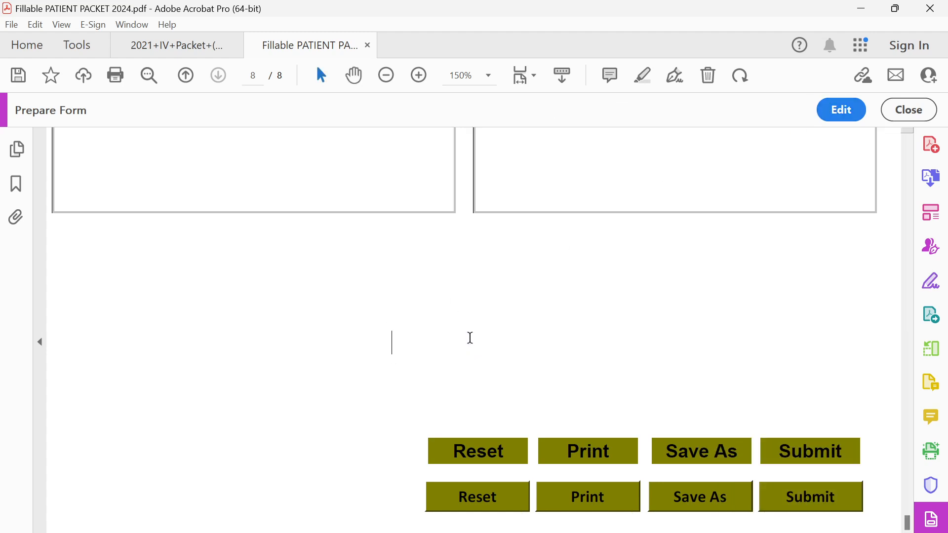
Step: Enter 44 in the test text field on page 8 and run the new Reset button in preview
left_click(468, 327)
type("444444")
key("BackSpace")
key("BackSpace")
key("BackSpace")
left_click(853, 117)
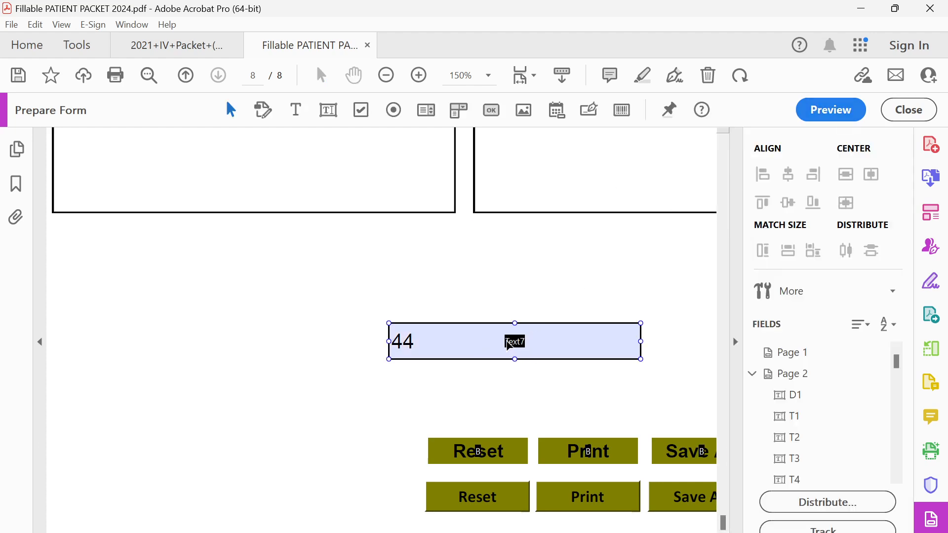
left_click(496, 460)
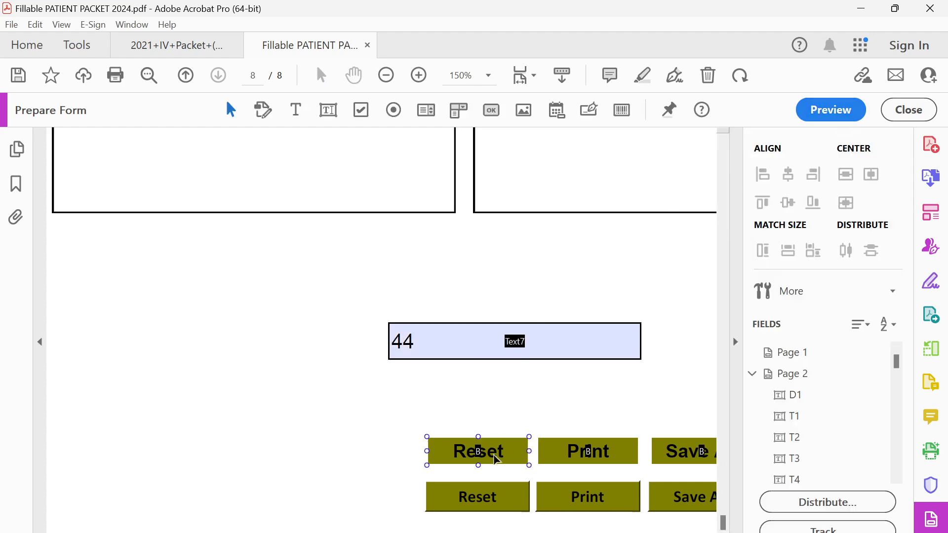
left_click(844, 113)
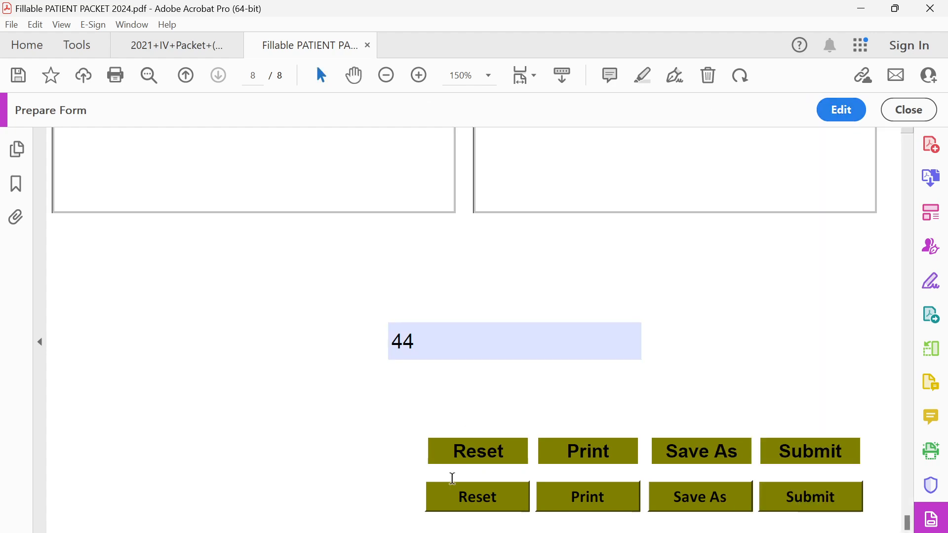
left_click(484, 458)
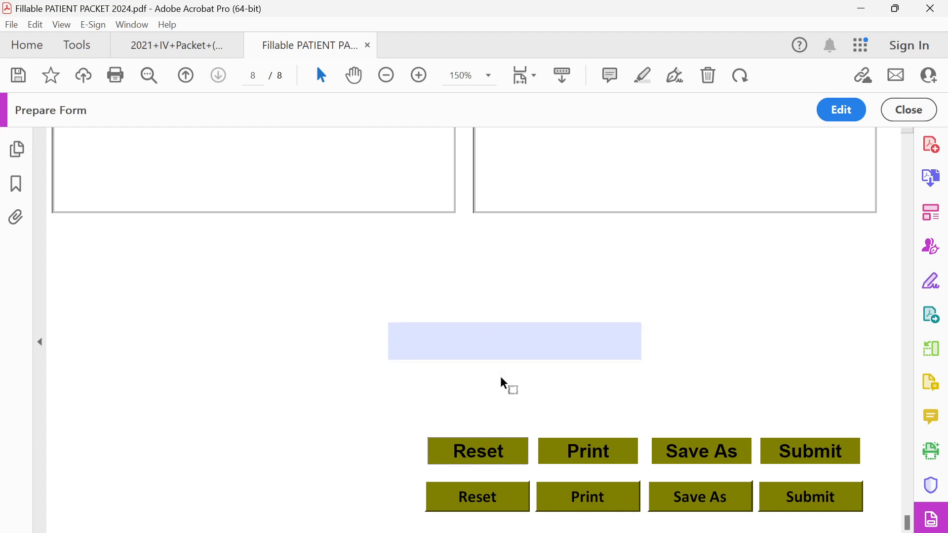
Step: Return to form editing and review the new Reset button's appearance, options and assigned actions
left_click(840, 110)
double_click(481, 452)
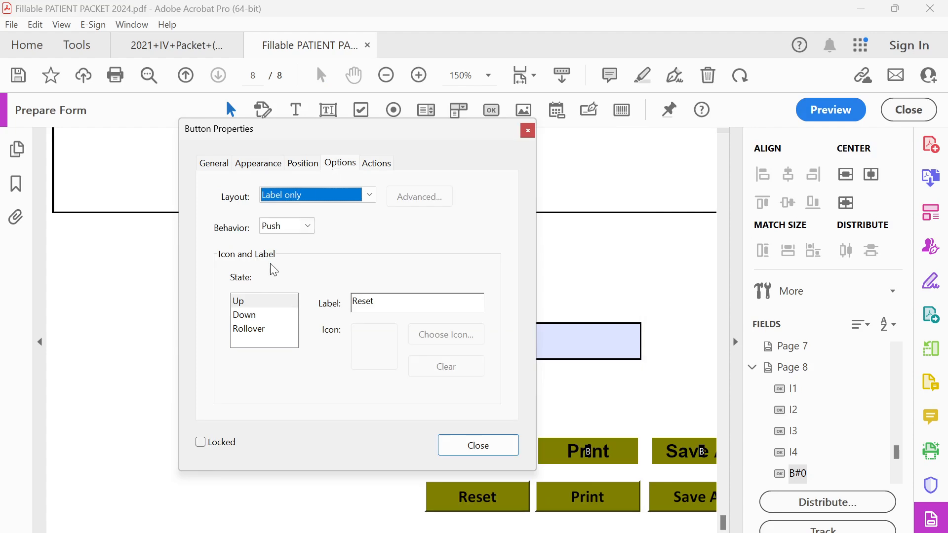
left_click(297, 164)
left_click(271, 167)
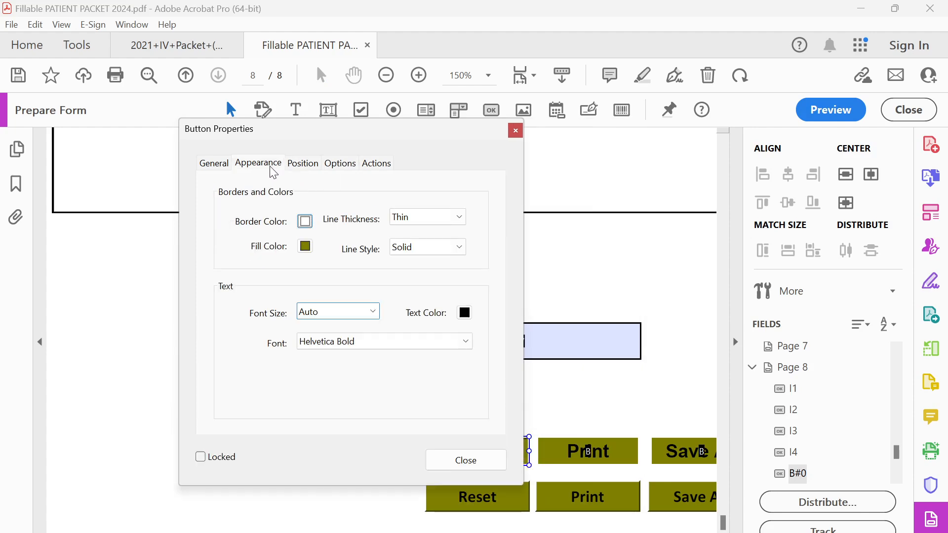
left_click(335, 170)
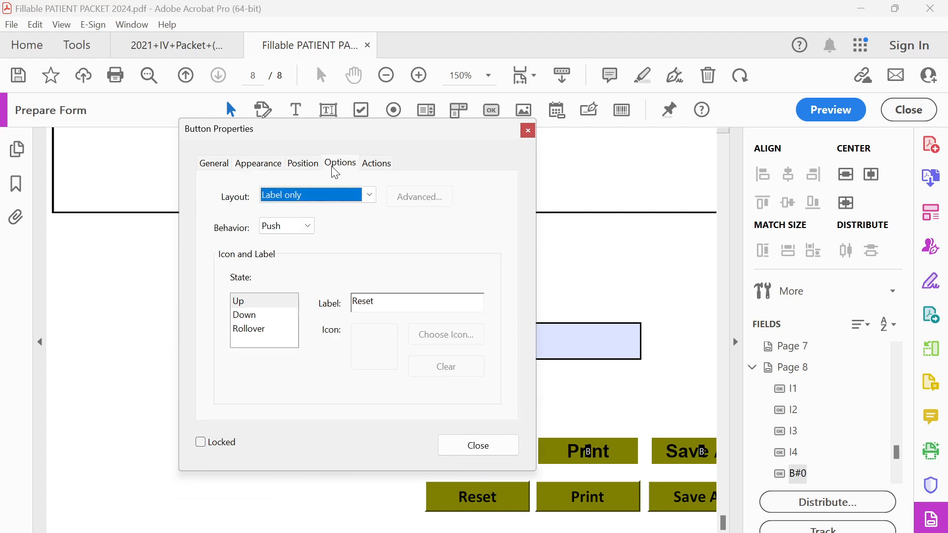
left_click(377, 166)
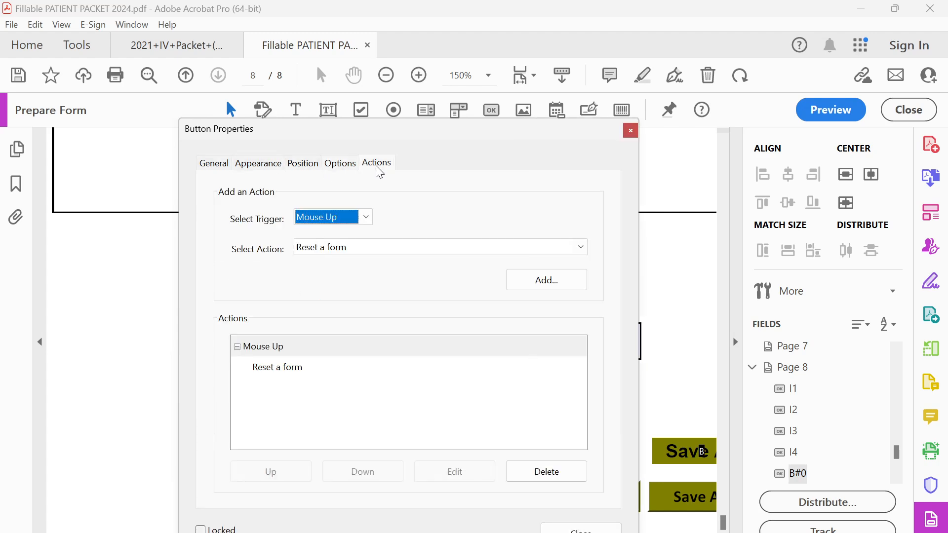
Step: Inspect which fields the Reset button's reset action covers, cancel the field selection and close the button's properties
left_click(303, 371)
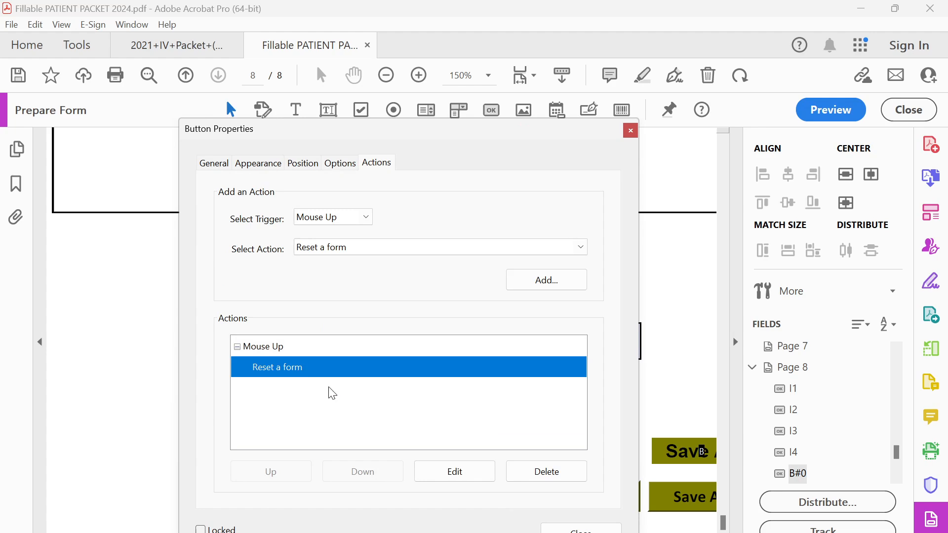
left_click(459, 474)
scroll(379, 313, "down", 5)
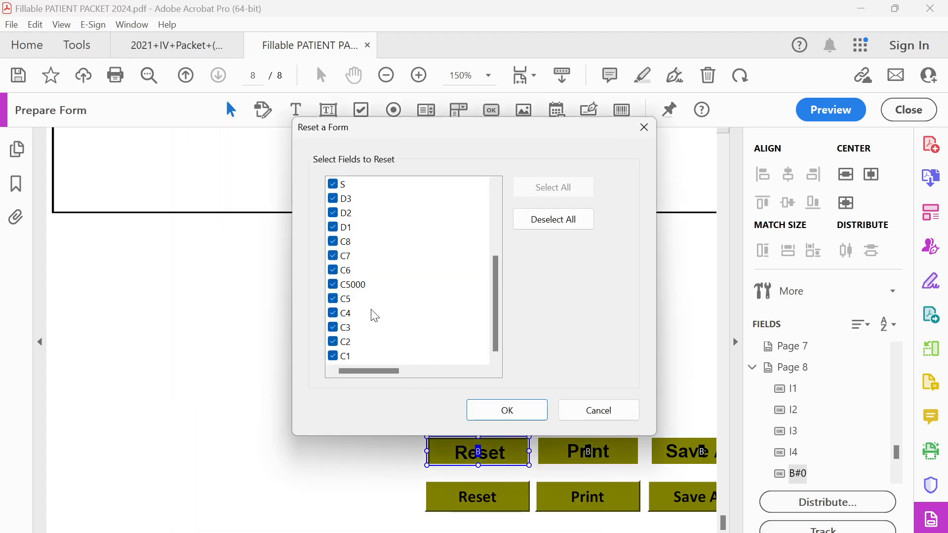
scroll(375, 316, "up", 5)
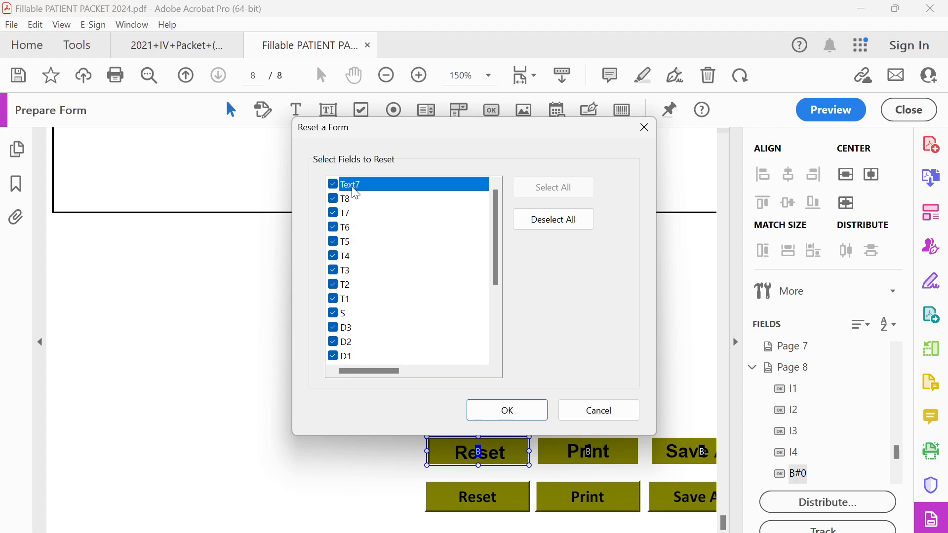
left_click(600, 415)
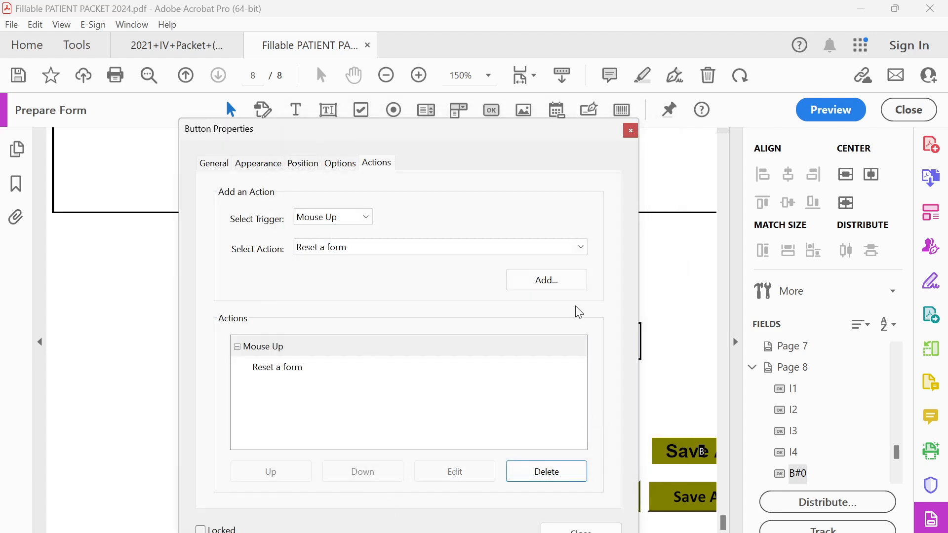
left_click(581, 530)
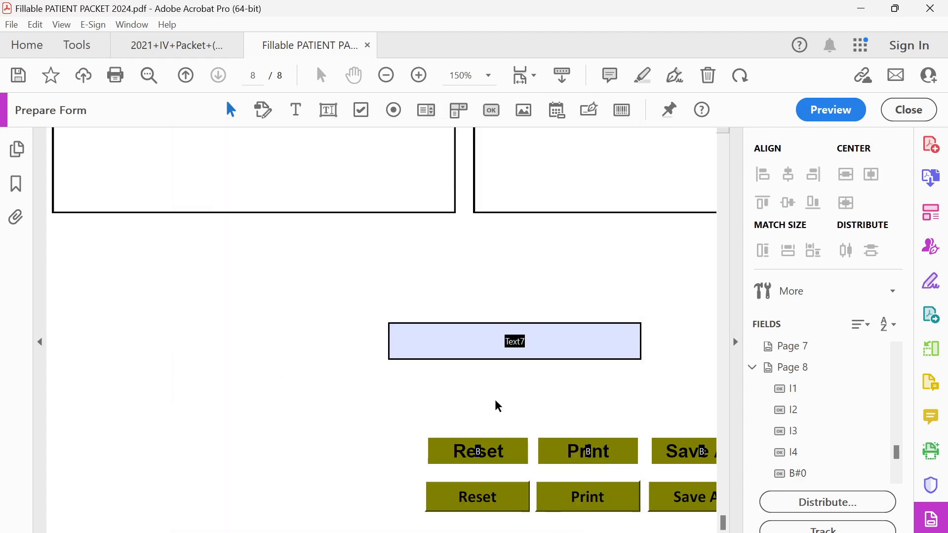
Step: Delete the test text field above the button row on page 8
scroll(554, 419, "down", 1)
scroll(513, 388, "down", 3, "ctrl")
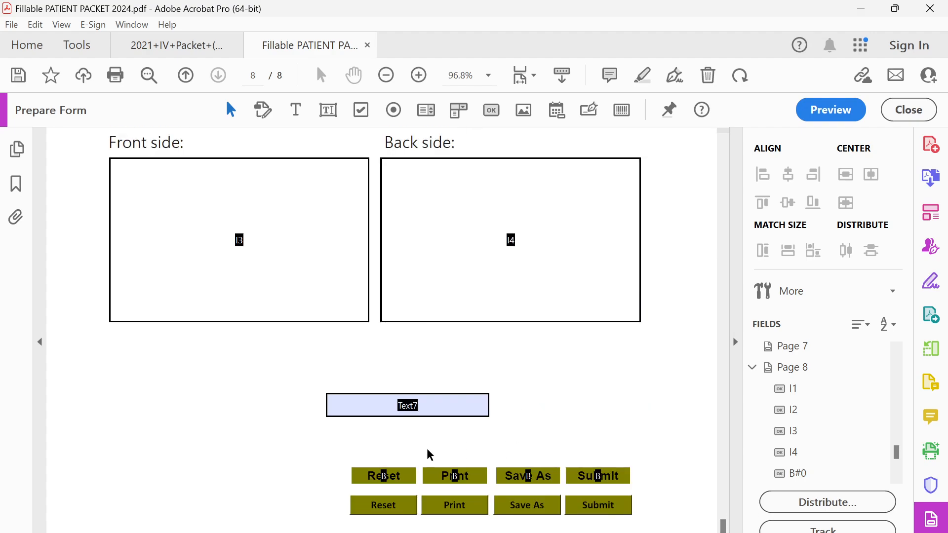
left_click(442, 410)
Step: Look over the card image fields and the medical history pages 3 and 4, and return to the buttons on page 8
scroll(458, 339, "up", 3)
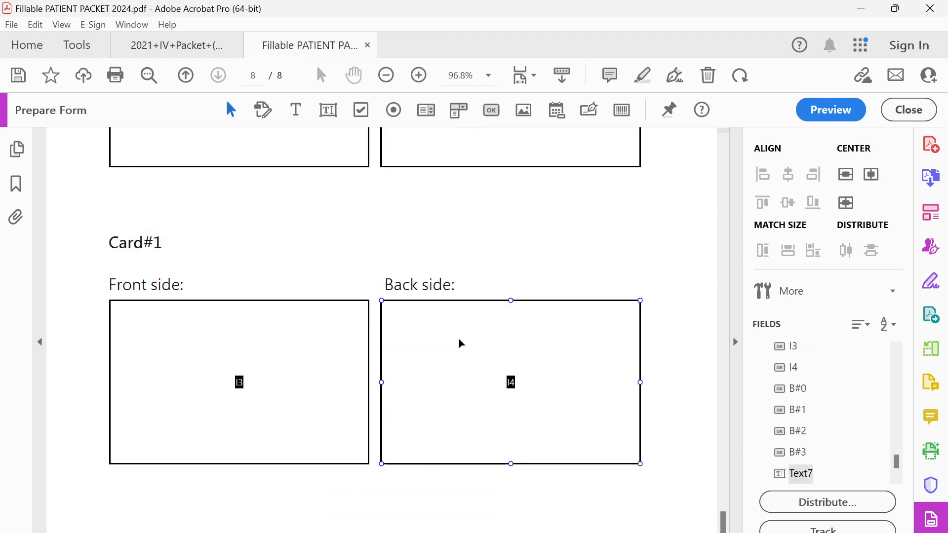
scroll(720, 417, "up", 3)
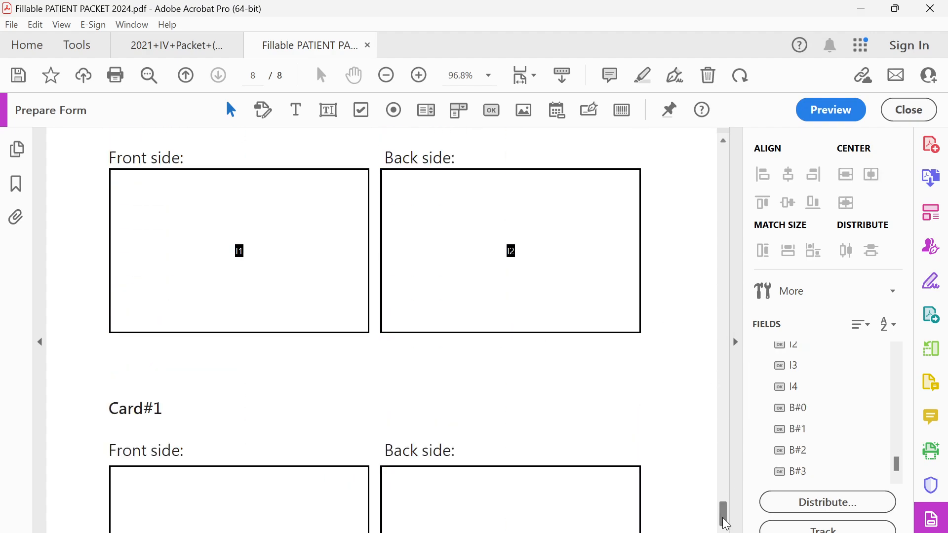
left_click_drag(722, 516, 739, 302)
scroll(474, 381, "down", 8)
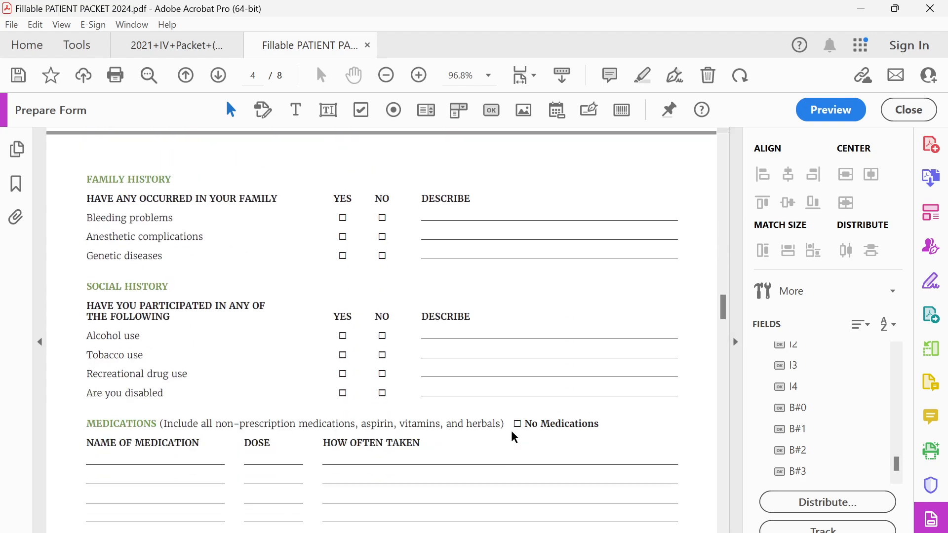
scroll(495, 339, "up", 10)
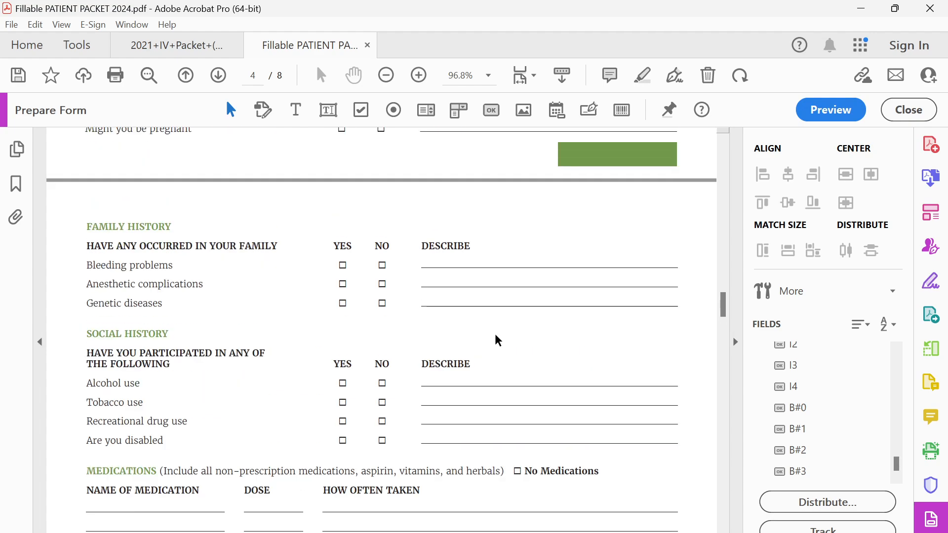
scroll(495, 340, "up", 10)
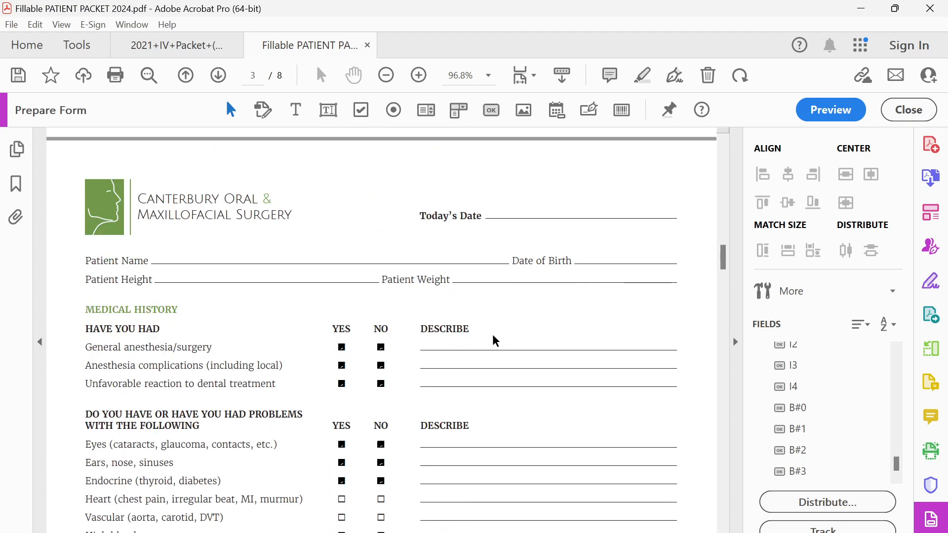
left_click_drag(723, 259, 723, 526)
scroll(407, 493, "up", 4)
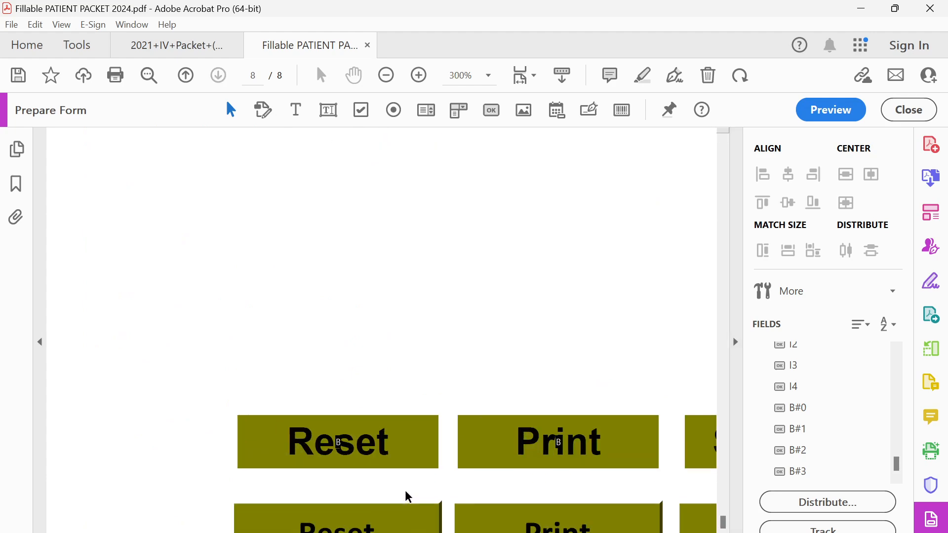
scroll(412, 484, "down", 2)
left_click(501, 440)
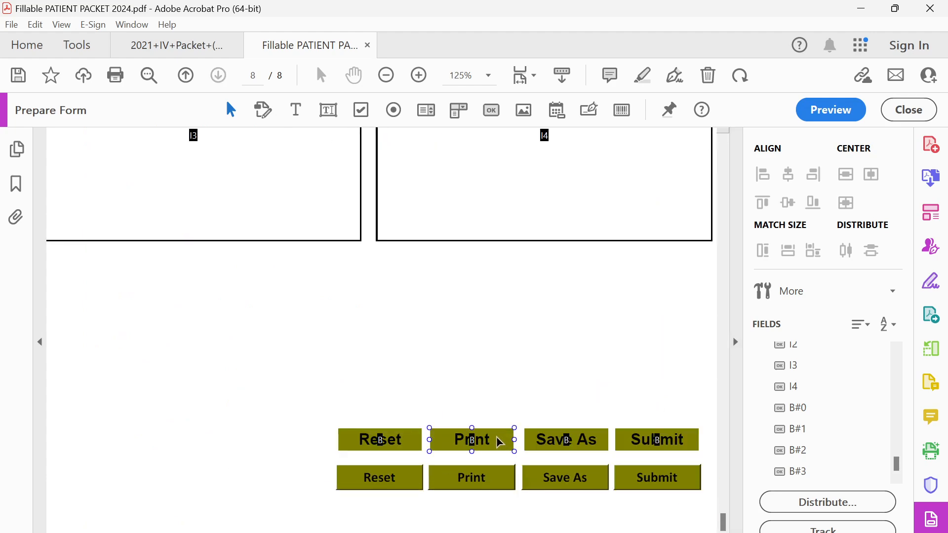
double_click(474, 440)
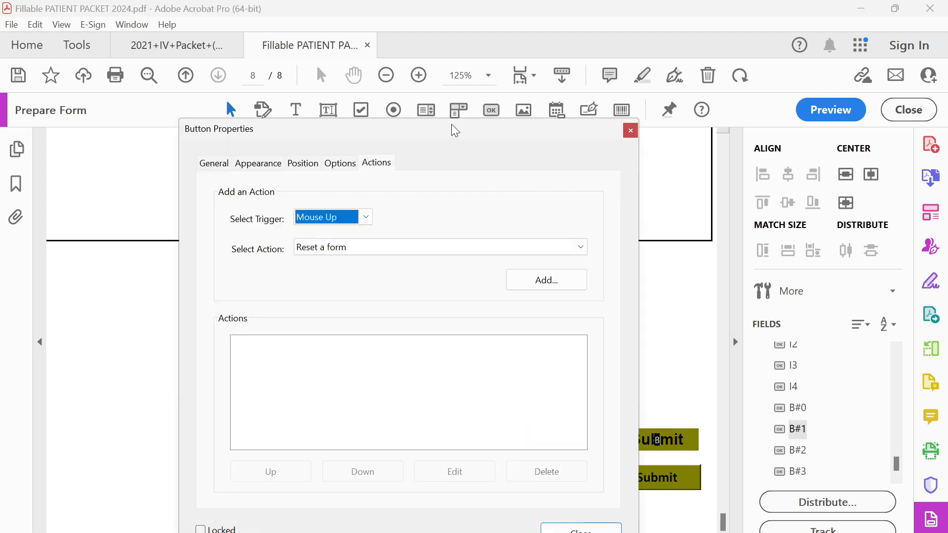
left_click_drag(451, 131, 785, 120)
scroll(435, 379, "down", 2)
scroll(434, 427, "up", 2)
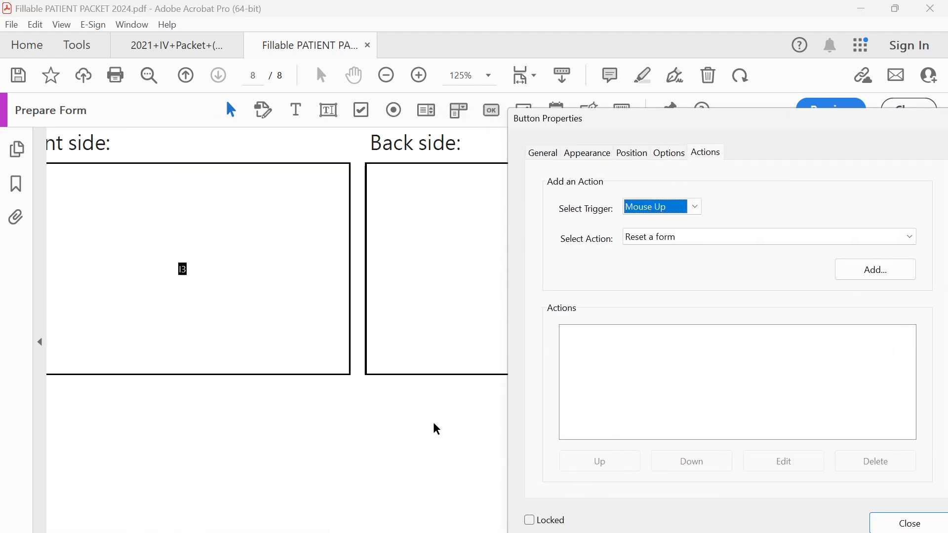
scroll(429, 444, "down", 1)
left_click_drag(429, 532, 494, 532)
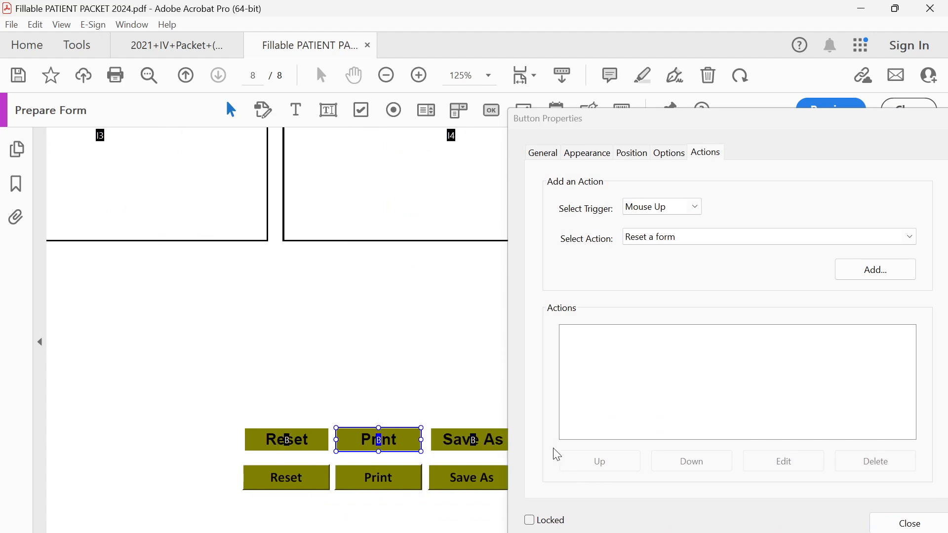
left_click(624, 126)
left_click_drag(847, 120, 517, 120)
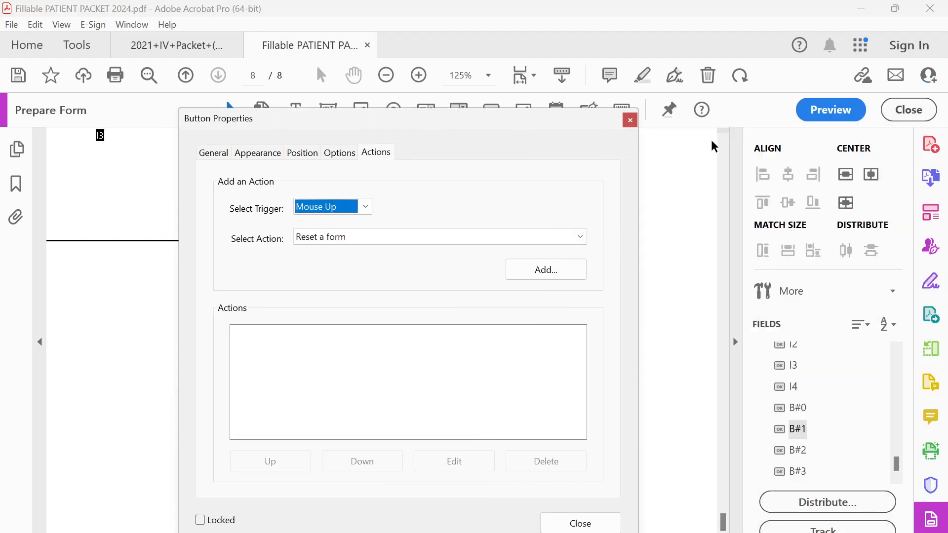
left_click(631, 121)
Step: Preview the form and try the new Print, Save As and Submit buttons on page 8
left_click(831, 110)
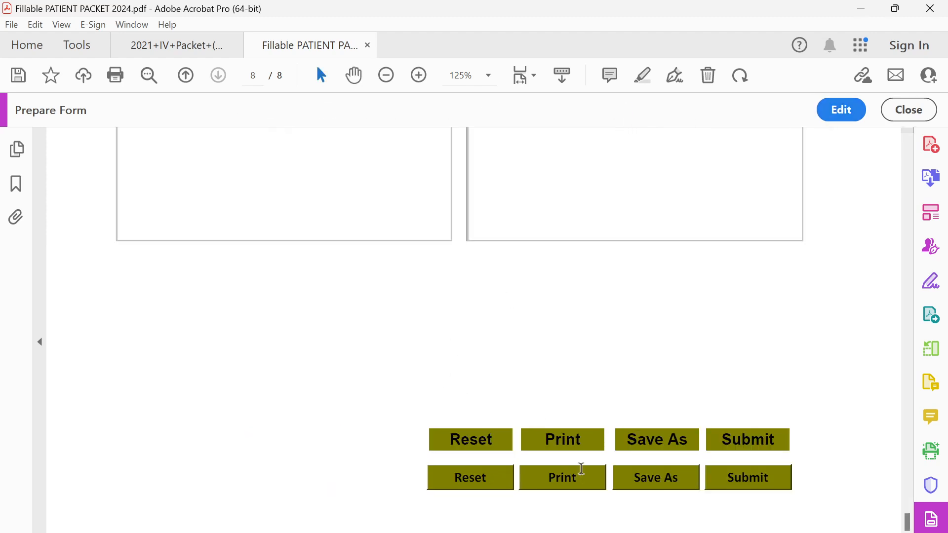
left_click(571, 448)
left_click(578, 449)
left_click(659, 446)
left_click(726, 447)
Step: Switch to the 2021+IV+Packet reference, preview it, and test its Print, Save As and Submit buttons, dismissing each dialog
left_click(161, 47)
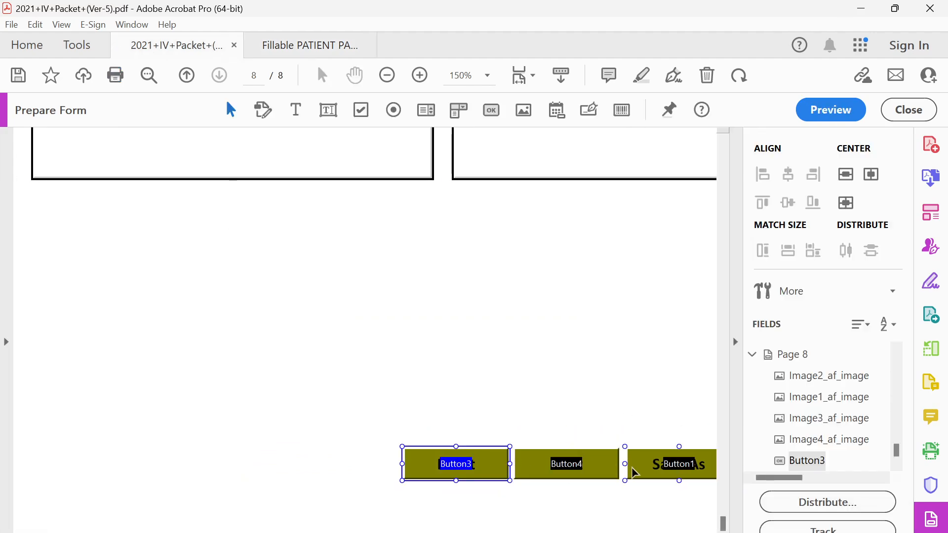
left_click(839, 110)
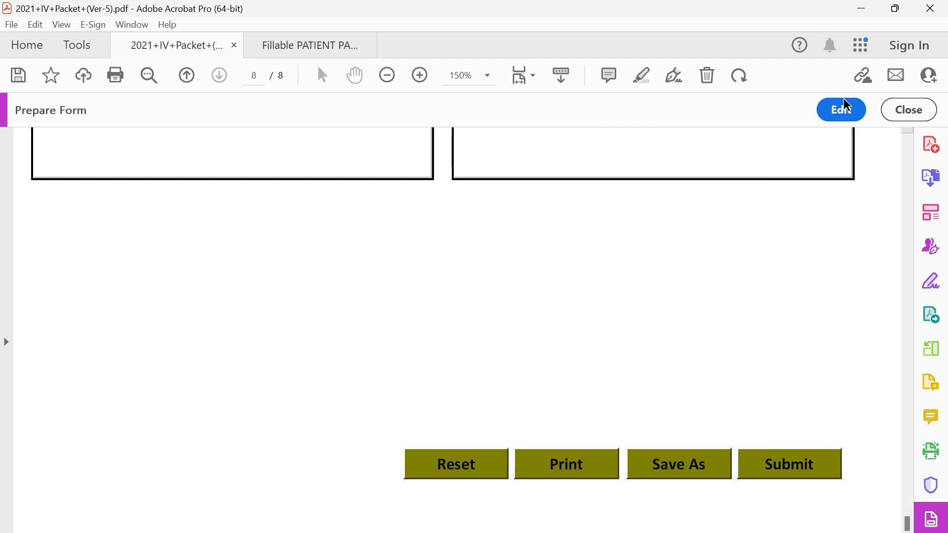
left_click(527, 476)
left_click(753, 64)
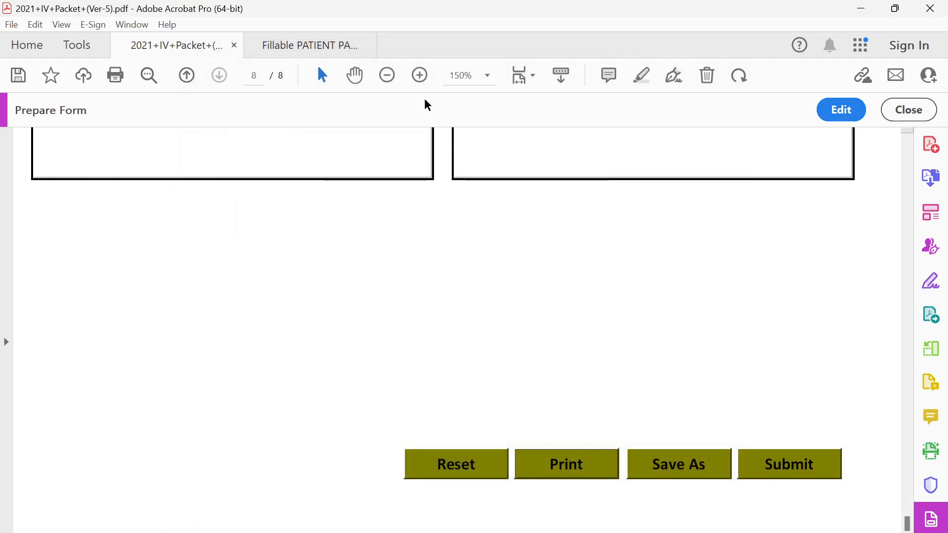
left_click(668, 464)
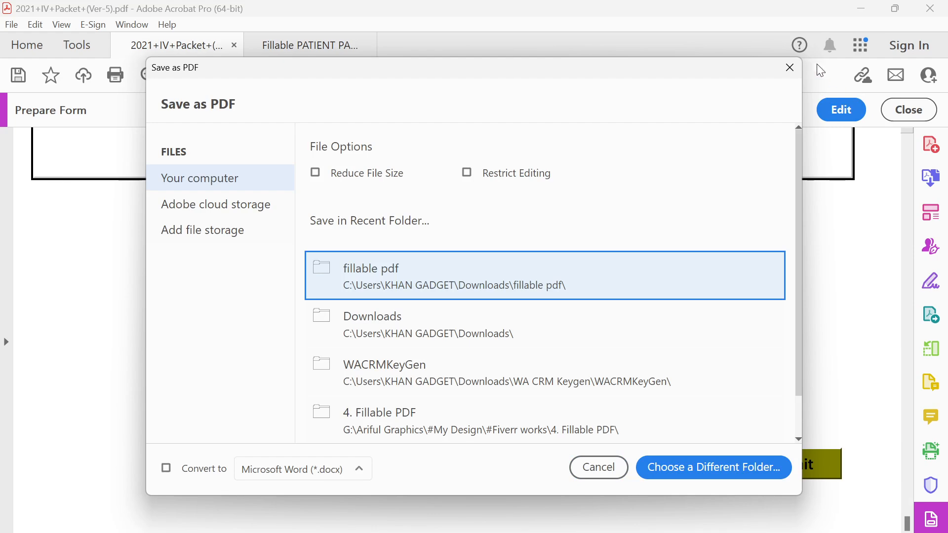
left_click(790, 67)
left_click(775, 462)
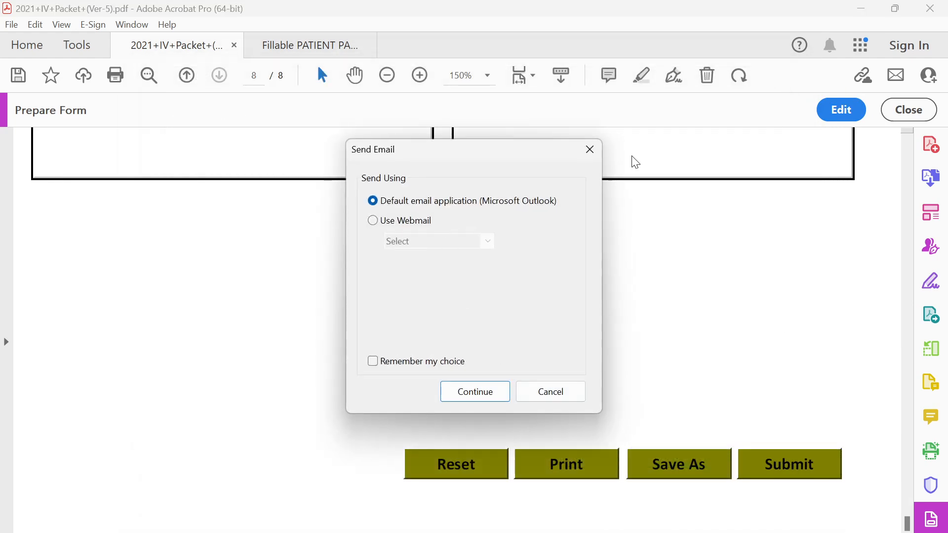
left_click(592, 156)
left_click(661, 318)
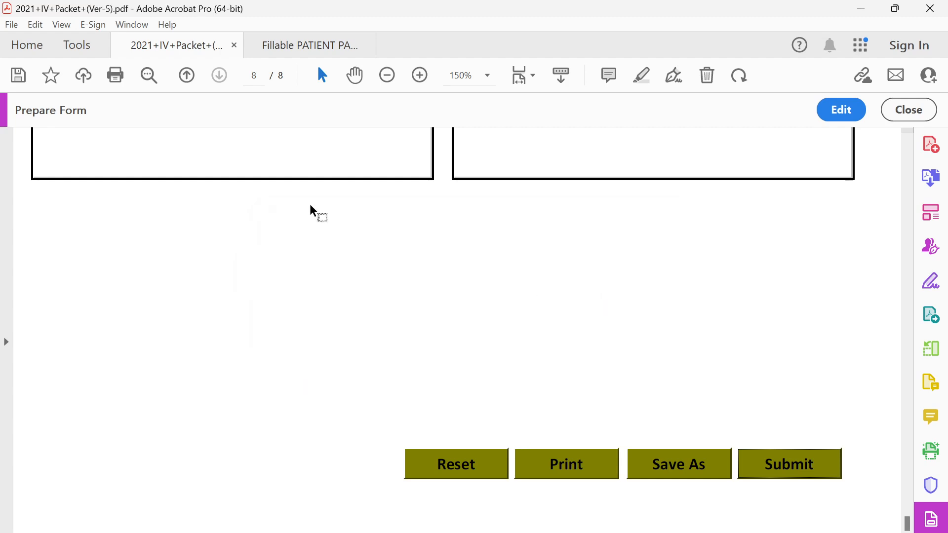
Step: Switch to the Fillable PATIENT PACKET 2024 file, resume form editing, and give the Print button a Mouse Up action executing File>Print
left_click(306, 47)
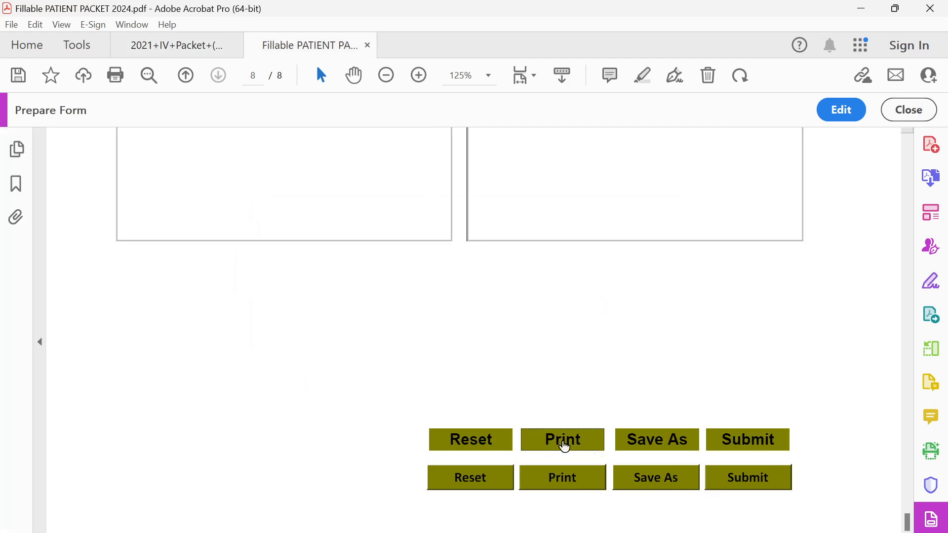
left_click(842, 110)
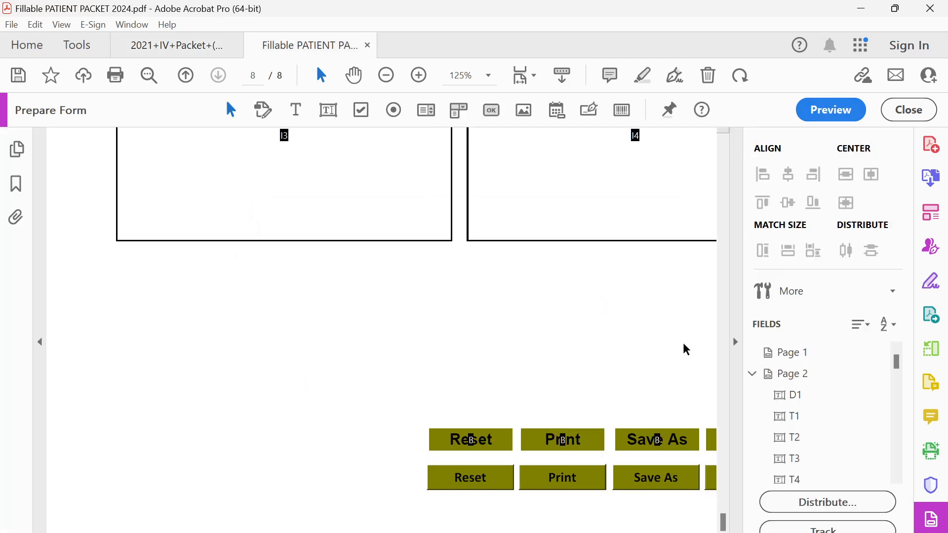
double_click(563, 439)
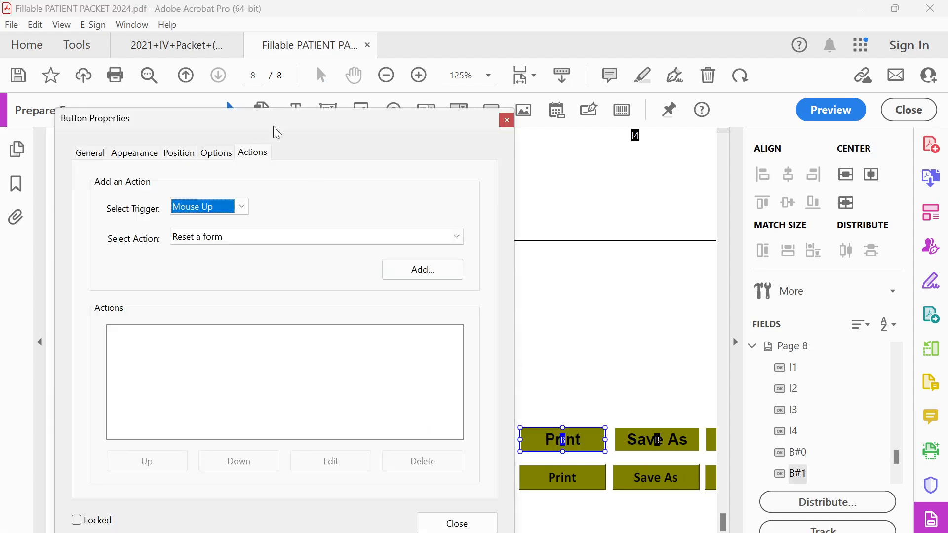
left_click_drag(274, 120, 261, 95)
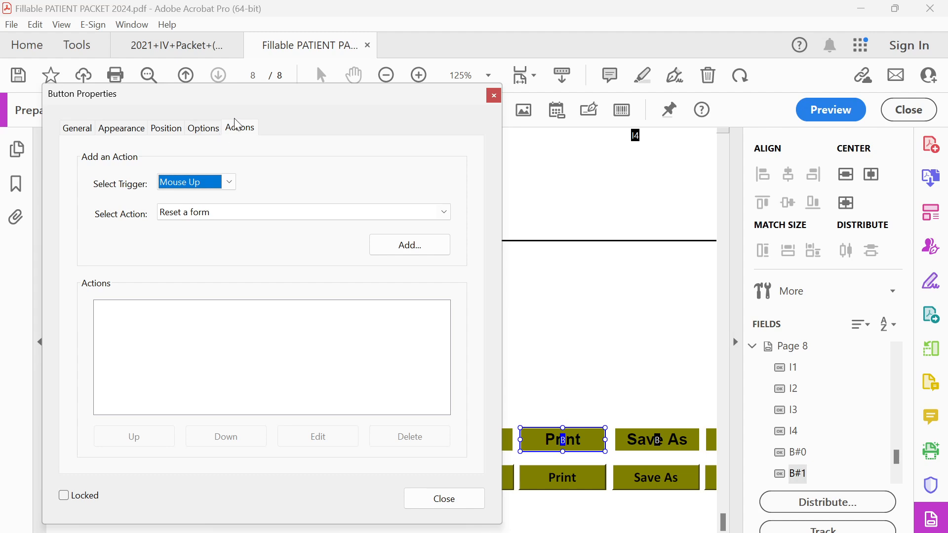
left_click(259, 217)
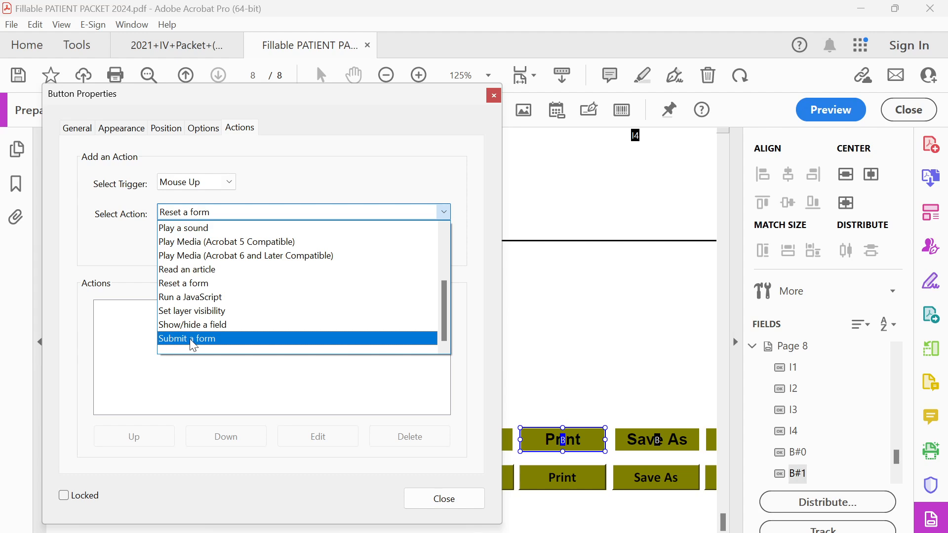
scroll(205, 328, "up", 3)
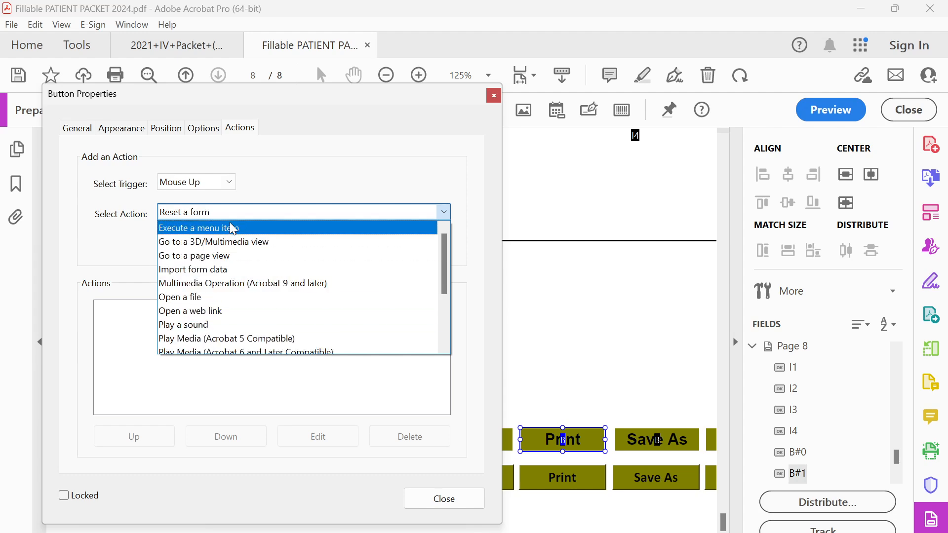
left_click(257, 229)
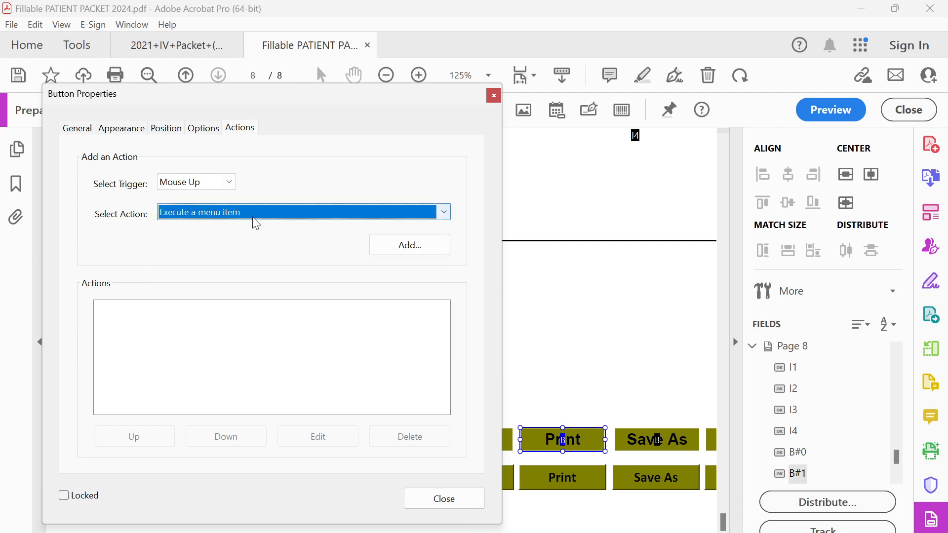
left_click(432, 247)
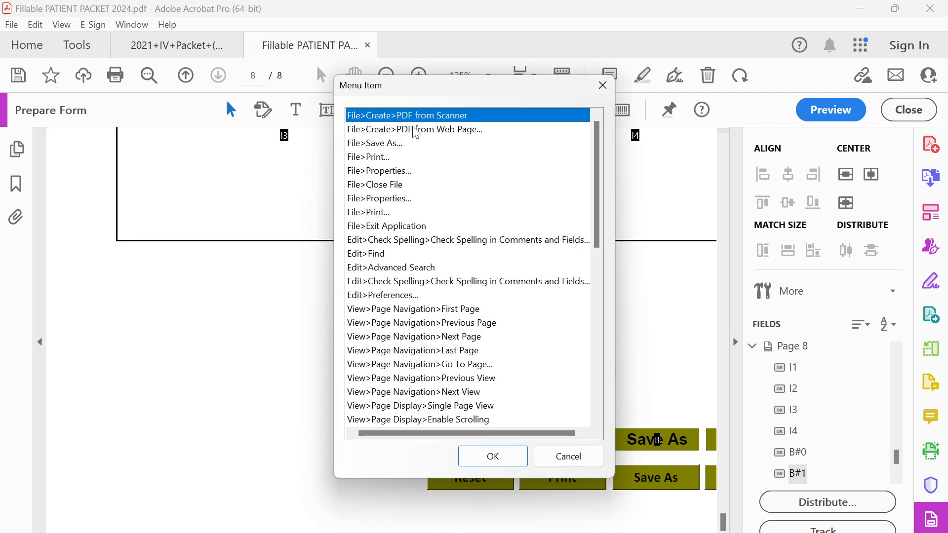
left_click(365, 157)
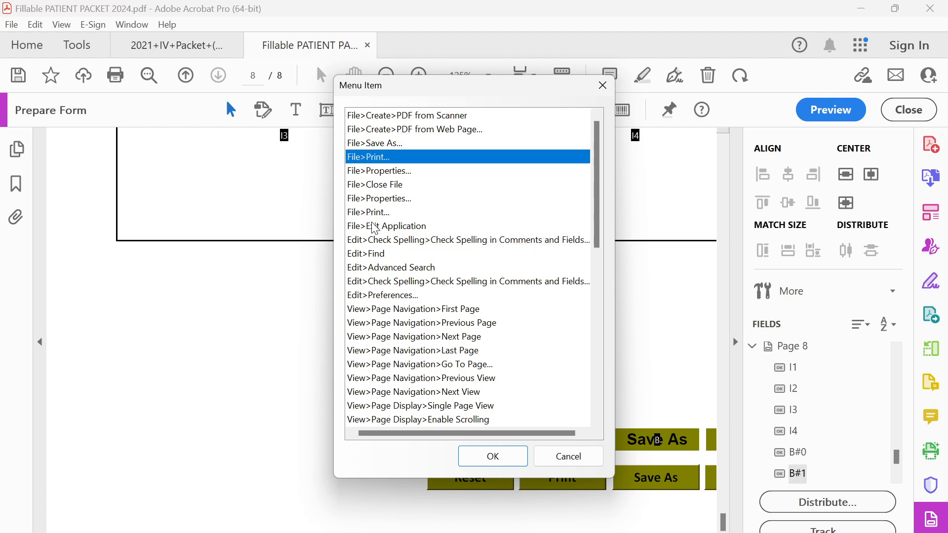
scroll(374, 335, "down", 10)
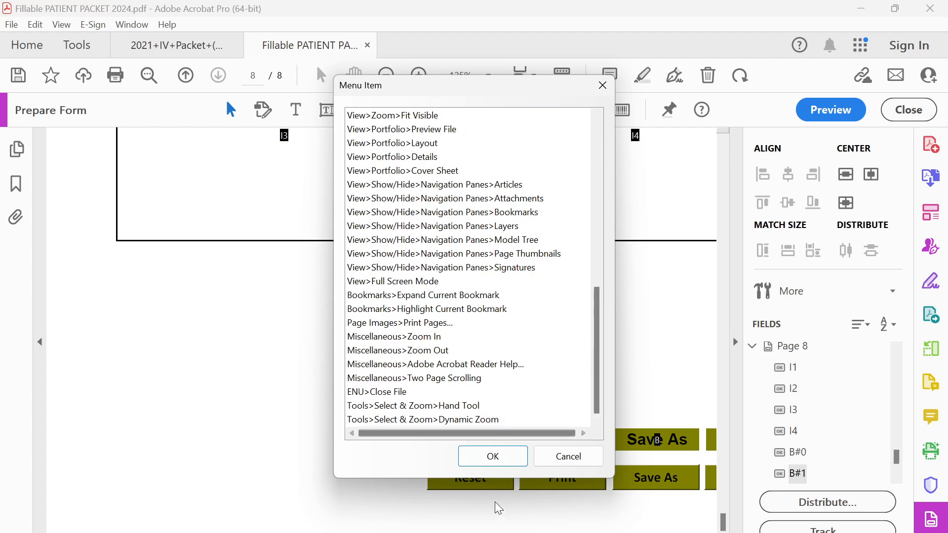
left_click(491, 455)
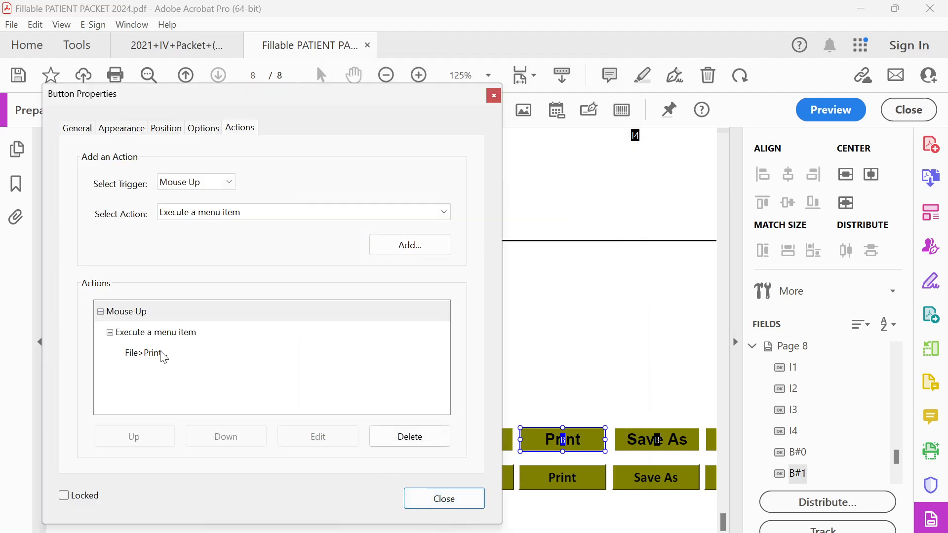
left_click(445, 502)
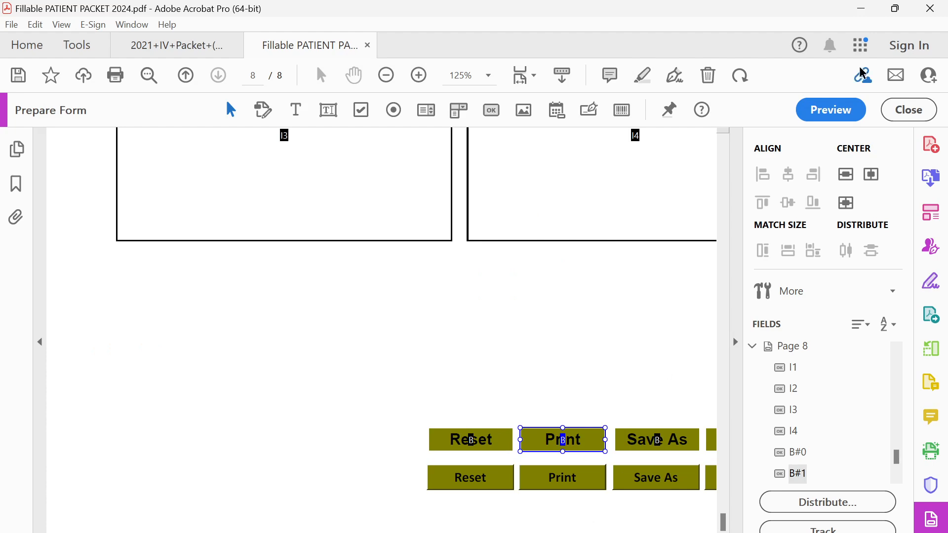
Step: Preview the form and test the Print button on page 8, dismissing the print dialog without printing
left_click(831, 110)
left_click(567, 445)
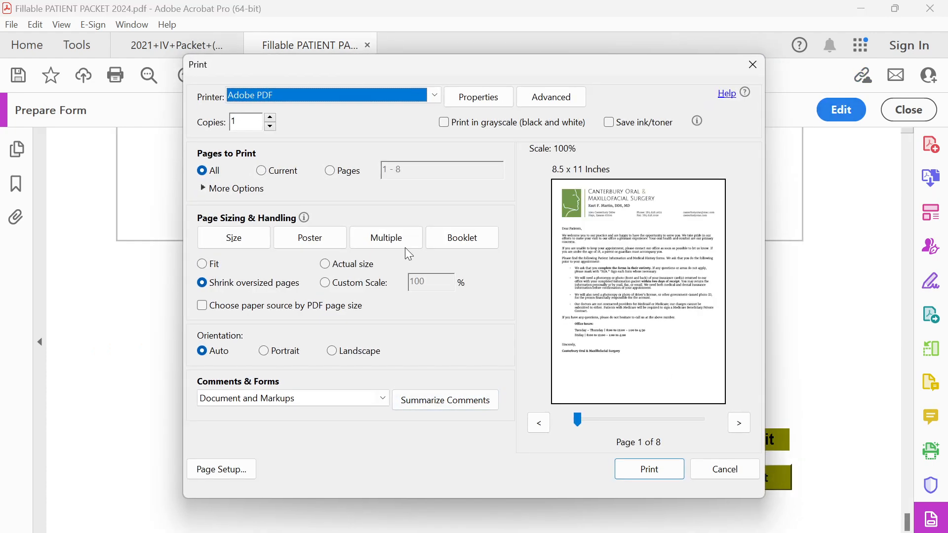
left_click(753, 65)
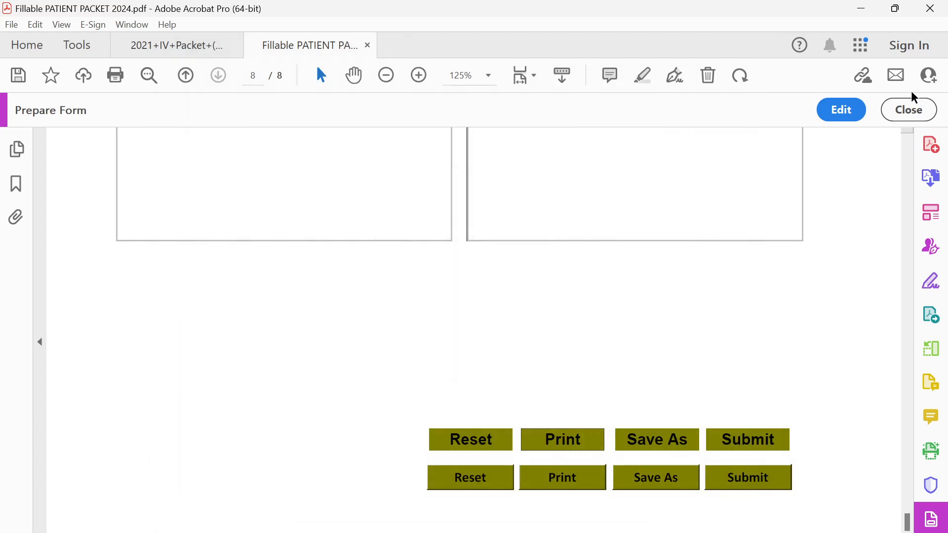
Step: Return to form editing and give the Save As button a Mouse Up action executing the File>Save As menu item
left_click(862, 111)
double_click(653, 445)
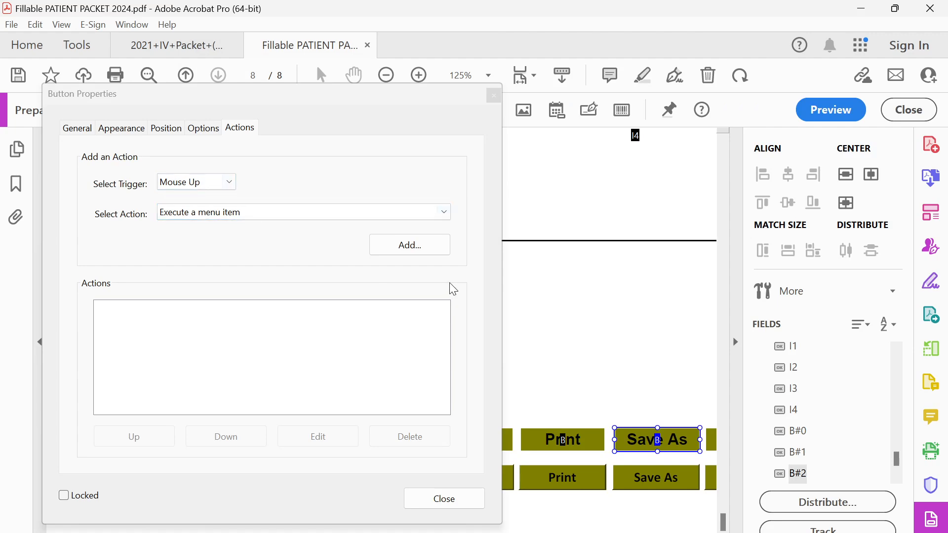
left_click(421, 253)
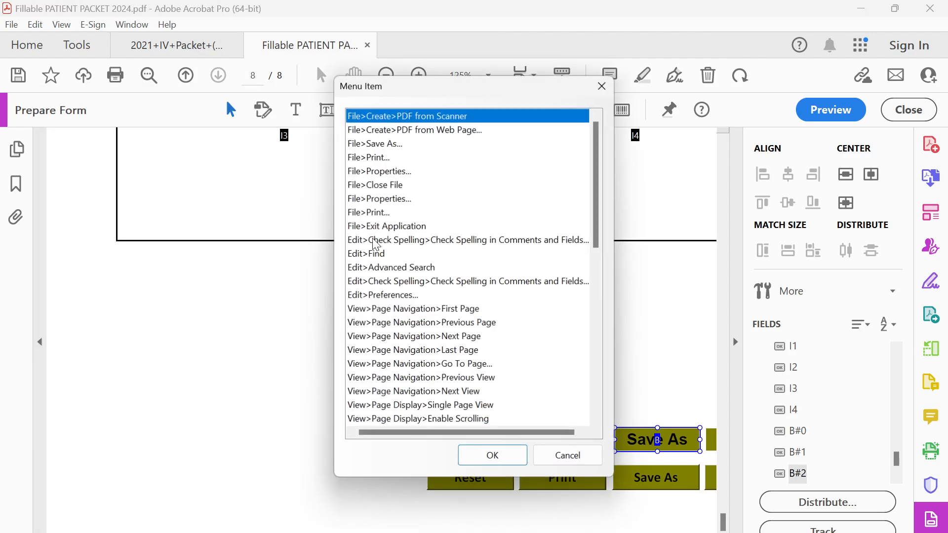
left_click(381, 144)
left_click(487, 462)
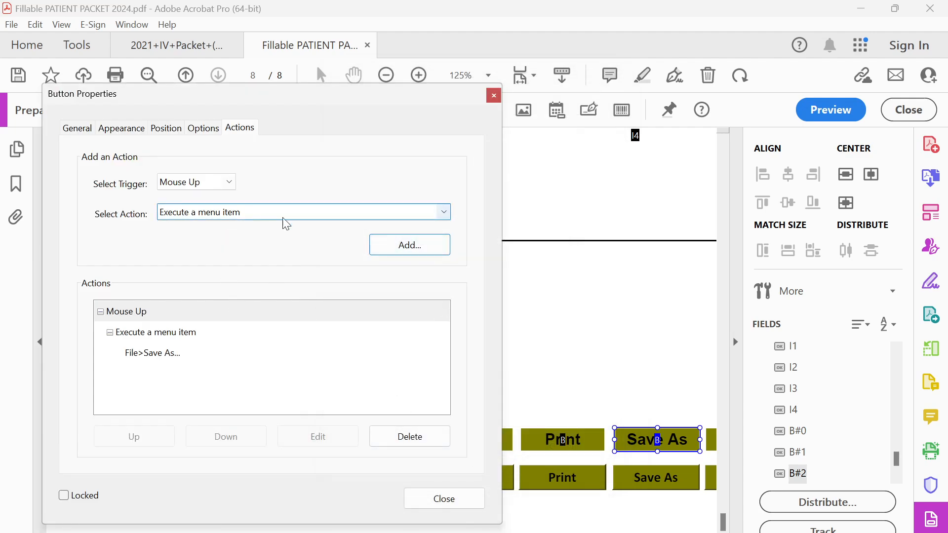
Step: Delete the Execute a menu item action from the Save As button
left_click(283, 218)
left_click(330, 196)
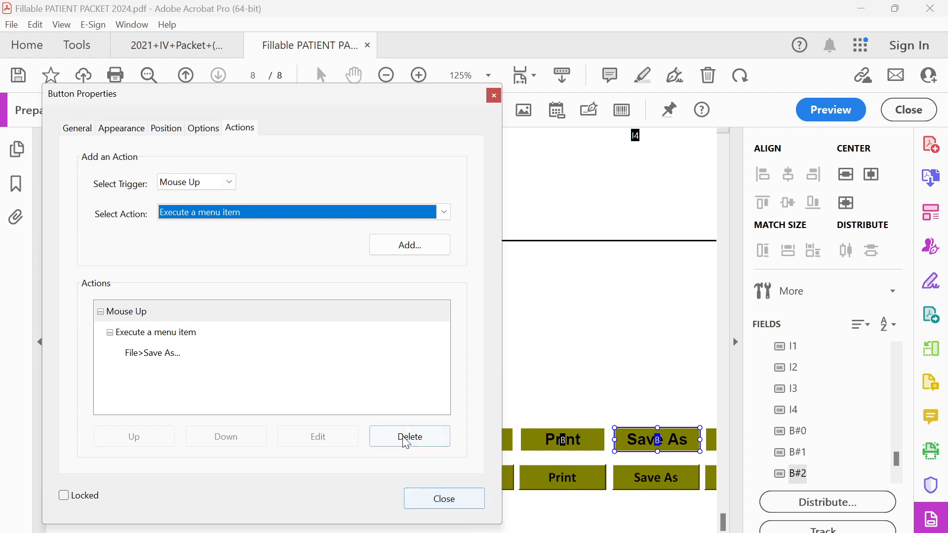
left_click(161, 353)
left_click(213, 338)
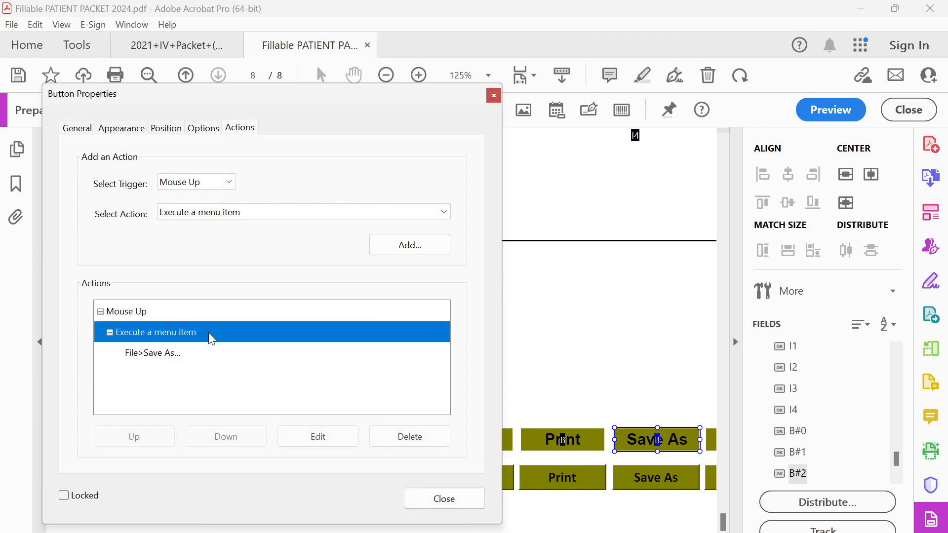
left_click(414, 438)
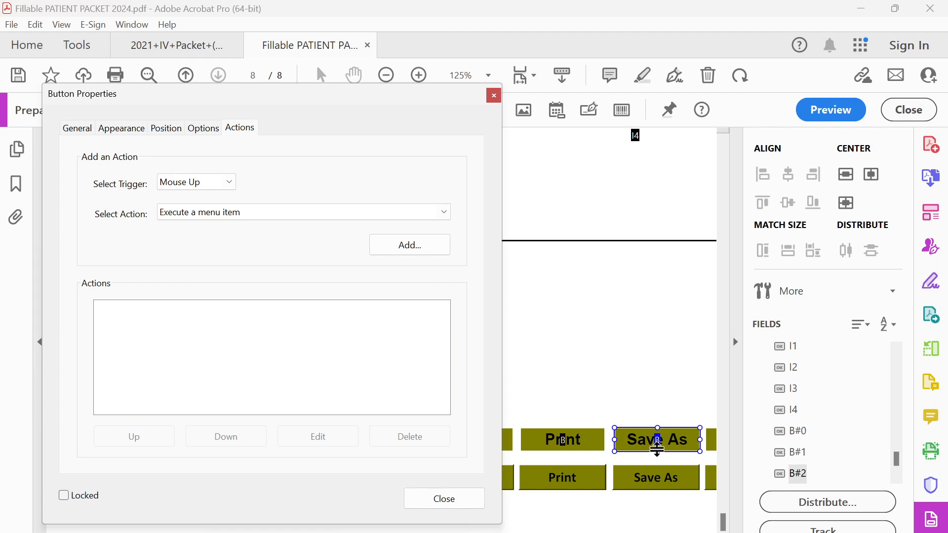
Step: Add the File>Save As menu item action to the Save As button again and close its properties
left_click(398, 245)
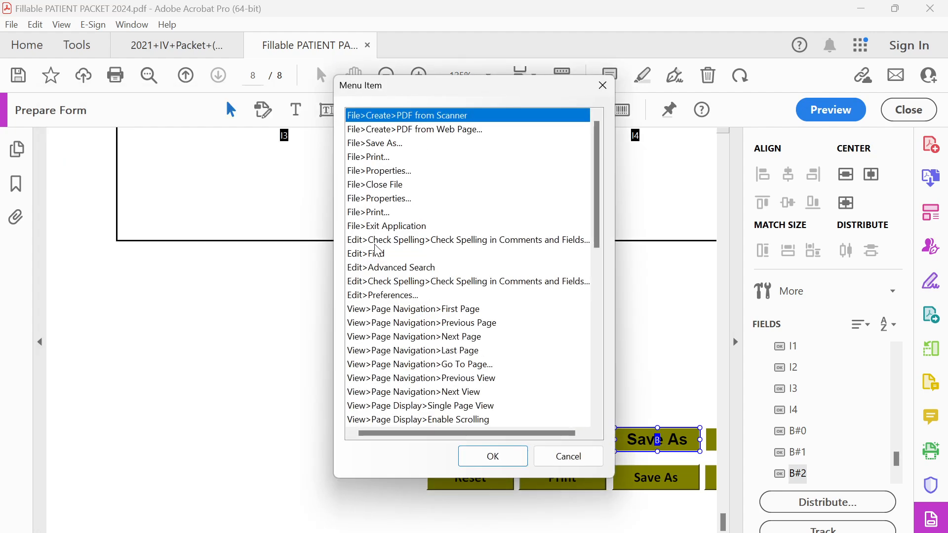
left_click(382, 144)
left_click(489, 454)
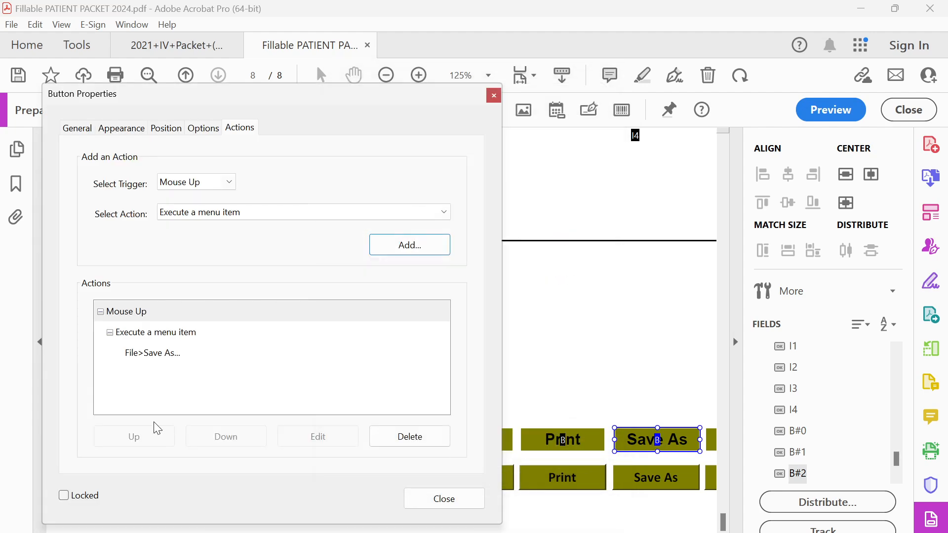
left_click(444, 499)
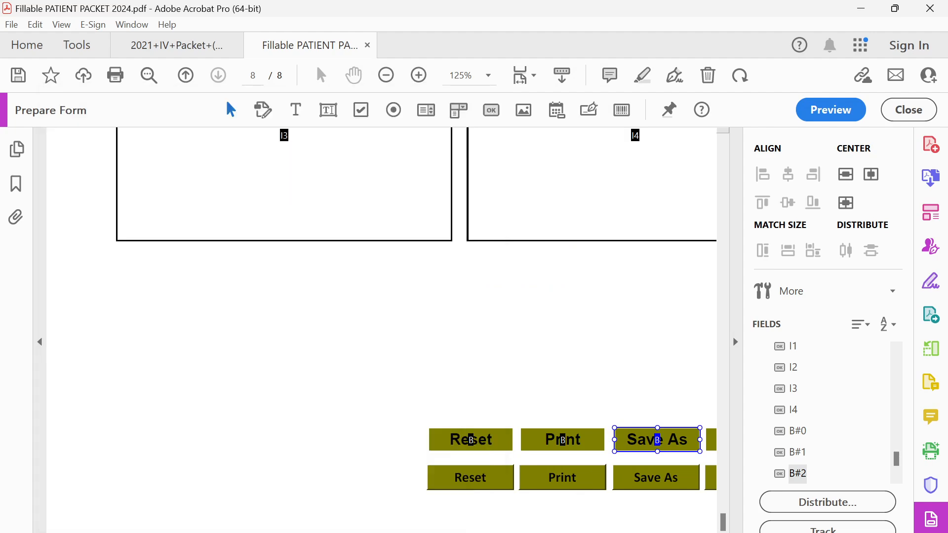
Step: Start adding a Submit a form action on Mouse Up to the Submit button, opening its submission settings
scroll(555, 525, "right", 2)
scroll(555, 525, "right", 1)
double_click(629, 439)
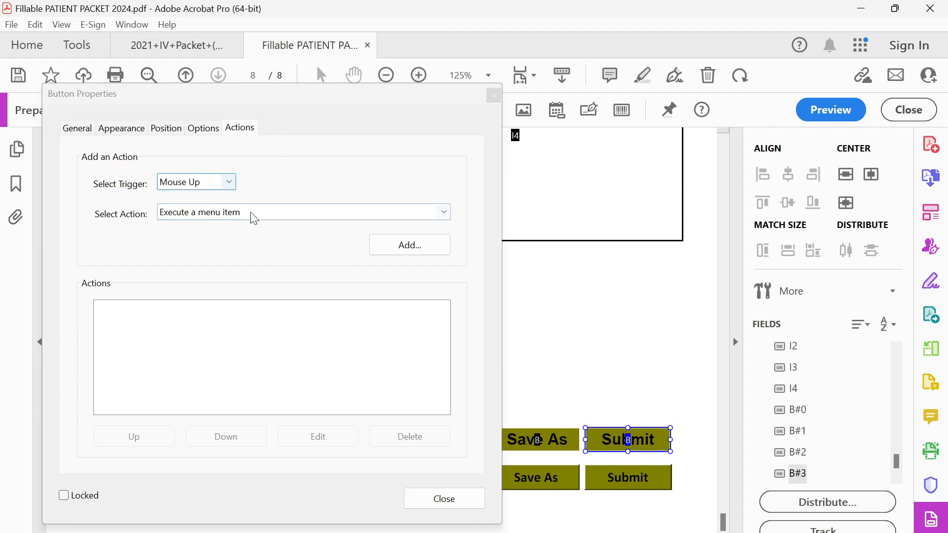
left_click(395, 250)
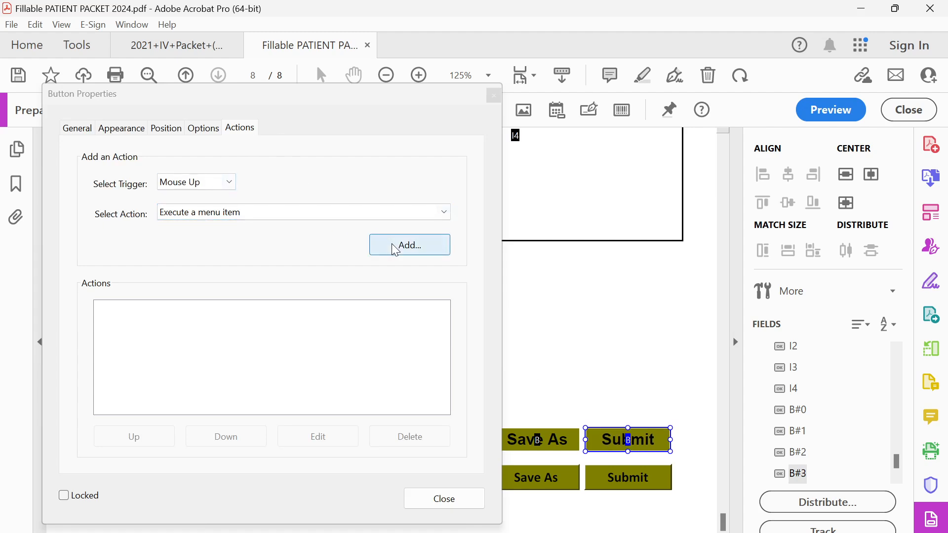
left_click(406, 216)
scroll(217, 326, "down", 3)
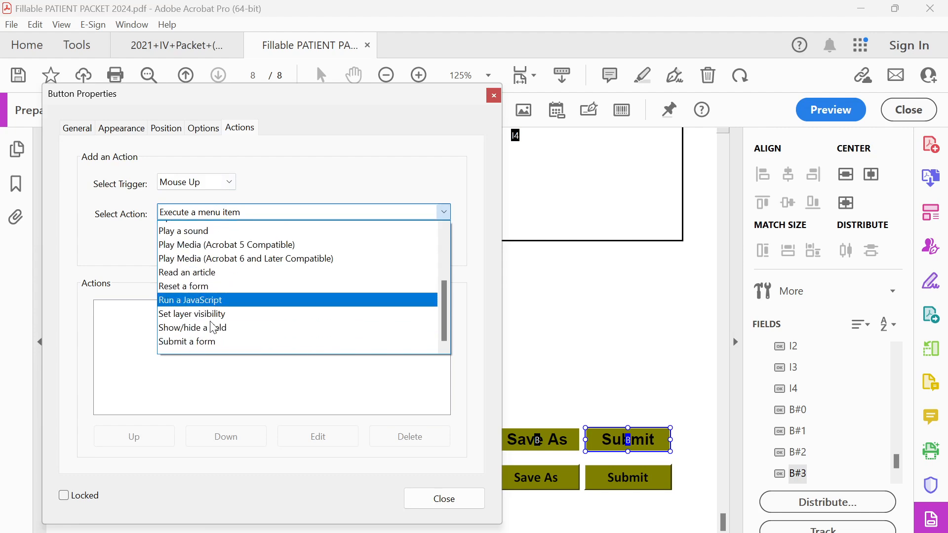
left_click(203, 341)
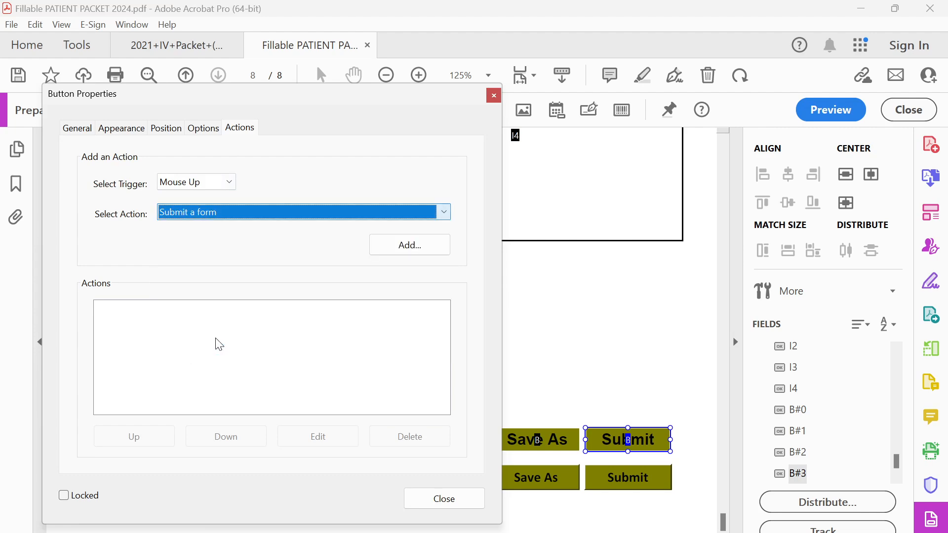
left_click(409, 245)
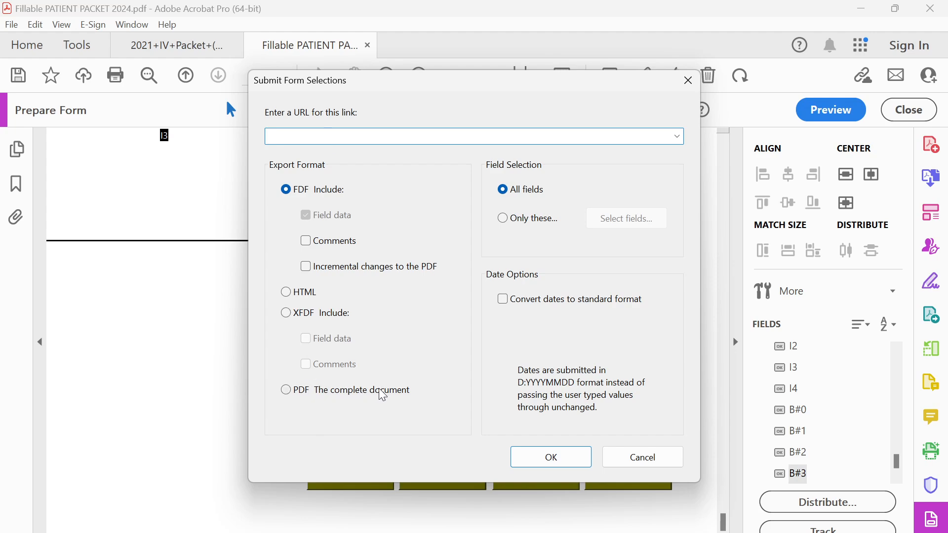
Step: Set the submission to export the complete PDF document to a mailto: link with the recipient's email address, and close the button properties
left_click(287, 393)
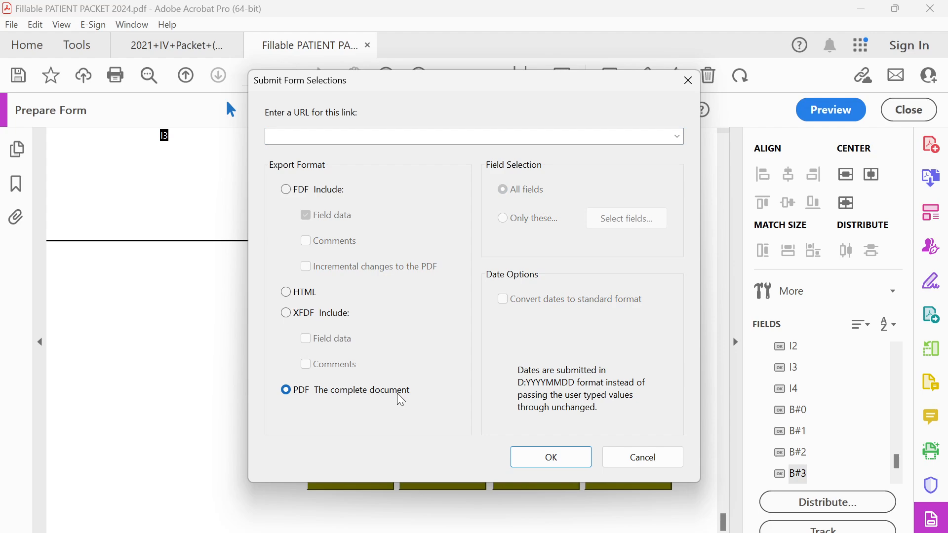
left_click(323, 140)
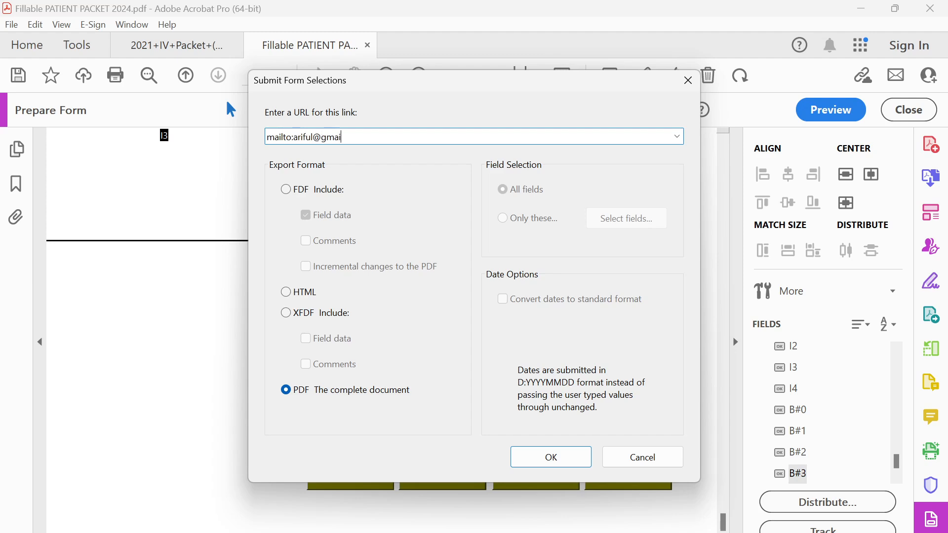
type(".com")
left_click(561, 462)
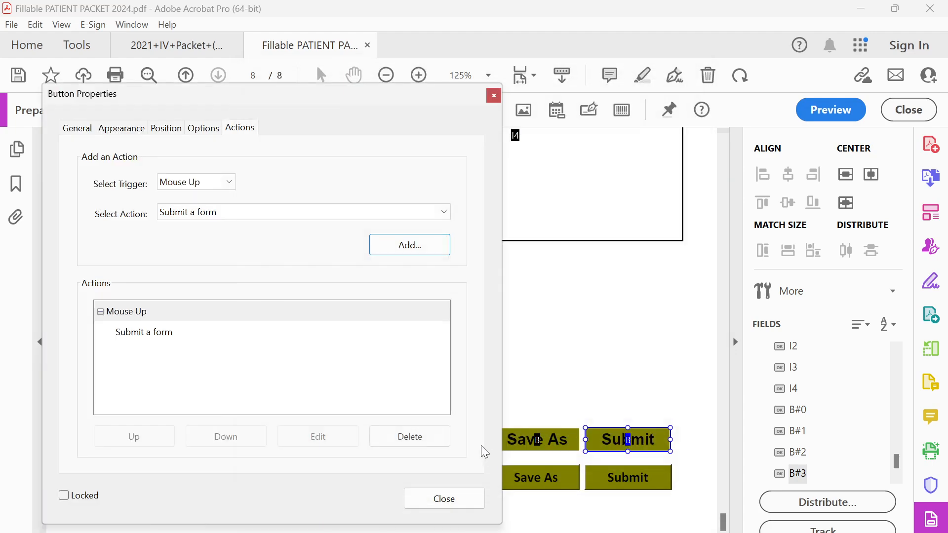
left_click(444, 499)
Step: Preview the form and test the Submit button, sending with the default email application
left_click(805, 117)
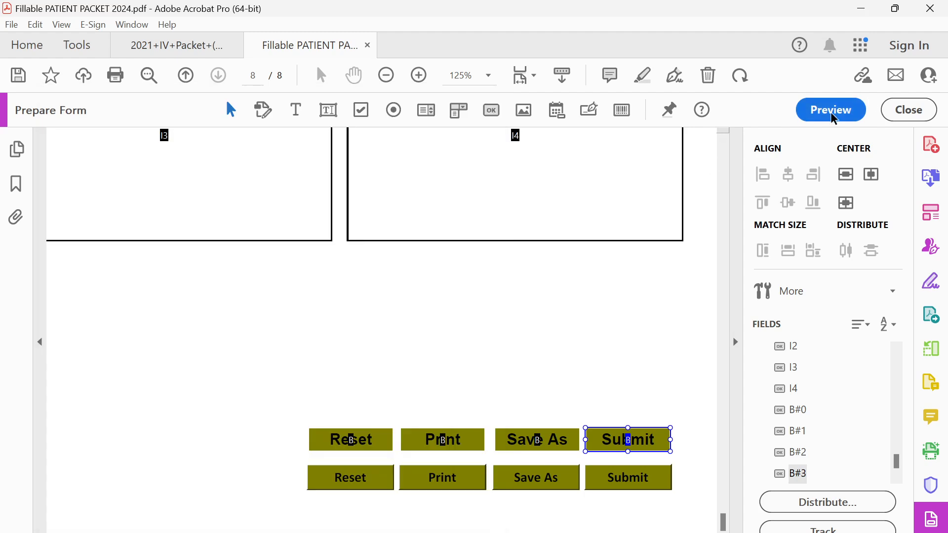
left_click(741, 446)
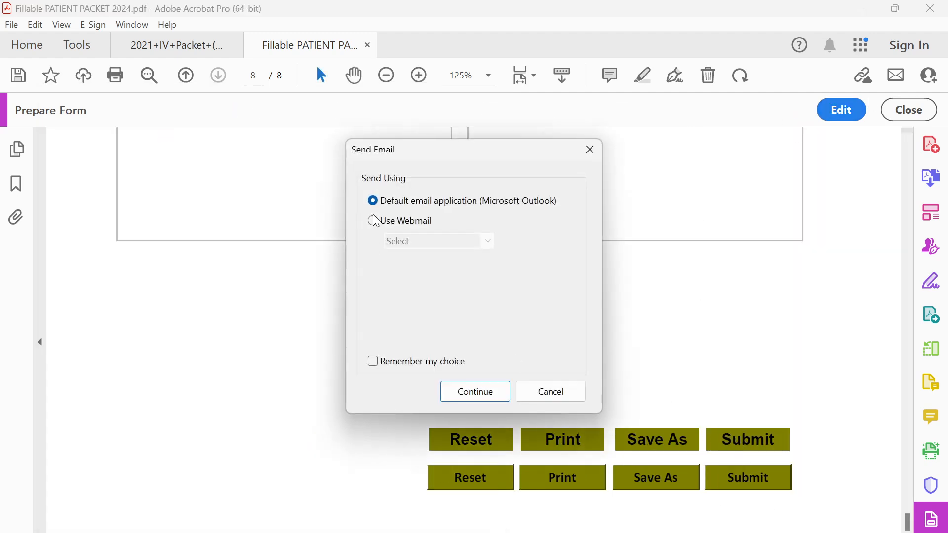
left_click(475, 394)
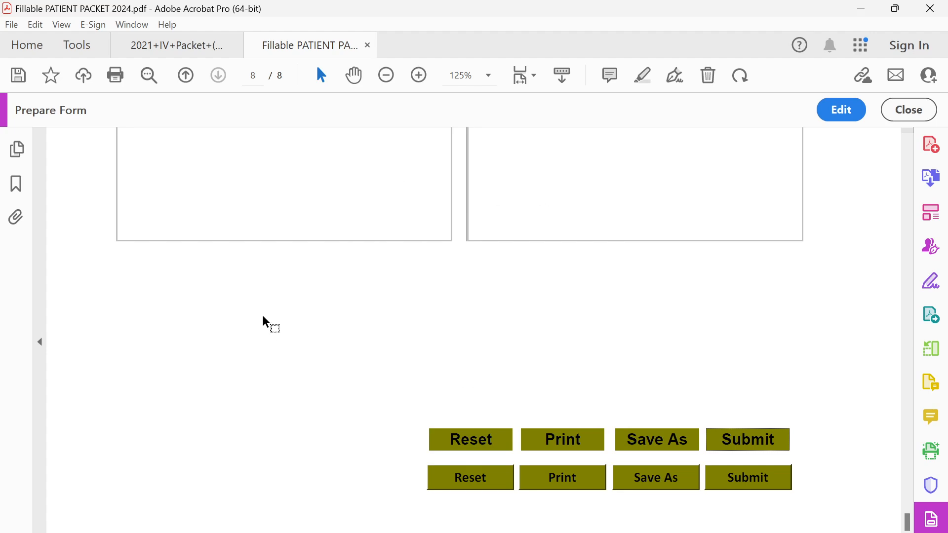
left_click(793, 346)
Step: Return to form editing, save the patient packet, and switch to the 2021+IV+Packet reference
left_click(844, 115)
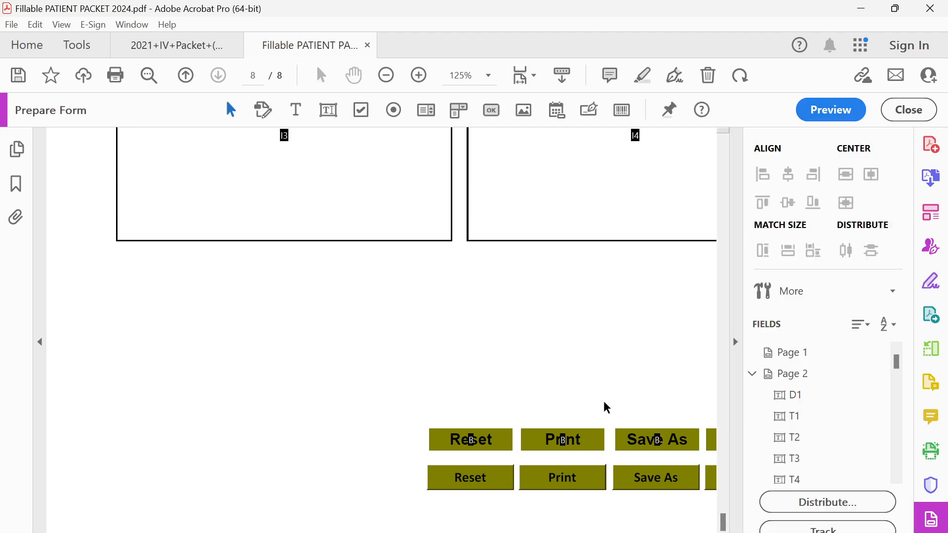
left_click_drag(620, 385, 400, 320)
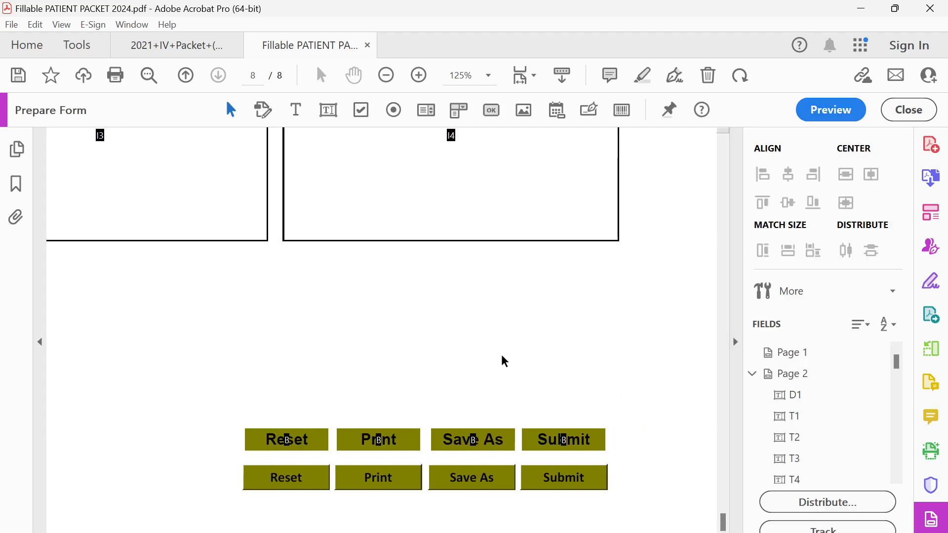
left_click(12, 77)
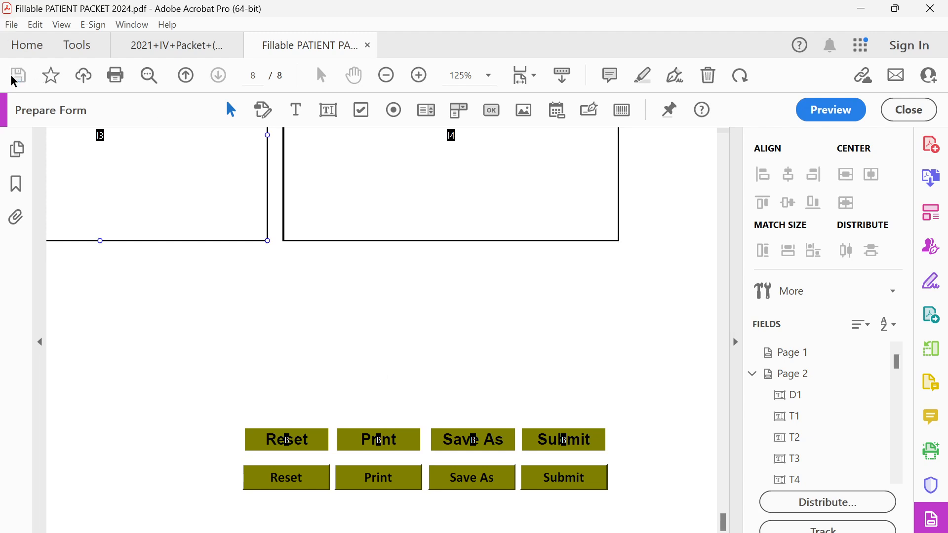
left_click(169, 44)
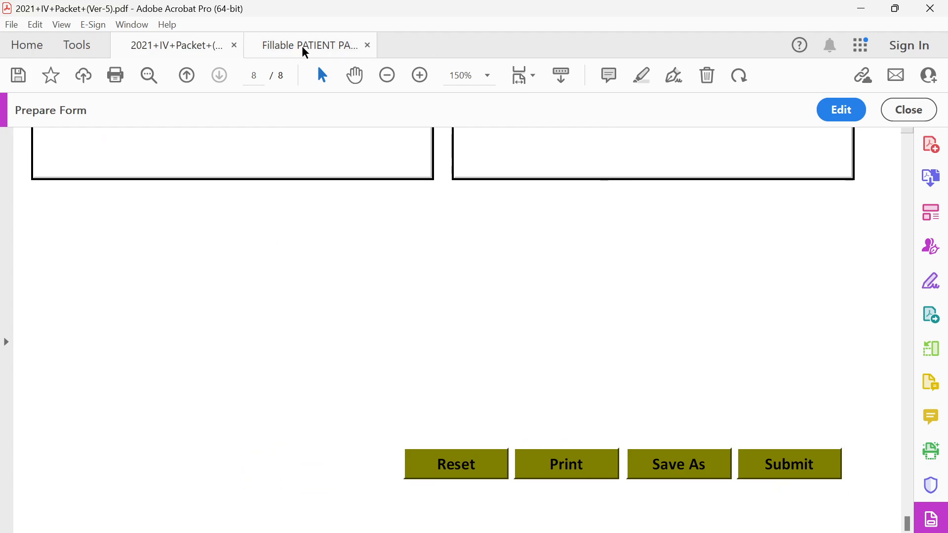
Step: In Fillable PATIENT PACKET 2024.pdf, move the four button fields on page 8 down onto the printed Reset, Print, Save As and Submit buttons
left_click(305, 47)
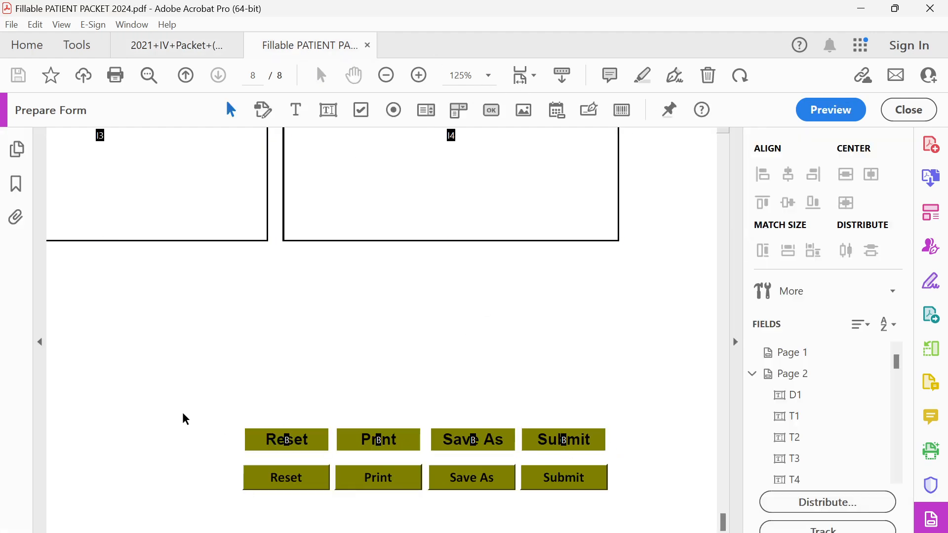
left_click_drag(185, 419, 682, 452)
scroll(309, 462, "up", 1, "ctrl")
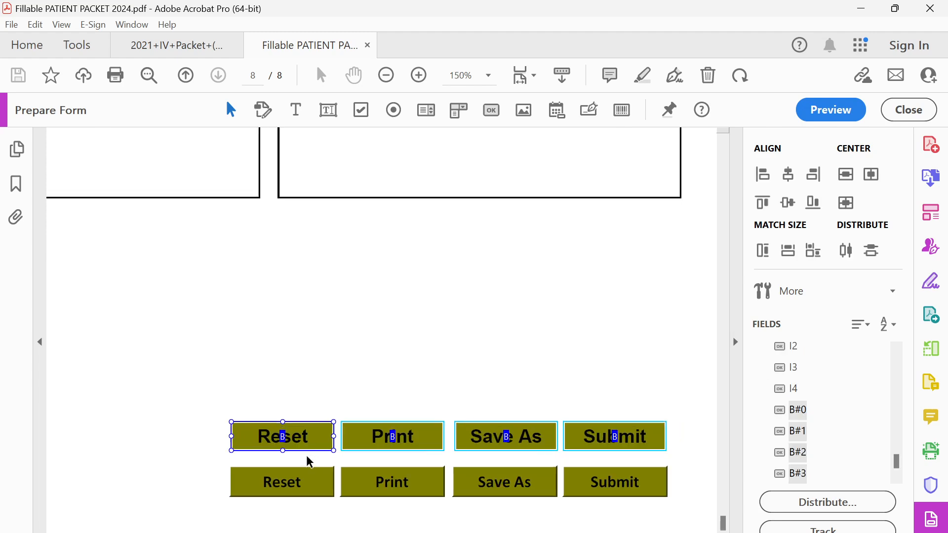
scroll(310, 462, "up", 1, "ctrl")
scroll(308, 461, "down", 2, "ctrl")
scroll(377, 452, "up", 1, "ctrl")
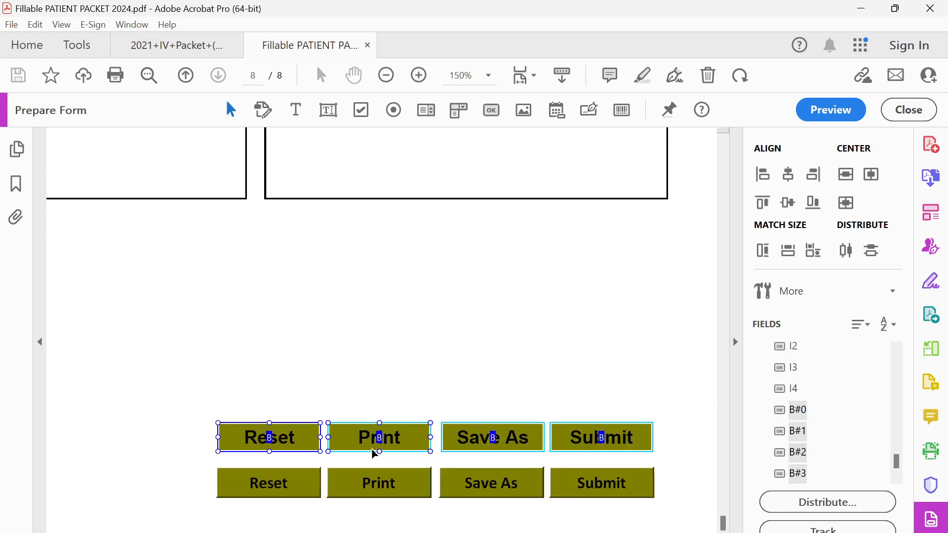
scroll(369, 453, "down", 1)
left_click_drag(288, 425, 282, 462)
left_click(338, 401)
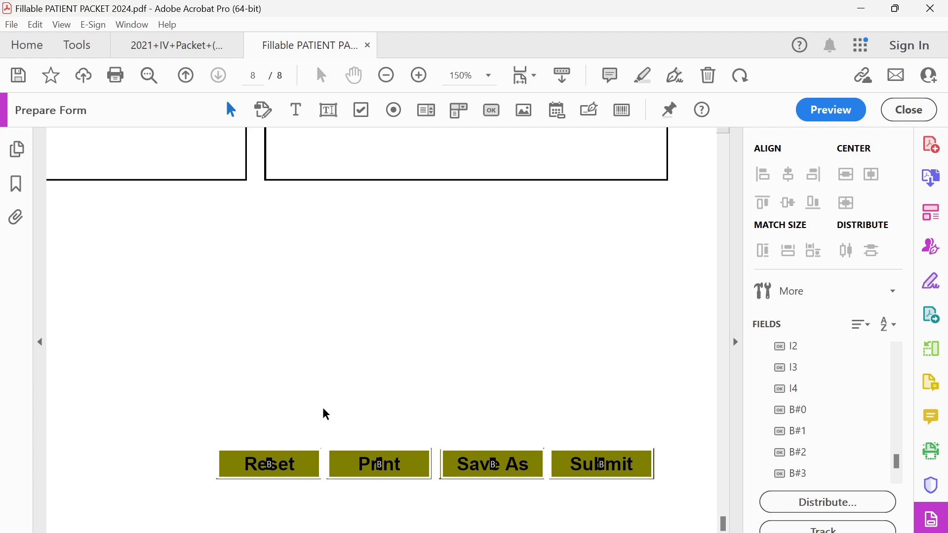
Step: Nudge the four button fields together slightly downward to line them up with the printed buttons beneath
scroll(310, 436, "up", 2)
scroll(310, 437, "down", 3)
left_click_drag(173, 443, 654, 487)
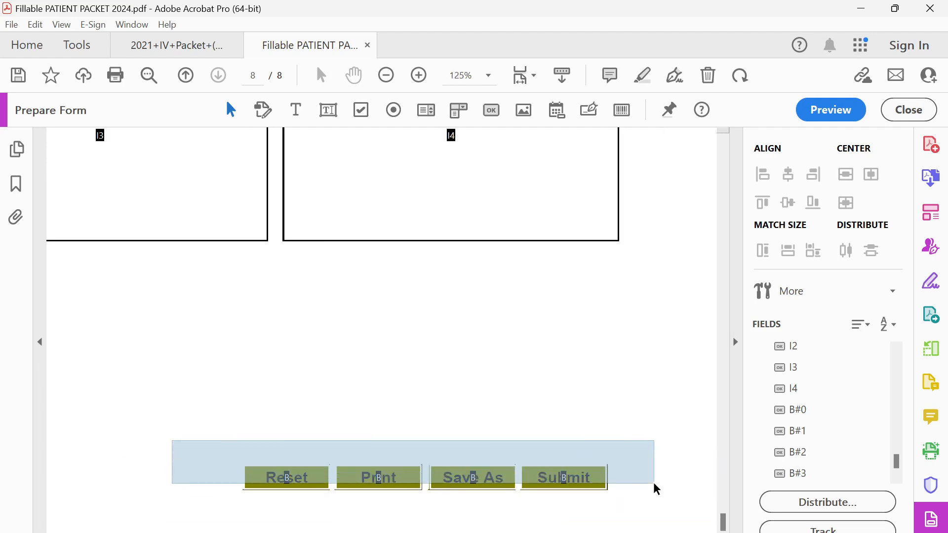
scroll(555, 498, "up", 3)
scroll(552, 494, "up", 3)
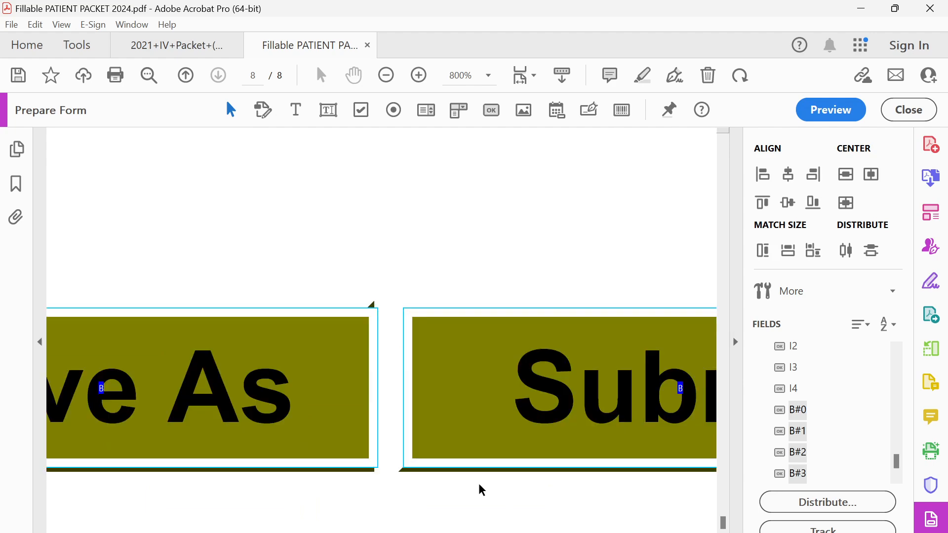
left_click(429, 433)
key("Down")
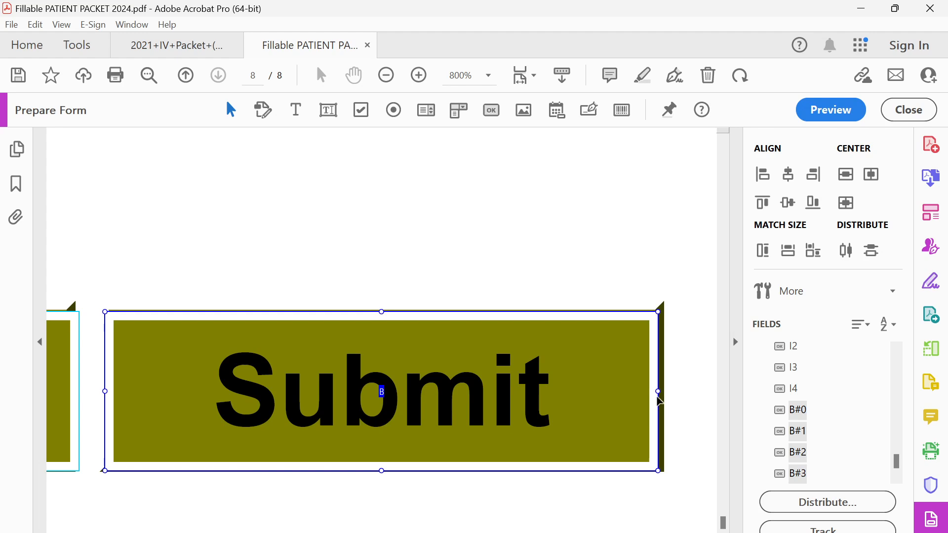
Step: Try to extend the Submit button field's right and top edges over the printed button, and save the form
left_click_drag(659, 395, 663, 394)
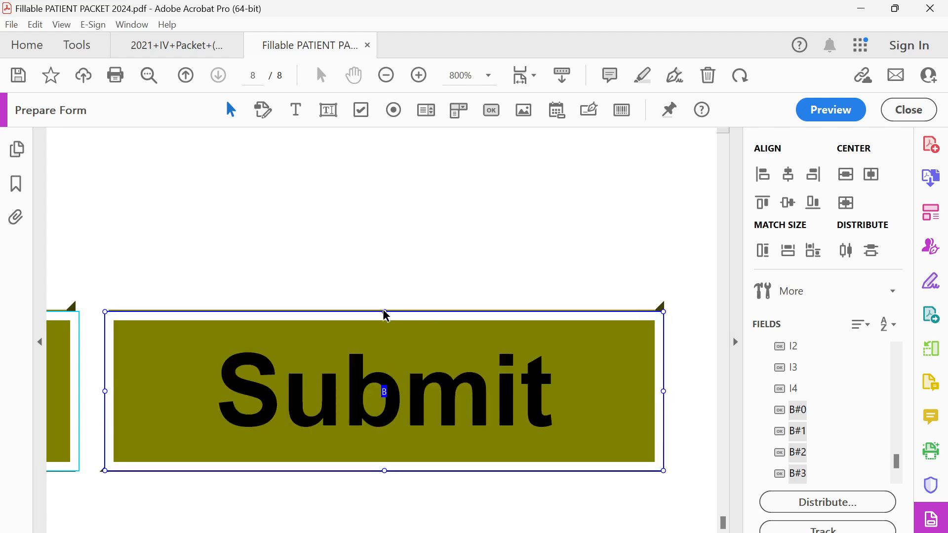
left_click_drag(386, 314, 388, 300)
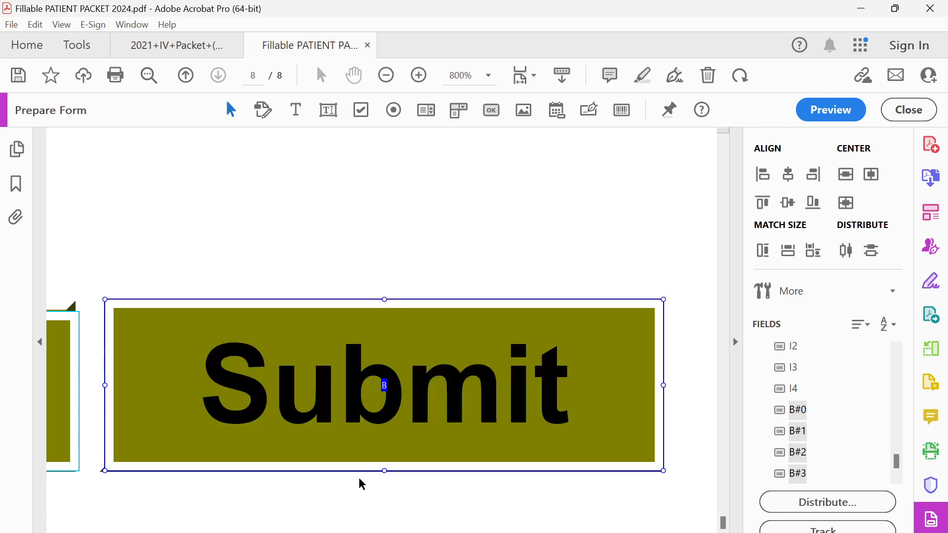
left_click(141, 262)
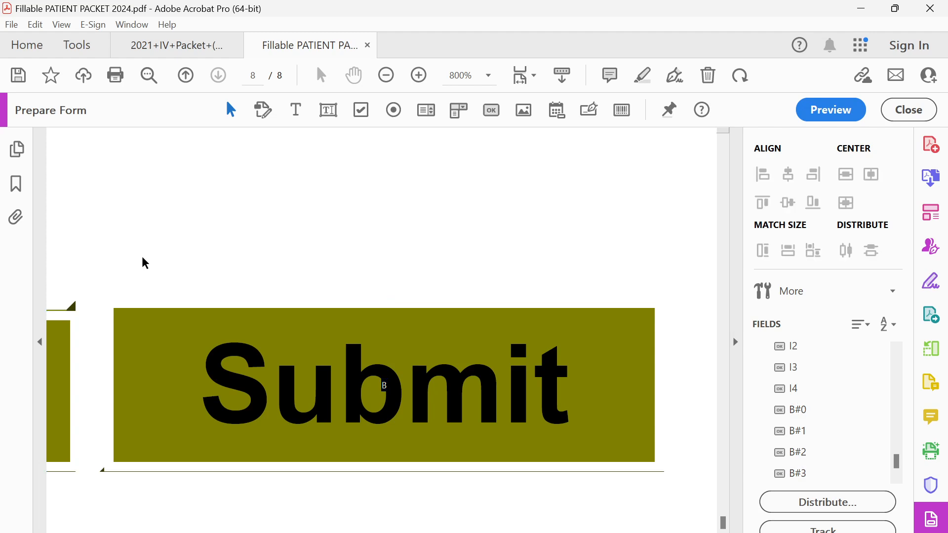
scroll(142, 263, "down", 1)
scroll(144, 265, "down", 2)
key("ctrl+s")
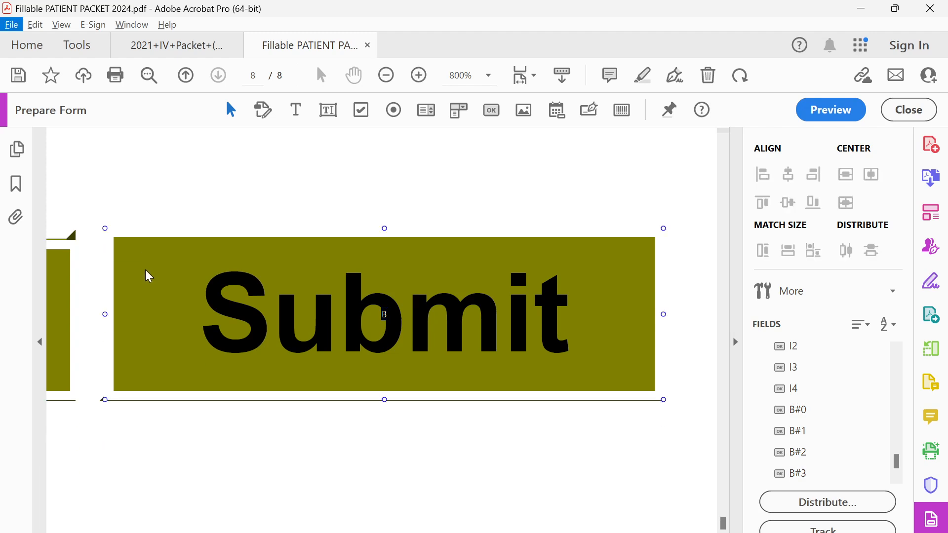
scroll(151, 446, "down", 4)
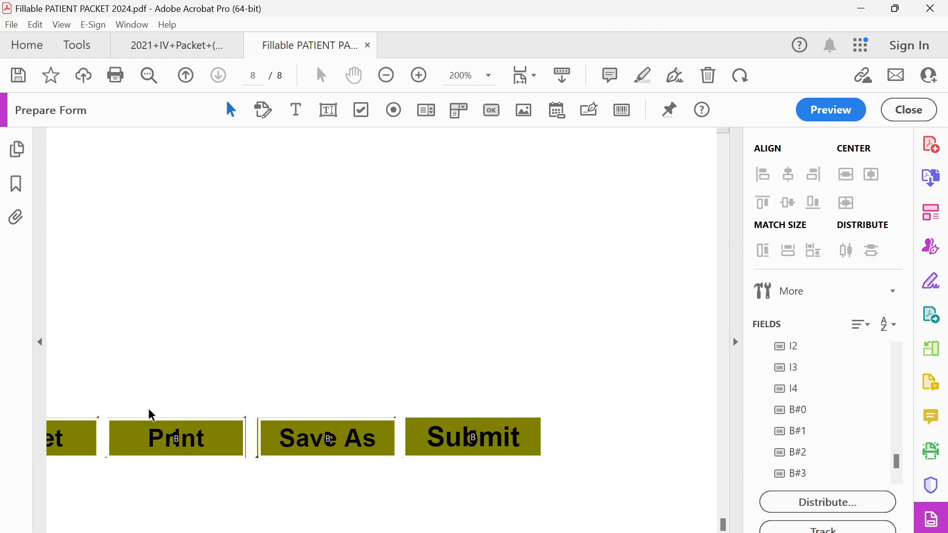
left_click_drag(434, 381, 292, 310)
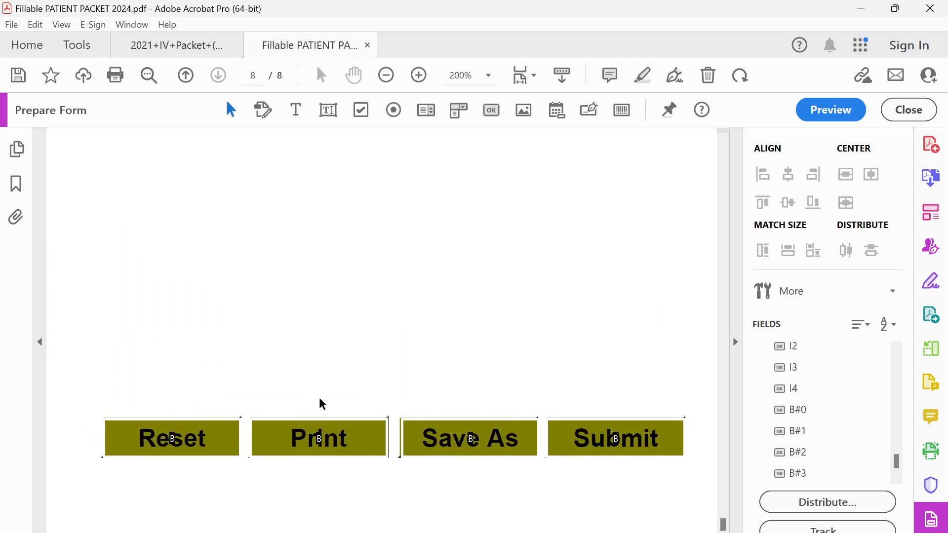
Step: Extend the Reset field's top edge and the Print field's top and right edges to cover the printed buttons
left_click_drag(90, 395, 741, 471)
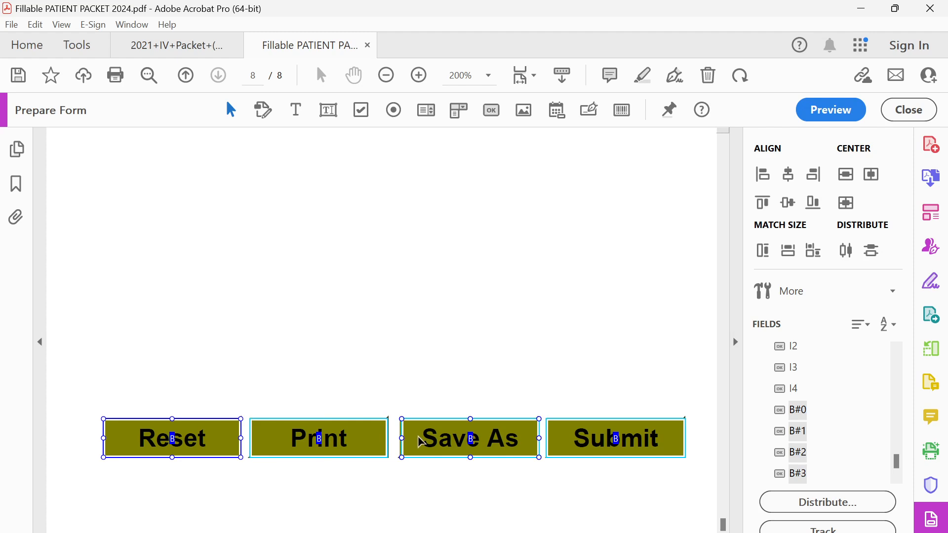
scroll(419, 441, "up", 1)
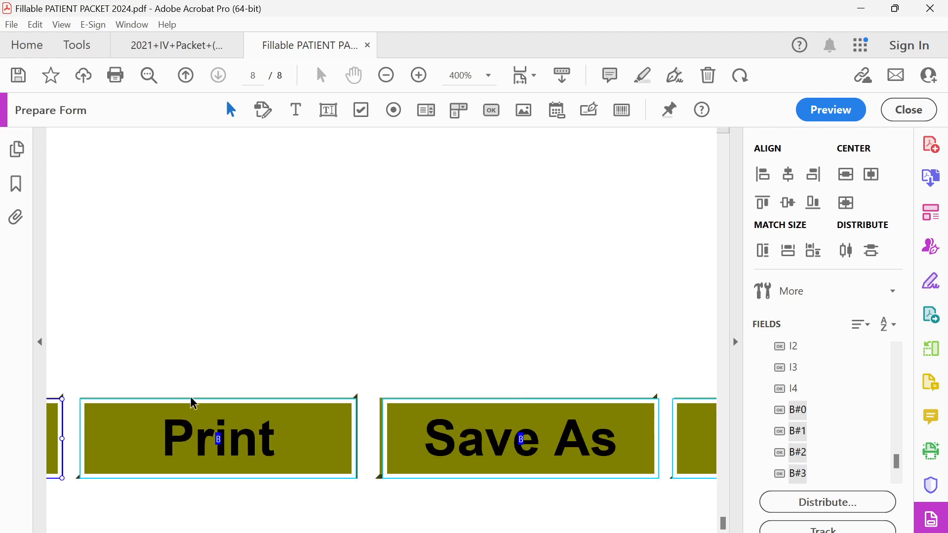
left_click_drag(144, 368, 387, 348)
left_click_drag(209, 365, 349, 332)
scroll(316, 377, "up", 1)
left_click(482, 304)
left_click_drag(664, 301, 266, 298)
left_click_drag(605, 358, 358, 311)
left_click(341, 309)
left_click_drag(290, 295, 296, 283)
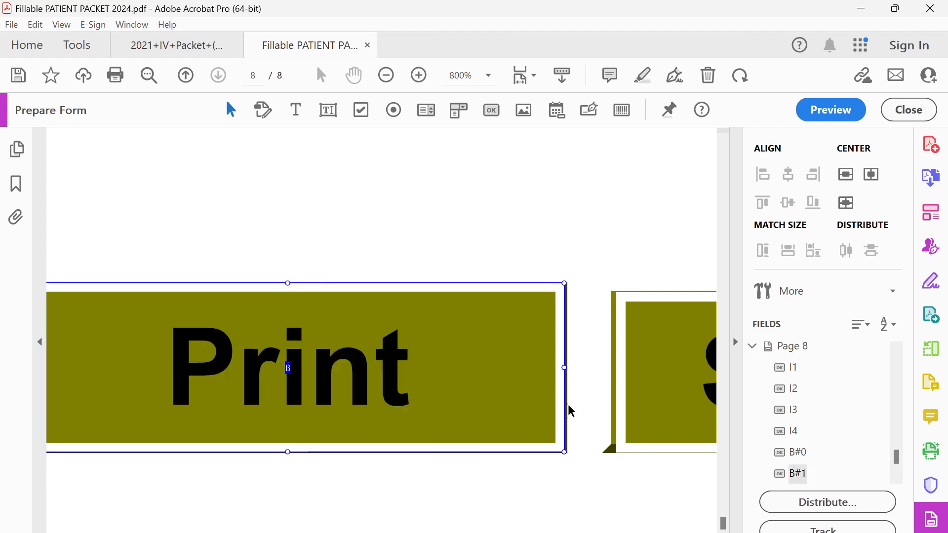
left_click_drag(564, 368, 602, 374)
Step: Extend the Save As button field's left and top edges so it covers the printed Save As button
left_click(637, 386)
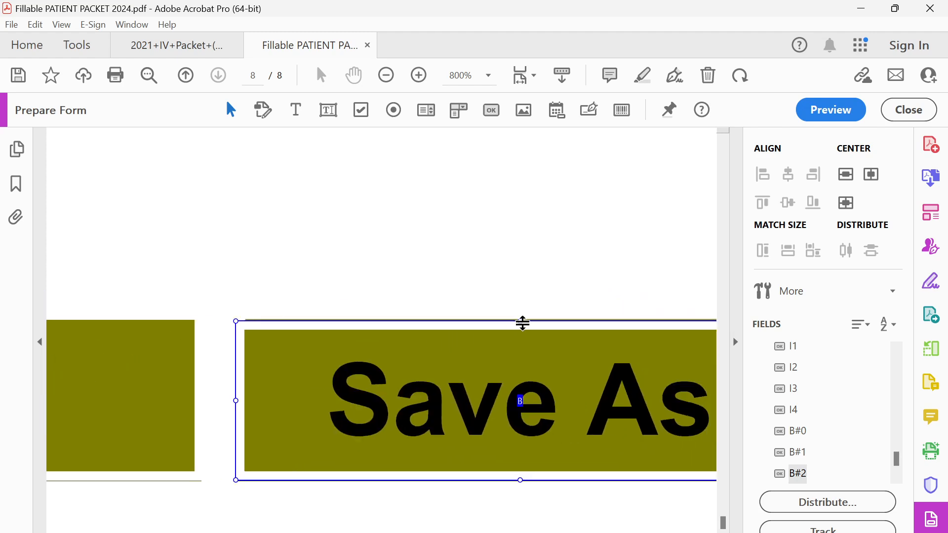
left_click_drag(522, 323, 521, 319)
left_click(538, 297)
left_click_drag(626, 310, 377, 276)
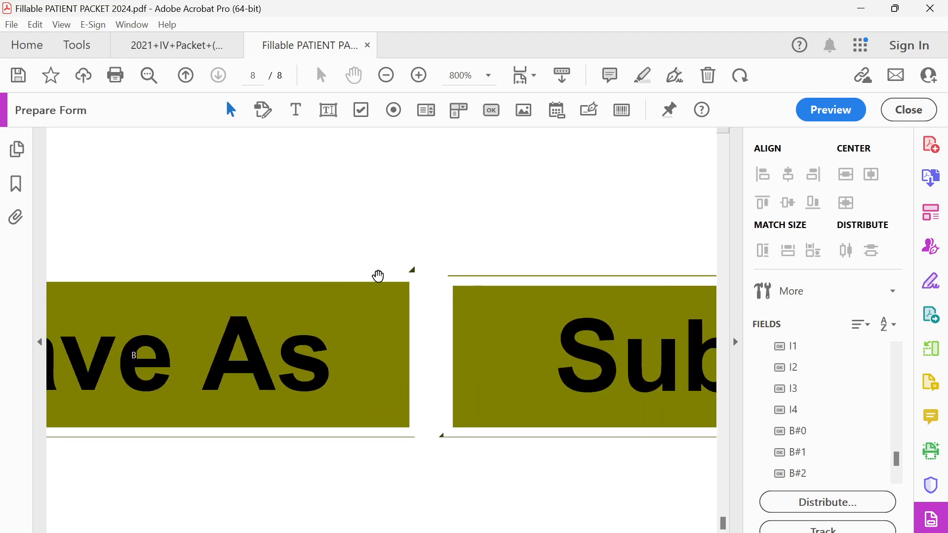
left_click(388, 341)
left_click_drag(161, 357, 143, 346)
left_click(77, 291)
scroll(73, 290, "up", 1)
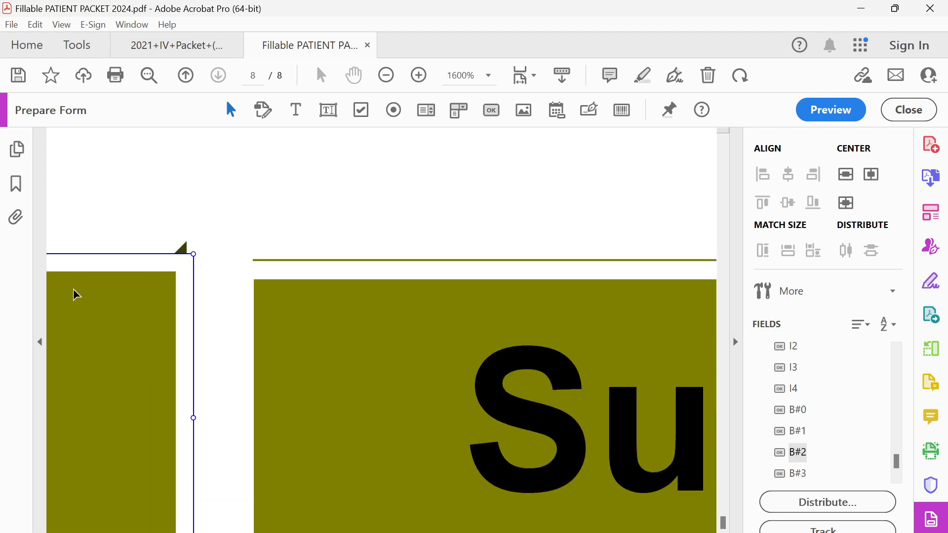
scroll(73, 291, "down", 2)
left_click_drag(106, 253, 361, 287)
scroll(246, 358, "up", 1)
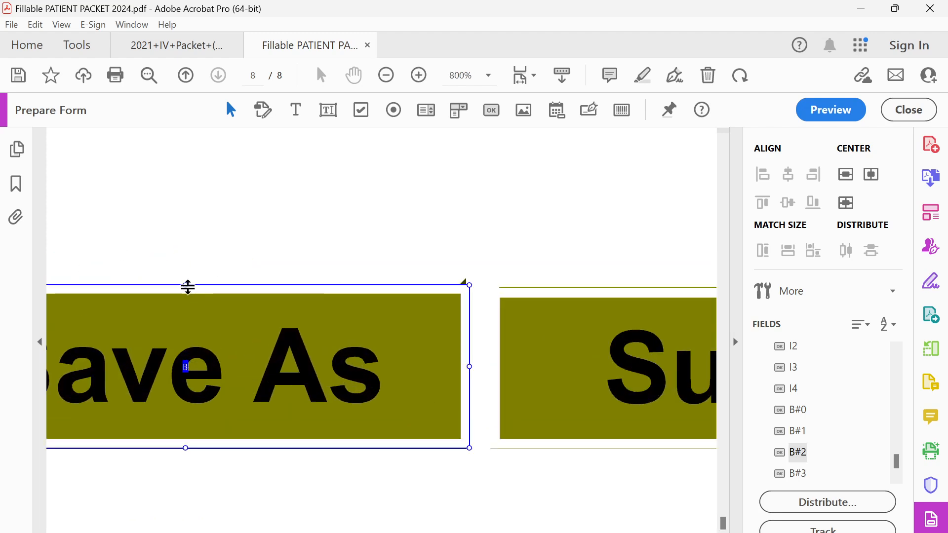
left_click_drag(187, 286, 187, 277)
Step: Raise the Submit button field's top edge so it fully covers the printed Submit button
left_click_drag(511, 340, 73, 331)
left_click(458, 339)
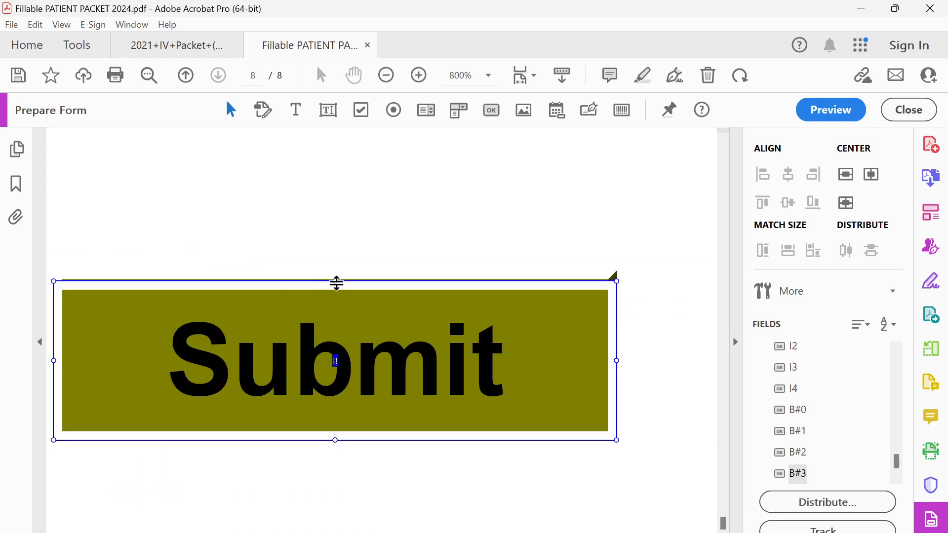
left_click_drag(336, 283, 336, 272)
left_click_drag(282, 221, 396, 227)
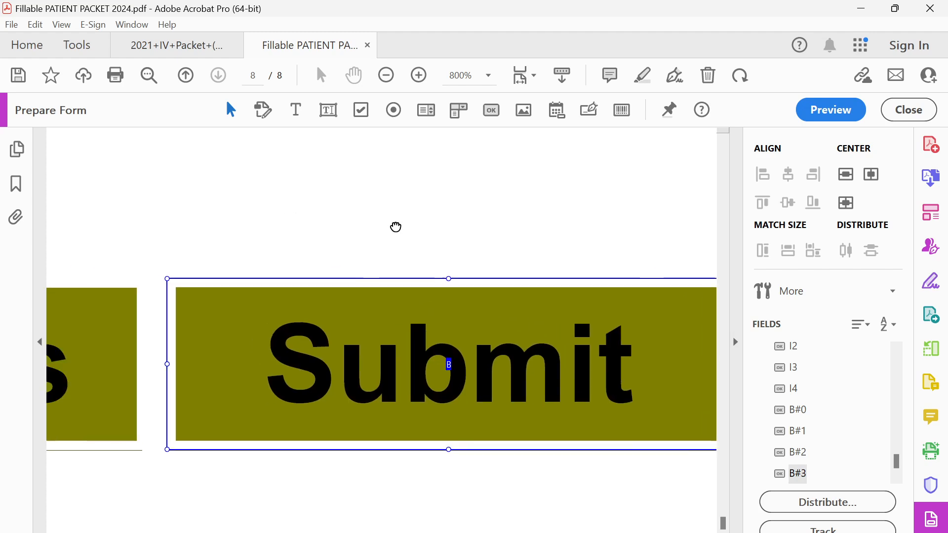
scroll(395, 227, "down", 5)
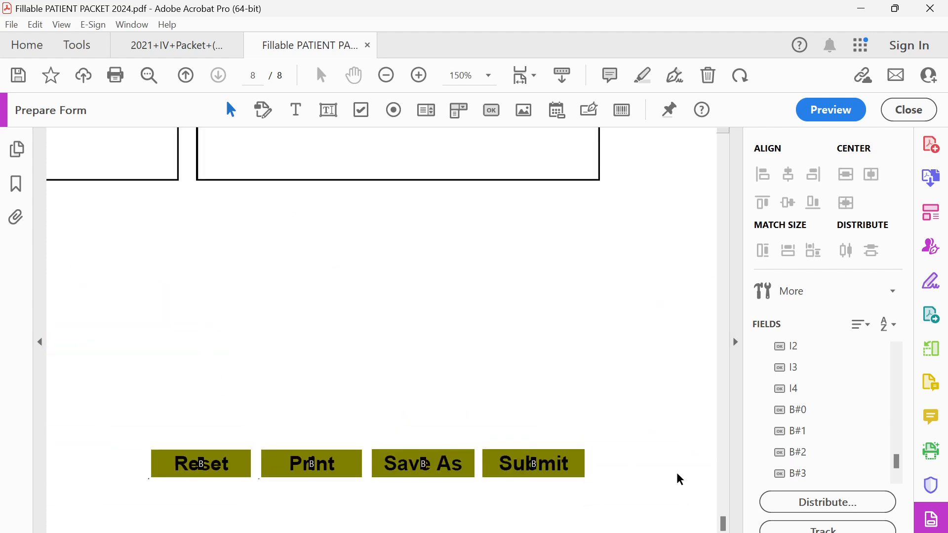
left_click(582, 453)
Step: Extend the Print button field's left edge to cover the exposed corner of the printed Print button
left_click(227, 503)
scroll(242, 499, "up", 5)
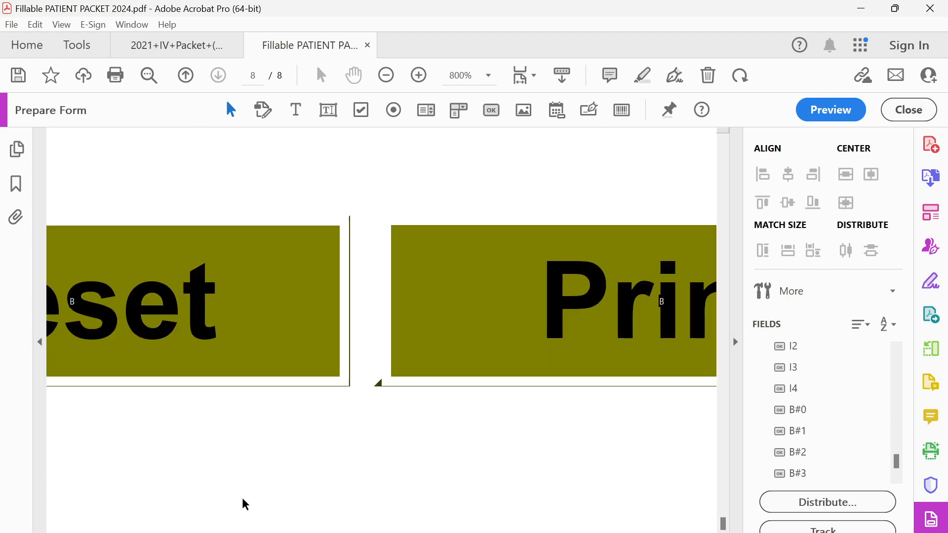
left_click(465, 352)
left_click_drag(383, 301, 374, 301)
left_click(312, 414)
Step: Extend the Reset button field's left and bottom edges to cover the rest of the printed Reset button
left_click(52, 330)
left_click_drag(54, 329, 449, 334)
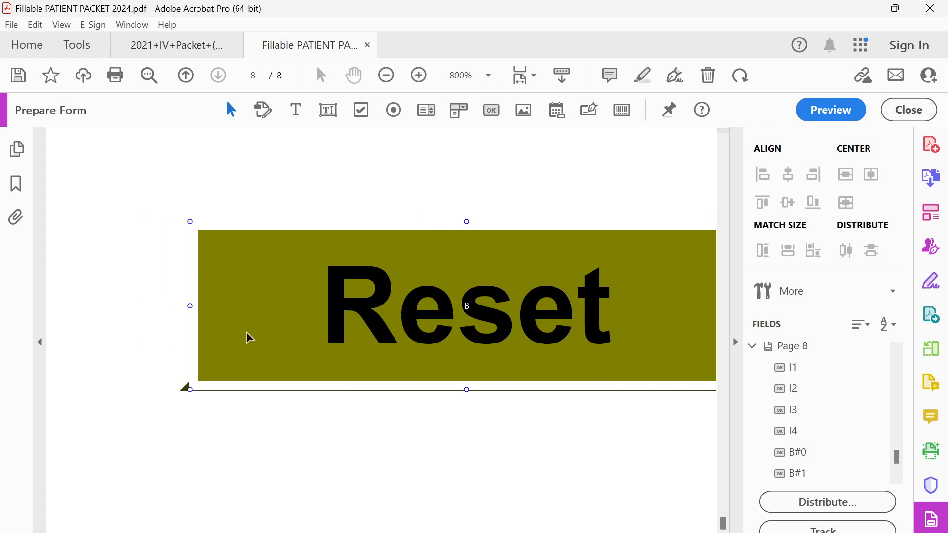
left_click_drag(193, 309, 182, 309)
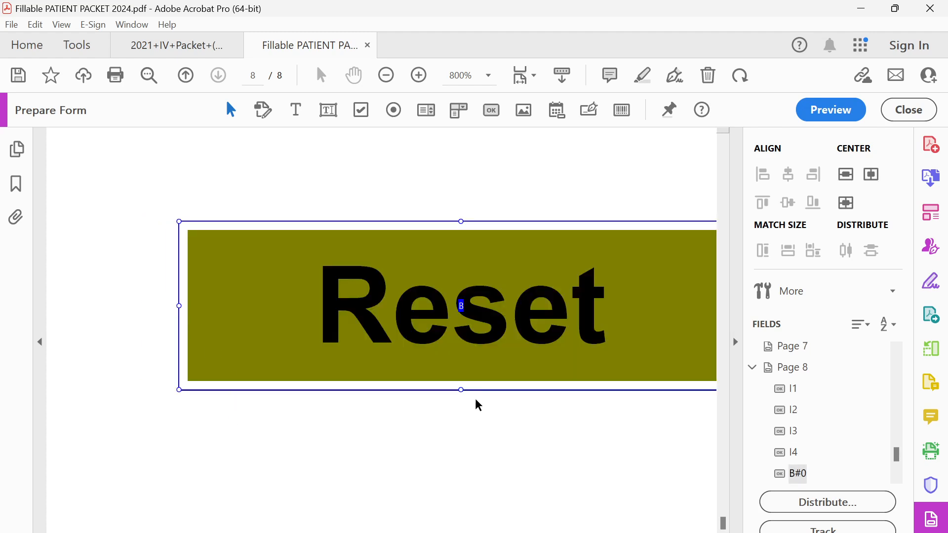
left_click_drag(462, 391, 464, 393)
left_click(473, 423)
scroll(496, 448, "down", 5)
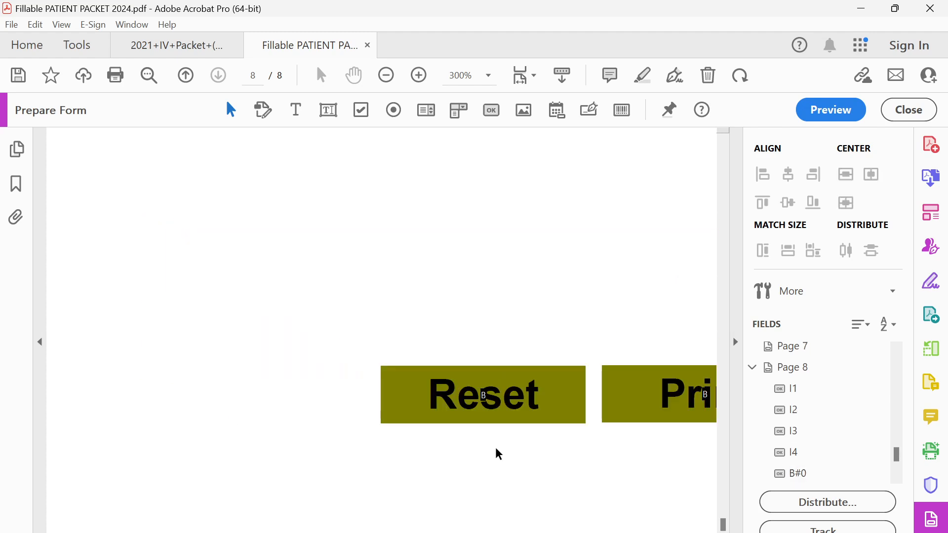
scroll(516, 479, "right", 5)
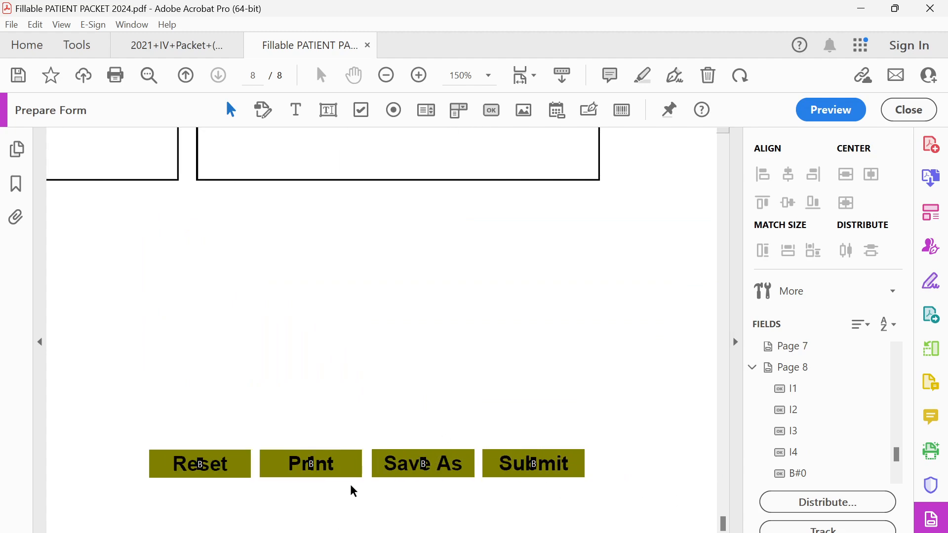
Step: Preview the form and test the Card#1 front-side image field by opening its image selection, without choosing a file
scroll(350, 484, "down", 2)
scroll(333, 455, "up", 2)
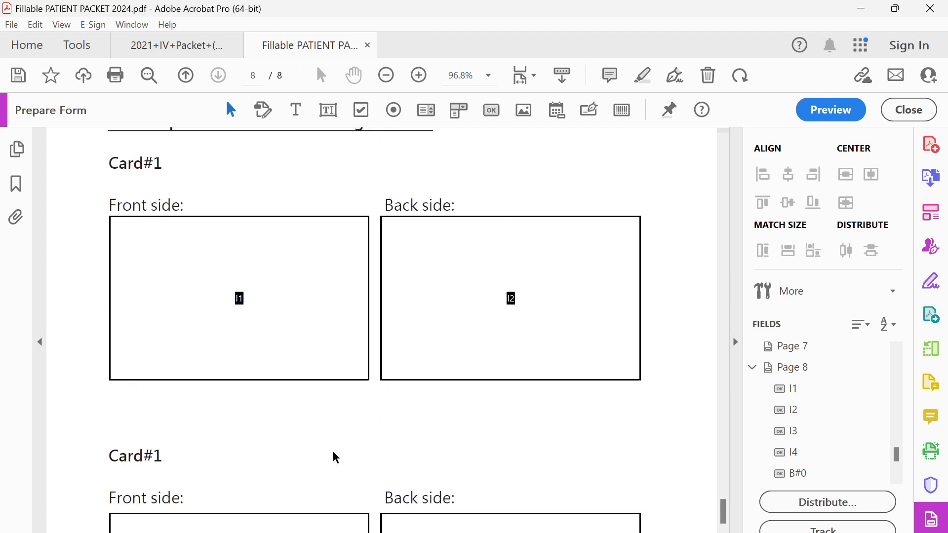
scroll(333, 450, "up", 1)
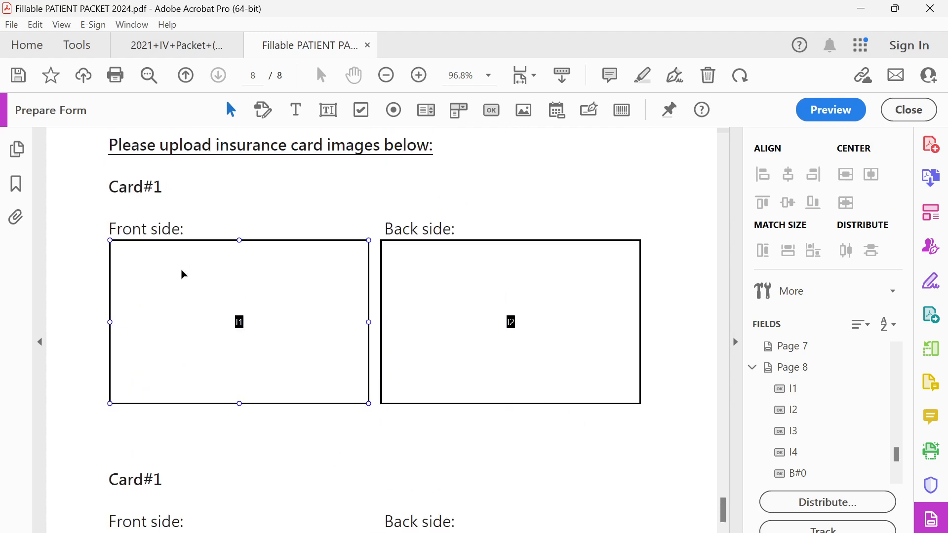
left_click(255, 334)
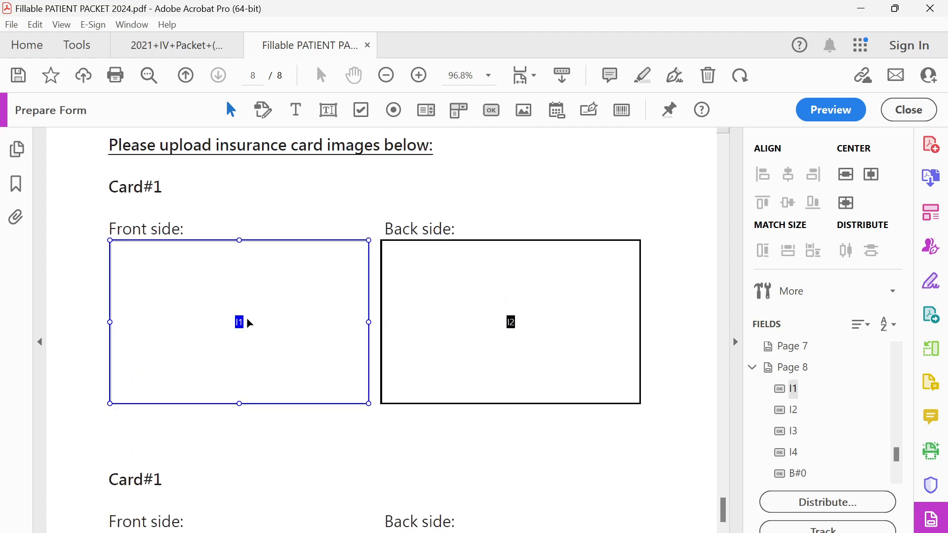
left_click(823, 117)
left_click(347, 304)
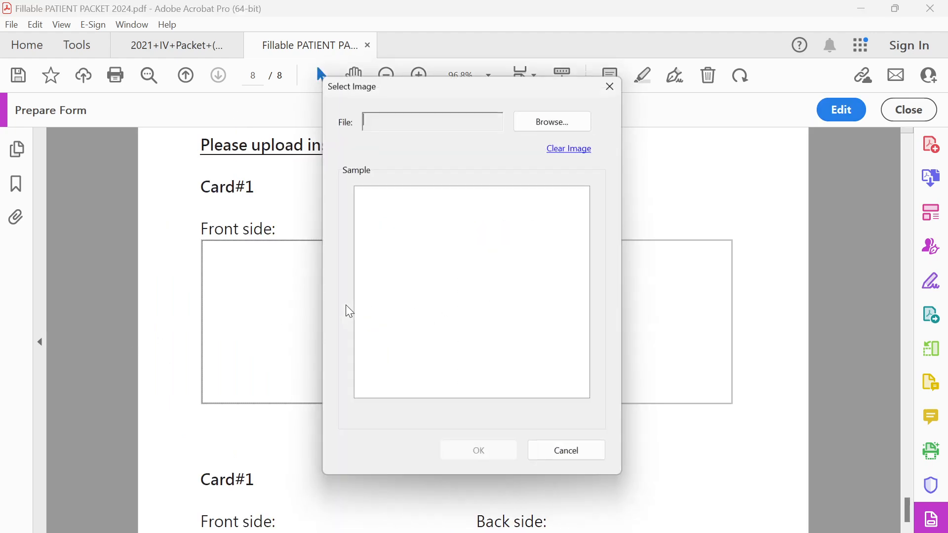
left_click(583, 461)
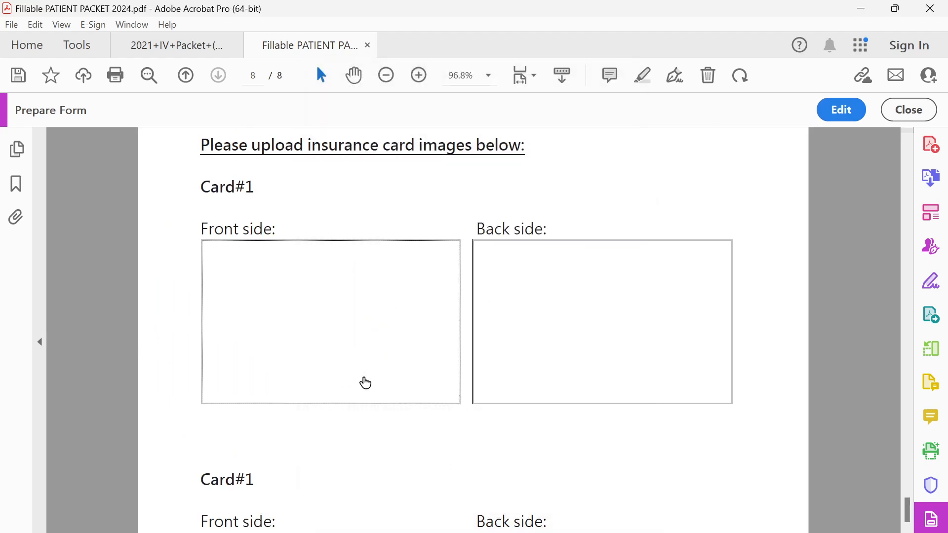
Step: Check the insurance card image fields in the preview and compare them with those in 2021+IV+Packet+(Ver-5).pdf
scroll(429, 362, "up", 3)
scroll(430, 347, "down", 4)
scroll(430, 347, "up", 3)
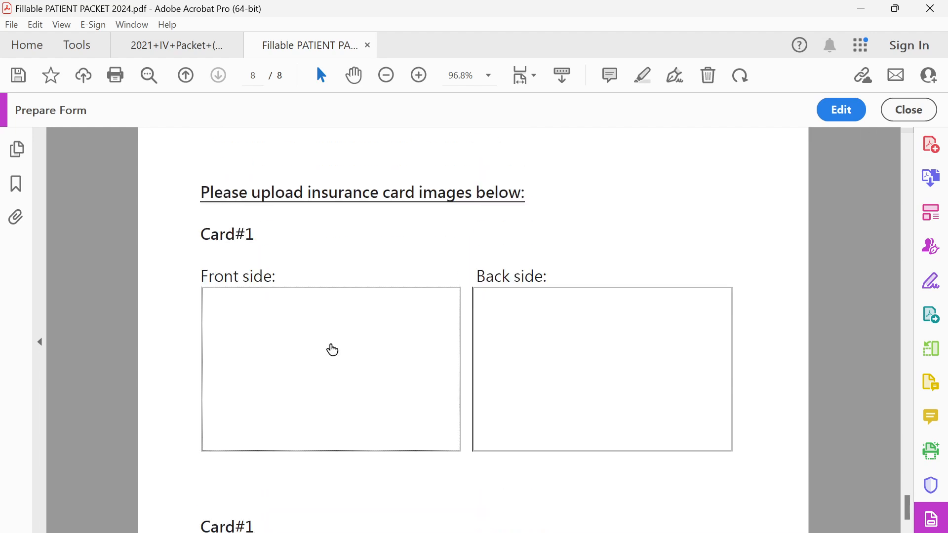
left_click(163, 46)
scroll(301, 256, "up", 6)
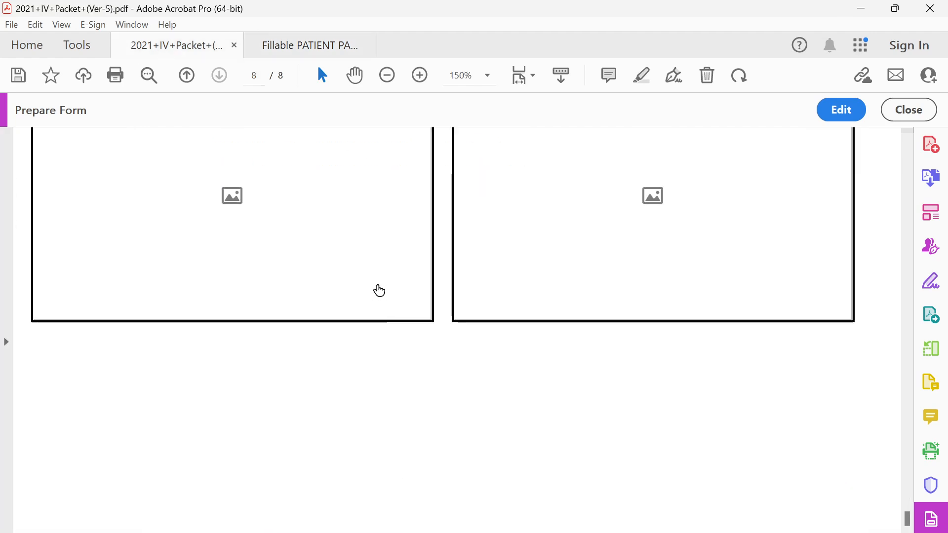
Step: Review the appearance, position and options of the Card#1 front-side field in Fillable PATIENT PACKET 2024.pdf, opening its icon selection without choosing a file
left_click(297, 42)
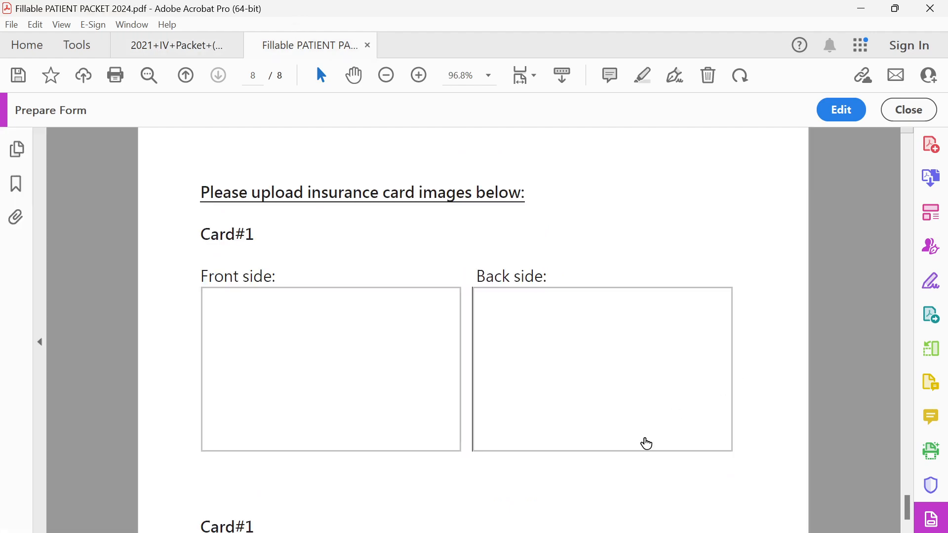
left_click(846, 111)
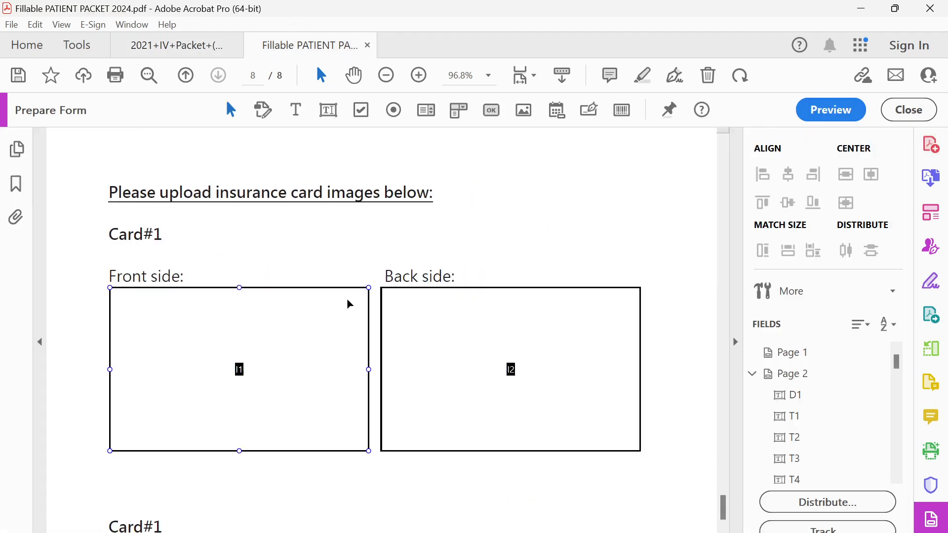
double_click(271, 384)
left_click(452, 128)
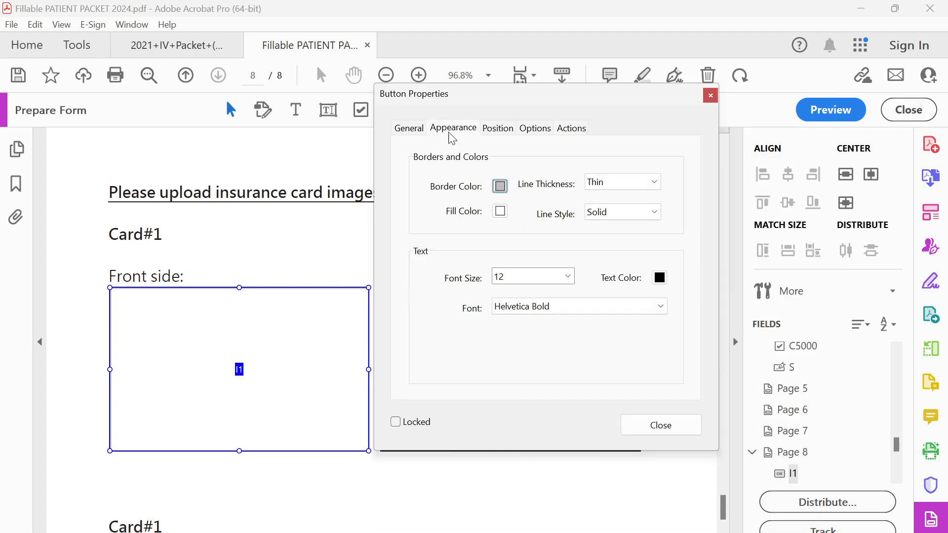
left_click(498, 130)
left_click(553, 130)
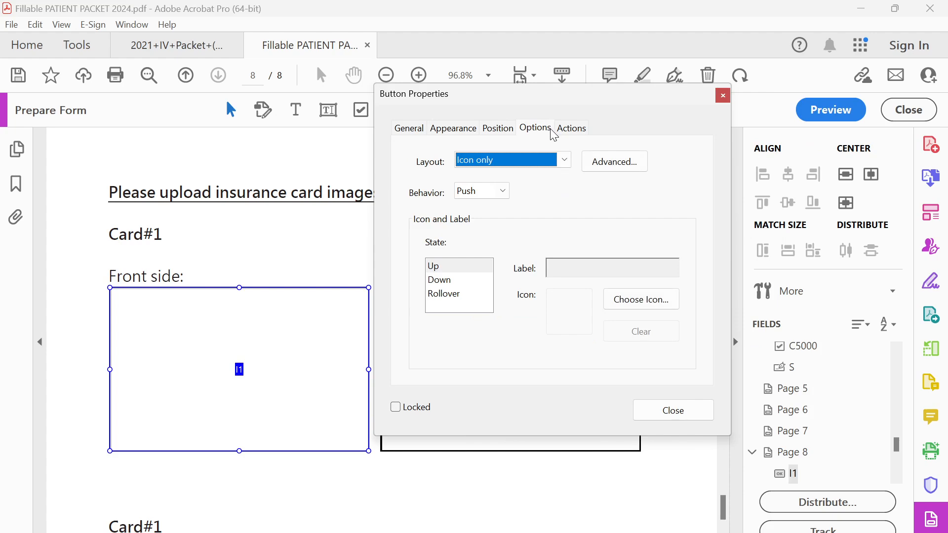
left_click(637, 302)
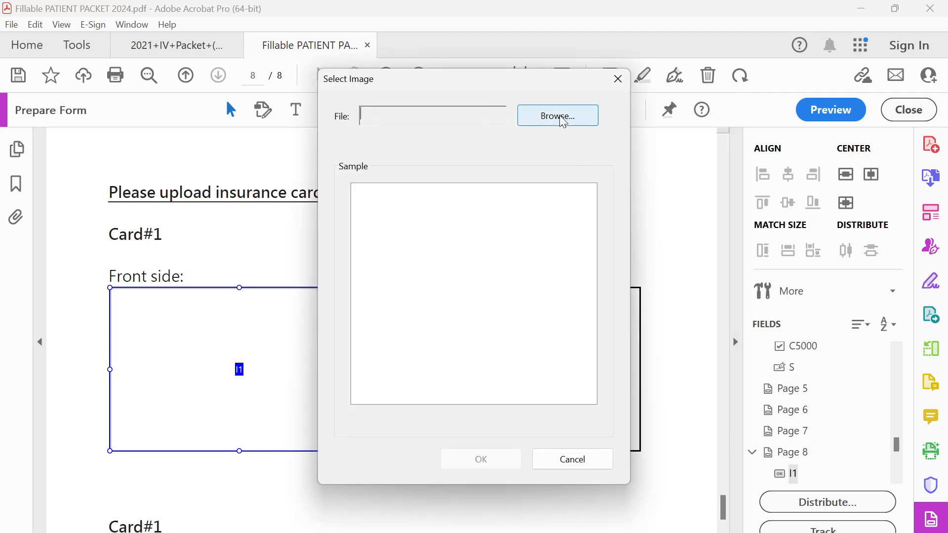
left_click(578, 461)
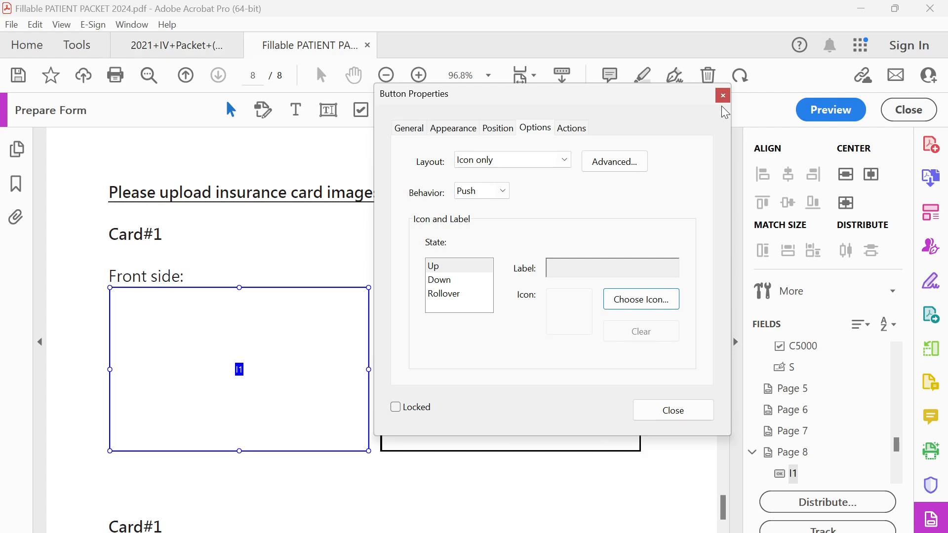
Step: Try the Motherland 1 image from Downloads as the Card#1 front-side field's icon, and clear it again
left_click(667, 300)
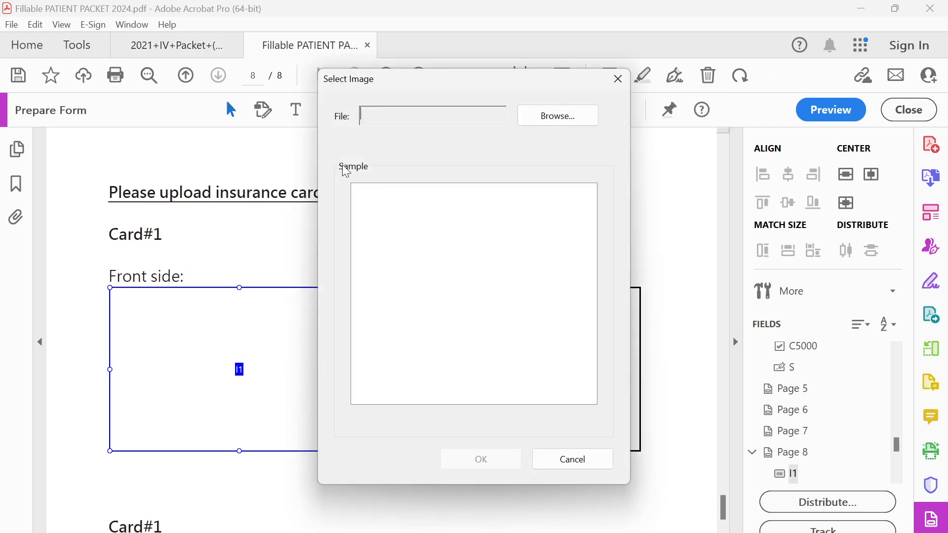
left_click(574, 115)
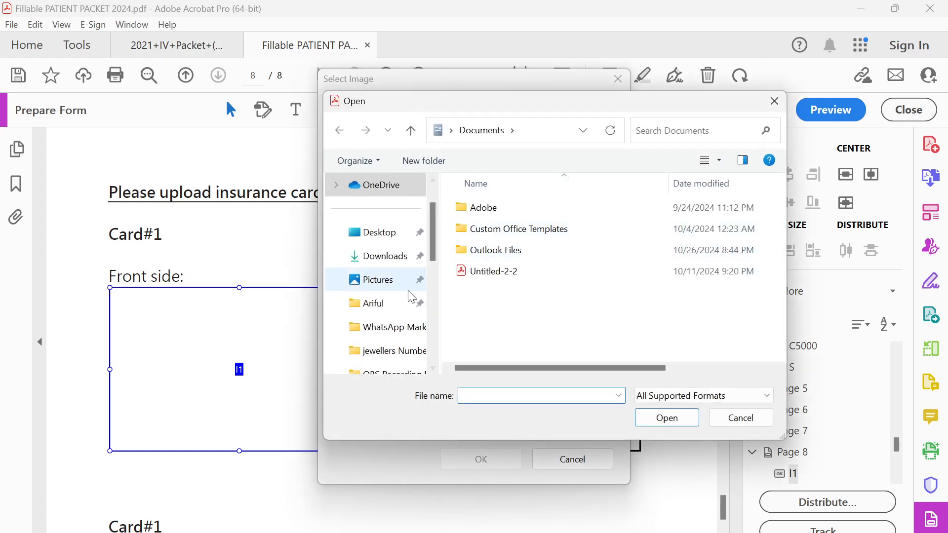
left_click(404, 258)
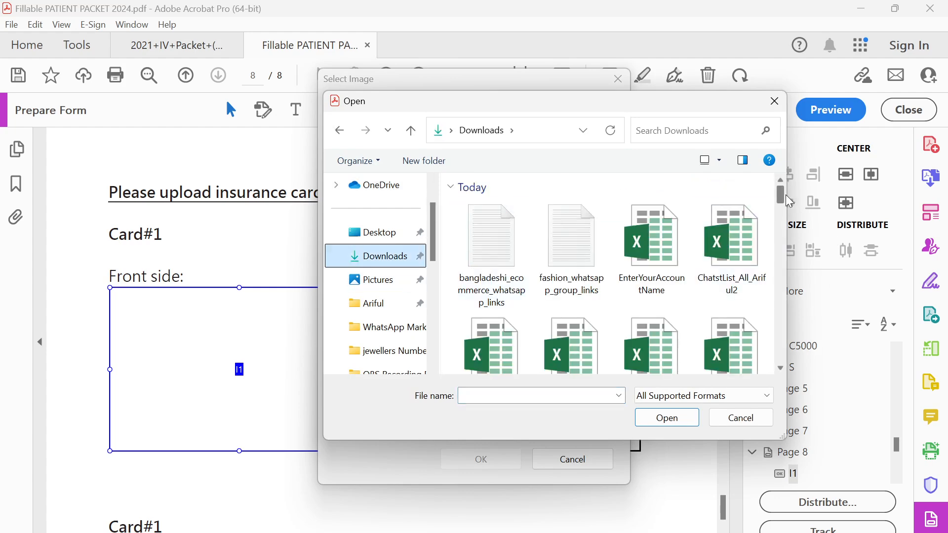
left_click_drag(782, 195, 772, 393)
left_click(467, 202)
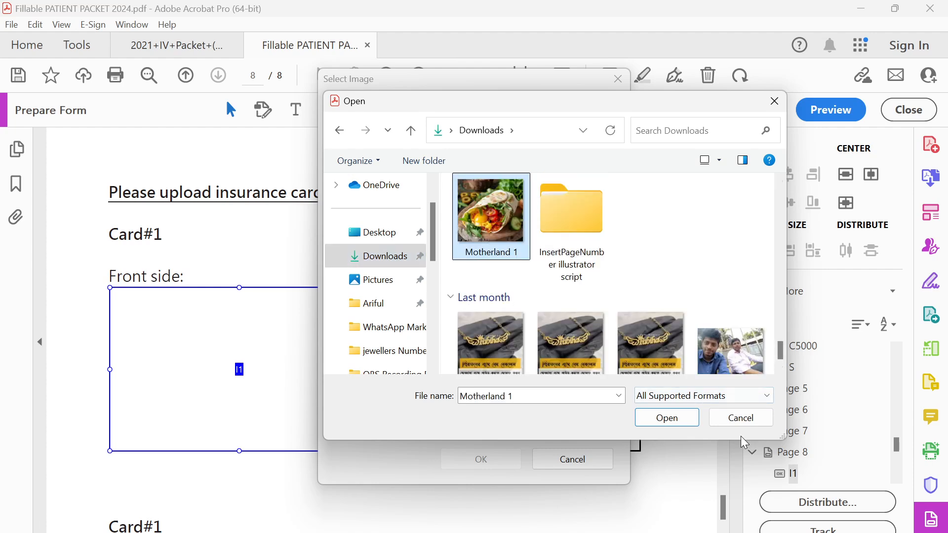
left_click(678, 420)
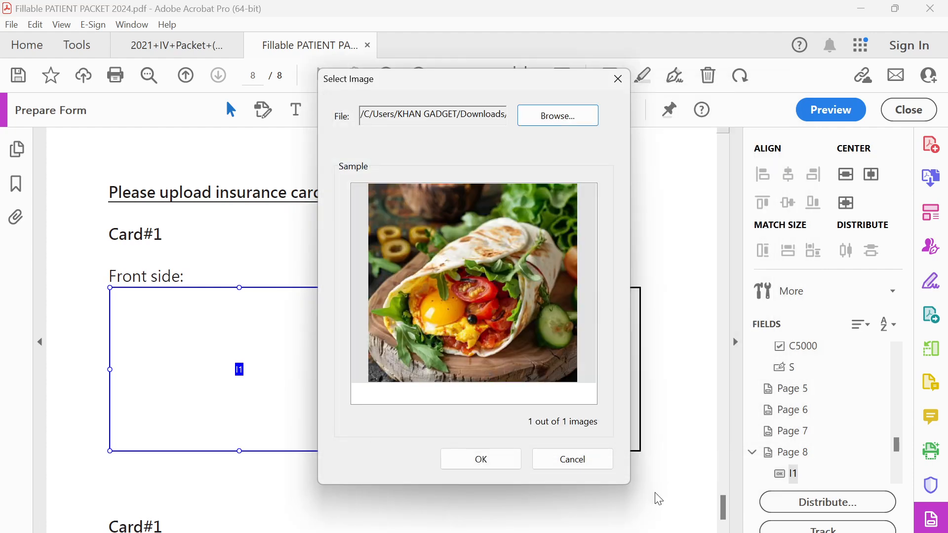
left_click(480, 459)
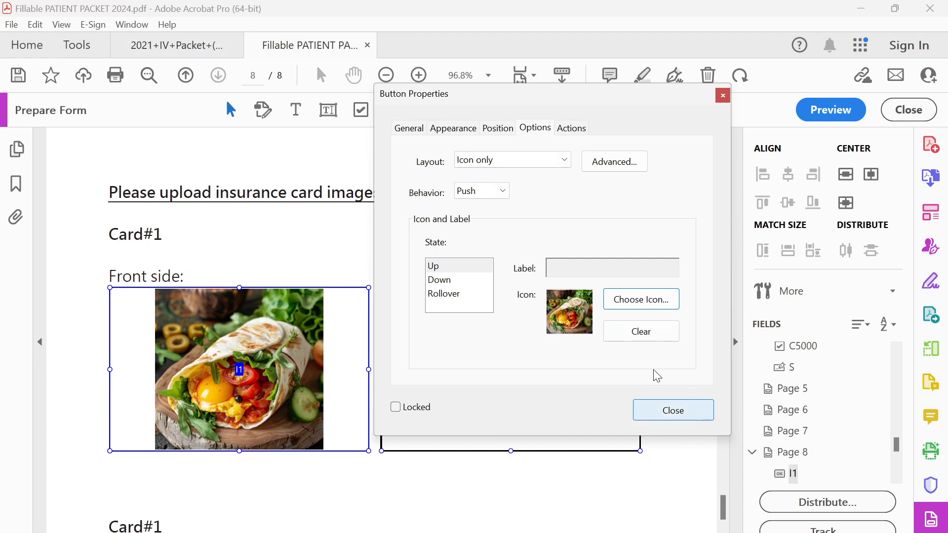
left_click(637, 332)
left_click(681, 415)
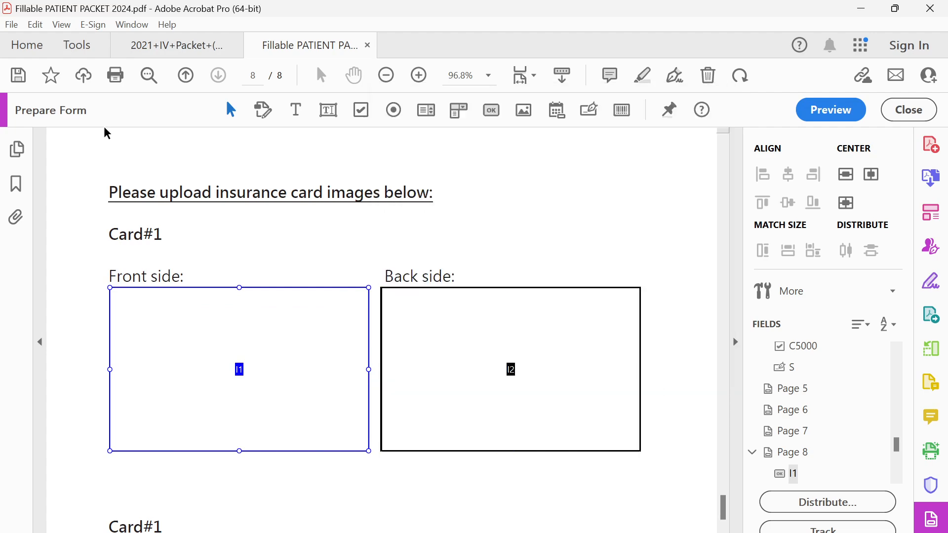
Step: Check a front-side image field in 2021+IV+Packet+(Ver-5).pdf by opening its image selection, without choosing a file
left_click(158, 53)
scroll(221, 425, "down", 2)
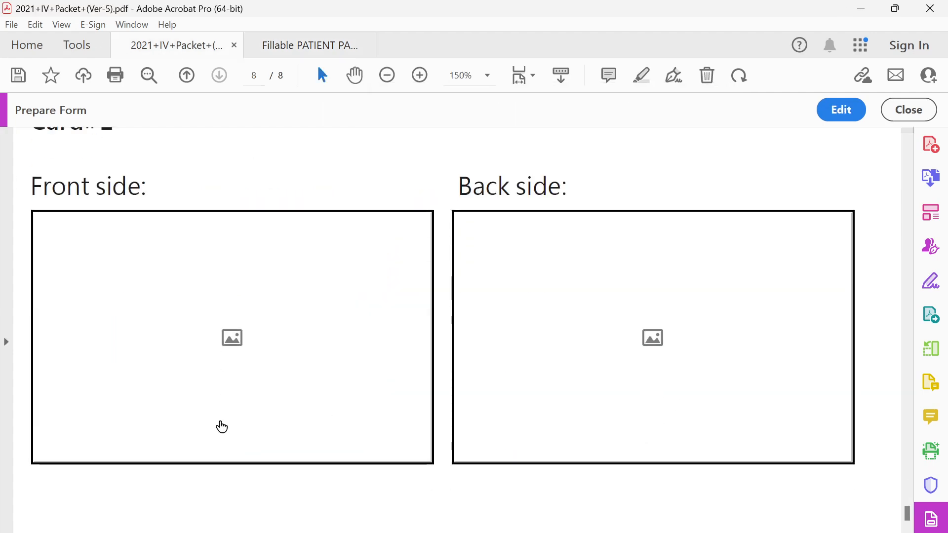
left_click(247, 351)
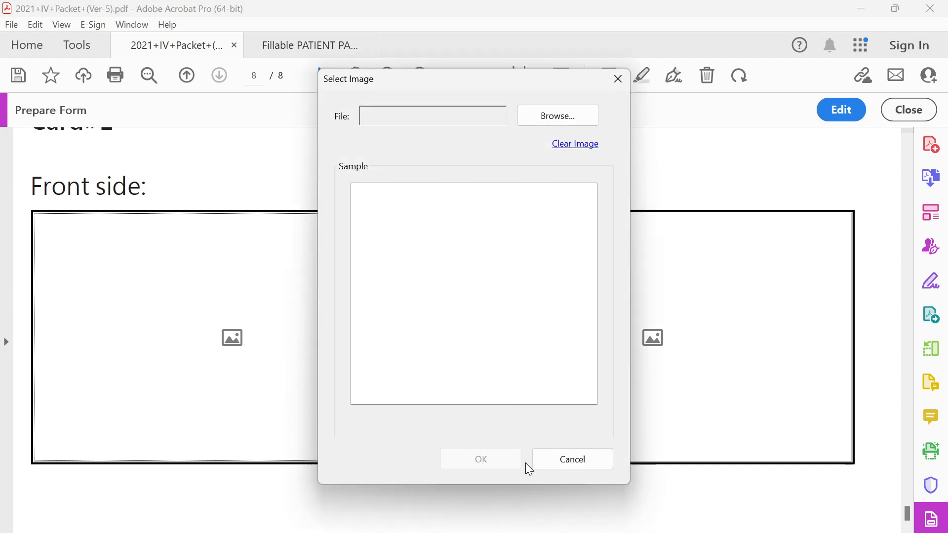
left_click(570, 458)
Step: Return to Fillable PATIENT PACKET 2024.pdf, review the end of its first page, and save the form
left_click(295, 53)
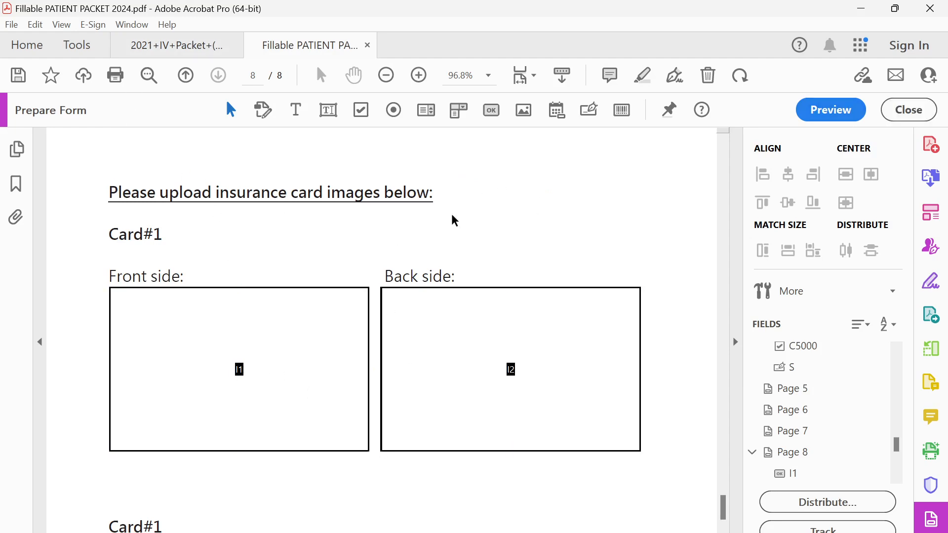
scroll(599, 284, "up", 8)
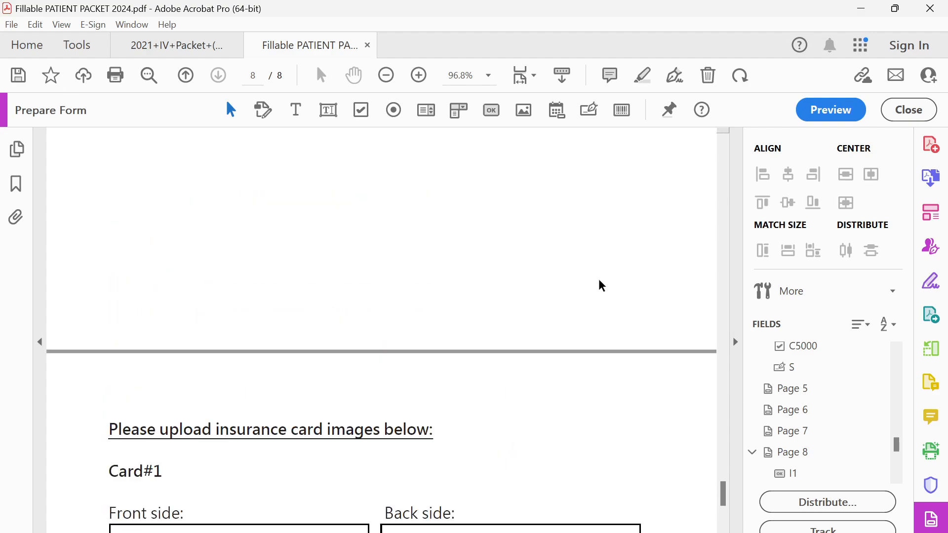
left_click_drag(722, 486, 736, 131)
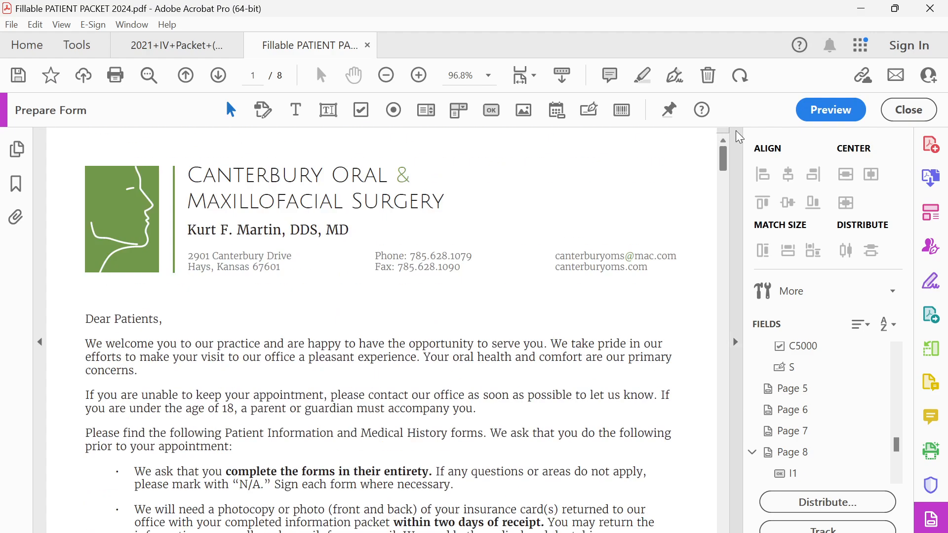
scroll(578, 348, "down", 3)
scroll(578, 370, "down", 1)
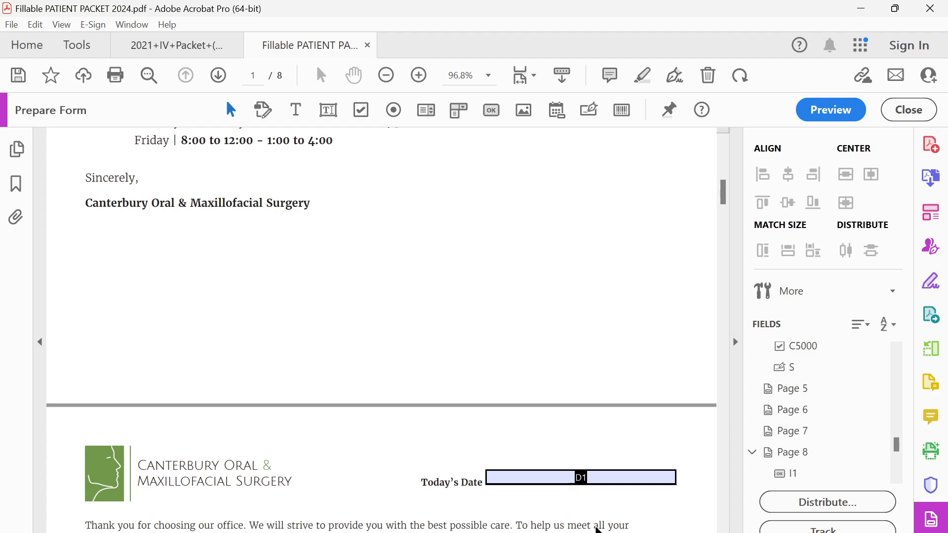
key("alt+Tab")
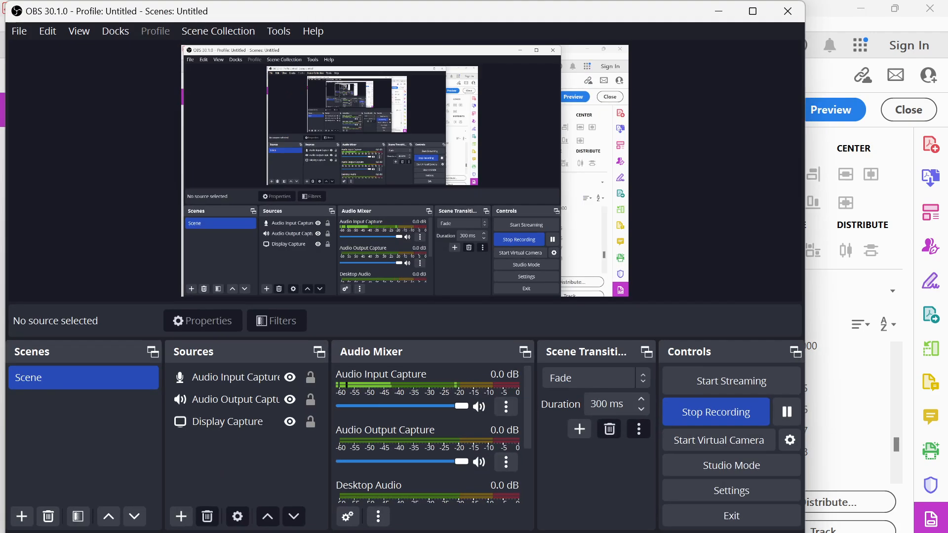
key("alt+Tab")
scroll(265, 326, "up", 1)
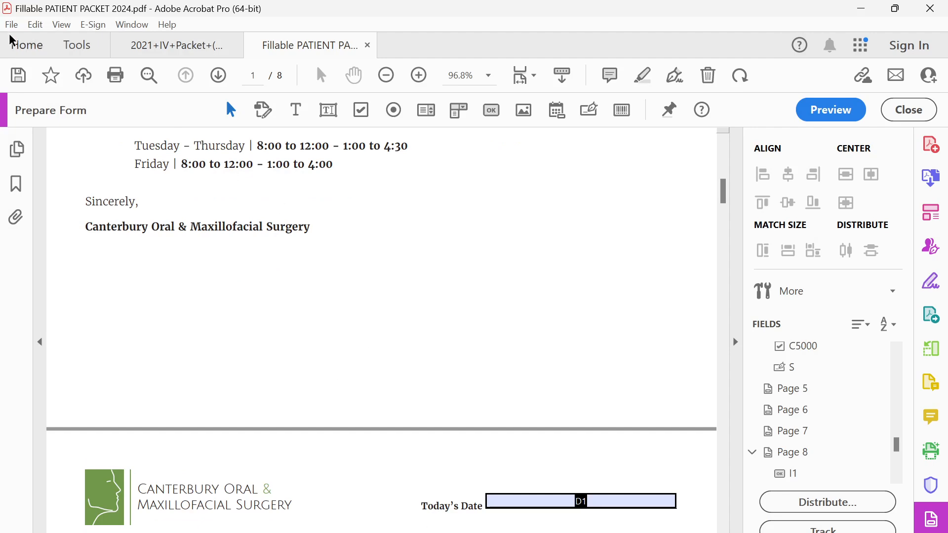
left_click(18, 80)
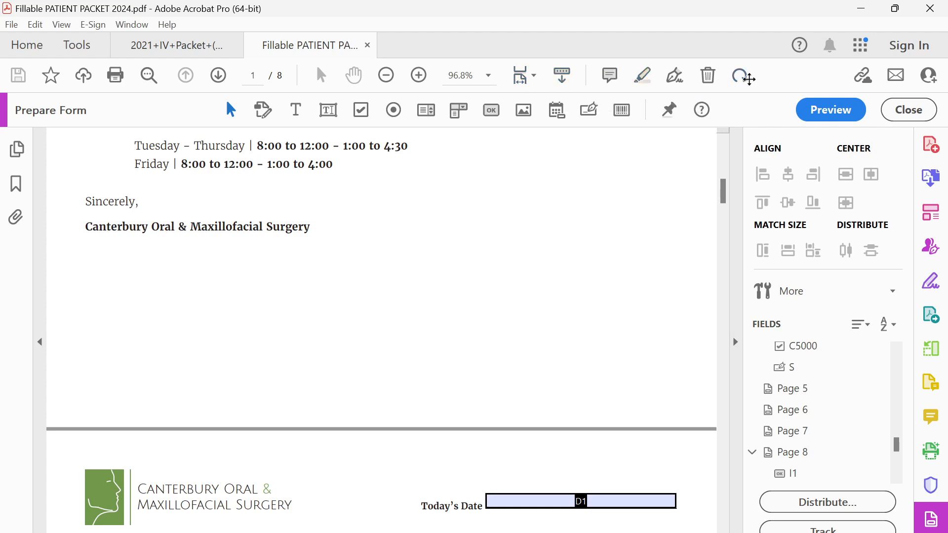
Step: Try editing the page 1 closing text by breaking the practice name before "Oral", and remove the line break again
scroll(397, 333, "down", 3)
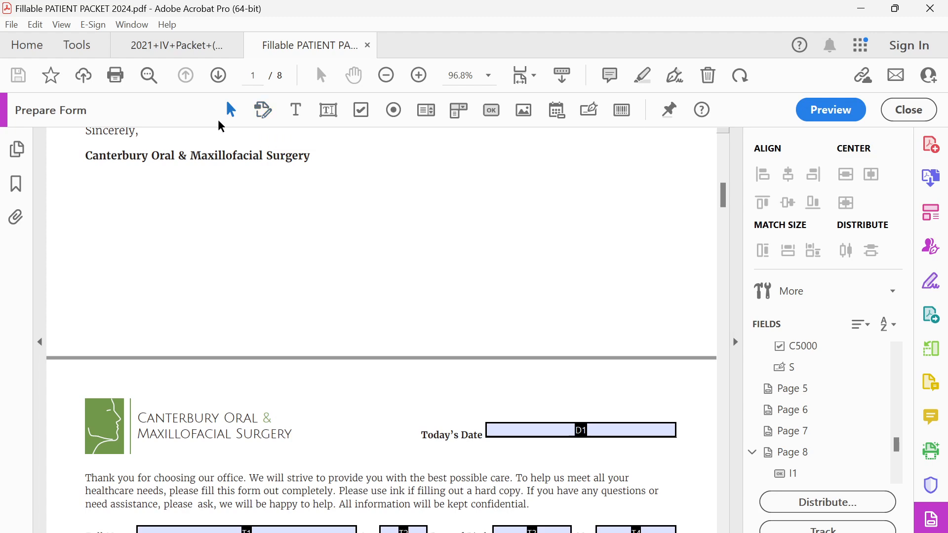
left_click_drag(329, 236, 321, 293)
left_click(264, 110)
scroll(299, 182, "up", 5)
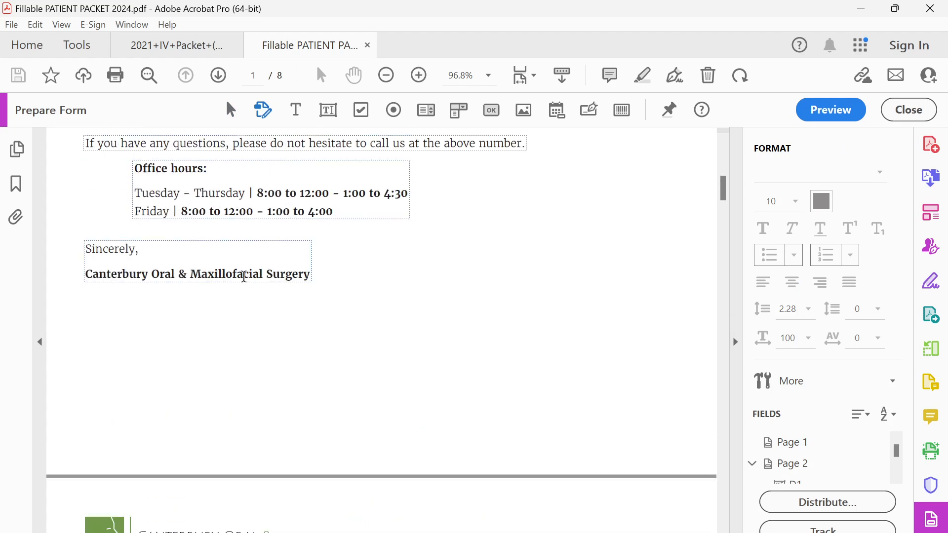
left_click(244, 277)
left_click(142, 252)
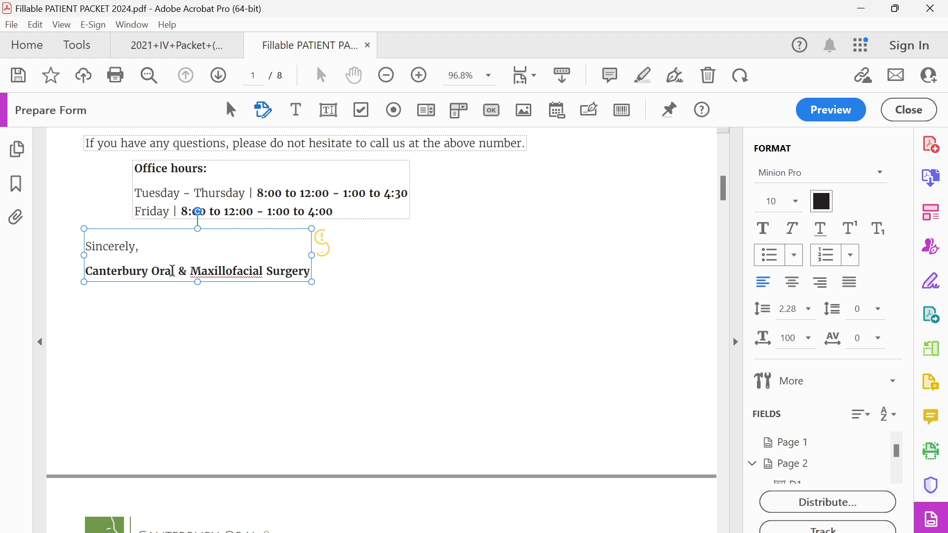
left_click(153, 272)
key("Return")
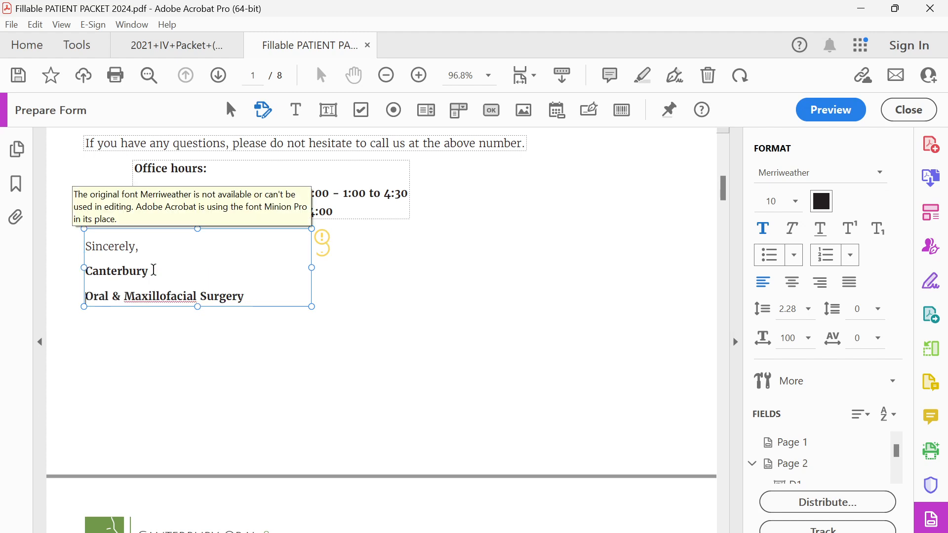
key("BackSpace")
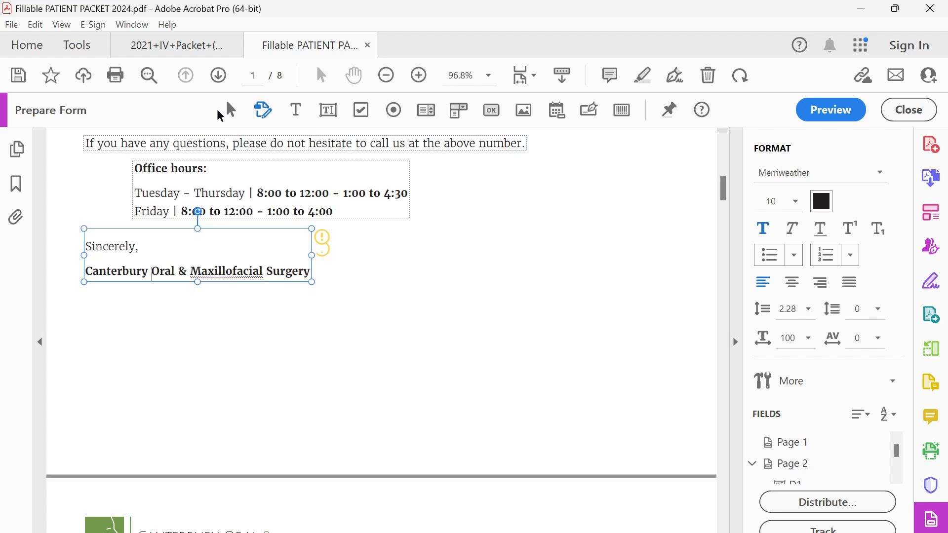
left_click(351, 292)
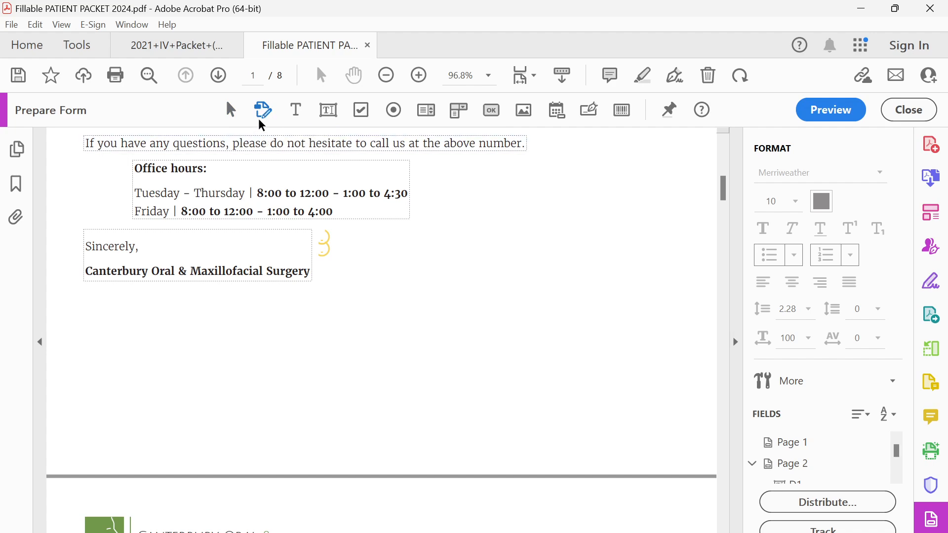
left_click(236, 197)
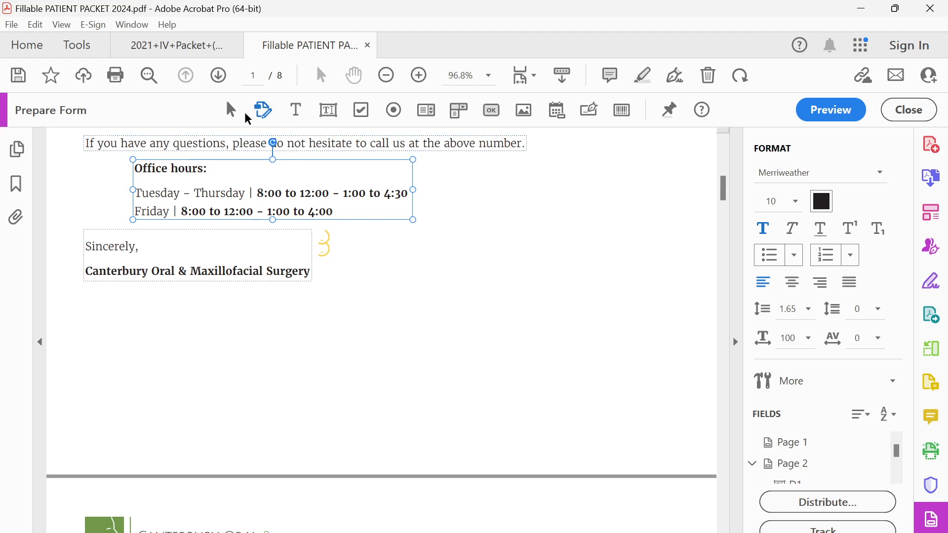
Step: Add a text box below the practice name in the page 1 closing, with placeholder lines "sdfsdfasdfasdf", "s", "df", "sdf", "sd" and "sdf" with repeated f's
left_click(297, 118)
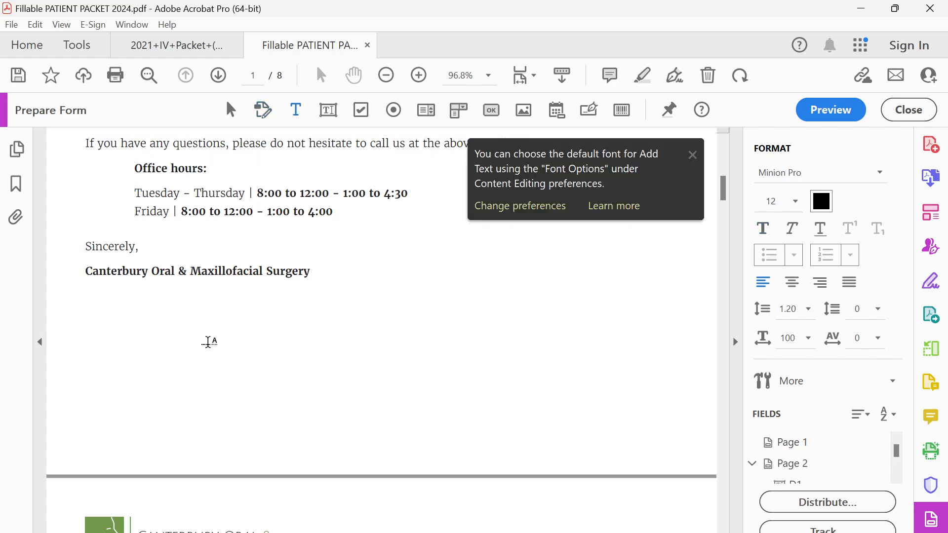
left_click_drag(83, 306, 316, 394)
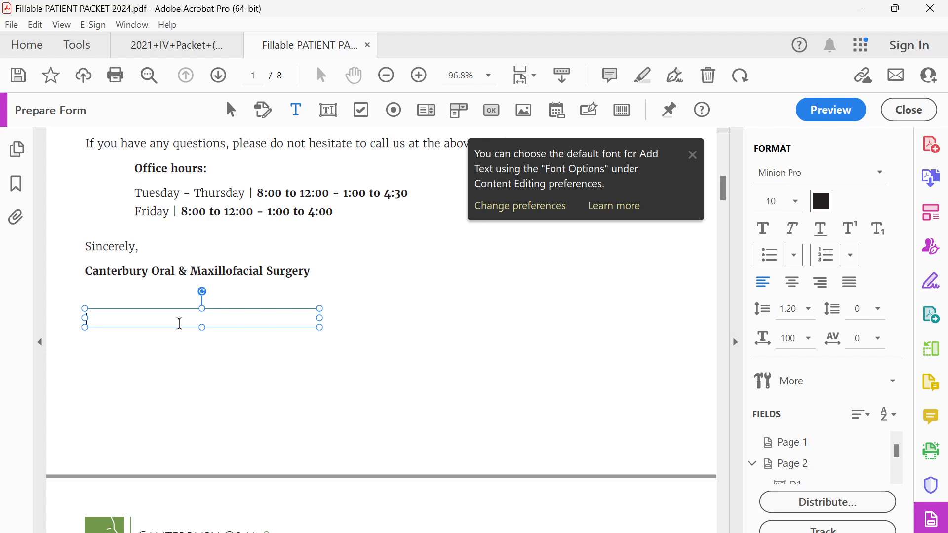
type("sdfsdfasdfasdf")
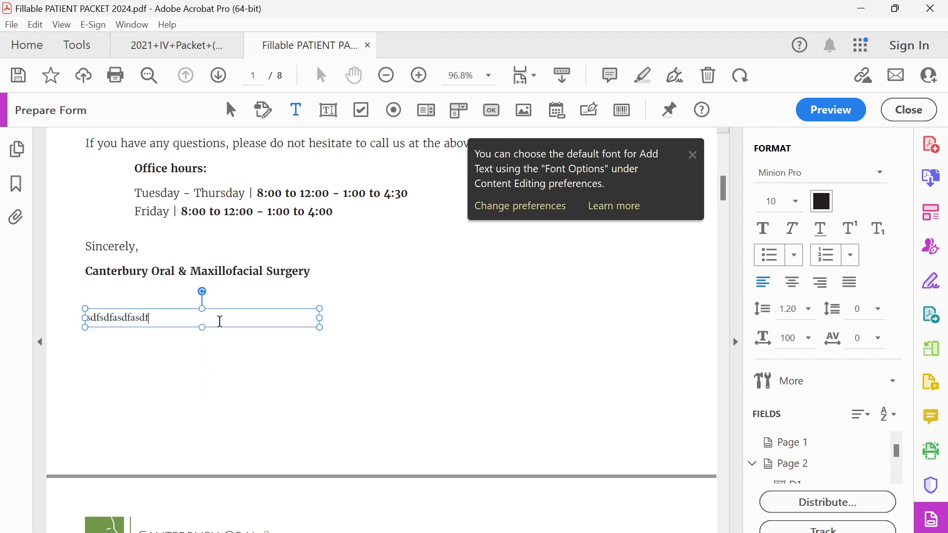
type("  s df sdf sd ")
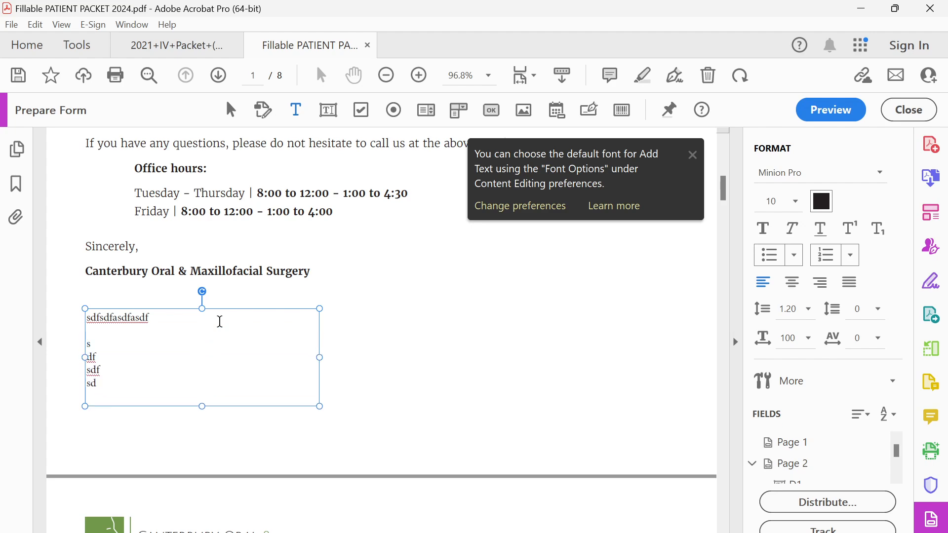
type("sdffffffffffffffffffffffff")
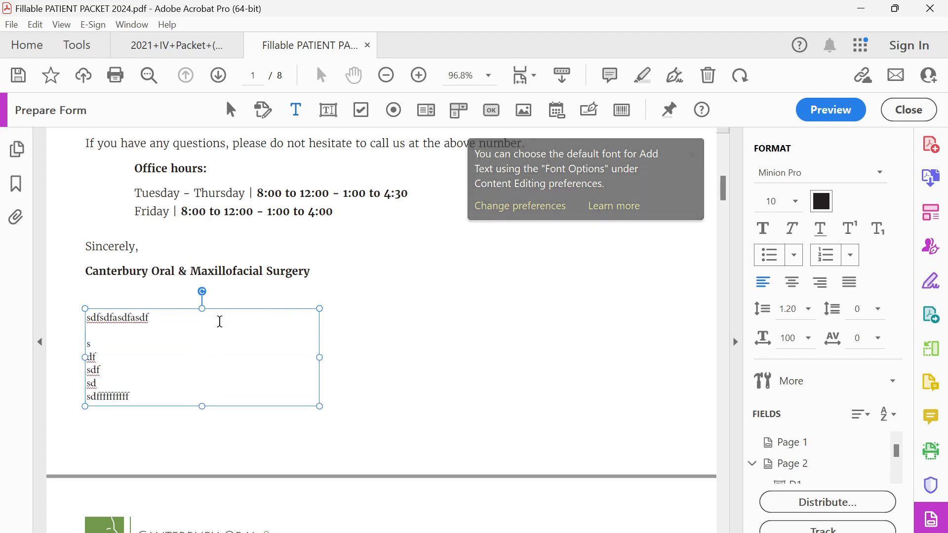
type("fffffffffffffffffffffffffffffffffffffffffffffffffffffff")
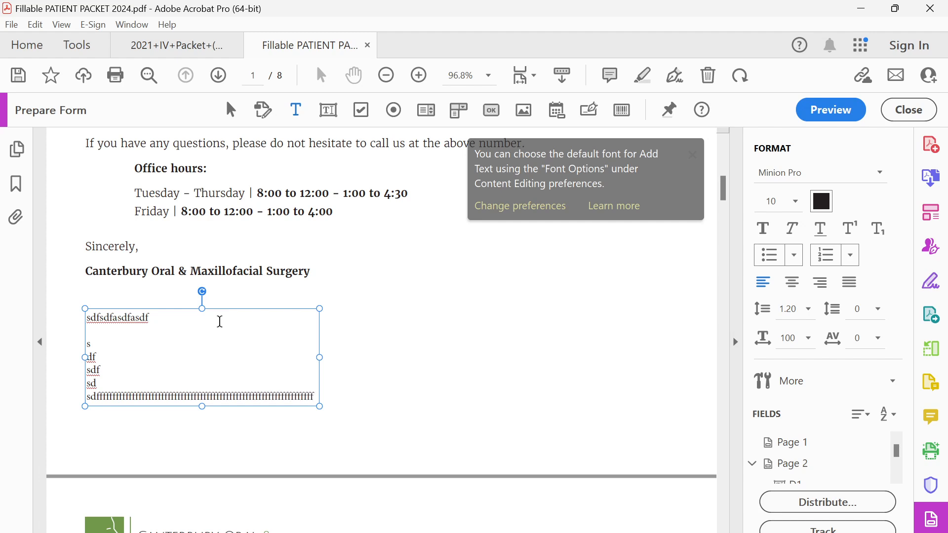
Step: Extend the last placeholder line with more f's and widen the text box to about the page's centre so the line fits on one row
type("fffff")
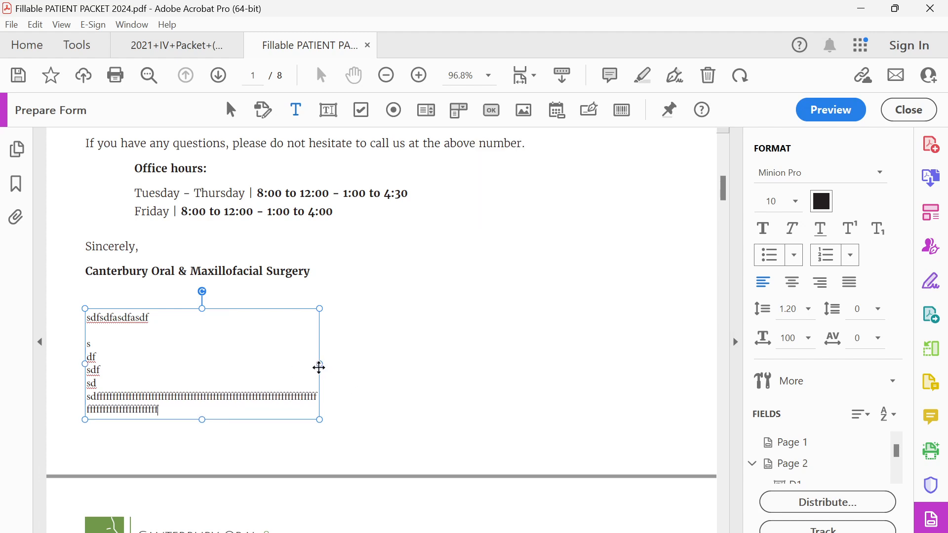
left_click_drag(319, 364, 497, 376)
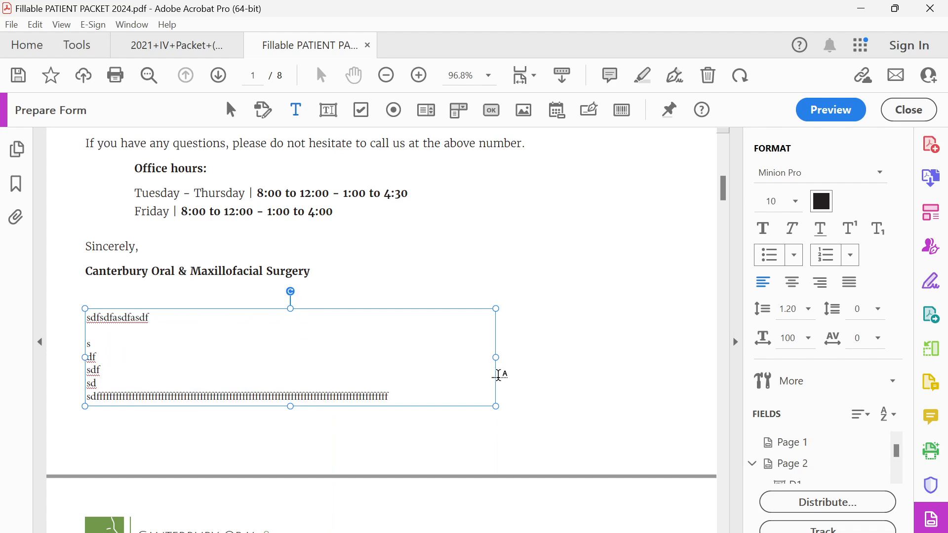
left_click(483, 290)
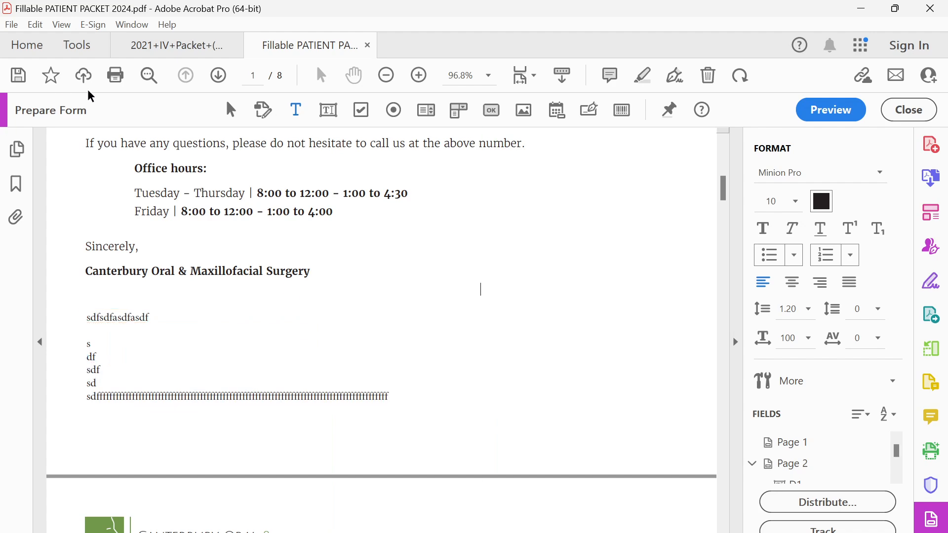
Step: Delete the placeholder text box below the practice name on page 1
left_click(230, 110)
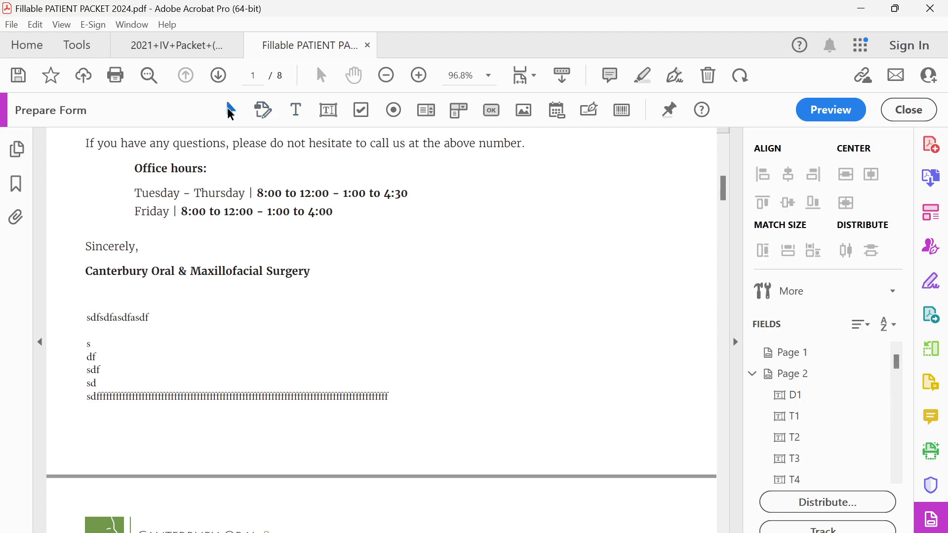
left_click(190, 395)
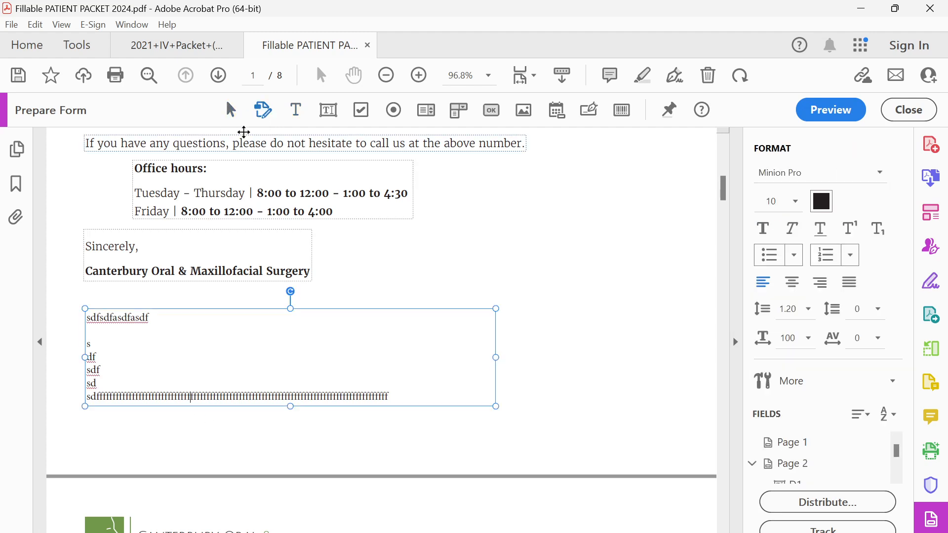
left_click(231, 109)
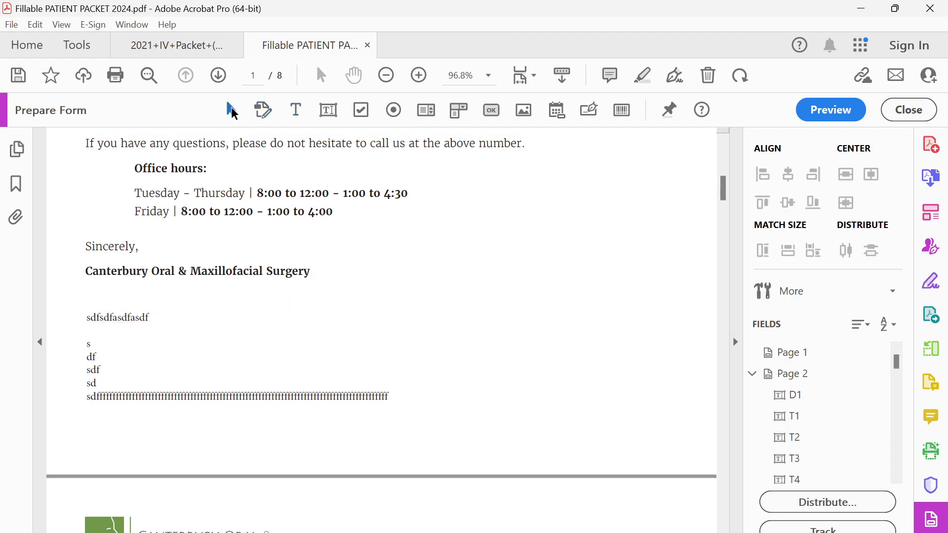
double_click(191, 393)
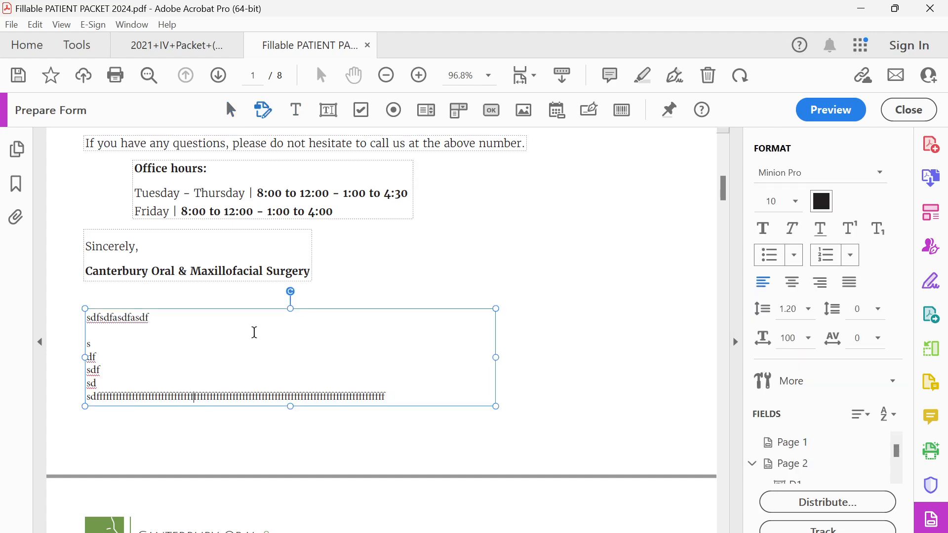
left_click(302, 308)
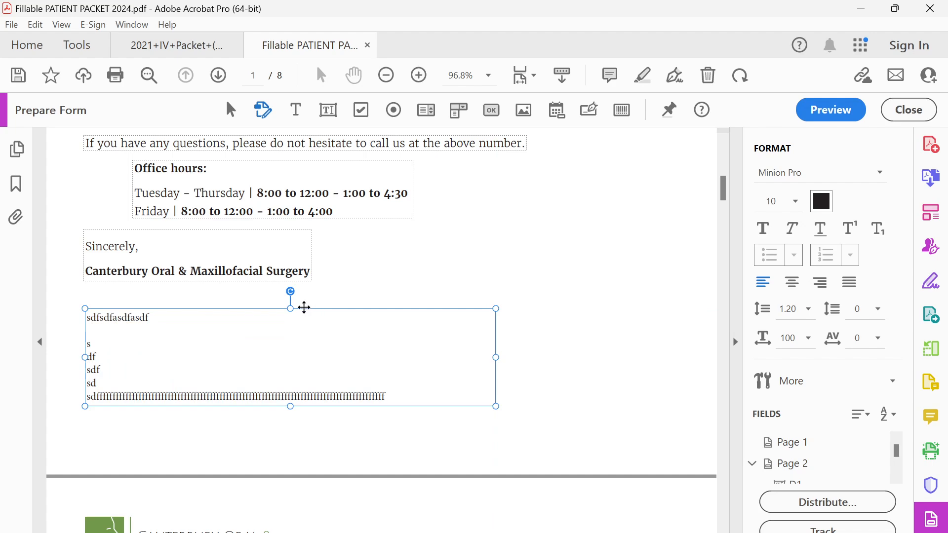
key("Delete")
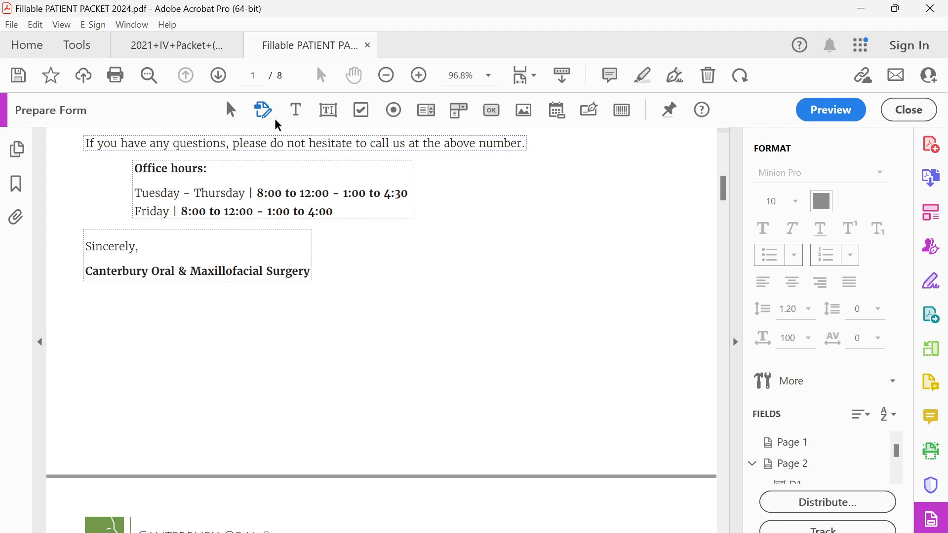
left_click(291, 272)
left_click_drag(292, 271, 232, 271)
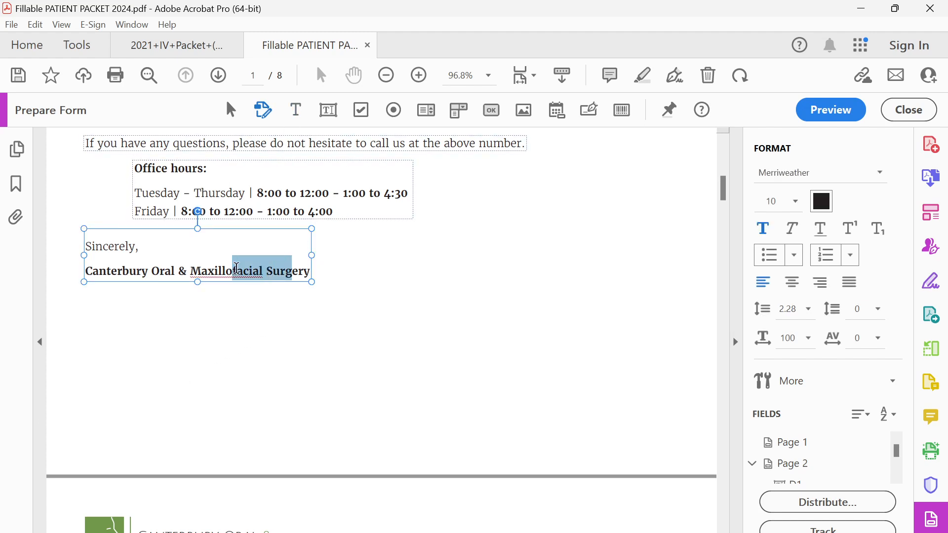
left_click(359, 271)
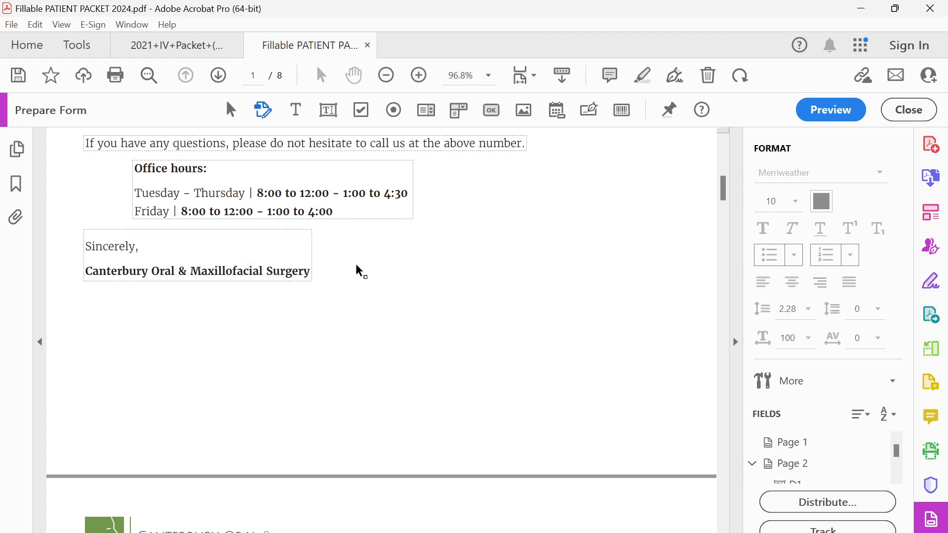
left_click(310, 237)
left_click(328, 247)
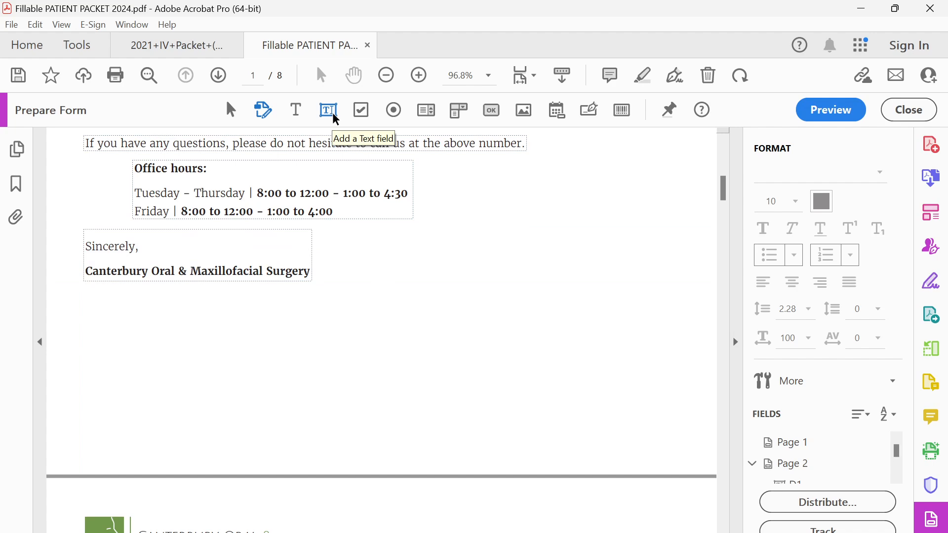
Step: Add a wide text field in the blank area at the end of page 1
scroll(318, 349, "down", 3)
left_click(227, 485)
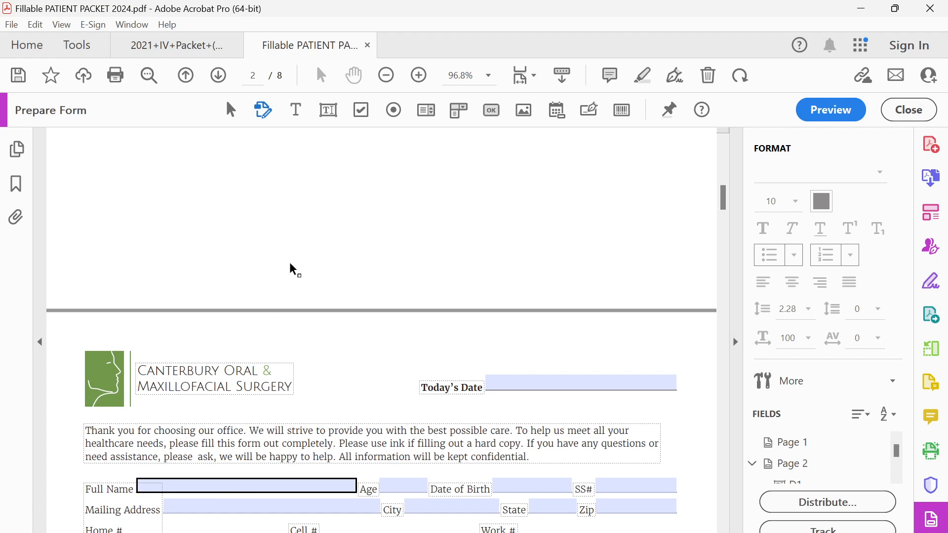
left_click(326, 112)
left_click_drag(286, 185, 550, 213)
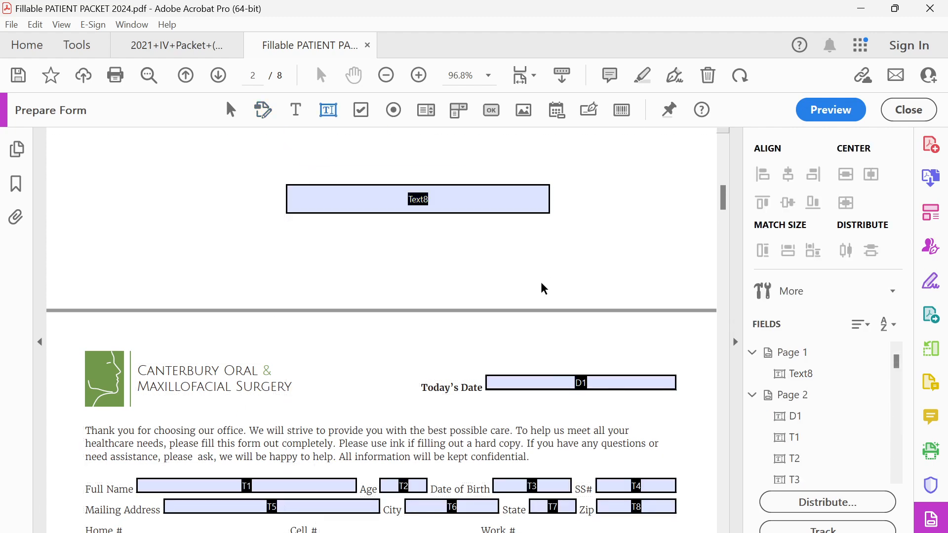
left_click(463, 187)
left_click(404, 152)
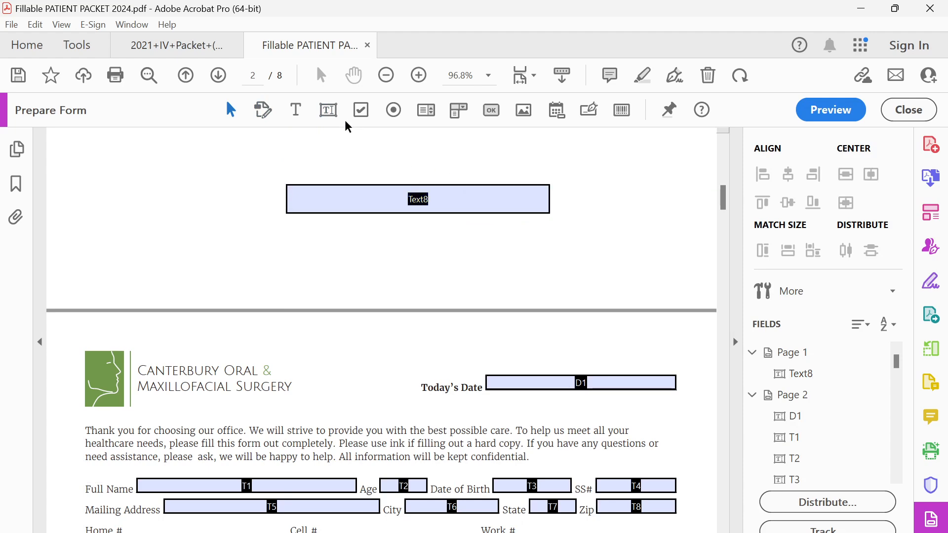
Step: Add a check box below the new text field on page 1 and set its check box style to Circle
left_click(359, 109)
left_click_drag(289, 238, 302, 268)
double_click(291, 249)
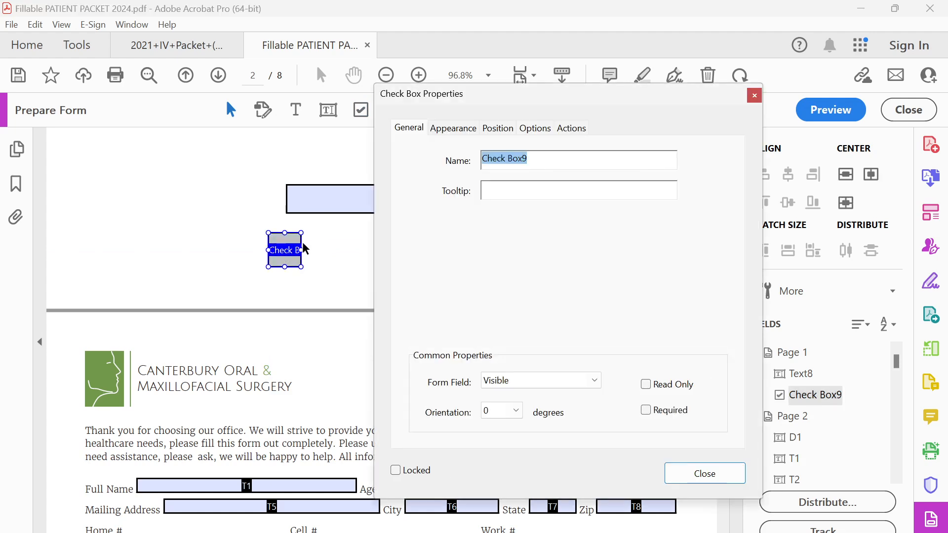
left_click(478, 129)
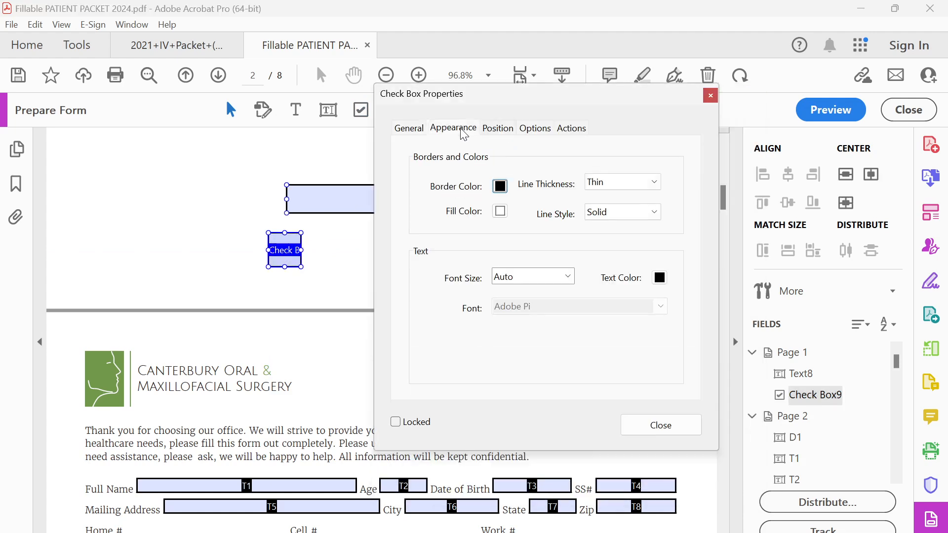
left_click(499, 129)
left_click(534, 129)
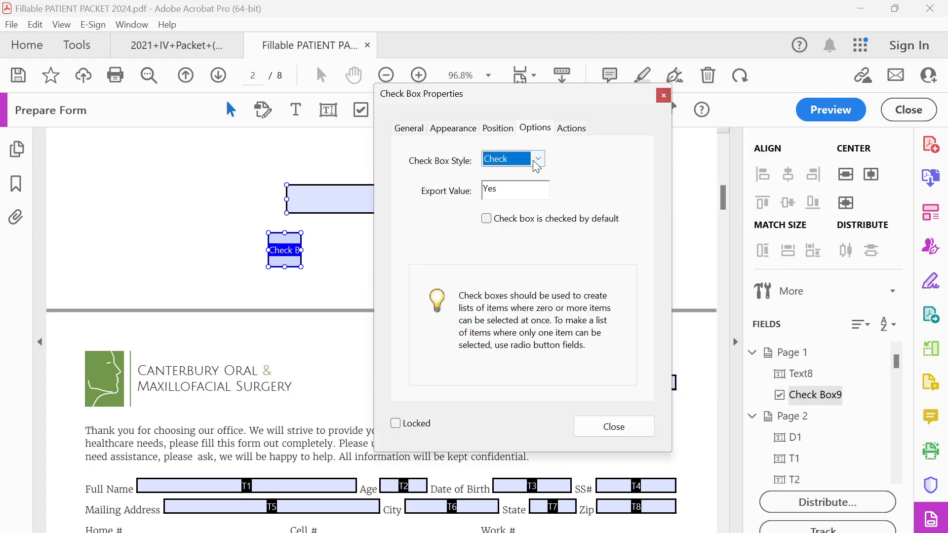
left_click(540, 159)
left_click(506, 186)
left_click(664, 96)
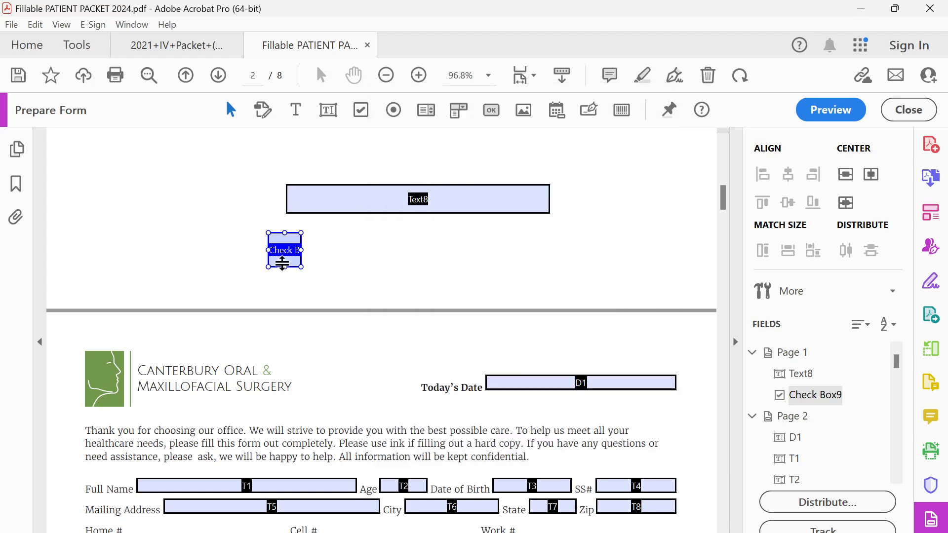
Step: Copy the check box to its right and set the copy's style to Cross
left_click_drag(282, 263, 327, 263)
double_click(328, 257)
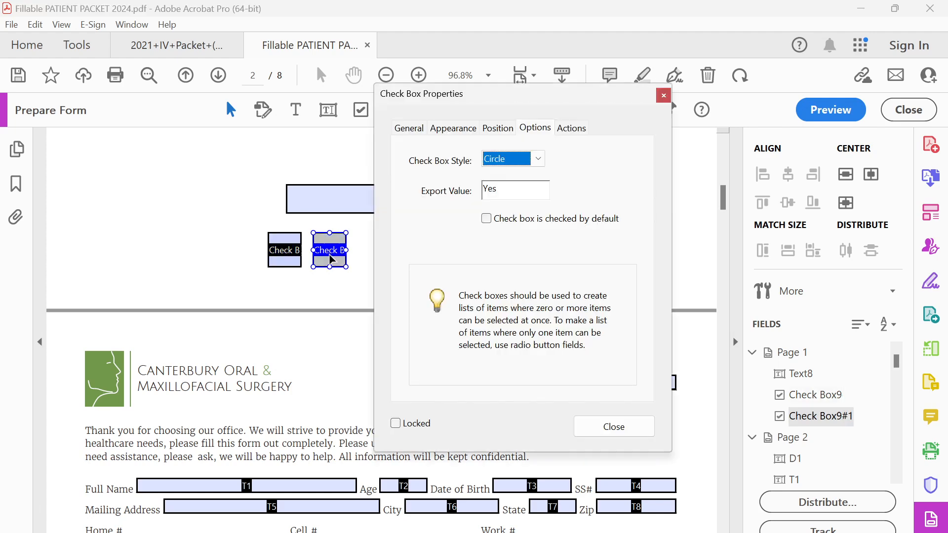
left_click(541, 160)
left_click(498, 200)
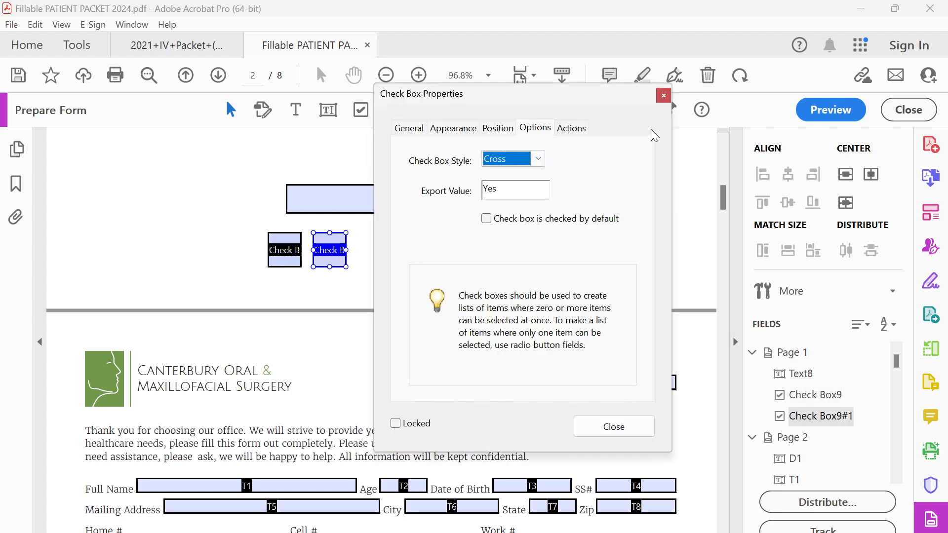
left_click(664, 95)
Step: Copy the check boxes to extend the row by five on the right and one on the left
left_click_drag(328, 262, 564, 257)
left_click(340, 295)
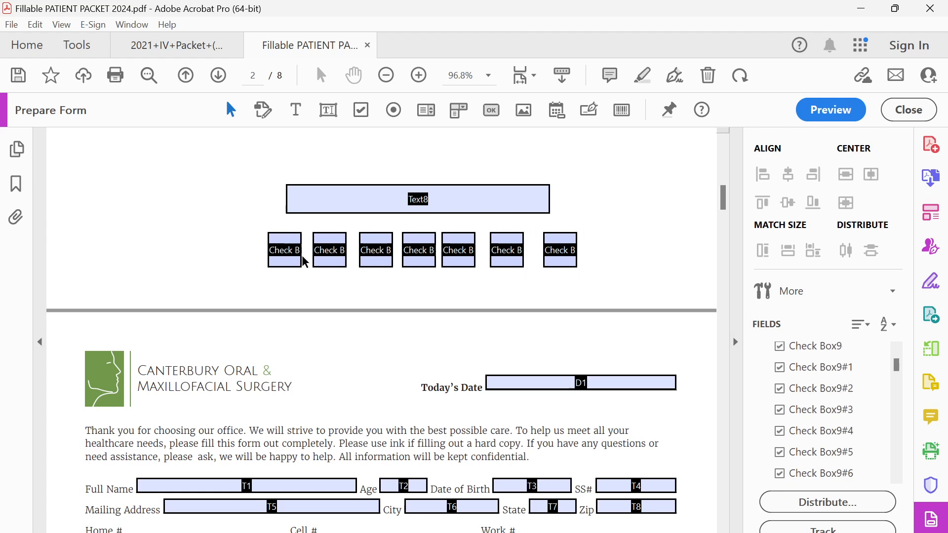
left_click_drag(291, 258, 244, 259)
Step: Set the leftmost check box's style to Check
double_click(243, 258)
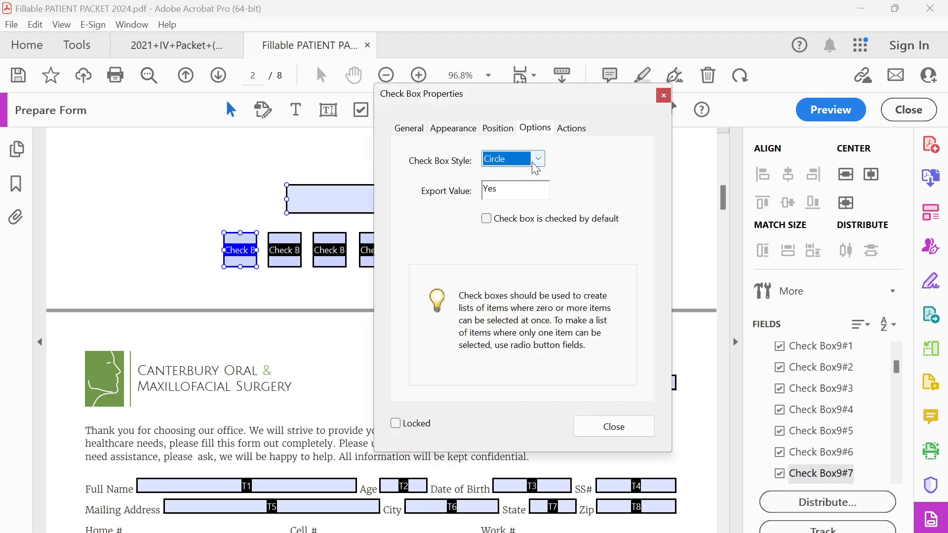
left_click(517, 162)
left_click(516, 178)
Step: Review the styles of the second and third check boxes, and set the fourth check box's style to Diamond
left_click(291, 254)
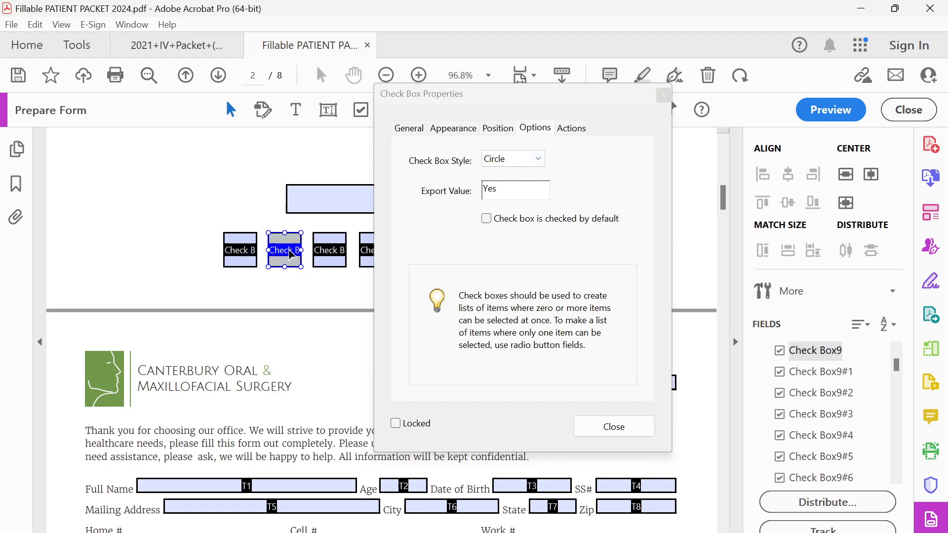
left_click(334, 253)
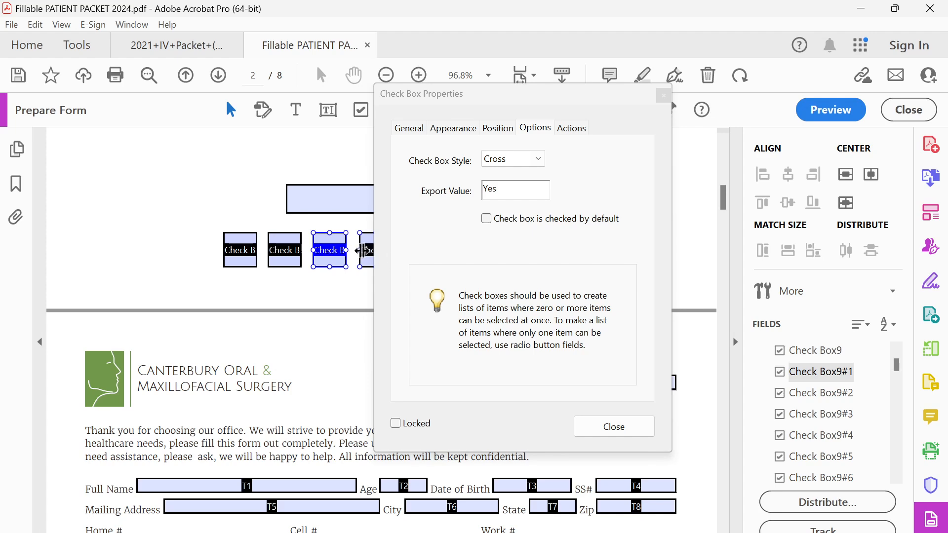
left_click(366, 251)
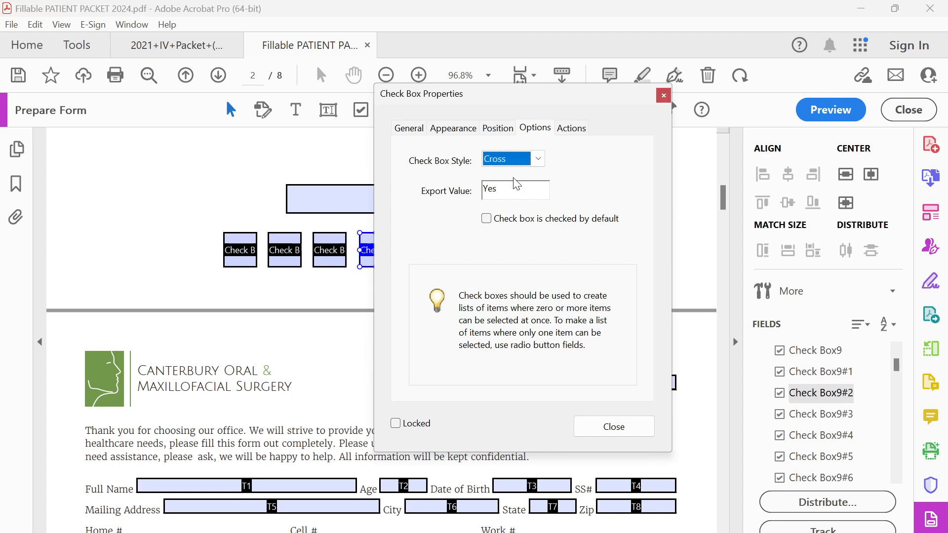
left_click(539, 162)
left_click(504, 215)
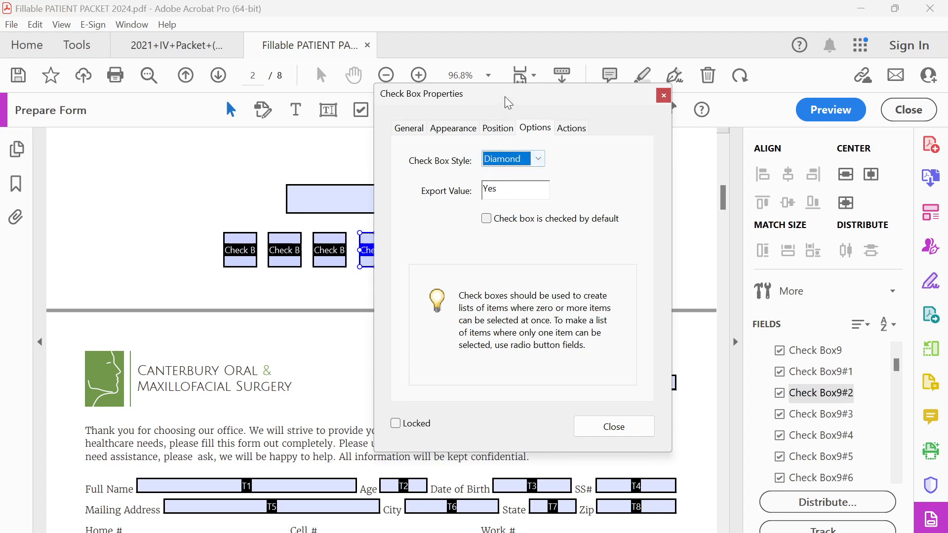
Step: Uncover the check box row by moving the properties dialog aside, and set the fifth check box's style to Square
left_click_drag(506, 97, 677, 94)
left_click(419, 254)
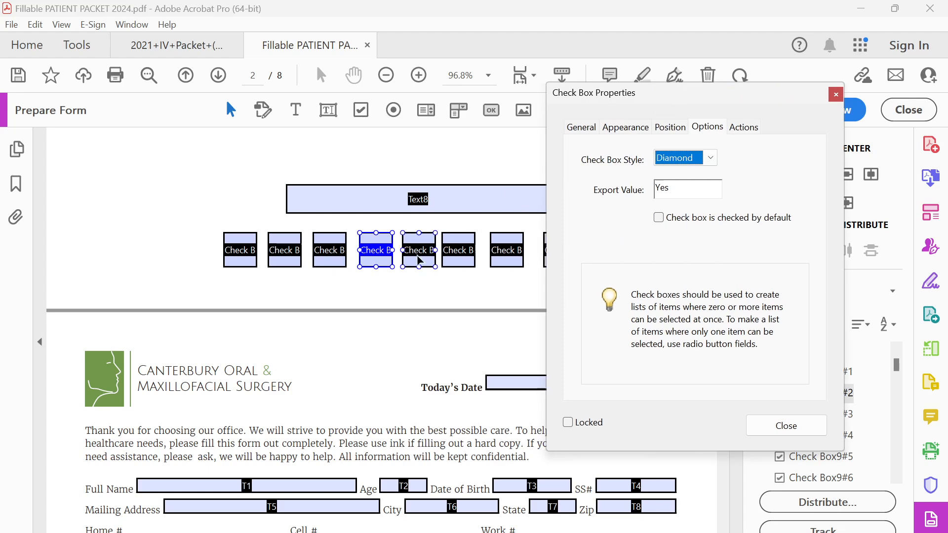
left_click(710, 157)
left_click(682, 230)
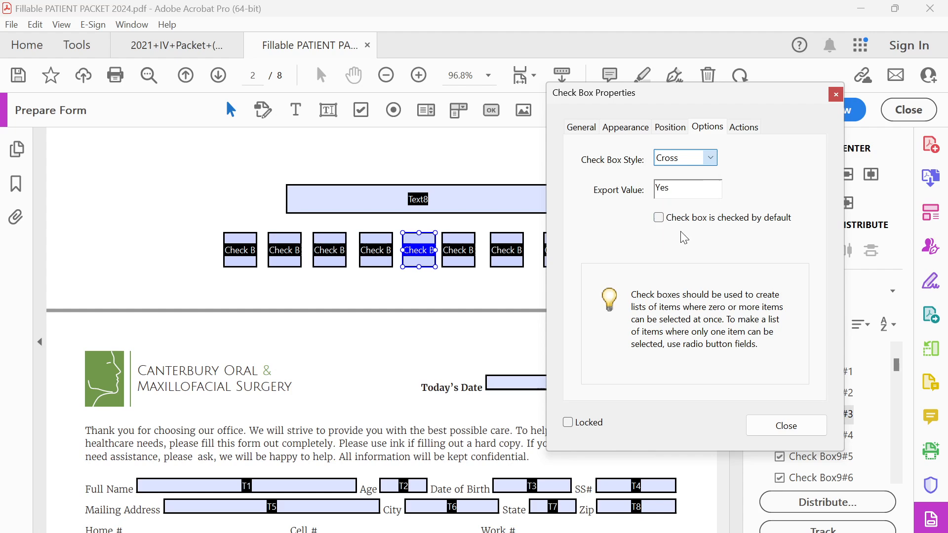
Step: Set the sixth check box's style to Star and close its properties
left_click(467, 258)
left_click(711, 157)
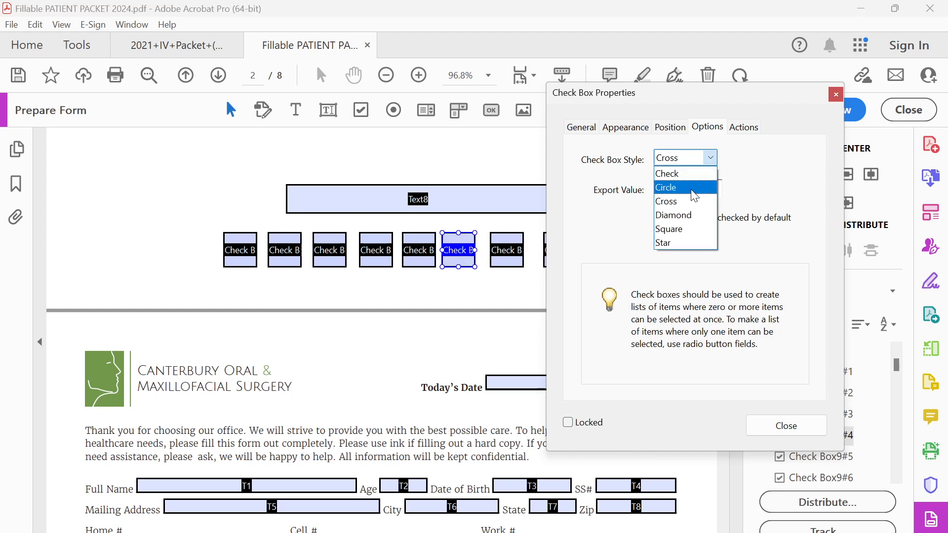
left_click(668, 242)
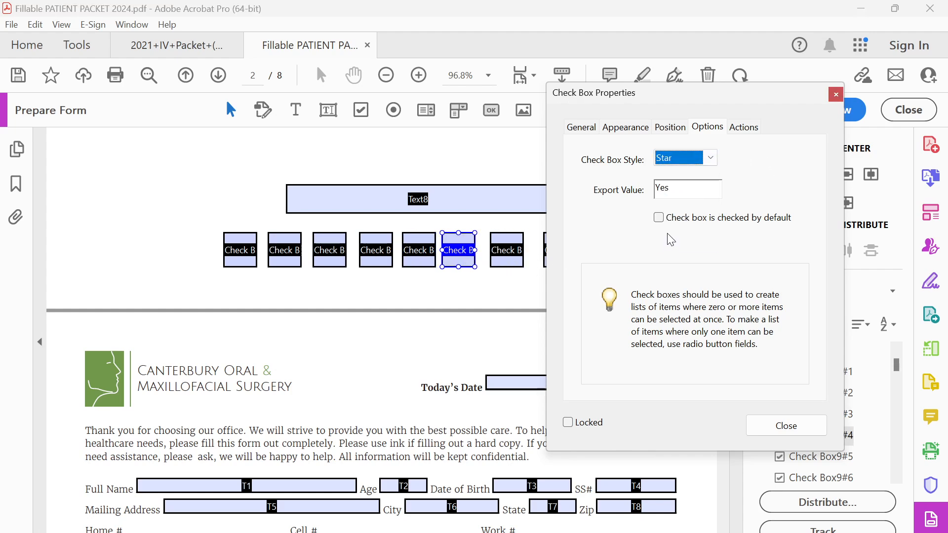
left_click(836, 95)
left_click(603, 258)
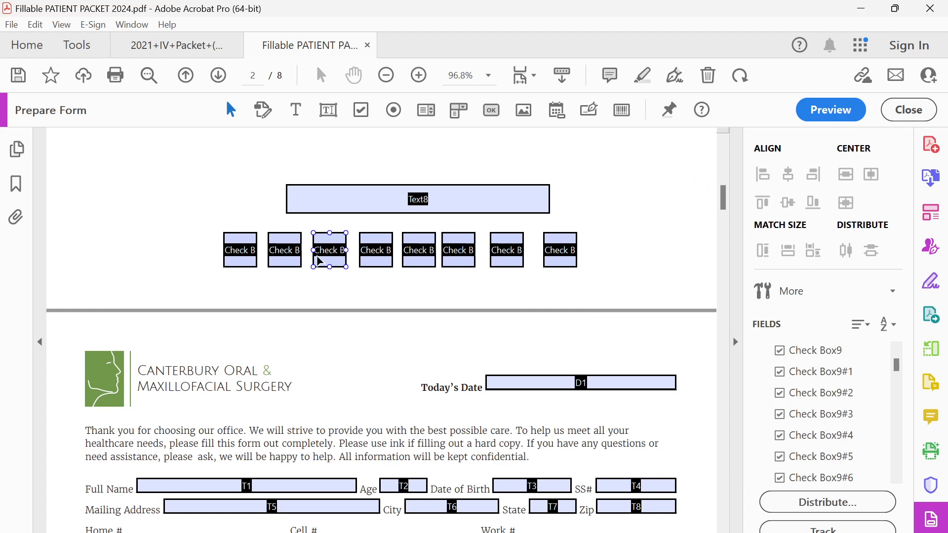
Step: Review the leftmost check box's option settings and close its properties without changing anything
left_click(245, 267)
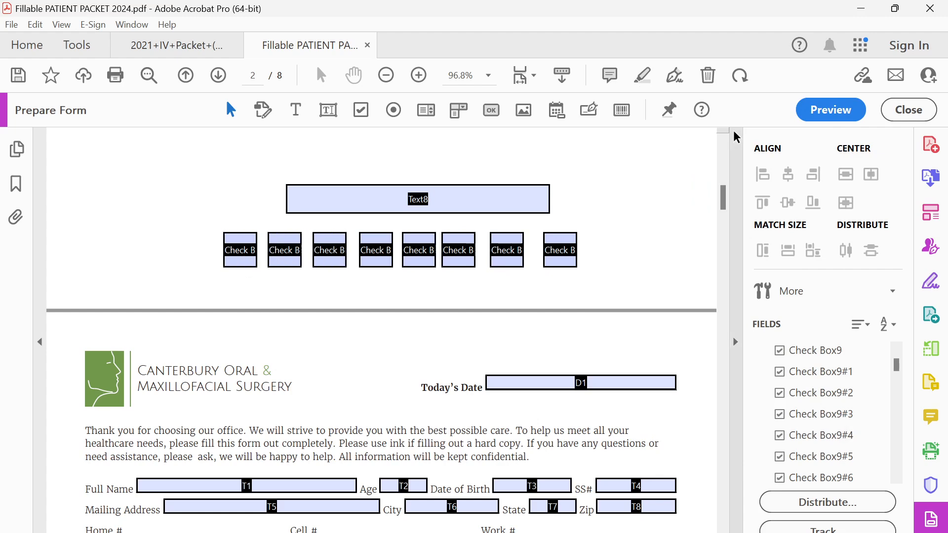
double_click(240, 254)
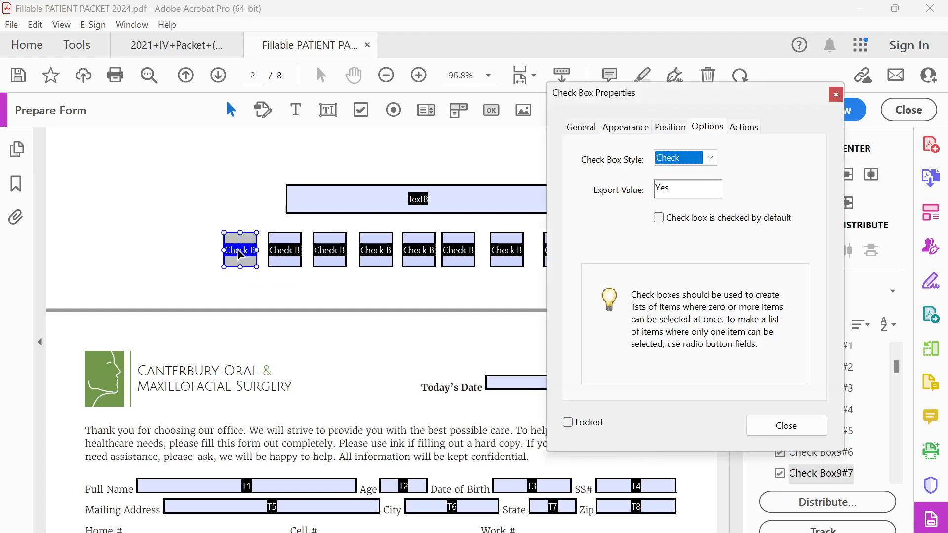
left_click(283, 250, "shift")
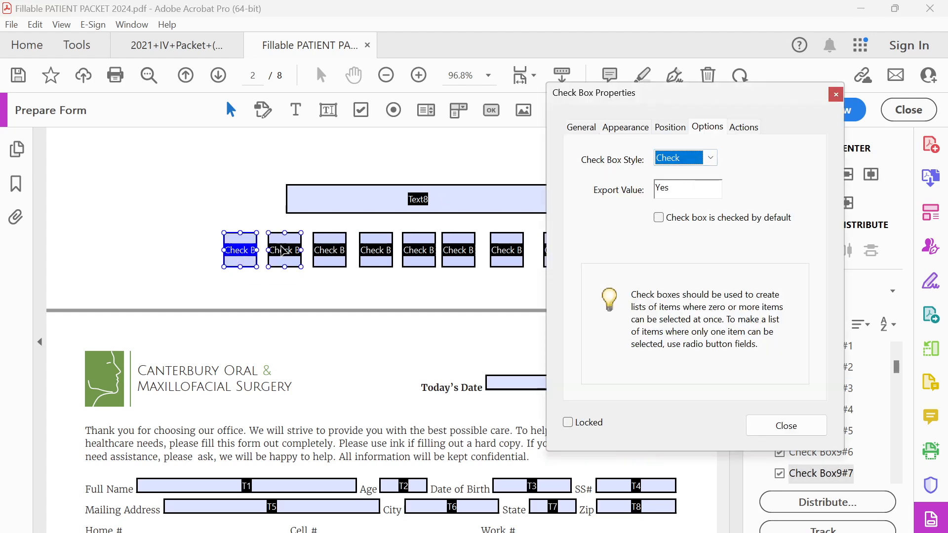
left_click(282, 251)
left_click(835, 95)
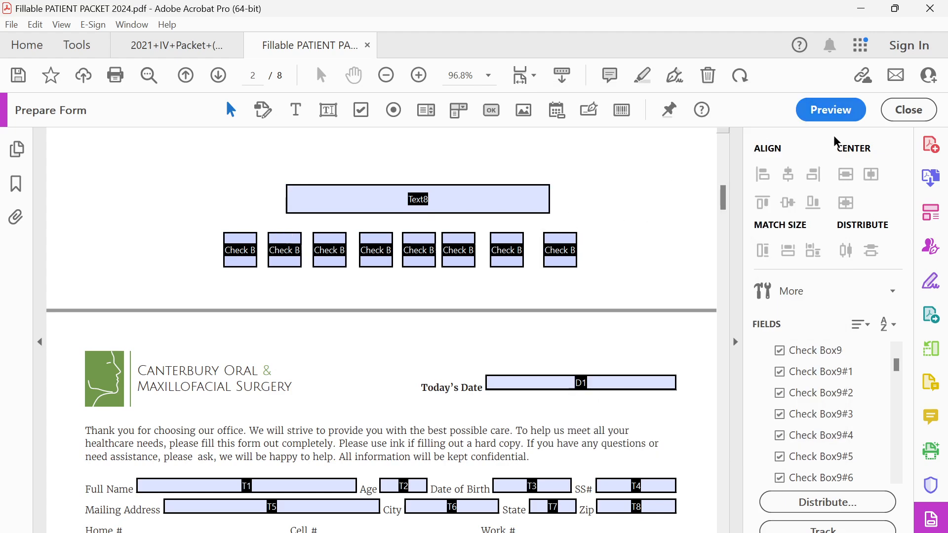
Step: Preview the form, tick the leftmost check box to test the whole row's styles, and return to form editing
left_click(835, 109)
left_click(329, 251)
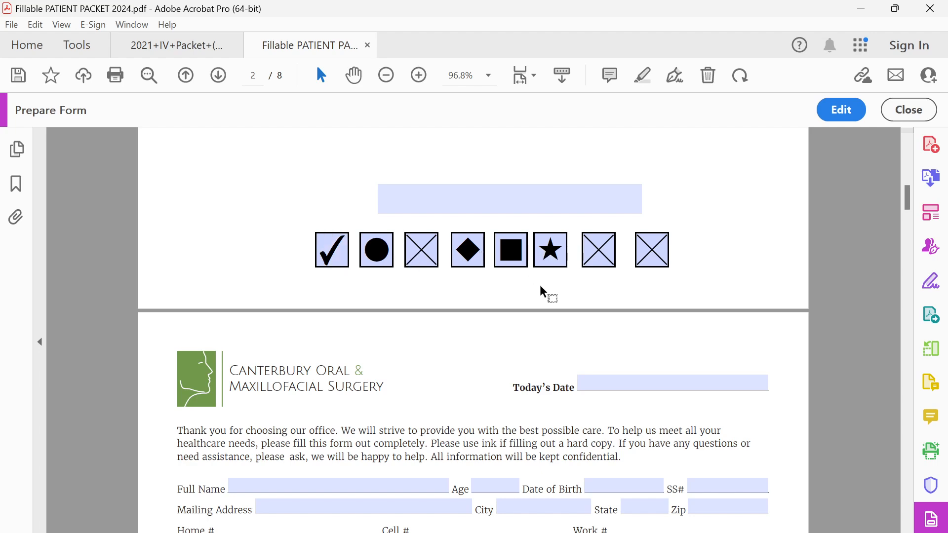
left_click(841, 110)
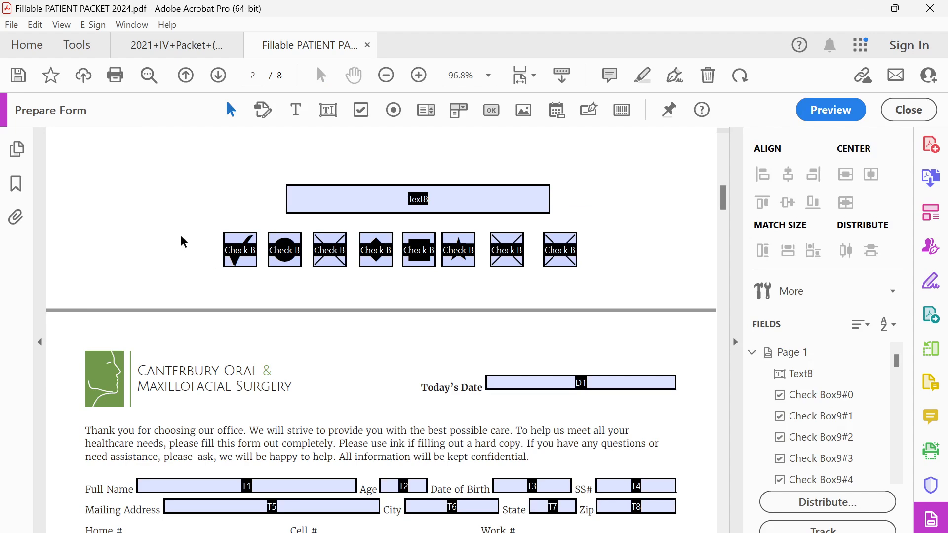
Step: Try to rename the circle-style check box as Check Box90
scroll(439, 260, "up", 4)
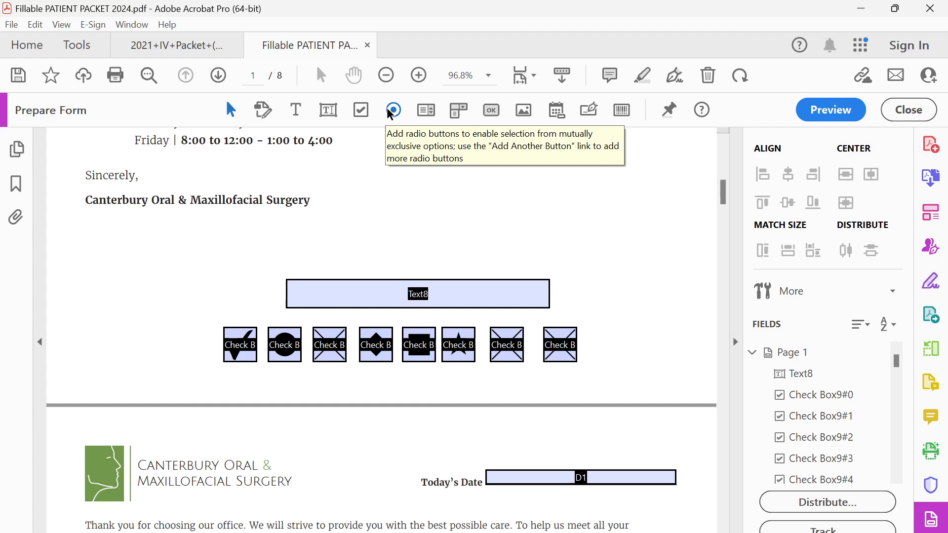
left_click(282, 352)
double_click(282, 351)
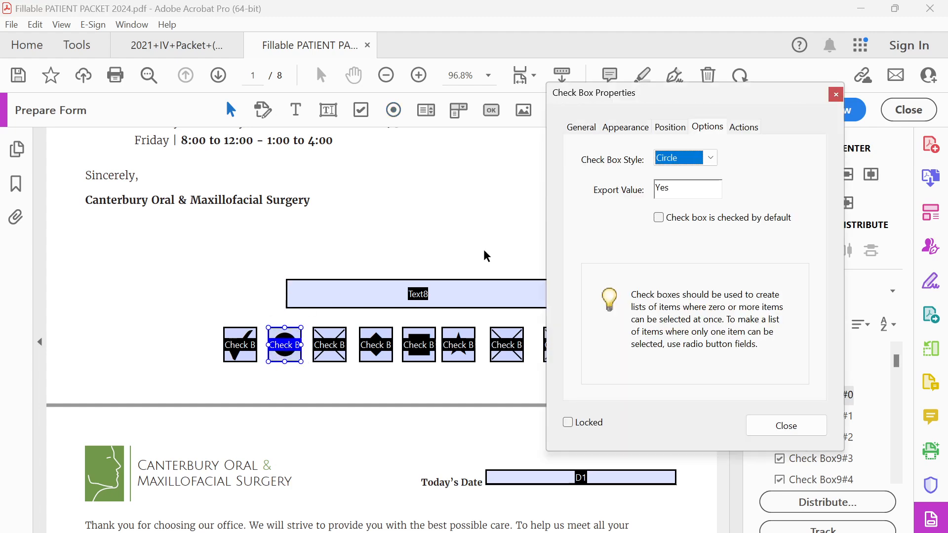
left_click(583, 130)
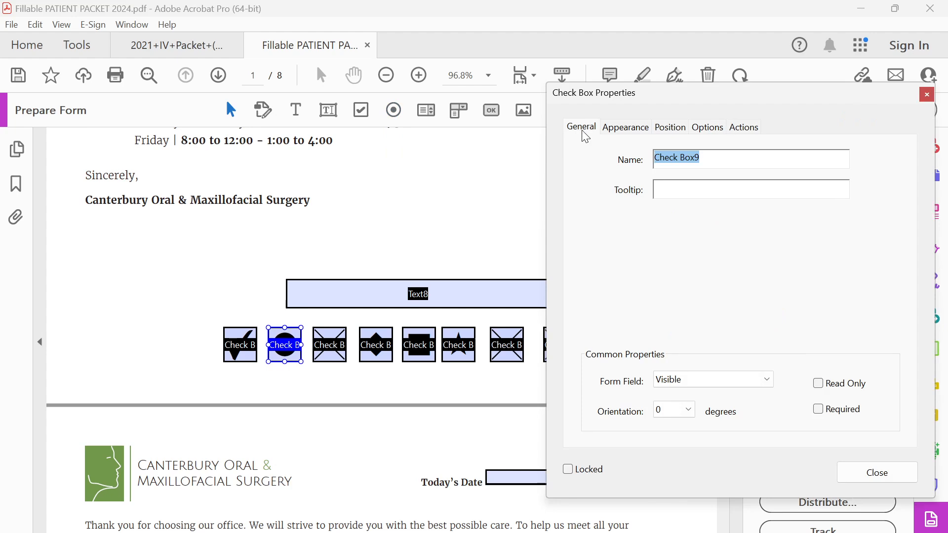
left_click(714, 159)
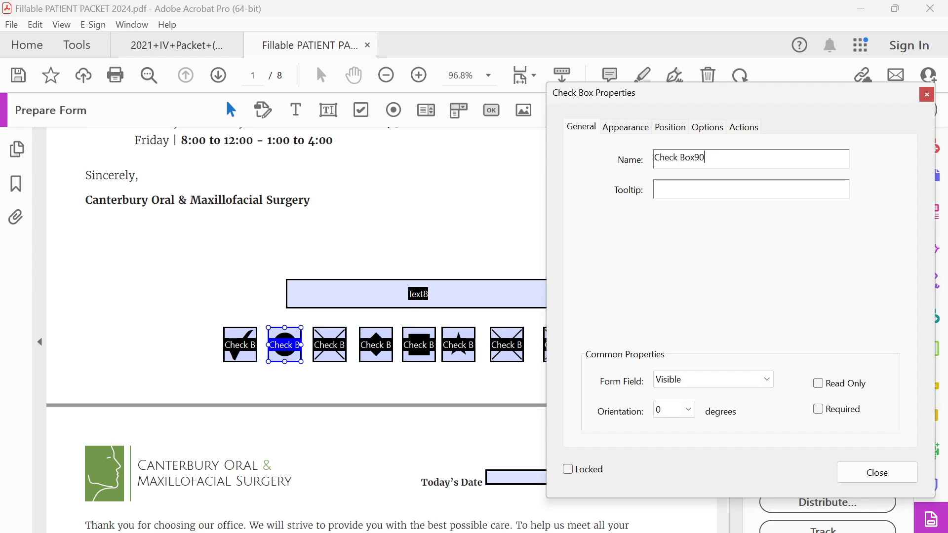
left_click(928, 95)
left_click(366, 259)
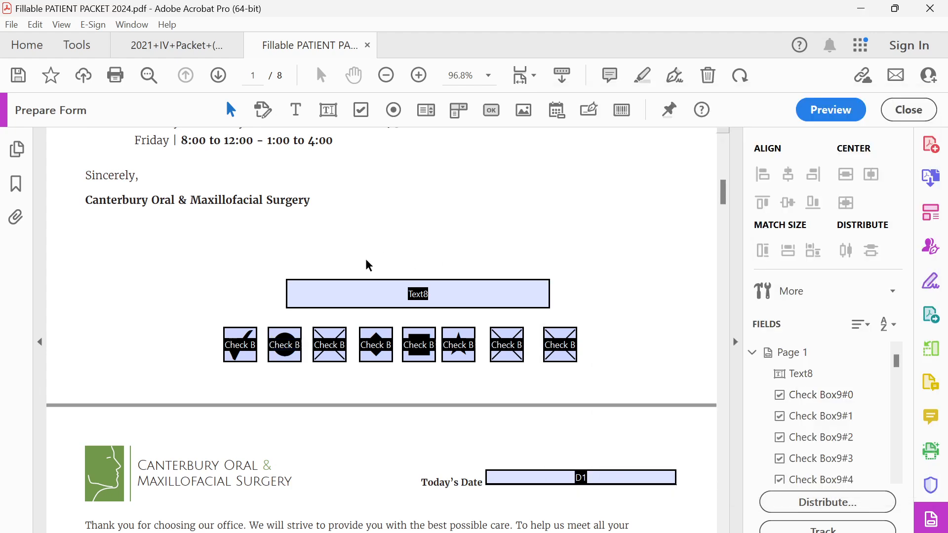
Step: Preview the form, toggle the first and second check boxes off and on to test their linkage, and resume editing
left_click(843, 117)
left_click(329, 348)
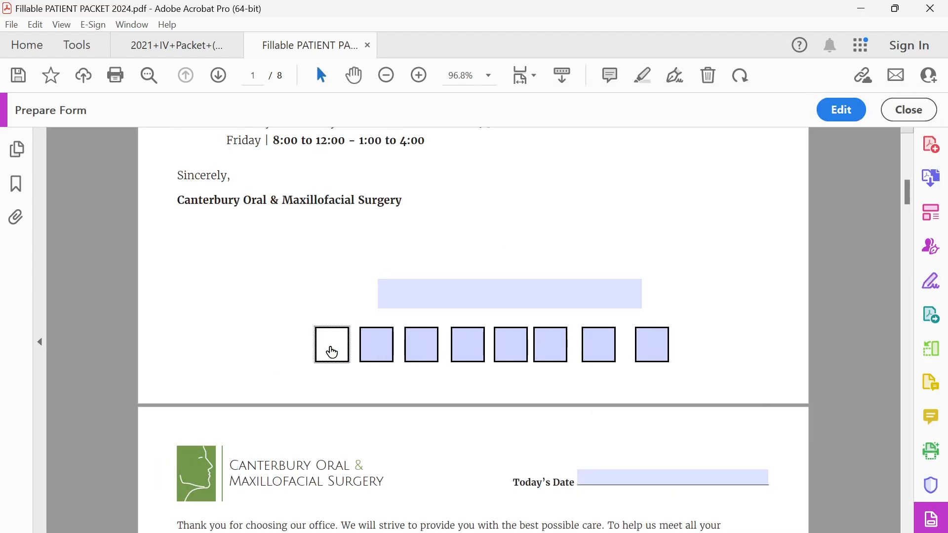
left_click(328, 348)
left_click(368, 355)
left_click(368, 355)
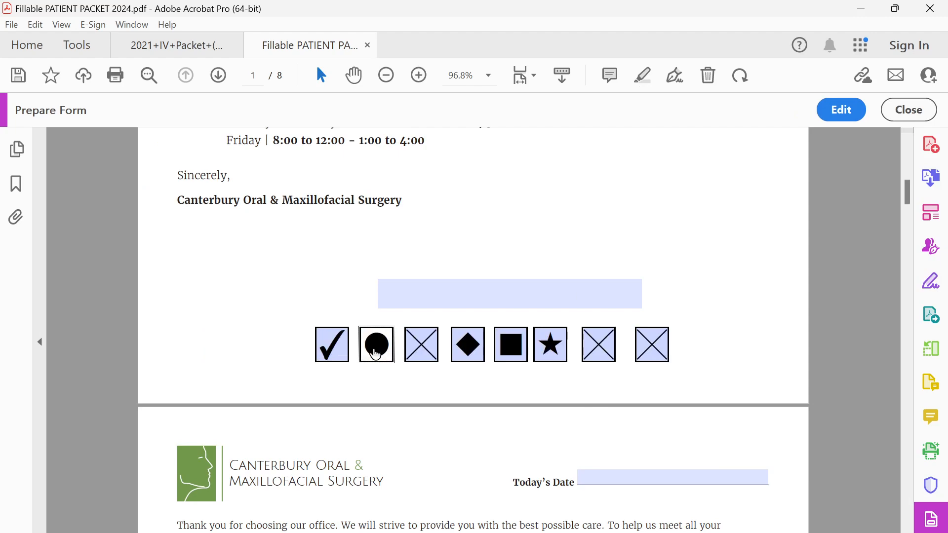
left_click(840, 109)
Step: Rename the circle-style check box as Check Box90, commit the name, and close its properties
double_click(284, 348)
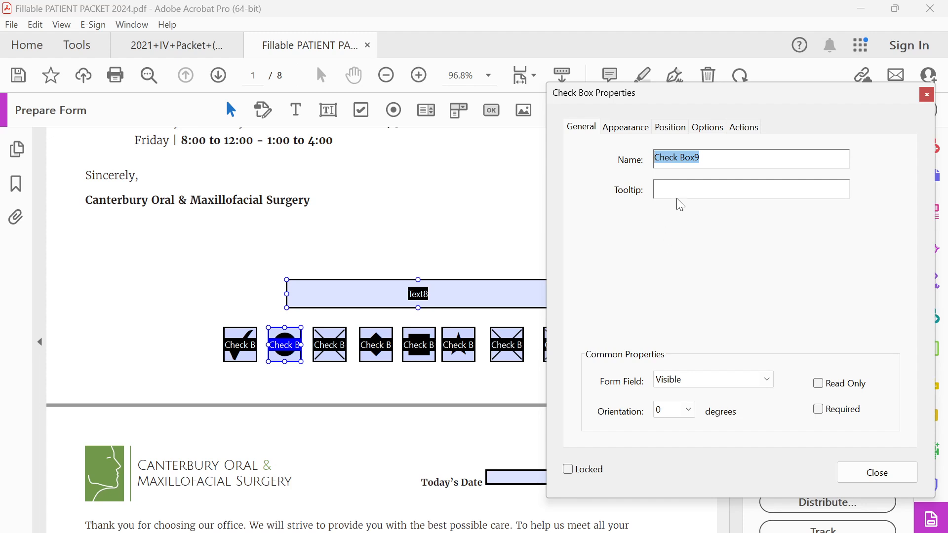
left_click(733, 157)
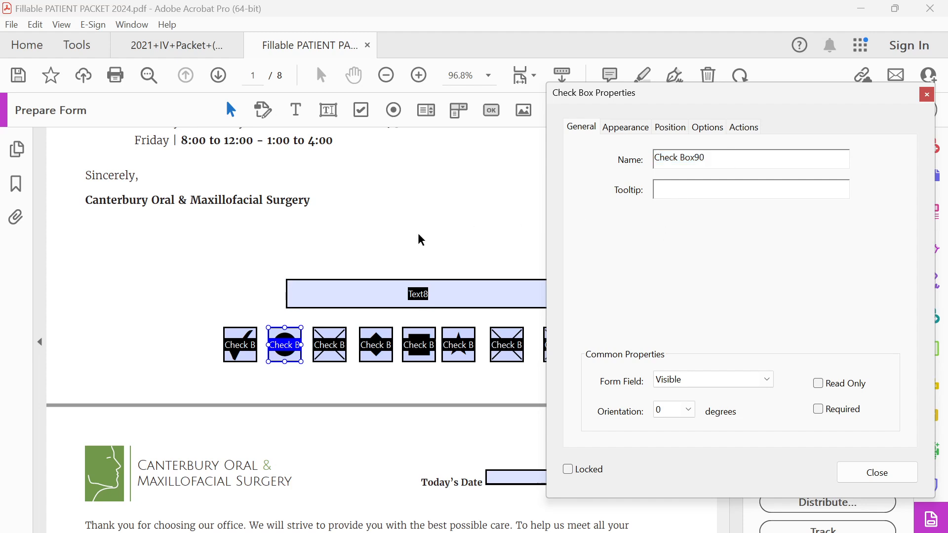
key("ctrl+a")
left_click(424, 213)
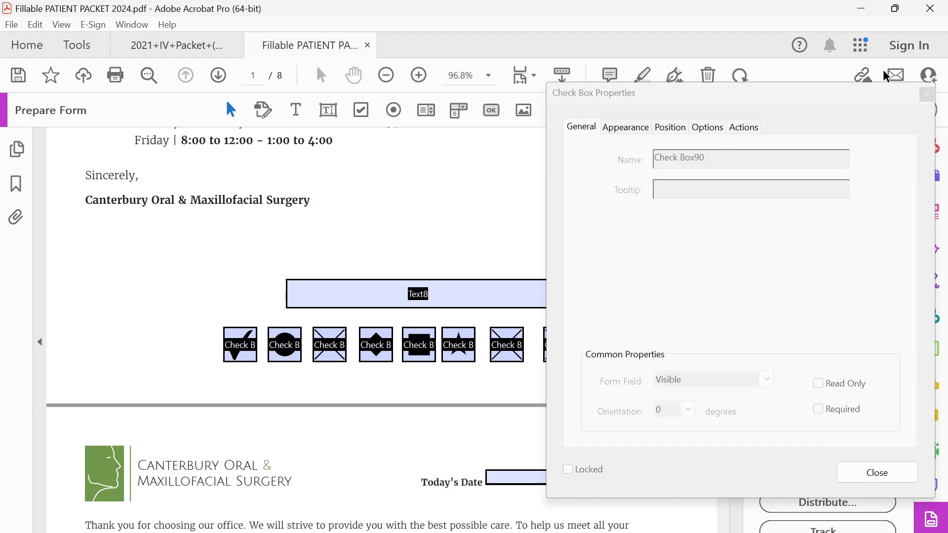
left_click(927, 95)
Step: Preview the form, toggle the renamed circle check box and the leftmost one to test their independence, and resume editing
left_click(829, 111)
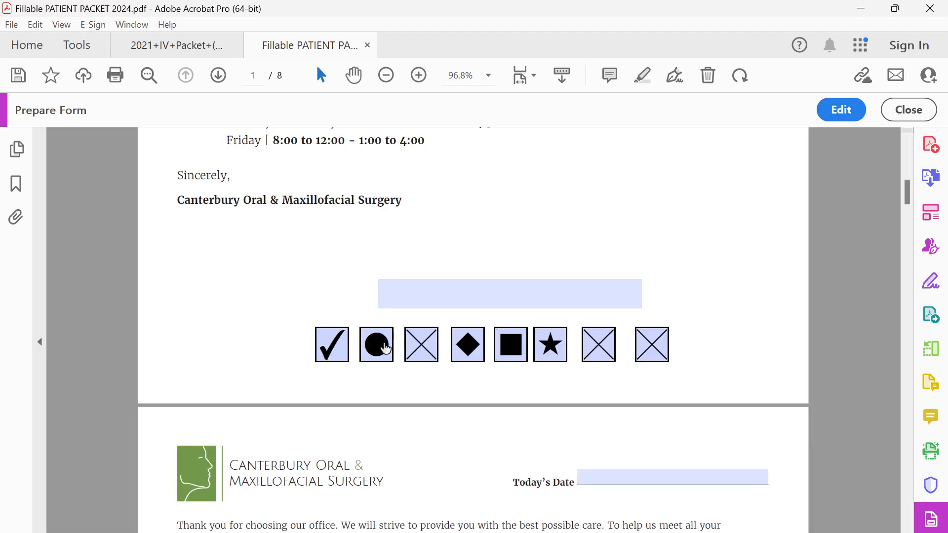
left_click(371, 359)
left_click(371, 358)
left_click(327, 358)
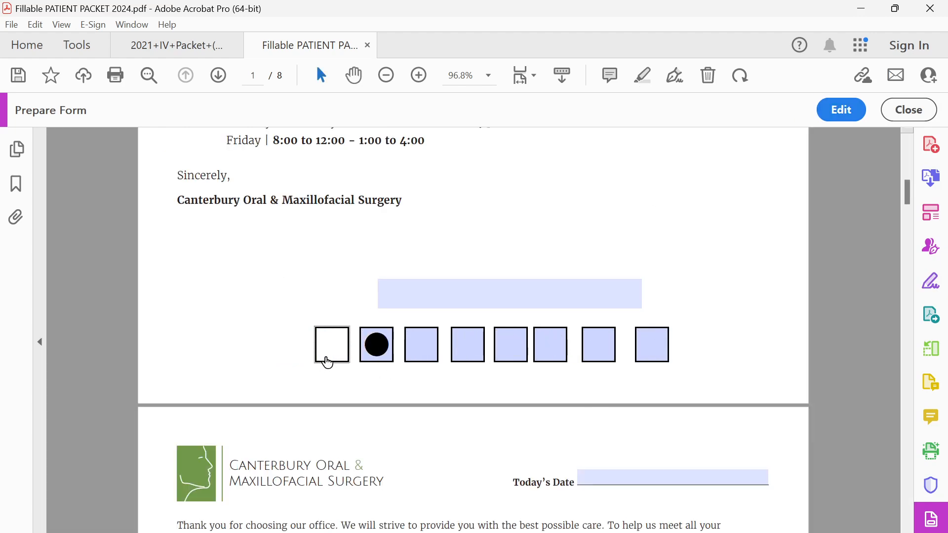
left_click(383, 350)
left_click(386, 354)
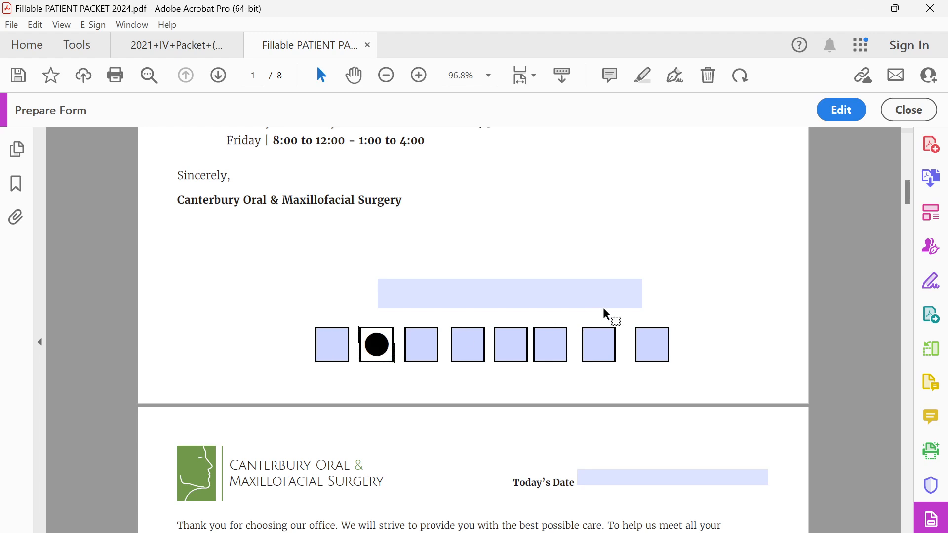
left_click(323, 349)
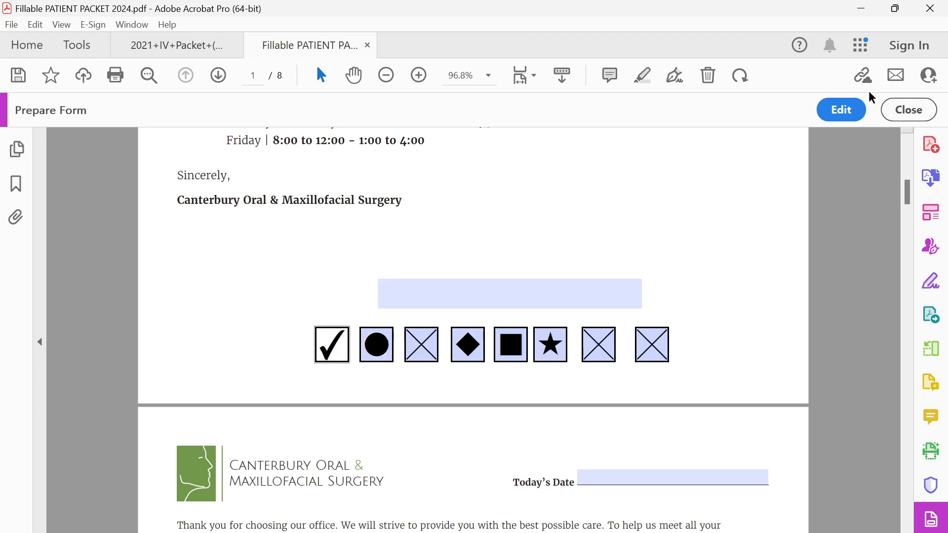
left_click(837, 111)
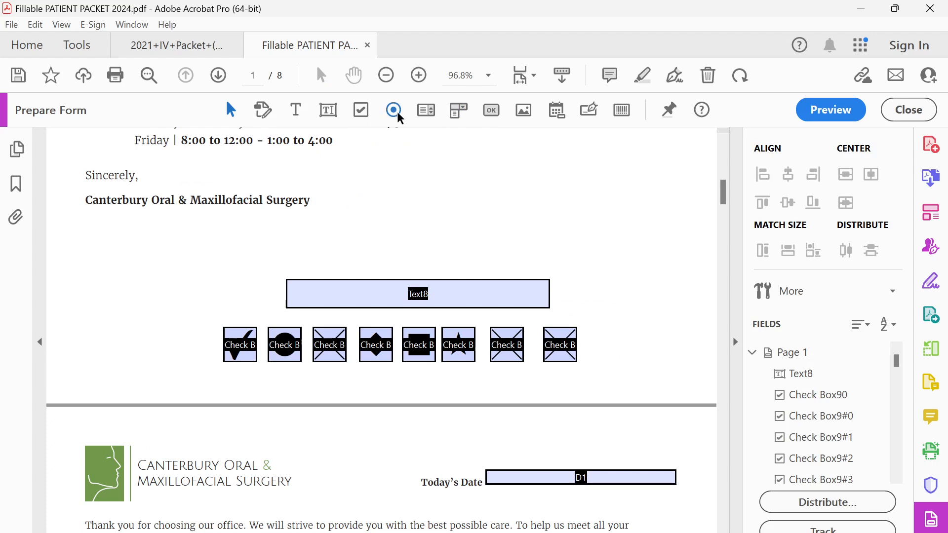
Step: Add a radio button above the right end of the text field and duplicate it twice to form a row of three
left_click(400, 116)
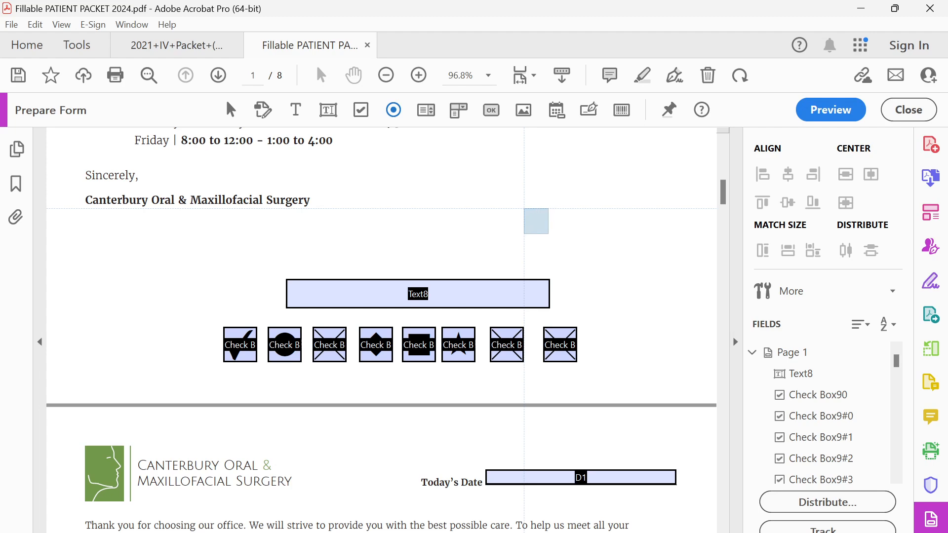
left_click(543, 230)
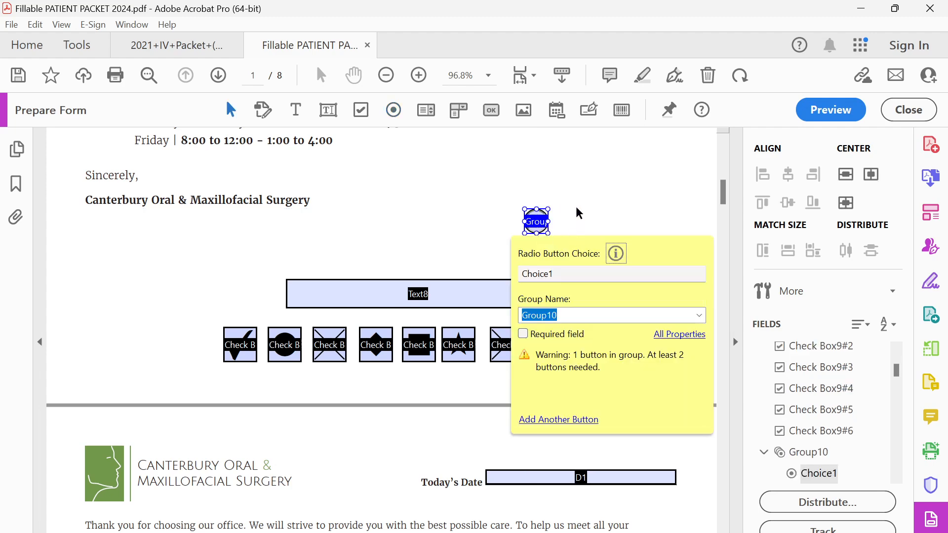
left_click(699, 317)
left_click(701, 316)
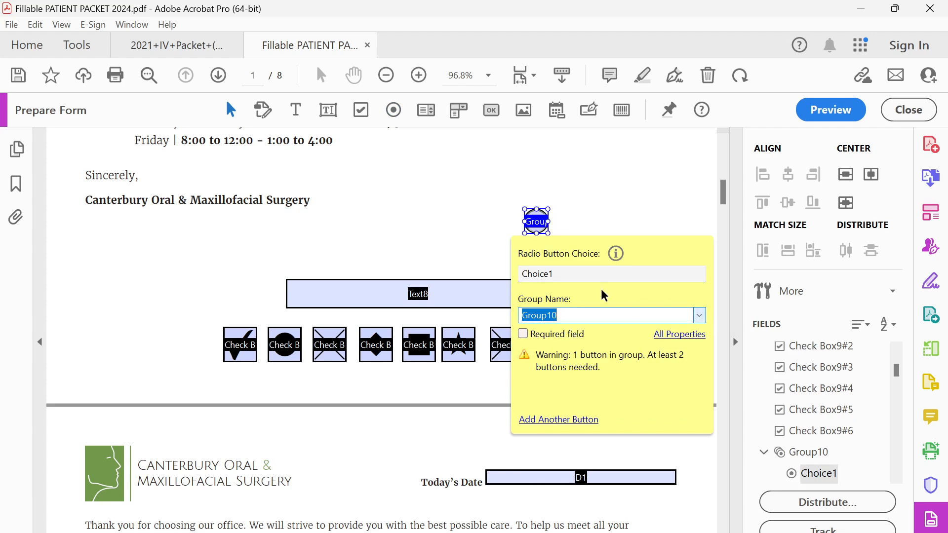
left_click(562, 273)
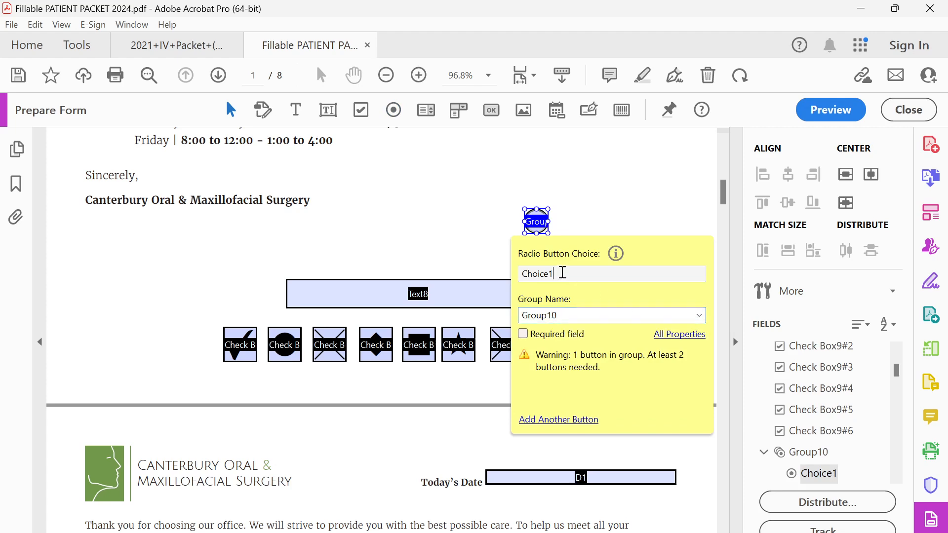
left_click(596, 200)
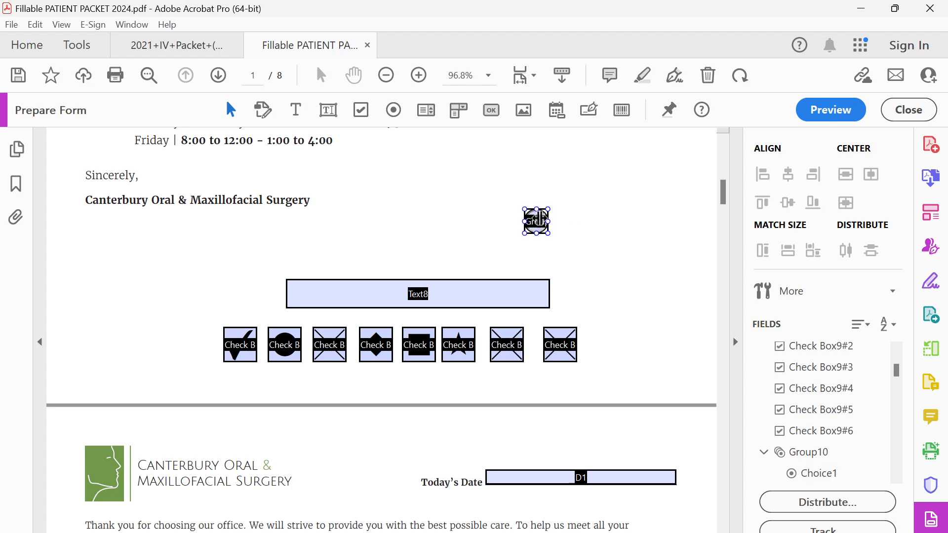
left_click(571, 222)
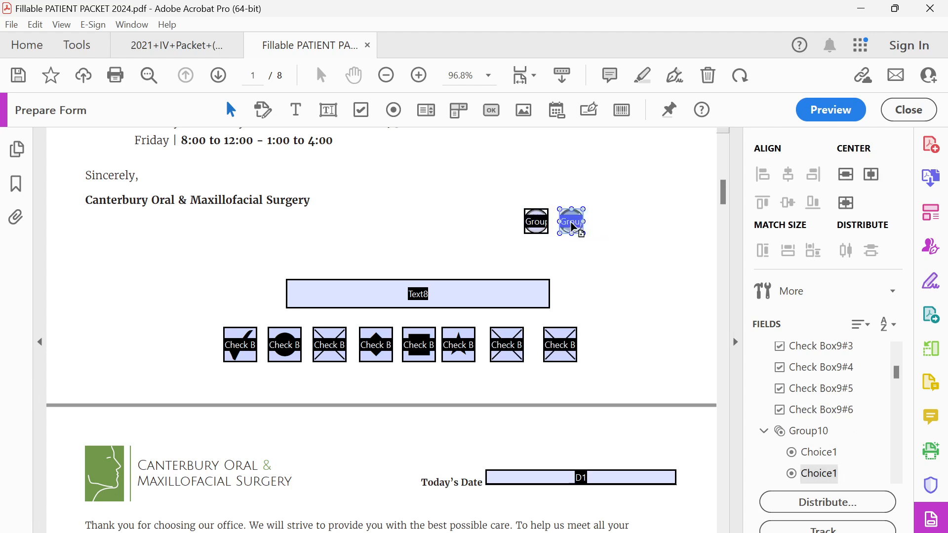
left_click(613, 227)
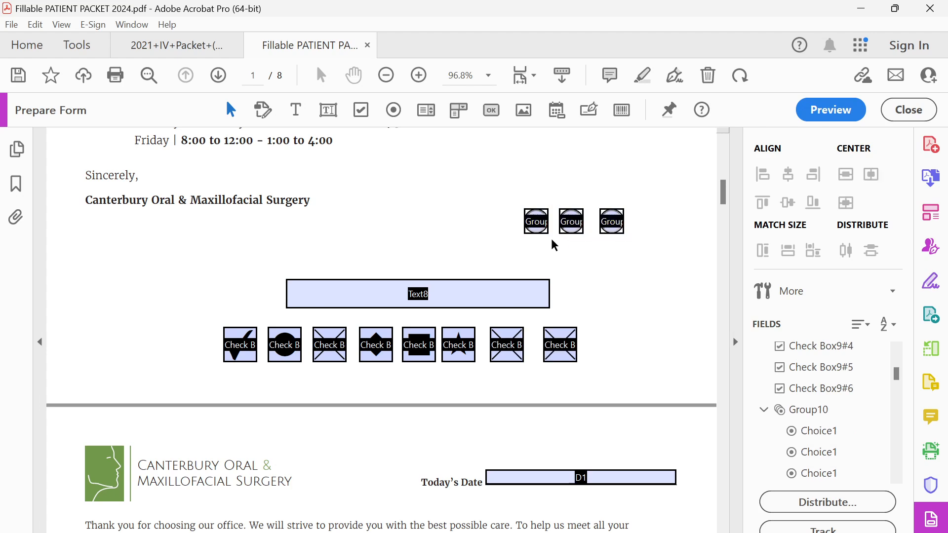
Step: Preview the form, select each of the three radio buttons in turn to test the group, and return to form editing
left_click(831, 113)
left_click(627, 221)
left_click(664, 223)
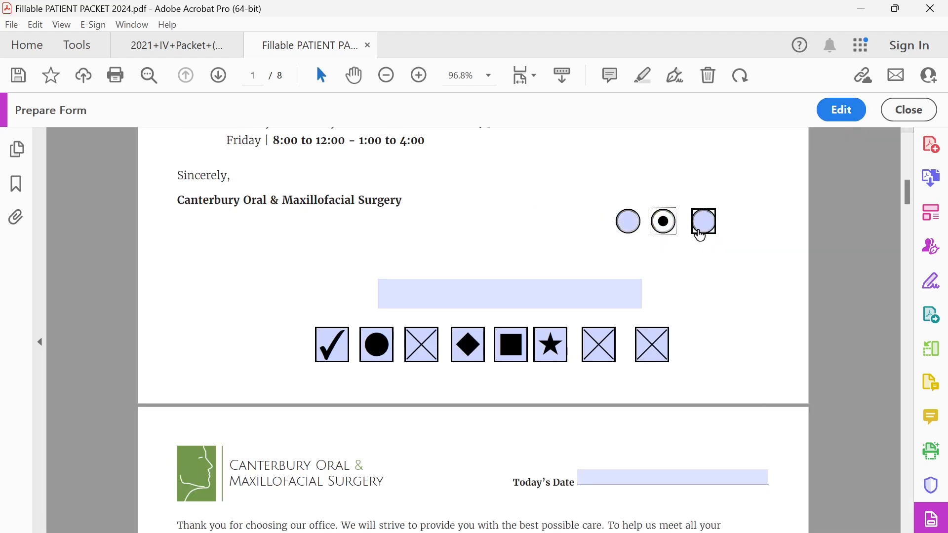
left_click(703, 221)
left_click(635, 226)
left_click(663, 223)
left_click(704, 221)
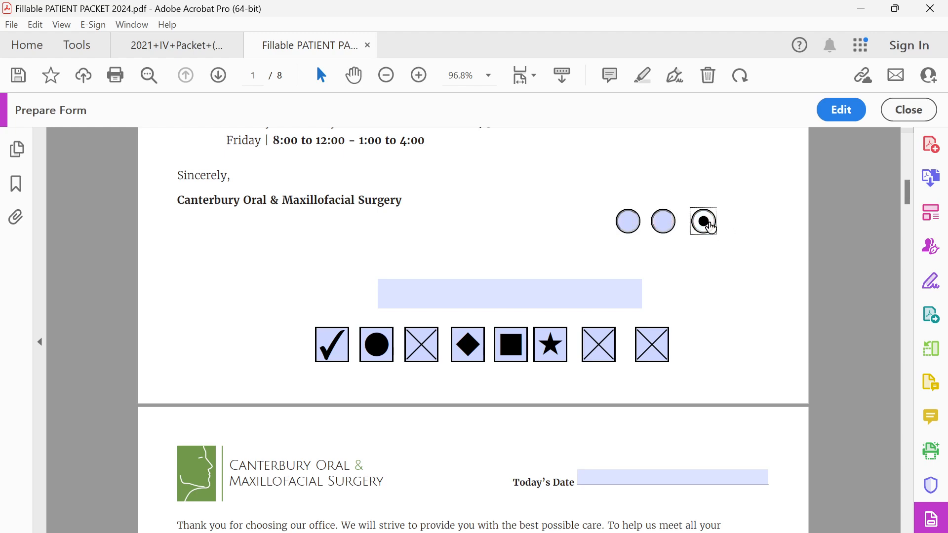
left_click(842, 110)
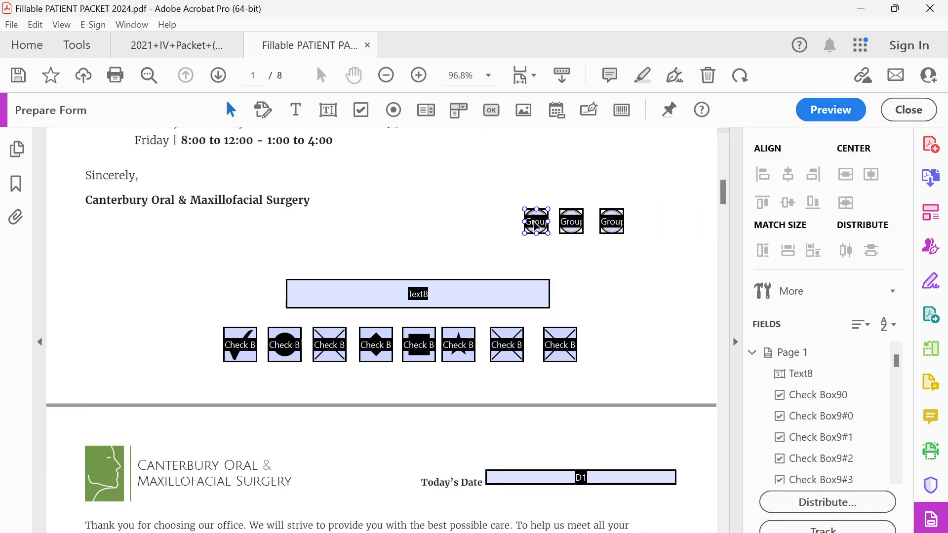
Step: Review the first radio button's appearance, position and available button styles, and close its properties unchanged
double_click(536, 223)
left_click(632, 128)
left_click(677, 127)
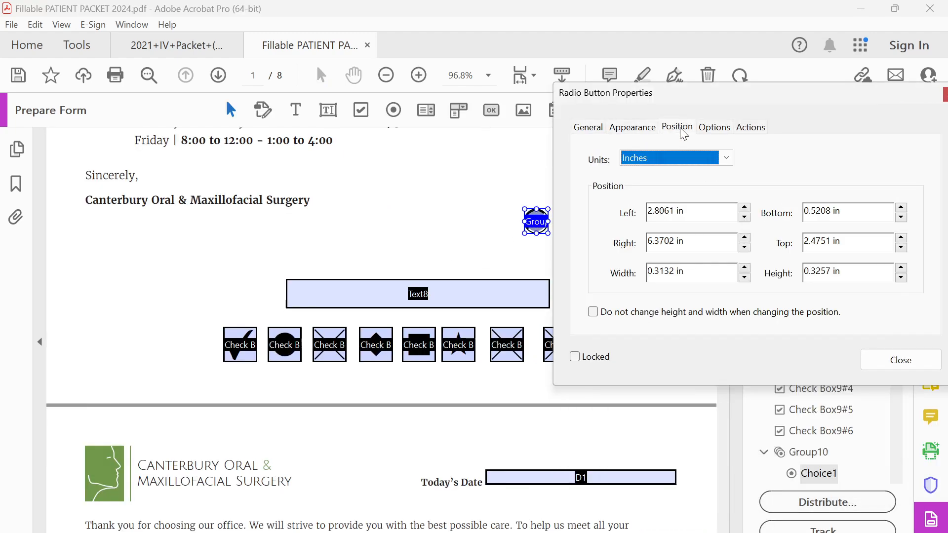
left_click(715, 127)
left_click(737, 159)
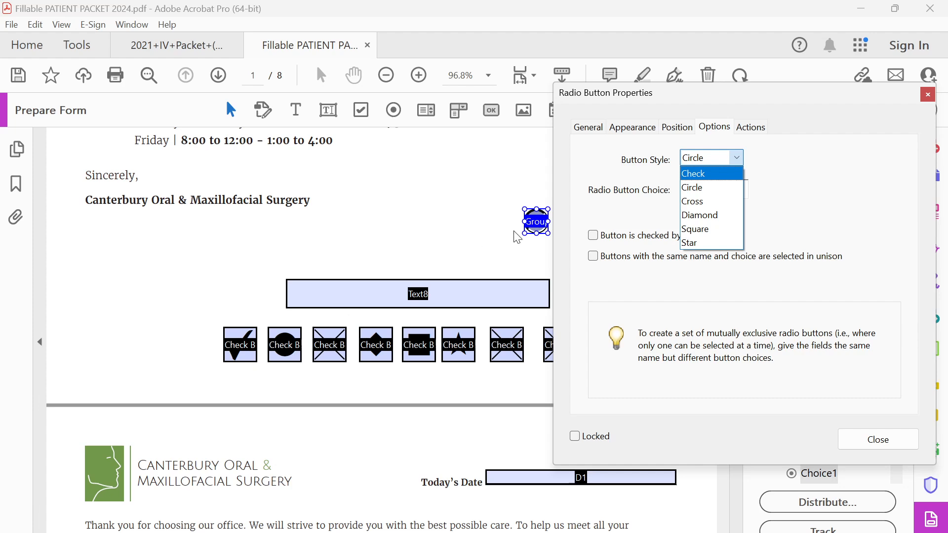
left_click(753, 125)
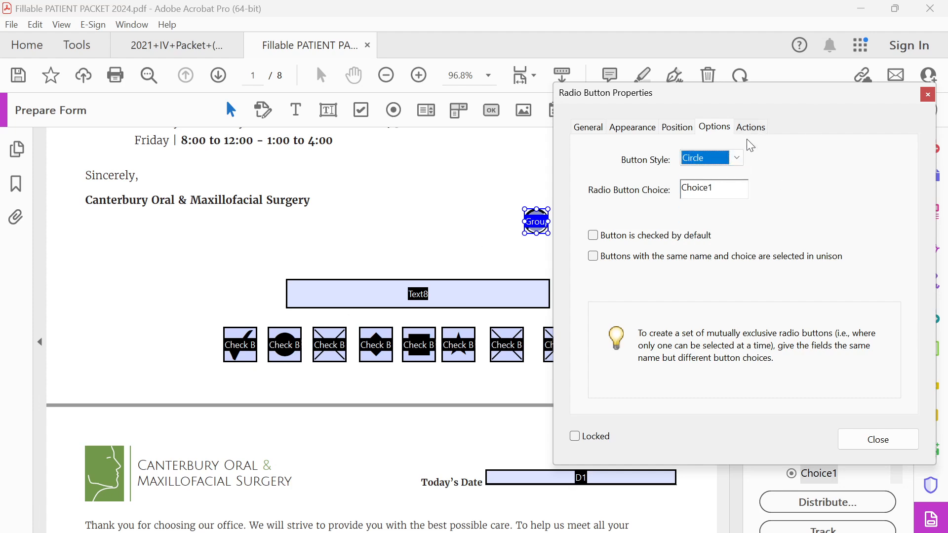
left_click(927, 96)
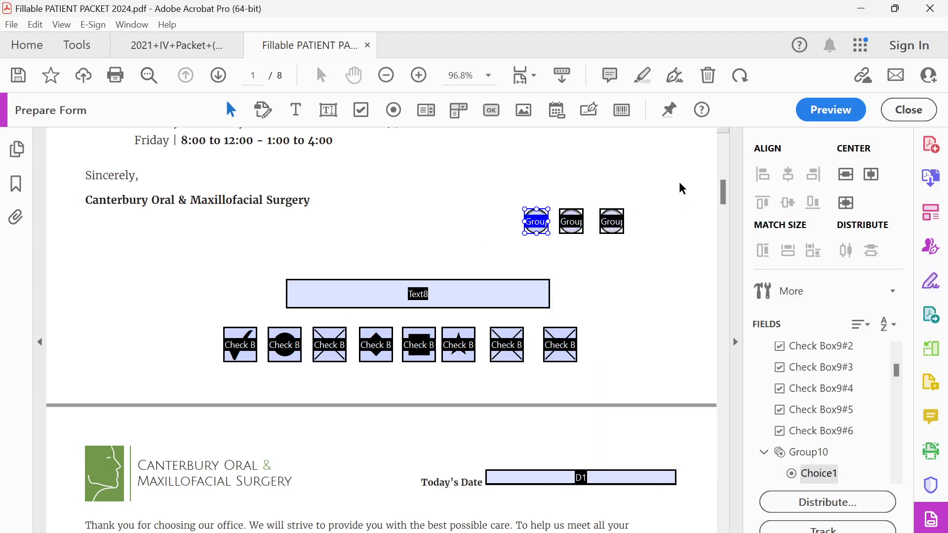
Step: Draw a list box about 2.41 in wide and 0.33 in high beside the Sincerely line and review its appearance and position
left_click(426, 111)
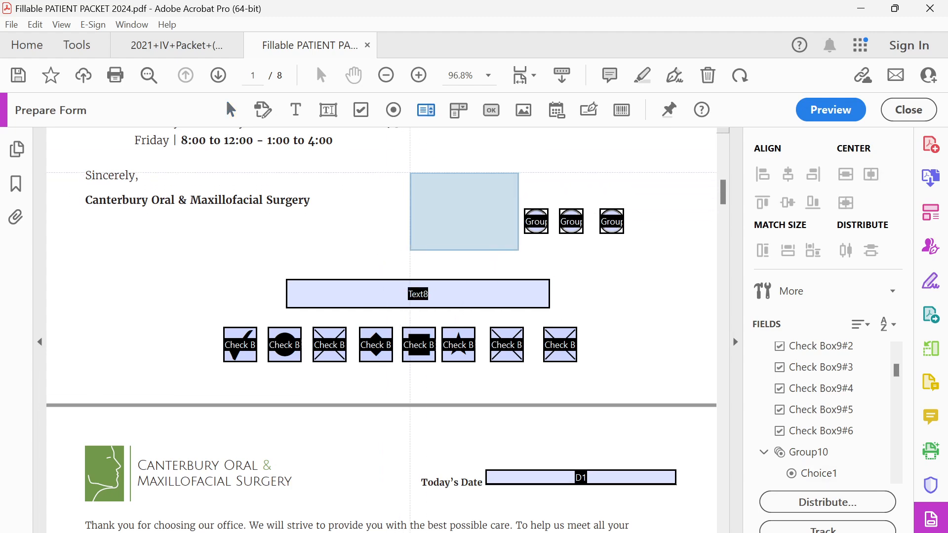
left_click_drag(384, 165, 574, 191)
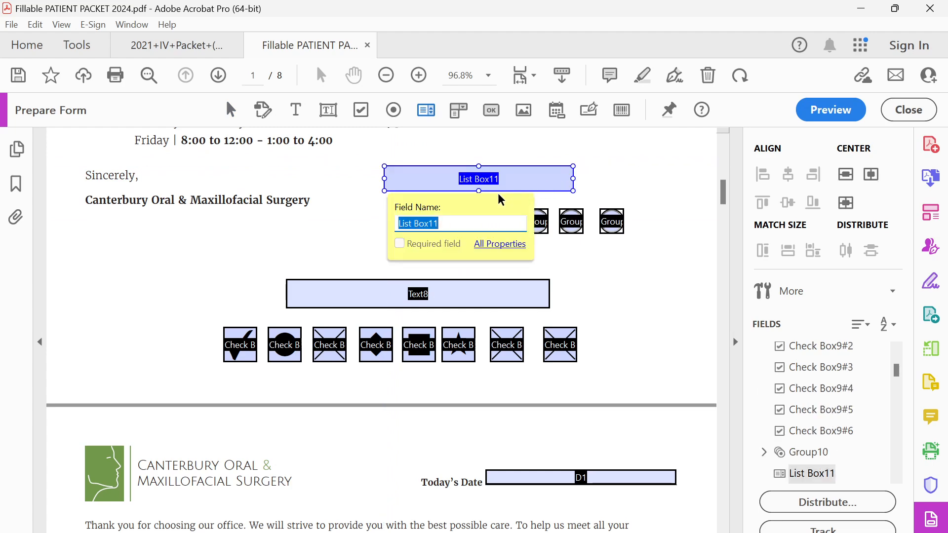
double_click(515, 171)
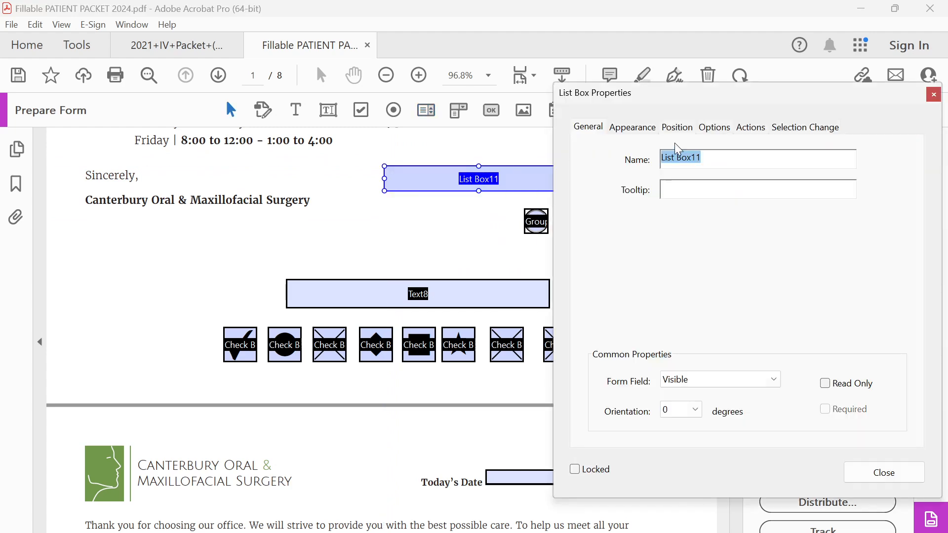
left_click(623, 132)
left_click(685, 127)
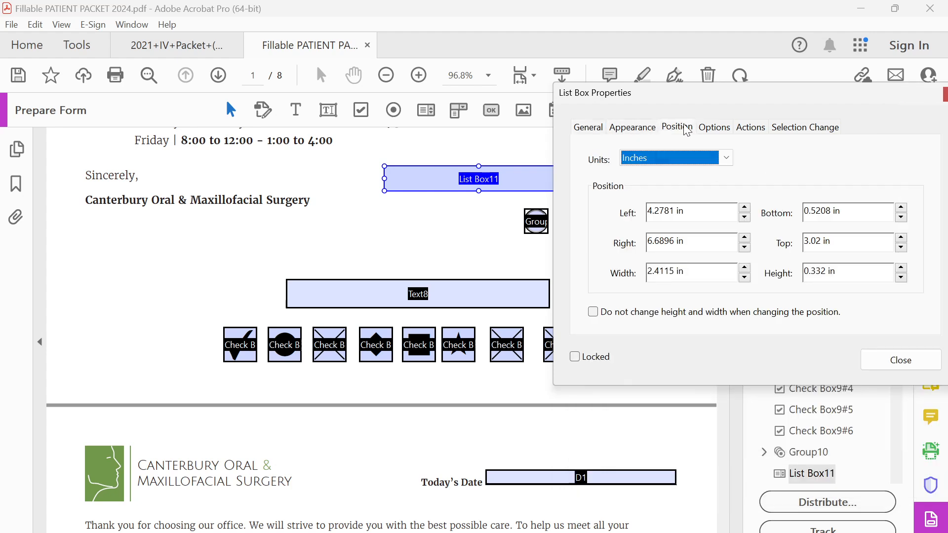
Step: Add the items Dhaka and Chittagong to the list box, giving the second one the export value Chittagong
left_click(719, 133)
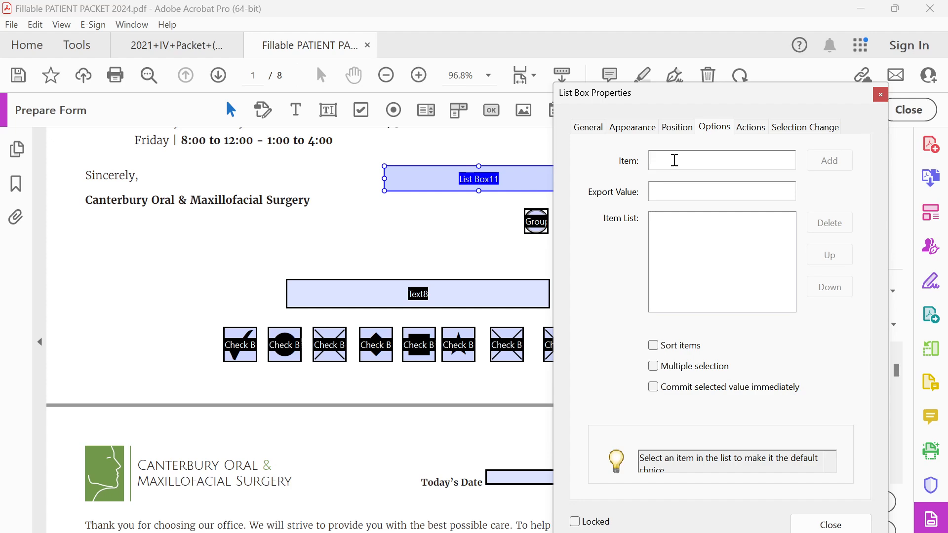
type("Dhaka")
left_click(829, 160)
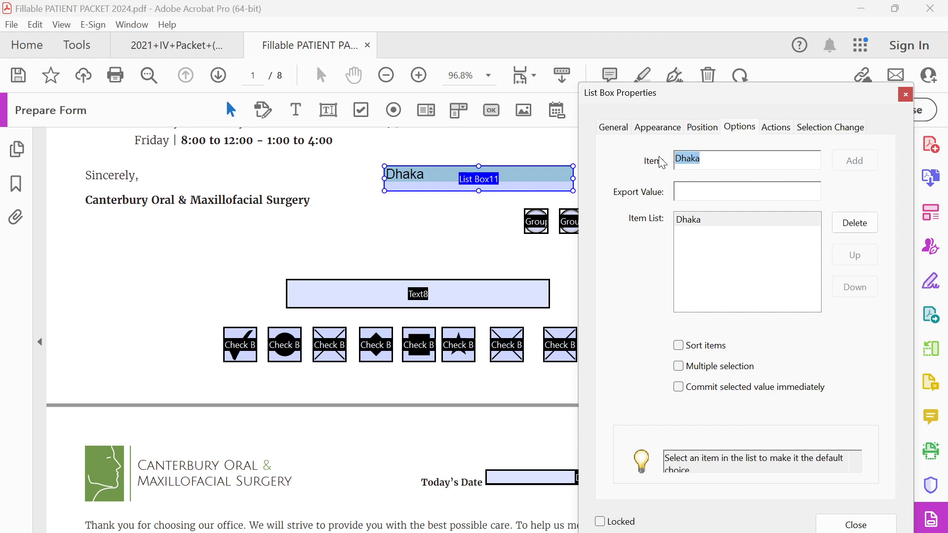
type("Chittagong")
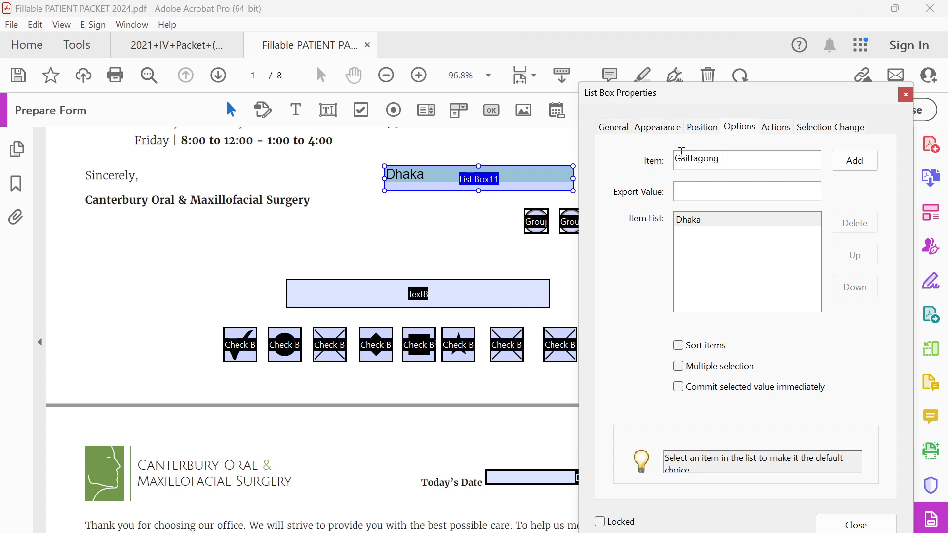
left_click_drag(732, 165, 645, 171)
key("ctrl+c")
left_click(679, 198)
key("ctrl+v")
left_click(855, 161)
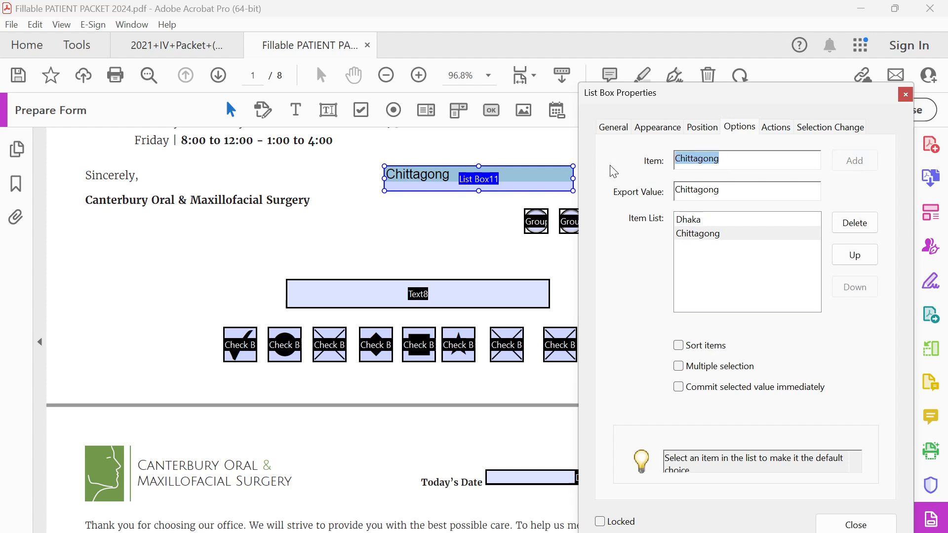
Step: Add the item Rajsahi to the list box with the export value Rajsahi
type("Rajsahi")
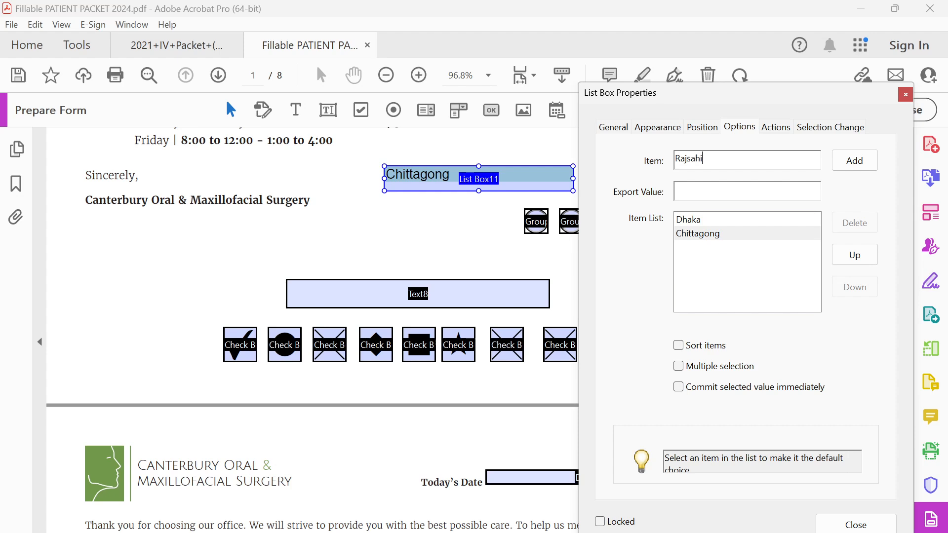
left_click_drag(721, 154, 634, 168)
key("ctrl+c")
left_click(694, 194)
key("ctrl+v")
left_click(851, 161)
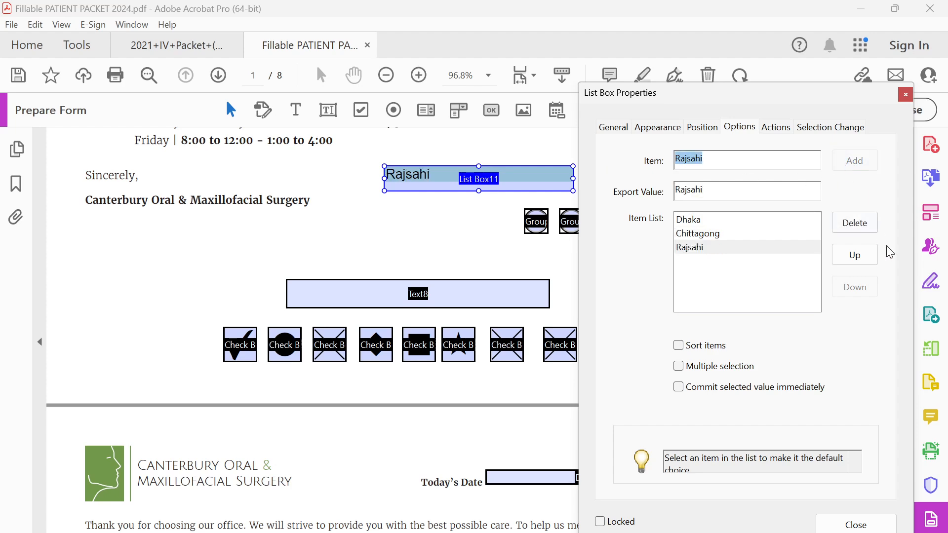
Step: Try reordering the list by moving Chittagong below Rajsahi and back up again
left_click(714, 234)
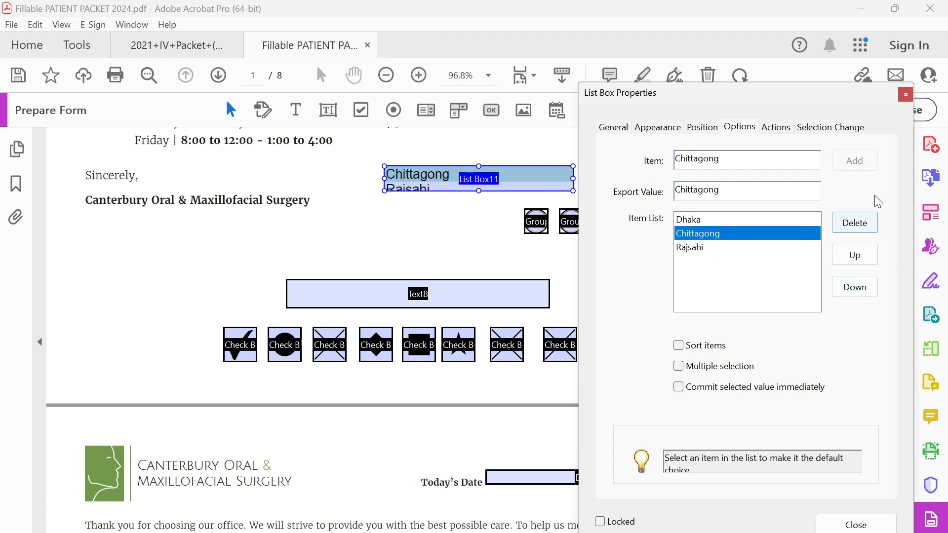
left_click(862, 288)
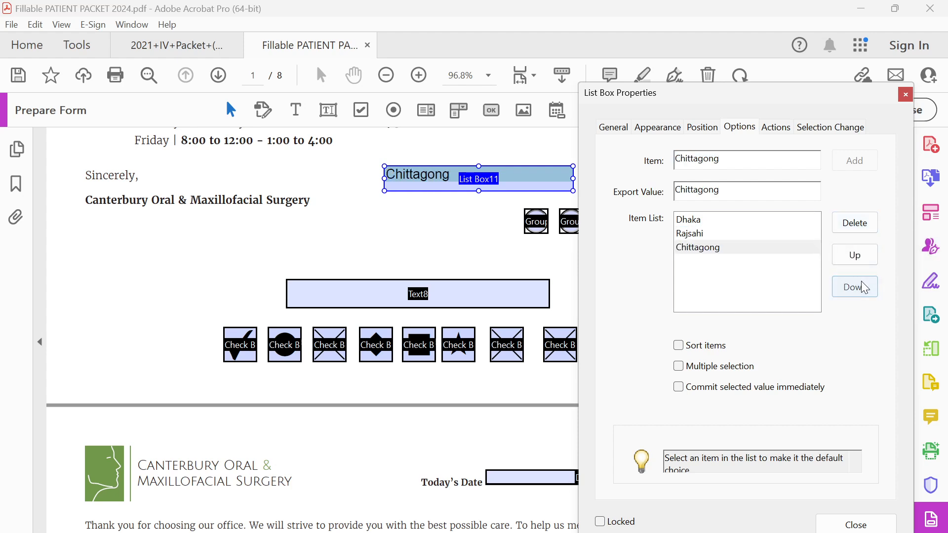
left_click(856, 254)
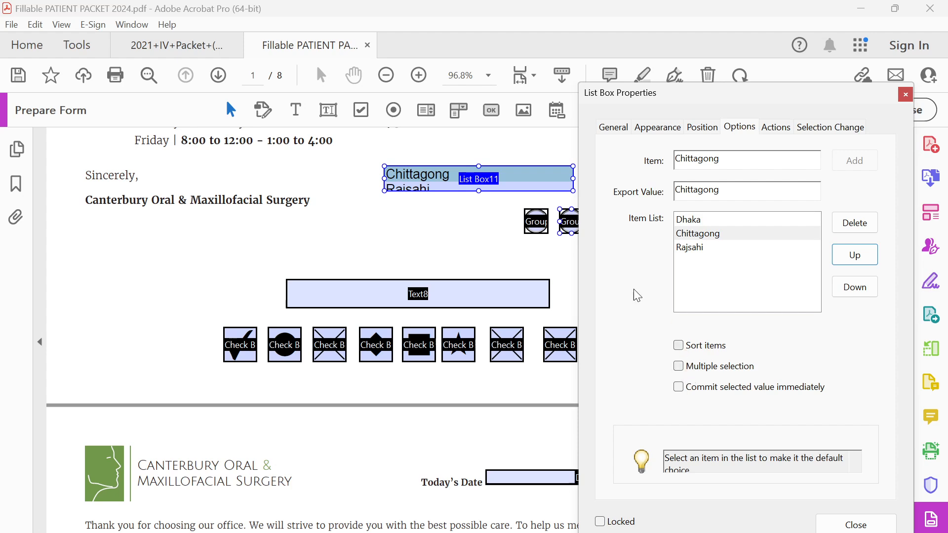
Step: Sort the list box items alphabetically, switch sorting off again, and try the multiple selection option, leaving it off
left_click(685, 347)
left_click(685, 347)
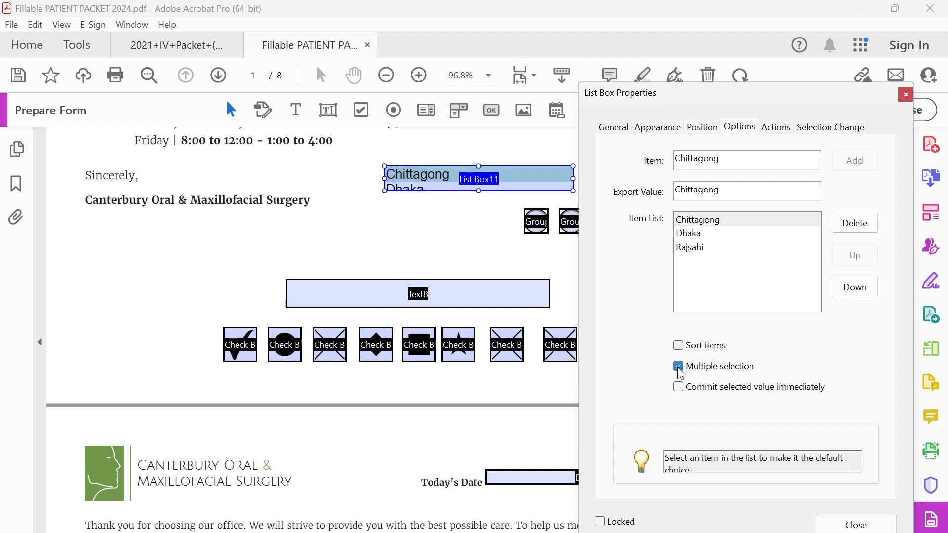
left_click(680, 368)
left_click(680, 368)
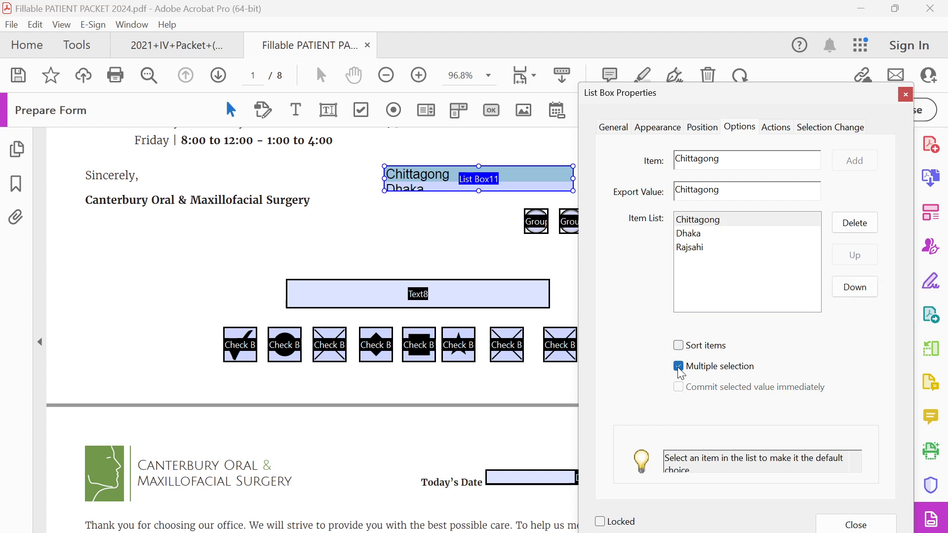
left_click(680, 370)
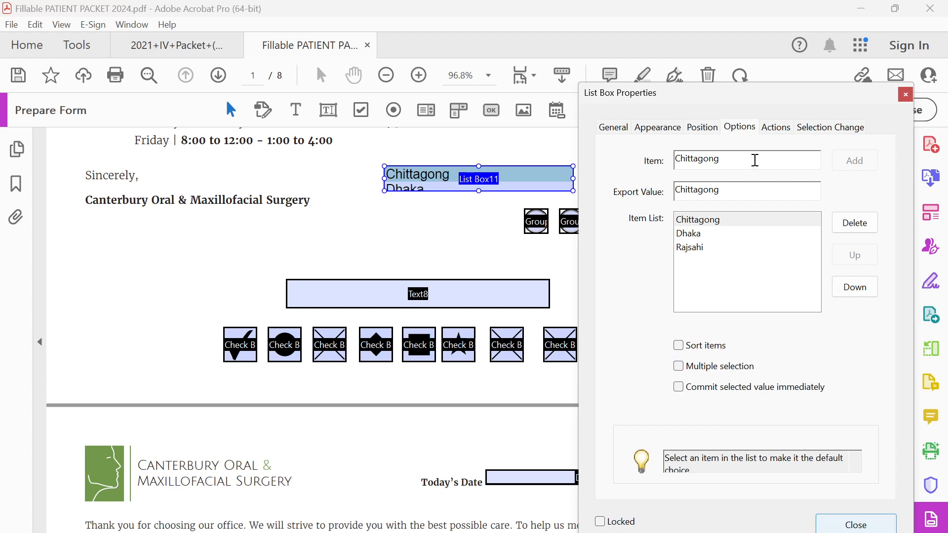
Step: Review the list box's action and selection change settings and close its properties
left_click(776, 128)
left_click(817, 130)
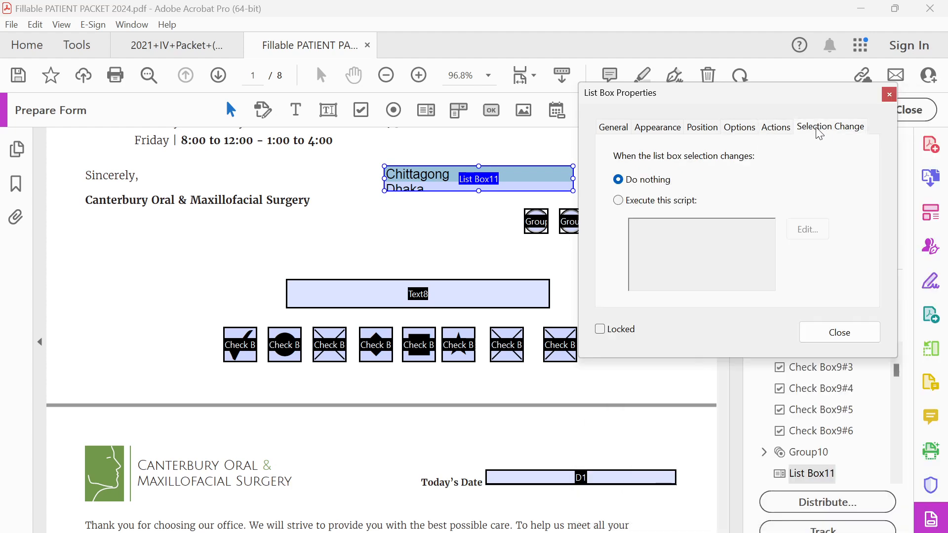
left_click(839, 333)
Step: Preview the form, scroll through the list box entries and select Dhaka
left_click(847, 110)
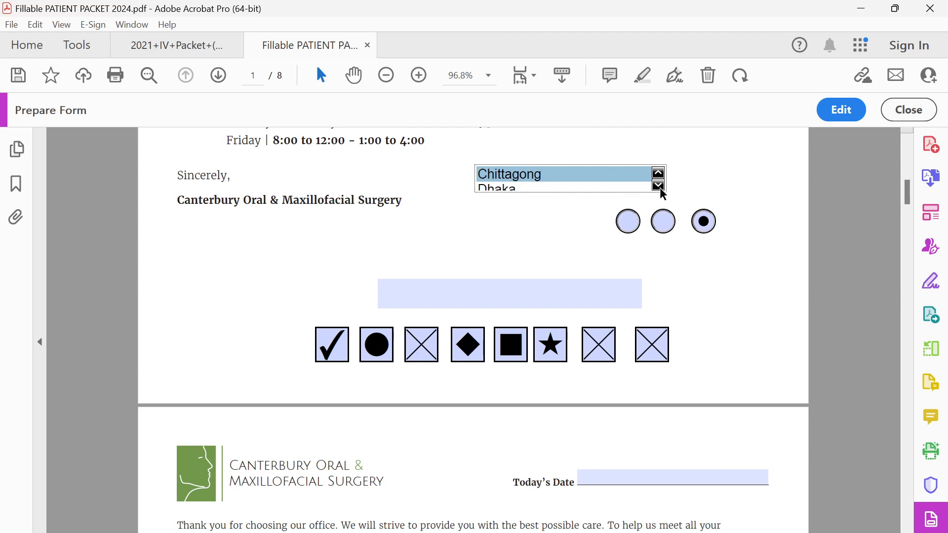
left_click(659, 186)
left_click_drag(595, 177, 579, 197)
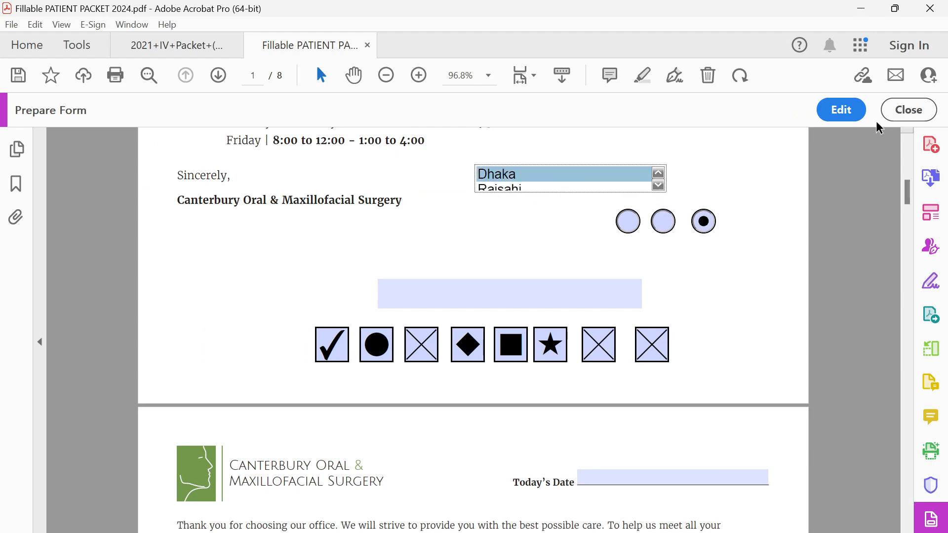
Step: Stretch the list box downward to just above the text field so all three items fit, and preview the form again
left_click(841, 110)
left_click_drag(476, 192, 456, 270)
left_click(840, 110)
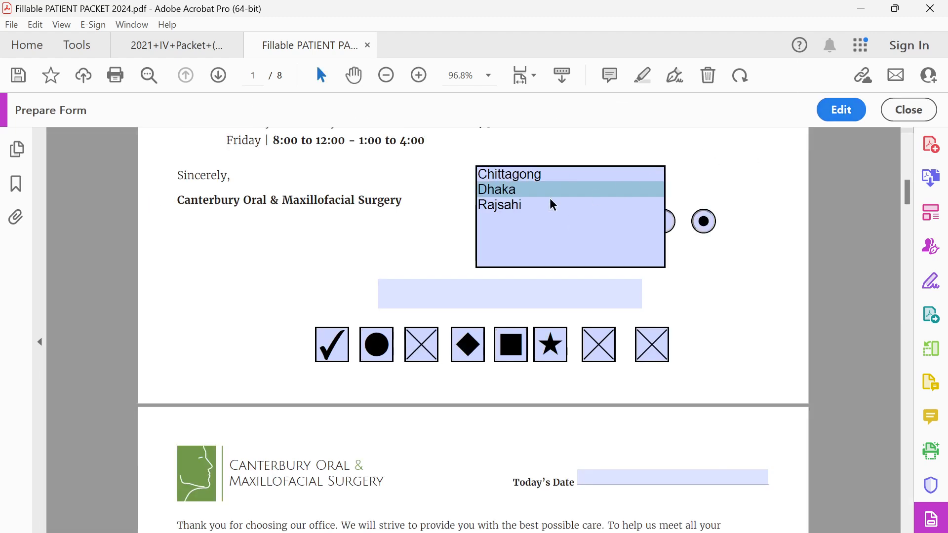
Step: Test single selection in the list box by choosing Rajsahi, Dhaka and Chittagong in turn, ending on Chittagong
left_click(509, 206)
left_click(515, 189)
left_click(536, 179)
left_click(528, 191)
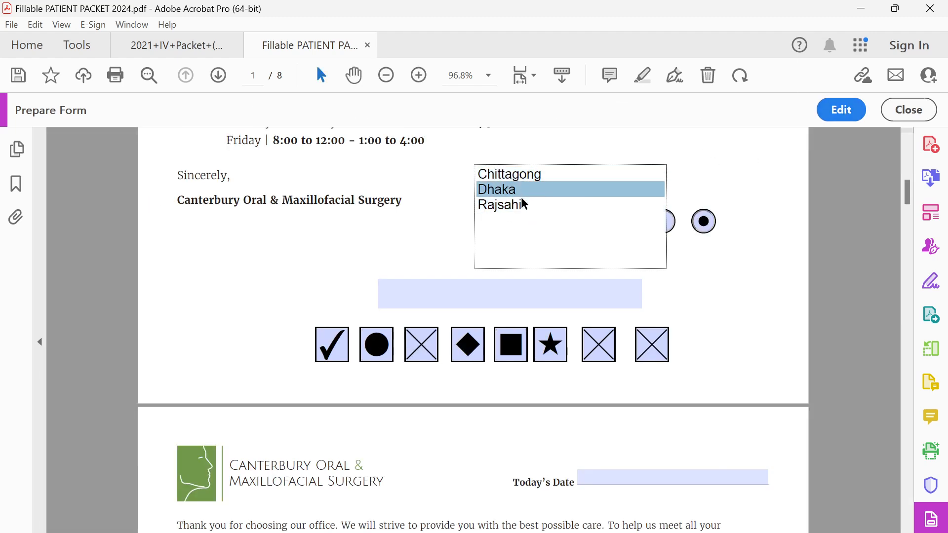
left_click(521, 205)
left_click(527, 190)
left_click(534, 178)
left_click(516, 205)
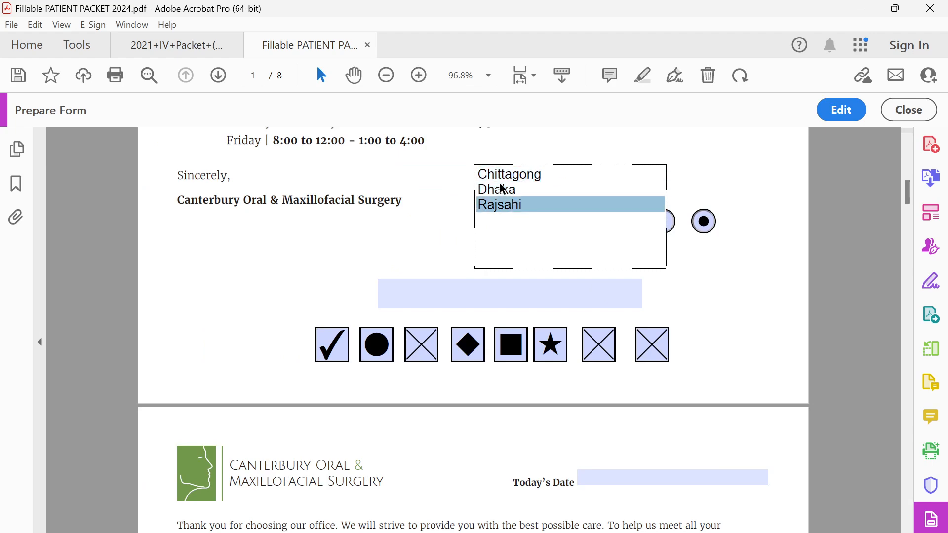
left_click(502, 189)
left_click(543, 175)
Step: Return to form editing and enable multiple selection for the list box in its options
left_click(841, 110)
double_click(515, 207)
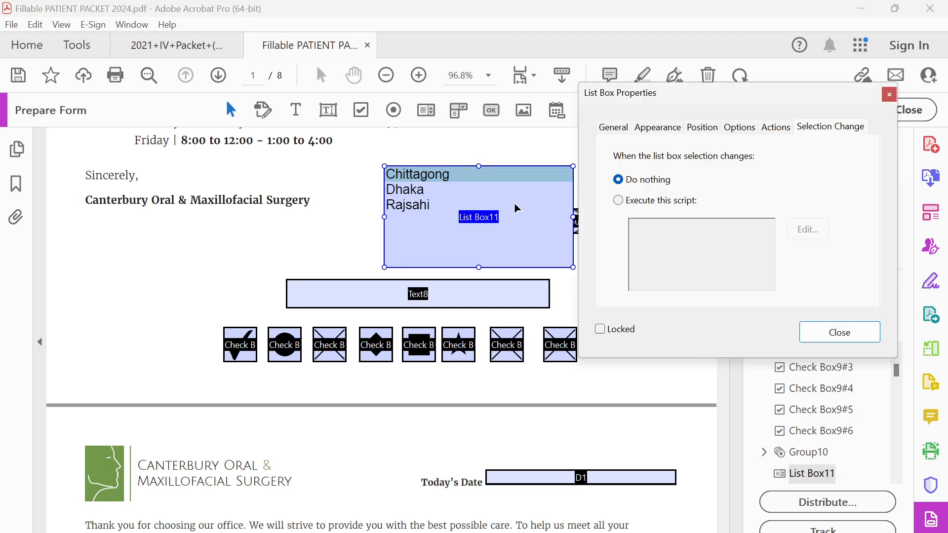
left_click(739, 127)
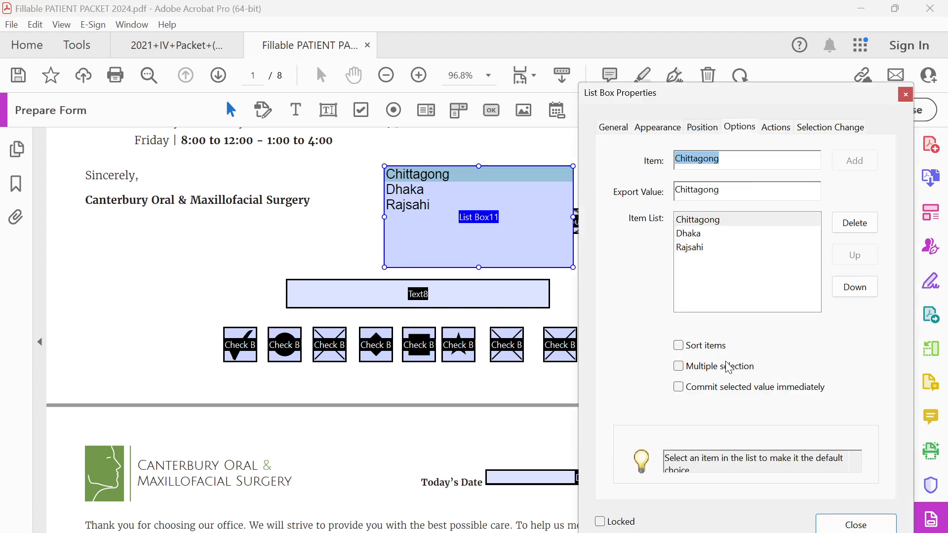
left_click(678, 367)
left_click(856, 525)
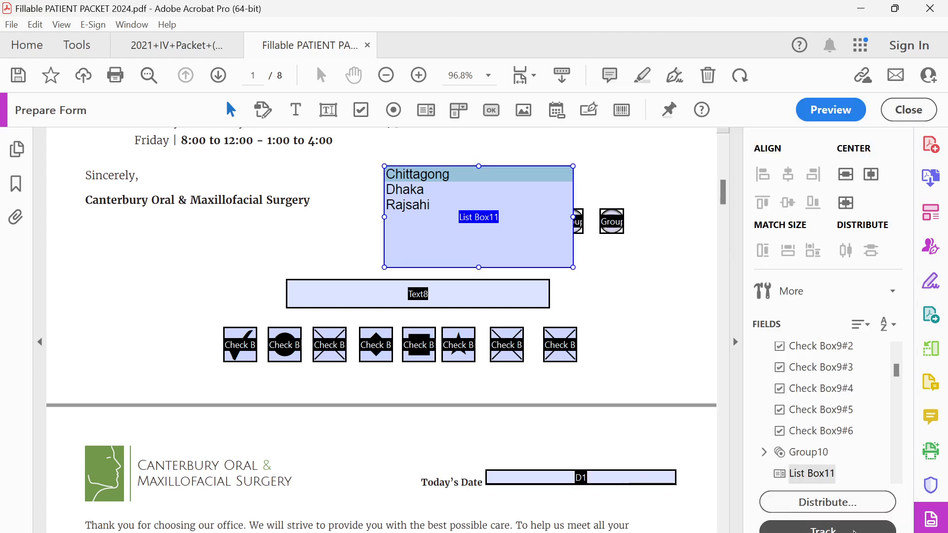
Step: Preview the form, test selecting list box items individually and several at once, and return to form editing
left_click(831, 109)
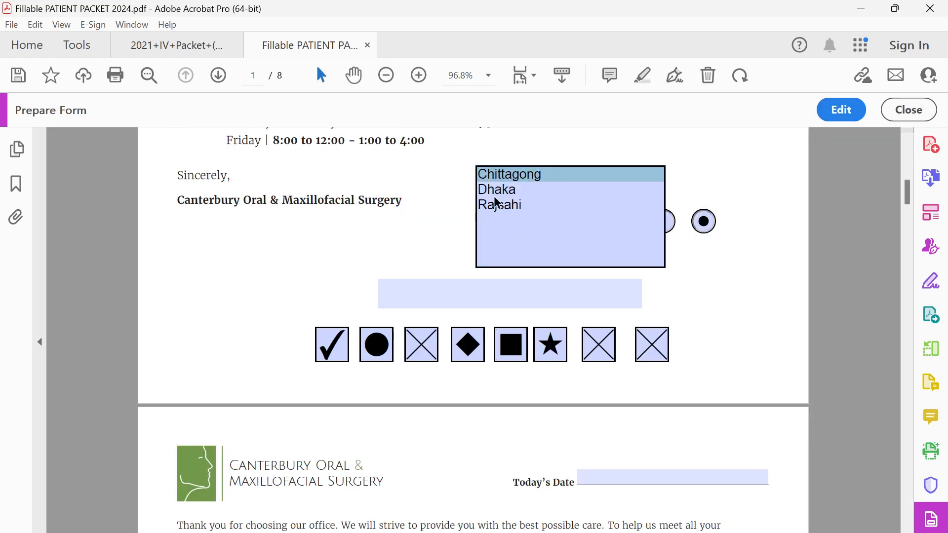
left_click(498, 192)
left_click(520, 208)
left_click(518, 177)
left_click(512, 189, "ctrl")
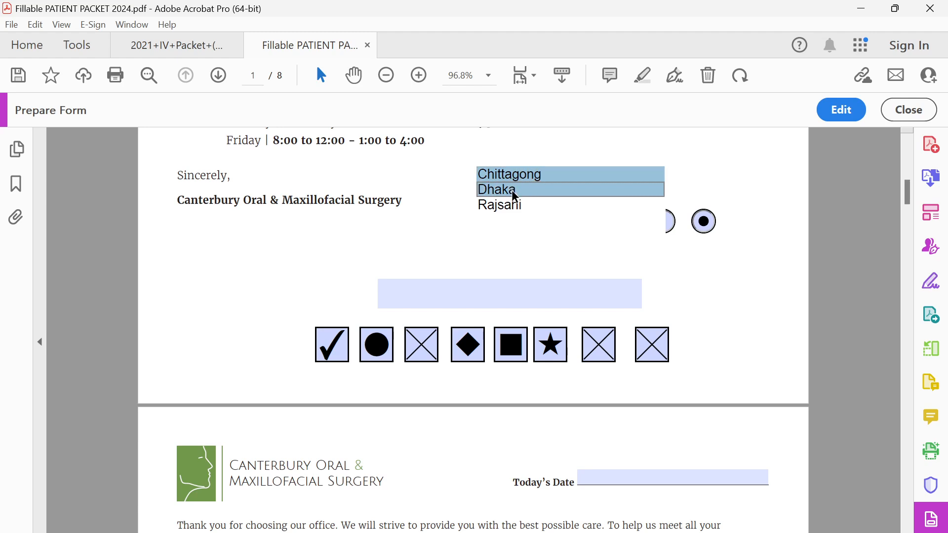
left_click(523, 207, "ctrl")
left_click(509, 186)
left_click(522, 176)
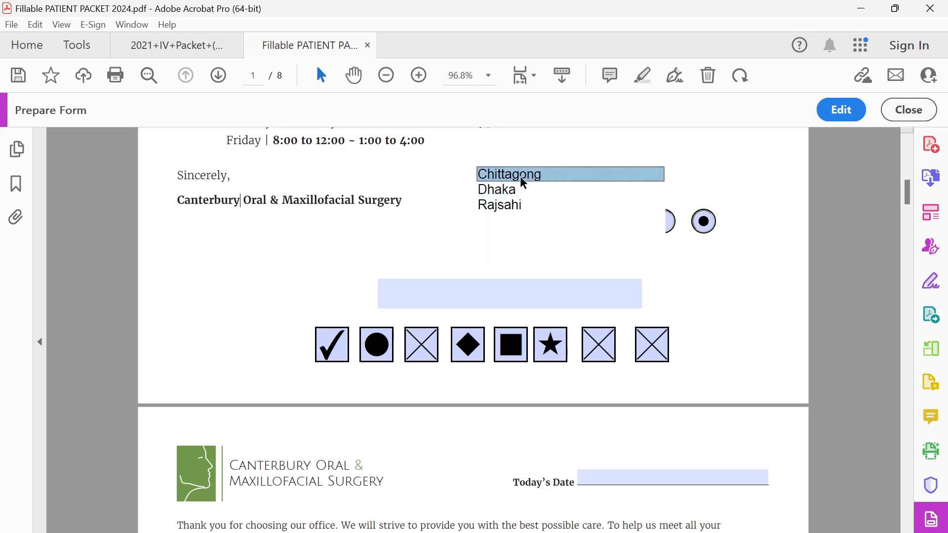
left_click(507, 192, "ctrl")
left_click(524, 206, "ctrl")
left_click(553, 205)
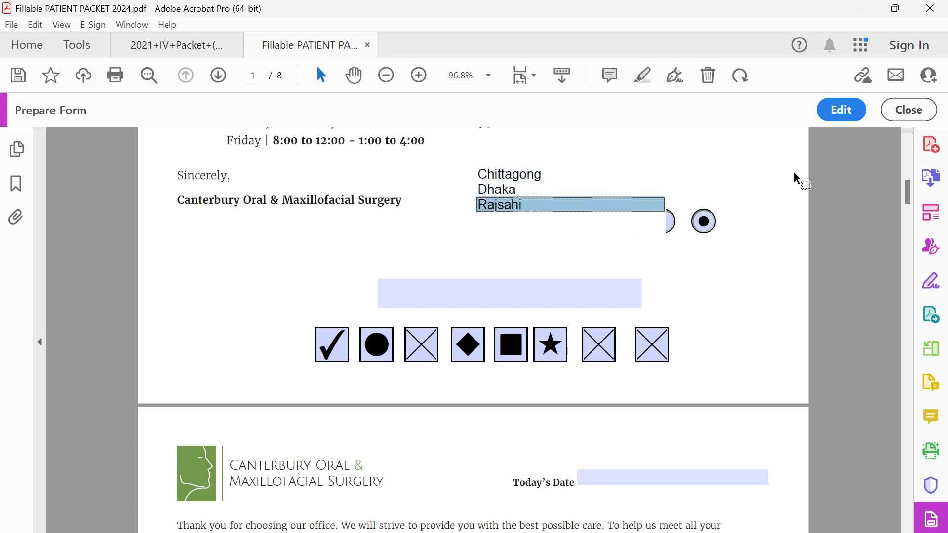
left_click(513, 190)
left_click(578, 175)
left_click(841, 110)
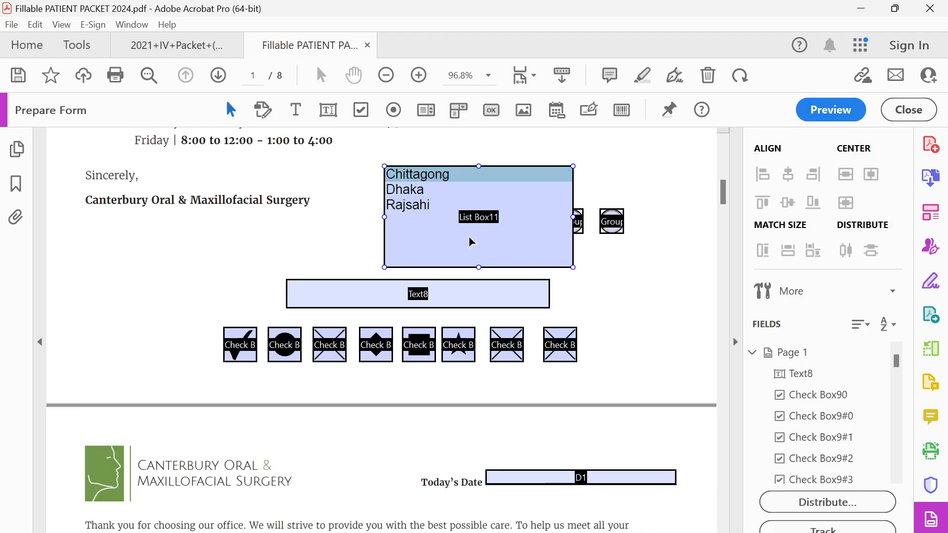
Step: Check the list box's item options again, close its properties unchanged and select the list box
double_click(523, 206)
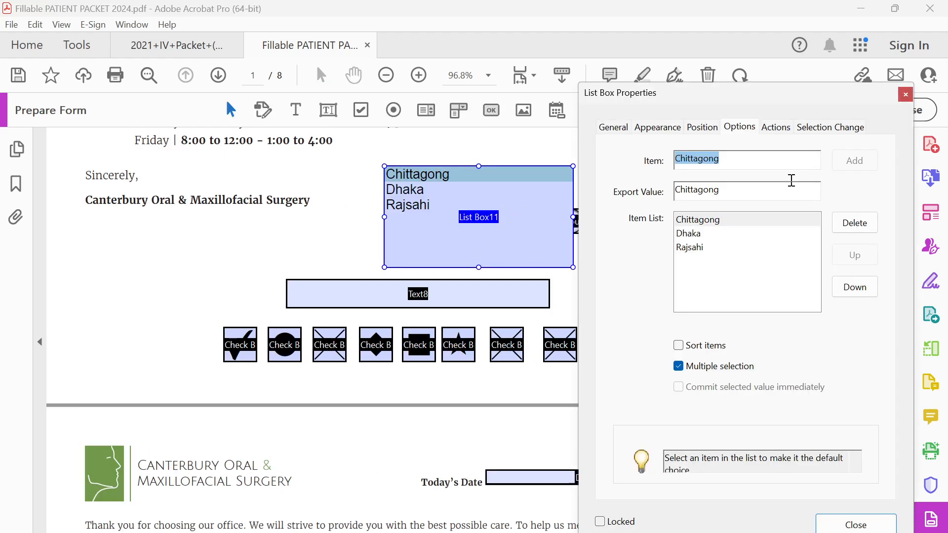
left_click(906, 94)
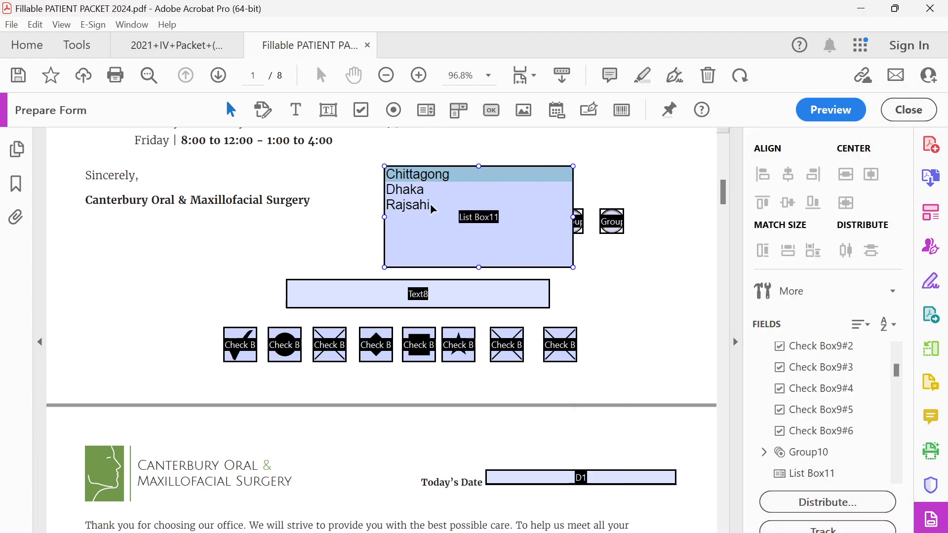
left_click(416, 196)
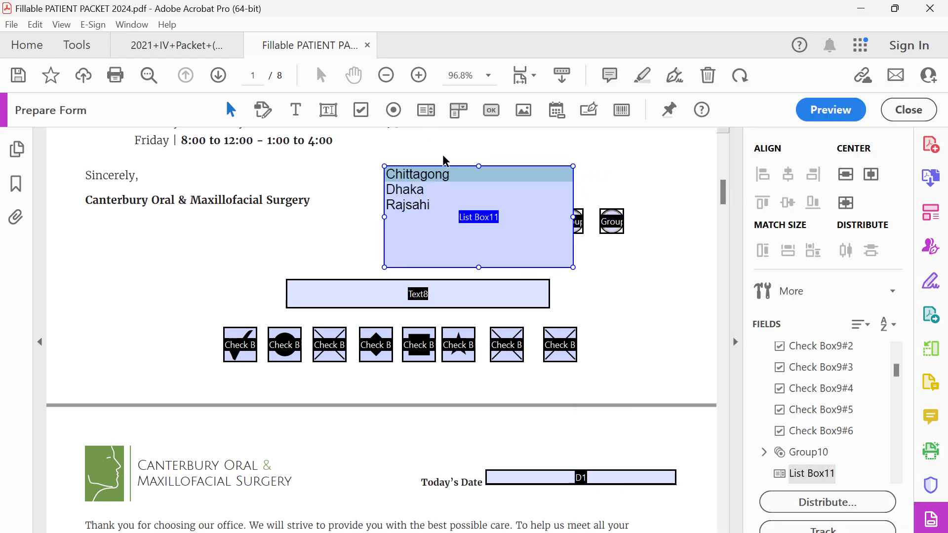
Step: Draw a dropdown field in the blank area below the practice name and open its properties
left_click(457, 117)
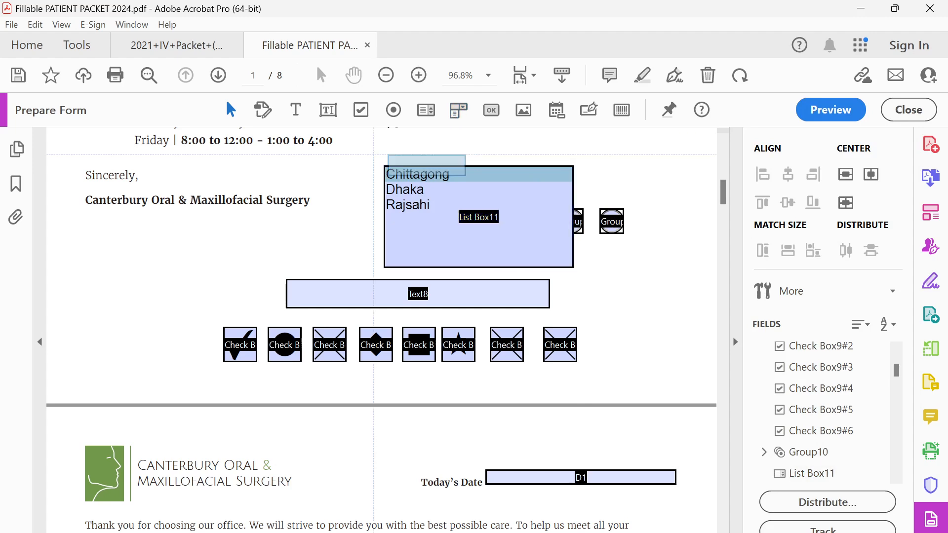
left_click_drag(71, 242, 240, 292)
double_click(194, 265)
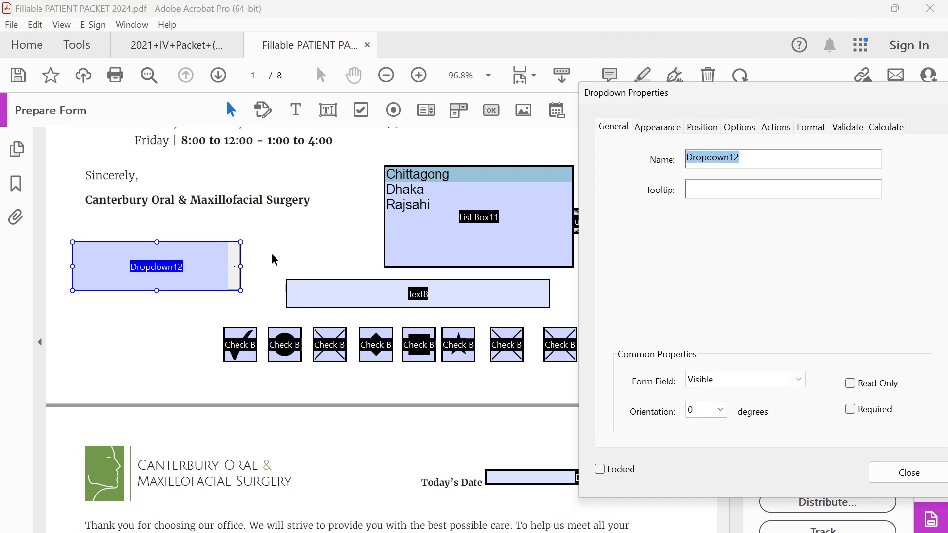
Step: Add Dhaka as the first item in the dropdown field's options
left_click(740, 128)
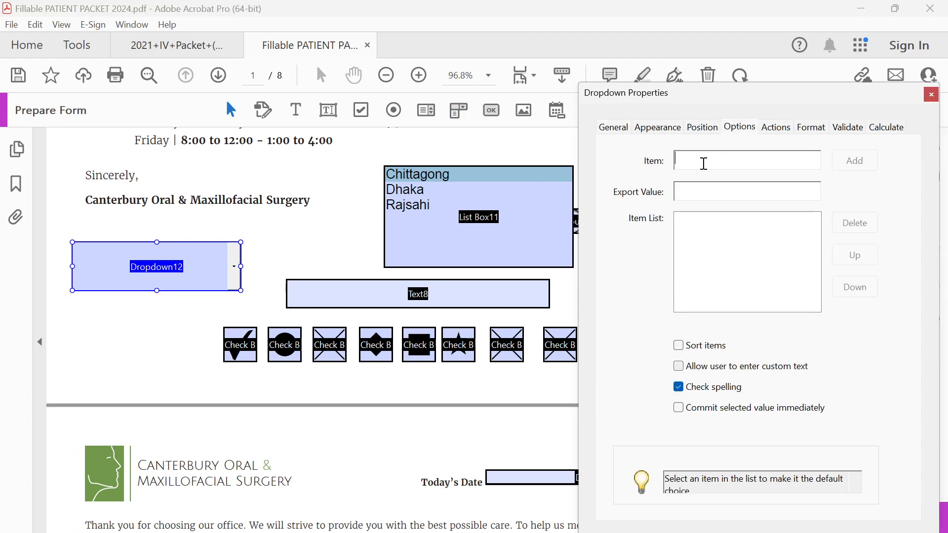
left_click(705, 163)
type("Dhaka")
left_click(855, 161)
Step: Add Chittagong to the dropdown's item list with Chittagong as its export value
double_click(744, 166)
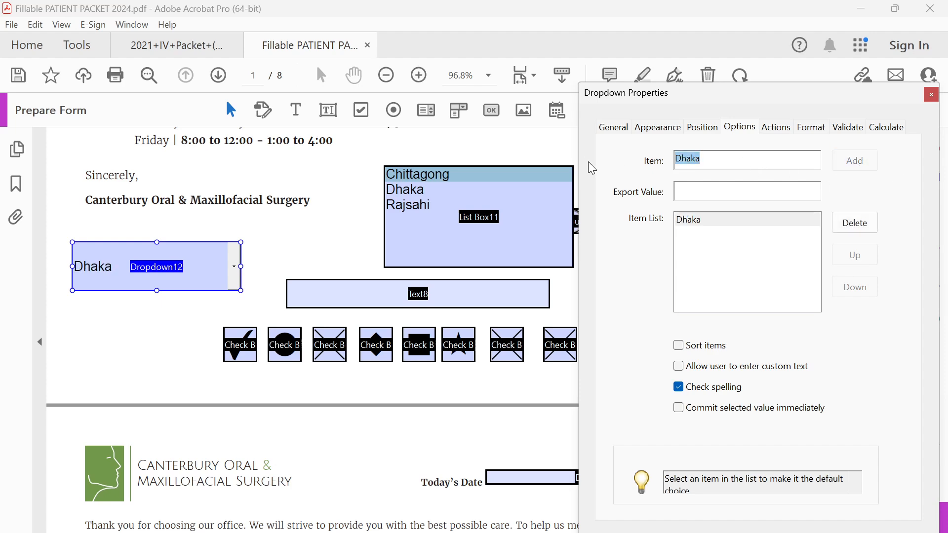
type("Chittagong")
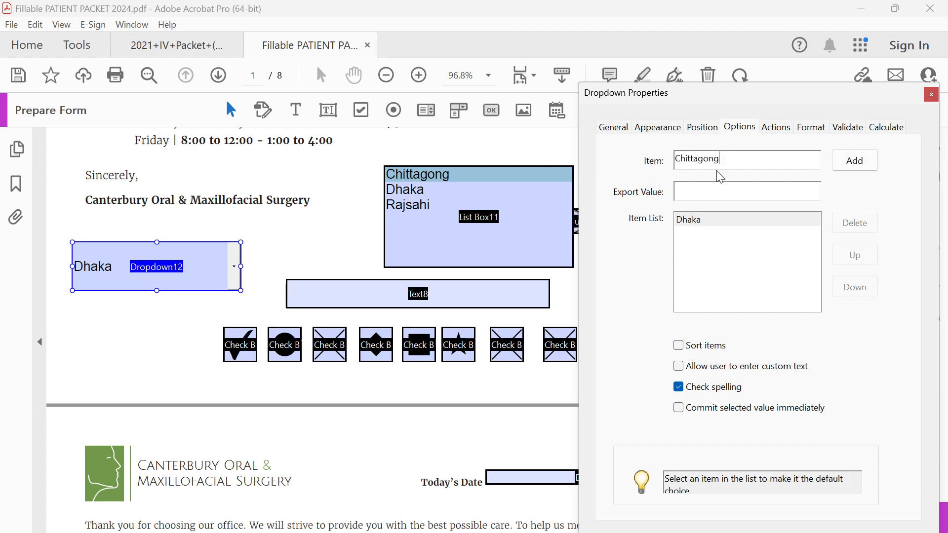
left_click_drag(731, 162, 657, 157)
key("ctrl+c")
left_click(687, 198)
key("ctrl+v")
left_click(851, 162)
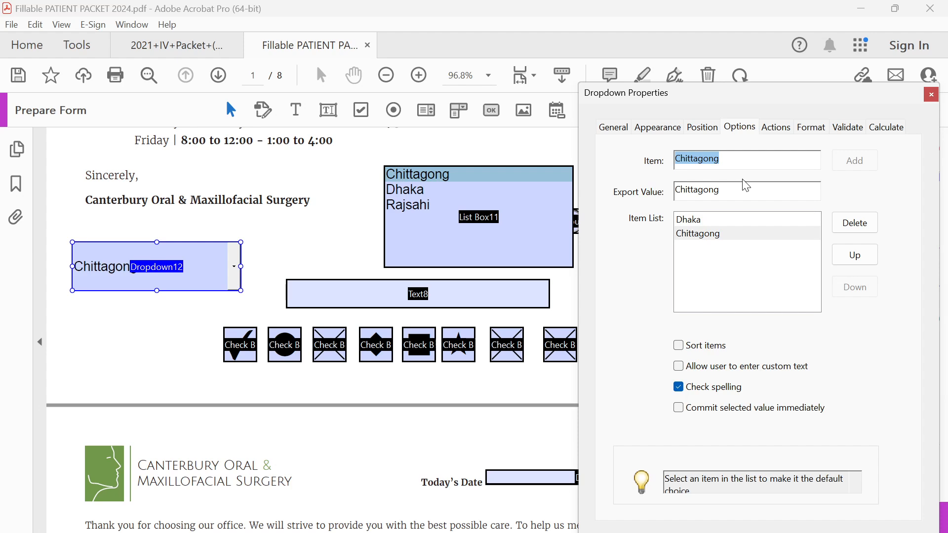
Step: Add Rongpur to the dropdown's item list with the export value Rongpur and close the field's properties
left_click_drag(728, 164, 624, 168)
type("Rongpur")
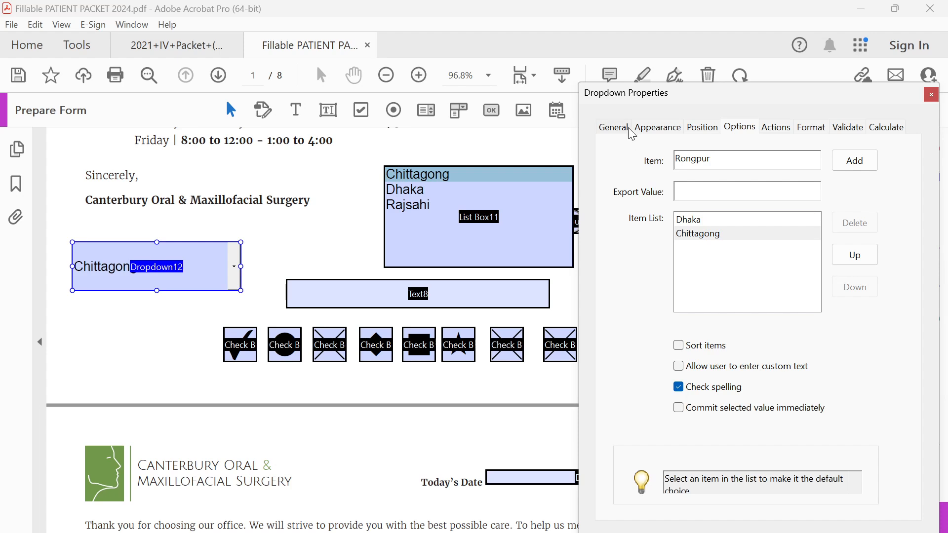
left_click_drag(732, 157, 594, 159)
key("ctrl+c")
left_click(701, 191)
key("ctrl+v")
left_click(855, 161)
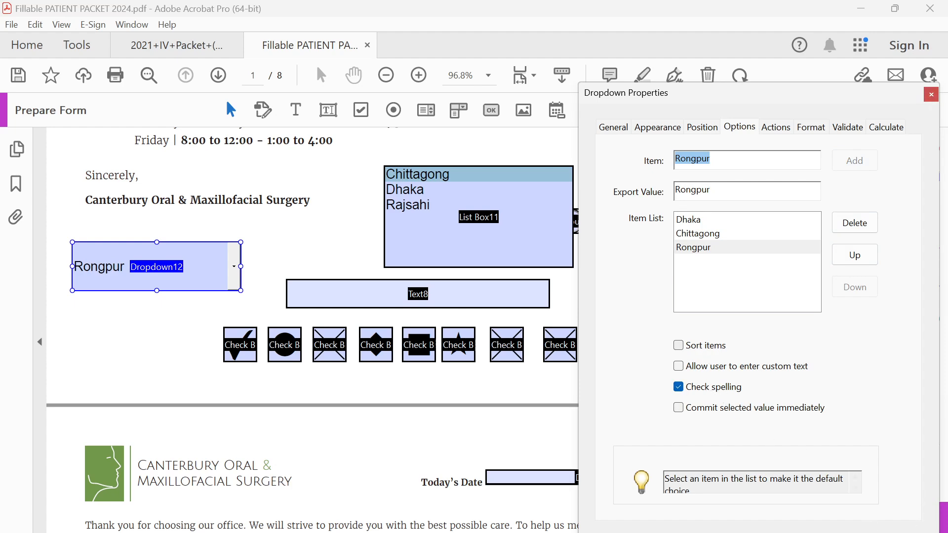
left_click(900, 532)
left_click(111, 319)
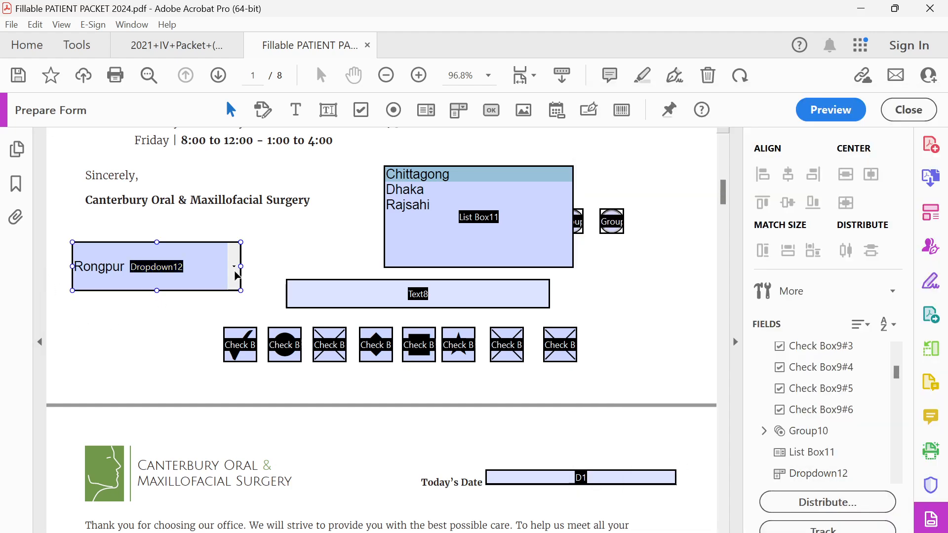
Step: Preview the form and test the dropdown by choosing Dhaka, Chittagong and Rongpur in turn, and reopen its list
left_click(237, 275)
left_click(831, 109)
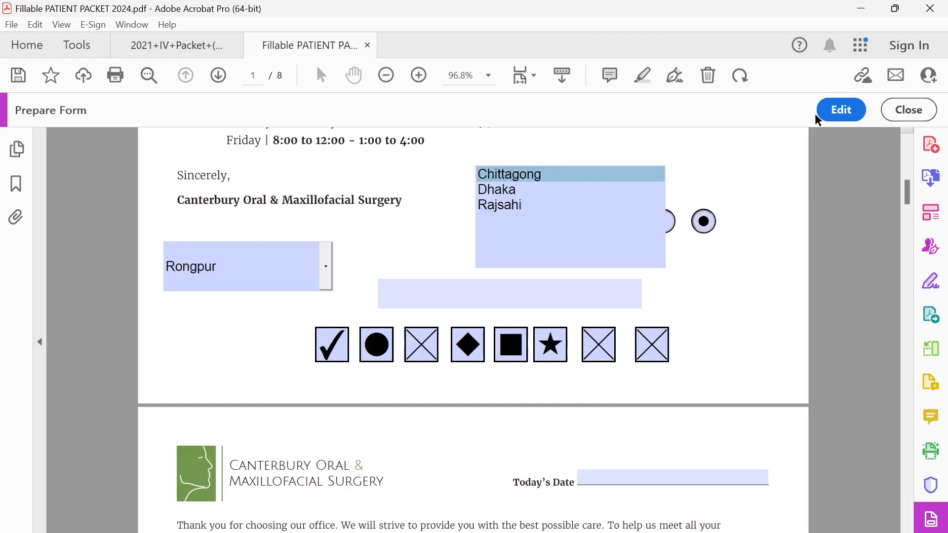
left_click(331, 266)
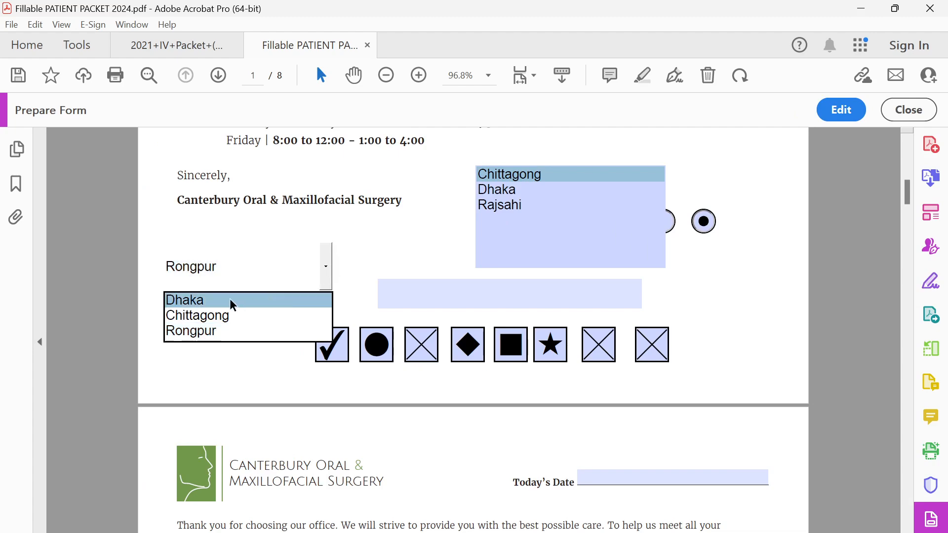
left_click(229, 299)
left_click(326, 265)
left_click(230, 313)
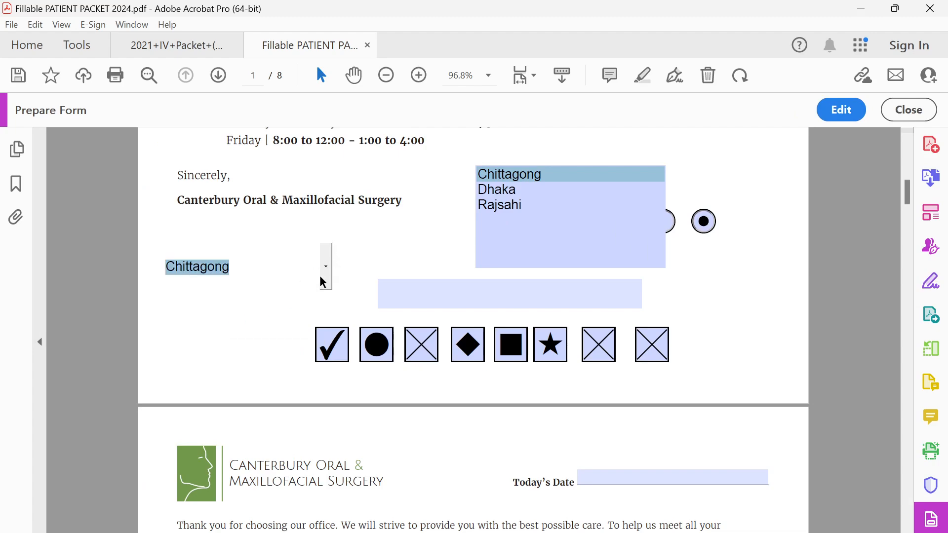
left_click(320, 274)
left_click(225, 331)
left_click(316, 282)
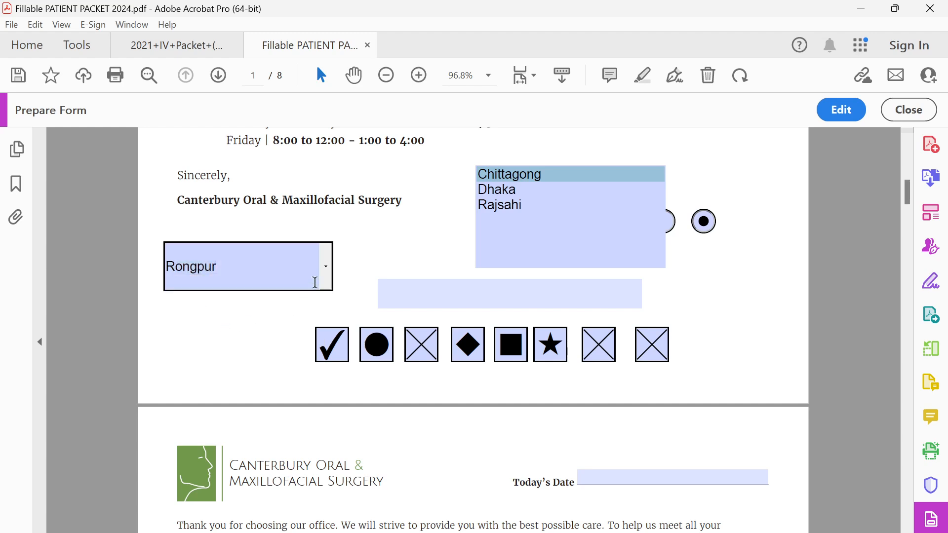
left_click(327, 268)
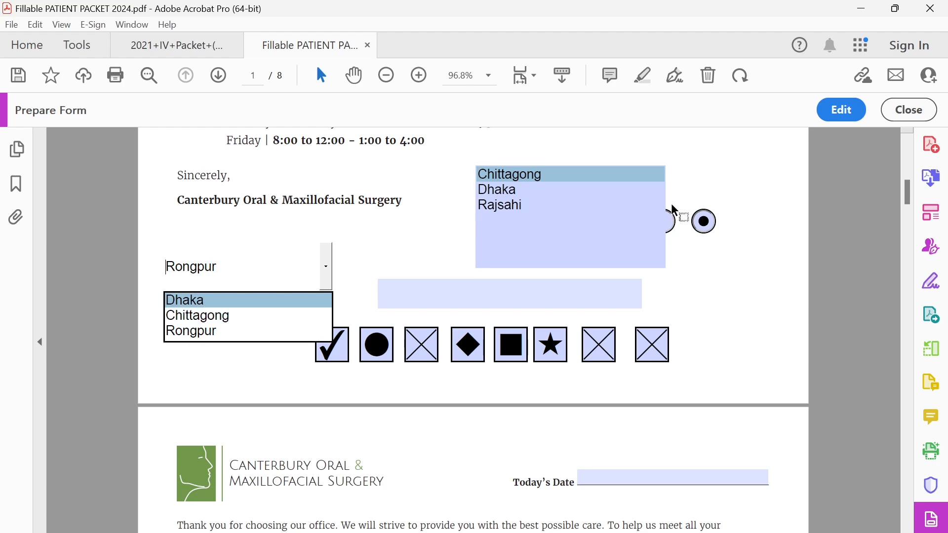
Step: Test single and multiple selection in the list box for comparison, ending on Rajsahi, and return to form editing
left_click(519, 206)
left_click(502, 175)
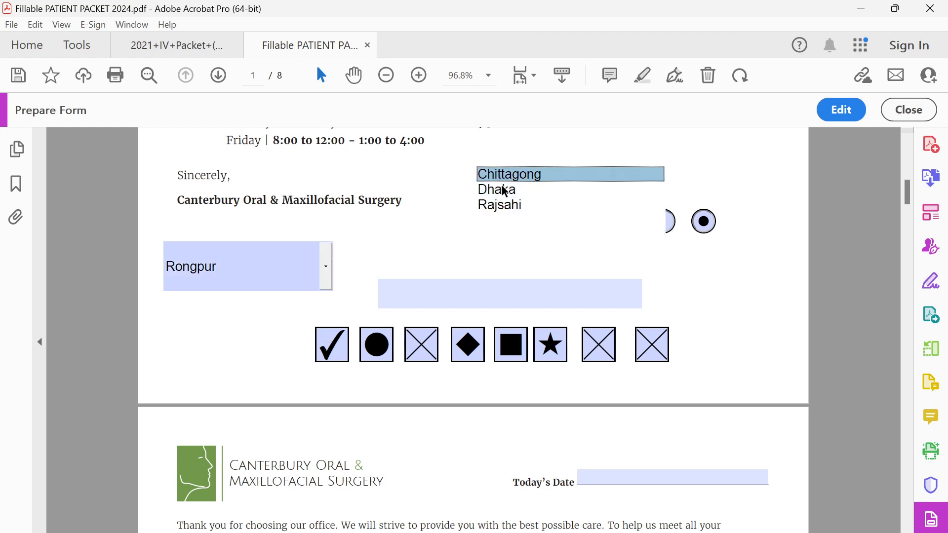
left_click(504, 191, "ctrl")
left_click(513, 205)
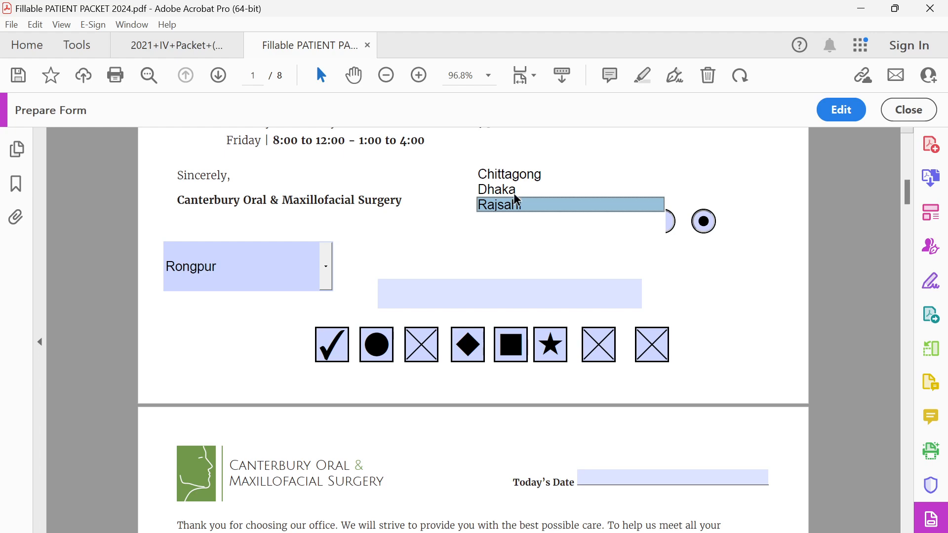
left_click(840, 110)
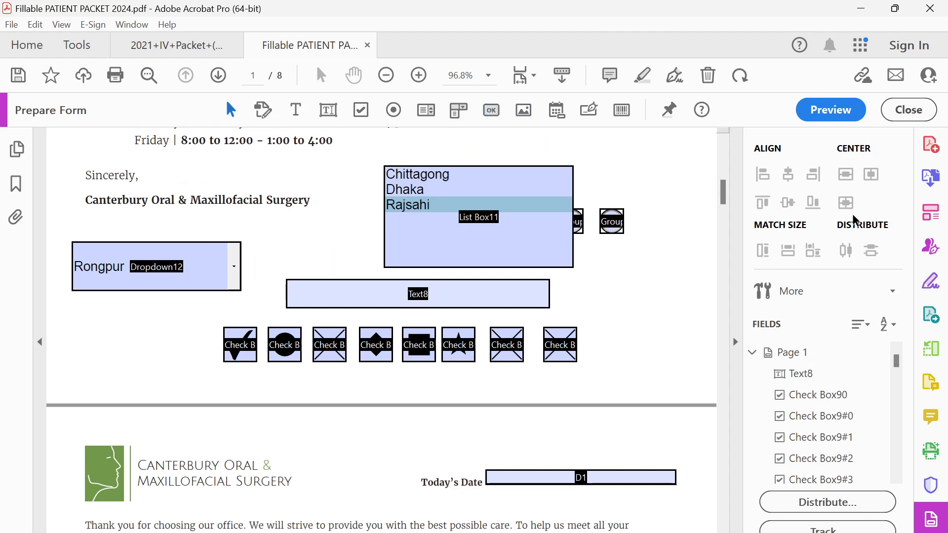
Step: Look through the packet to its last page and back, and examine the existing Today's Date field on page 2
left_click_drag(723, 193, 723, 525)
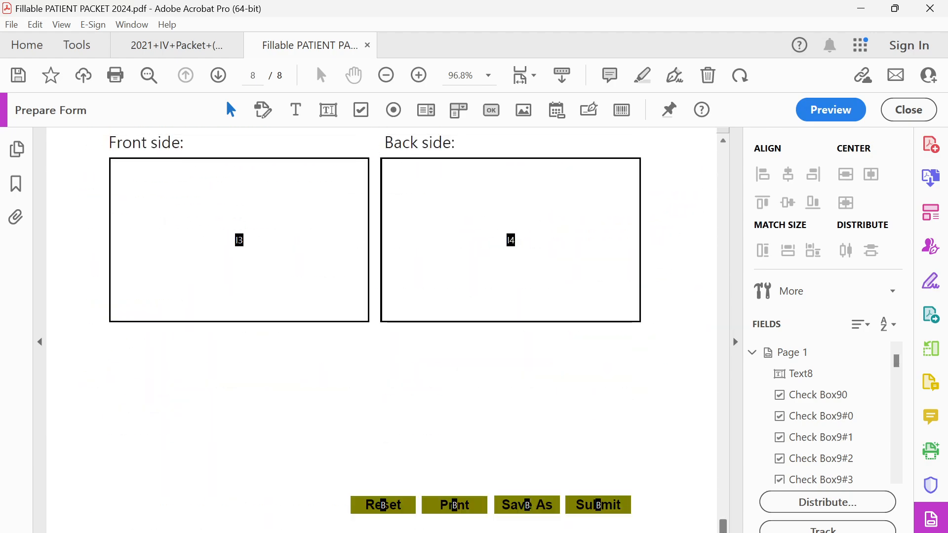
left_click_drag(723, 524, 732, 137)
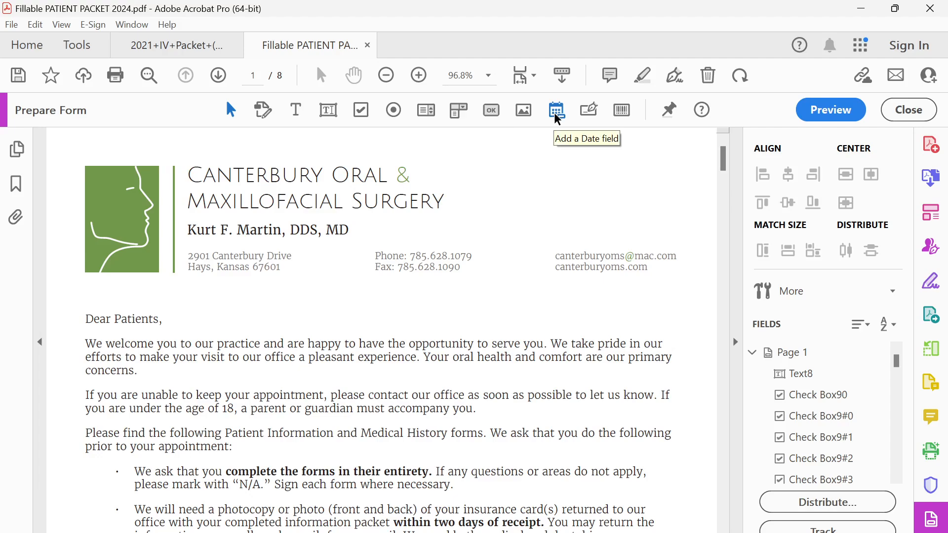
scroll(590, 327, "down", 10)
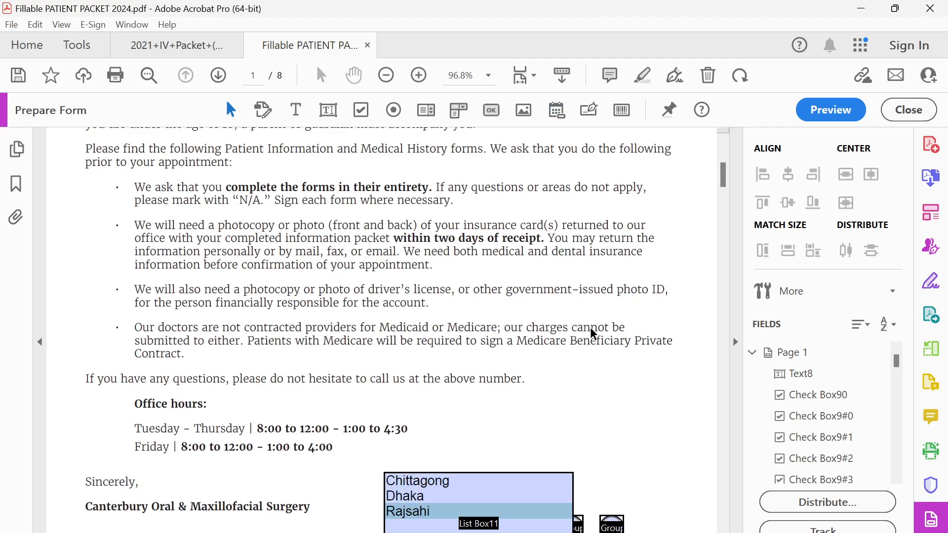
scroll(587, 327, "down", 5)
left_click(596, 263)
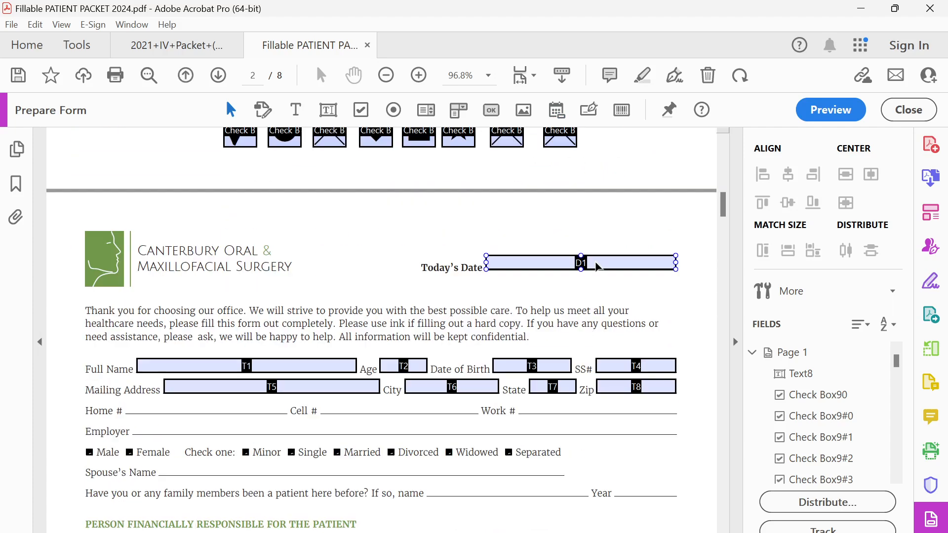
left_click(571, 144)
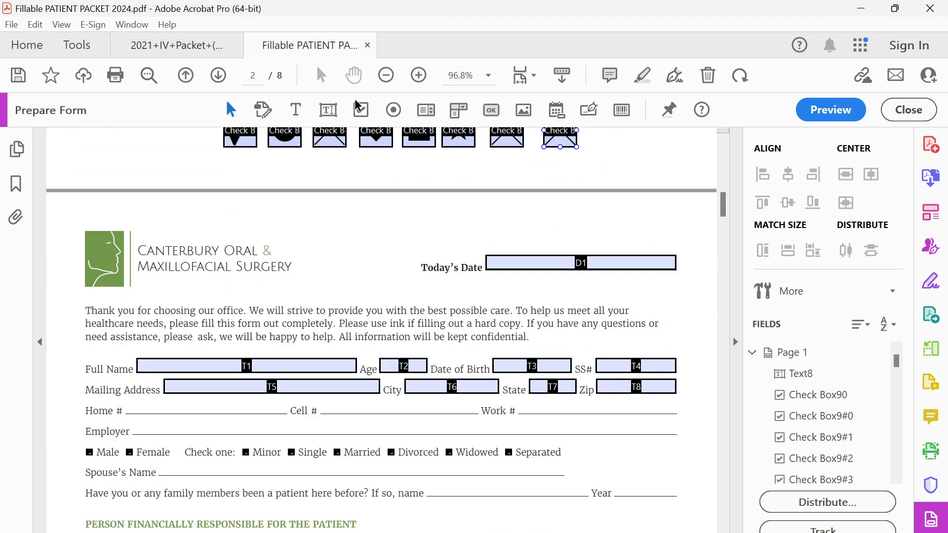
Step: Draw a text field in the blank area at the top of page 2 and open its properties
left_click(328, 110)
left_click_drag(332, 213, 429, 237)
left_click(406, 233)
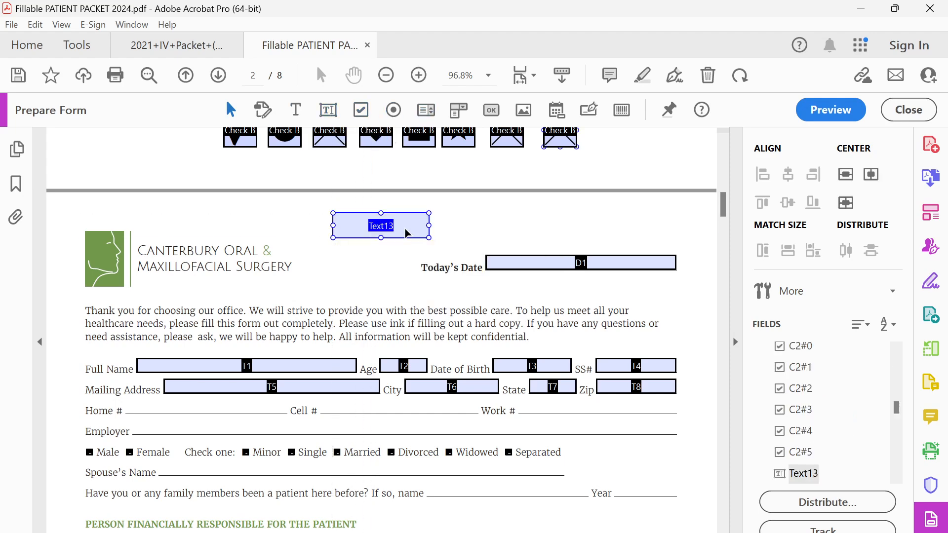
double_click(407, 233)
Step: Try to set the new text field's format category to Date and close its properties
left_click(783, 130)
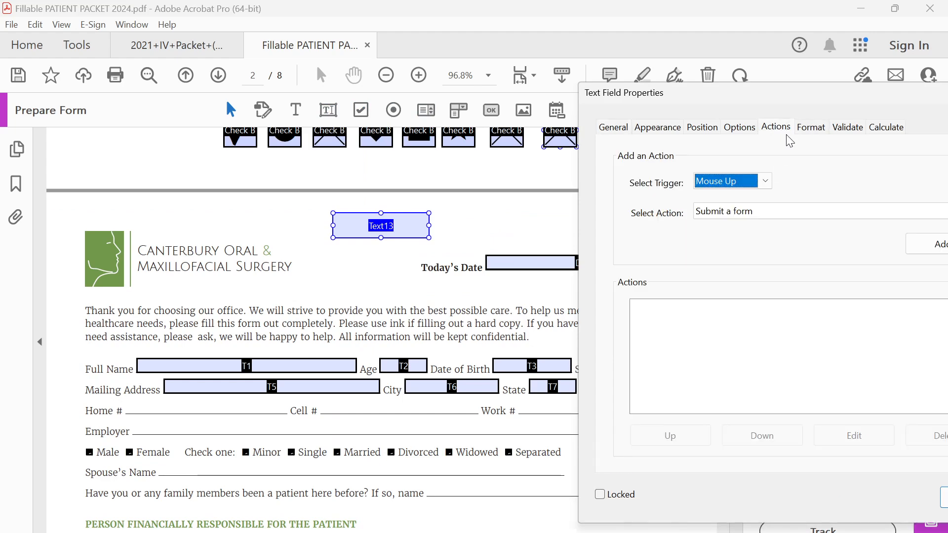
left_click(811, 126)
left_click(793, 163)
left_click(726, 228)
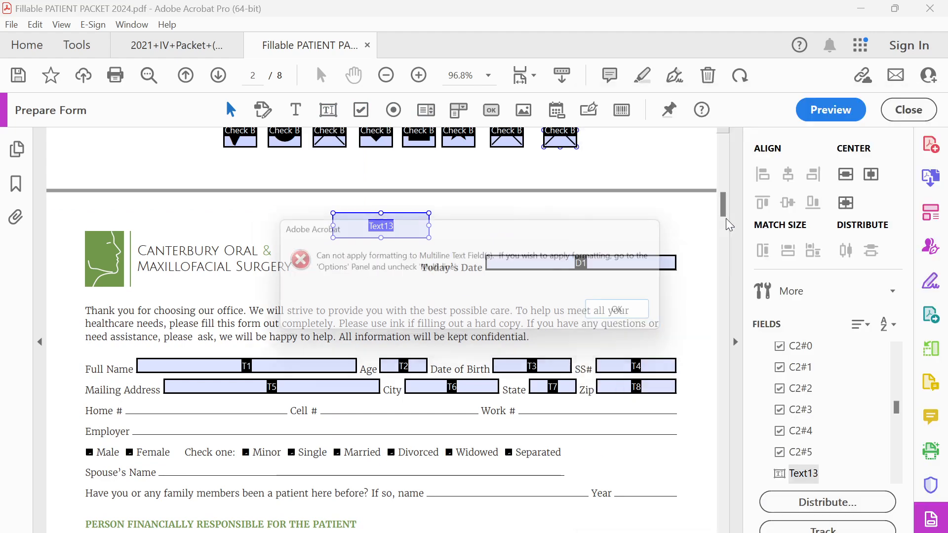
left_click(650, 313)
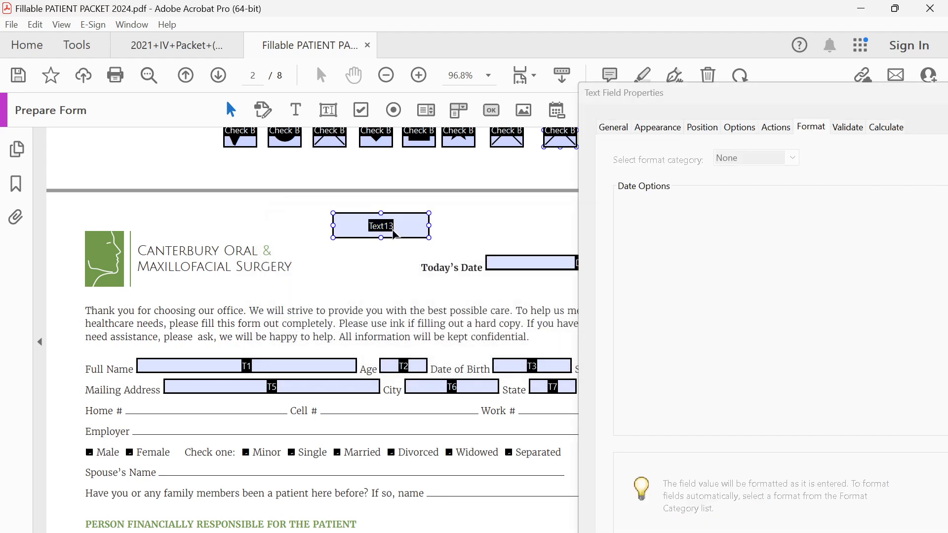
left_click_drag(889, 94, 573, 139)
left_click(667, 140)
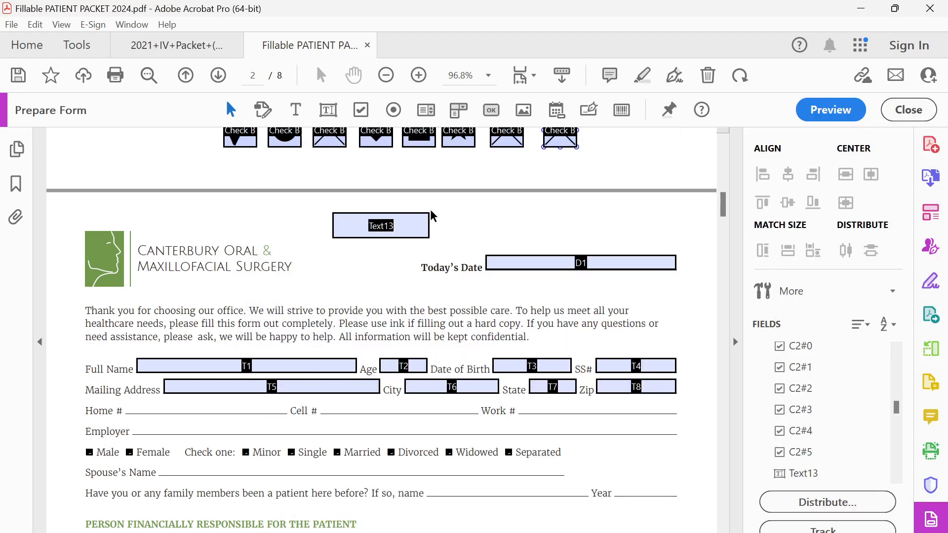
Step: Place a date field above the Today's Date line, test its calendar picker in preview and return to form editing
left_click(557, 113)
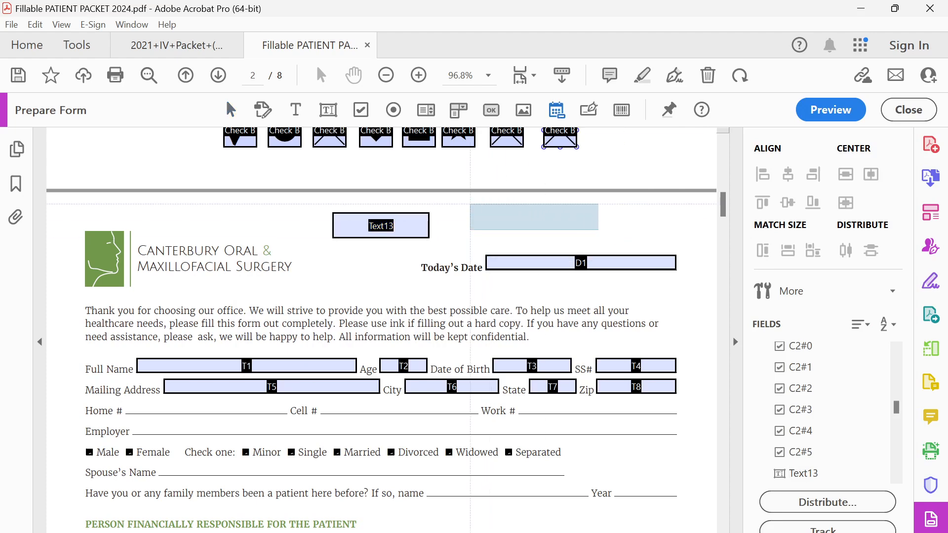
left_click(470, 205)
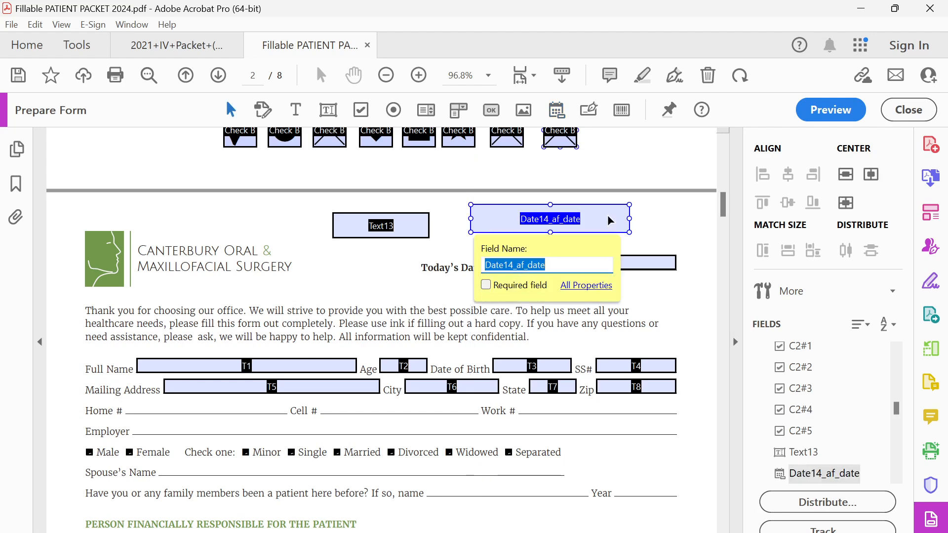
left_click(828, 114)
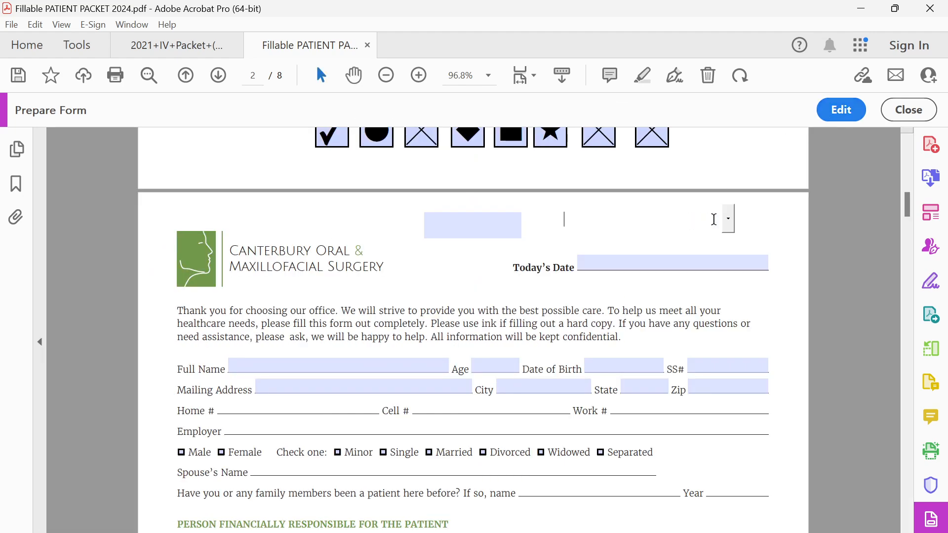
left_click(730, 219)
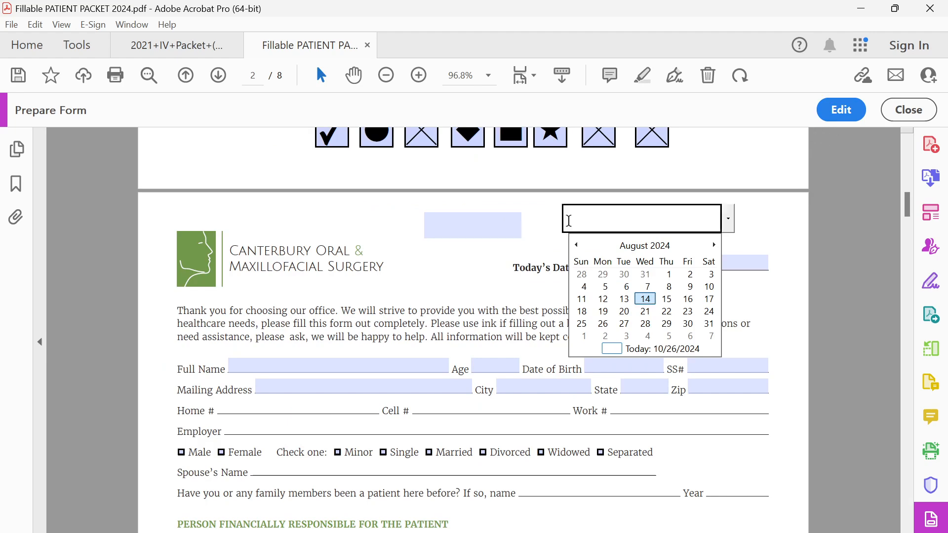
left_click(542, 222)
left_click(845, 109)
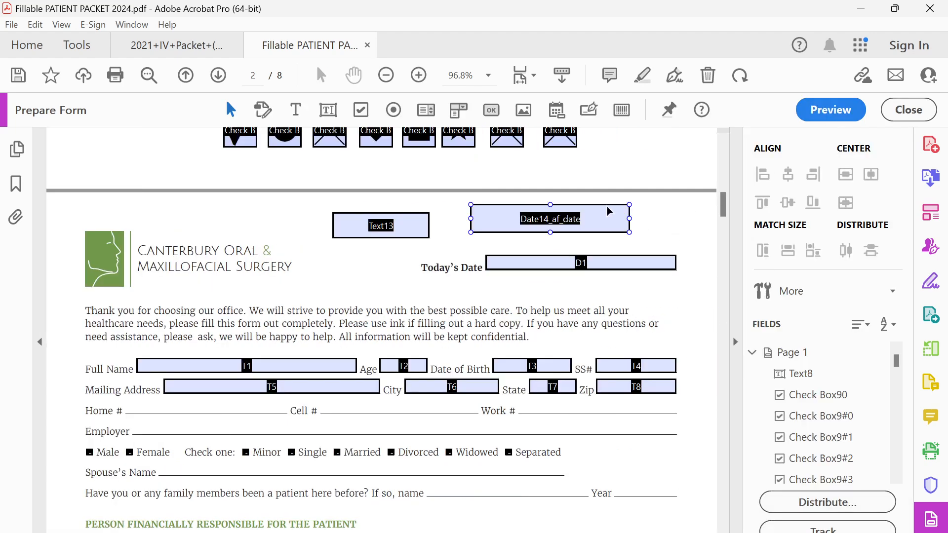
Step: Set the new date field's format category to None in its properties
left_click(597, 217)
double_click(597, 217)
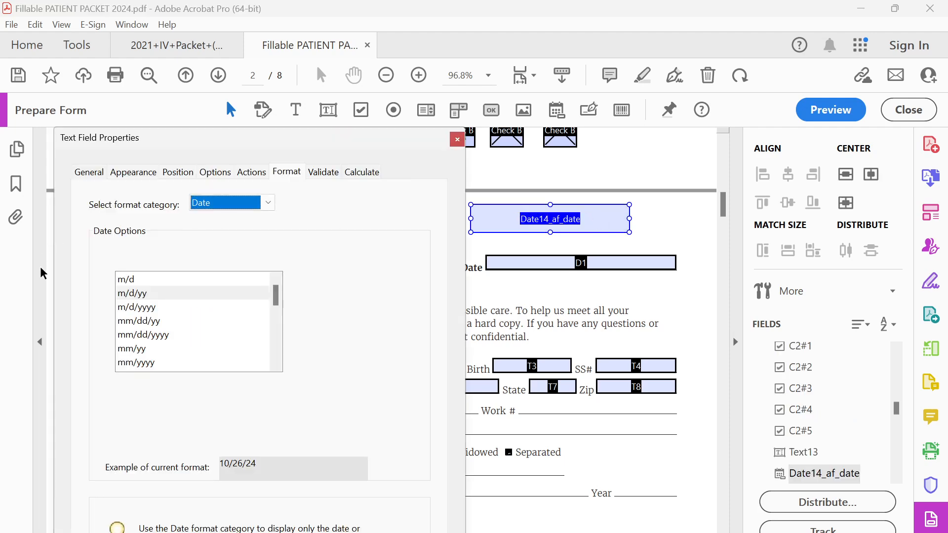
left_click(267, 203)
left_click(221, 218)
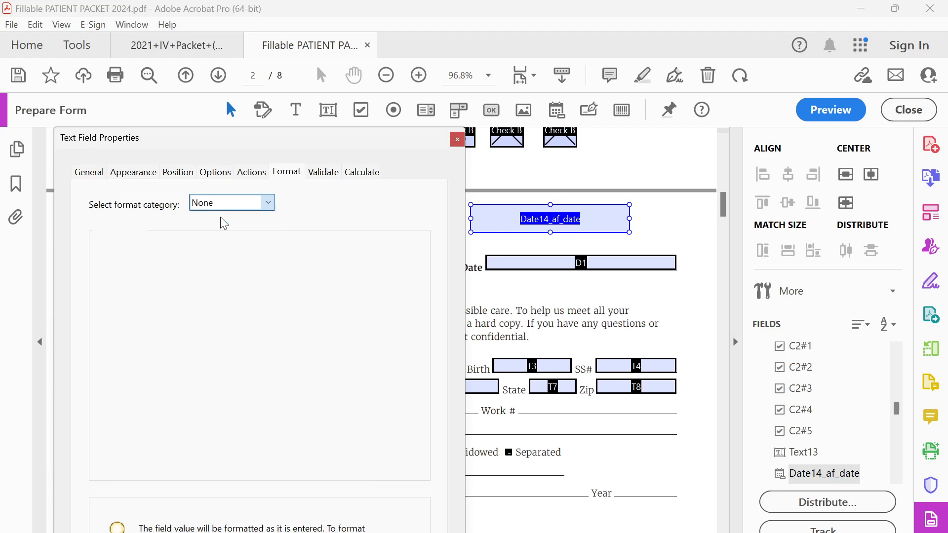
Step: Preview the form, enter "sdfs" in the unformatted date field and return to form editing
left_click(830, 109)
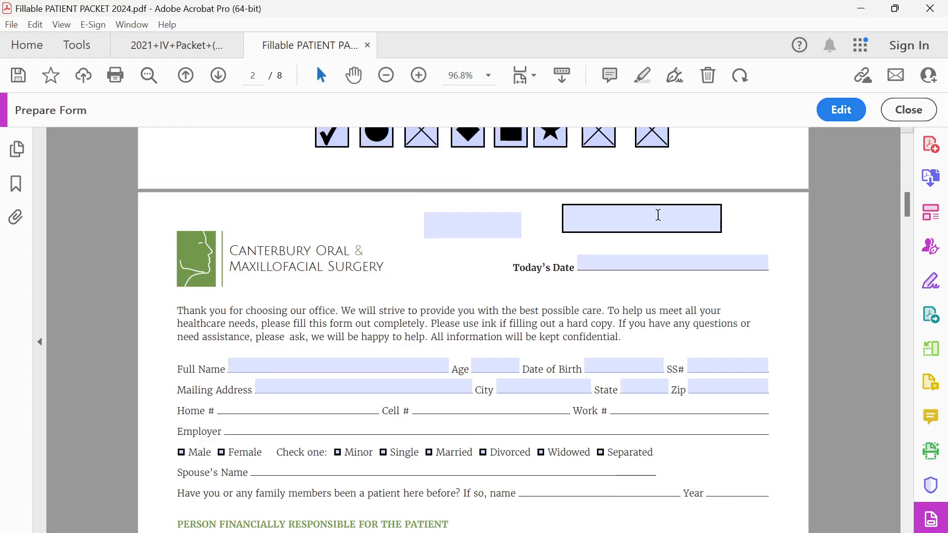
left_click(687, 227)
type("sdfs")
left_click(748, 212)
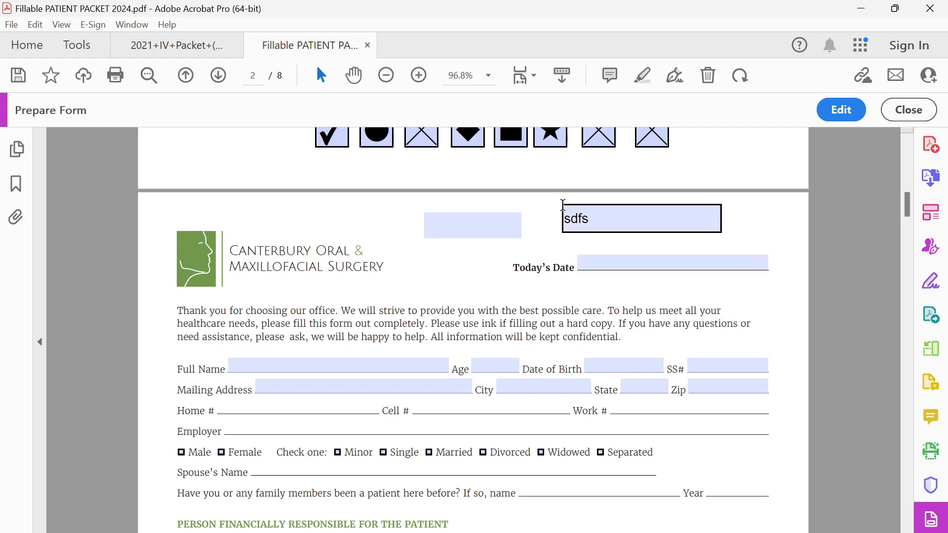
left_click(842, 111)
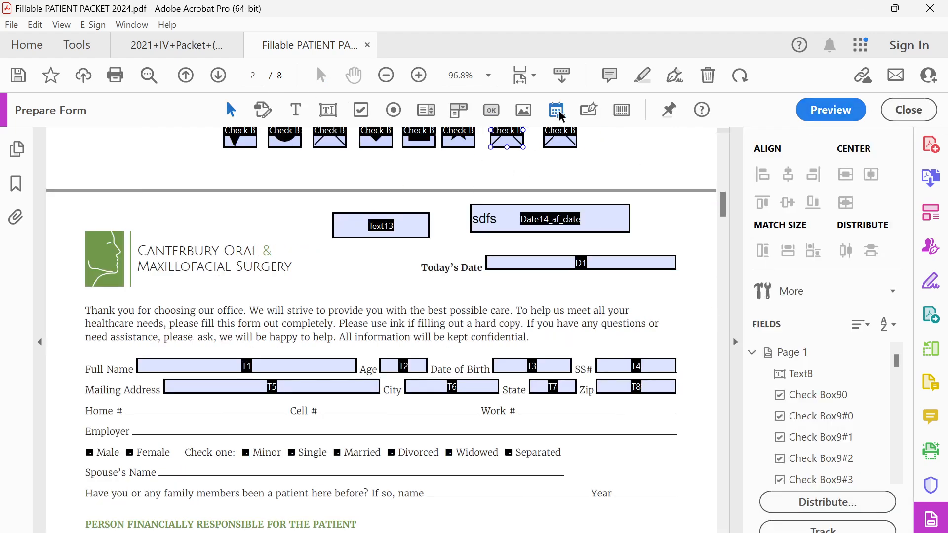
Step: Place a digital signature field between the clinic name and Today's Date on page 2 and preview the form
left_click(591, 112)
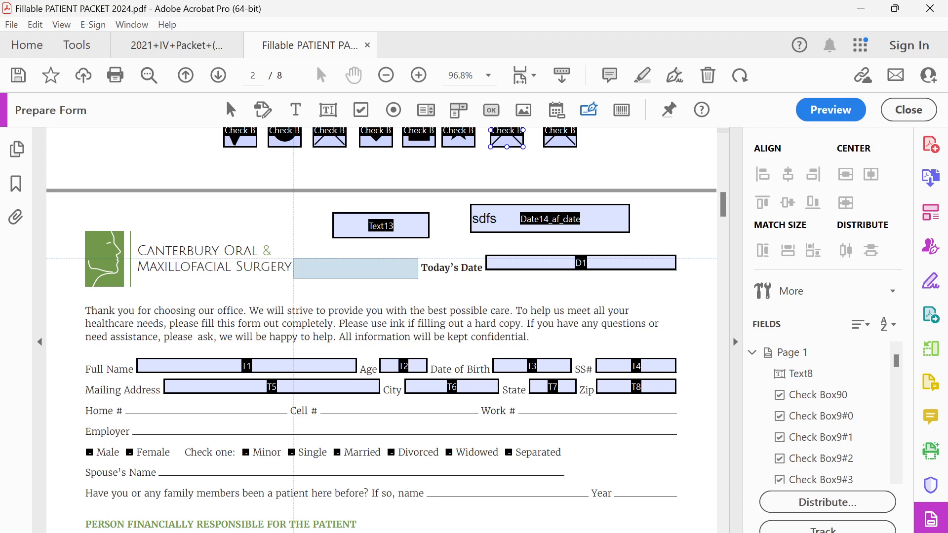
left_click(294, 258)
left_click(844, 112)
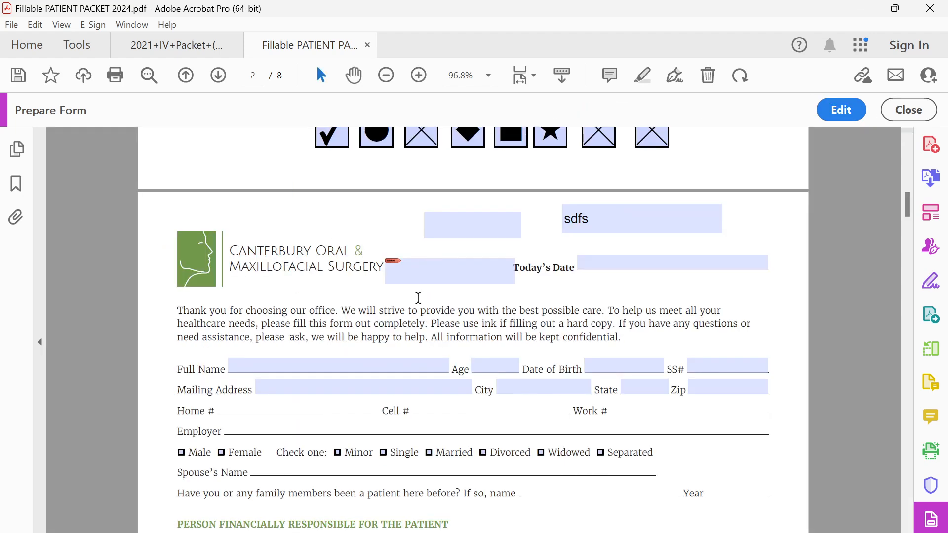
Step: Test the signature field in preview, open its Digital ID configuration options and close them without configuring one
left_click(452, 276)
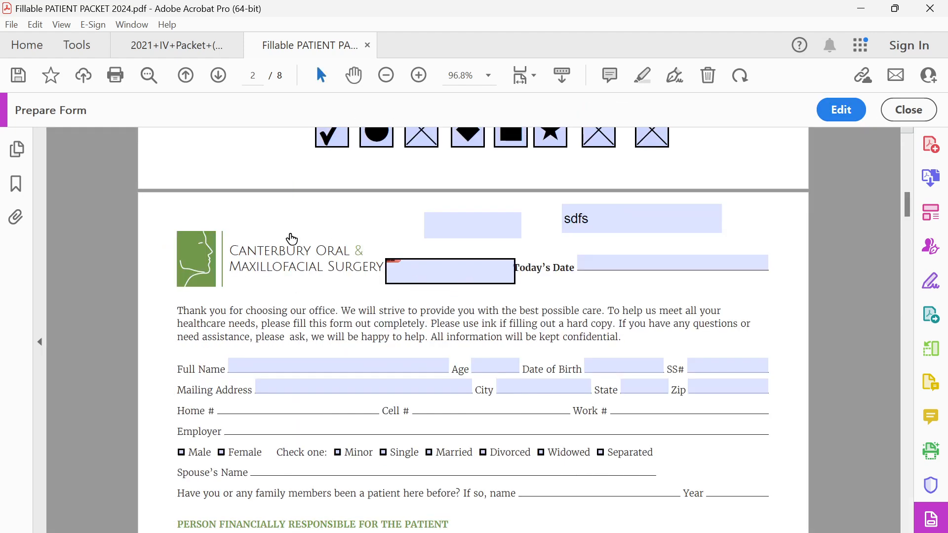
left_click(445, 274)
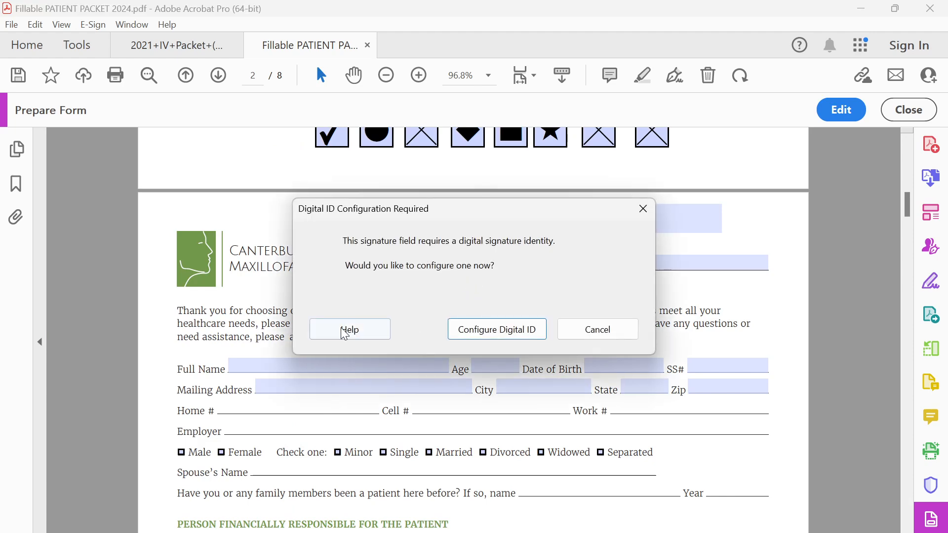
left_click(498, 330)
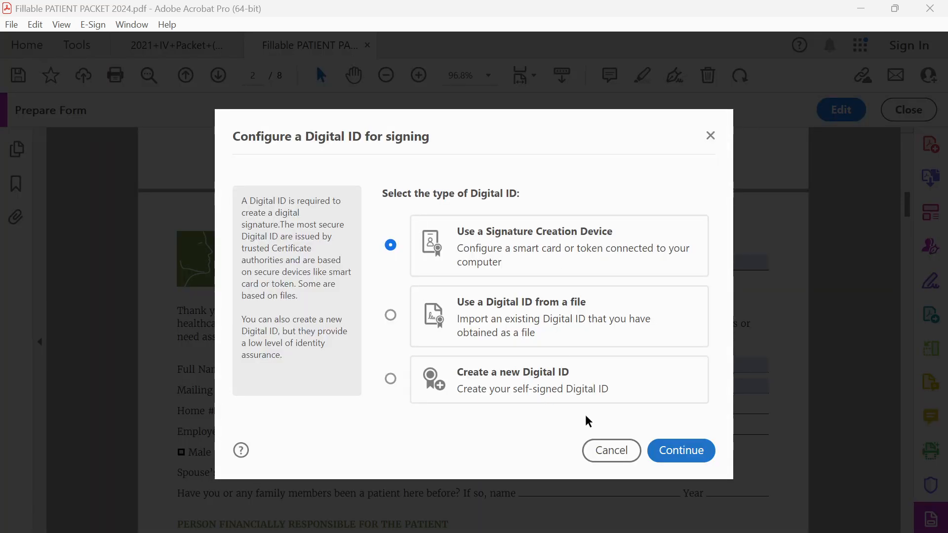
left_click(711, 136)
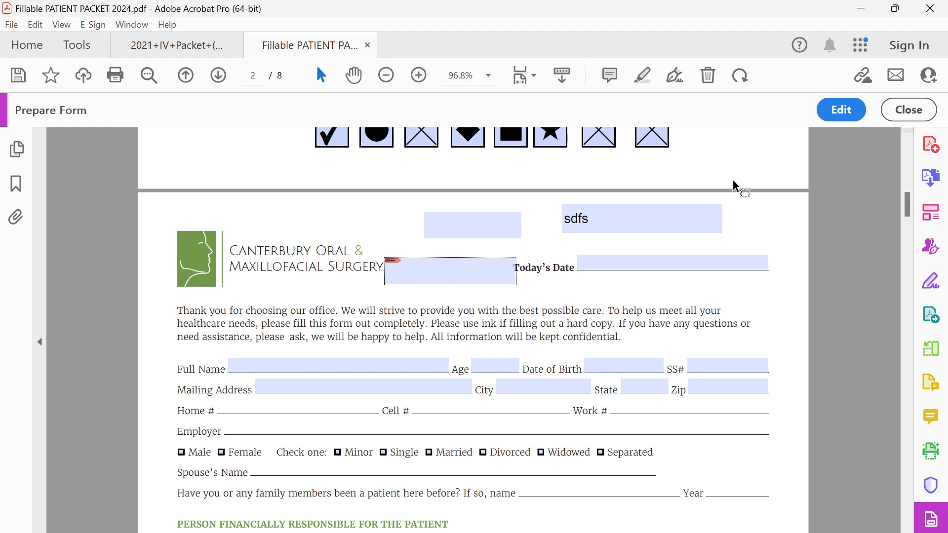
Step: Return to form editing and move the signature field above the clinic name, beside the Text13 field
left_click(842, 109)
left_click_drag(316, 280, 227, 242)
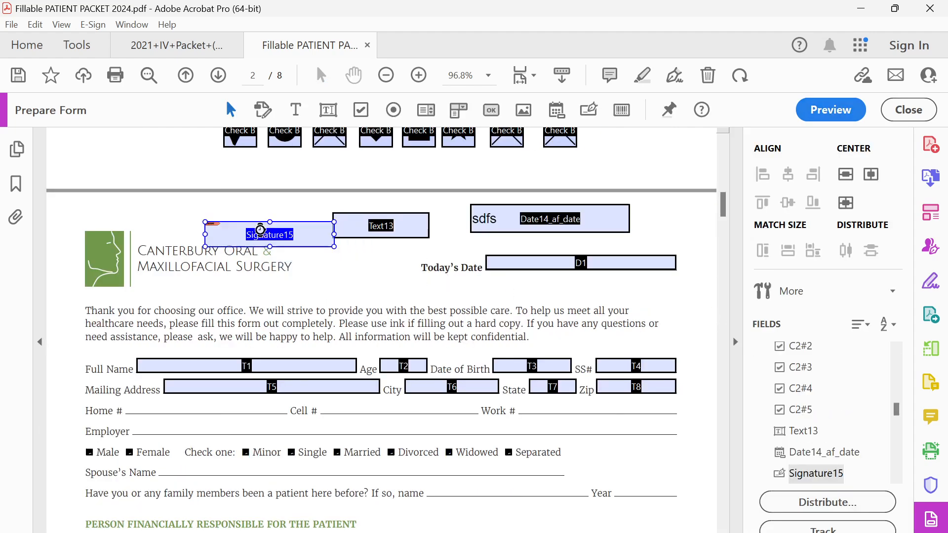
Step: Add a barcode field beside the row of check boxes on page 1, proceeding without sample data
left_click(621, 109)
scroll(294, 263, "up", 3)
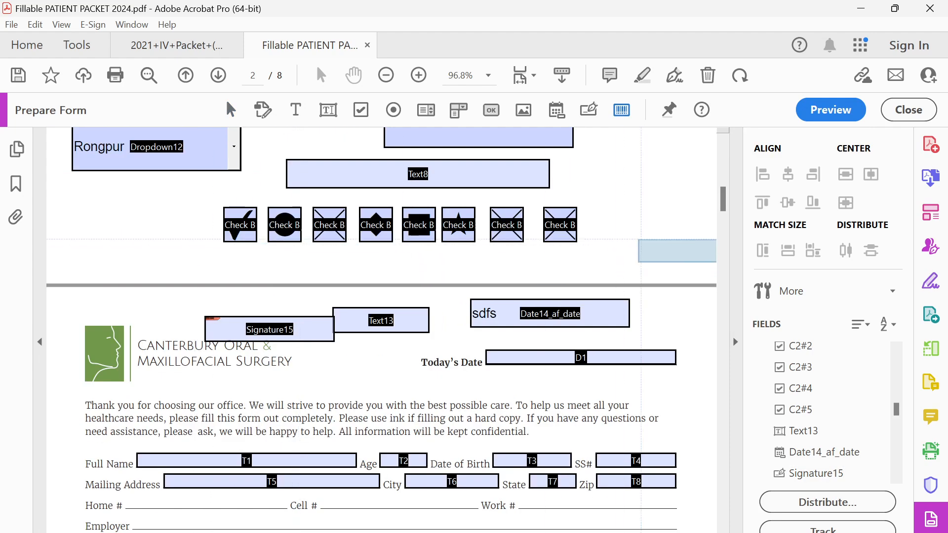
left_click(204, 230)
left_click(636, 321)
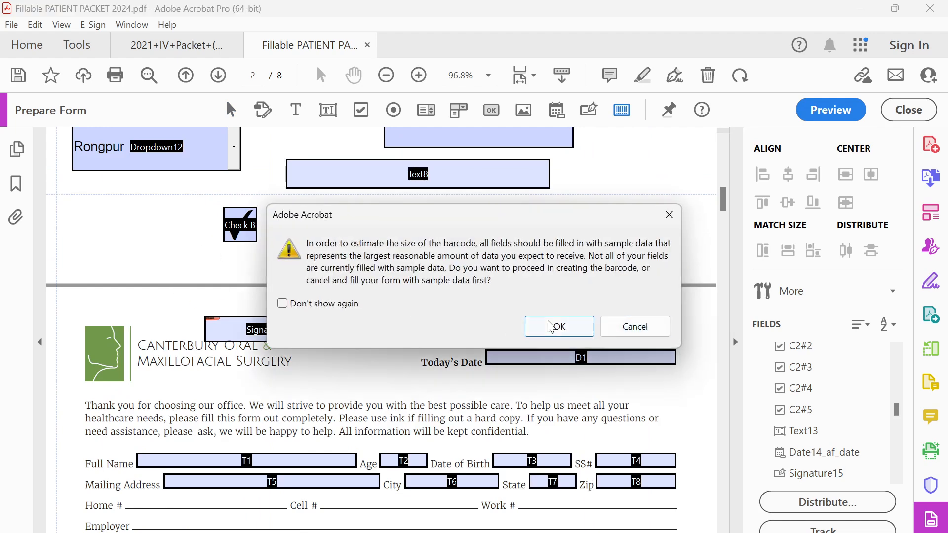
left_click(556, 325)
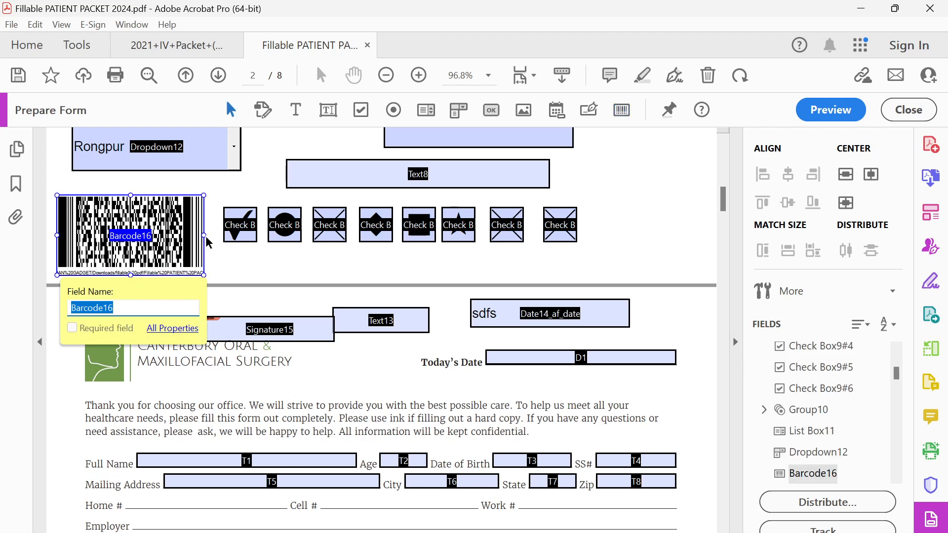
Step: Examine the barcode field's general, position, options, actions and value properties, including its list of available actions
double_click(178, 236)
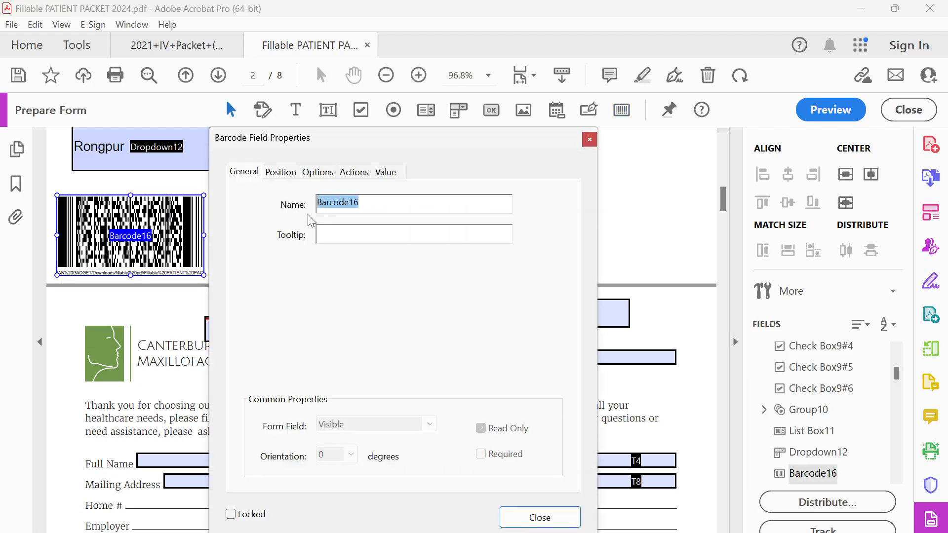
left_click(280, 174)
left_click(319, 174)
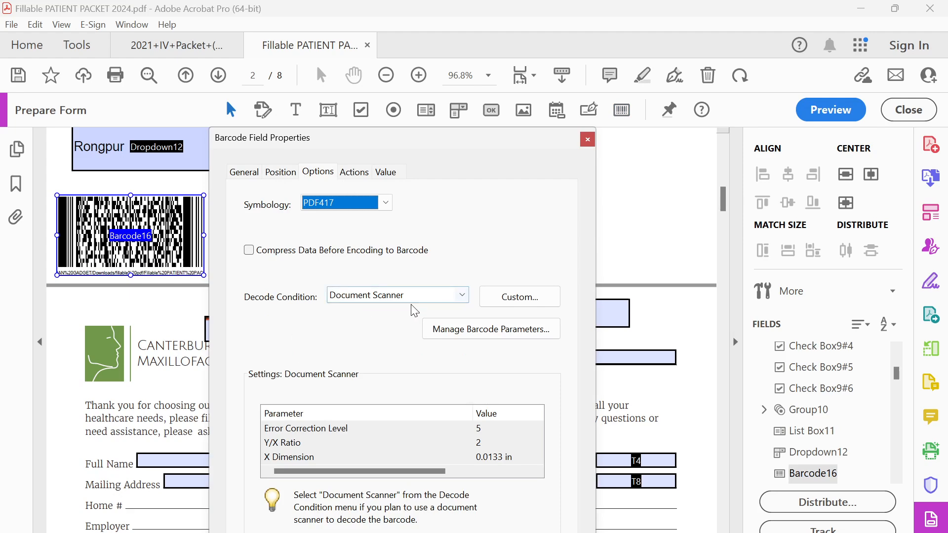
left_click(348, 174)
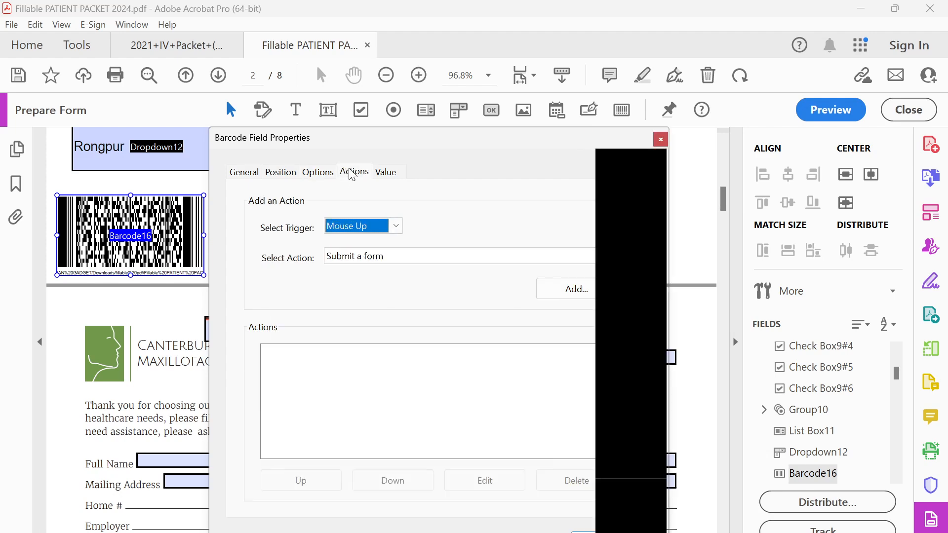
left_click(312, 423)
left_click(400, 254)
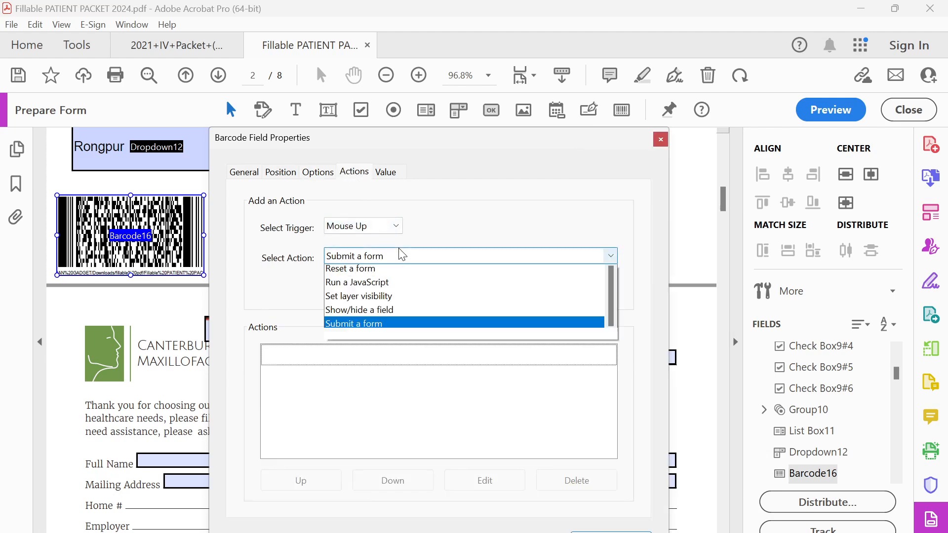
scroll(396, 212, "up", 2)
left_click(398, 171)
left_click(395, 171)
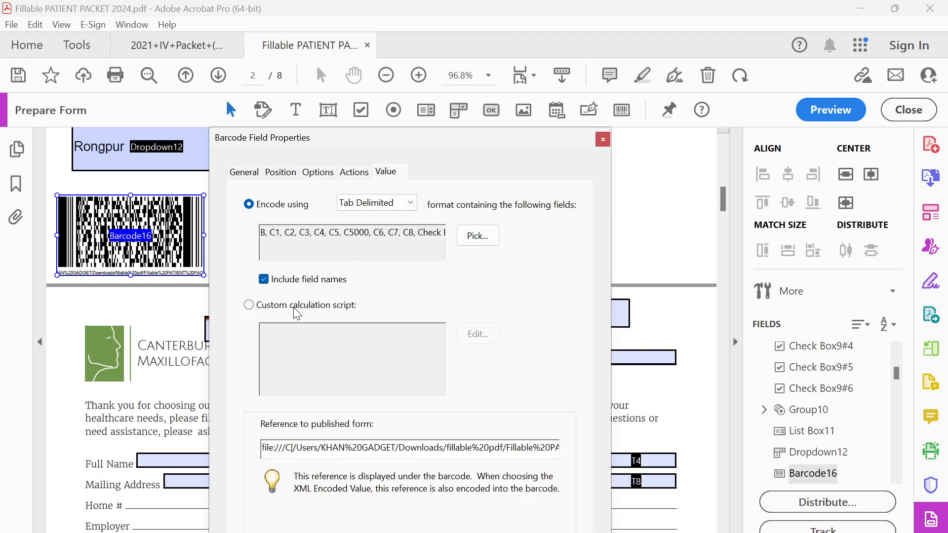
Step: Close the barcode field's properties and delete the barcode field from page 1
left_click(603, 141)
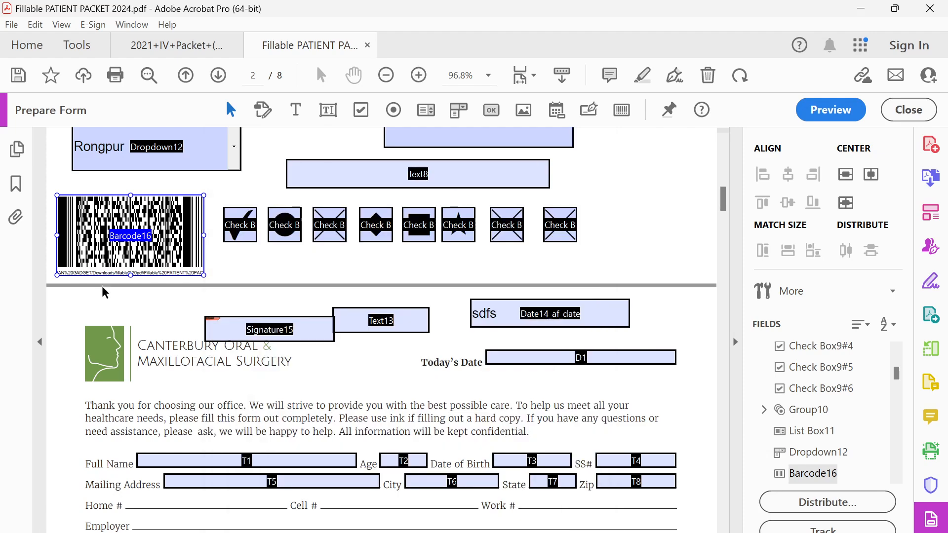
key("Delete")
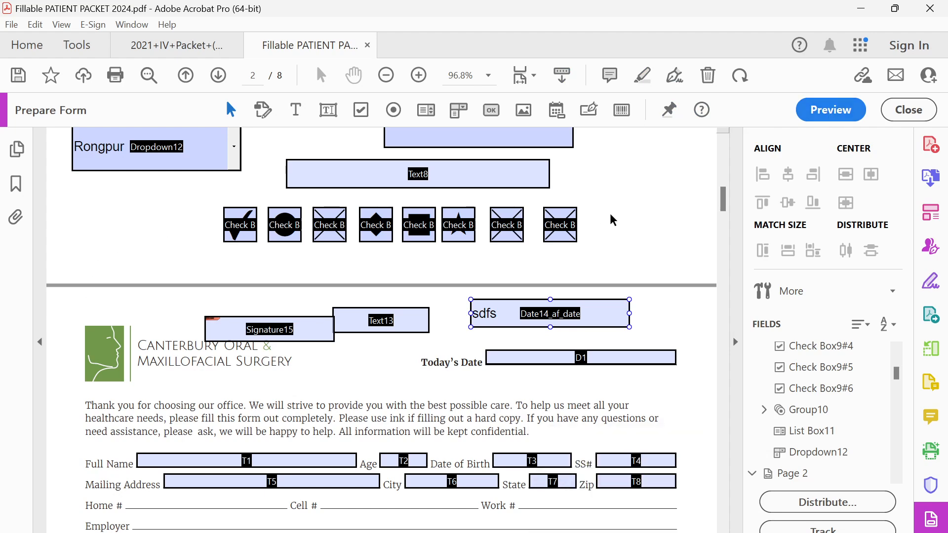
Step: Look over the form fields and the remaining blank lines on pages 1 and 2 of the packet
scroll(611, 227, "down", 4)
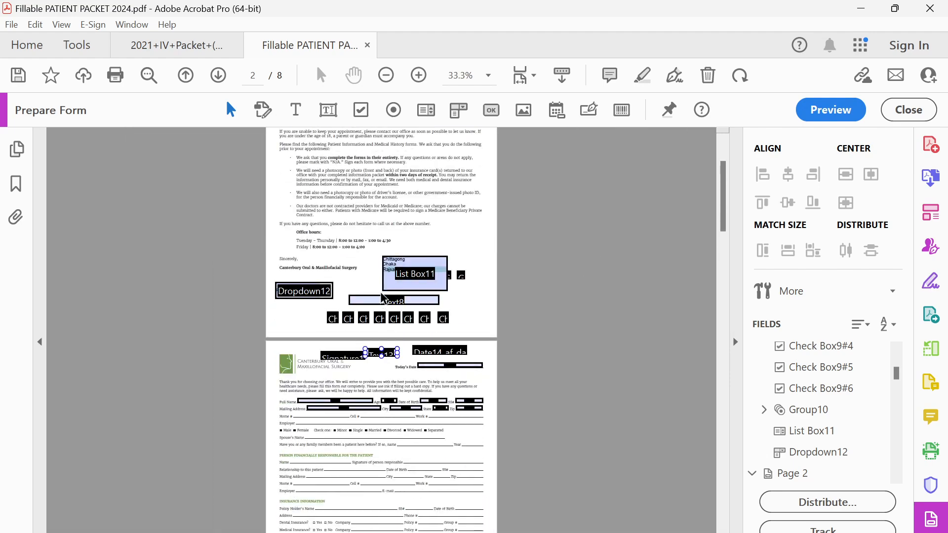
scroll(380, 296, "up", 3)
scroll(380, 293, "down", 10)
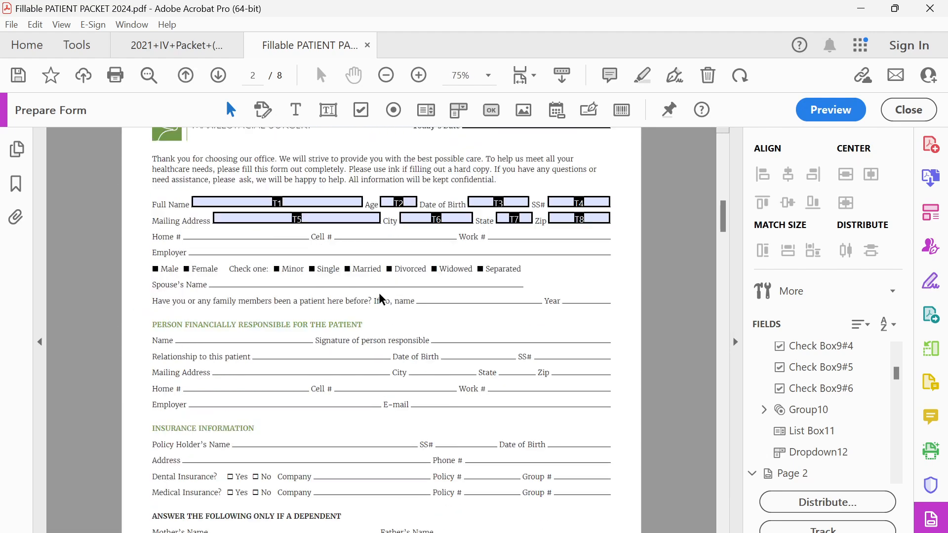
scroll(375, 294, "up", 15)
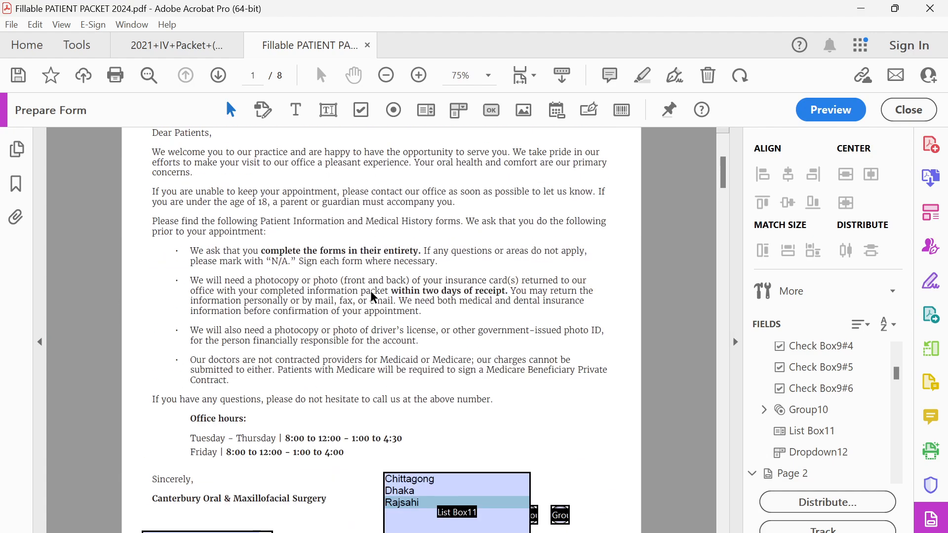
scroll(367, 290, "down", 15)
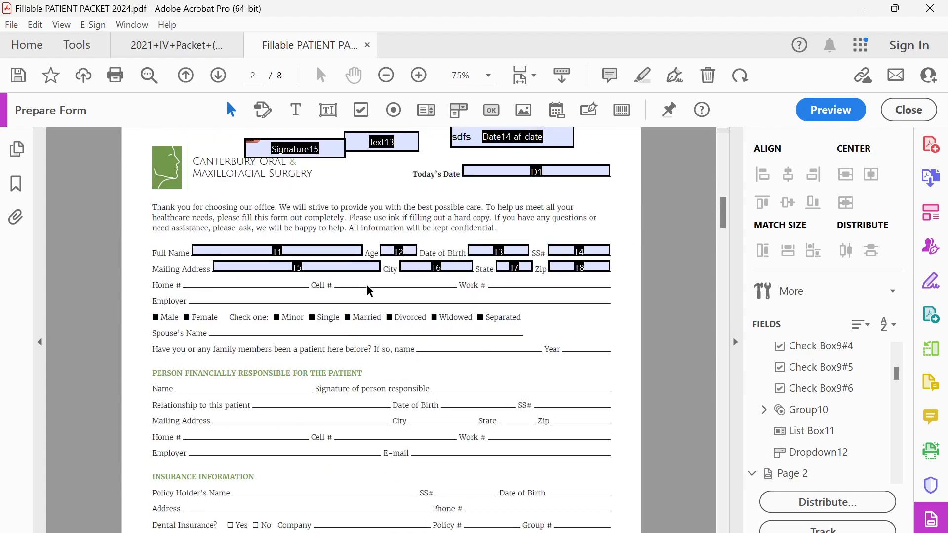
scroll(276, 290, "up", 2, "ctrl")
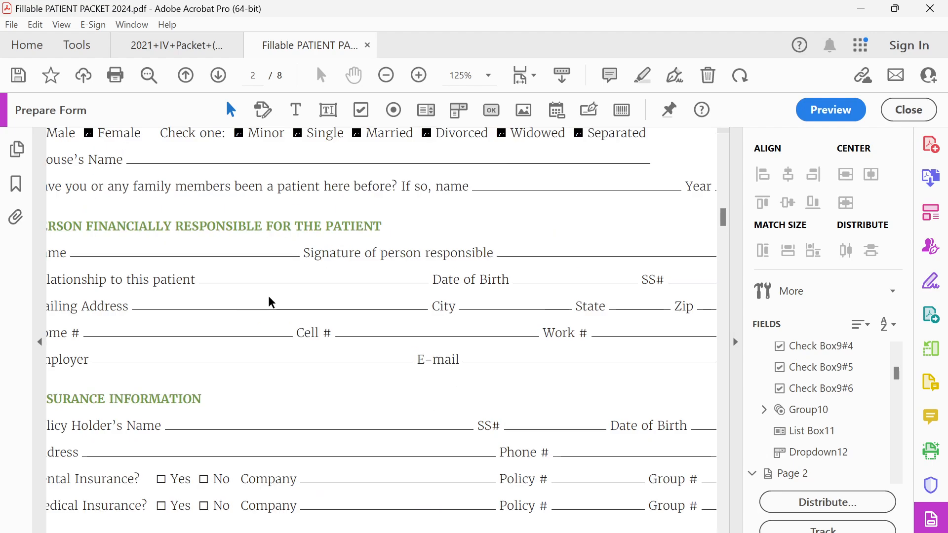
scroll(270, 300, "down", 5)
scroll(252, 302, "down", 2, "ctrl")
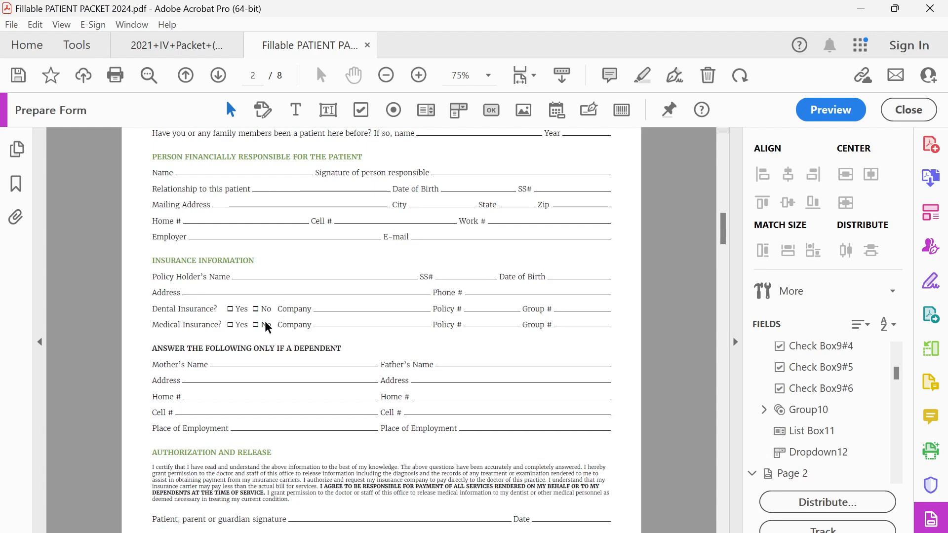
scroll(285, 283, "up", 12)
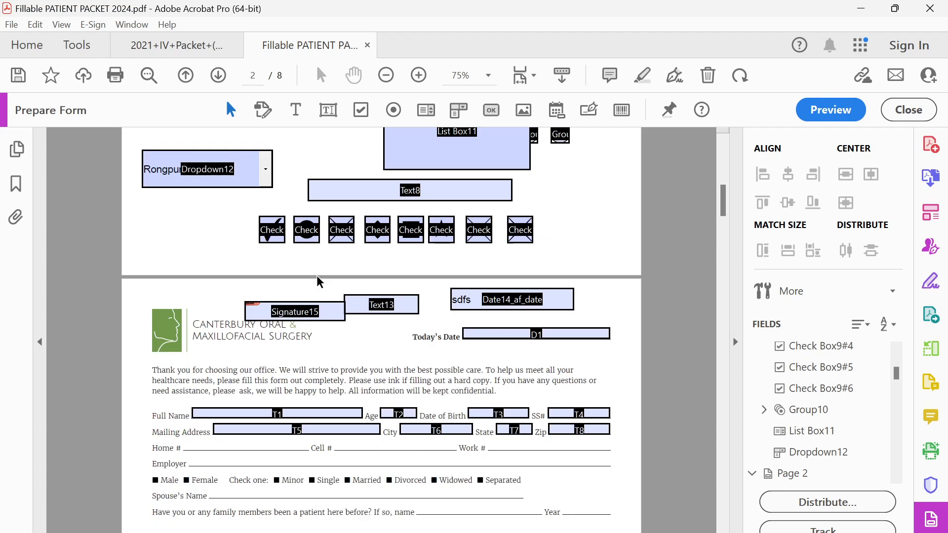
scroll(377, 330, "up", 5)
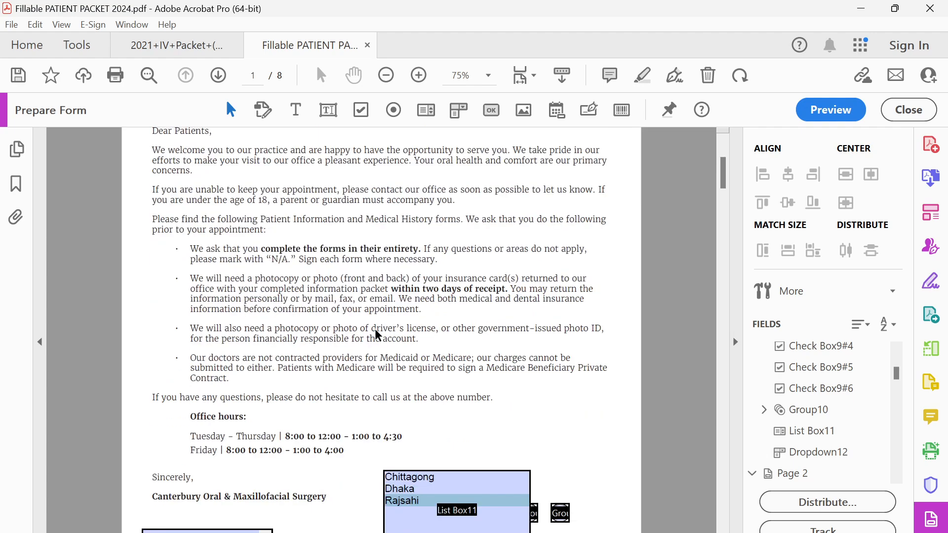
scroll(373, 331, "down", 6)
scroll(371, 327, "down", 6)
scroll(318, 340, "down", 2)
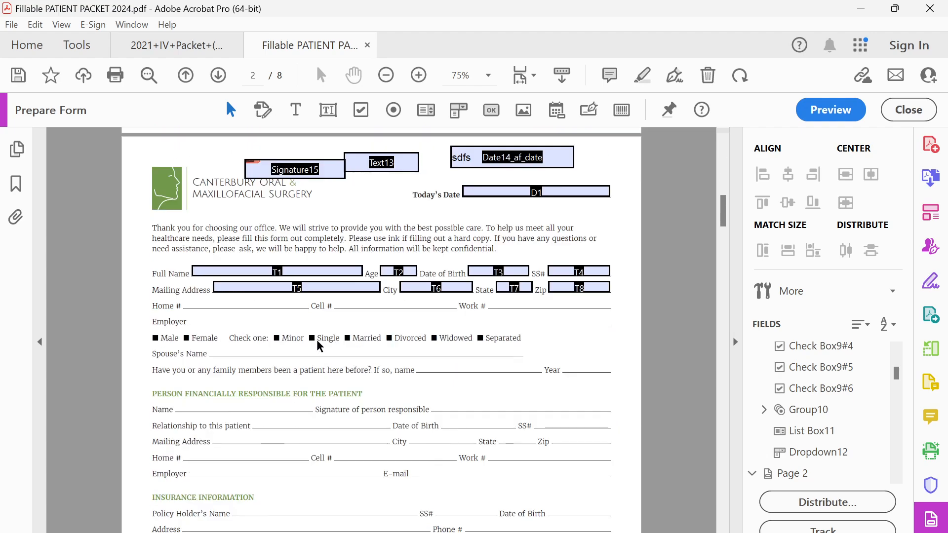
left_click(316, 270)
scroll(346, 280, "up", 6)
left_click(434, 283)
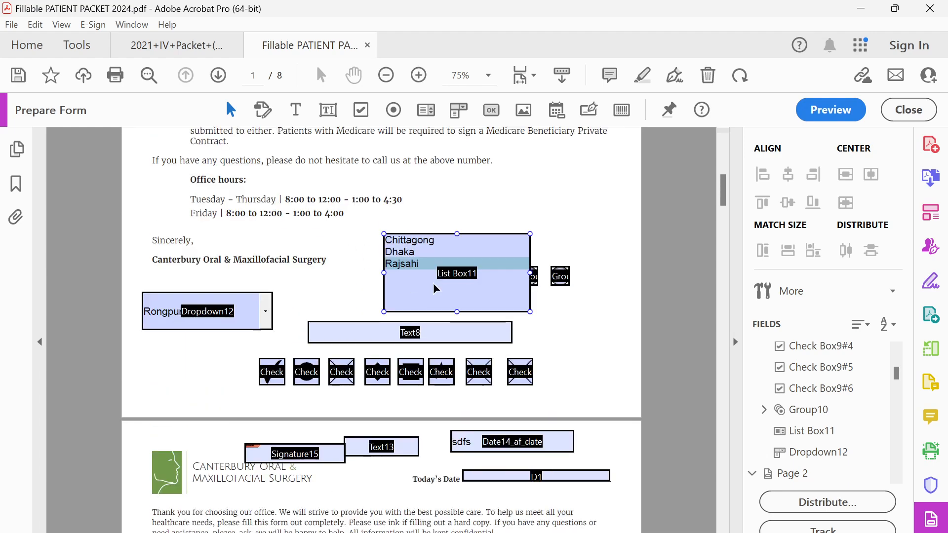
Step: Shift the Text8 field on page 1 to the right and stack three copies of it above the list box
scroll(433, 284, "up", 3, "ctrl")
scroll(431, 285, "down", 3, "ctrl")
scroll(544, 269, "up", 2)
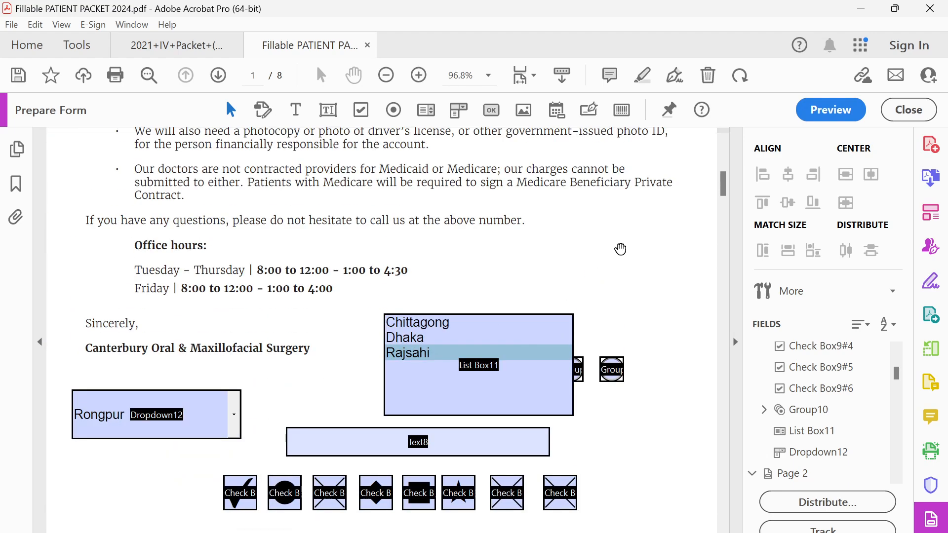
left_click_drag(398, 448, 540, 452)
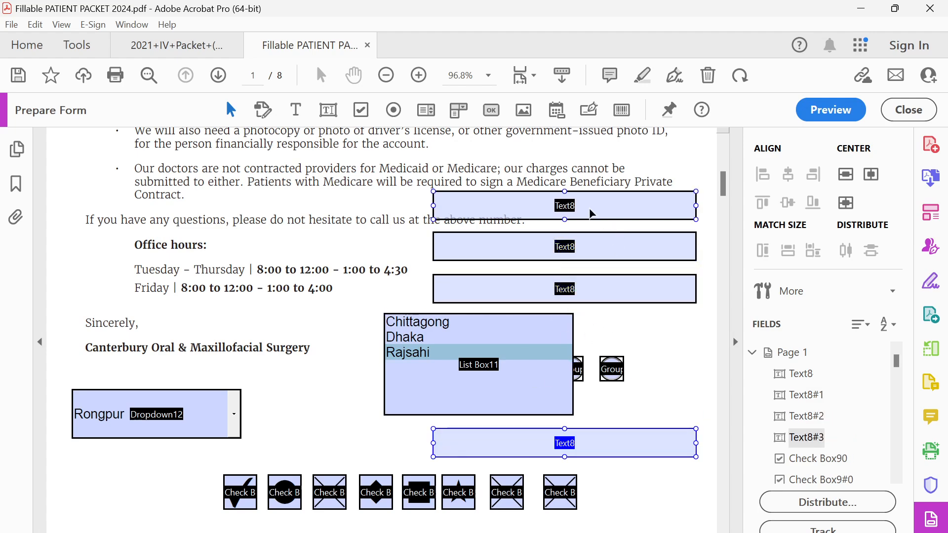
Step: Rename the topmost text field copy above the list box as y1
double_click(592, 214)
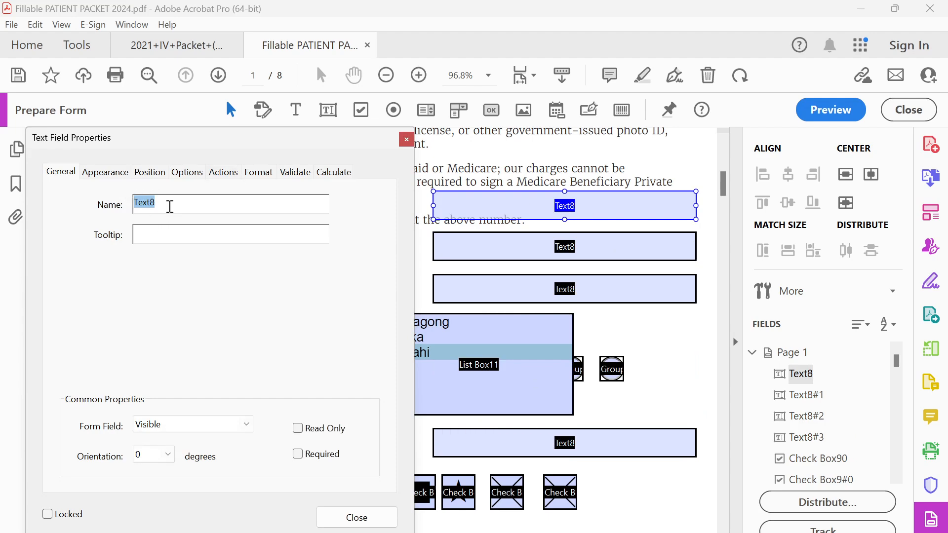
type("t")
type("1")
Step: Rename the second text field copy from the top as y2
left_click(591, 245)
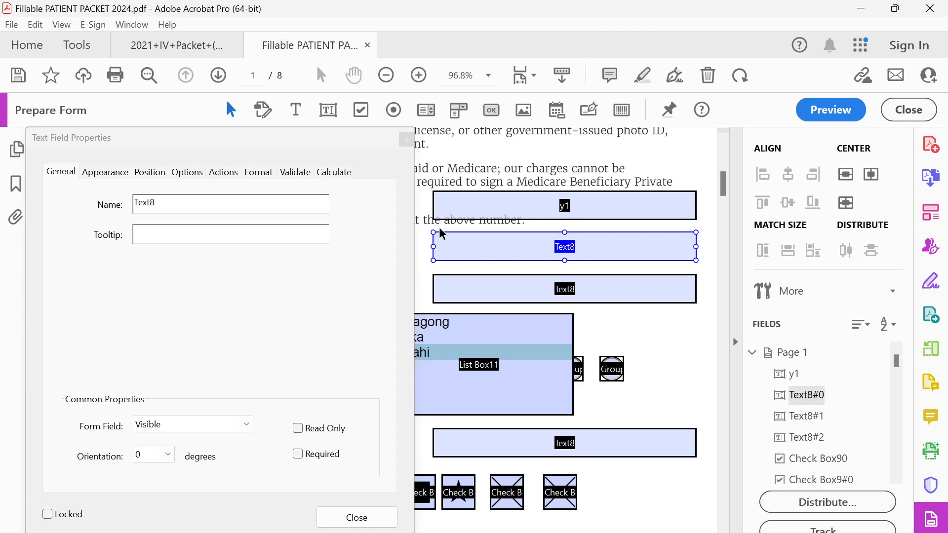
left_click(213, 205)
left_click_drag(213, 205, 29, 203)
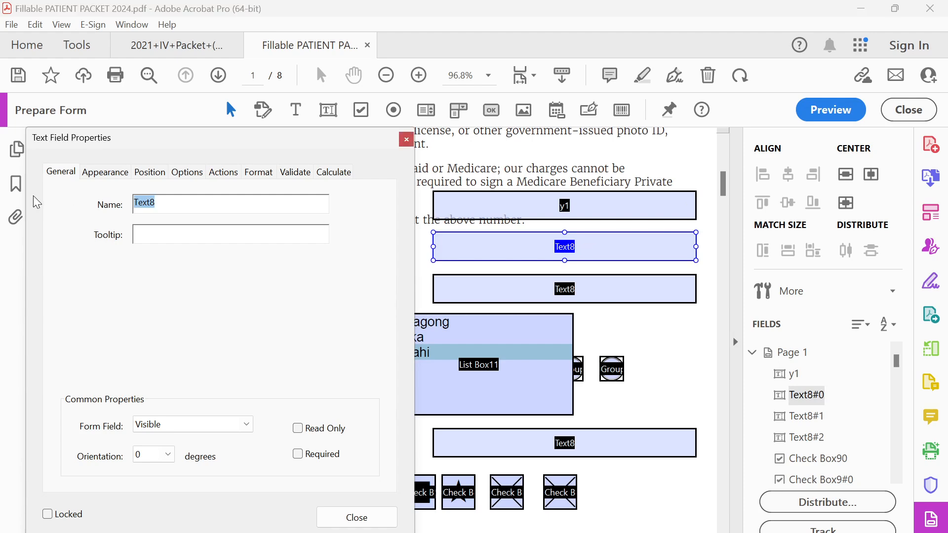
type("2")
left_click_drag(172, 211, 99, 203)
type("y3")
key("BackSpace")
type("2")
Step: Rename the third text field copy, directly above the list box, as y3
left_click(593, 284)
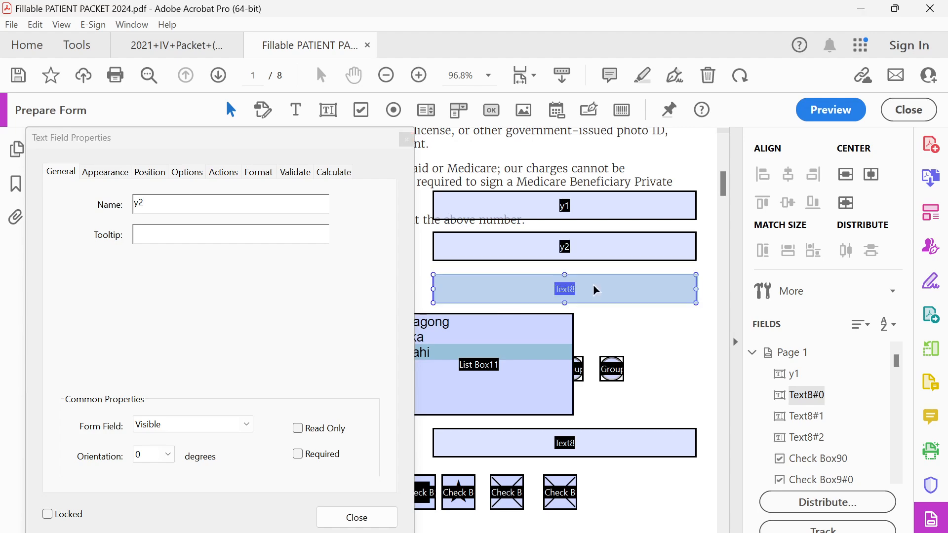
left_click_drag(168, 205, 97, 202)
type("y3")
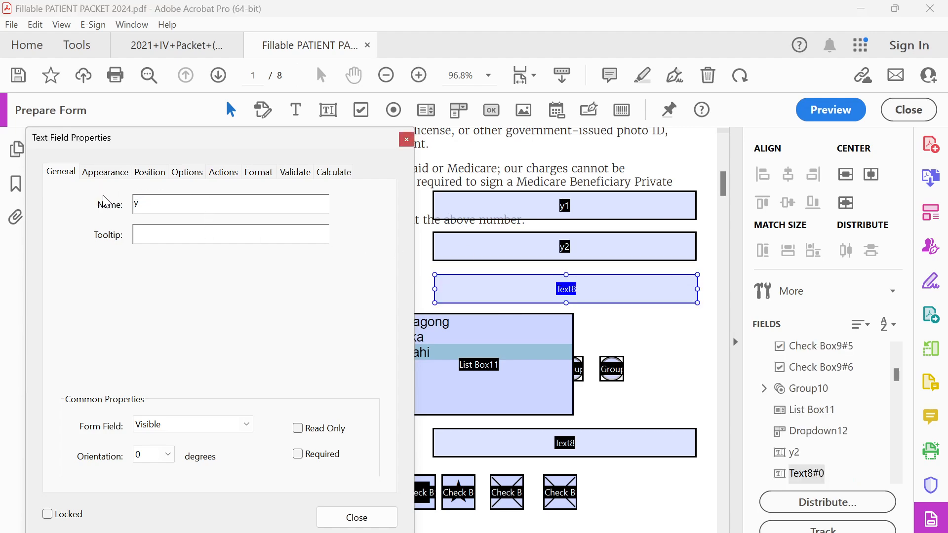
left_click(641, 318)
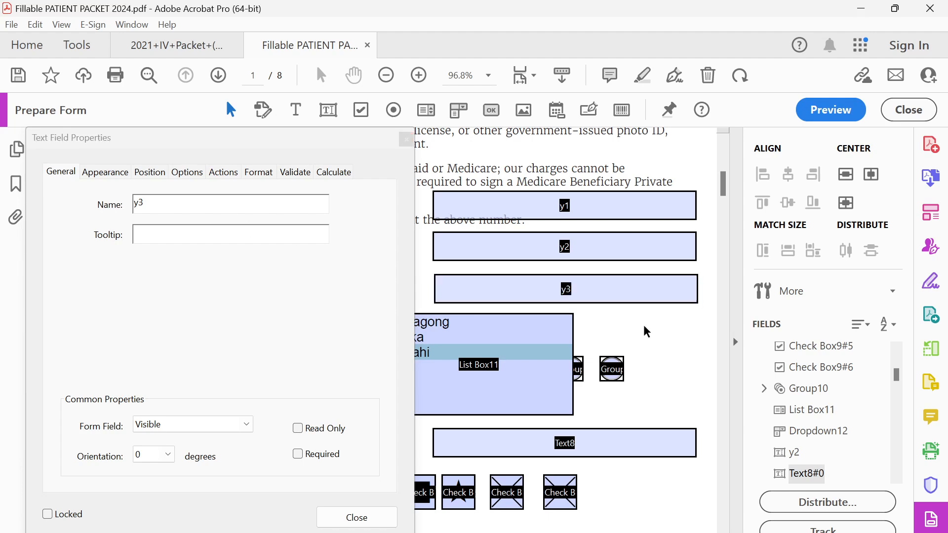
Step: Preview the form and fill the y1, y2 and y3 fields with 2, 4 and 12
left_click(857, 110)
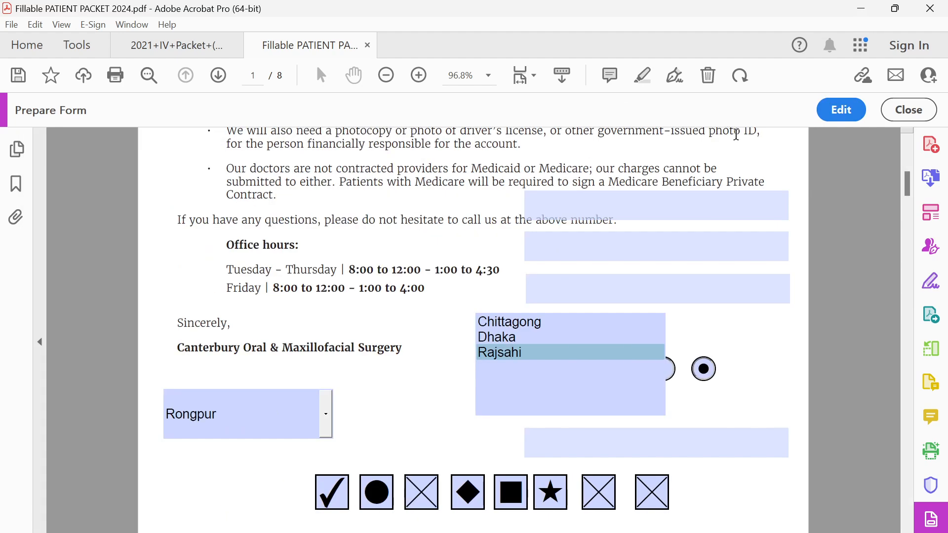
type("2")
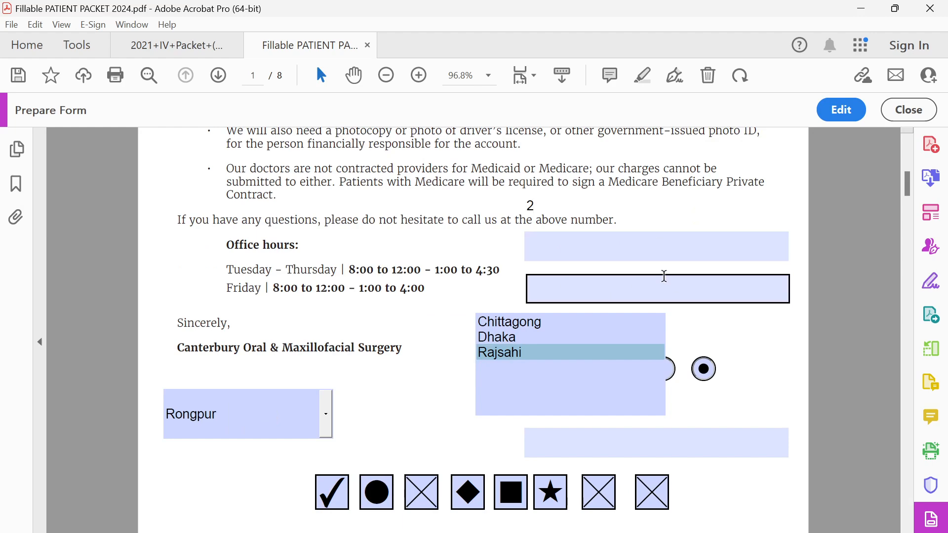
left_click(652, 250)
type("4")
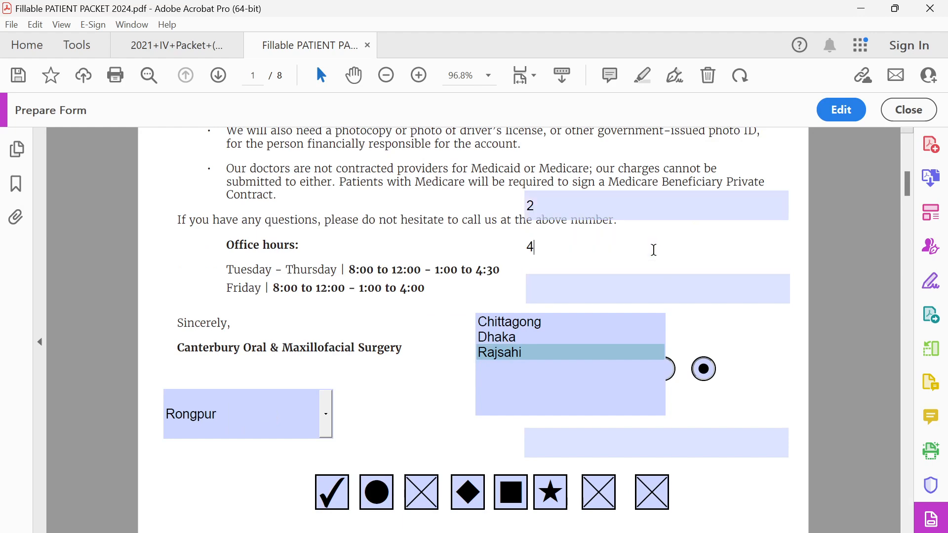
left_click(665, 286)
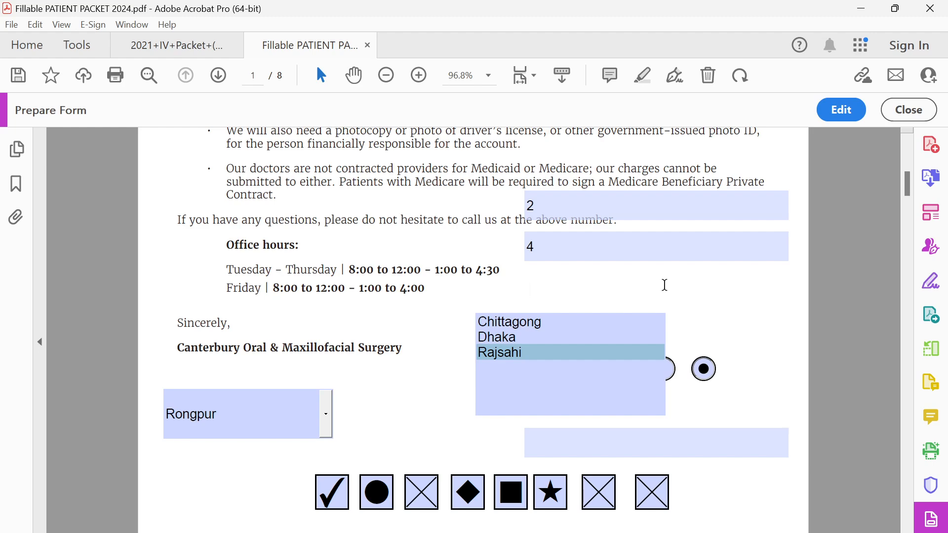
type("8")
Step: Return to form editing and set the Text8 field's value as the sum of chosen fields, opening the field selection
left_click(842, 111)
left_click(609, 436)
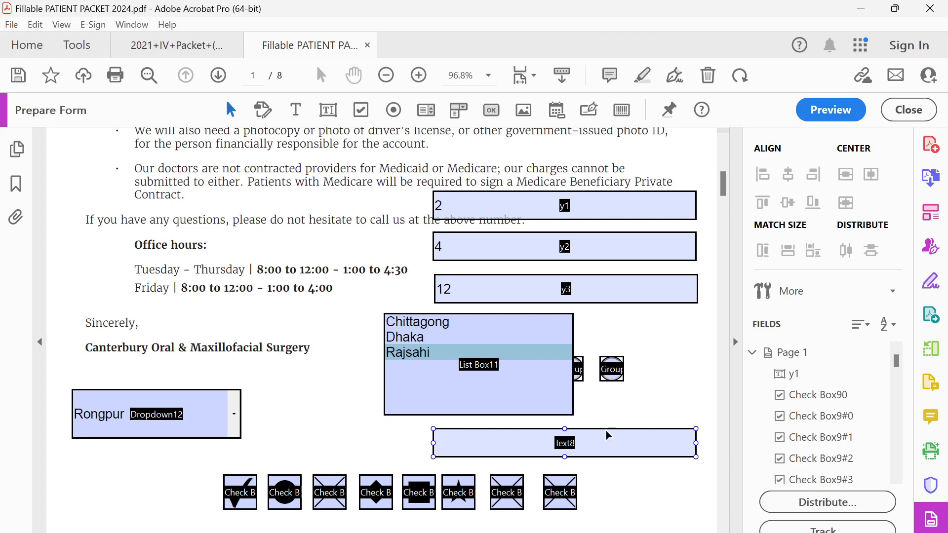
double_click(629, 449)
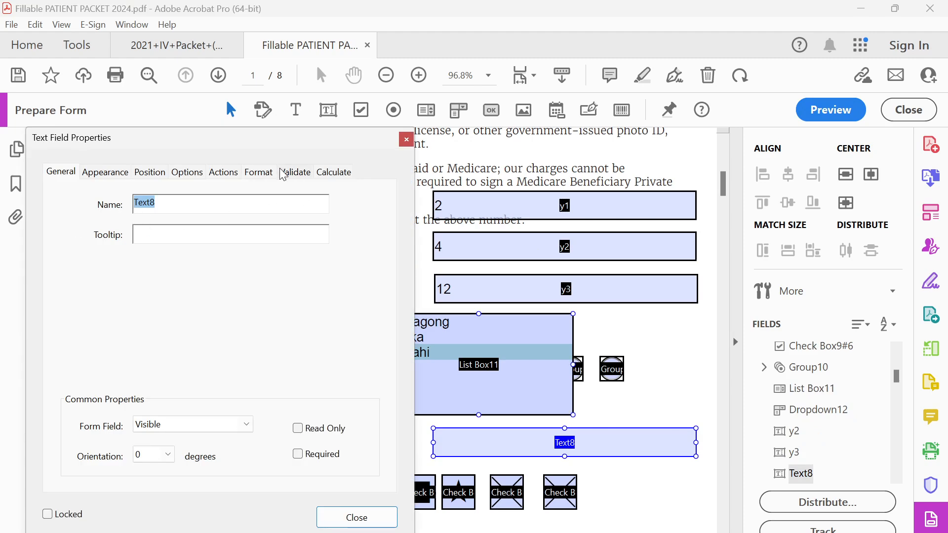
left_click(300, 178)
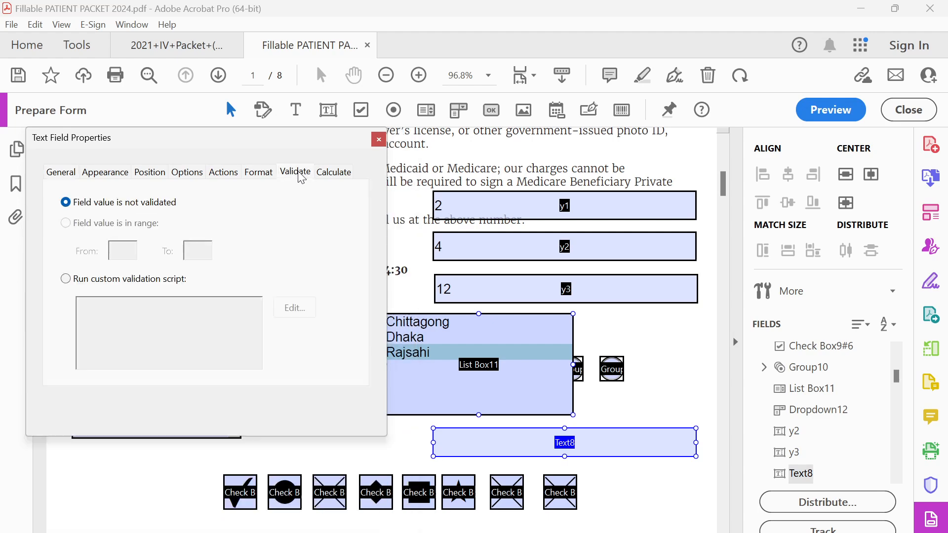
left_click(334, 172)
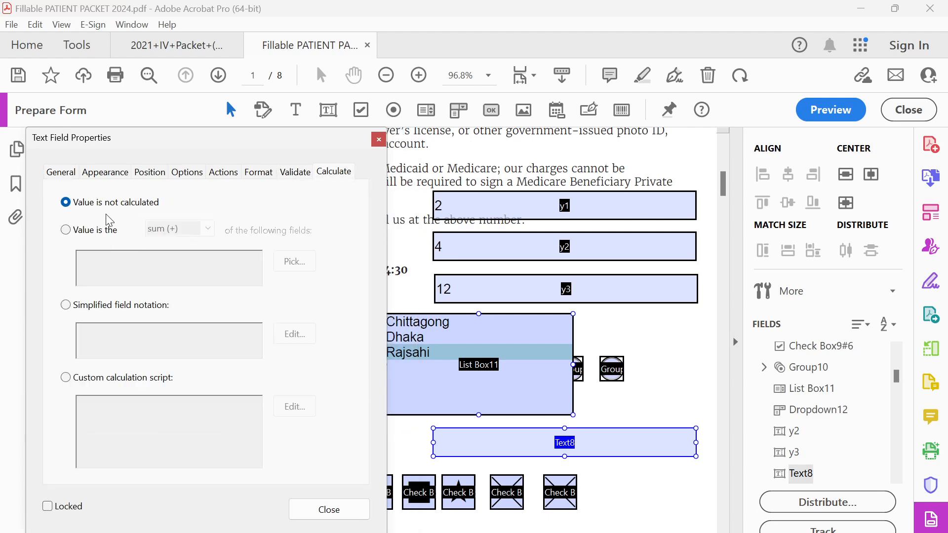
left_click(66, 230)
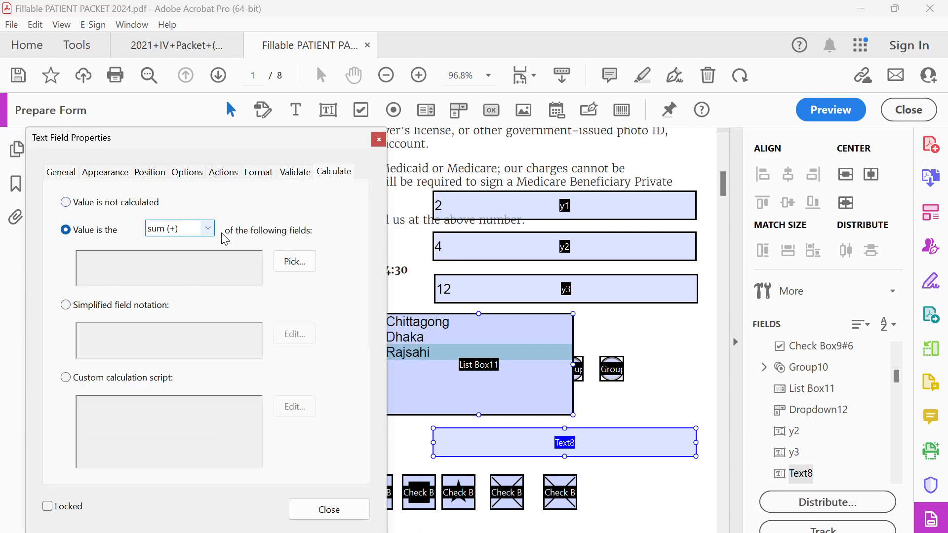
left_click(295, 261)
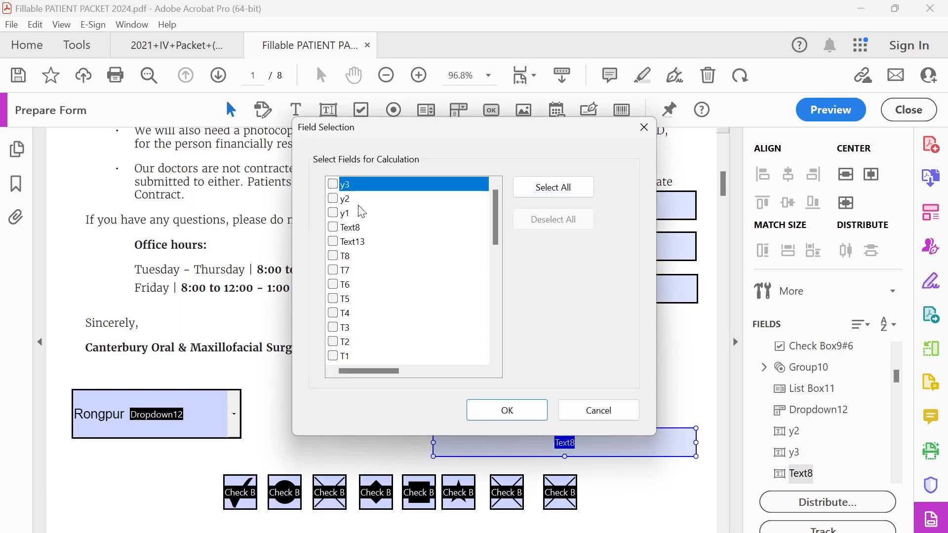
left_click(332, 216)
left_click(333, 199)
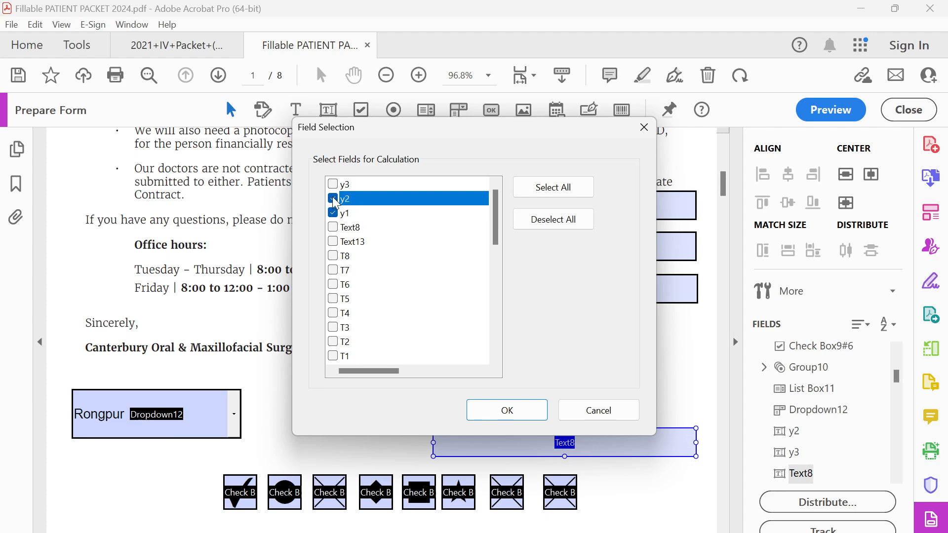
left_click(332, 184)
left_click(560, 192)
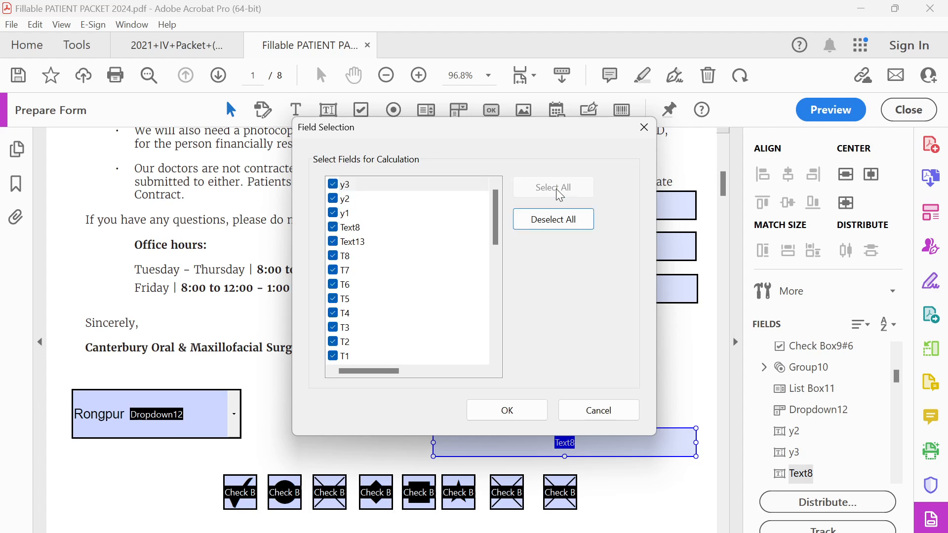
left_click(363, 200)
left_click(558, 220)
Step: Choose y1, y2 and y3 as the fields for Text8's sum calculation
left_click(332, 215)
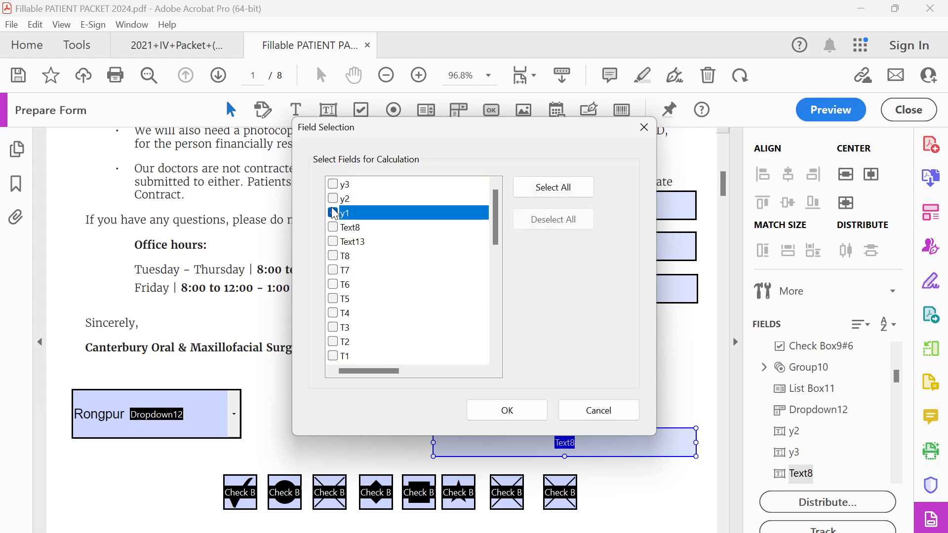
left_click(332, 198)
left_click(332, 185)
left_click(508, 410)
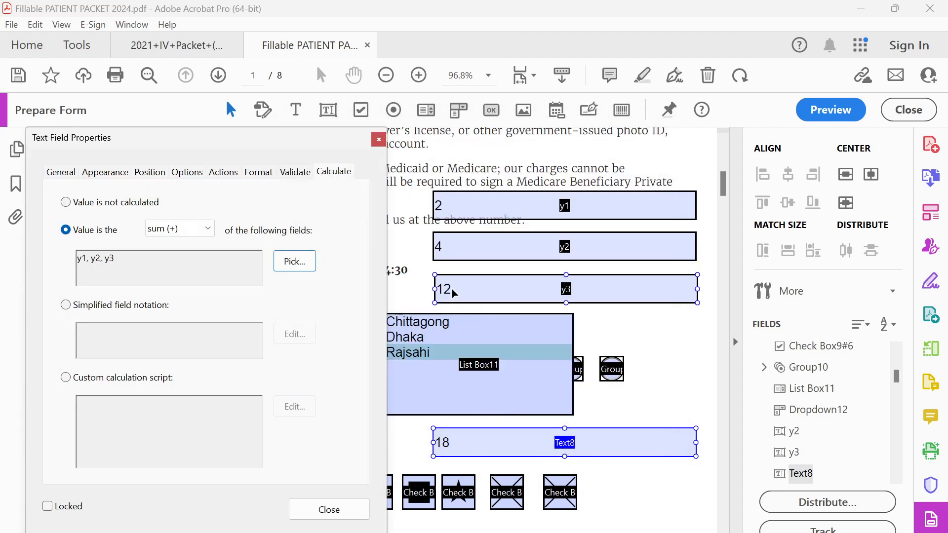
Step: Preview the form to check the calculated value in Text8, and return to editing
left_click(457, 456)
left_click(831, 110)
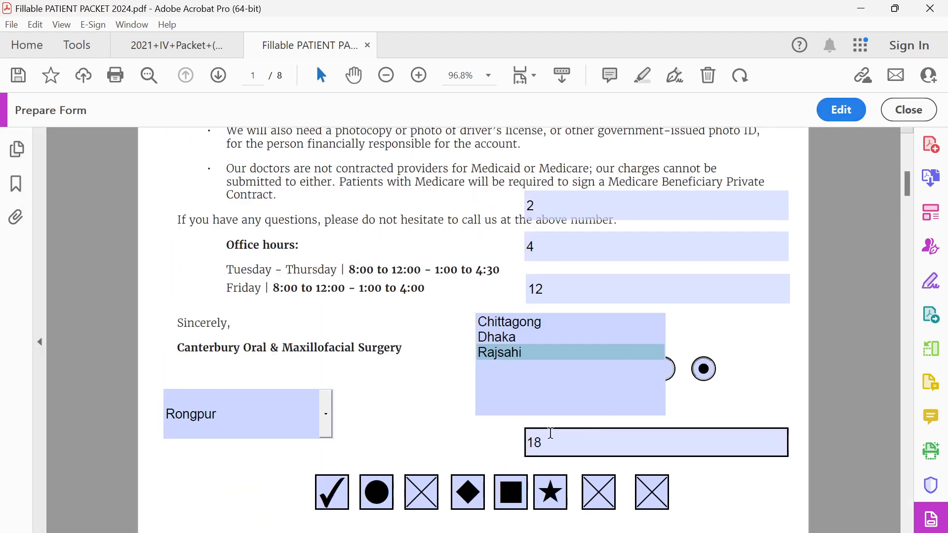
left_click(841, 109)
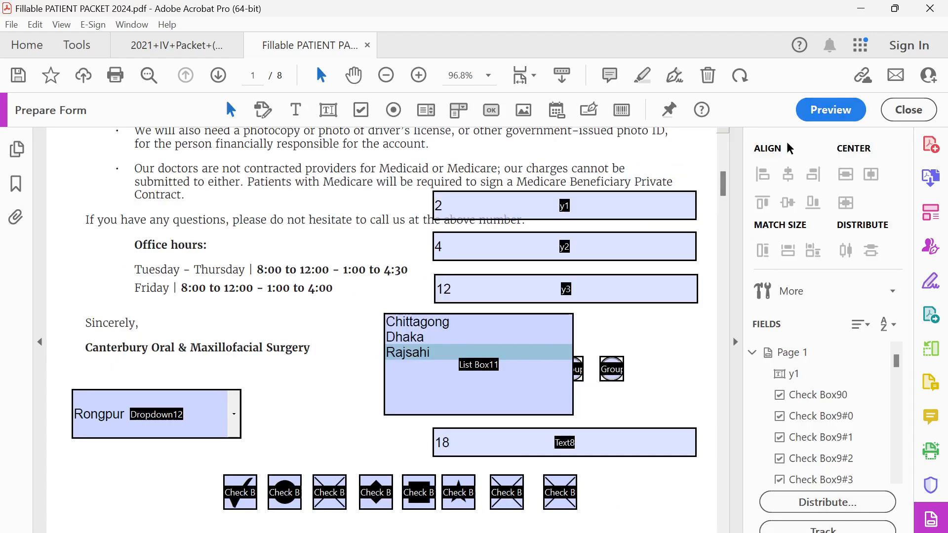
Step: Set the Text8 field's calculation to the maximum of y1, y2 and y3
left_click(508, 383)
double_click(532, 448)
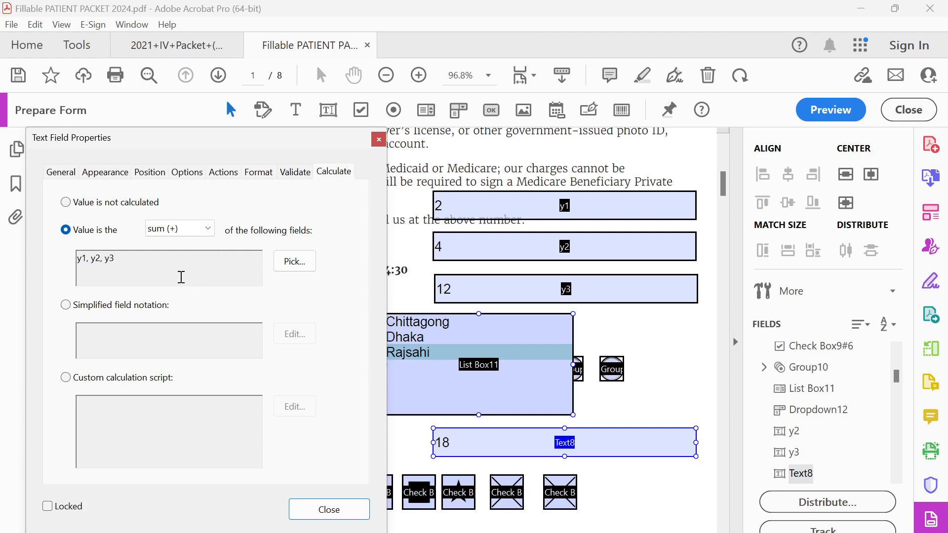
left_click(183, 229)
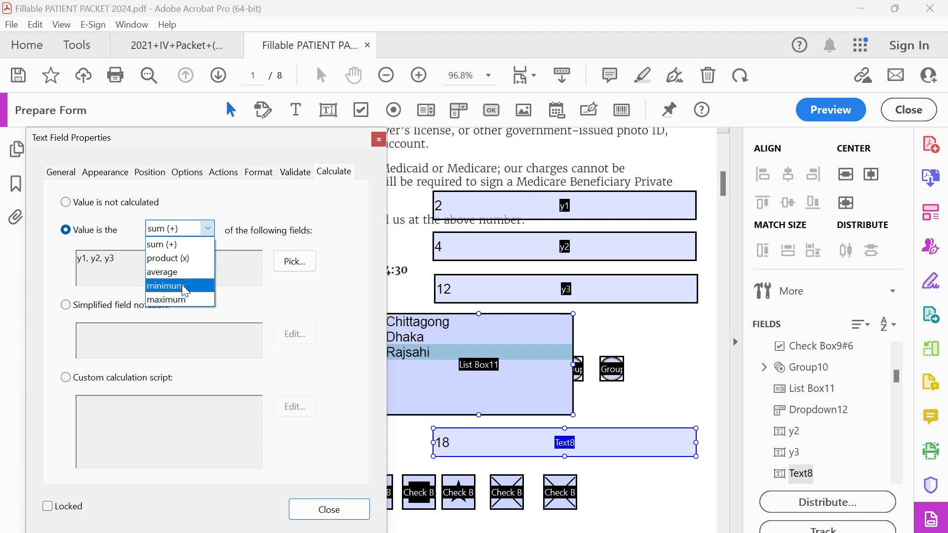
left_click(177, 302)
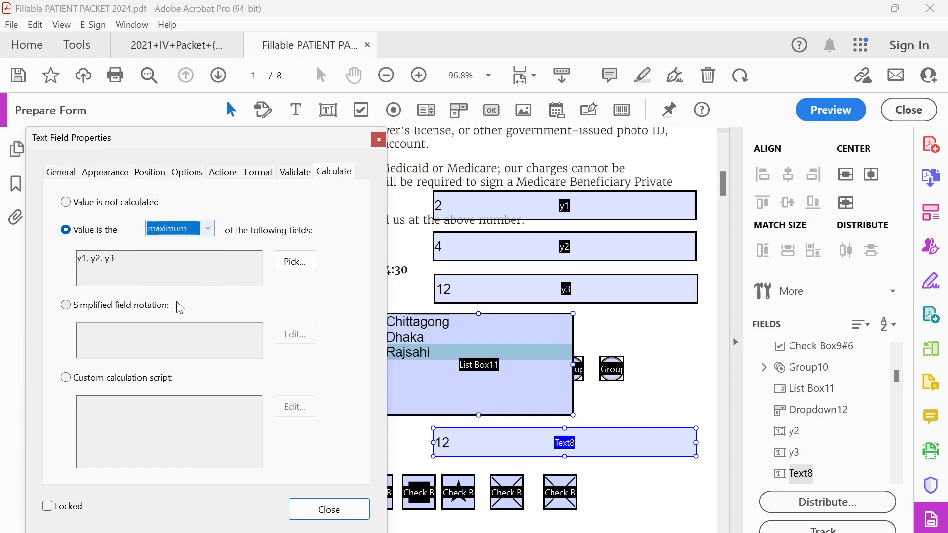
left_click(352, 510)
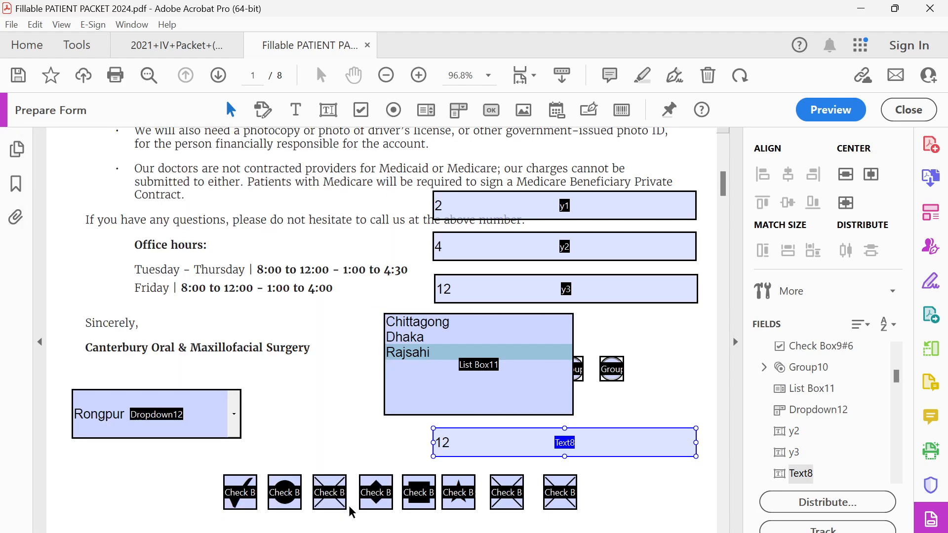
Step: Change the Text8 field's calculation to the minimum of y1, y2 and y3
double_click(450, 452)
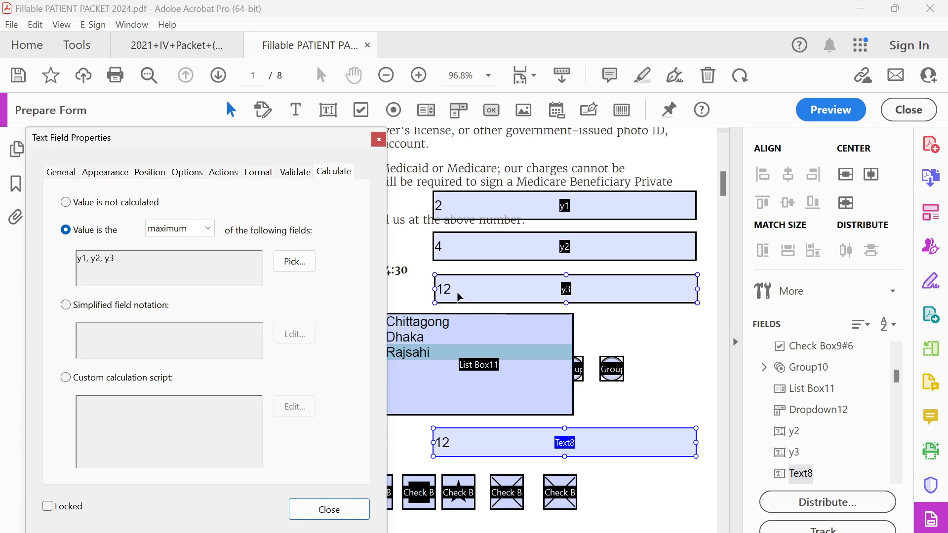
left_click(204, 233)
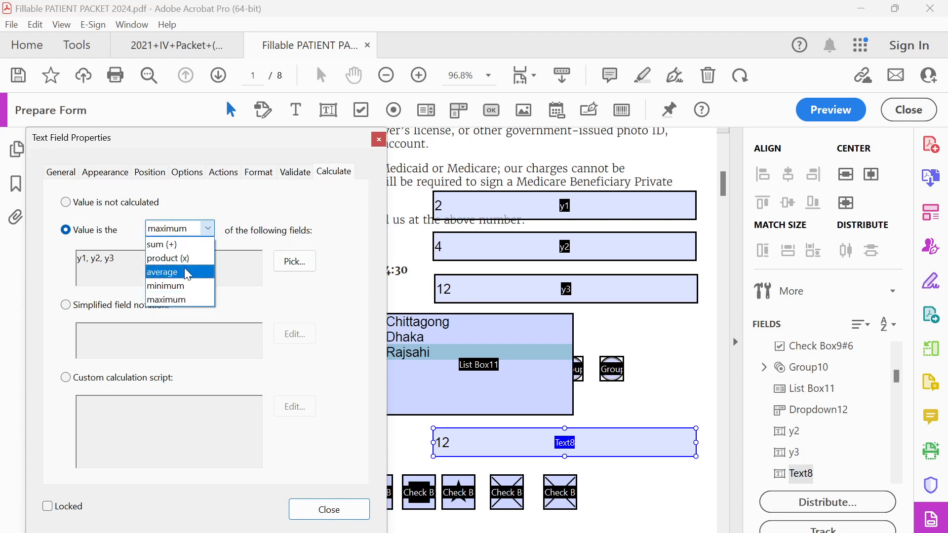
left_click(183, 283)
left_click(306, 511)
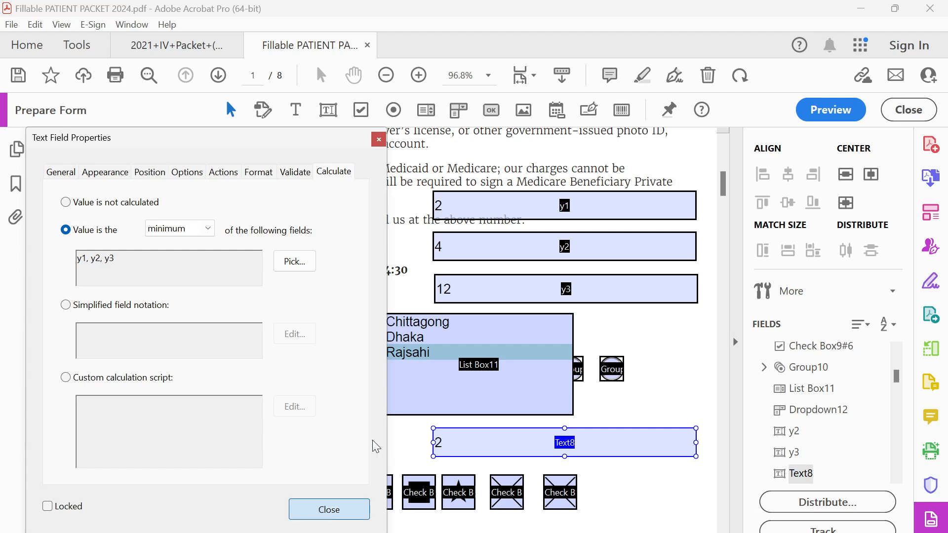
Step: Change the Text8 field's calculation to the average of y1, y2 and y3
left_click(208, 230)
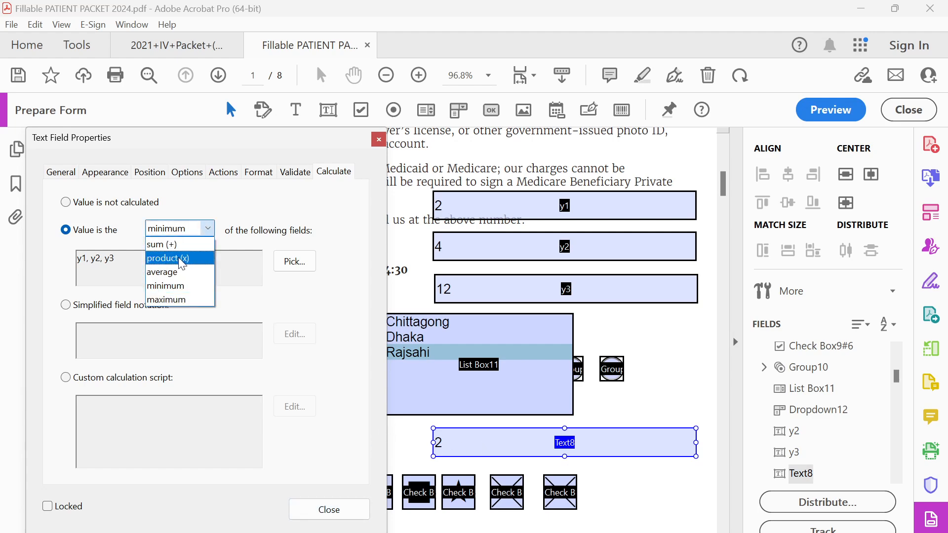
left_click(173, 269)
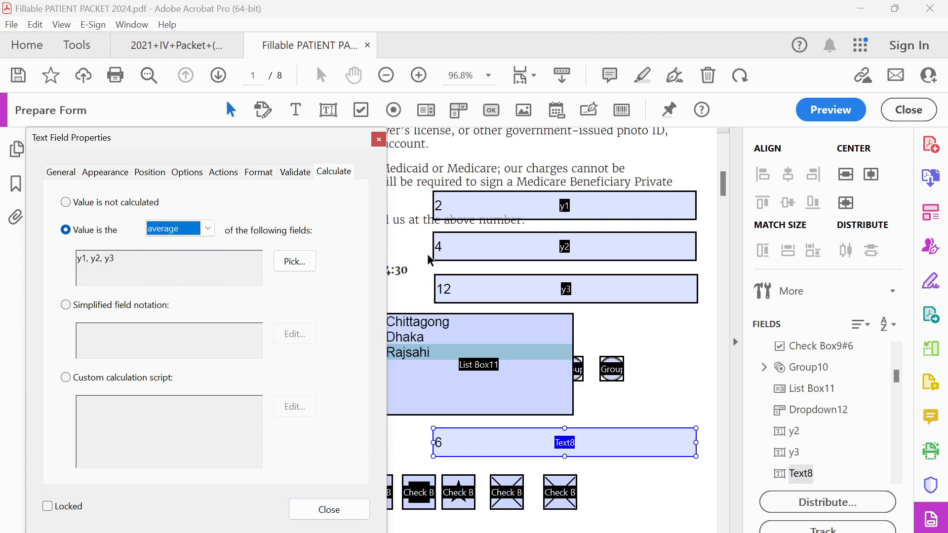
left_click(473, 287)
Step: Try product as the Text8 field's calculation and return it to sum
left_click(193, 233)
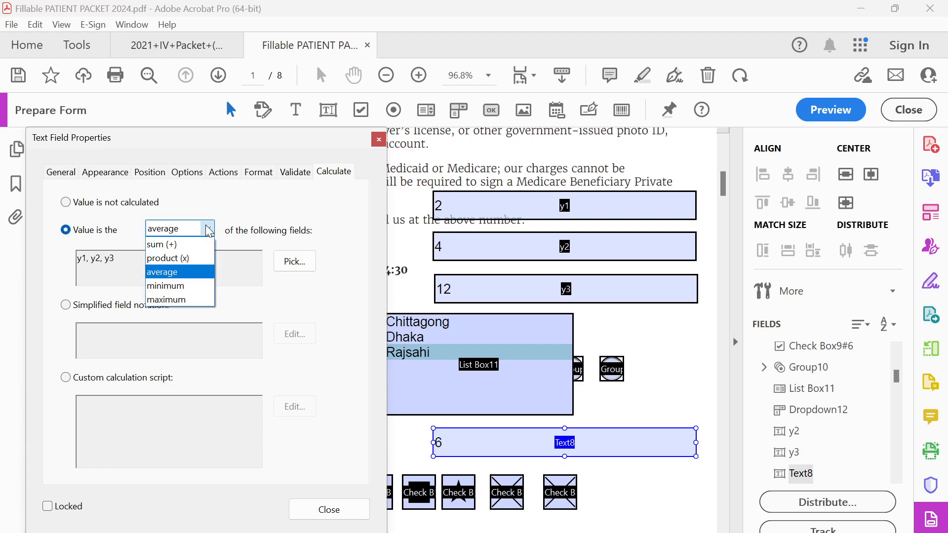
left_click(176, 257)
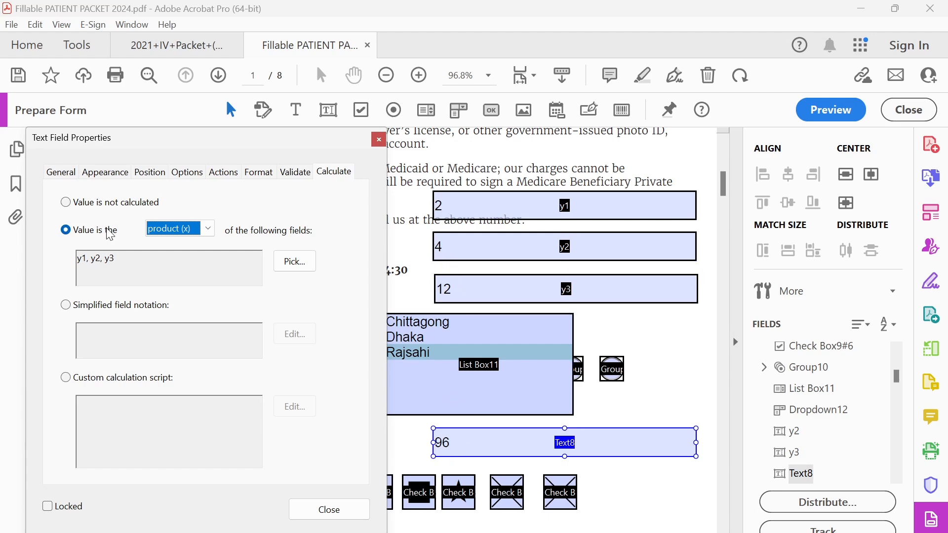
left_click(208, 228)
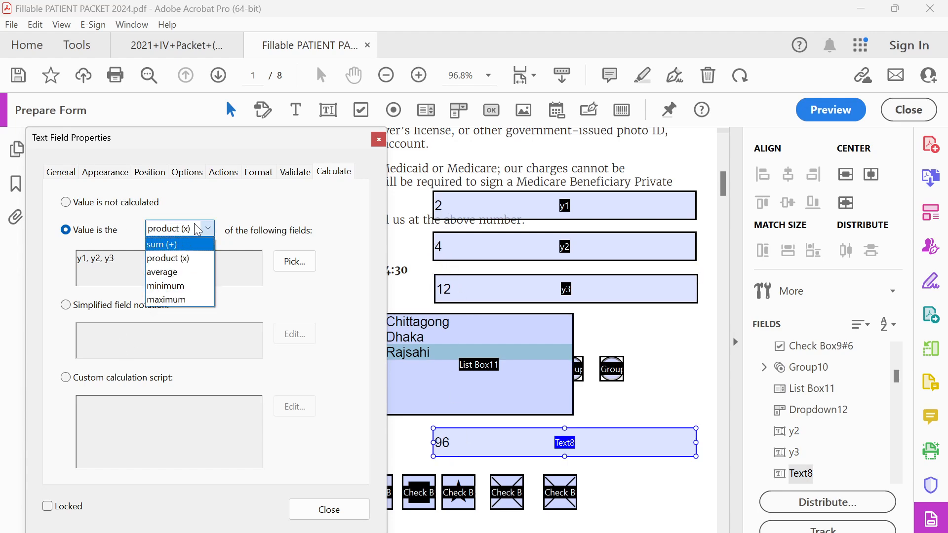
left_click(186, 244)
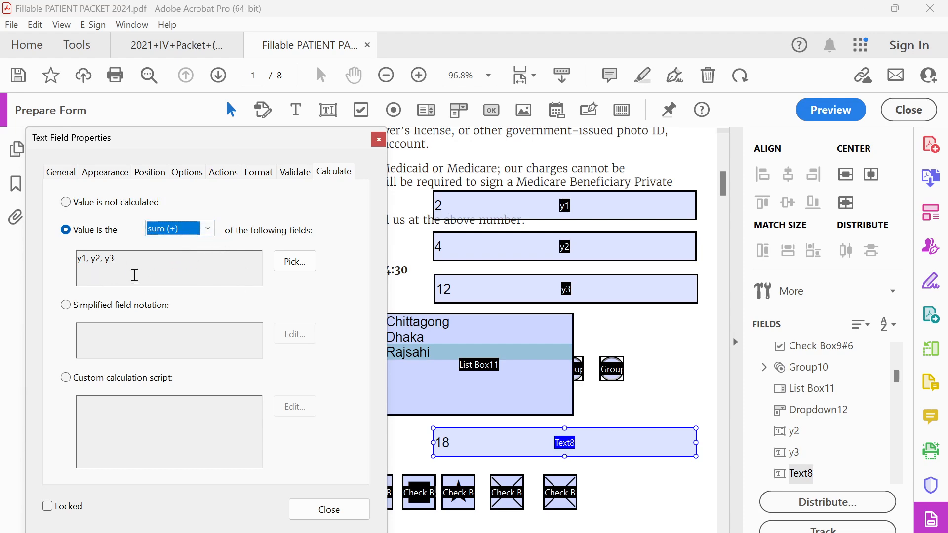
Step: Try the simplified field notation and custom calculation script modes for Text8, finishing with its value not calculated
left_click(66, 305)
left_click(66, 379)
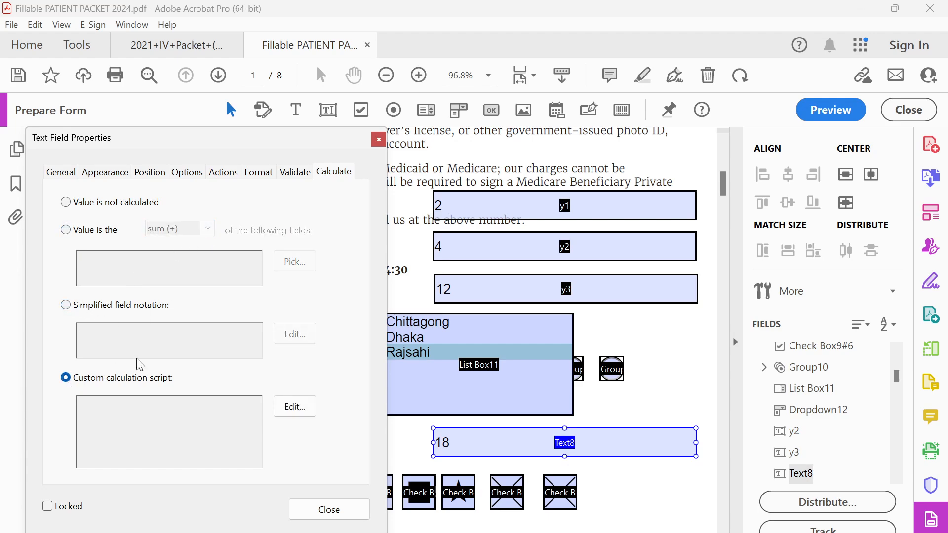
left_click(74, 306)
left_click(65, 231)
left_click(66, 203)
Step: Enable a custom validation script for the Text8 field and open the script for editing
left_click(299, 173)
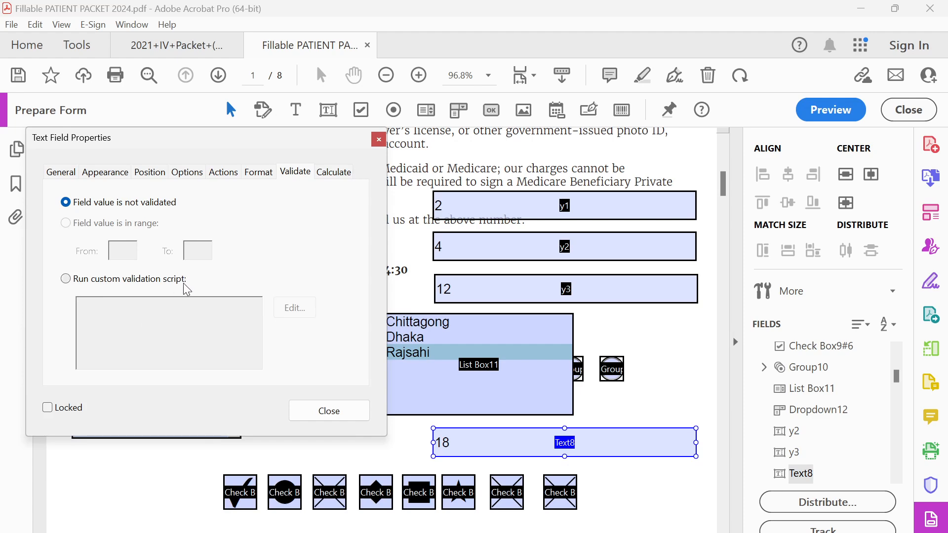
left_click(66, 279)
left_click(292, 320)
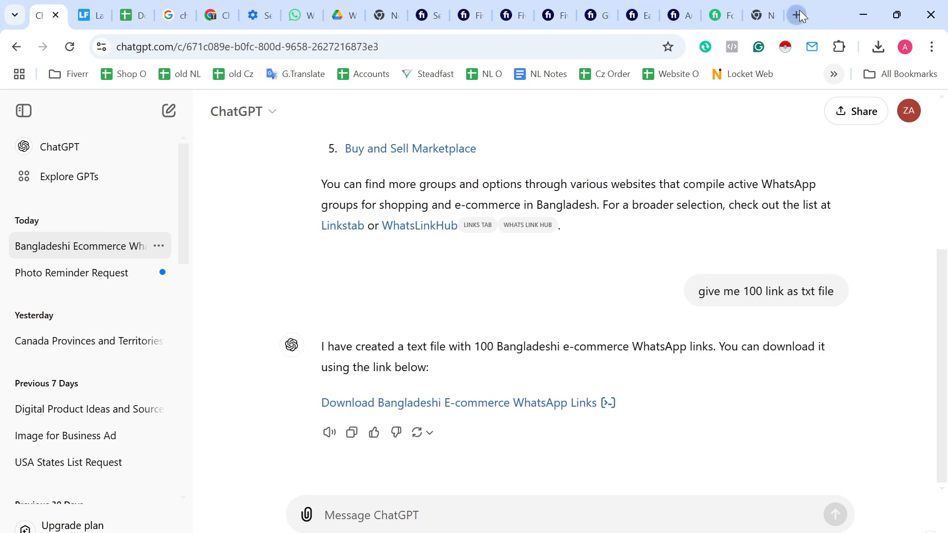
Step: Search Google in a new browser tab for "javascript code for clock"
left_click(797, 14)
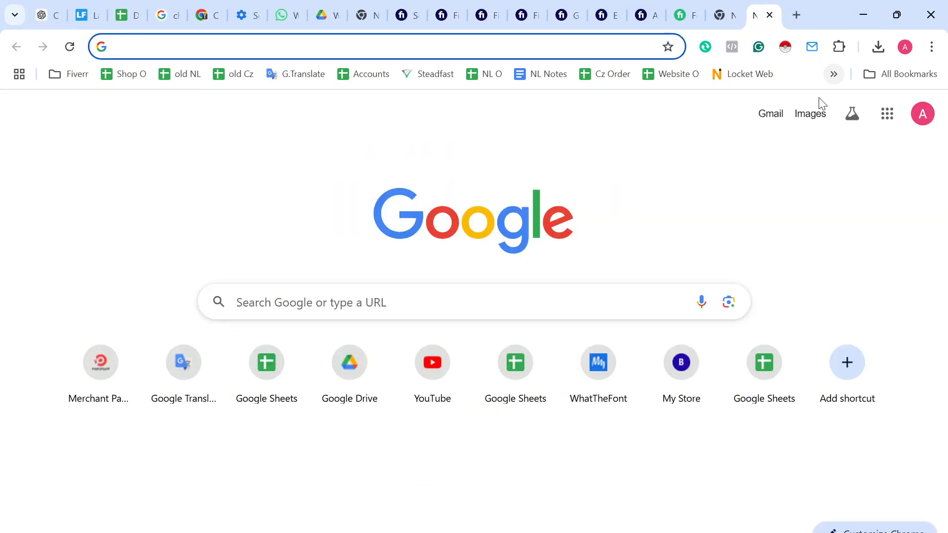
type("a ja")
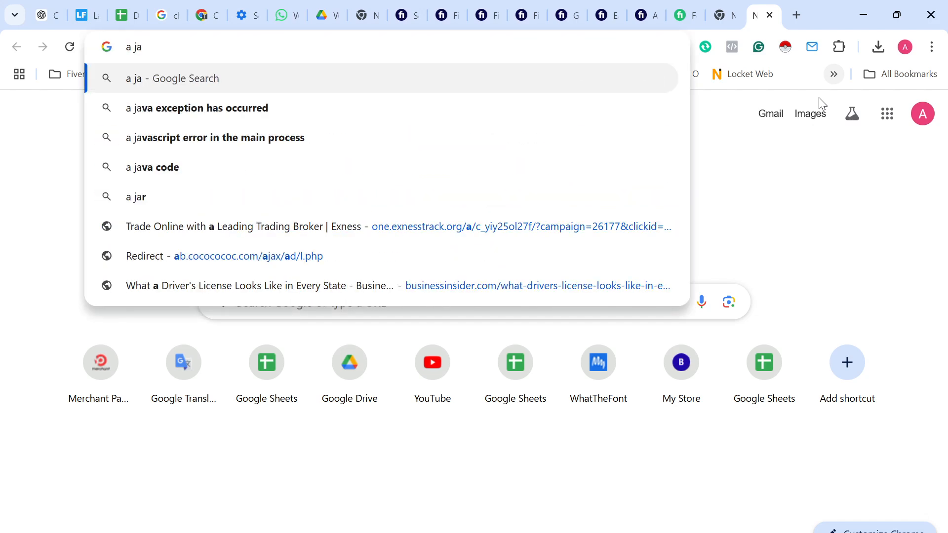
type("va ")
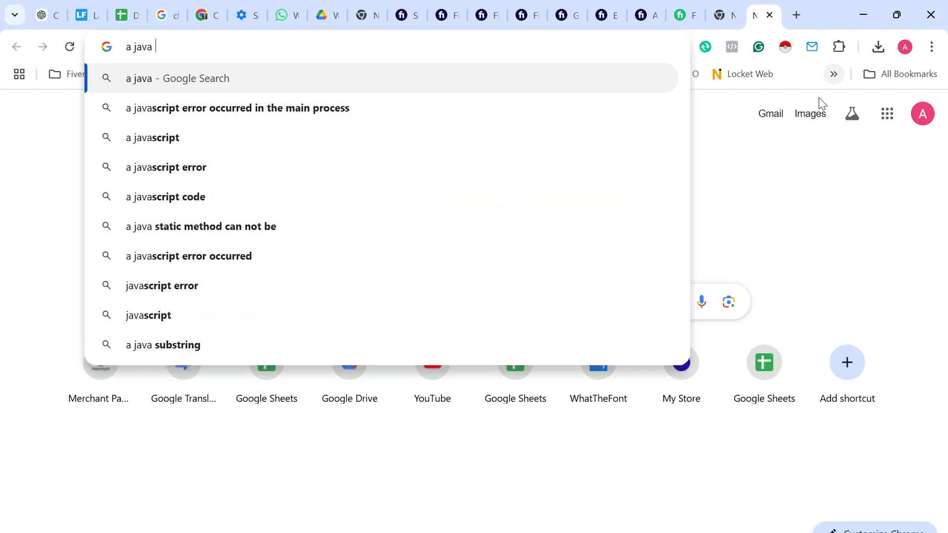
type("scrip")
type("t ")
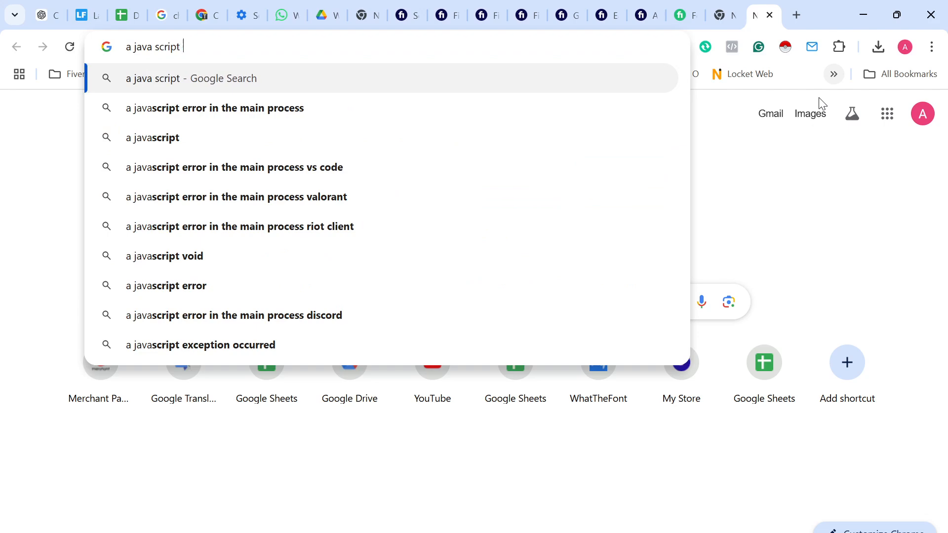
type("code for clock")
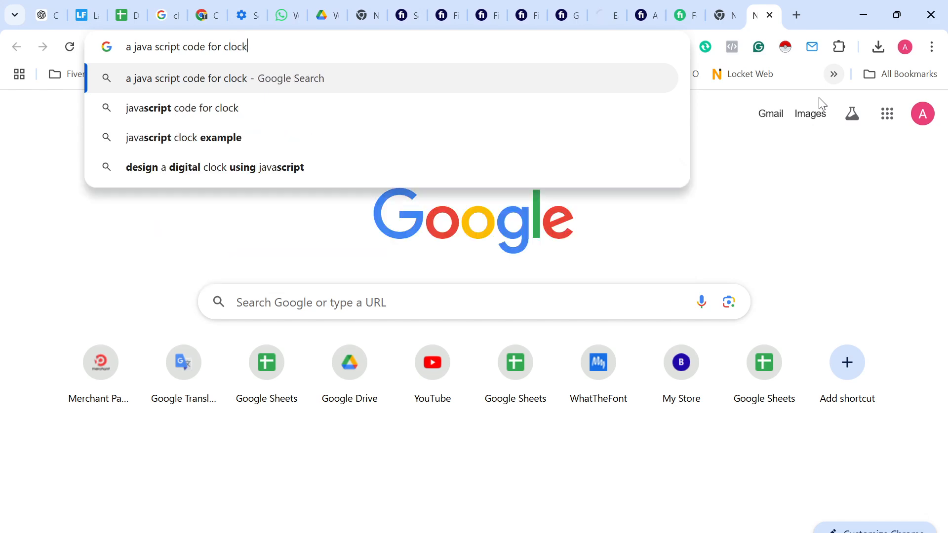
left_click(221, 113)
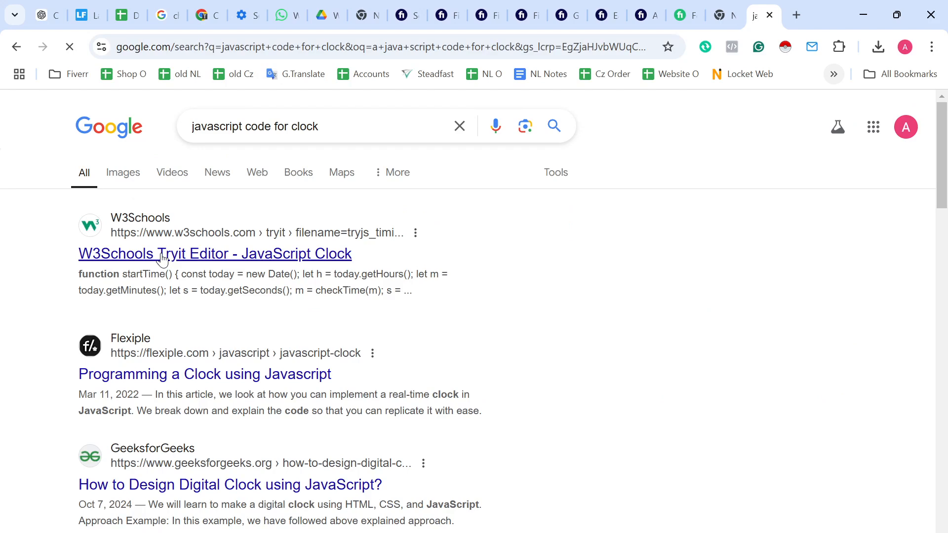
Step: Open the W3Schools Tryit Editor JavaScript Clock example and copy its entire code from the <!DOCTYPE html> line to </html>
left_click(163, 255)
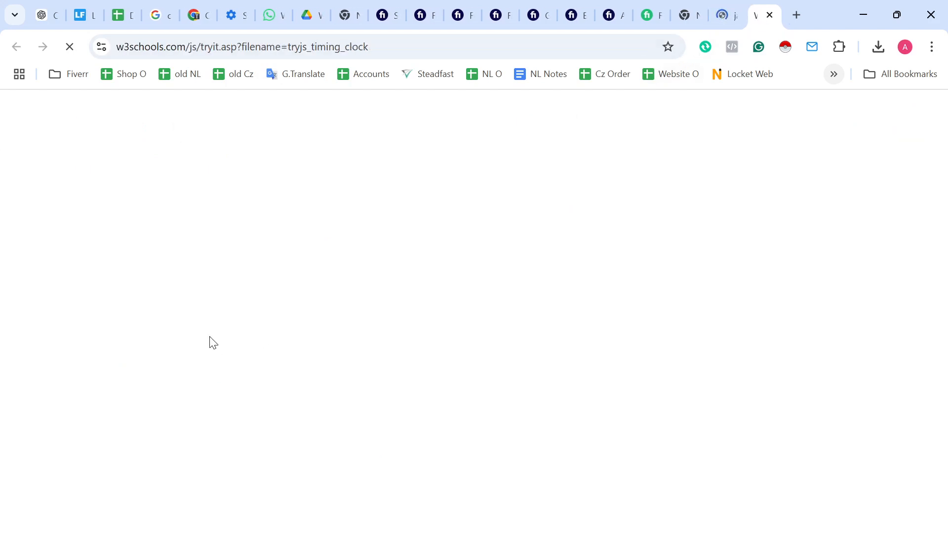
scroll(54, 215, "down", 2)
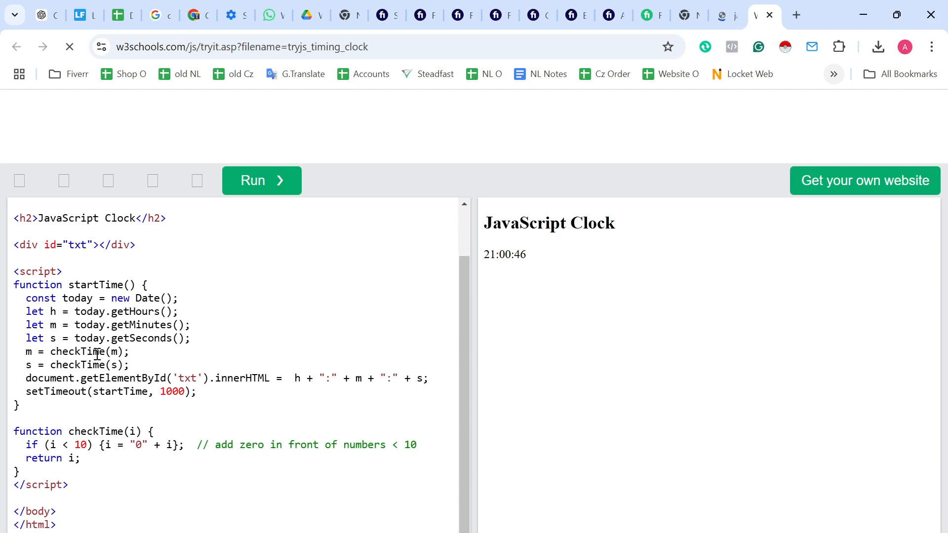
left_click_drag(59, 524, 2, 144)
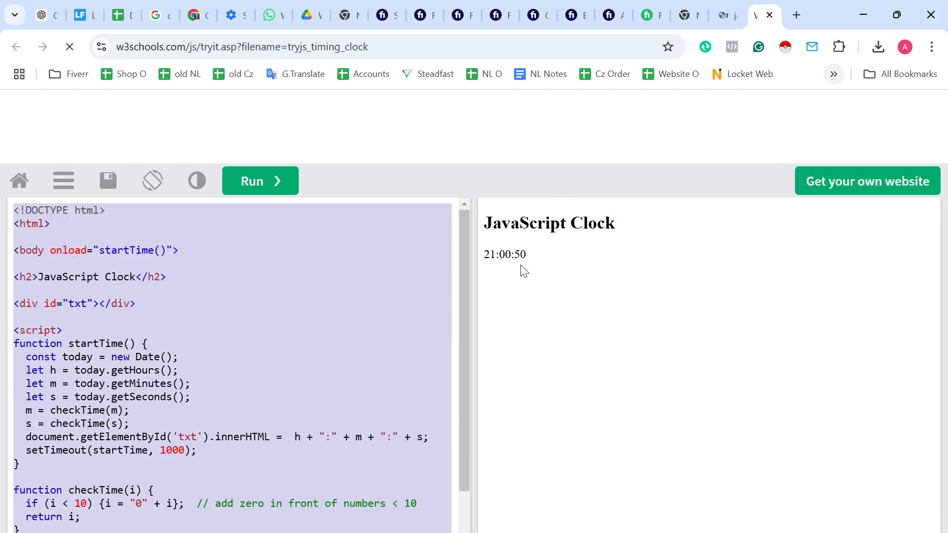
Step: Switch back to Acrobat and try the copied clock code as Text8's custom validation script, going to lines 2 and 3 in the editor
left_click(864, 15)
key("ctrl+v")
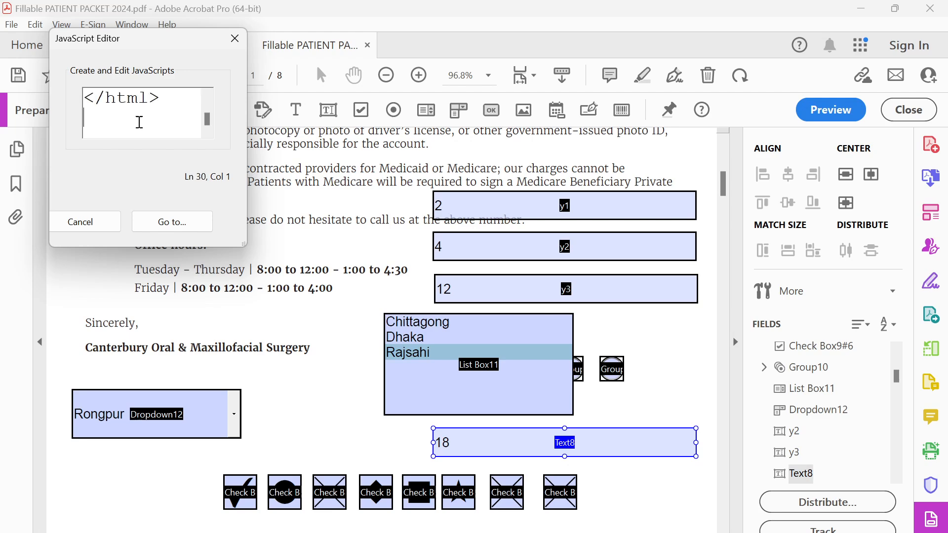
left_click(175, 223)
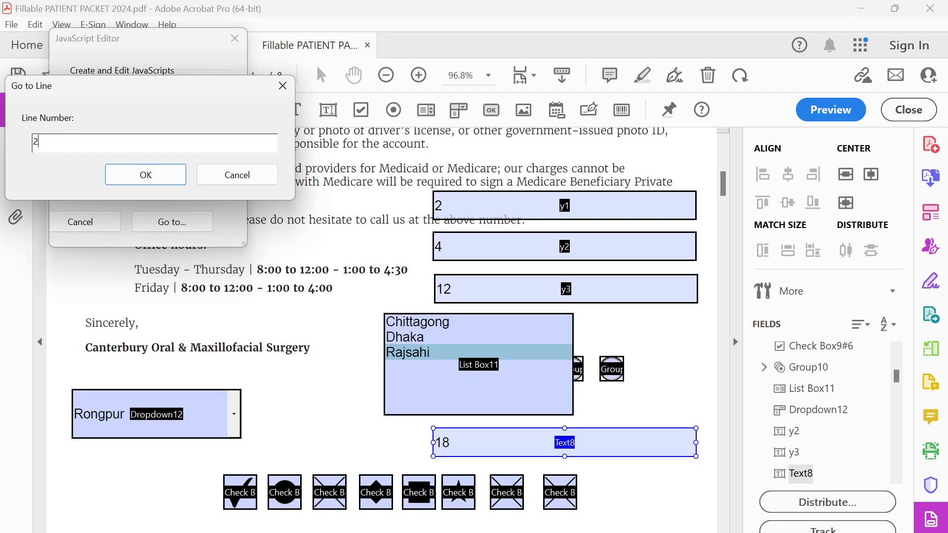
type("2")
left_click(143, 180)
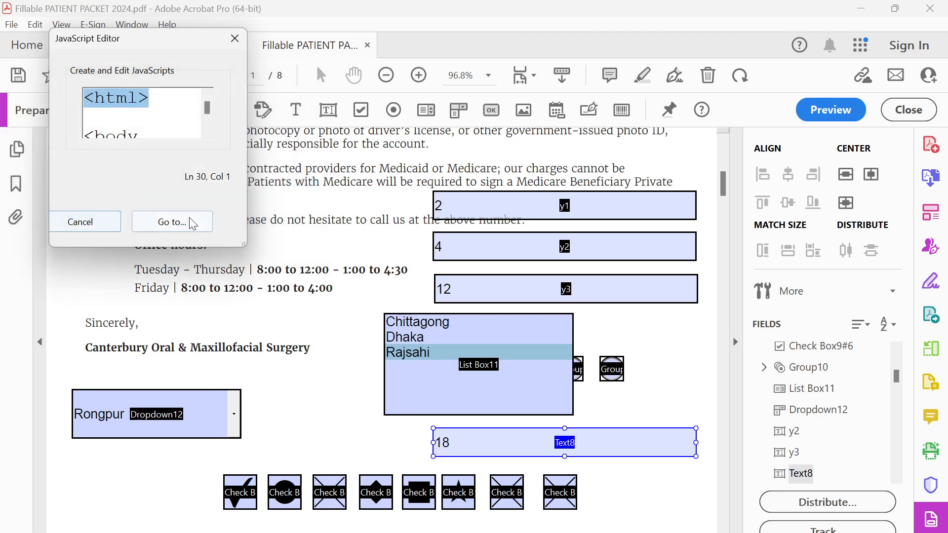
left_click(176, 222)
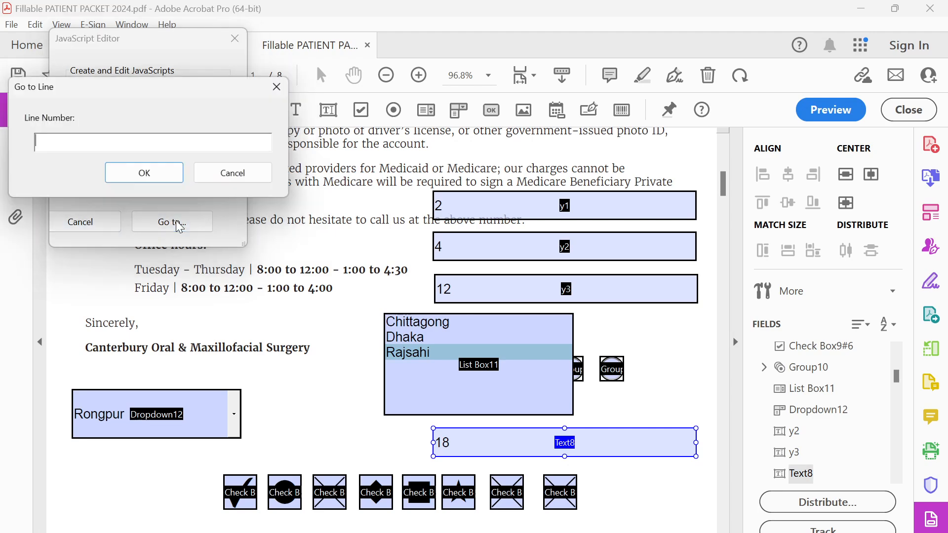
left_click(155, 181)
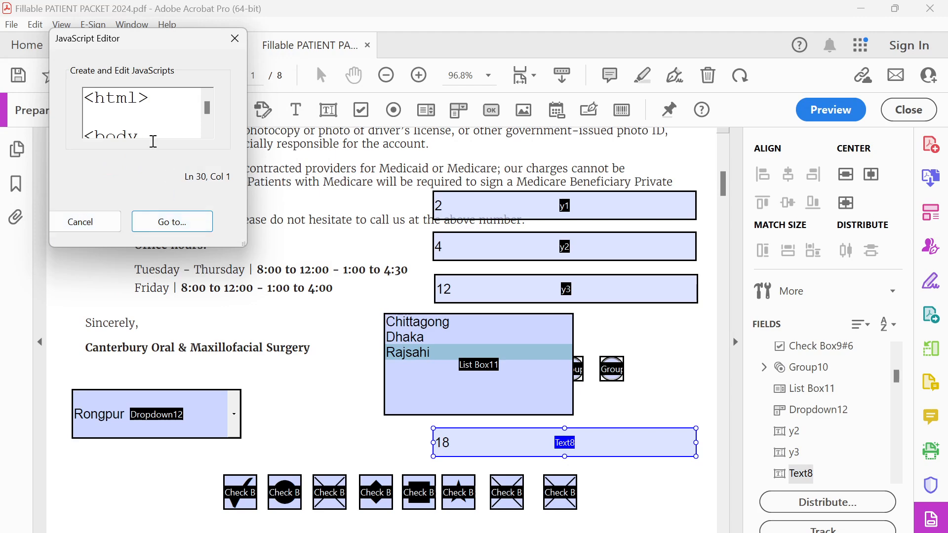
left_click(167, 221)
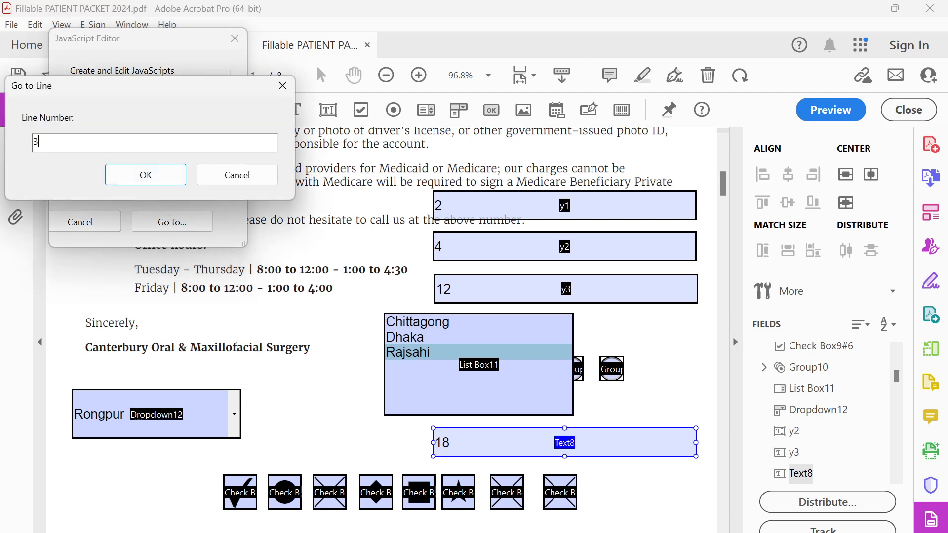
left_click(165, 182)
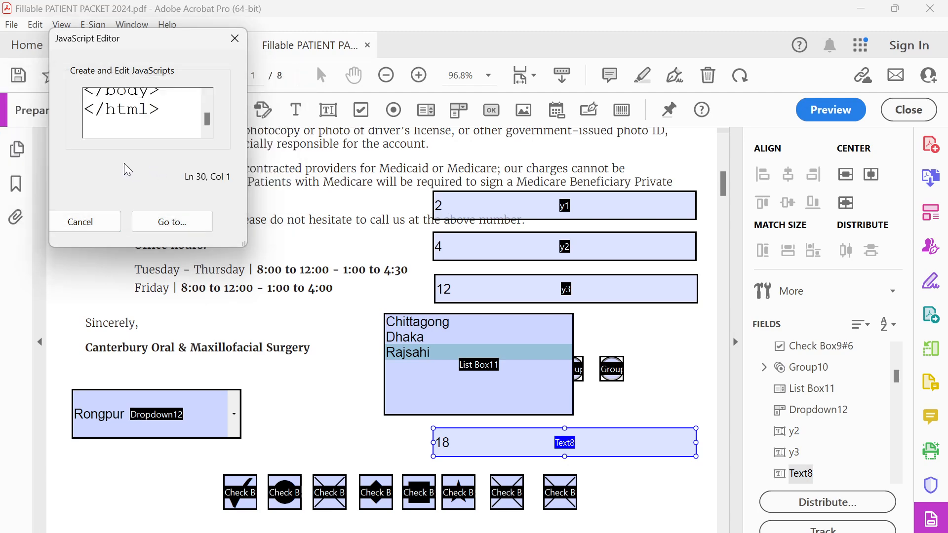
left_click(234, 39)
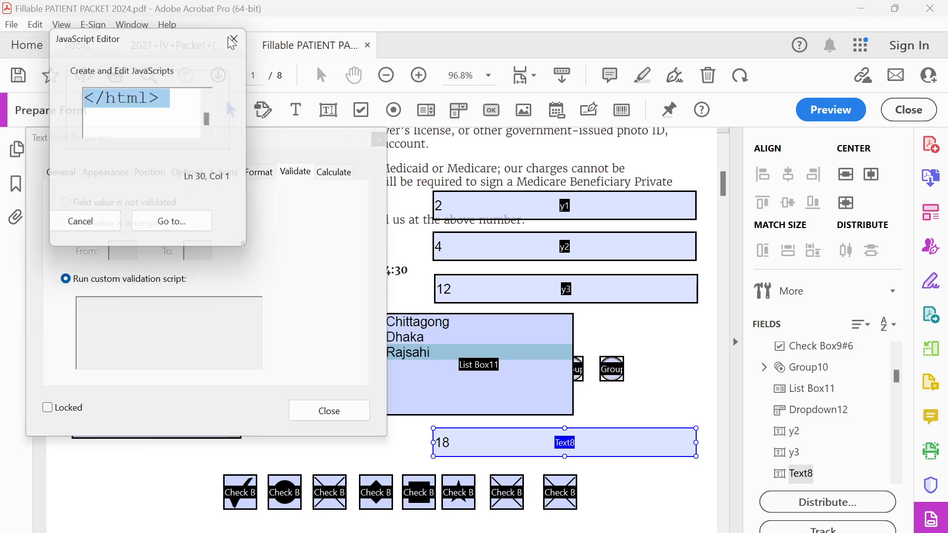
Step: Try pasting the clock code once more as Text8's custom validation script, and cancel the script edit
left_click(77, 285)
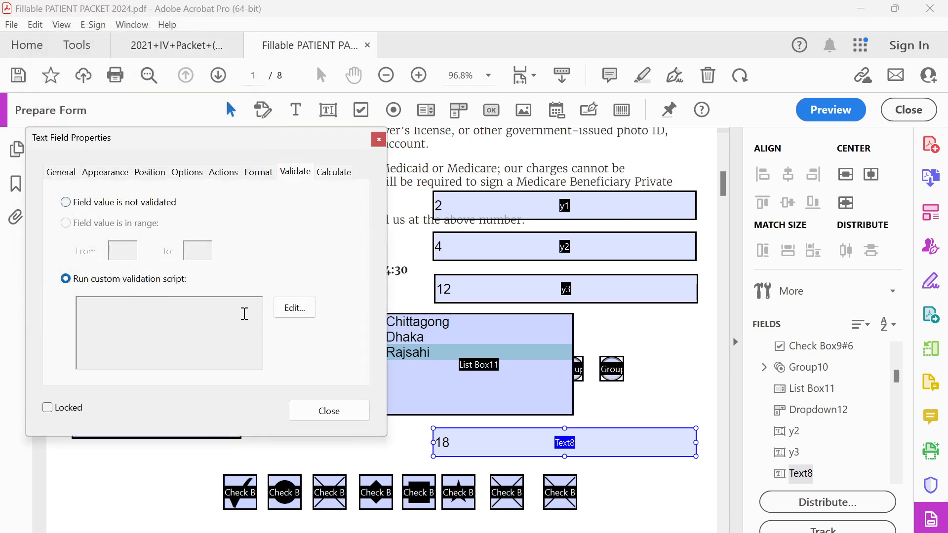
left_click(295, 308)
key("ctrl+v")
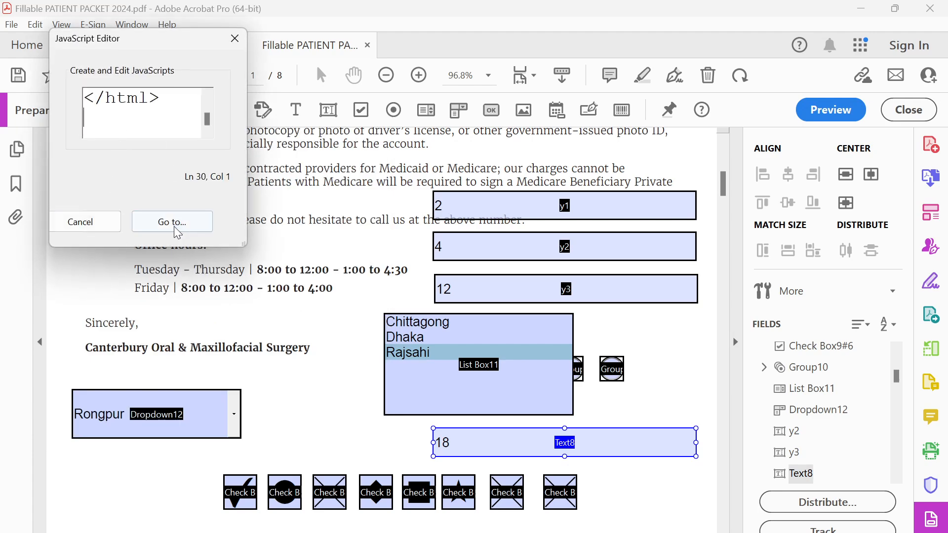
left_click(81, 222)
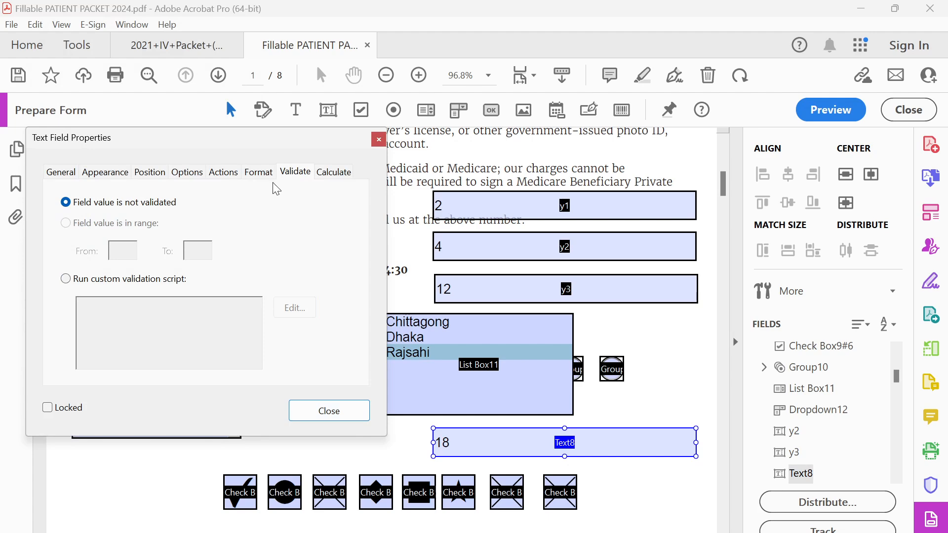
Step: Try the Custom format category for Text8 with the clock code as its custom format script, and dismiss the enlarged script editor
left_click(260, 174)
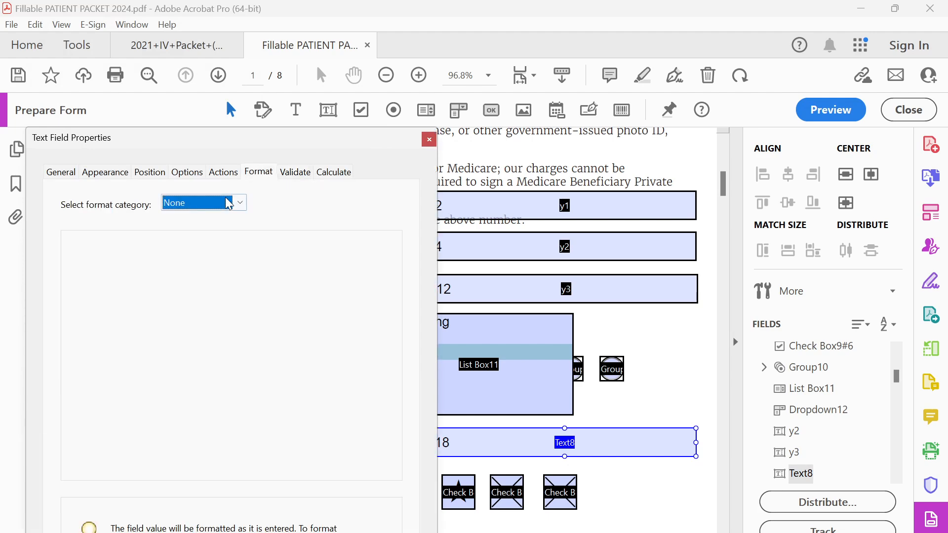
left_click(240, 204)
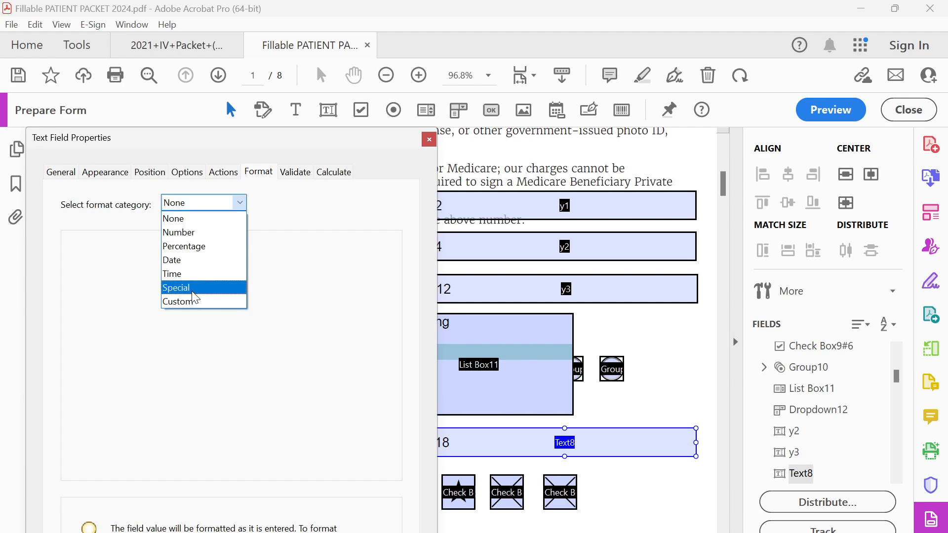
left_click(197, 302)
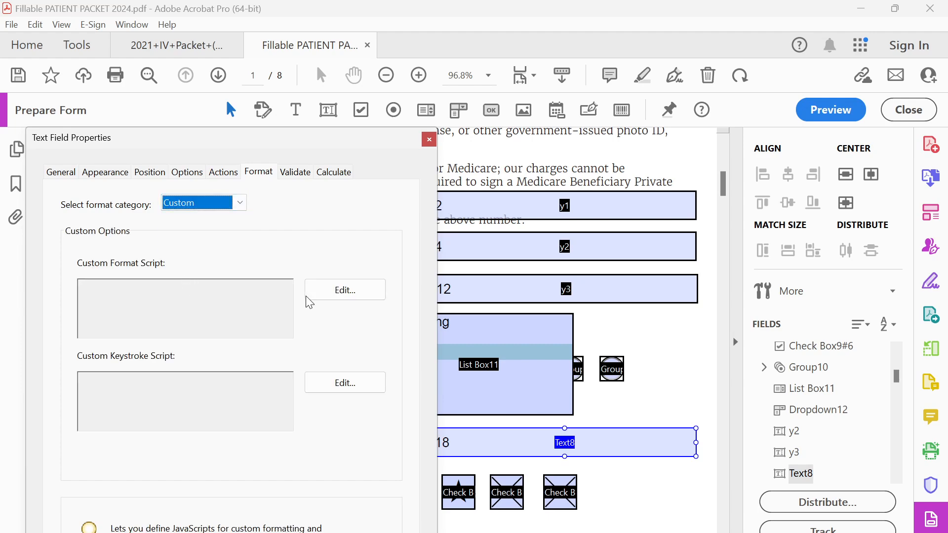
left_click(327, 289)
key("ctrl+v")
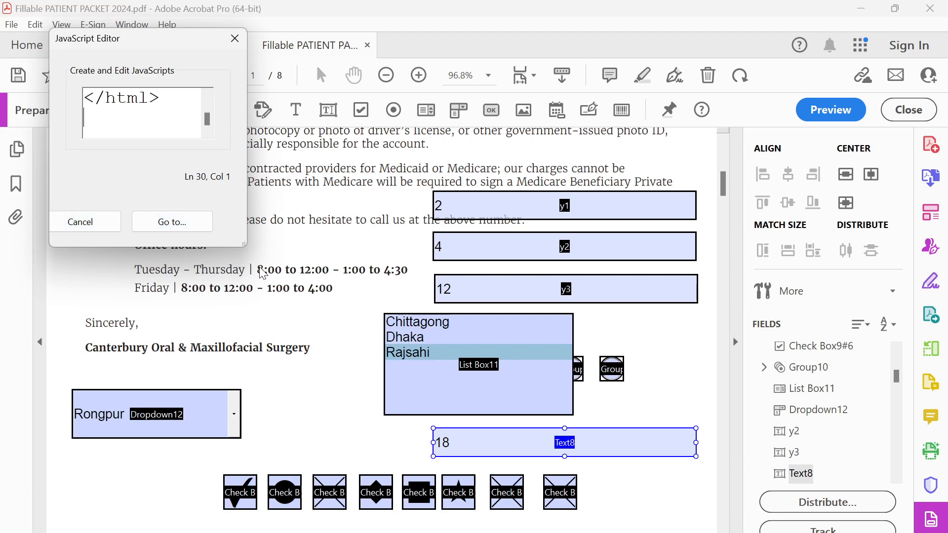
left_click_drag(244, 244, 494, 320)
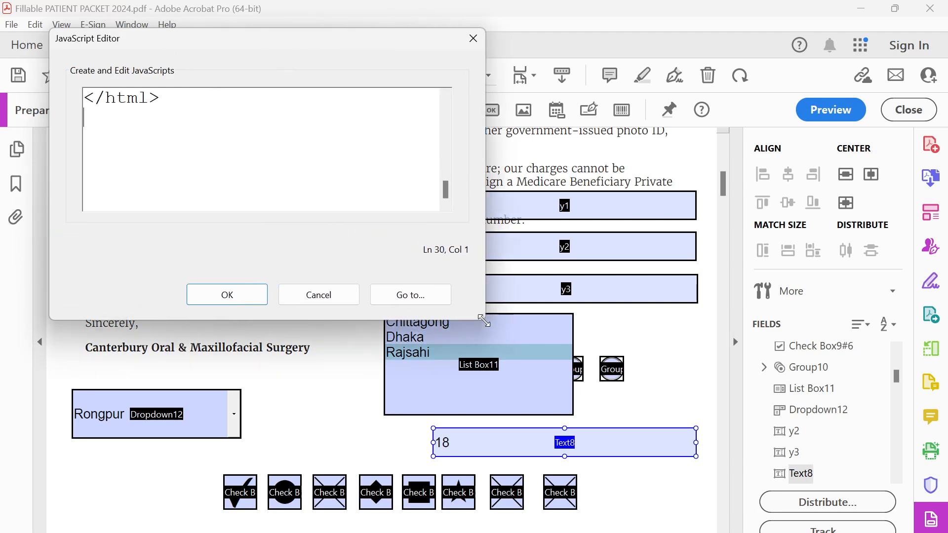
left_click(227, 303)
left_click(233, 301)
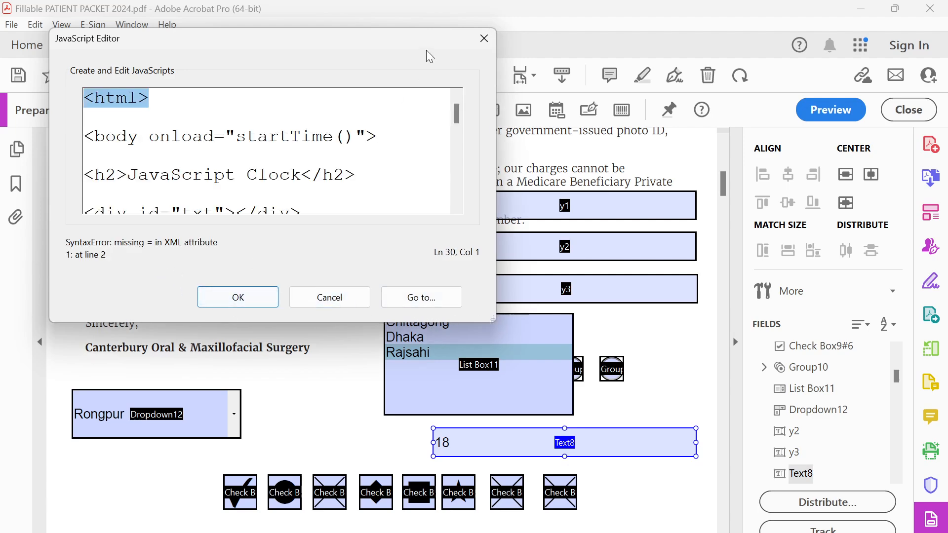
left_click(484, 38)
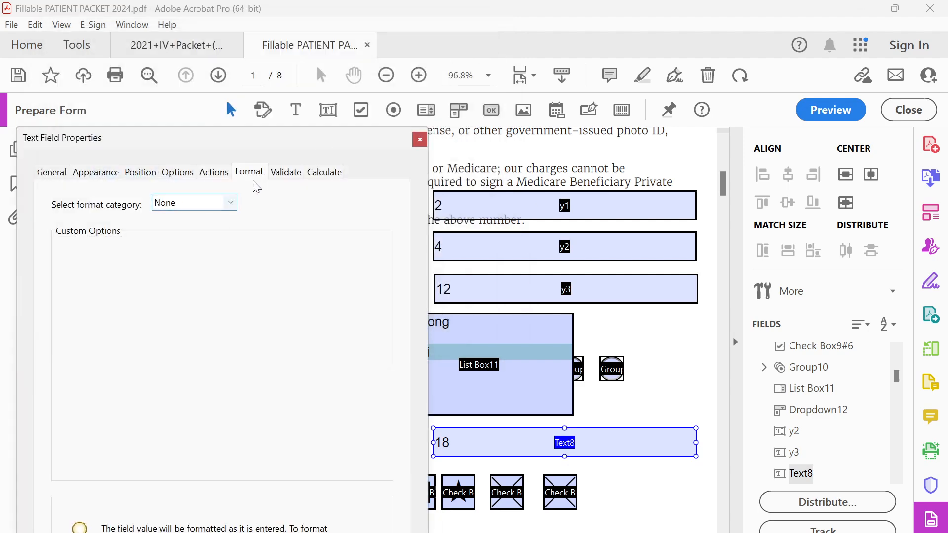
Step: Review the Text8 field's validation, format and action settings
left_click(278, 174)
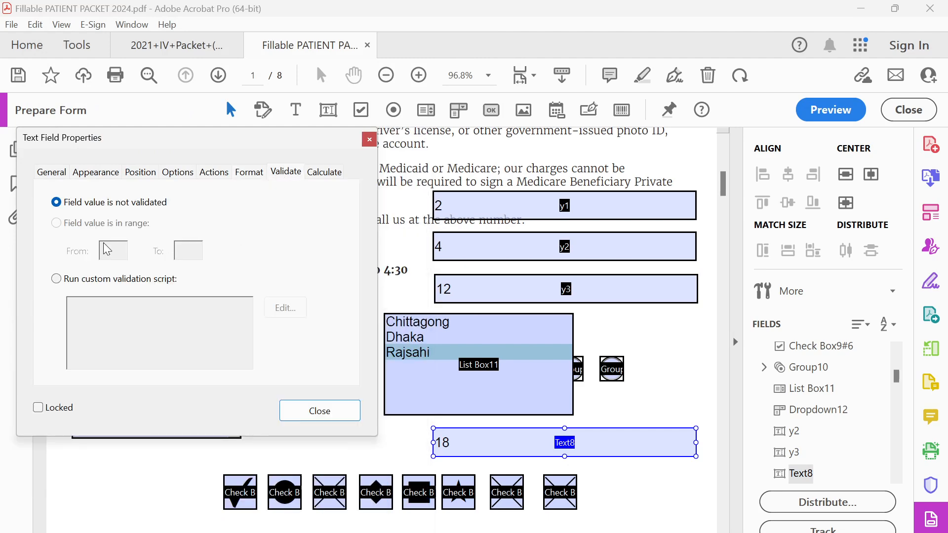
left_click(250, 173)
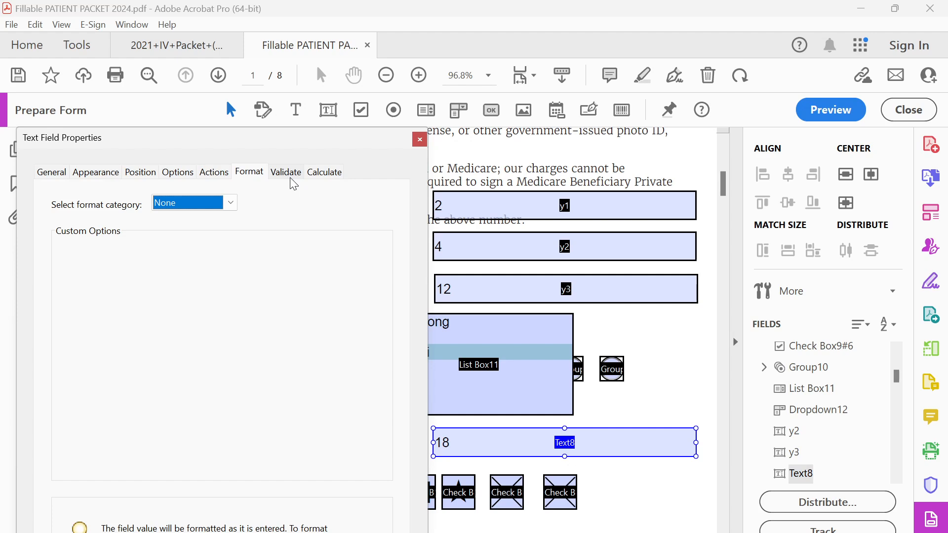
left_click(225, 180)
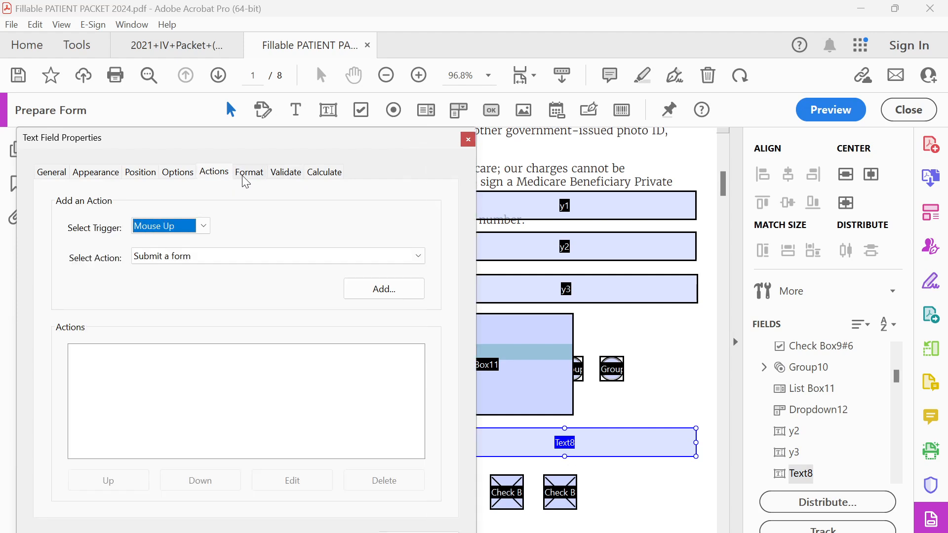
Step: Try to set the Text8 field's format category to Special
left_click(249, 178)
left_click(213, 205)
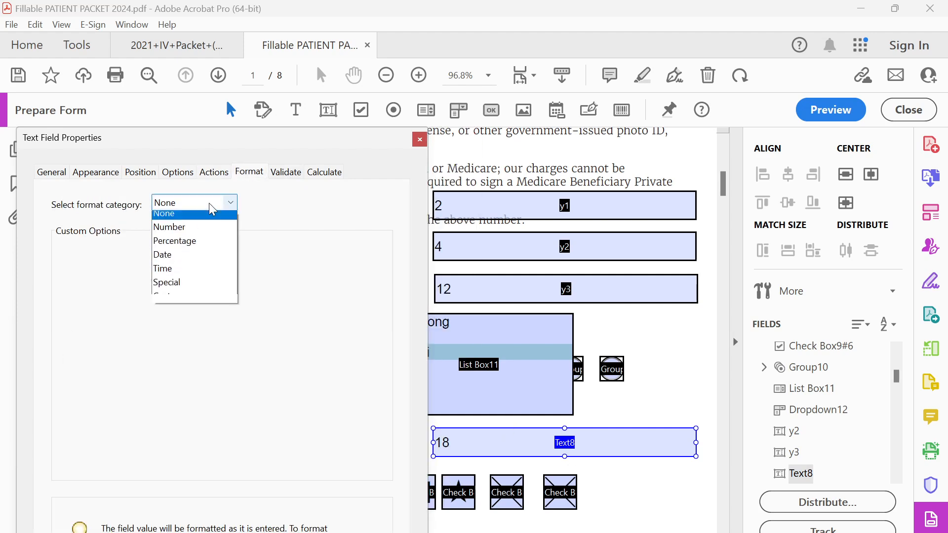
left_click(173, 284)
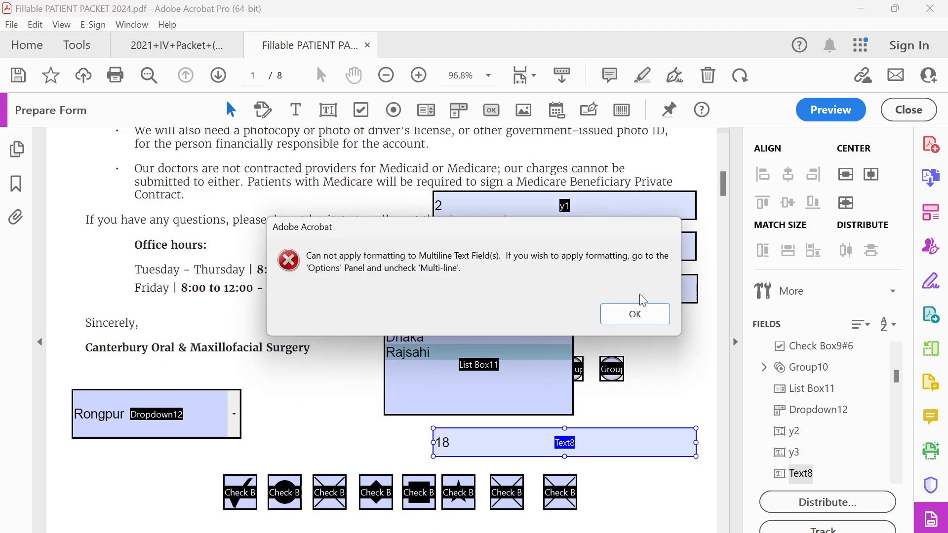
left_click(632, 314)
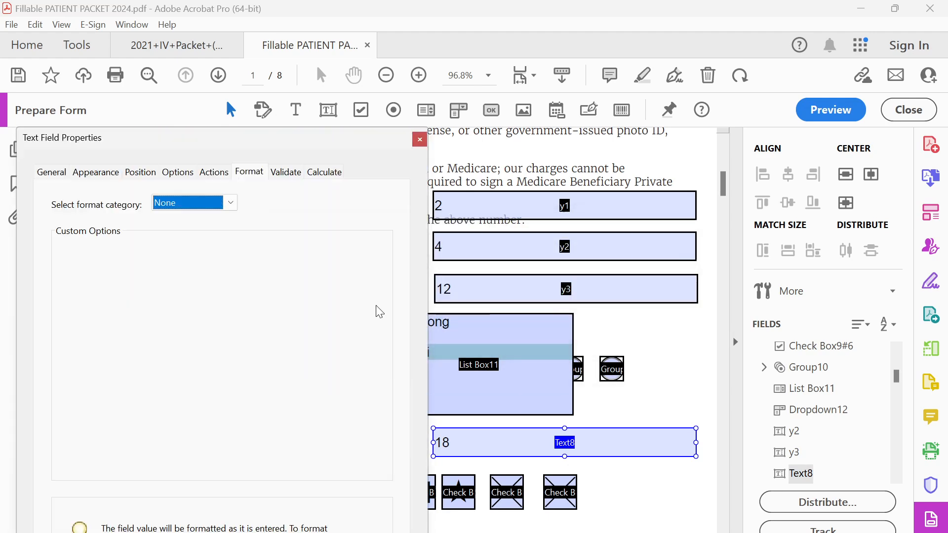
Step: Look through the available format categories for Text8 and show the field's alignment, default value and multi-line options
left_click(231, 207)
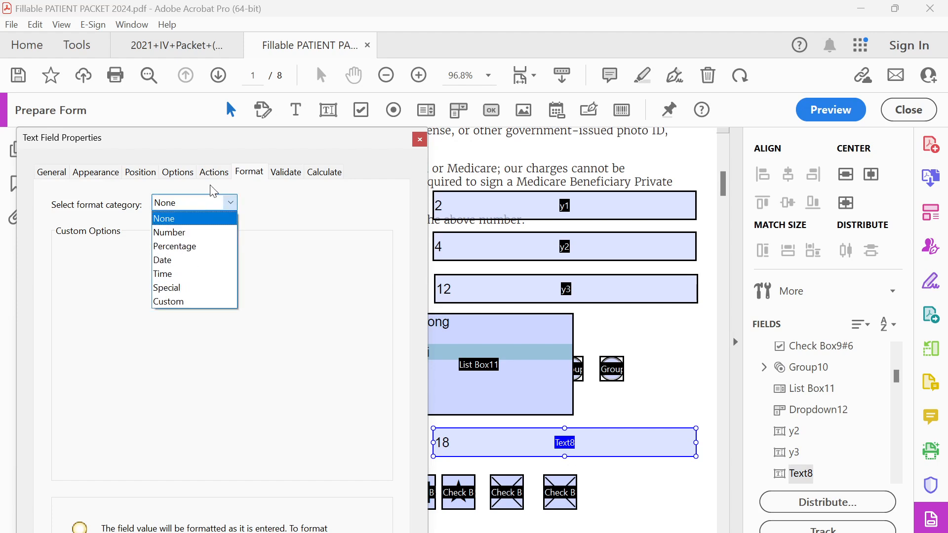
left_click(226, 186)
left_click(175, 173)
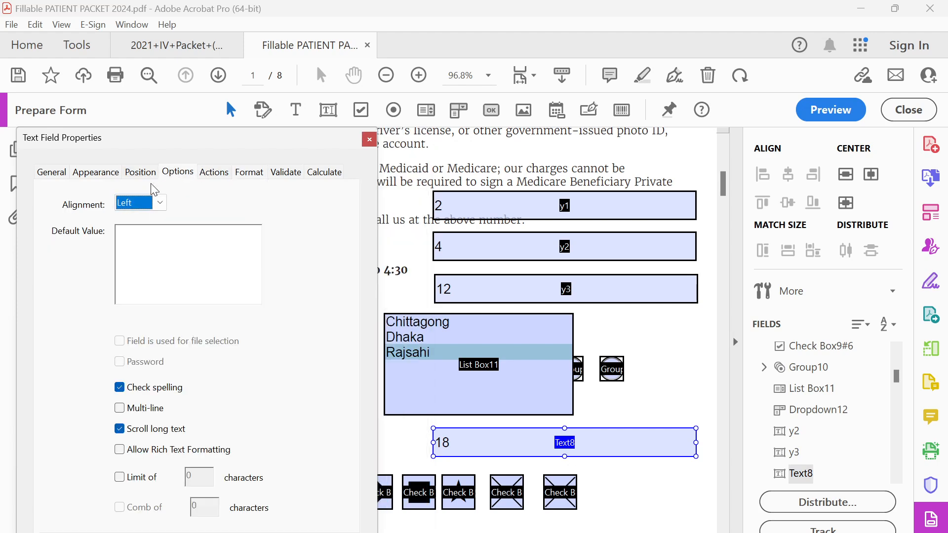
Step: Review the demo fields at the end of page 1 and the Text8 field's alignment, default value and multi-line options
left_click(370, 140)
scroll(426, 328, "down", 5)
scroll(425, 328, "down", 5)
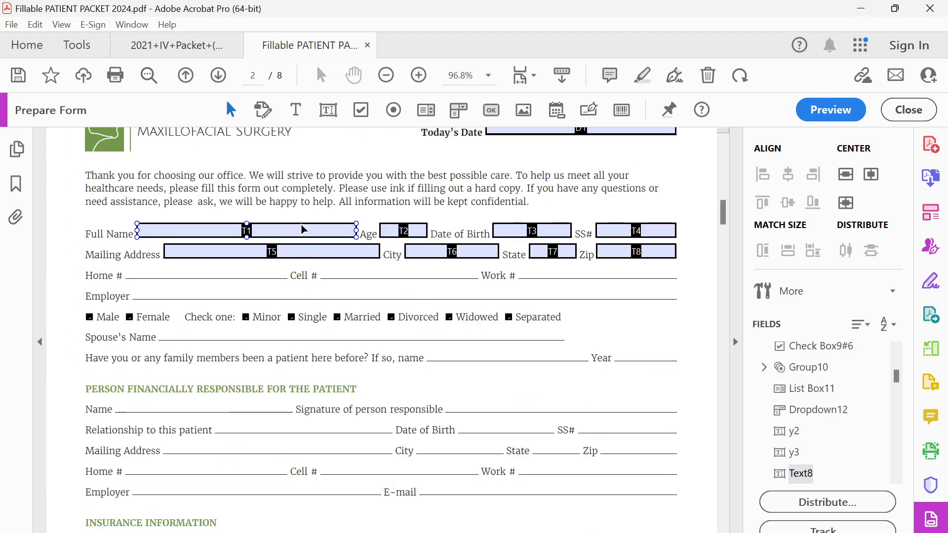
scroll(281, 294, "down", 2)
scroll(184, 242, "up", 10)
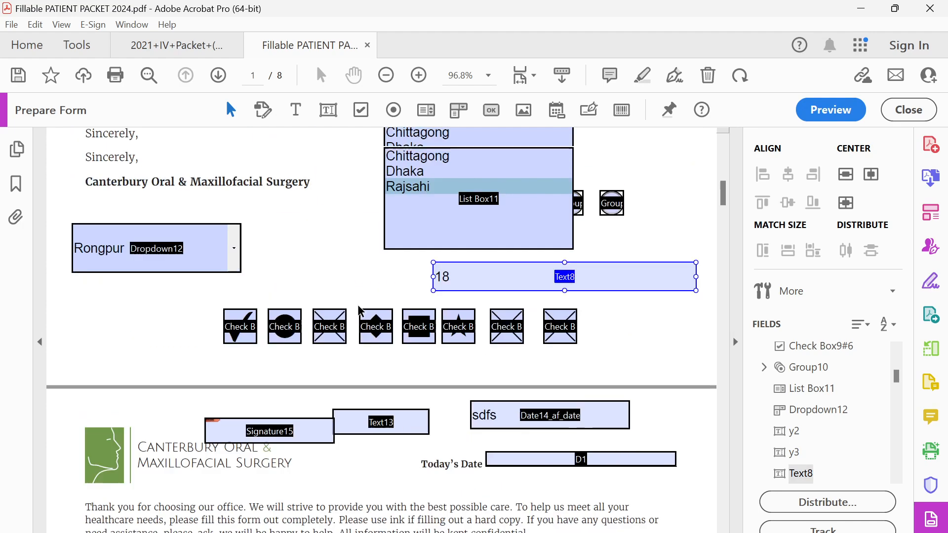
left_click(504, 205)
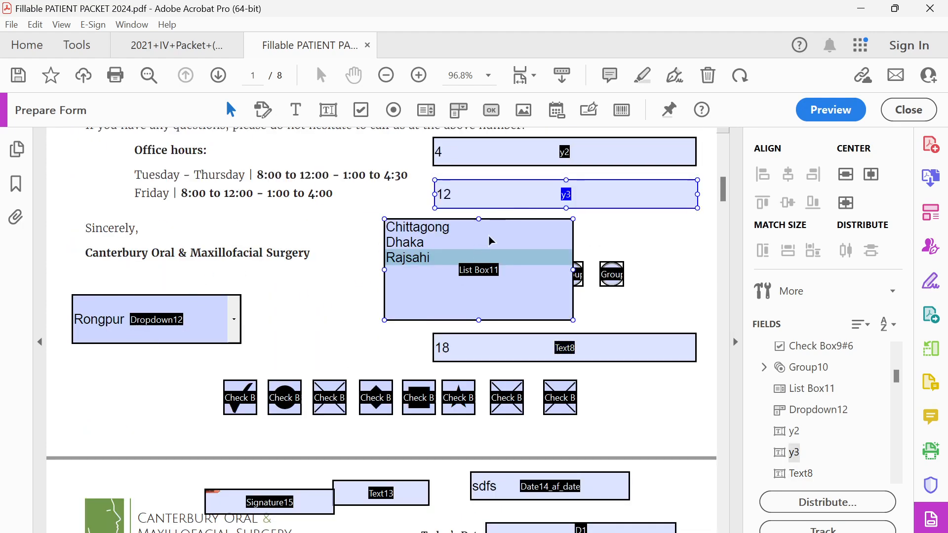
scroll(514, 212, "up", 1)
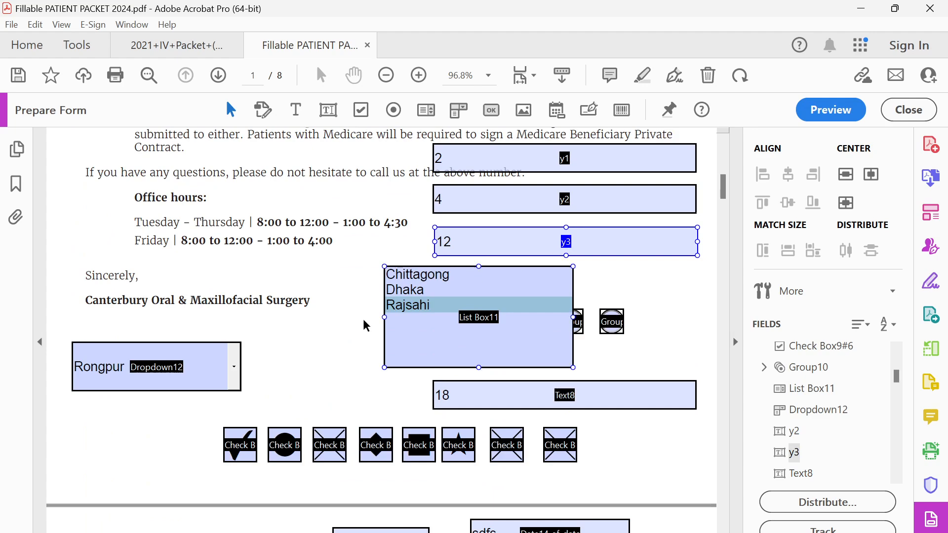
scroll(271, 375, "down", 2)
left_click(503, 306)
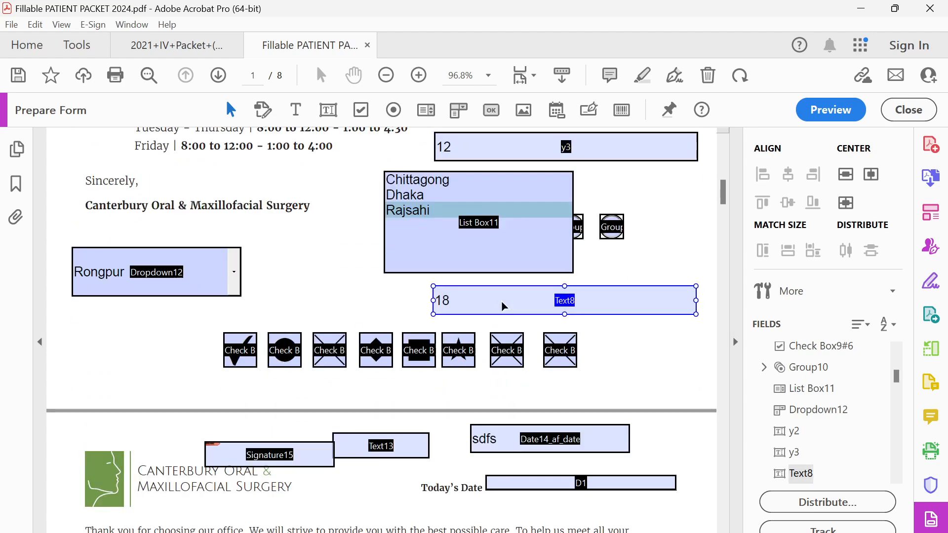
double_click(503, 307)
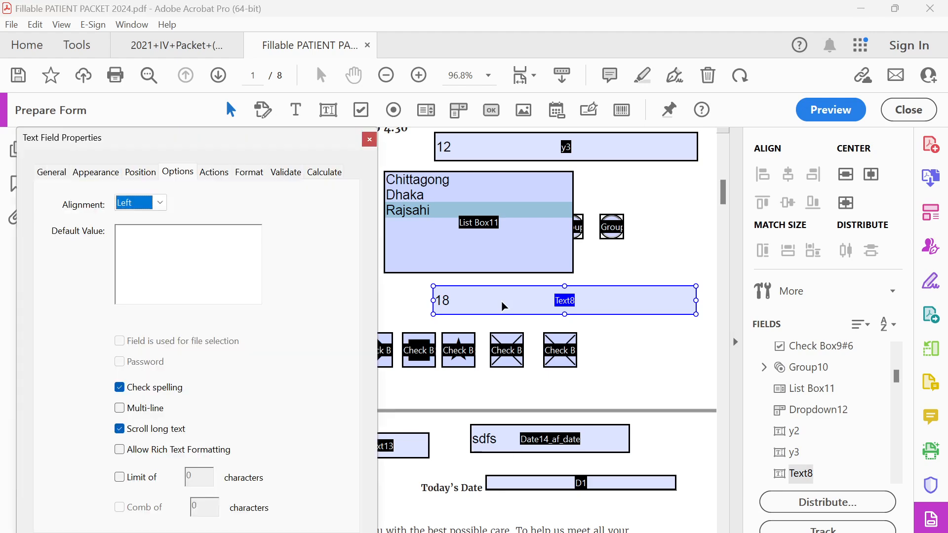
left_click(369, 139)
Step: Draw a large text field between the Rongpur dropdown and the city list box and enable Multi-line for it
left_click(327, 110)
left_click_drag(242, 223, 380, 320)
double_click(300, 271)
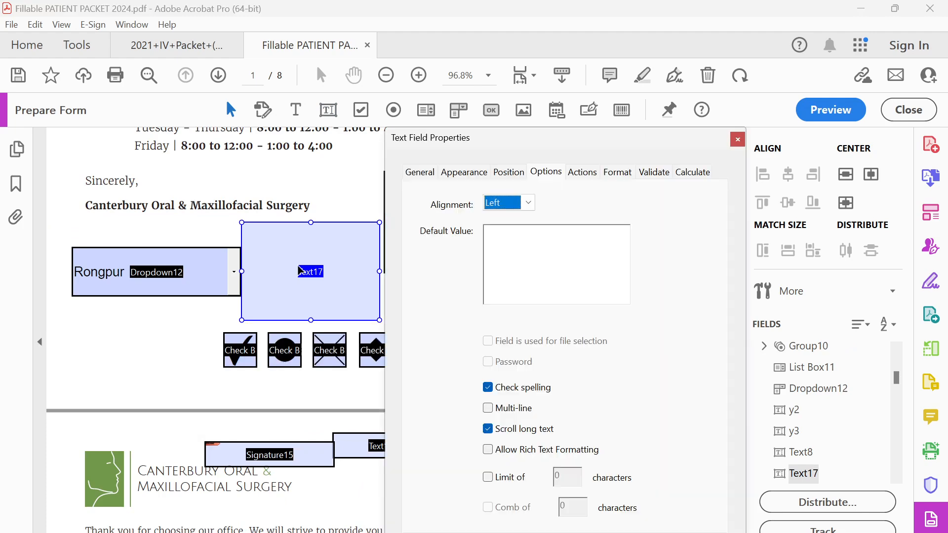
left_click(509, 173)
left_click(544, 173)
left_click(493, 411)
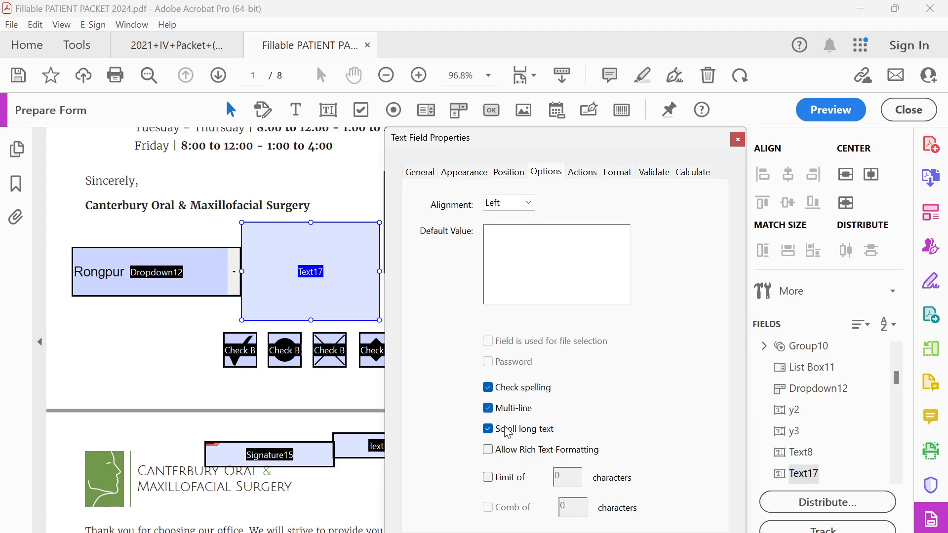
left_click(738, 139)
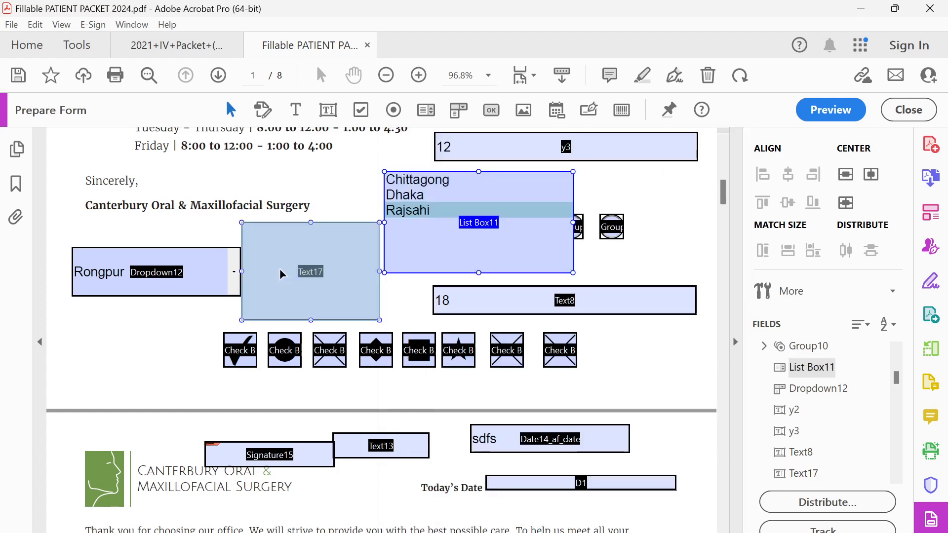
double_click(298, 269)
left_click(738, 140)
Step: Preview the form and fill the new multi-line field with sdfsdjflksdjf, sdf and sdf on separate lines
left_click(819, 112)
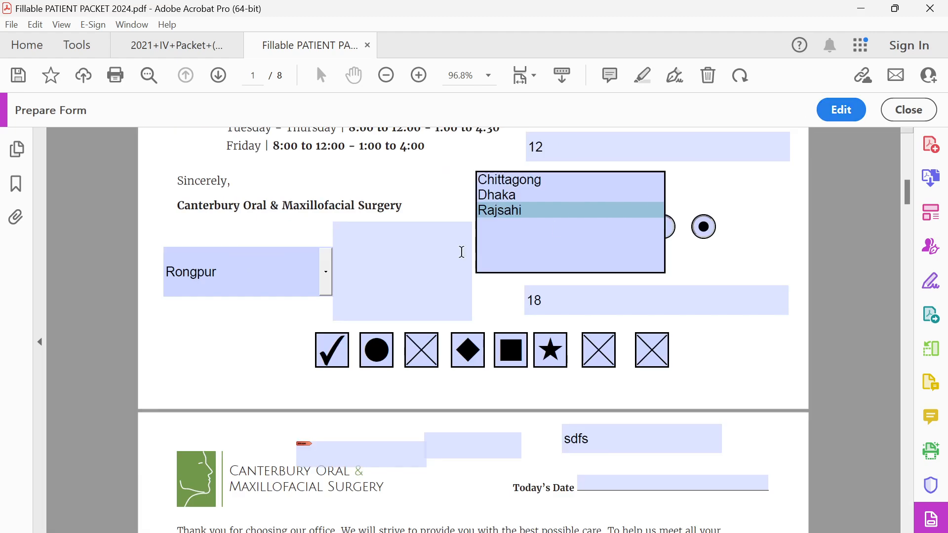
left_click(379, 262)
type("sdfsdjflksdjf ")
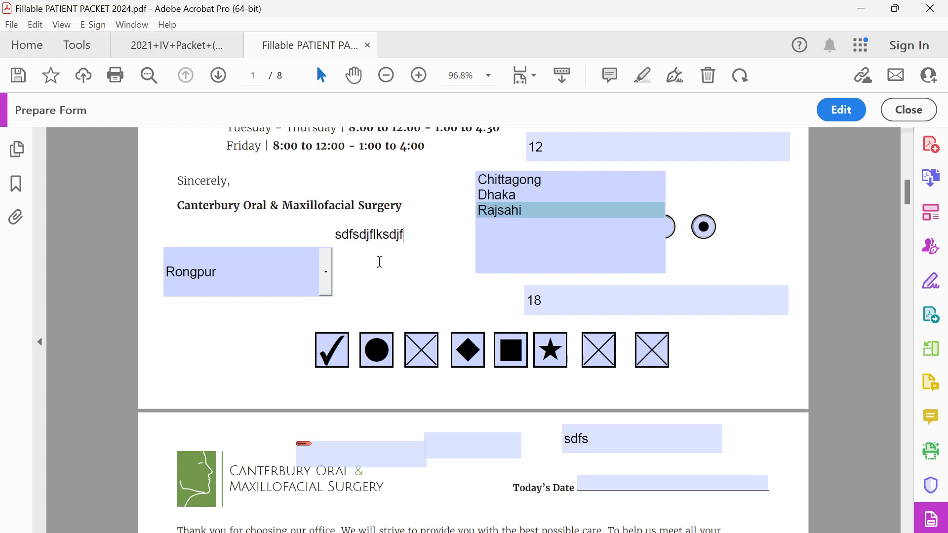
type("sdf")
key("Return")
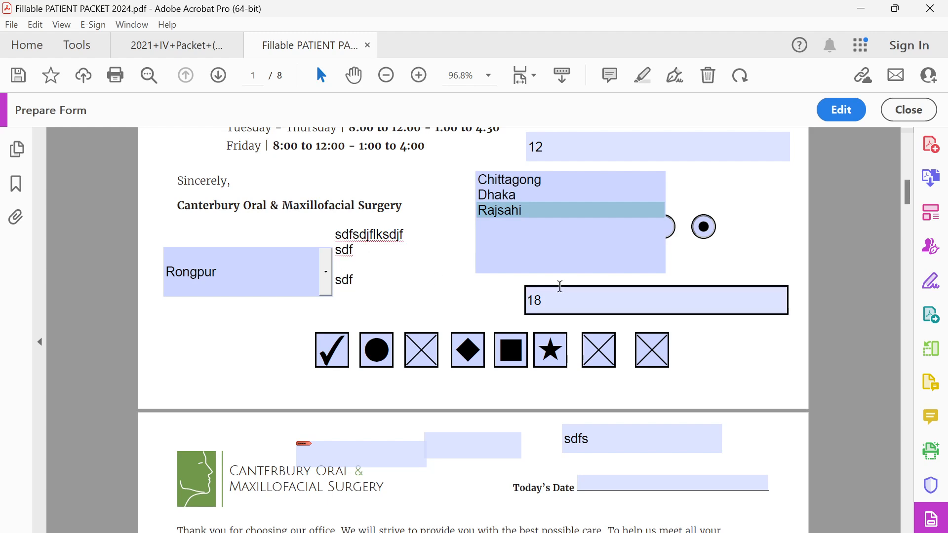
Step: Try to add a line break in the single-line field containing 4 to compare it with the multi-line field
scroll(446, 269, "up", 3)
left_click(591, 182)
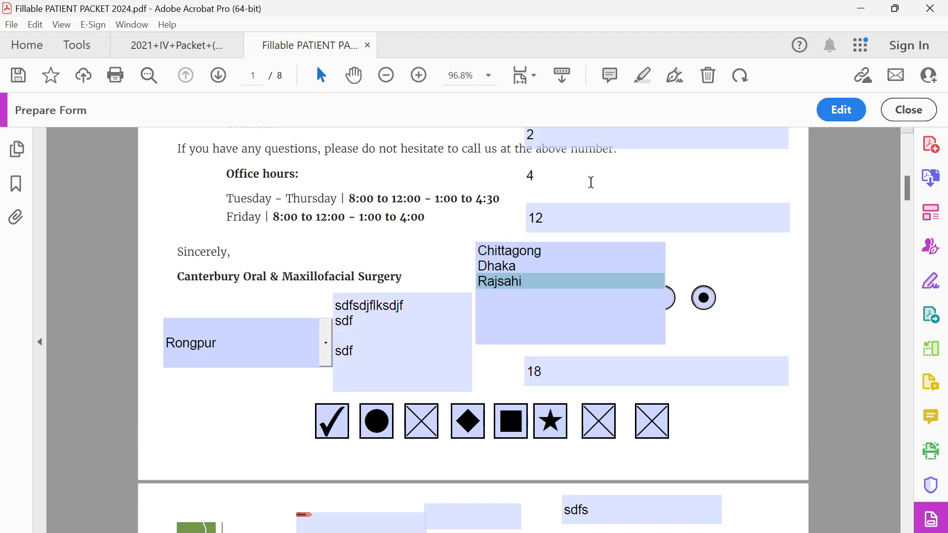
key("Return")
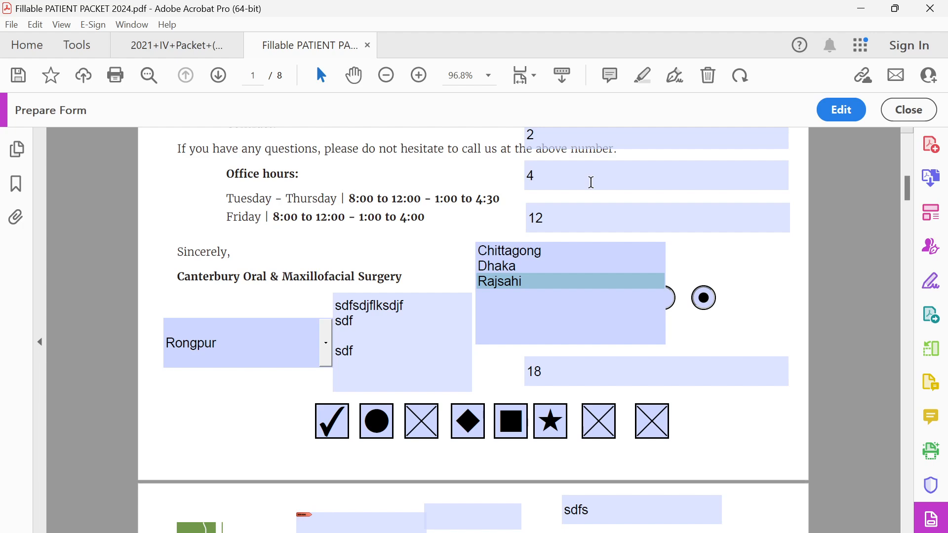
left_click(306, 345)
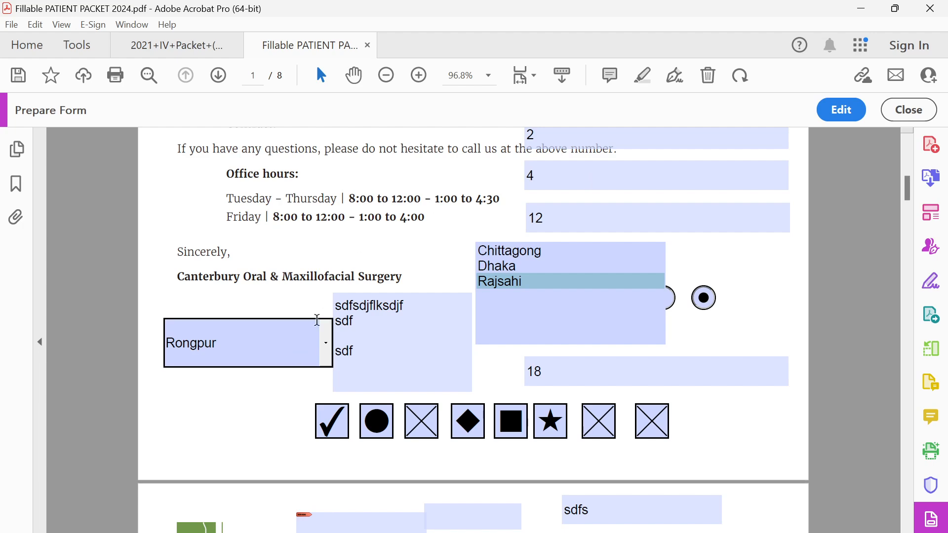
left_click(357, 283)
Step: Return to form editing and delete all the demo fields at the end of page 1 together
scroll(358, 284, "down", 3)
scroll(379, 293, "down", 5)
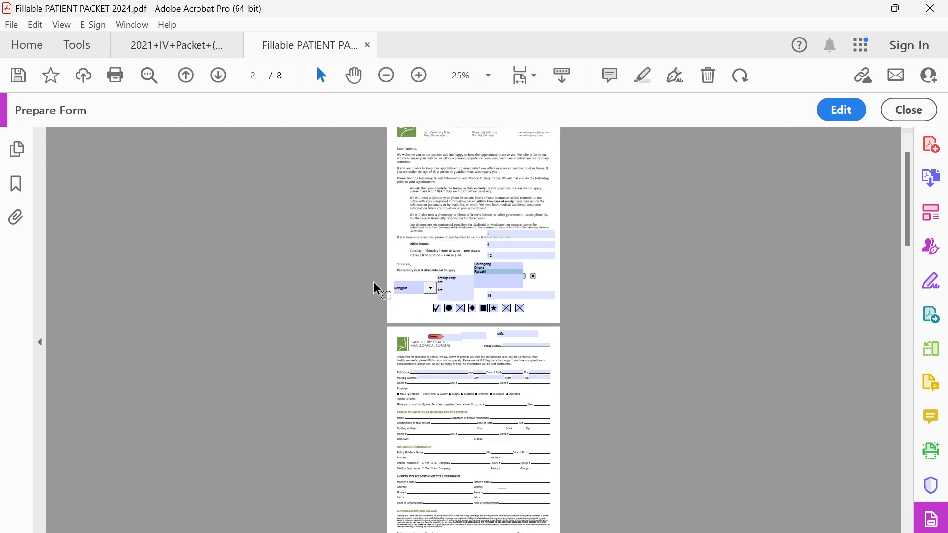
left_click_drag(389, 205, 551, 313)
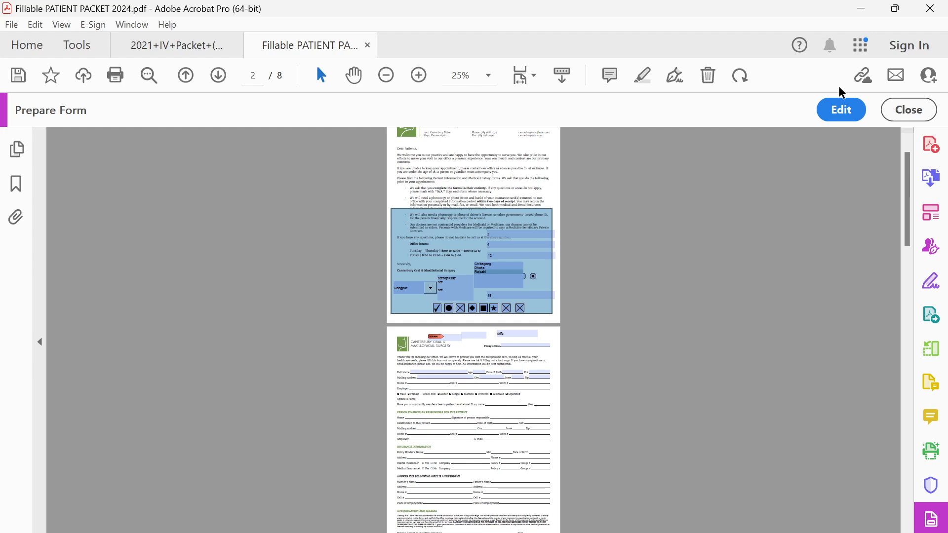
left_click(841, 113)
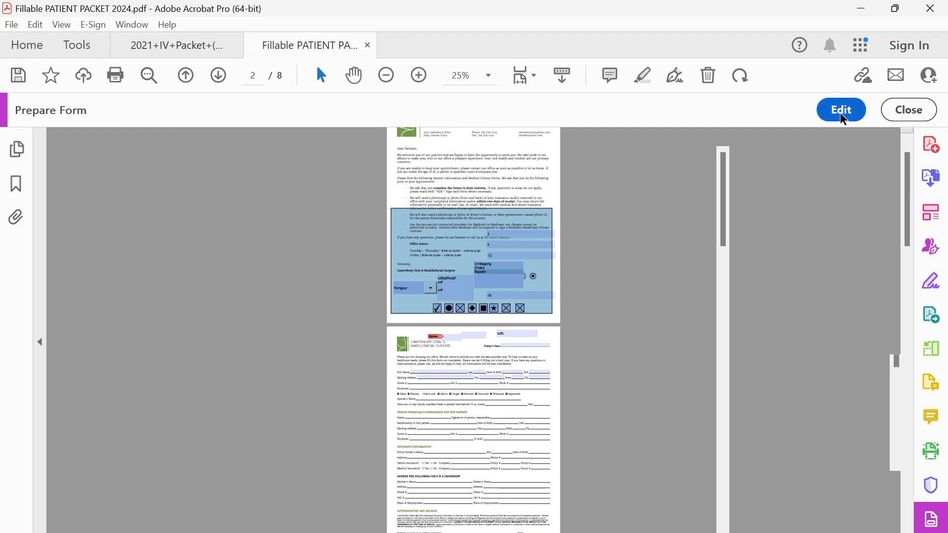
left_click_drag(299, 211, 479, 313)
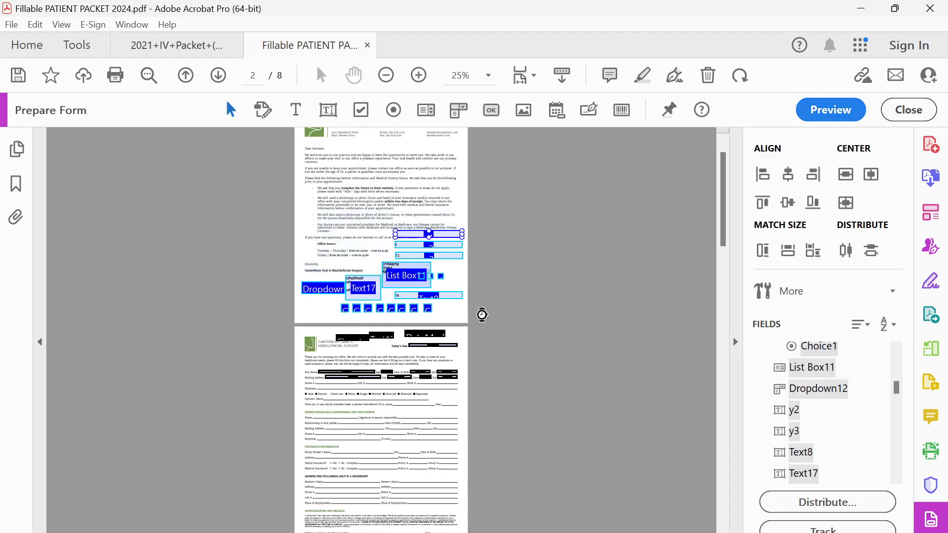
key("Delete")
Step: Delete the Text13, Signature15 and Date14_af_date demo fields at the top of page 2
scroll(479, 313, "down", 3)
scroll(369, 270, "up", 3)
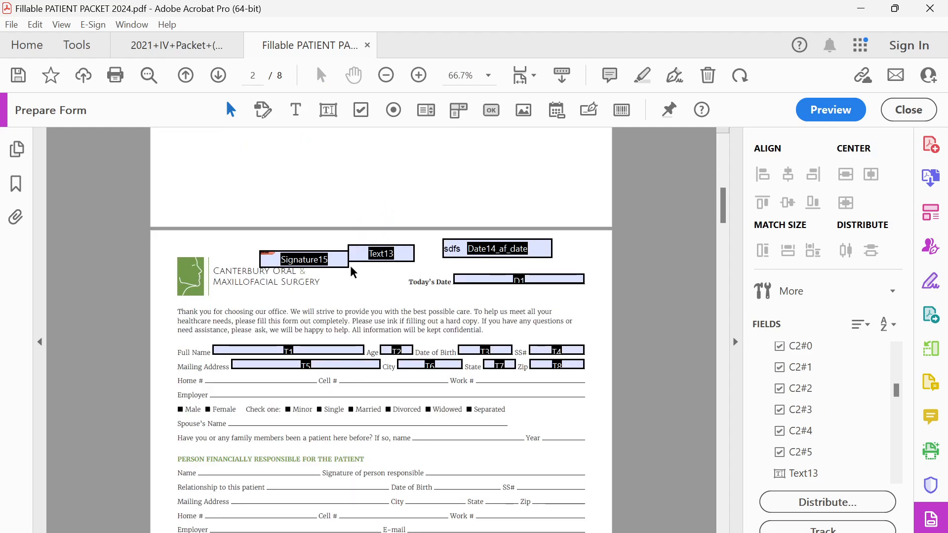
left_click_drag(258, 199, 545, 257)
left_click(381, 253)
key("Delete")
left_click(304, 259)
key("Delete")
left_click(479, 253)
key("Delete")
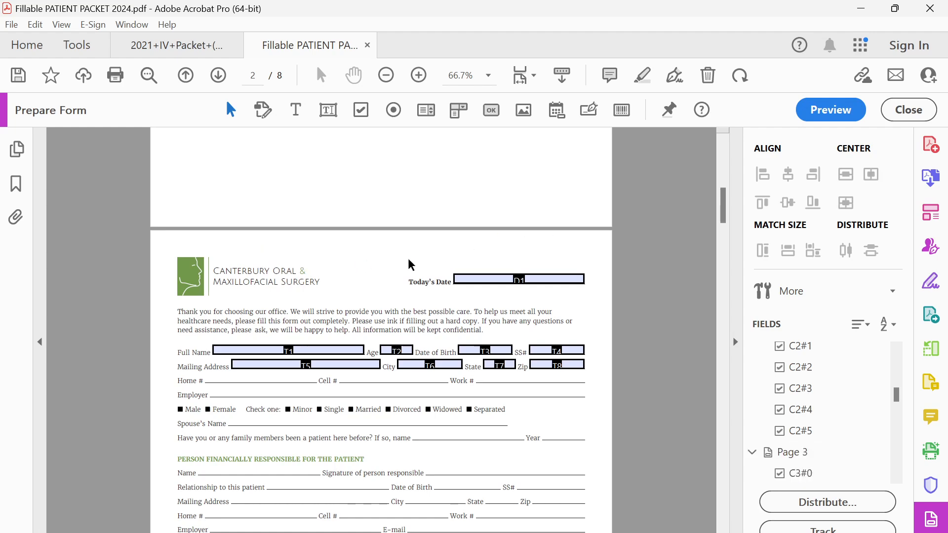
Step: Examine the patient information fields on page 2 and the options of the Today's Date field
scroll(409, 265, "down", 2)
left_click(507, 235)
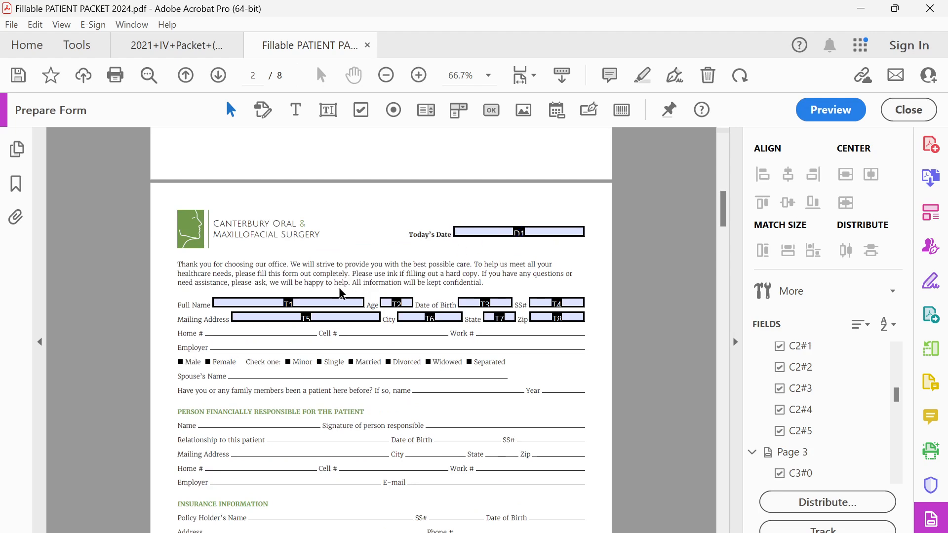
left_click(452, 319)
left_click(325, 306)
scroll(558, 231, "up", 3)
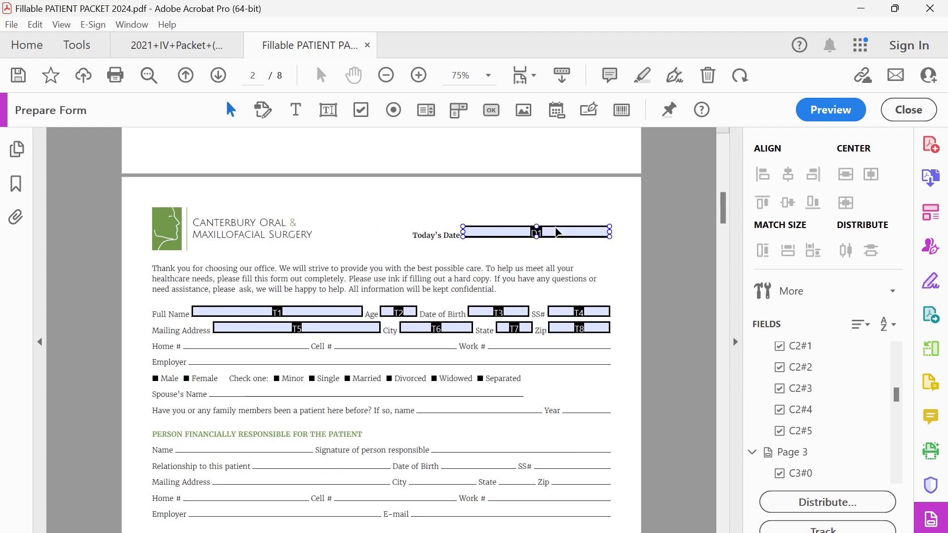
left_click(546, 238)
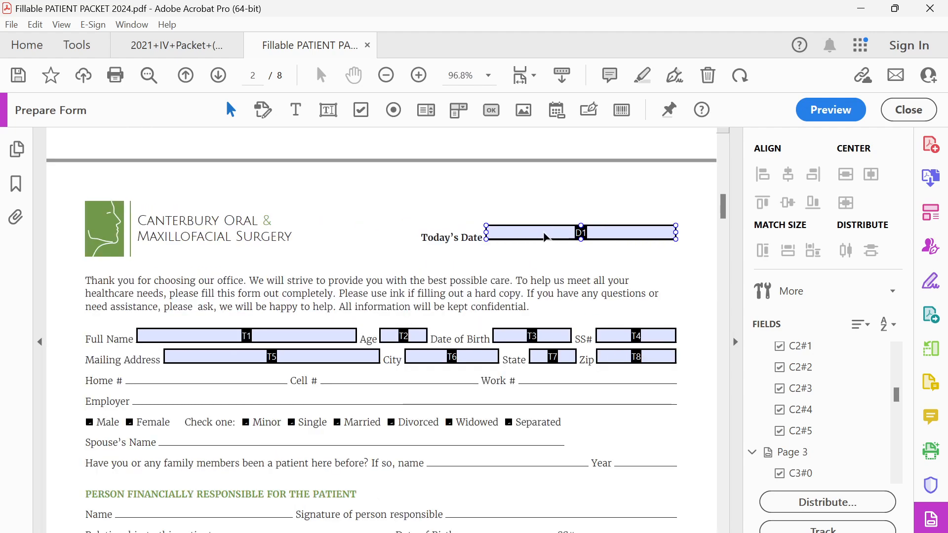
double_click(659, 236)
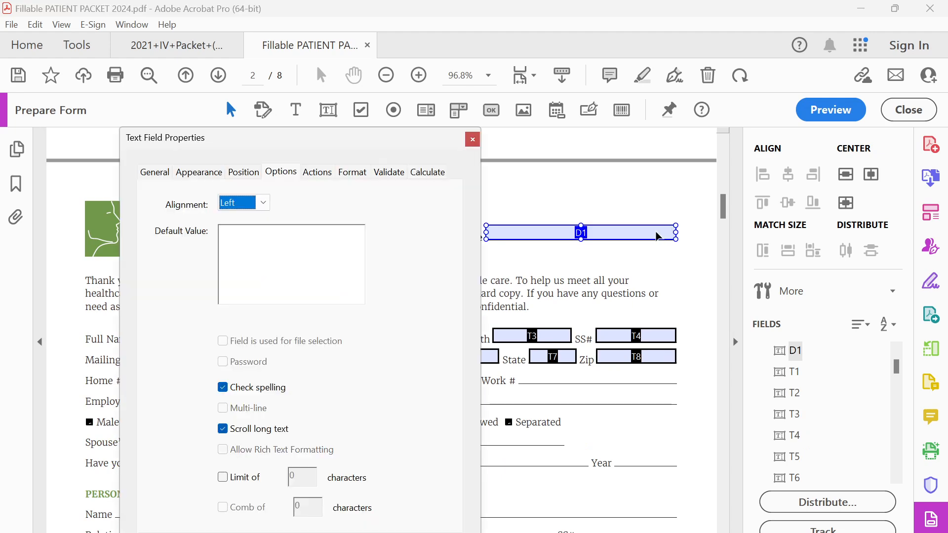
left_click(473, 138)
Step: Preview the form and set Today's Date to August 14, 2024 from its calendar
left_click(831, 110)
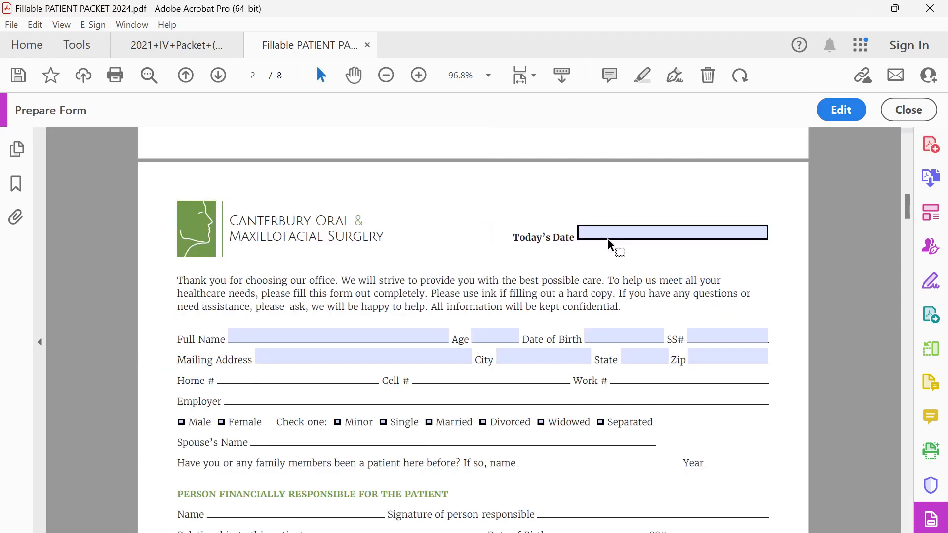
left_click(774, 232)
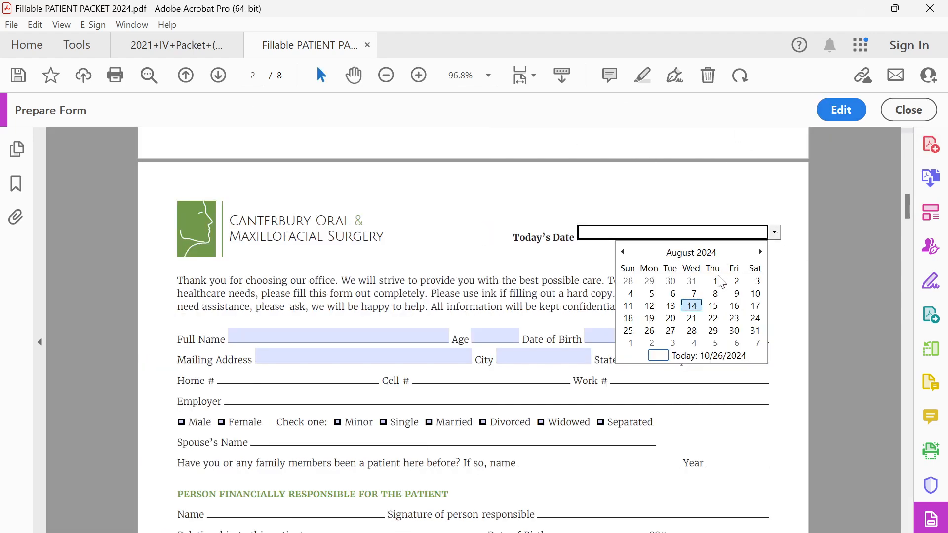
left_click(692, 304)
key("Tab")
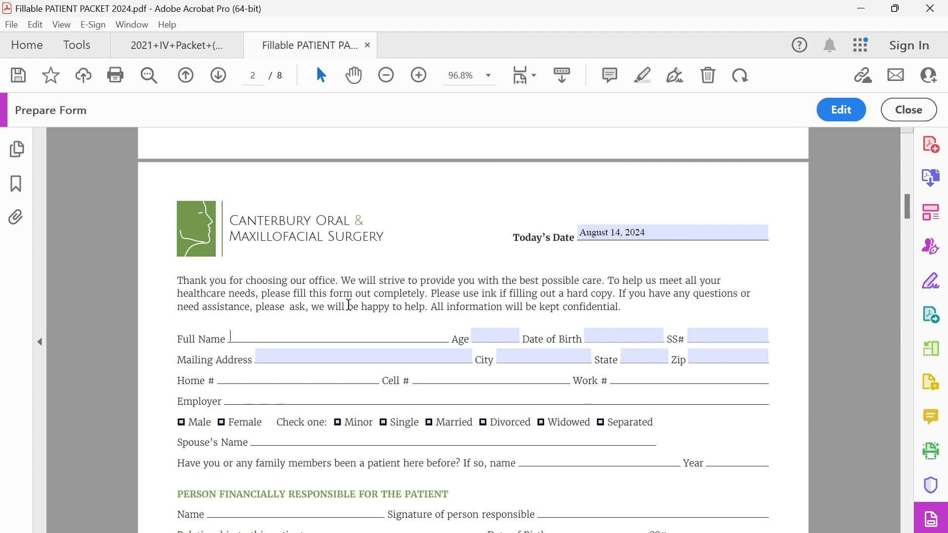
Step: Fill the Full Name, Age and Date of Birth fields with sample text and move on through the following fields in order
type("jhjkhjlkhkjh")
key("Tab")
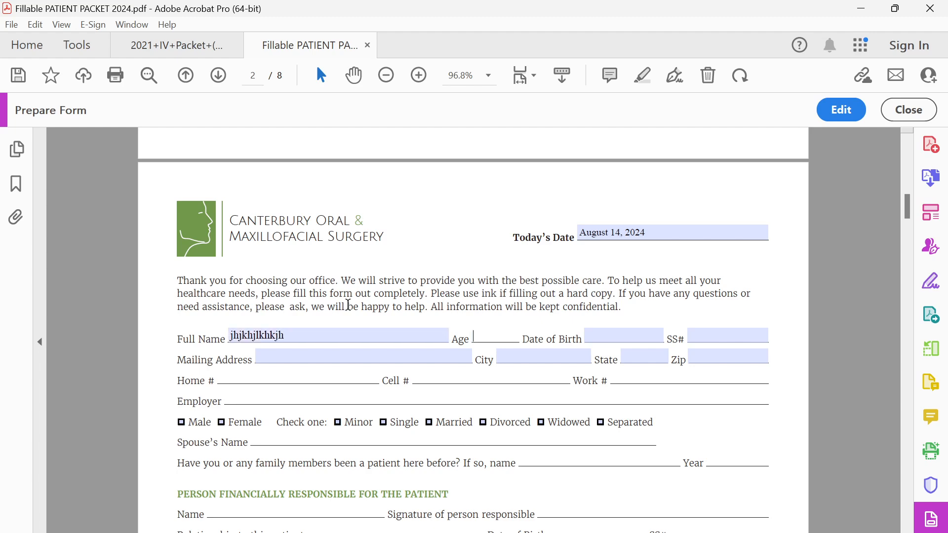
type("hkh")
key("Tab")
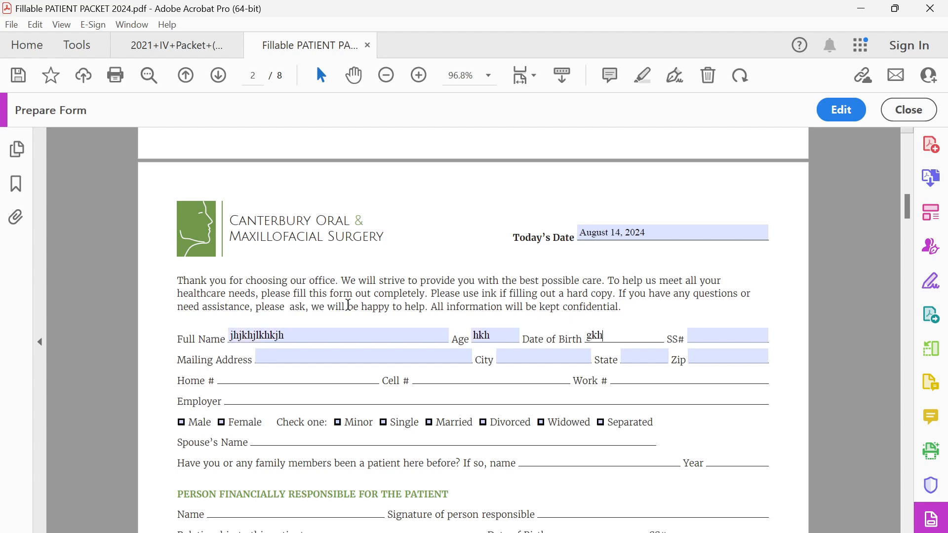
key("Tab")
key("Tab")
key("Tab")
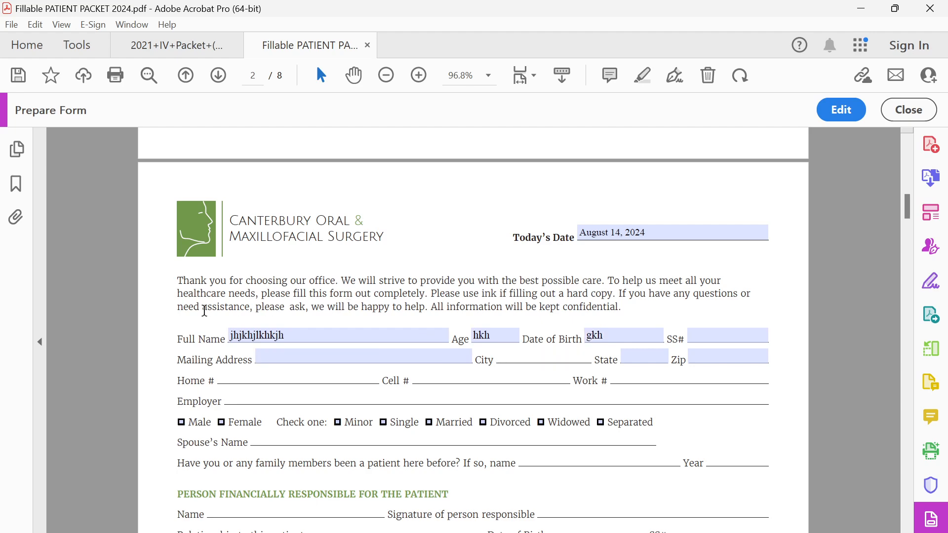
Step: Check that the Full Name, Zip, City and Age fields on page 2 accept text entry
left_click(296, 345)
left_click(299, 340)
left_click(708, 358)
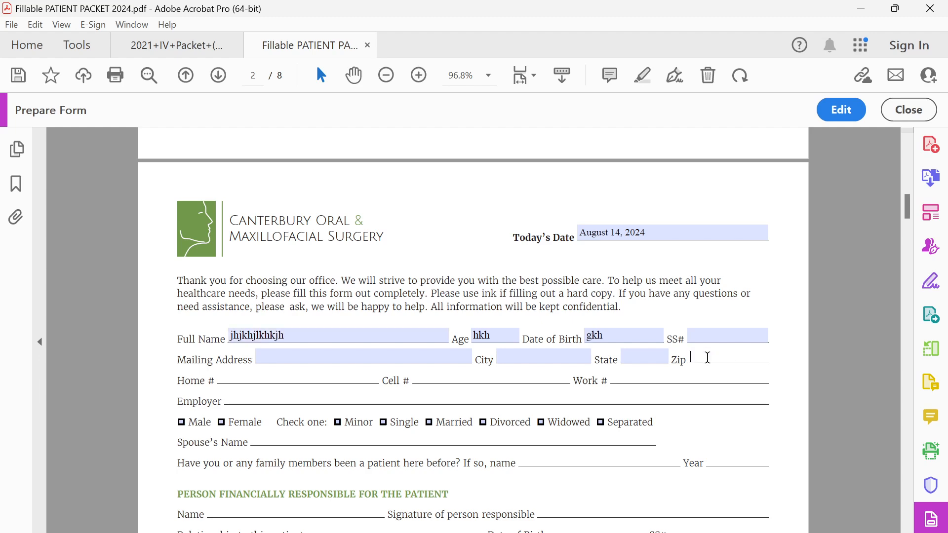
left_click(553, 360)
left_click(508, 334)
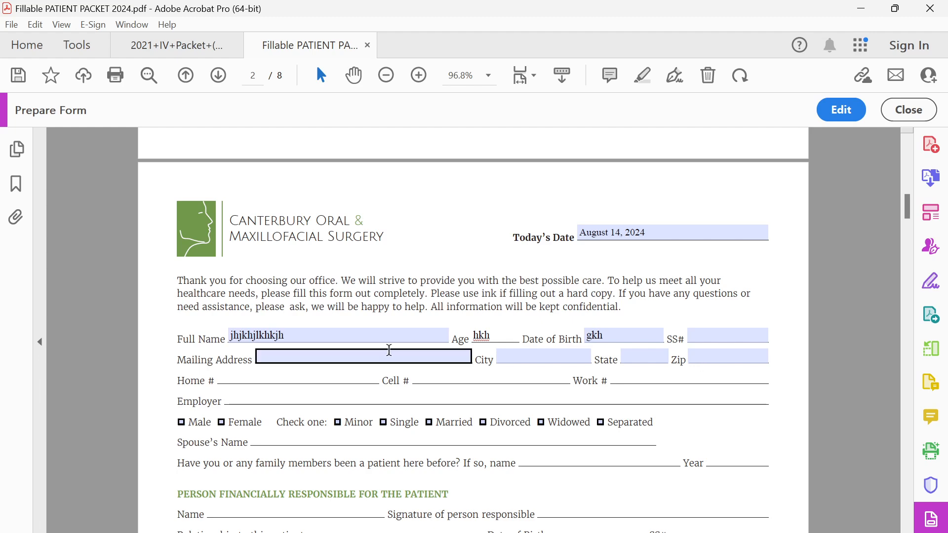
Step: Return to form editing and check the order of the Today's Date field and the Full Name row's fields on page 2
left_click(845, 109)
scroll(795, 444, "down", 3)
scroll(804, 470, "up", 3)
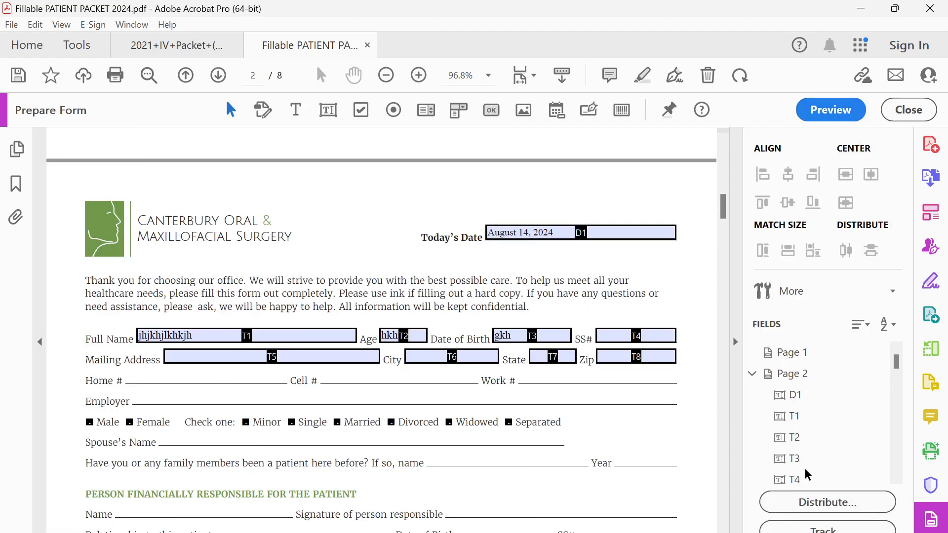
left_click(628, 236)
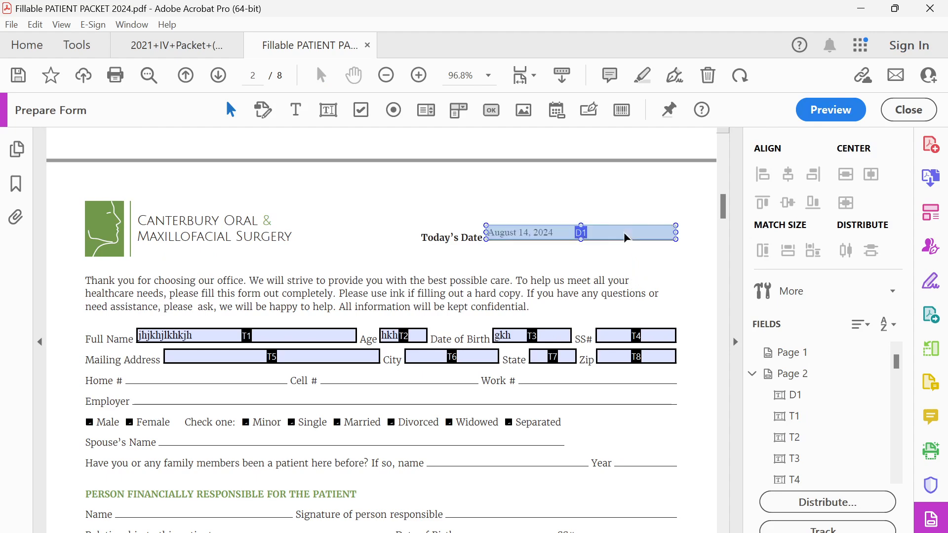
left_click(313, 335)
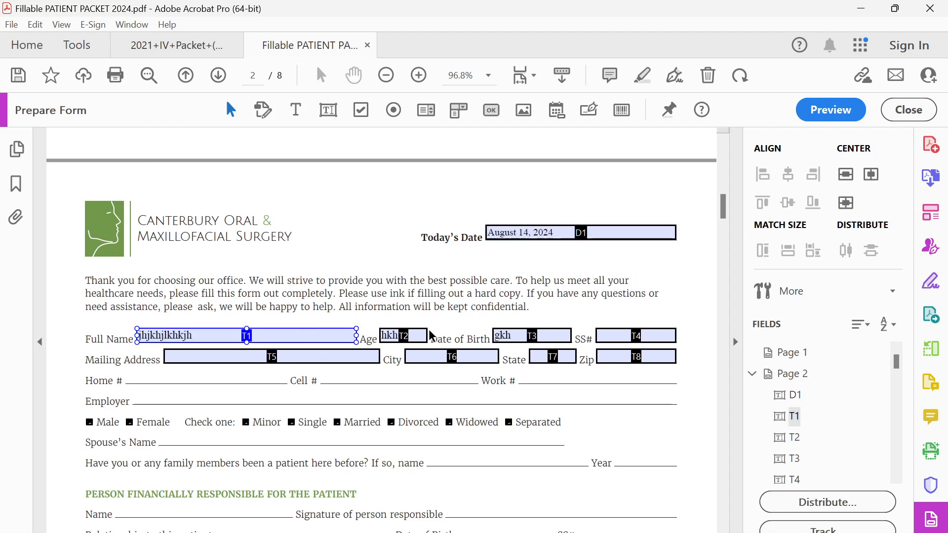
left_click(413, 336)
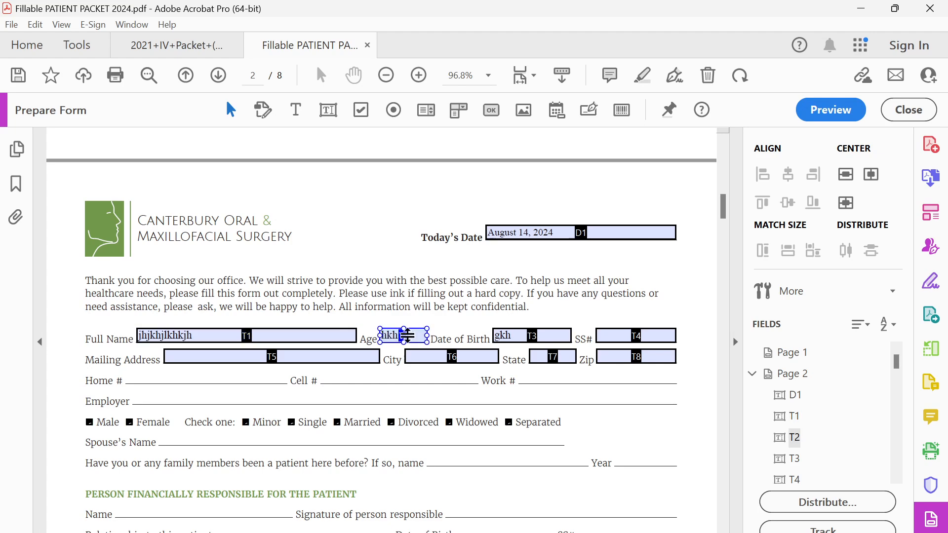
left_click(551, 333, "ctrl")
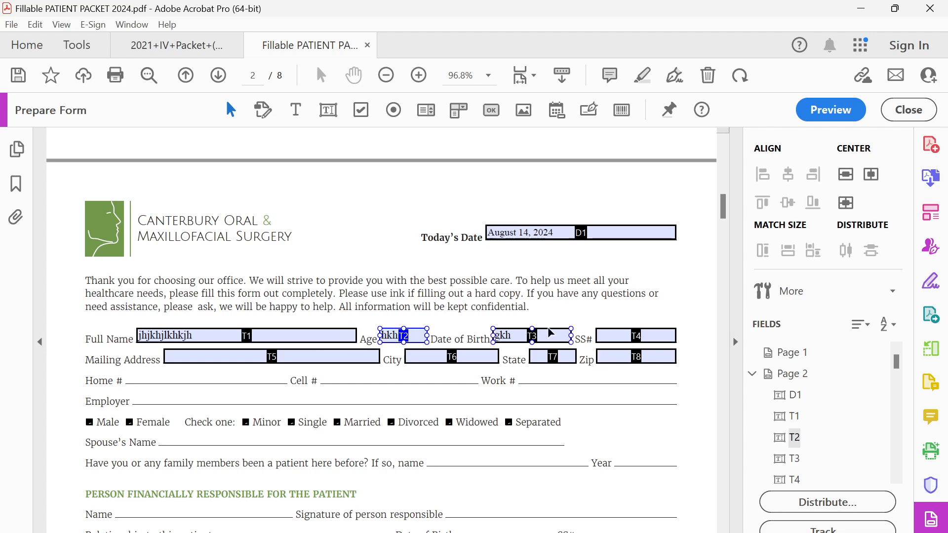
left_click(551, 332, "ctrl")
left_click(656, 356, "ctrl")
Step: Check the order of the Mailing Address, City, State and Zip fields against the field list
left_click(378, 357)
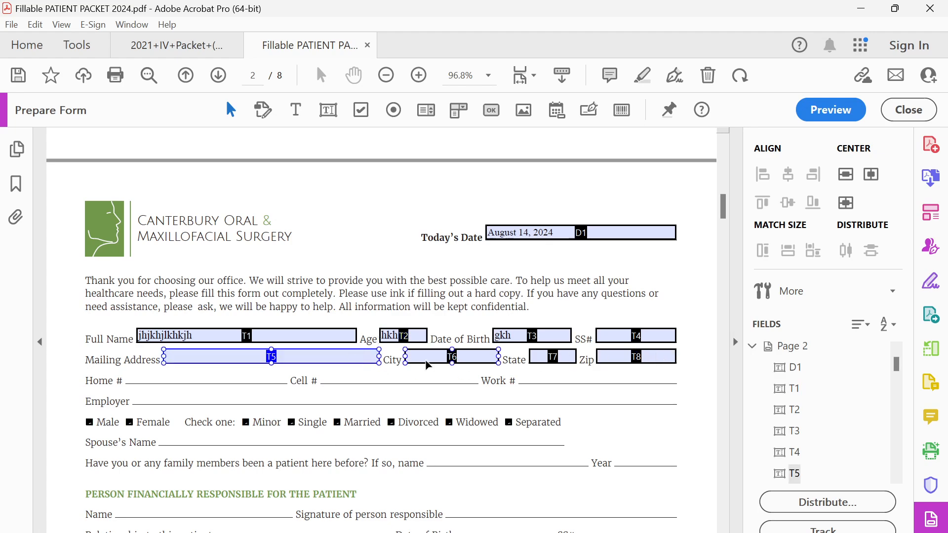
left_click(496, 356)
left_click(553, 357)
left_click(636, 357)
scroll(820, 405, "down", 5)
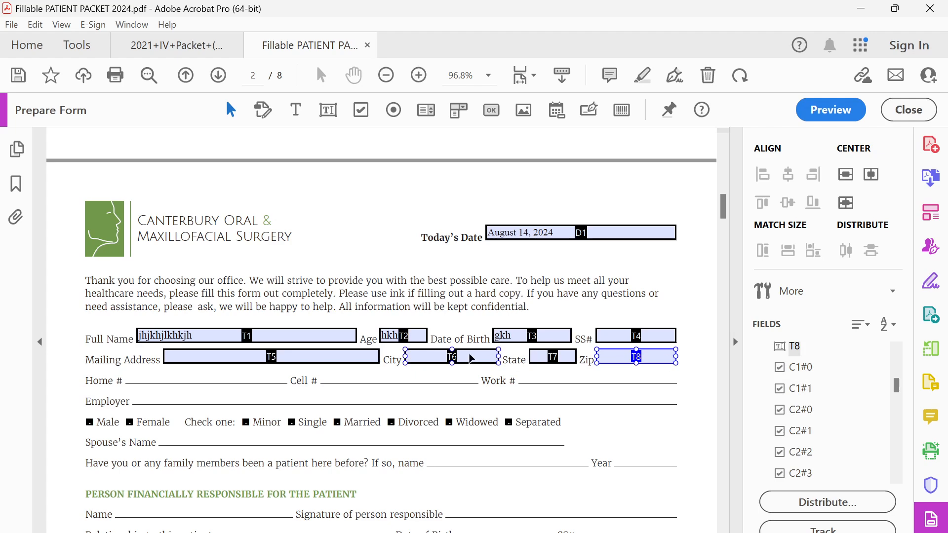
Step: Move the Age field T2 between T4 and T5 in page 2's field order
left_click(346, 338)
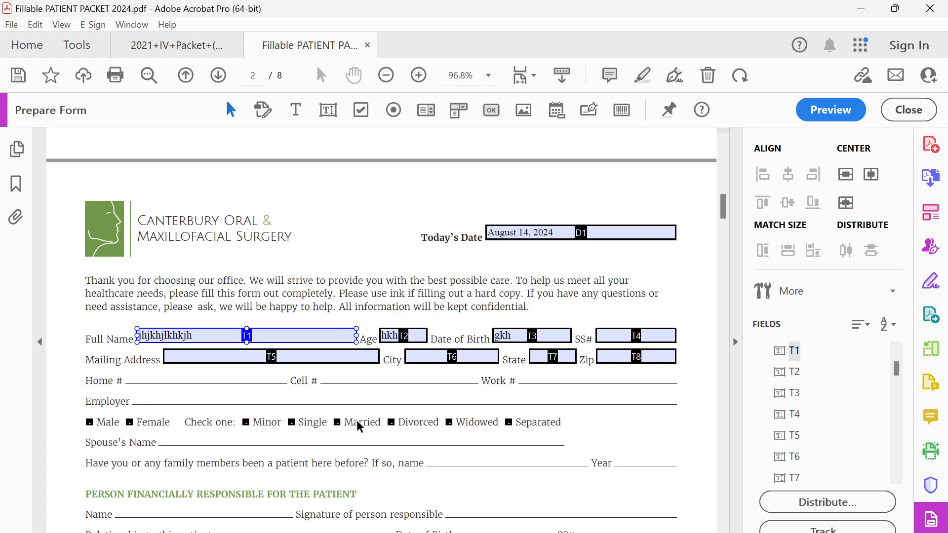
scroll(244, 382, "up", 1)
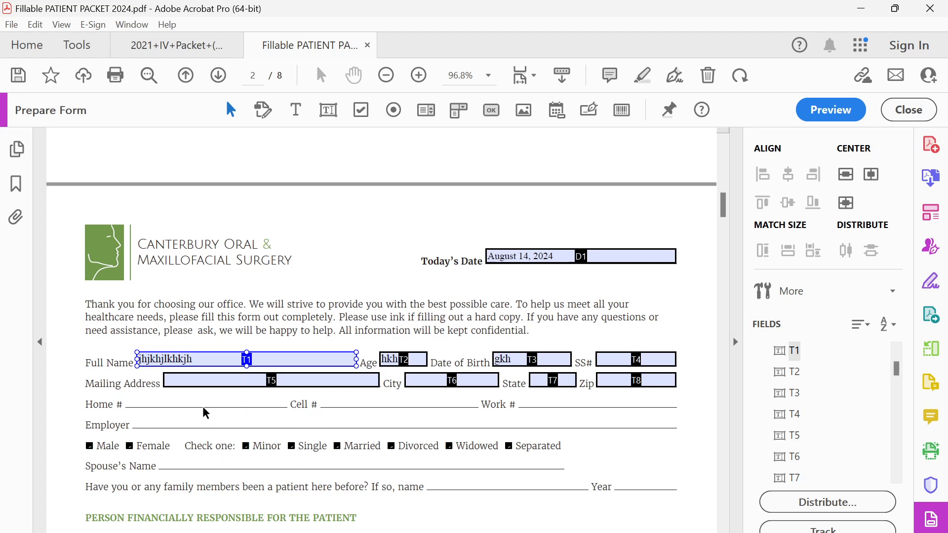
left_click(417, 362)
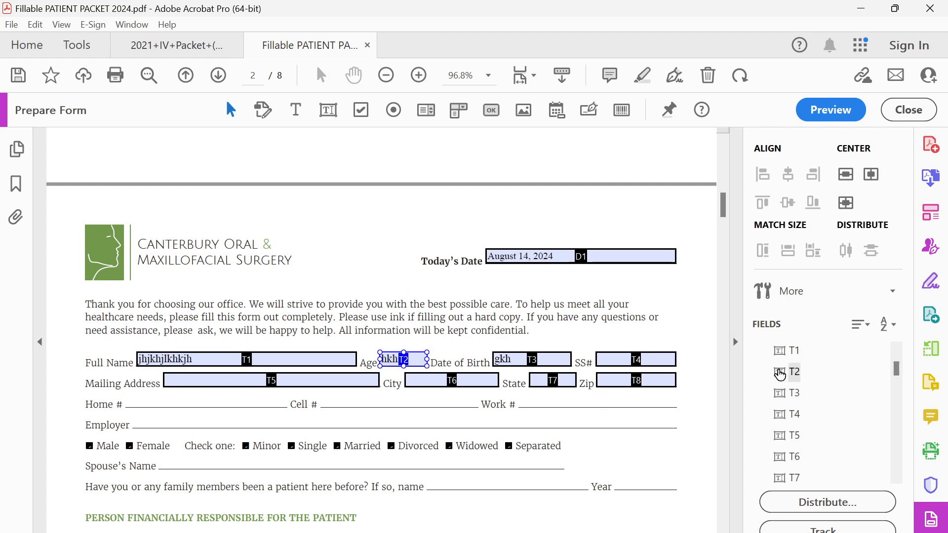
left_click(794, 373)
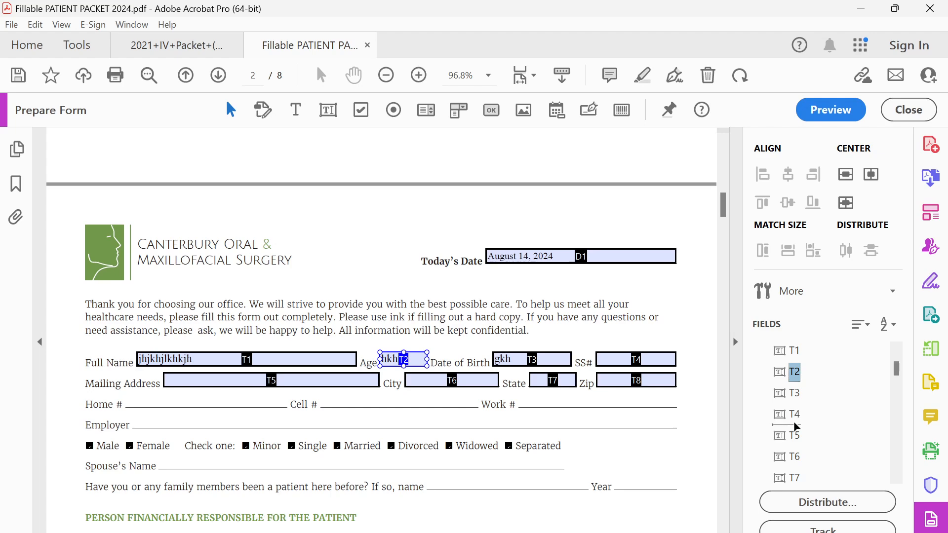
left_click_drag(796, 427, 796, 425)
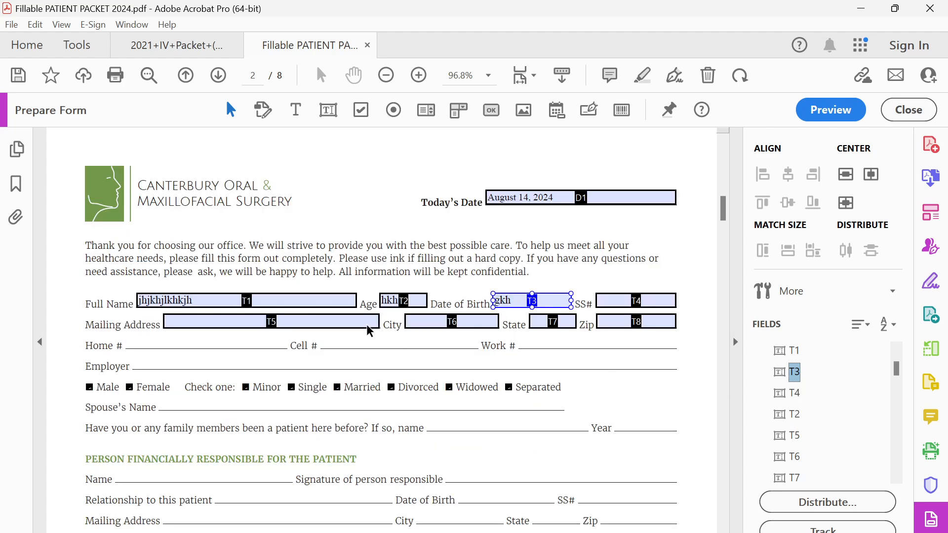
Step: Preview the form and test the tab order from Full Name through Date of Birth and SS#
left_click(340, 305)
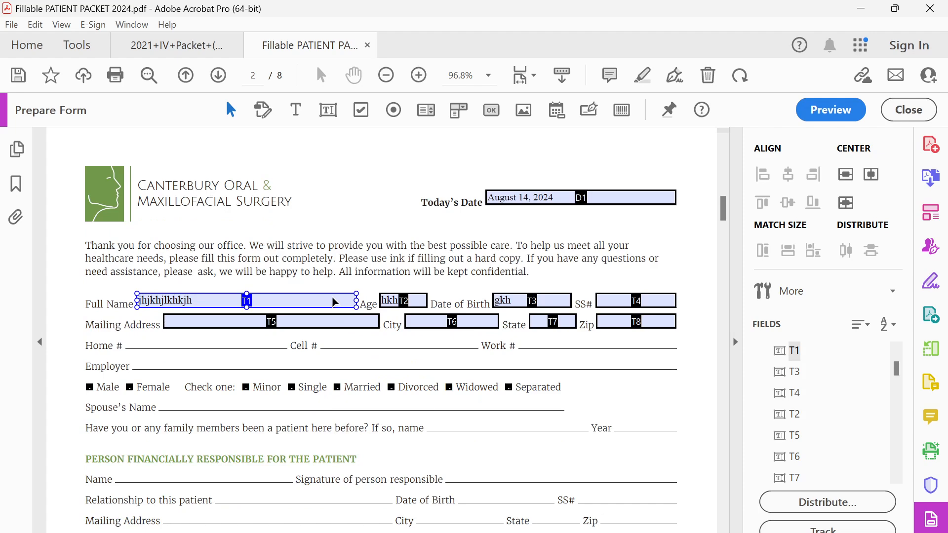
left_click(834, 111)
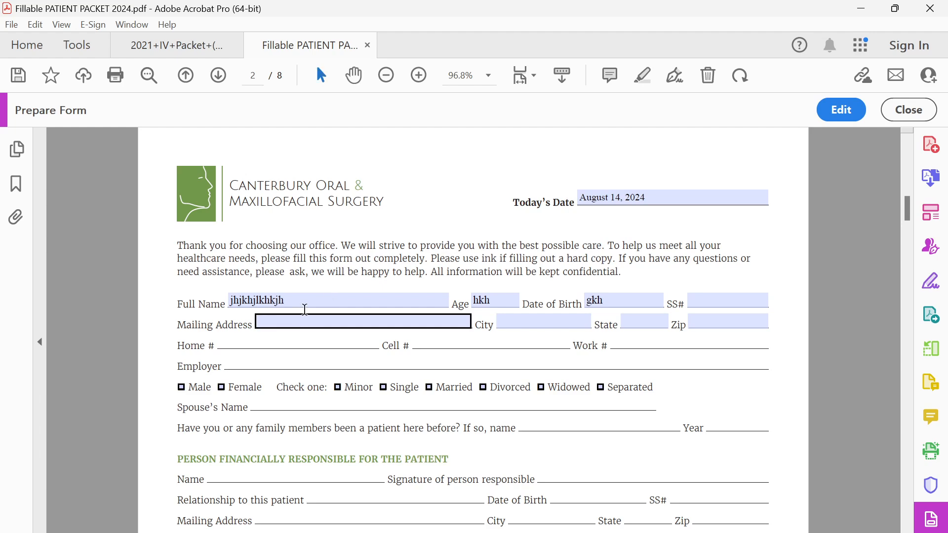
left_click(320, 299)
key("Tab")
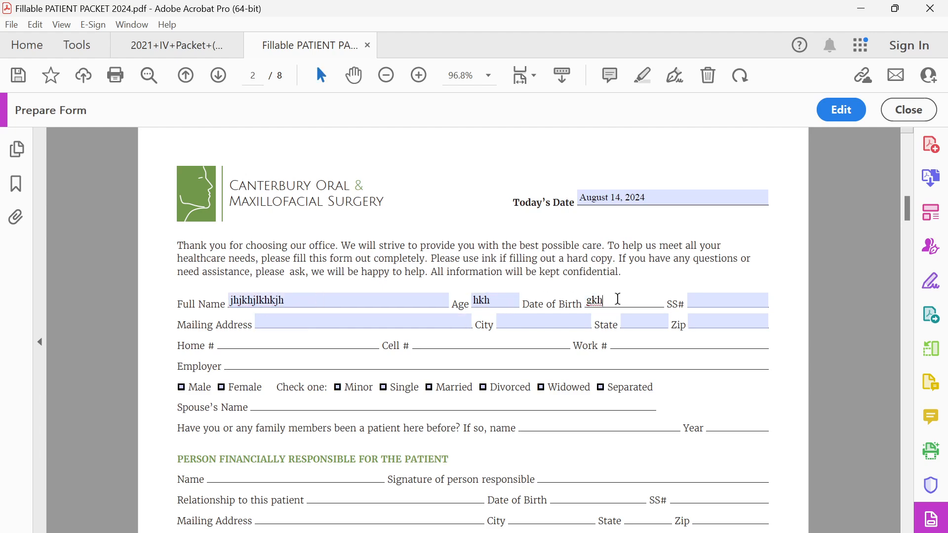
left_click(711, 304)
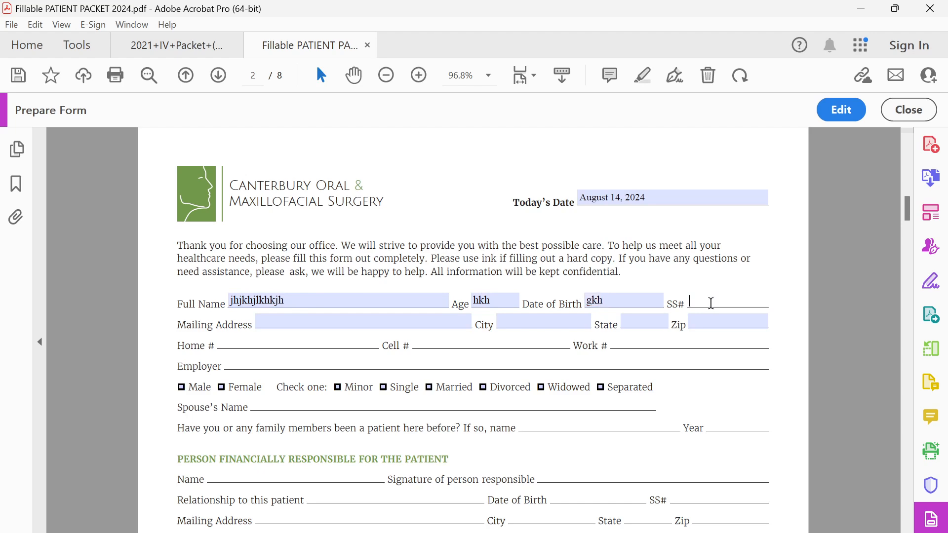
key("Tab")
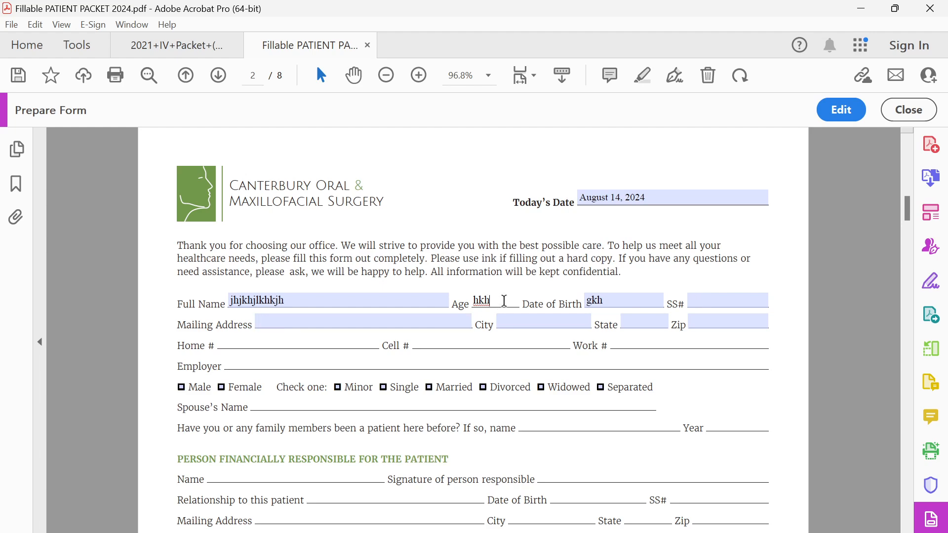
Step: Return to form editing and move the Age field T2 back between T1 and T3 in the field order
left_click(856, 117)
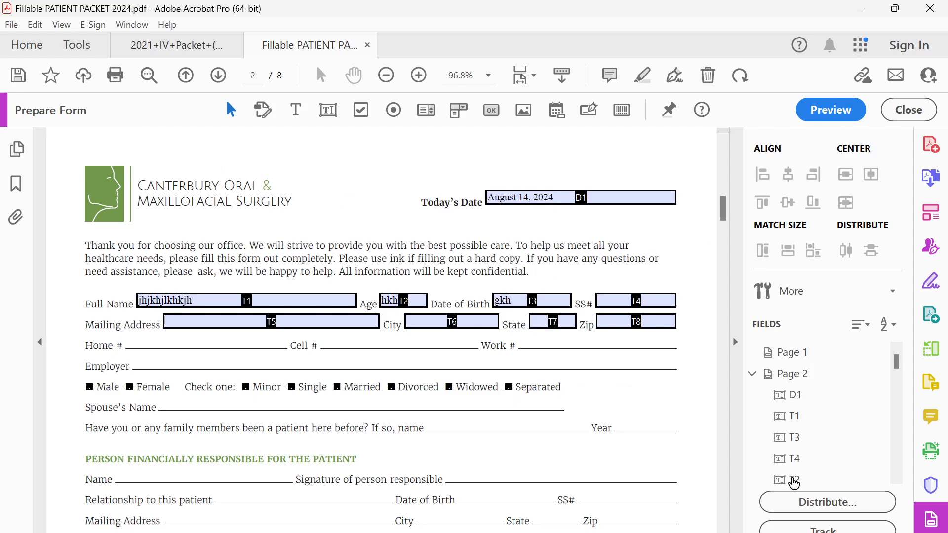
left_click_drag(793, 479, 796, 426)
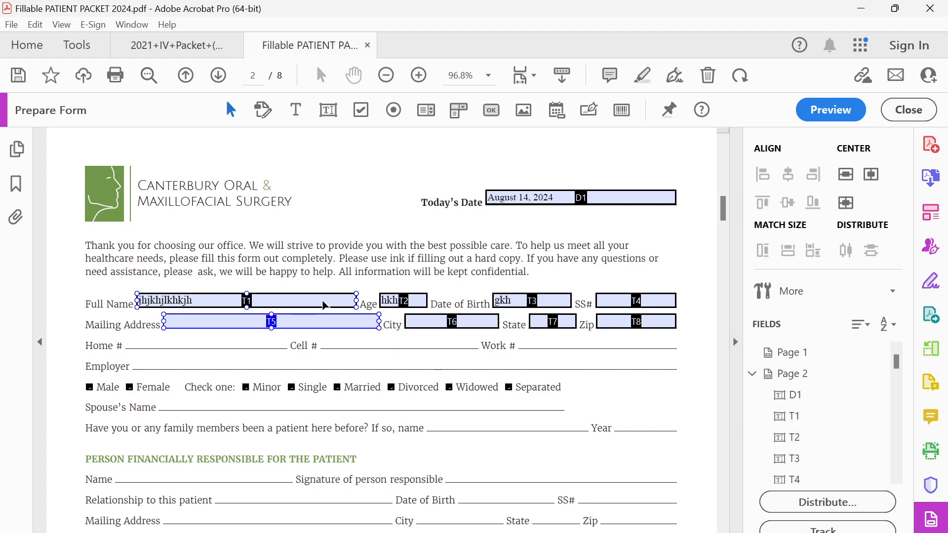
scroll(797, 478, "down", 1)
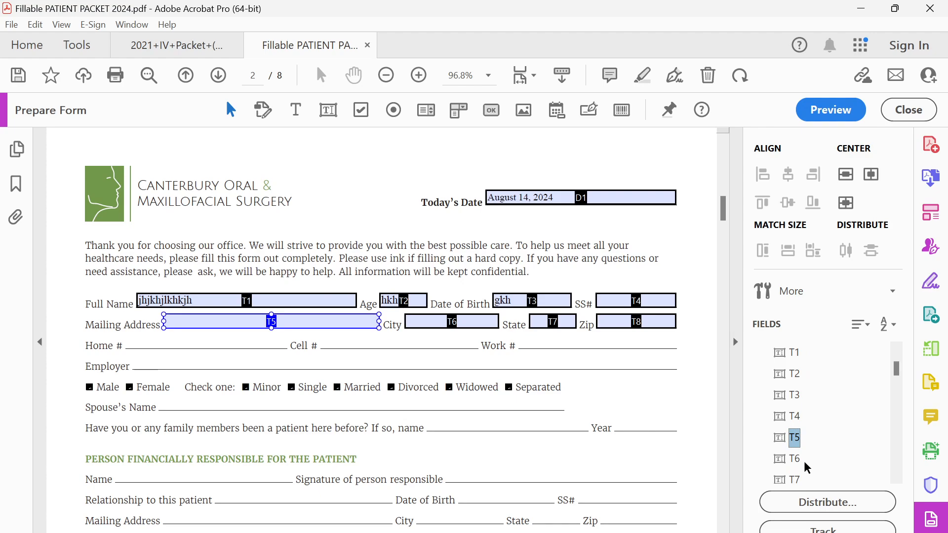
Step: Preview the form again and test the tab order from Full Name through to the State field
left_click(305, 308)
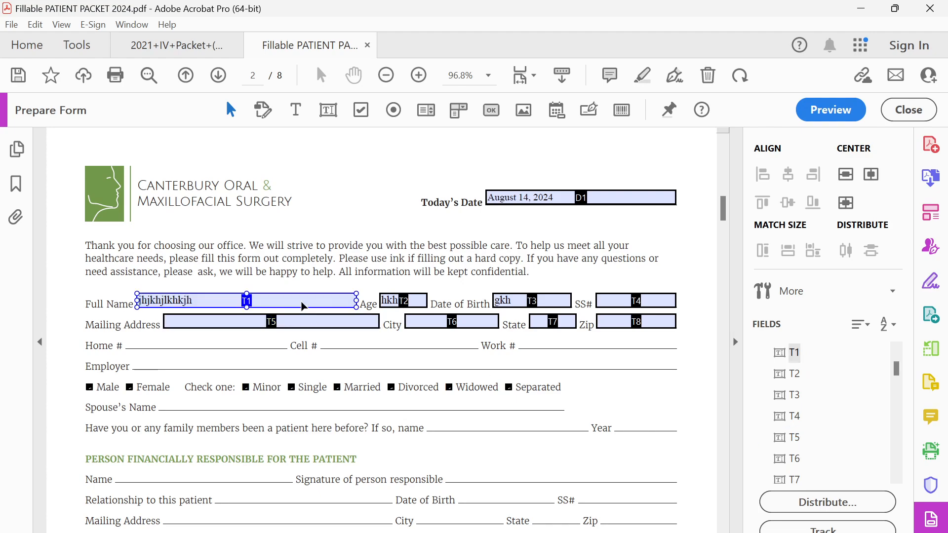
left_click(831, 110)
left_click(303, 302)
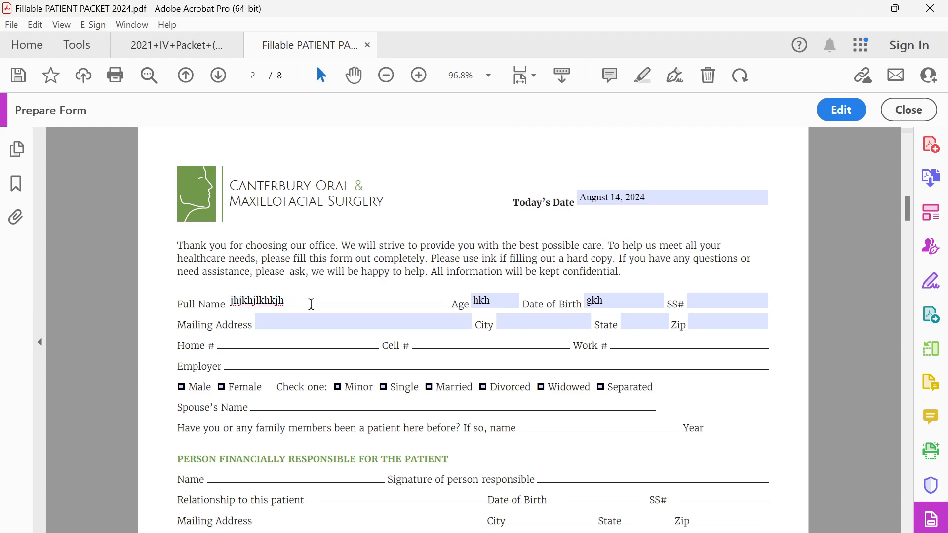
key("Tab")
key("Tab")
key("Tab")
key("Tab")
key("Tab")
key("Tab")
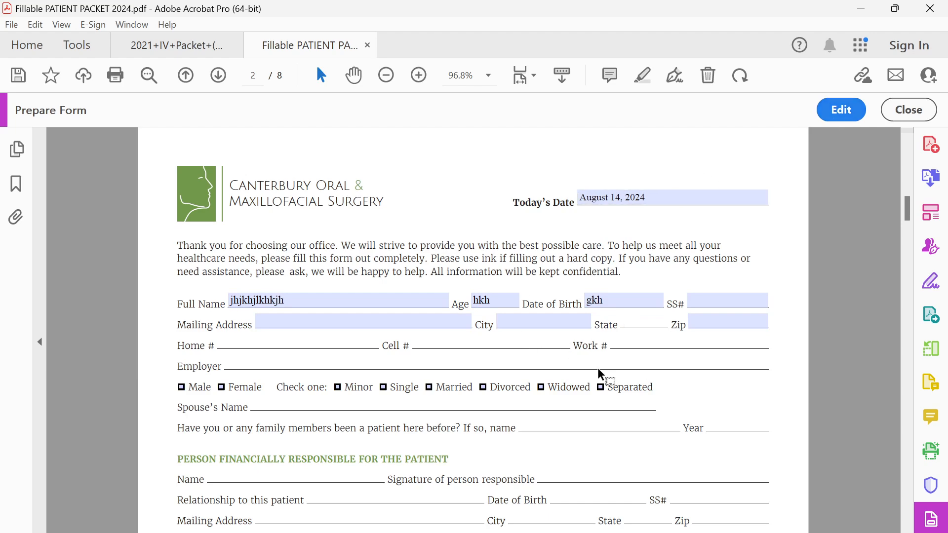
scroll(598, 369, "down", 3)
scroll(618, 339, "up", 5)
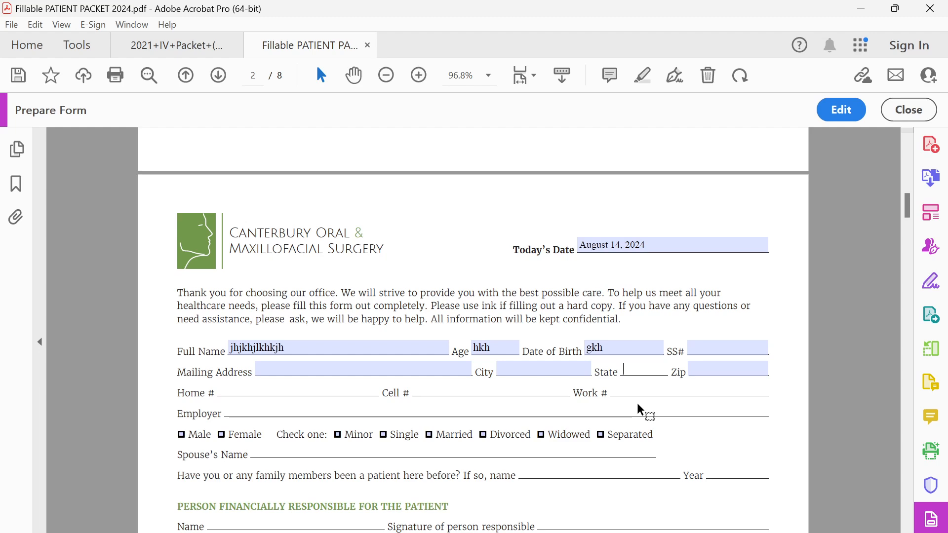